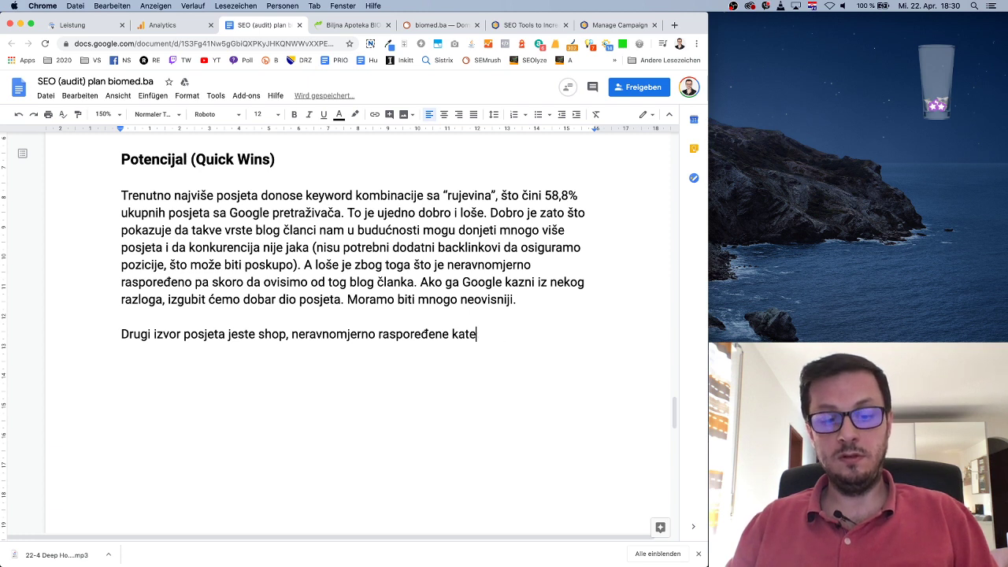
Step: Complete the last sentence so it ends "neravnomjerno raspoređene kategorije, podkategorije i proizvodi."
{"action": "type", "text": "gorije, podkat"}
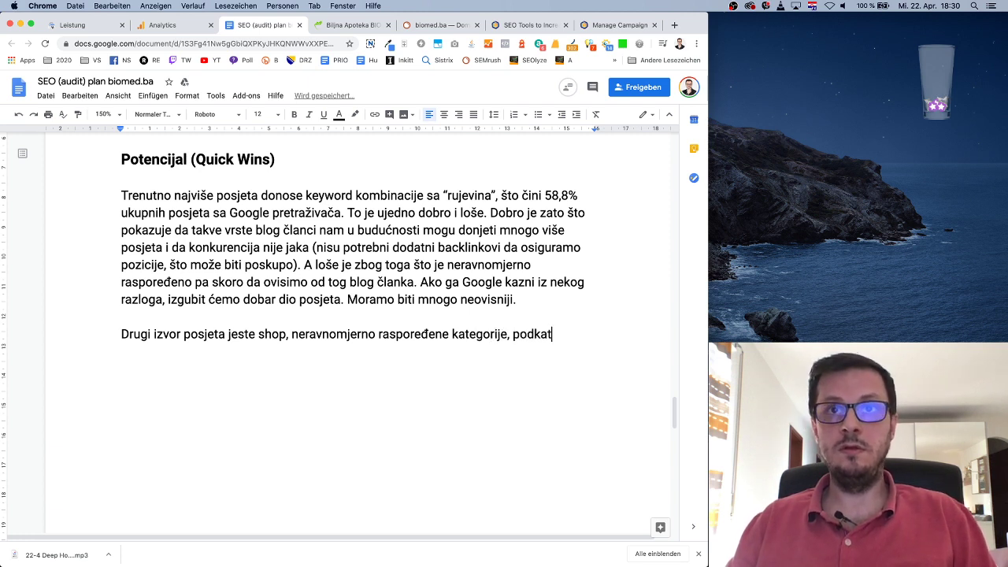
{"action": "type", "text": "egorije i "}
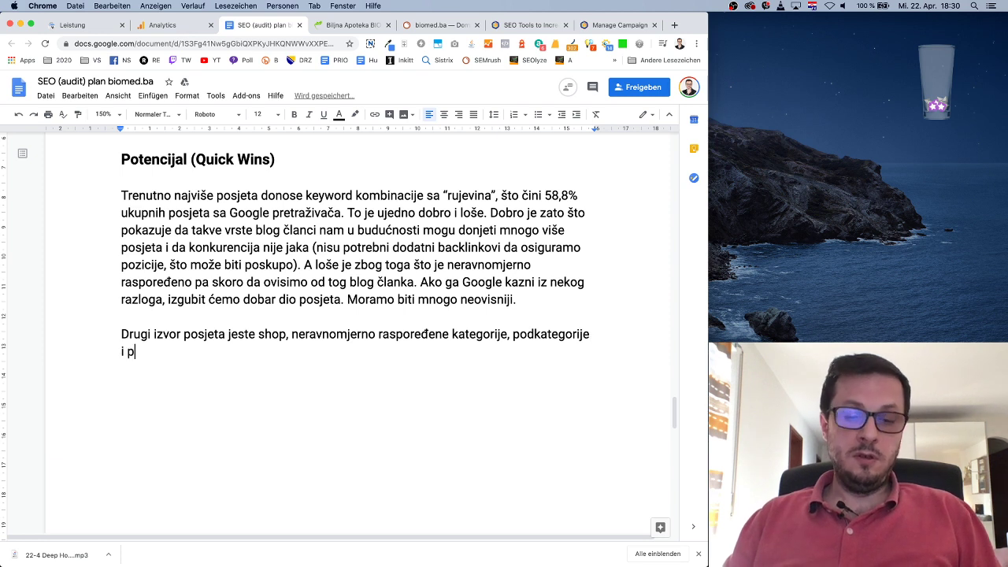
{"action": "type", "text": "proizvodi"}
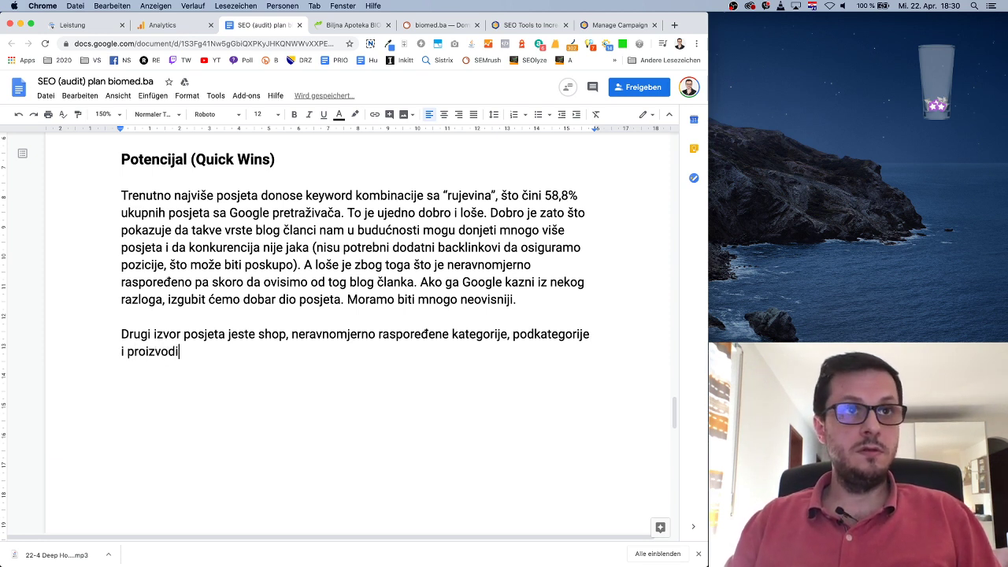
{"action": "type", "text": "."}
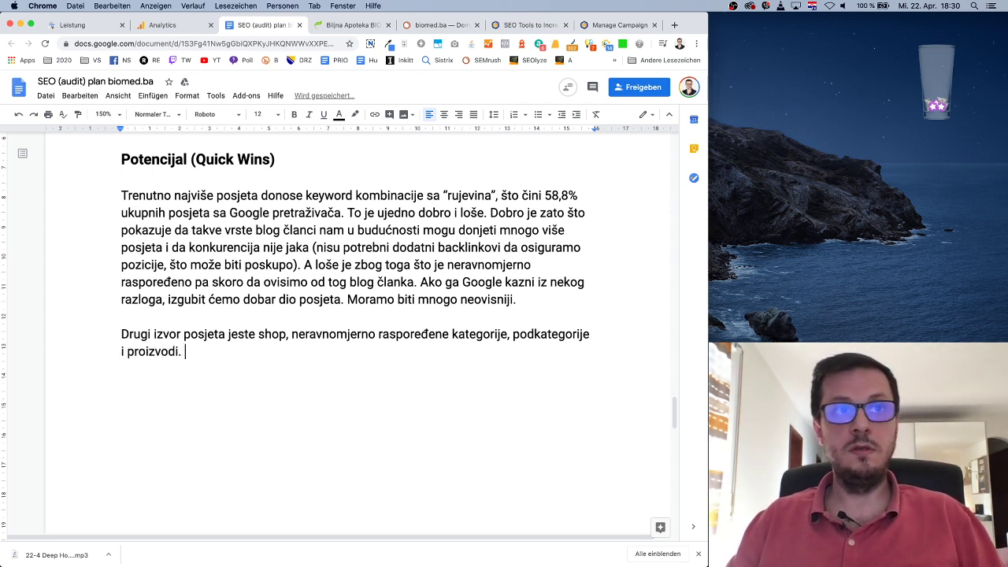
Step: Switch to Google Search Console and filter the performance report's pages to those whose URL contains "shop"
{"action": "left_click", "coordinate": [81, 27]}
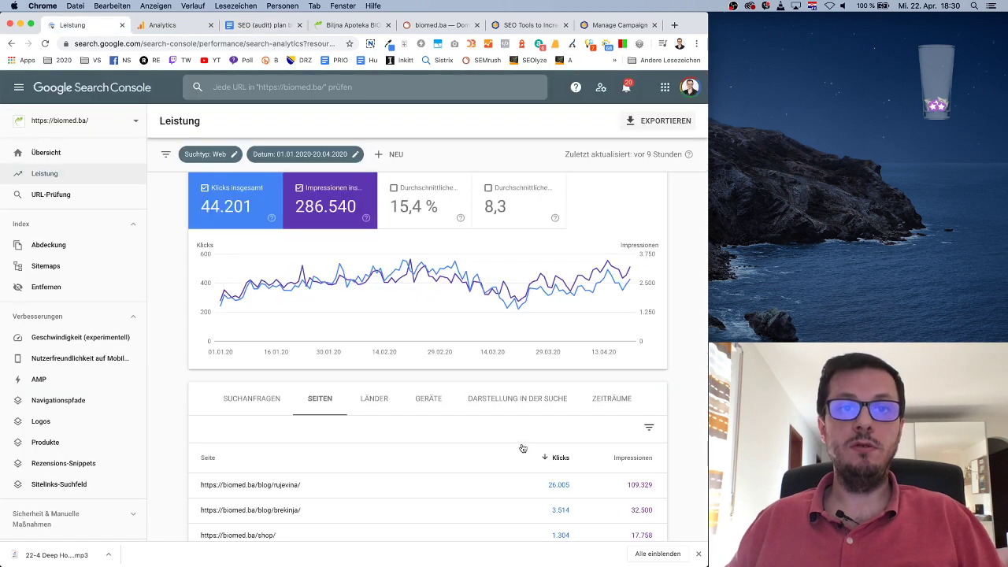
{"action": "scroll", "coordinate": [520, 433], "scroll_direction": "down", "scroll_amount": 5}
{"action": "scroll", "coordinate": [376, 353], "scroll_direction": "down", "scroll_amount": 2}
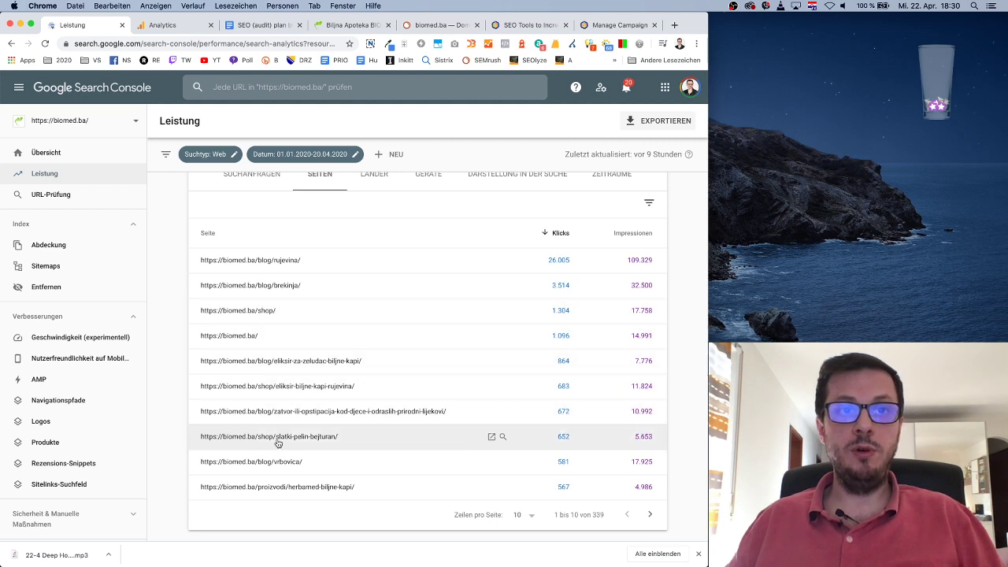
{"action": "scroll", "coordinate": [342, 322], "scroll_direction": "up", "scroll_amount": 4}
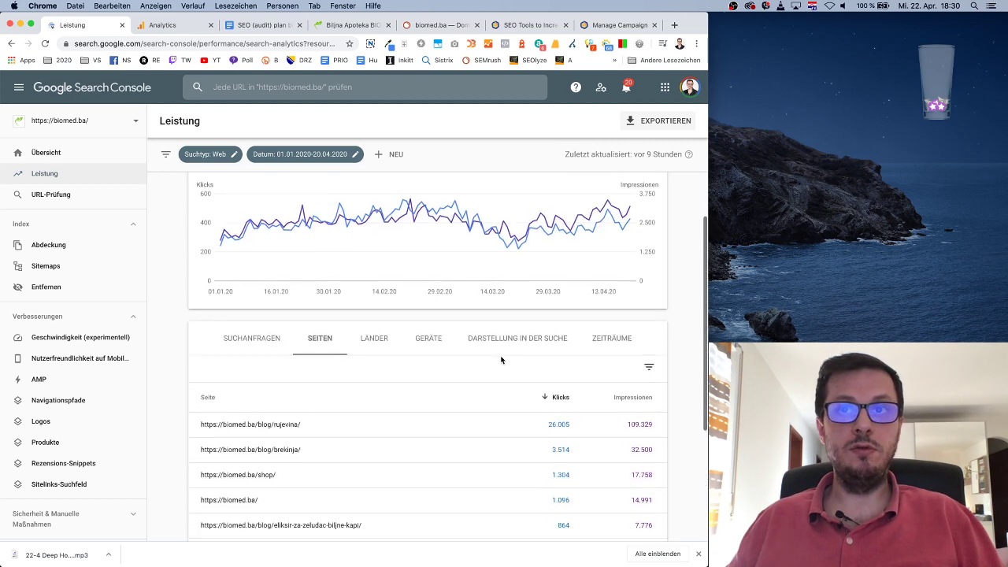
{"action": "left_click", "coordinate": [649, 372]}
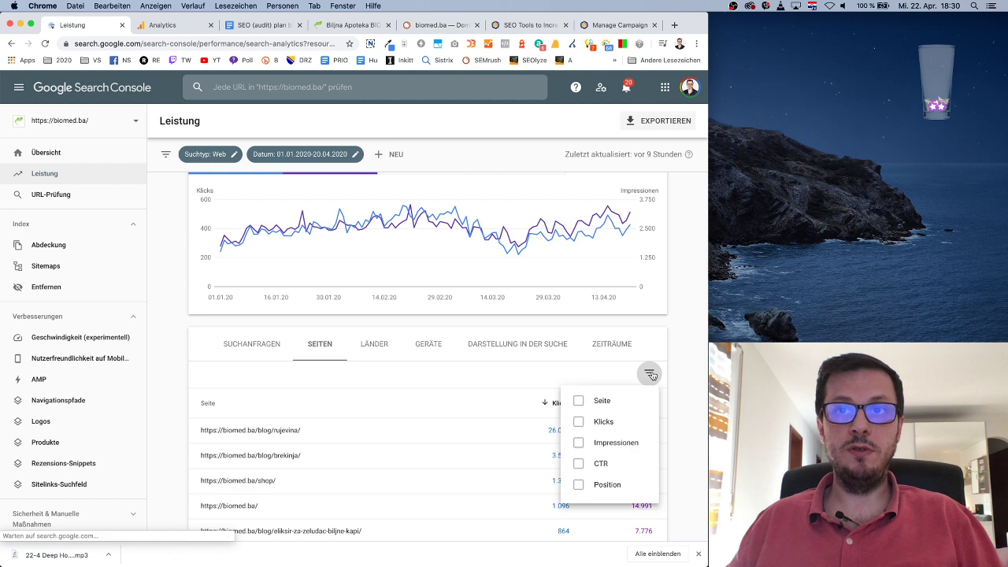
{"action": "left_click", "coordinate": [598, 407]}
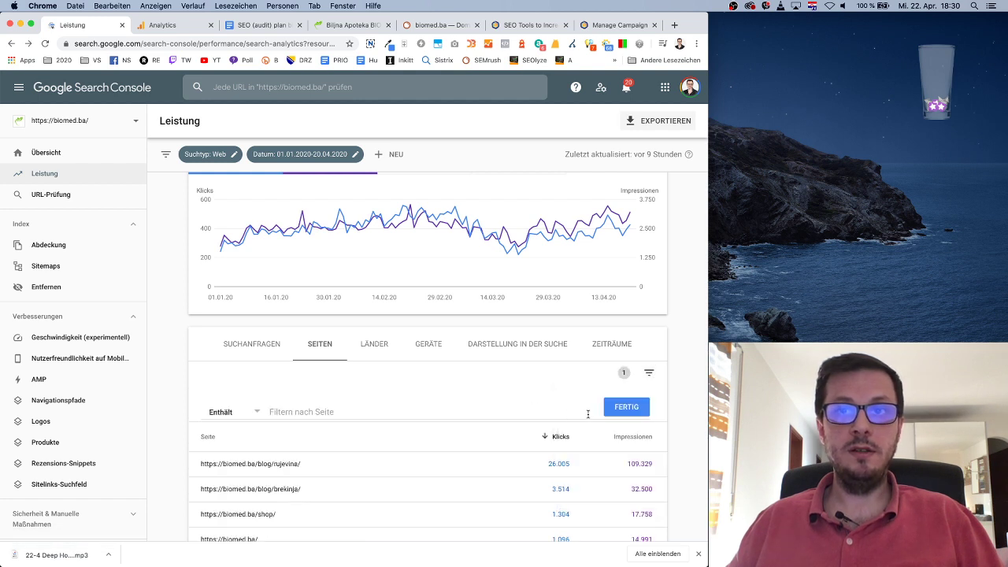
{"action": "left_click", "coordinate": [299, 410]}
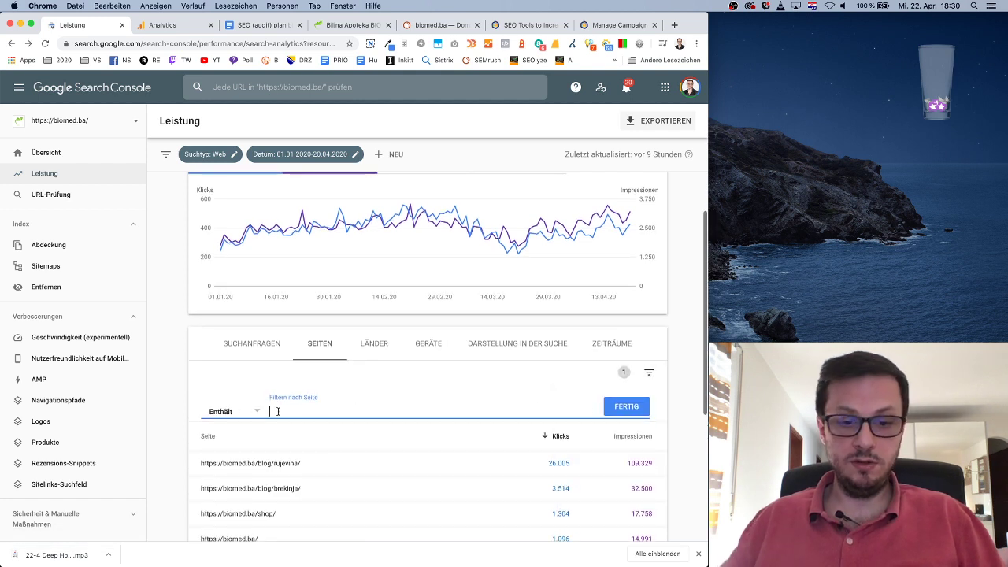
{"action": "type", "text": "shop"}
{"action": "key", "text": "Return"}
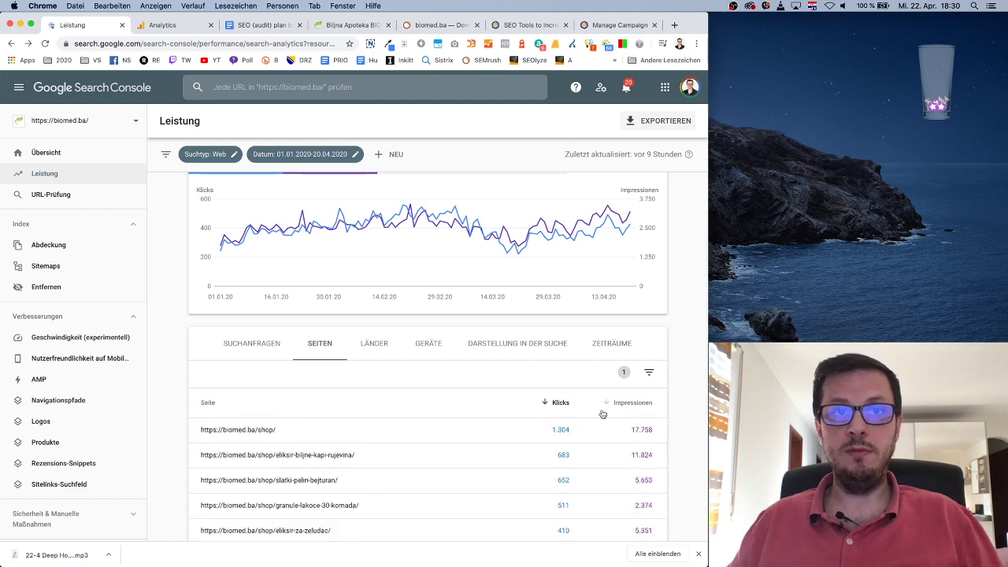
Step: Look through the filtered shop pages and set the table to show 500 rows per page
{"action": "scroll", "coordinate": [396, 429], "scroll_direction": "down", "scroll_amount": 1}
{"action": "scroll", "coordinate": [397, 429], "scroll_direction": "down", "scroll_amount": 5}
{"action": "scroll", "coordinate": [432, 421], "scroll_direction": "up", "scroll_amount": 1}
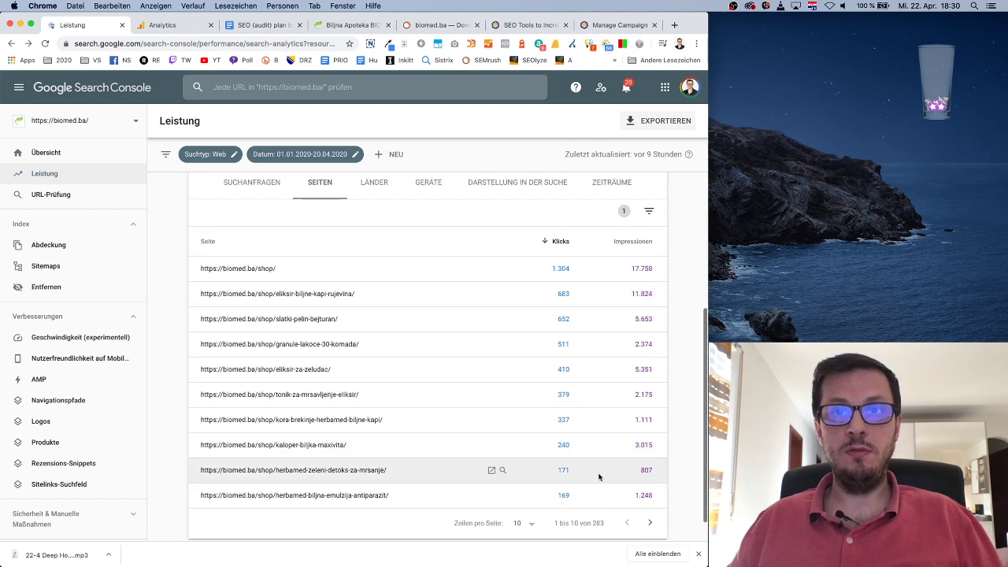
{"action": "scroll", "coordinate": [540, 331], "scroll_direction": "down", "scroll_amount": 1}
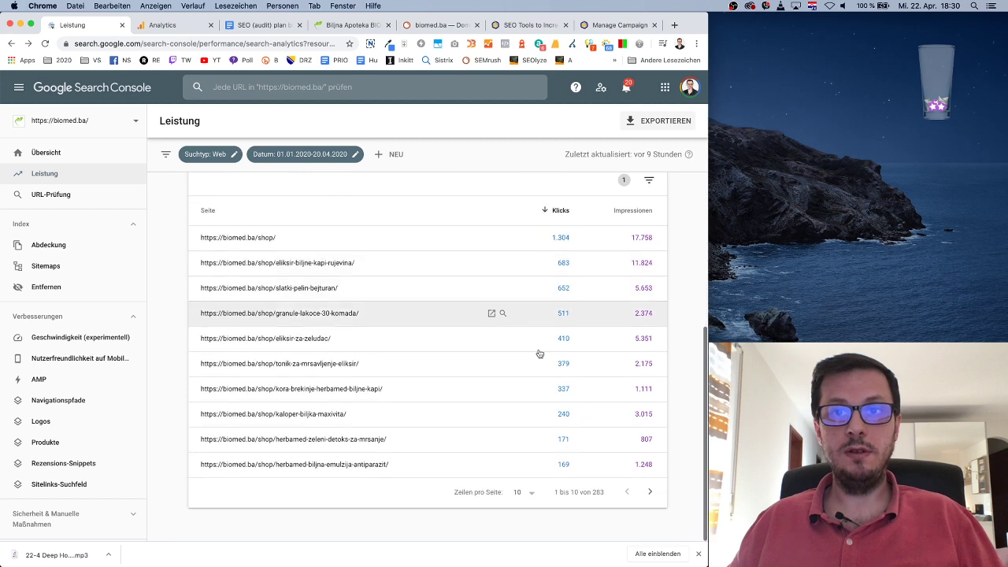
{"action": "scroll", "coordinate": [512, 401], "scroll_direction": "up", "scroll_amount": 2}
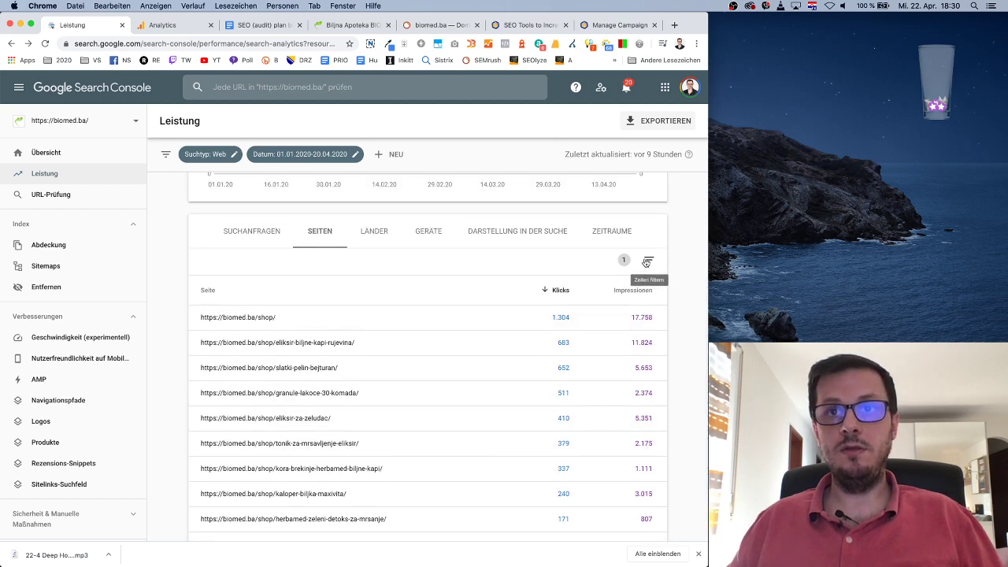
{"action": "scroll", "coordinate": [601, 317], "scroll_direction": "up", "scroll_amount": 2}
{"action": "scroll", "coordinate": [602, 317], "scroll_direction": "up", "scroll_amount": 1}
{"action": "scroll", "coordinate": [600, 314], "scroll_direction": "down", "scroll_amount": 5}
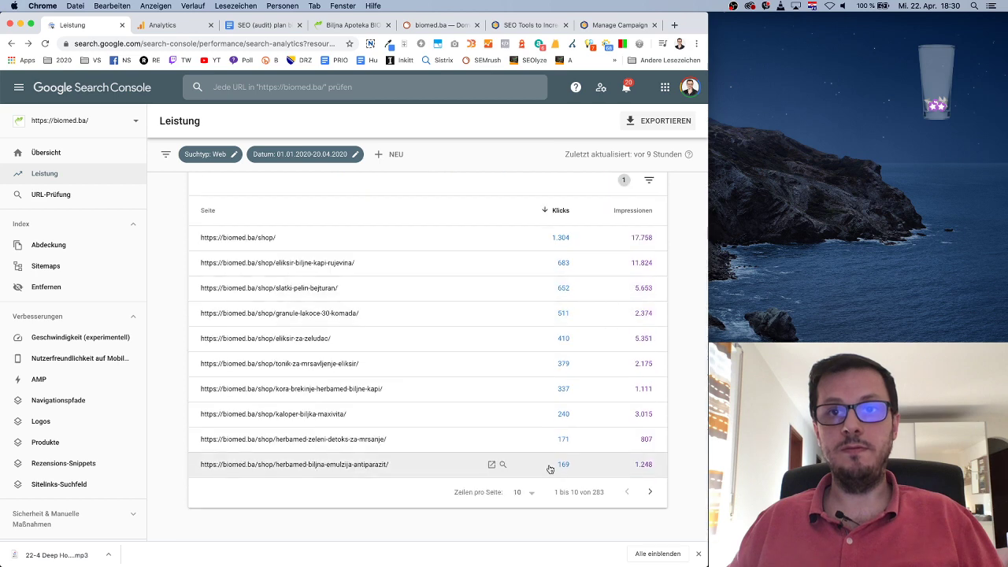
{"action": "left_click", "coordinate": [532, 493]}
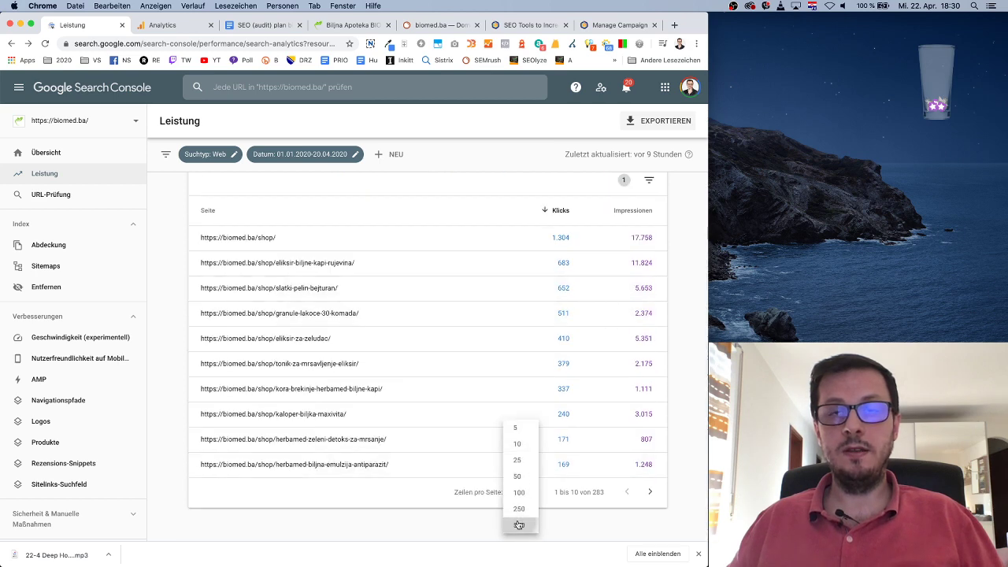
{"action": "left_click", "coordinate": [520, 523]}
Step: Examine the clicks and impressions of the shop pages and check the available row filters
{"action": "scroll", "coordinate": [525, 375], "scroll_direction": "up", "scroll_amount": 7}
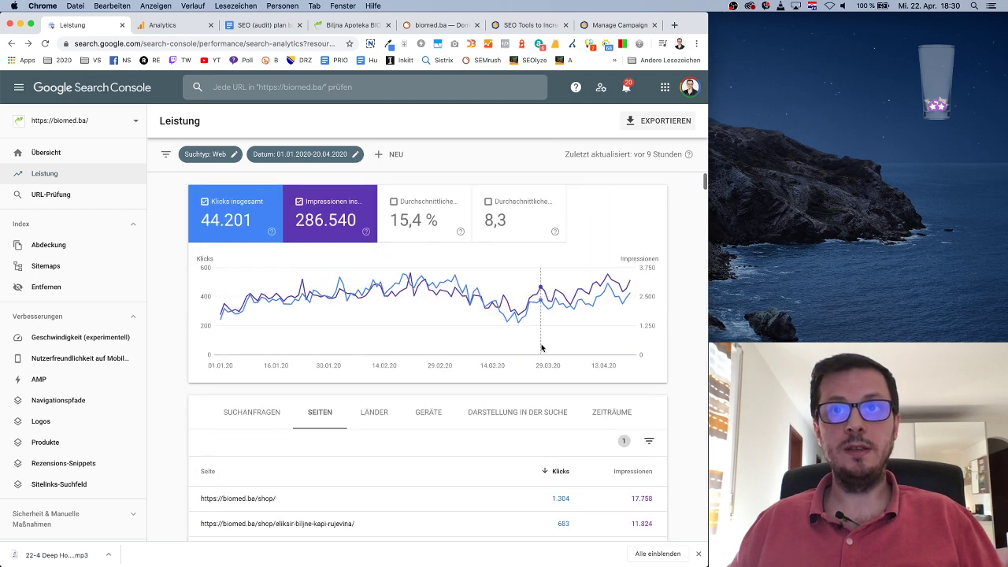
{"action": "scroll", "coordinate": [541, 347], "scroll_direction": "down", "scroll_amount": 2}
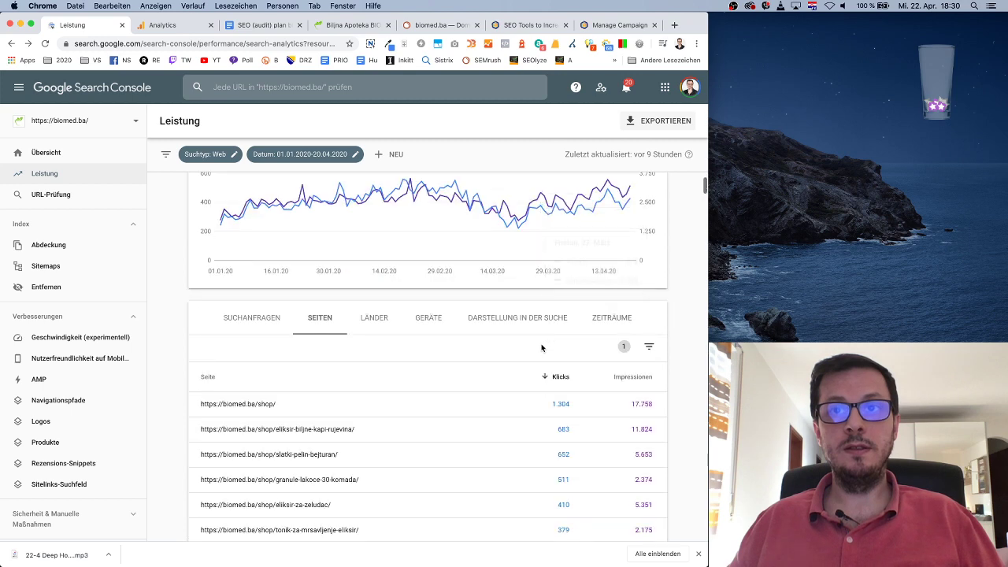
{"action": "left_click", "coordinate": [646, 348]}
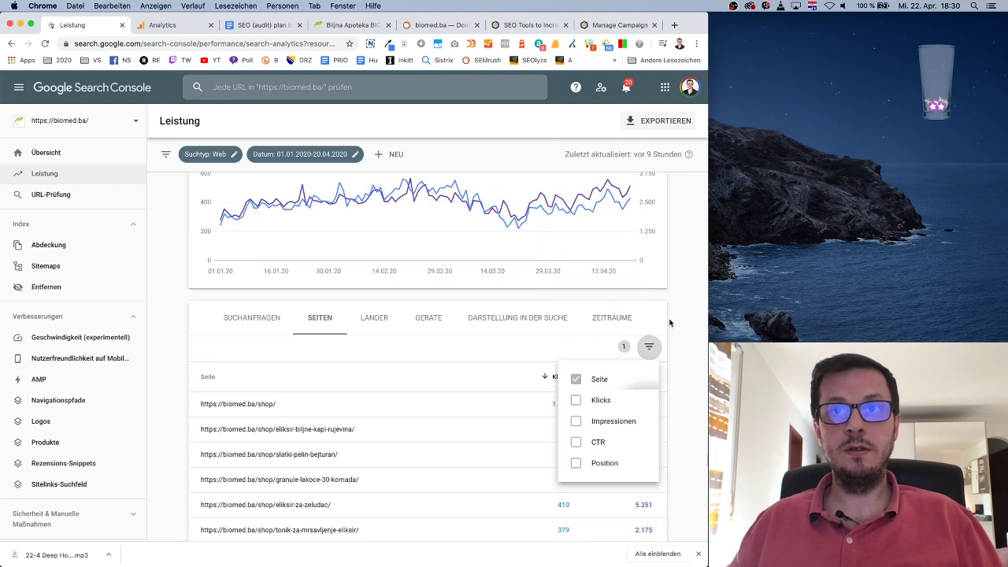
{"action": "left_click", "coordinate": [668, 325]}
{"action": "scroll", "coordinate": [666, 333], "scroll_direction": "down", "scroll_amount": 10}
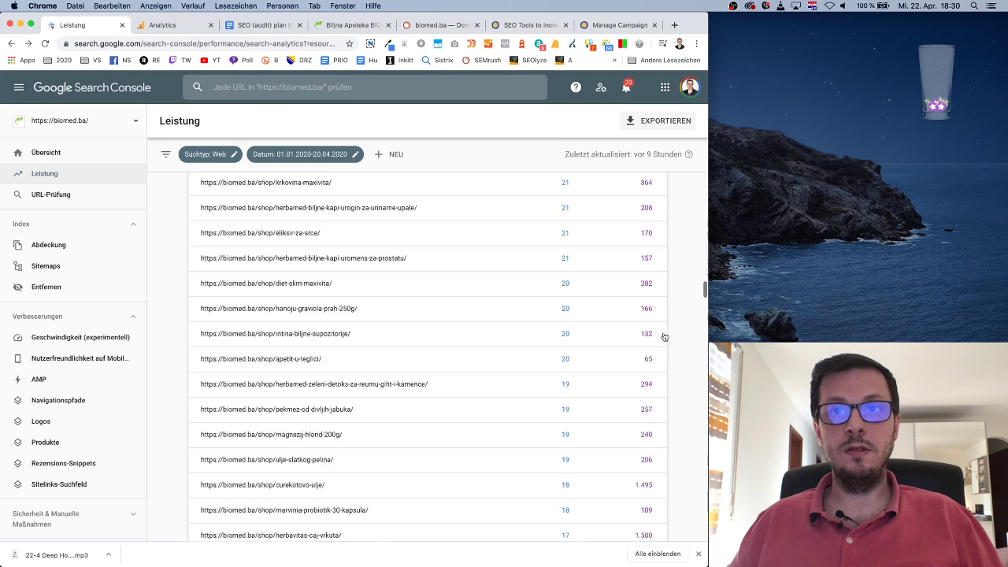
{"action": "scroll", "coordinate": [664, 336], "scroll_direction": "up", "scroll_amount": 10}
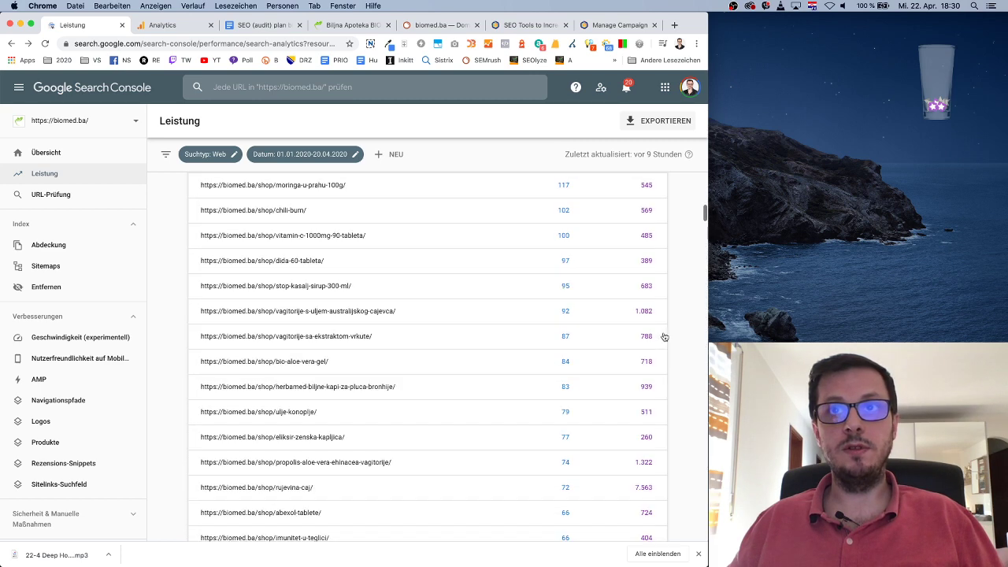
{"action": "scroll", "coordinate": [664, 336], "scroll_direction": "up", "scroll_amount": 10}
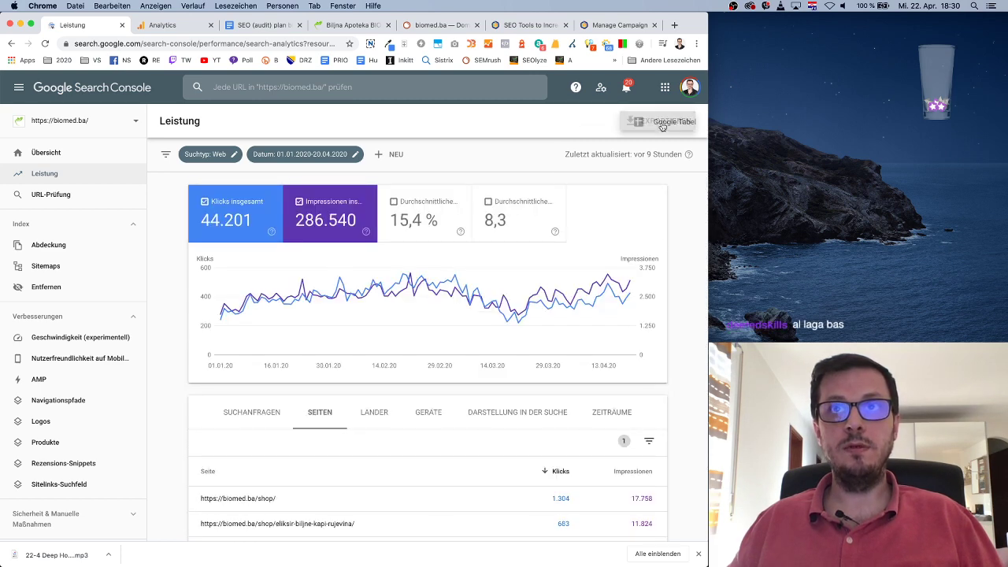
Step: Export the performance report to Google Sheets and look over the exported search queries
{"action": "left_click", "coordinate": [659, 122]}
{"action": "left_click", "coordinate": [629, 153]}
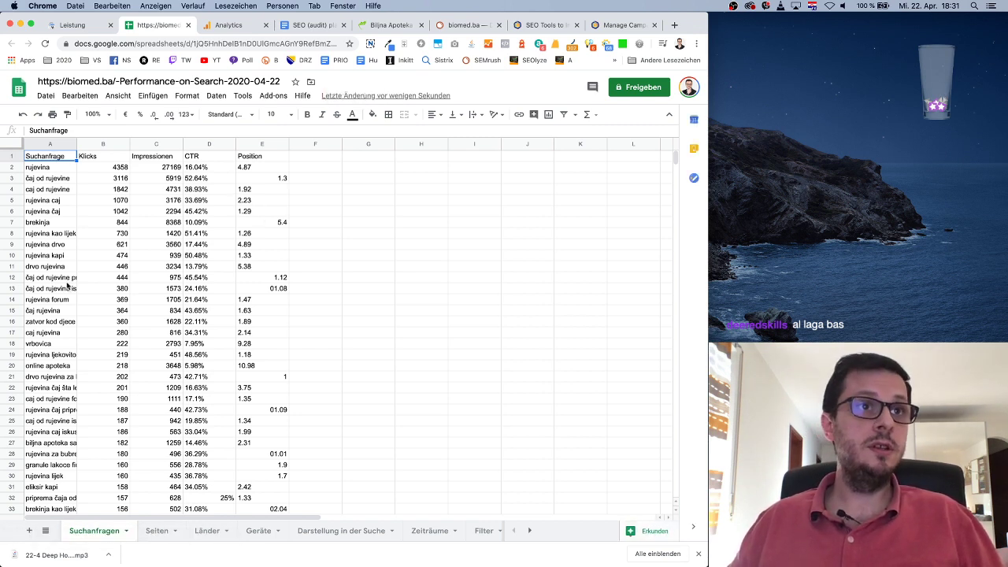
{"action": "scroll", "coordinate": [120, 327], "scroll_direction": "down", "scroll_amount": 10}
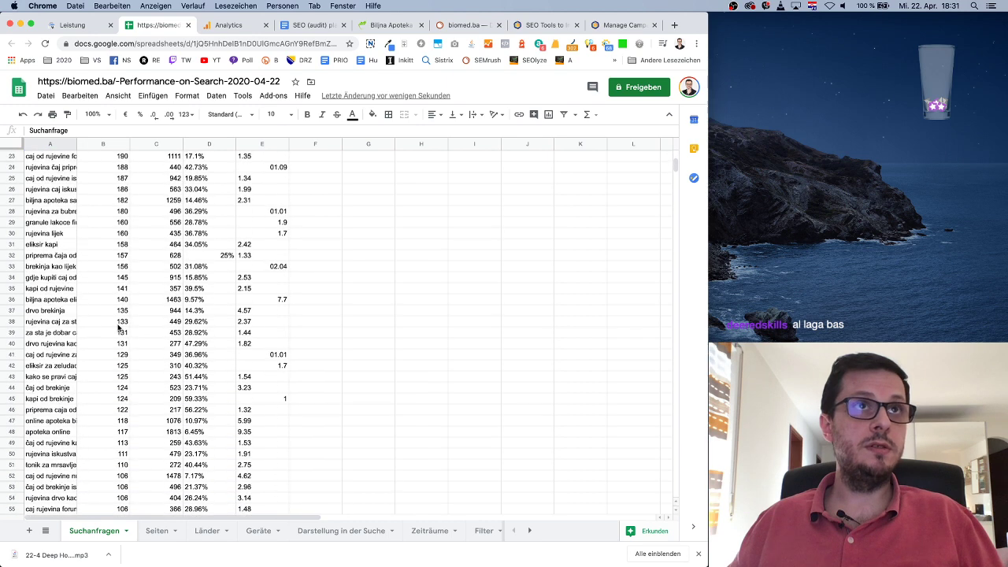
{"action": "scroll", "coordinate": [120, 327], "scroll_direction": "up", "scroll_amount": 10}
Step: Return to Search Console and select the shop page list with its clicks and impressions, down to the last row
{"action": "left_click", "coordinate": [72, 25]}
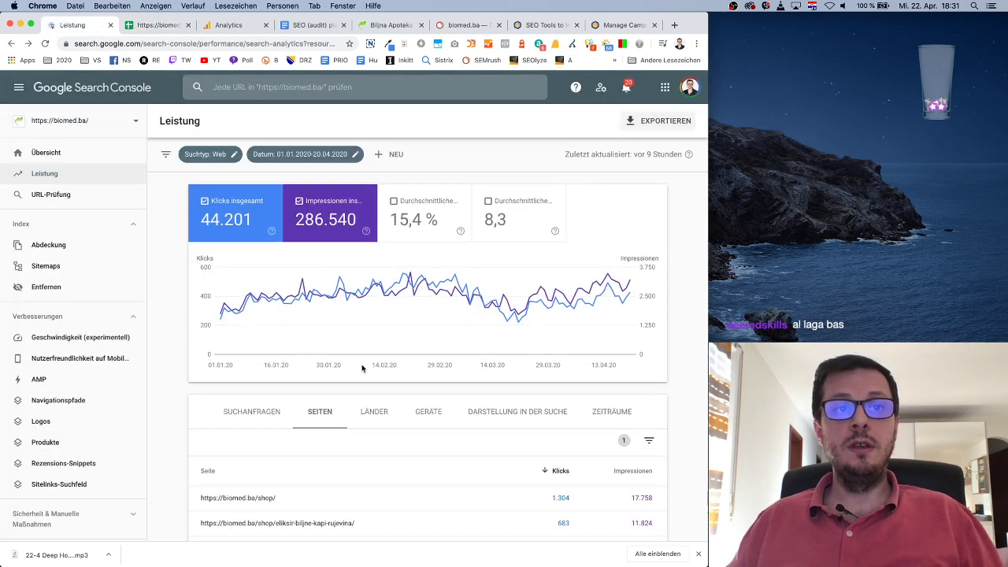
{"action": "scroll", "coordinate": [412, 367], "scroll_direction": "down", "scroll_amount": 3}
{"action": "scroll", "coordinate": [414, 369], "scroll_direction": "up", "scroll_amount": 1}
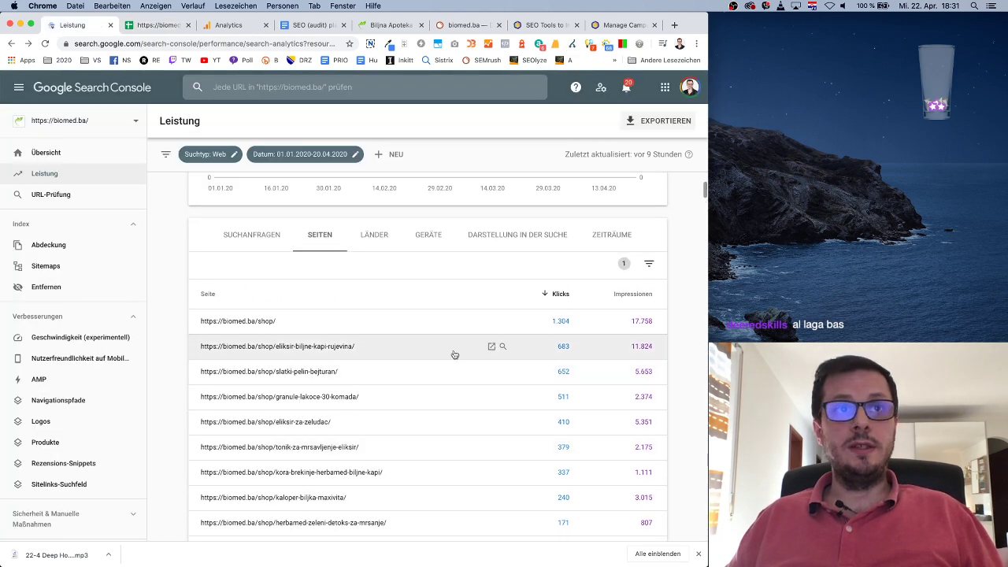
{"action": "left_click_drag", "start_coordinate": [198, 296], "coordinate": [181, 126]}
{"action": "scroll", "coordinate": [428, 354], "scroll_direction": "down", "scroll_amount": 15}
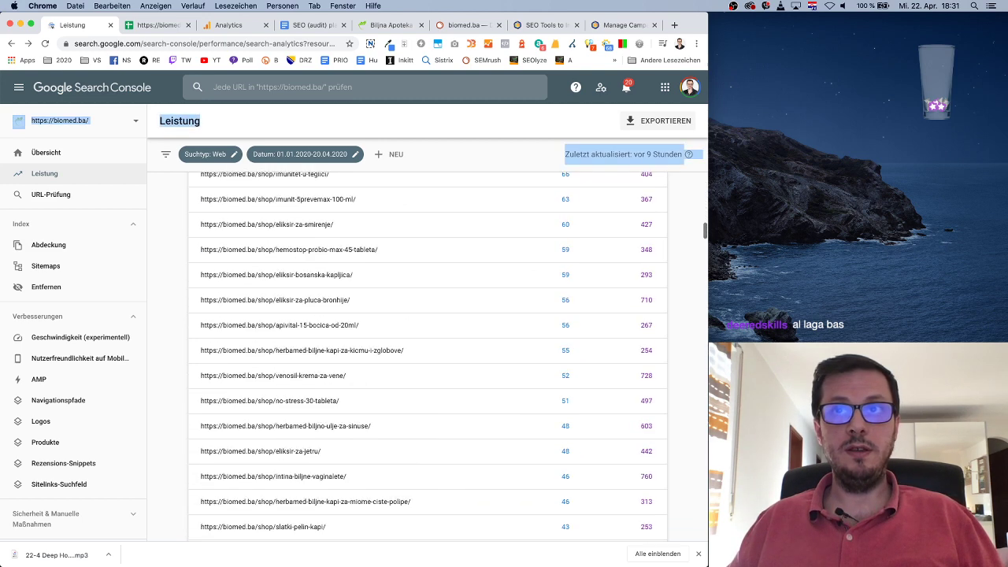
{"action": "scroll", "coordinate": [428, 354], "scroll_direction": "down", "scroll_amount": 15}
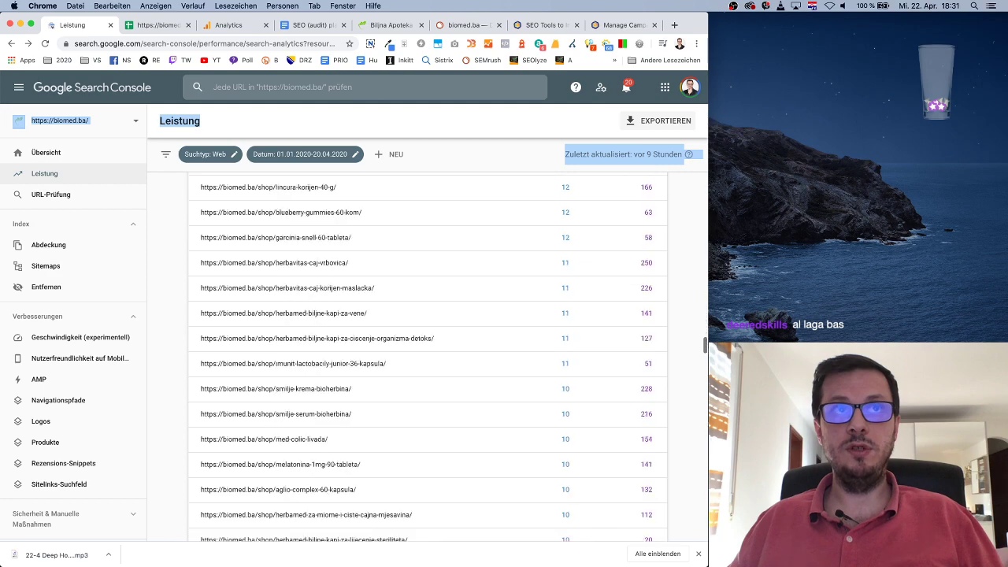
{"action": "scroll", "coordinate": [429, 355], "scroll_direction": "down", "scroll_amount": 15}
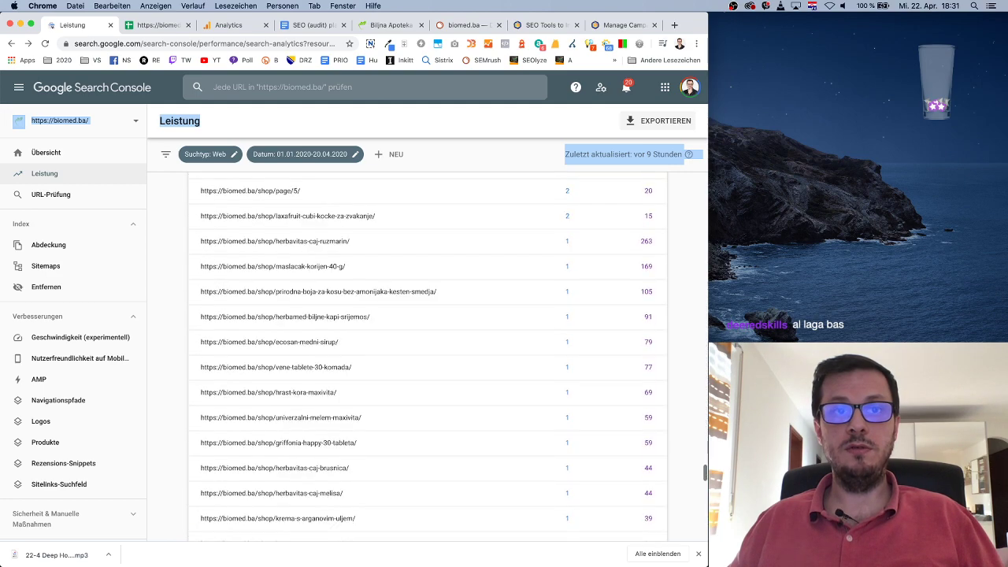
{"action": "left_click_drag", "start_coordinate": [667, 504], "coordinate": [654, 470]}
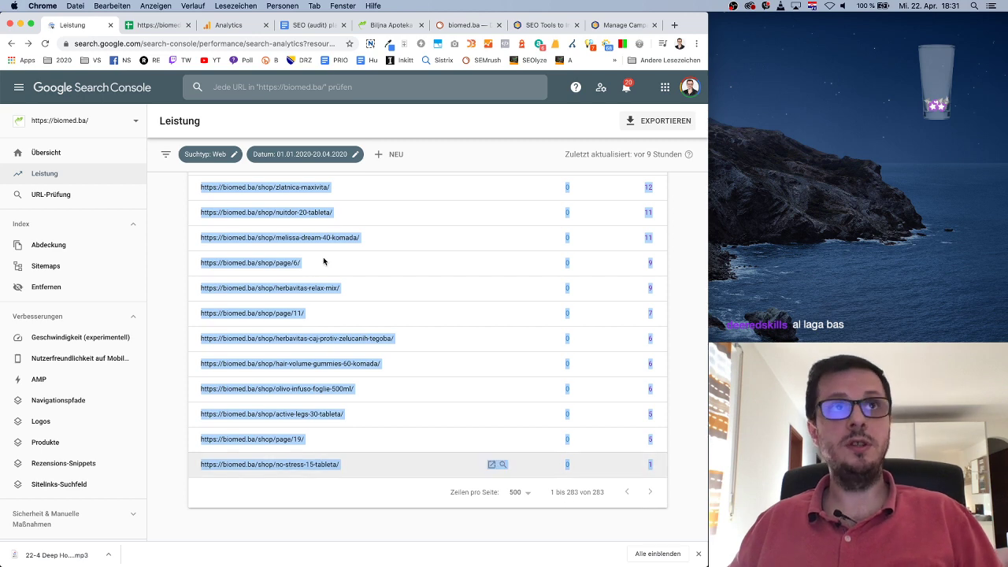
Step: Add a blank sheet to the exported spreadsheet, check the Seiten and Suchanfragen sheets, and return to the blank one
{"action": "key", "text": "ctrl+Tab"}
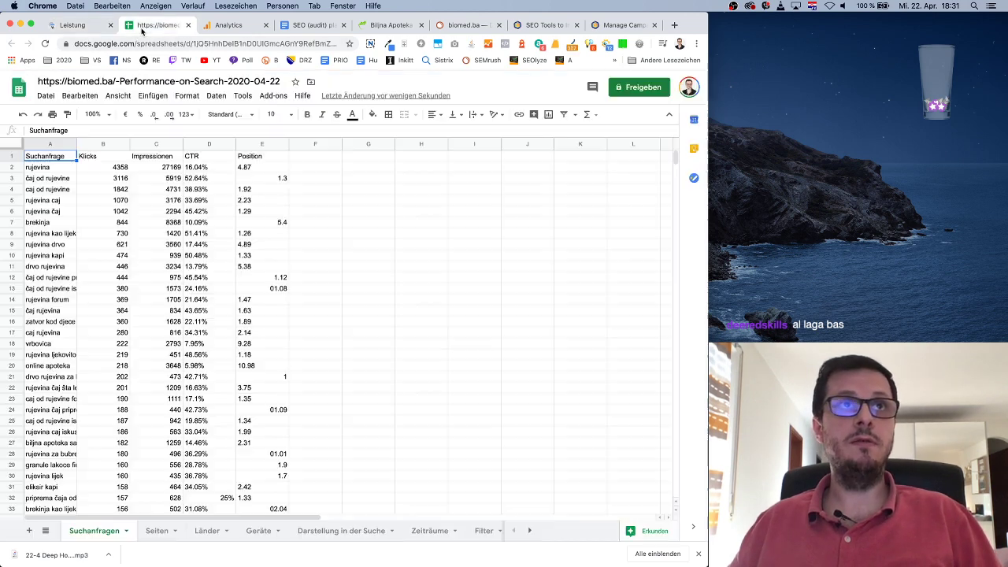
{"action": "left_click", "coordinate": [29, 531]}
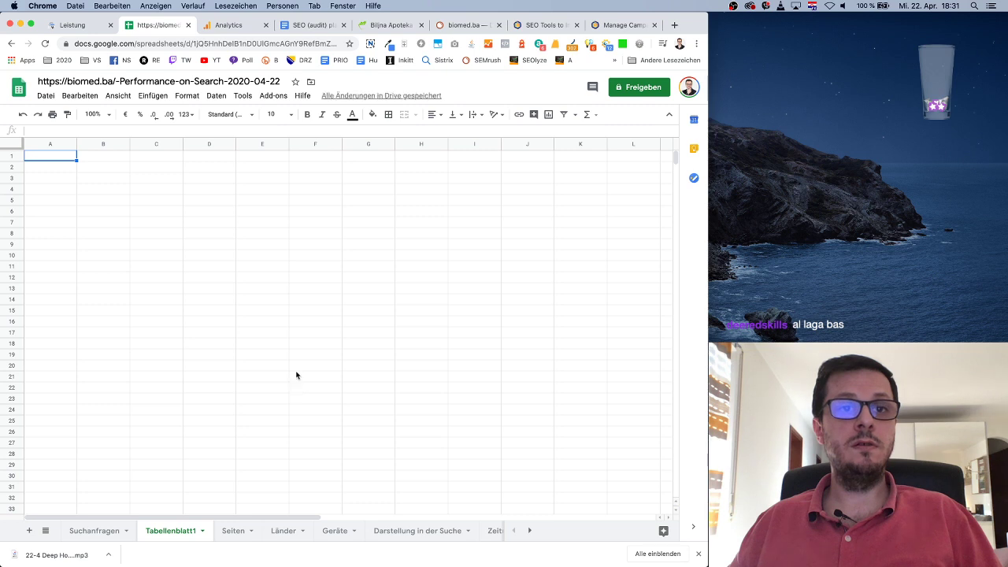
{"action": "left_click", "coordinate": [234, 532]}
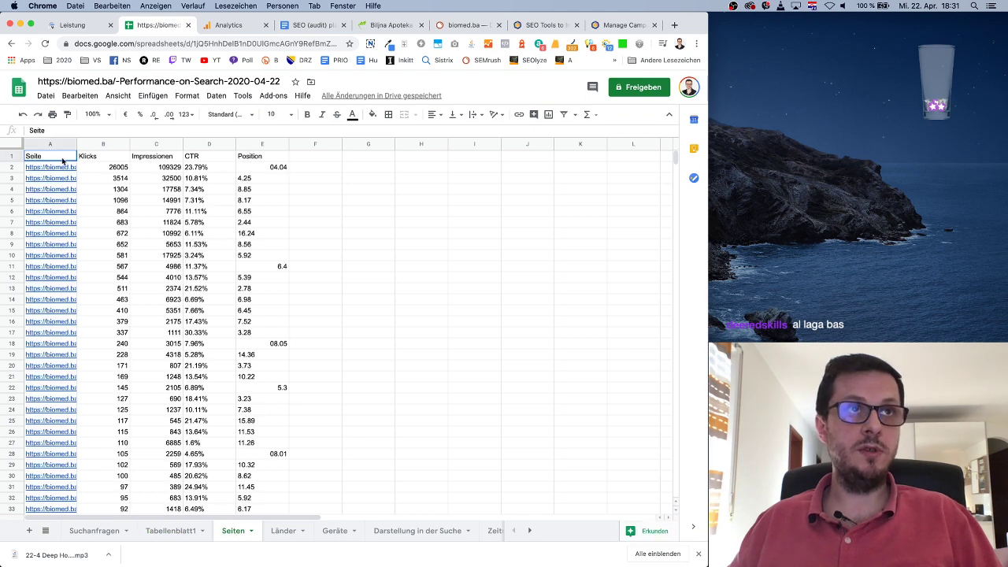
{"action": "left_click", "coordinate": [98, 533]}
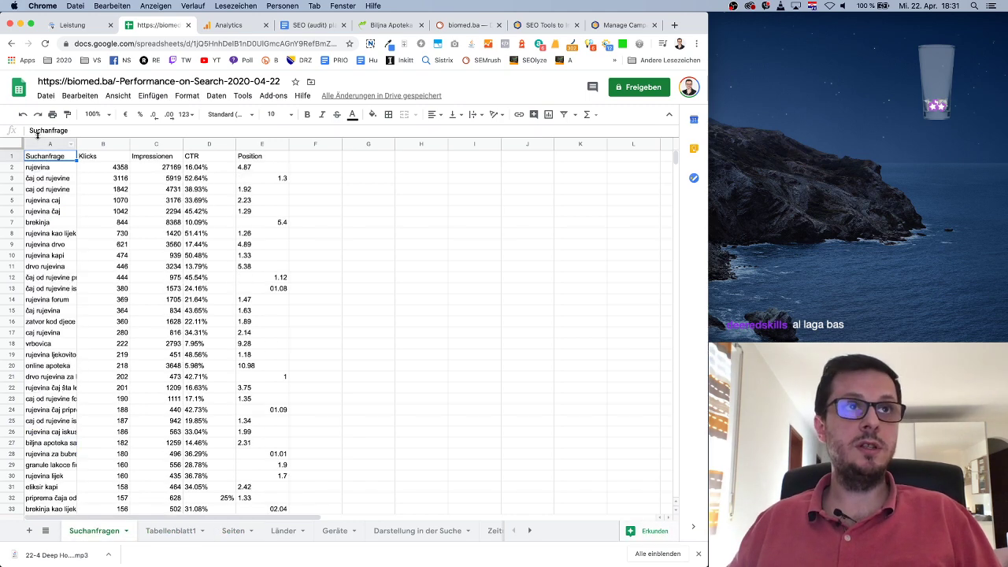
{"action": "left_click", "coordinate": [186, 530]}
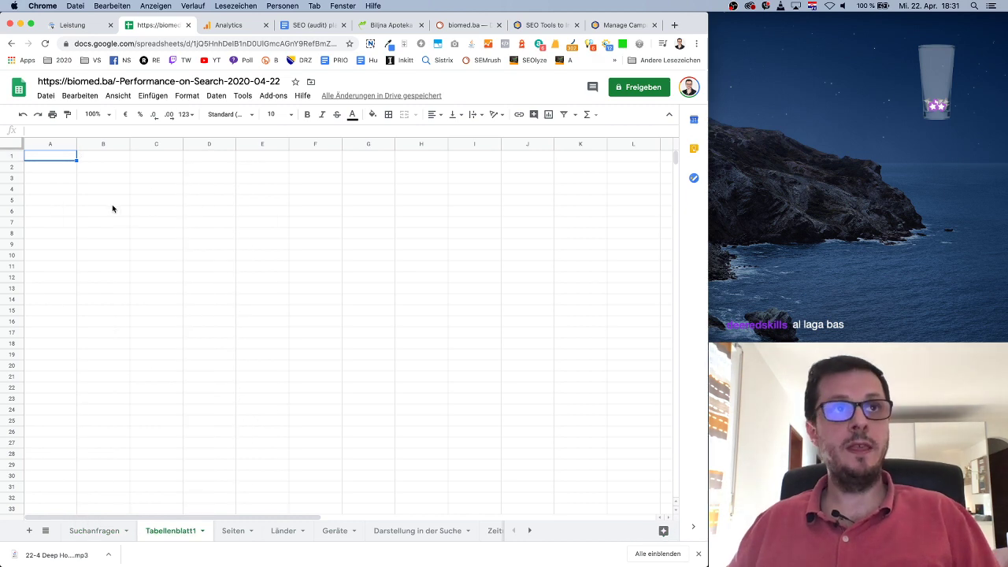
Step: Paste the copied shop page list with clicks and impressions into the blank sheet and turn on filters for its columns
{"action": "key", "text": "super+v"}
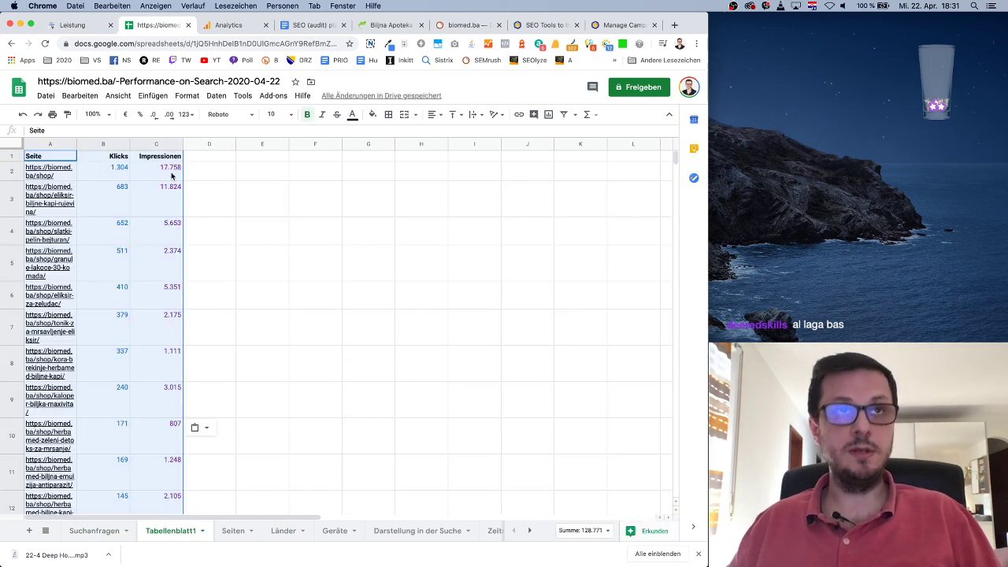
{"action": "left_click", "coordinate": [570, 115]}
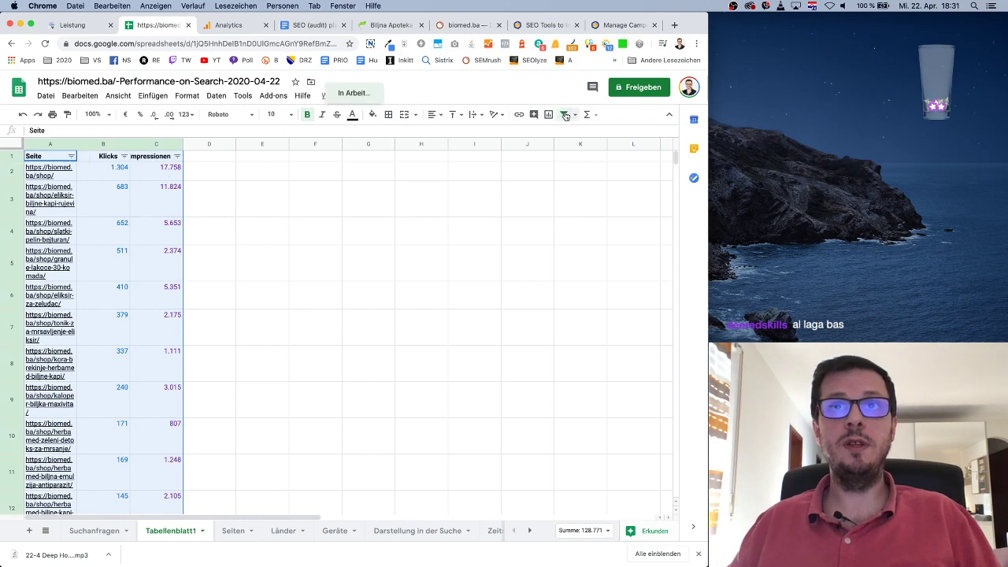
{"action": "left_click", "coordinate": [299, 270]}
{"action": "scroll", "coordinate": [225, 245], "scroll_direction": "down", "scroll_amount": 10}
{"action": "scroll", "coordinate": [225, 245], "scroll_direction": "down", "scroll_amount": 20}
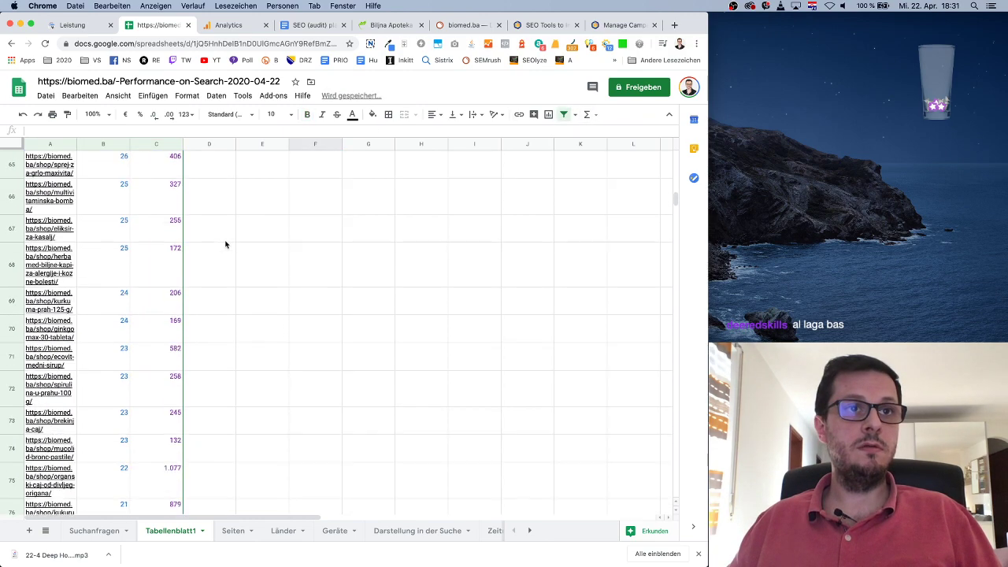
{"action": "left_click", "coordinate": [120, 250]}
{"action": "key", "text": "super+Down"}
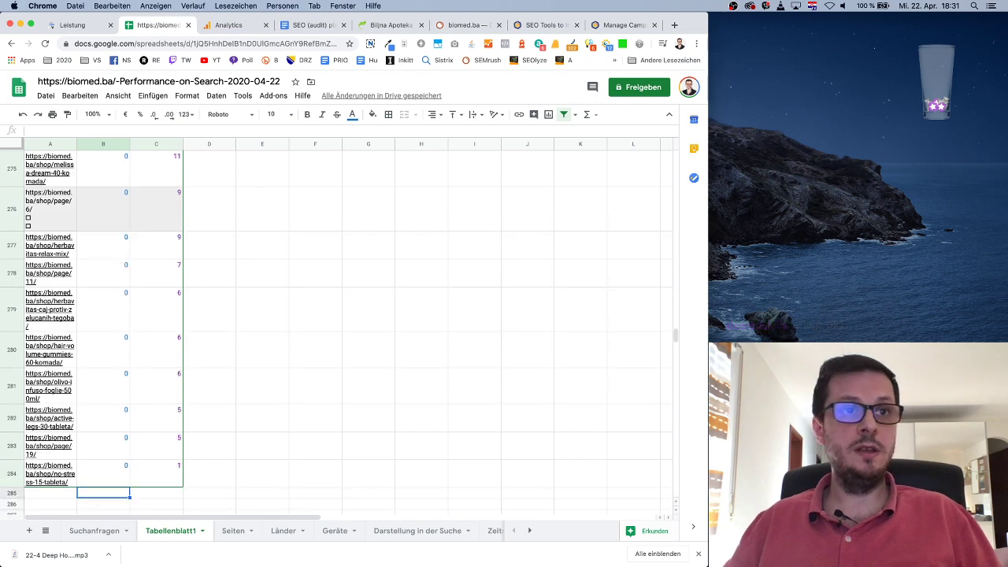
{"action": "key", "text": "Down"}
{"action": "key", "text": "Down"}
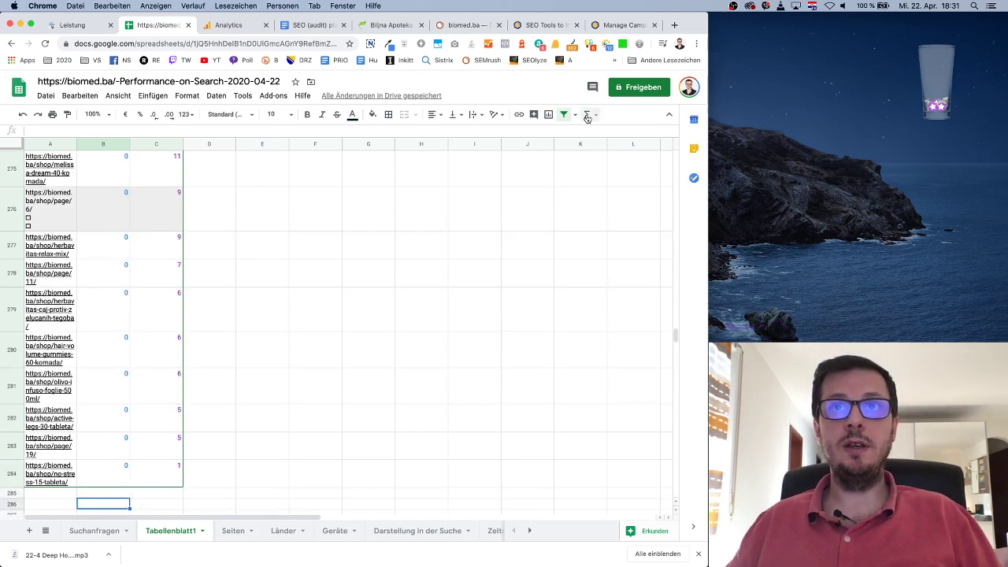
{"action": "left_click", "coordinate": [587, 115]}
{"action": "left_click", "coordinate": [601, 132]}
{"action": "left_click", "coordinate": [112, 476]}
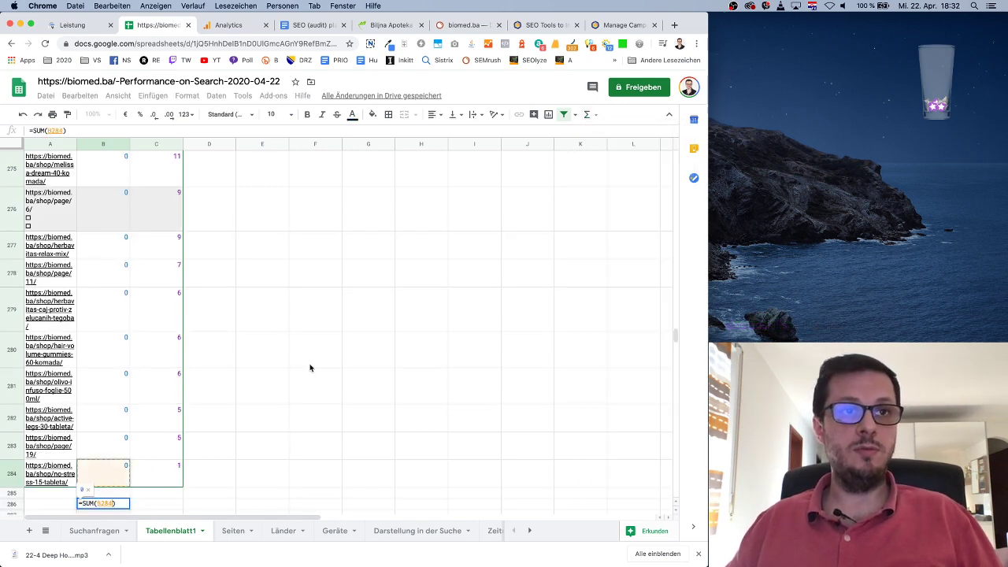
{"action": "key", "text": "super+shift+Up"}
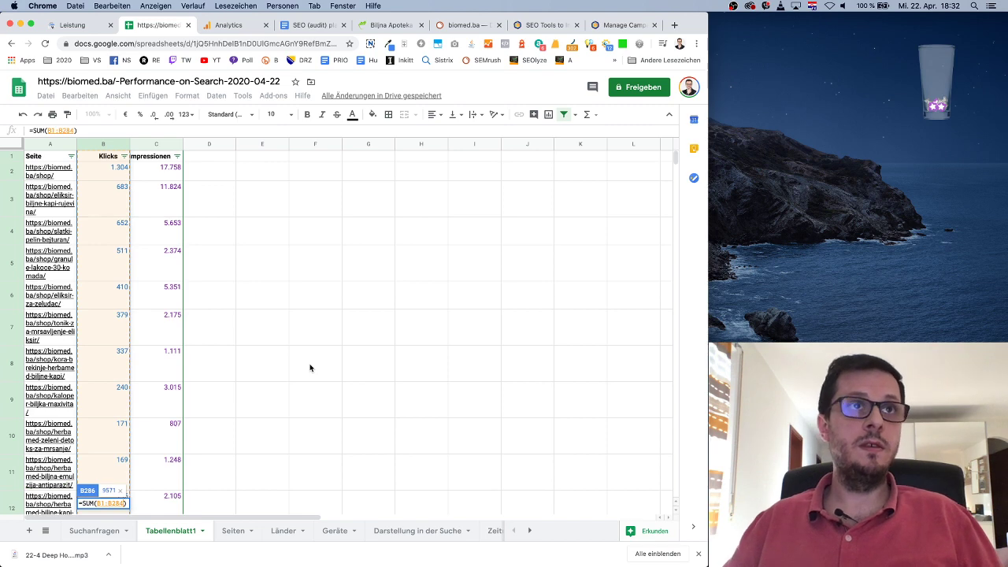
{"action": "key", "text": "super+Down"}
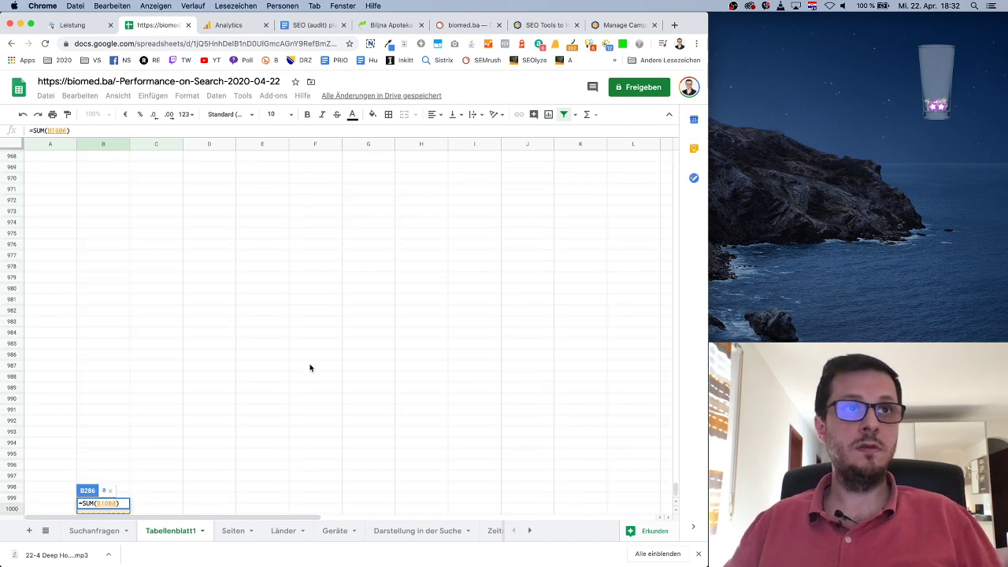
{"action": "key", "text": "super+Up"}
{"action": "key", "text": "Escape"}
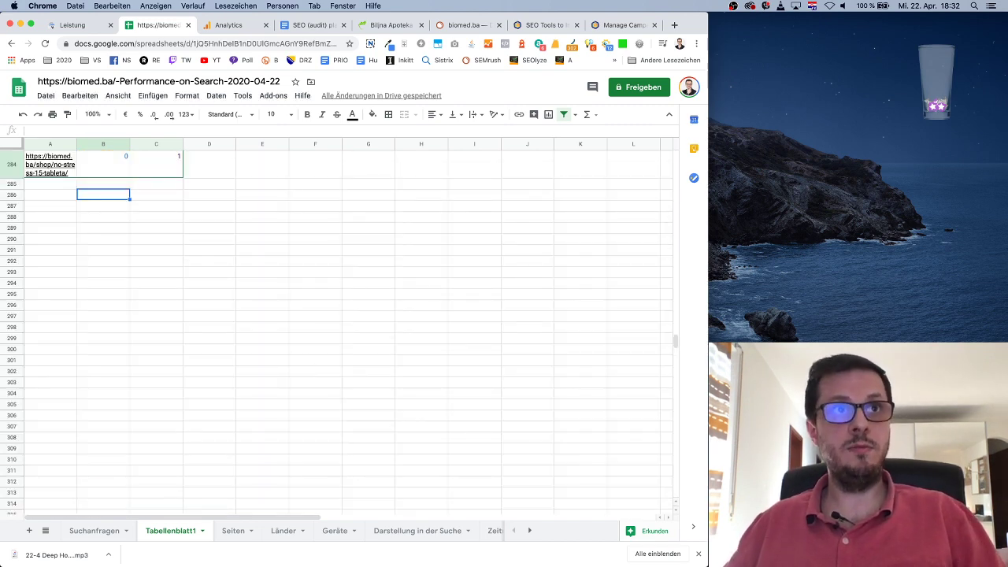
Step: Total the clicks of all shop pages in cell B285 with SUM over B2:B284
{"action": "scroll", "coordinate": [153, 391], "scroll_direction": "up", "scroll_amount": 3}
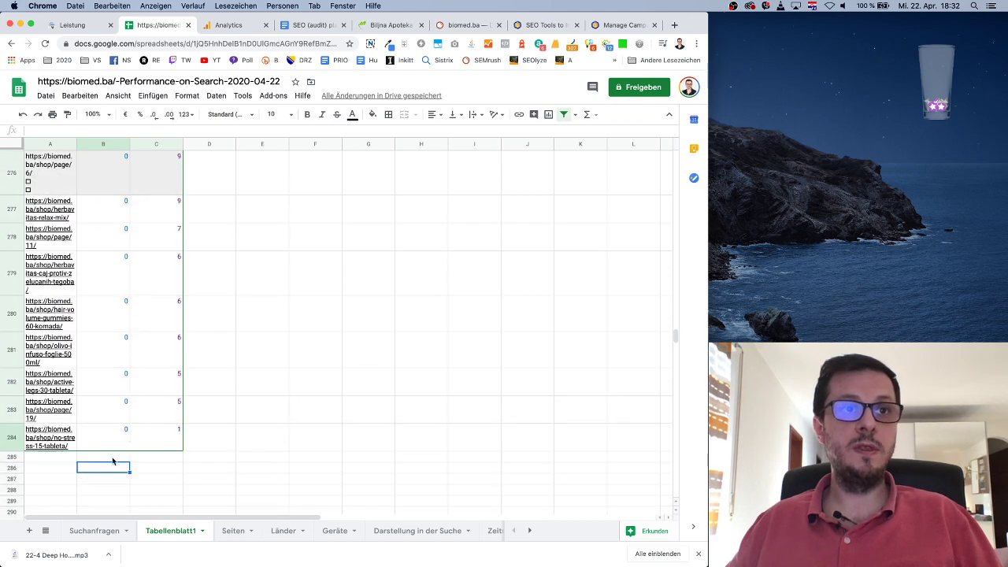
{"action": "left_click", "coordinate": [113, 460]}
{"action": "left_click", "coordinate": [587, 115]}
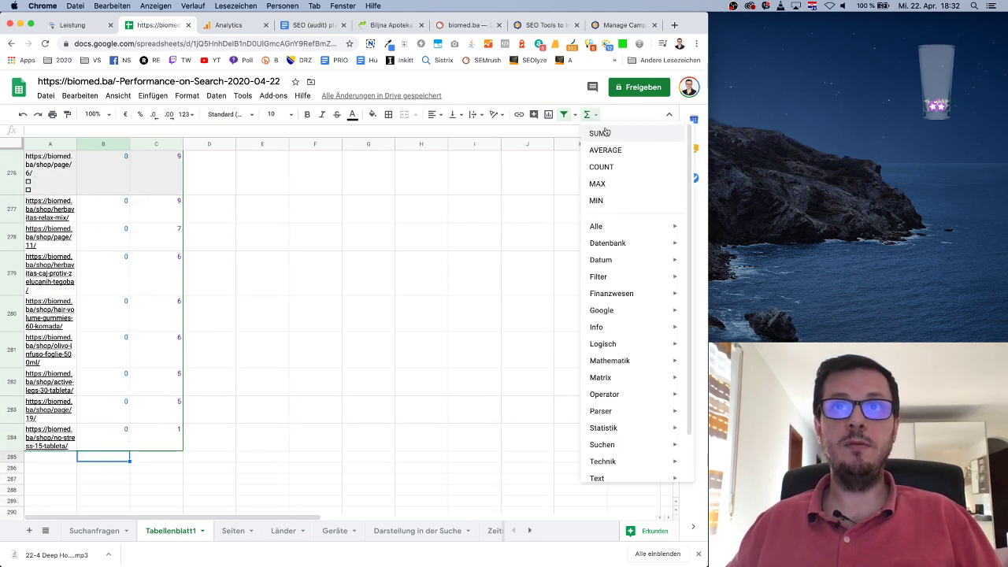
{"action": "left_click", "coordinate": [603, 131]}
{"action": "key", "text": "super+shift+Up"}
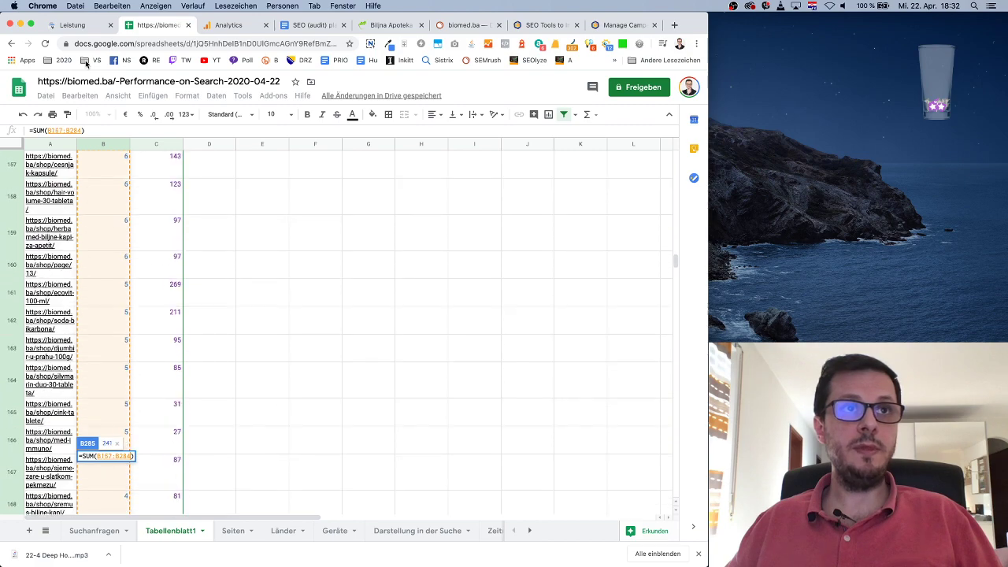
{"action": "key", "text": "super+shift+Up"}
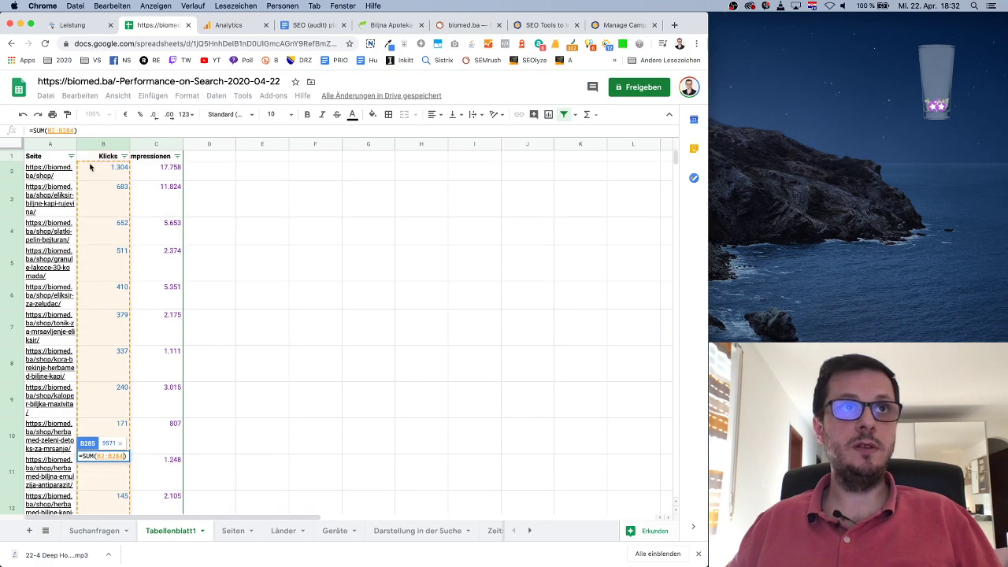
{"action": "key", "text": "Return"}
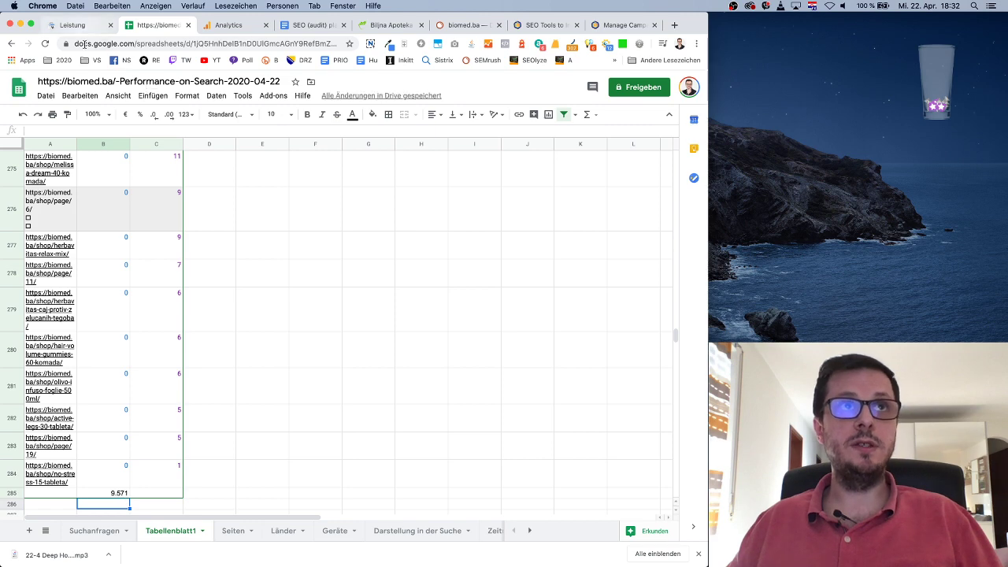
Step: Switch to the calculator and clear it, and check the site's total clicks in the Search Console performance report
{"action": "key", "text": "super+Tab"}
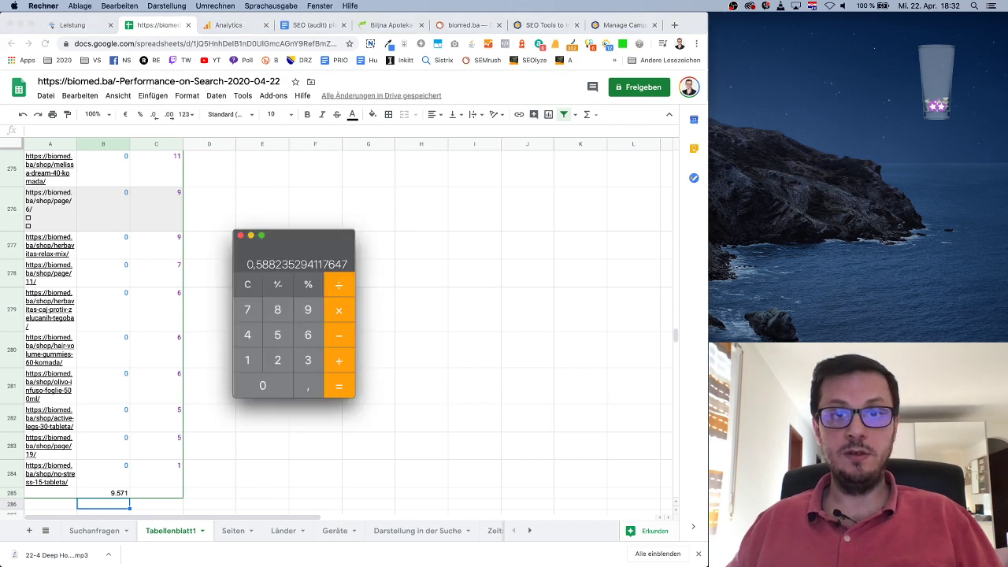
{"action": "left_click", "coordinate": [247, 284]}
{"action": "left_click", "coordinate": [79, 25]}
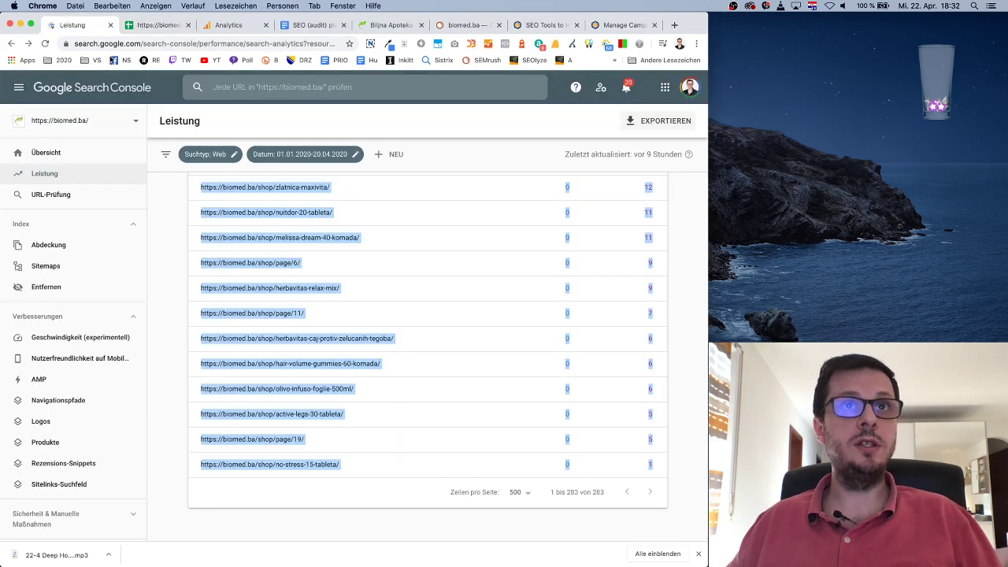
{"action": "scroll", "coordinate": [432, 197], "scroll_direction": "up", "scroll_amount": 15}
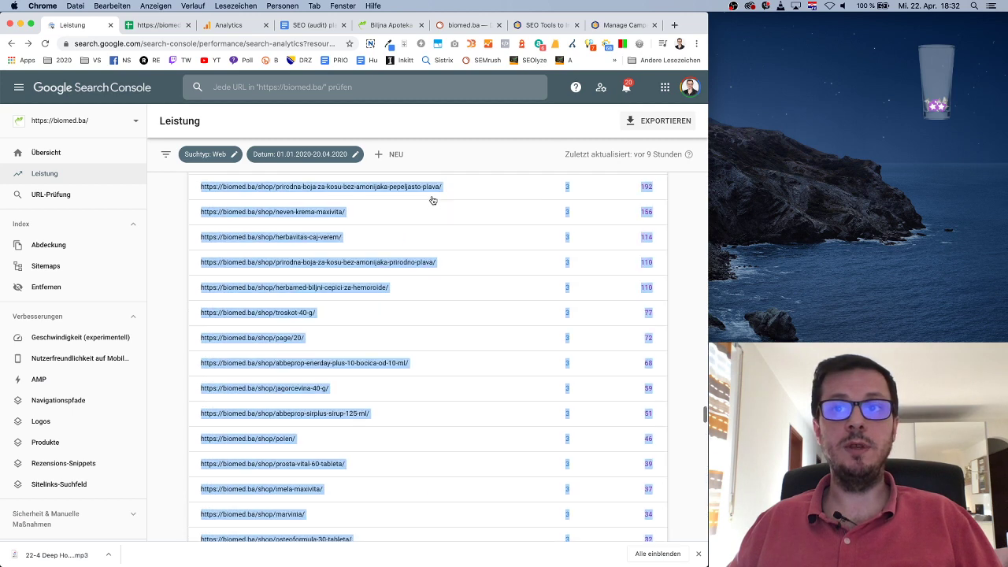
{"action": "scroll", "coordinate": [431, 197], "scroll_direction": "up", "scroll_amount": 15}
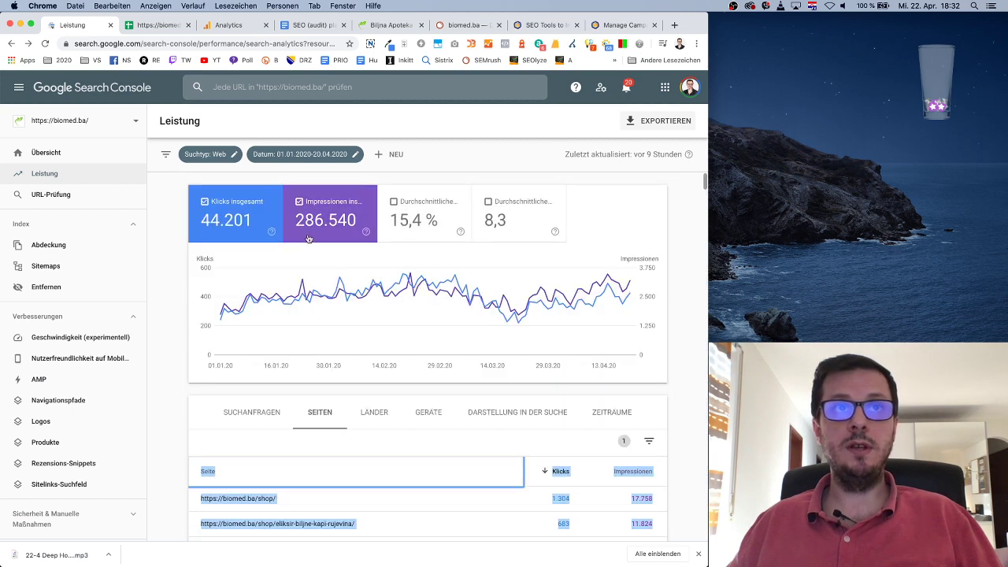
{"action": "left_click", "coordinate": [164, 263]}
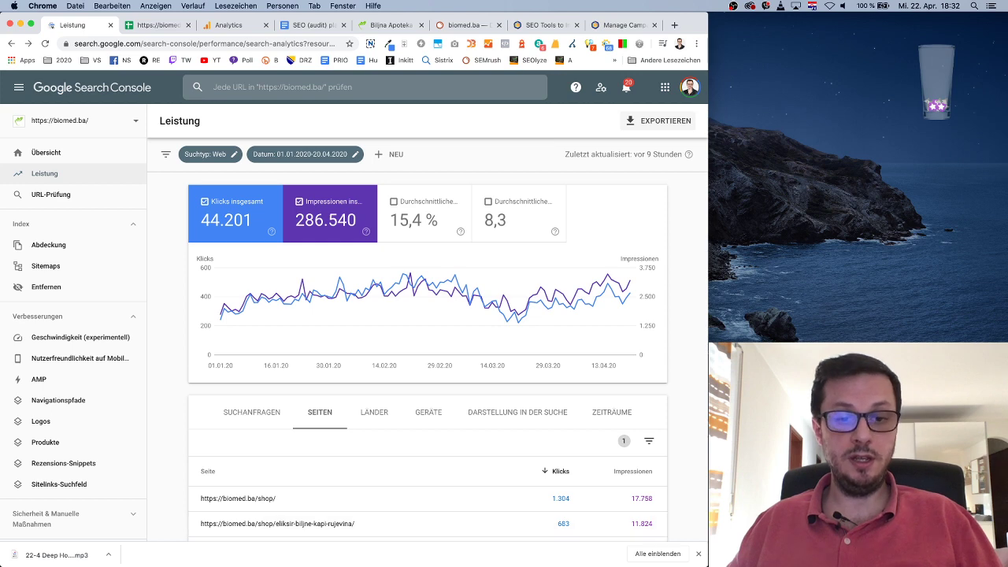
Step: Return to the spreadsheet and divide 9500 by 44000 in the calculator to get the shop's share of clicks
{"action": "left_click", "coordinate": [151, 26]}
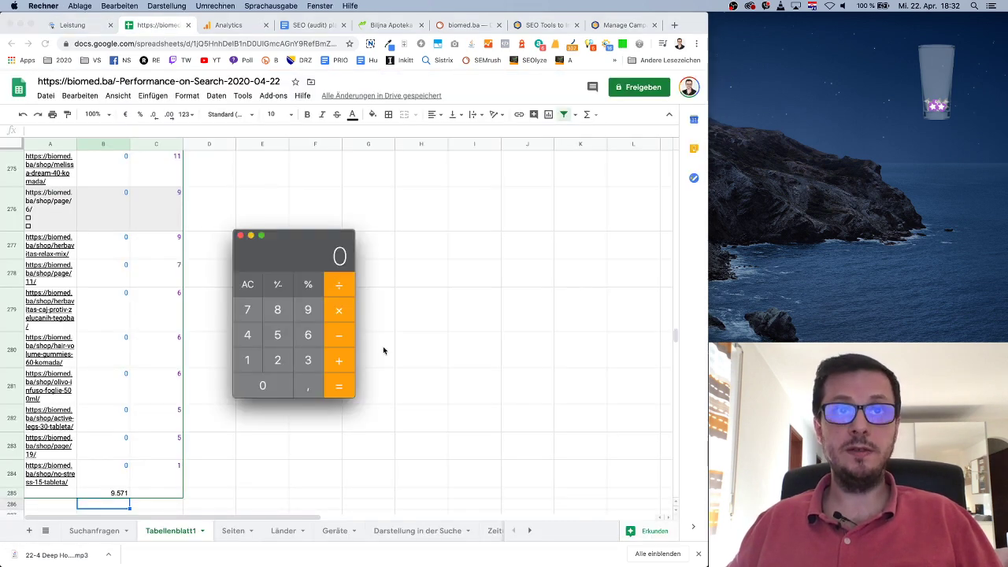
{"action": "left_click", "coordinate": [297, 302]}
{"action": "left_click", "coordinate": [274, 333]}
{"action": "double_click", "coordinate": [262, 385]}
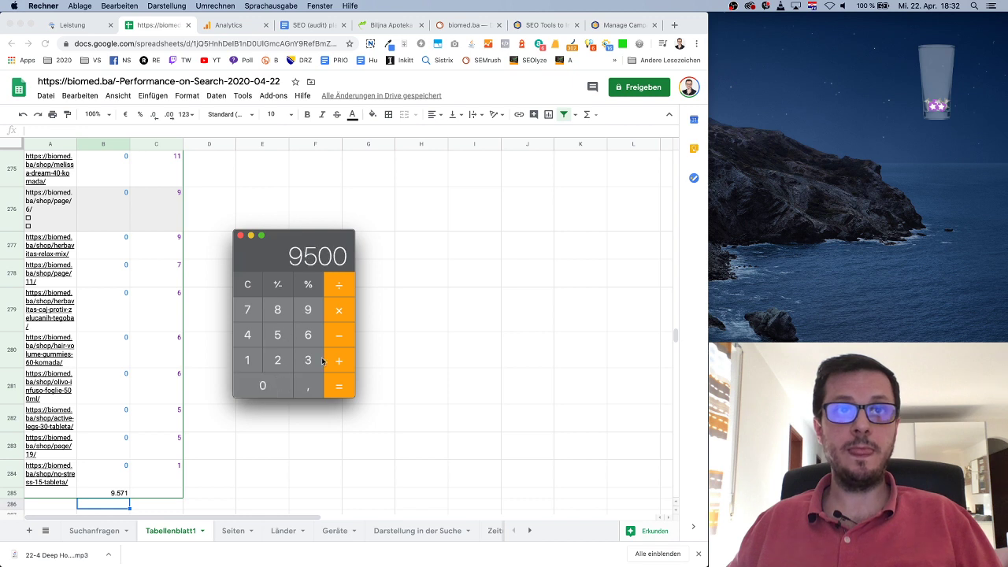
{"action": "key", "text": "slash"}
{"action": "double_click", "coordinate": [249, 338]}
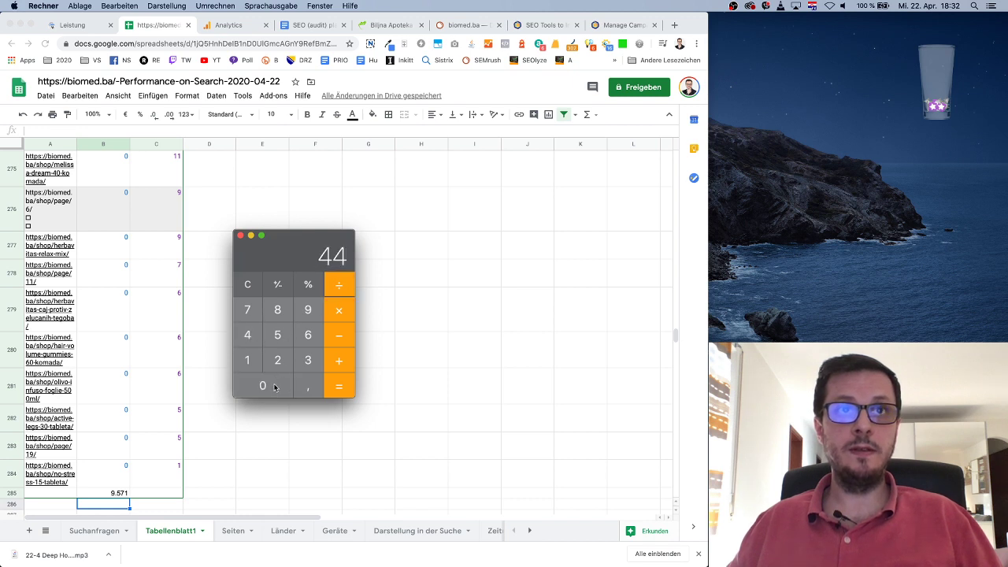
{"action": "double_click", "coordinate": [274, 386]}
{"action": "left_click", "coordinate": [271, 386]}
{"action": "left_click", "coordinate": [335, 386]}
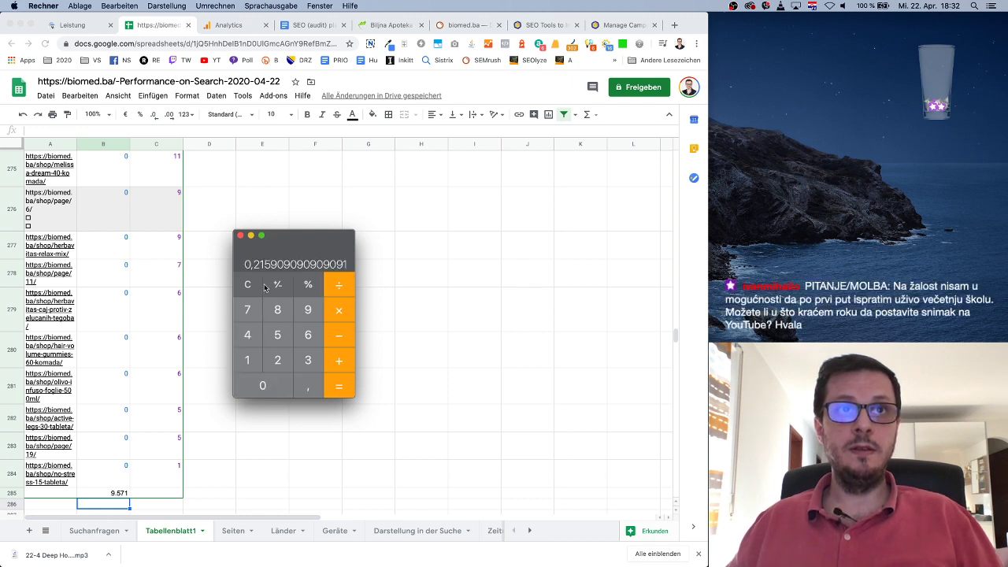
Step: Recheck Search Console and the SEO plan, and widen column A of the spreadsheet so each shop URL fits on one line
{"action": "left_click", "coordinate": [86, 26]}
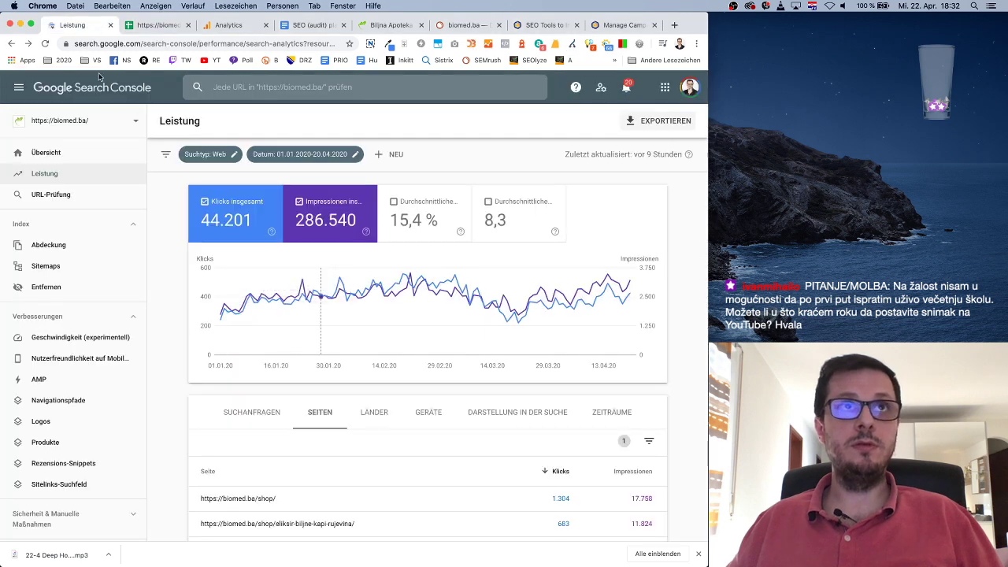
{"action": "left_click", "coordinate": [307, 25]}
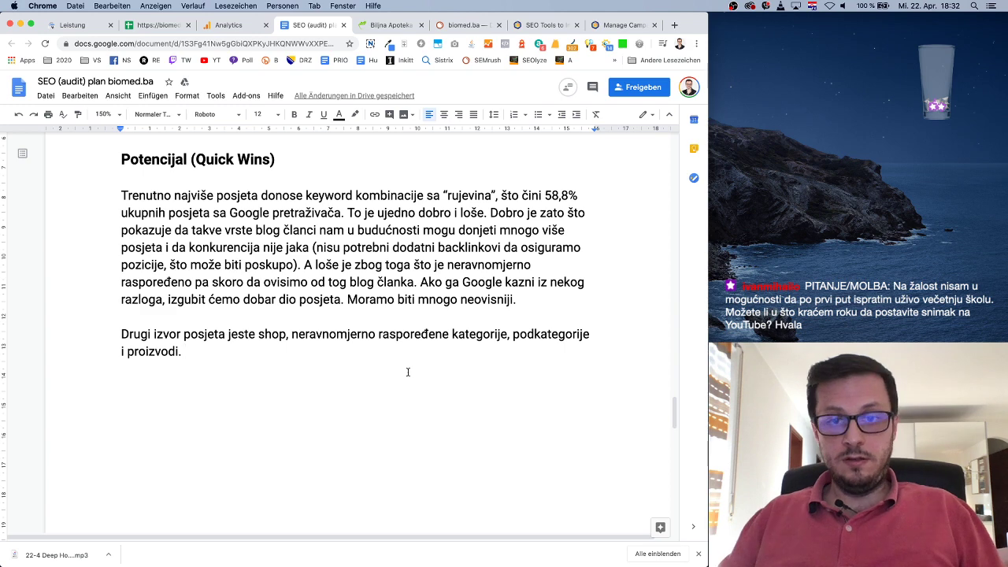
{"action": "left_click", "coordinate": [153, 26]}
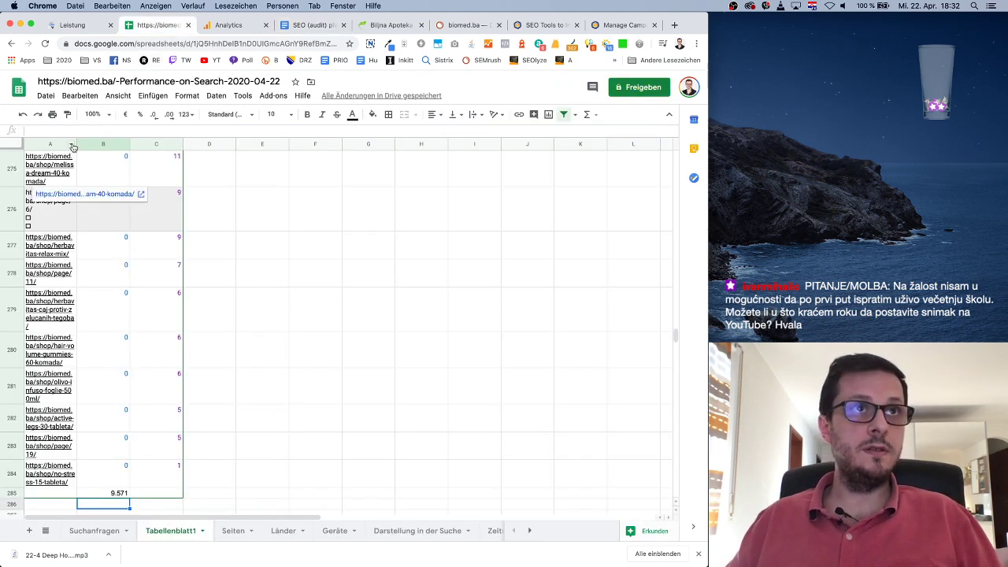
{"action": "left_click_drag", "start_coordinate": [76, 144], "coordinate": [290, 144]}
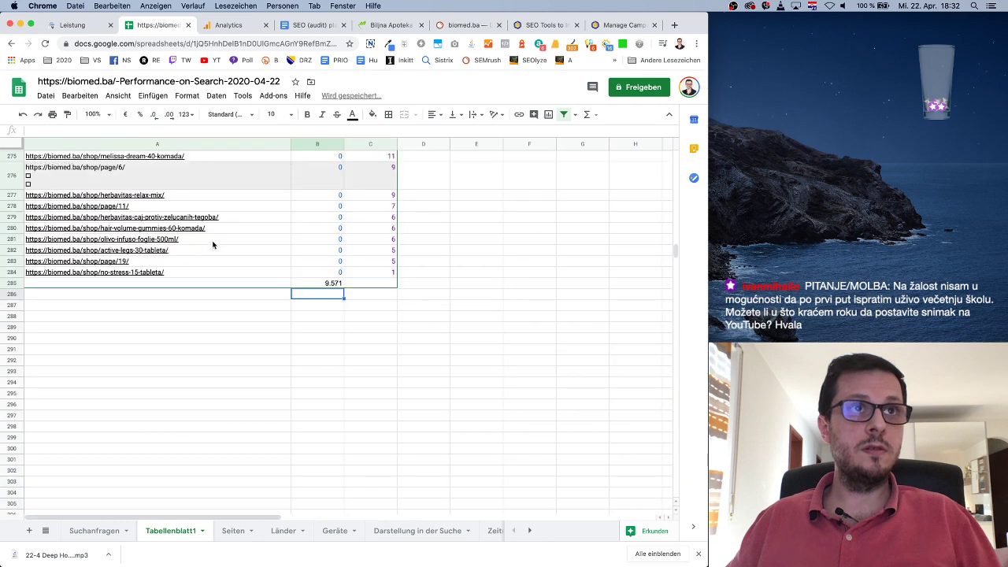
Step: Examine the shop page URLs with their clicks and impressions, from the last rows up towards the most visited pages
{"action": "scroll", "coordinate": [213, 244], "scroll_direction": "up", "scroll_amount": 15}
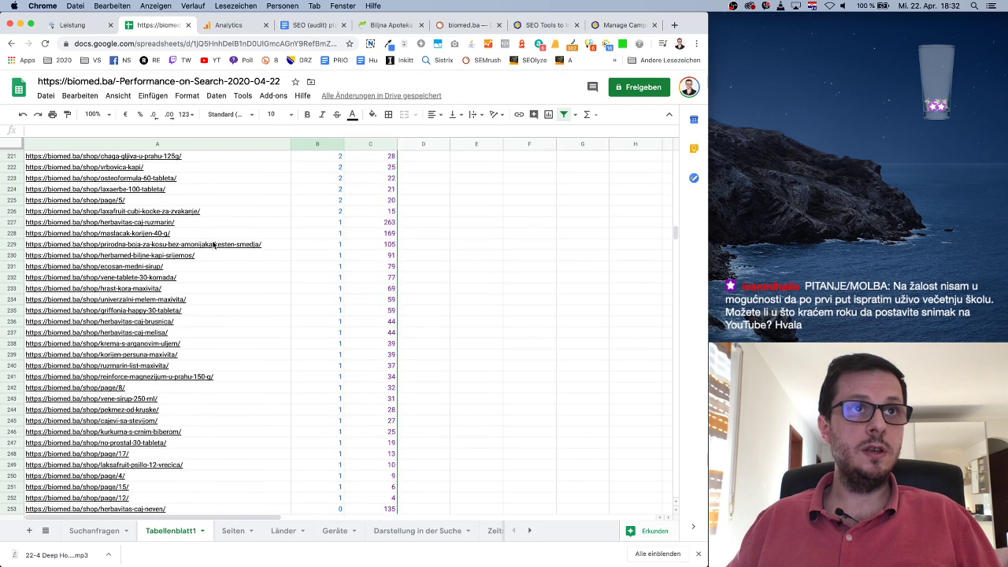
{"action": "scroll", "coordinate": [213, 244], "scroll_direction": "up", "scroll_amount": 10}
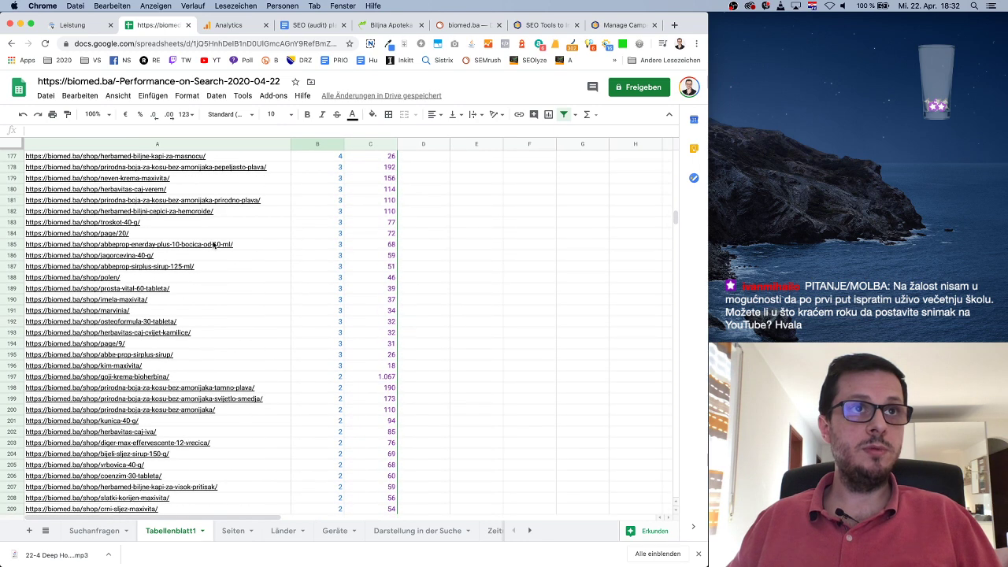
{"action": "scroll", "coordinate": [213, 244], "scroll_direction": "up", "scroll_amount": 5}
{"action": "scroll", "coordinate": [213, 244], "scroll_direction": "up", "scroll_amount": 18}
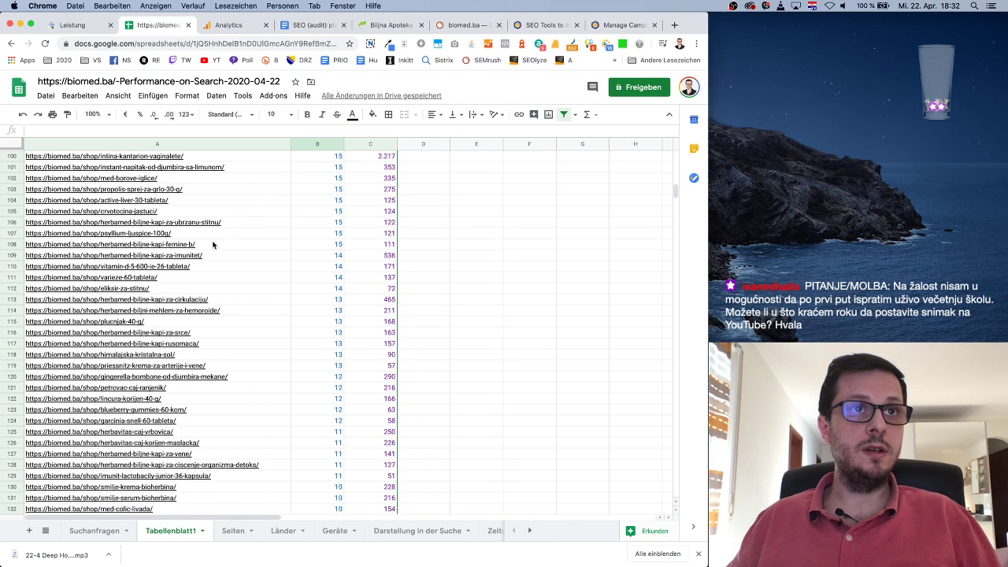
{"action": "scroll", "coordinate": [213, 244], "scroll_direction": "up", "scroll_amount": 9}
{"action": "scroll", "coordinate": [213, 244], "scroll_direction": "up", "scroll_amount": 13}
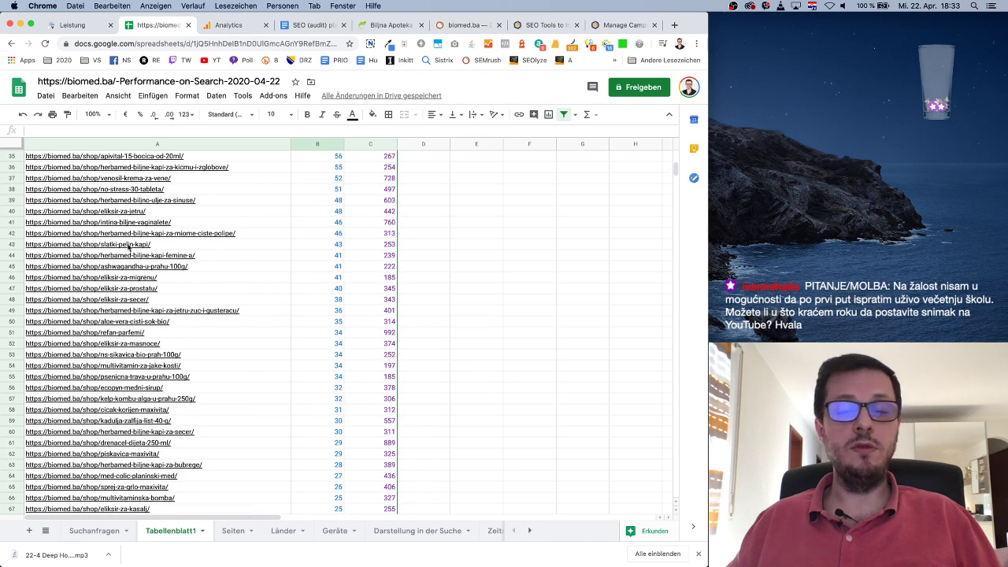
{"action": "mouse_move", "coordinate": [129, 247]}
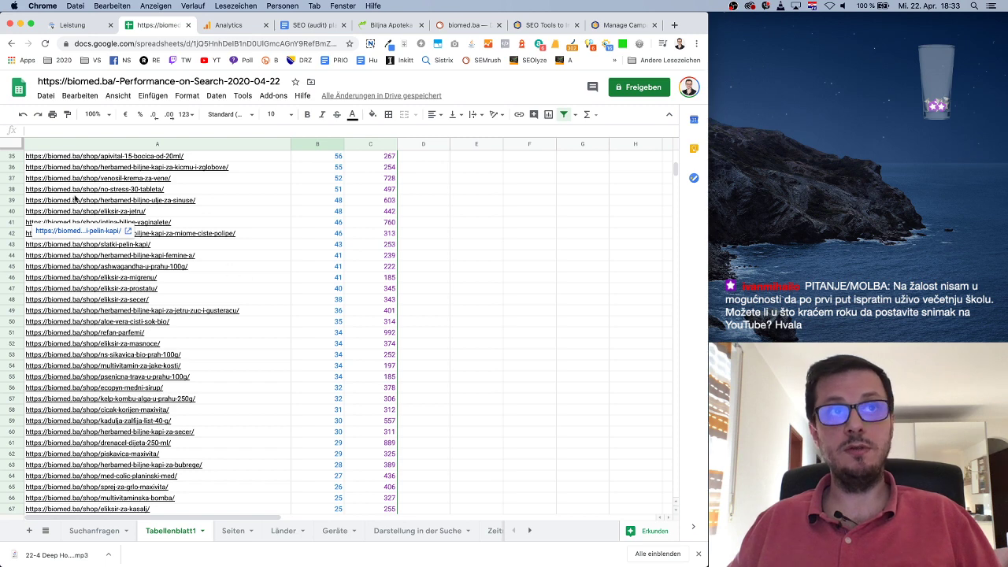
{"action": "left_click", "coordinate": [248, 268]}
{"action": "mouse_move", "coordinate": [249, 186]}
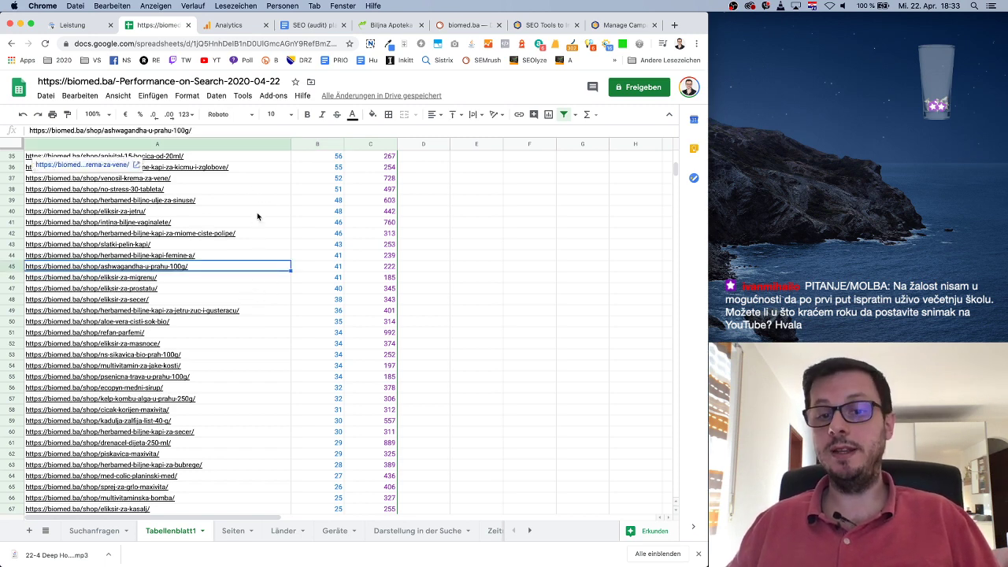
Step: Return to the SEO plan and continue the shop sentence with "donose nešto više od 20% posjeta sa Google-a"
{"action": "left_click", "coordinate": [309, 27]}
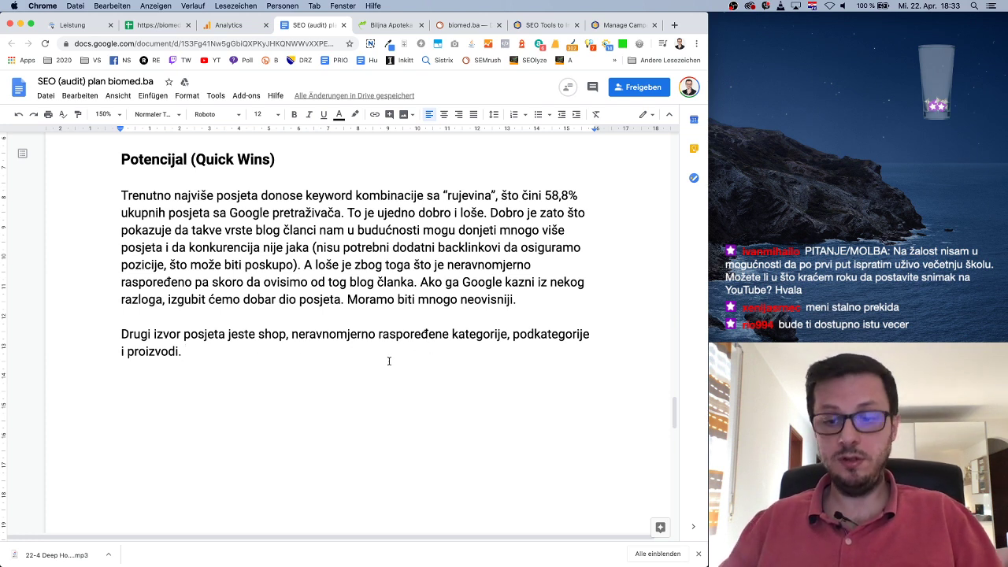
{"action": "key", "text": "BackSpace"}
{"action": "type", "text": "dono"}
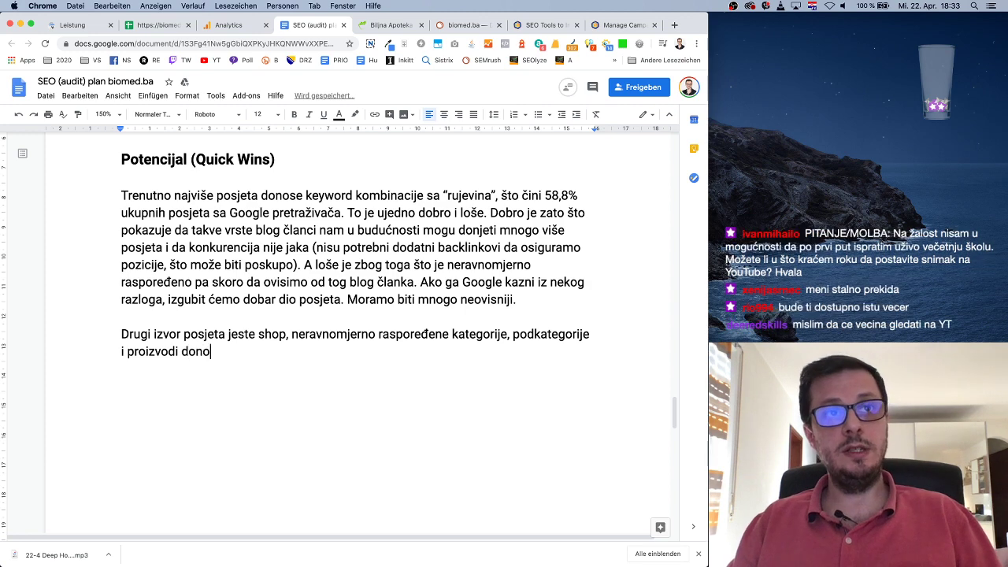
{"action": "type", "text": "20"}
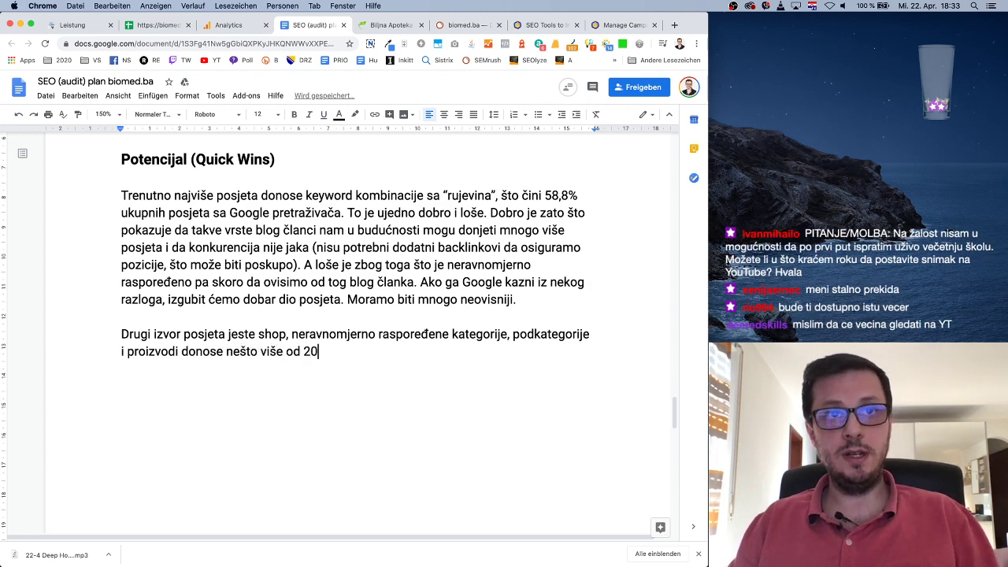
{"action": "type", "text": "% posjeta "}
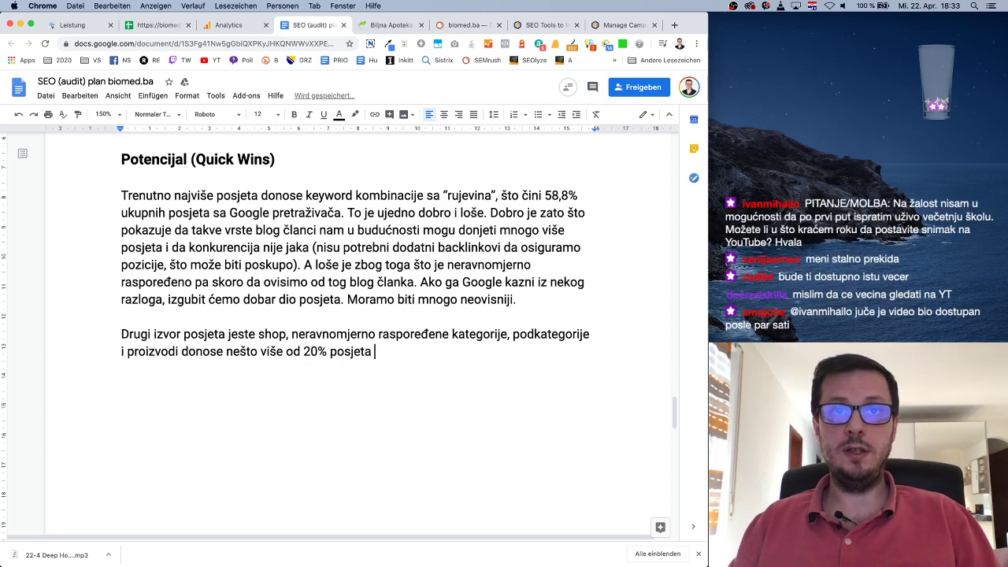
{"action": "type", "text": "sa pretr"}
{"action": "key", "text": "BackSpace"}
{"action": "key", "text": "BackSpace"}
{"action": "key", "text": "BackSpace"}
{"action": "key", "text": "BackSpace"}
{"action": "key", "text": "BackSpace"}
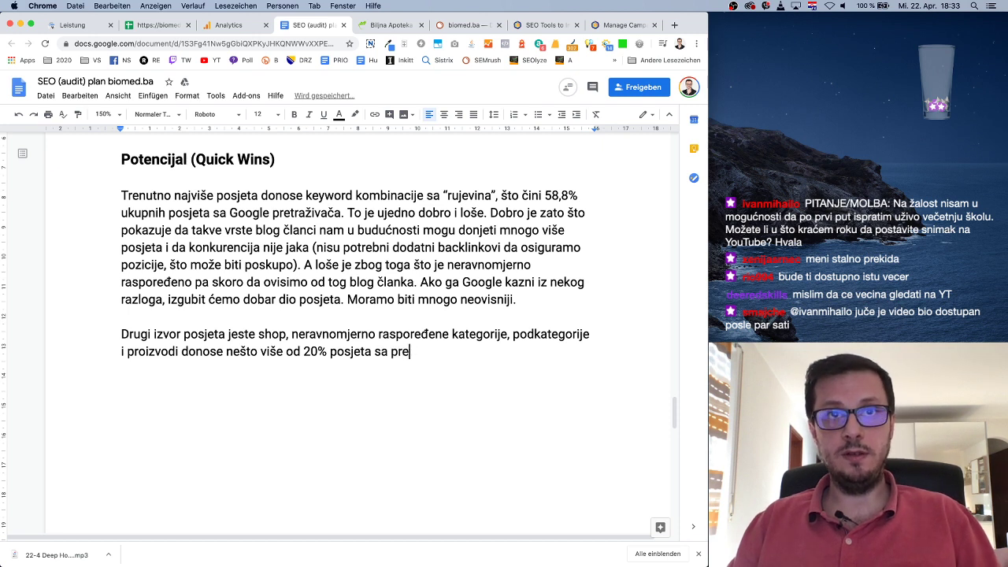
{"action": "type", "text": "Google-a"}
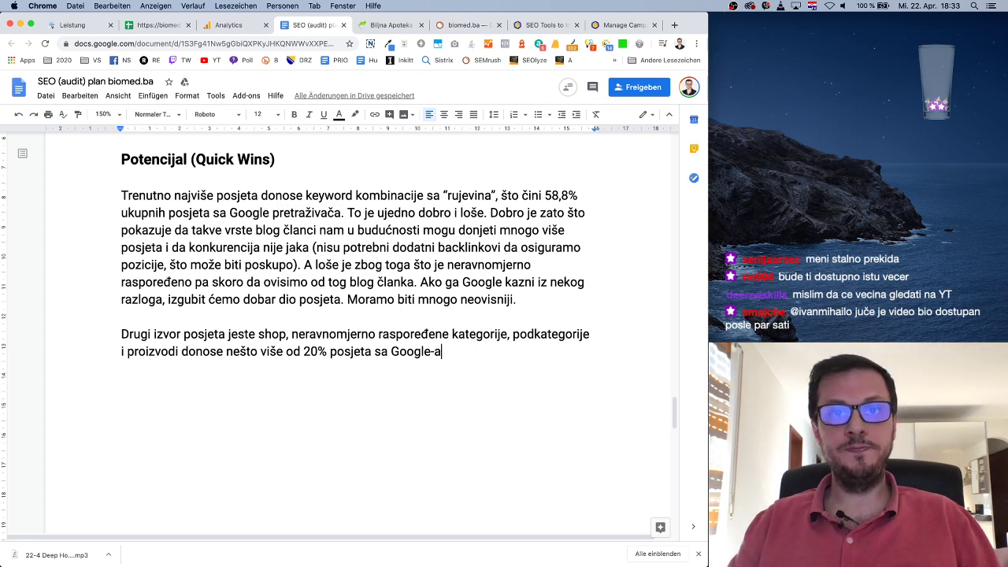
Step: Extend the shop sentence with ", dok ukupno učešće u transakcijskom dijelu iznosi"
{"action": "type", "text": ", dok"}
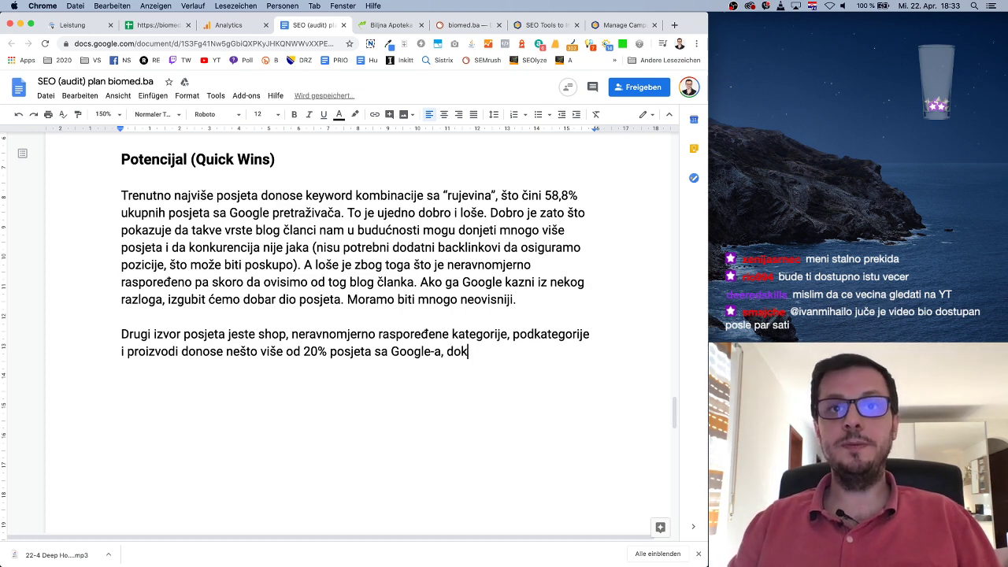
{"action": "type", "text": " ukupno"}
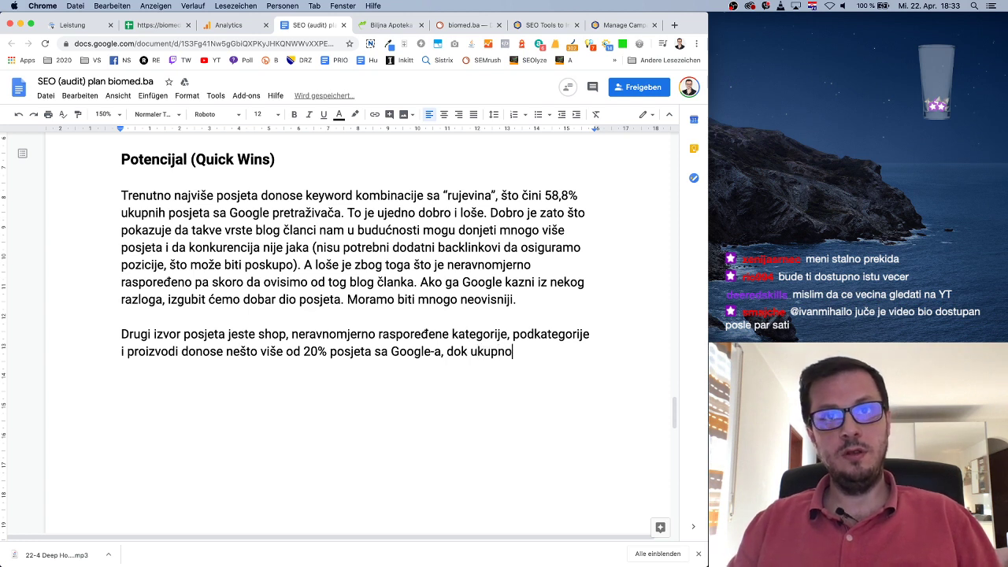
{"action": "type", "text": " učešće"}
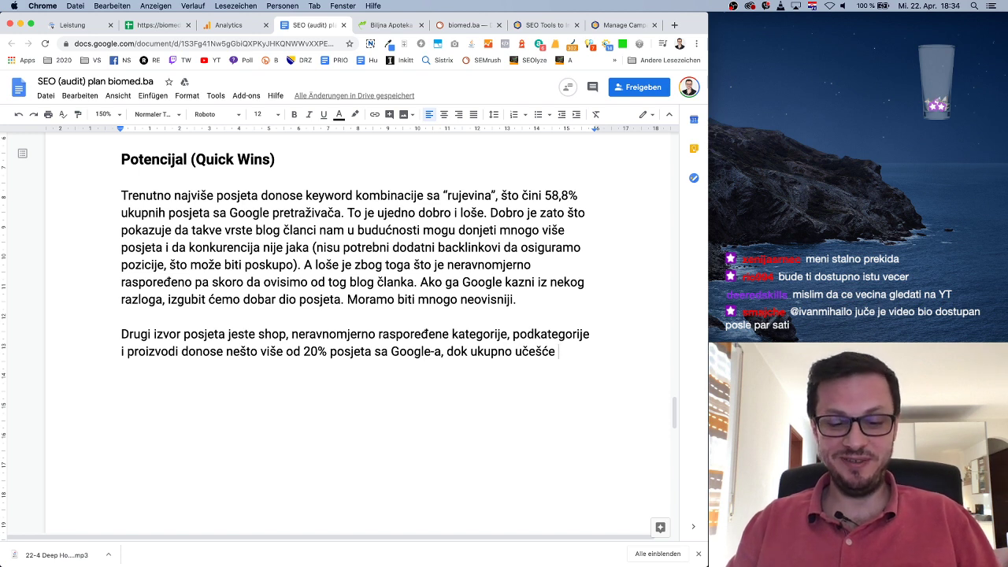
{"action": "type", "text": "u "}
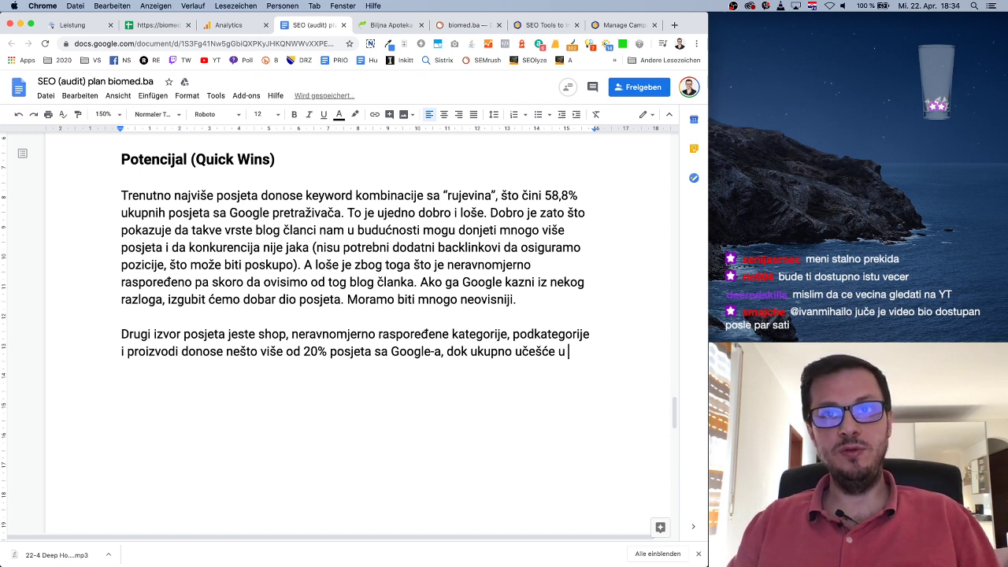
{"action": "type", "text": "tranakc"}
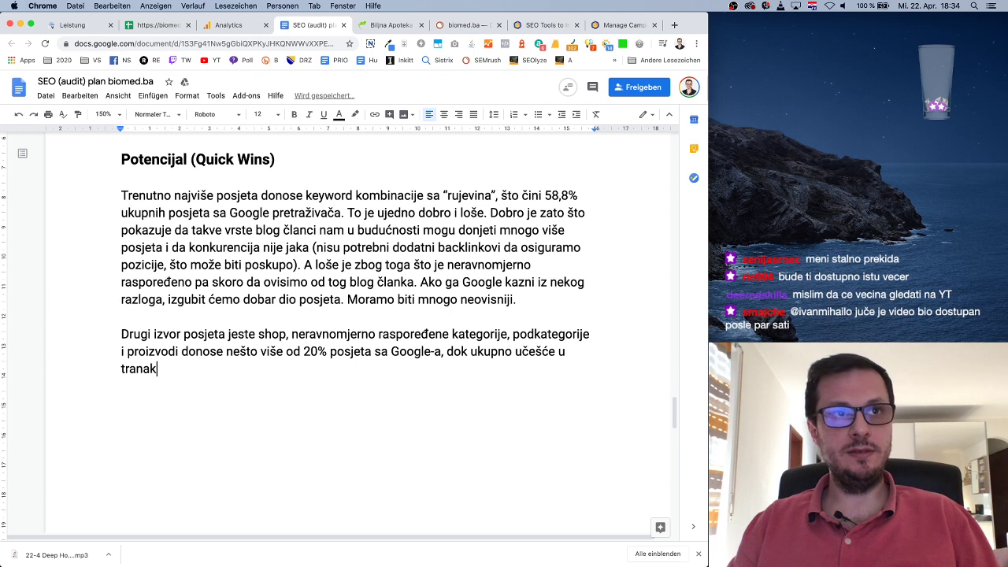
{"action": "key", "text": "BackSpace"}
{"action": "key", "text": "BackSpace"}
{"action": "type", "text": "sakcijsko"}
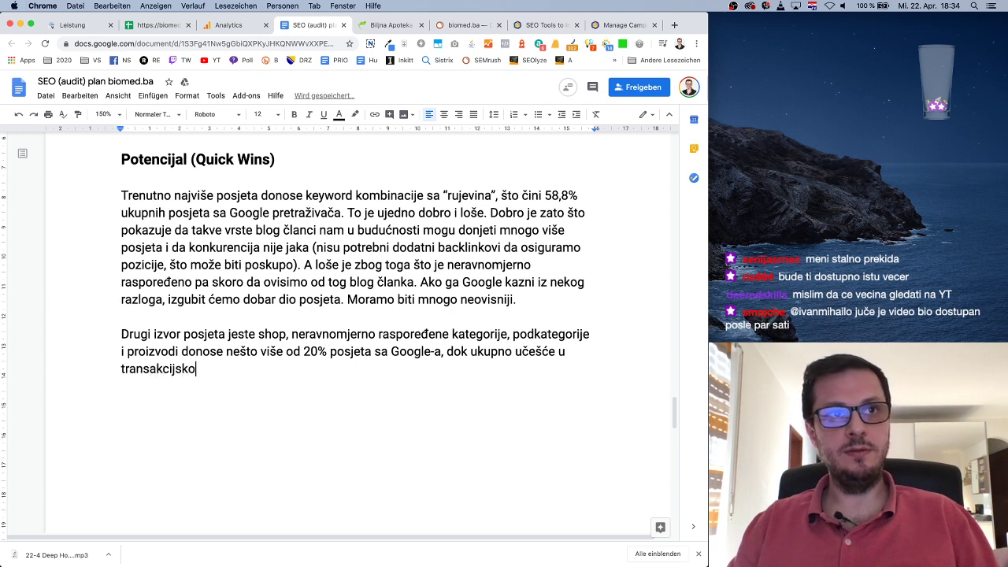
{"action": "type", "text": "m dijelu"}
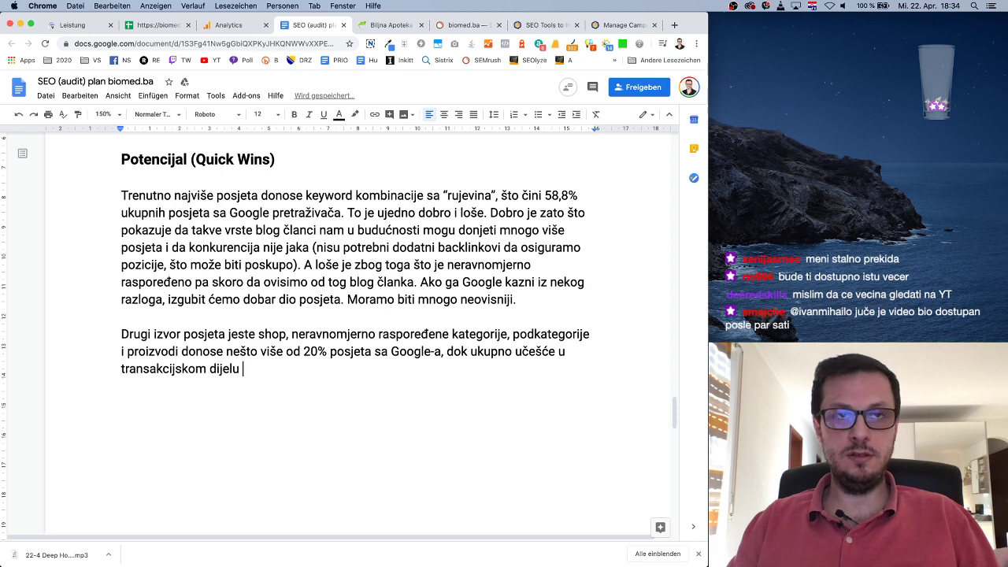
{"action": "type", "text": " iznosi"}
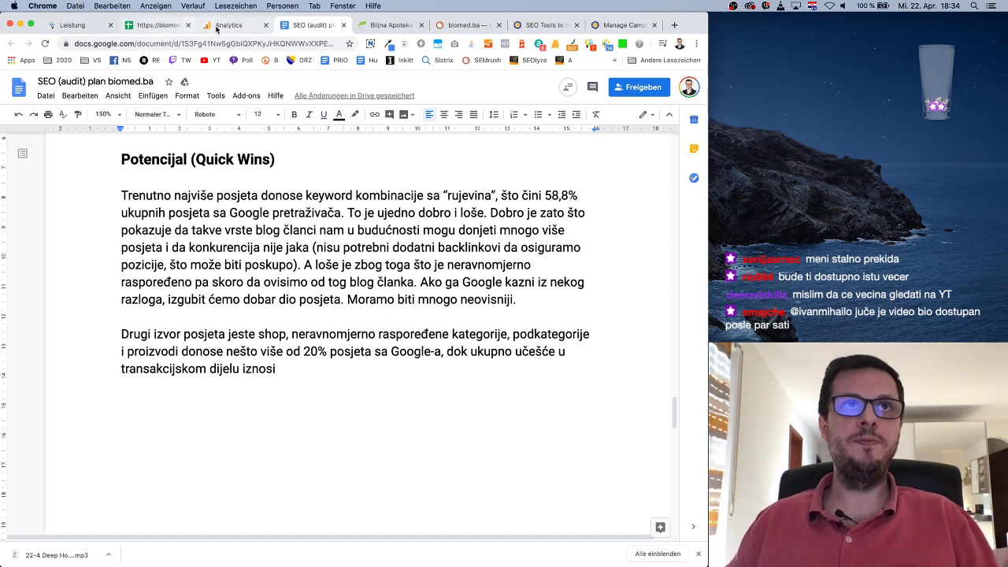
Step: Switch to Analytics and look through the Reverse Goal Path report for pages preceding completed orders
{"action": "left_click", "coordinate": [230, 26]}
{"action": "scroll", "coordinate": [492, 367], "scroll_direction": "down", "scroll_amount": 15}
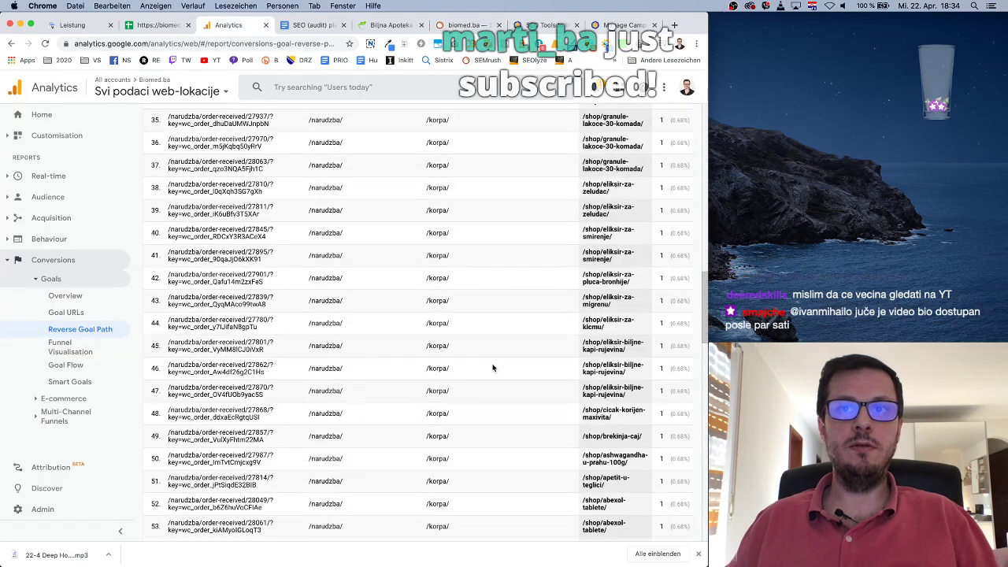
{"action": "scroll", "coordinate": [493, 368], "scroll_direction": "down", "scroll_amount": 3}
{"action": "scroll", "coordinate": [493, 368], "scroll_direction": "down", "scroll_amount": 10}
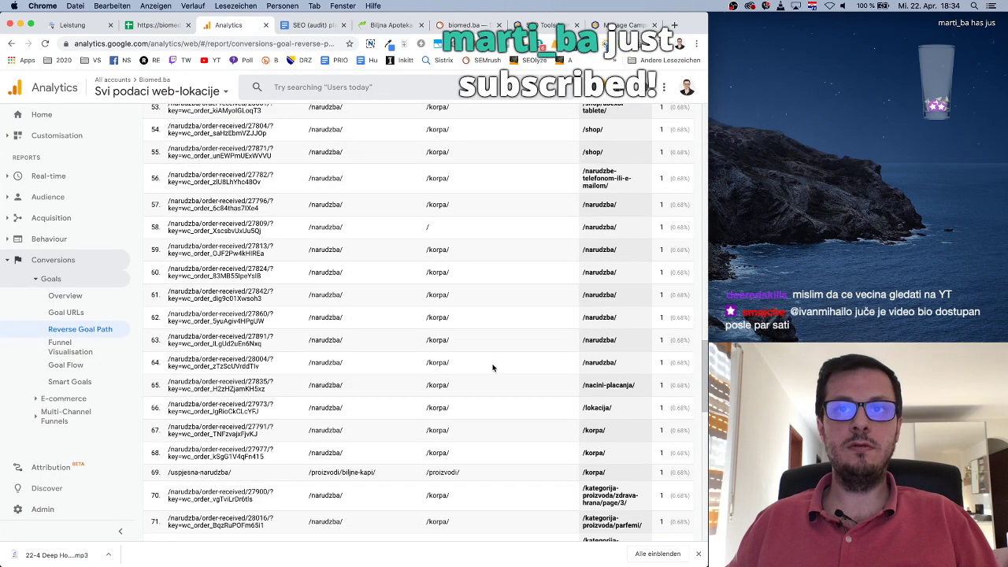
{"action": "scroll", "coordinate": [493, 368], "scroll_direction": "up", "scroll_amount": 20}
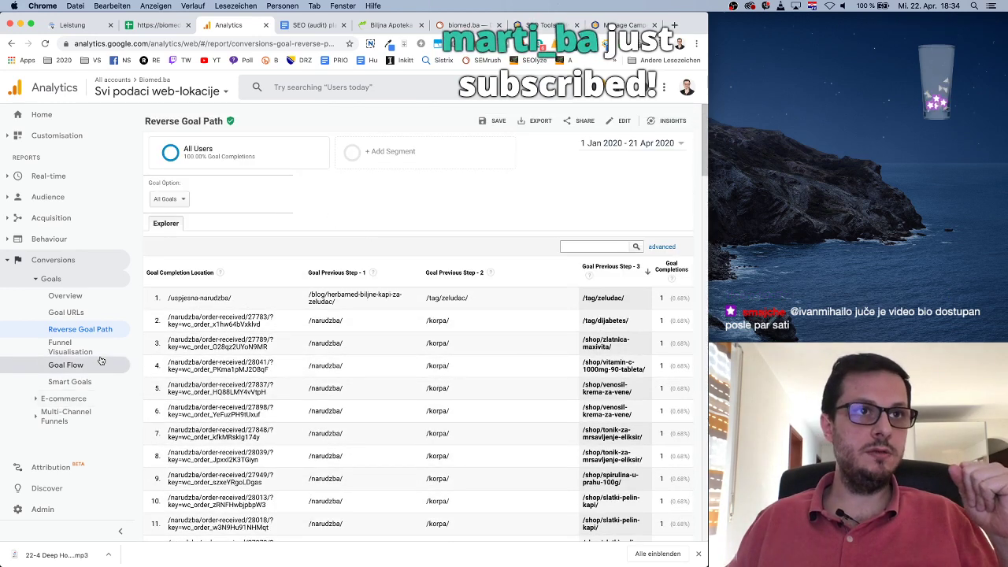
Step: View the goals overview and break down the goal completions by Source/Medium to check Google's organic share
{"action": "left_click", "coordinate": [79, 297]}
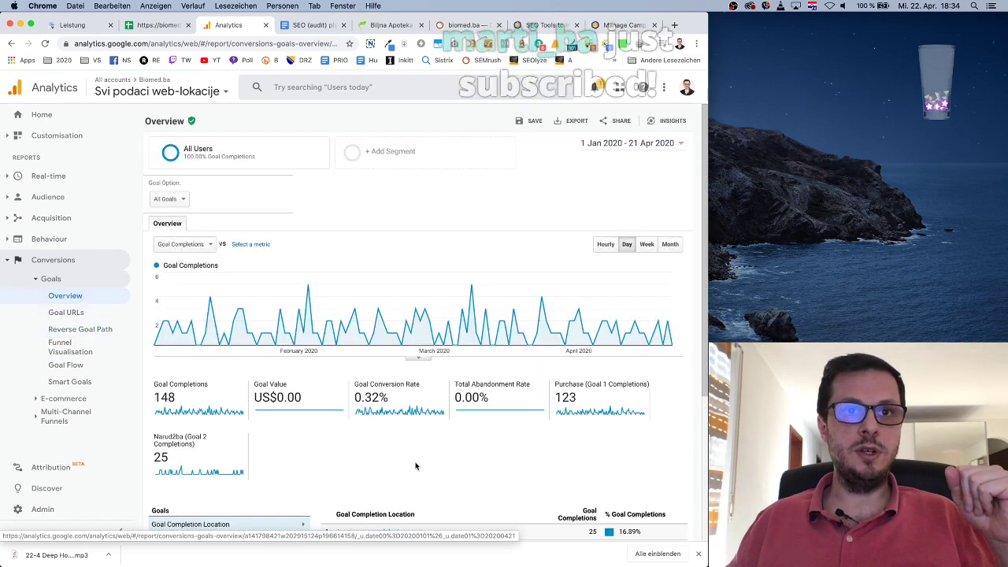
{"action": "scroll", "coordinate": [416, 463], "scroll_direction": "down", "scroll_amount": 5}
{"action": "scroll", "coordinate": [415, 466], "scroll_direction": "up", "scroll_amount": 1}
{"action": "scroll", "coordinate": [289, 479], "scroll_direction": "up", "scroll_amount": 3}
{"action": "scroll", "coordinate": [288, 479], "scroll_direction": "down", "scroll_amount": 1}
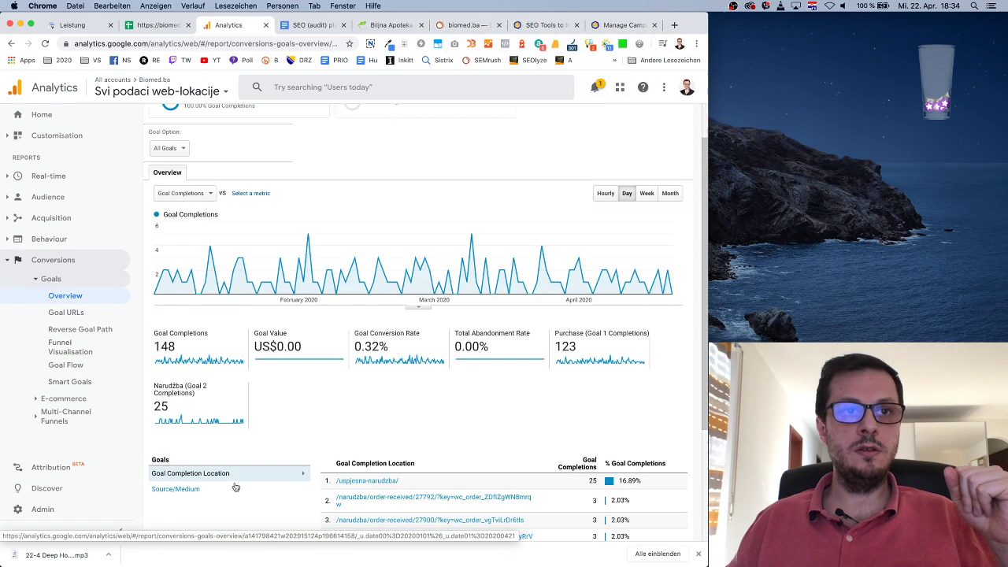
{"action": "left_click", "coordinate": [197, 490]}
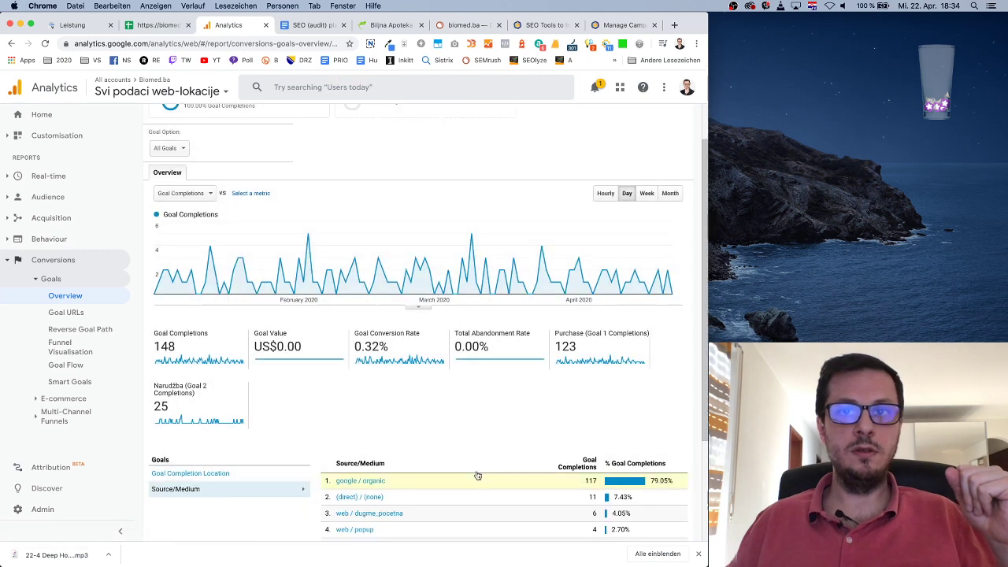
Step: Return to the SEO plan and give the transaction share as "skoro 80" after "iznosi"
{"action": "left_click", "coordinate": [79, 24]}
{"action": "left_click", "coordinate": [309, 25]}
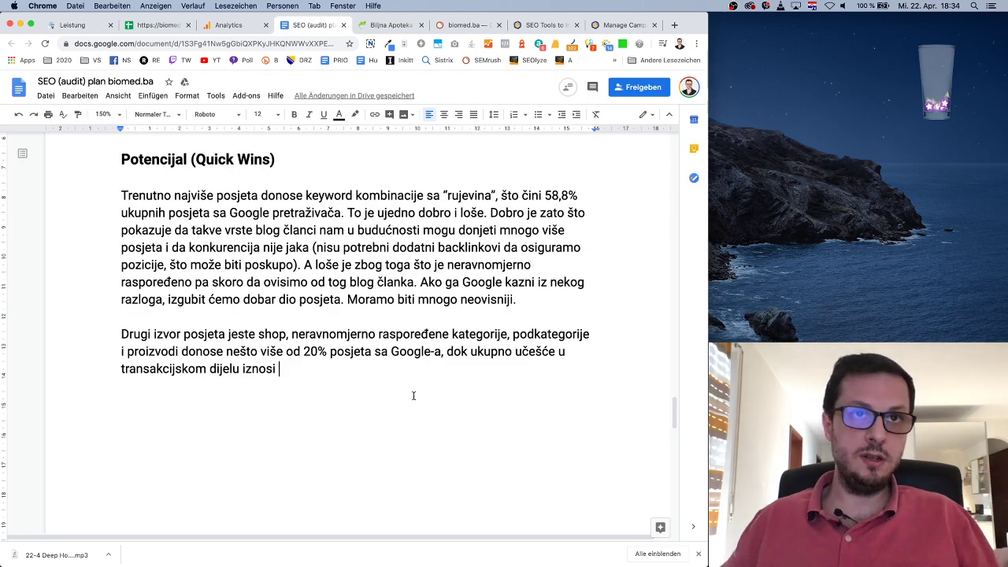
{"action": "type", "text": "79"}
{"action": "key", "text": "BackSpace"}
{"action": "key", "text": "BackSpace"}
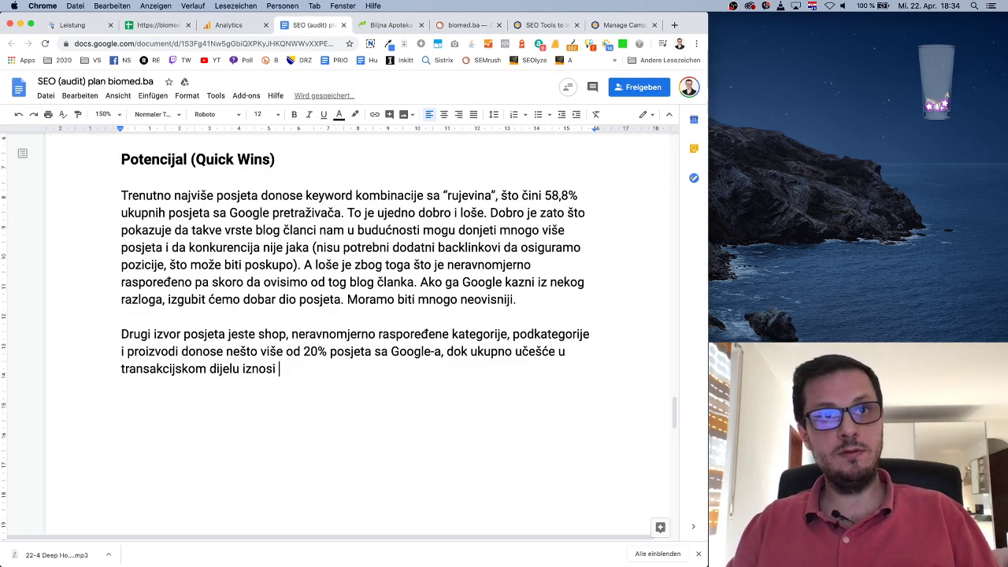
{"action": "type", "text": "skoro 90%"}
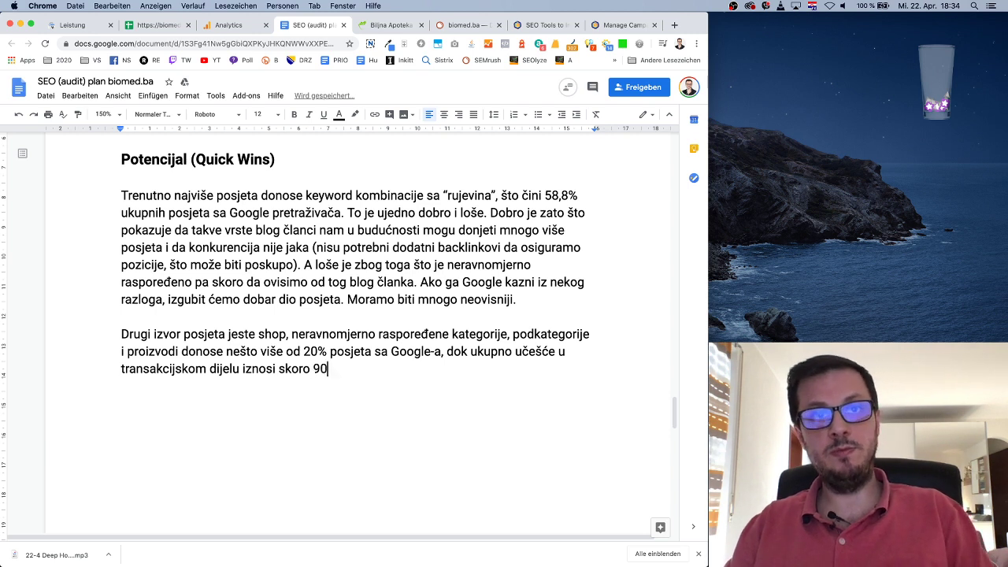
{"action": "key", "text": "BackSpace"}
{"action": "key", "text": "BackSpace"}
{"action": "key", "text": "BackSpace"}
{"action": "type", "text": "80"}
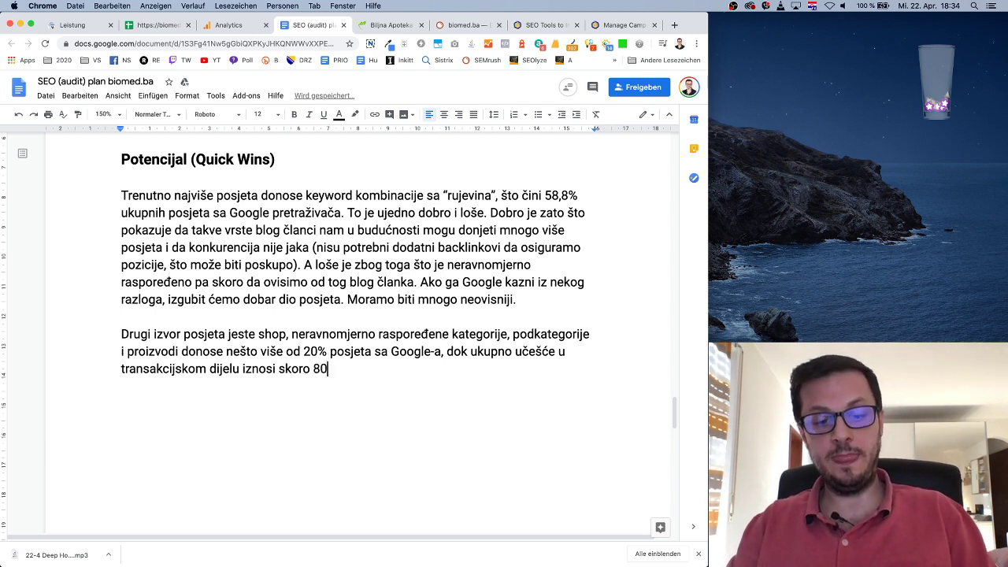
Step: Close the figure with "%." and add "Što znači da je Google glavni izvor konverzija za ovu stranicu"
{"action": "type", "text": "%. Što "}
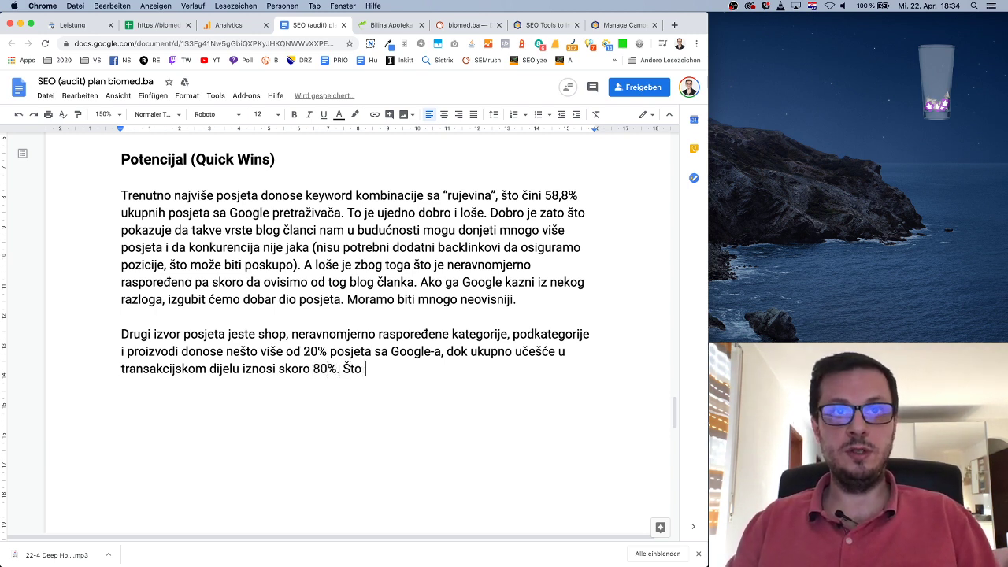
{"action": "type", "text": "znači da je Google "}
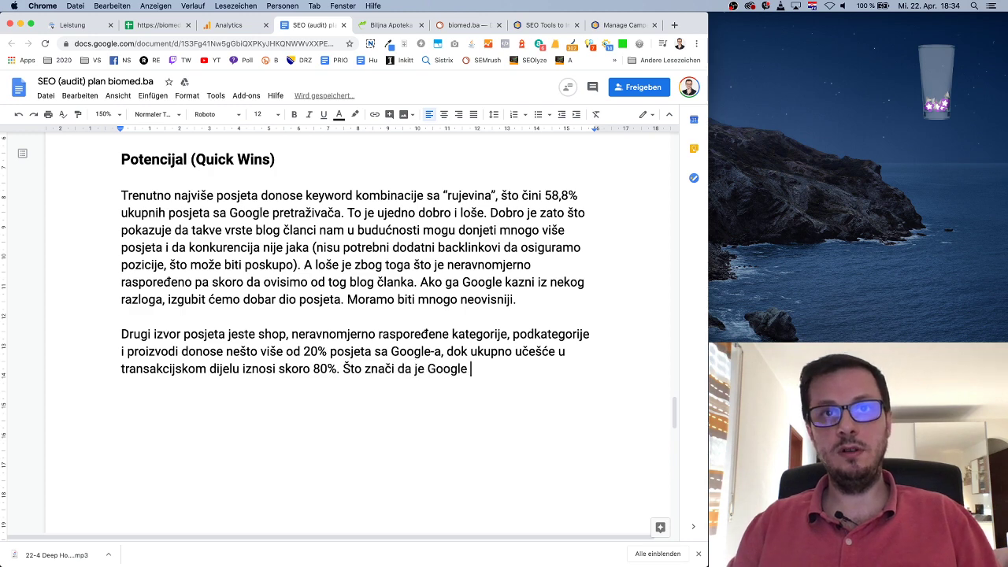
{"action": "type", "text": "glavni izvo"}
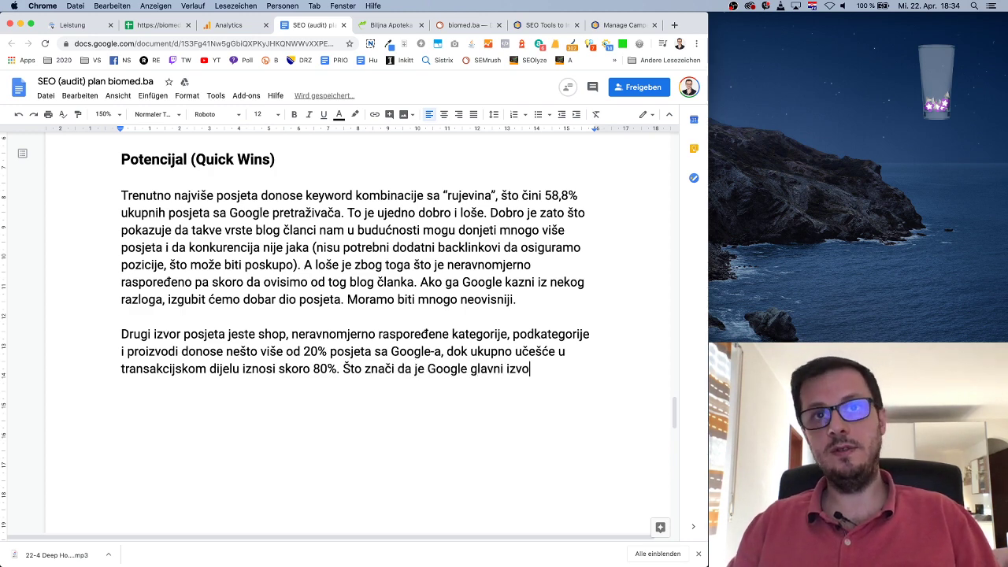
{"action": "type", "text": "r konver"}
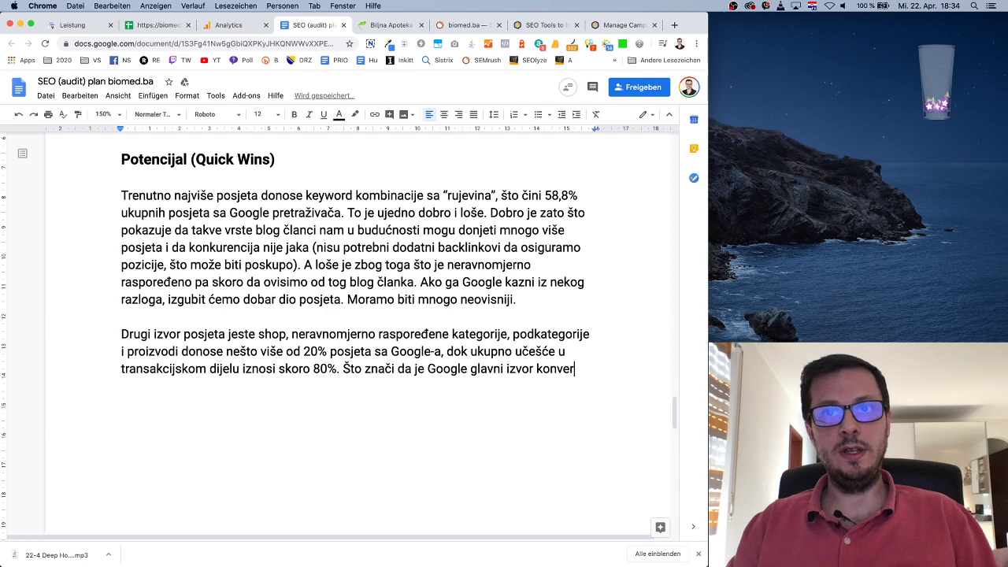
{"action": "type", "text": "zija za ovu "}
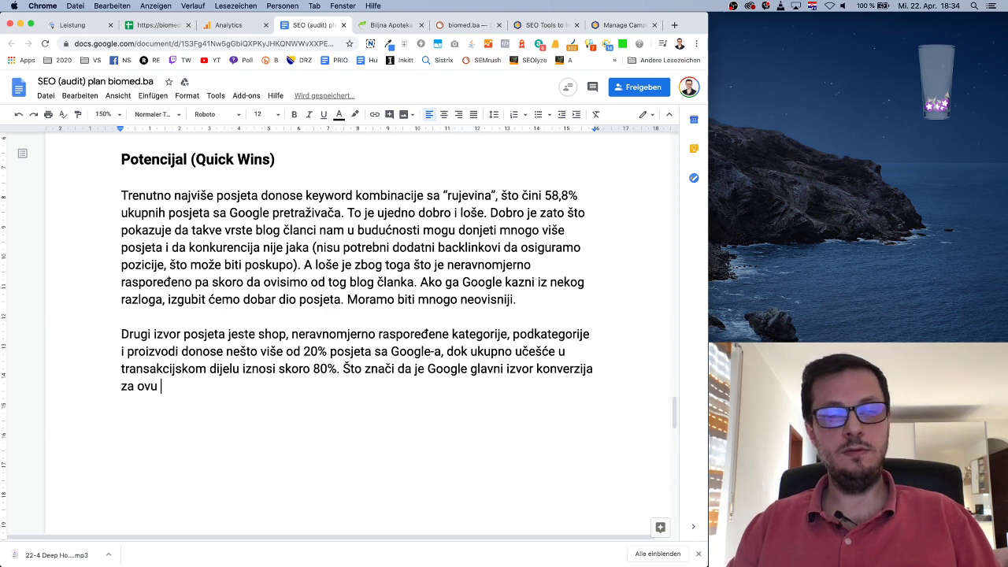
{"action": "type", "text": "stranicu"}
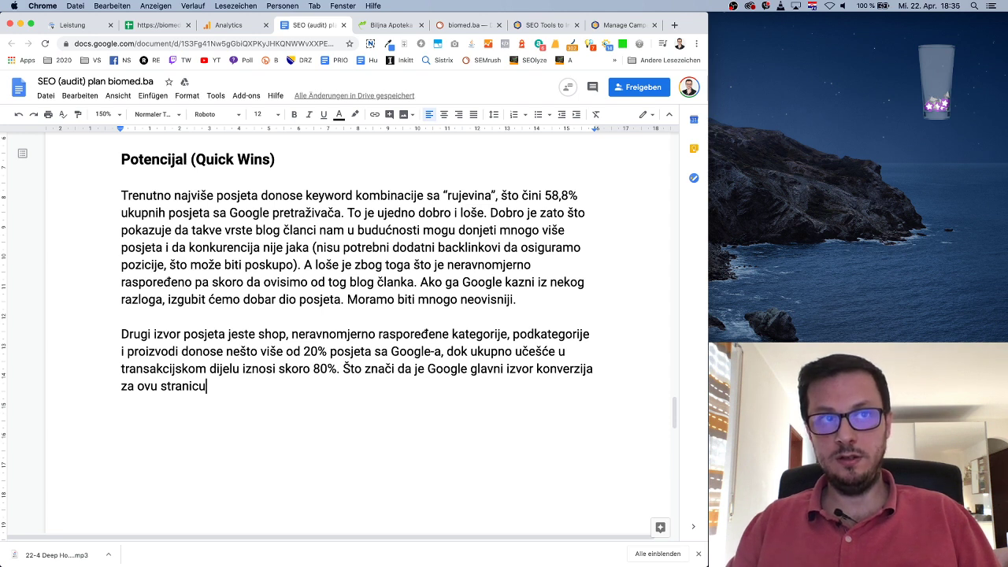
Step: End the sentence after "stranicu" and add "Čak blog članci imaju neočekivan broj transakcija koje usljede nakon posjete nekih od blog članaka,"
{"action": "type", "text": ". Čak"}
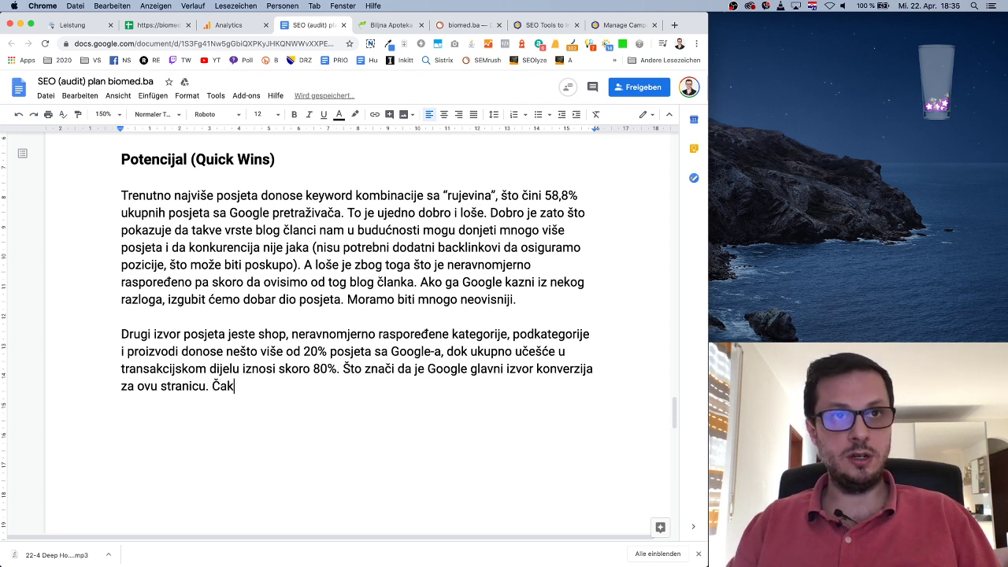
{"action": "type", "text": " blog članci i"}
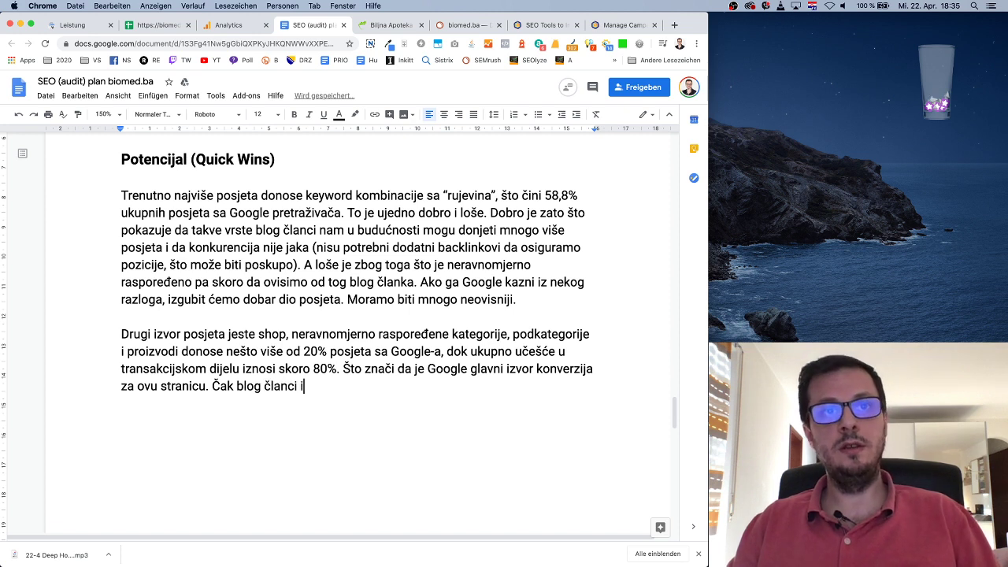
{"action": "type", "text": "maju neoče"}
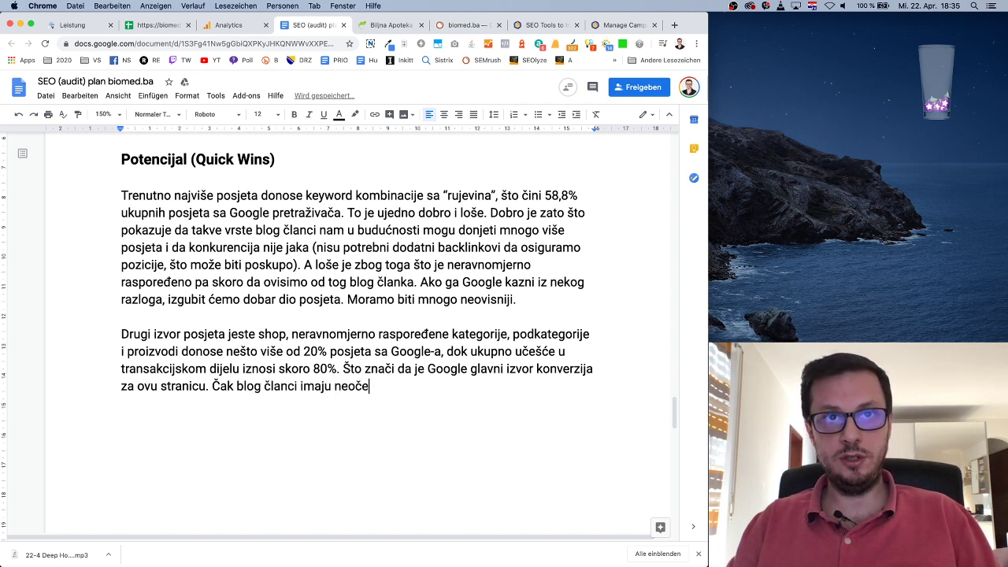
{"action": "type", "text": "kivan broj "}
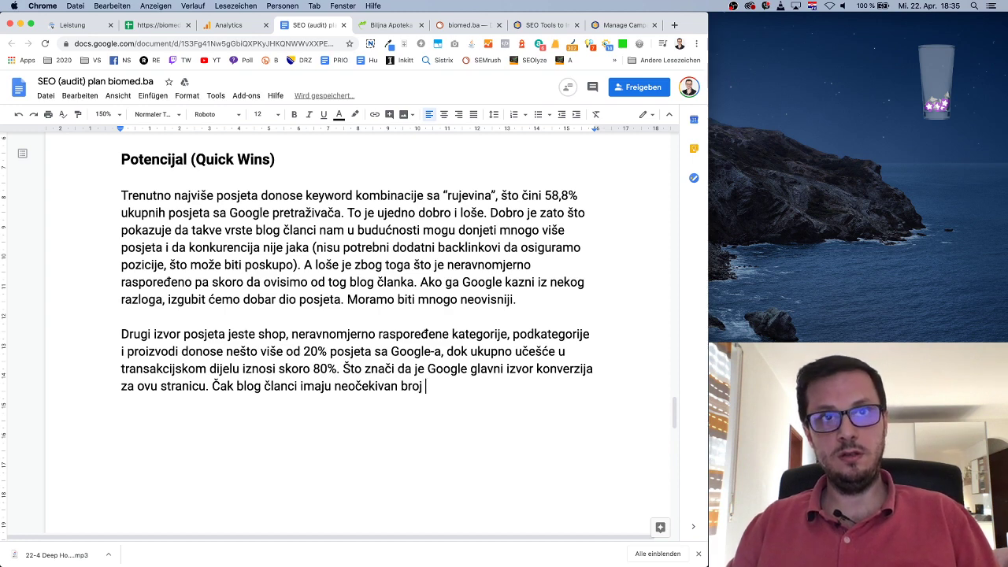
{"action": "type", "text": "tra"}
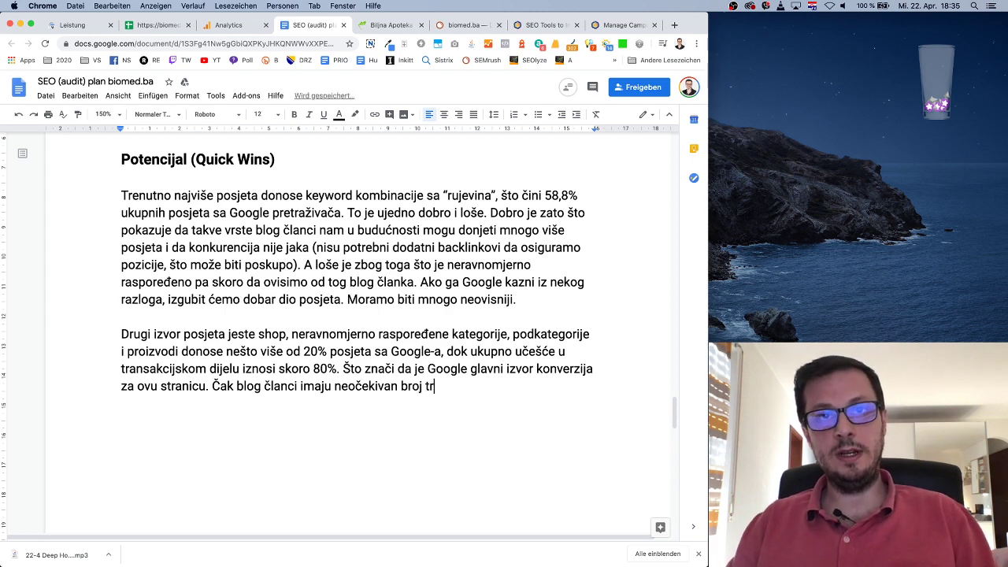
{"action": "type", "text": "nsakcij"}
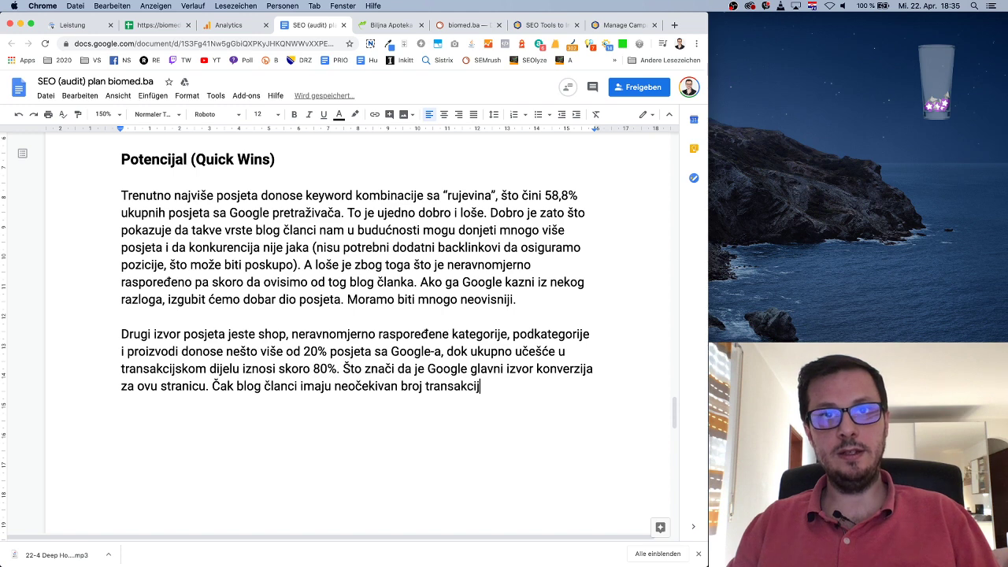
{"action": "type", "text": "a koje usljede na"}
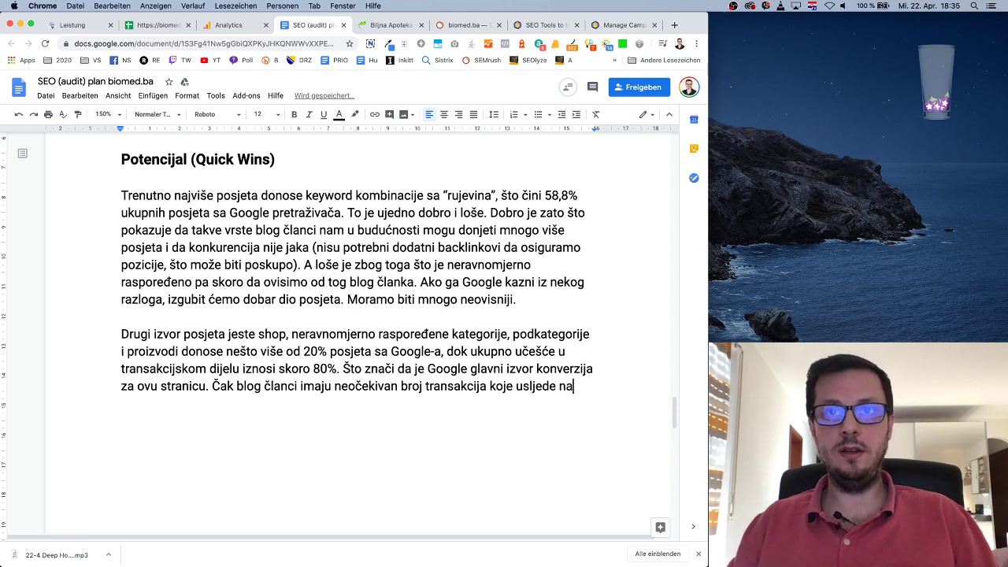
{"action": "type", "text": "kon posj"}
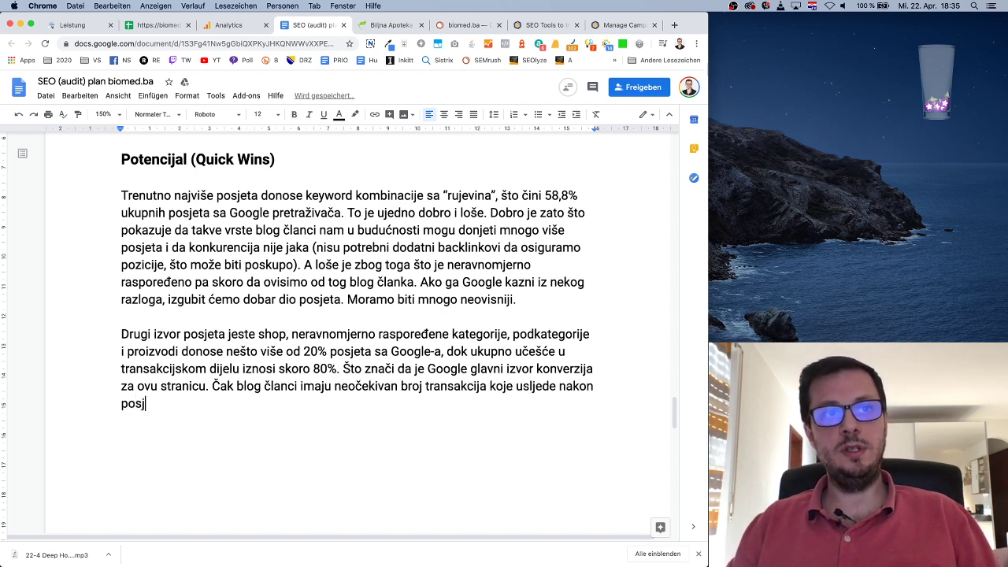
{"action": "type", "text": "ete nekih o"}
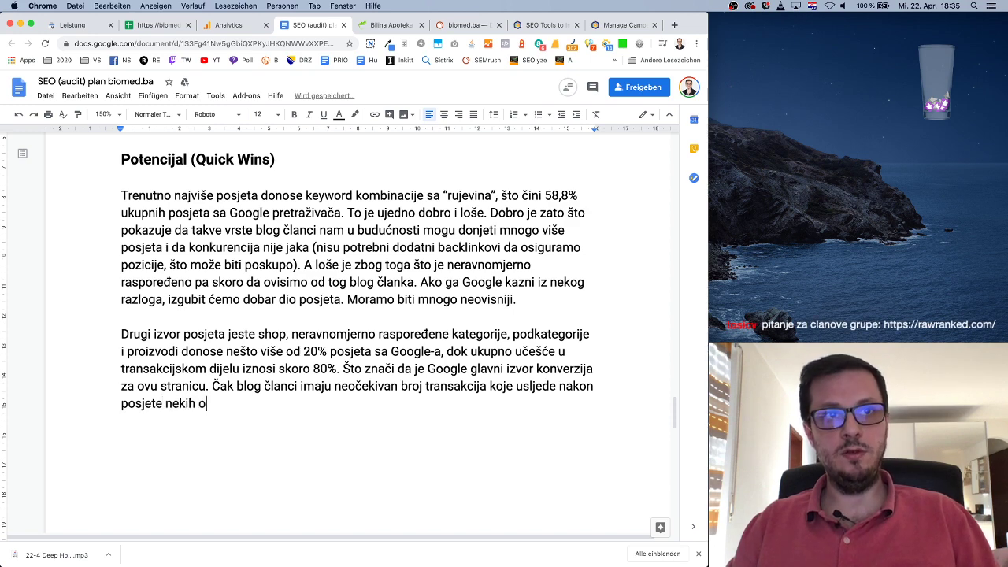
{"action": "type", "text": "d blog članaka,"}
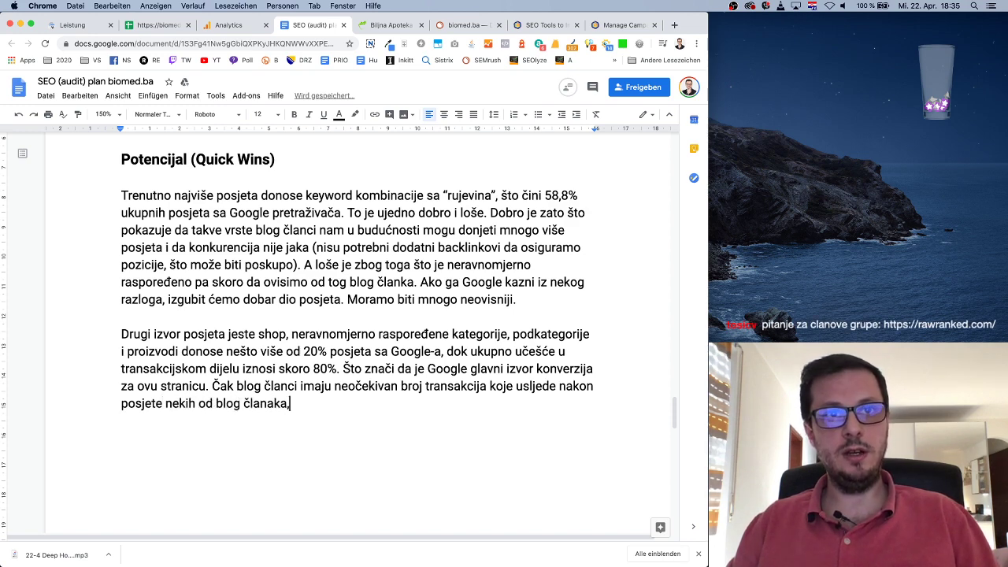
Step: Finish the shop paragraph with "a tu opet prednjači blog članak o “rujevini”."
{"action": "type", "text": " a tu opet pre"}
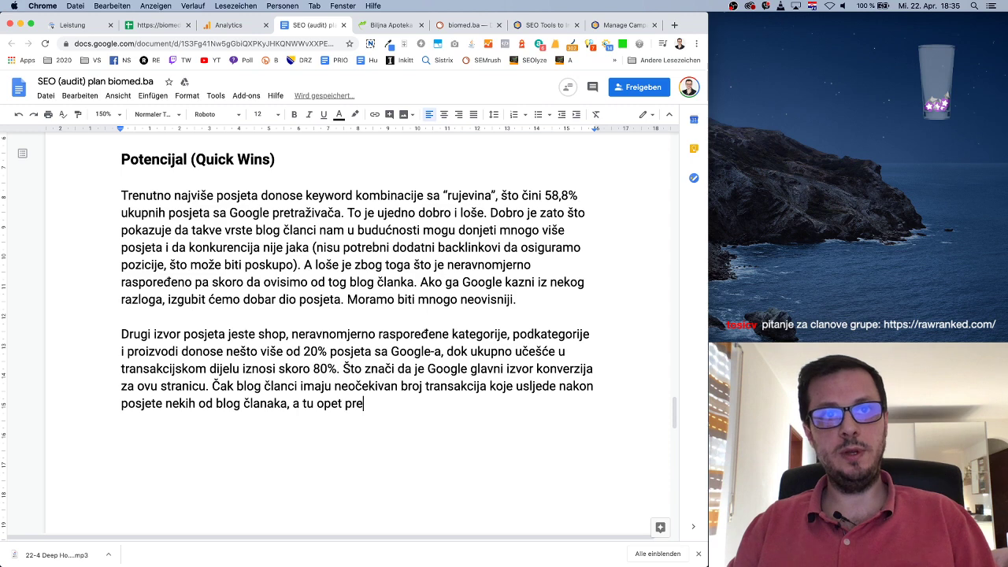
{"action": "type", "text": "dnjači blog člana"}
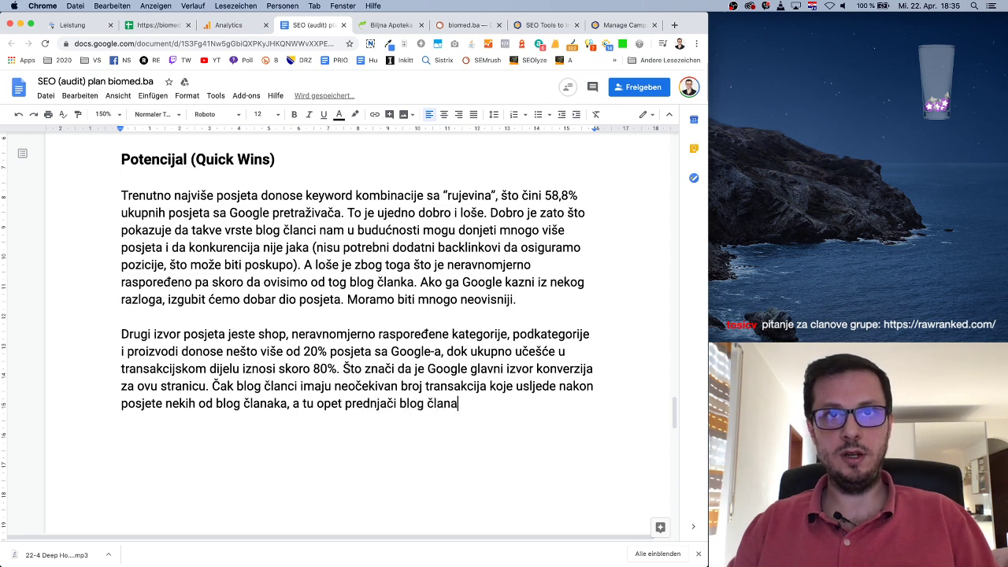
{"action": "type", "text": "k o 2ru"}
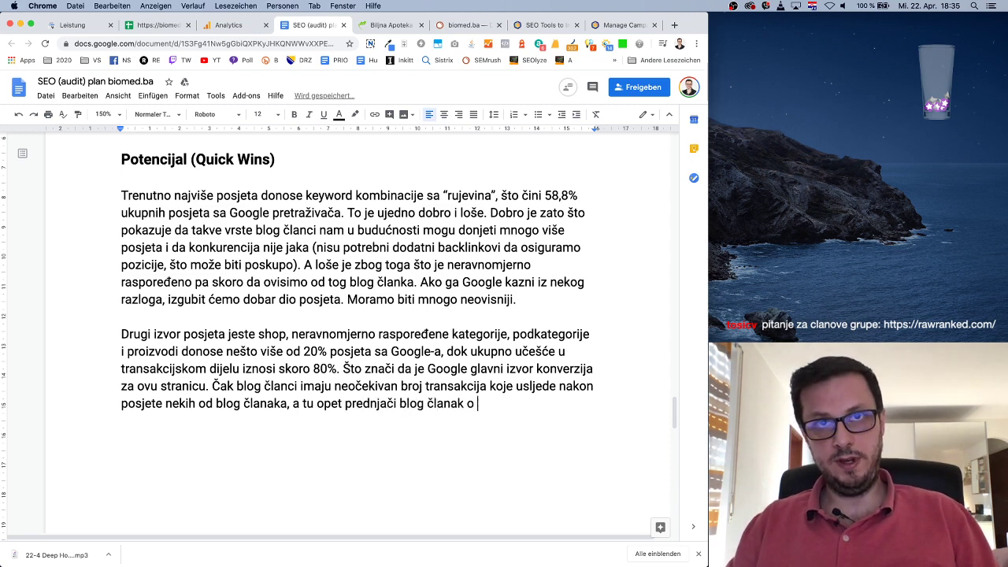
{"action": "type", "text": "rujevini”."}
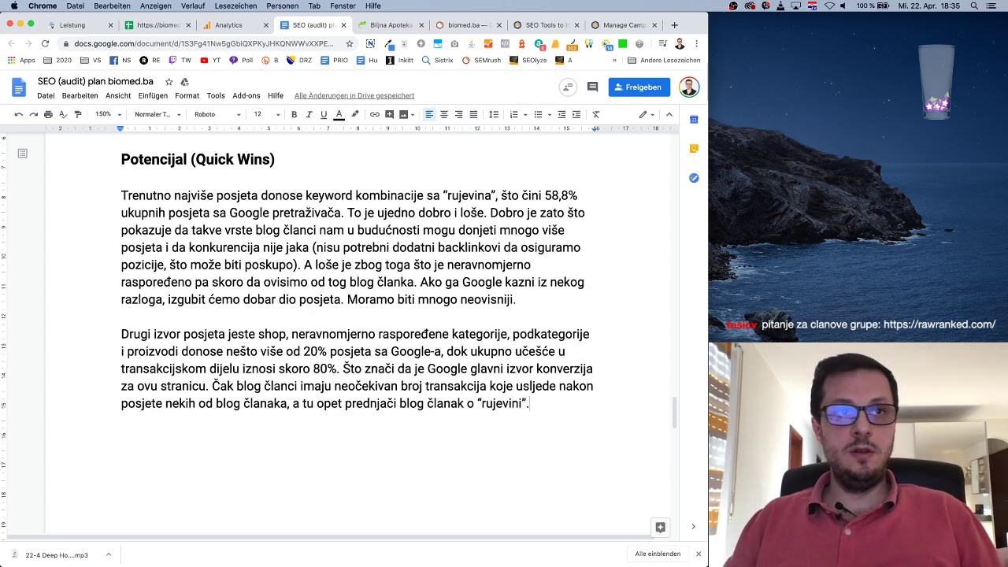
Step: Start a new paragraph after a blank line with "Treća stvar koju vrijedi napomenuti jeste da imamo"
{"action": "key", "text": "Return"}
{"action": "key", "text": "Return"}
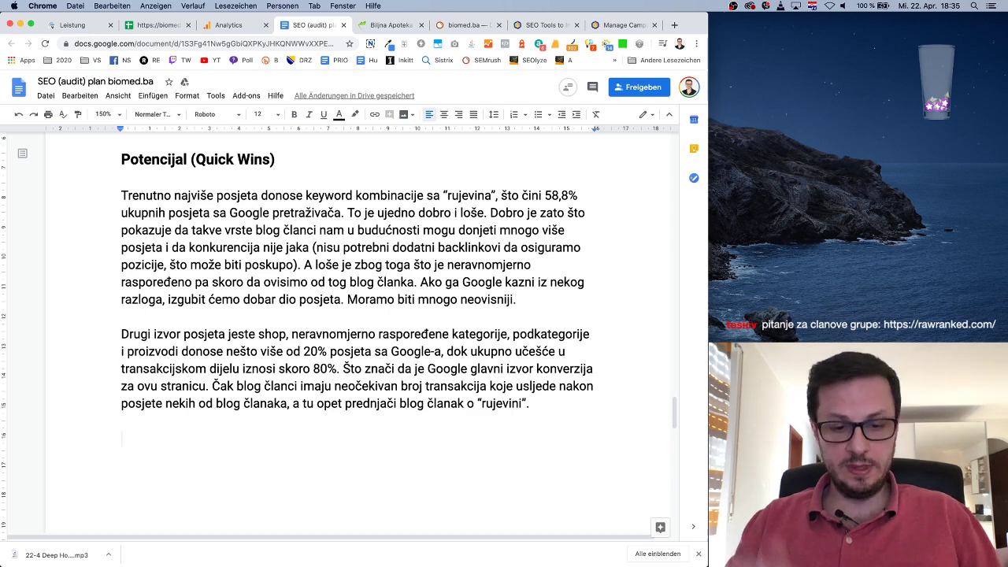
{"action": "type", "text": "Treća stvar koj"}
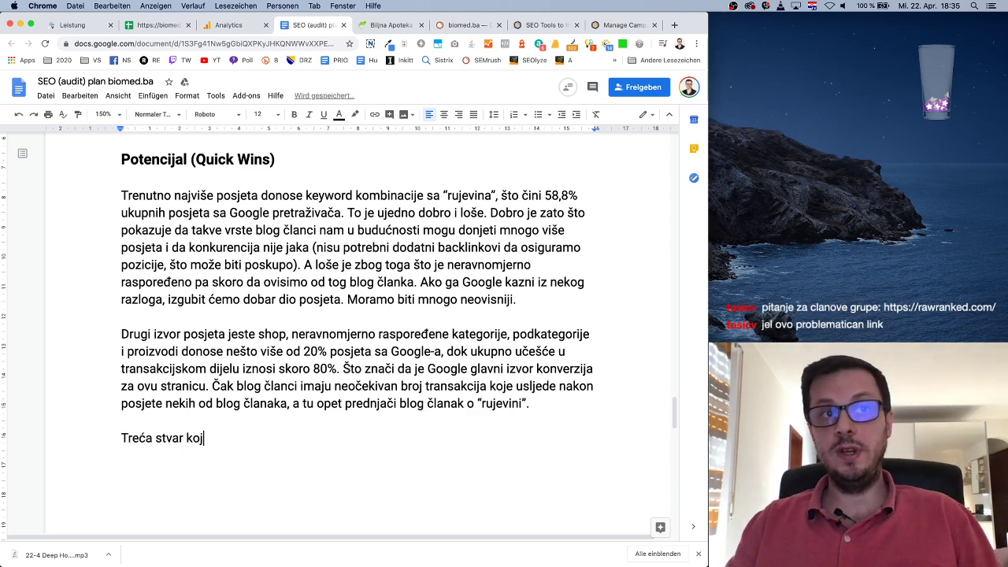
{"action": "type", "text": "u vrijedi n"}
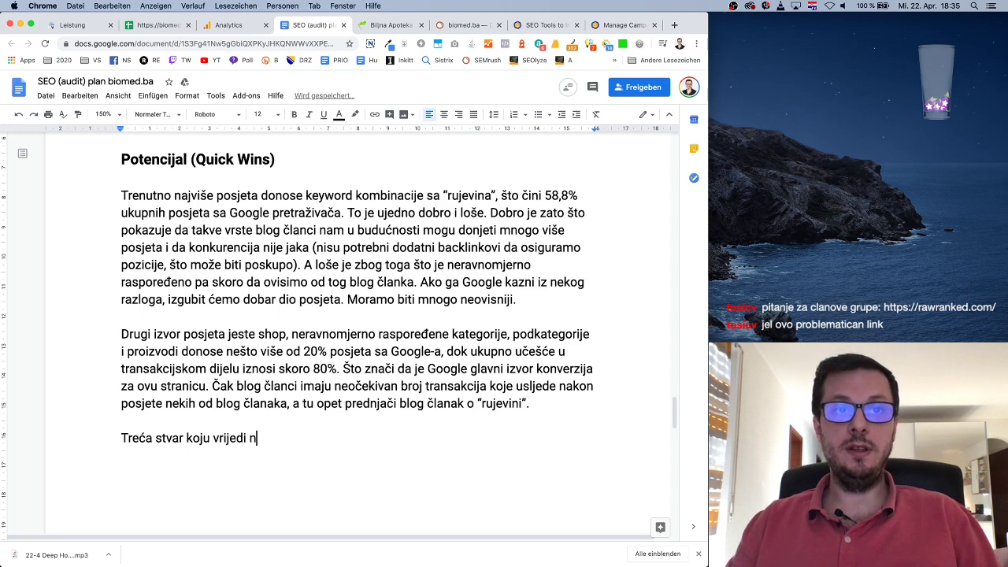
{"action": "type", "text": "apomenuti jeste da"}
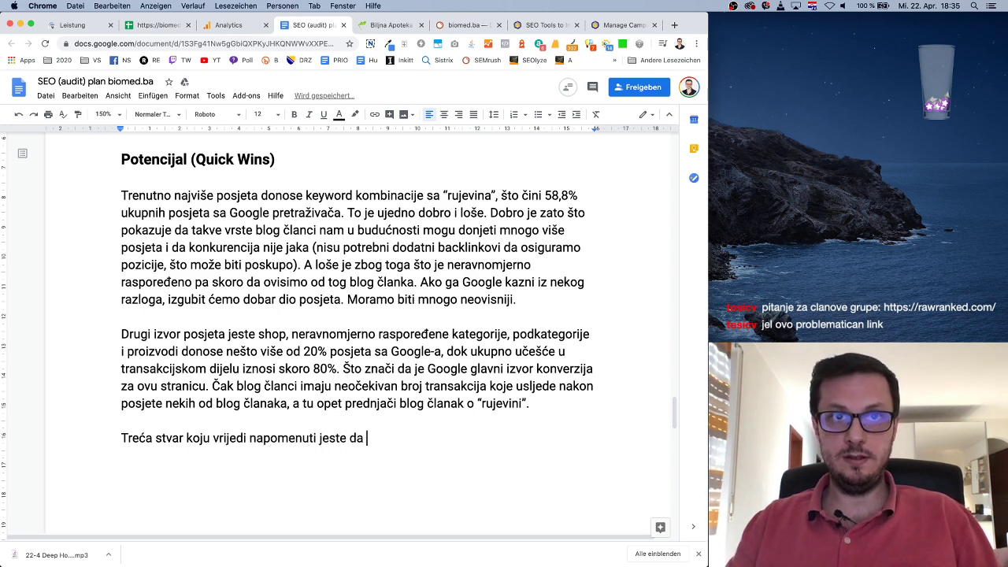
{"action": "type", "text": " imamo"}
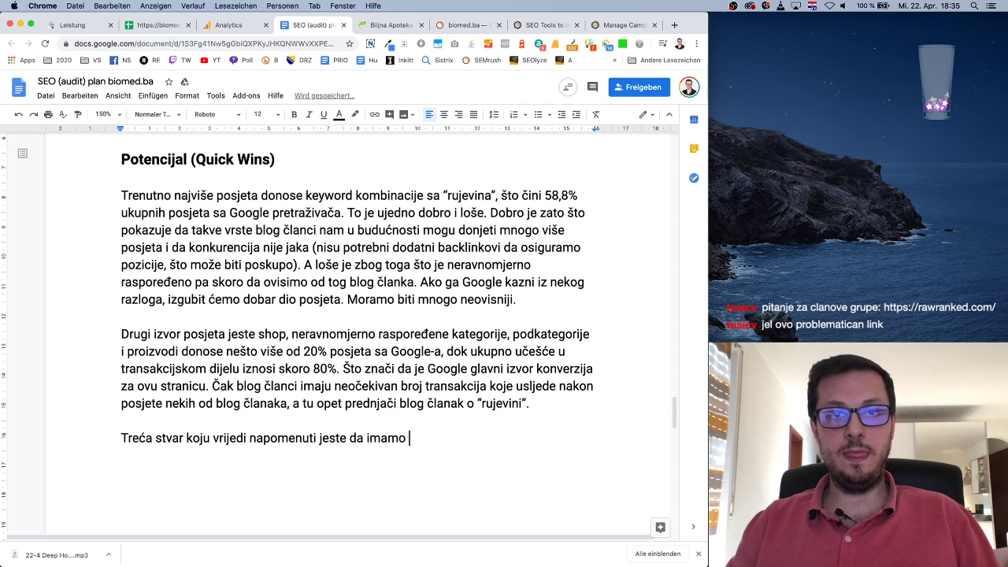
{"action": "type", "text": " mnogo"}
{"action": "key", "text": "BackSpace"}
{"action": "key", "text": "BackSpace"}
{"action": "key", "text": "BackSpace"}
{"action": "key", "text": "BackSpace"}
{"action": "key", "text": "BackSpace"}
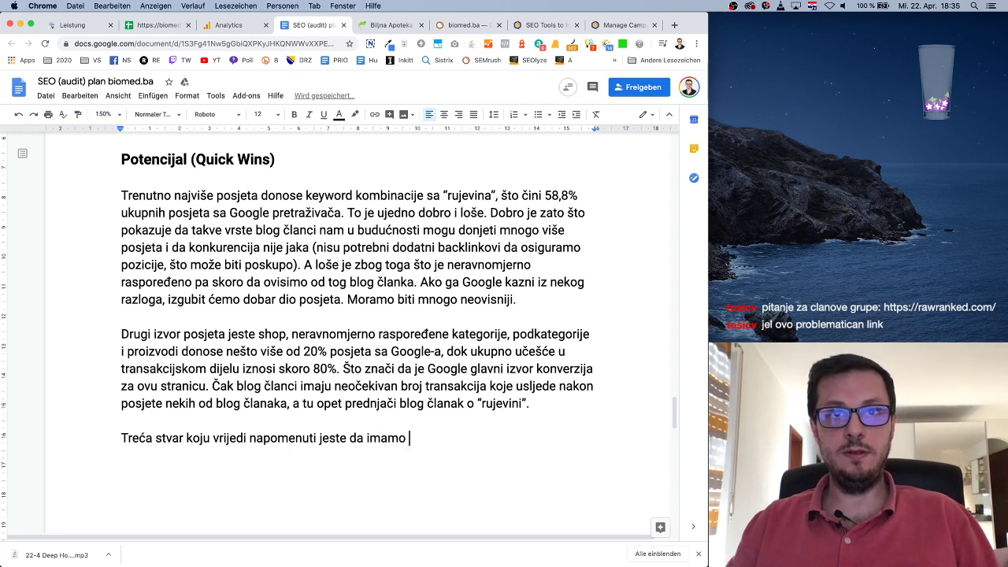
Step: Continue the third paragraph with "malo veći broj keywords koji se nalaze na drugoj stranici Google-a"
{"action": "type", "text": "malo već"}
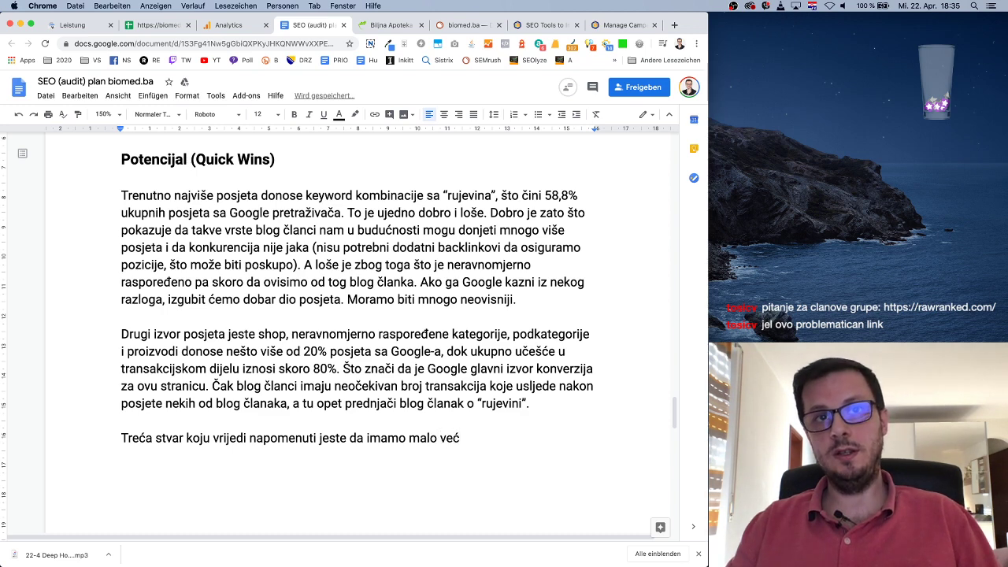
{"action": "type", "text": "i broj key"}
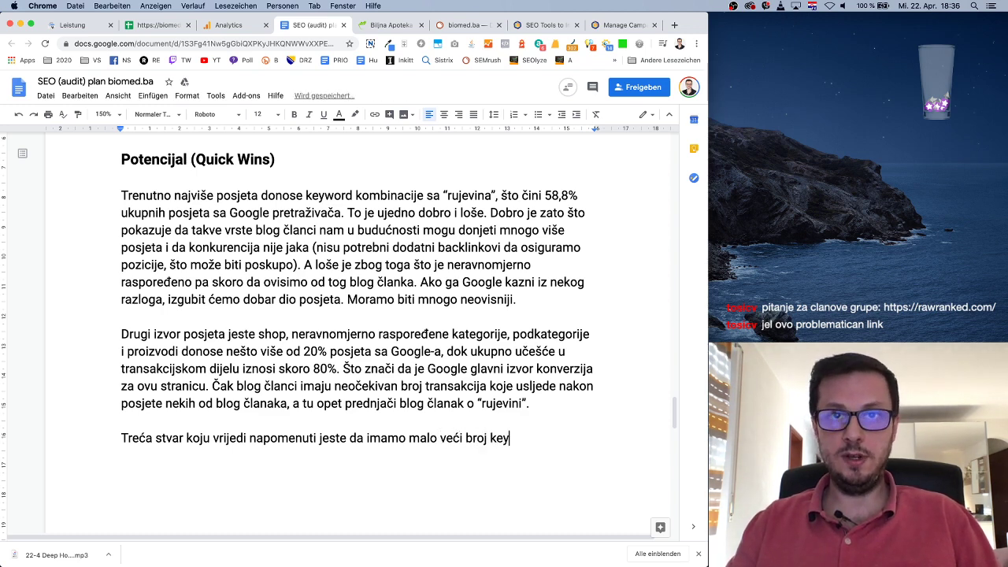
{"action": "type", "text": "words koji se nala"}
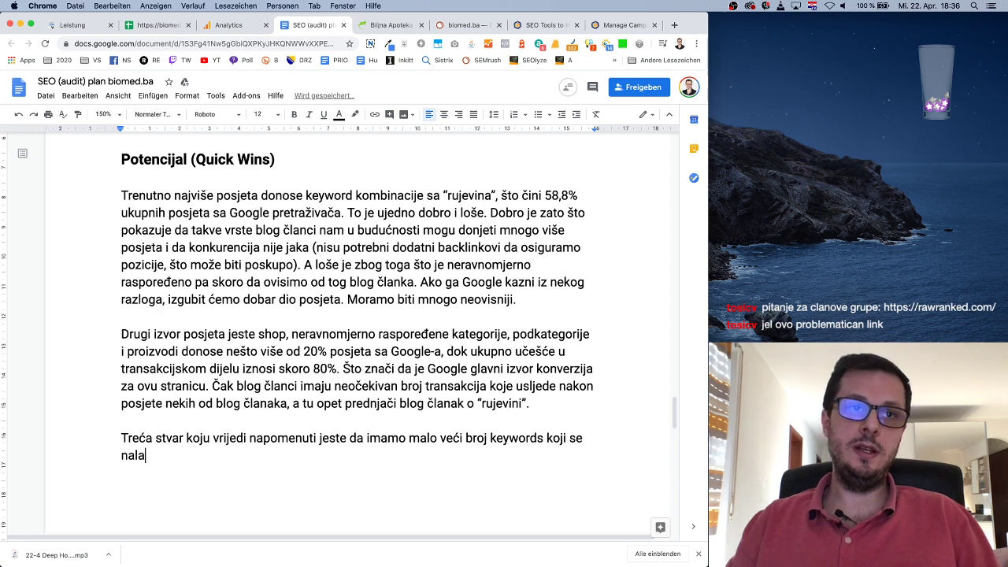
{"action": "type", "text": "ze na drugoj"}
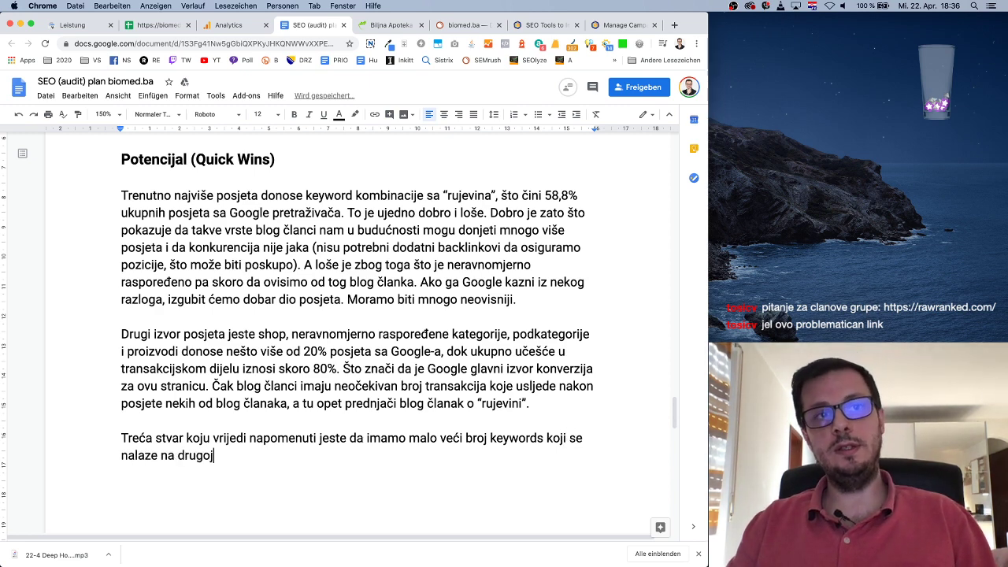
{"action": "type", "text": " stranici Google-a"}
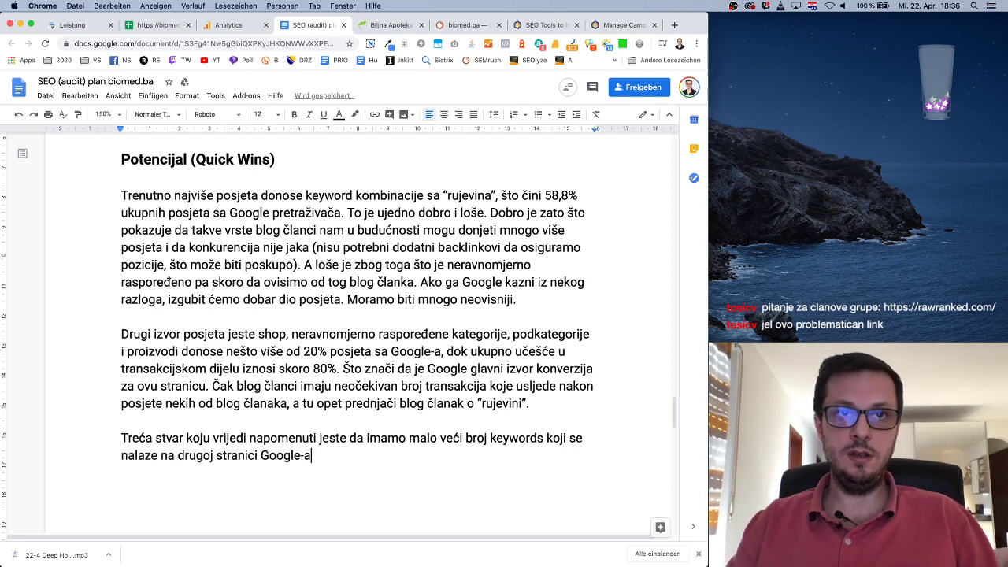
Step: Extend the sentence about second-page keywords with ", što predstavlja enorman potencijal i olakšava"
{"action": "type", "text": ", što predstav"}
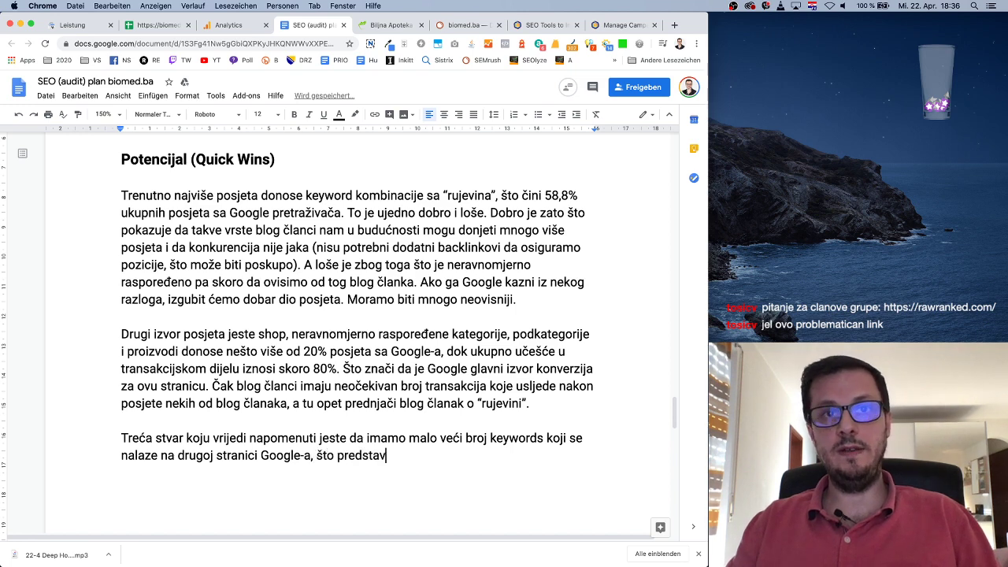
{"action": "type", "text": "lja eno"}
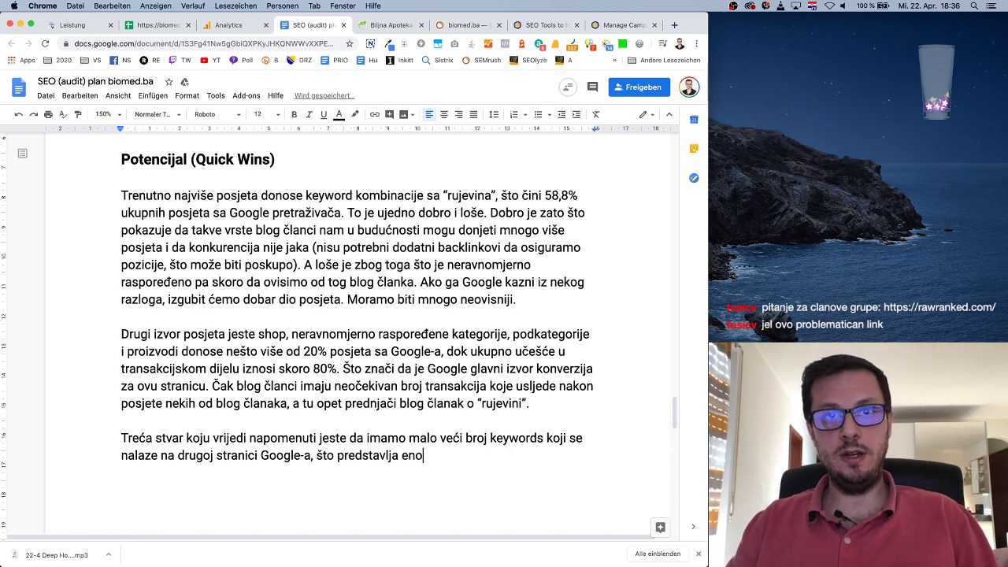
{"action": "type", "text": "rman po"}
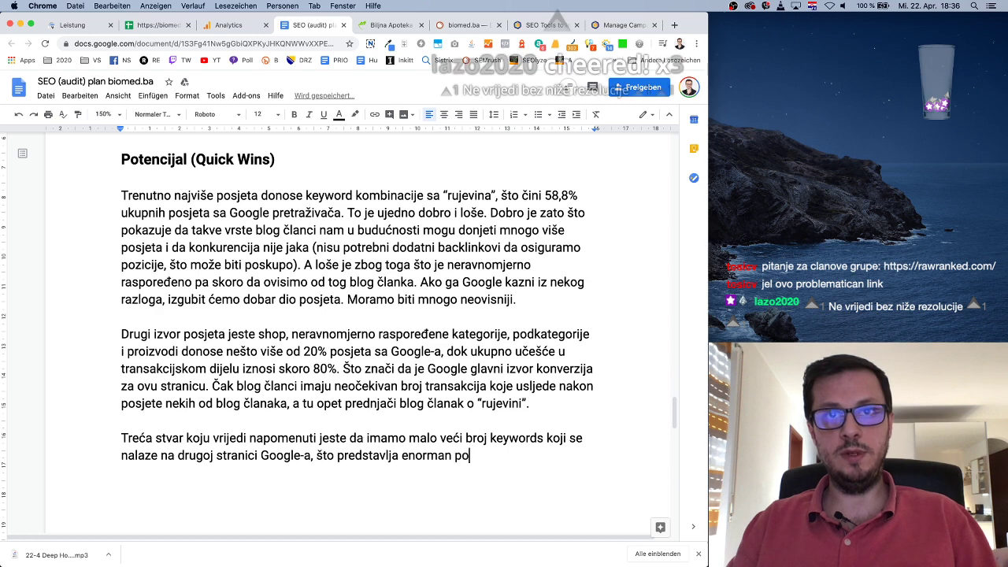
{"action": "type", "text": "tencijal "}
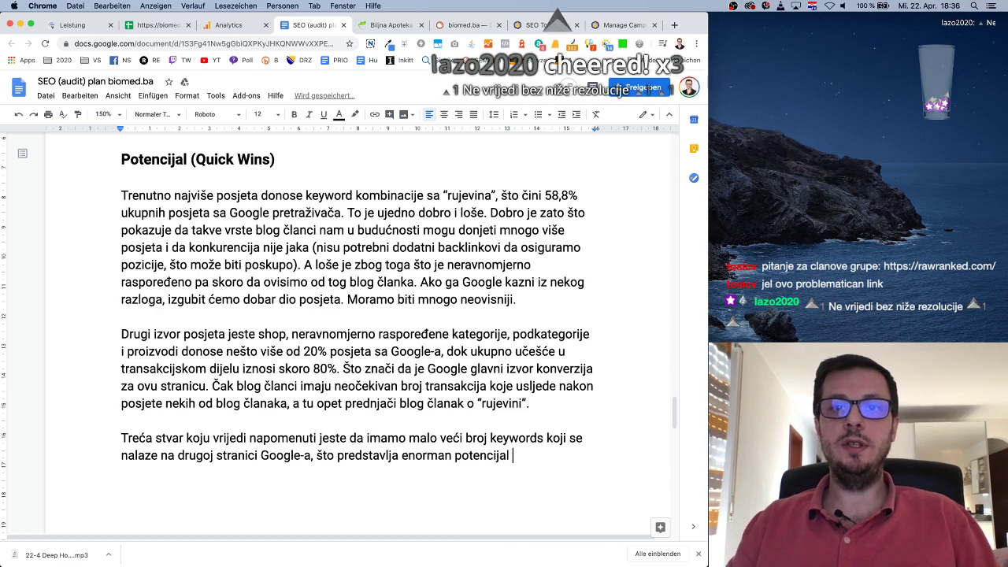
{"action": "type", "text": "i olakšava "}
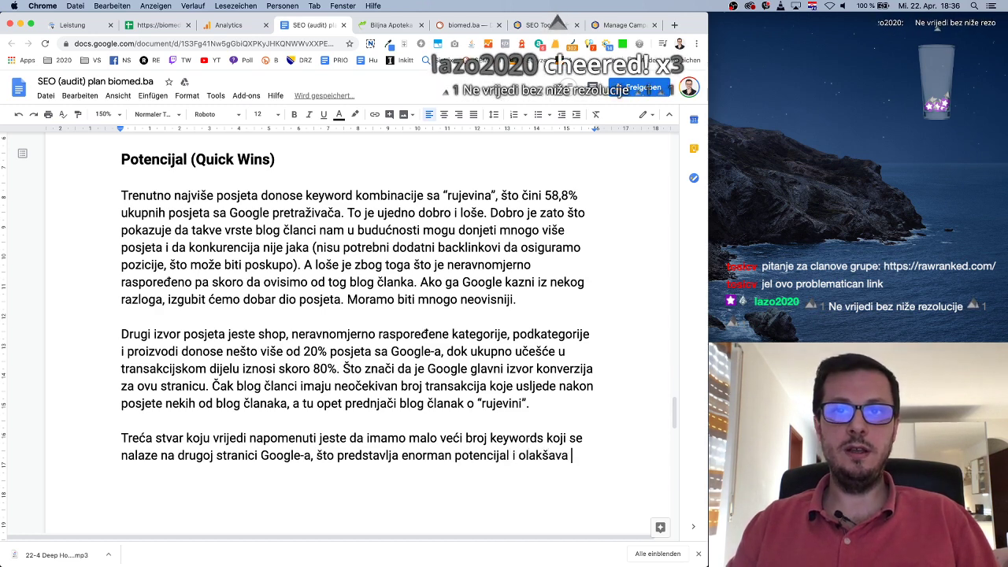
Step: Finish the sentence about second-page keyword potential with "nam pririziranje unutar budućih zadataka."
{"action": "type", "text": "nam pririza"}
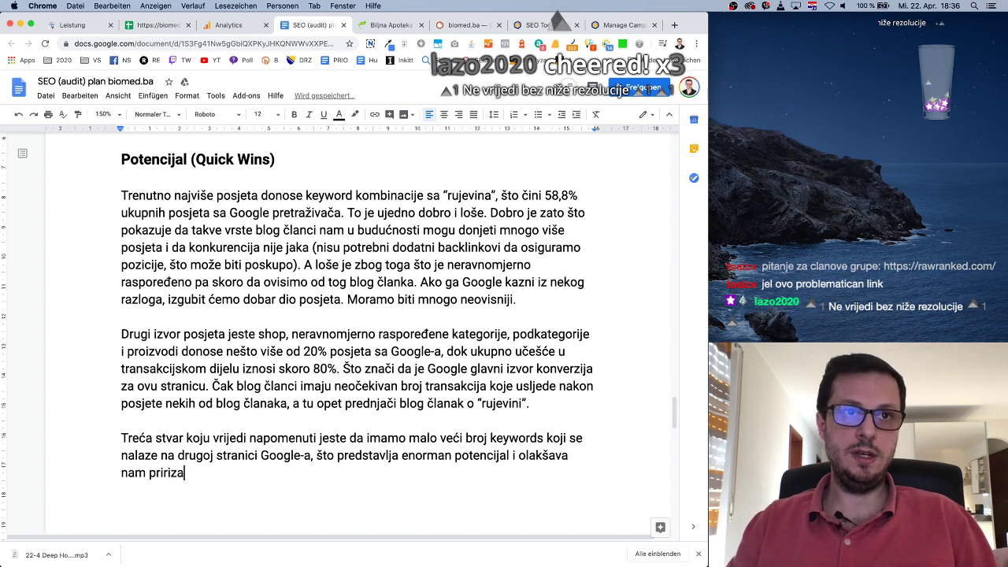
{"action": "key", "text": "BackSpace"}
{"action": "type", "text": "iranje unutr"}
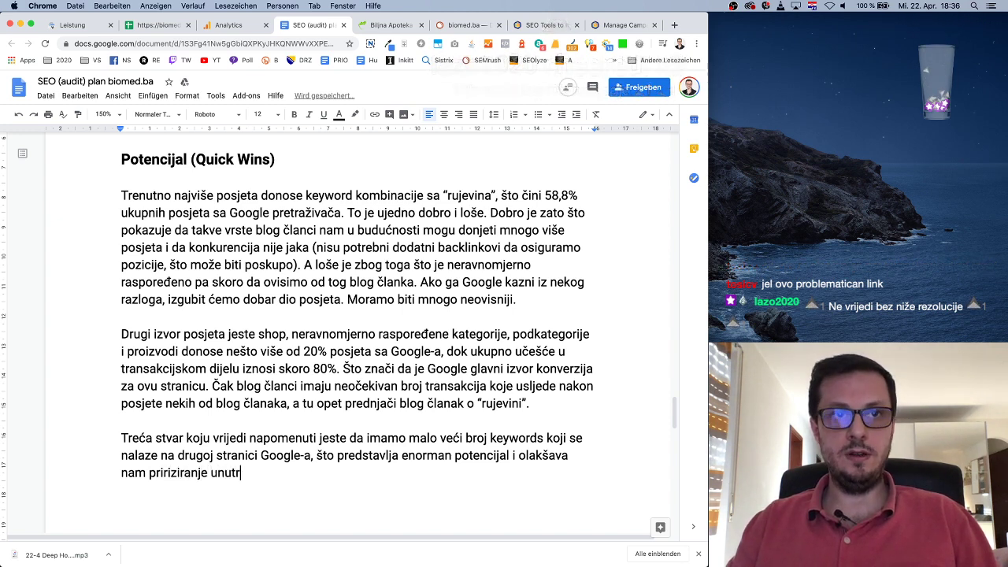
{"action": "key", "text": "BackSpace"}
{"action": "type", "text": "ar"}
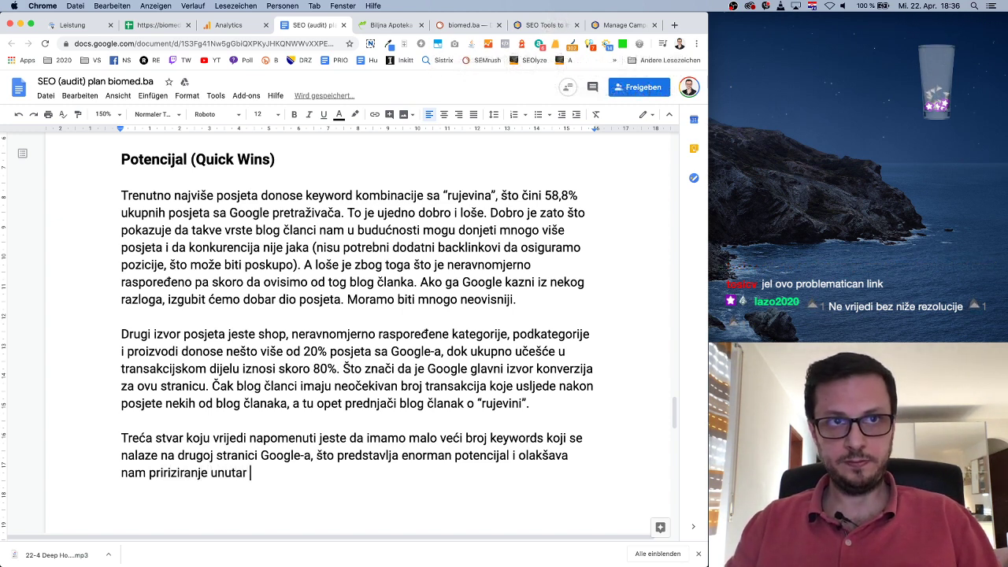
{"action": "type", "text": " bu"}
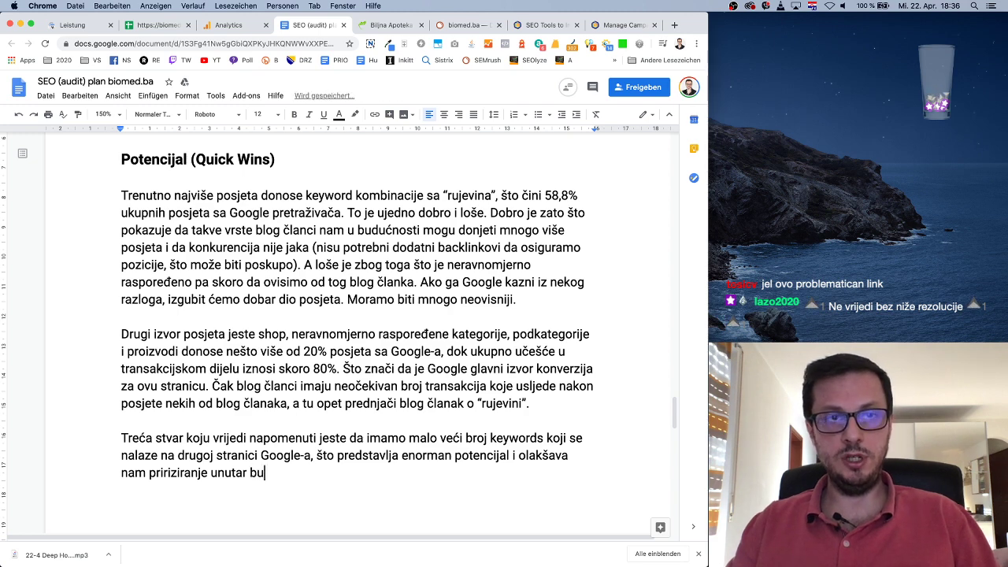
{"action": "type", "text": "dućih "}
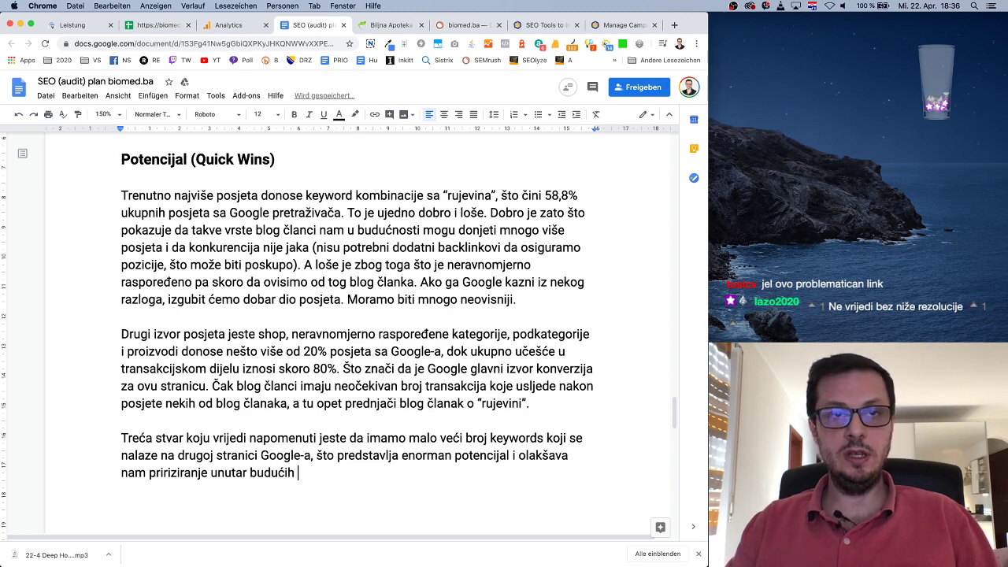
{"action": "type", "text": "zadataka."}
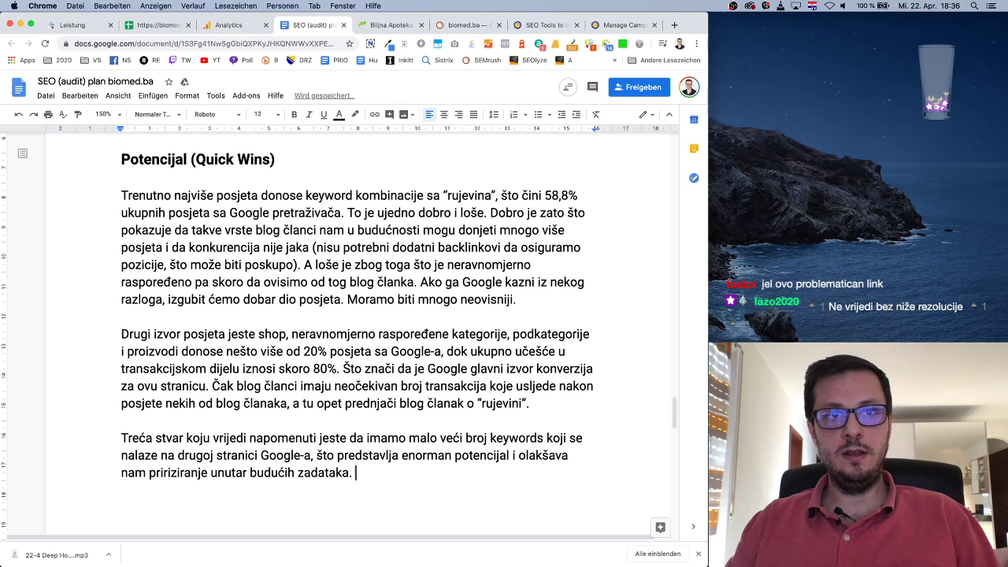
Step: Begin a new sentence in the third paragraph with "Ne osvrčući se na taj dio, bitno je spomenuti da svaki tip stranice je potrebno ispraviti,"
{"action": "type", "text": " Ne osvr"}
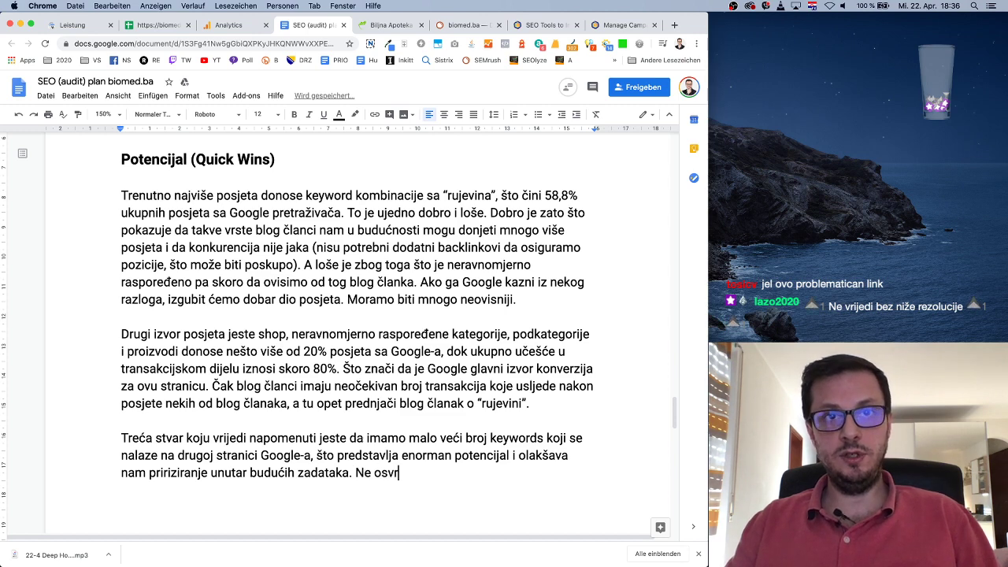
{"action": "type", "text": "čući se na "}
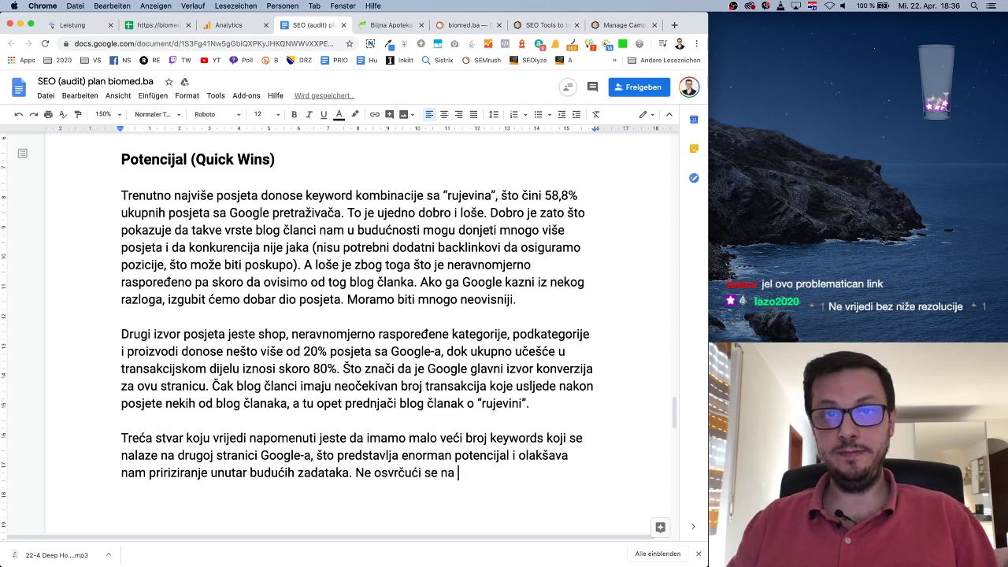
{"action": "type", "text": "taj dio"}
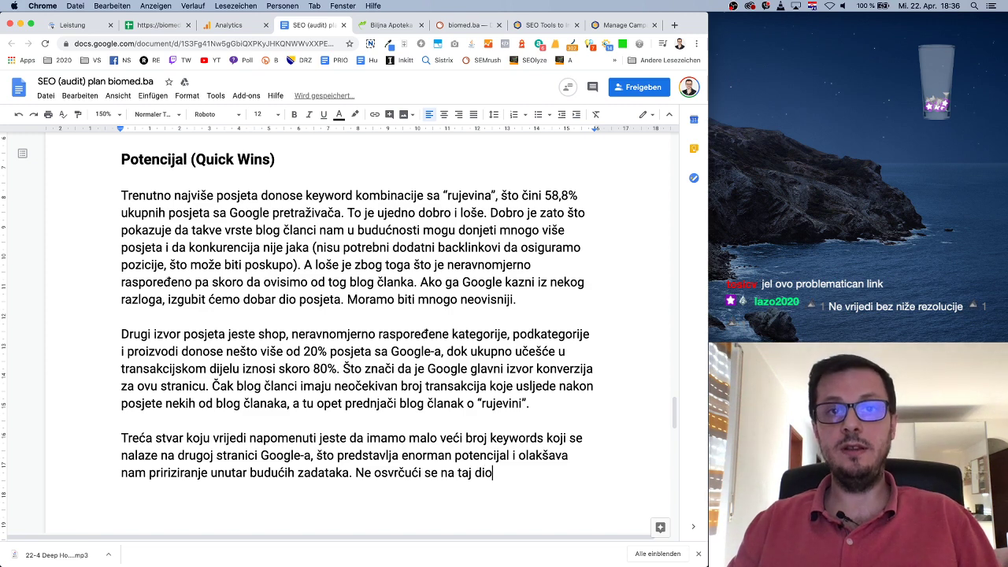
{"action": "type", "text": ", bitno je spomenut"}
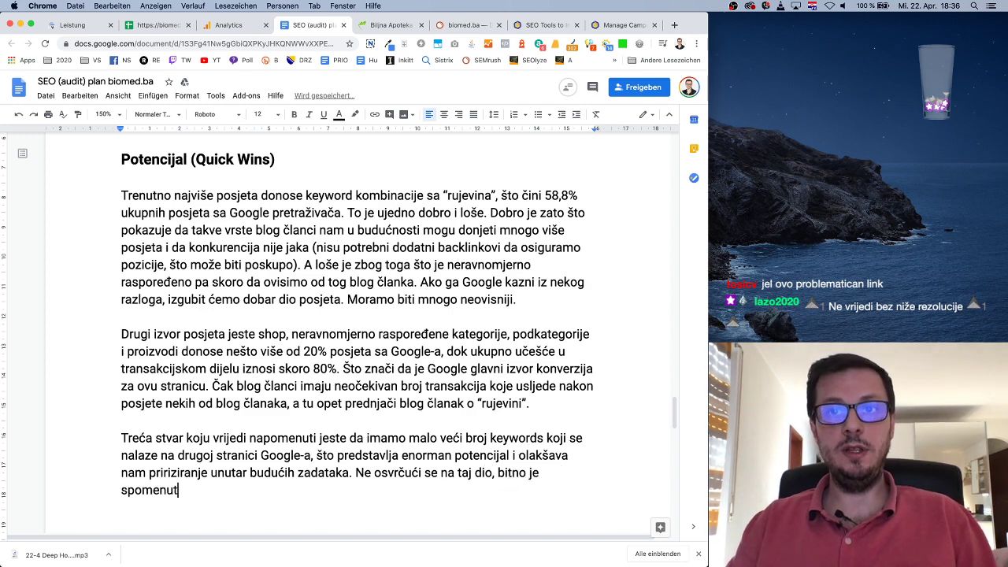
{"action": "type", "text": "i da svaki tip str"}
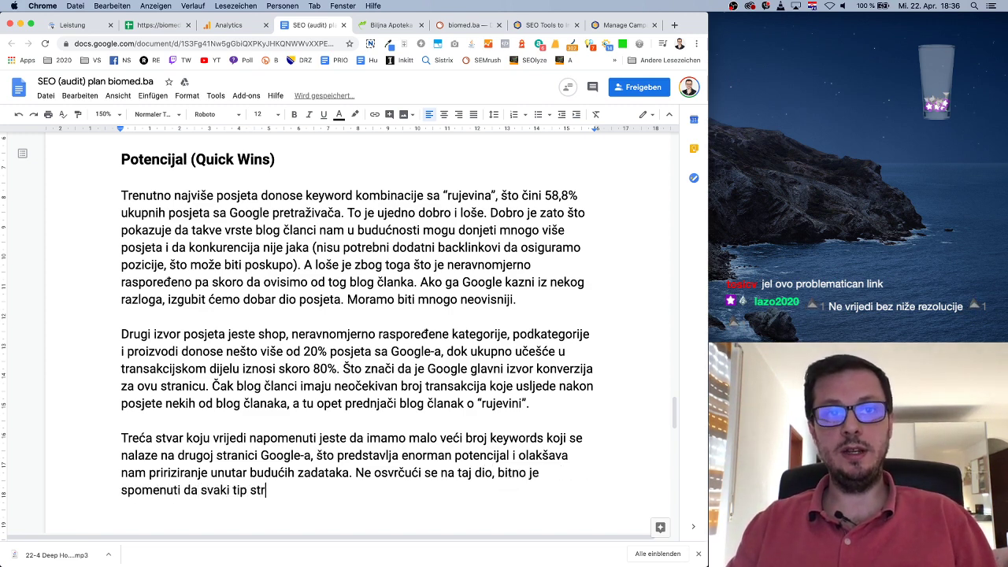
{"action": "type", "text": "anice je potrebno"}
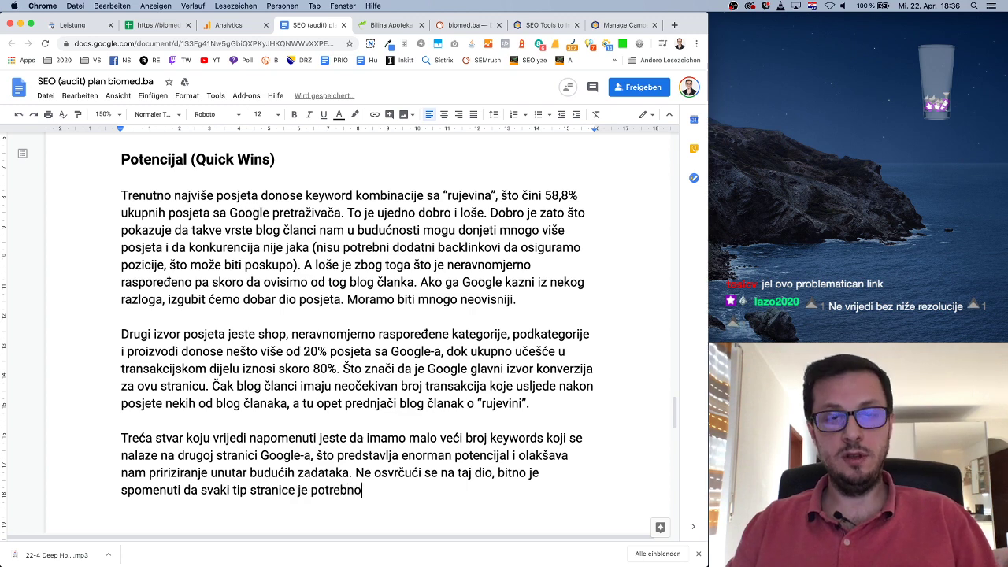
{"action": "type", "text": " ispravi"}
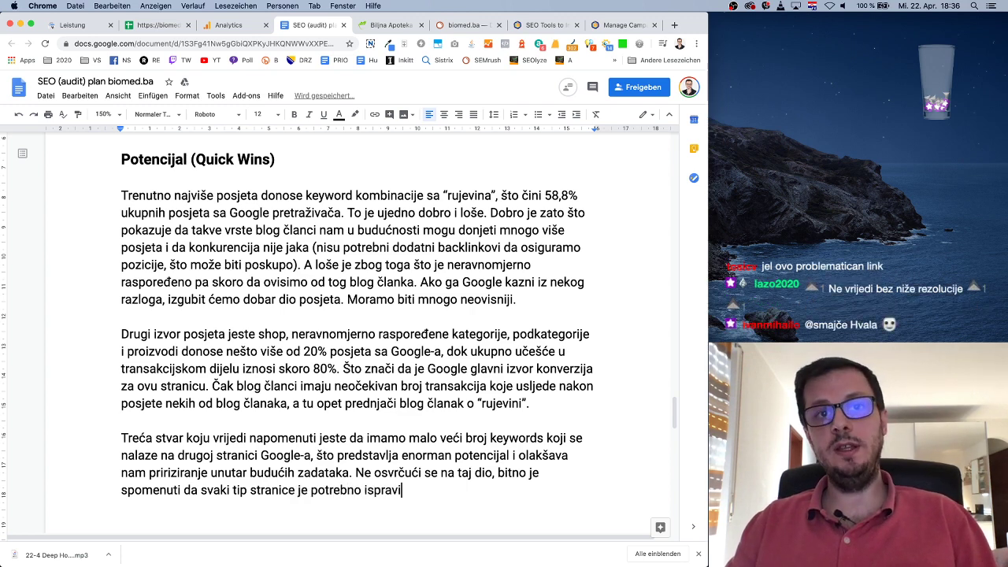
{"action": "type", "text": "ti,"}
Step: Extend the sentence about page types with "da bi kroz tehničku optimizaciju tj. onpage faktore", keeping "onpage" in lowercase
{"action": "type", "text": "bi"}
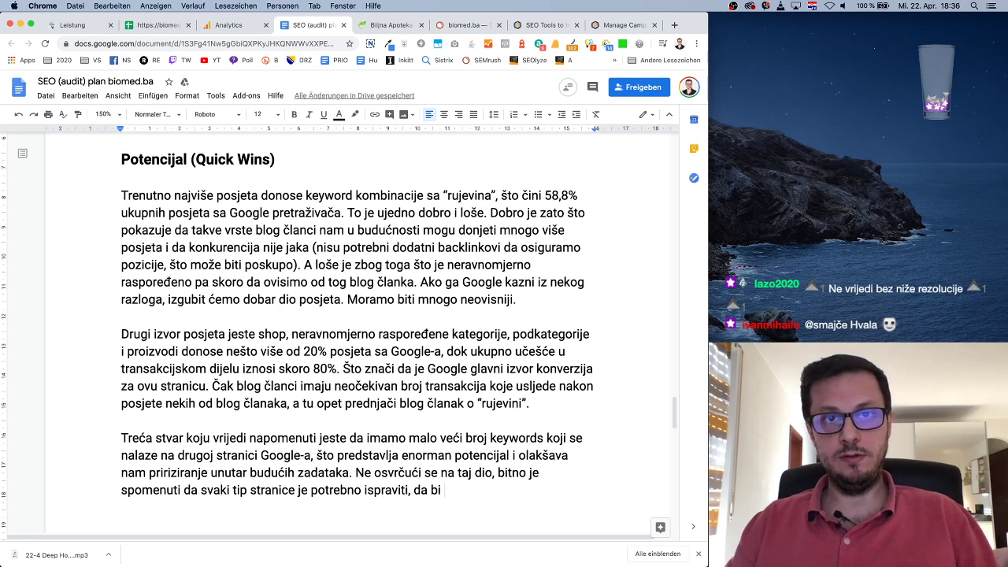
{"action": "type", "text": " kroz optimiz"}
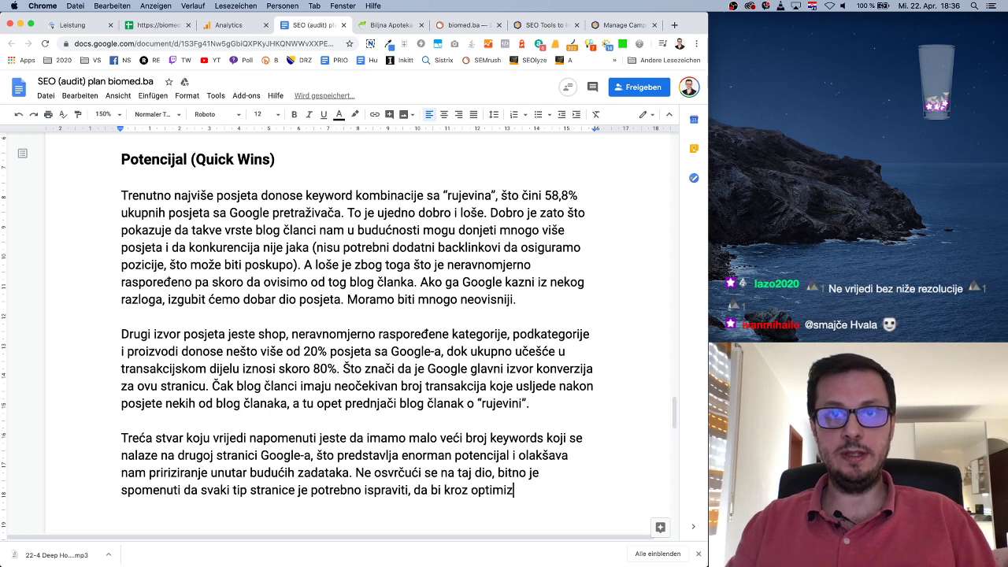
{"action": "key", "text": "BackSpace"}
{"action": "key", "text": "BackSpace"}
{"action": "key", "text": "BackSpace"}
{"action": "key", "text": "BackSpace"}
{"action": "key", "text": "BackSpace"}
{"action": "key", "text": "BackSpace"}
{"action": "key", "text": "BackSpace"}
{"action": "type", "text": "tehničk"}
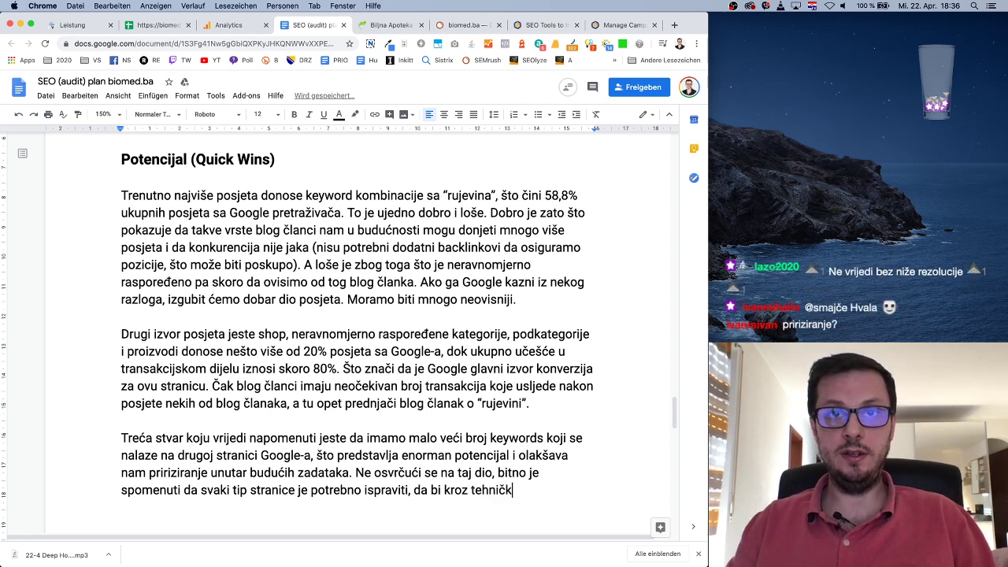
{"action": "type", "text": "u optimiz"}
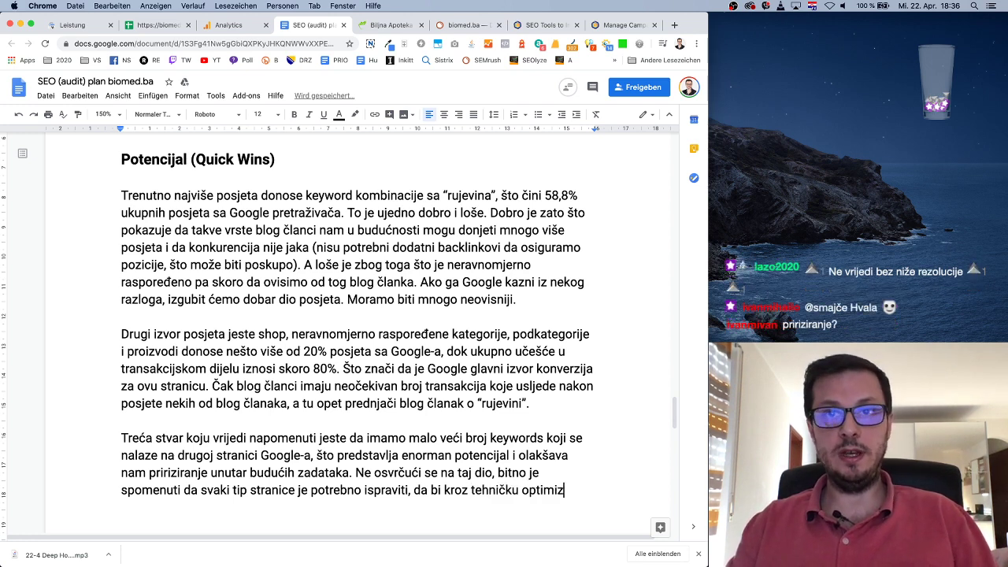
{"action": "type", "text": "aciju tj. onpage faktore"}
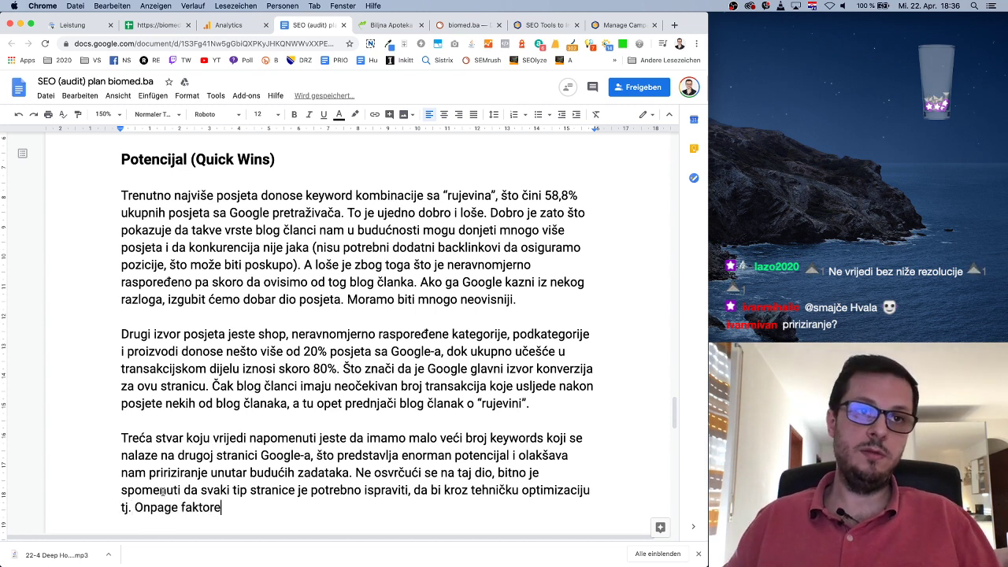
{"action": "key", "text": "super+z"}
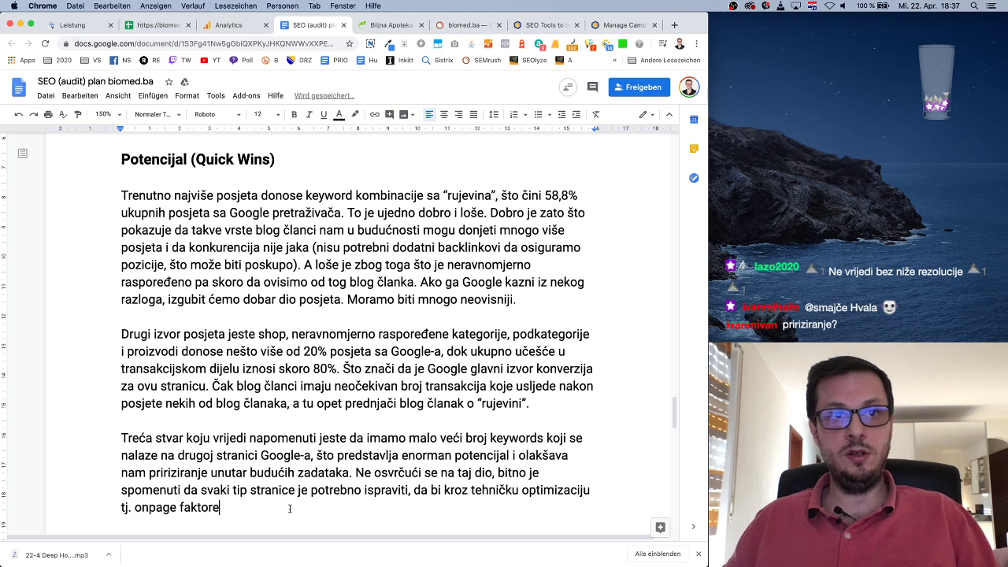
Step: Complete the sentence about onpage factors with "došli do boljih SEO temelja."
{"action": "type", "text": "došli do boljih teme"}
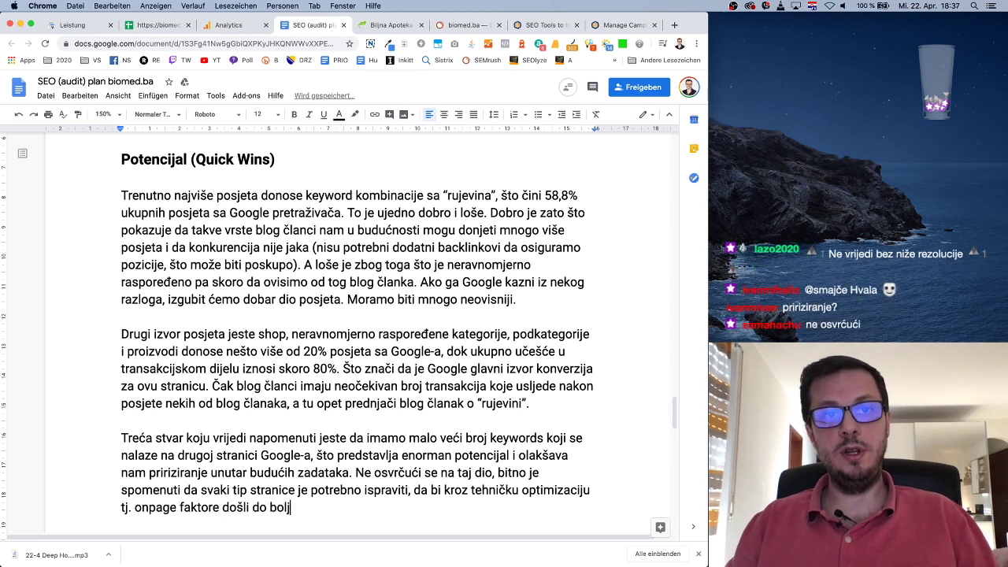
{"action": "key", "text": "BackSpace"}
{"action": "key", "text": "BackSpace"}
{"action": "key", "text": "BackSpace"}
{"action": "key", "text": "BackSpace"}
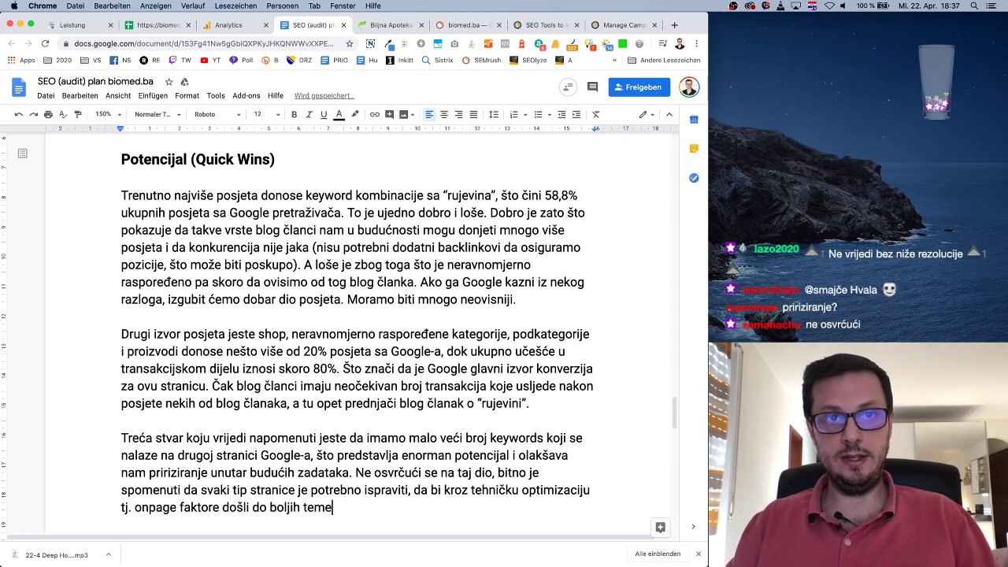
{"action": "type", "text": "SEO temel"}
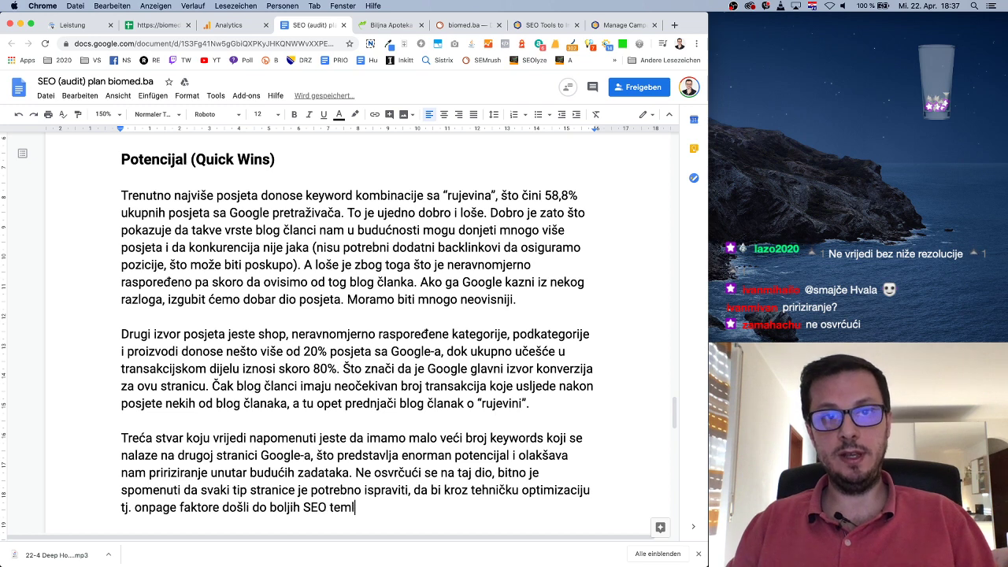
{"action": "type", "text": "ja. "}
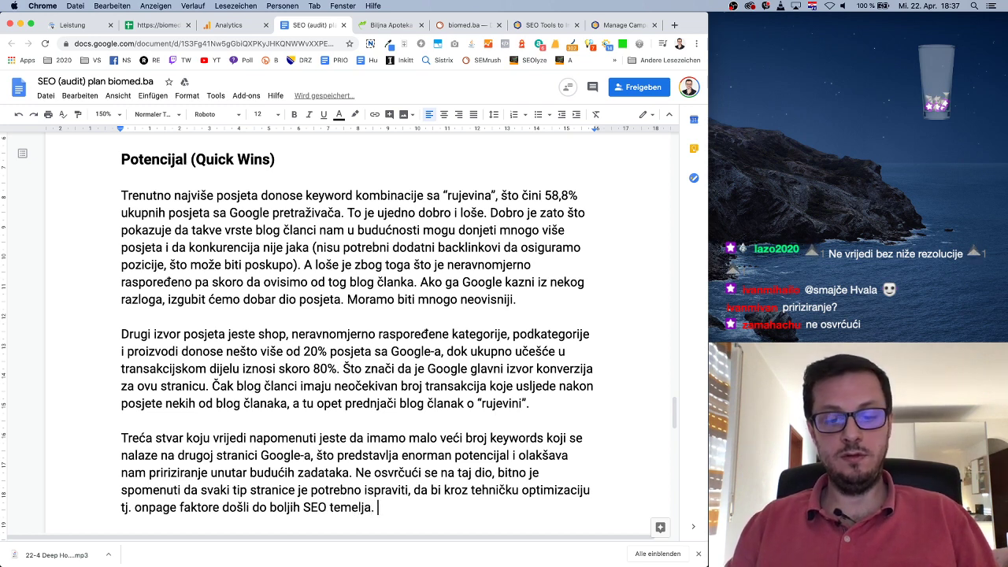
Step: Start another sentence in the third paragraph with "Uzimajući u obzir da već postojeći blog članci bez dodatnog ekstrernog"
{"action": "type", "text": "Uzimajuć"}
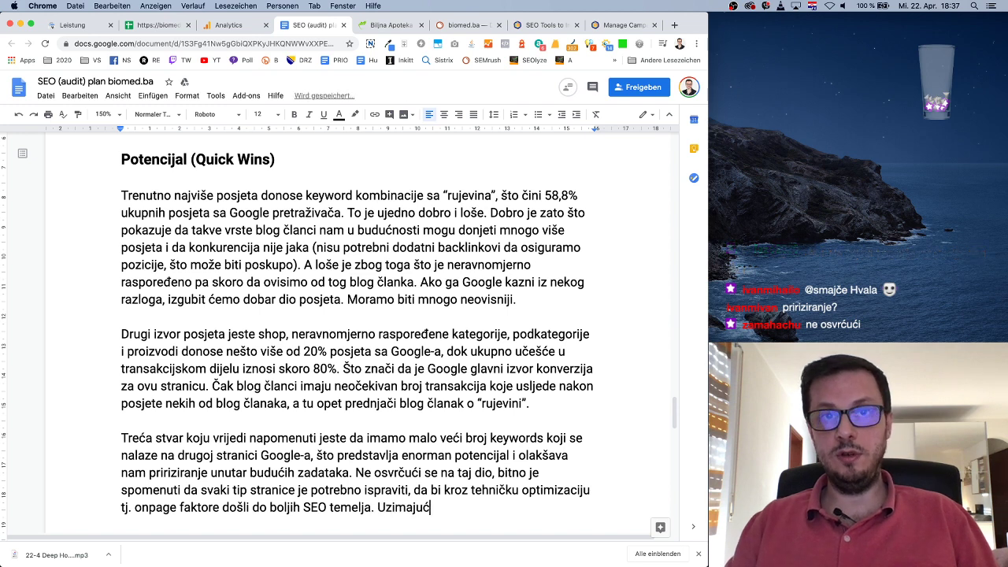
{"action": "type", "text": "i u obzir da"}
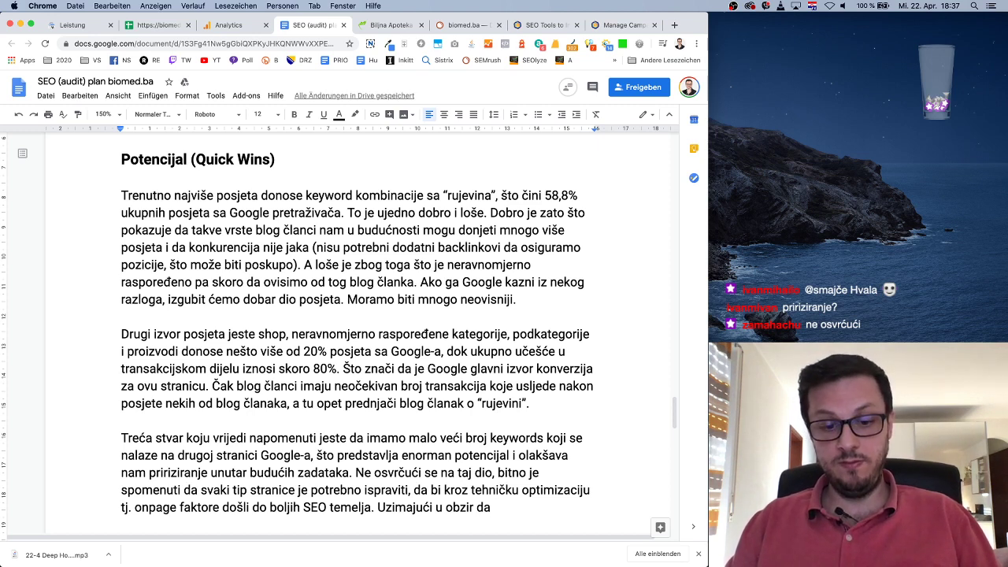
{"action": "type", "text": " već "}
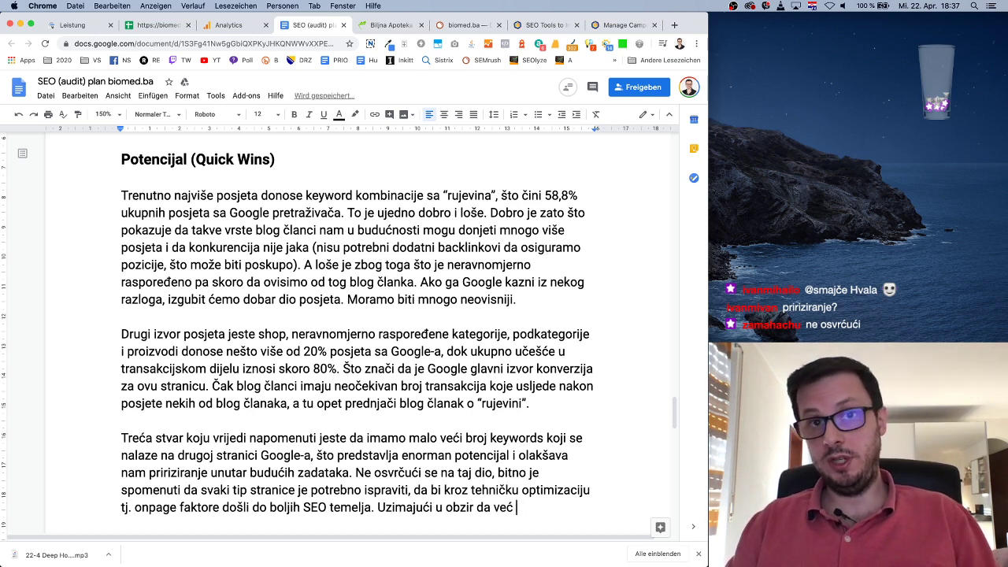
{"action": "type", "text": "postojeći blog čla"}
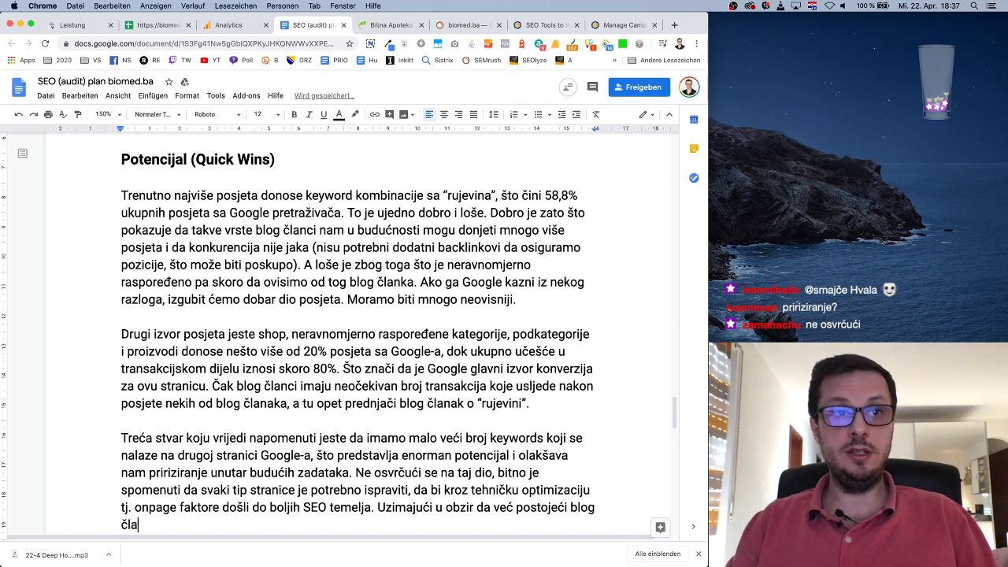
{"action": "type", "text": "nci bez "}
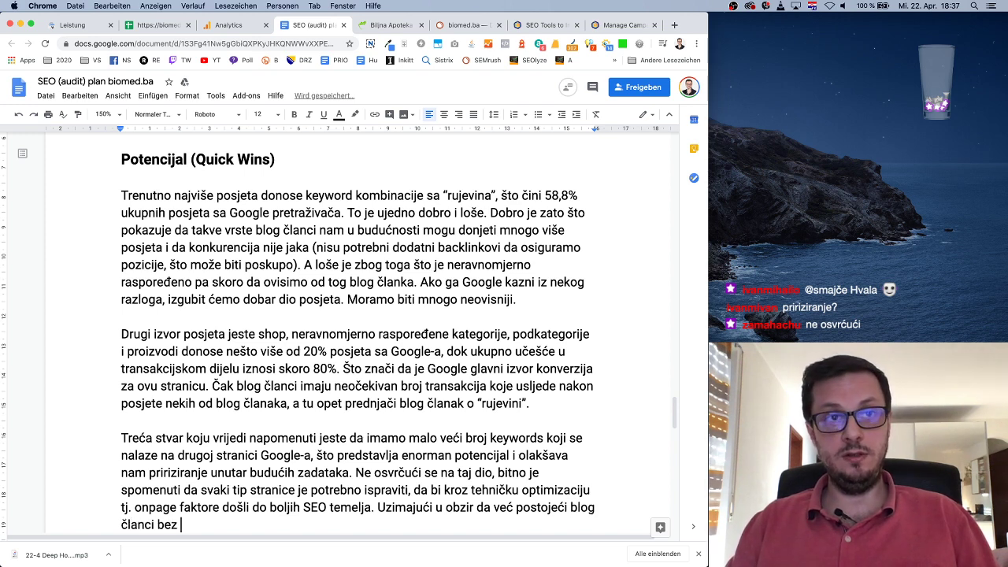
{"action": "type", "text": "dodatnog e"}
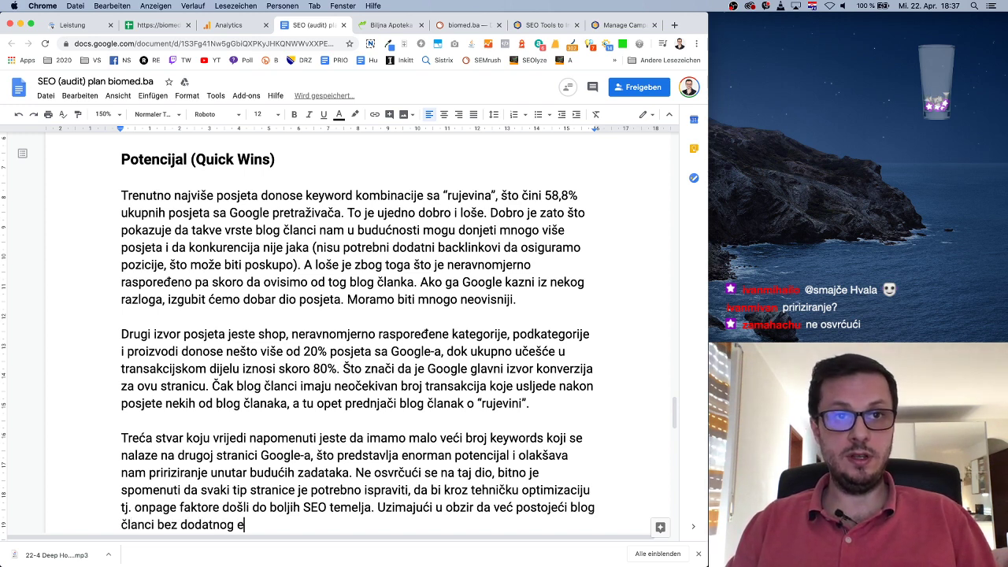
{"action": "type", "text": "kstrernog t"}
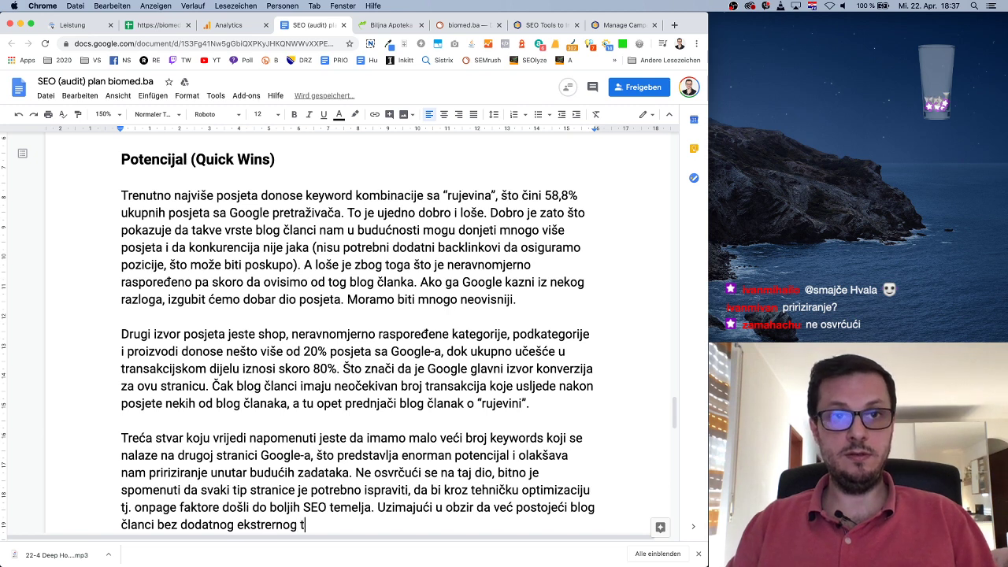
Step: Continue the sentence about existing blog articles with "tj. Offpage (linkbuilding) napora" after "ekstrernog"
{"action": "key", "text": "BackSpace"}
{"action": "key", "text": "BackSpace"}
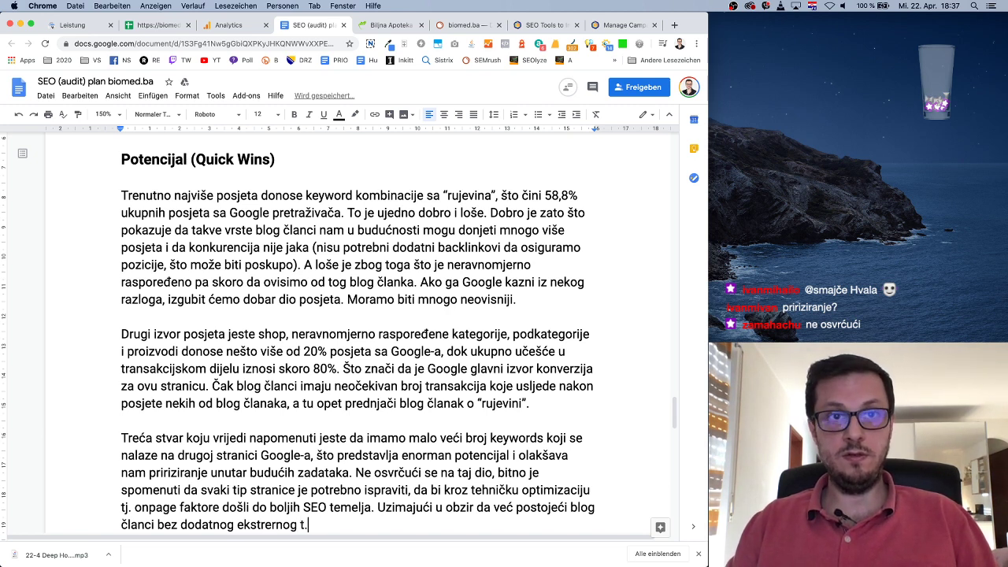
{"action": "type", "text": "e"}
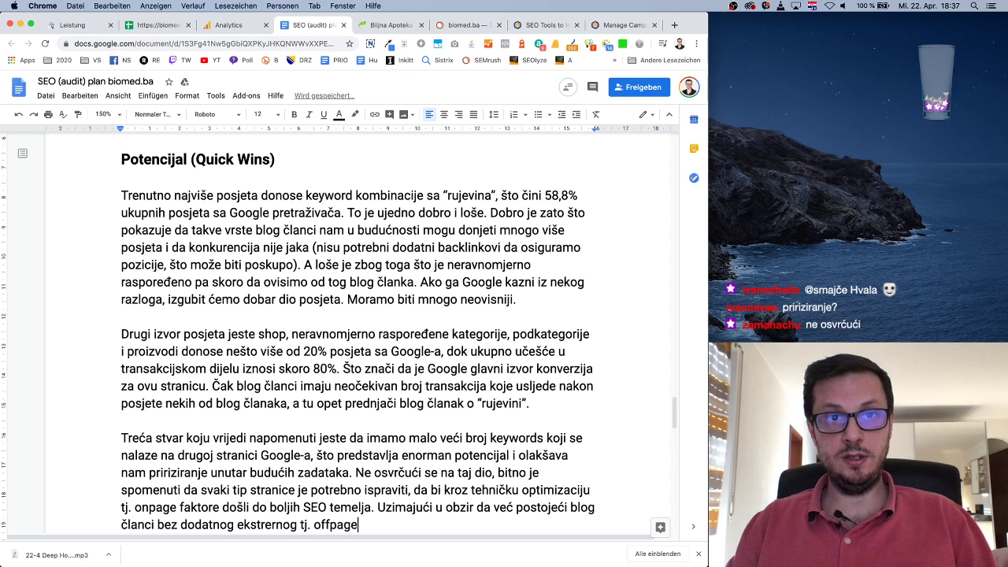
{"action": "type", "text": "kstrernog tj. Offpage (linkbuild"}
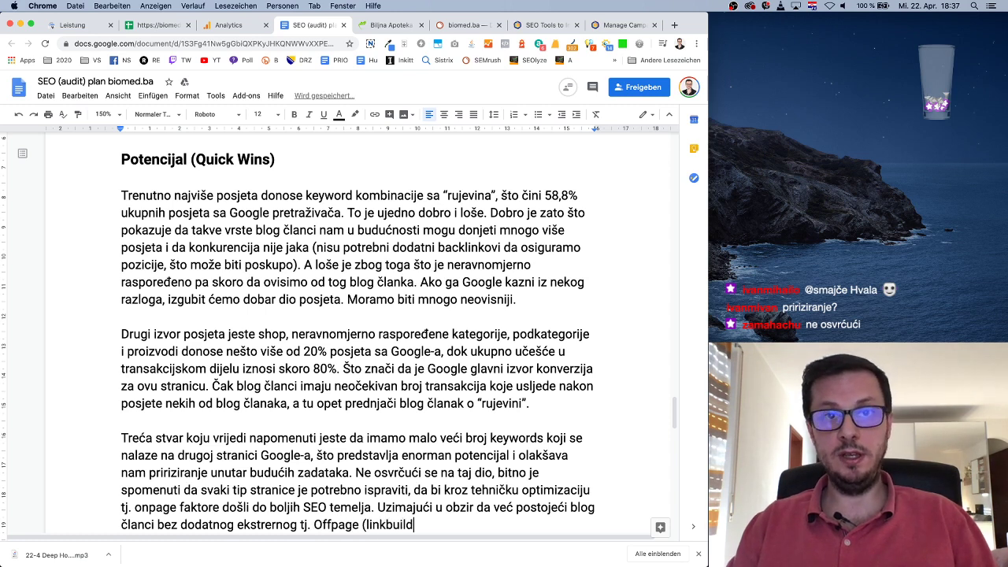
{"action": "type", "text": "ing) napora mož"}
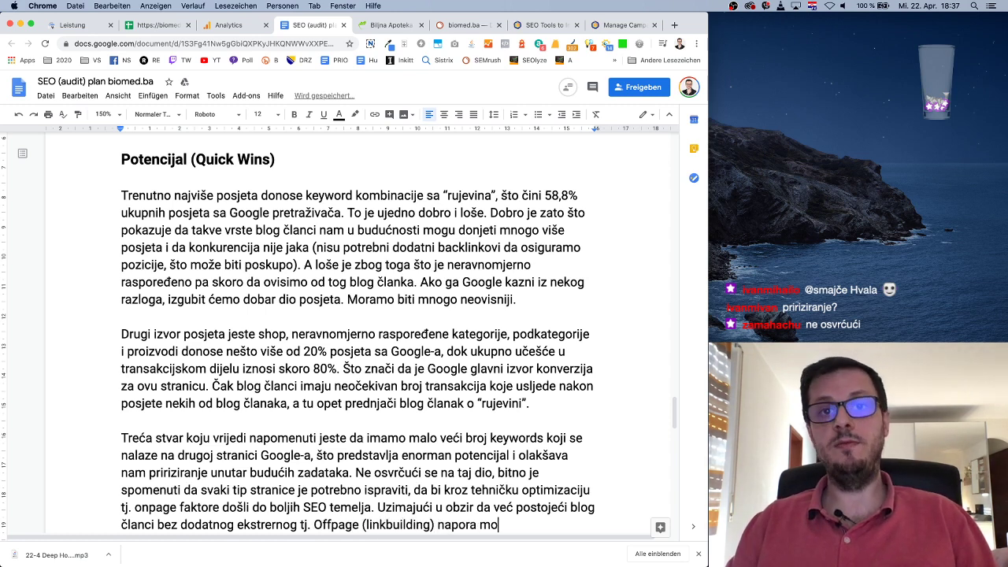
Step: Extend the sentence after "napora" with "smo došli na neke od top pozicija,"
{"action": "key", "text": "BackSpace"}
{"action": "key", "text": "BackSpace"}
{"action": "key", "text": "BackSpace"}
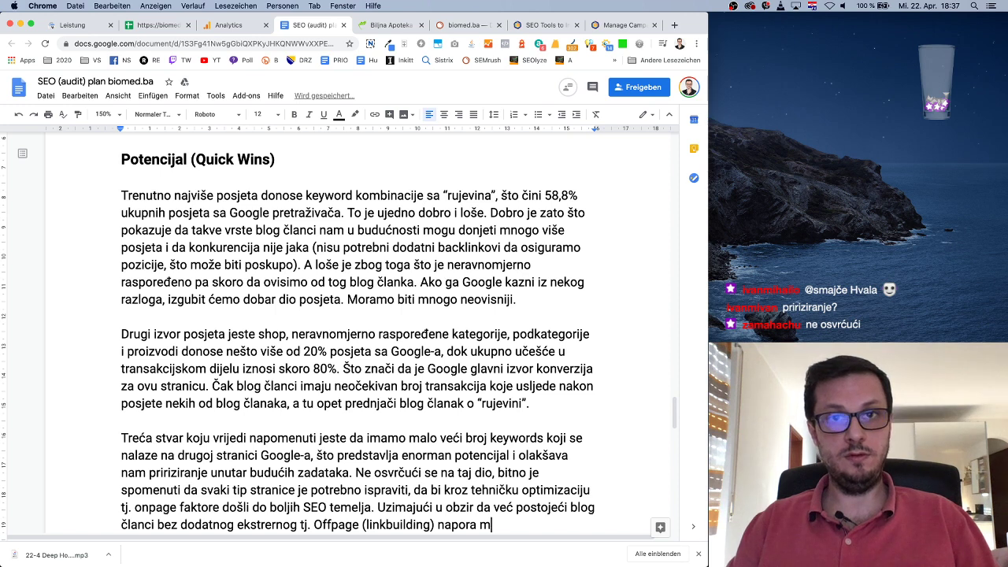
{"action": "type", "text": "smo došli"}
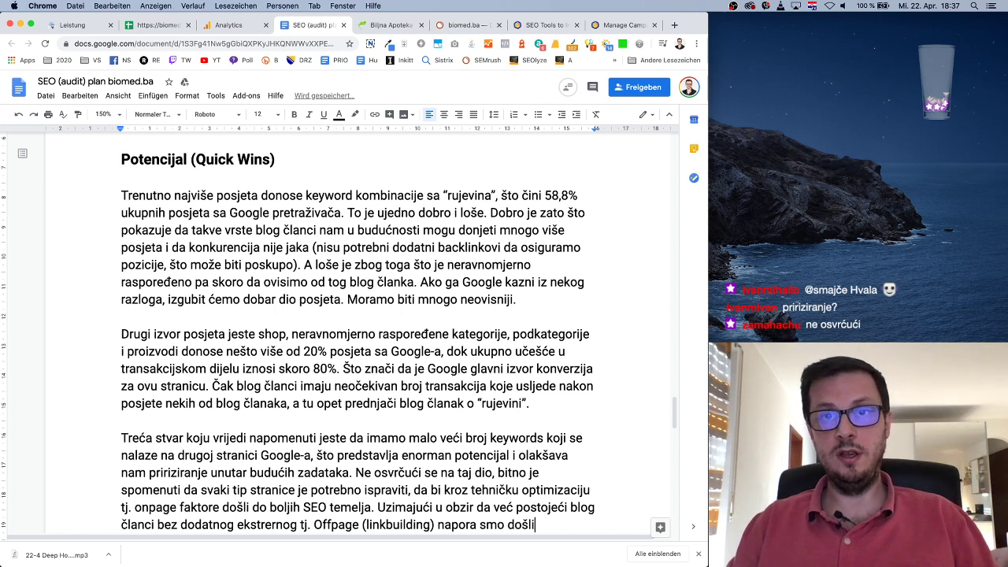
{"action": "type", "text": " na neke od "}
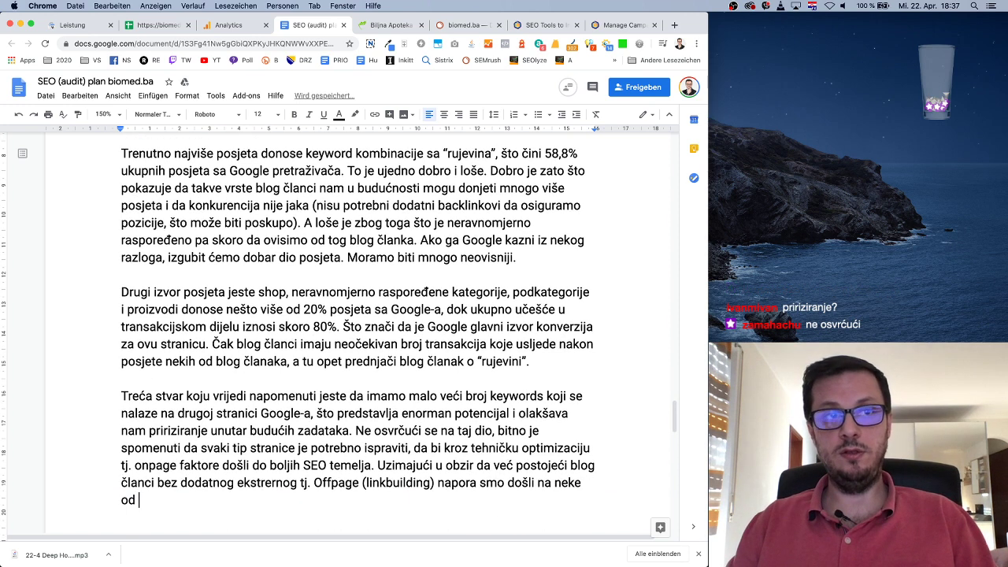
{"action": "type", "text": "top pozicija, "}
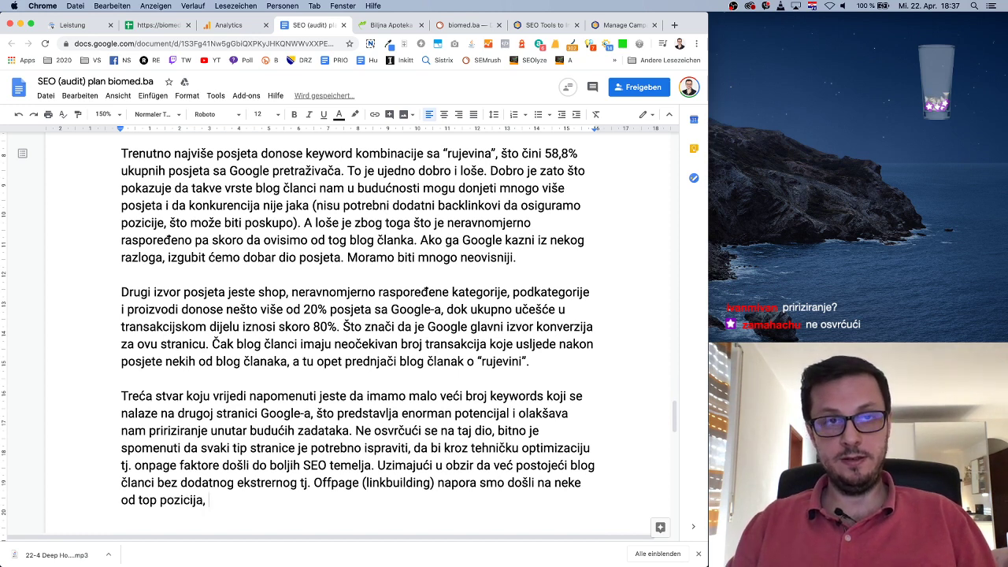
Step: Continue the sentence with "velika je vjerovatnoća da uz dobre SEO temelje i dorađivanje tekstova na blogovima,"
{"action": "type", "text": "velika je"}
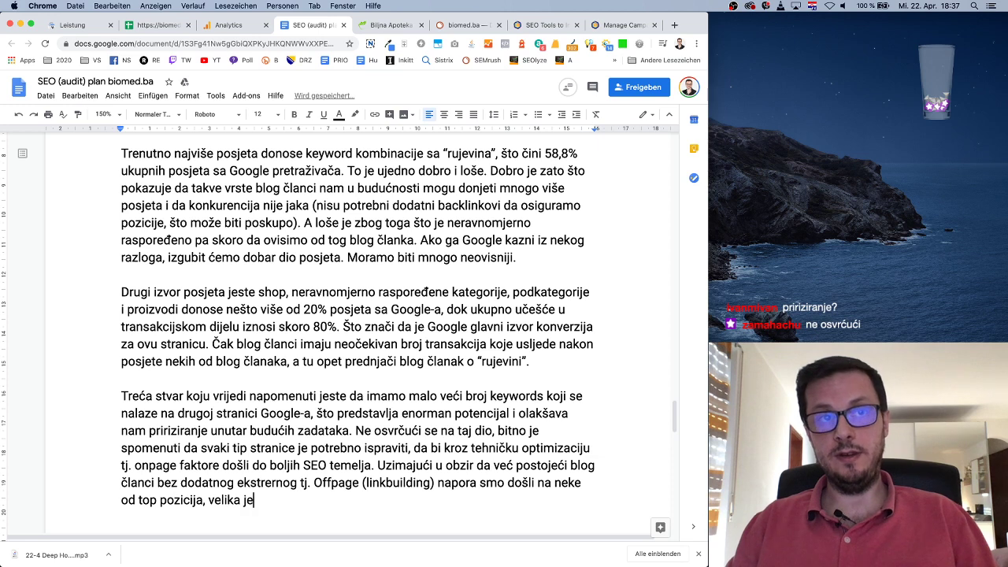
{"action": "type", "text": " vjerovatnoća d"}
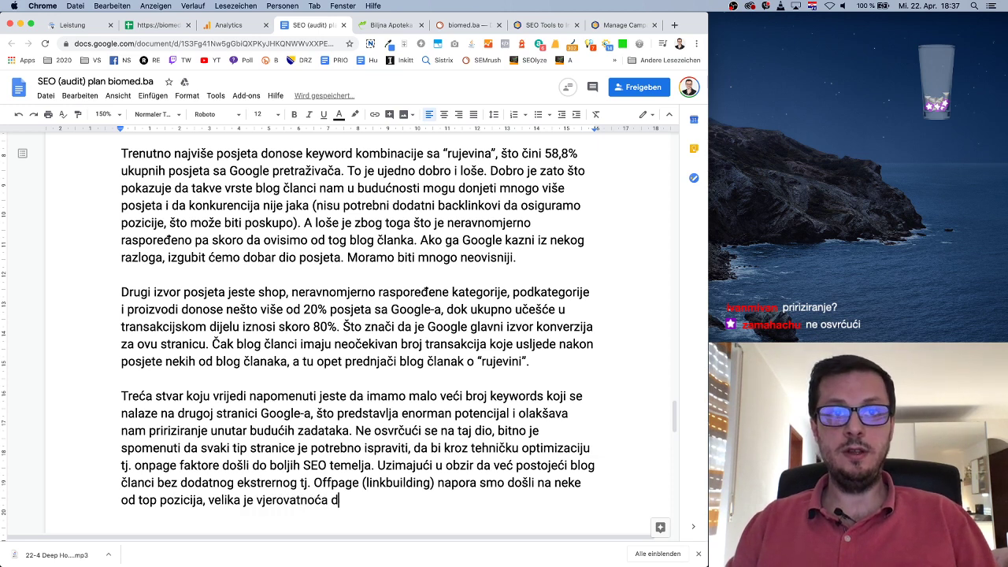
{"action": "type", "text": "a uz"}
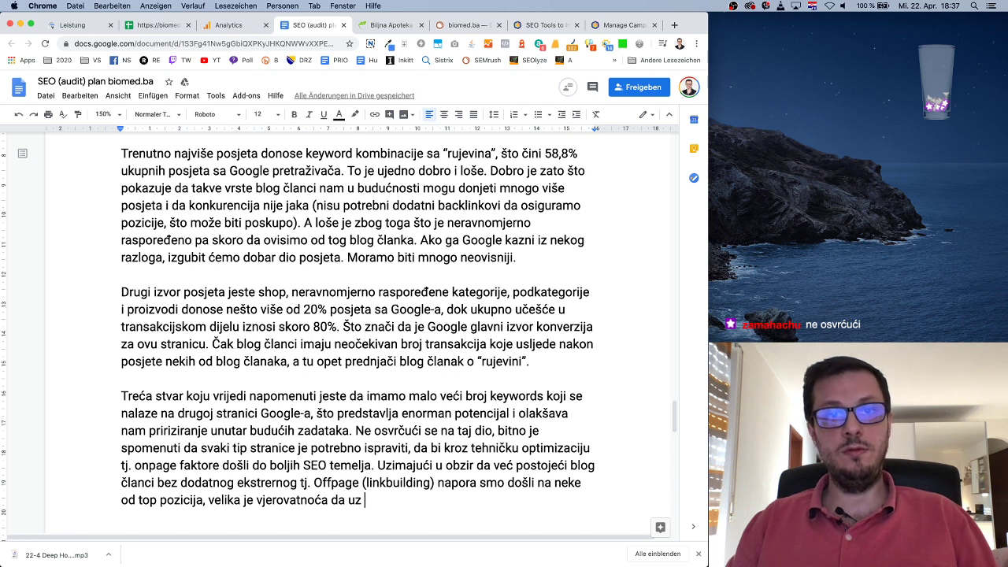
{"action": "type", "text": " dobre SEO te"}
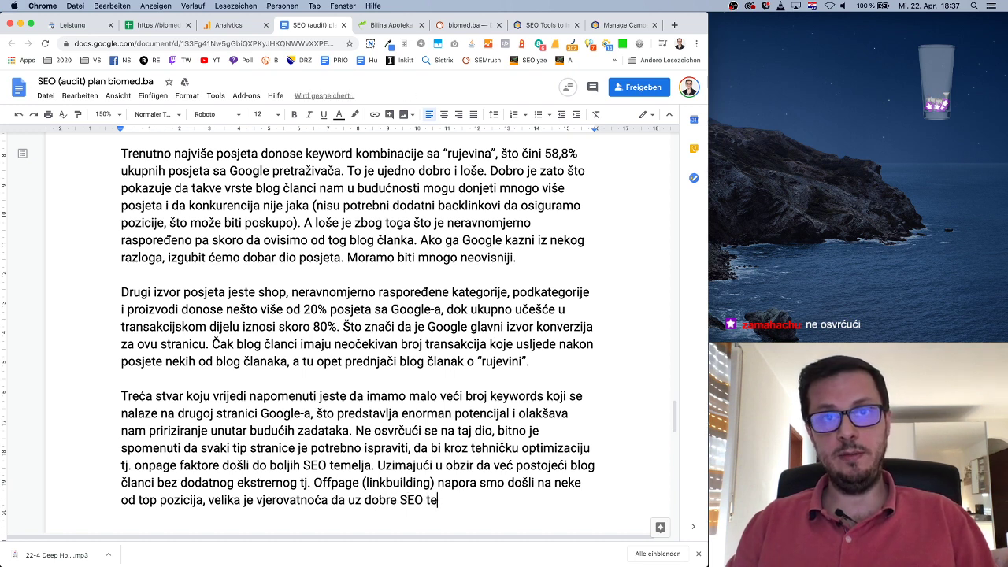
{"action": "type", "text": "melje i dorađiva"}
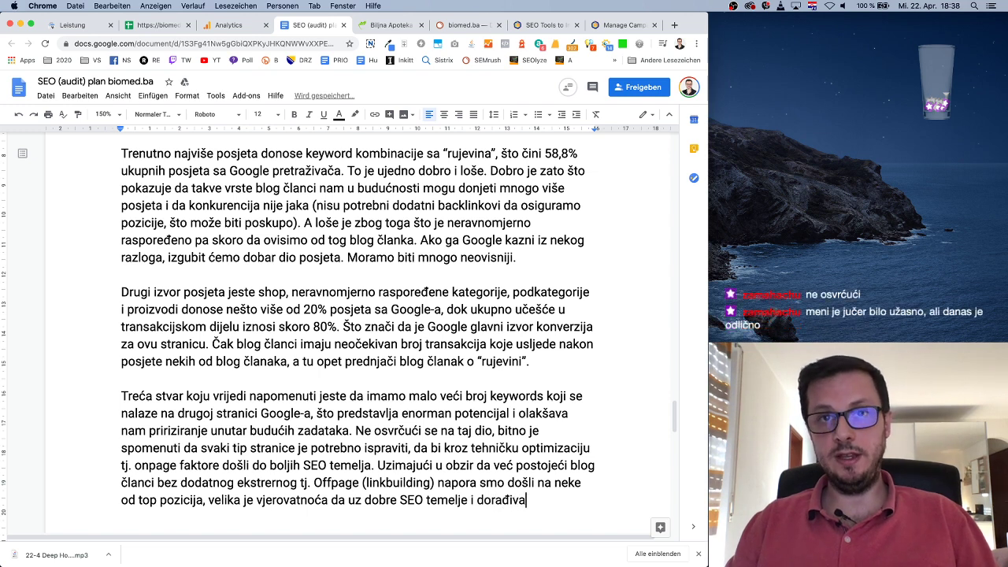
{"action": "type", "text": "nje tek"}
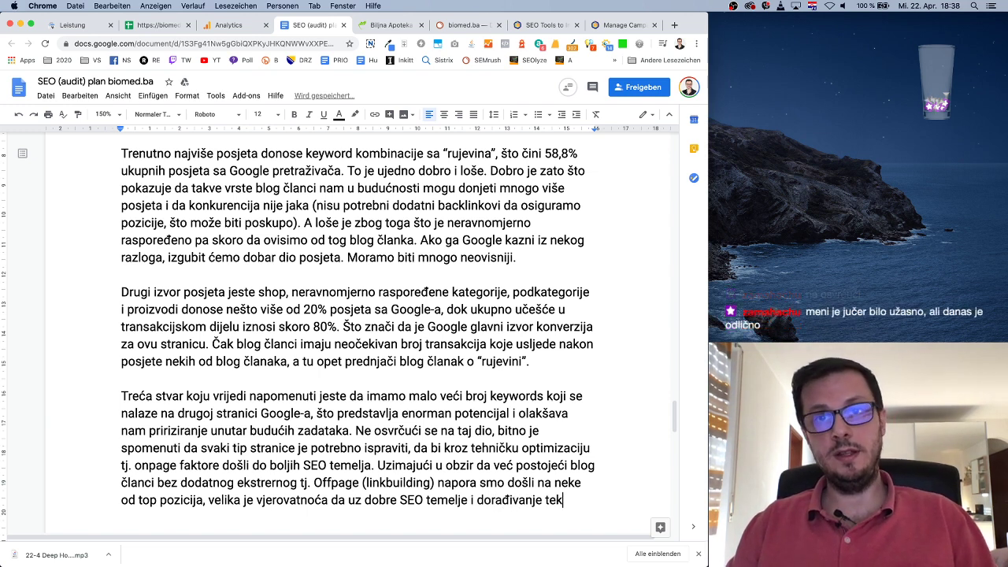
{"action": "type", "text": "stova na blogovima, "}
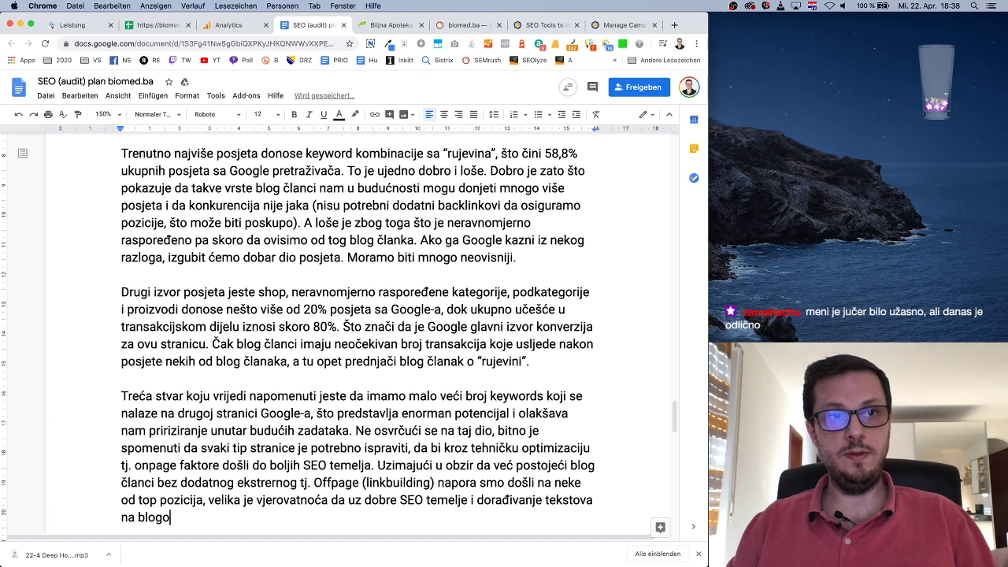
Step: Finish the wording of the sentence with "kategorijama, podkategorijama i proizvodima možemo dostići zavidne ciljeve"
{"action": "type", "text": "kategori"}
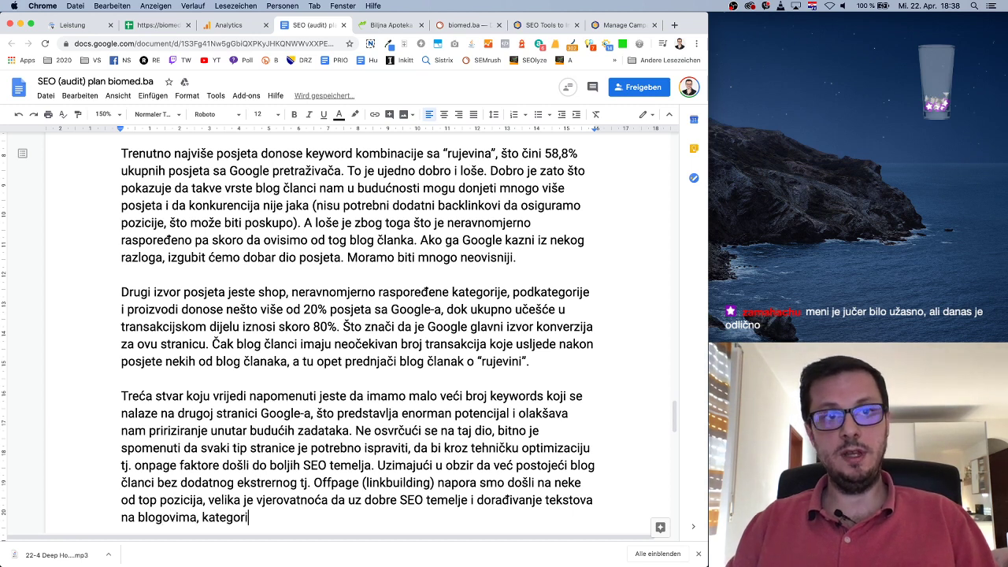
{"action": "type", "text": "jama, podkate"}
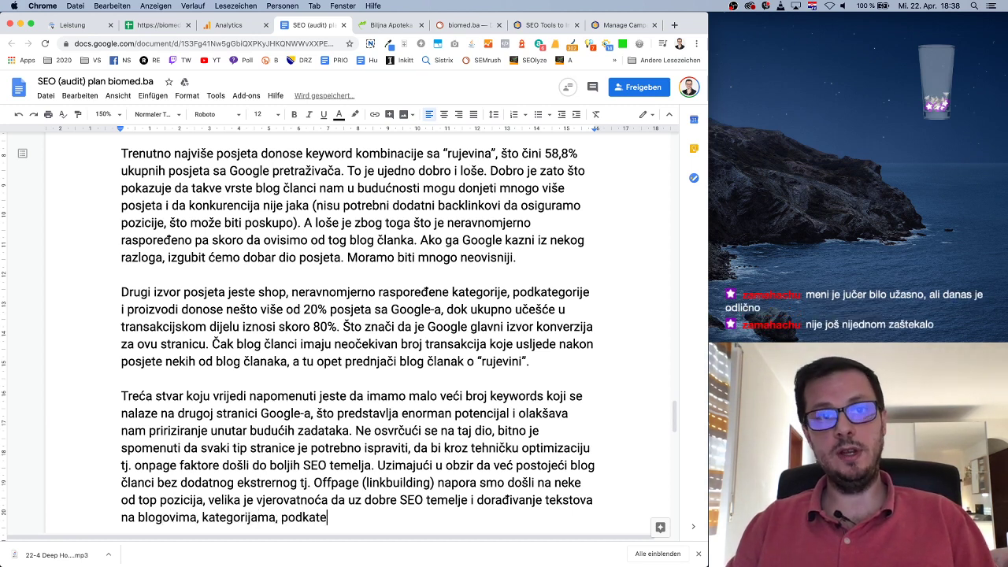
{"action": "type", "text": "gorijama i p"}
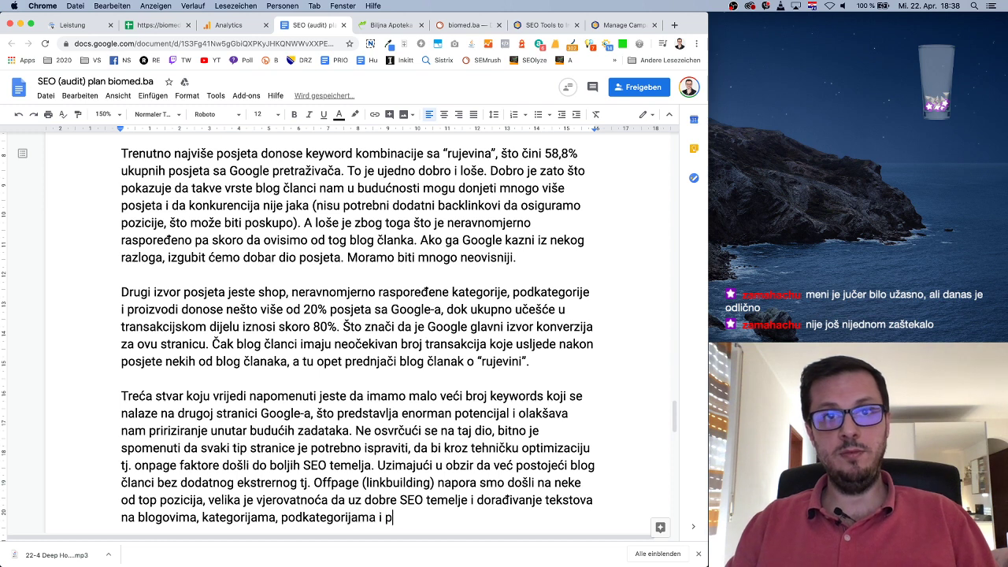
{"action": "type", "text": "roizvod"}
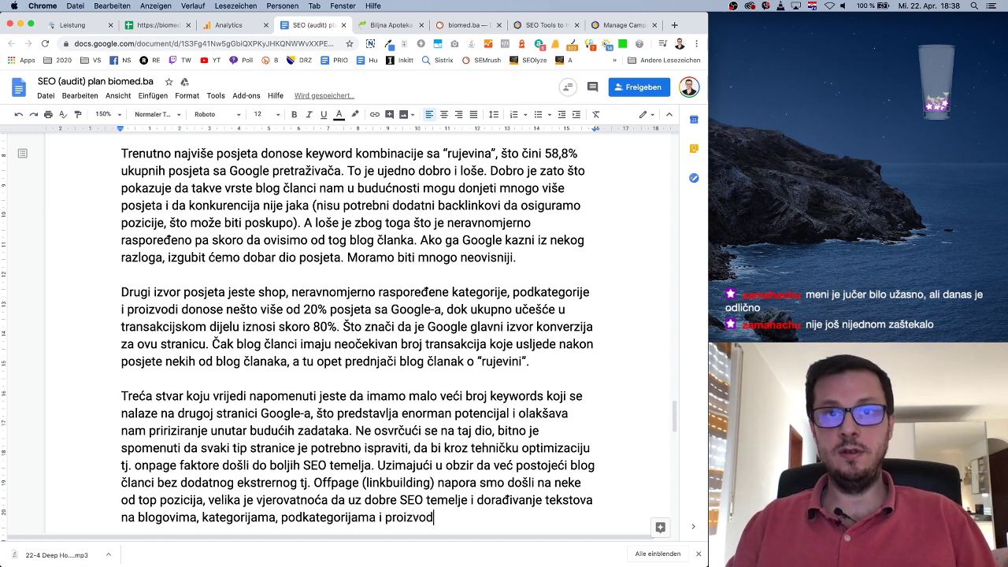
{"action": "type", "text": "ima možemo dos"}
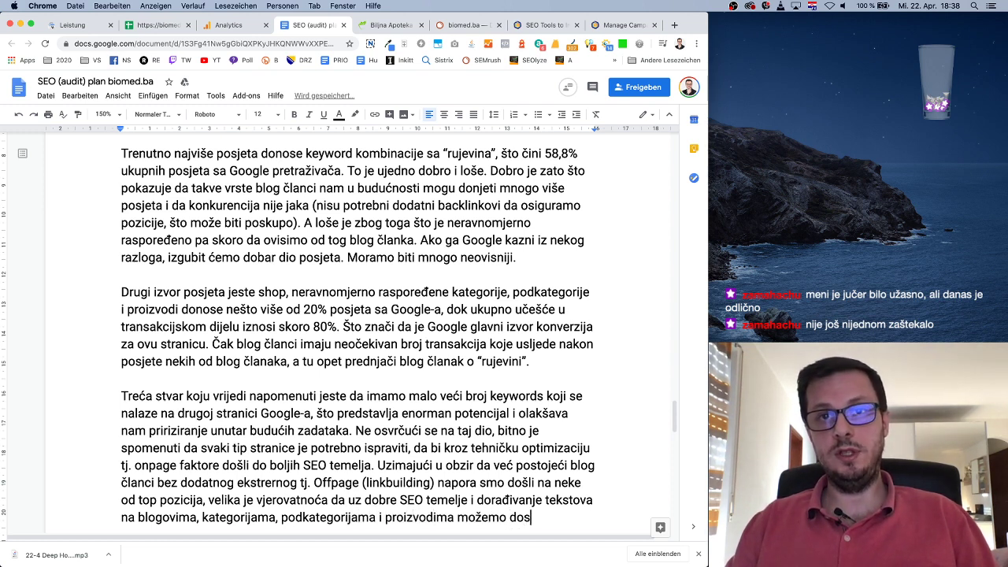
{"action": "type", "text": "tići zavidne "}
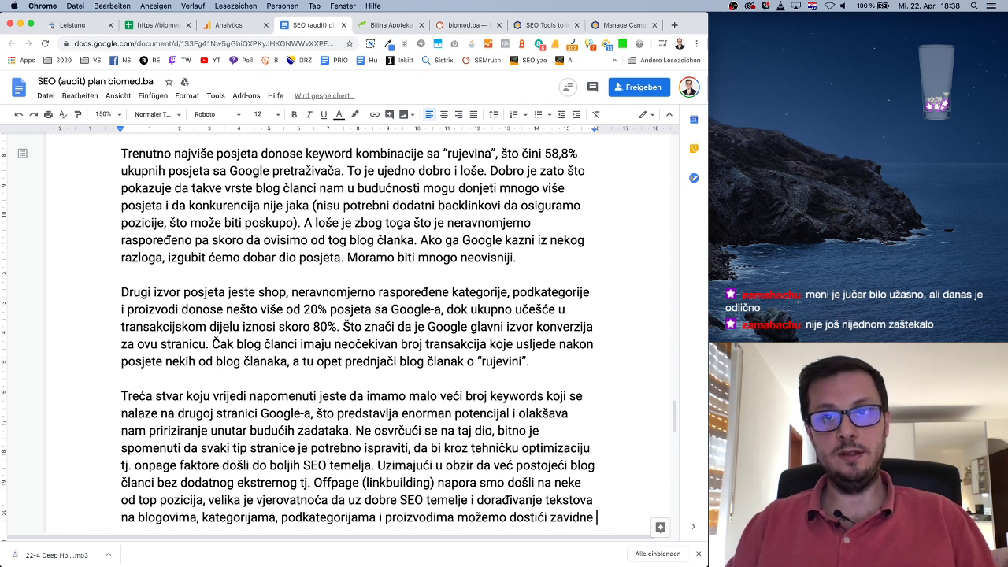
{"action": "type", "text": "ciljeve"}
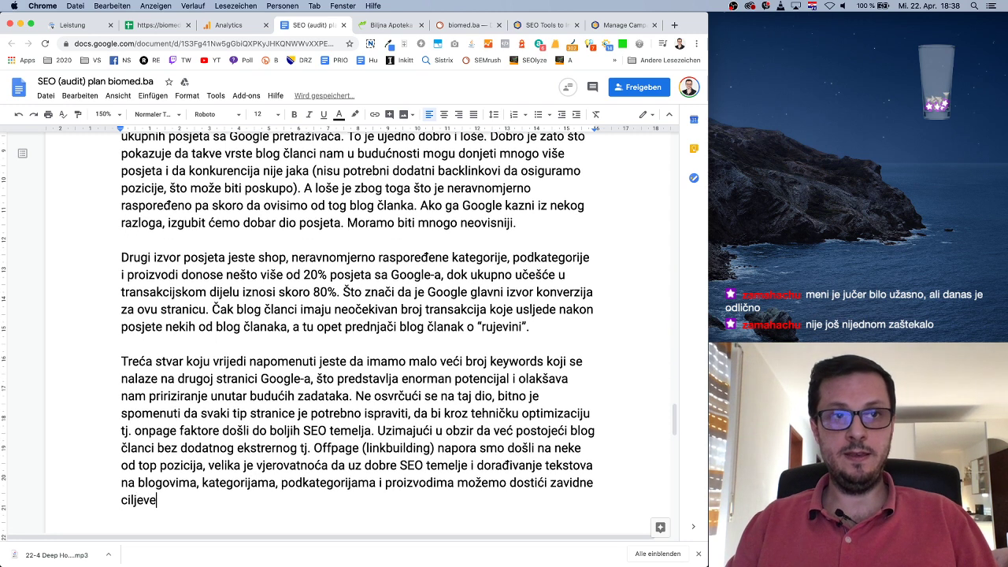
Step: End that sentence and add "To podrazumjeva i pisanje novih tekstova, prije svega kvalitetnijih i dužih blog članaka."
{"action": "type", "text": ". To podrazumjeva"}
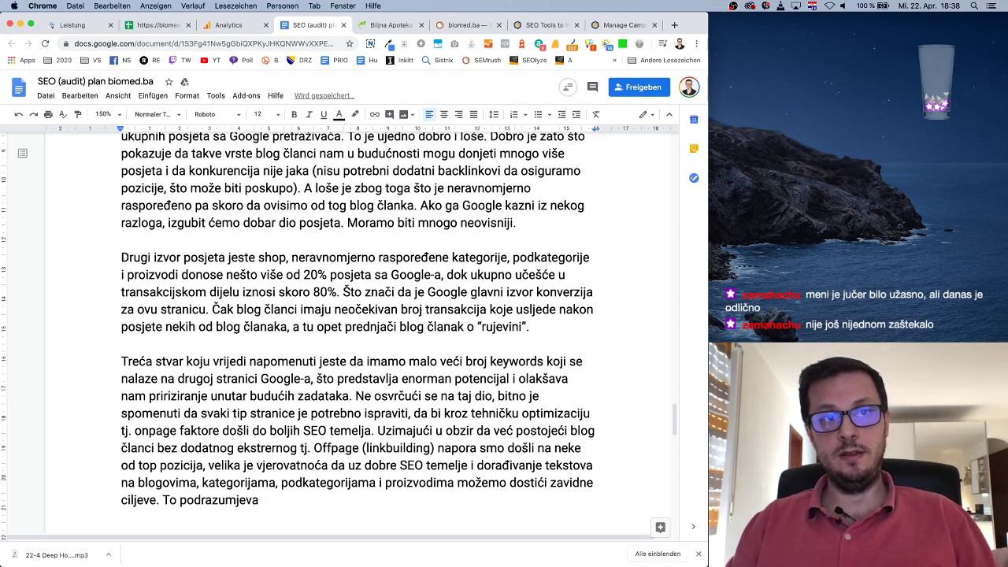
{"action": "type", "text": " i pisanje novi"}
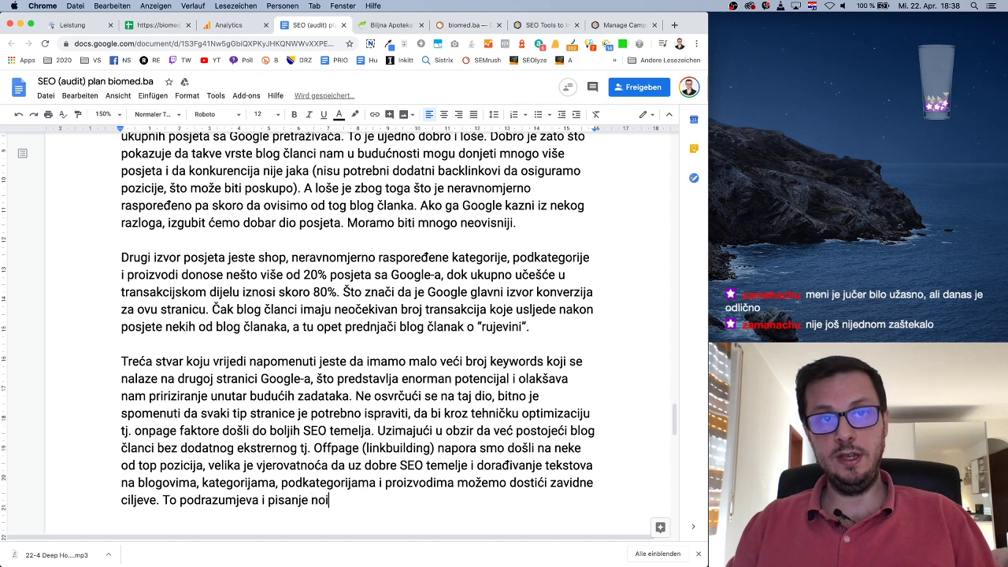
{"action": "key", "text": "BackSpace"}
{"action": "type", "text": "vih tekstova "}
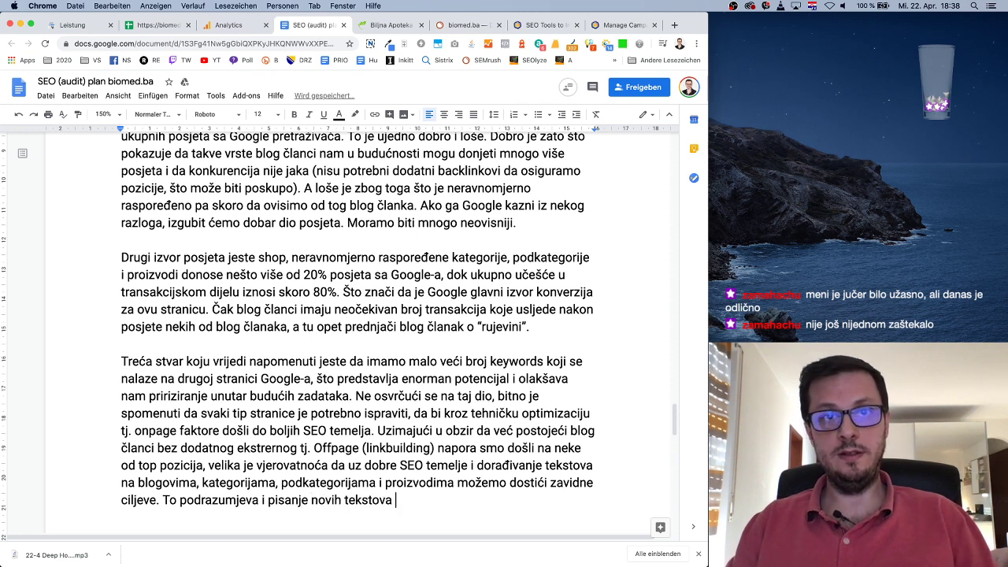
{"action": "type", "text": "k"}
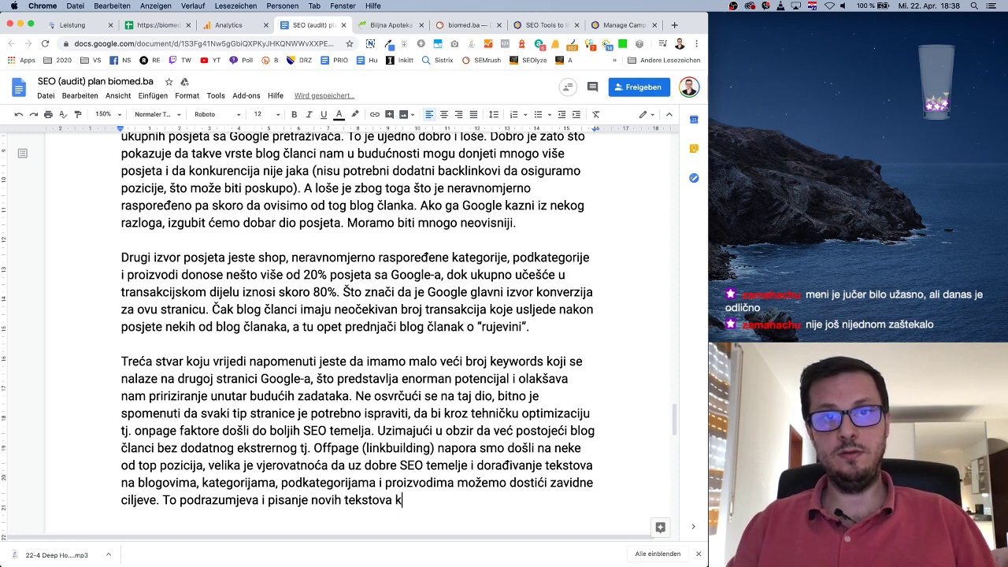
{"action": "type", "text": ", prije svega "}
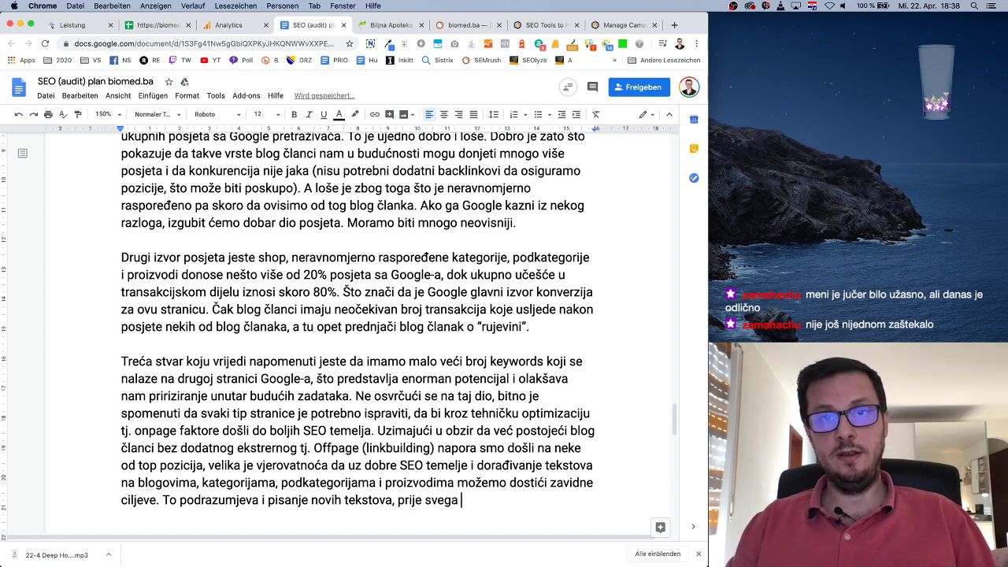
{"action": "type", "text": "kvalitetnijih i"}
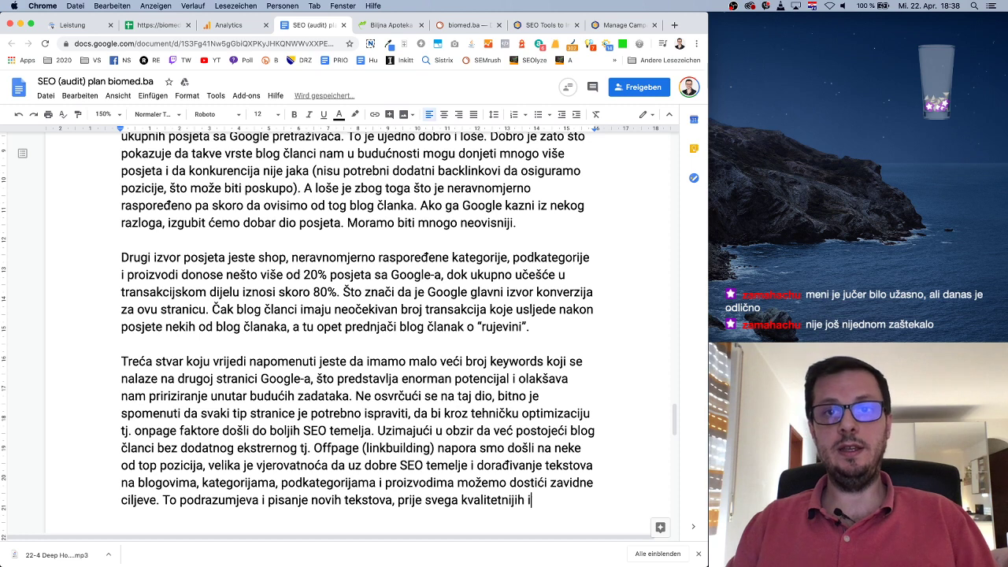
{"action": "type", "text": " dužih blog "}
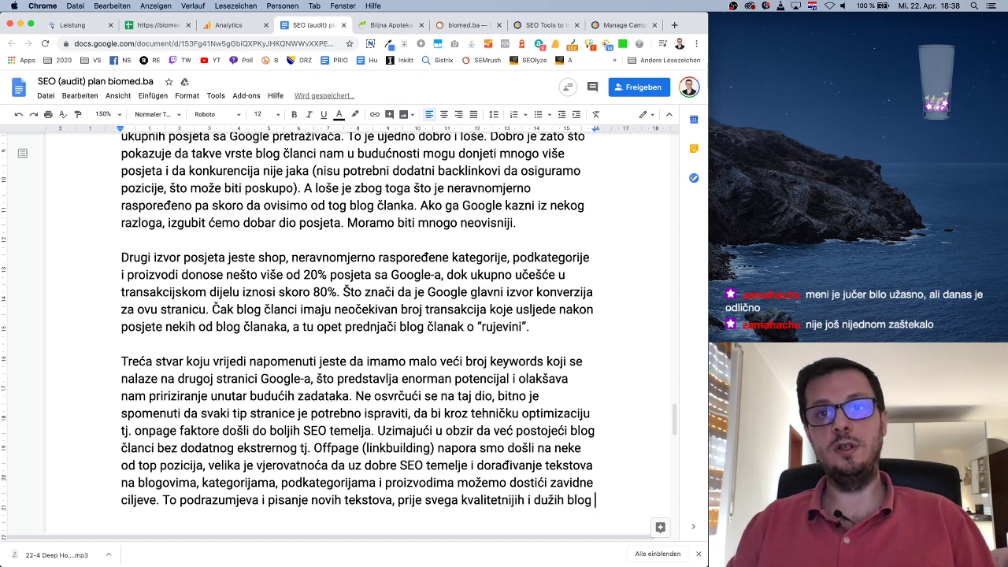
{"action": "type", "text": "članaka."}
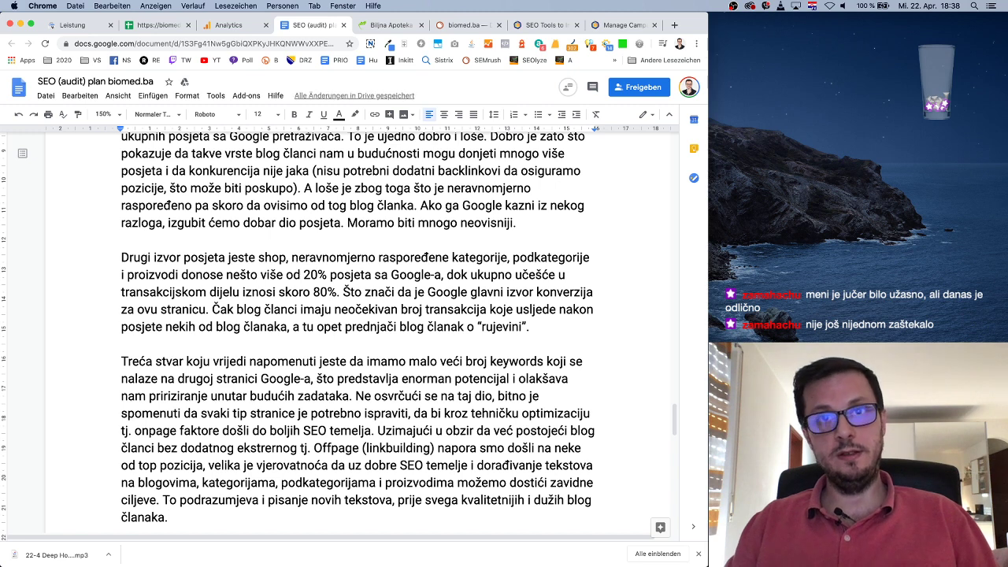
Step: Start a new paragraph at the end of the Quick Wins section with "Uz pravilno raspoređivanje link juice-a"
{"action": "key", "text": "Return"}
{"action": "key", "text": "Return"}
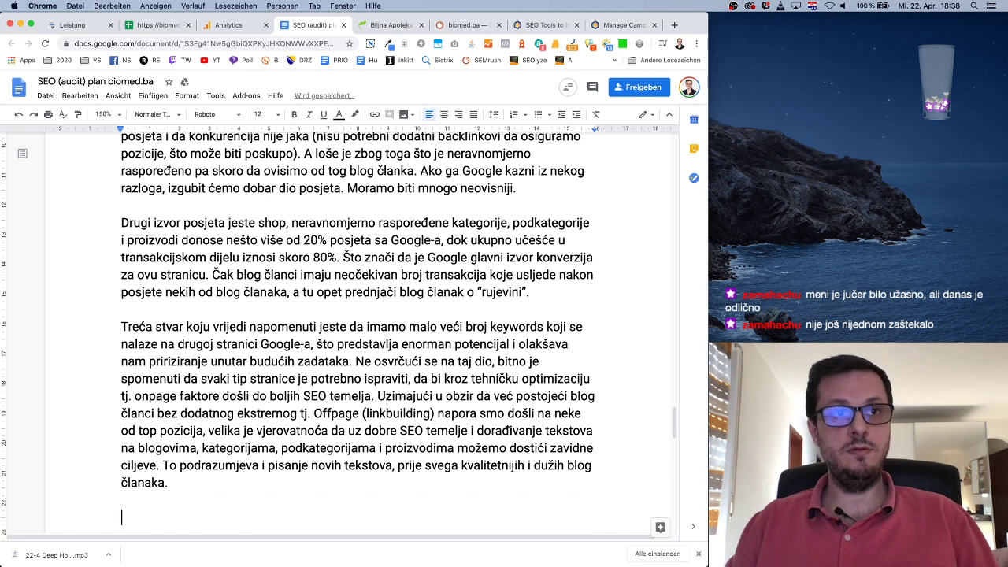
{"action": "type", "text": "Uz pravilno ra"}
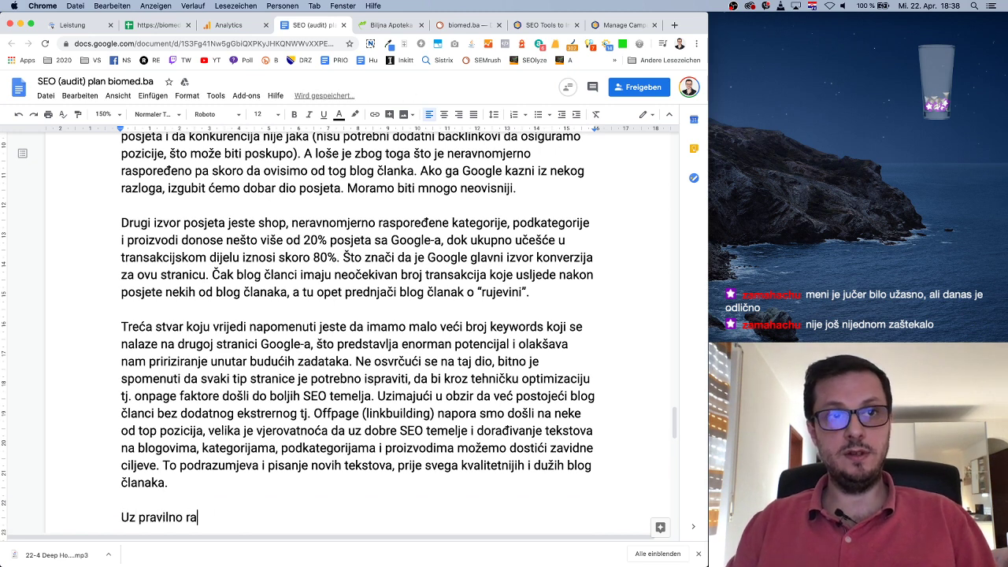
{"action": "type", "text": "spoređivanje link"}
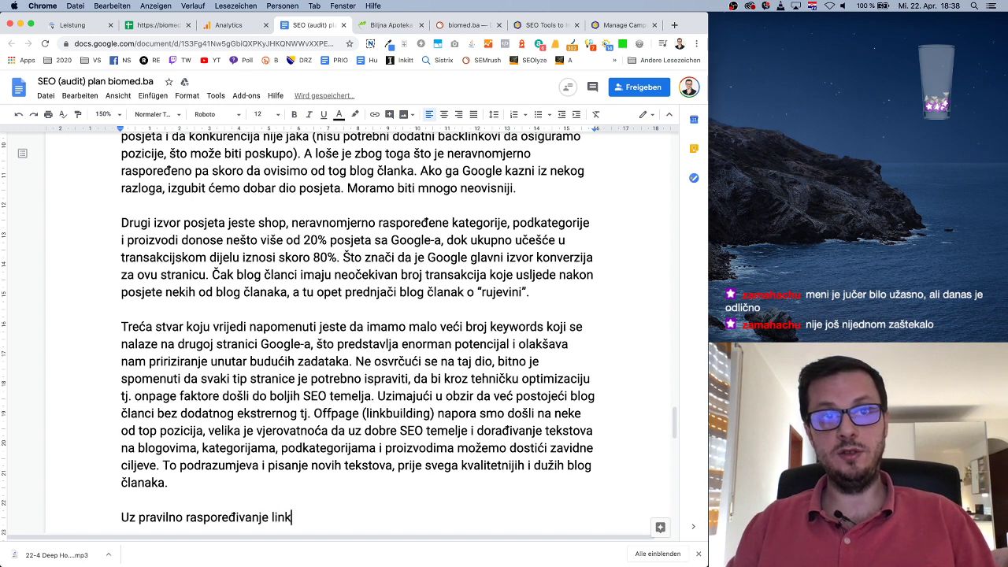
{"action": "type", "text": " juice-a "}
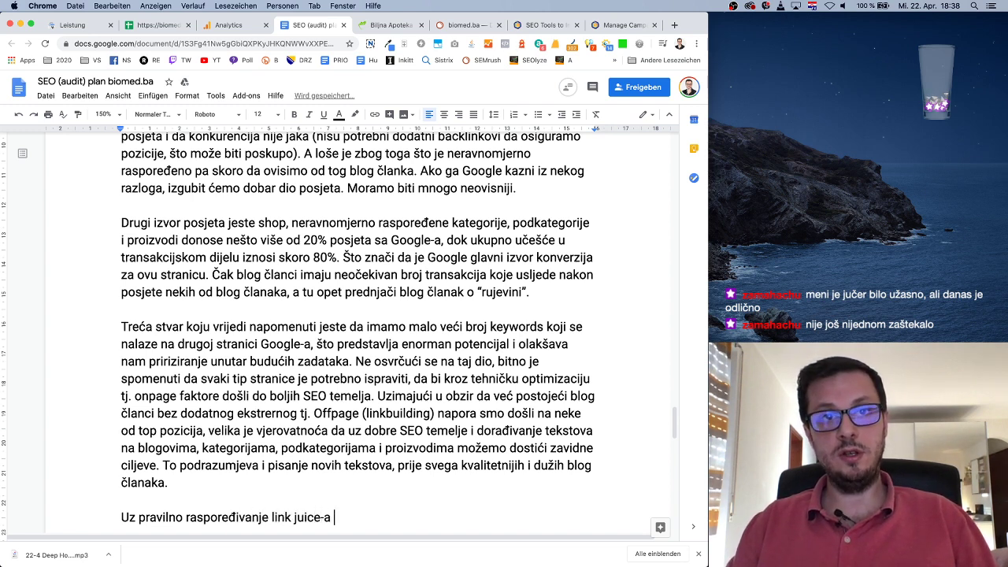
Step: Continue the link juice sentence with "kroz jednostovan"
{"action": "type", "text": "kroz doba"}
{"action": "key", "text": "BackSpace"}
{"action": "key", "text": "BackSpace"}
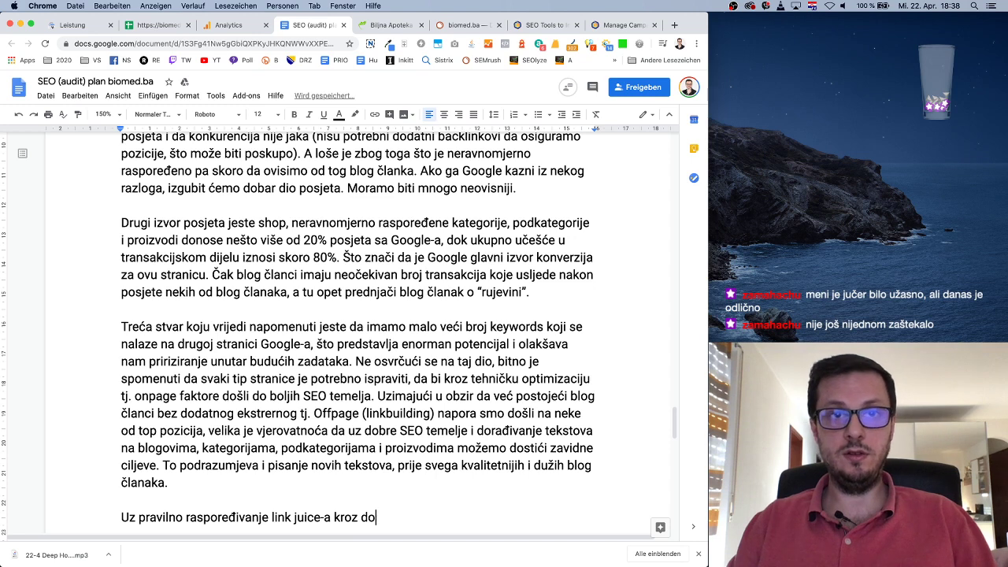
{"action": "key", "text": "BackSpace"}
{"action": "key", "text": "BackSpace"}
{"action": "type", "text": "jednosta"}
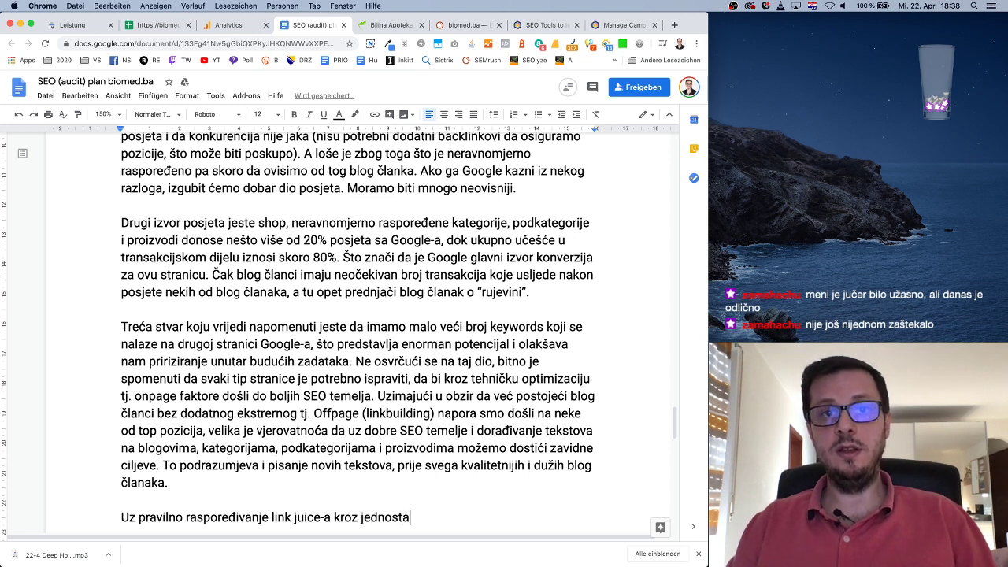
{"action": "key", "text": "BackSpace"}
{"action": "type", "text": "ovan"}
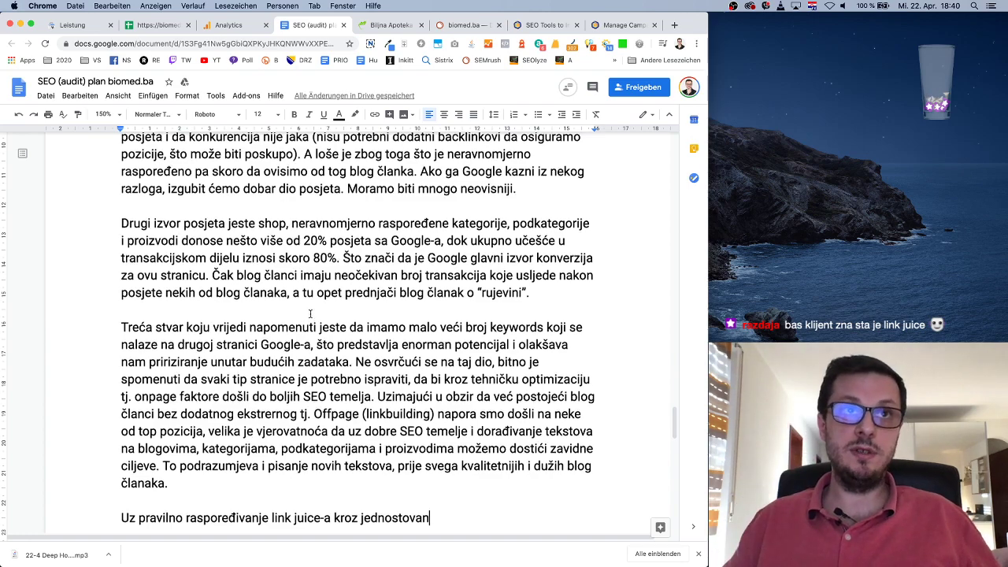
Step: Add an empty paragraph after "tematskog/kalsterskog/entitetskog okruženja.", just above the Potencijal (Quick Wins) heading
{"action": "scroll", "coordinate": [311, 313], "scroll_direction": "up", "scroll_amount": 15}
{"action": "scroll", "coordinate": [311, 312], "scroll_direction": "up", "scroll_amount": 3}
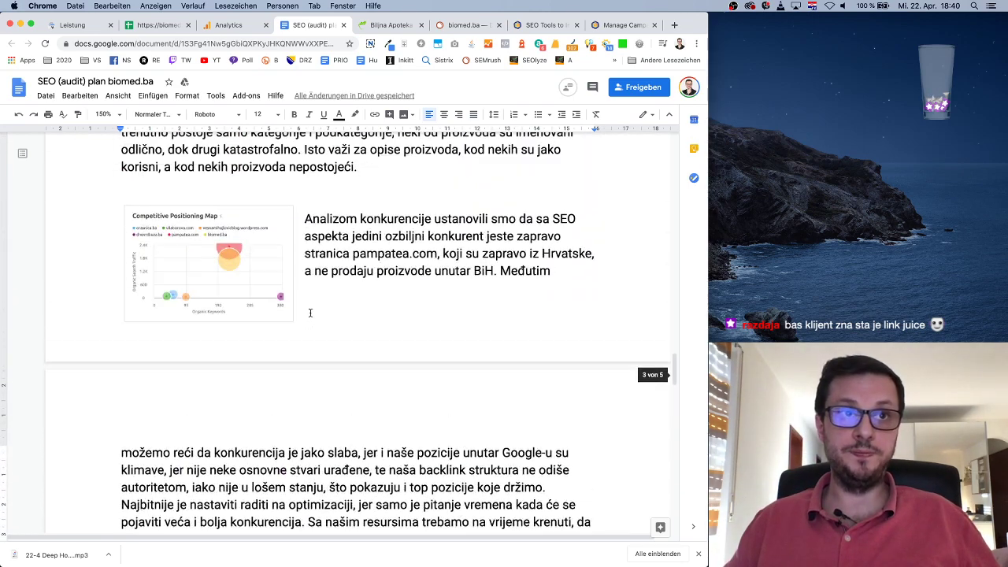
{"action": "scroll", "coordinate": [331, 300], "scroll_direction": "down", "scroll_amount": 7}
{"action": "scroll", "coordinate": [369, 268], "scroll_direction": "up", "scroll_amount": 5}
{"action": "scroll", "coordinate": [369, 268], "scroll_direction": "up", "scroll_amount": 1}
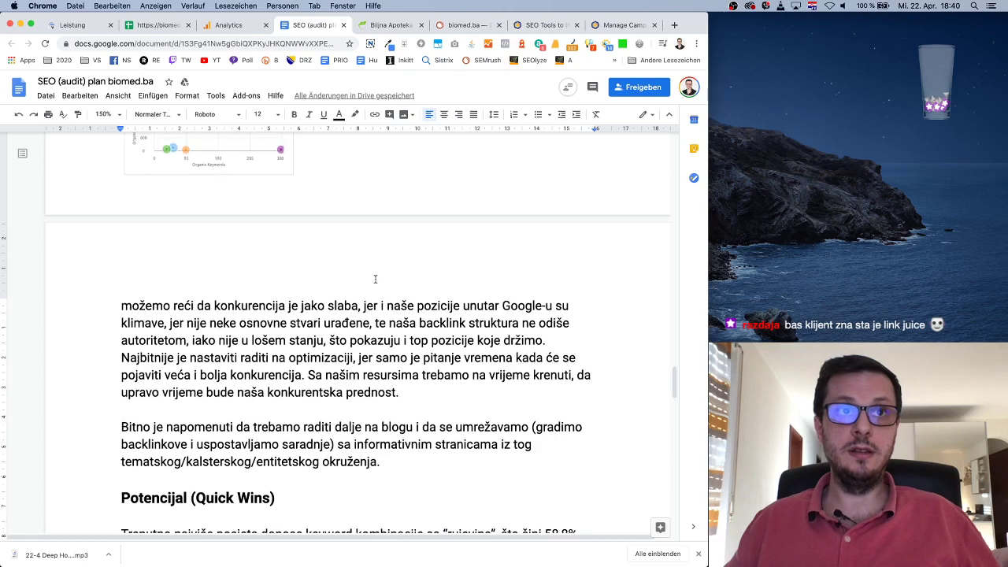
{"action": "scroll", "coordinate": [380, 280], "scroll_direction": "up", "scroll_amount": 20}
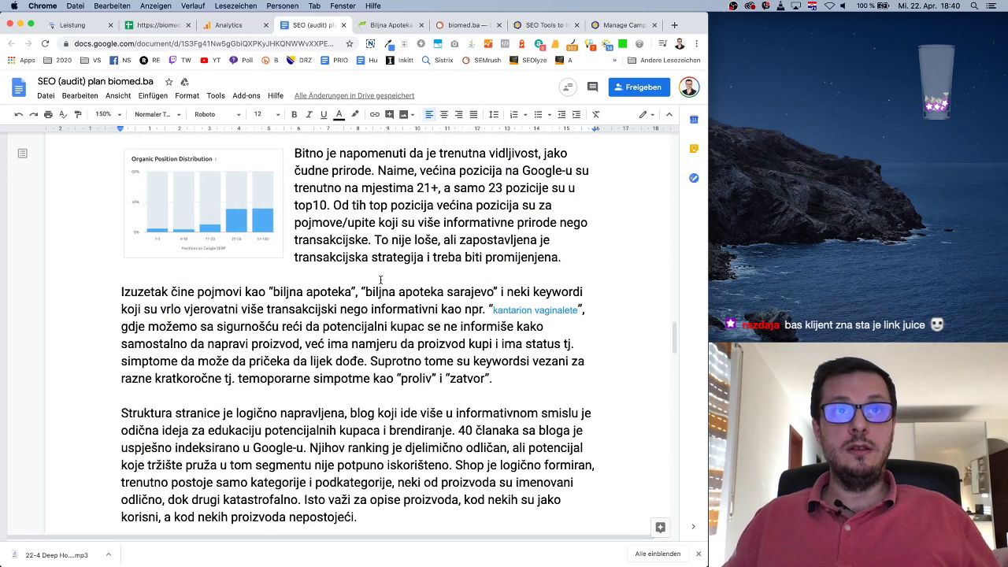
{"action": "scroll", "coordinate": [380, 280], "scroll_direction": "down", "scroll_amount": 20}
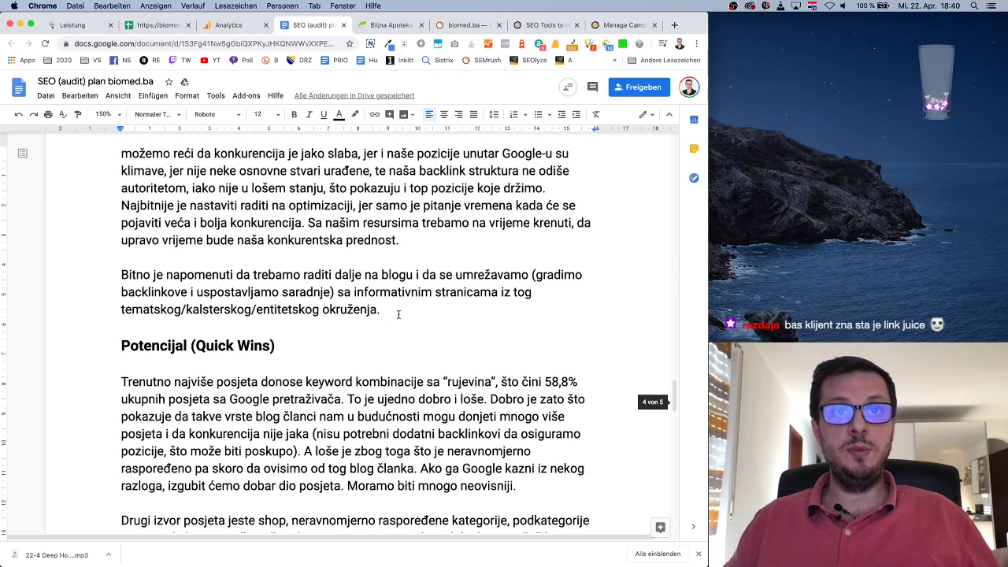
{"action": "left_click", "coordinate": [418, 316]}
{"action": "key", "text": "Return"}
{"action": "key", "text": "Return"}
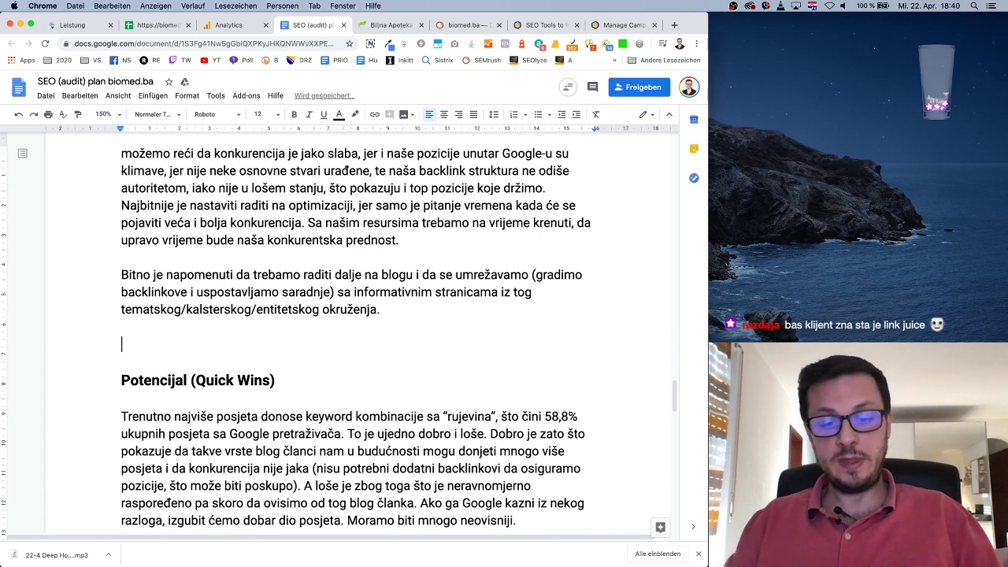
Step: Begin the new paragraph with "Analizom backlinkova ustanovili smo da nemamo zavidan broj backlinkova, ali"
{"action": "type", "text": "Analizom"}
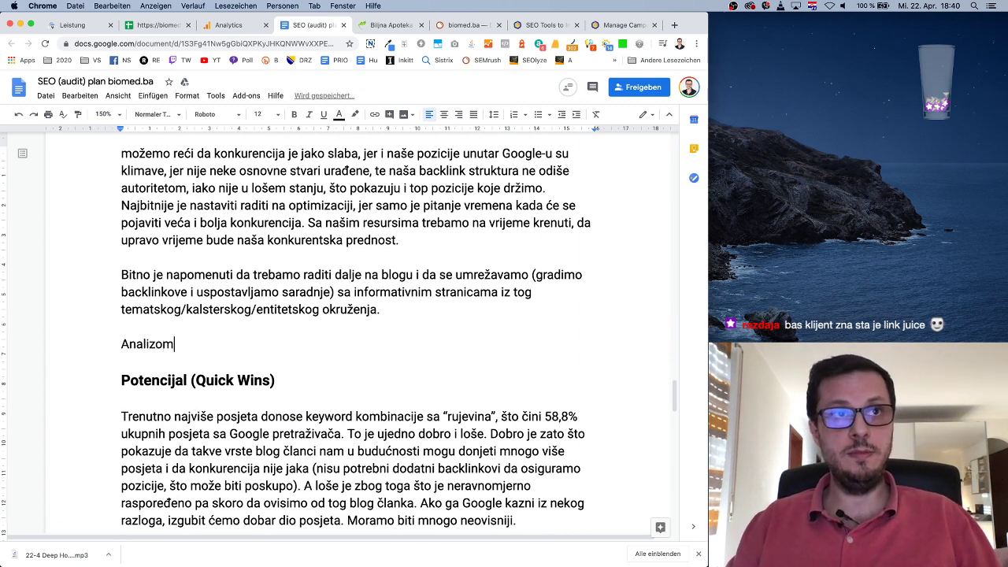
{"action": "type", "text": " back"}
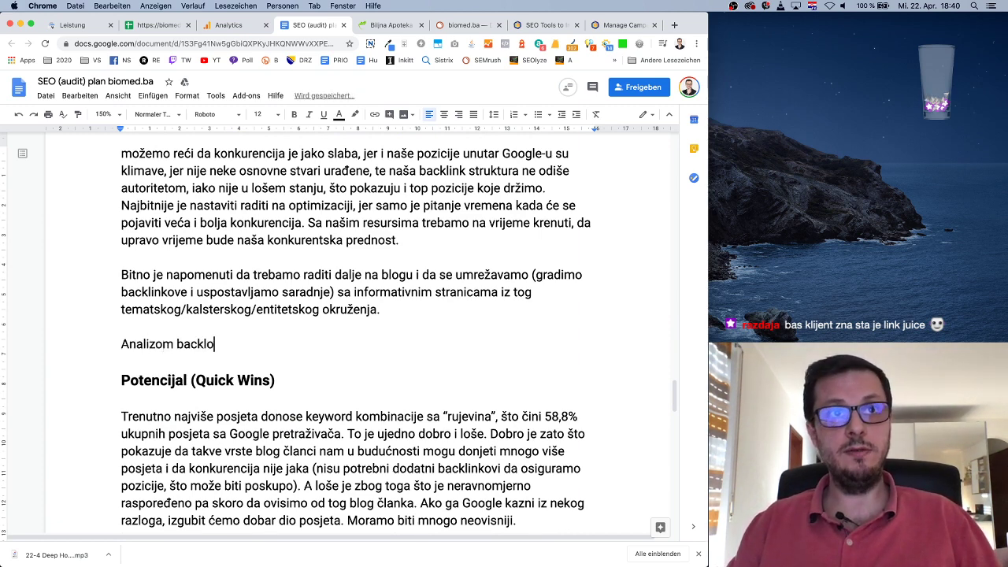
{"action": "type", "text": "linkova ust"}
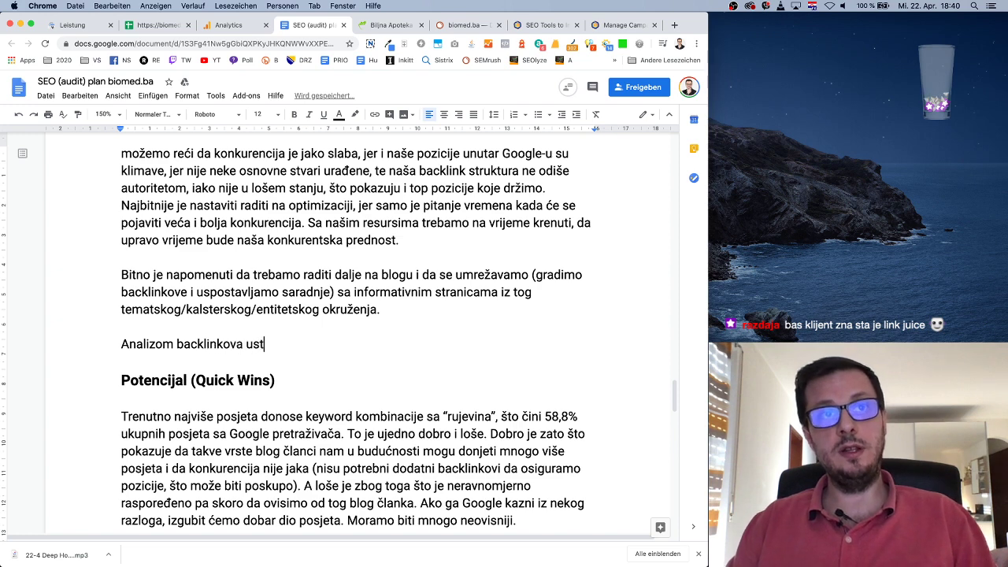
{"action": "type", "text": "anovili smo da nem"}
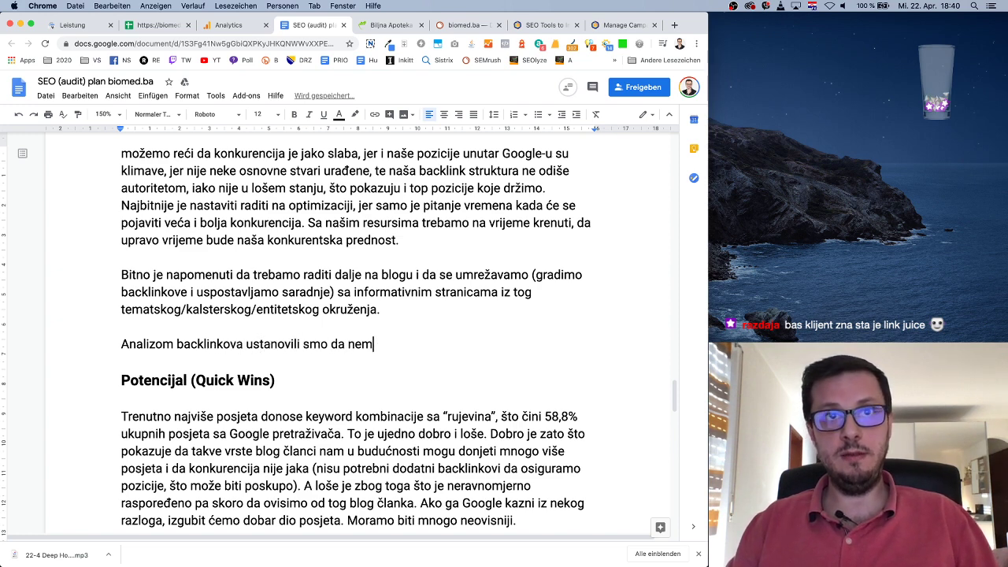
{"action": "type", "text": "amo zavidan broj"}
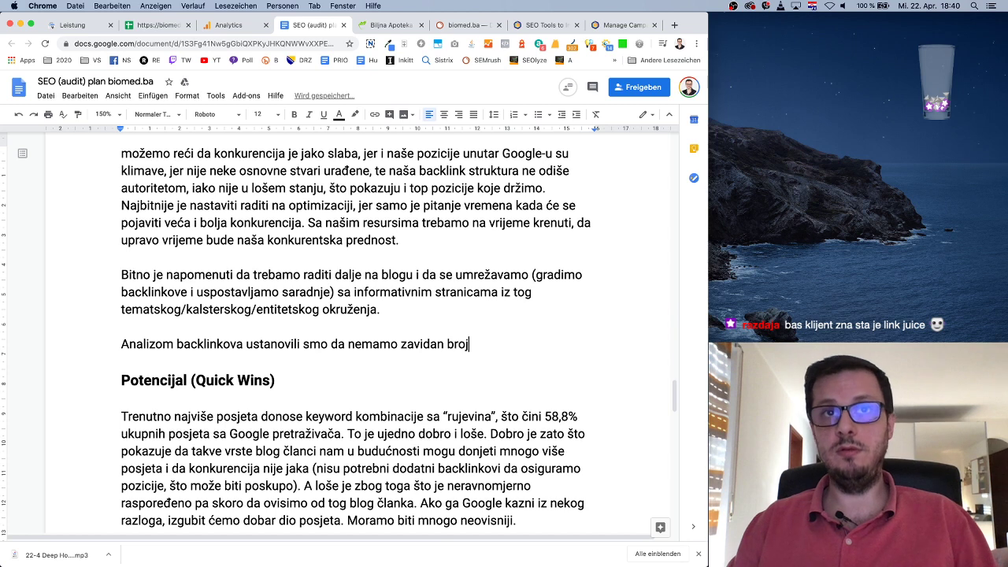
{"action": "type", "text": " back"}
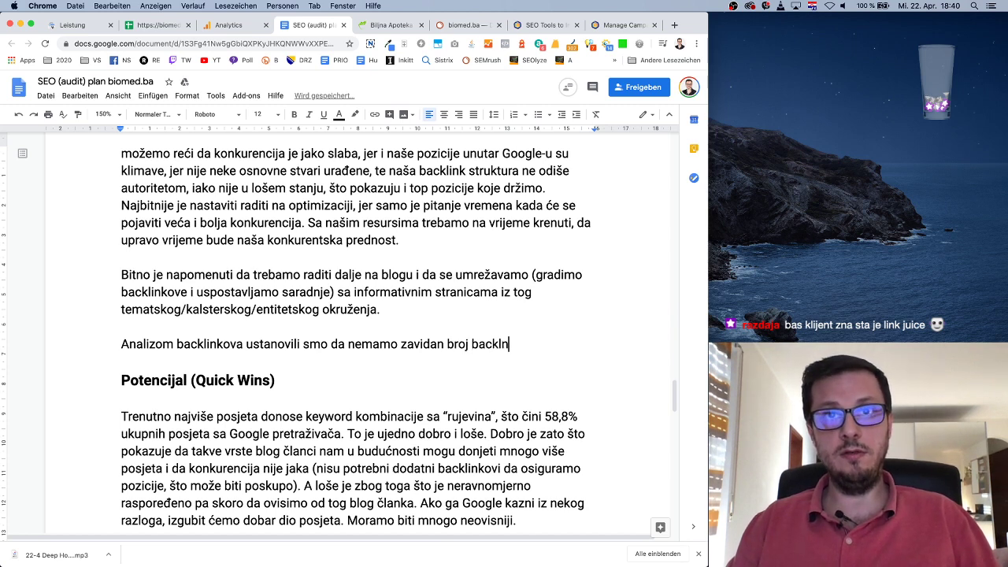
{"action": "type", "text": "linkova, ali"}
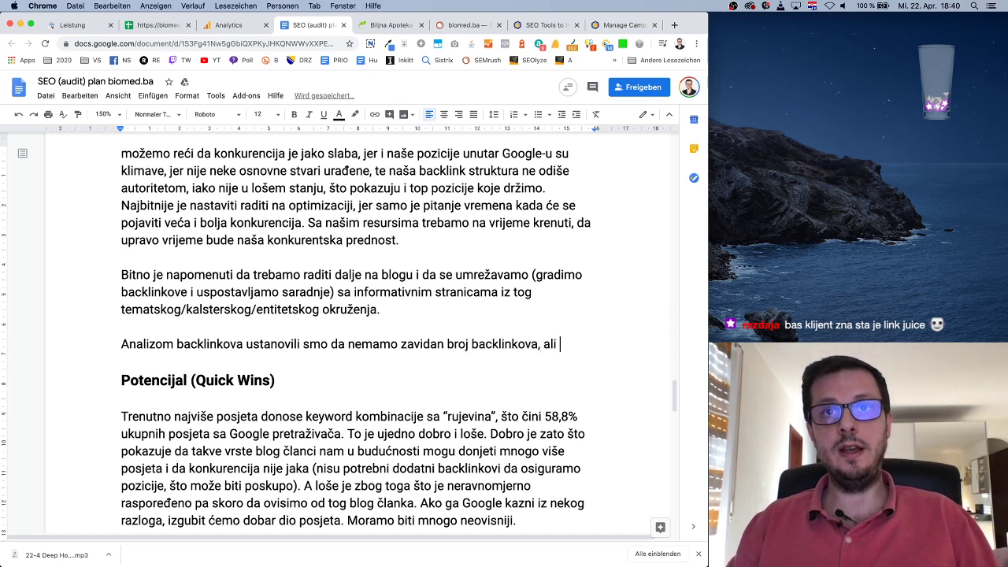
Step: Continue the backlink sentence with "da je za trenutno stanje sasvim ok, posebno"
{"action": "type", "text": " da je za tren"}
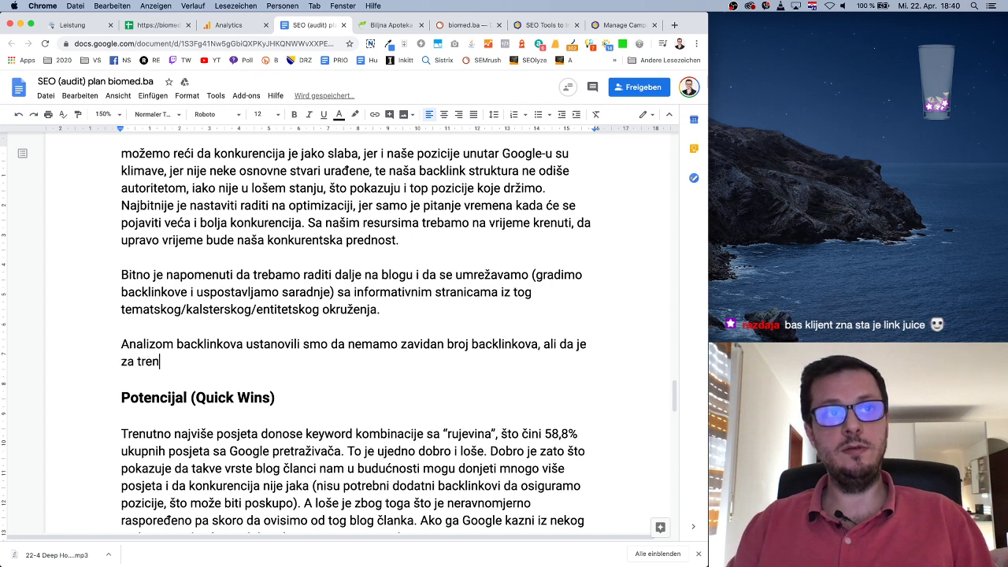
{"action": "type", "text": "utno stanje"}
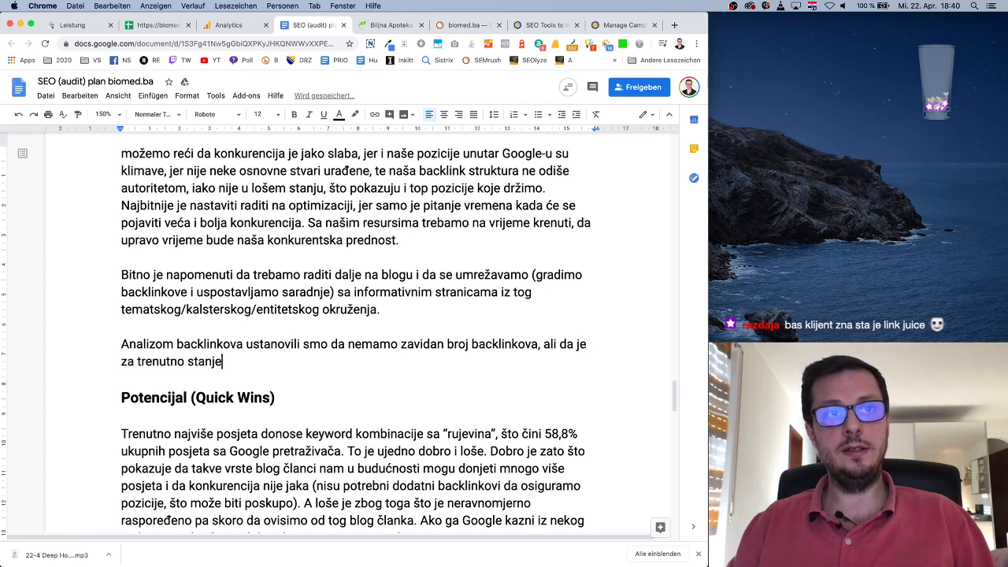
{"action": "type", "text": " sasvim ok, posebn"}
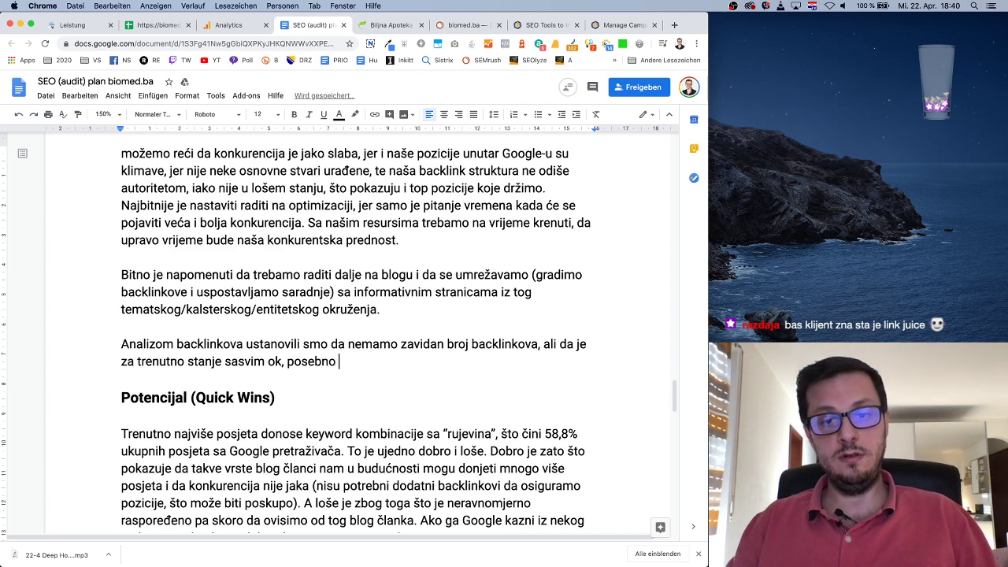
{"action": "type", "text": "o "}
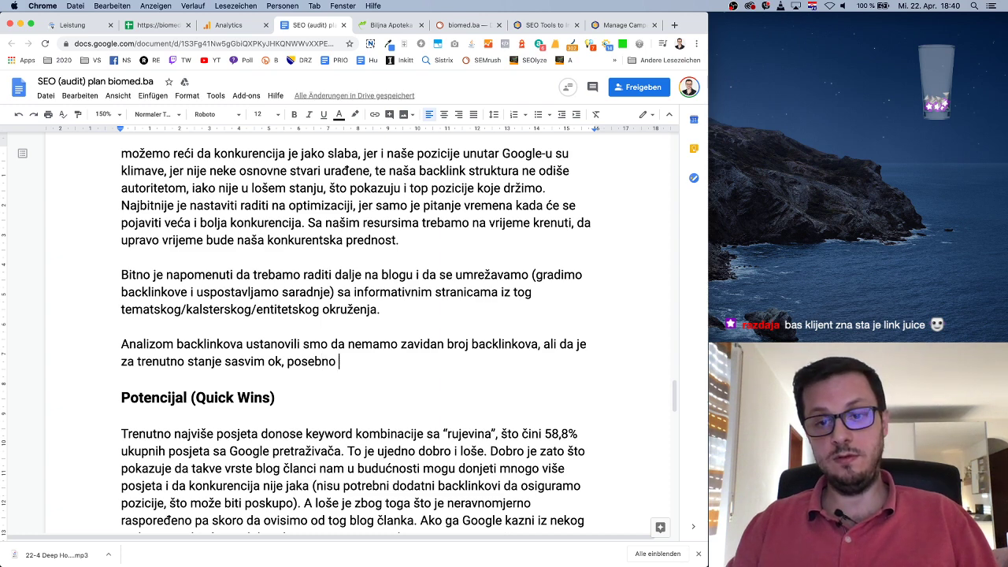
Step: Finish the backlink sentence with "uživajući u činjenici da nemamo negativnih tj. Toksičnih backlinkova."
{"action": "type", "text": "uživajući u činjenici da"}
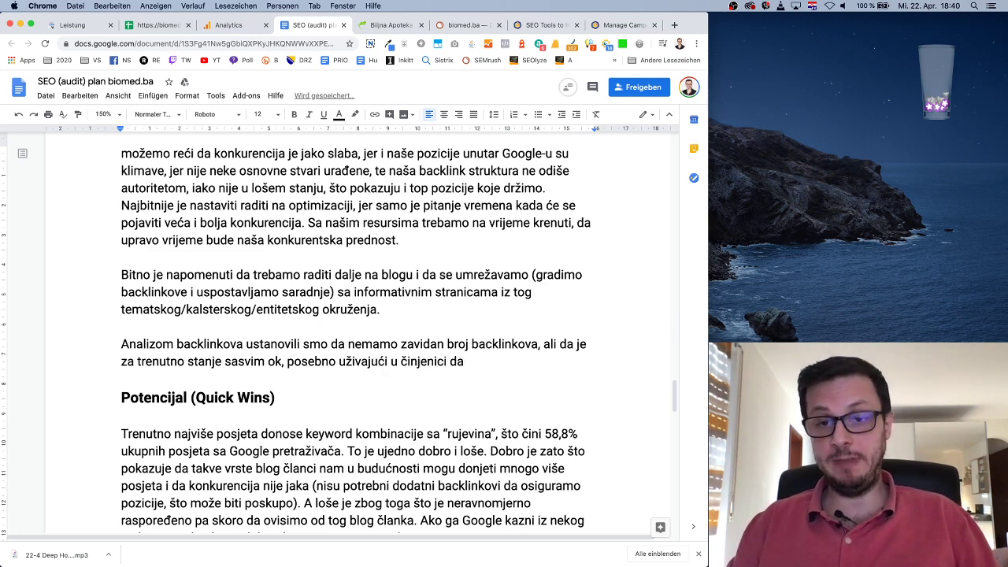
{"action": "type", "text": "nemamo negativni"}
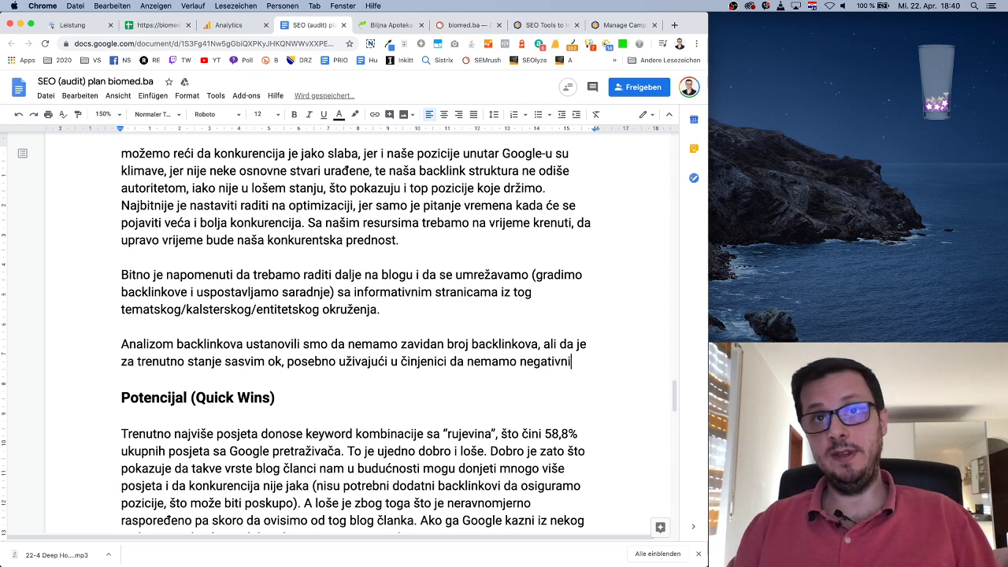
{"action": "type", "text": "h tj. toksič"}
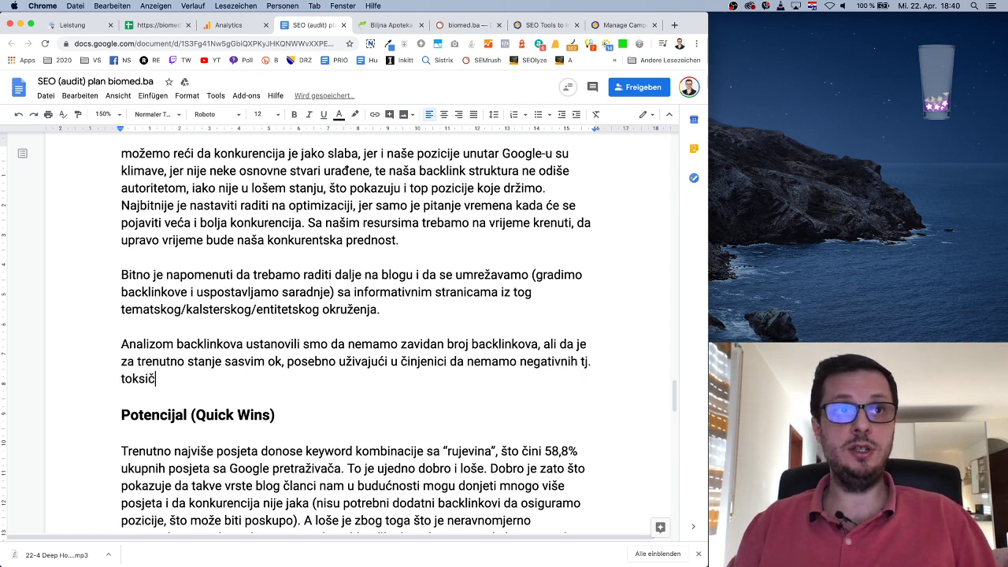
{"action": "type", "text": "nih back"}
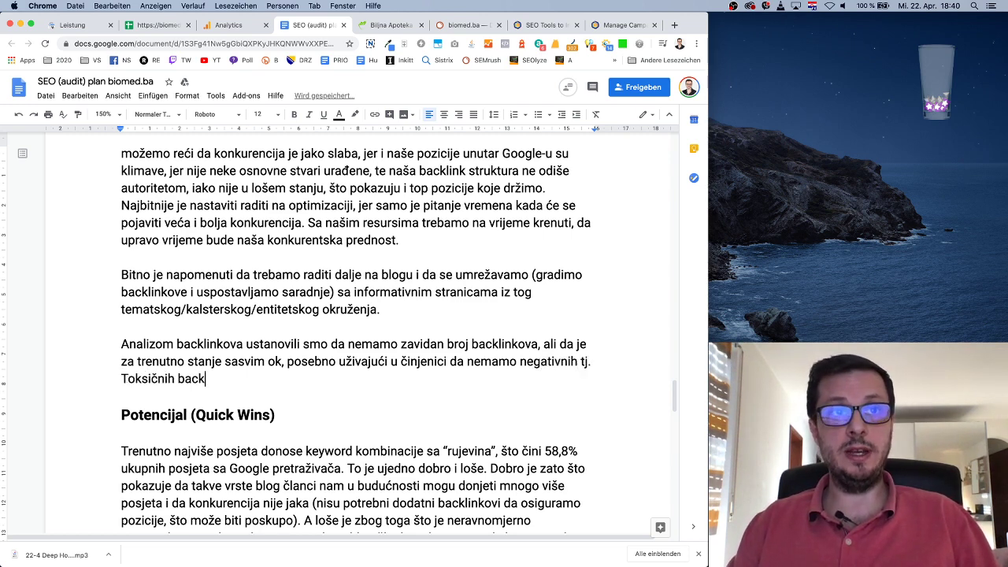
{"action": "type", "text": "linkova."}
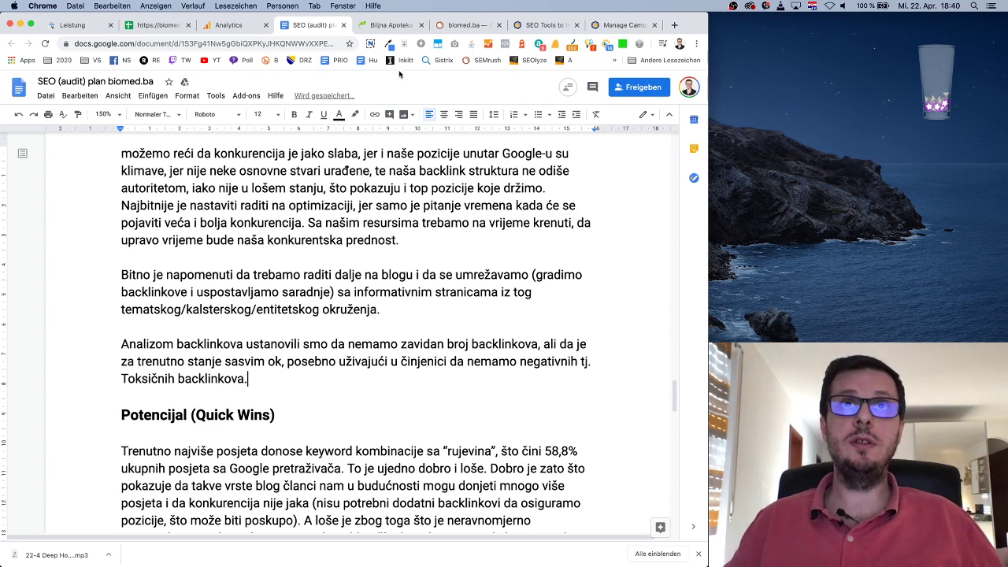
Step: Switch to SEMrush, open Backlink Analytics for biomed.ba and bring up its full referring domains report
{"action": "left_click", "coordinate": [463, 26]}
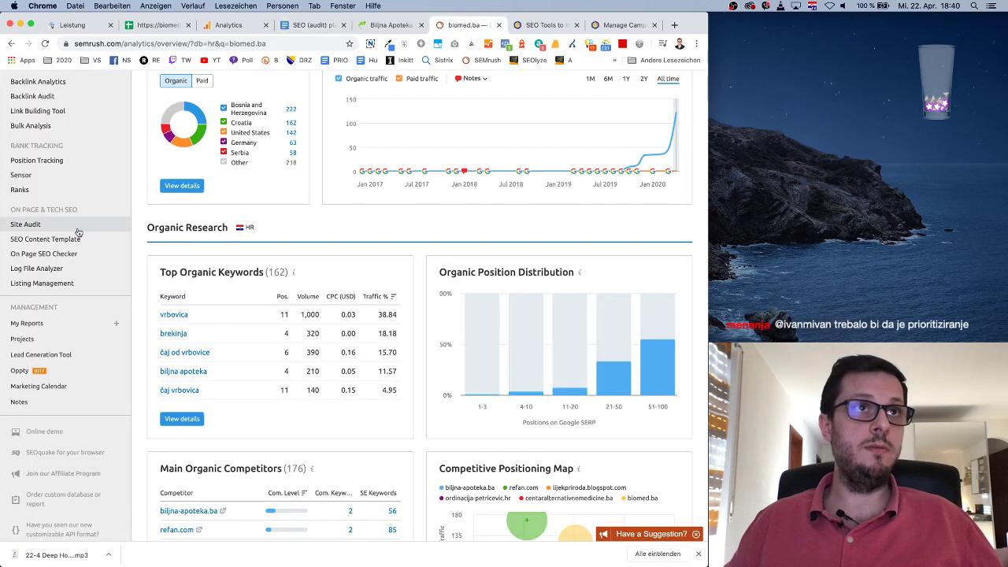
{"action": "scroll", "coordinate": [78, 231], "scroll_direction": "up", "scroll_amount": 4}
{"action": "scroll", "coordinate": [55, 252], "scroll_direction": "down", "scroll_amount": 1}
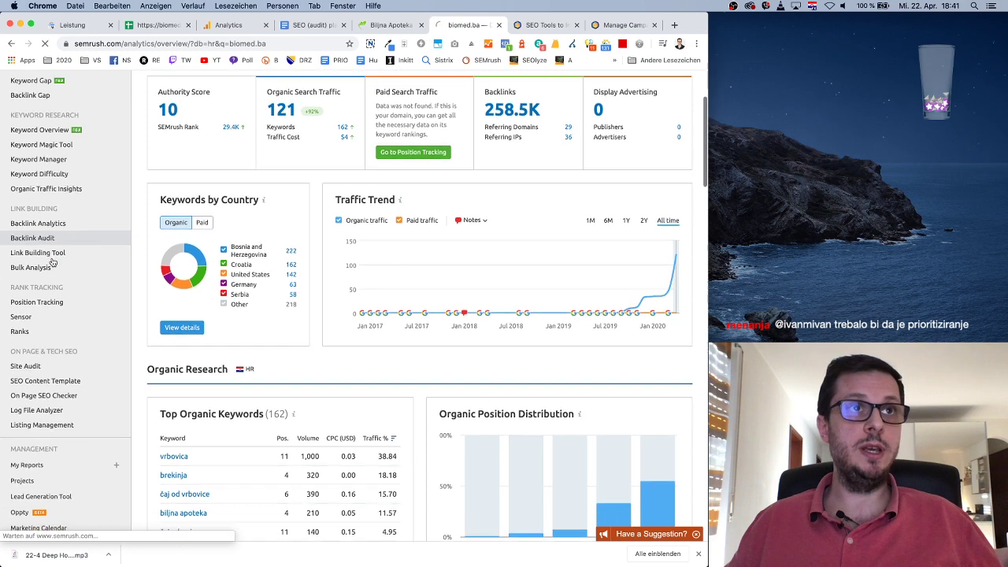
{"action": "left_click", "coordinate": [59, 224]}
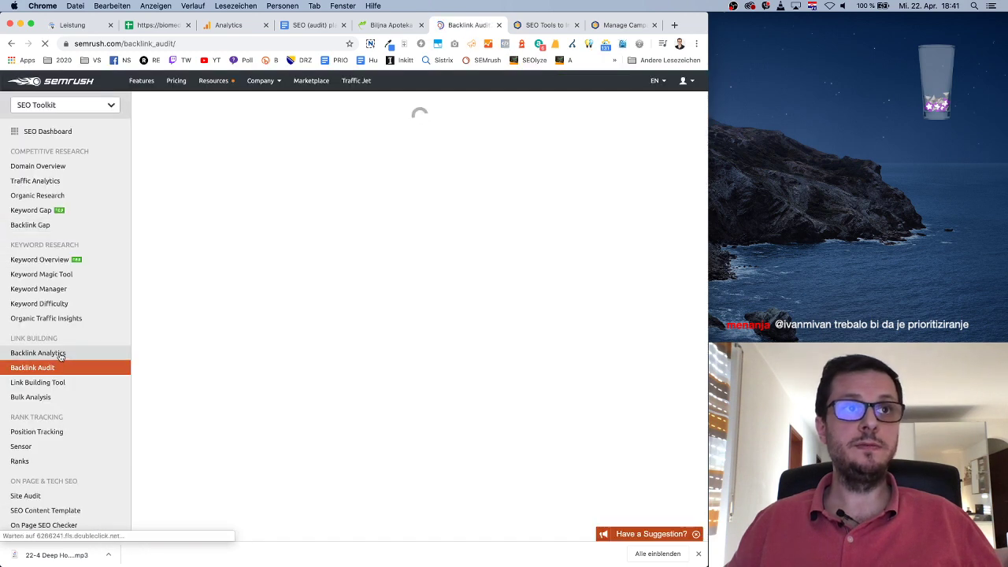
{"action": "left_click", "coordinate": [61, 354]}
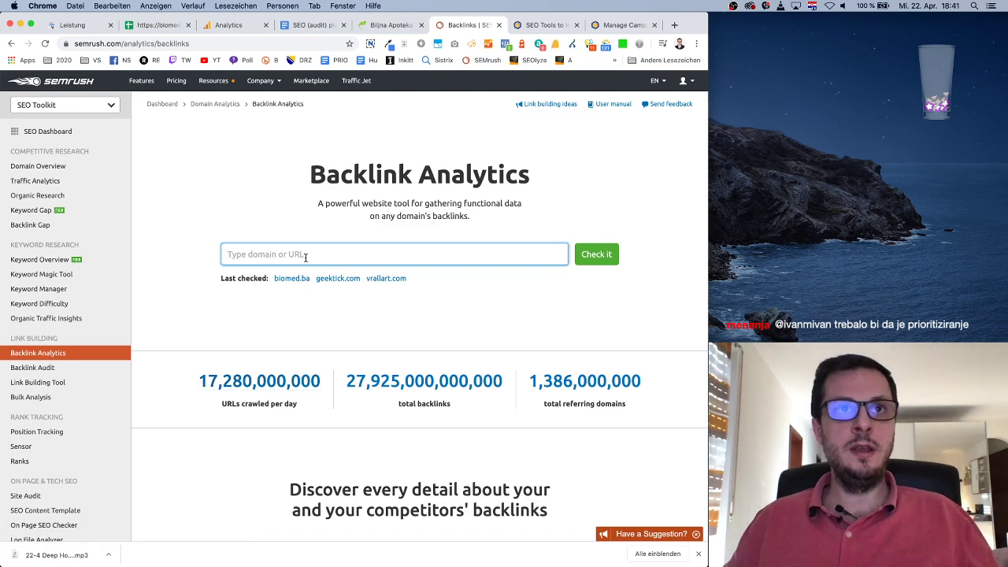
{"action": "left_click", "coordinate": [293, 278]}
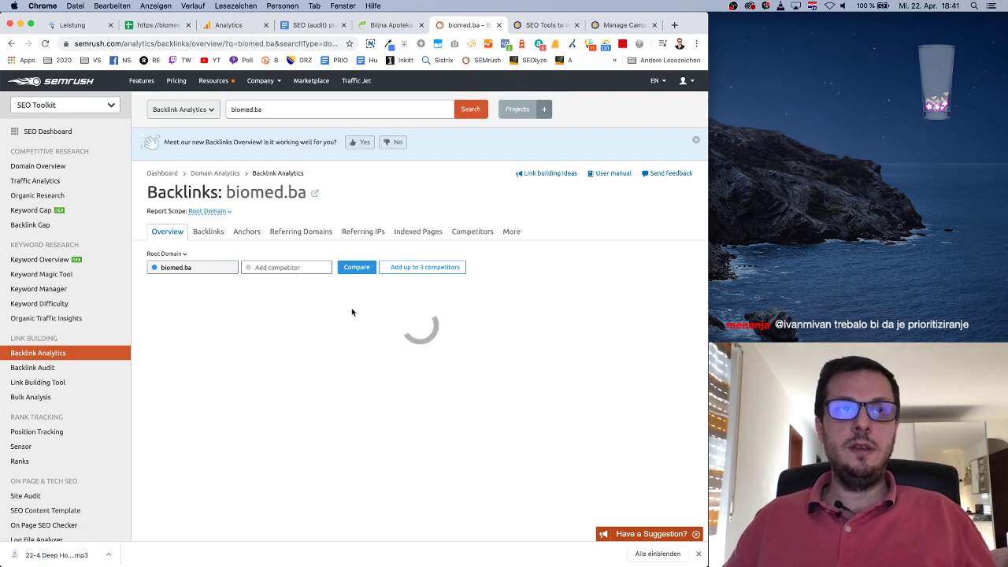
{"action": "scroll", "coordinate": [381, 313], "scroll_direction": "down", "scroll_amount": 15}
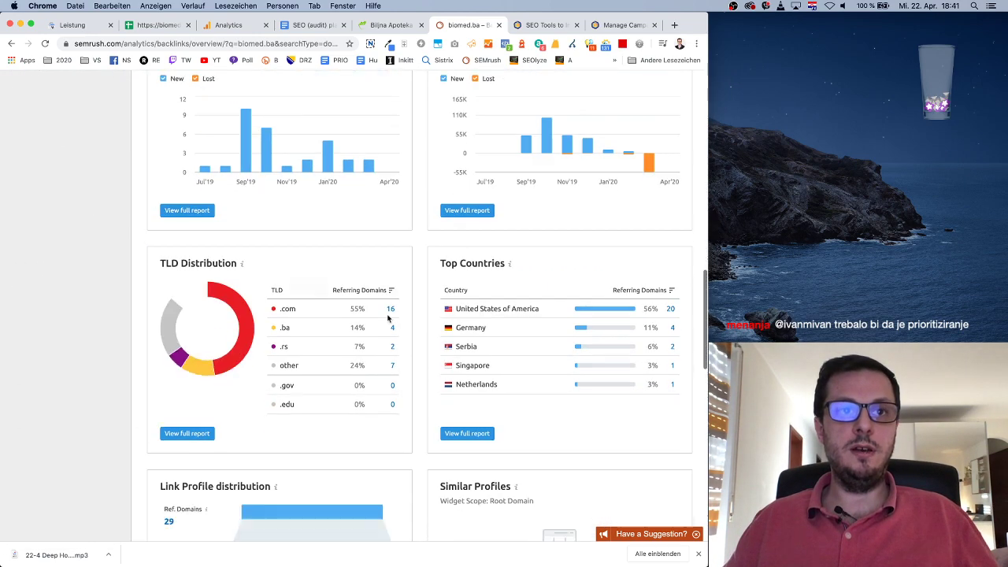
{"action": "left_click", "coordinate": [168, 250]}
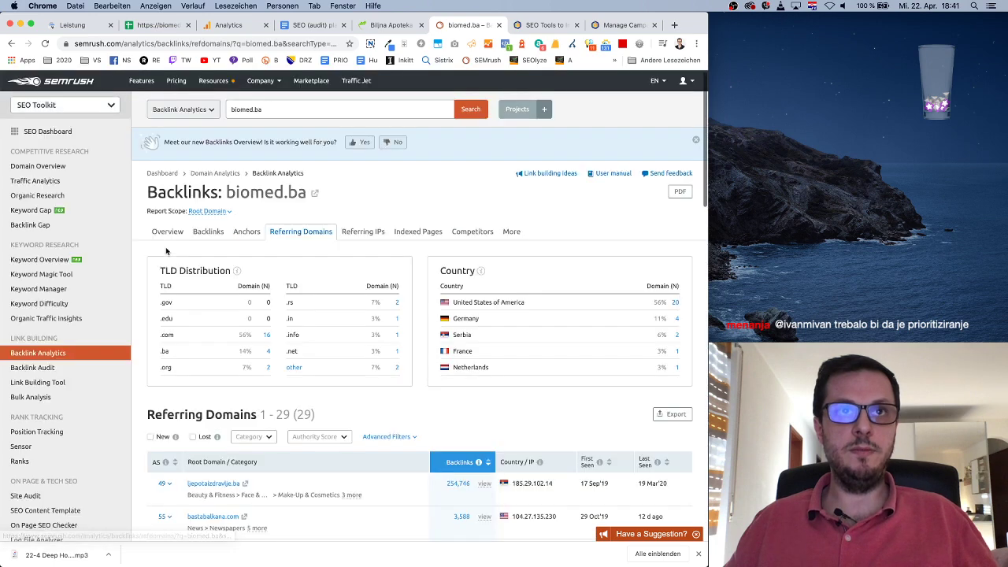
Step: Sort the biomed.ba referring domains by authority score and review the list from the strongest to the weakest domain
{"action": "scroll", "coordinate": [367, 347], "scroll_direction": "down", "scroll_amount": 5}
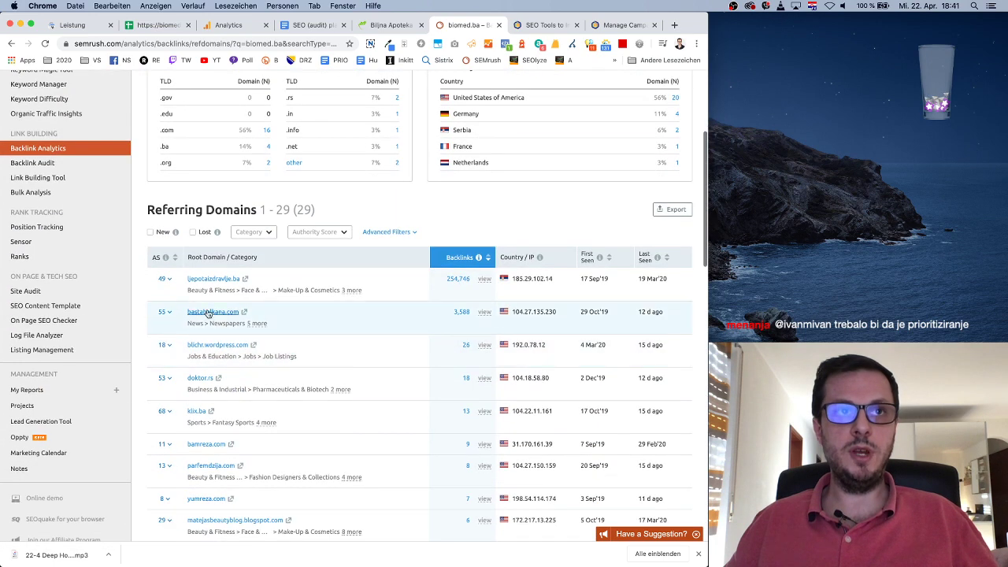
{"action": "left_click", "coordinate": [175, 260]}
{"action": "scroll", "coordinate": [322, 326], "scroll_direction": "down", "scroll_amount": 10}
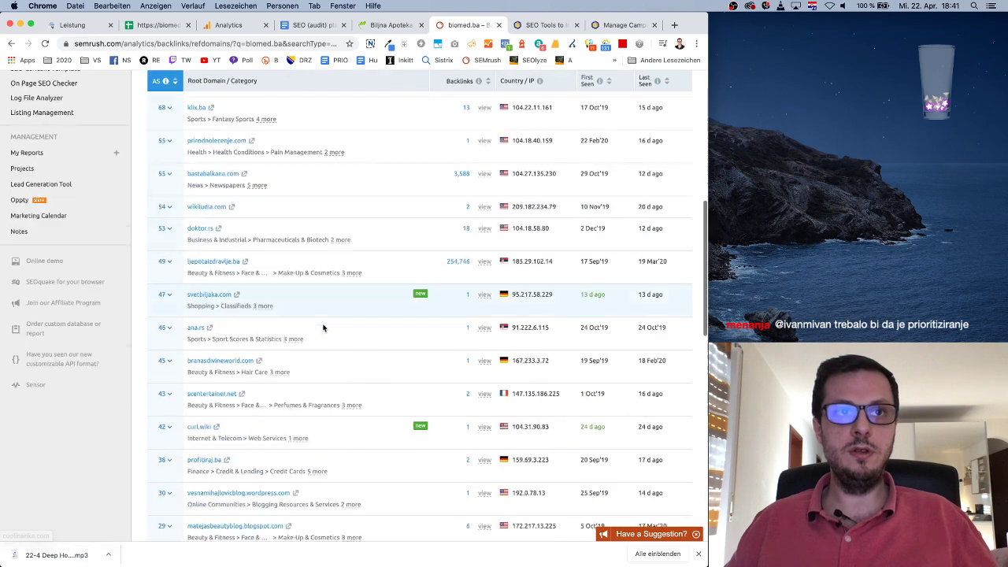
{"action": "scroll", "coordinate": [323, 327], "scroll_direction": "down", "scroll_amount": 5}
{"action": "scroll", "coordinate": [323, 328], "scroll_direction": "up", "scroll_amount": 4}
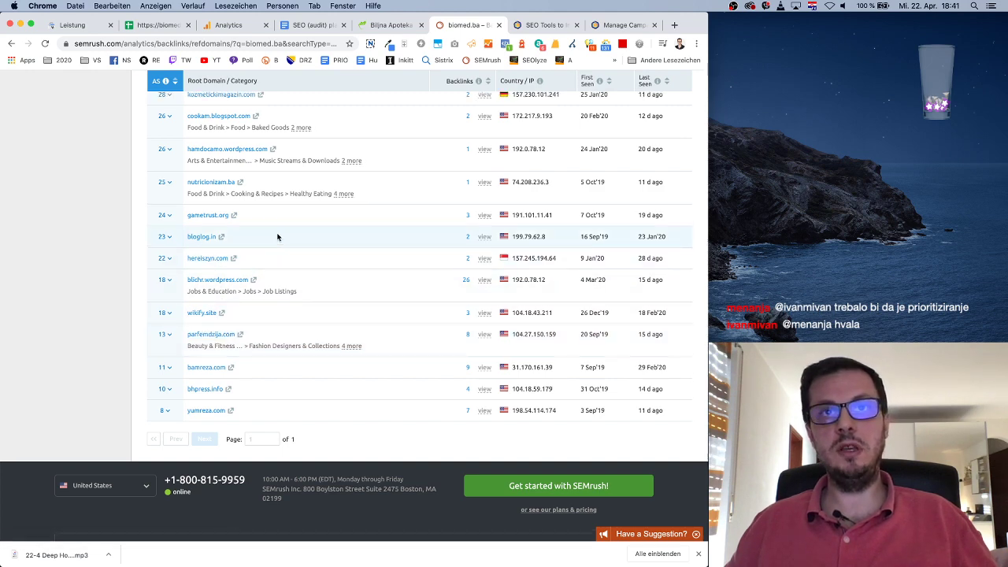
{"action": "scroll", "coordinate": [315, 260], "scroll_direction": "up", "scroll_amount": 1}
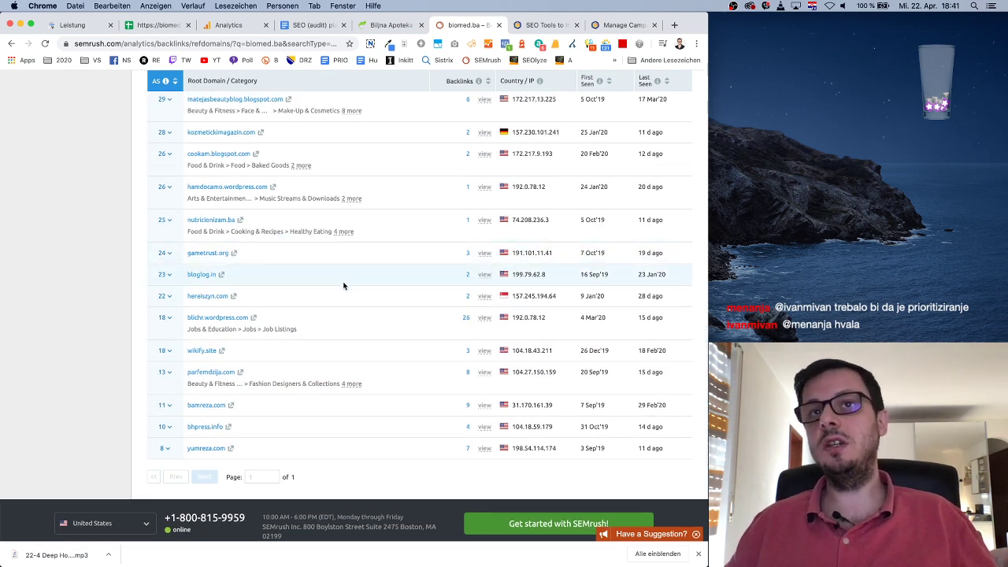
{"action": "scroll", "coordinate": [343, 281], "scroll_direction": "up", "scroll_amount": 1}
{"action": "scroll", "coordinate": [344, 286], "scroll_direction": "up", "scroll_amount": 3}
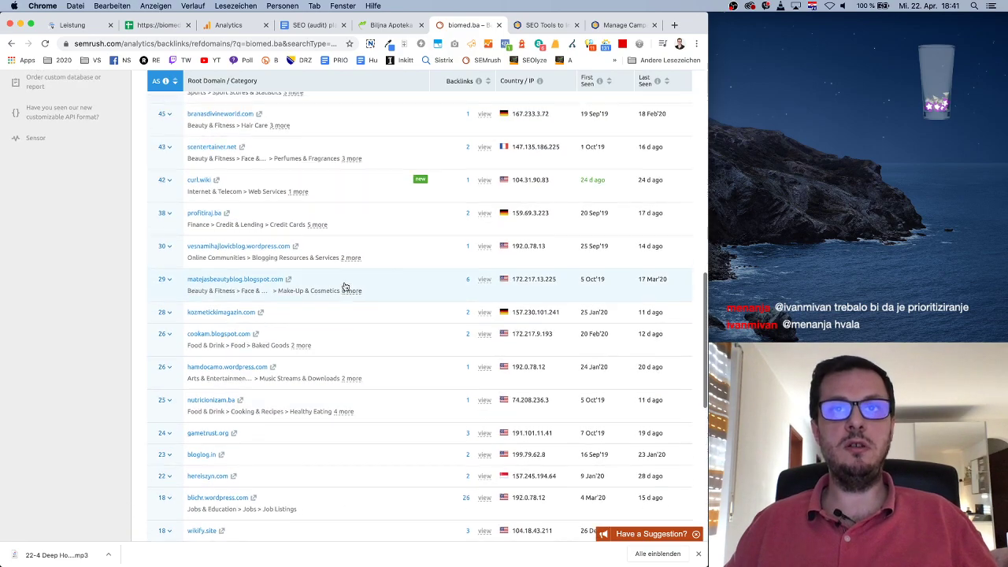
{"action": "scroll", "coordinate": [344, 286], "scroll_direction": "down", "scroll_amount": 3}
{"action": "scroll", "coordinate": [344, 286], "scroll_direction": "up", "scroll_amount": 5}
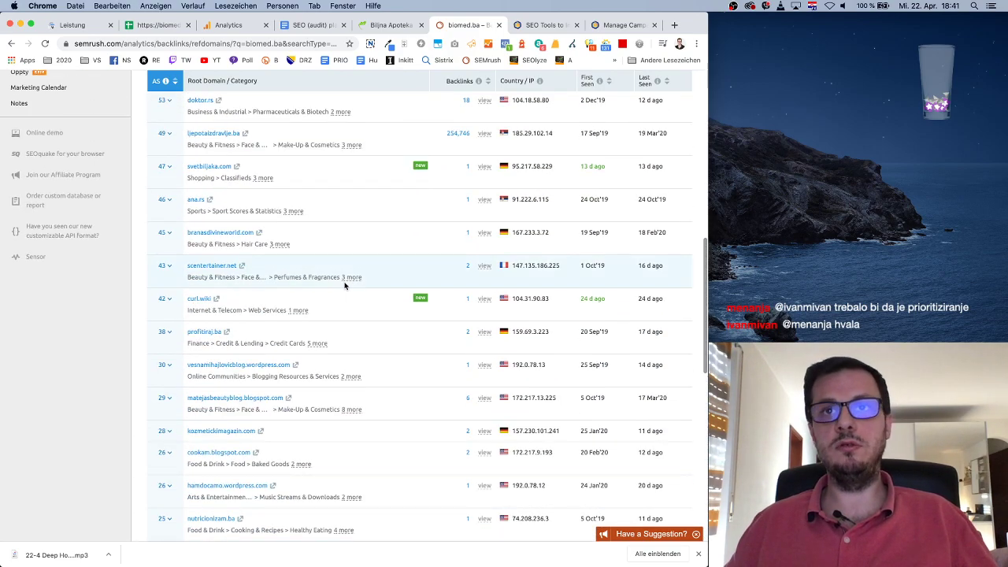
{"action": "scroll", "coordinate": [344, 285], "scroll_direction": "up", "scroll_amount": 5}
{"action": "scroll", "coordinate": [344, 286], "scroll_direction": "up", "scroll_amount": 5}
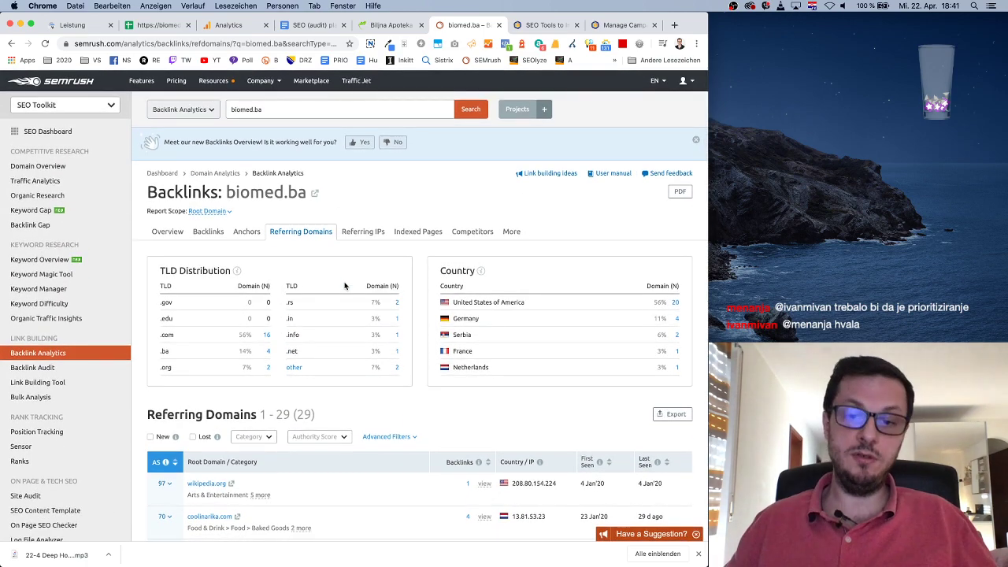
Step: Return to the SEO audit plan document and place the cursor at the end of the backlink analysis paragraph
{"action": "left_click", "coordinate": [307, 29]}
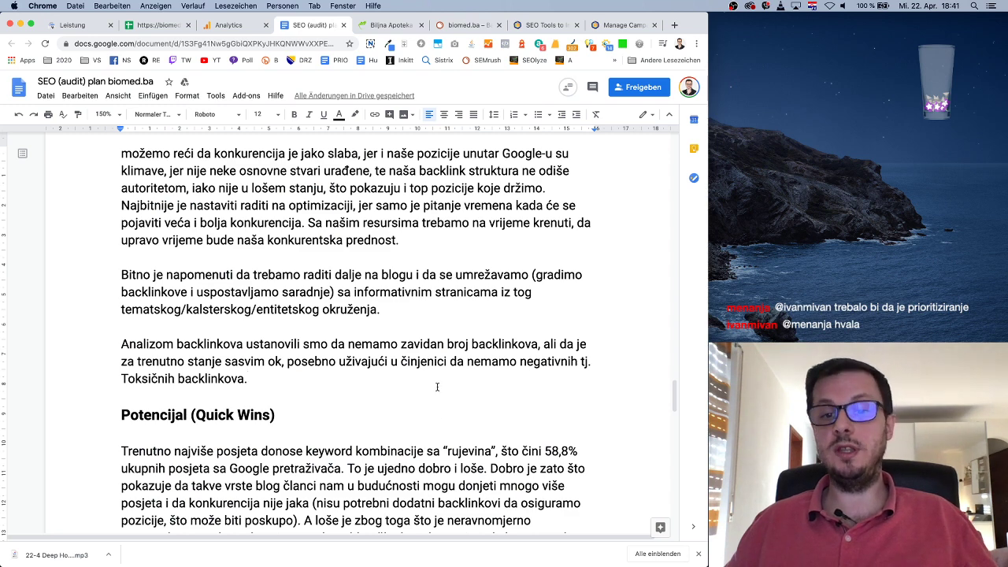
{"action": "triple_click", "coordinate": [254, 380]}
{"action": "left_click", "coordinate": [255, 380]}
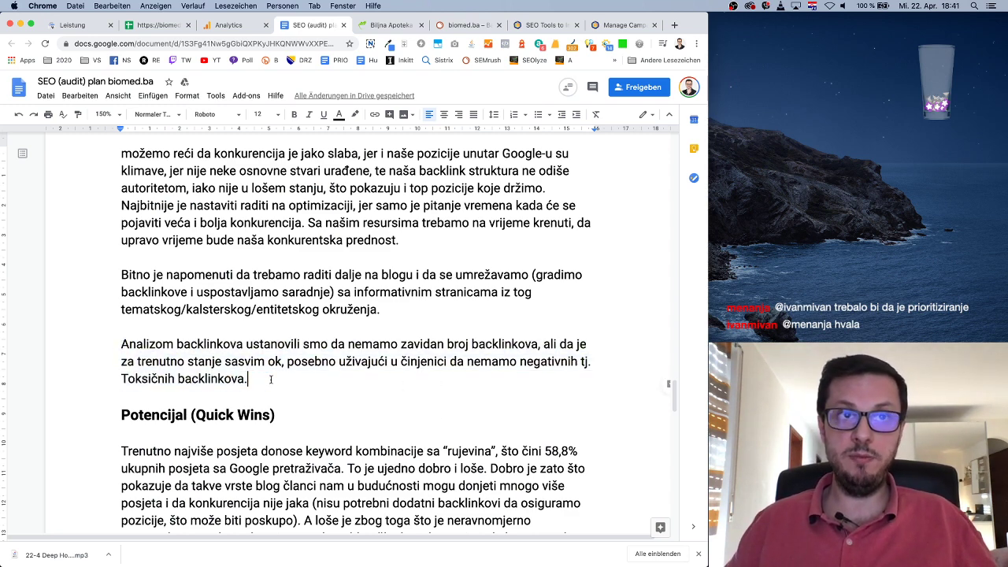
{"action": "scroll", "coordinate": [270, 379], "scroll_direction": "right", "scroll_amount": 1}
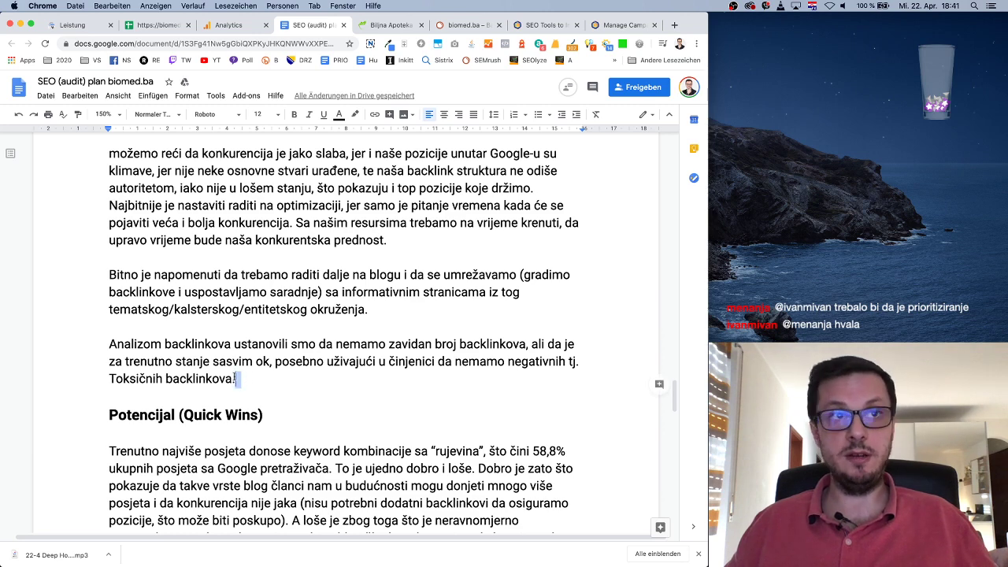
{"action": "key", "text": "Return"}
{"action": "key", "text": "BackSpace"}
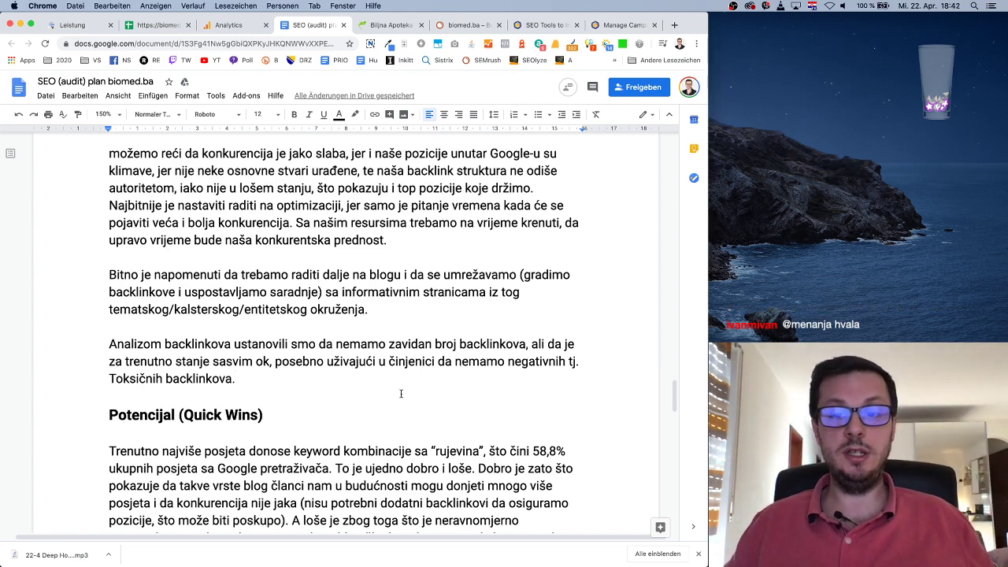
Step: Continue the unfinished link juice sentence under Quick Wins with "element kao prefooter (footer prije footera)"
{"action": "scroll", "coordinate": [401, 394], "scroll_direction": "down", "scroll_amount": 10}
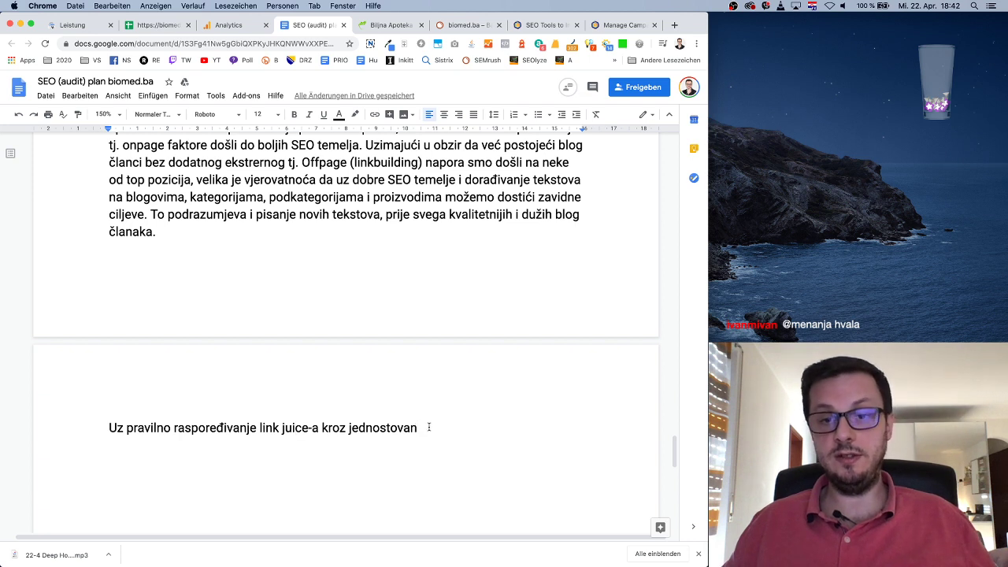
{"action": "type", "text": "element kao p"}
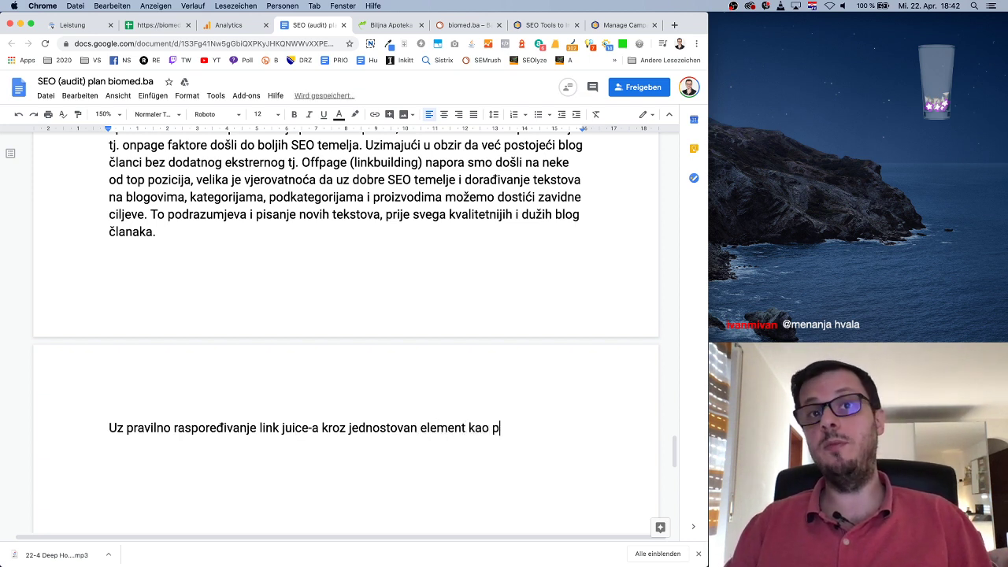
{"action": "type", "text": "refooter ("}
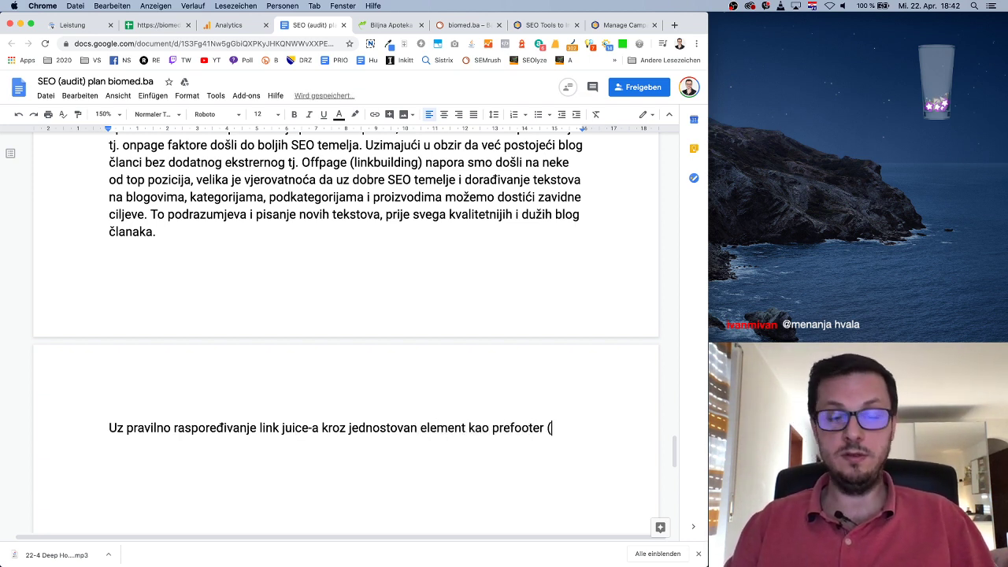
{"action": "type", "text": "footer pri"}
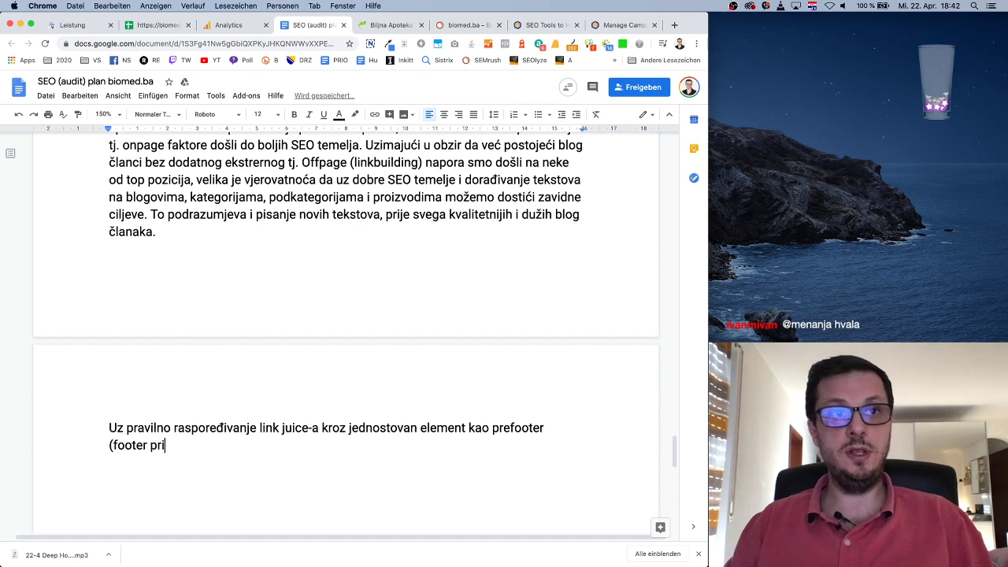
{"action": "type", "text": "je footera) o"}
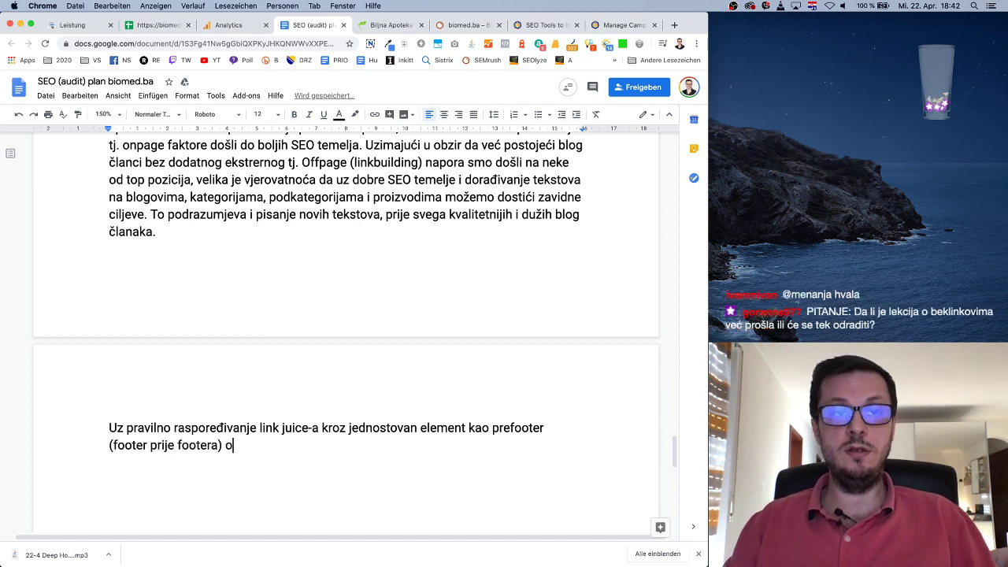
Step: Complete the link juice sentence with "možemo osnažiti landing page-eve koji su knap prije ulaska u top 10"
{"action": "key", "text": "BackSpace"}
{"action": "type", "text": "može s"}
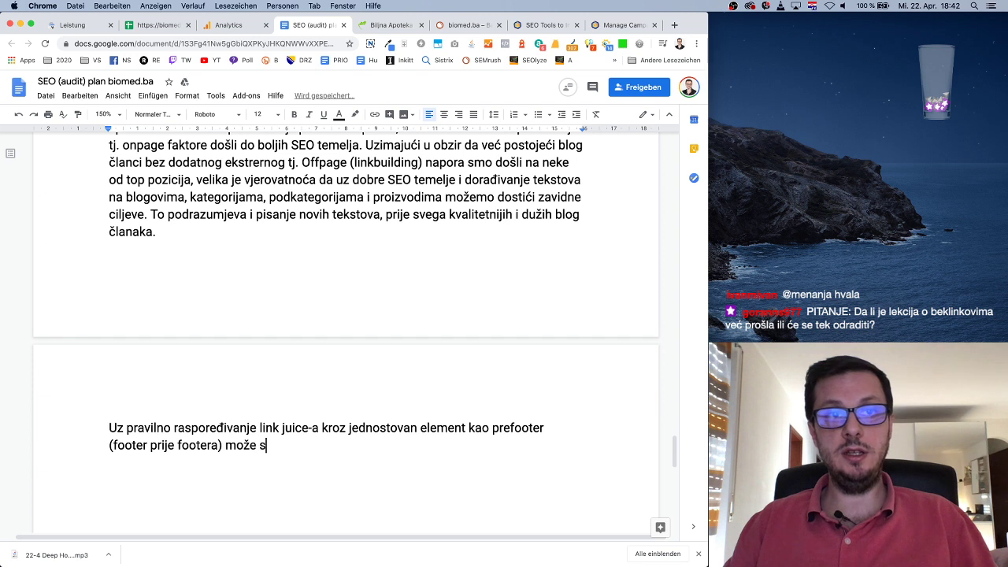
{"action": "key", "text": "BackSpace"}
{"action": "type", "text": "osnažiti"}
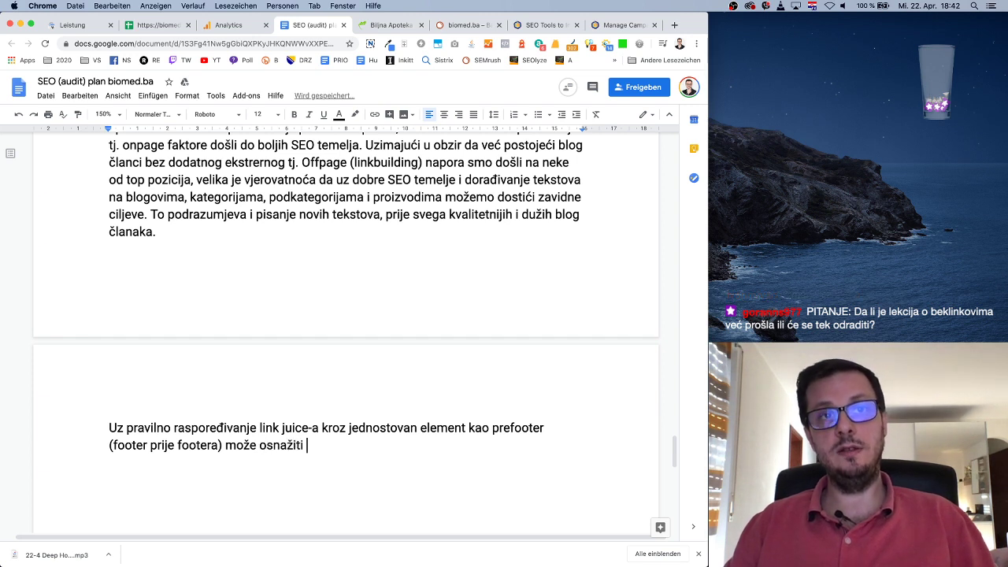
{"action": "key", "text": "BackSpace"}
{"action": "key", "text": "BackSpace"}
{"action": "key", "text": "BackSpace"}
{"action": "key", "text": "BackSpace"}
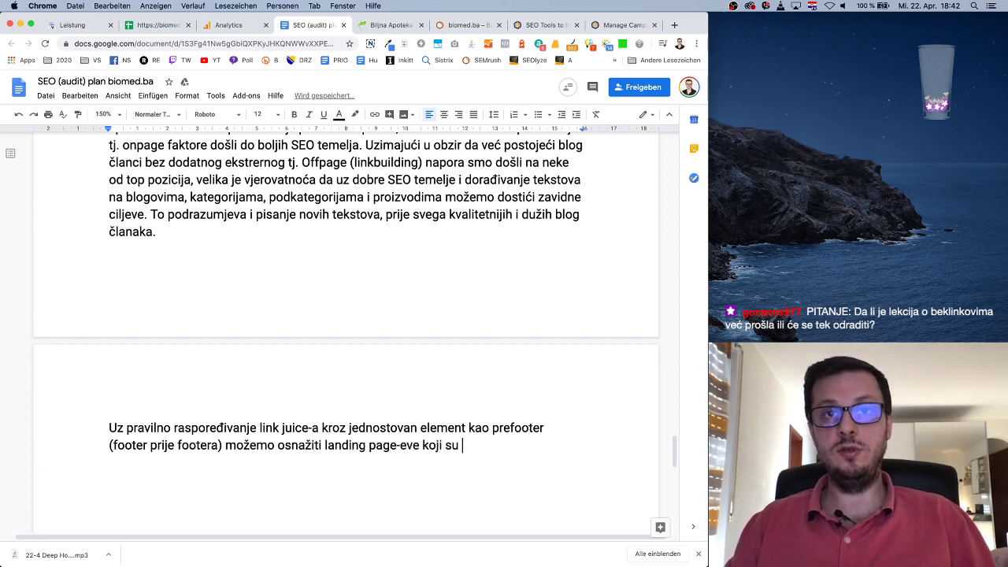
{"action": "type", "text": "ap prije ulaska u"}
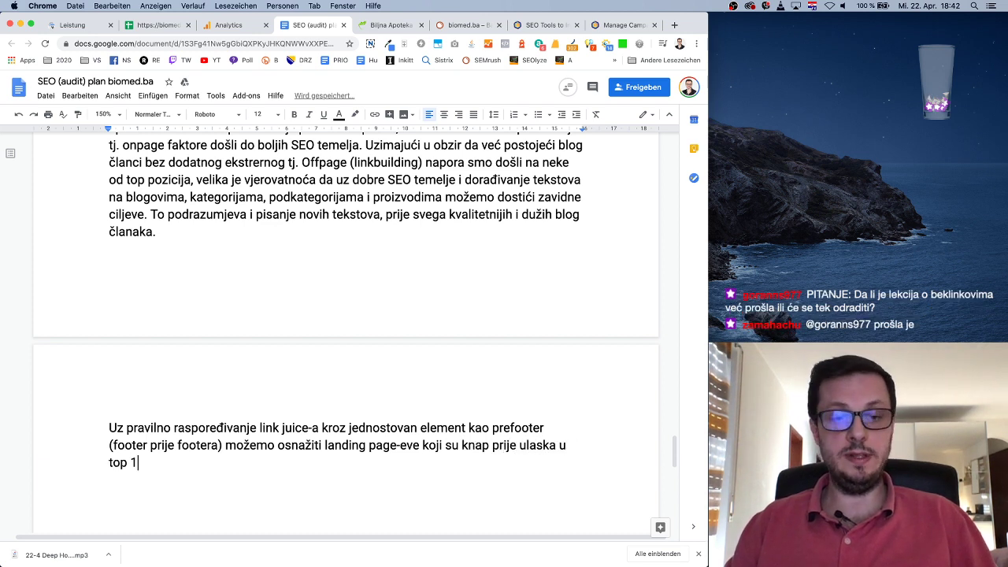
Step: Add the list introduction "To su slijedeći keywordovi:" and start a new paragraph after a blank line
{"action": "type", "text": ". To su"}
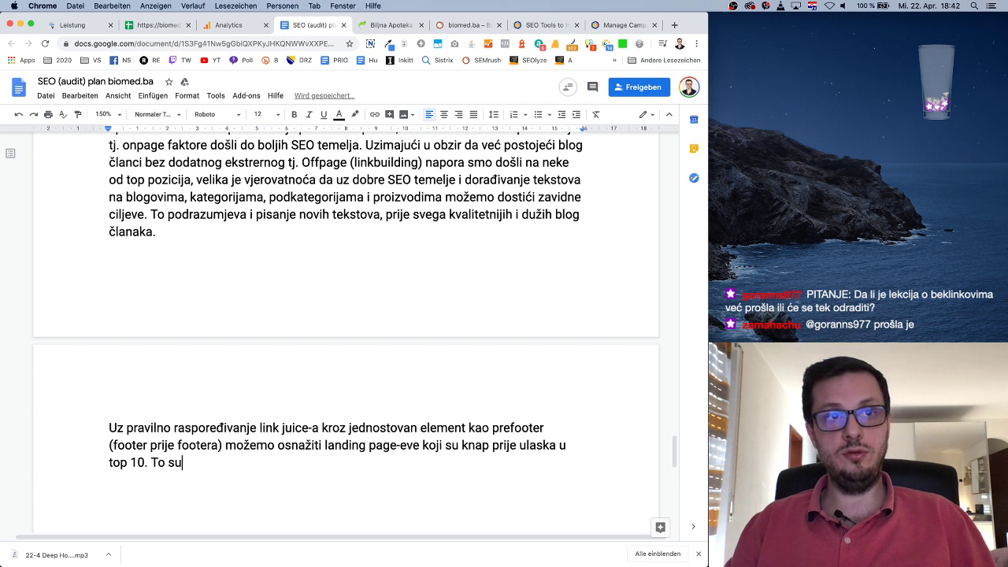
{"action": "type", "text": " sli"}
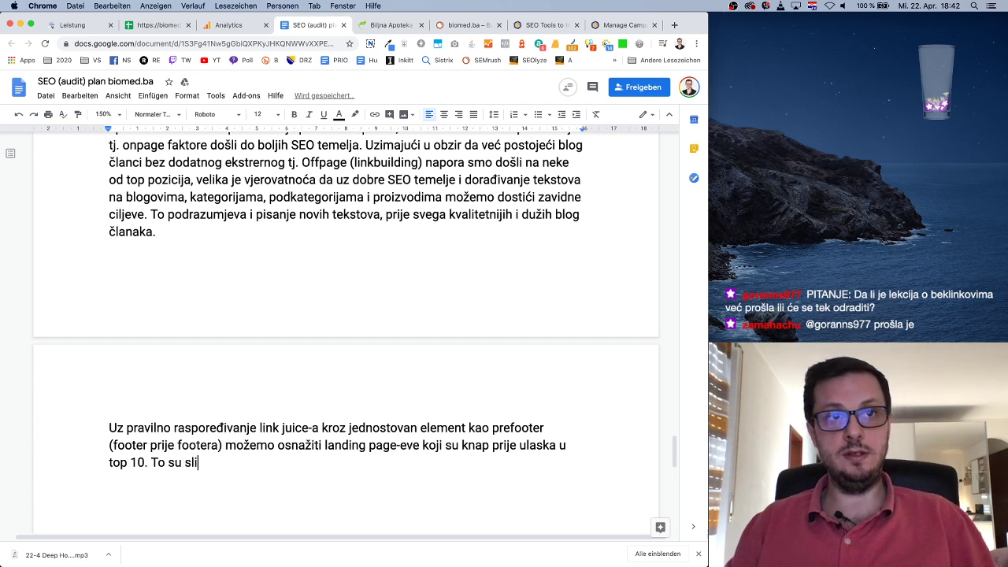
{"action": "type", "text": "jedećedeći key"}
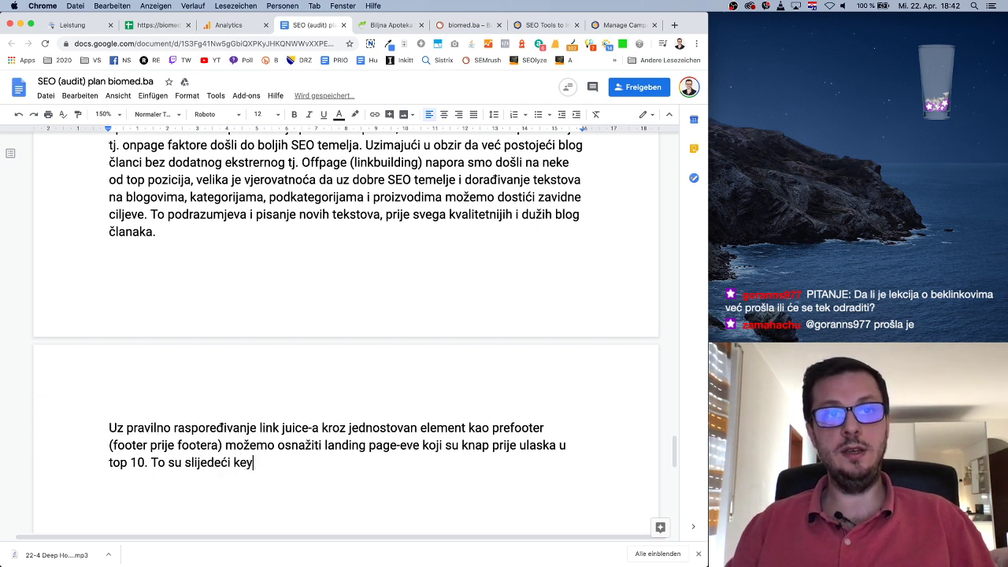
{"action": "type", "text": "wordovi:"}
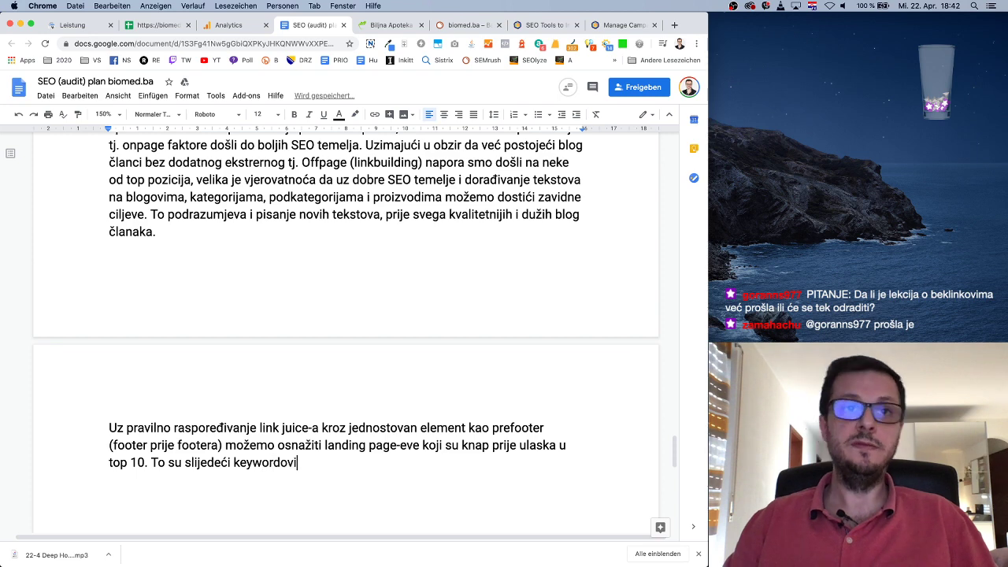
{"action": "key", "text": "Return"}
{"action": "key", "text": "Return"}
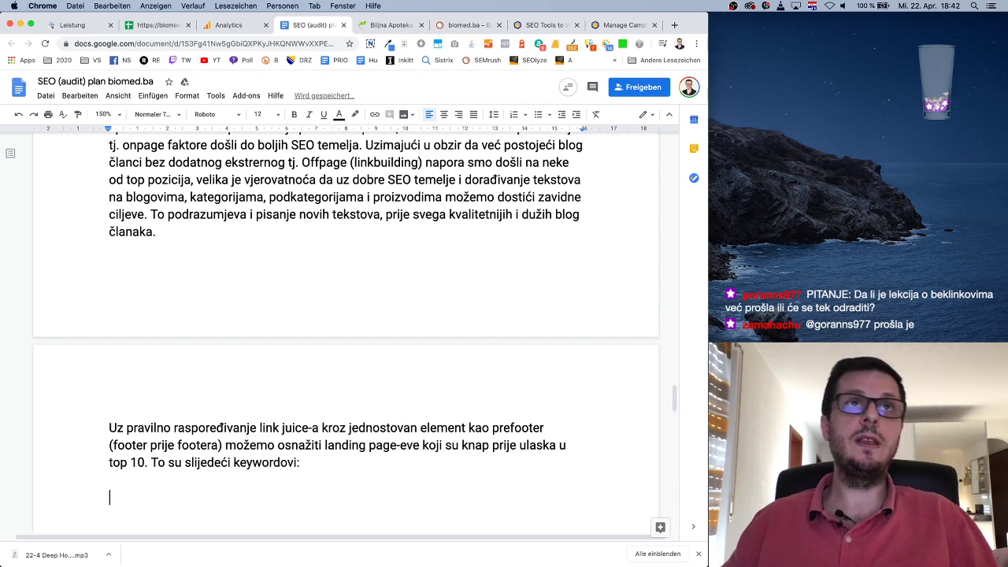
Step: Switch to SEMrush, open the Domain Overview for biomed.ba and bring up its organic keywords ranked in positions 11–20
{"action": "scroll", "coordinate": [446, 236], "scroll_direction": "down", "scroll_amount": 4}
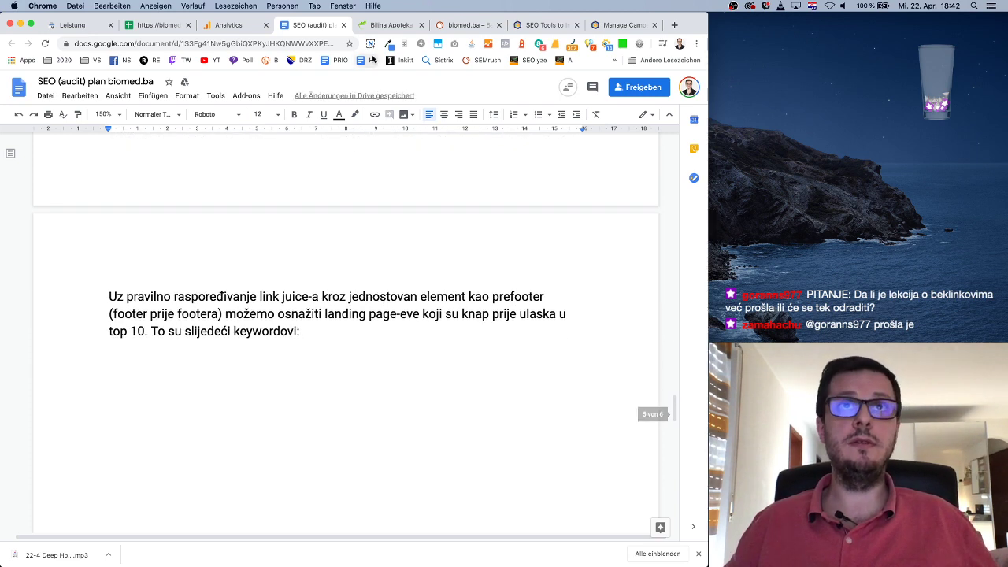
{"action": "left_click", "coordinate": [168, 26]}
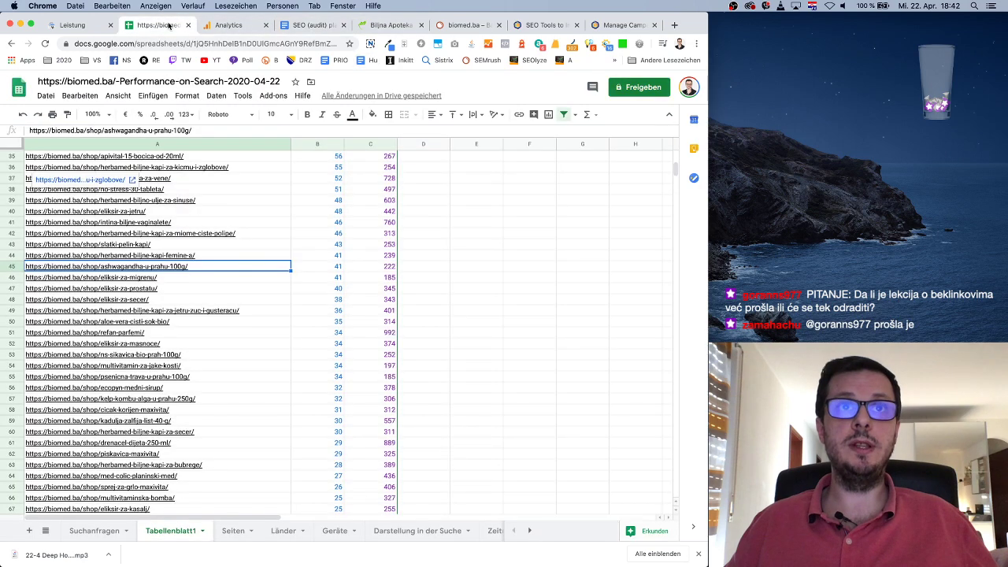
{"action": "left_click", "coordinate": [331, 27]}
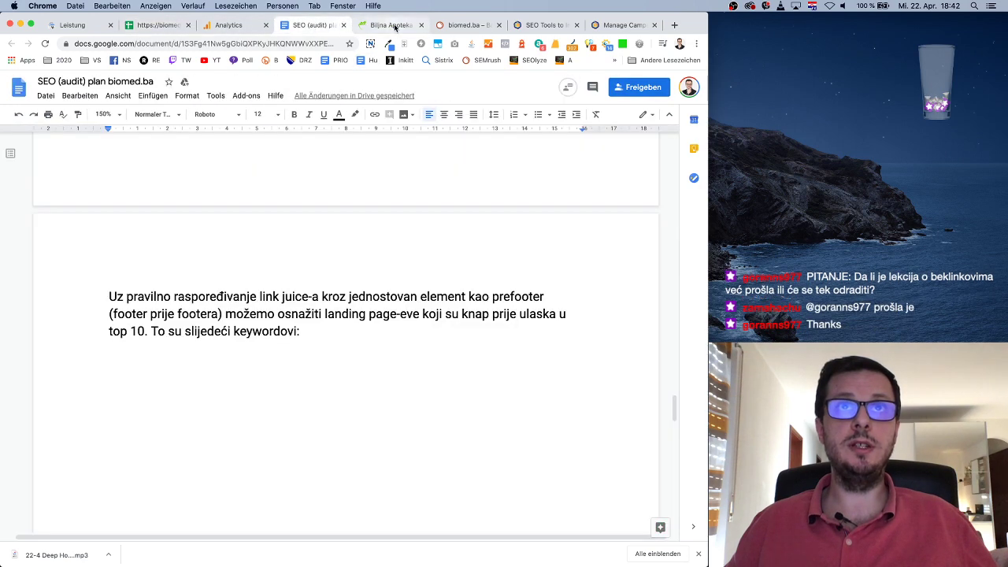
{"action": "left_click", "coordinate": [466, 25]}
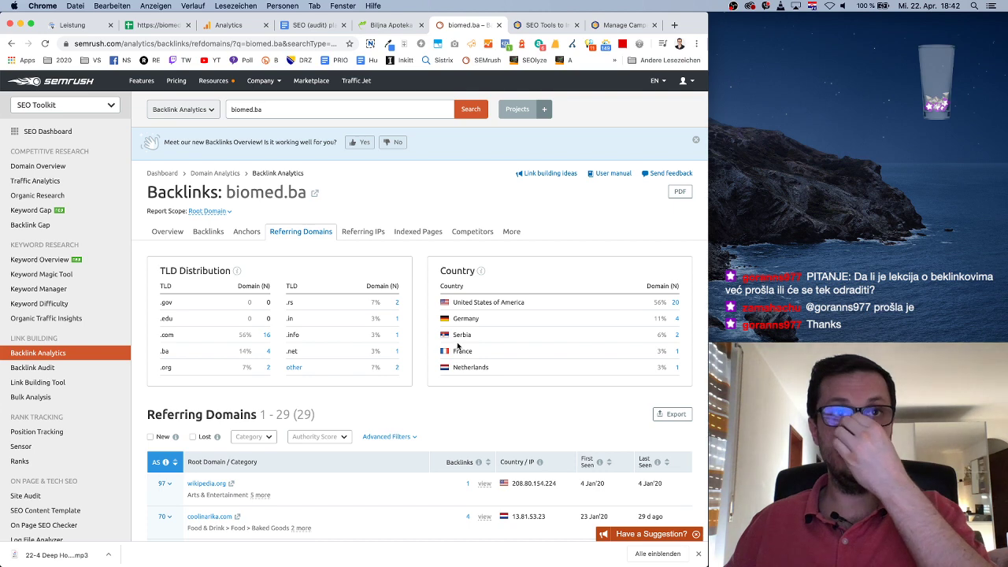
{"action": "left_click", "coordinate": [38, 166]}
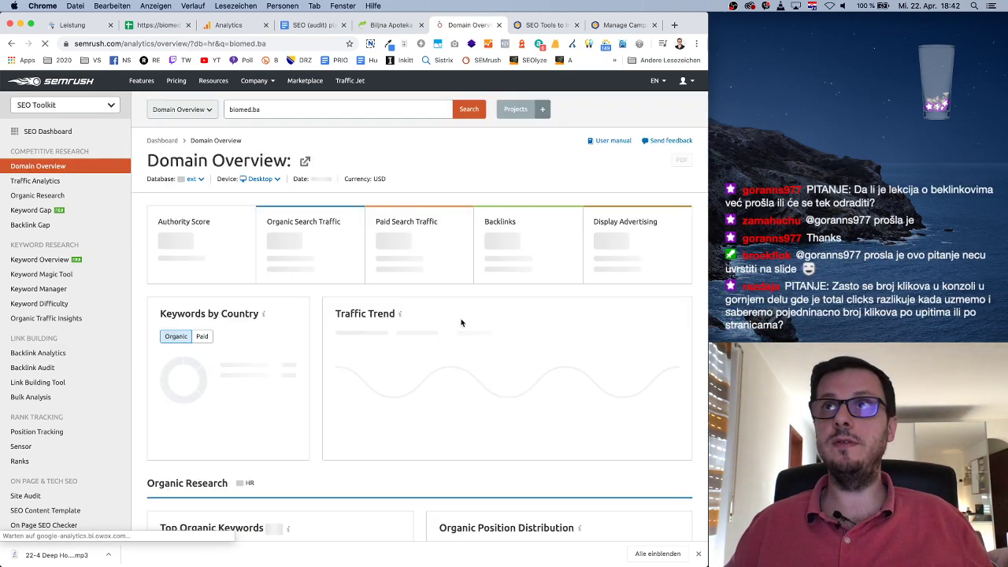
{"action": "scroll", "coordinate": [494, 415], "scroll_direction": "down", "scroll_amount": 5}
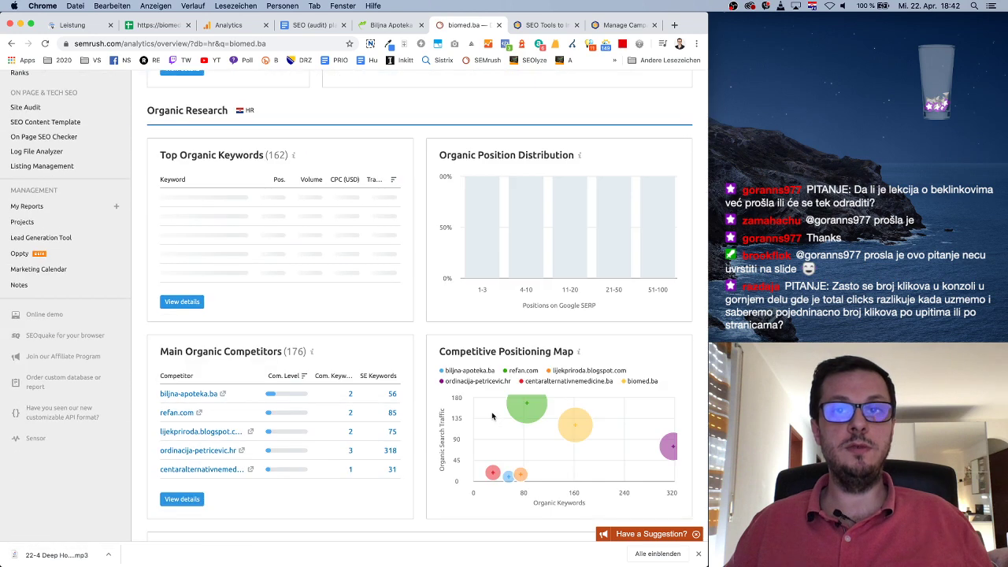
{"action": "left_click", "coordinate": [569, 260]}
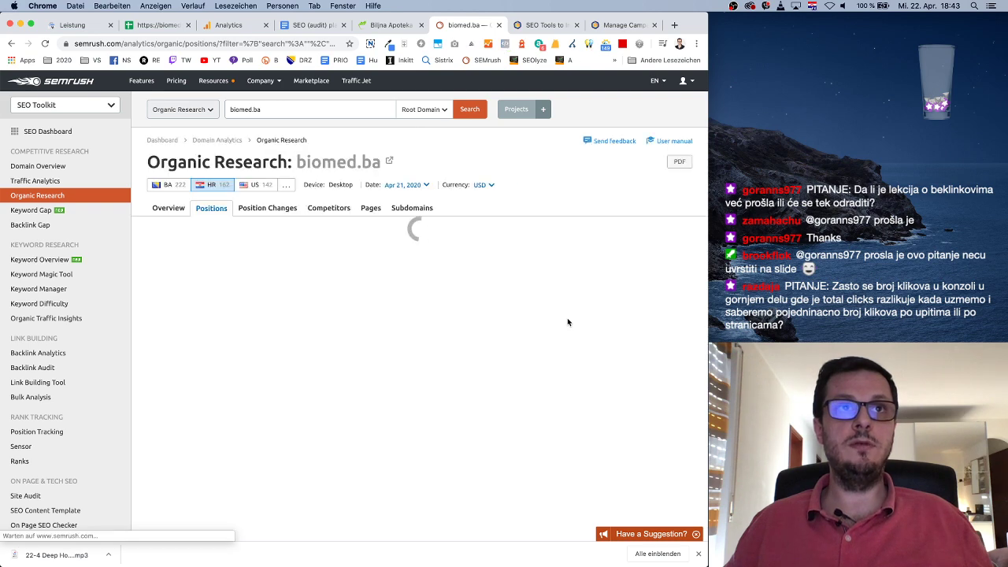
Step: Set the organic positions report to the BA database and look through the keywords ranked 11–20
{"action": "left_click", "coordinate": [165, 185]}
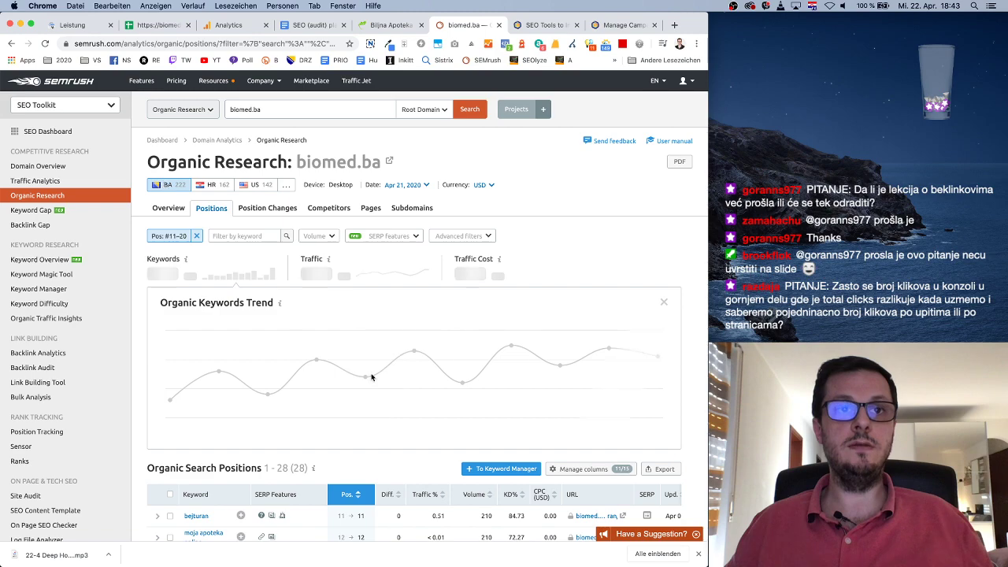
{"action": "scroll", "coordinate": [418, 388], "scroll_direction": "down", "scroll_amount": 3}
{"action": "scroll", "coordinate": [419, 389], "scroll_direction": "down", "scroll_amount": 5}
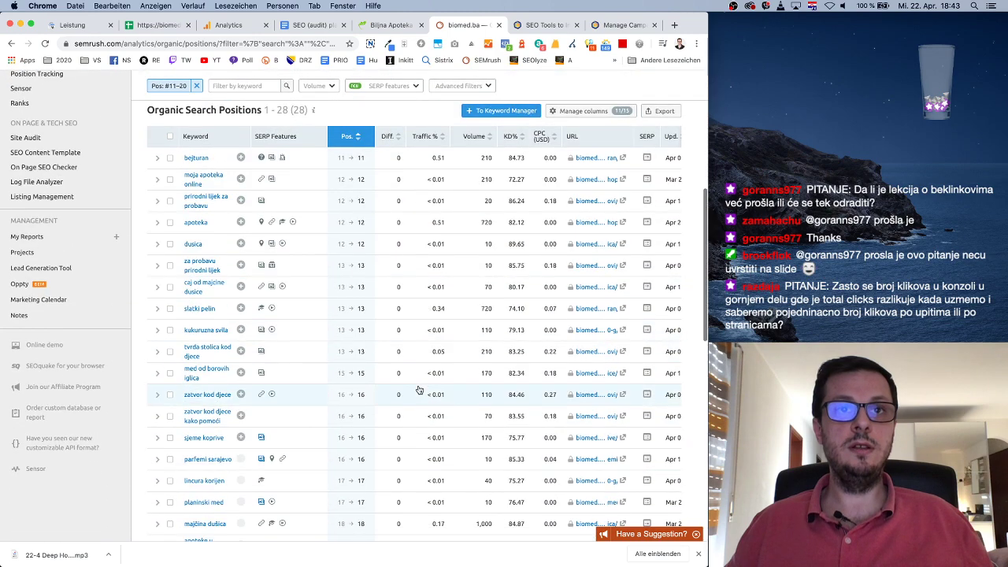
{"action": "scroll", "coordinate": [419, 389], "scroll_direction": "down", "scroll_amount": 5}
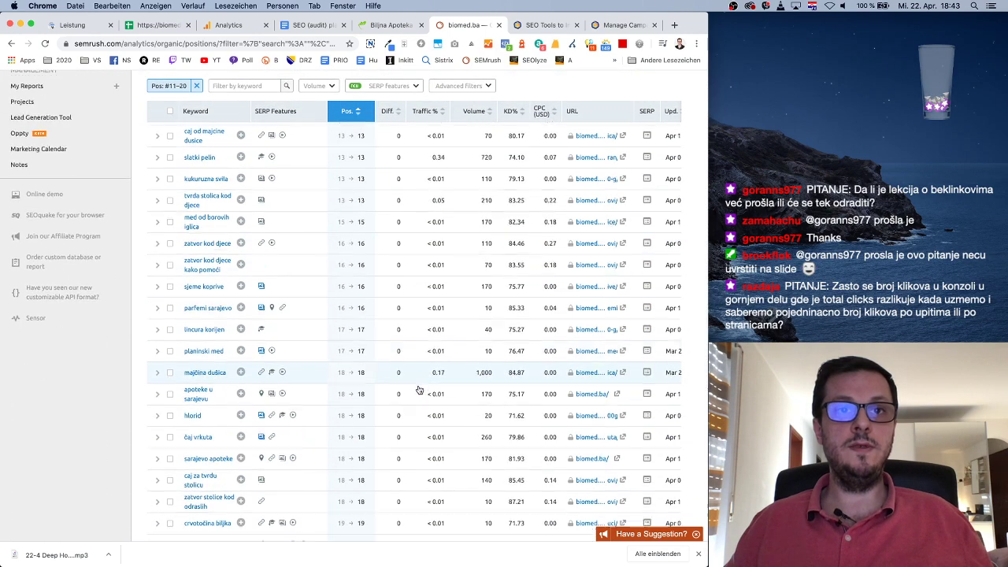
Step: Review the BA keywords ranked 11–20 for biomed.ba and export all of them as an Excel file
{"action": "scroll", "coordinate": [419, 389], "scroll_direction": "up", "scroll_amount": 15}
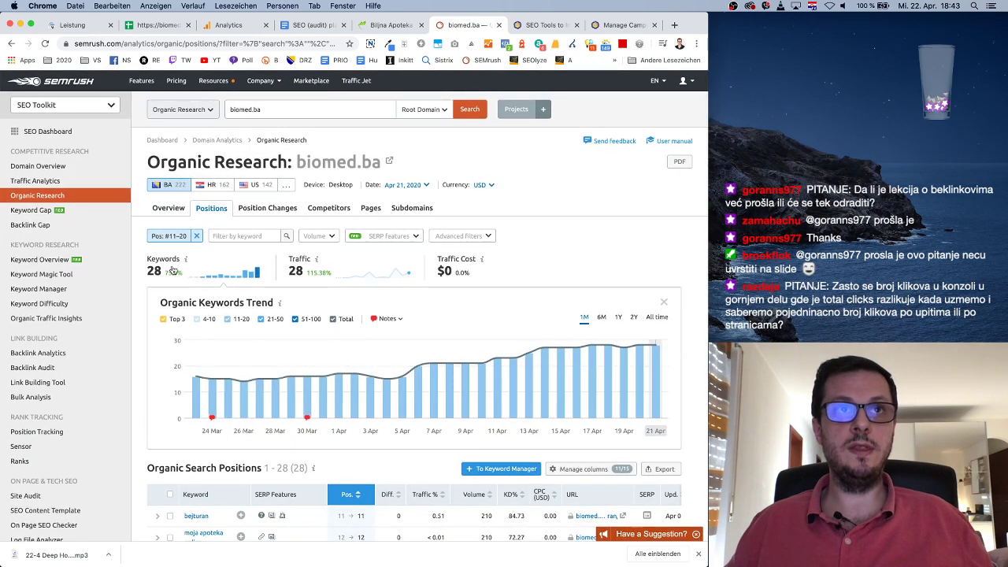
{"action": "scroll", "coordinate": [370, 288], "scroll_direction": "down", "scroll_amount": 5}
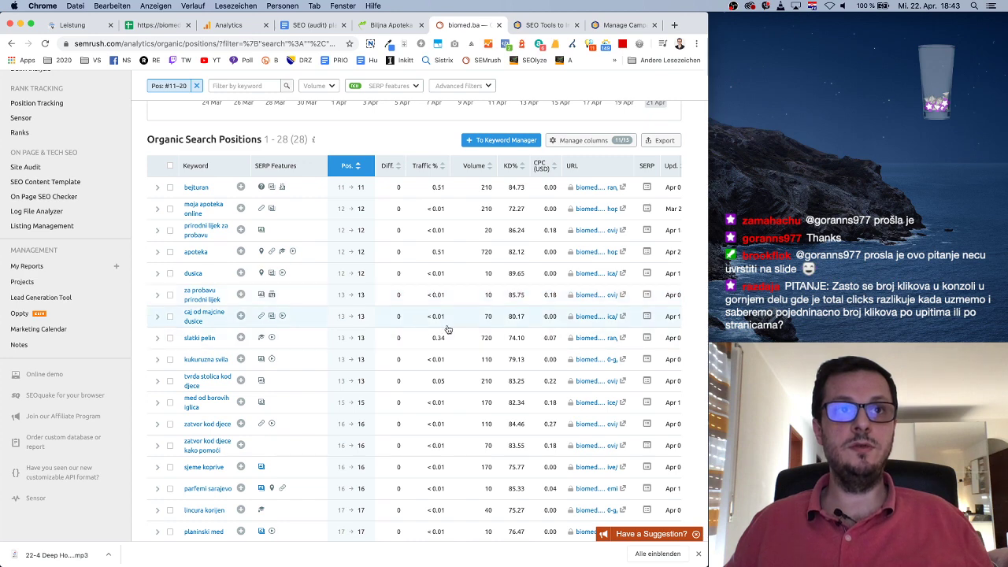
{"action": "scroll", "coordinate": [447, 329], "scroll_direction": "down", "scroll_amount": 5}
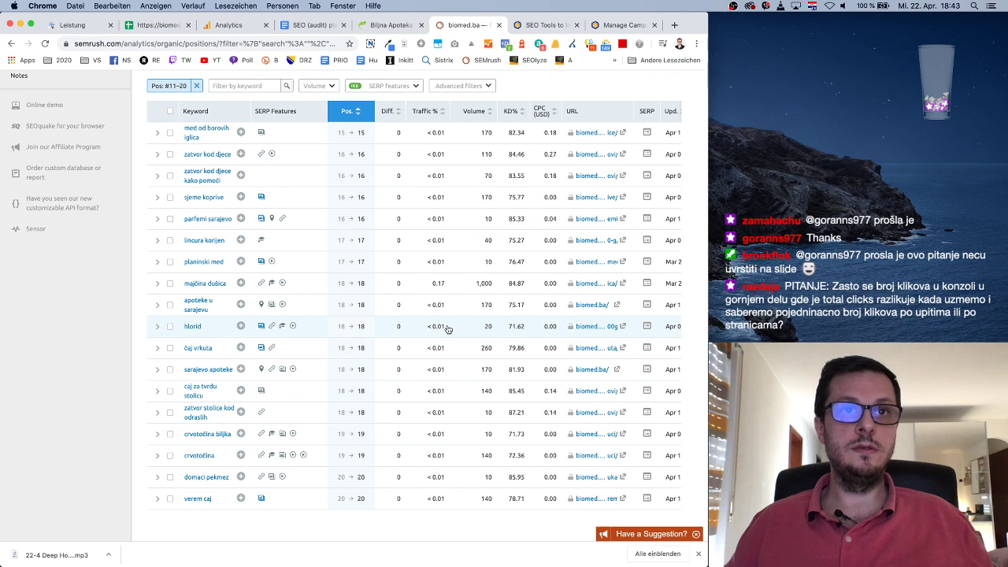
{"action": "scroll", "coordinate": [447, 330], "scroll_direction": "up", "scroll_amount": 7}
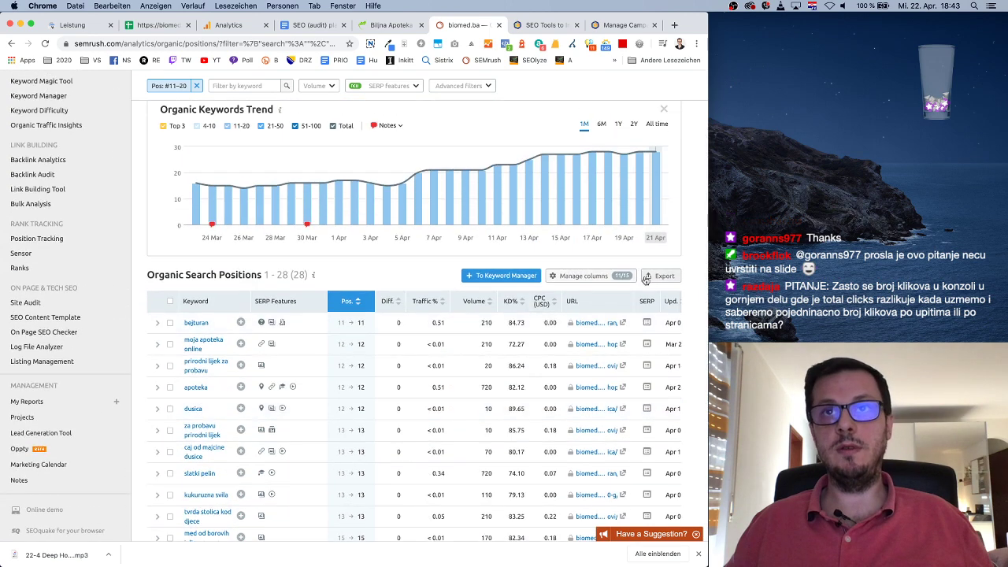
{"action": "left_click", "coordinate": [657, 276]}
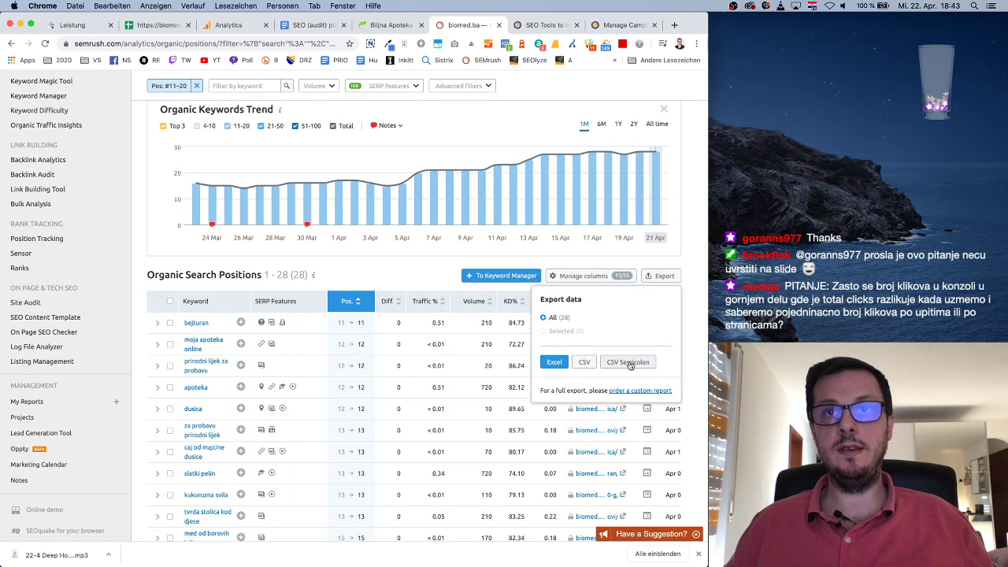
{"action": "left_click", "coordinate": [551, 363]}
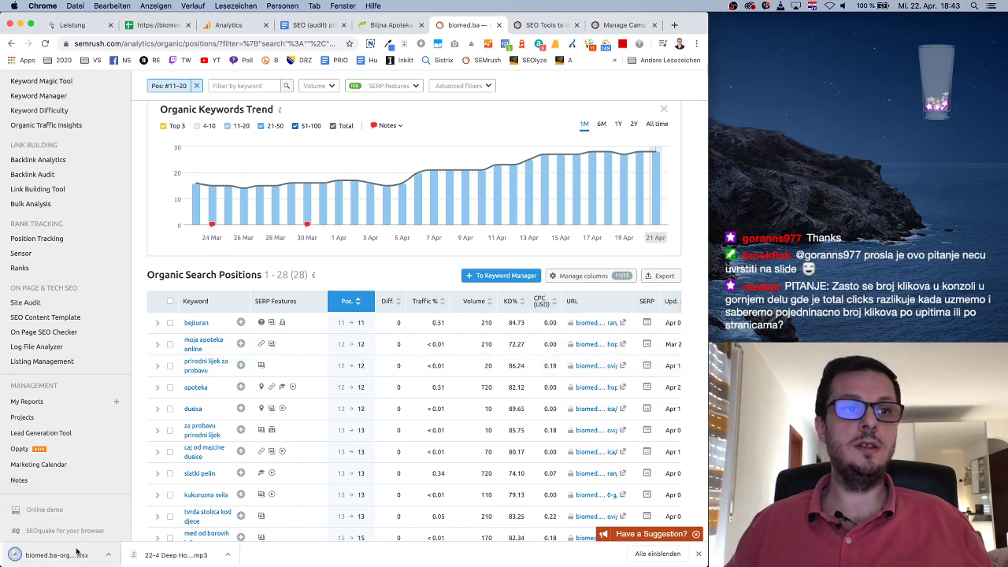
Step: Create a new blank Google Sheets spreadsheet in a separate browser tab
{"action": "left_click", "coordinate": [674, 25]}
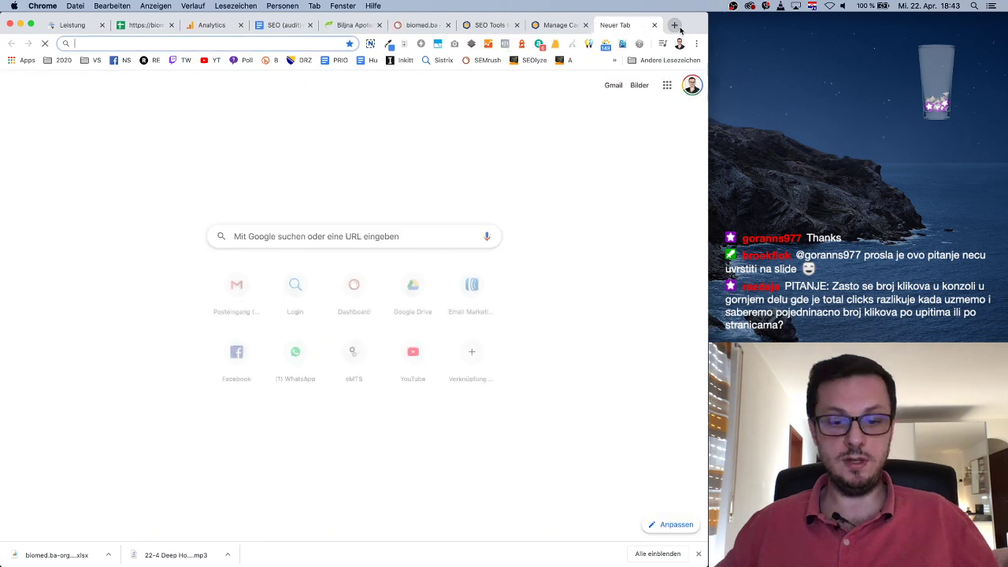
{"action": "type", "text": "she"}
{"action": "key", "text": "Return"}
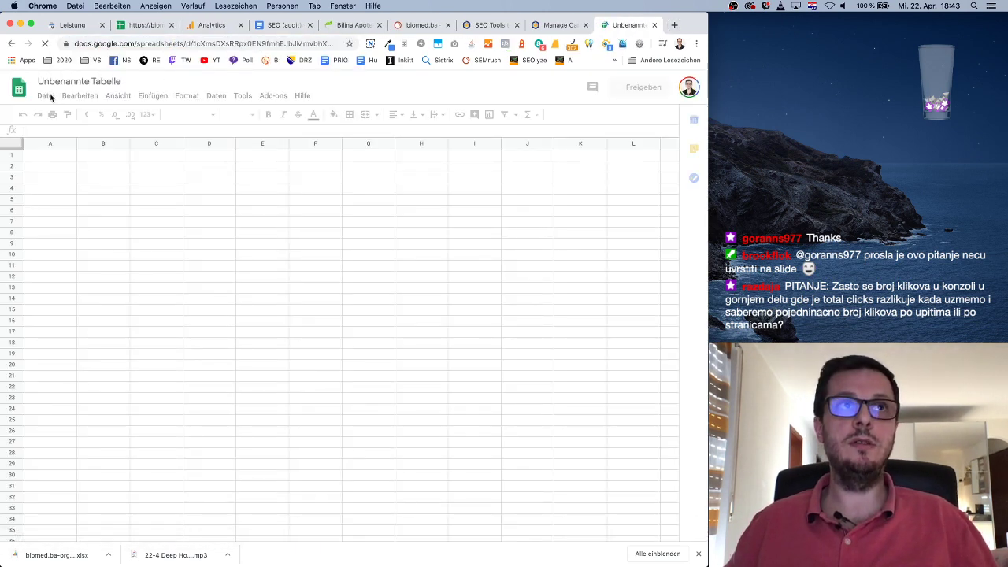
Step: Import the downloaded biomed.ba organic positions xlsx file from Downloads, replacing the blank spreadsheet
{"action": "left_click", "coordinate": [47, 96]}
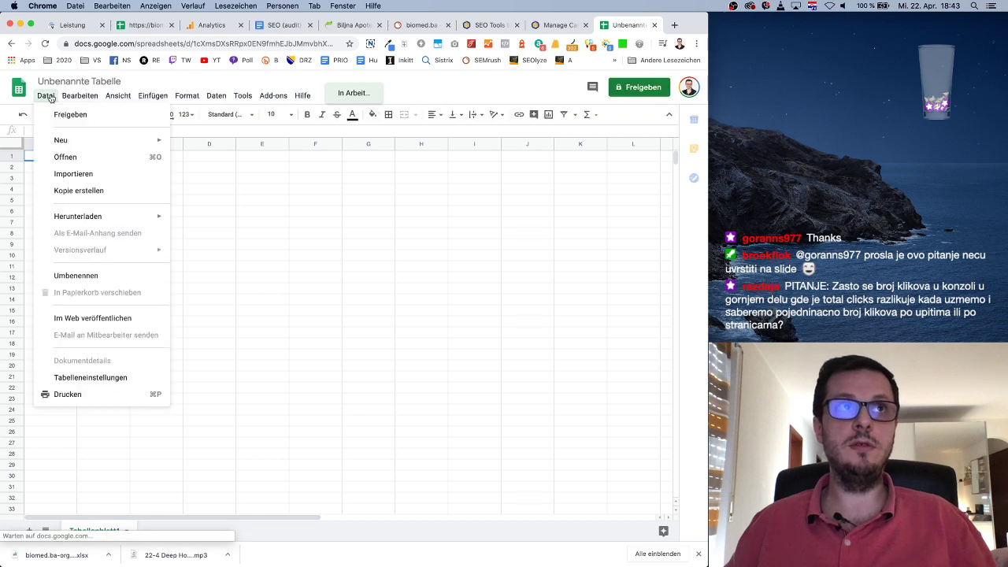
{"action": "left_click", "coordinate": [115, 187]}
{"action": "left_click", "coordinate": [306, 178]}
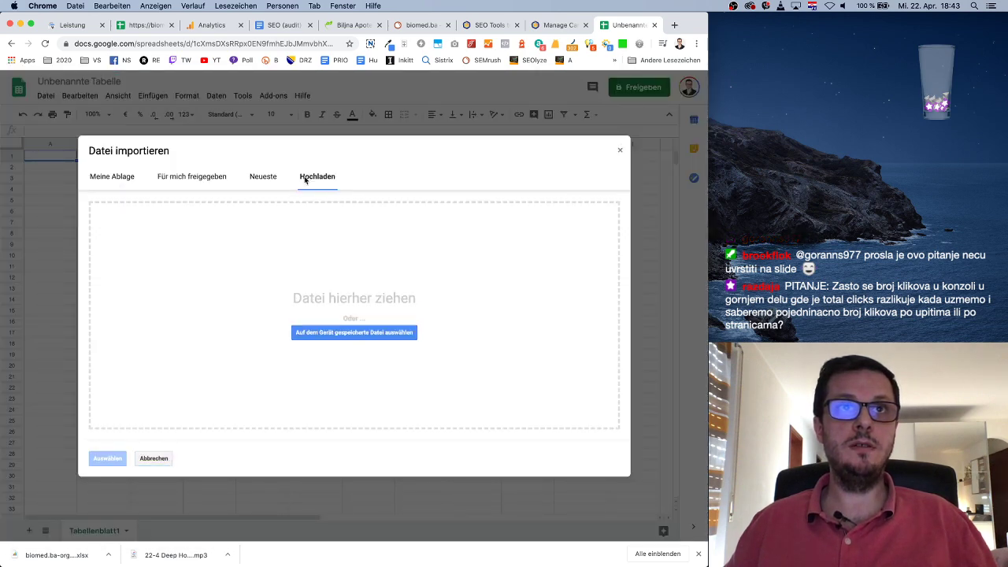
{"action": "left_click", "coordinate": [360, 332]}
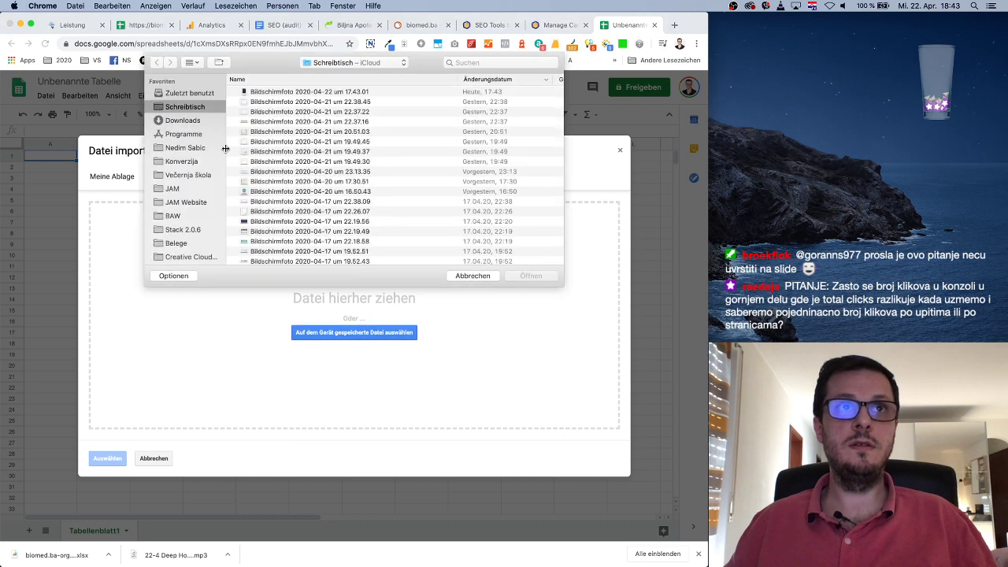
{"action": "left_click", "coordinate": [183, 120]}
{"action": "double_click", "coordinate": [259, 93]}
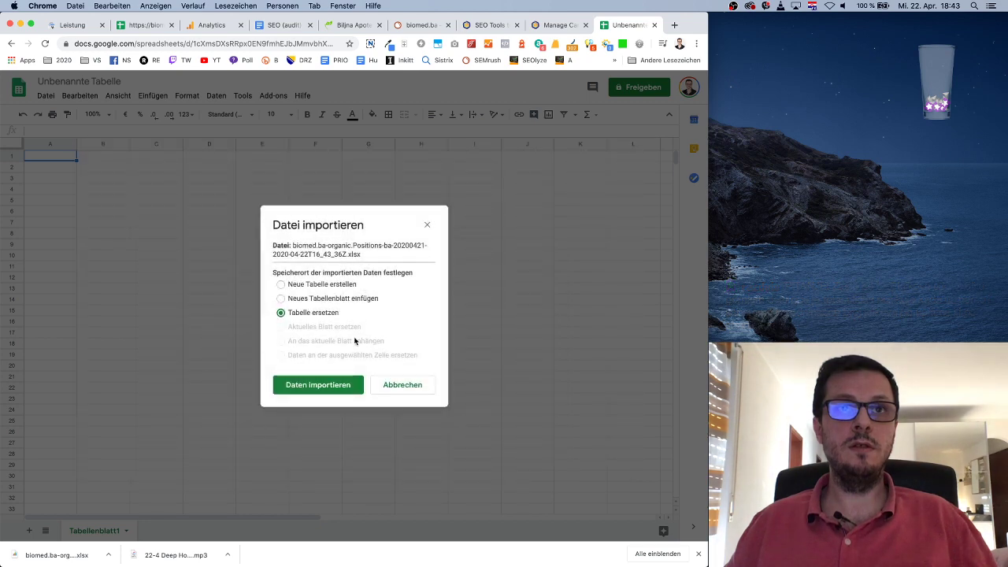
{"action": "left_click", "coordinate": [328, 385]}
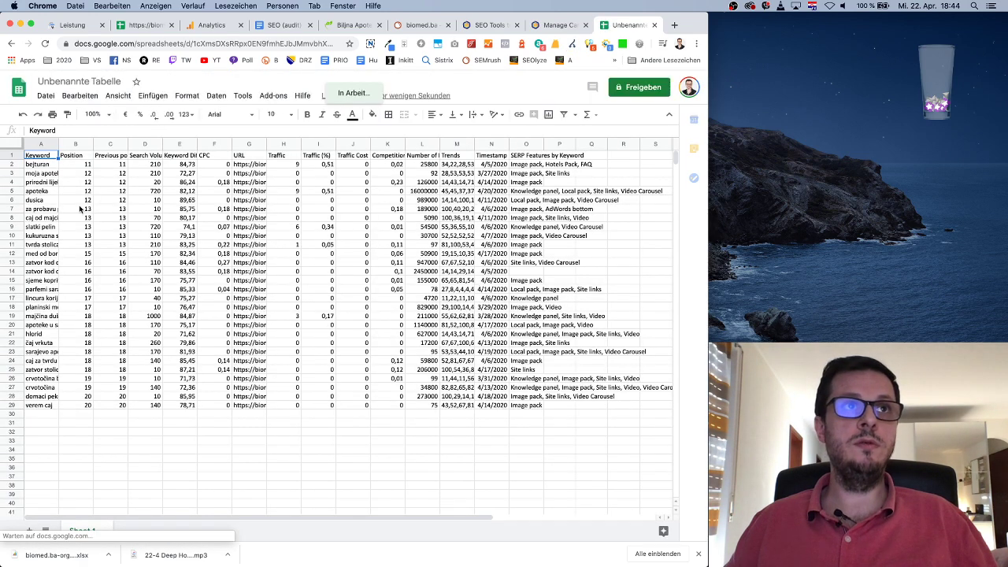
Step: Fit the Keyword and URL column widths to their contents and delete the Keyword Difficulty and CPC columns
{"action": "double_click", "coordinate": [58, 143]}
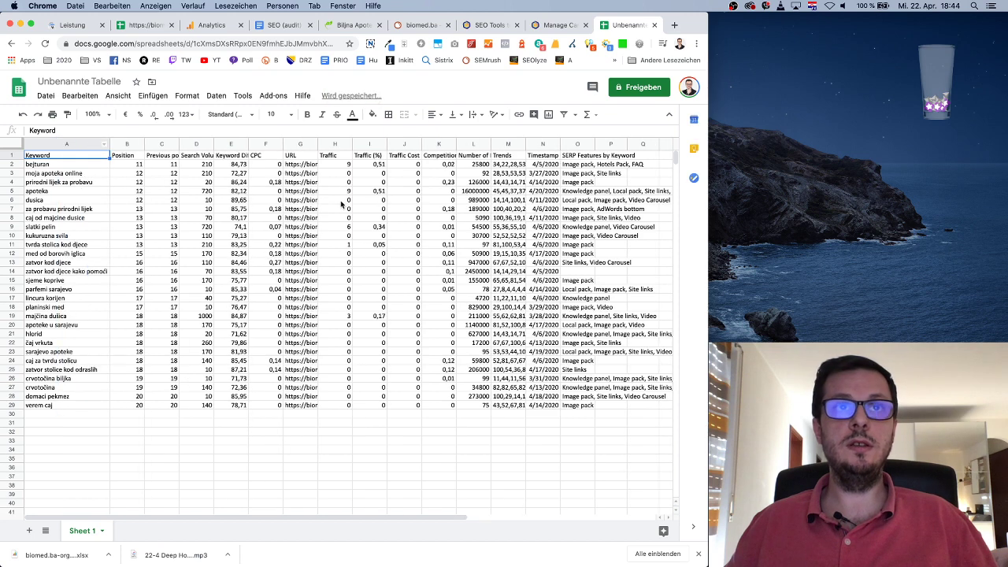
{"action": "double_click", "coordinate": [317, 144]}
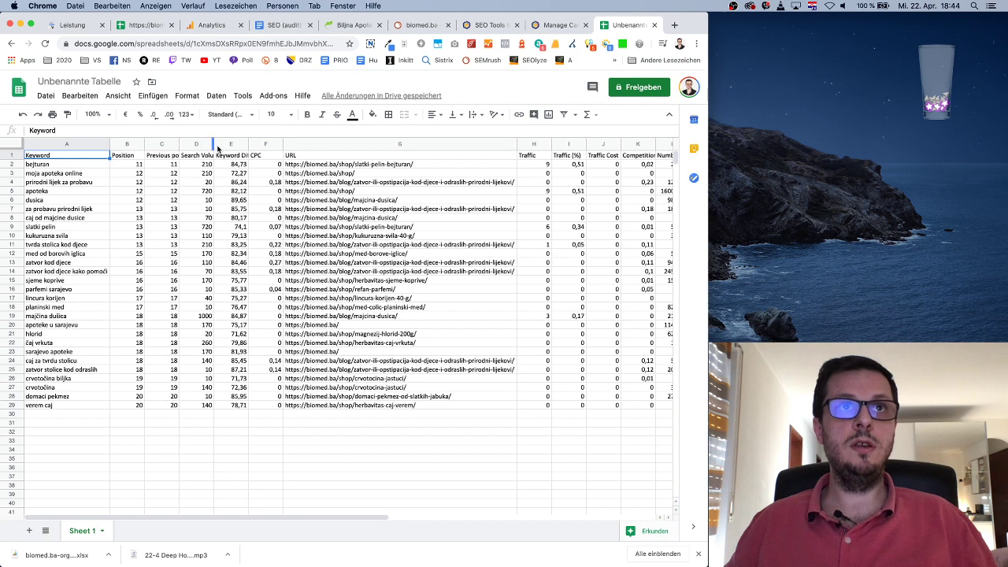
{"action": "left_click", "coordinate": [227, 144]}
{"action": "left_click", "coordinate": [264, 144], "text": "shift"}
{"action": "right_click", "coordinate": [264, 144]}
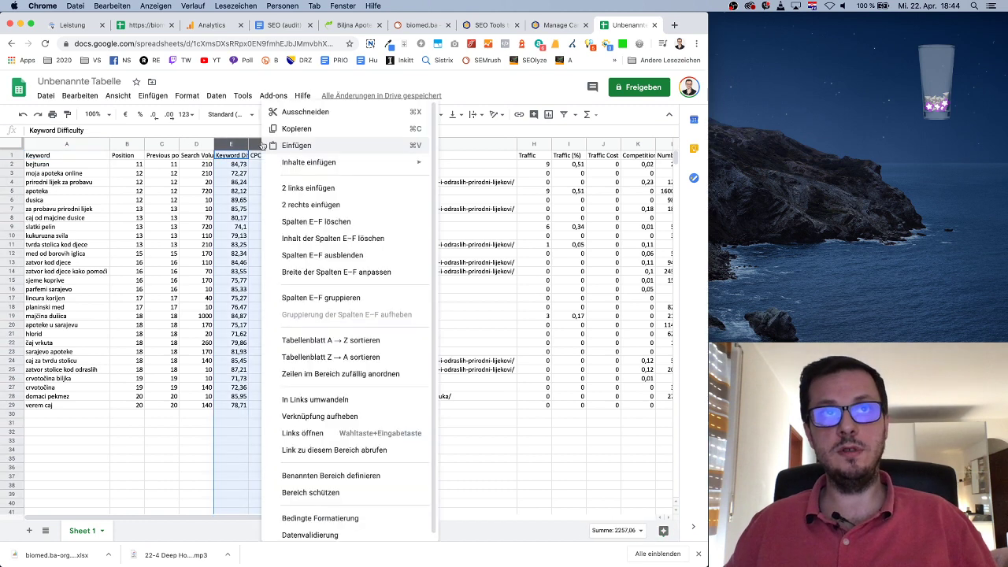
{"action": "left_click", "coordinate": [351, 221]}
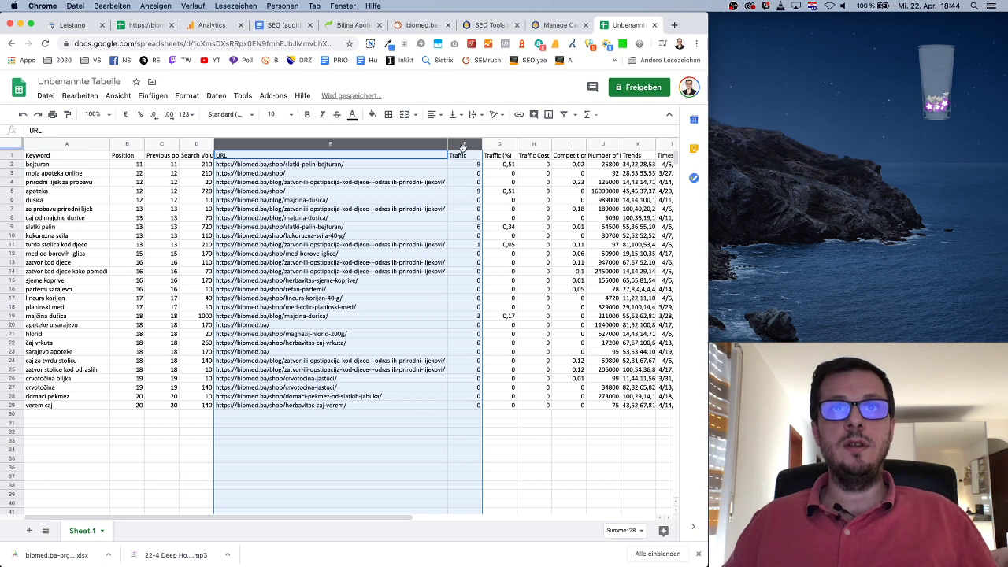
Step: Clear the contents of columns F–M, from Traffic through SERP Features by Keyword
{"action": "scroll", "coordinate": [512, 223], "scroll_direction": "right", "scroll_amount": 5}
{"action": "left_click", "coordinate": [426, 218]}
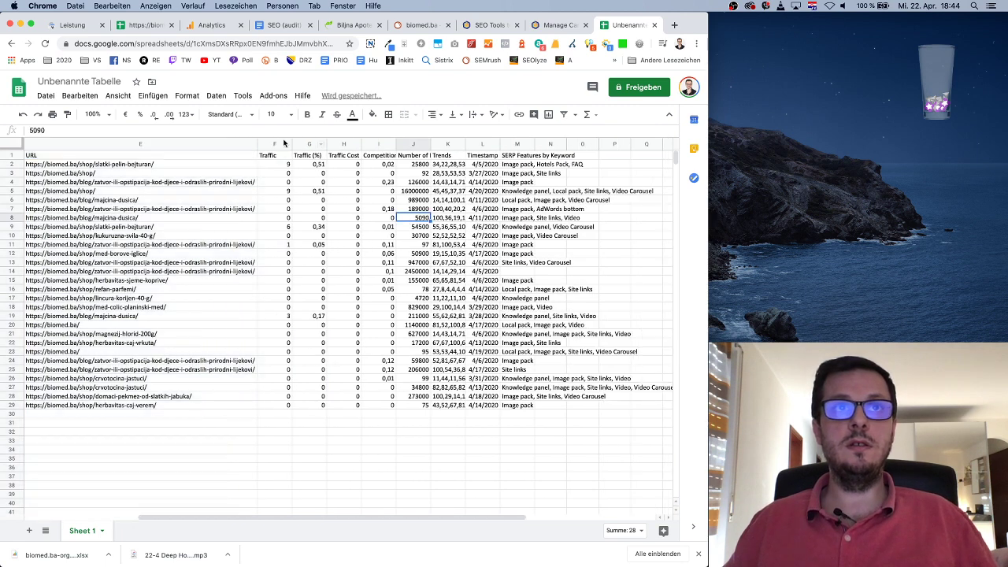
{"action": "left_click", "coordinate": [284, 142]}
{"action": "left_click", "coordinate": [516, 144], "text": "shift"}
{"action": "right_click", "coordinate": [516, 147]}
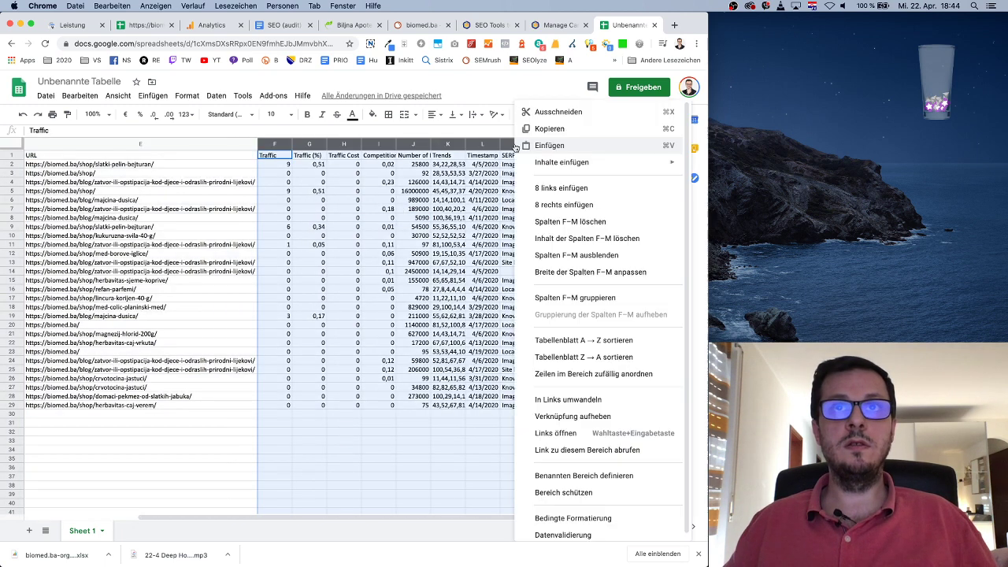
{"action": "left_click", "coordinate": [601, 236]}
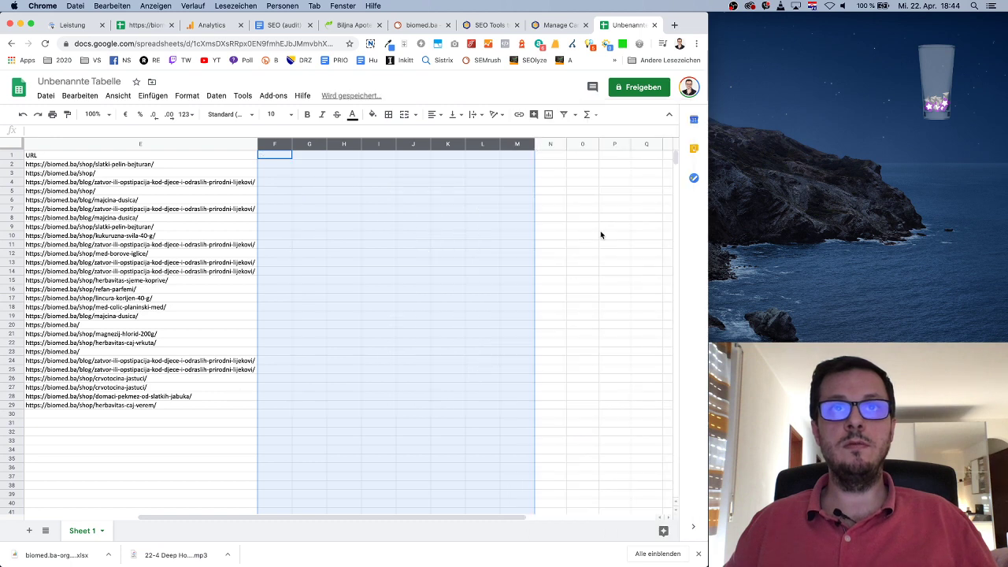
{"action": "scroll", "coordinate": [411, 288], "scroll_direction": "left", "scroll_amount": 5}
{"action": "left_click", "coordinate": [473, 272]}
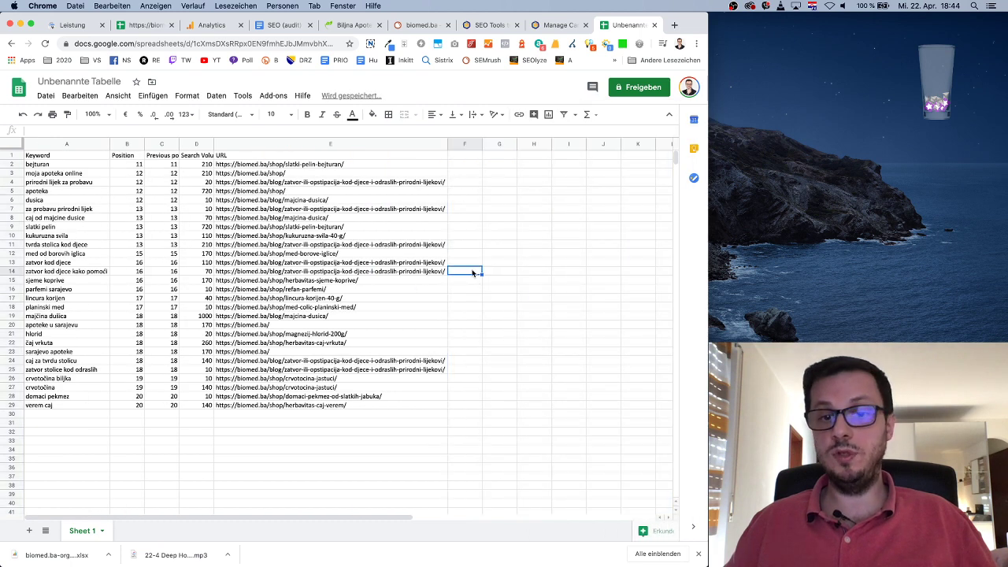
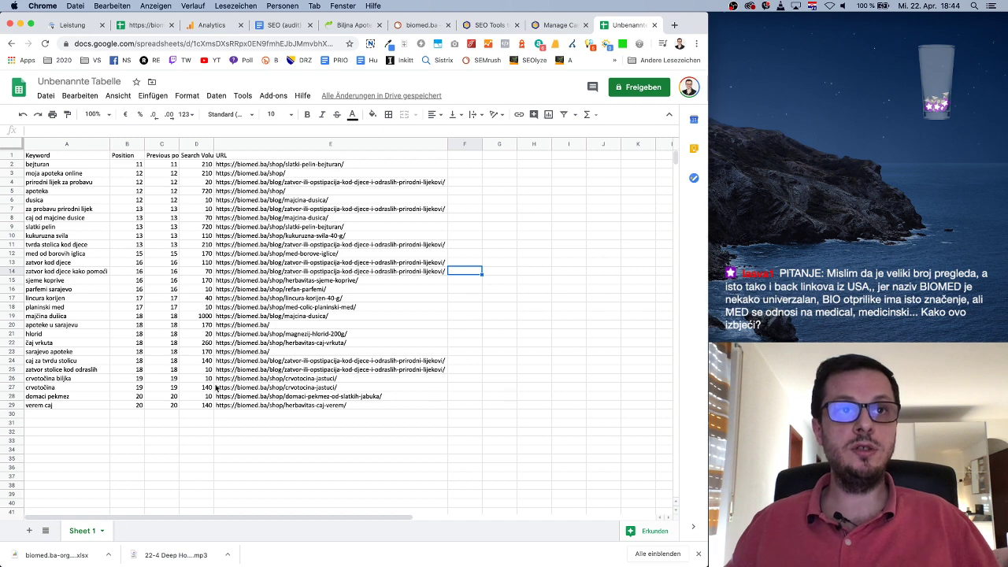
Step: Add a filter to the whole keyword table, from the Keyword column through the URL column
{"action": "left_click", "coordinate": [63, 157]}
{"action": "key", "text": "super+a"}
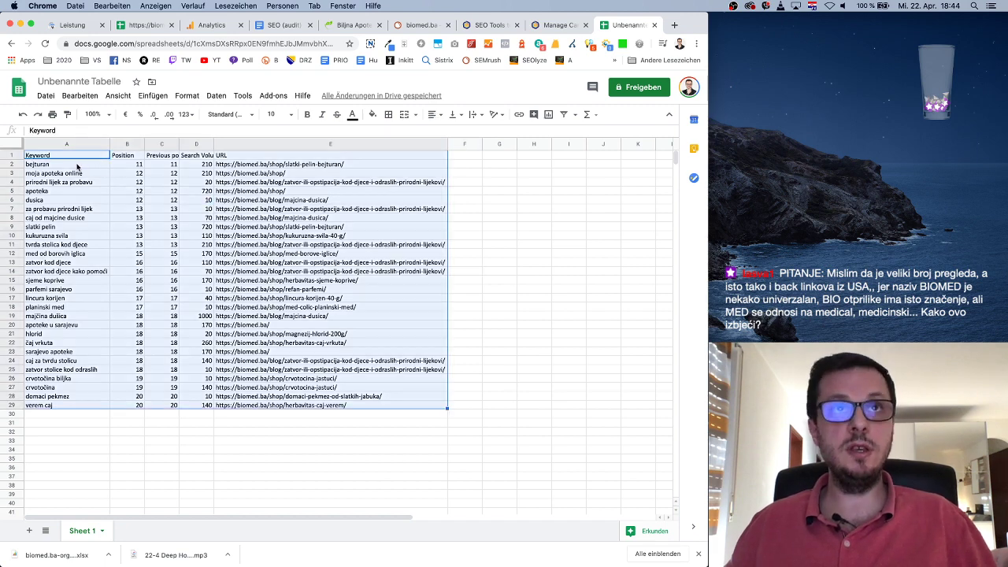
{"action": "left_click", "coordinate": [564, 115]}
{"action": "left_click", "coordinate": [493, 203]}
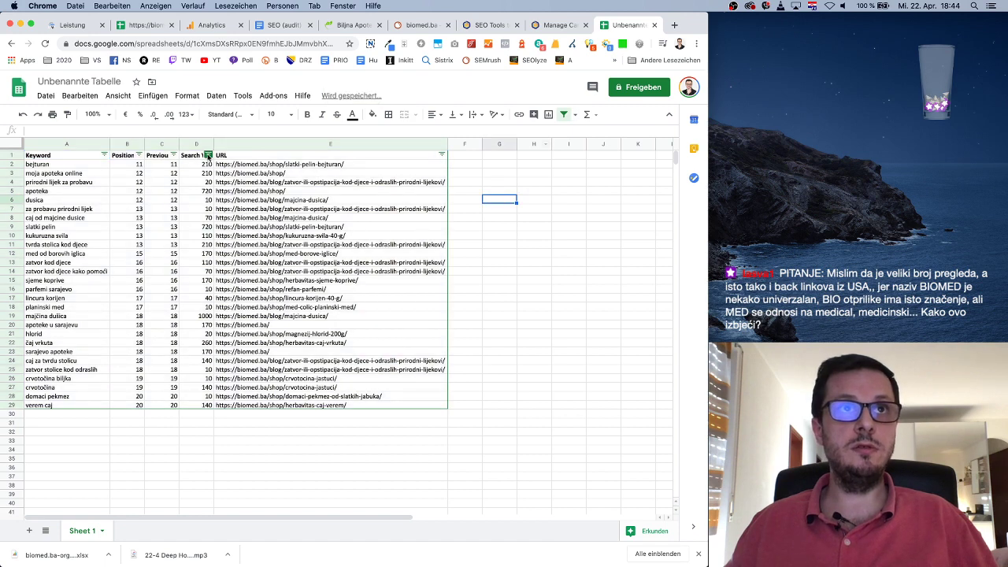
Step: Filter the Search Volume column to exclude the values 10, 20, 40 and 70
{"action": "left_click", "coordinate": [208, 155]}
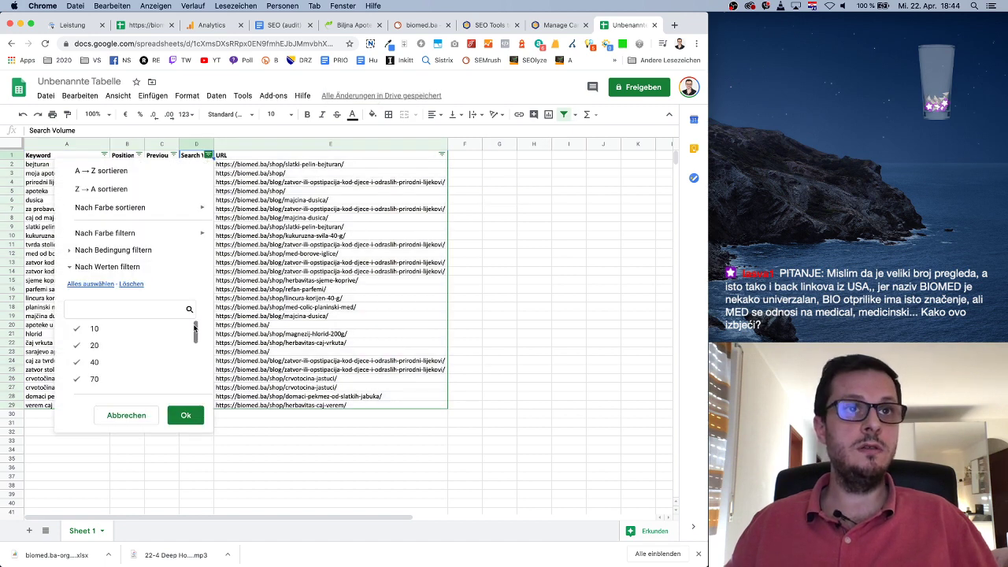
{"action": "mouse_move", "coordinate": [196, 331]}
{"action": "left_mouse_down"}
{"action": "mouse_move", "coordinate": [196, 375]}
{"action": "mouse_move", "coordinate": [196, 331]}
{"action": "left_mouse_up"}
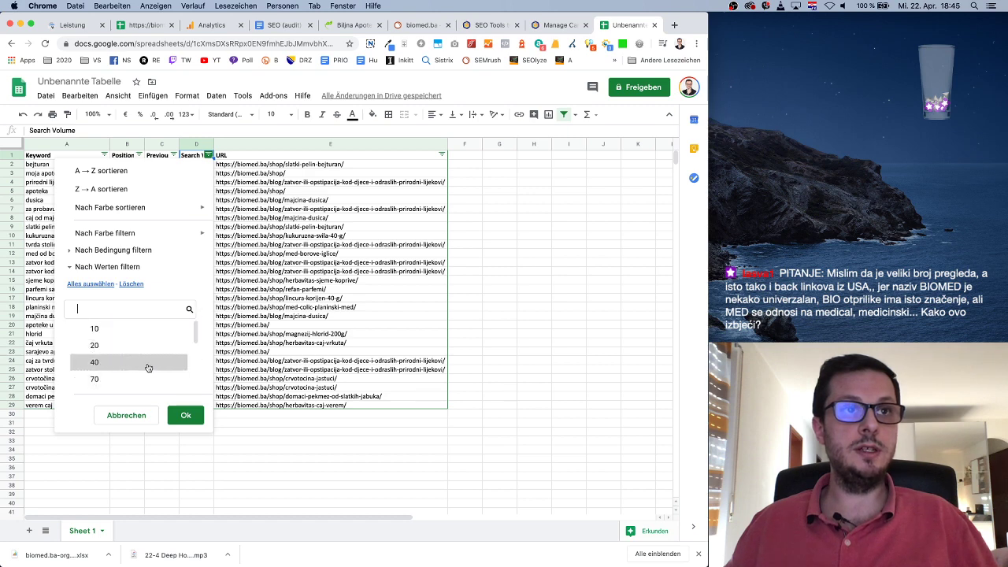
{"action": "scroll", "coordinate": [148, 368], "scroll_direction": "down", "scroll_amount": 3}
{"action": "left_click", "coordinate": [184, 417]}
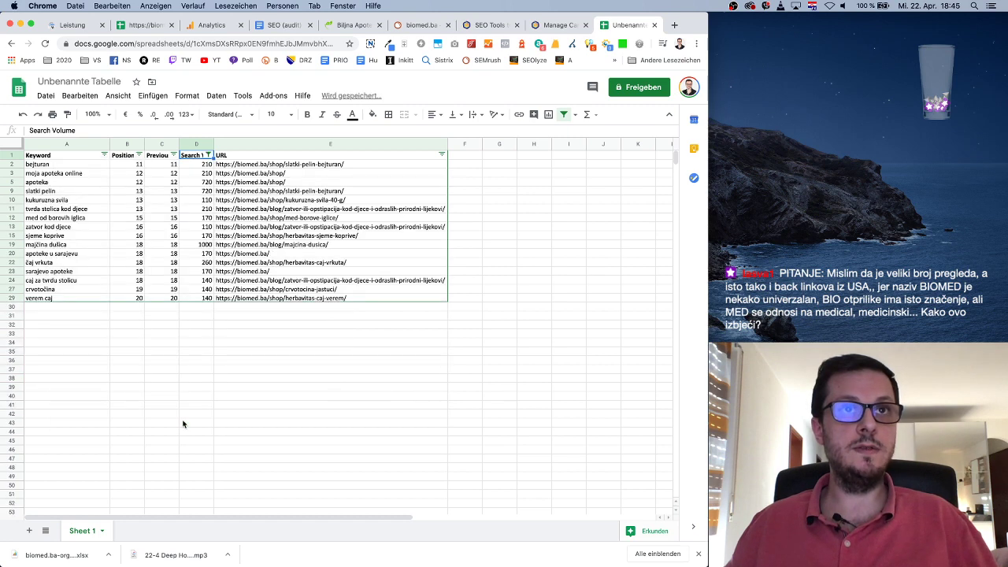
{"action": "left_click", "coordinate": [297, 316]}
Step: Switch to the SEO audit plan document and reword the list introduction as "Neki od takvih keywordova su sljedeći:"
{"action": "left_click", "coordinate": [278, 24]}
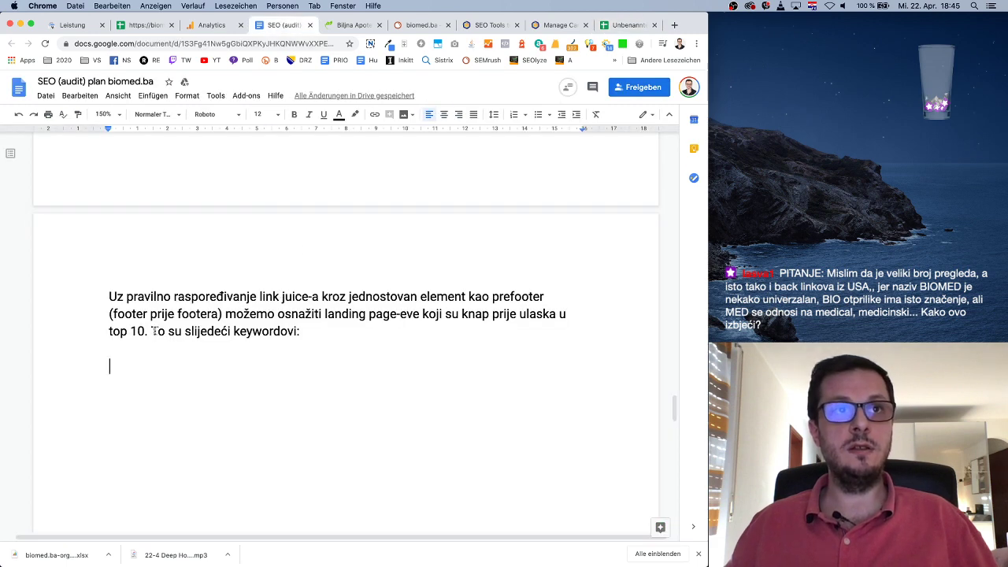
{"action": "left_click_drag", "start_coordinate": [152, 331], "coordinate": [231, 331]}
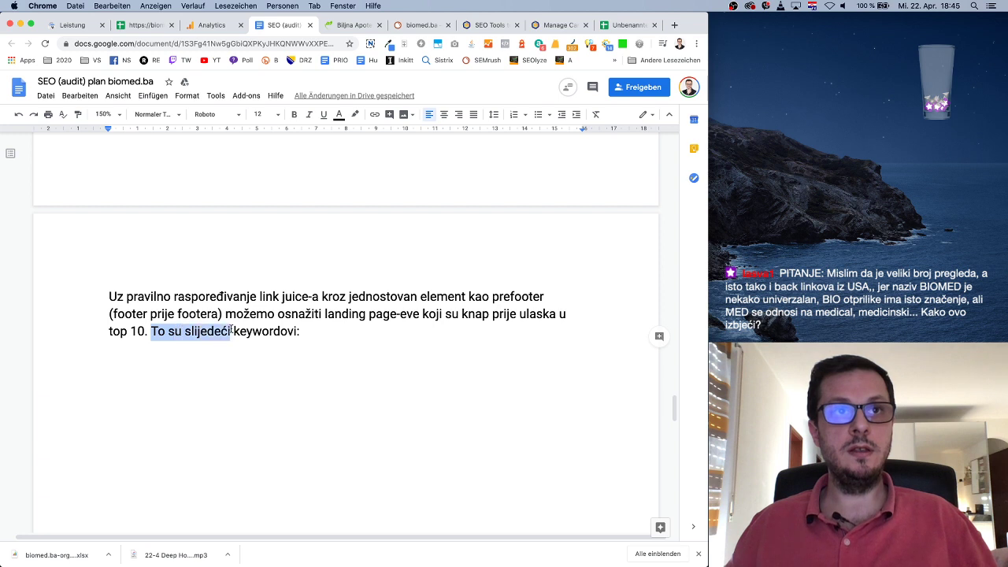
{"action": "type", "text": "Neki od ta"}
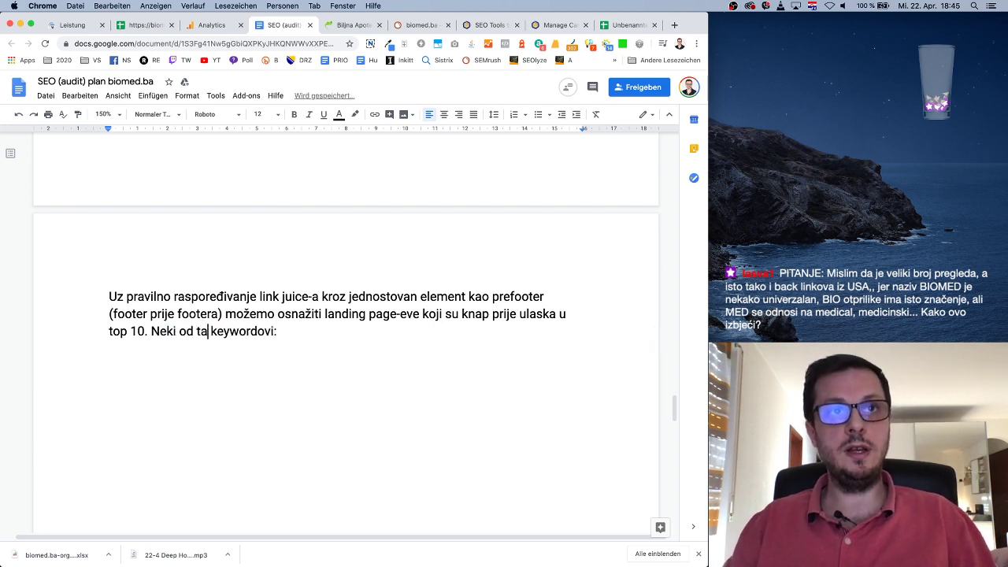
{"action": "type", "text": "kvih"}
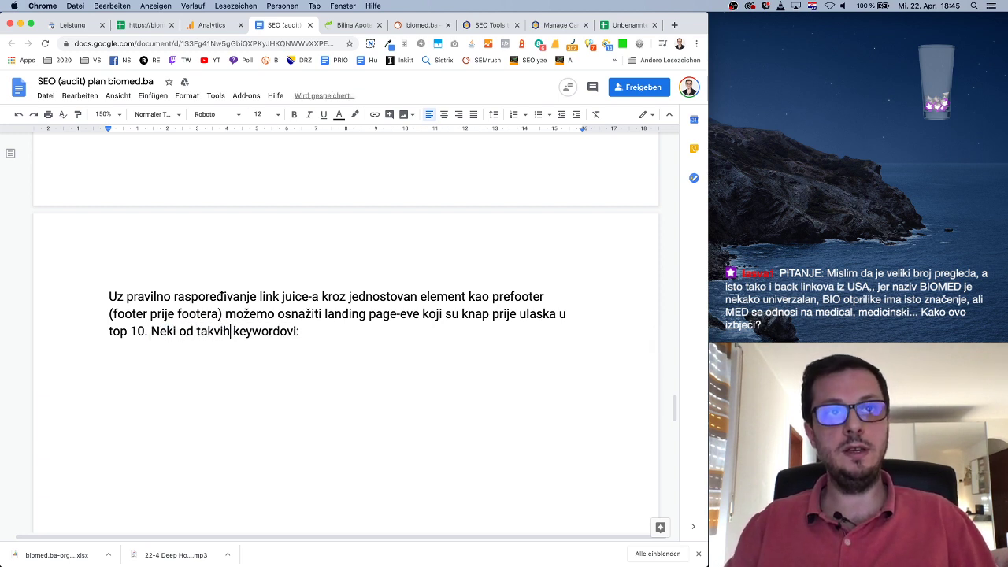
{"action": "left_click", "coordinate": [297, 331]}
{"action": "key", "text": "BackSpace"}
{"action": "key", "text": "BackSpace"}
{"action": "type", "text": "a su sl"}
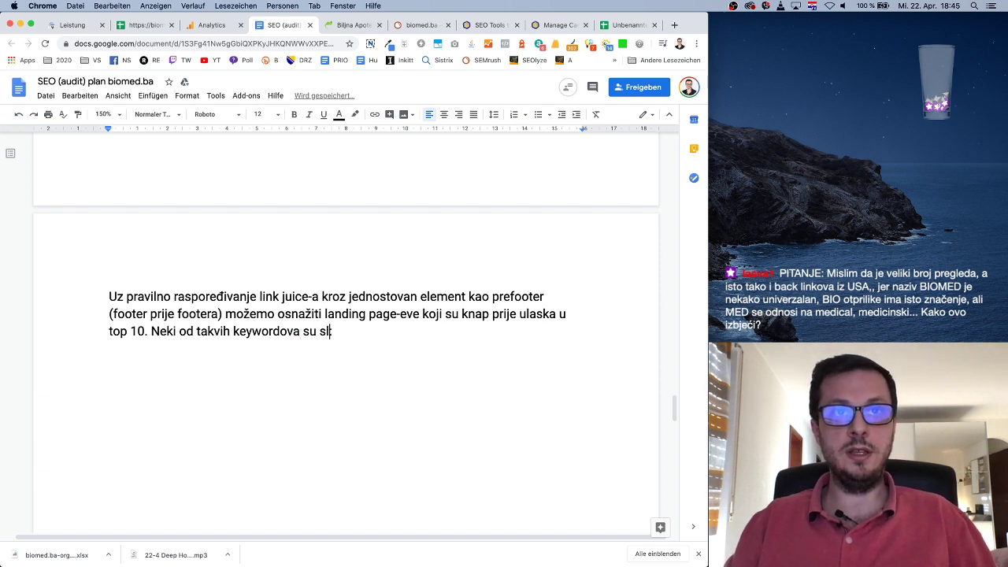
{"action": "type", "text": "jedeći:"}
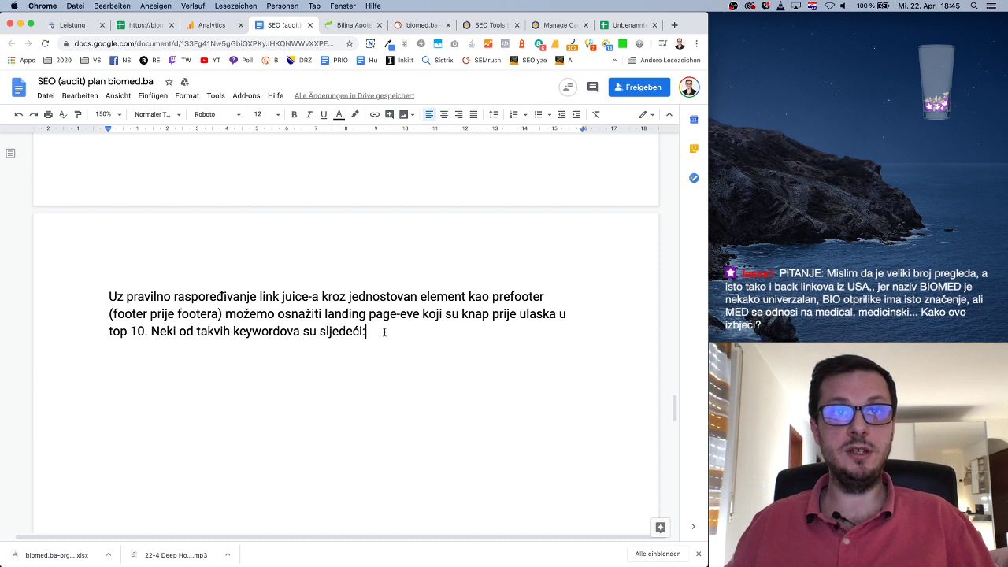
{"action": "left_click", "coordinate": [339, 331]}
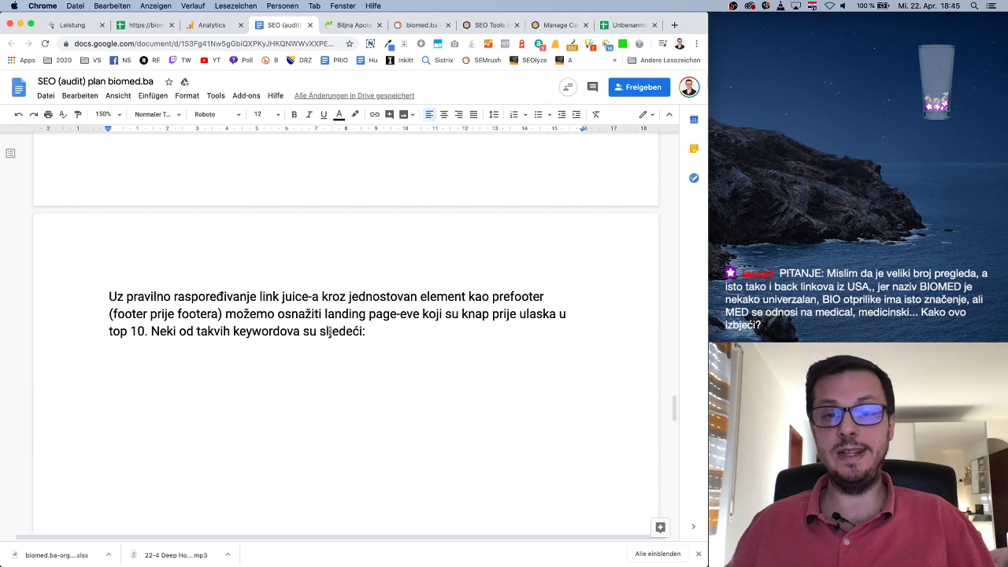
{"action": "left_click", "coordinate": [393, 330]}
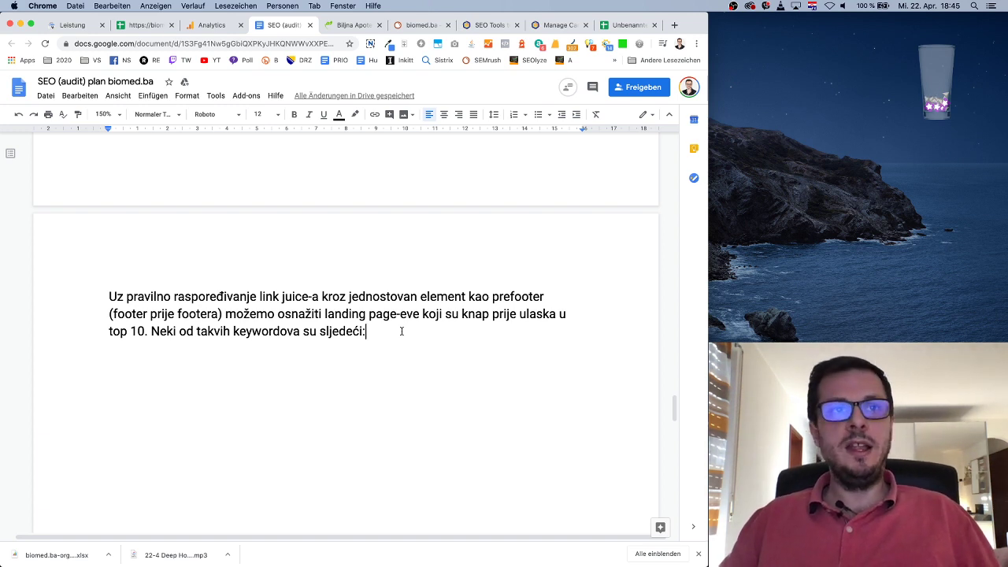
Step: Start a new line below the list introduction, then copy the filtered keyword table in the untitled spreadsheet, from the header row through "verem caj"
{"action": "key", "text": "Return"}
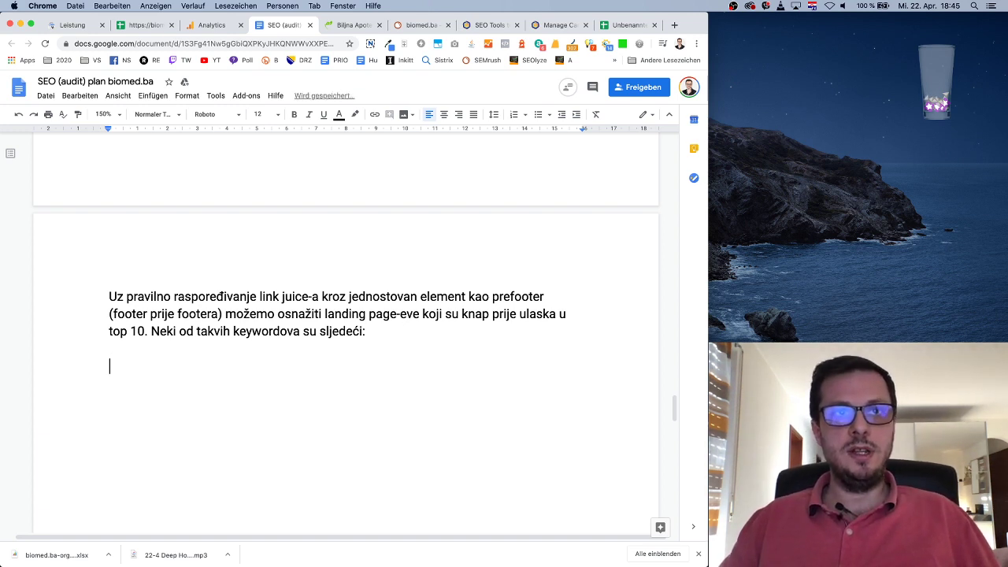
{"action": "double_click", "coordinate": [163, 331]}
{"action": "left_click", "coordinate": [170, 363]}
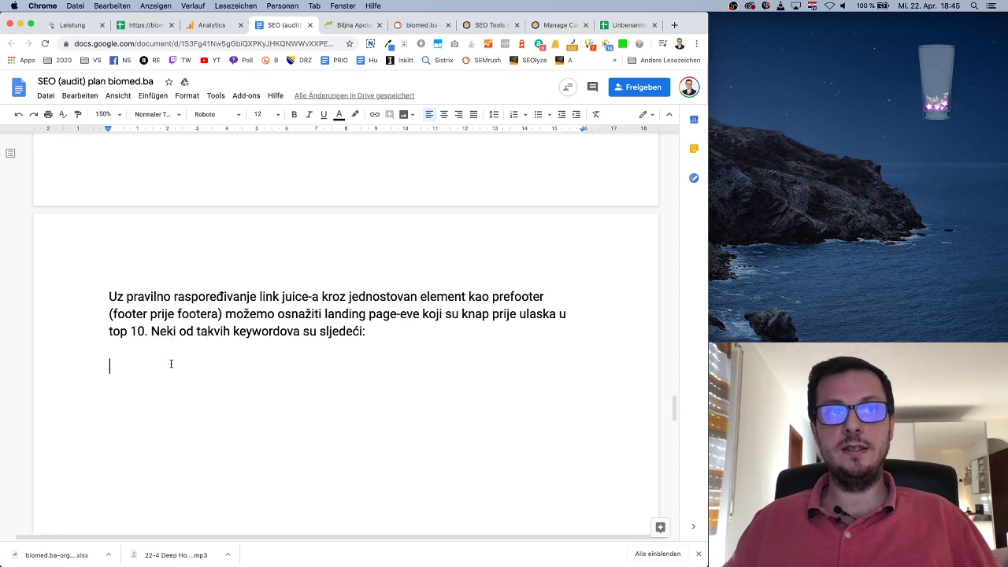
{"action": "left_click", "coordinate": [142, 25]}
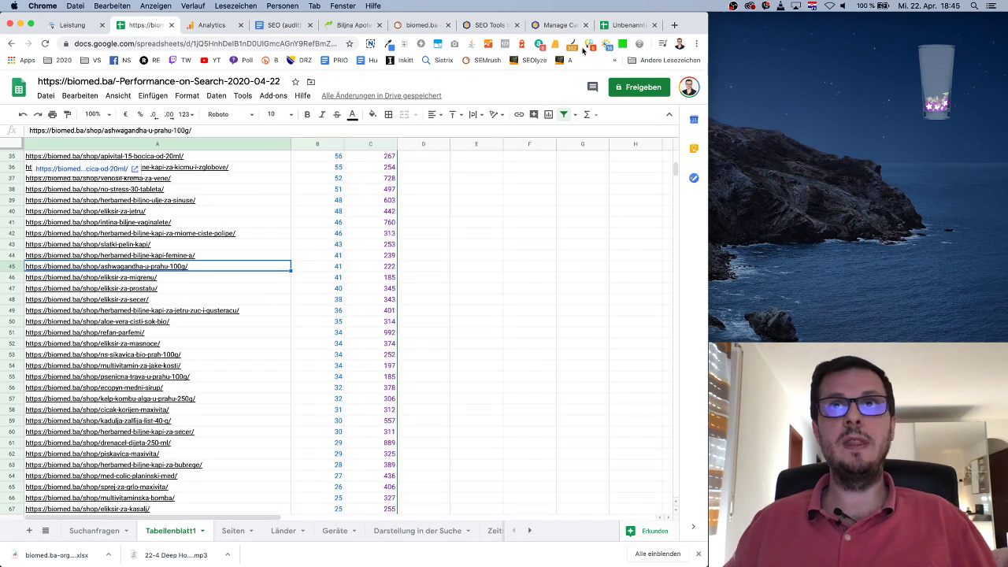
{"action": "left_click", "coordinate": [615, 27]}
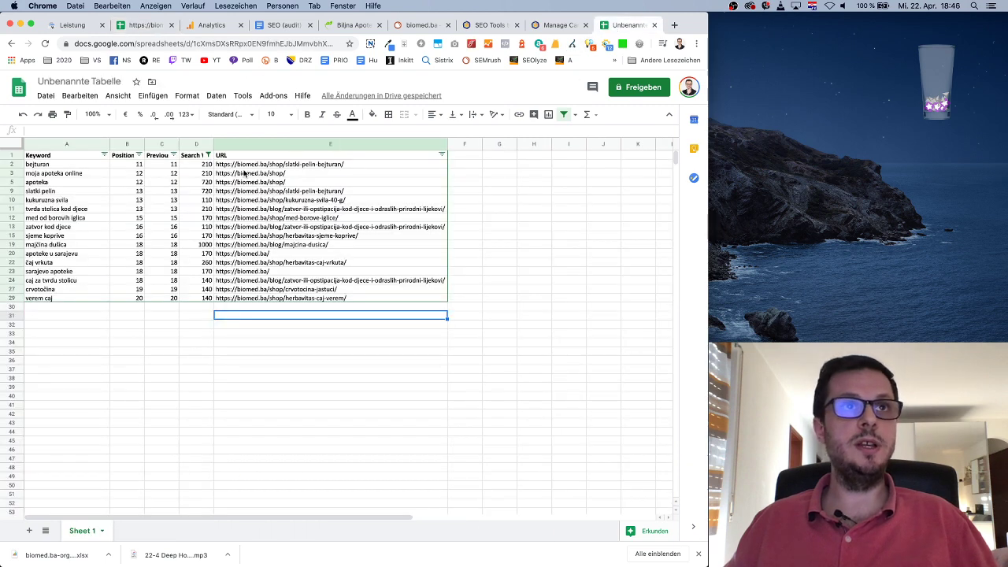
{"action": "left_click", "coordinate": [55, 155]}
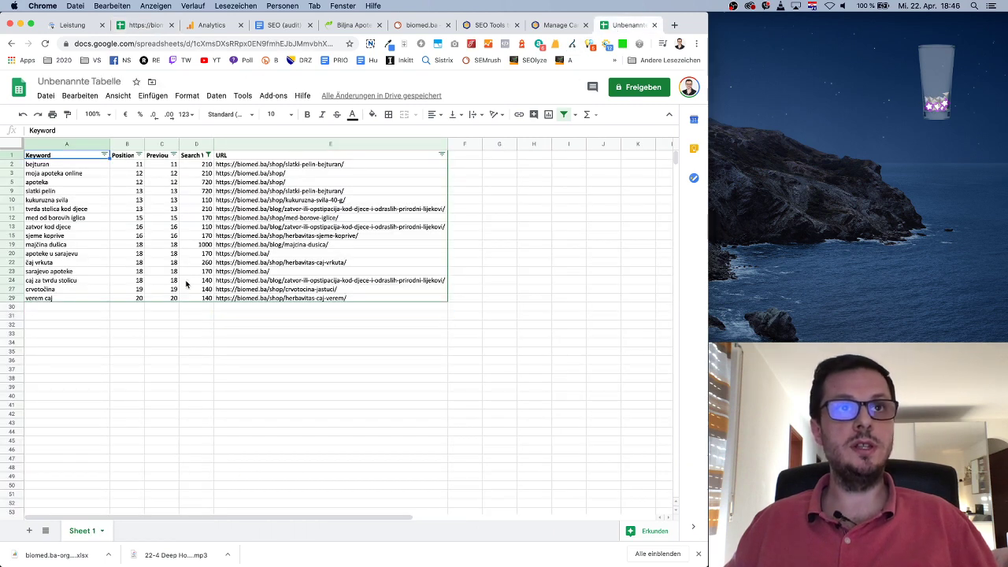
{"action": "left_click", "coordinate": [272, 297], "text": "shift"}
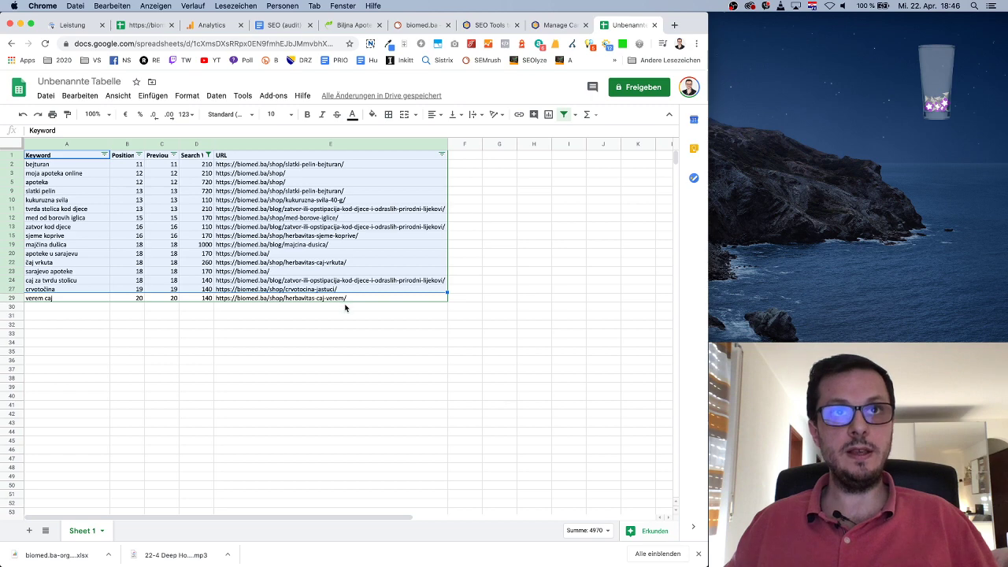
{"action": "key", "text": "super+c"}
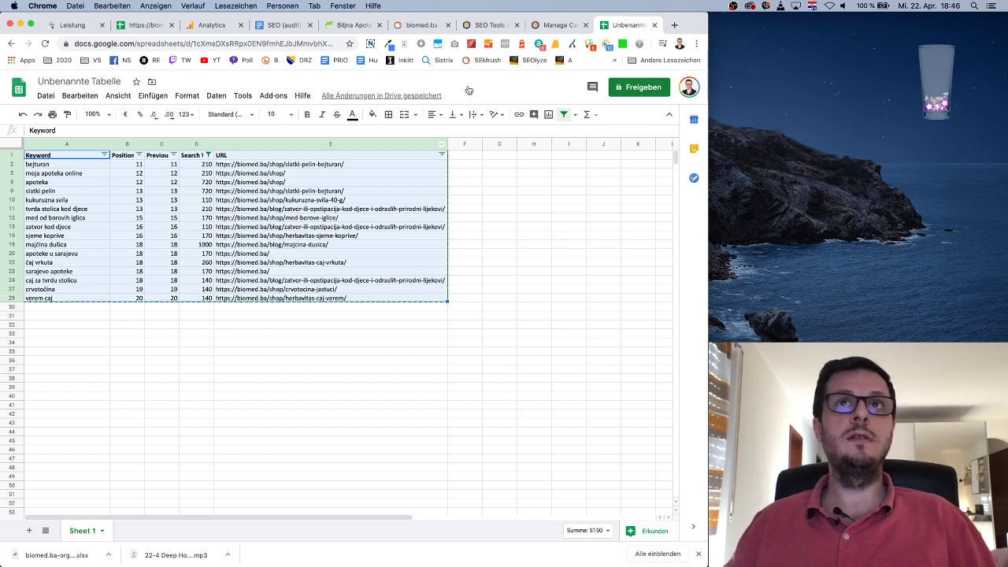
Step: Paste the copied keyword table unlinked below the list introduction in the SEO audit plan document
{"action": "left_click", "coordinate": [290, 26]}
{"action": "key", "text": "super+v"}
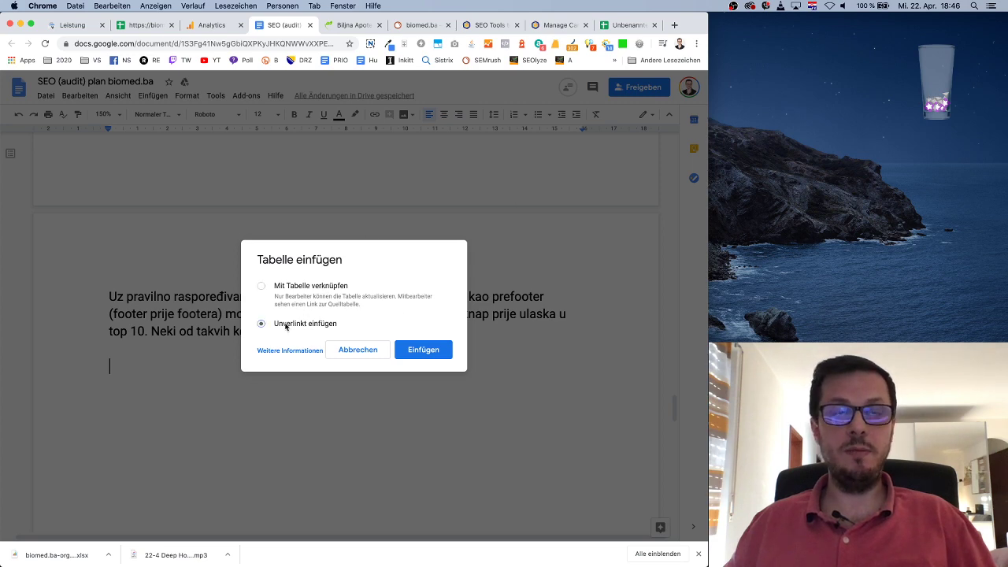
{"action": "left_click", "coordinate": [436, 353]}
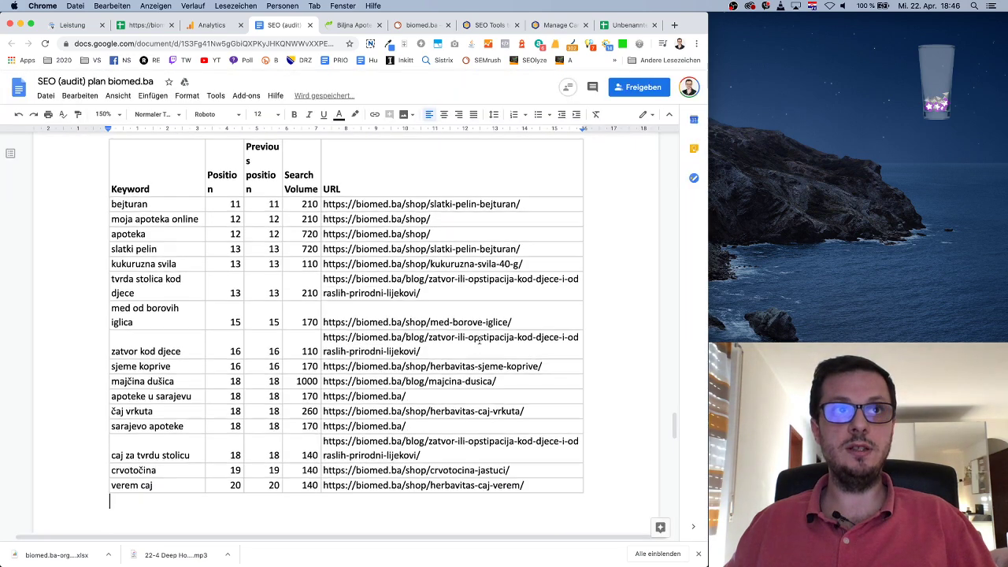
Step: Examine the landing page URLs in the pasted table, including those for slatki pelin, med od borovih iglica, majčina dušica, verem caj and čaj vrkuta
{"action": "scroll", "coordinate": [479, 340], "scroll_direction": "down", "scroll_amount": 5}
{"action": "scroll", "coordinate": [478, 340], "scroll_direction": "up", "scroll_amount": 10}
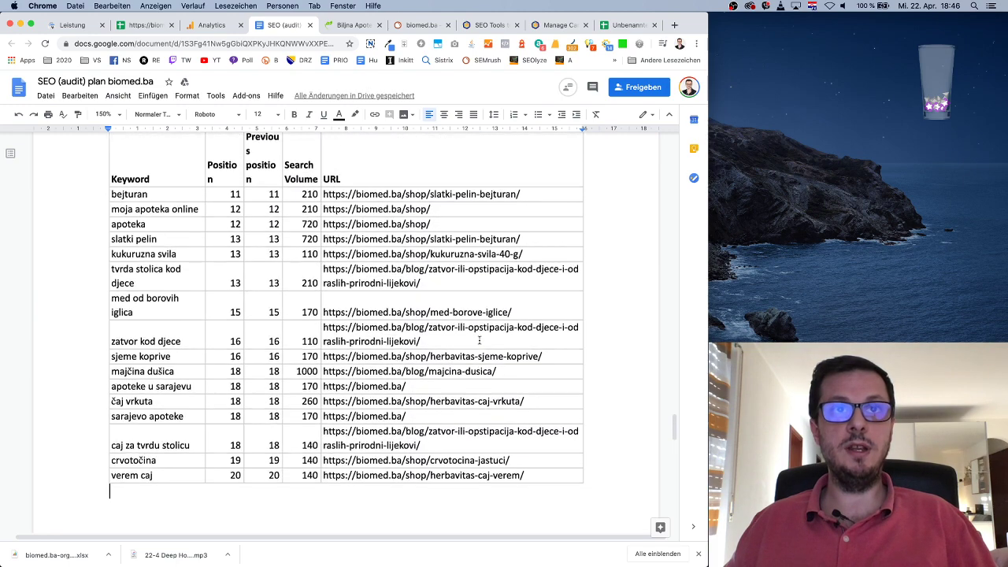
{"action": "scroll", "coordinate": [479, 341], "scroll_direction": "down", "scroll_amount": 2}
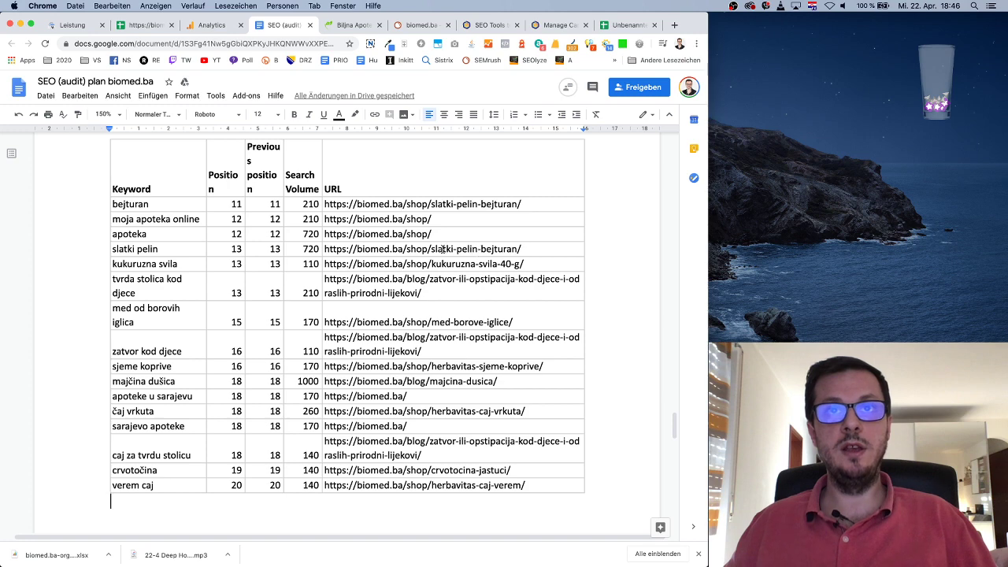
{"action": "left_click_drag", "start_coordinate": [431, 249], "coordinate": [479, 249]}
{"action": "left_click_drag", "start_coordinate": [447, 204], "coordinate": [478, 204]}
{"action": "left_click", "coordinate": [473, 204]}
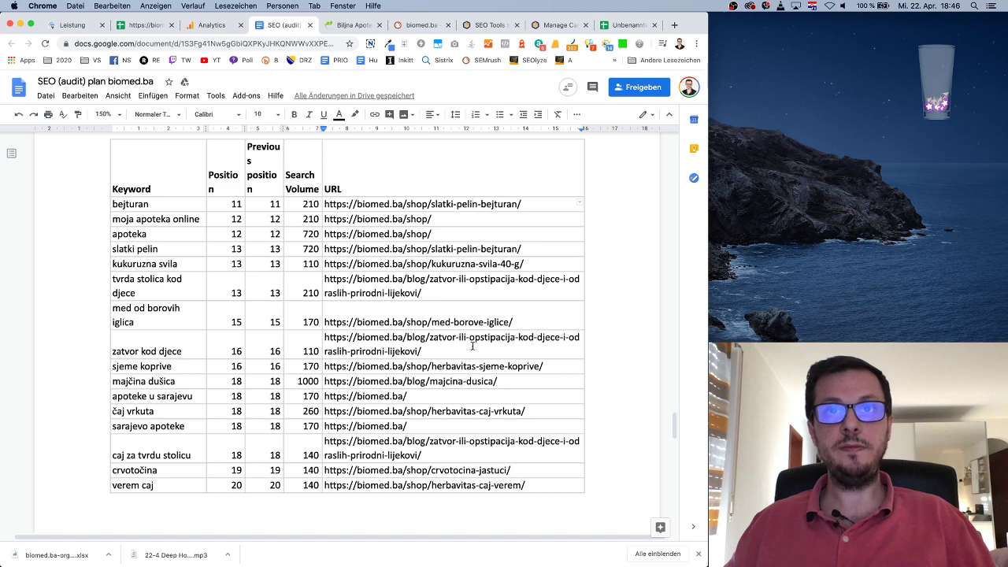
{"action": "left_click_drag", "start_coordinate": [497, 321], "coordinate": [438, 322]}
{"action": "left_click", "coordinate": [468, 381]}
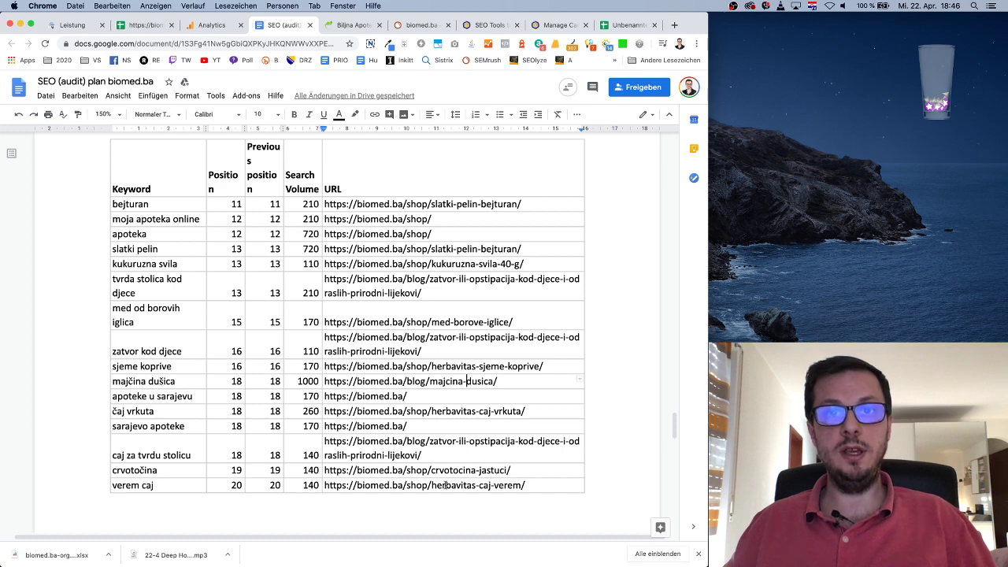
{"action": "mouse_move", "coordinate": [432, 485]}
{"action": "left_mouse_down"}
{"action": "mouse_move", "coordinate": [489, 485]}
{"action": "mouse_move", "coordinate": [439, 483]}
{"action": "left_mouse_up"}
{"action": "left_click", "coordinate": [513, 484]}
{"action": "left_click", "coordinate": [462, 411]}
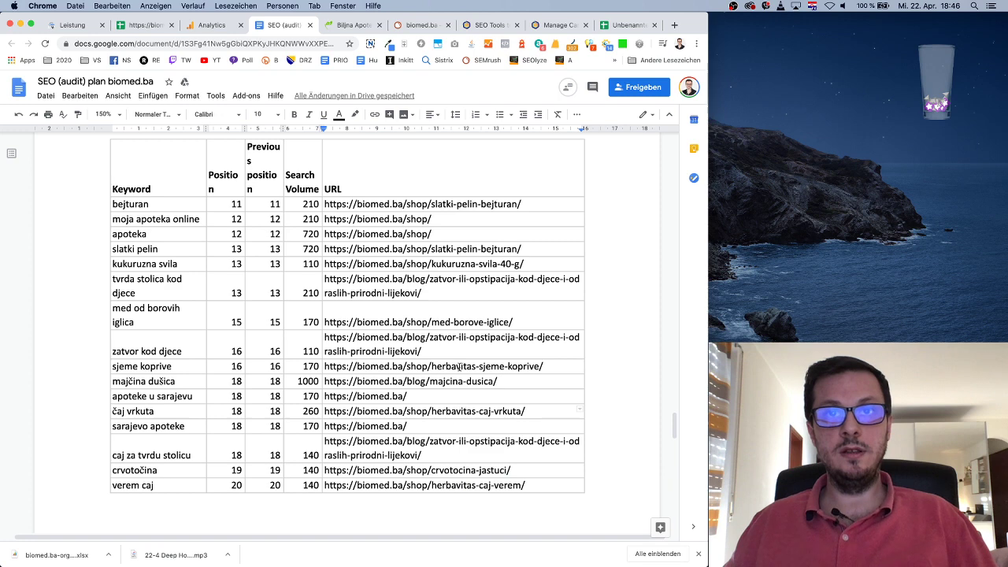
Step: Write below the keyword table "Neki od ovih keywords su već bili u Top10 i donosili konverzije."
{"action": "left_click", "coordinate": [526, 513]}
{"action": "scroll", "coordinate": [542, 502], "scroll_direction": "down", "scroll_amount": 1}
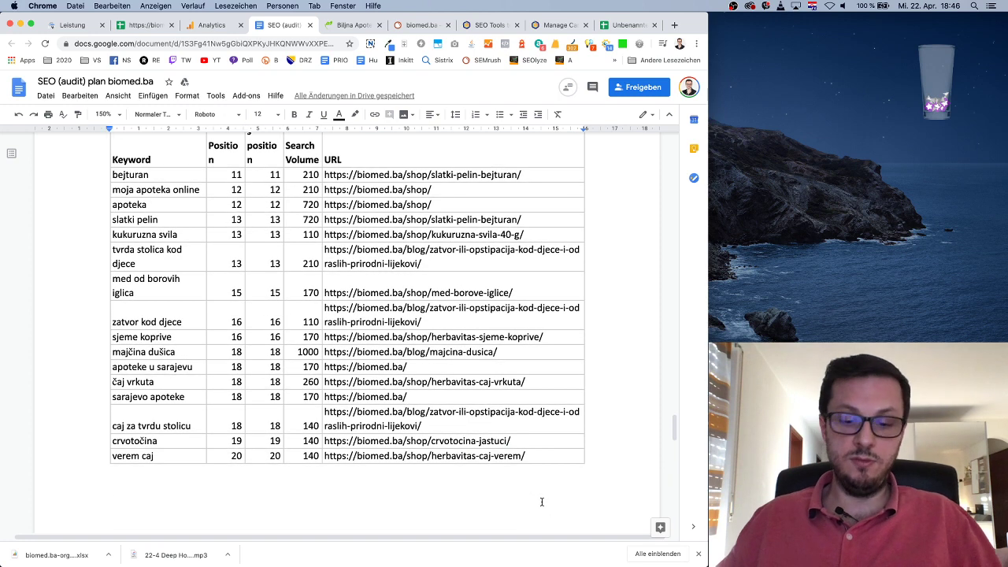
{"action": "scroll", "coordinate": [542, 501], "scroll_direction": "up", "scroll_amount": 2}
{"action": "scroll", "coordinate": [542, 502], "scroll_direction": "up", "scroll_amount": 2}
{"action": "scroll", "coordinate": [542, 501], "scroll_direction": "down", "scroll_amount": 5}
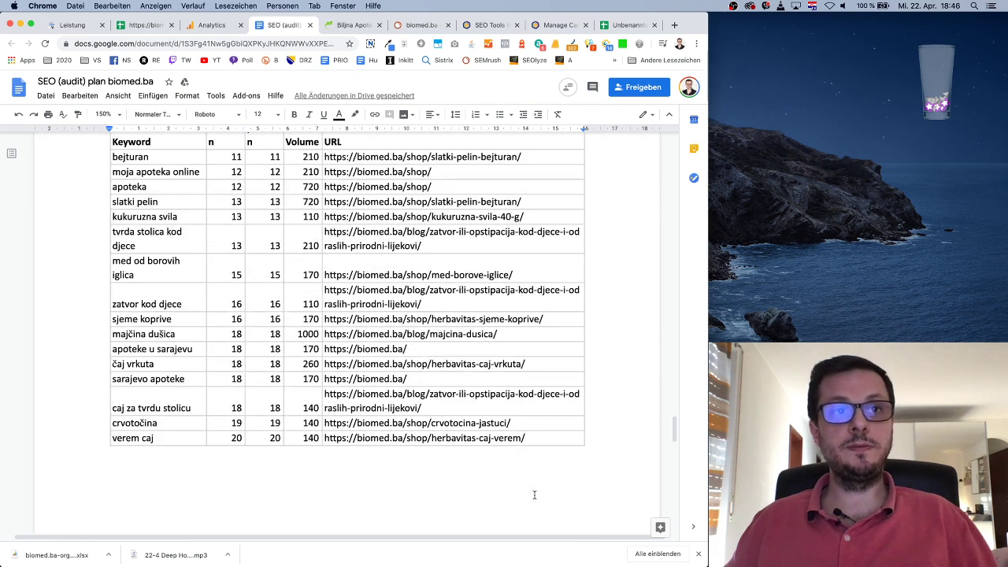
{"action": "type", "text": "Neki odo"}
{"action": "type", "text": "ovo"}
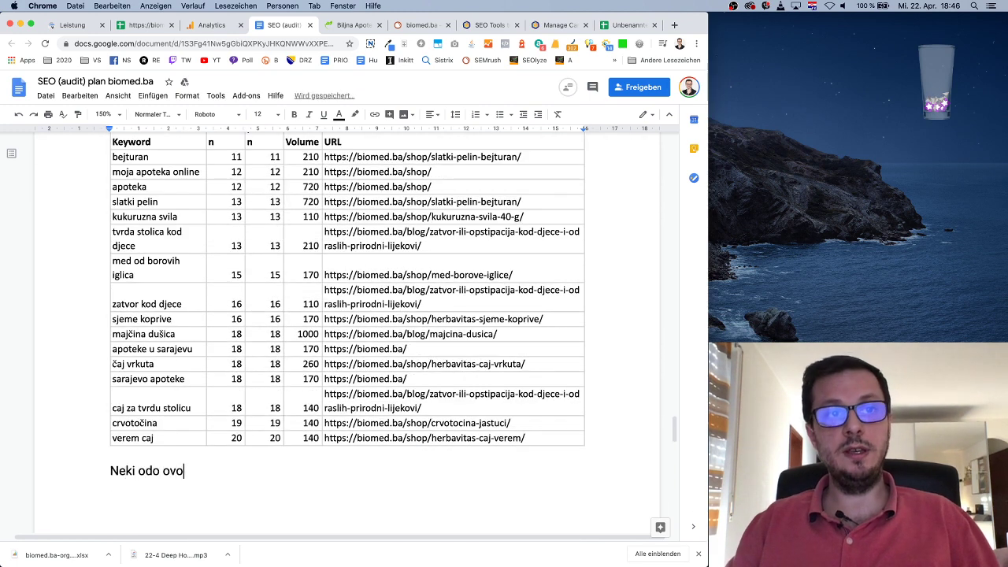
{"action": "key", "text": "BackSpace"}
{"action": "type", "text": "ovih ke"}
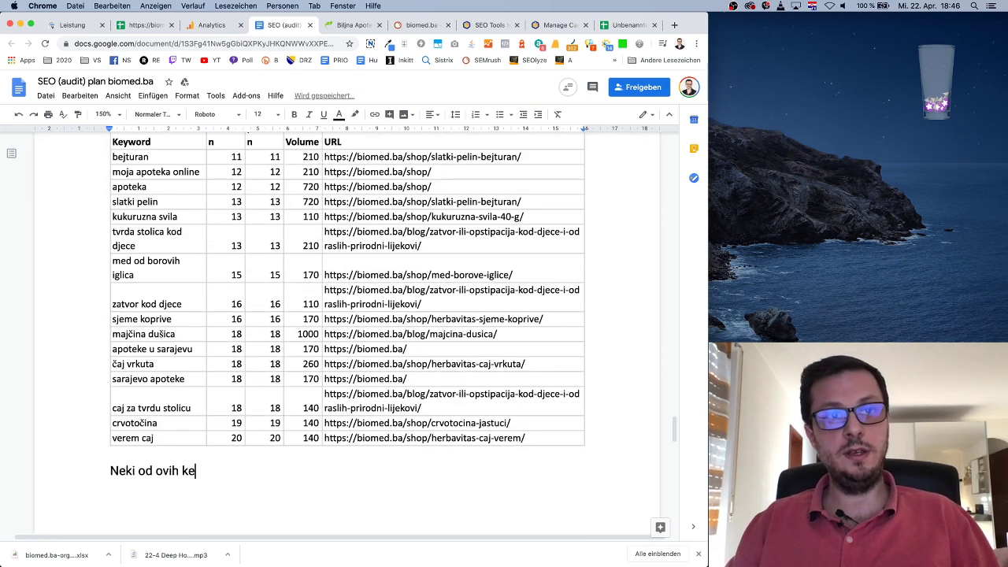
{"action": "type", "text": "ywords su već t"}
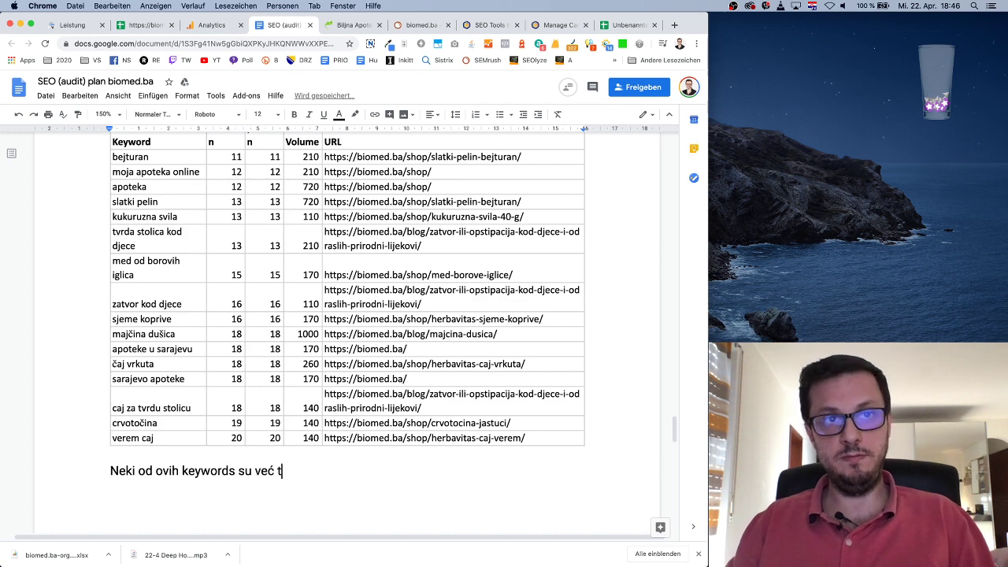
{"action": "key", "text": "BackSpace"}
{"action": "type", "text": "bili u Top"}
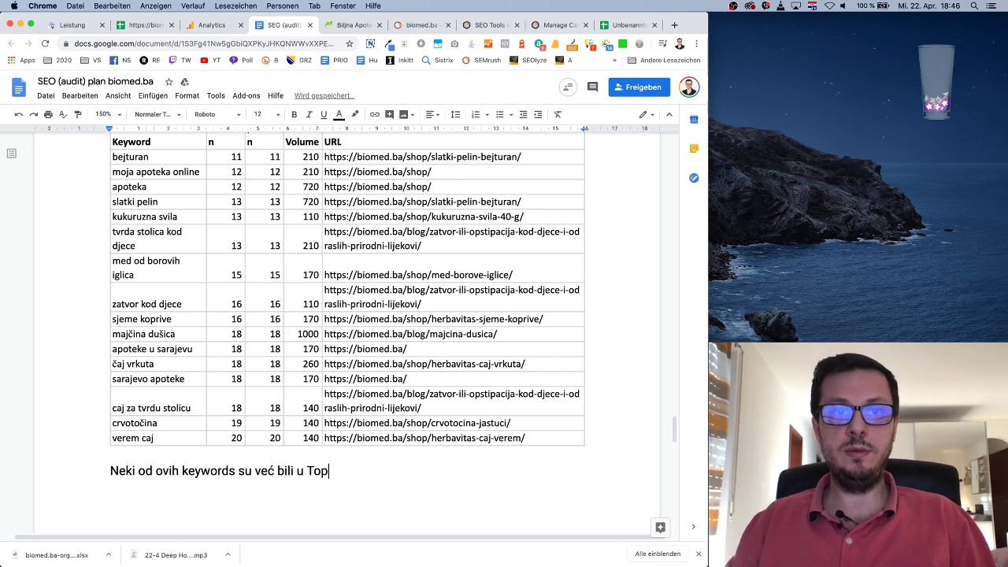
{"action": "type", "text": "10 i do"}
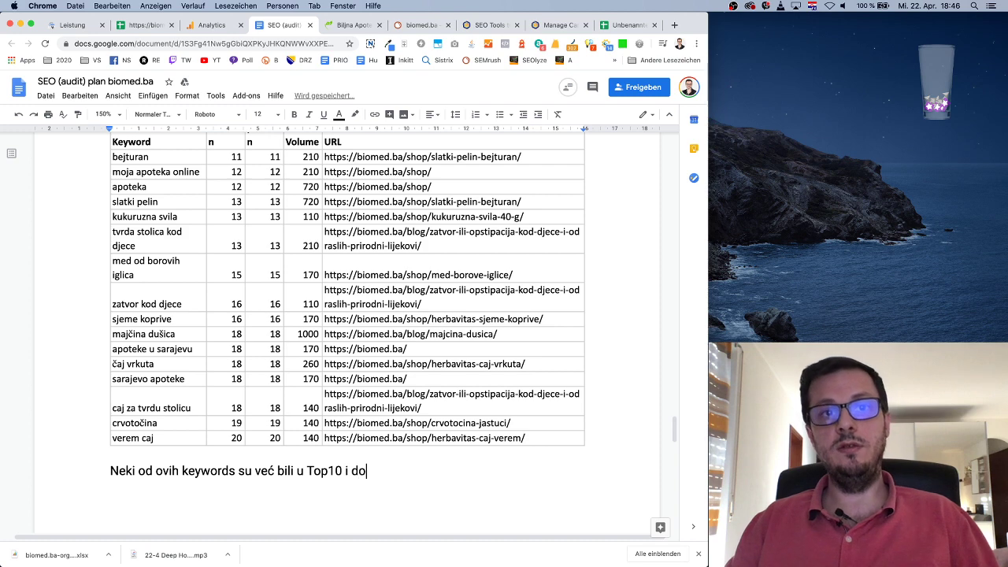
{"action": "type", "text": "nosili prodaje"}
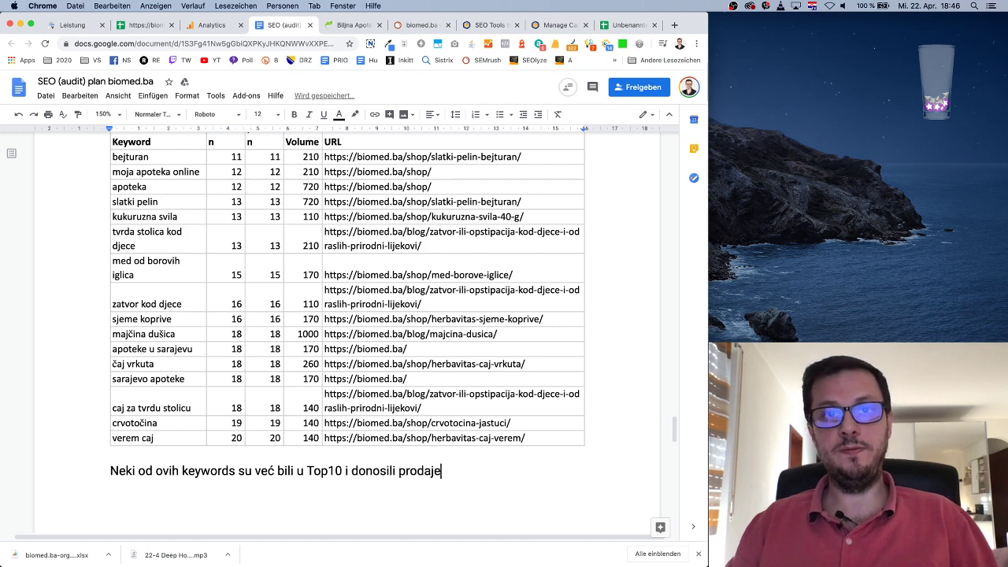
{"action": "key", "text": "BackSpace"}
{"action": "key", "text": "BackSpace"}
{"action": "key", "text": "BackSpace"}
{"action": "key", "text": "BackSpace"}
{"action": "key", "text": "BackSpace"}
{"action": "key", "text": "BackSpace"}
{"action": "key", "text": "BackSpace"}
{"action": "type", "text": "konverzije."}
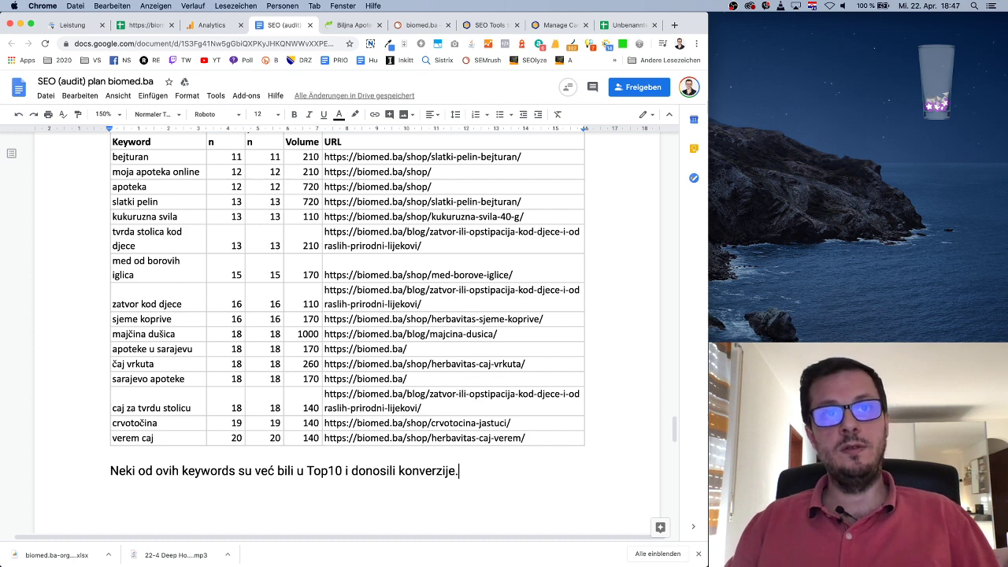
Step: Continue the paragraph with "Pogledat ćemo kasnije detaljnije svaki od spomenutih URL-ova i preporučiti koje mjere su potrebne, da bi se postigao bolji ranking."
{"action": "type", "text": " Pogleda"}
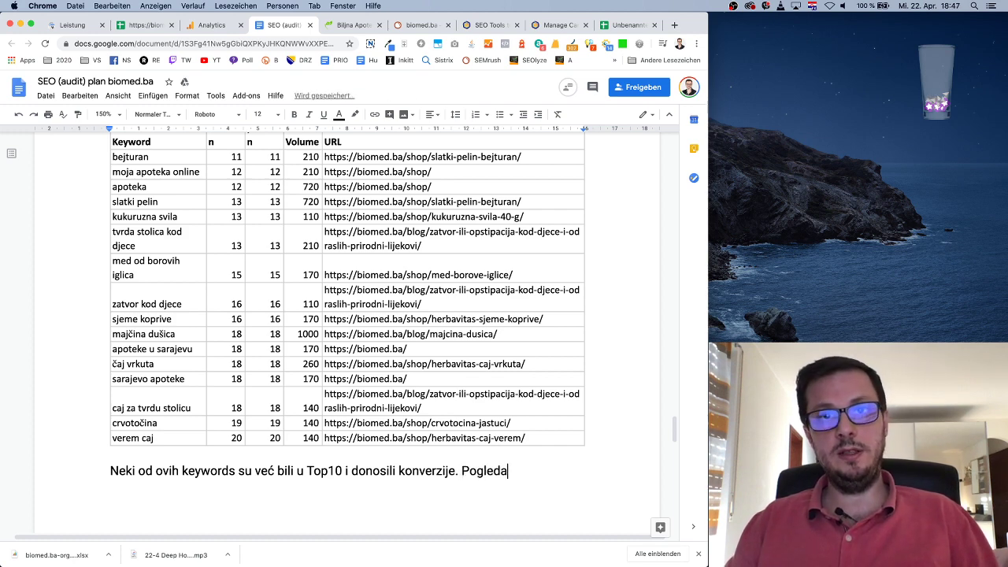
{"action": "type", "text": "t ćemo kasnije det"}
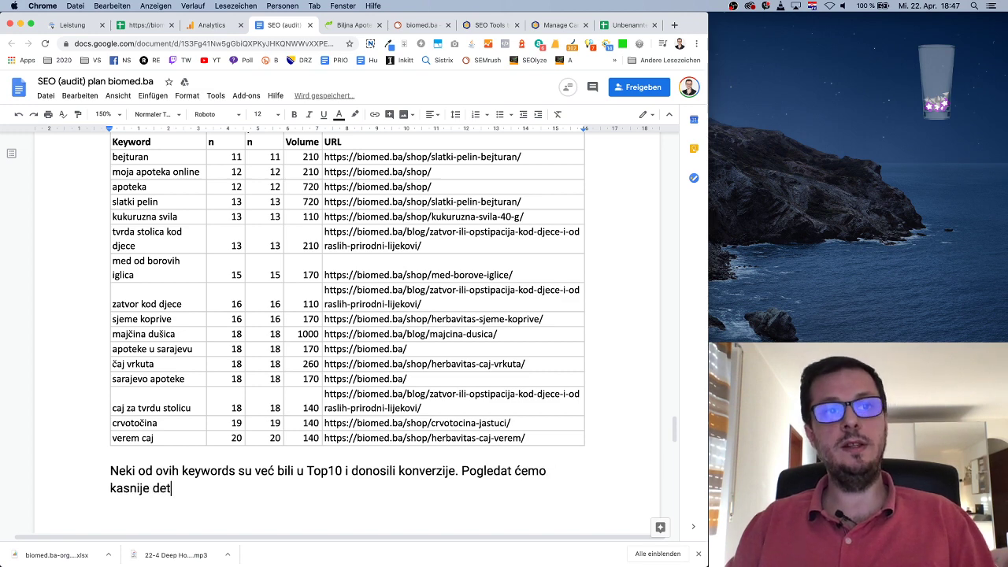
{"action": "type", "text": "aljnije svaki od"}
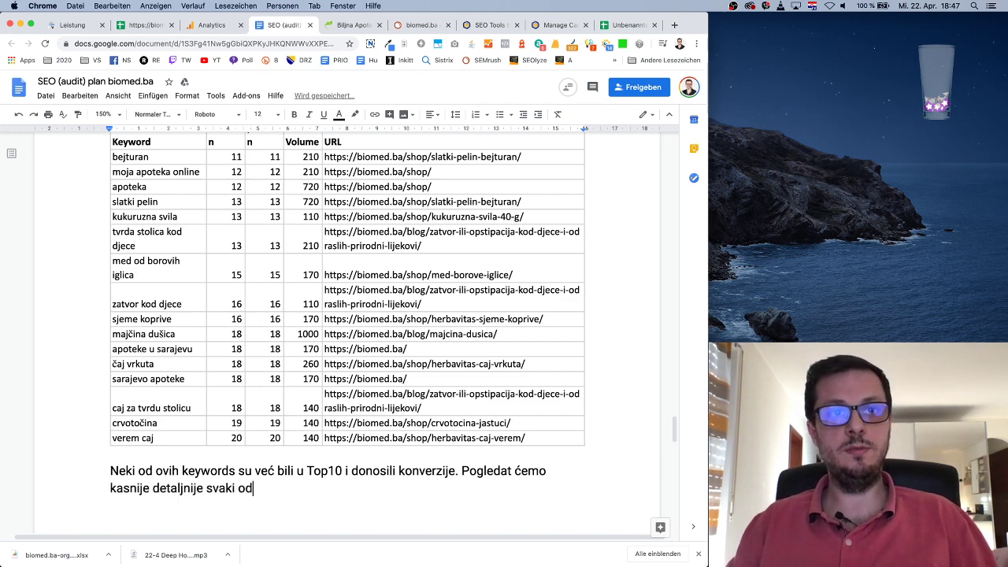
{"action": "type", "text": " spomenutih "}
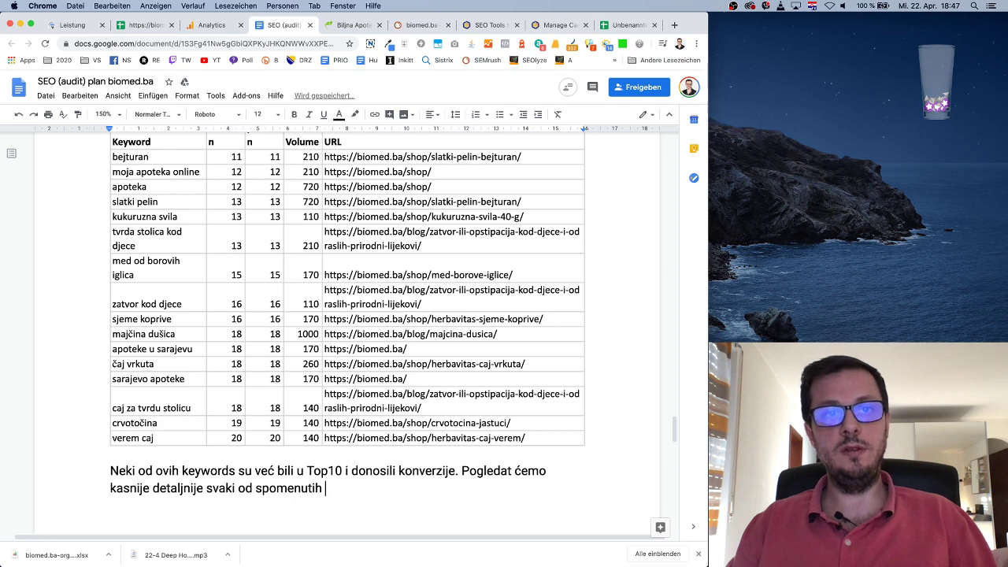
{"action": "type", "text": "URL-ova i pre"}
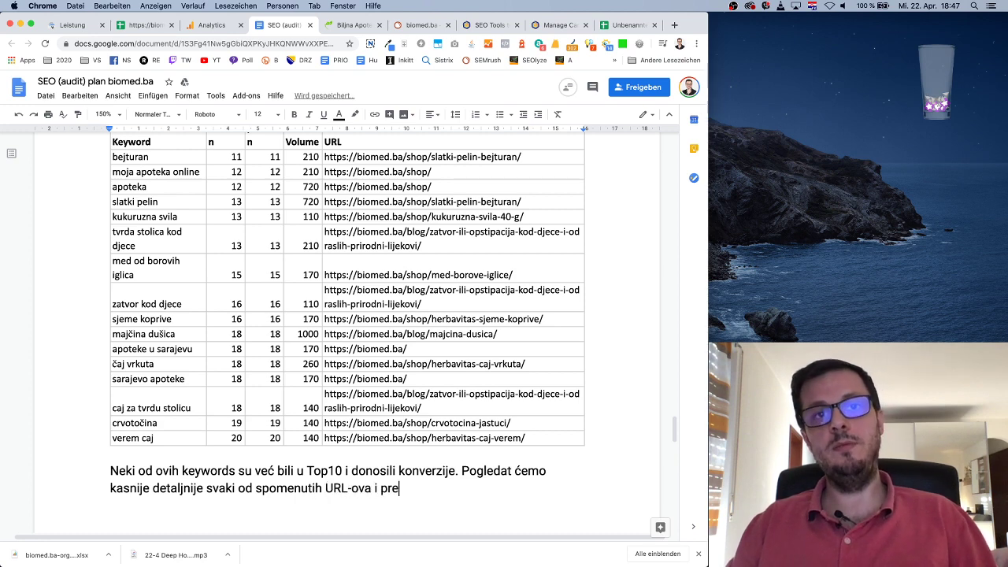
{"action": "type", "text": "poručiti koje "}
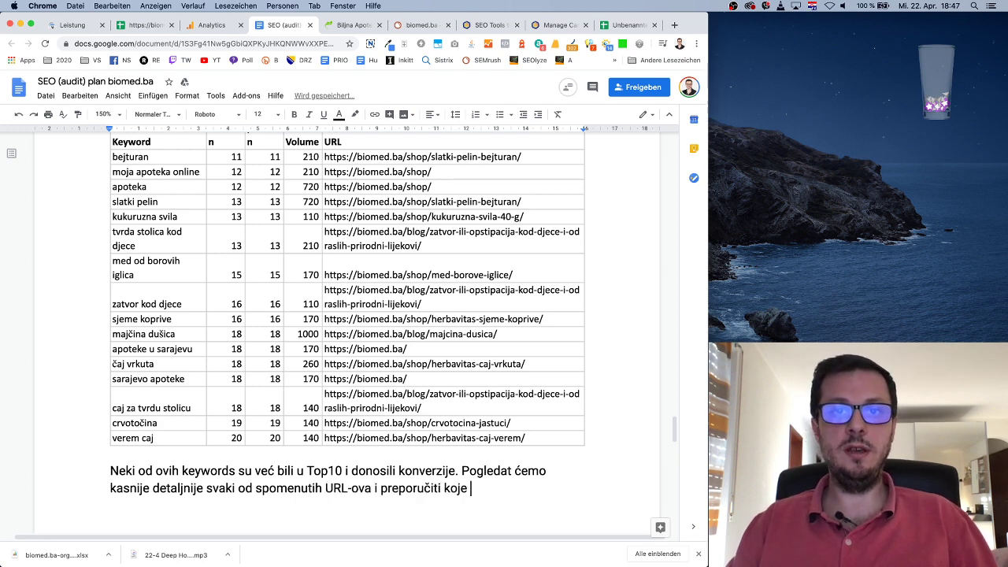
{"action": "type", "text": "mjere "}
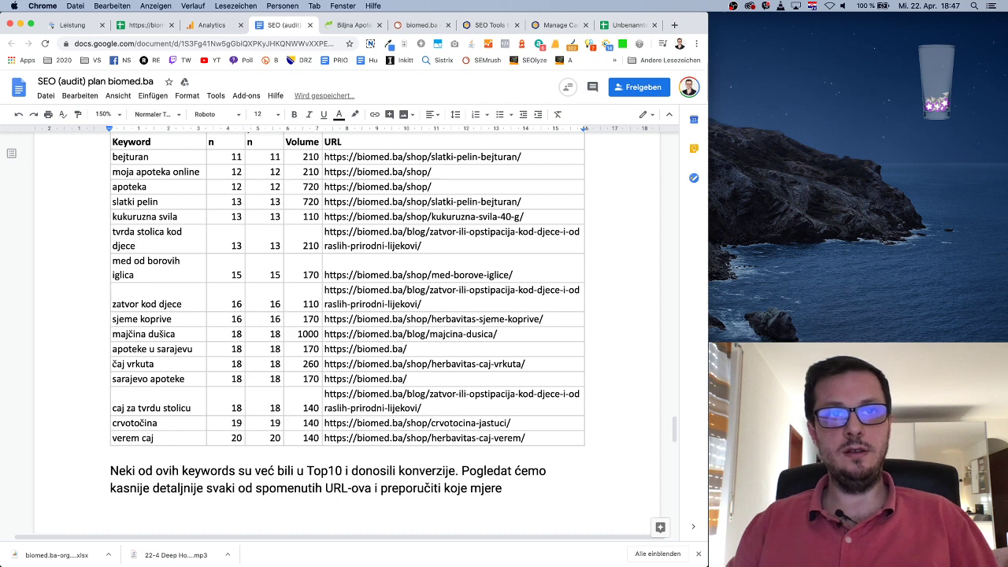
{"action": "type", "text": "su potrebne, da"}
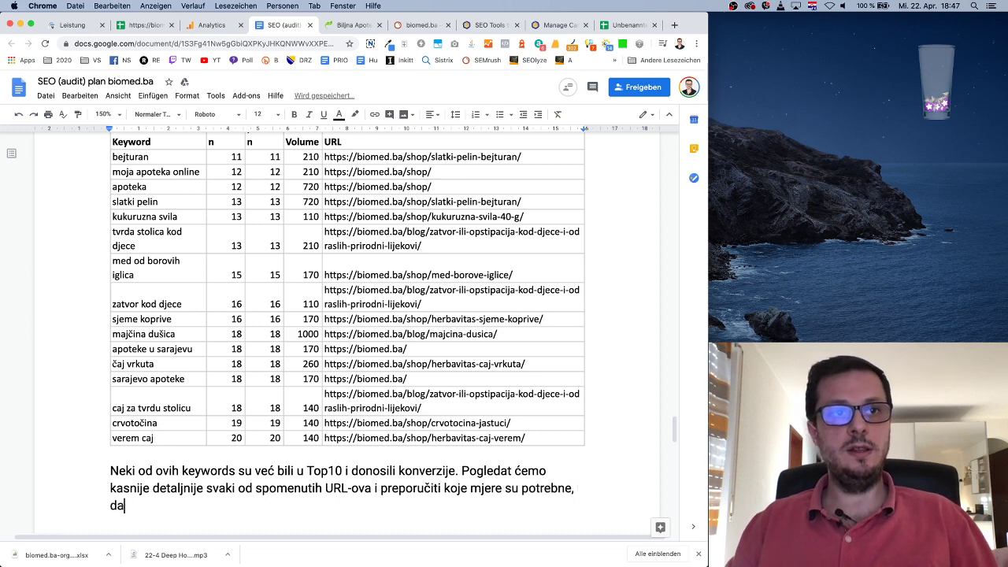
{"action": "type", "text": " bi se "}
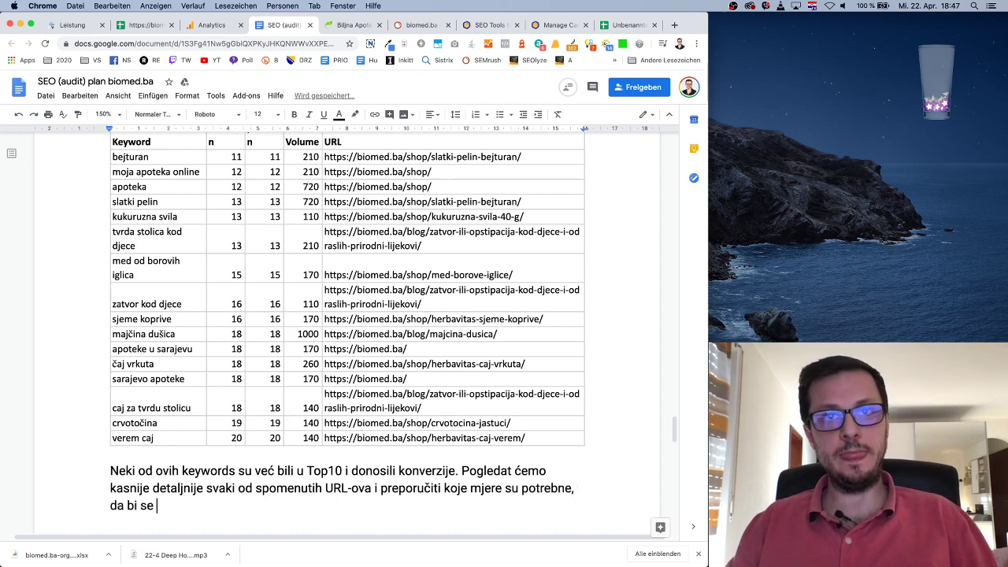
{"action": "type", "text": "postigla"}
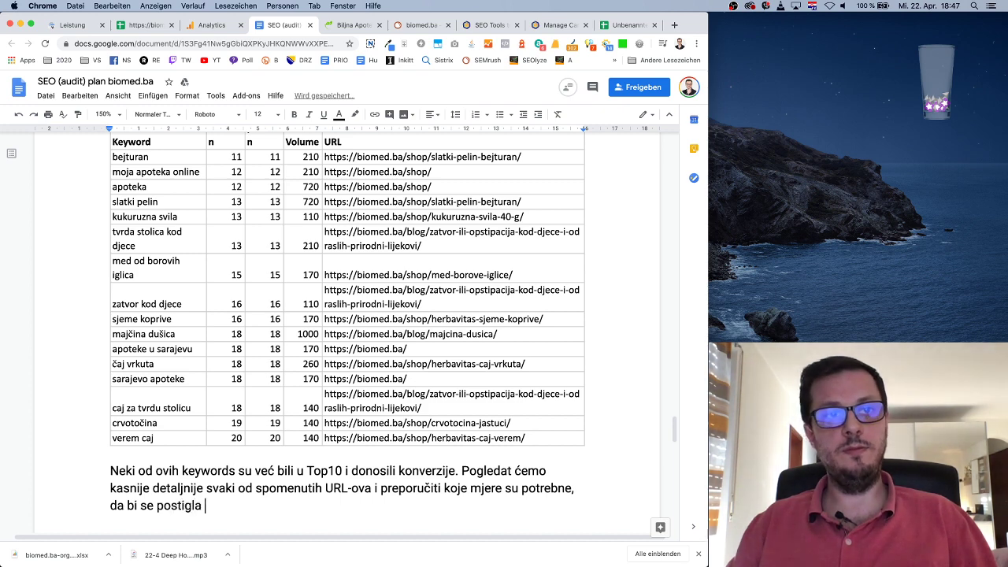
{"action": "key", "text": "BackSpace"}
{"action": "key", "text": "BackSpace"}
{"action": "key", "text": "BackSpace"}
{"action": "type", "text": "ao b"}
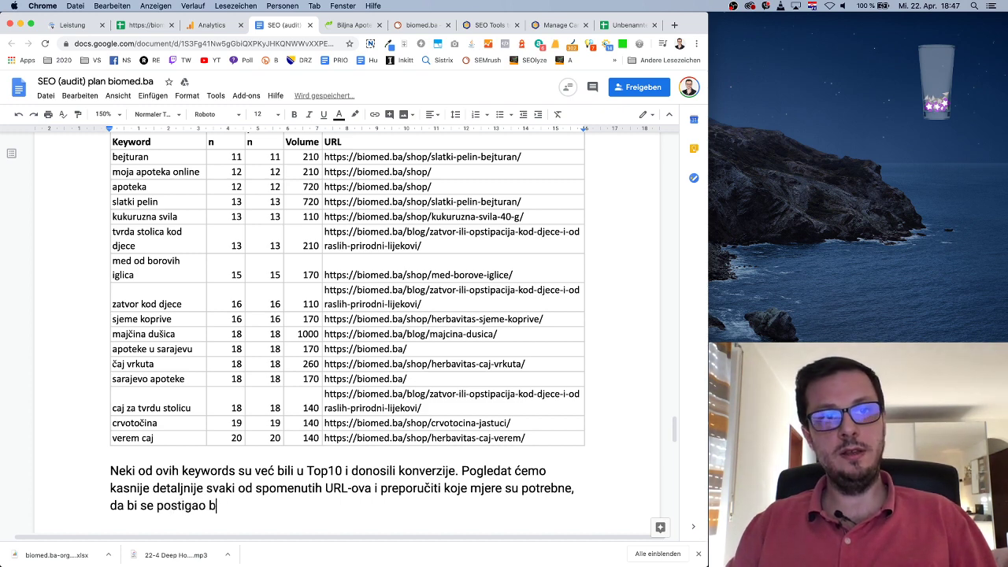
{"action": "type", "text": "olji ranking."}
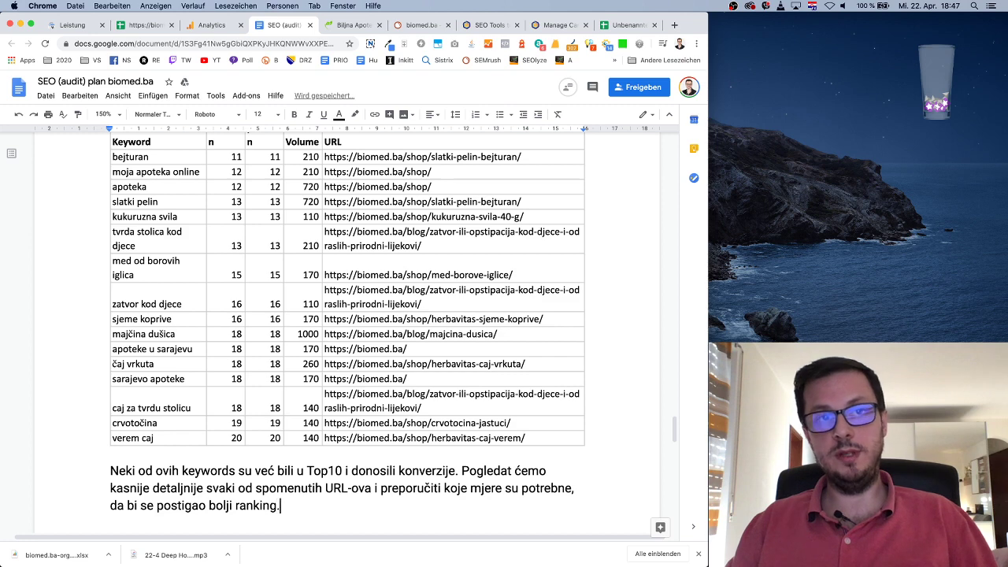
Step: Extend the last sentence below the keyword table so that it ends with "ranking na Google-u."
{"action": "key", "text": "BackSpace"}
{"action": "type", "text": "na "}
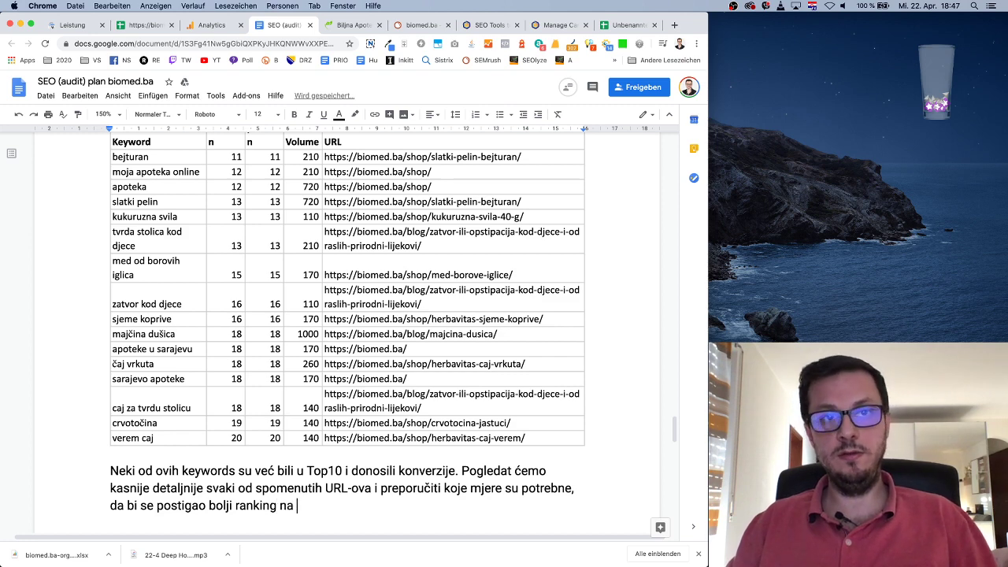
{"action": "type", "text": "Google-u"}
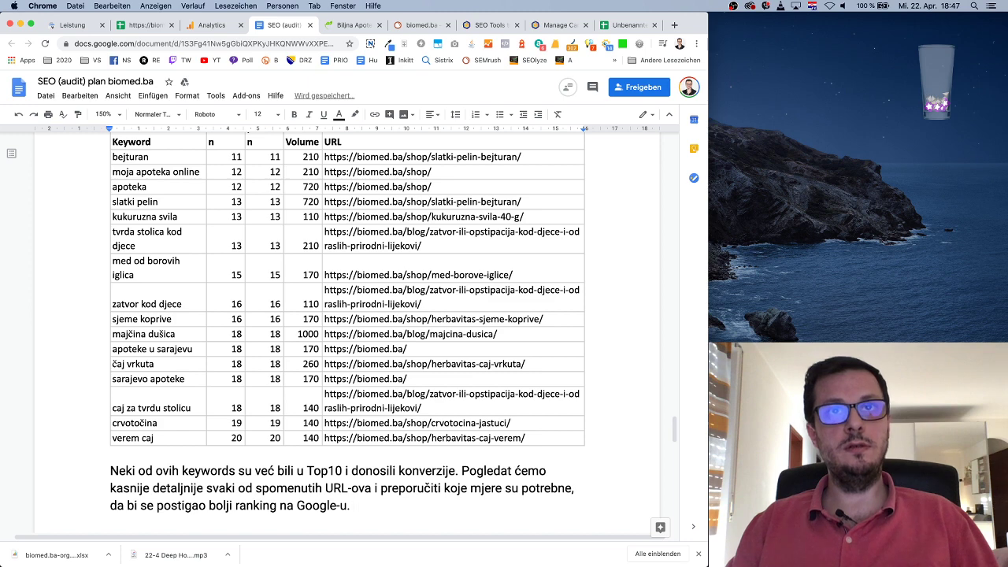
Step: Add the sentence "Zajedno ovi URL-ovi će se kasnije nalaziti u prefooteru." to the end of the paragraph below the keyword table
{"action": "type", "text": ". Zajedn"}
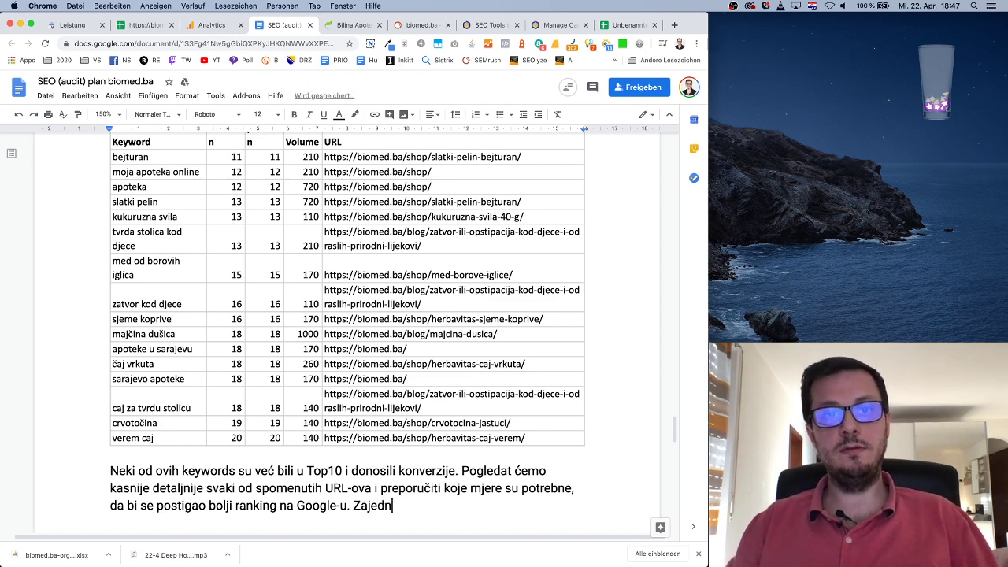
{"action": "type", "text": "ič"}
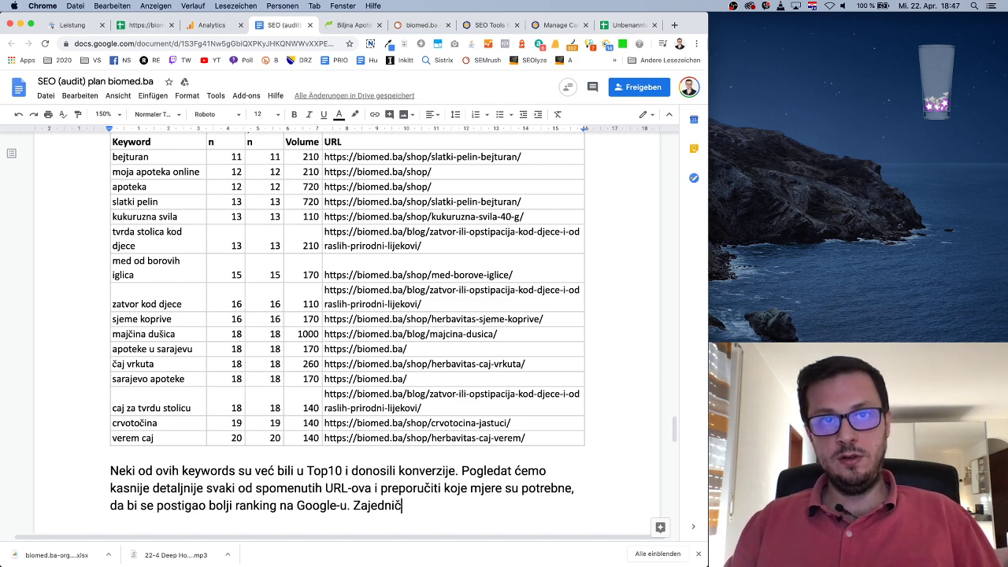
{"action": "key", "text": "BackSpace"}
{"action": "key", "text": "BackSpace"}
{"action": "type", "text": "o ovi"}
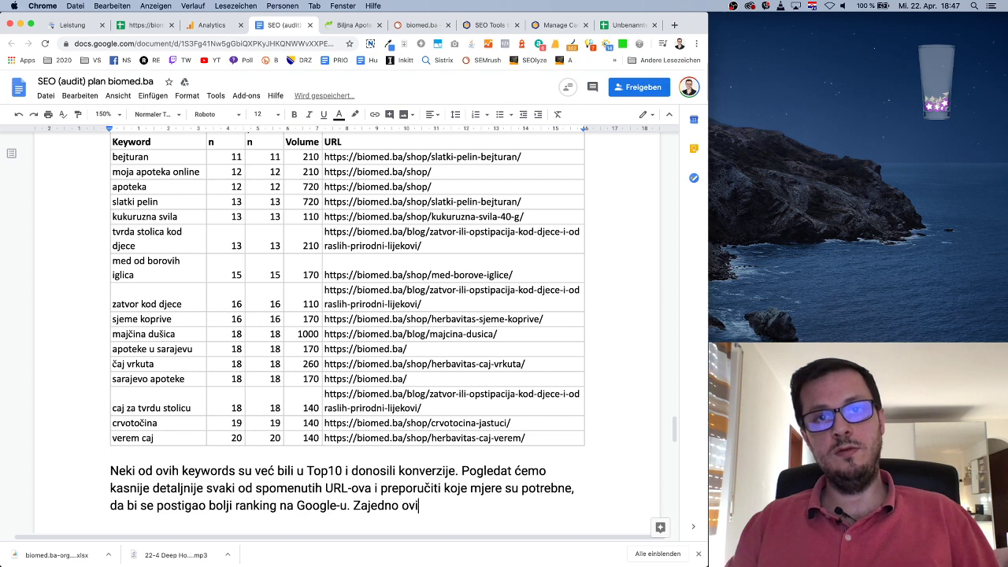
{"action": "type", "text": " URL-ovi ć"}
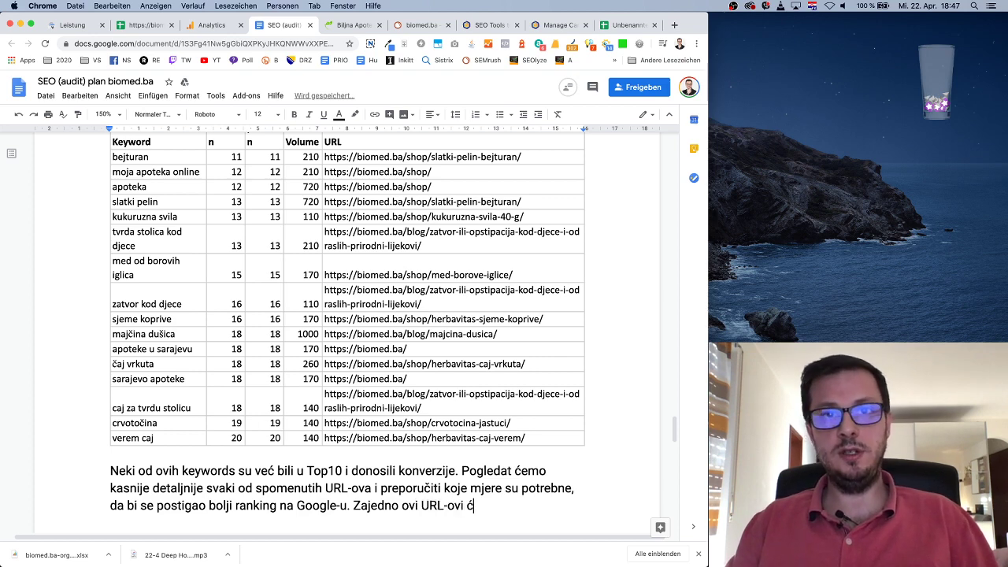
{"action": "type", "text": "e se kasnije sa"}
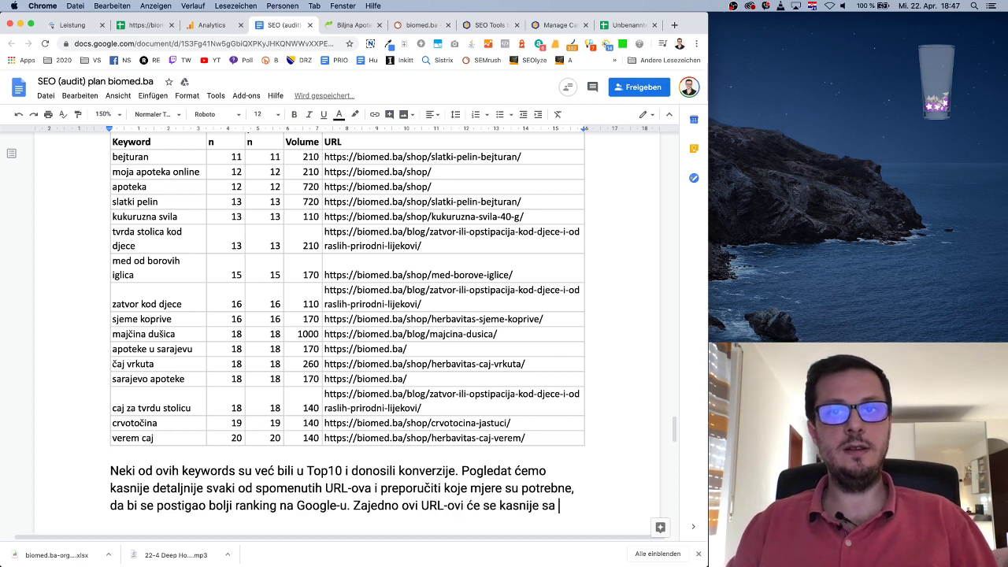
{"action": "key", "text": "BackSpace"}
{"action": "key", "text": "BackSpace"}
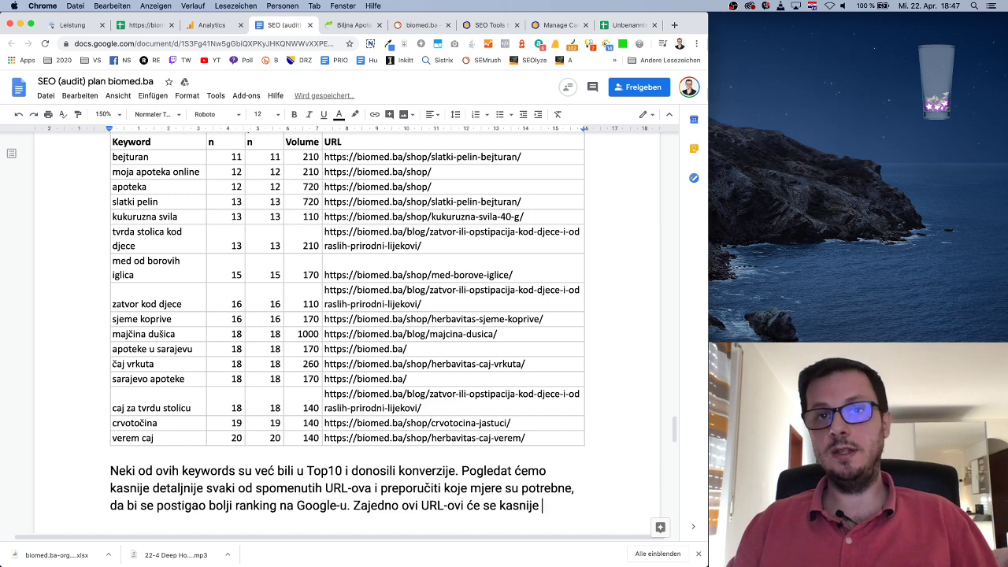
{"action": "type", "text": "nalaziti u "}
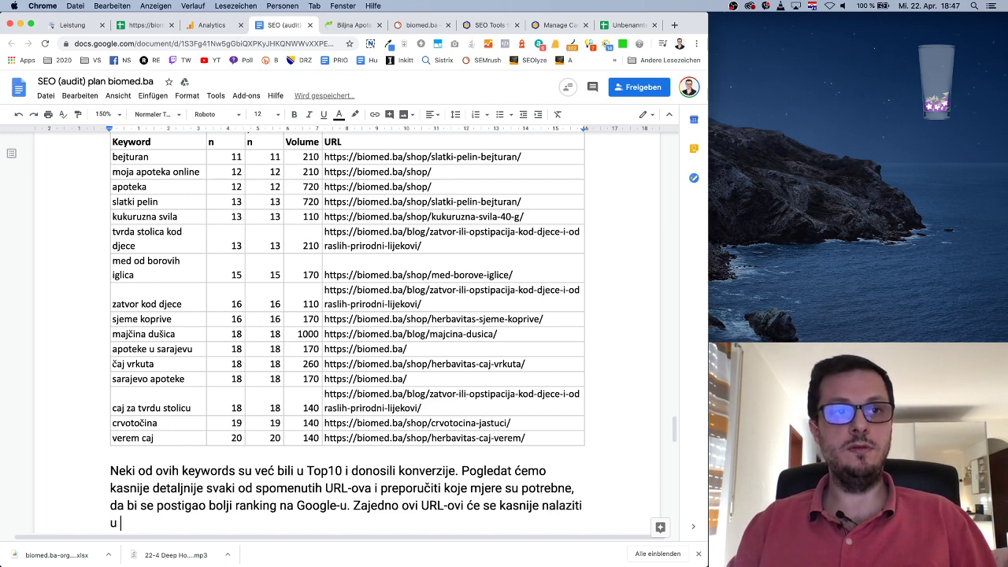
{"action": "type", "text": "prefooteru."}
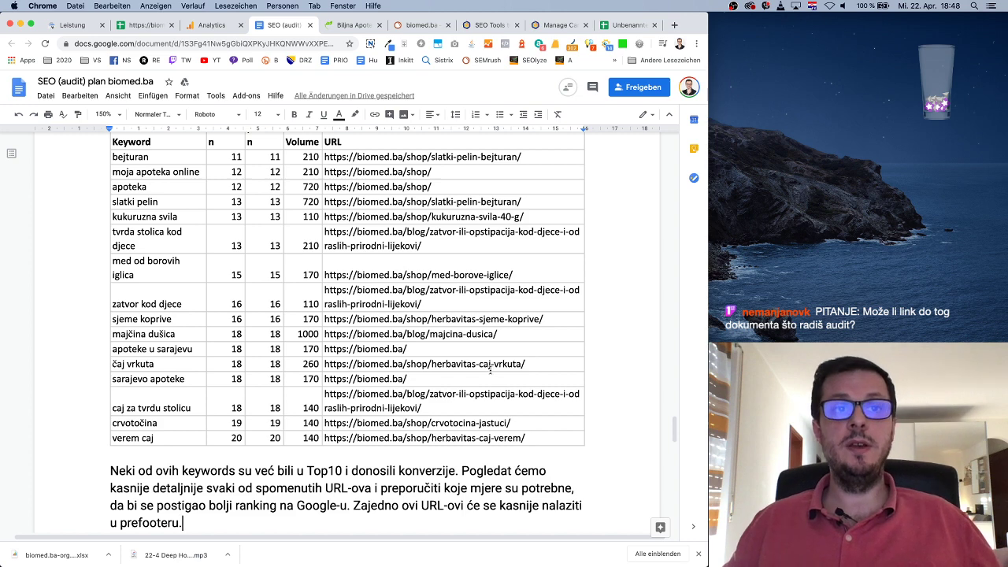
Step: Append the sentence "Od ove promjene očekujemo jako brze rezultate, zato pri implementaciji, ovaj zadatak ima prioritet." to the paragraph
{"action": "scroll", "coordinate": [490, 368], "scroll_direction": "down", "scroll_amount": 1}
{"action": "type", "text": "Od ove promjen"}
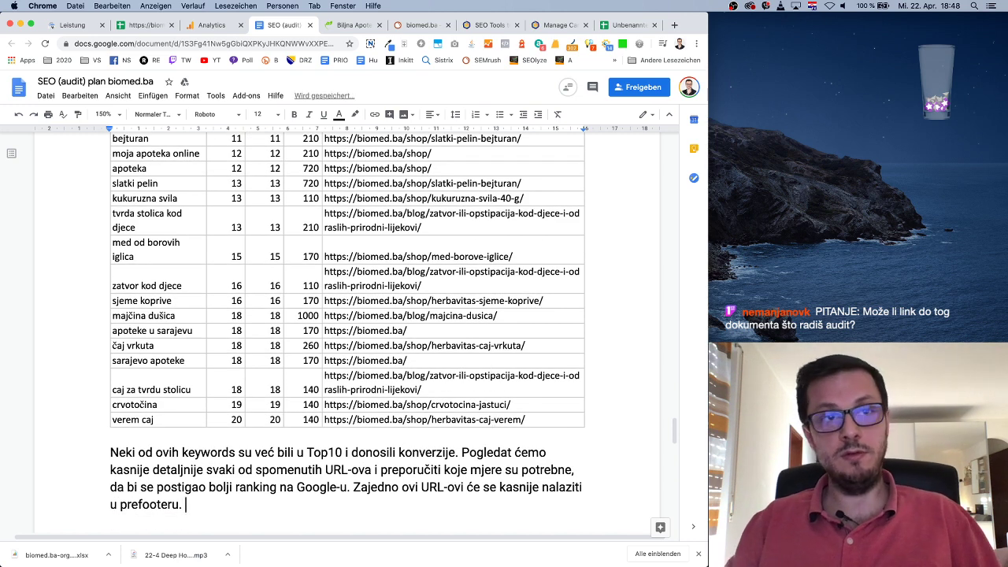
{"action": "type", "text": "e oč"}
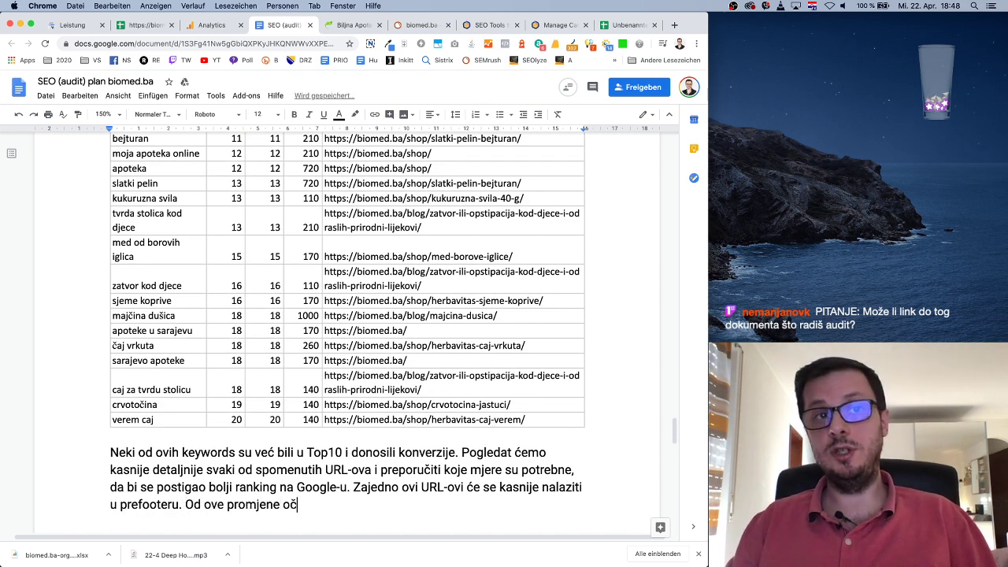
{"action": "type", "text": "ekujemo jako "}
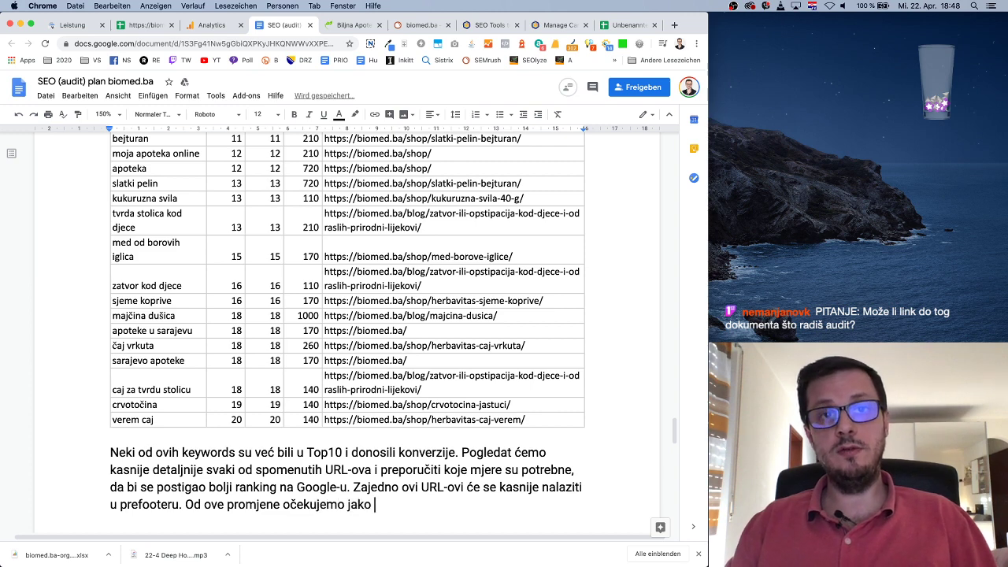
{"action": "type", "text": "brze rezultate, "}
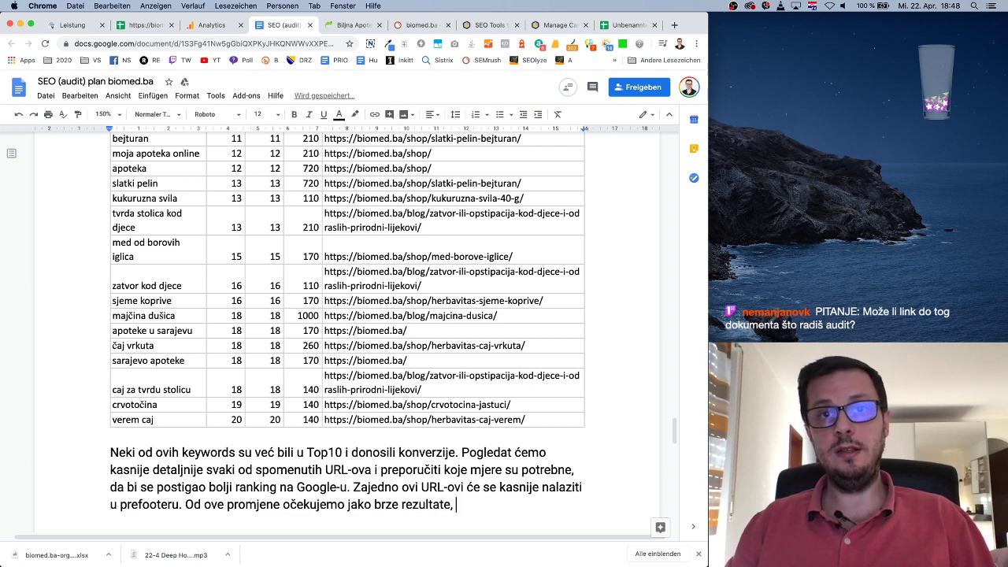
{"action": "type", "text": "zato pri imp"}
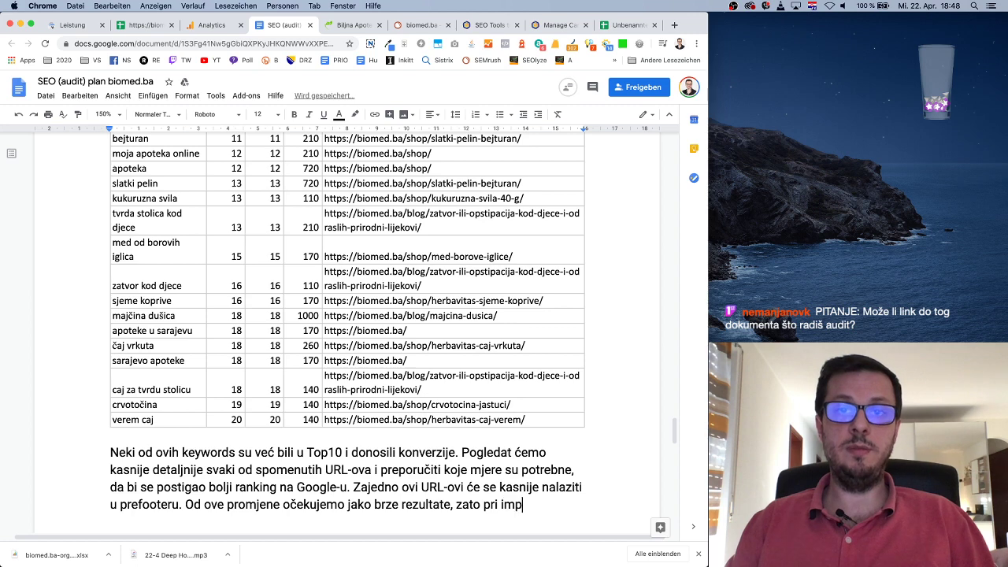
{"action": "type", "text": "lement"}
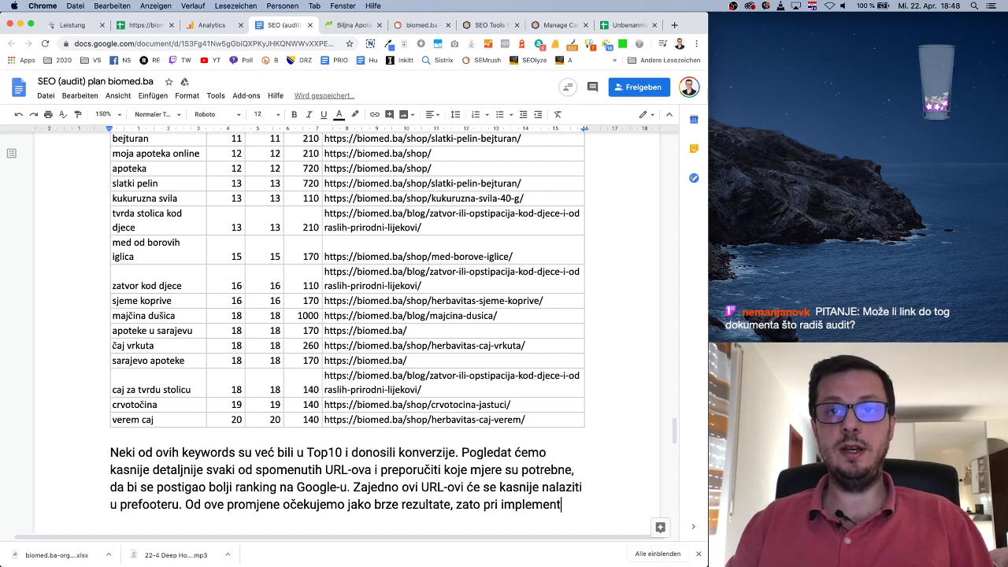
{"action": "type", "text": "aciji, ovaj"}
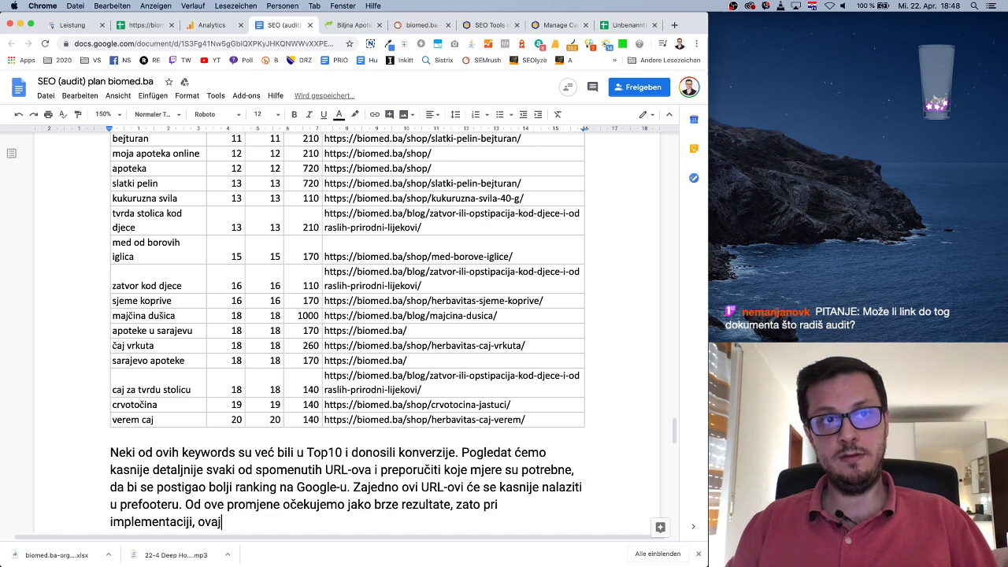
{"action": "type", "text": " zadatak i"}
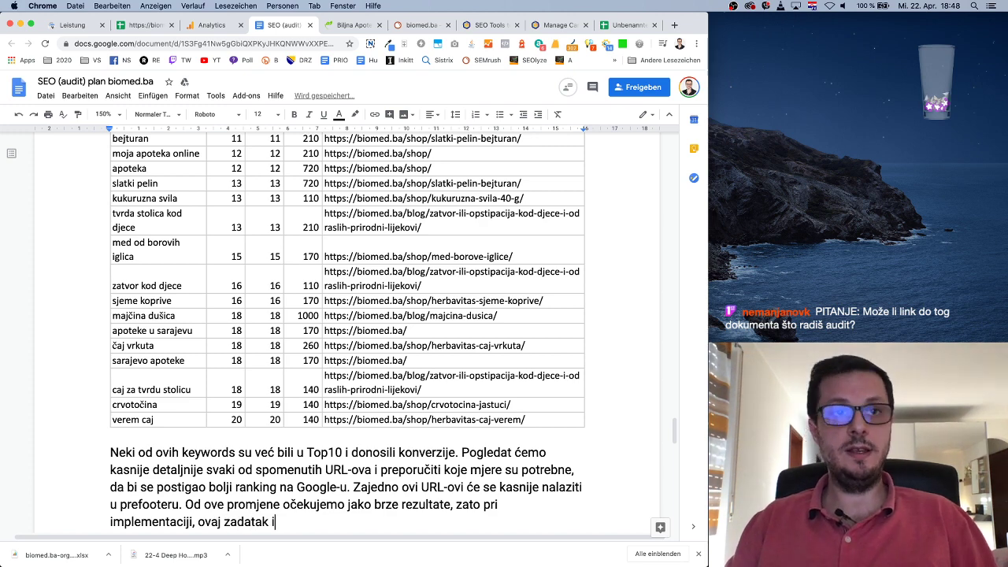
{"action": "type", "text": "ma priori"}
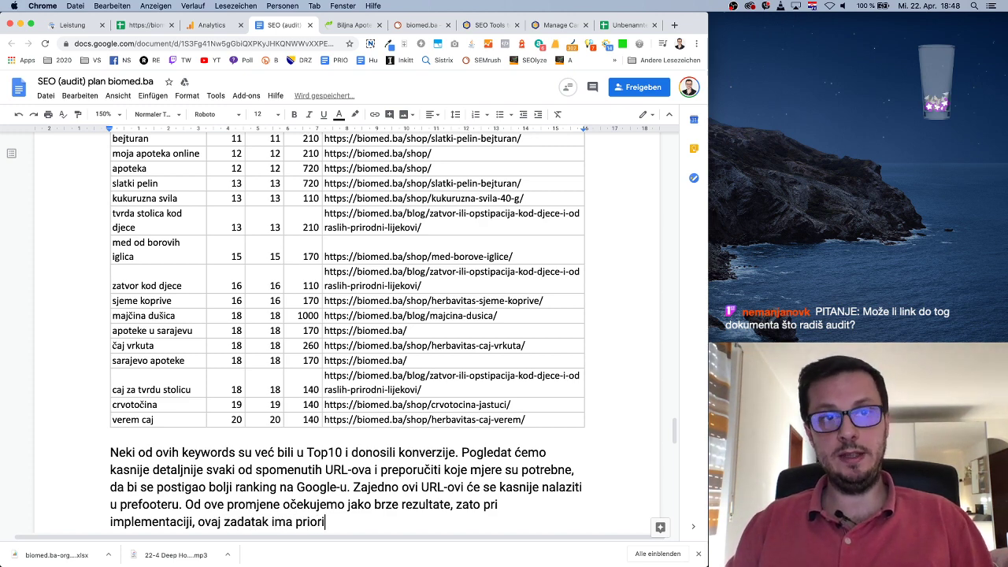
{"action": "type", "text": "tet."}
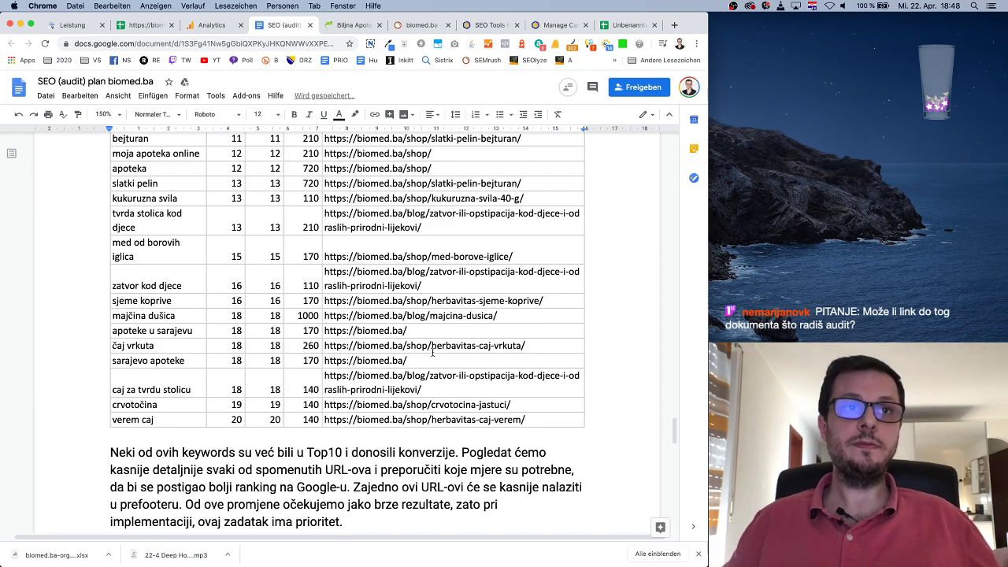
Step: Review the audit text from the "Potencijal (Quick Wins)" section through the keyword table to the closing paragraph
{"action": "scroll", "coordinate": [432, 352], "scroll_direction": "up", "scroll_amount": 10}
{"action": "scroll", "coordinate": [433, 352], "scroll_direction": "down", "scroll_amount": 15}
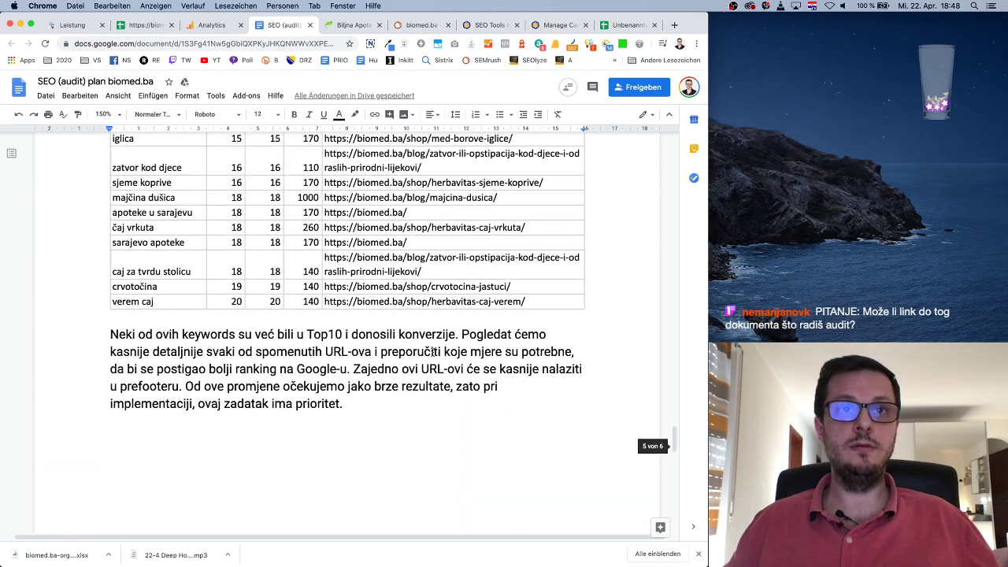
{"action": "scroll", "coordinate": [433, 352], "scroll_direction": "down", "scroll_amount": 3}
{"action": "scroll", "coordinate": [432, 353], "scroll_direction": "up", "scroll_amount": 5}
{"action": "scroll", "coordinate": [432, 352], "scroll_direction": "up", "scroll_amount": 8}
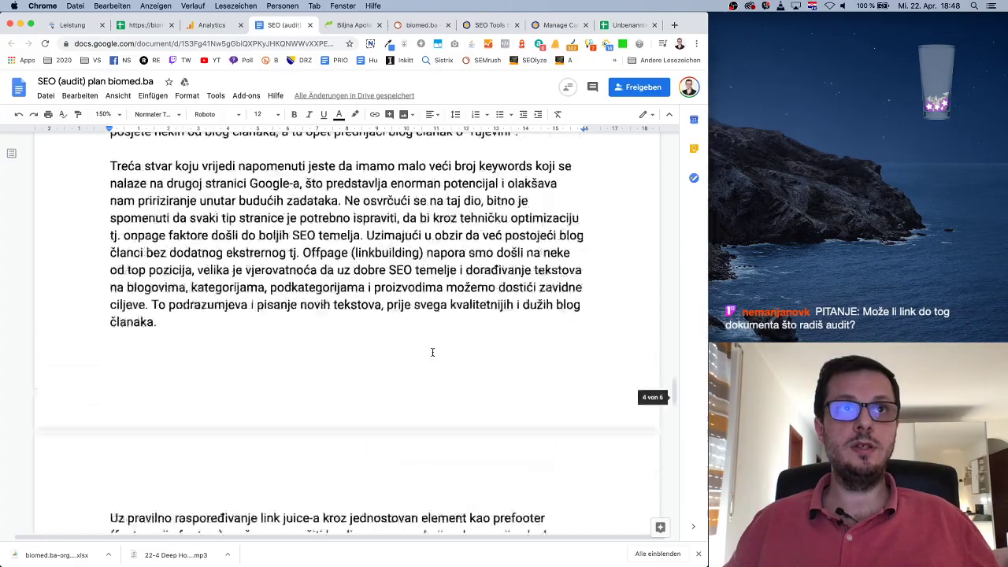
{"action": "scroll", "coordinate": [433, 352], "scroll_direction": "up", "scroll_amount": 8}
{"action": "scroll", "coordinate": [432, 352], "scroll_direction": "down", "scroll_amount": 4}
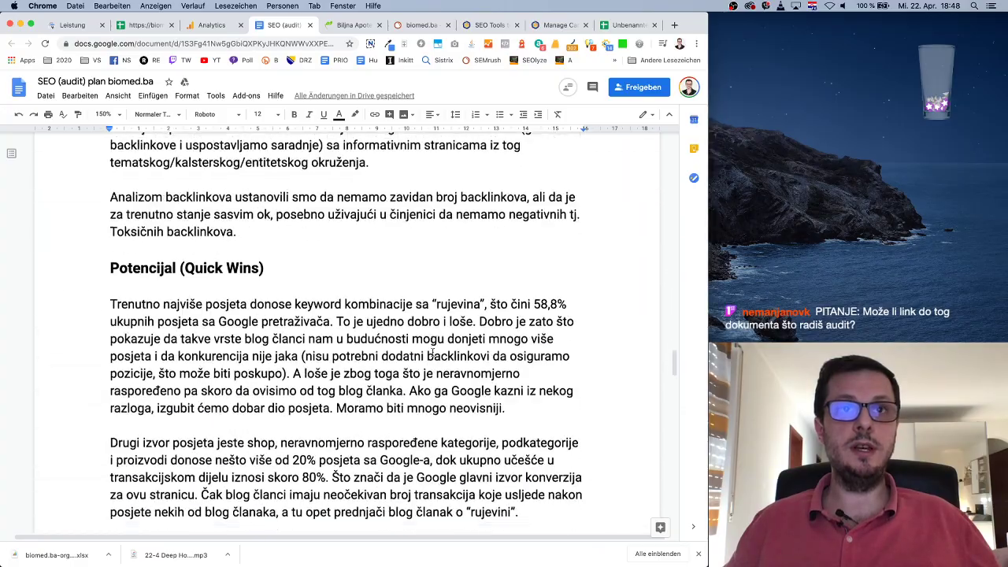
{"action": "scroll", "coordinate": [433, 352], "scroll_direction": "down", "scroll_amount": 15}
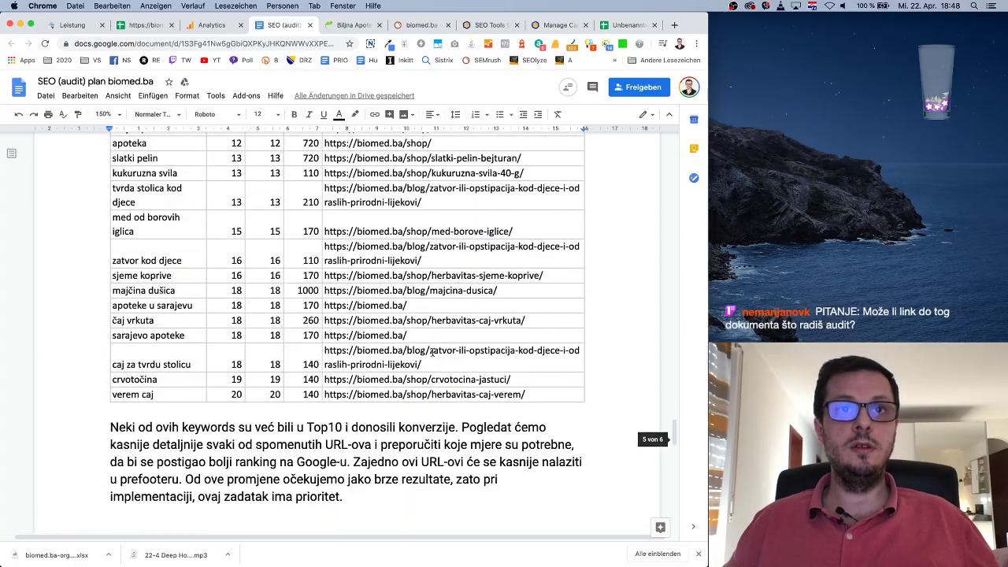
{"action": "scroll", "coordinate": [433, 352], "scroll_direction": "down", "scroll_amount": 2}
{"action": "scroll", "coordinate": [432, 352], "scroll_direction": "up", "scroll_amount": 4}
{"action": "scroll", "coordinate": [433, 352], "scroll_direction": "down", "scroll_amount": 5}
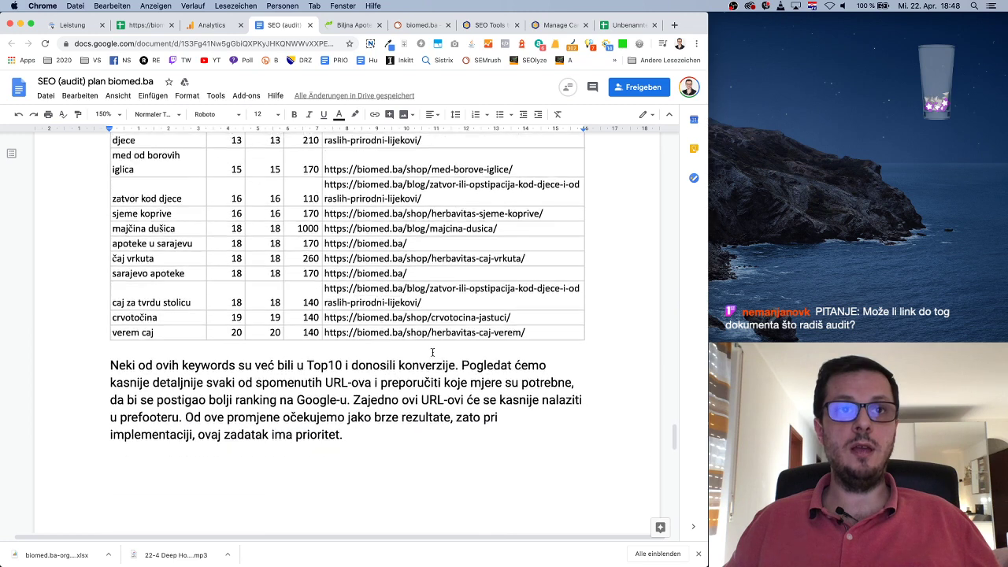
{"action": "scroll", "coordinate": [433, 352], "scroll_direction": "down", "scroll_amount": 1}
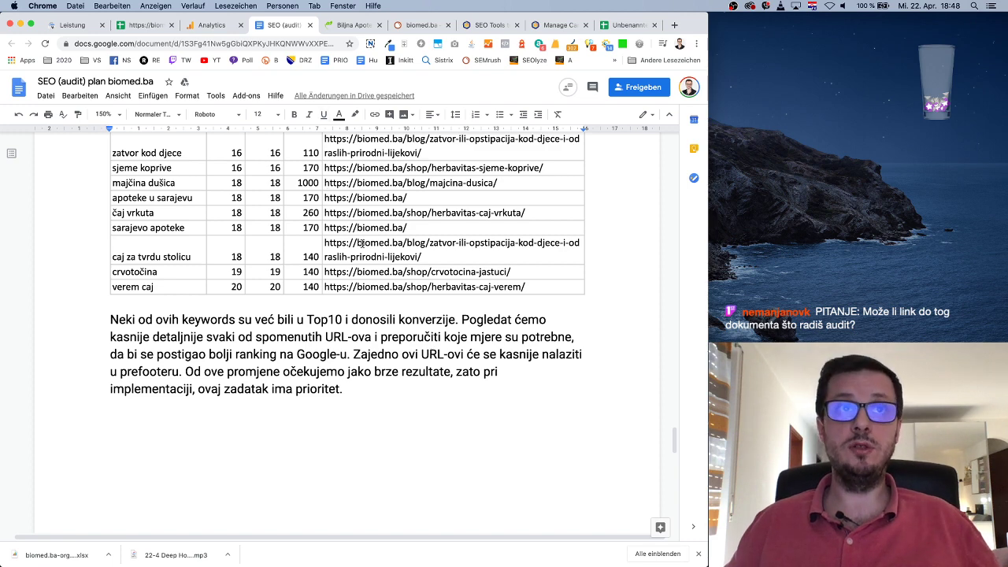
Step: Open the URL listed for the keyword "slatki pelin" in a new browser tab and collapse the Google Analytics overlay on the page
{"action": "scroll", "coordinate": [374, 233], "scroll_direction": "up", "scroll_amount": 5}
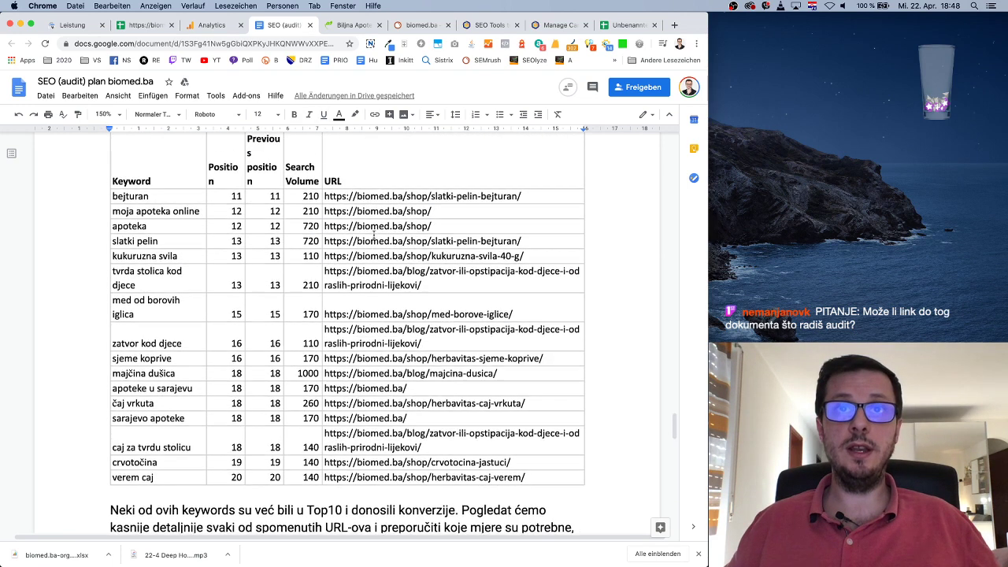
{"action": "left_click_drag", "start_coordinate": [322, 253], "coordinate": [520, 253]}
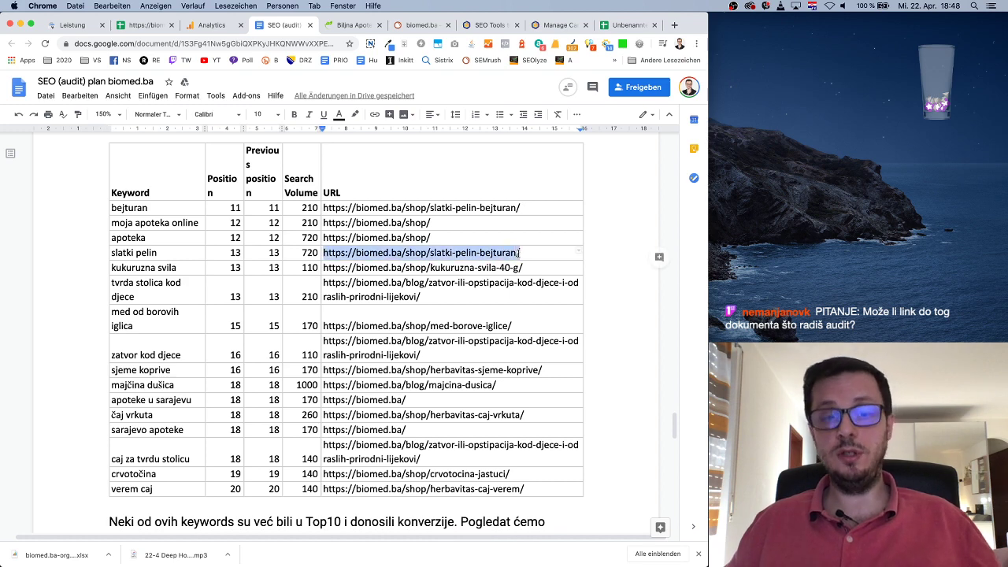
{"action": "key", "text": "cmd+c"}
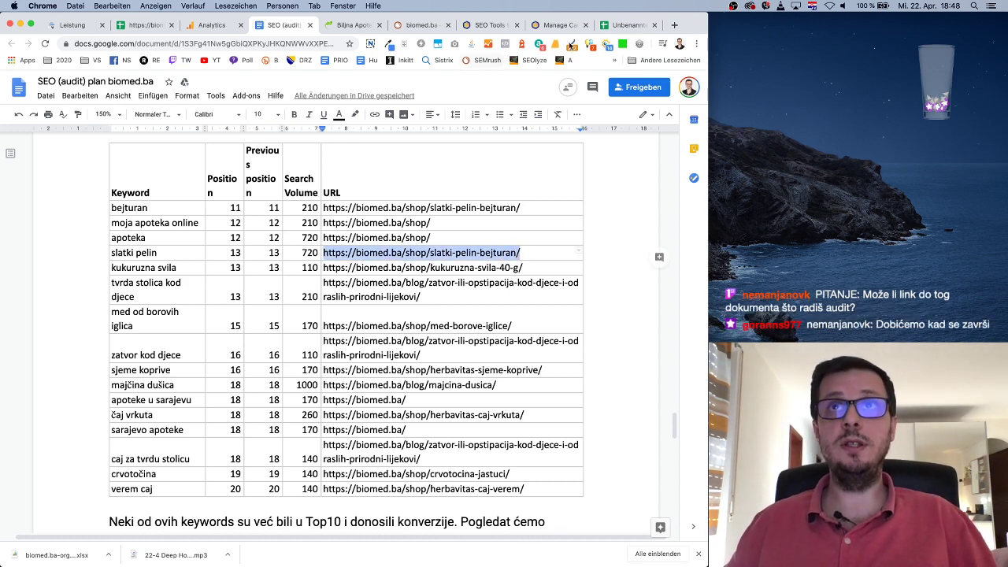
{"action": "key", "text": "cmd+t"}
{"action": "key", "text": "cmd+v"}
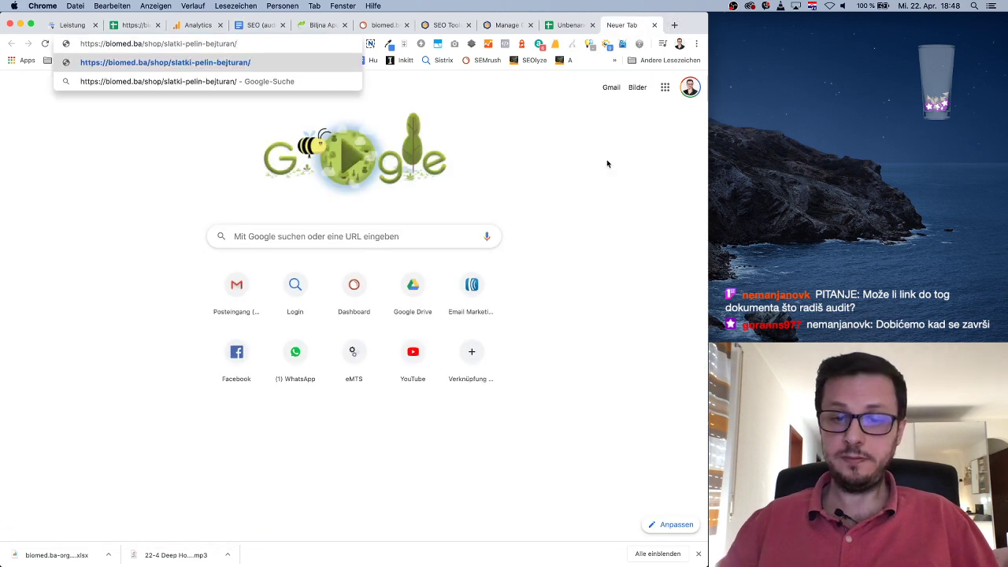
{"action": "key", "text": "Return"}
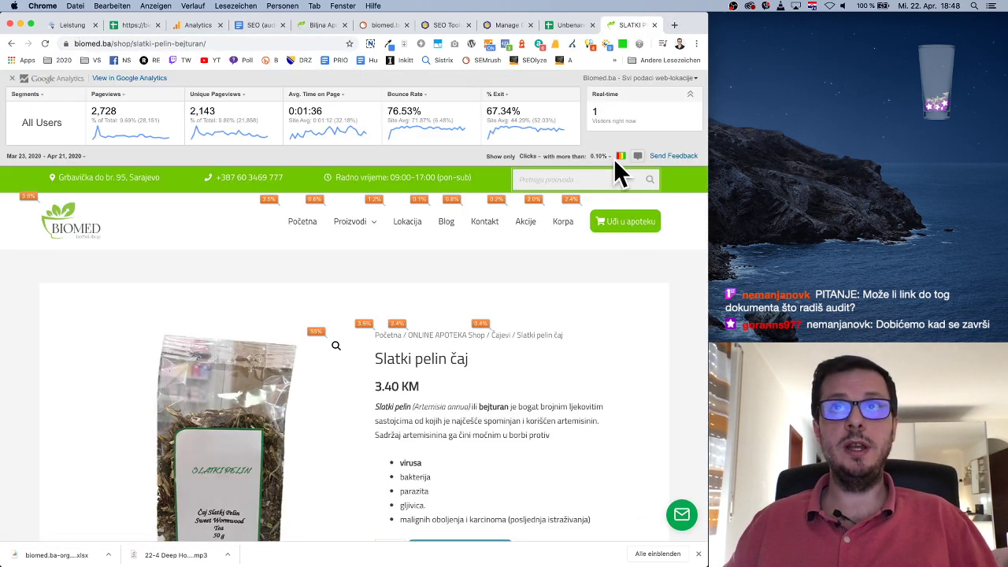
{"action": "left_click", "coordinate": [697, 81]}
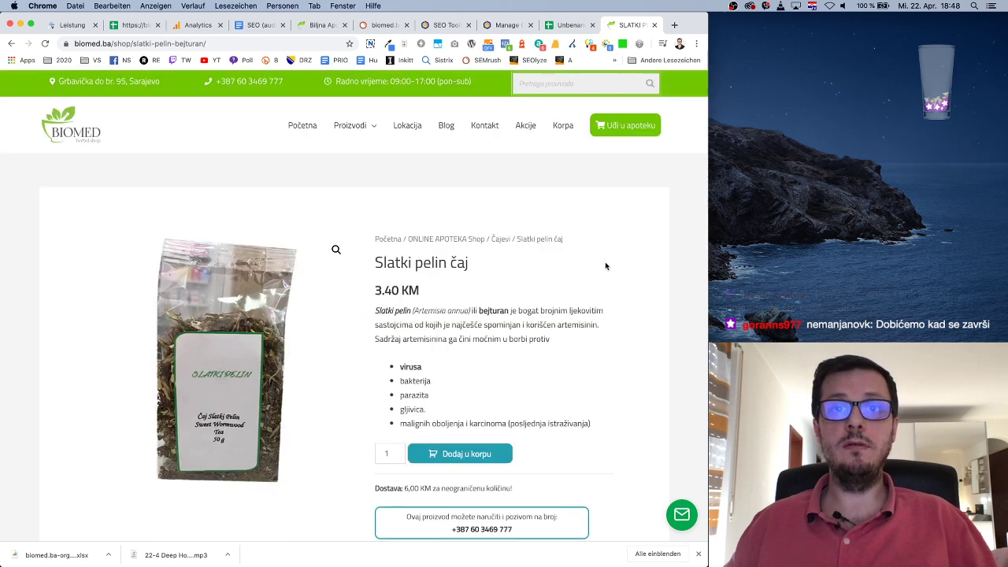
Step: Examine the Slatki pelin čaj product page and its main heading, and return to the keyword spreadsheet "Unbenannte Tabelle"
{"action": "scroll", "coordinate": [605, 261], "scroll_direction": "down", "scroll_amount": 5}
{"action": "scroll", "coordinate": [604, 252], "scroll_direction": "up", "scroll_amount": 5}
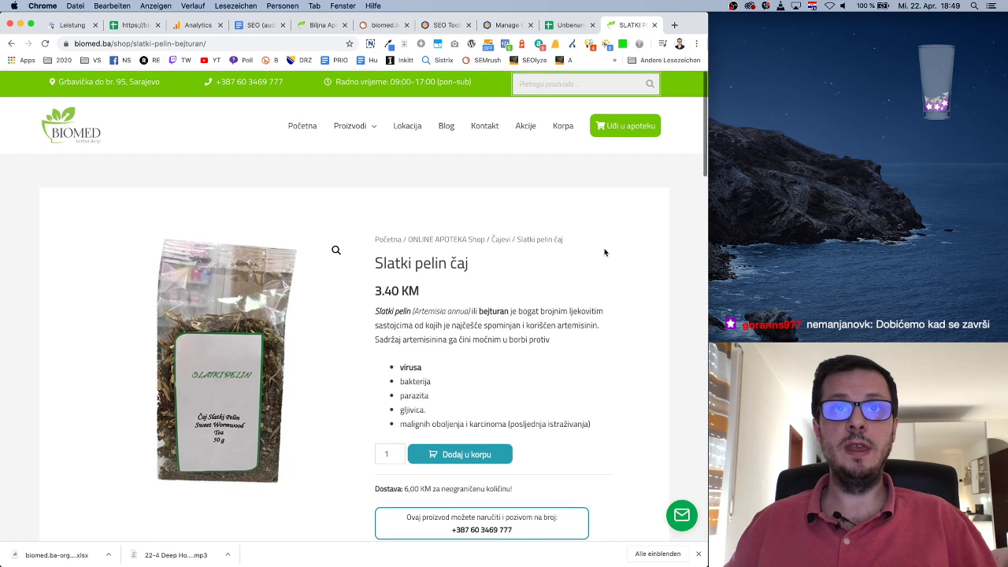
{"action": "left_click_drag", "start_coordinate": [382, 262], "coordinate": [471, 265]}
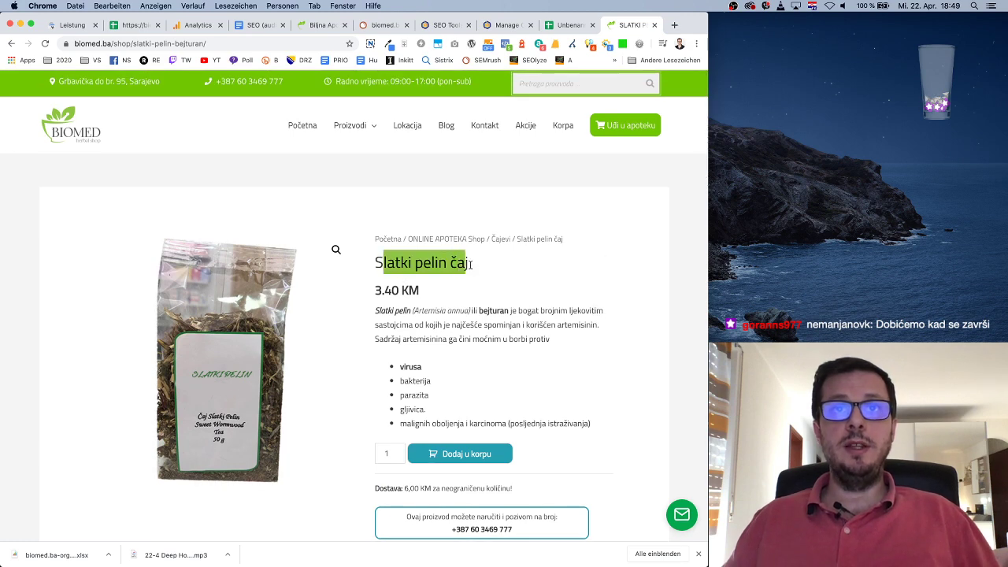
{"action": "left_click", "coordinate": [419, 269]}
{"action": "left_click", "coordinate": [568, 24]}
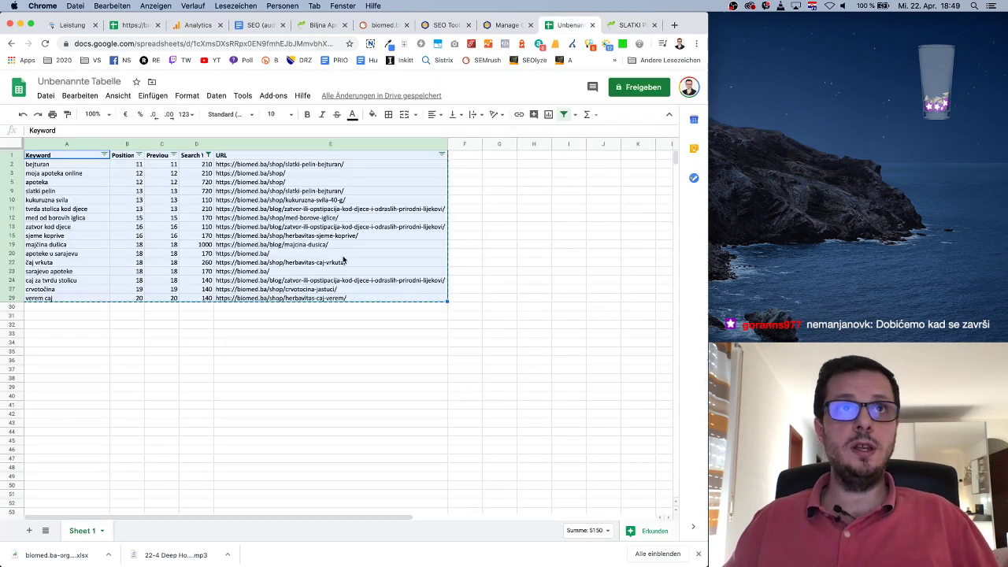
Step: Open the URL listed for the keyword "kukuruzna svila" in a new browser tab
{"action": "left_click", "coordinate": [344, 209]}
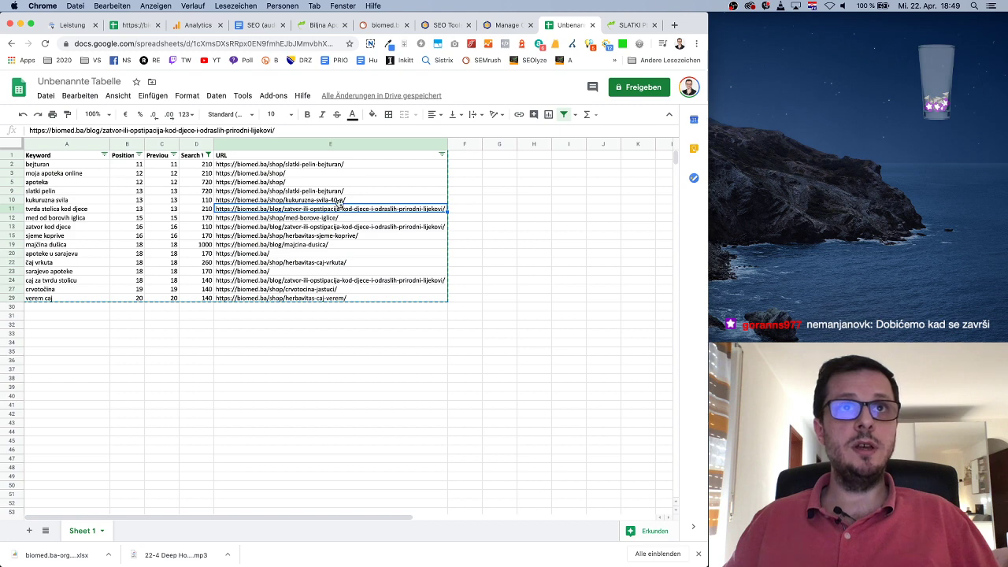
{"action": "left_click", "coordinate": [331, 200]}
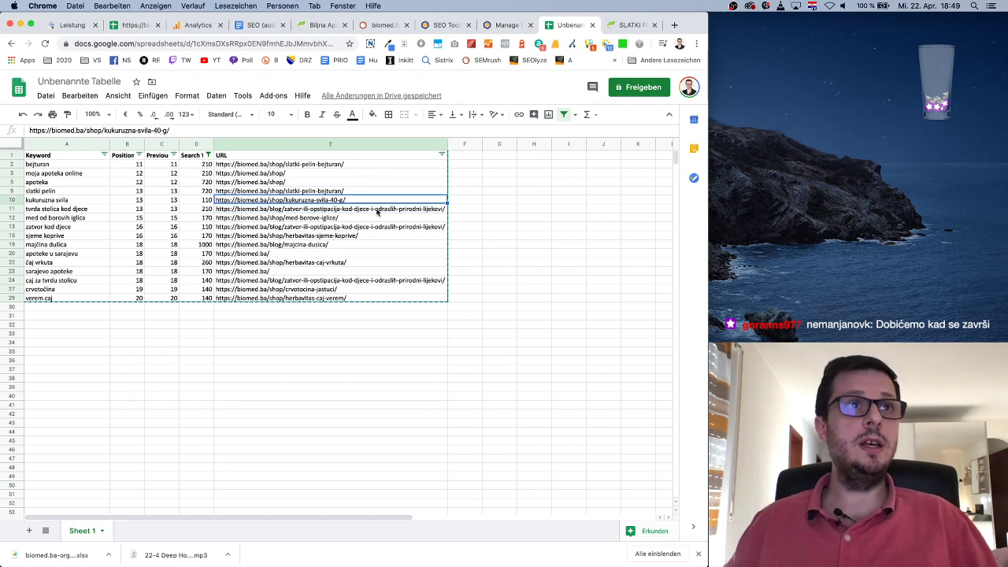
{"action": "left_click", "coordinate": [675, 26]}
{"action": "key", "text": "ctrl+v"}
{"action": "key", "text": "Return"}
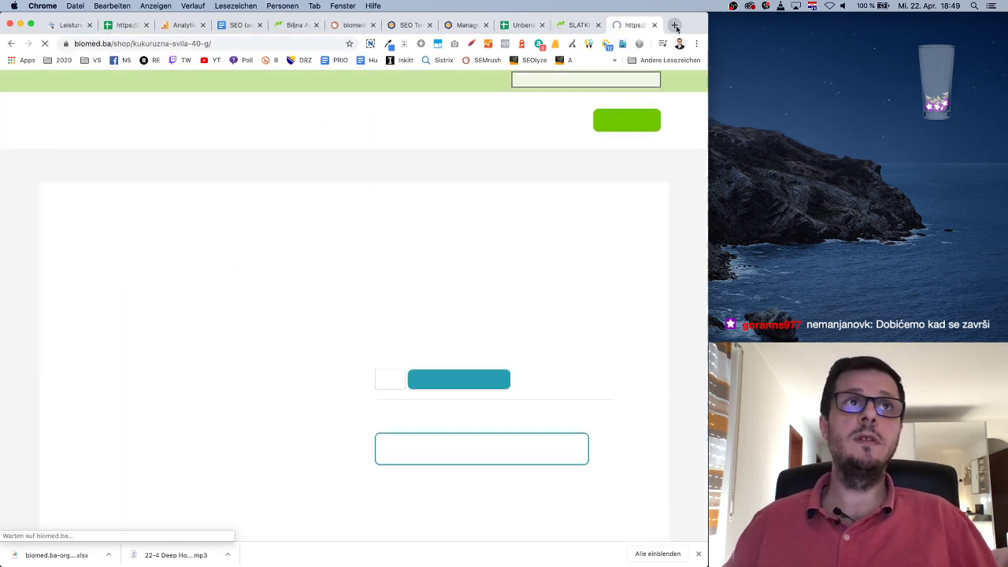
Step: Open the URL listed for the keyword "tvrda stolica kod djece" in a new browser tab and skim the article
{"action": "left_click", "coordinate": [520, 24]}
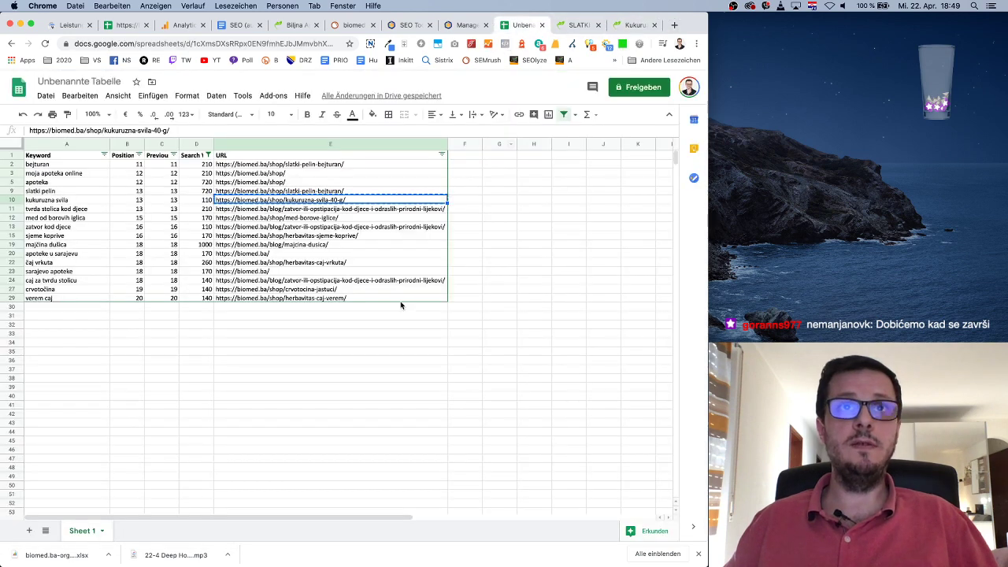
{"action": "left_click", "coordinate": [370, 210]}
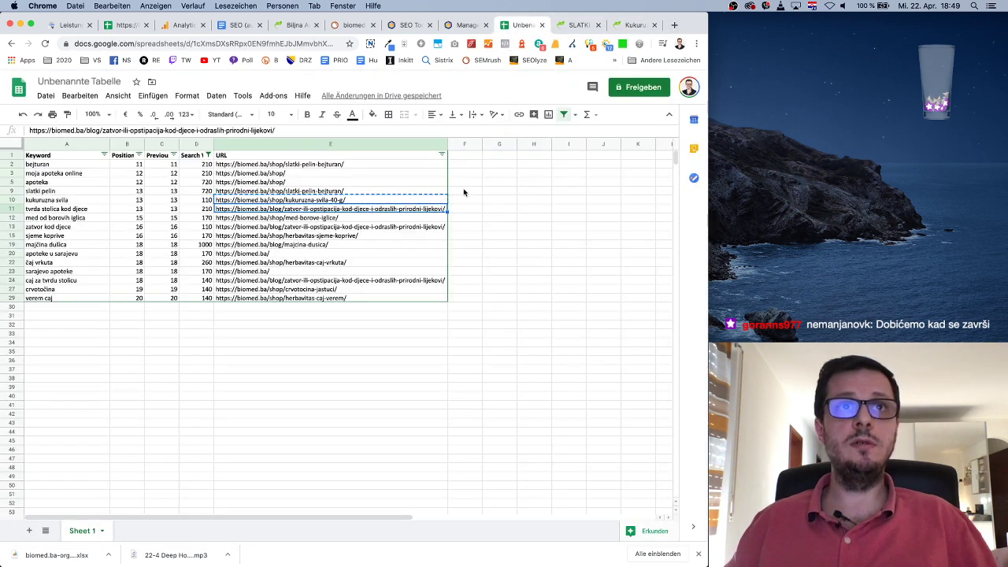
{"action": "key", "text": "super+c"}
{"action": "left_click", "coordinate": [674, 25]}
{"action": "key", "text": "super+v"}
{"action": "key", "text": "Return"}
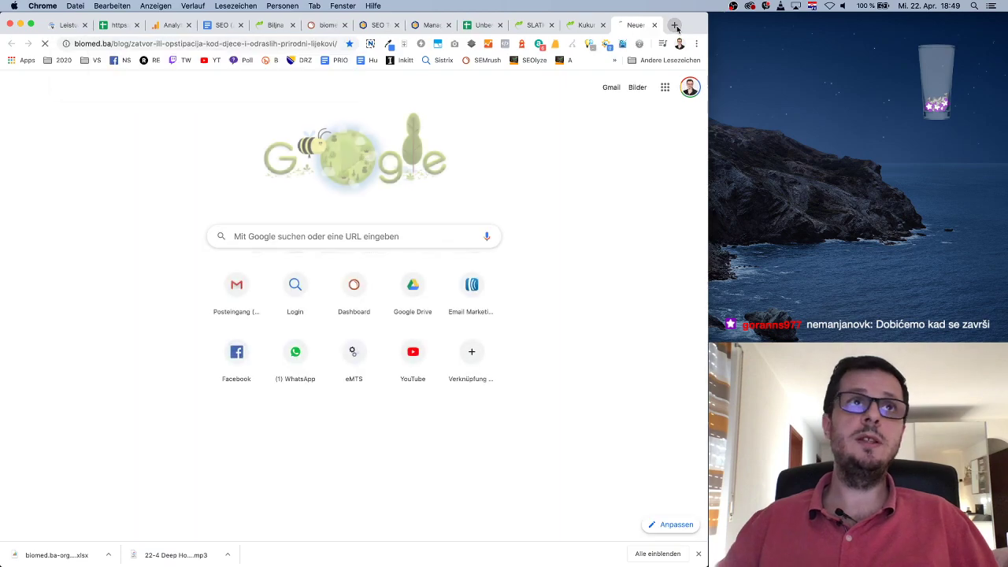
{"action": "scroll", "coordinate": [589, 210], "scroll_direction": "down", "scroll_amount": 5}
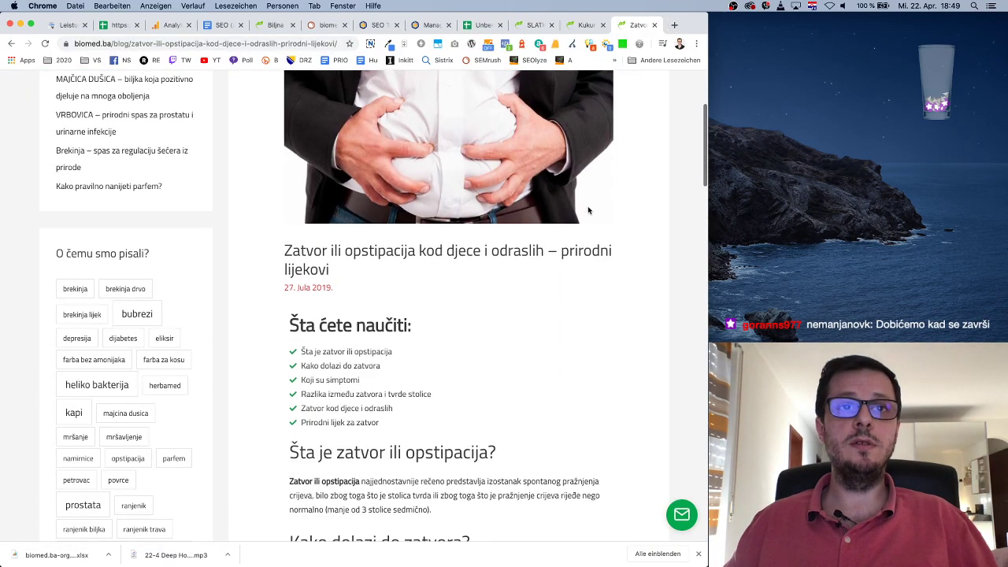
{"action": "scroll", "coordinate": [590, 209], "scroll_direction": "down", "scroll_amount": 10}
{"action": "scroll", "coordinate": [589, 210], "scroll_direction": "up", "scroll_amount": 15}
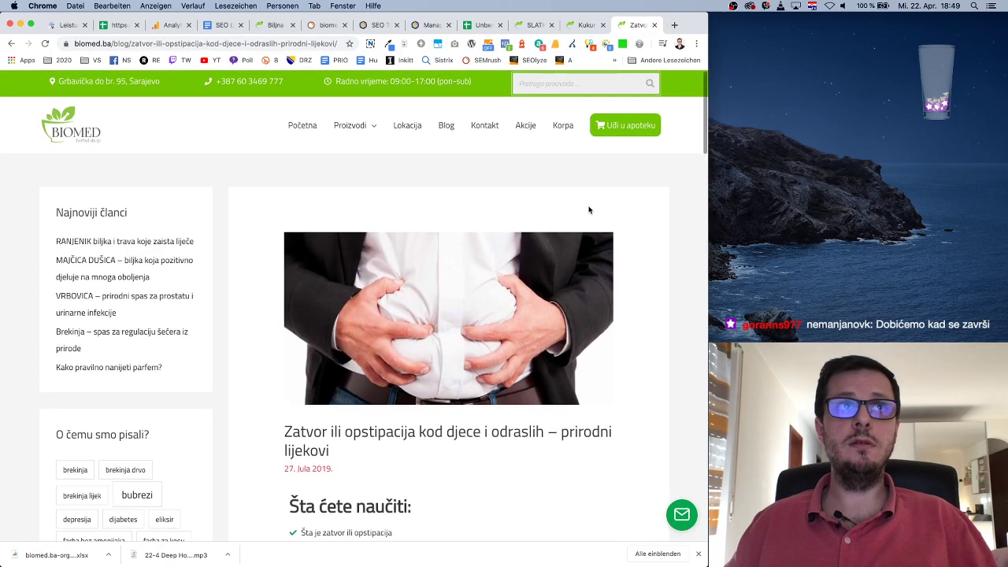
Step: From the keyword spreadsheet, open the URL listed for "med od borovih iglica" in a new browser tab
{"action": "left_click", "coordinate": [479, 26]}
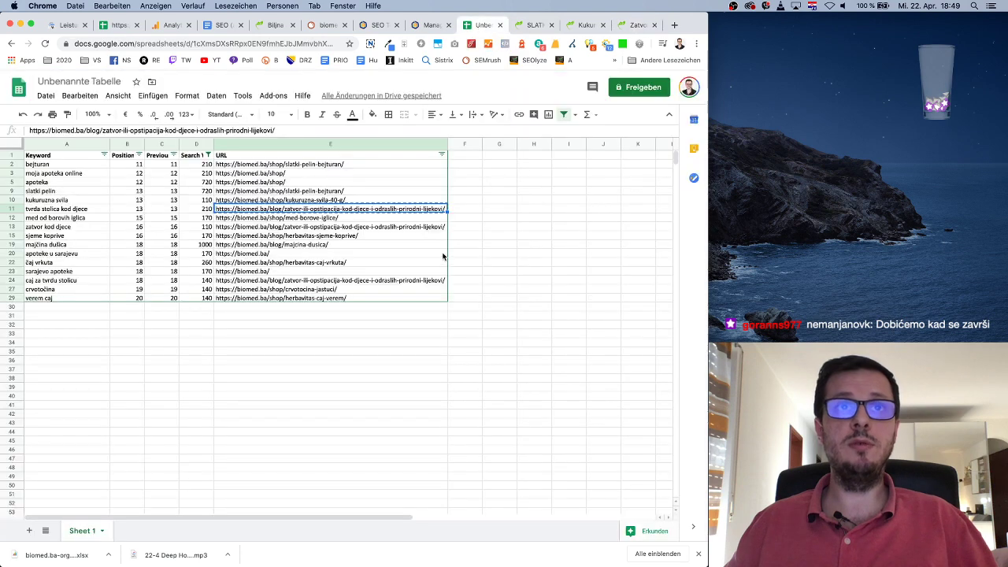
{"action": "left_click", "coordinate": [313, 219]}
{"action": "key", "text": "cmd+c"}
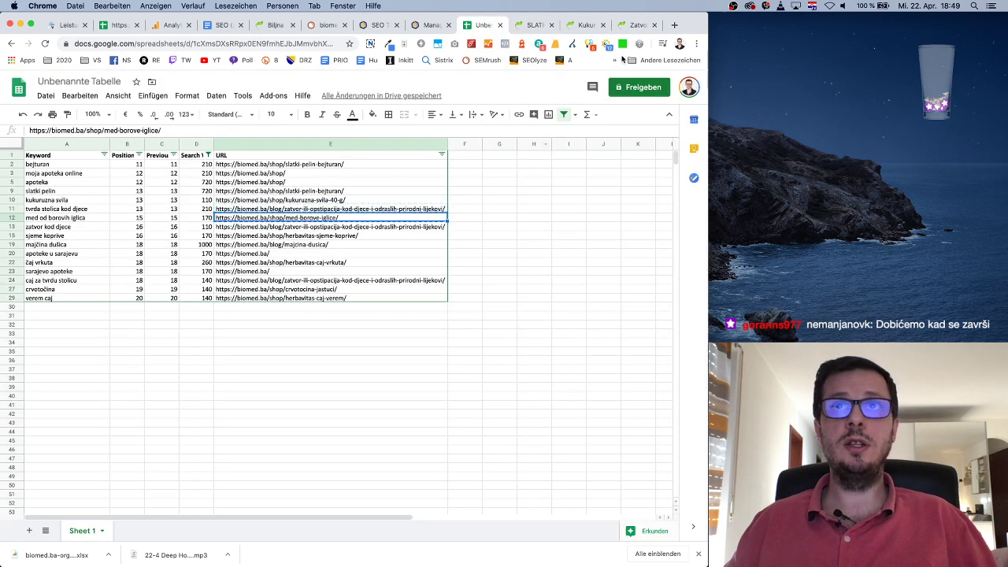
{"action": "left_click", "coordinate": [674, 25]}
{"action": "key", "text": "cmd+v"}
{"action": "key", "text": "Return"}
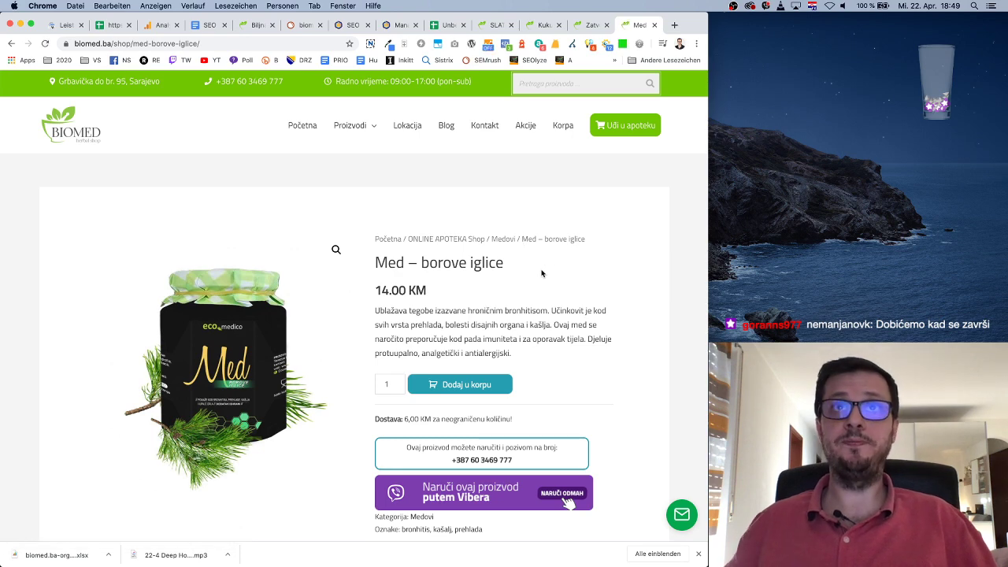
Step: Look over the opened Slatki pelin and Zatvor pages and the remaining shop URLs in the keyword spreadsheet
{"action": "left_click", "coordinate": [492, 24]}
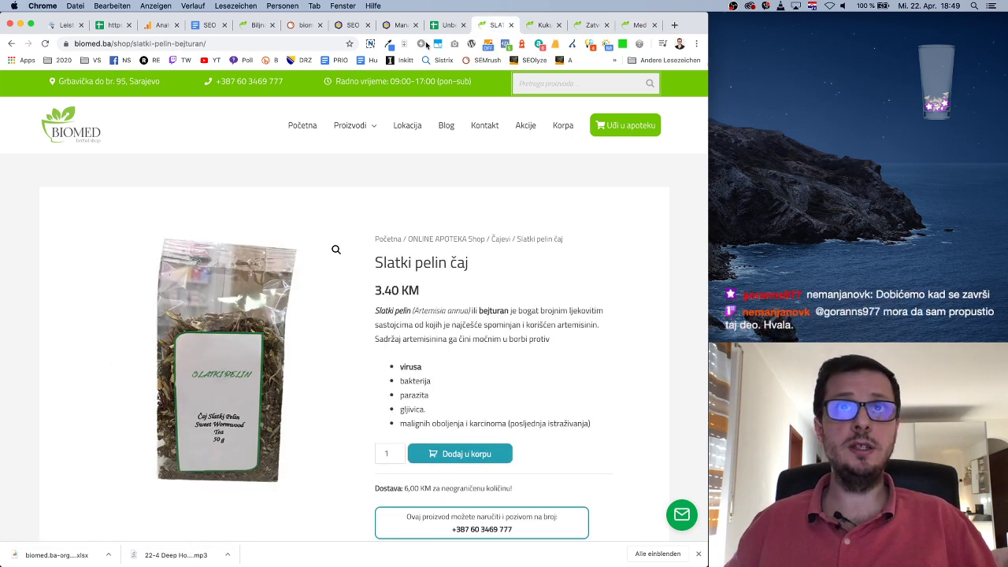
{"action": "key", "text": "super+alt+Left"}
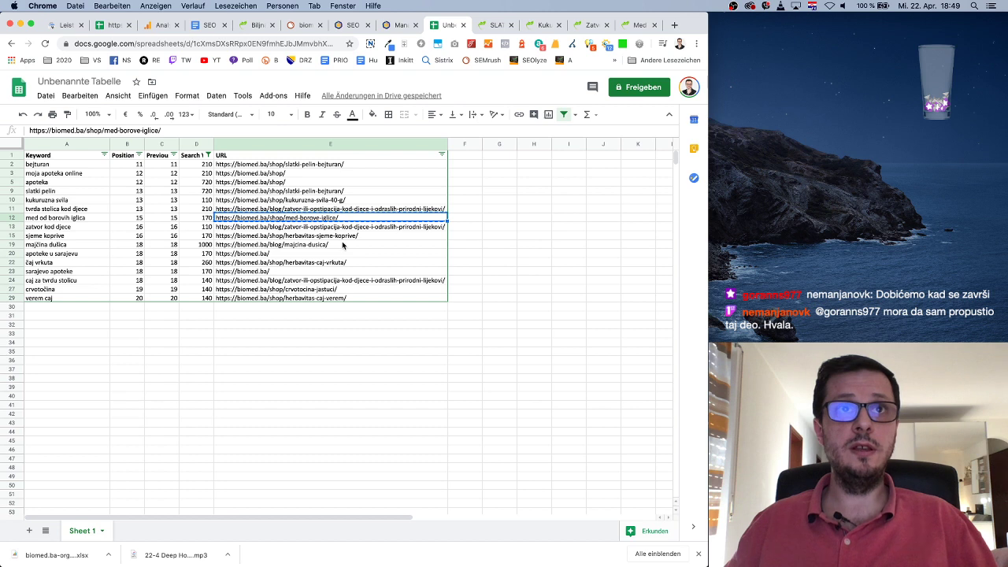
{"action": "left_click", "coordinate": [343, 237]}
{"action": "left_click", "coordinate": [309, 289]}
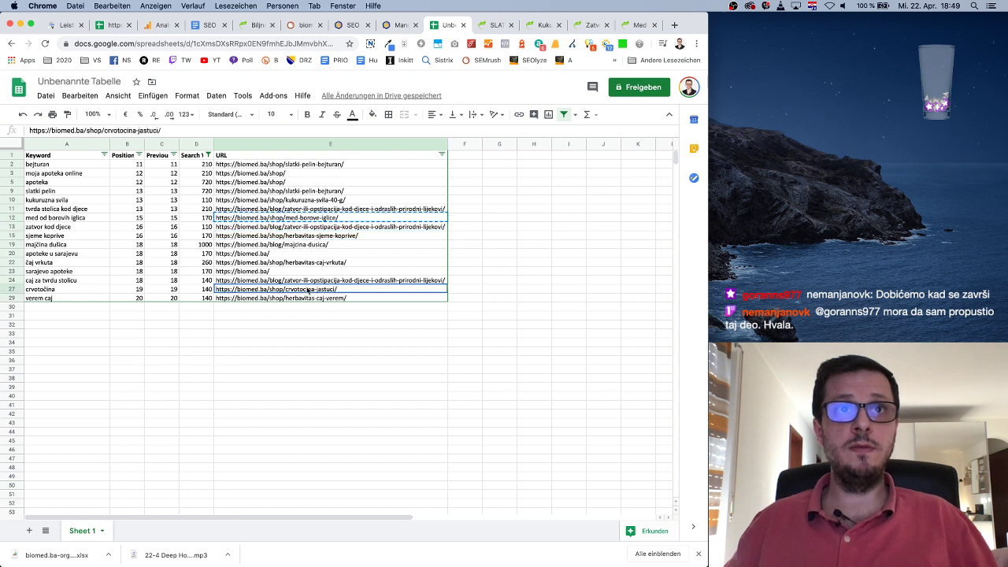
{"action": "left_click", "coordinate": [308, 264]}
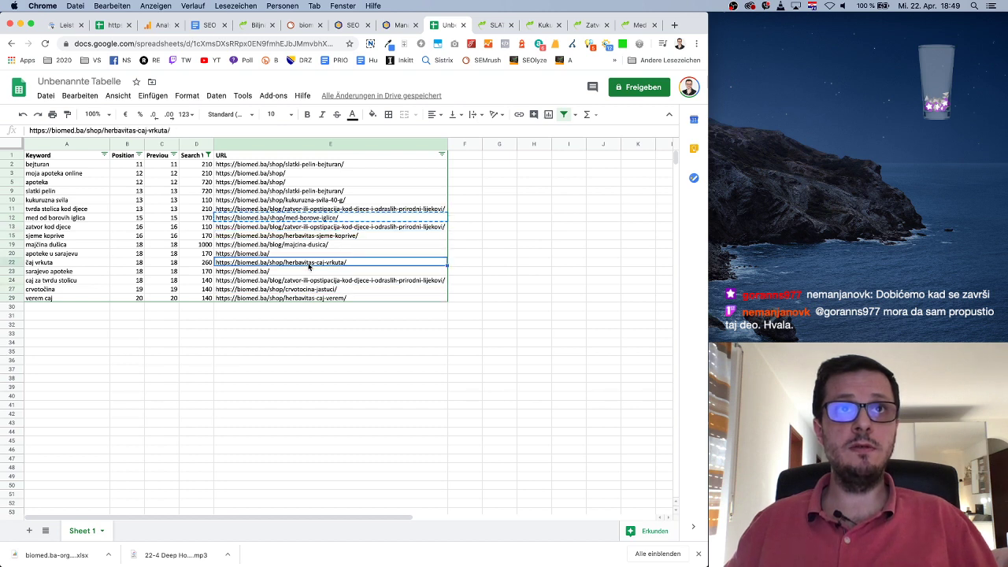
{"action": "left_click", "coordinate": [476, 25]}
{"action": "left_click", "coordinate": [589, 25]}
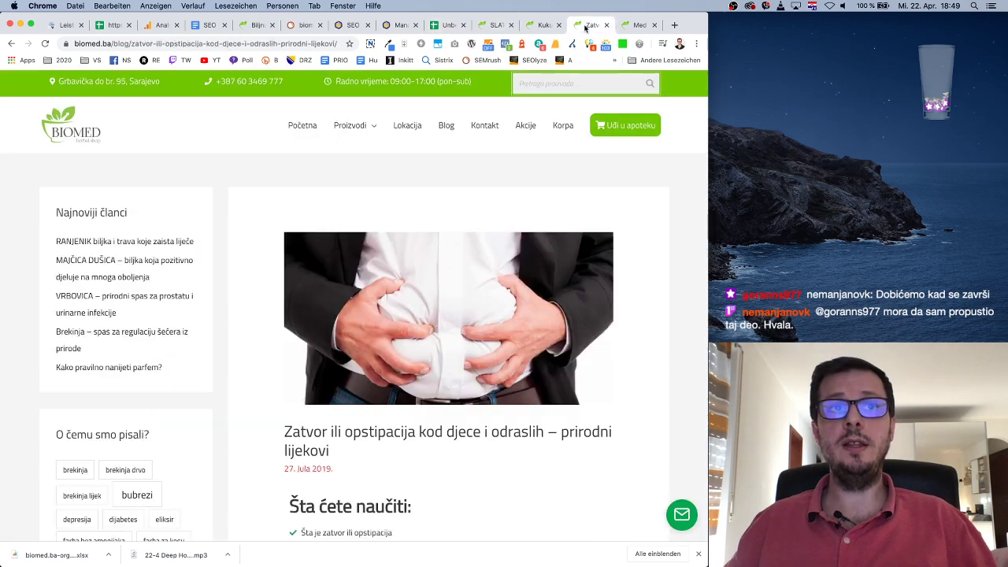
Step: Look over the Med – borove iglice product page and try to generate a Lighthouse report for it
{"action": "left_click", "coordinate": [638, 26]}
{"action": "scroll", "coordinate": [561, 231], "scroll_direction": "down", "scroll_amount": 6}
{"action": "scroll", "coordinate": [560, 230], "scroll_direction": "up", "scroll_amount": 6}
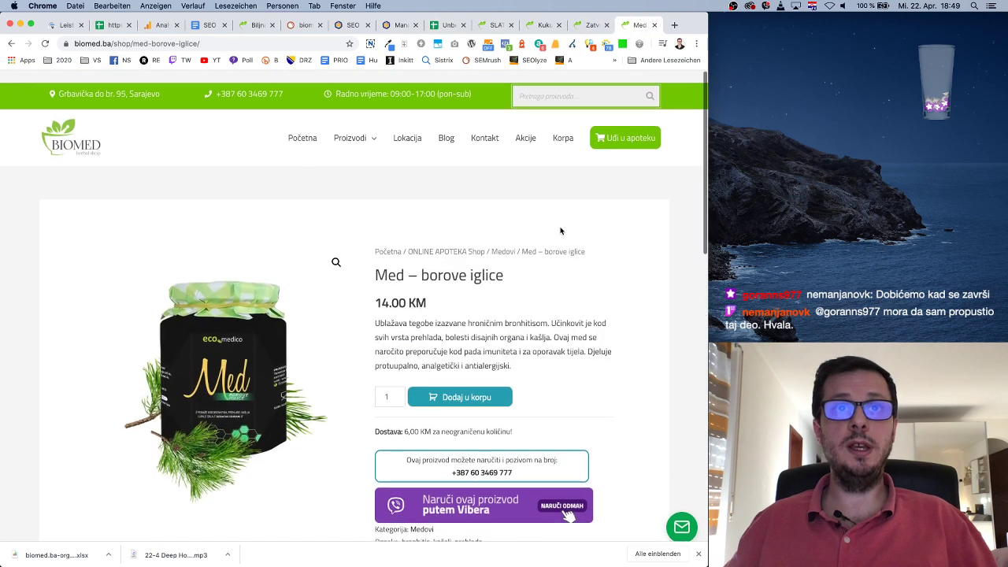
{"action": "left_click", "coordinate": [523, 44]}
{"action": "left_click", "coordinate": [472, 110]}
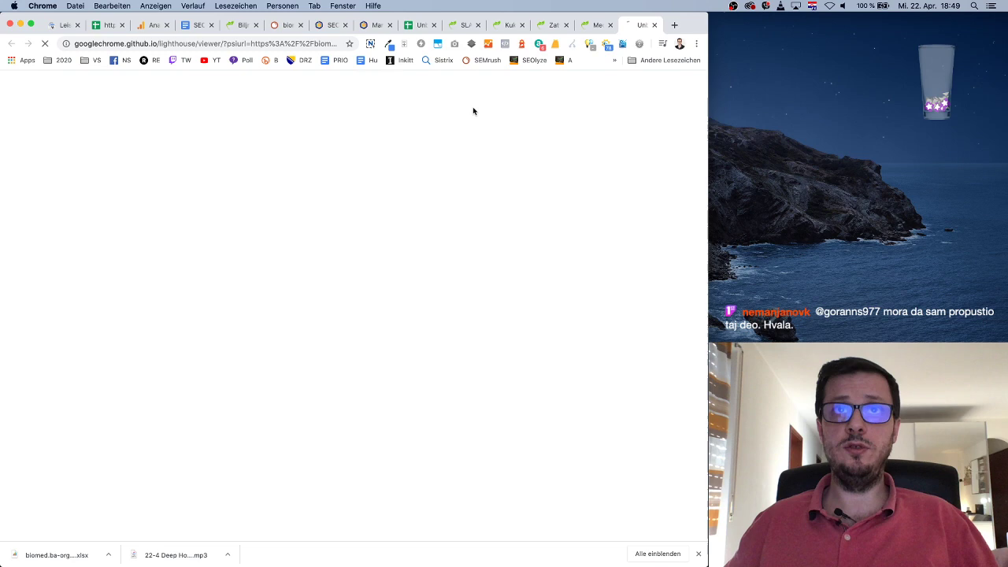
{"action": "left_click", "coordinate": [673, 26]}
{"action": "type", "text": "web."}
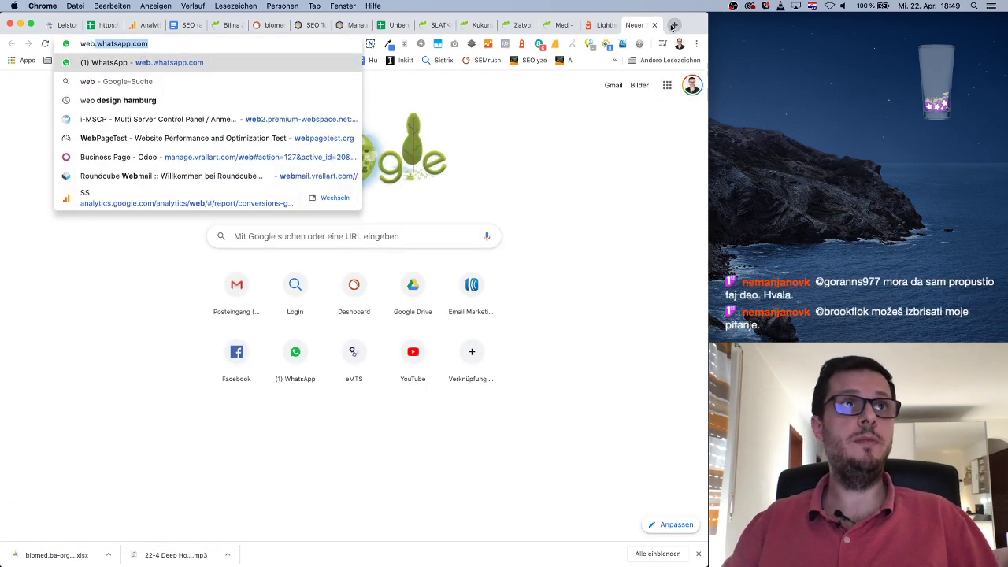
{"action": "key", "text": "BackSpace"}
{"action": "type", "text": "page"}
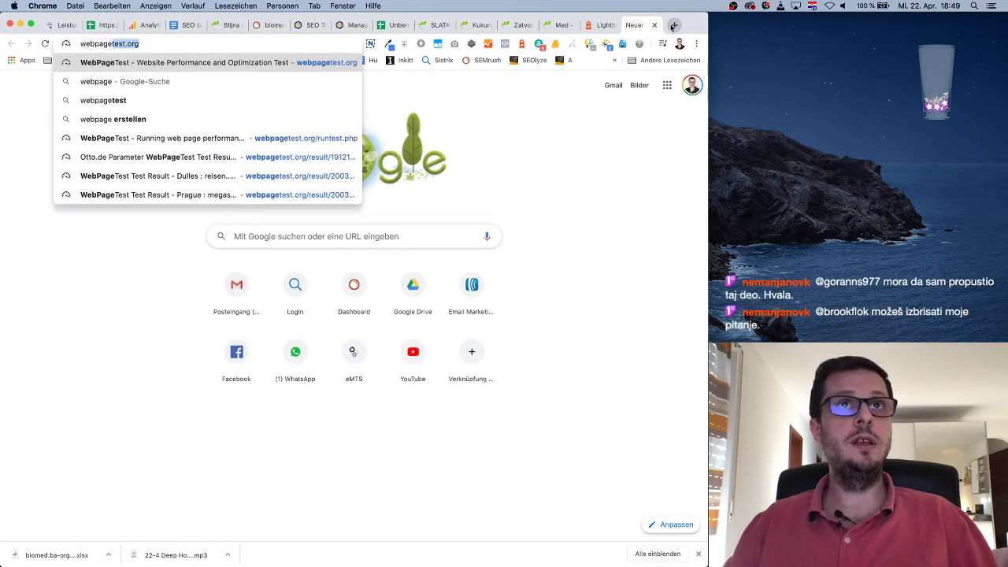
{"action": "key", "text": "Return"}
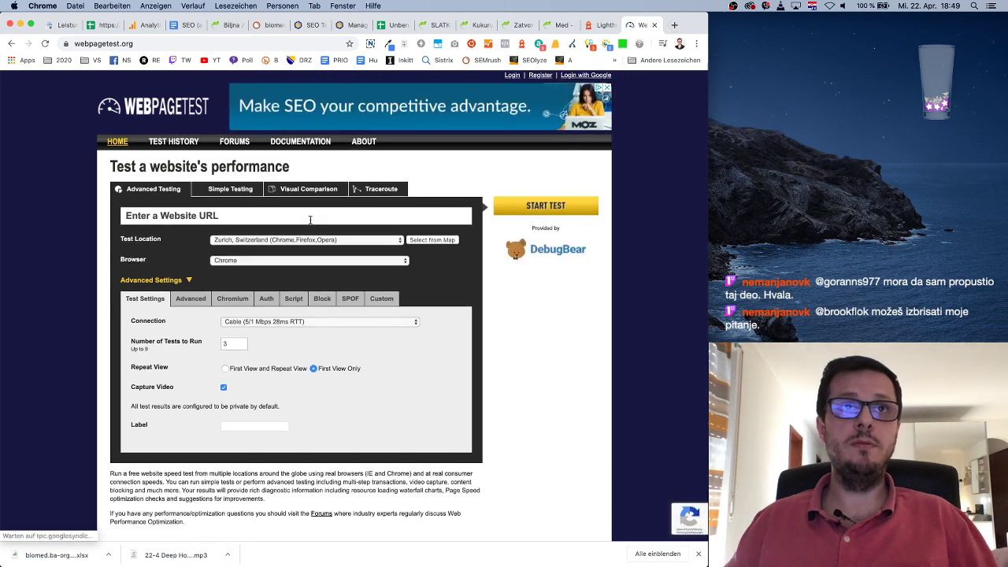
{"action": "left_click", "coordinate": [315, 215]}
{"action": "key", "text": "super+v"}
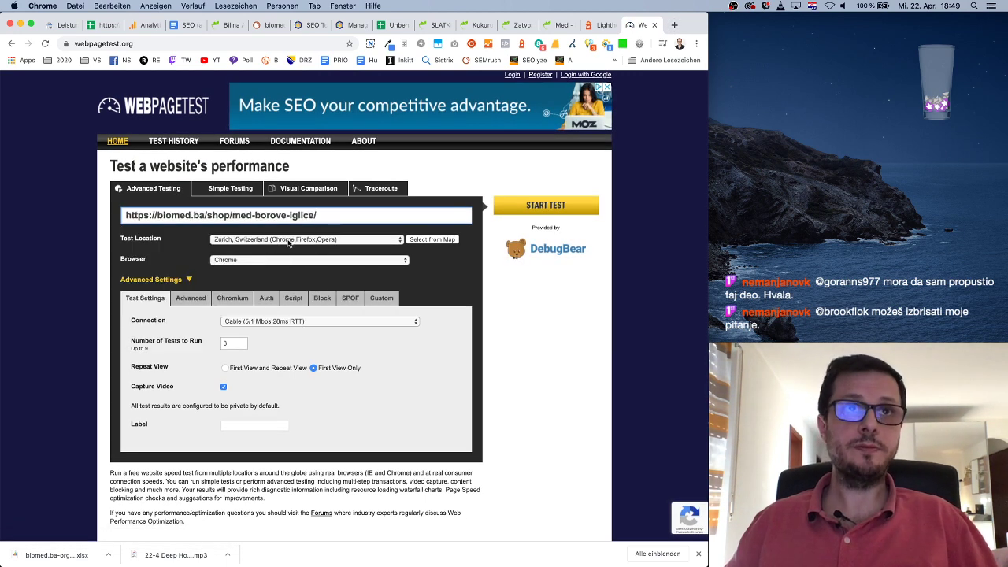
Step: Set the test location to iPhone 6s (iOS 13) and start the performance test
{"action": "left_click", "coordinate": [289, 243]}
{"action": "scroll", "coordinate": [315, 204], "scroll_direction": "up", "scroll_amount": 5}
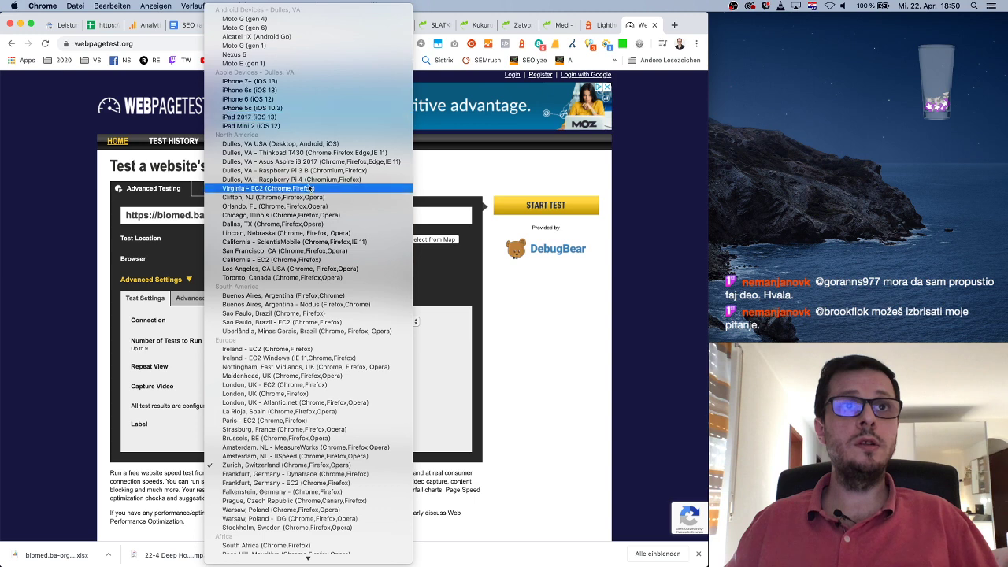
{"action": "scroll", "coordinate": [326, 197], "scroll_direction": "down", "scroll_amount": 5}
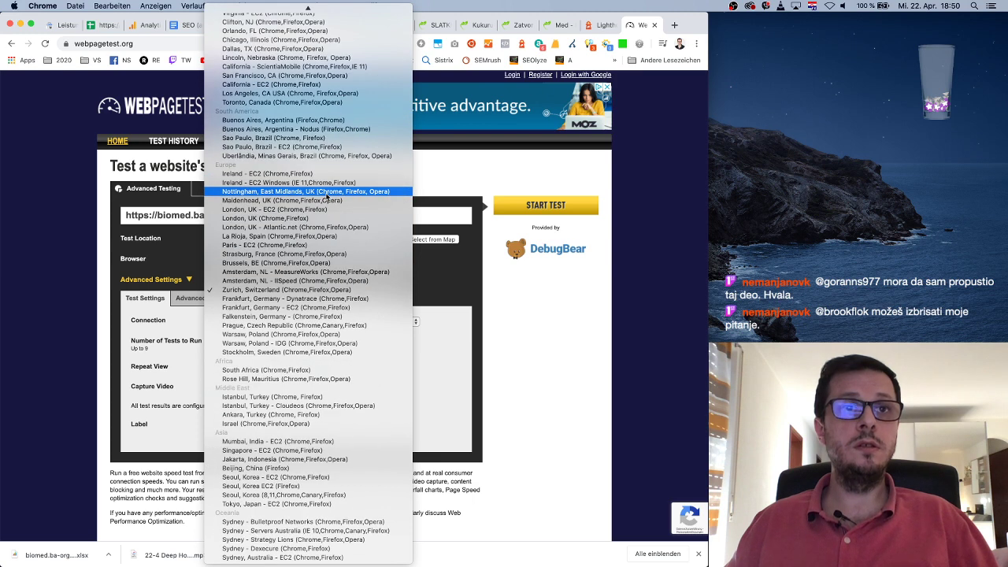
{"action": "scroll", "coordinate": [327, 197], "scroll_direction": "up", "scroll_amount": 5}
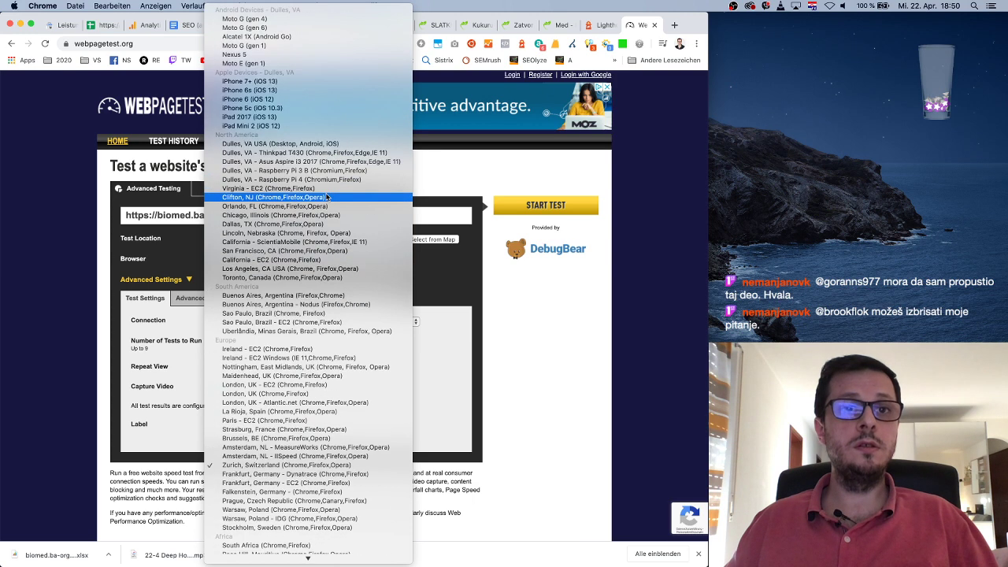
{"action": "left_click", "coordinate": [297, 82]}
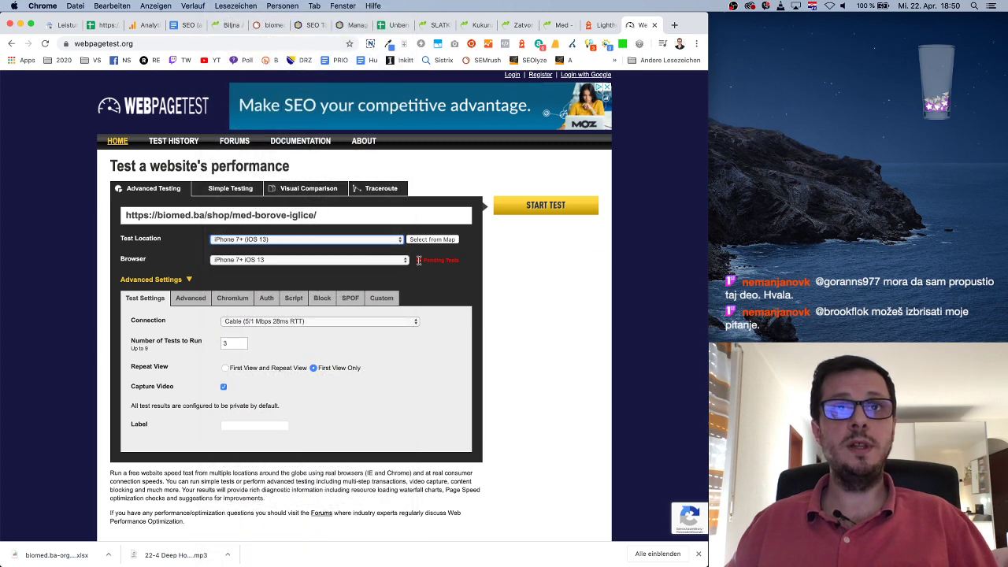
{"action": "left_click", "coordinate": [363, 238]}
{"action": "left_click", "coordinate": [310, 247]}
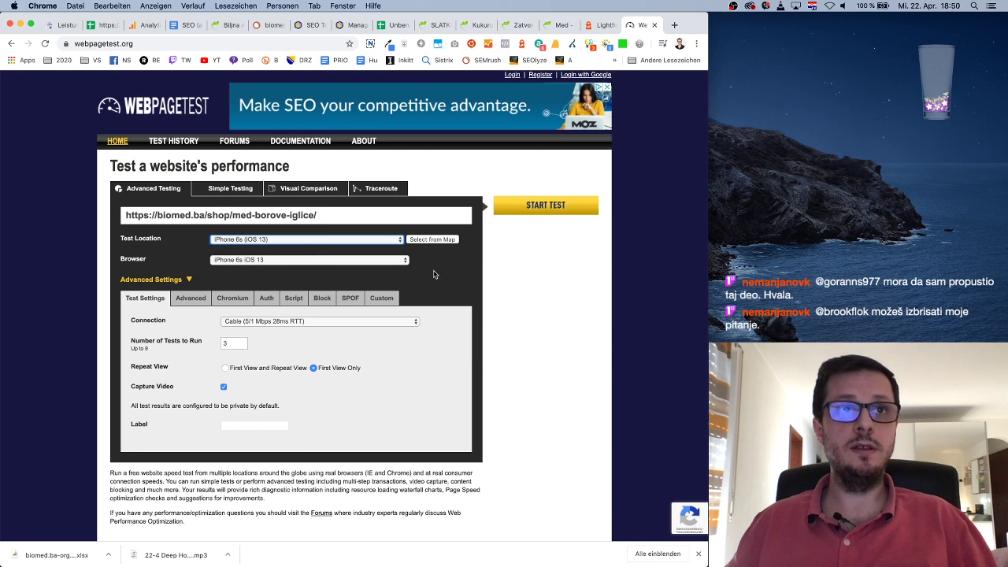
{"action": "left_click", "coordinate": [528, 208]}
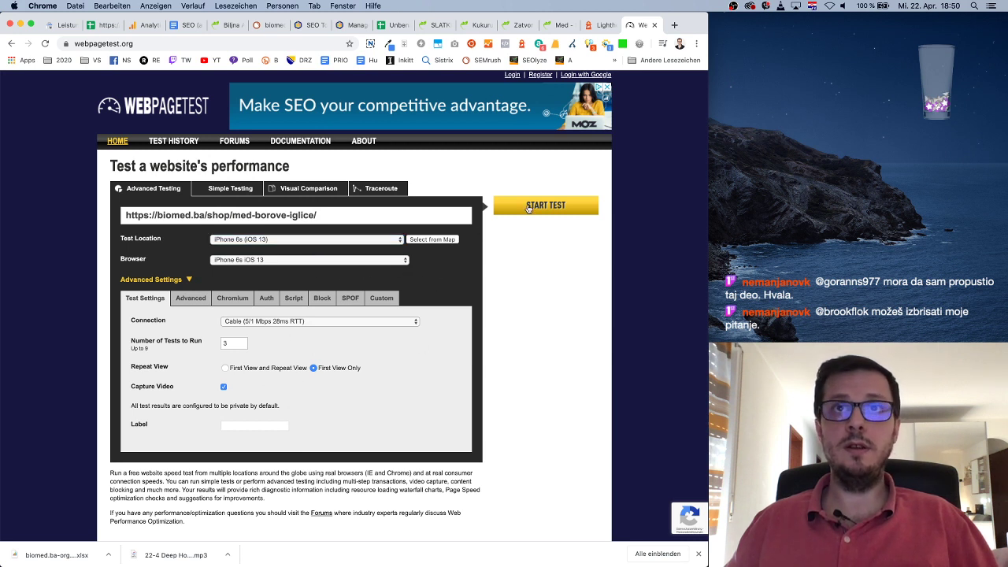
Step: Close the first Lighthouse report tab and generate a new Lighthouse report from the Med – borove iglice page
{"action": "left_click", "coordinate": [600, 26]}
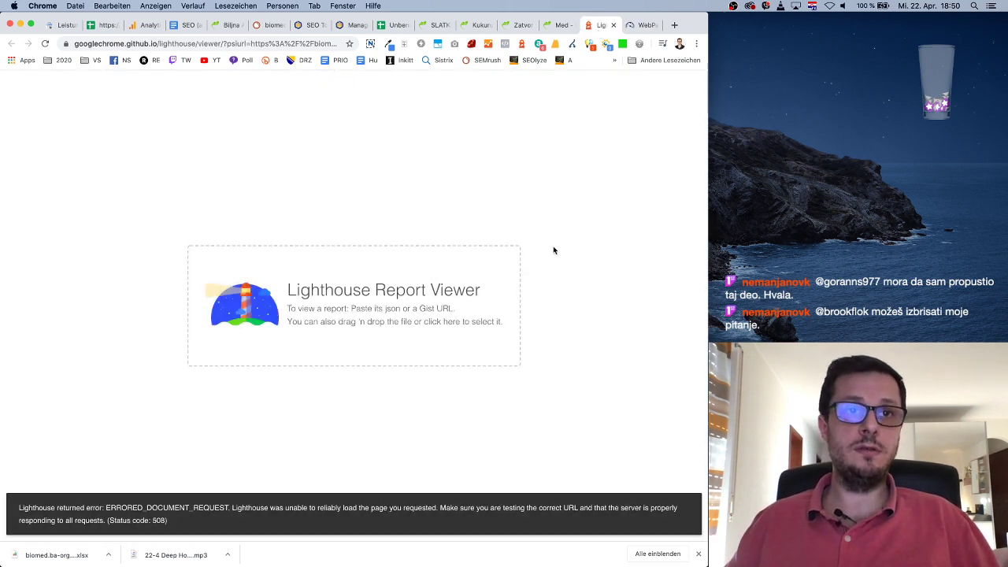
{"action": "left_click", "coordinate": [613, 26]}
{"action": "left_click", "coordinate": [560, 25]}
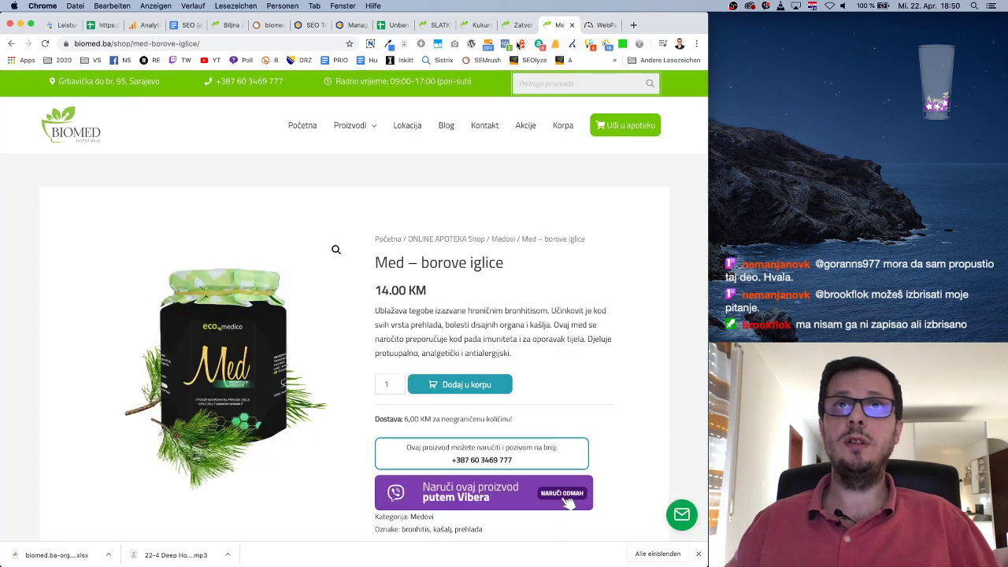
{"action": "left_click", "coordinate": [520, 43]}
{"action": "left_click", "coordinate": [438, 112]}
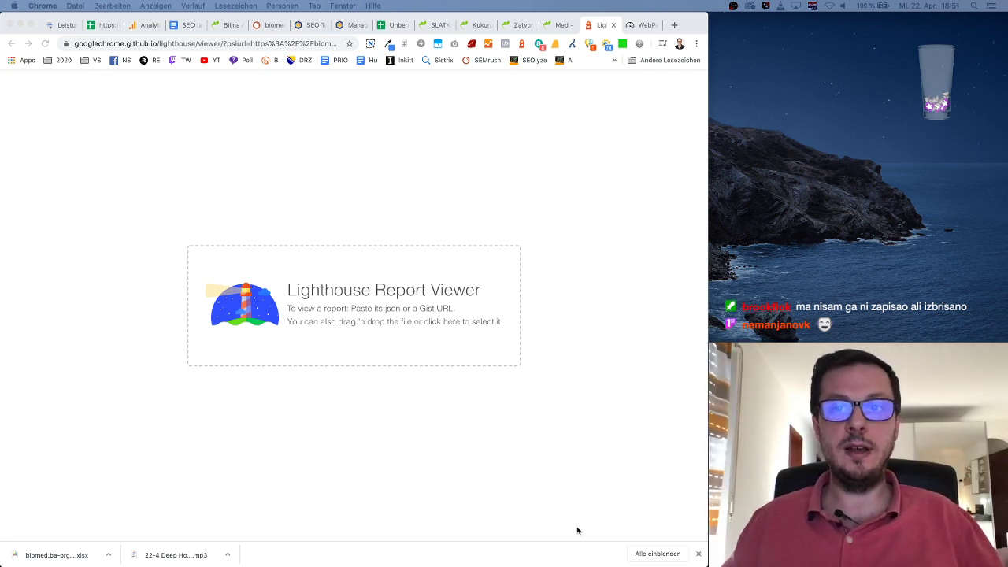
Step: Dismiss the downloads bar and check the Lighthouse report tab, returning to the Med – borove iglice page
{"action": "left_click", "coordinate": [698, 555]}
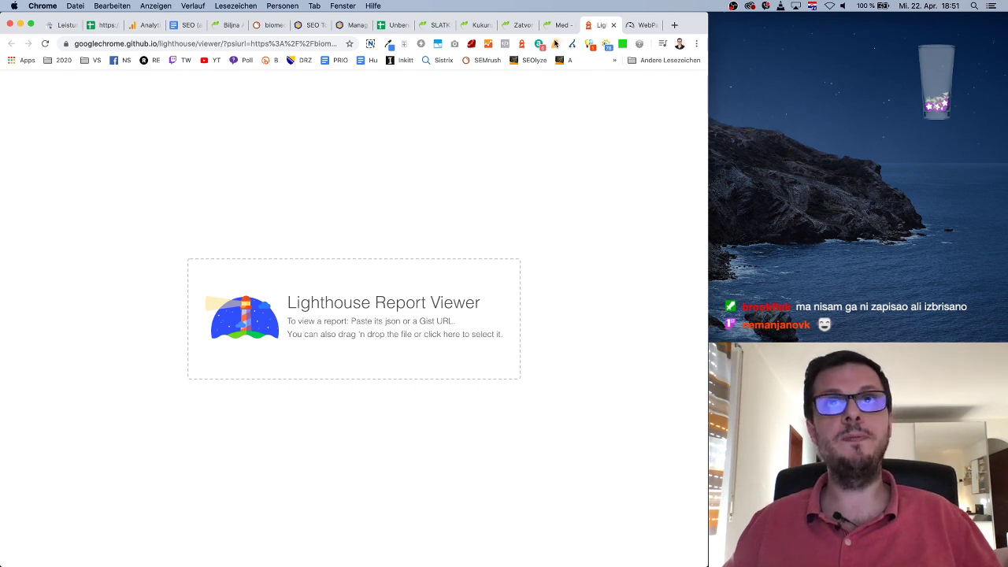
{"action": "left_click", "coordinate": [559, 24]}
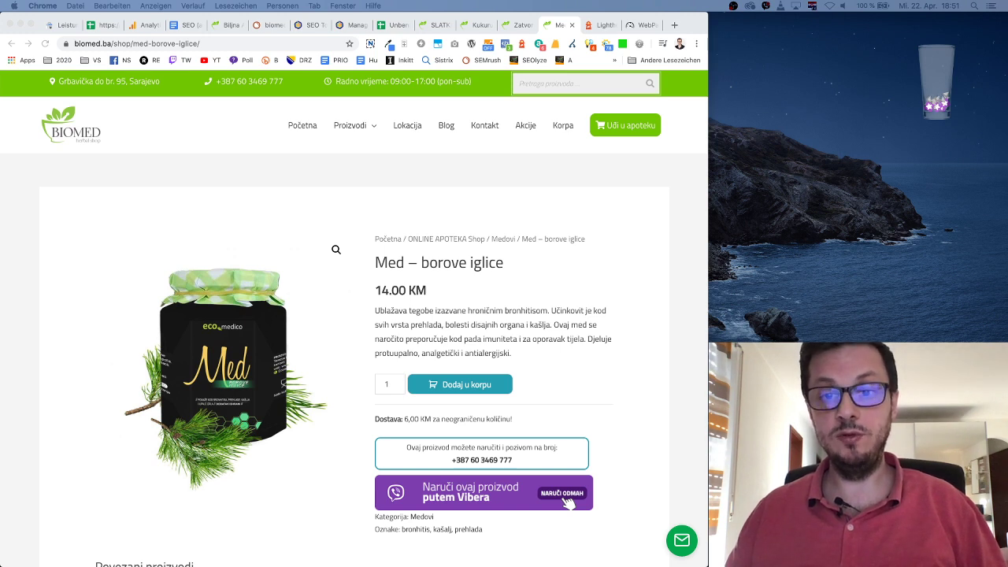
{"action": "left_click", "coordinate": [596, 27]}
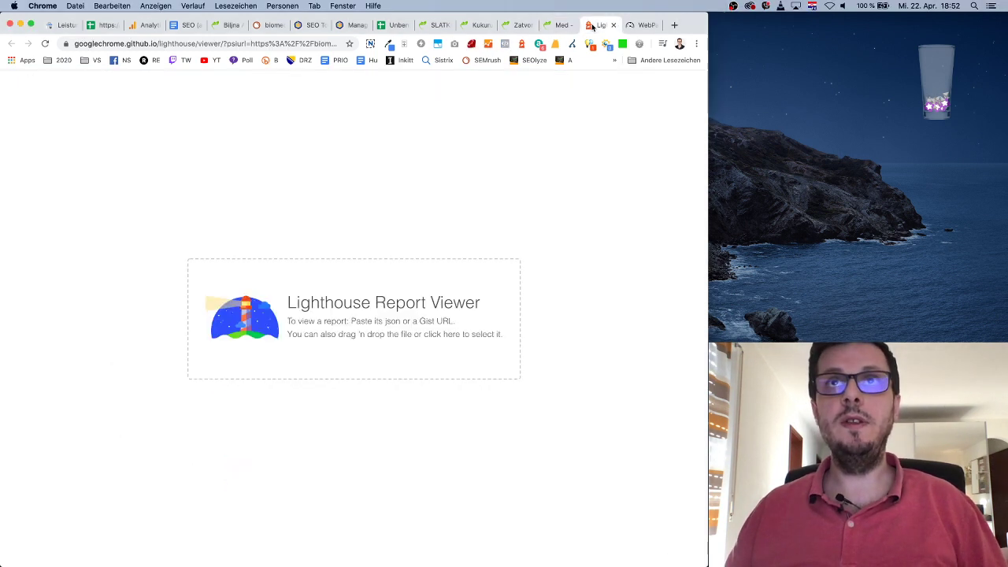
{"action": "left_click", "coordinate": [551, 25]}
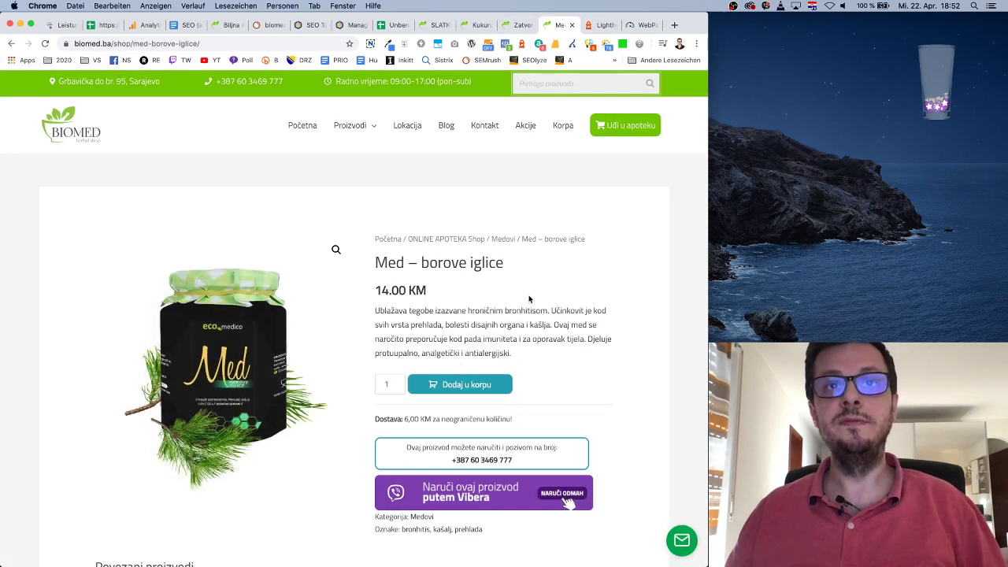
Step: Check the Lighthouse report tab and review the WebPageTest results for the med-borove-iglice page
{"action": "left_click", "coordinate": [594, 26]}
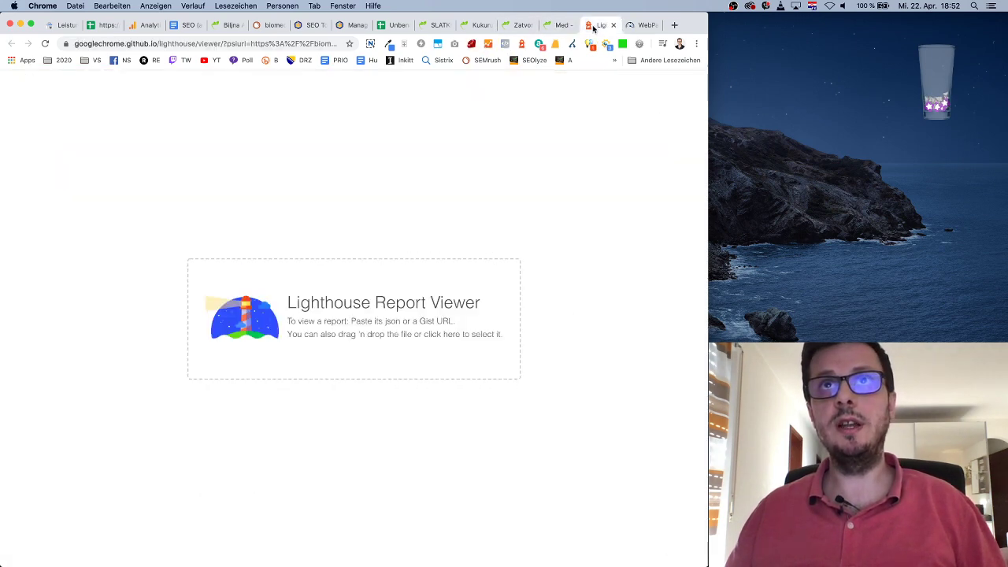
{"action": "left_click", "coordinate": [640, 25]}
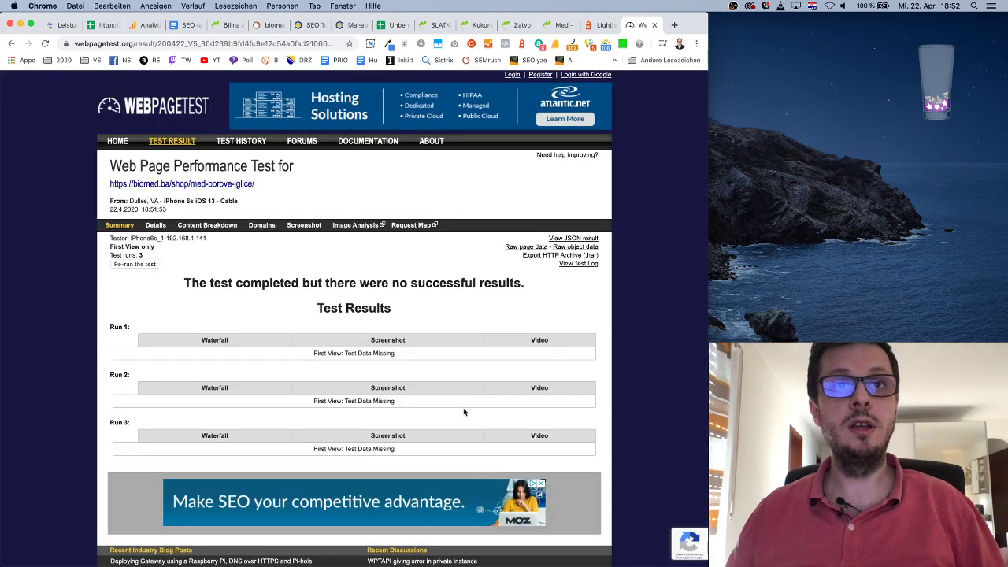
{"action": "left_click_drag", "start_coordinate": [194, 284], "coordinate": [522, 284]}
{"action": "left_click", "coordinate": [456, 288]}
{"action": "scroll", "coordinate": [452, 334], "scroll_direction": "down", "scroll_amount": 4}
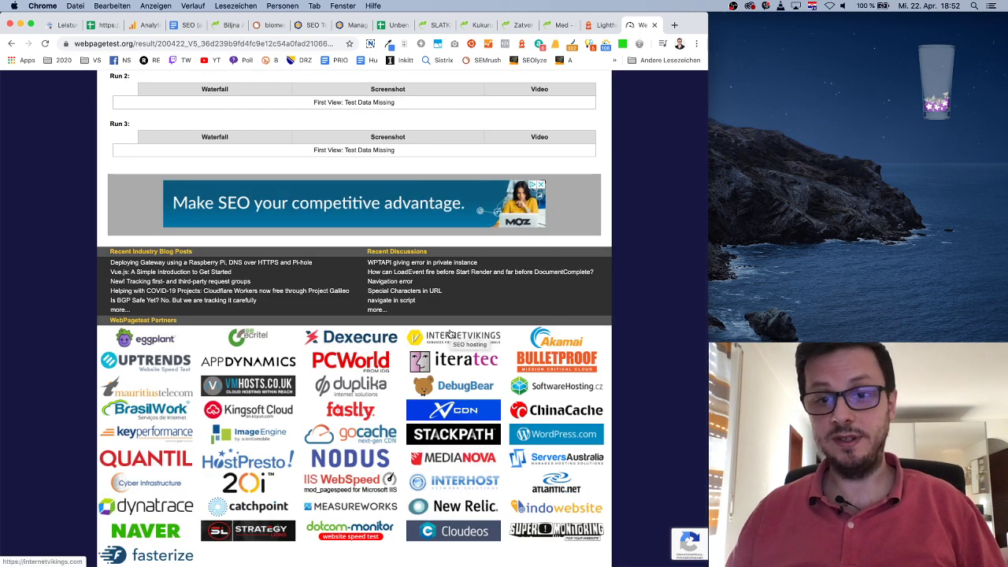
{"action": "scroll", "coordinate": [448, 331], "scroll_direction": "up", "scroll_amount": 3}
{"action": "scroll", "coordinate": [432, 306], "scroll_direction": "up", "scroll_amount": 2}
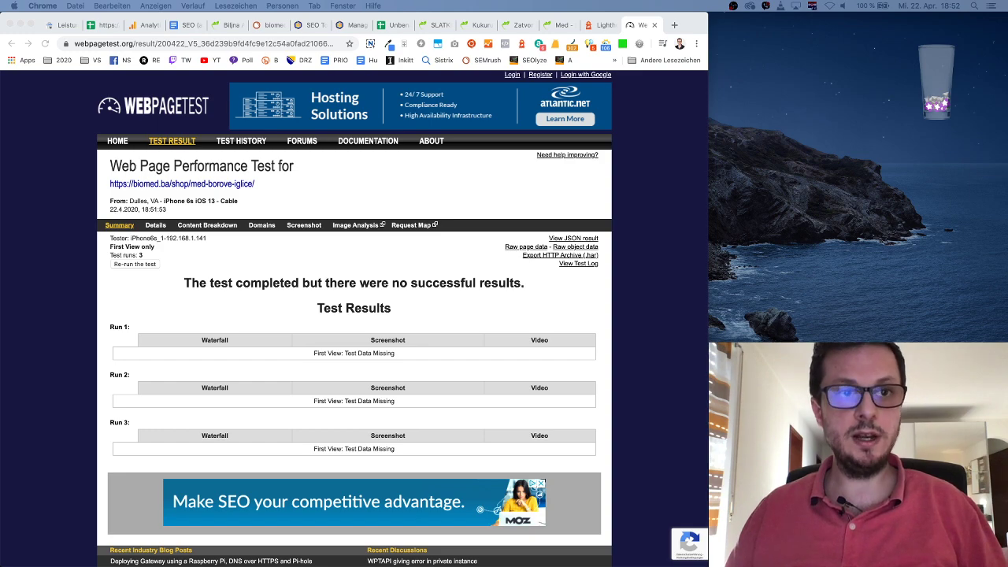
Step: Switch to Screaming Frog's Force-Directed Crawl Diagram of biomed.ba and fit the whole graph in view
{"action": "left_click_drag", "start_coordinate": [174, 552], "coordinate": [177, 23]}
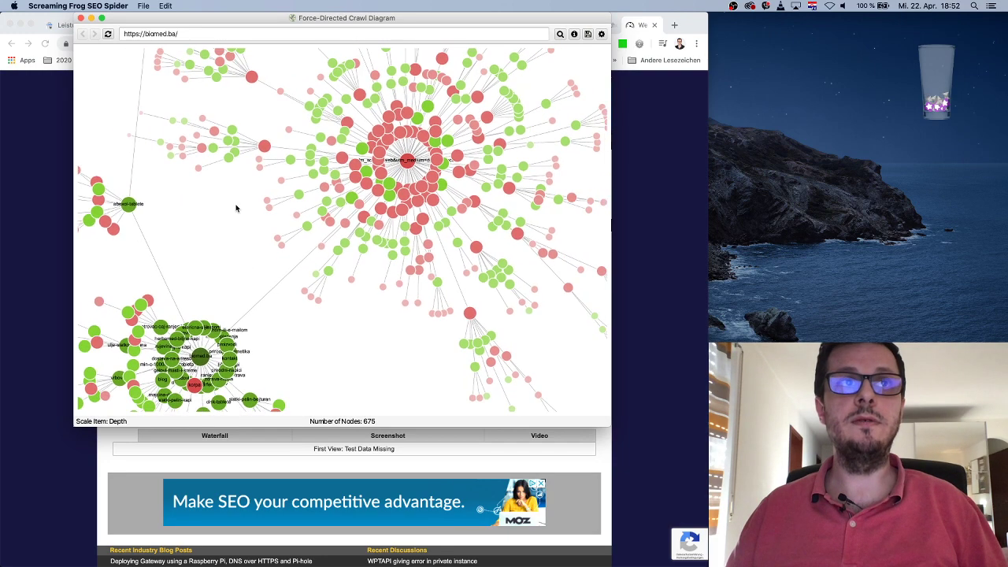
{"action": "scroll", "coordinate": [236, 208], "scroll_direction": "down", "scroll_amount": 5}
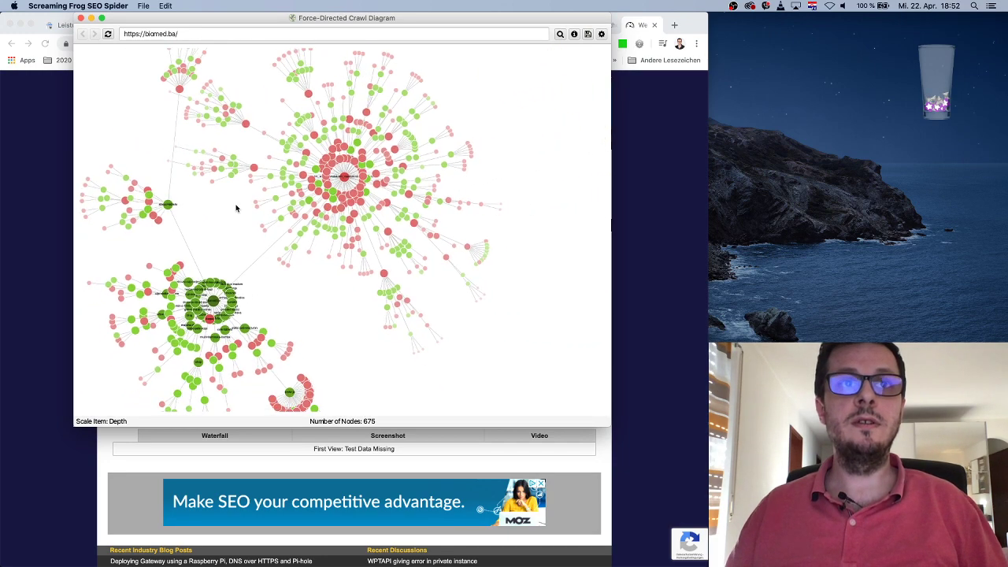
{"action": "left_click_drag", "start_coordinate": [226, 211], "coordinate": [311, 213]}
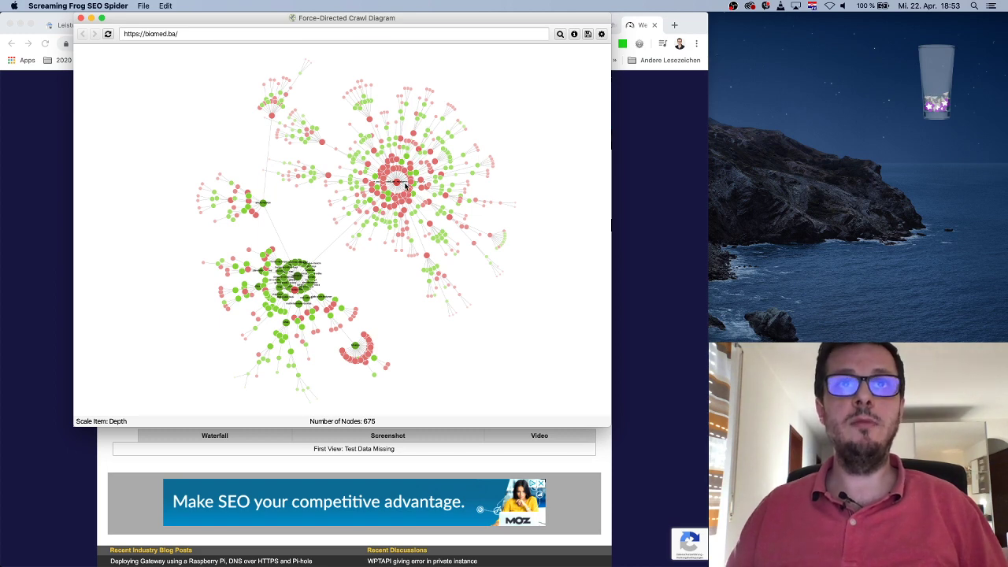
Step: Inspect the page details of the central nodes in the crawl diagram's clusters, including the homepage and the dodaci-prehrani category
{"action": "mouse_move", "coordinate": [298, 278]}
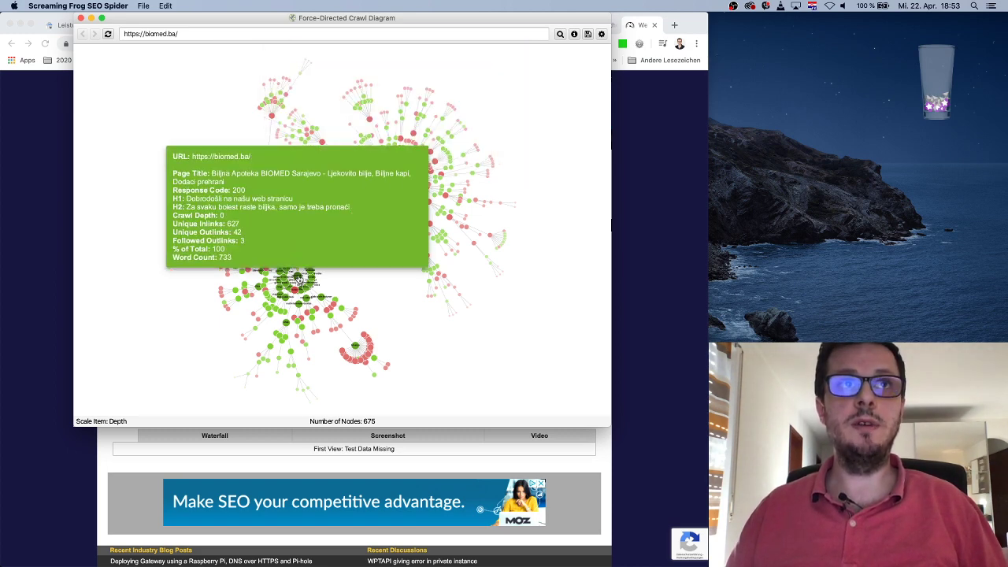
{"action": "mouse_move", "coordinate": [397, 183]}
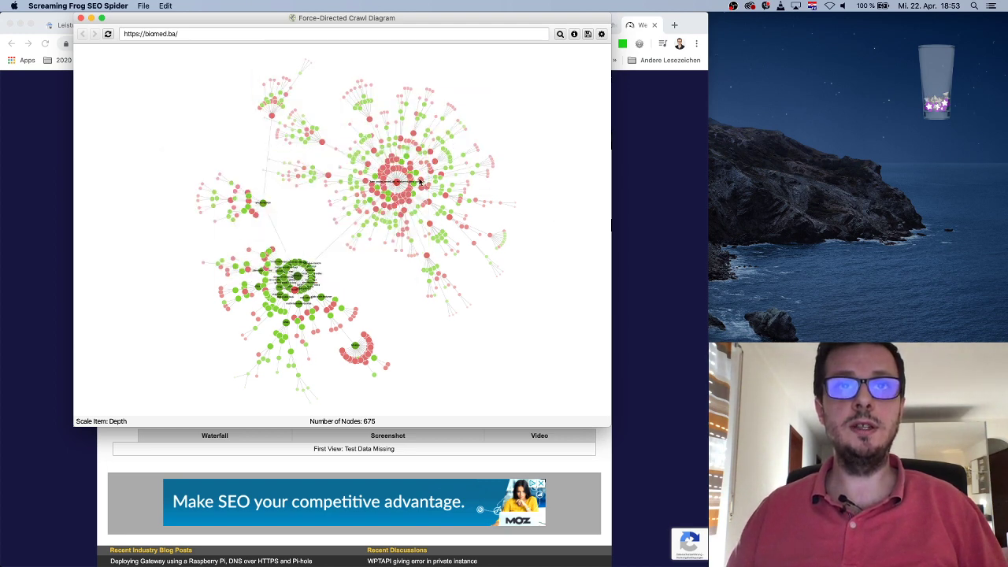
{"action": "mouse_move", "coordinate": [357, 349]}
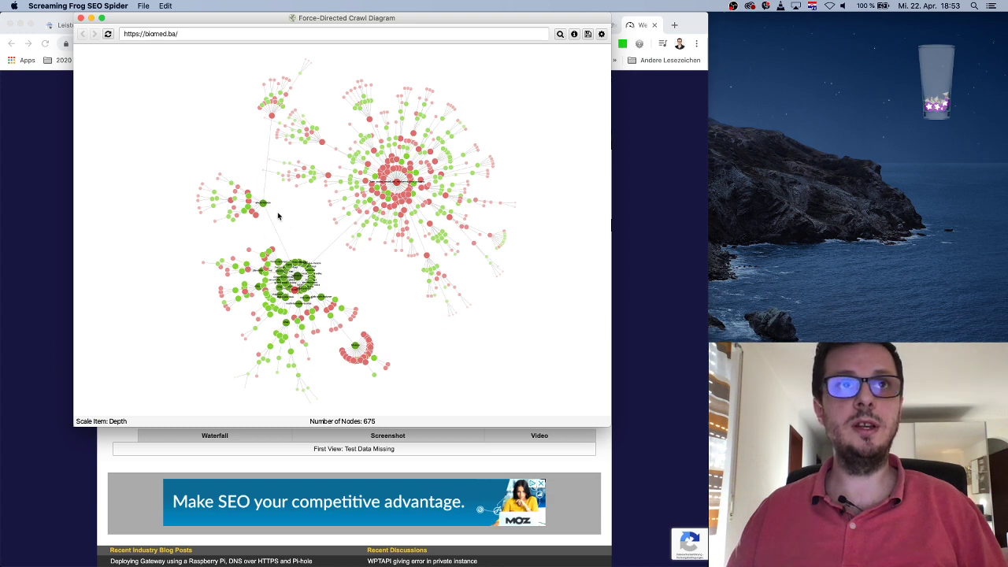
{"action": "mouse_move", "coordinate": [266, 208]}
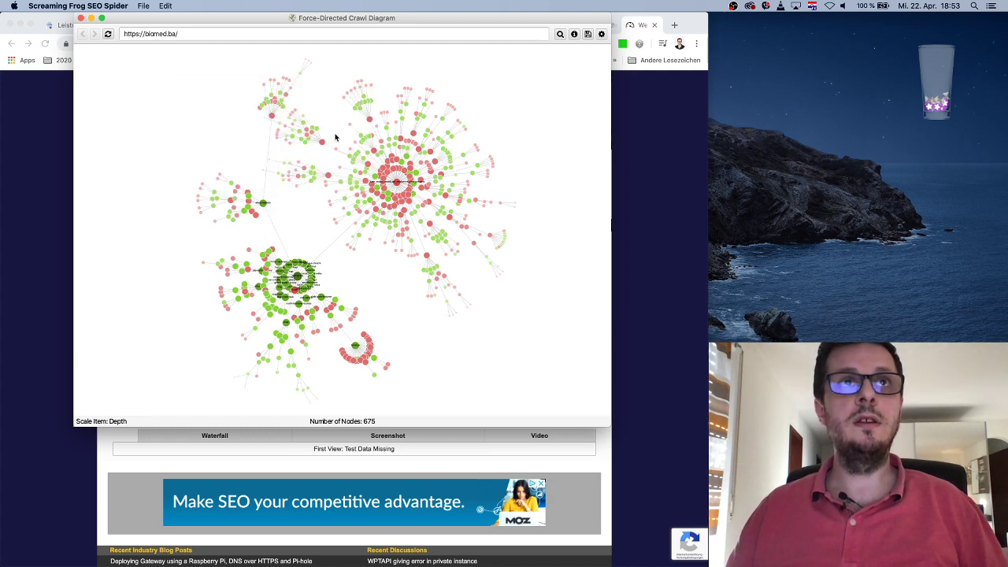
{"action": "mouse_move", "coordinate": [271, 117]}
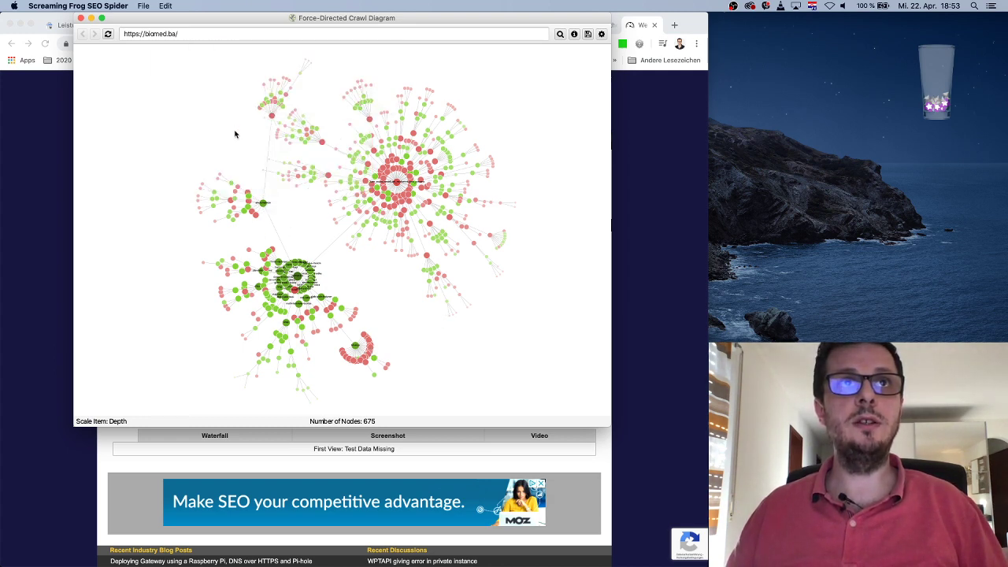
{"action": "left_click_drag", "start_coordinate": [235, 134], "coordinate": [223, 214]}
{"action": "mouse_move", "coordinate": [274, 152]}
{"action": "mouse_move", "coordinate": [284, 194]}
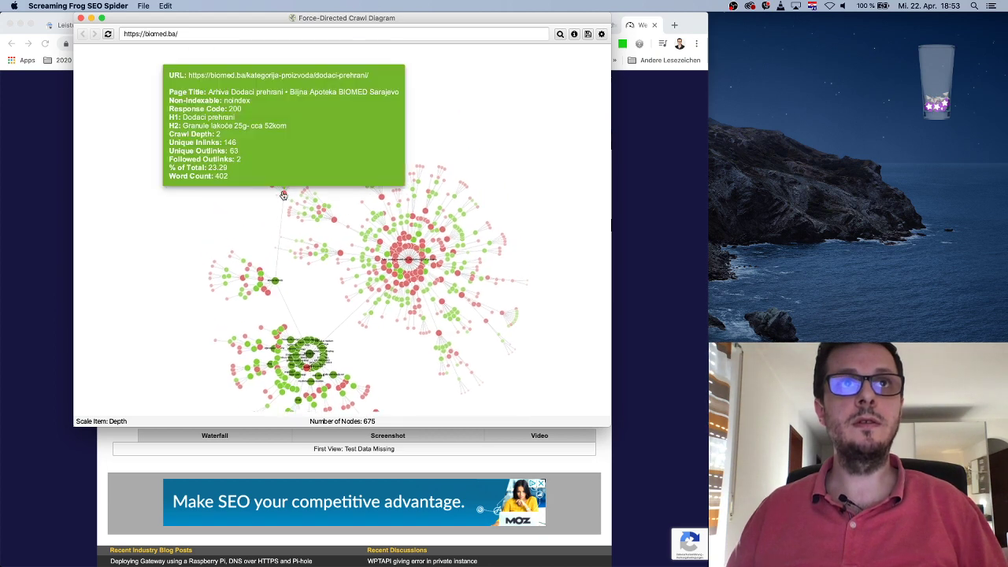
Step: Centre the crawl diagram, capture a screenshot of the whole graph and close the diagram window
{"action": "left_click_drag", "start_coordinate": [416, 362], "coordinate": [402, 281]}
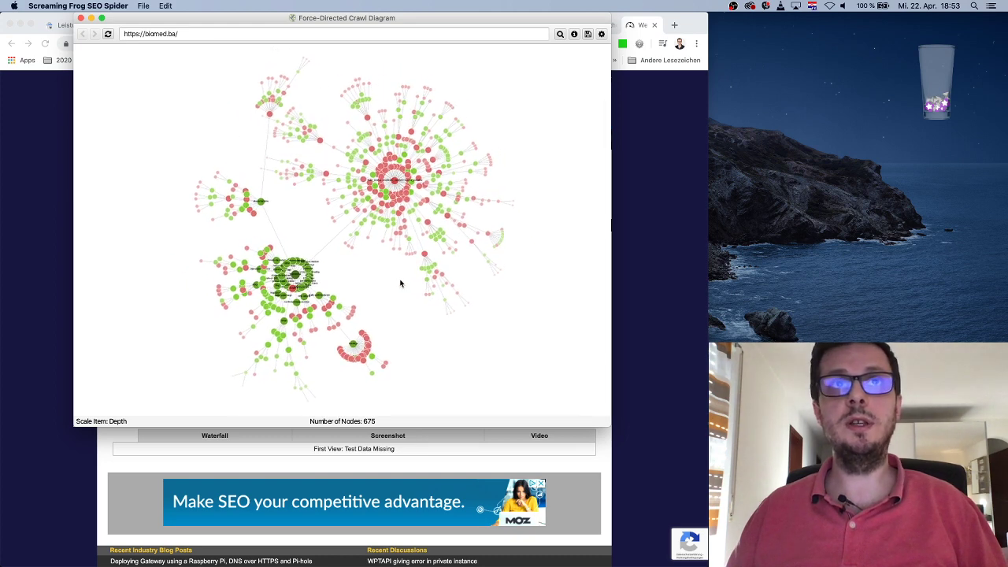
{"action": "key", "text": "super+shift+4"}
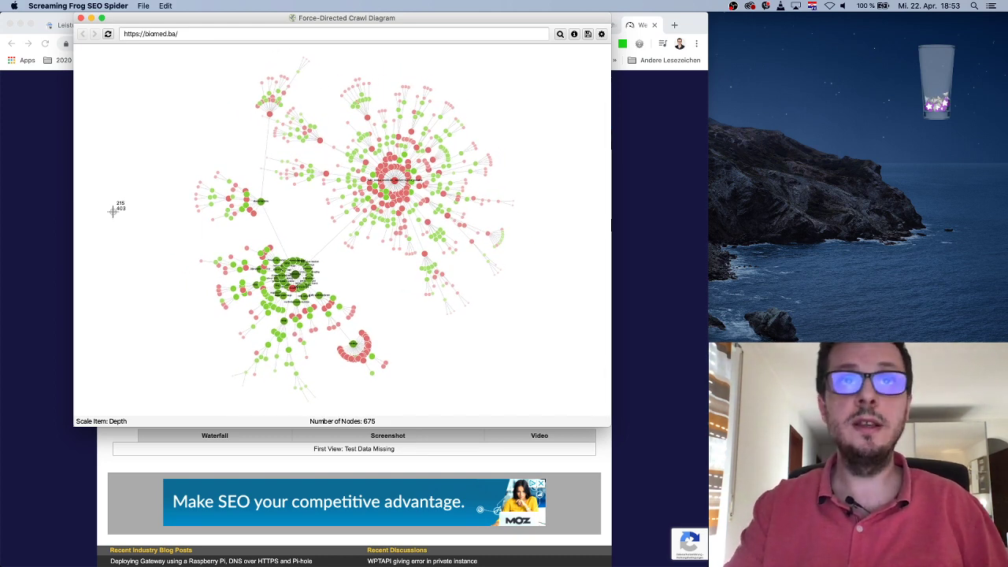
{"action": "left_click_drag", "start_coordinate": [171, 51], "coordinate": [526, 405]}
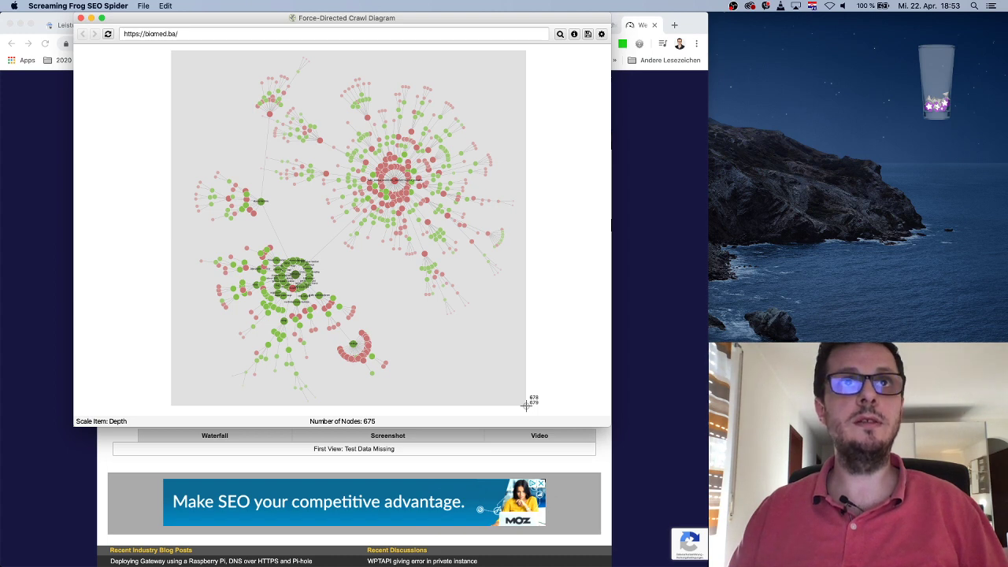
{"action": "left_click_drag", "start_coordinate": [526, 404], "coordinate": [526, 406]}
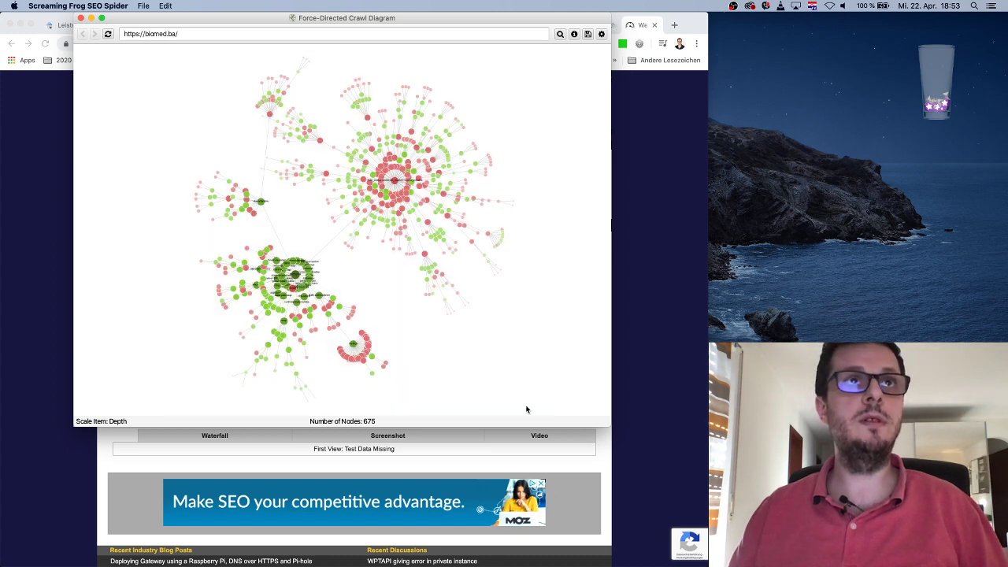
{"action": "left_click", "coordinate": [80, 18]}
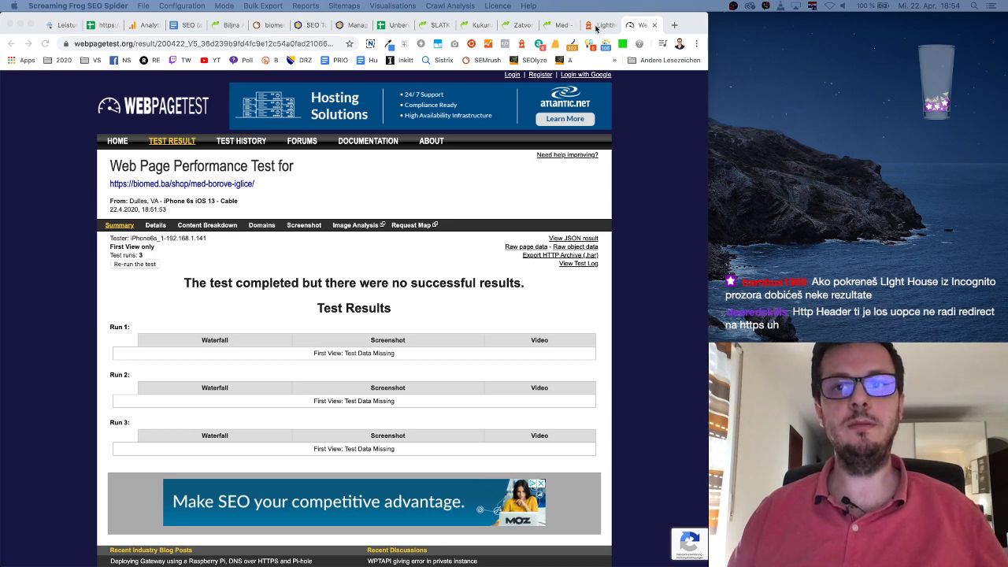
Step: Check the Lighthouse report tab and return to the keyword section of the SEO (audit) plan document
{"action": "left_click", "coordinate": [596, 25]}
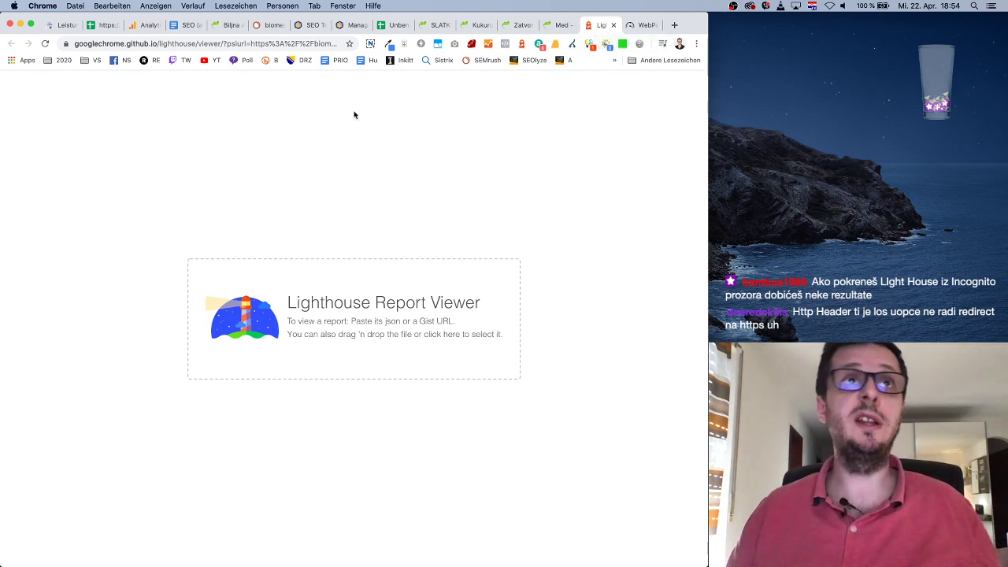
{"action": "left_click", "coordinate": [187, 25]}
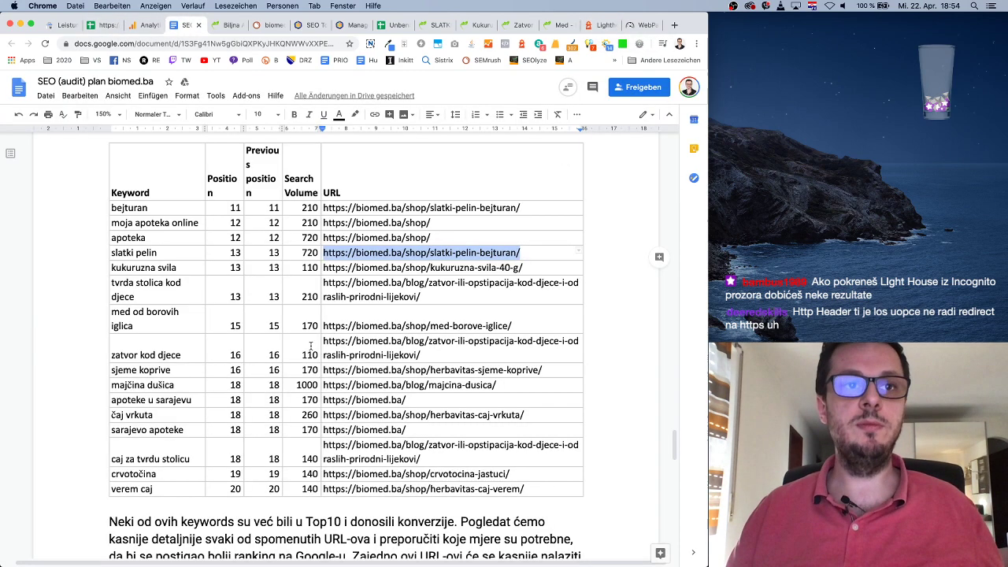
{"action": "scroll", "coordinate": [311, 346], "scroll_direction": "down", "scroll_amount": 10}
{"action": "scroll", "coordinate": [308, 344], "scroll_direction": "up", "scroll_amount": 8}
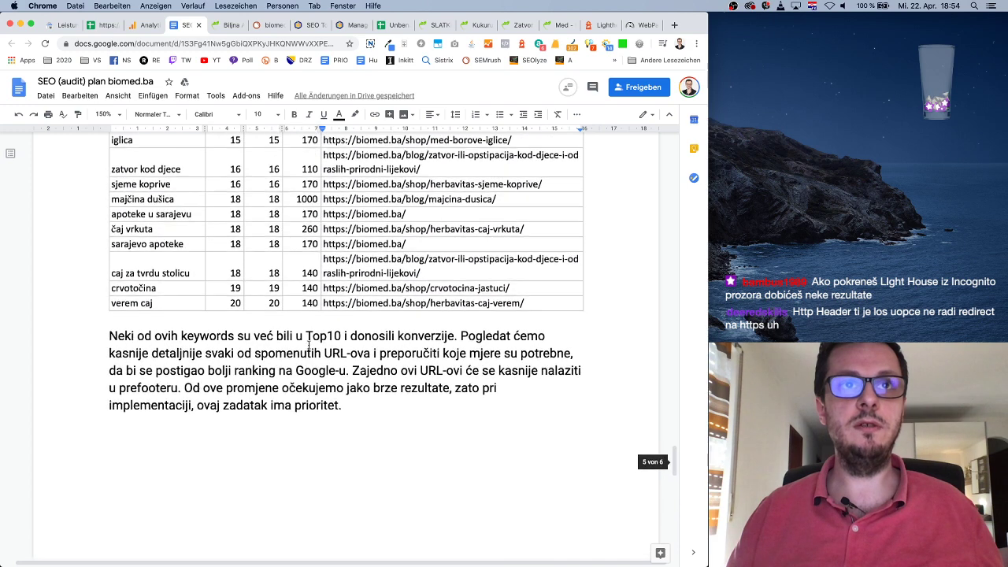
Step: Start a new paragraph below the priority note with "Jedan od glavnih problema kompletnog web sajte"
{"action": "left_click", "coordinate": [347, 421]}
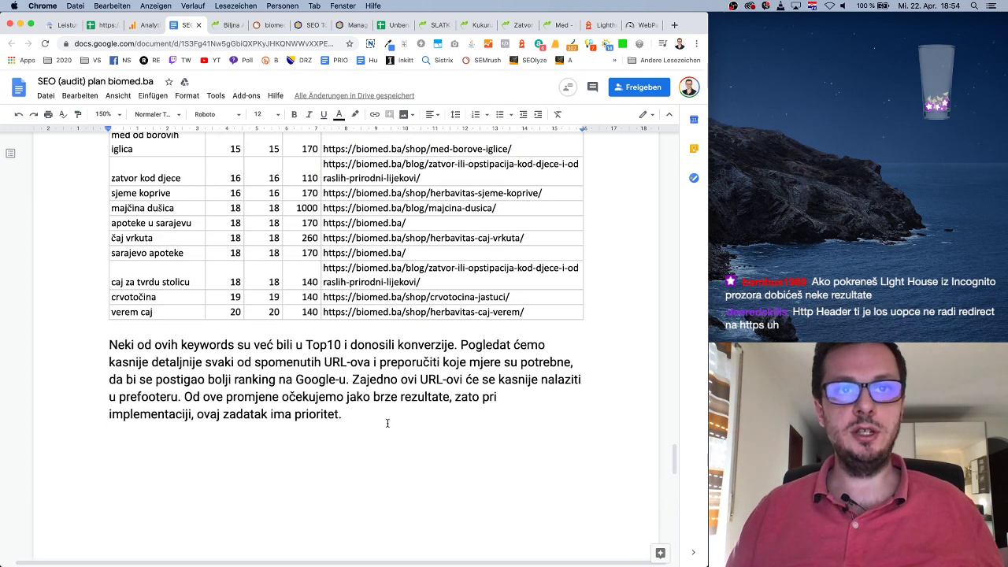
{"action": "scroll", "coordinate": [389, 423], "scroll_direction": "down", "scroll_amount": 2}
{"action": "key", "text": "Return"}
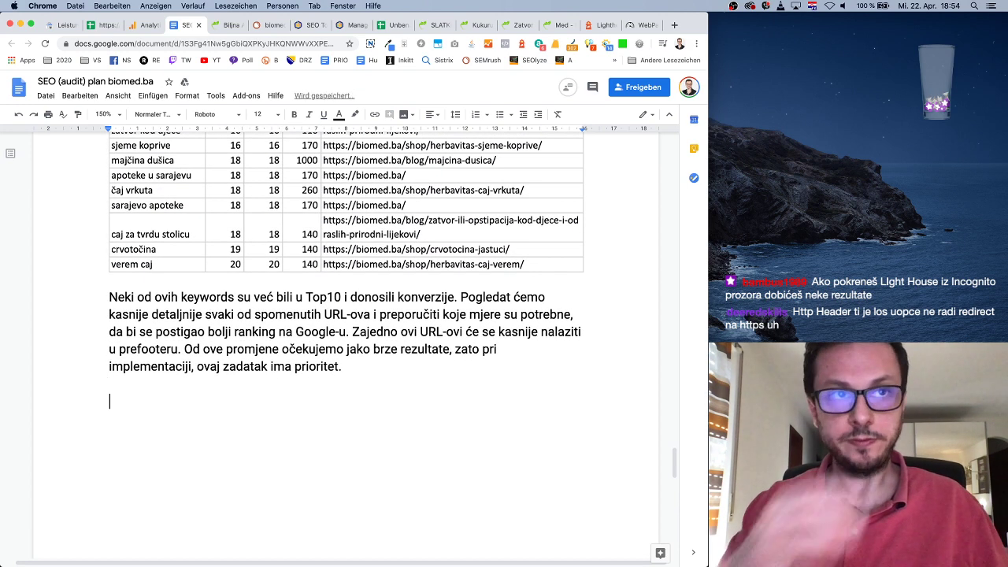
{"action": "type", "text": "Jean"}
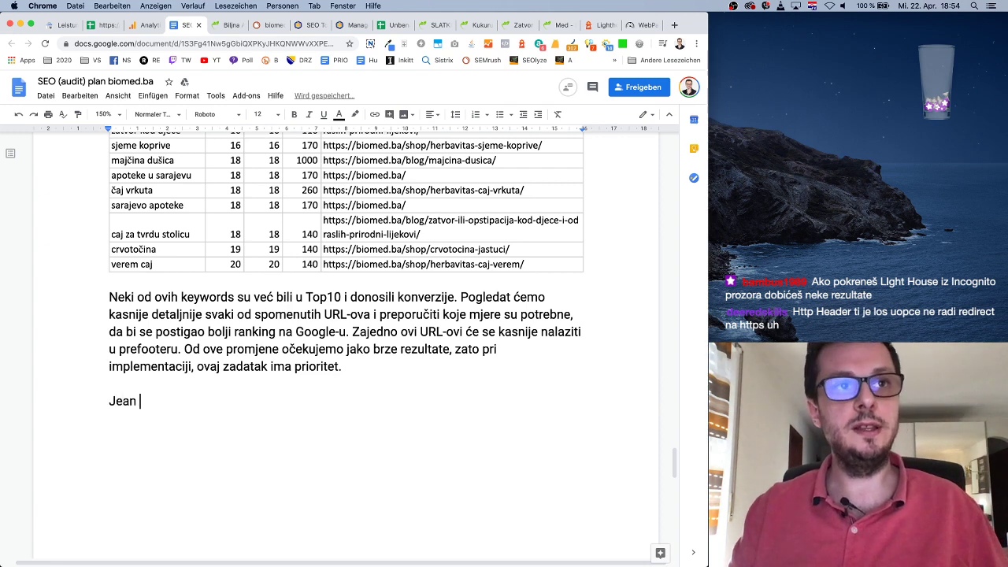
{"action": "key", "text": "BackSpace"}
{"action": "key", "text": "BackSpace"}
{"action": "type", "text": "dan od glav"}
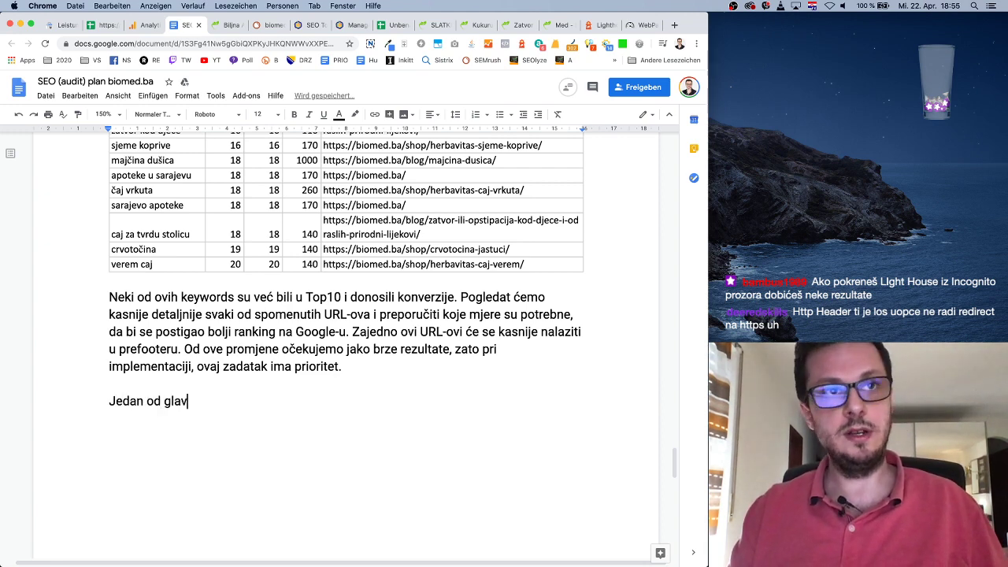
{"action": "type", "text": "nih problema koblema o"}
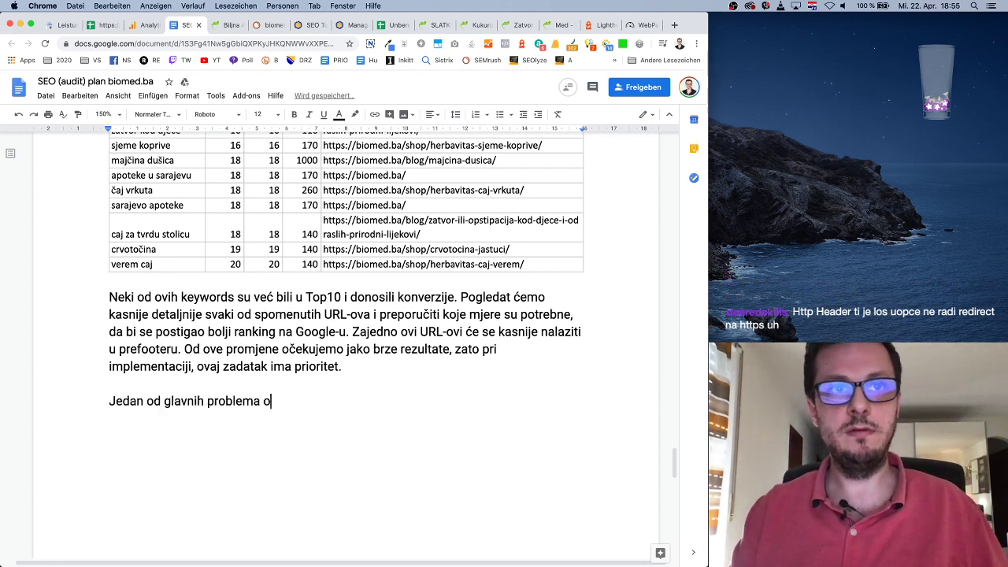
{"action": "key", "text": "BackSpace"}
{"action": "type", "text": "komple"}
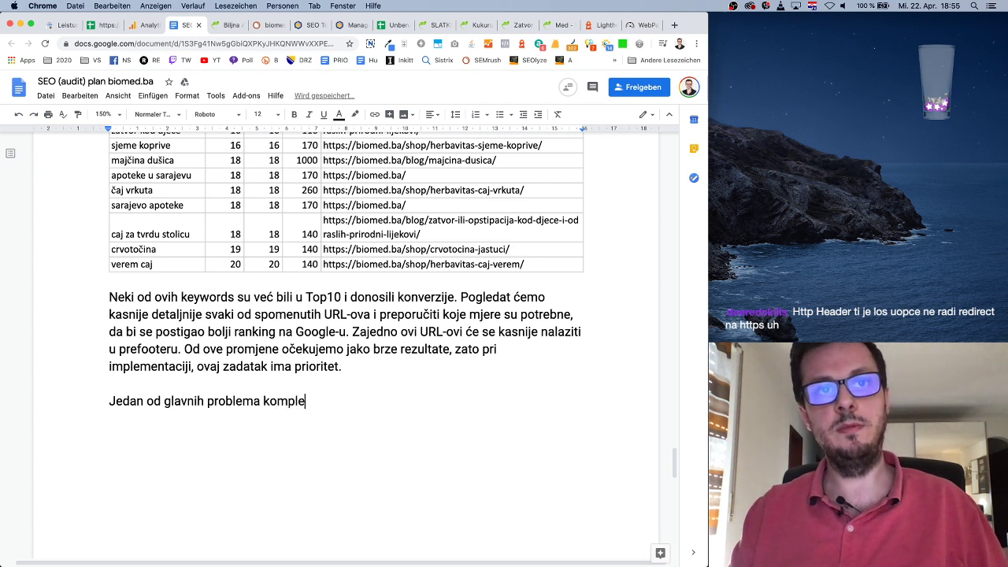
{"action": "type", "text": "tnog w"}
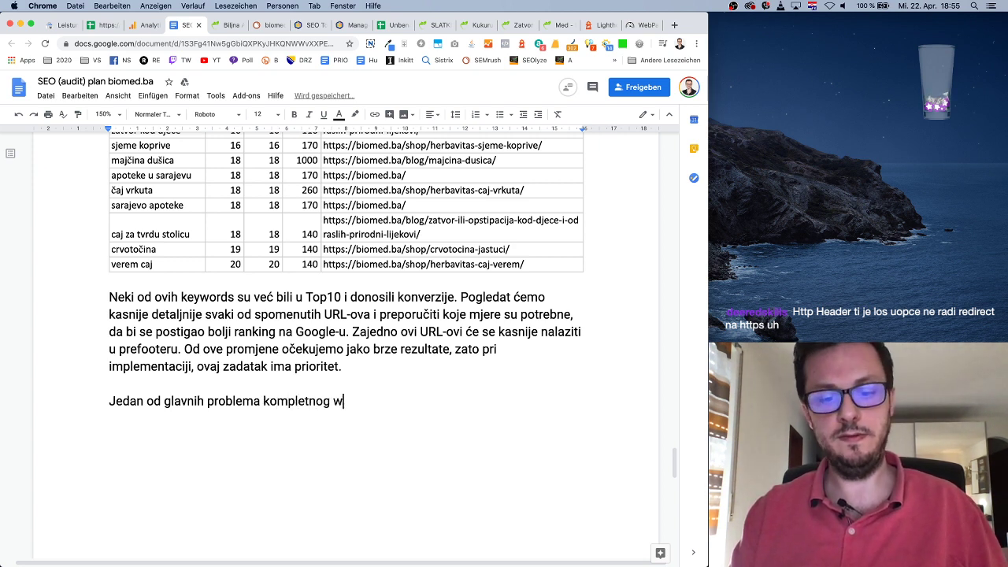
{"action": "type", "text": "eb sajte"}
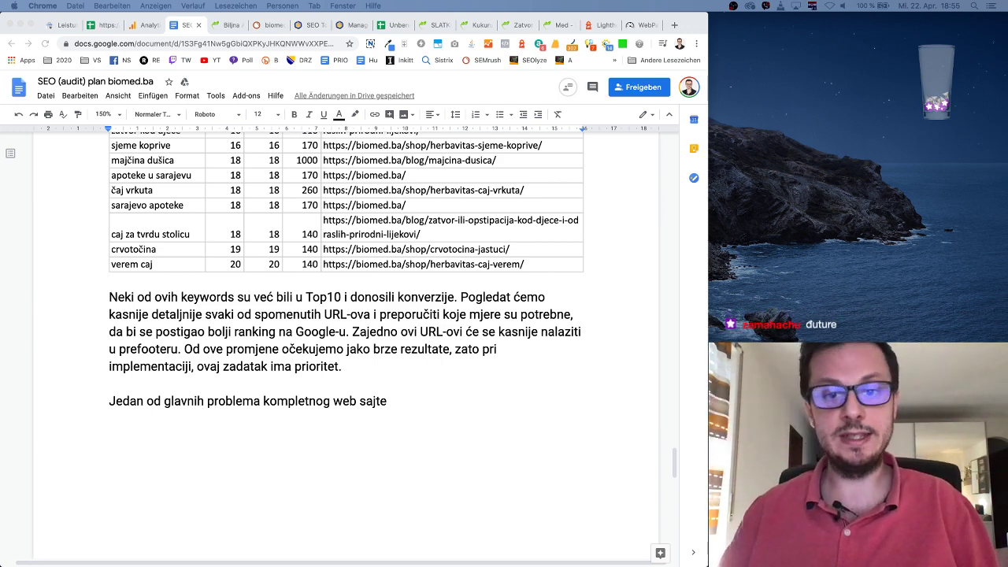
Step: Correct "sajte" to "sajta" in the new paragraph and continue it with "jeste da je iz ugla Googlebot-a tj."
{"action": "left_click", "coordinate": [410, 399]}
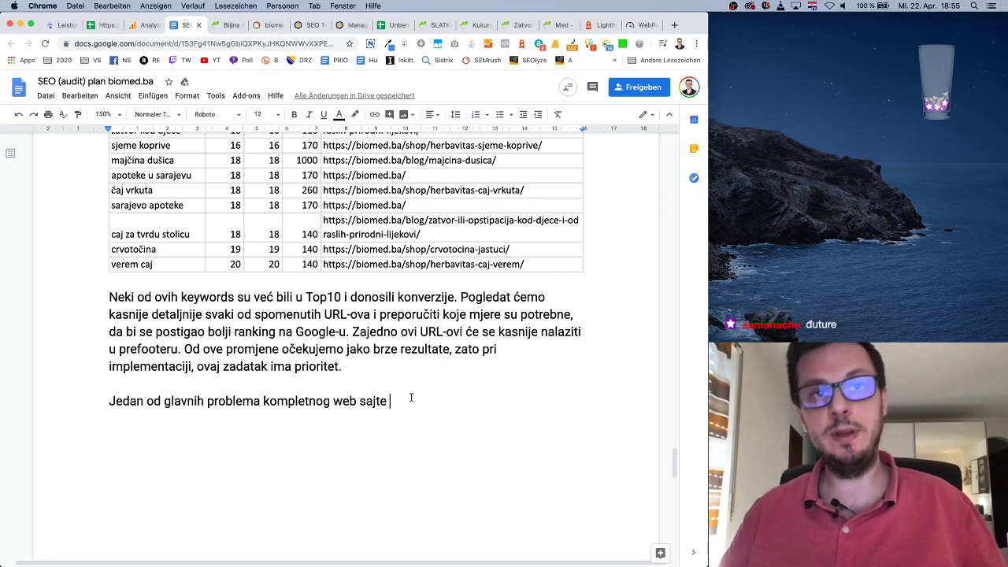
{"action": "key", "text": "BackSpace"}
{"action": "type", "text": "a jeste"}
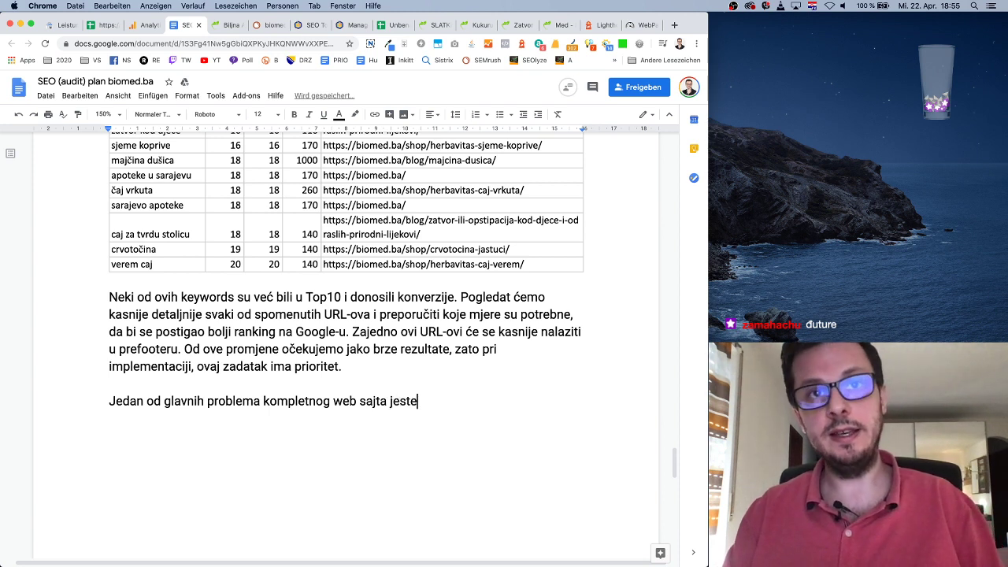
{"action": "type", "text": " da je "}
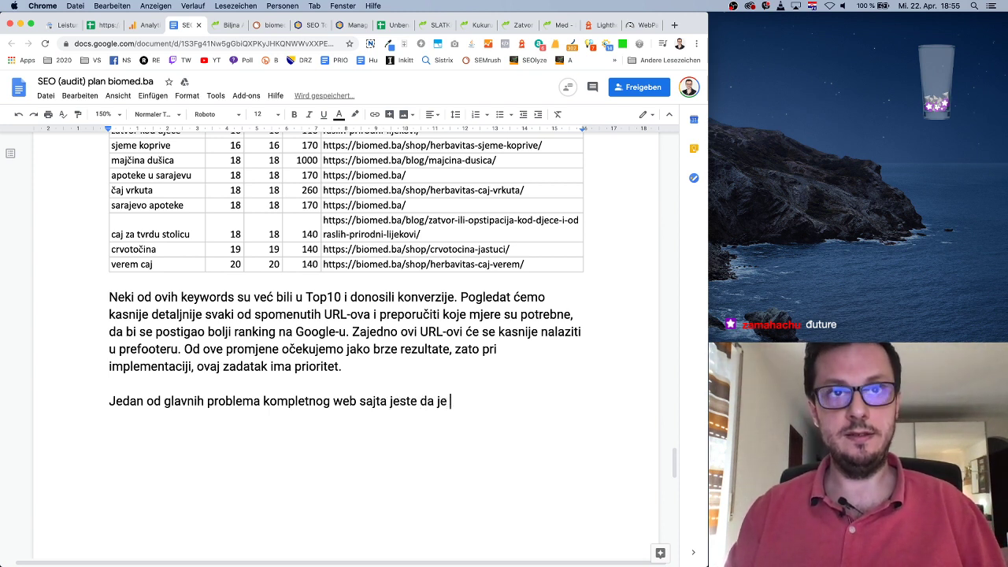
{"action": "type", "text": "iz ugla"}
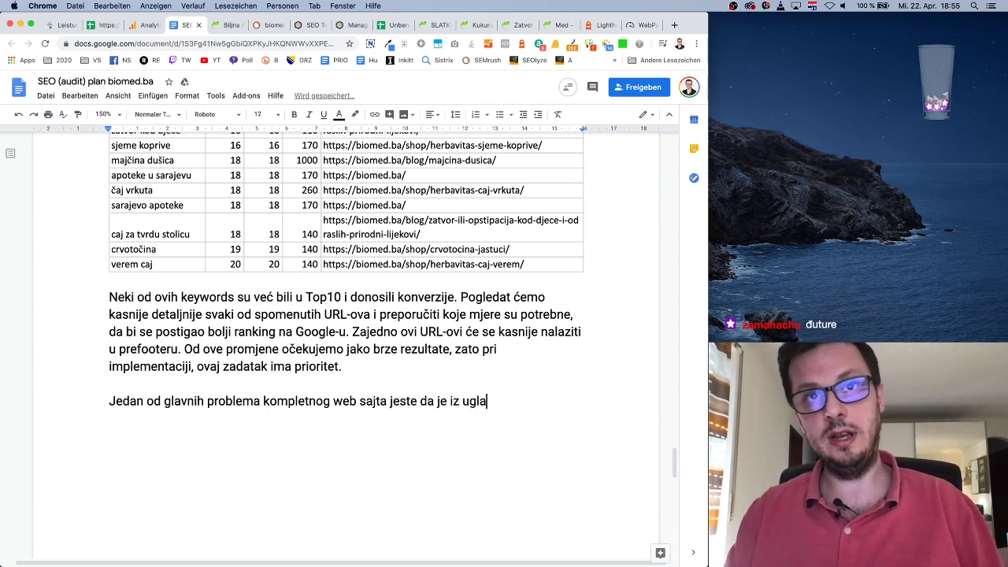
{"action": "type", "text": " Google"}
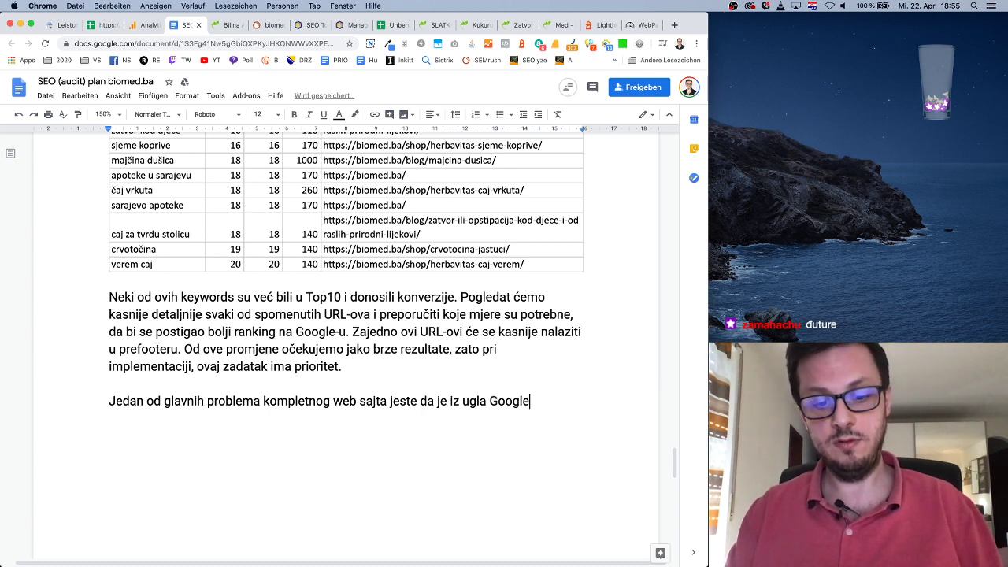
{"action": "type", "text": "bot-a tj."}
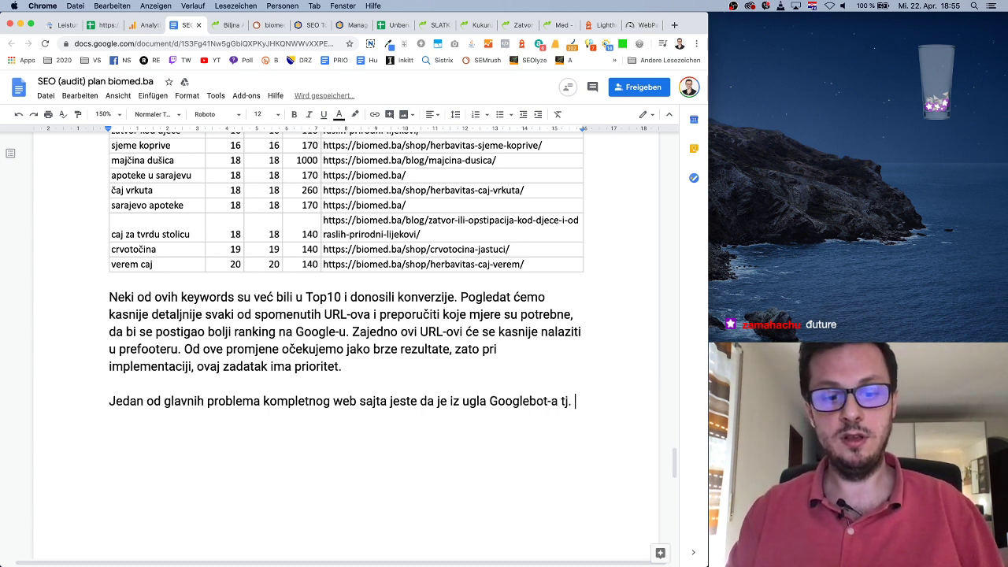
Step: Add "robota koji analizira stanje na stranici" to the sentence, keeping "robota" in lowercase
{"action": "type", "text": " robota koji a"}
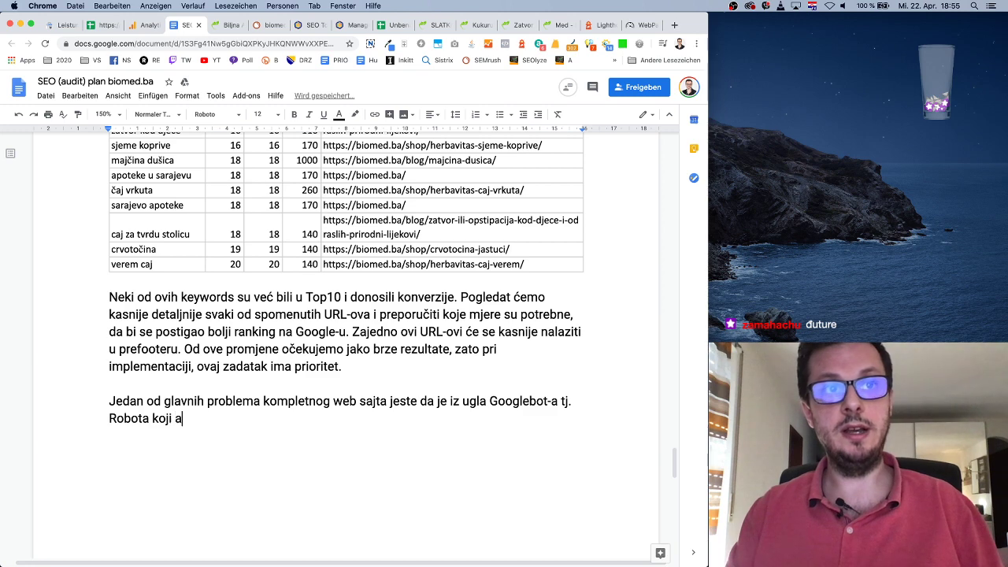
{"action": "type", "text": "nalizira"}
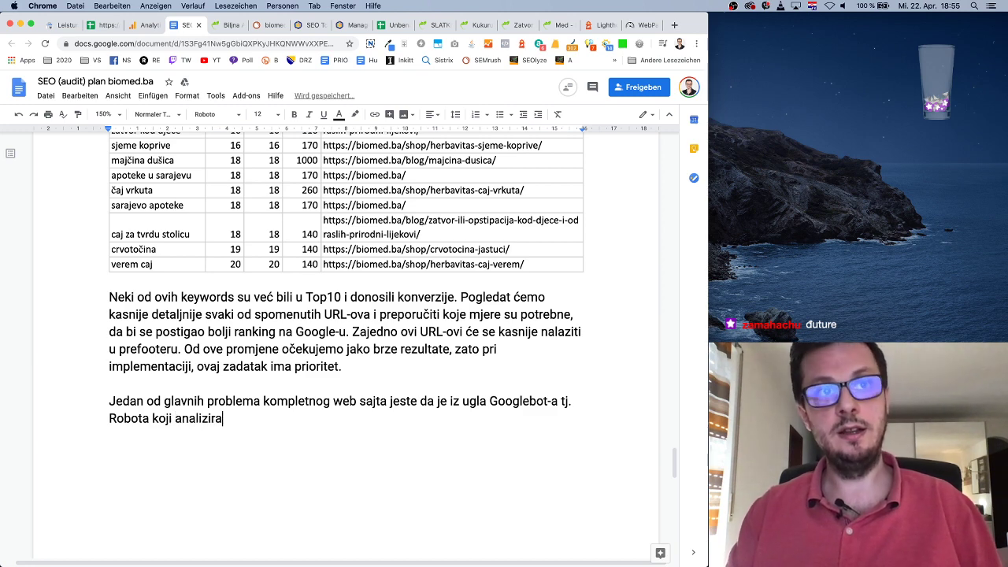
{"action": "type", "text": " stanje na strani"}
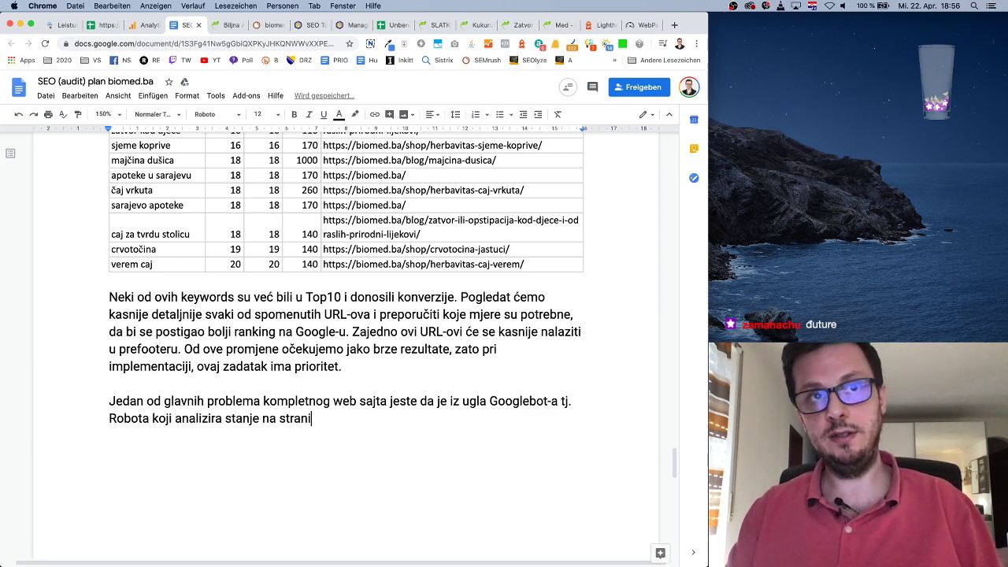
{"action": "type", "text": "ci"}
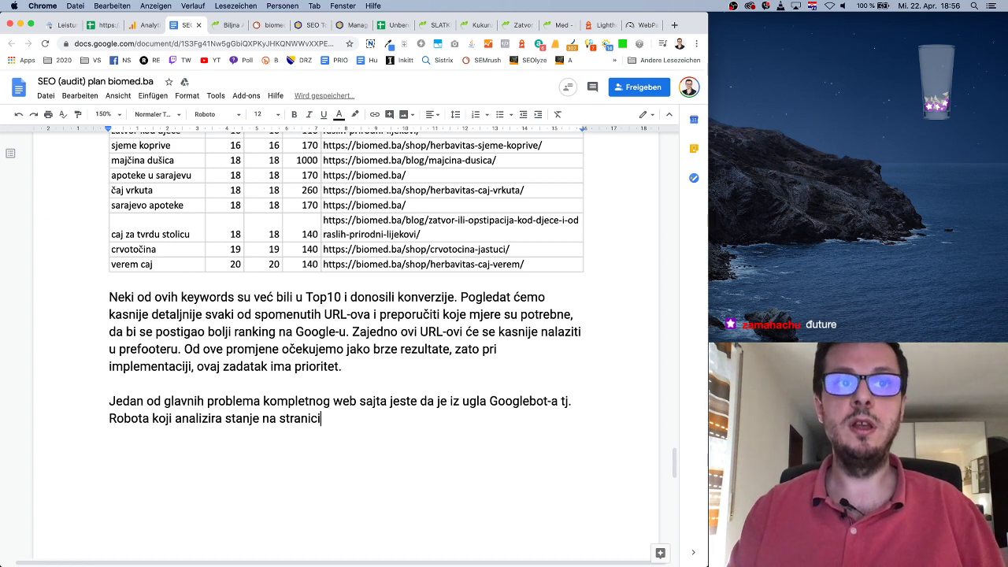
{"action": "key", "text": "BackSpace"}
{"action": "type", "text": "r"}
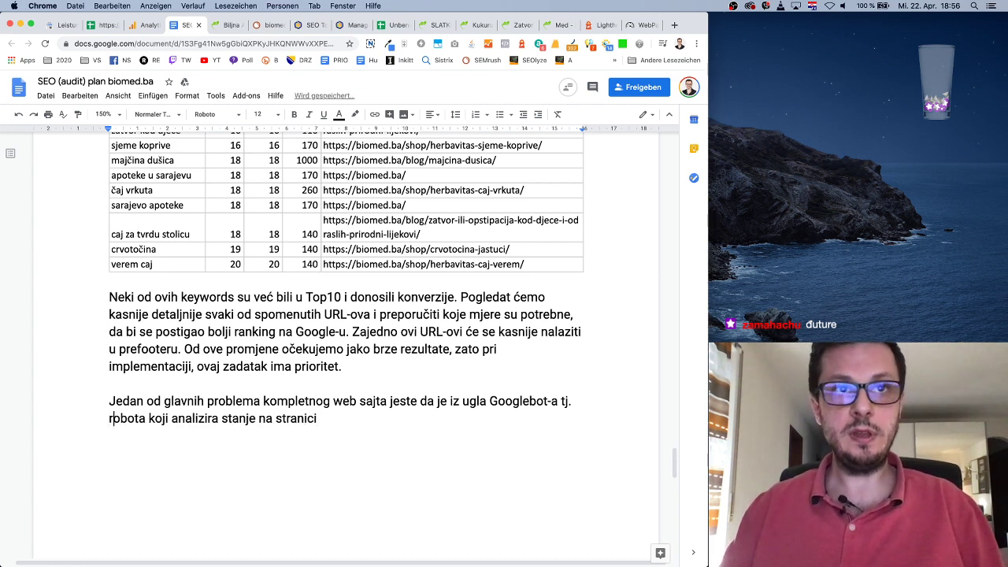
Step: Continue the sentence with ", ova stranica jako raštrkana i nema pravilno raspoređen link juice"
{"action": "type", "text": ", ova stranica"}
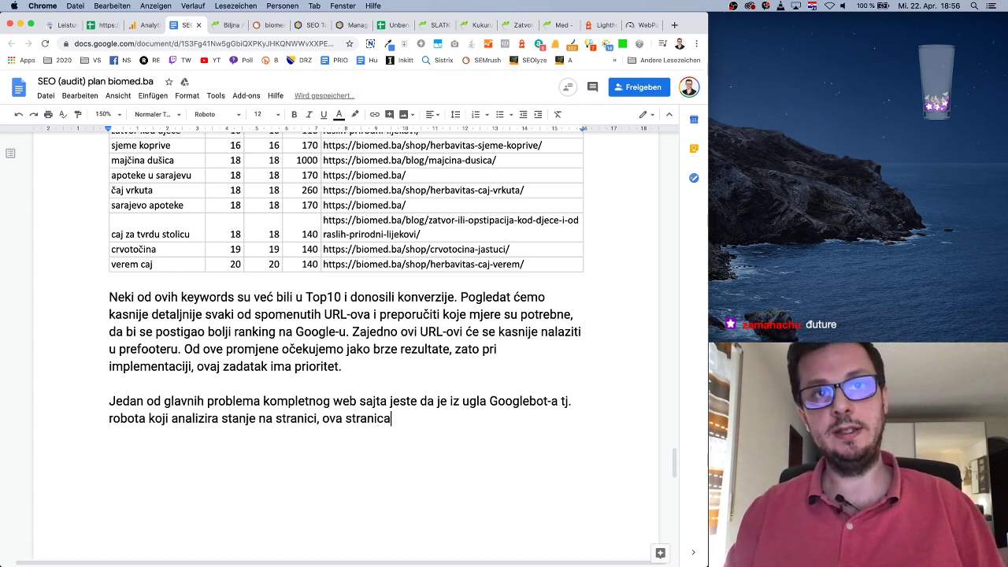
{"action": "type", "text": " jako ra"}
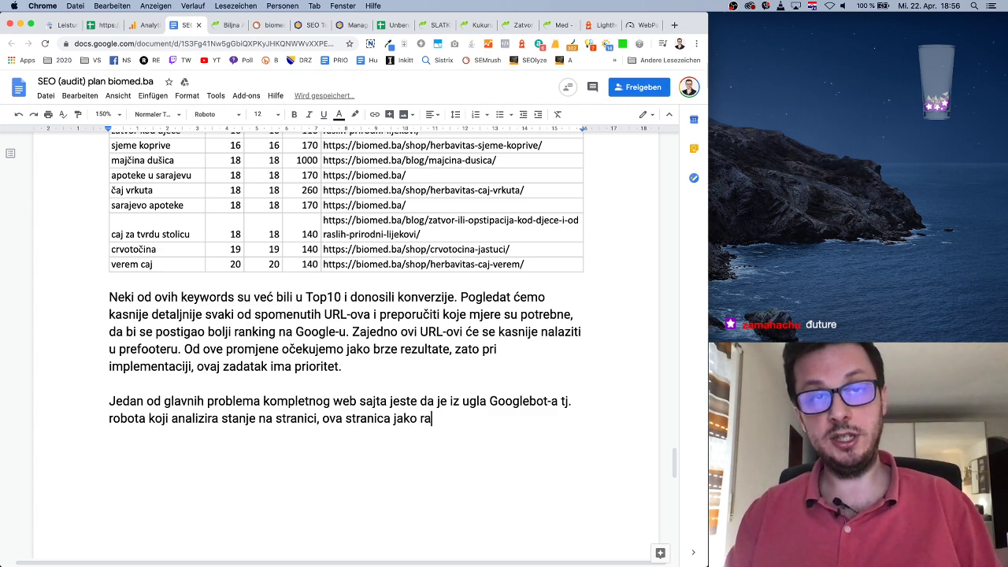
{"action": "type", "text": "štrkana i m"}
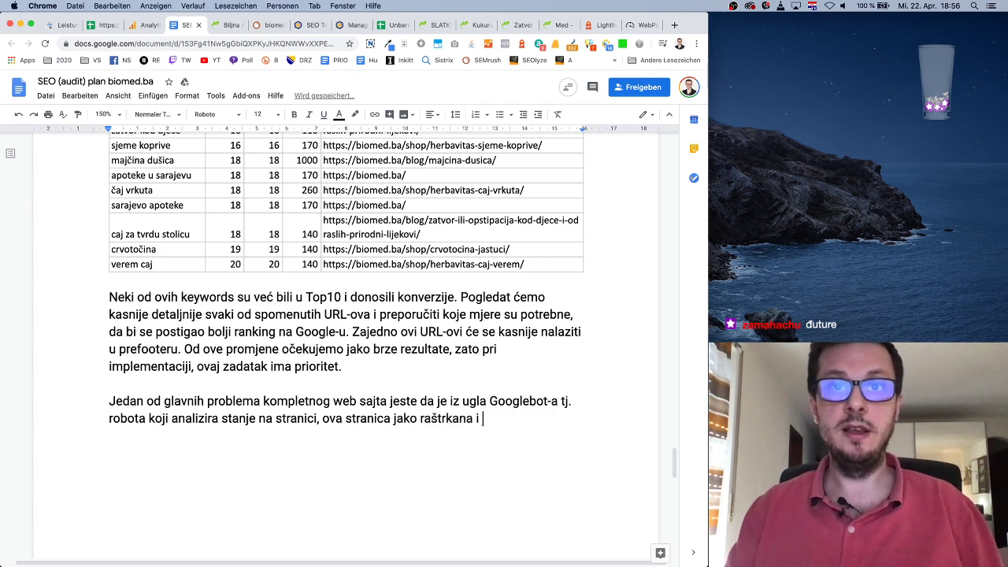
{"action": "key", "text": "BackSpace"}
{"action": "type", "text": "nema"}
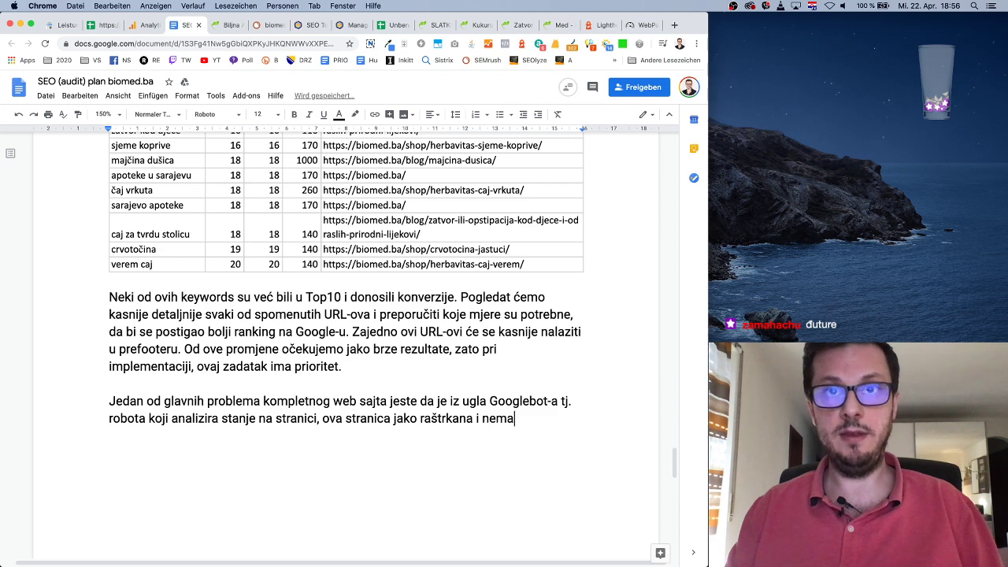
{"action": "type", "text": " pravilno raspore"}
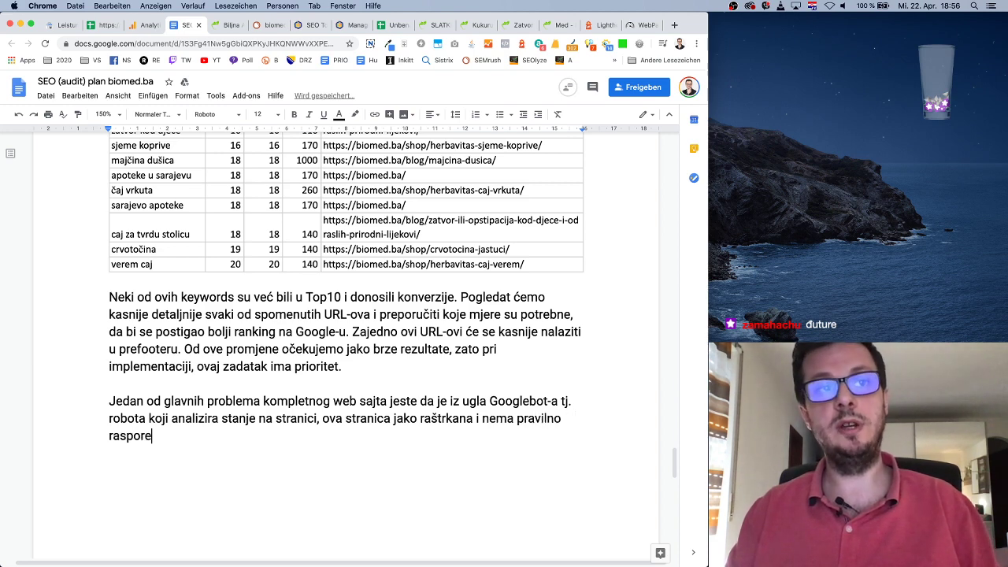
{"action": "type", "text": "đen link juic"}
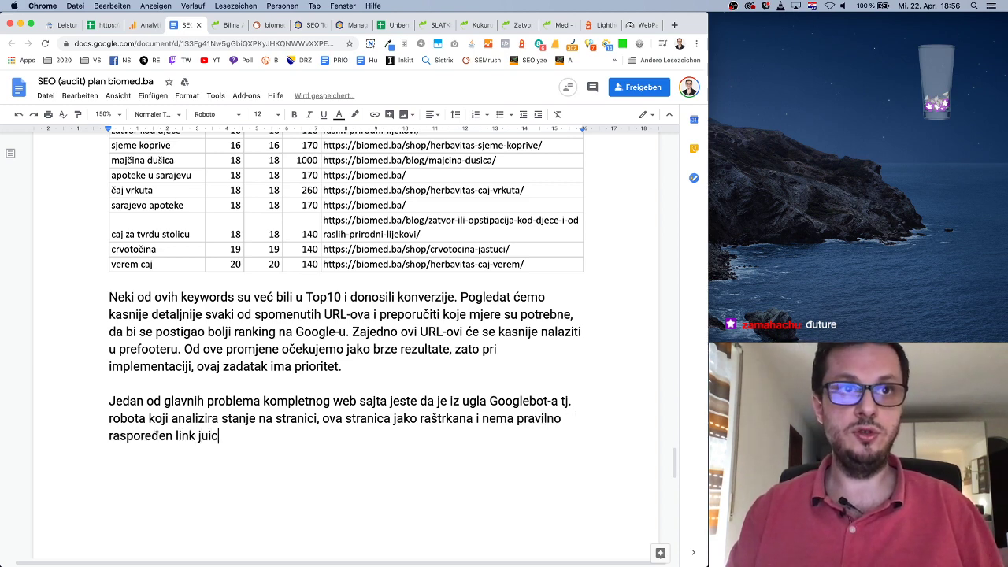
Step: Finish the link juice sentence with ", što je često kočnica za mnogo bolji ranking."
{"action": "type", "text": "e, što može biti"}
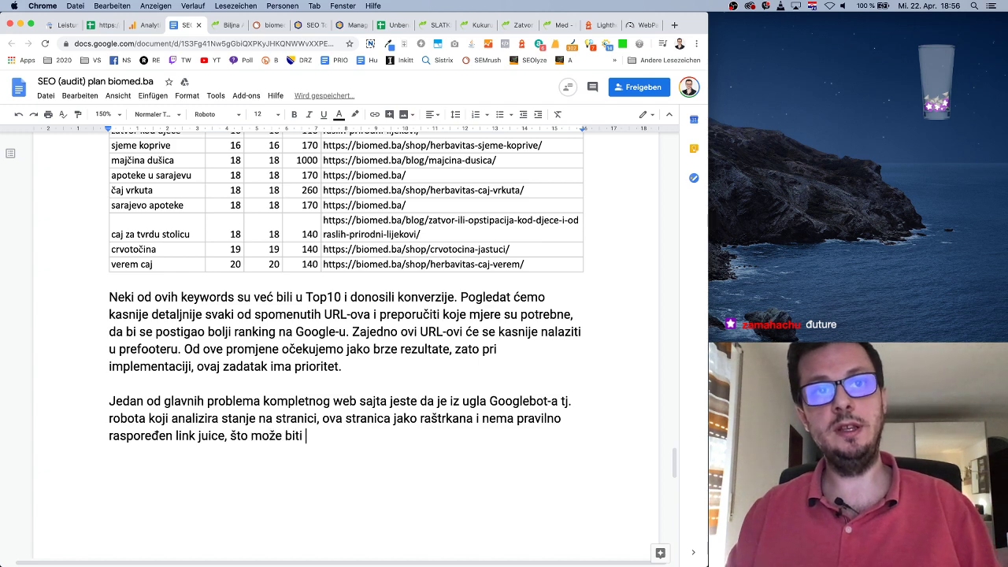
{"action": "key", "text": "BackSpace"}
{"action": "key", "text": "BackSpace"}
{"action": "key", "text": "BackSpace"}
{"action": "key", "text": "BackSpace"}
{"action": "key", "text": "BackSpace"}
{"action": "key", "text": "BackSpace"}
{"action": "key", "text": "BackSpace"}
{"action": "key", "text": "BackSpace"}
{"action": "key", "text": "BackSpace"}
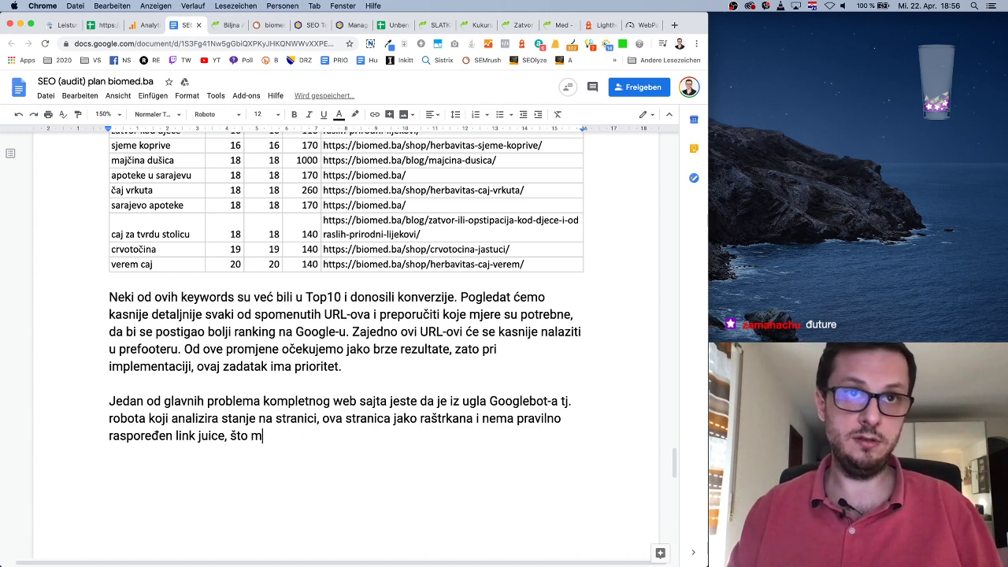
{"action": "type", "text": "je često ko"}
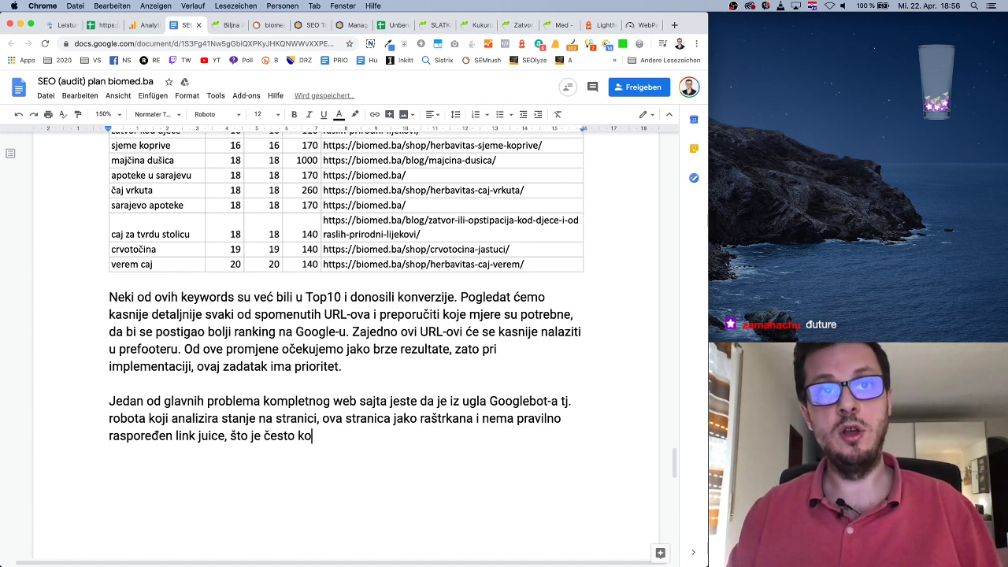
{"action": "type", "text": "čnica za "}
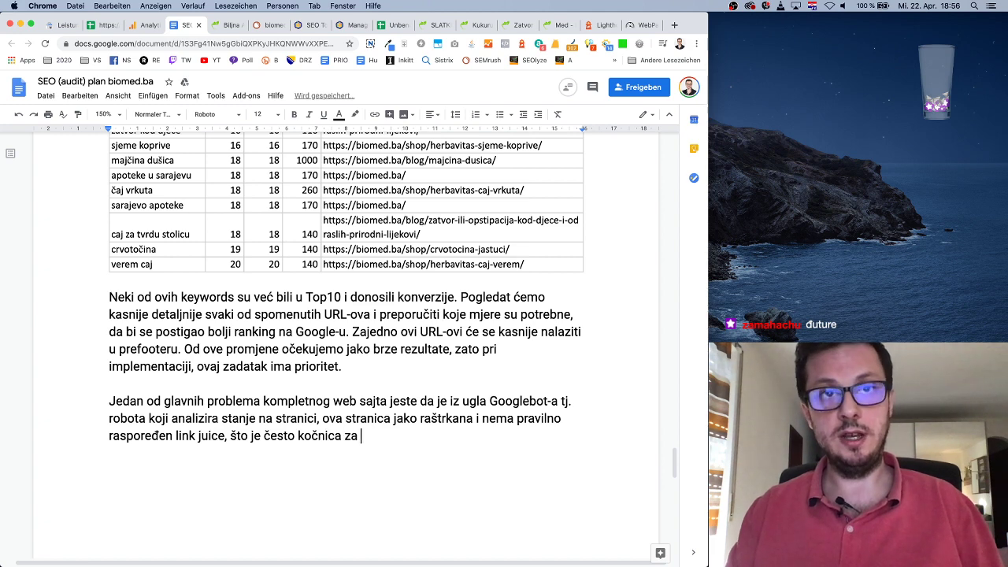
{"action": "type", "text": "mnogo bol"}
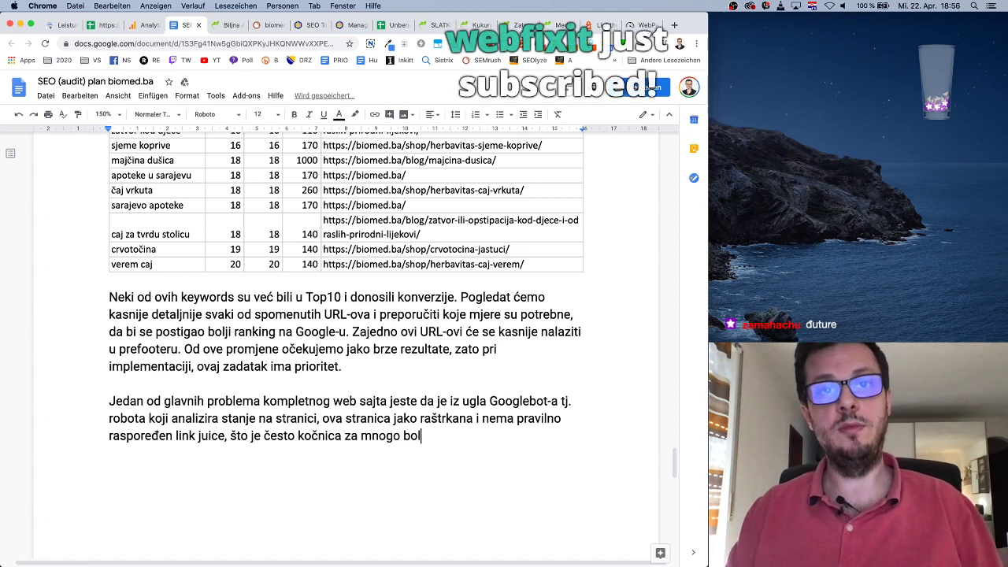
{"action": "type", "text": "ji ranking."}
{"action": "key", "text": "Return"}
{"action": "key", "text": "Return"}
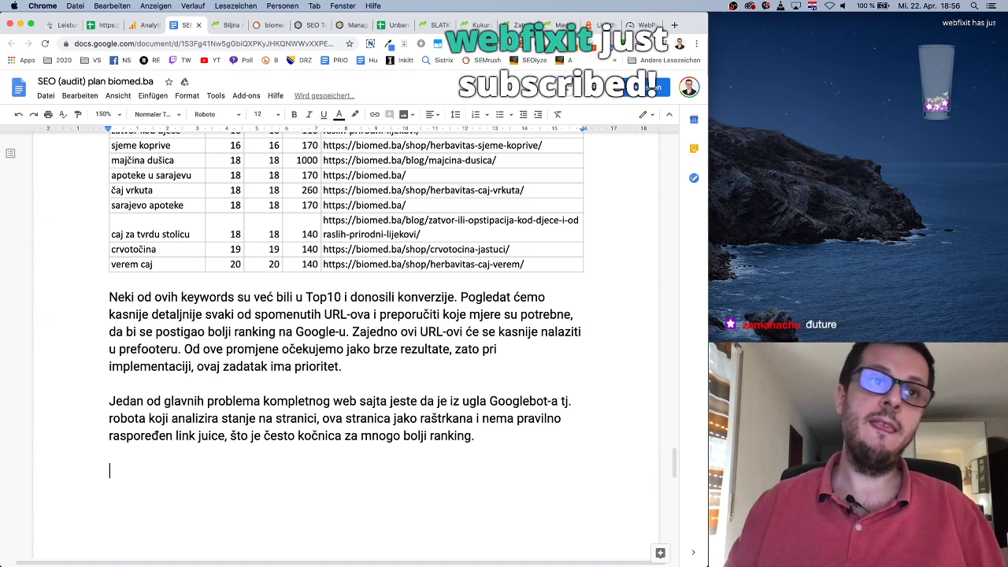
Step: Append "Ovako Googlebot vidi strukuru našeg web sajta:" to the same paragraph and leave an empty line below it
{"action": "left_click", "coordinate": [486, 440]}
{"action": "type", "text": "Ova"}
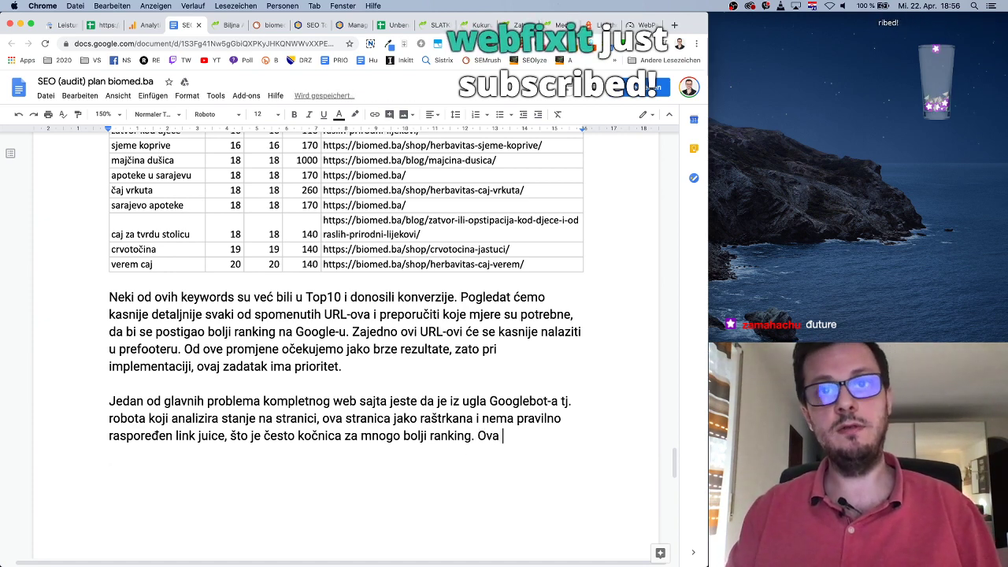
{"action": "type", "text": "ko Googlebot "}
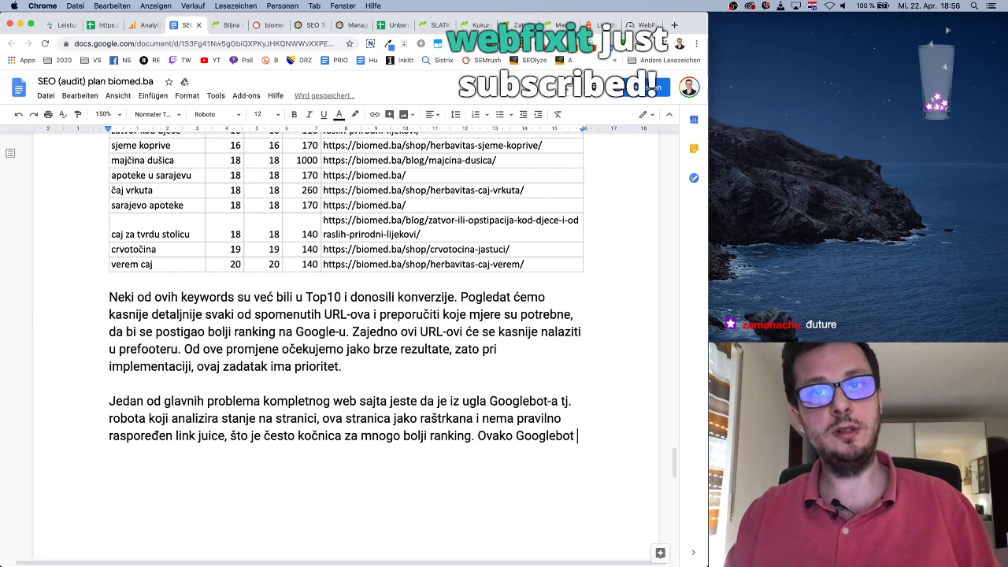
{"action": "type", "text": "vidi struku"}
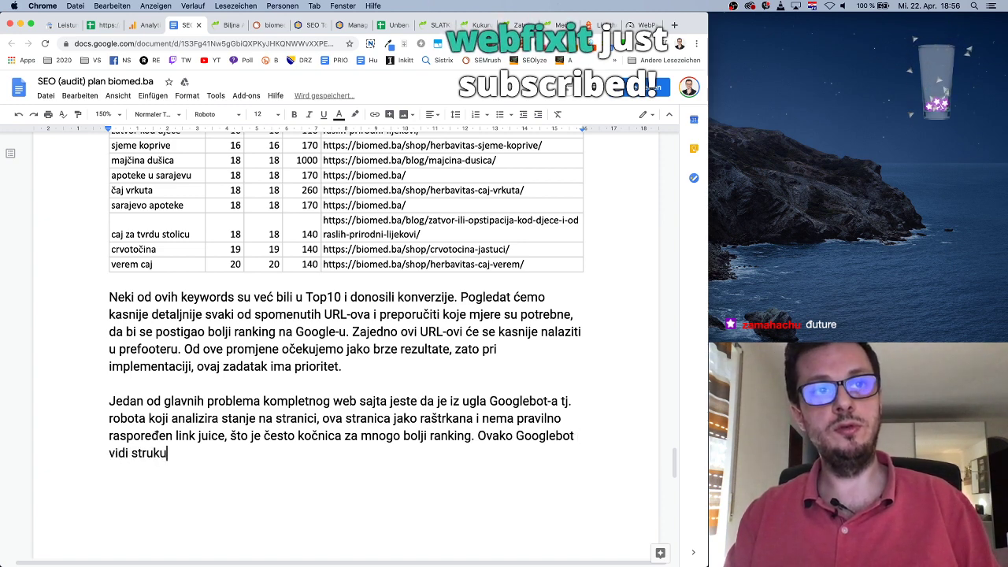
{"action": "type", "text": "ru našeg web sa"}
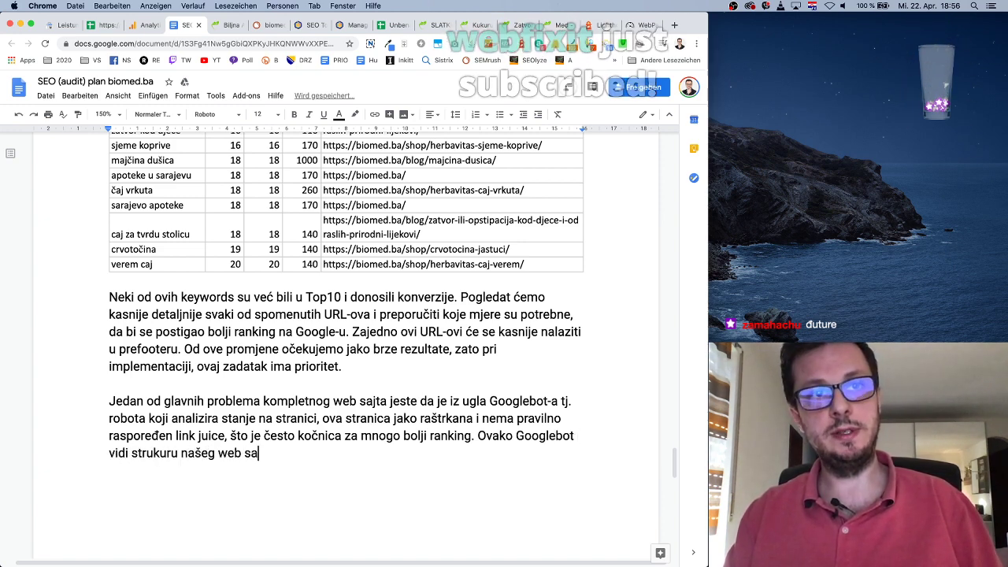
{"action": "type", "text": "jta:"}
{"action": "key", "text": "Return"}
{"action": "key", "text": "Return"}
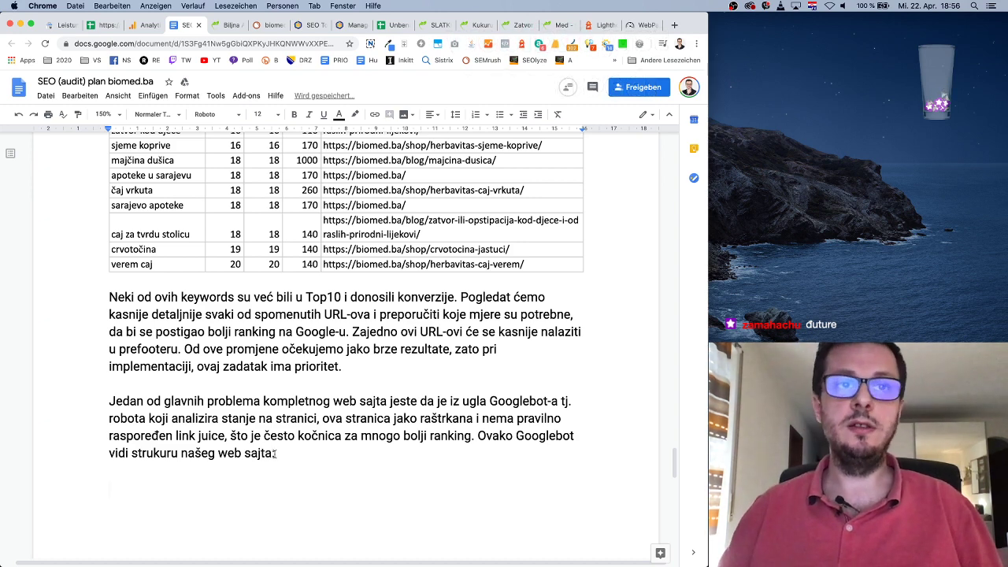
Step: Insert the crawl diagram screenshot from the Schreibtisch folder below the Googlebot sentence and start a new line after the image
{"action": "left_click_drag", "start_coordinate": [245, 453], "coordinate": [272, 453]}
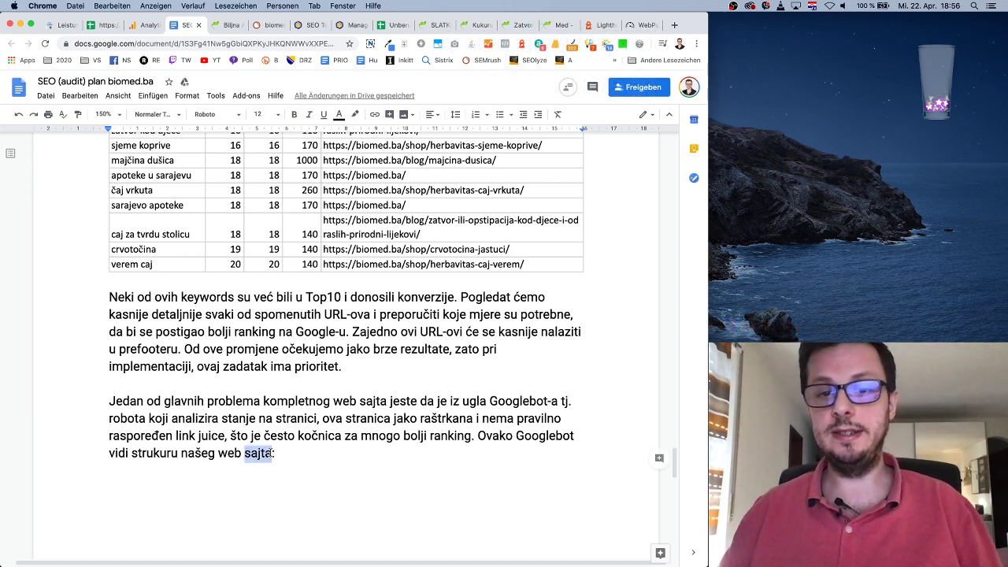
{"action": "left_click", "coordinate": [234, 472]}
{"action": "key", "text": "ctrl+v"}
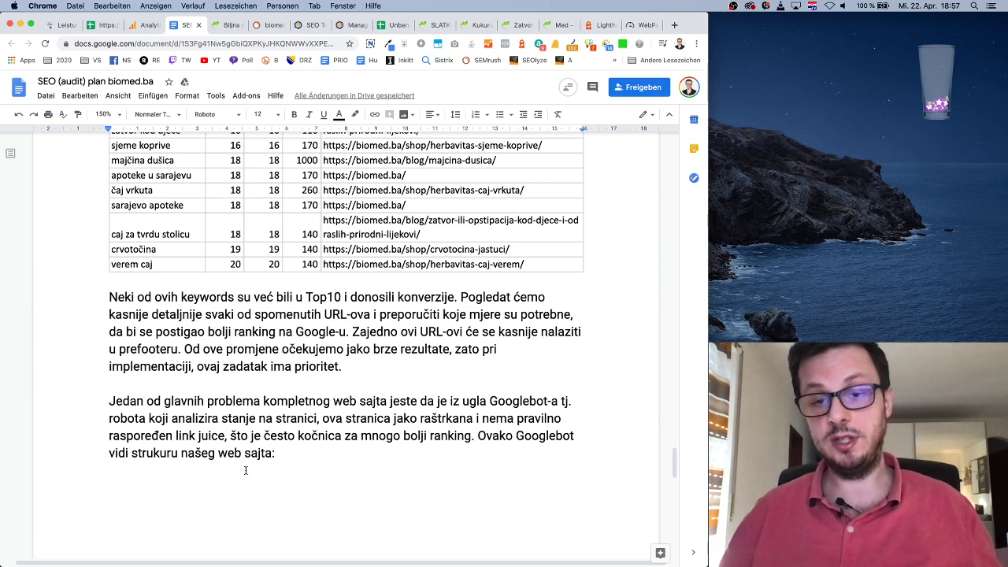
{"action": "scroll", "coordinate": [285, 457], "scroll_direction": "down", "scroll_amount": 5}
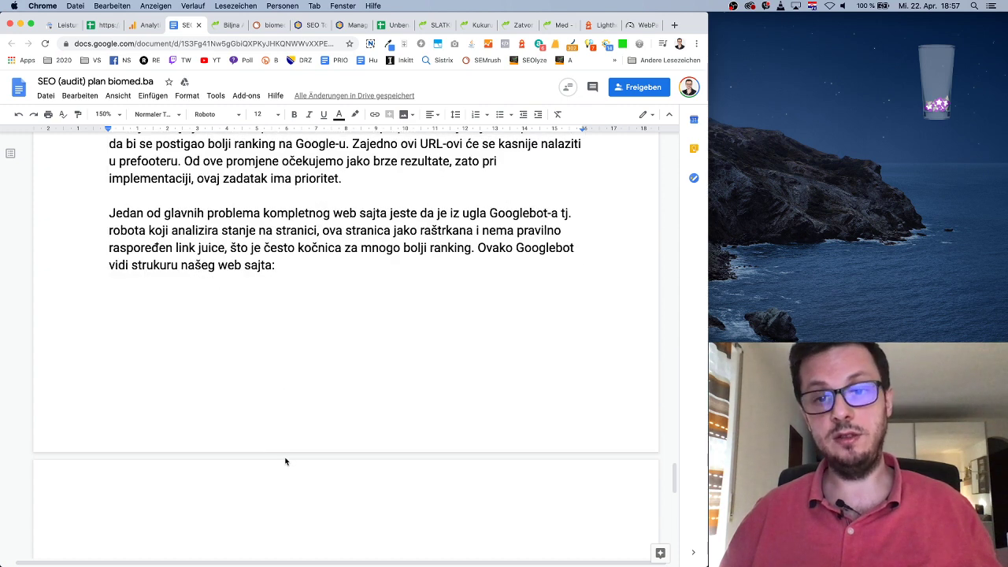
{"action": "left_click", "coordinate": [151, 96]}
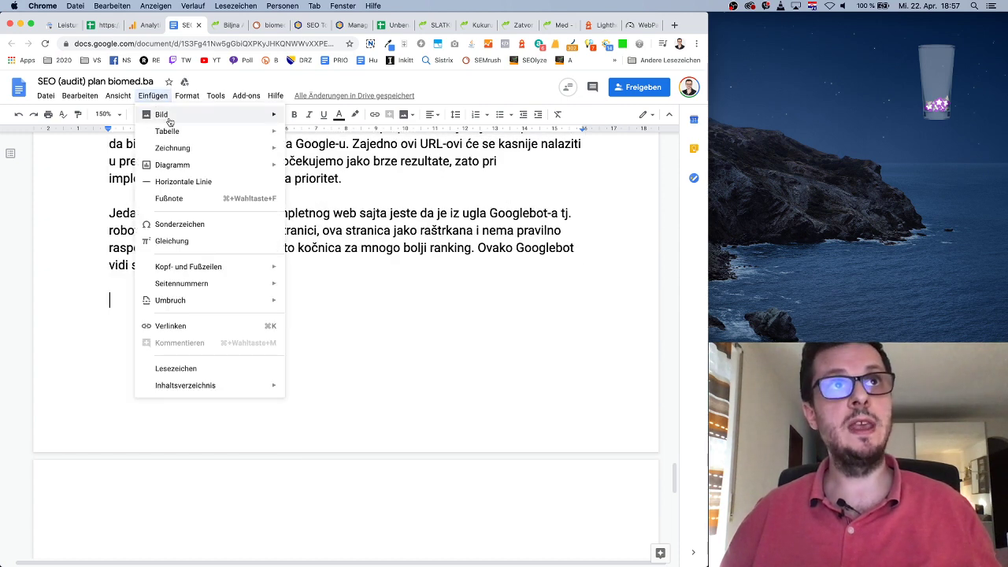
{"action": "mouse_move", "coordinate": [197, 116]}
{"action": "left_click", "coordinate": [311, 118]}
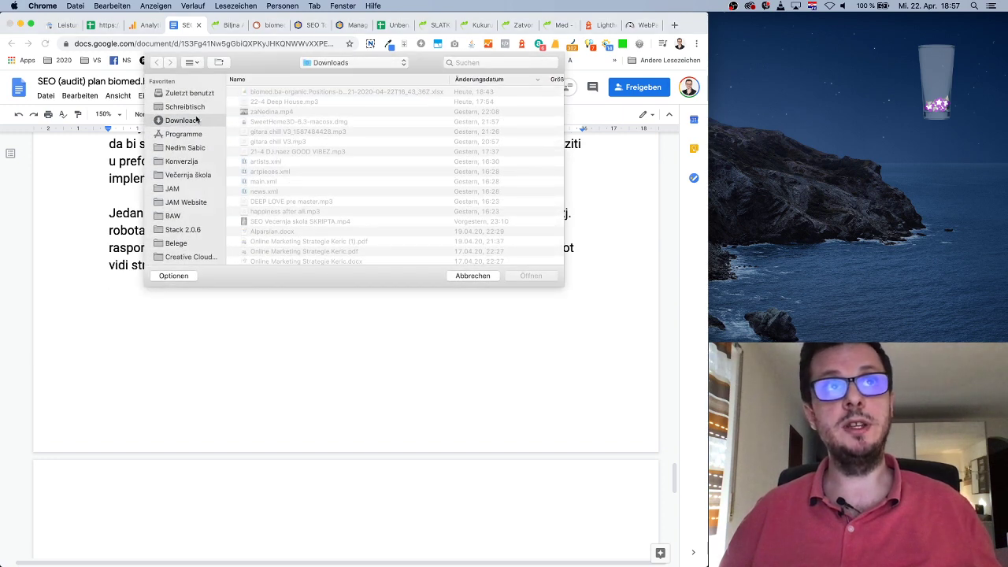
{"action": "left_click", "coordinate": [191, 106]}
{"action": "double_click", "coordinate": [283, 92]}
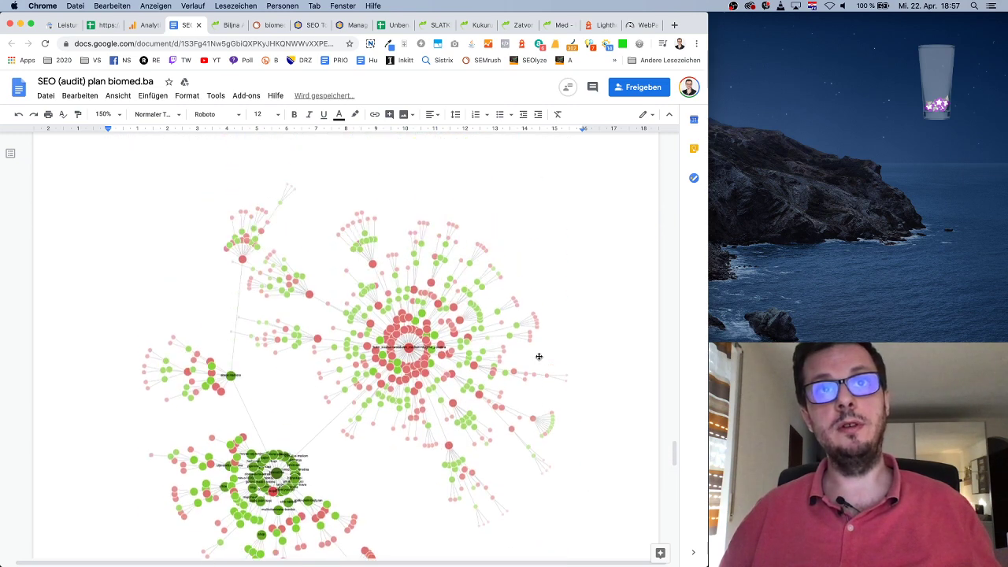
{"action": "key", "text": "Return"}
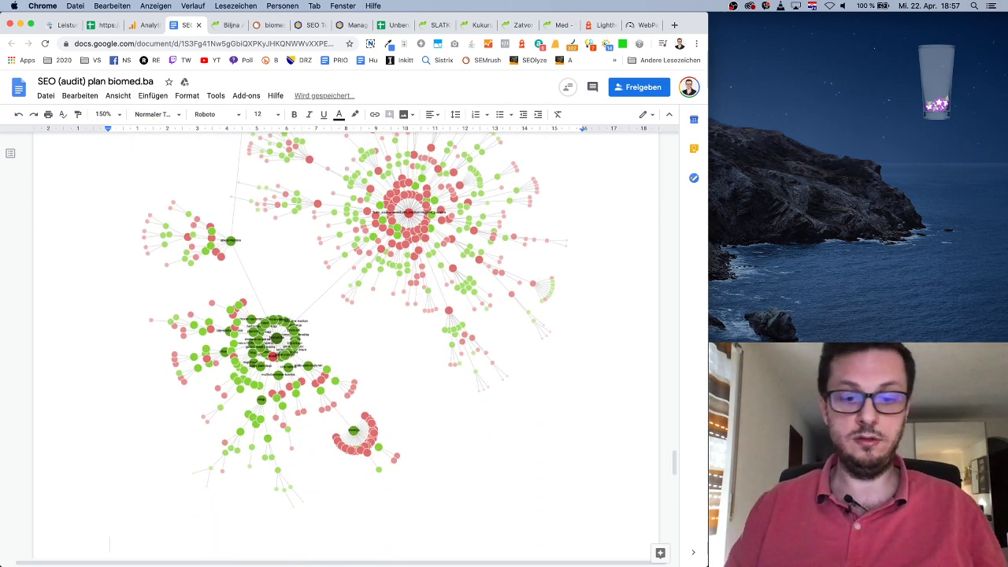
Step: Start a paragraph below the crawl diagram with "Dodatno uočavamo (crvene tačke) da imamo mnogo stranica"
{"action": "type", "text": "Dodatno u"}
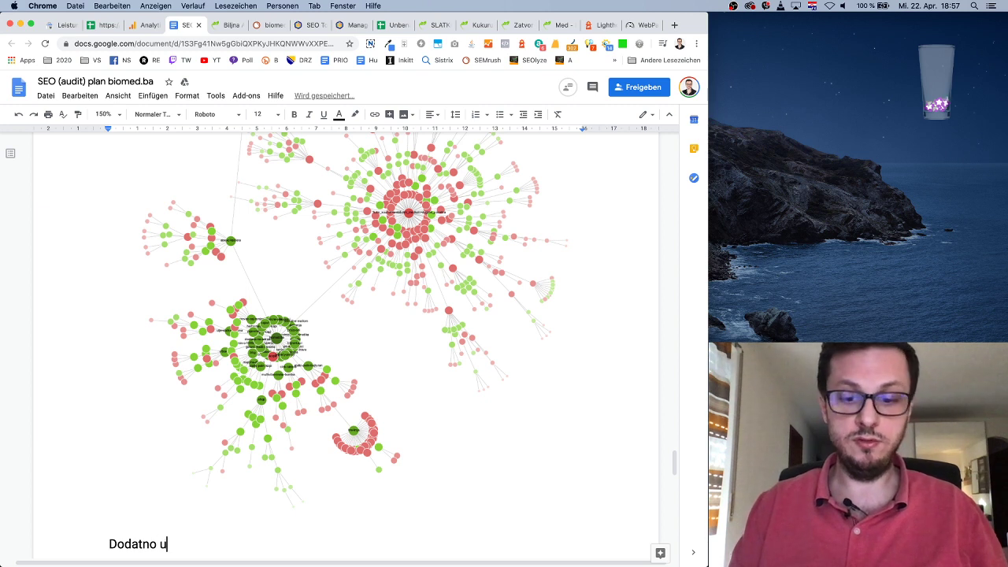
{"action": "type", "text": "očavamo "}
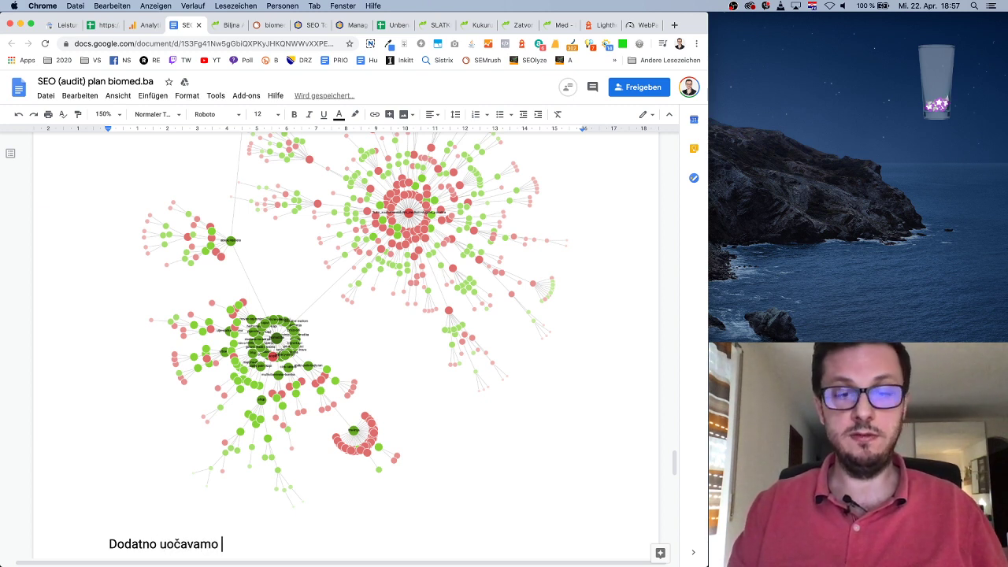
{"action": "type", "text": "(crve"}
{"action": "key", "text": "BackSpace"}
{"action": "key", "text": "BackSpace"}
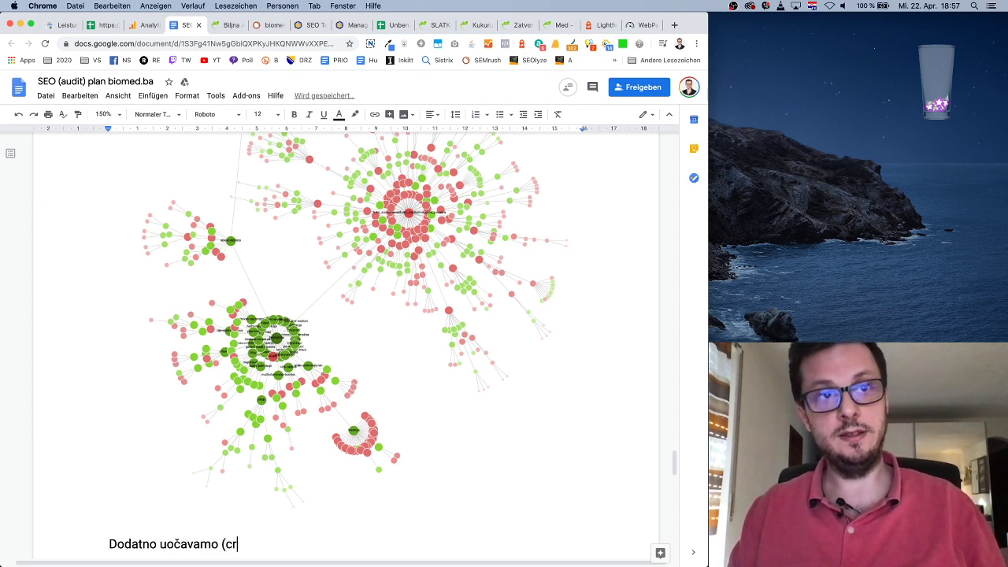
{"action": "type", "text": "vene tačke) da "}
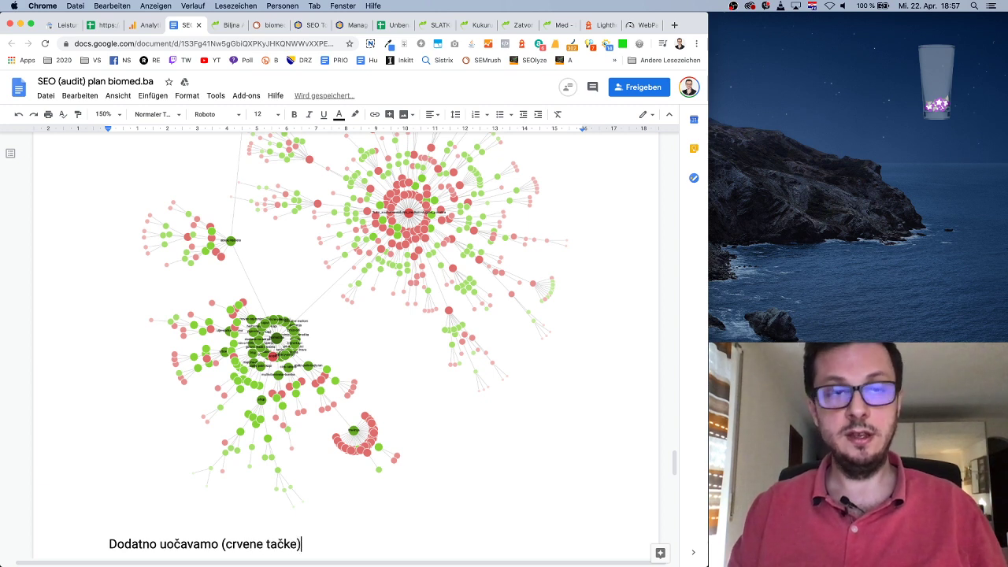
{"action": "type", "text": "imamo "}
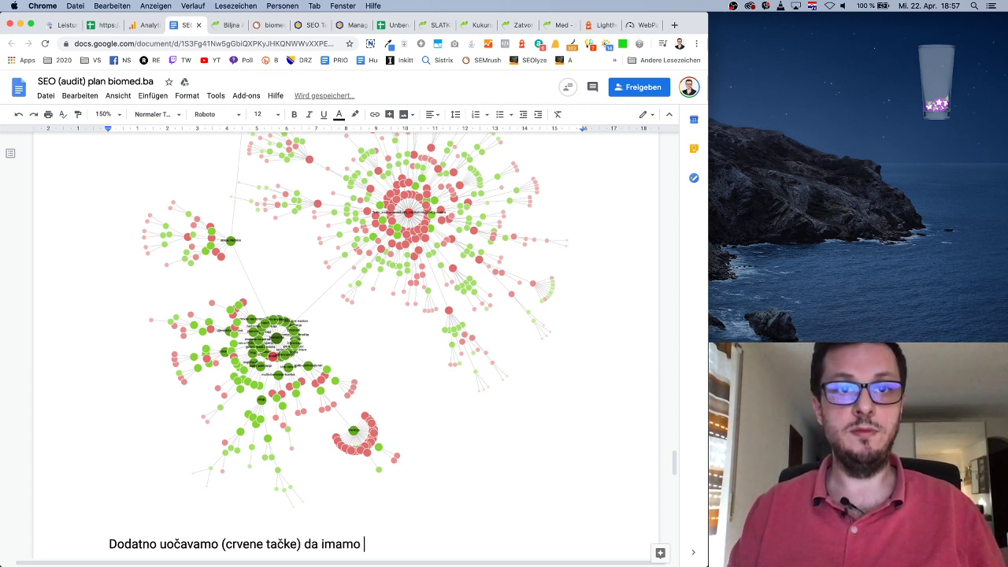
{"action": "type", "text": "mnogo stranica"}
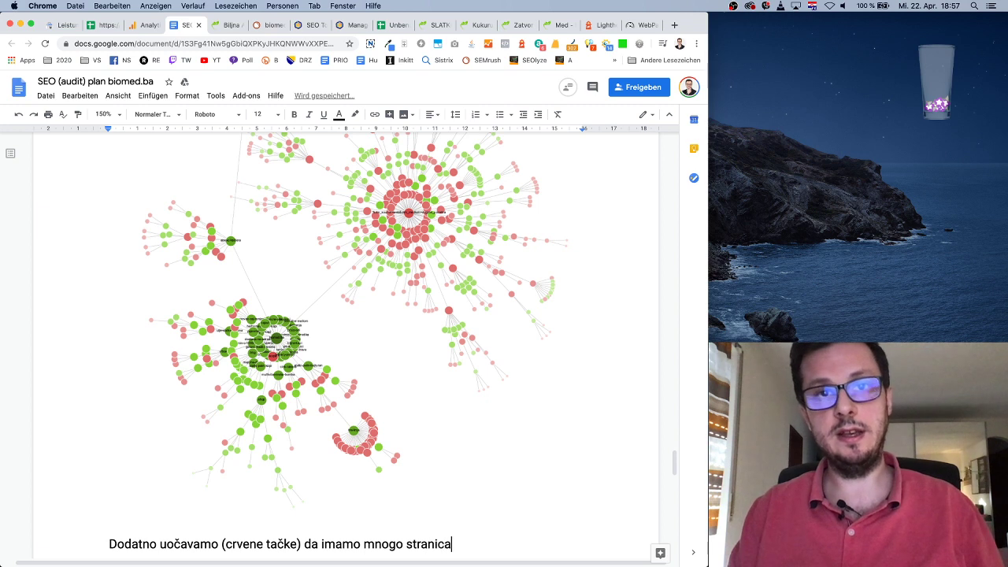
Step: Finish the sentence with " za koje mi sami kažemo da ne želimo da budu indeksirane u Google-u."
{"action": "type", "text": " za koje mi samo"}
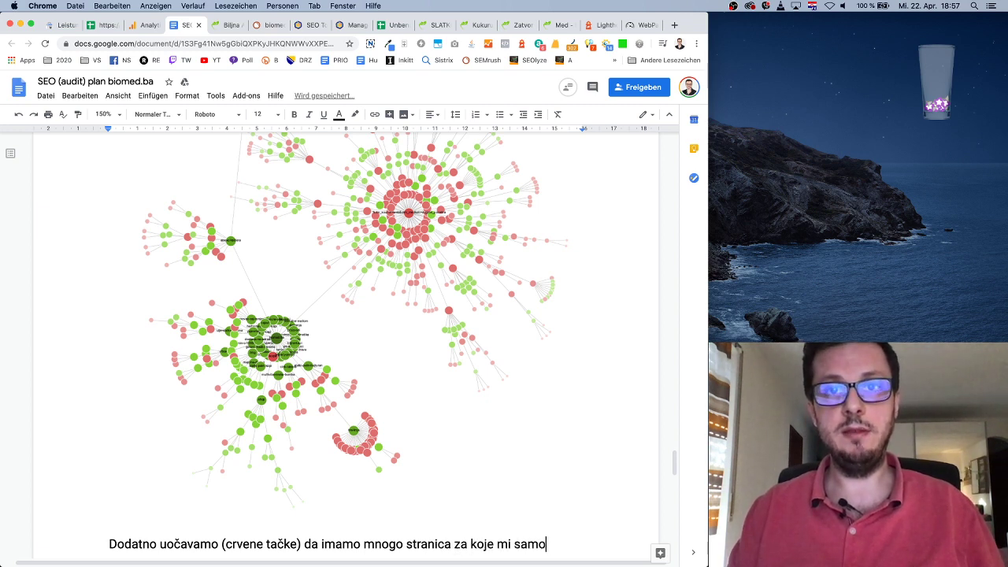
{"action": "key", "text": "BackSpace"}
{"action": "type", "text": "i kažemo da ne "}
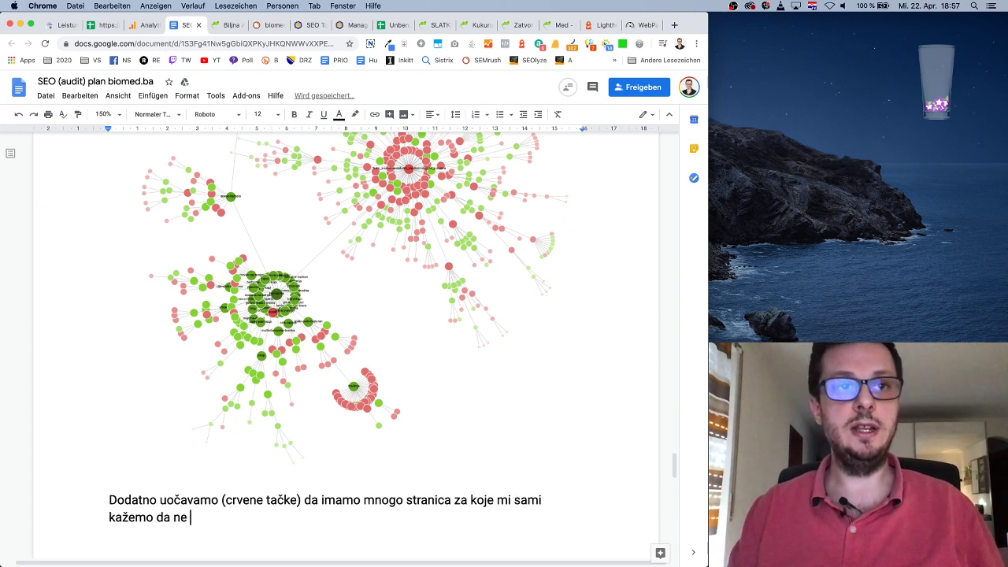
{"action": "type", "text": "želimo da bu"}
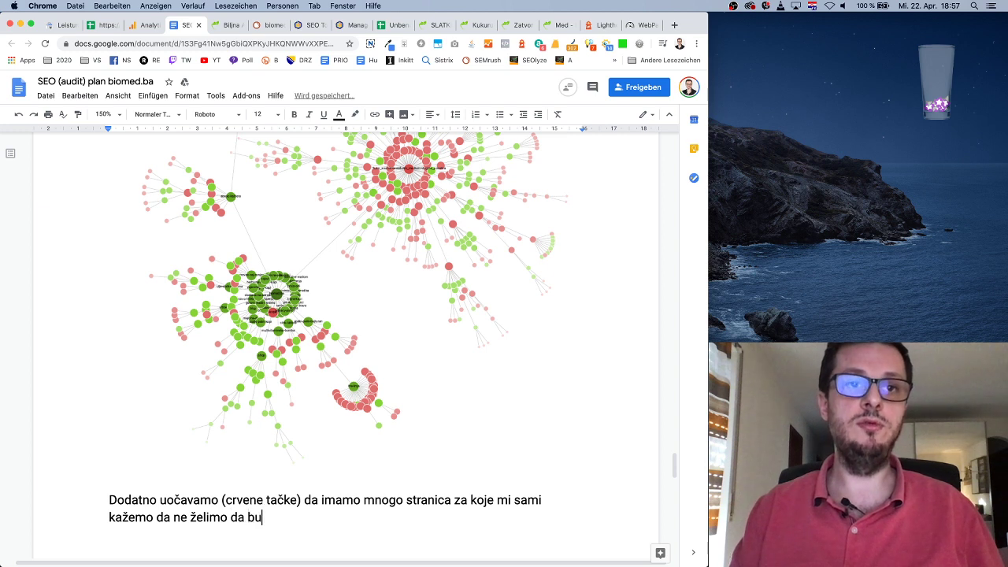
{"action": "type", "text": "du indeksirane u "}
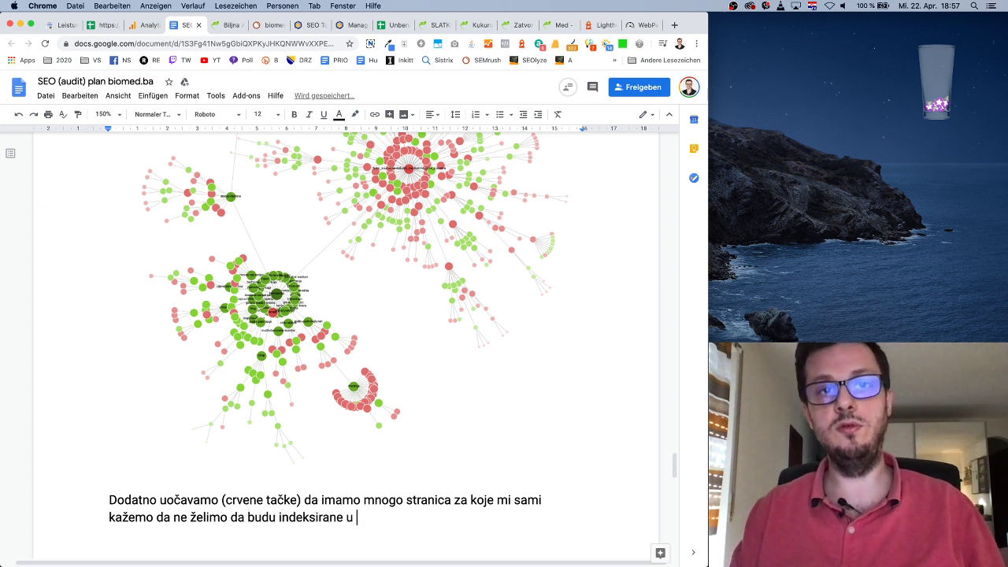
{"action": "type", "text": "Google-u"}
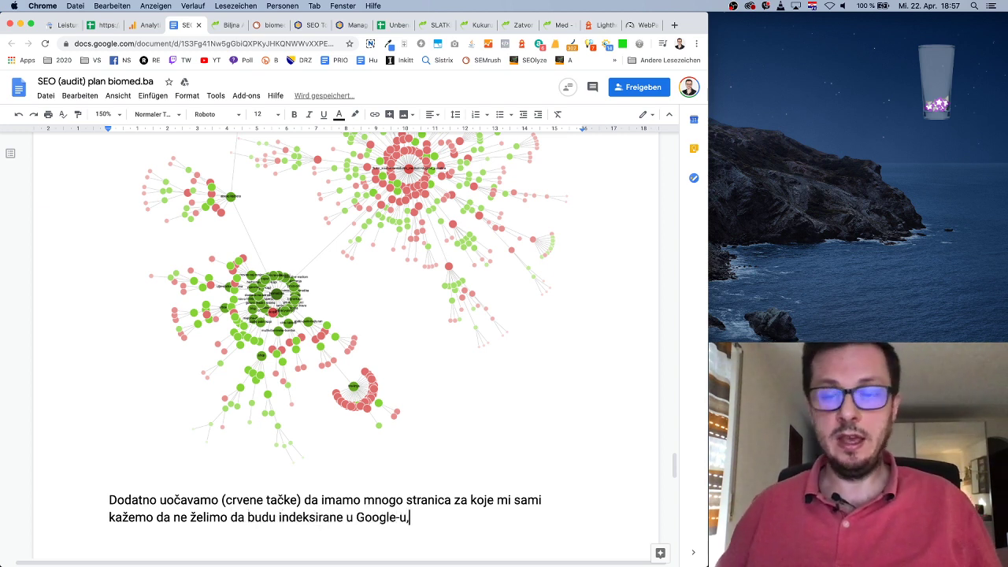
{"action": "type", "text": "."}
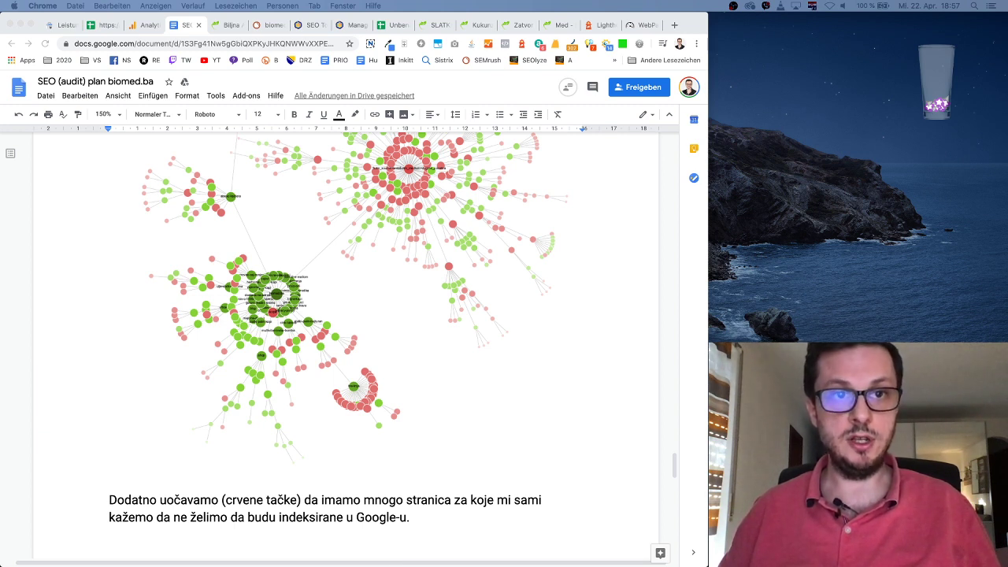
Step: Switch to the Screaming Frog force-directed crawl diagram, enlarge its window and examine the page details of the homepage, abexol-tablete, noindex and canonicalised shop nodes
{"action": "key", "text": "super+Tab"}
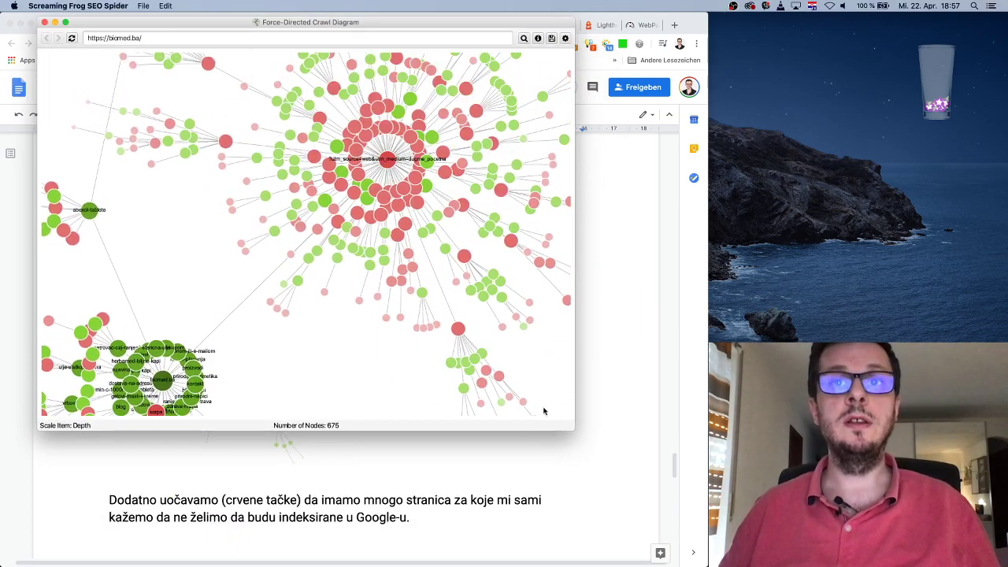
{"action": "left_click_drag", "start_coordinate": [571, 427], "coordinate": [753, 555]}
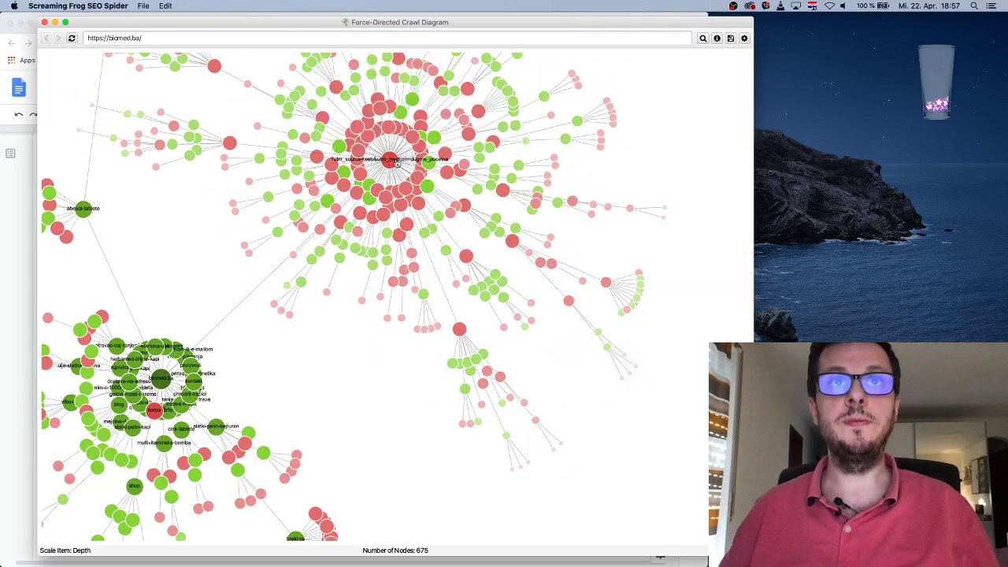
{"action": "mouse_move", "coordinate": [391, 163]}
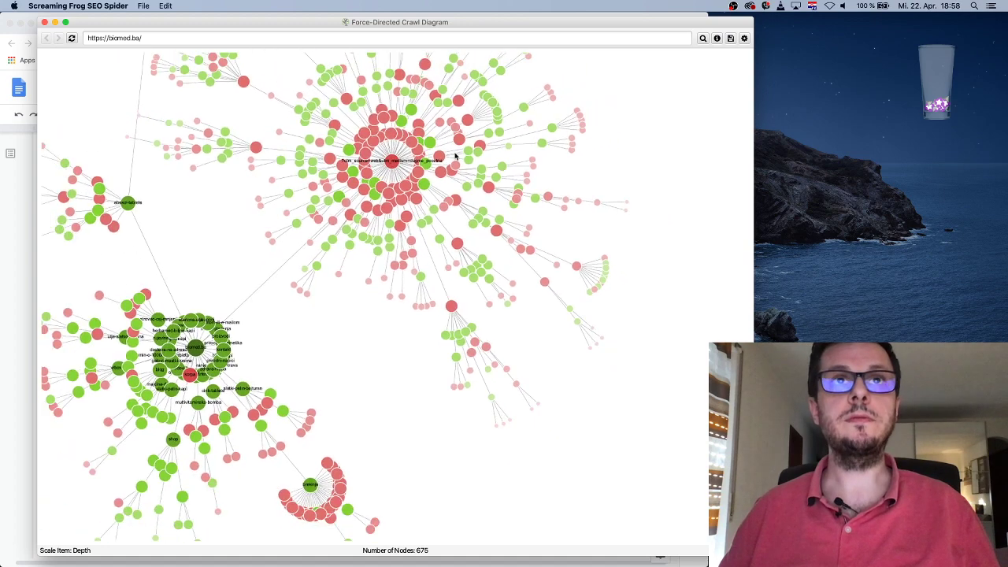
{"action": "mouse_move", "coordinate": [462, 293]}
{"action": "left_click_drag", "start_coordinate": [628, 171], "coordinate": [633, 333]}
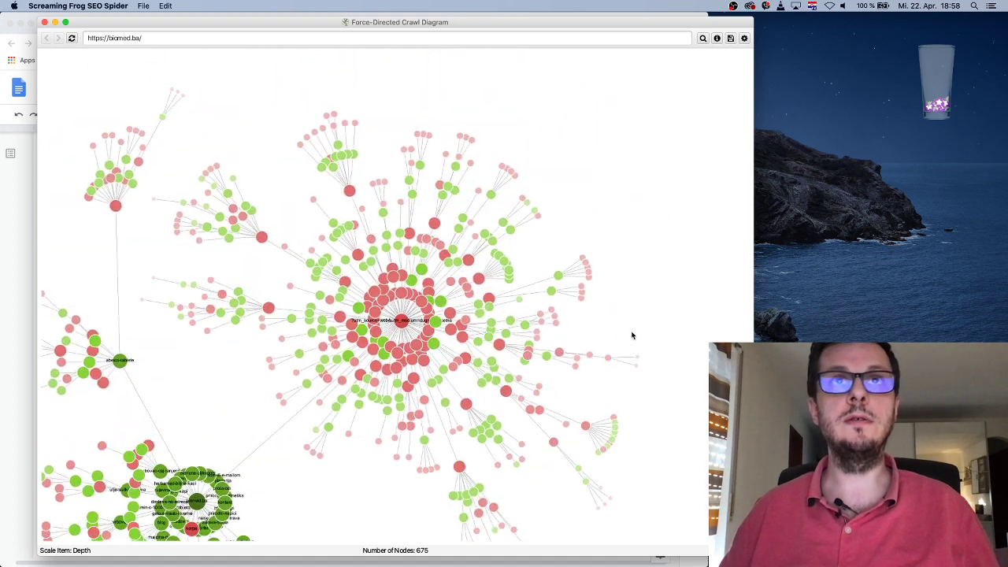
{"action": "mouse_move", "coordinate": [403, 326]}
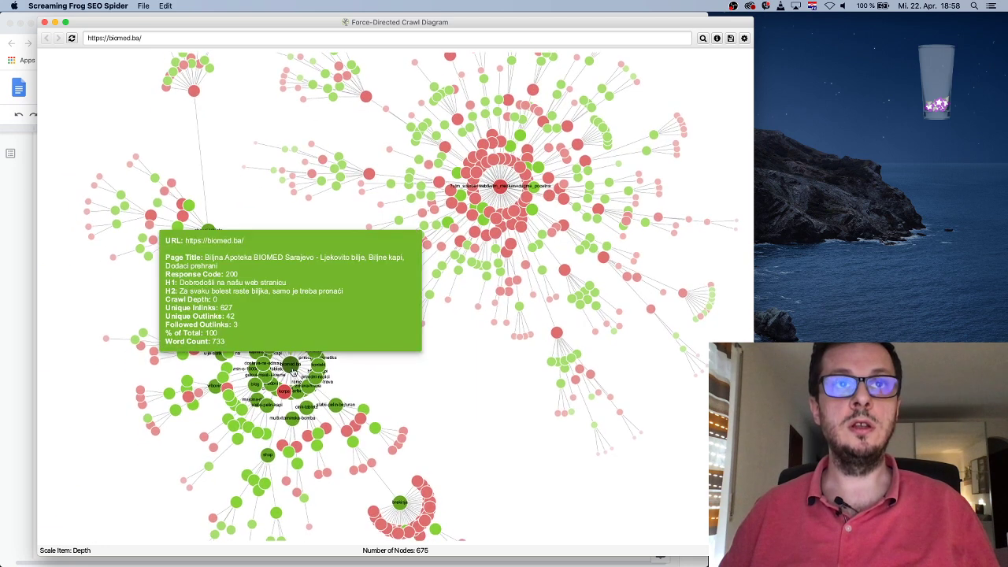
{"action": "mouse_move", "coordinate": [400, 503]}
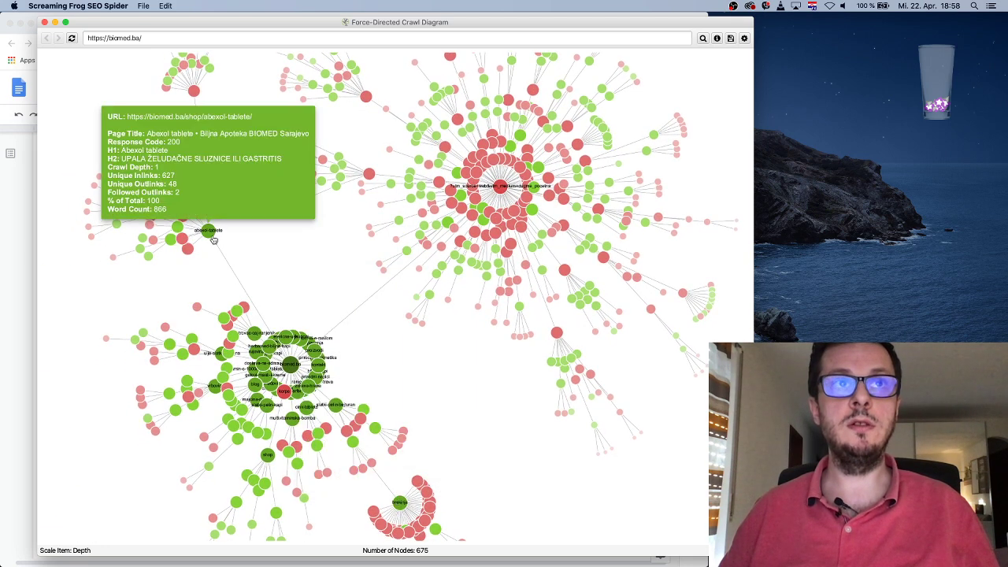
{"action": "left_click_drag", "start_coordinate": [273, 245], "coordinate": [232, 304]}
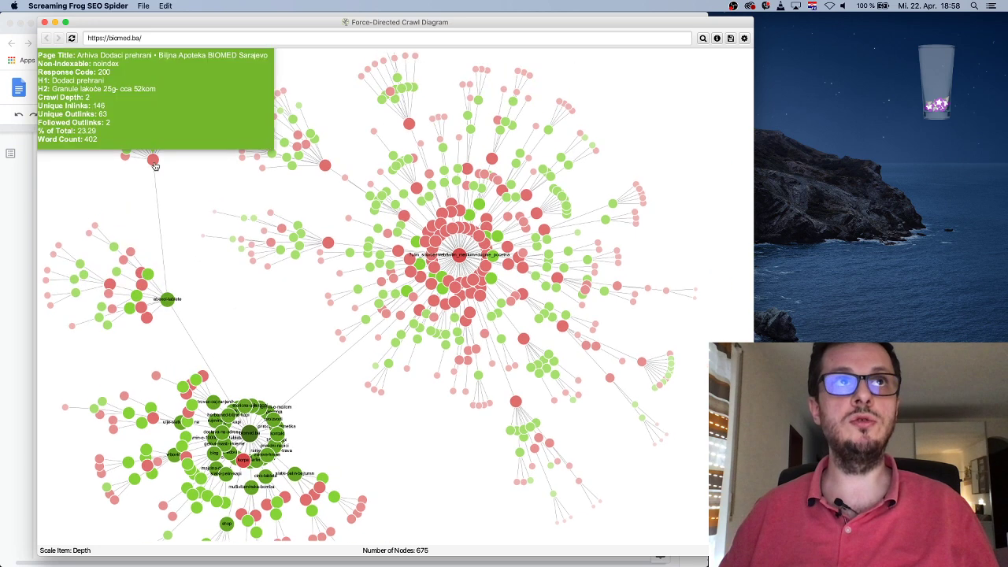
{"action": "mouse_move", "coordinate": [459, 258]}
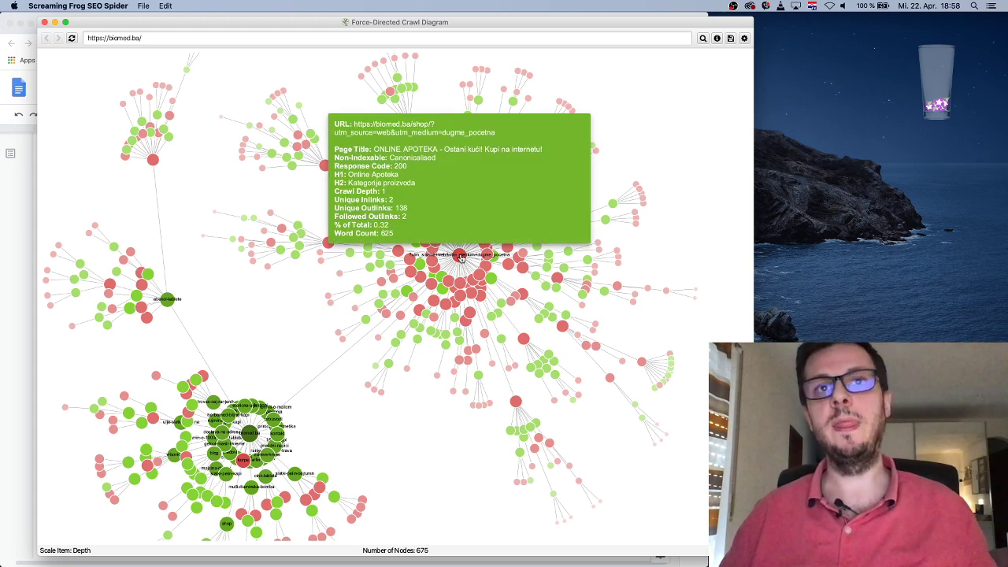
{"action": "mouse_move", "coordinate": [432, 265]}
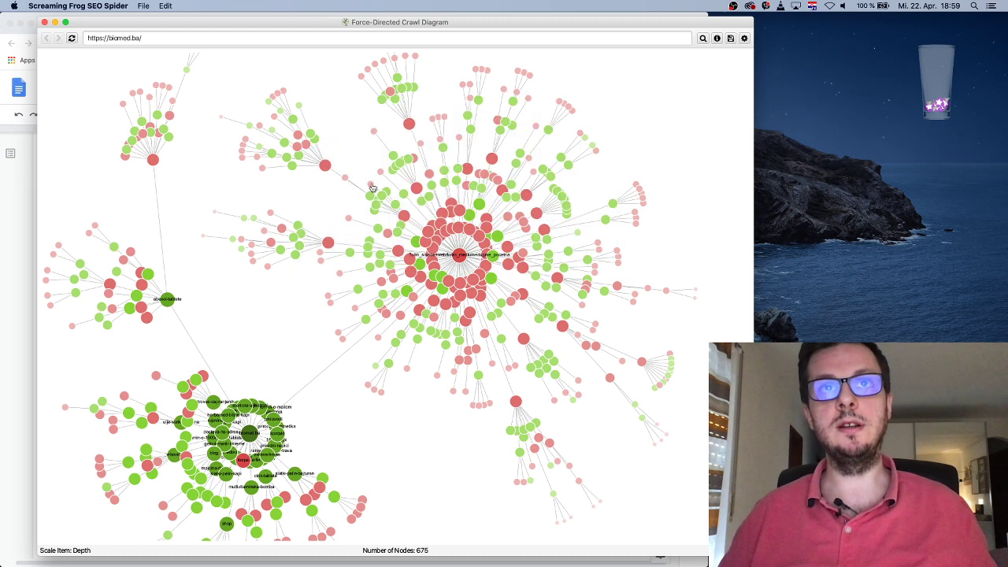
{"action": "mouse_move", "coordinate": [380, 199]}
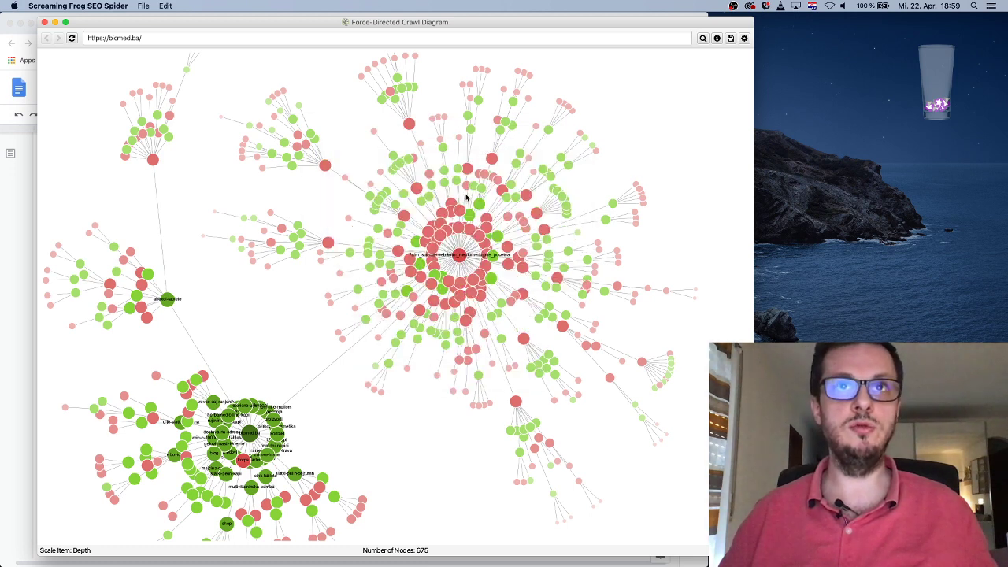
Step: Return to the Google Docs audit plan and replace the period after "Google-u" with " ili je pogrešna varijanta tj. URL"
{"action": "left_click", "coordinate": [19, 203]}
{"action": "scroll", "coordinate": [415, 480], "scroll_direction": "down", "scroll_amount": 2}
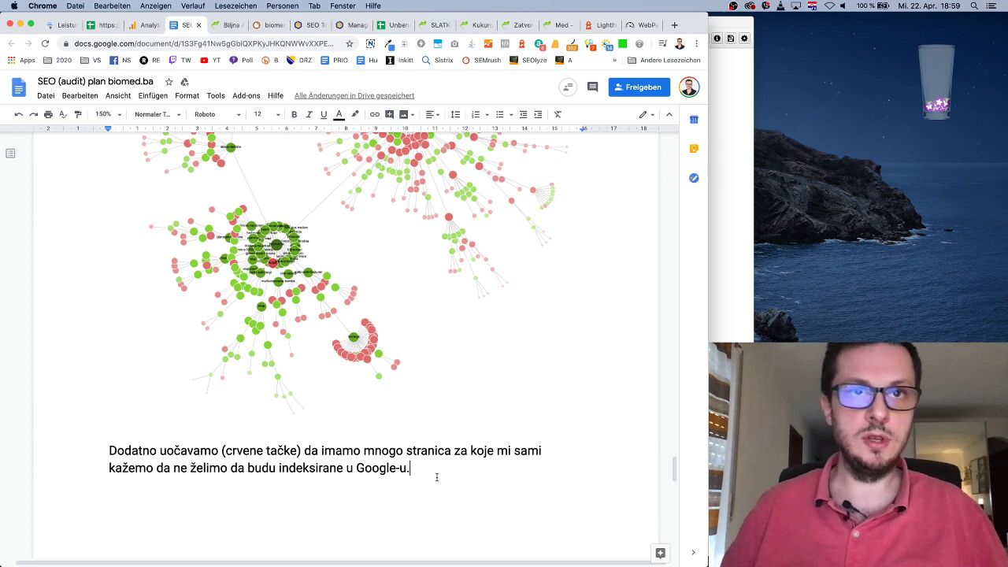
{"action": "key", "text": "BackSpace"}
{"action": "type", "text": "il"}
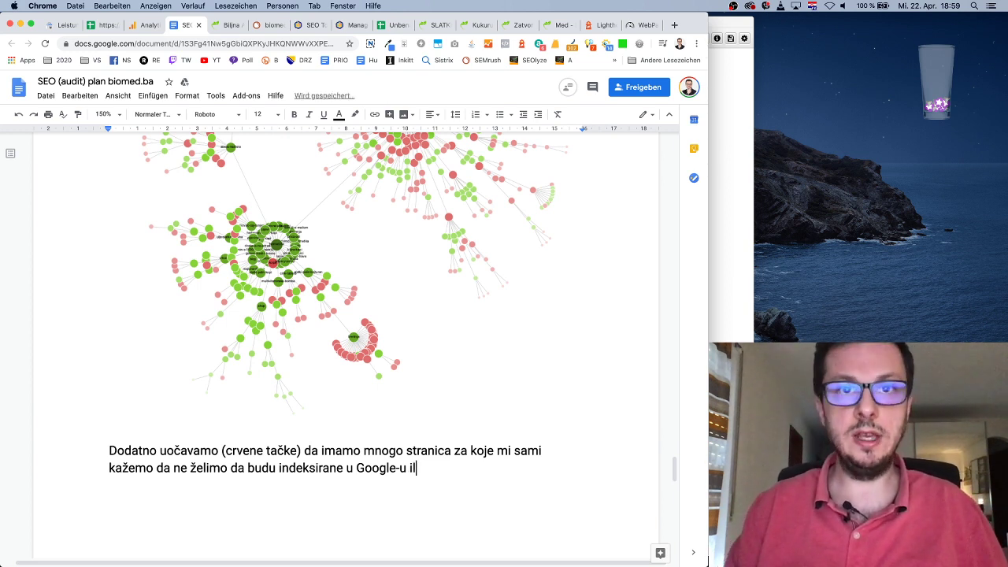
{"action": "type", "text": "i je pogrešna v"}
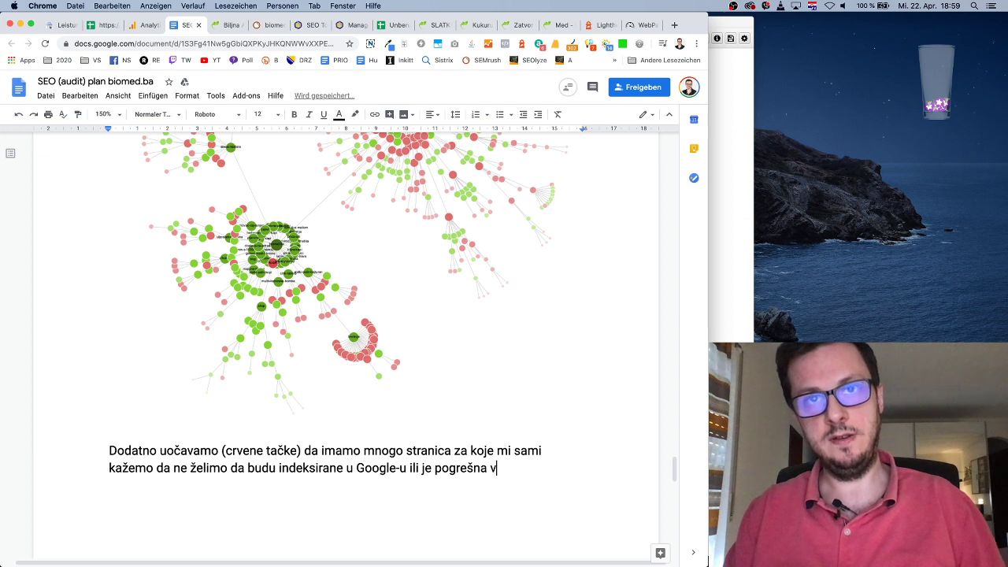
{"action": "type", "text": "arijanta tj. UR"}
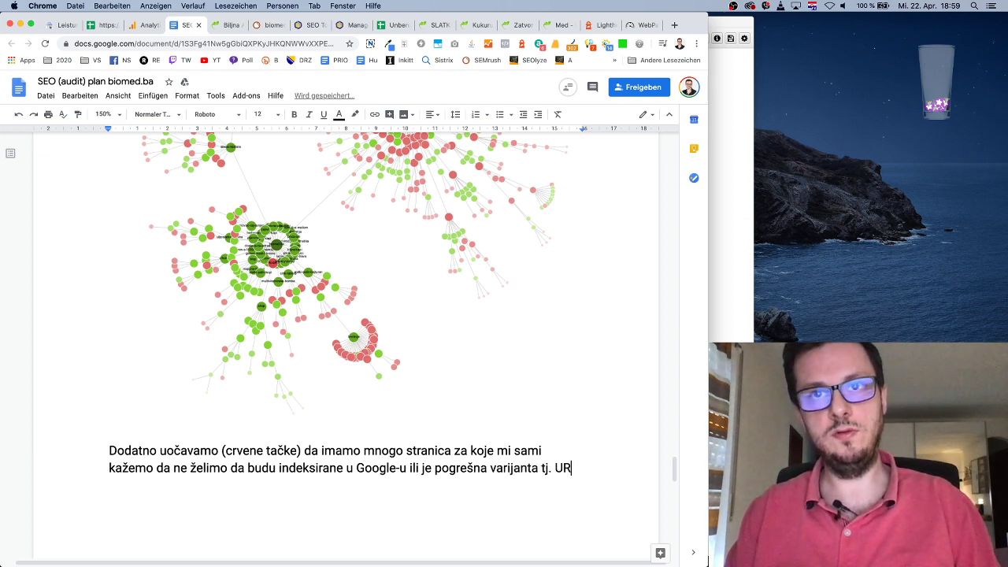
{"action": "type", "text": "L"}
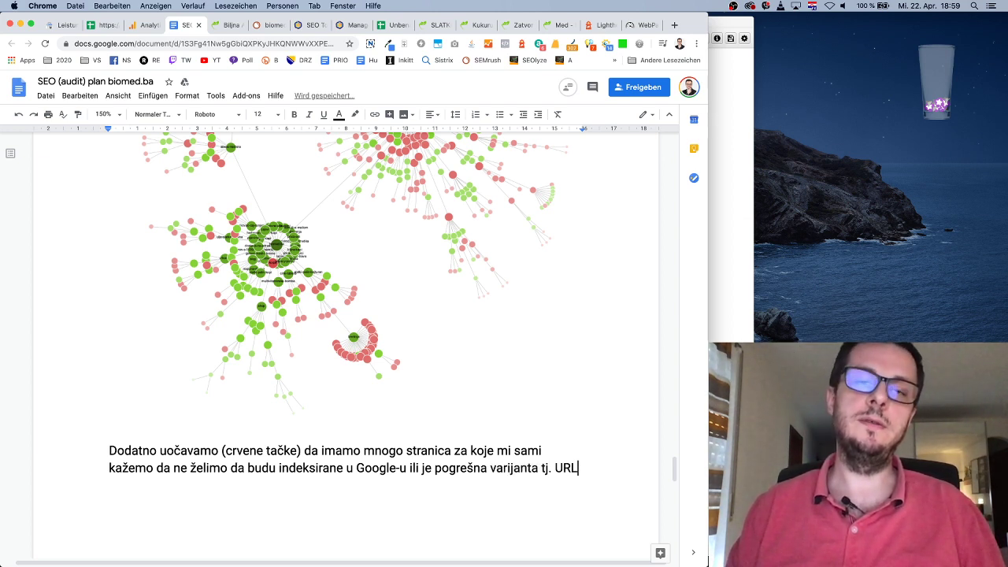
Step: Continue the sentence about the wrong URL variant with " trenutno u fokusu umjesto"
{"action": "type", "text": " trenutno inde"}
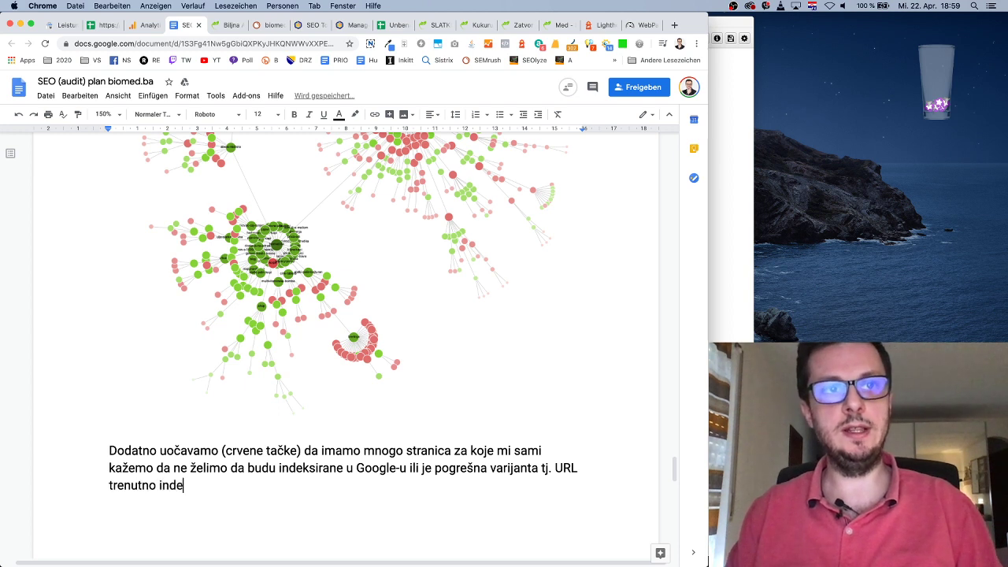
{"action": "key", "text": "BackSpace"}
{"action": "key", "text": "BackSpace"}
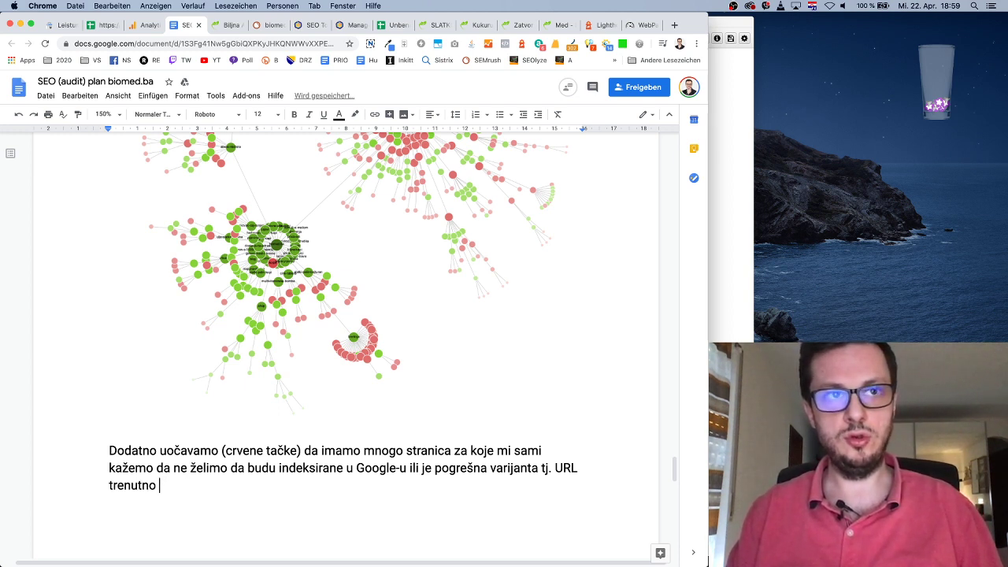
{"action": "type", "text": "u fku"}
{"action": "key", "text": "BackSpace"}
{"action": "key", "text": "BackSpace"}
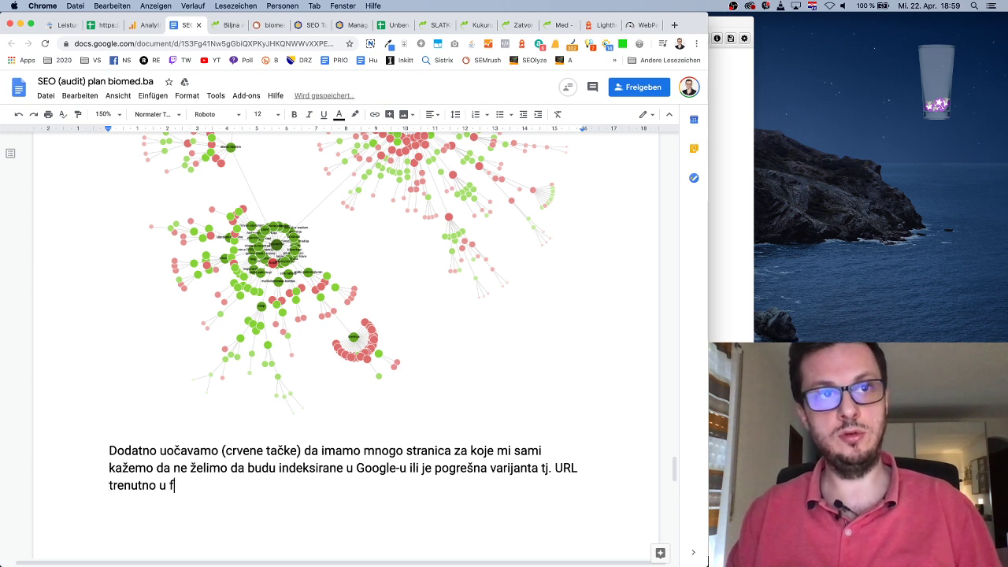
{"action": "type", "text": "okusu umjesto"}
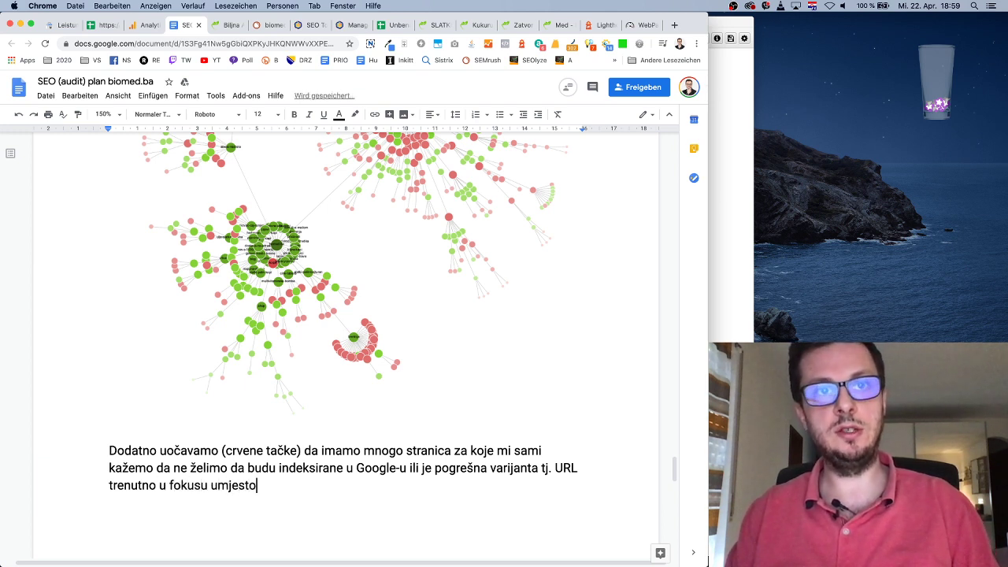
Step: Continue the sentence about the wrong URL variant with " glavne varijante (npr. Canonical na shop URL-u kada kliknemo na"
{"action": "type", "text": " glavne varij"}
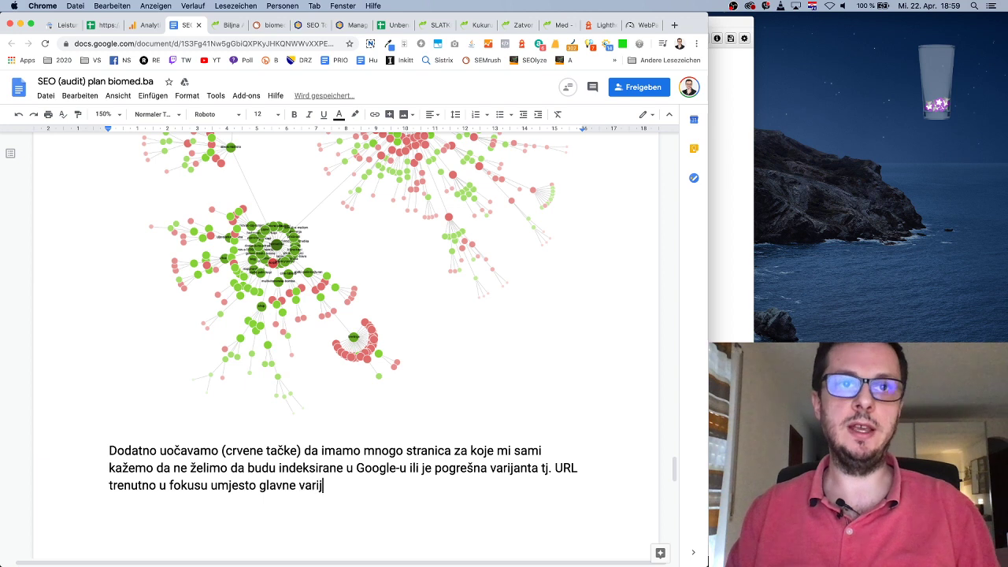
{"action": "type", "text": "ante ("}
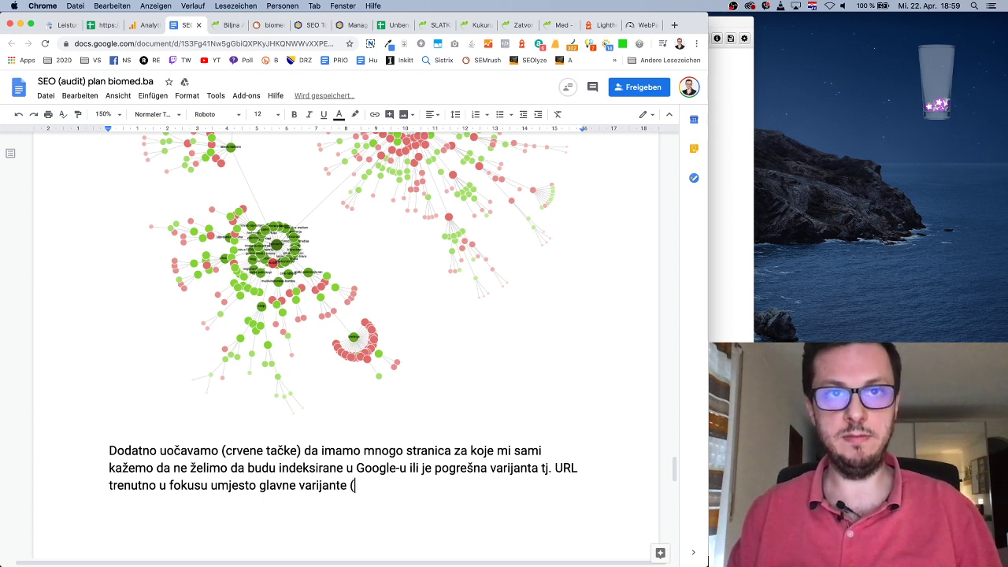
{"action": "type", "text": "npr. canonical na"}
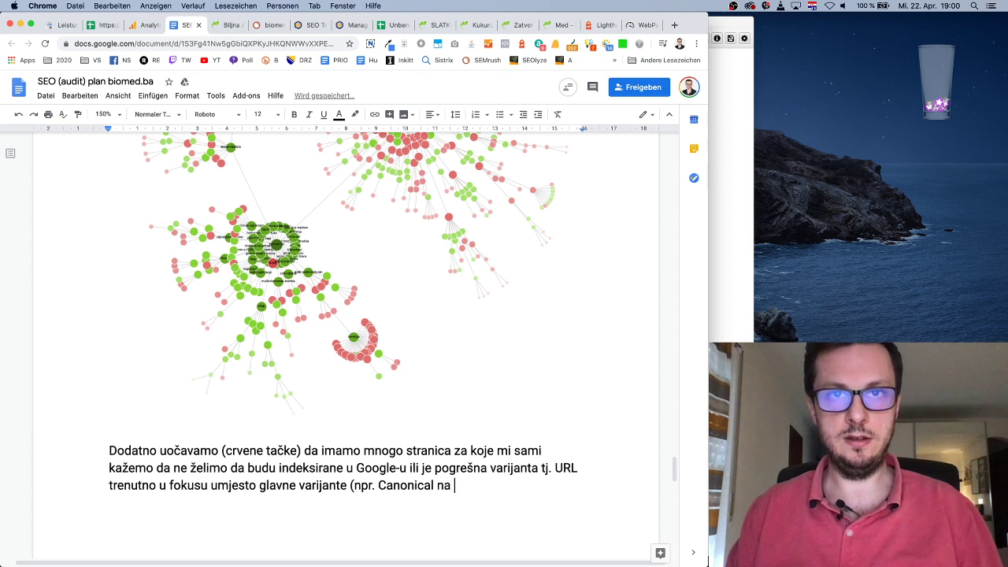
{"action": "type", "text": "shop URL-u"}
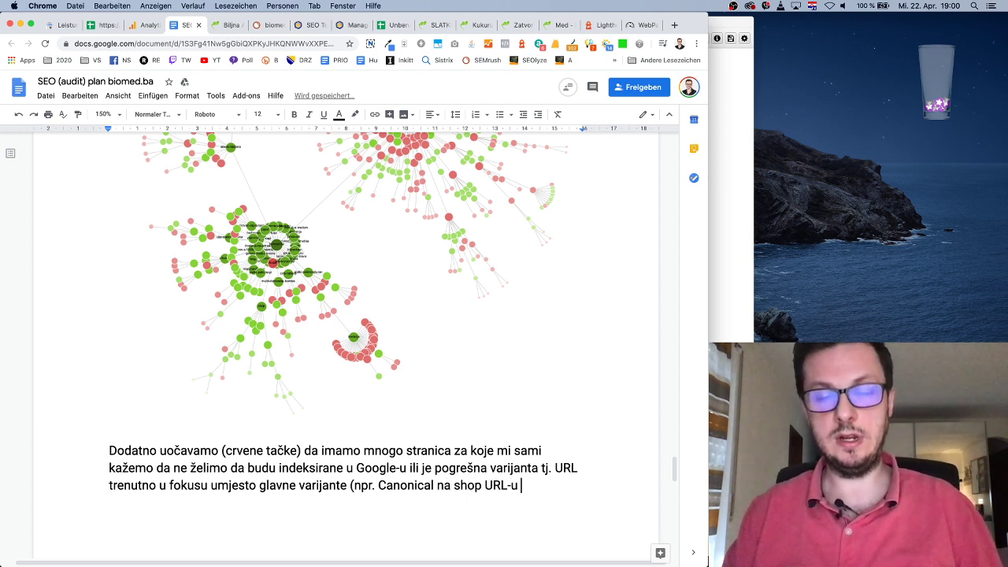
{"action": "type", "text": " kada kliknemo na"}
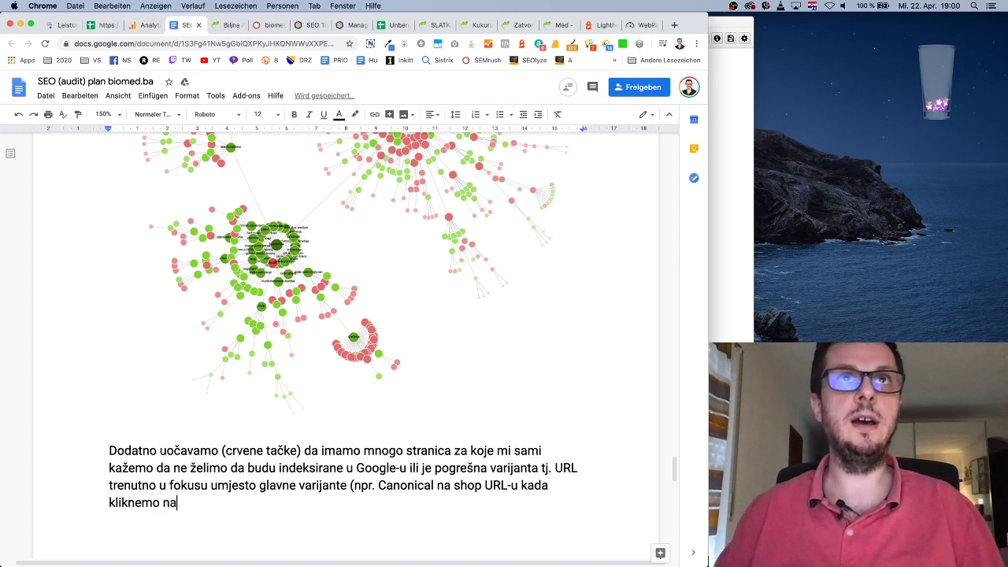
Step: Look through the open biomed.ba product pages and the constipation blog article for the shop link
{"action": "left_click", "coordinate": [446, 29]}
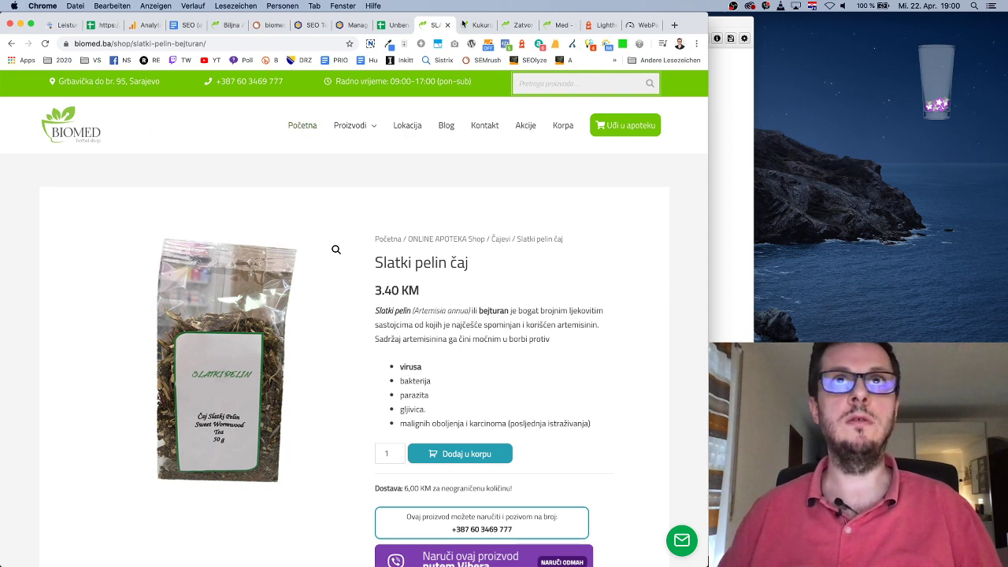
{"action": "left_click", "coordinate": [472, 26]}
{"action": "left_click", "coordinate": [518, 25]}
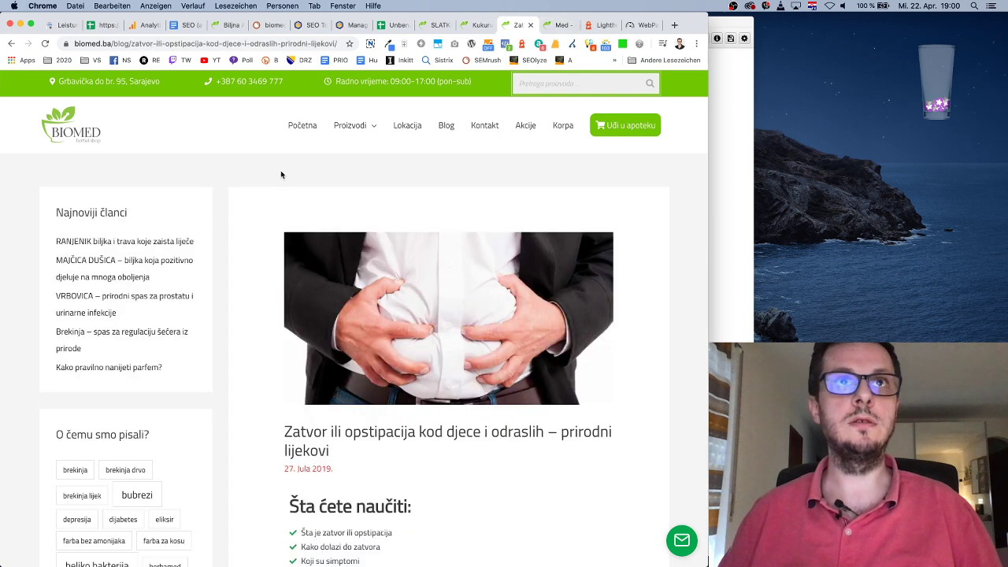
{"action": "left_click", "coordinate": [562, 25]}
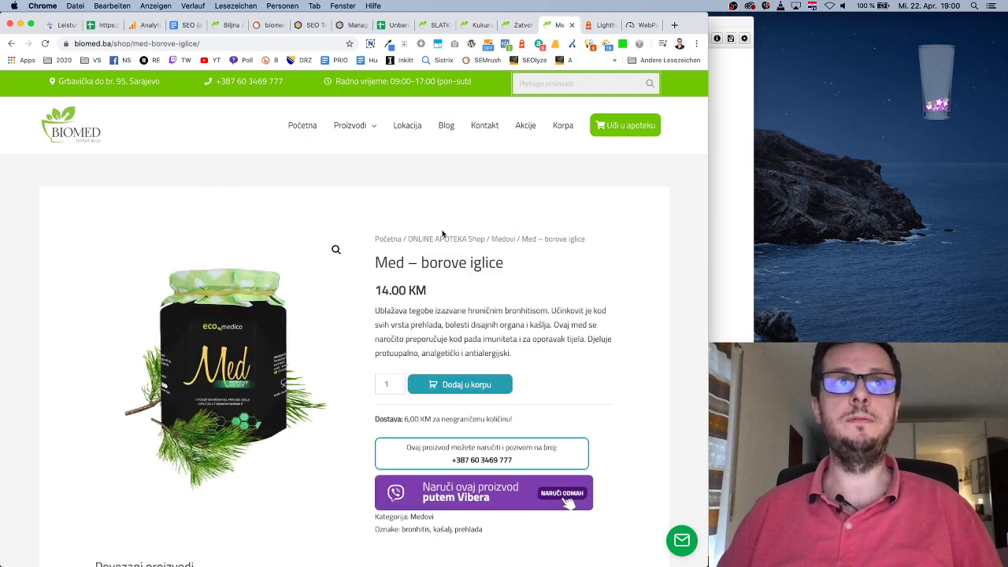
Step: Open the biomed.ba homepage in a new tab, follow its link to the shop page and return to the homepage
{"action": "left_click", "coordinate": [301, 124], "text": "super"}
{"action": "left_click", "coordinate": [567, 25]}
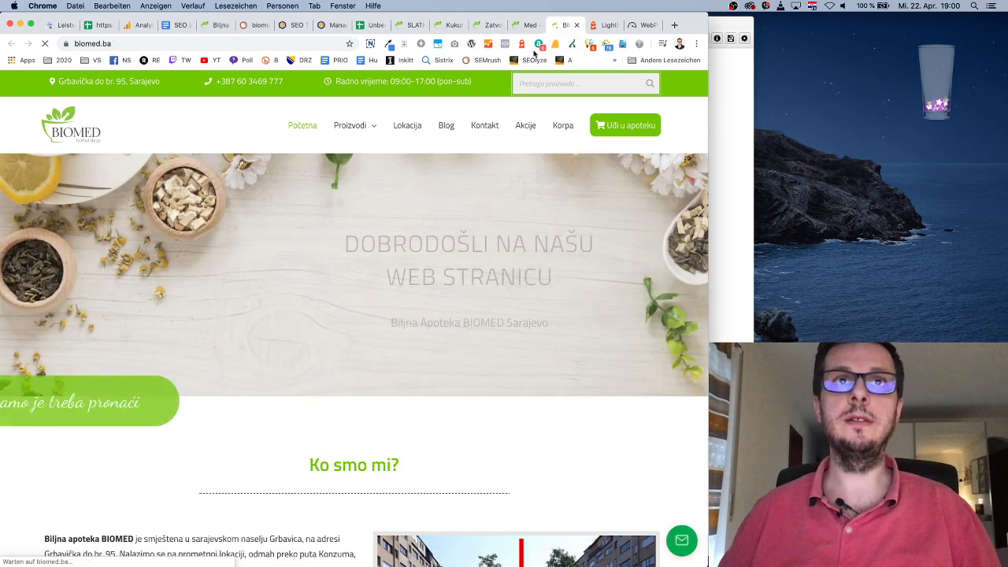
{"action": "left_click", "coordinate": [567, 128]}
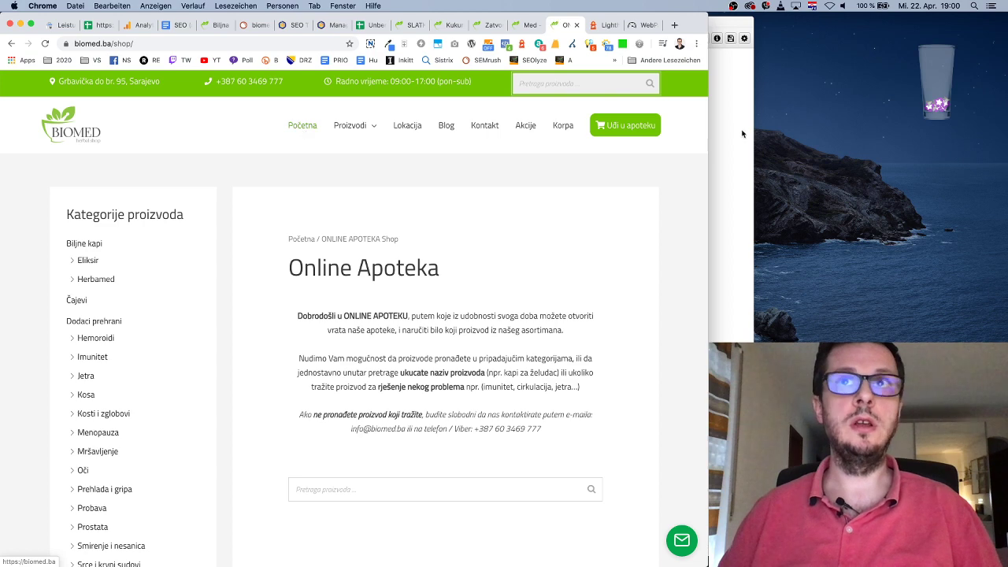
{"action": "left_click", "coordinate": [11, 43]}
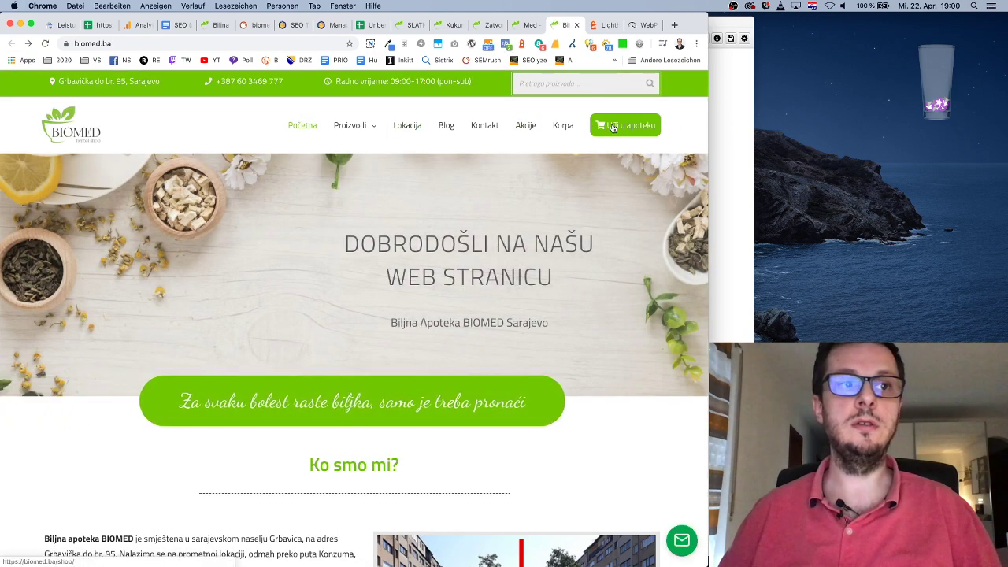
Step: Check where "Uđi u apoteku" links on the Slatki pelin čaj and Kukuruzna svila product pages, ending on the constipation blog article
{"action": "left_click", "coordinate": [399, 25]}
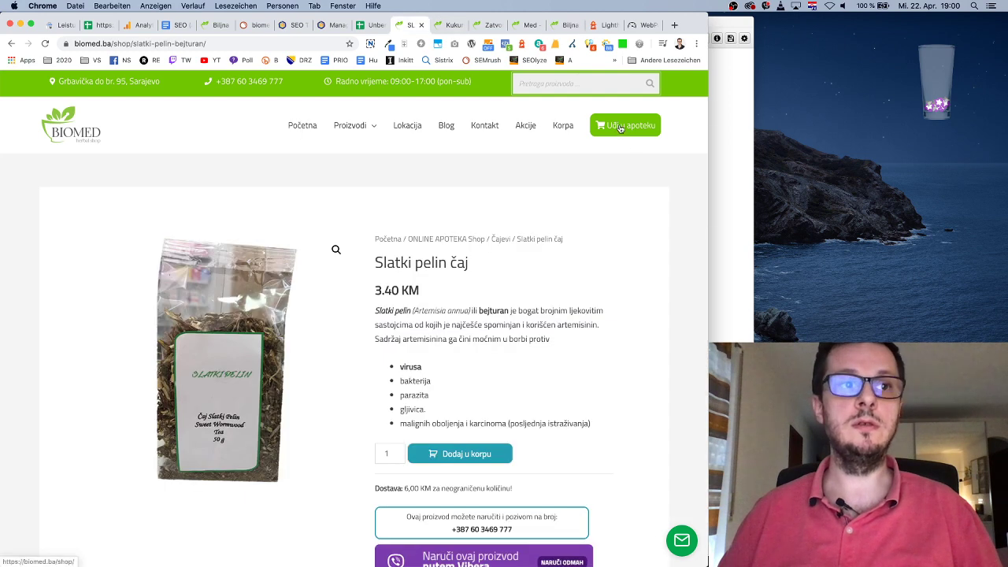
{"action": "key", "text": "ctrl+Tab"}
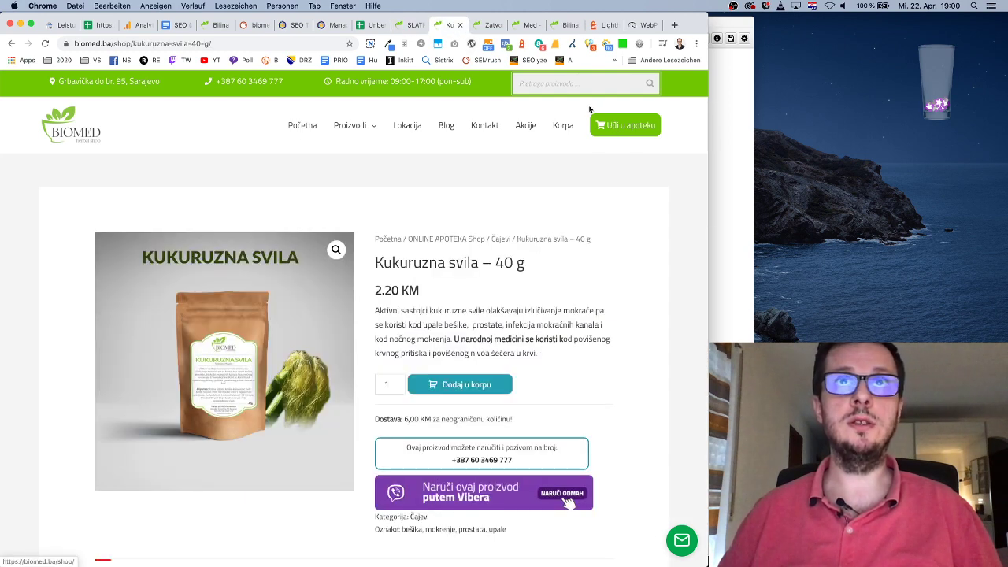
{"action": "key", "text": "ctrl+Tab"}
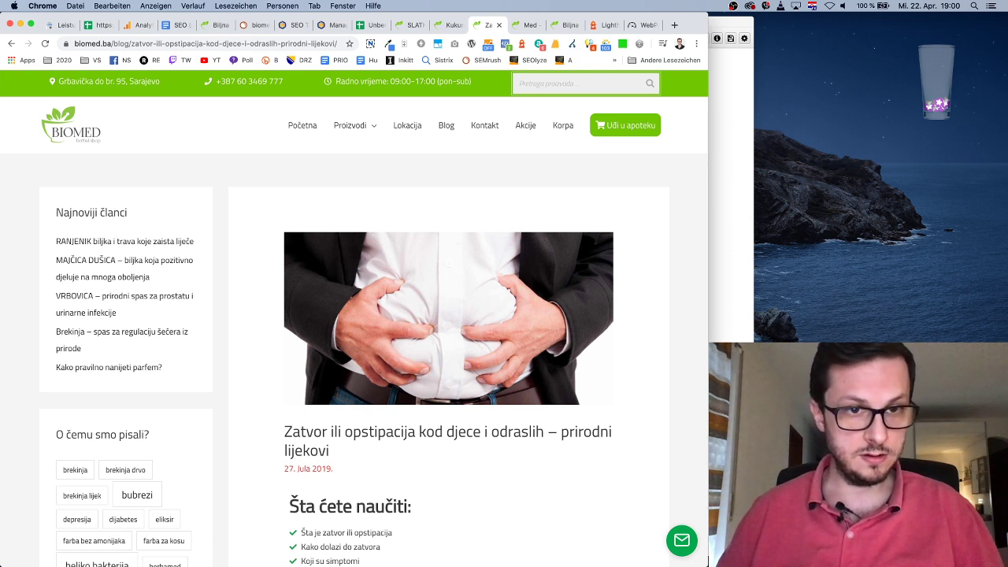
{"action": "key", "text": "super+Tab"}
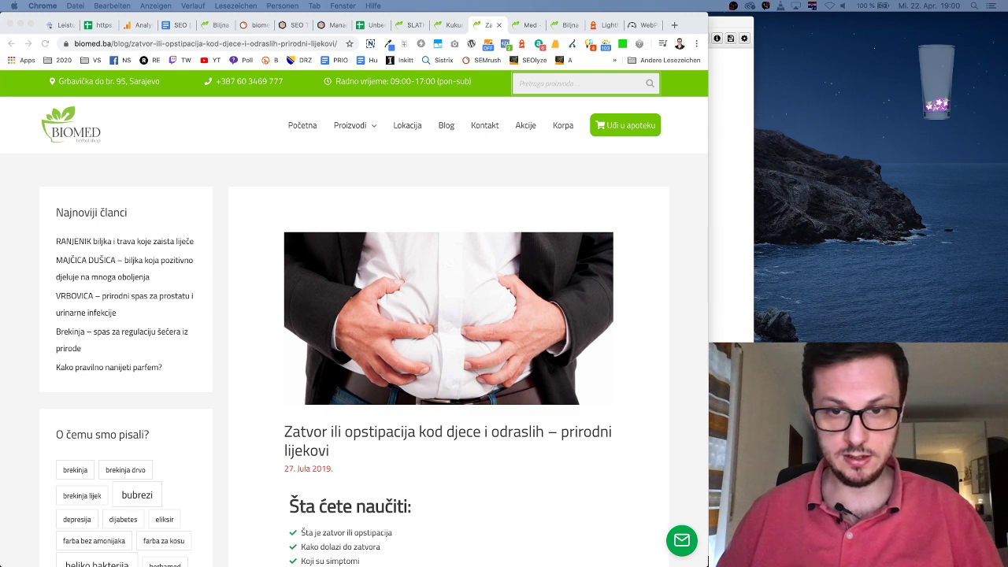
Step: View the homepage's source code, search it for "utm" and open the tagged shop link, returning to the source code
{"action": "left_click", "coordinate": [299, 129]}
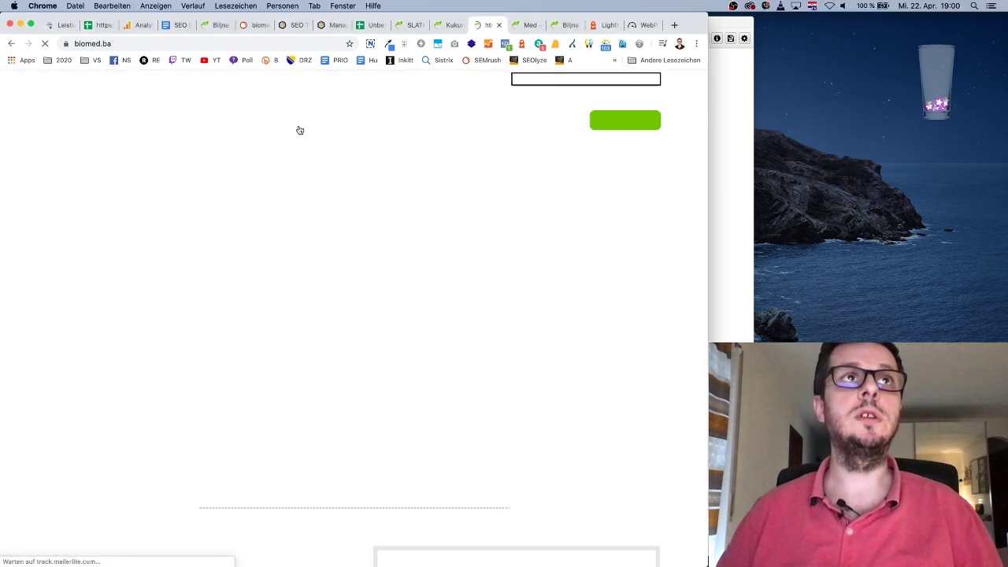
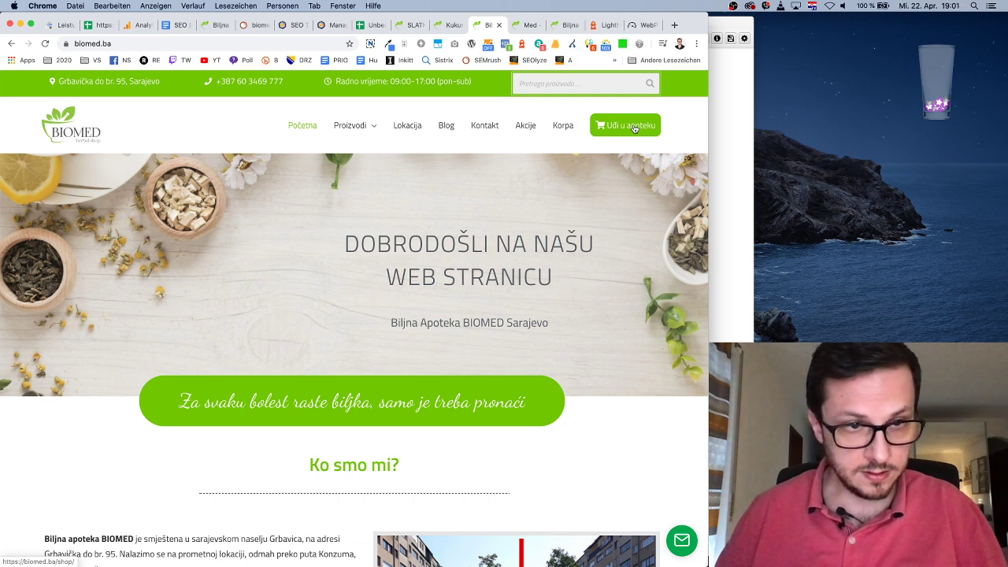
{"action": "scroll", "coordinate": [635, 128], "scroll_direction": "down", "scroll_amount": 1}
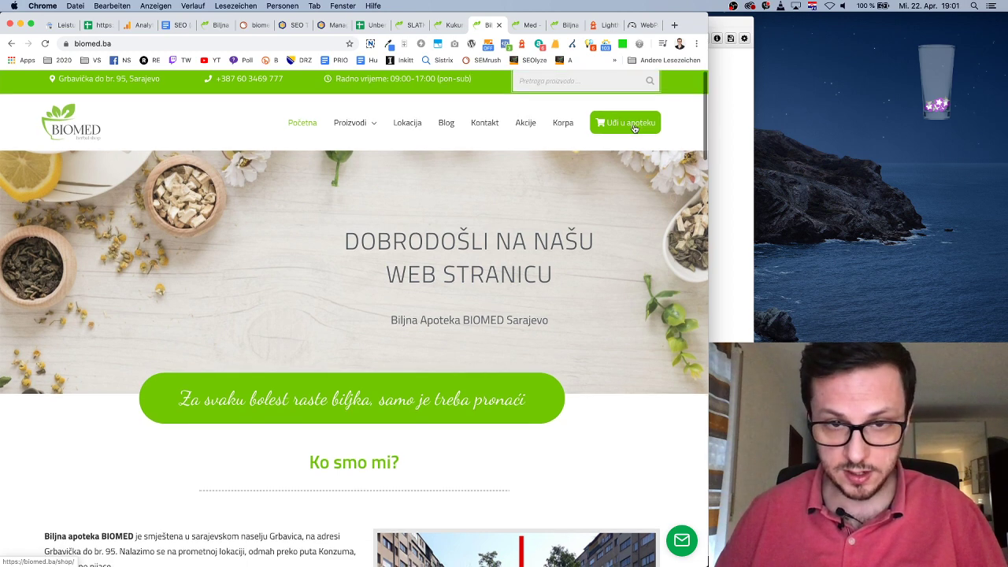
{"action": "right_click", "coordinate": [587, 414]}
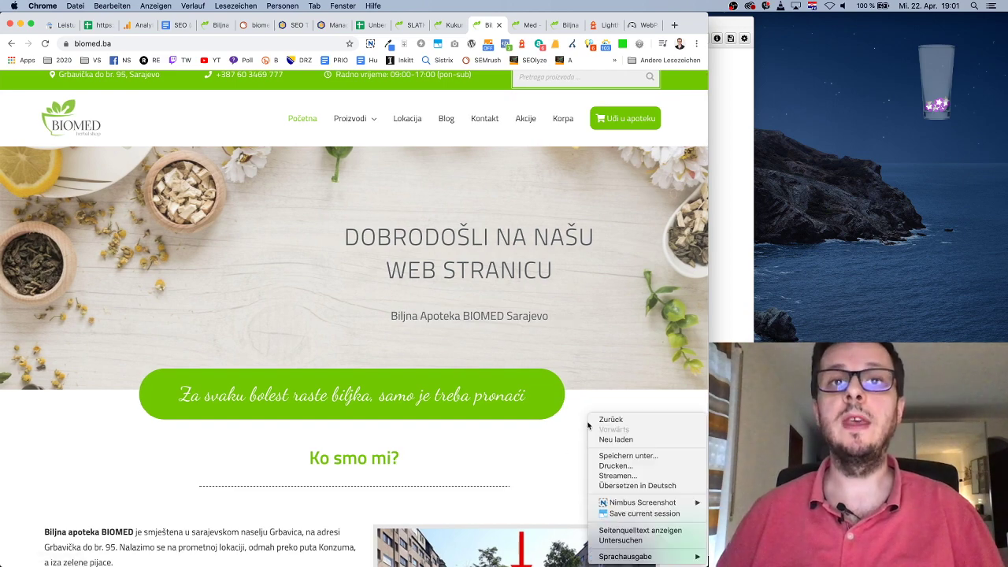
{"action": "left_click", "coordinate": [630, 530]}
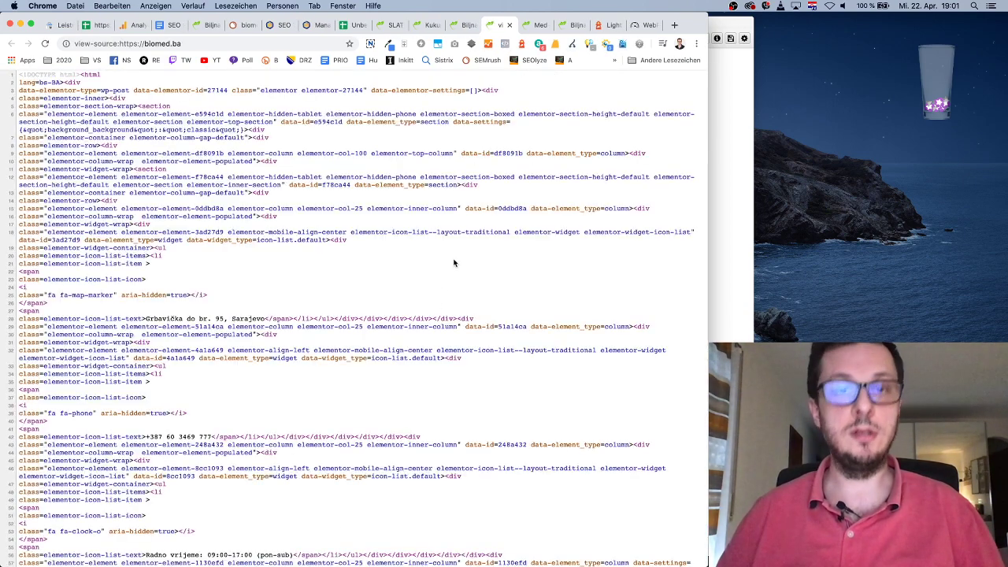
{"action": "key", "text": "super+f"}
{"action": "type", "text": "utm"}
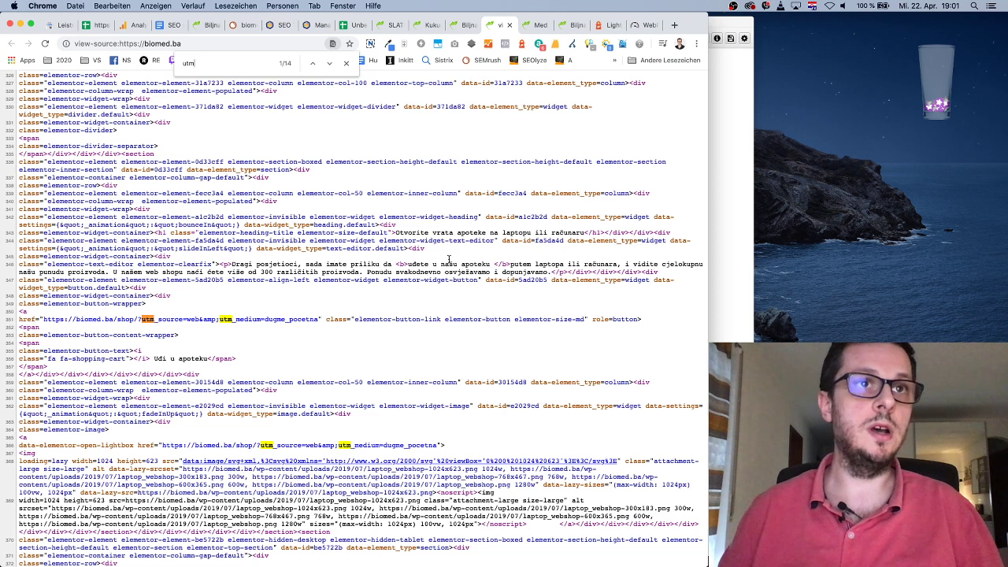
{"action": "left_click", "coordinate": [158, 322]}
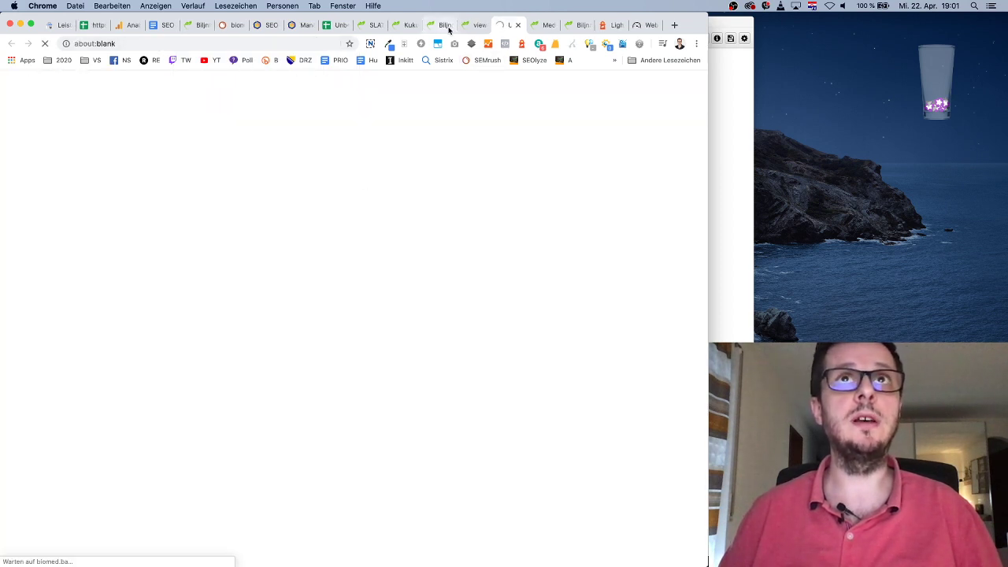
{"action": "left_click", "coordinate": [473, 25]}
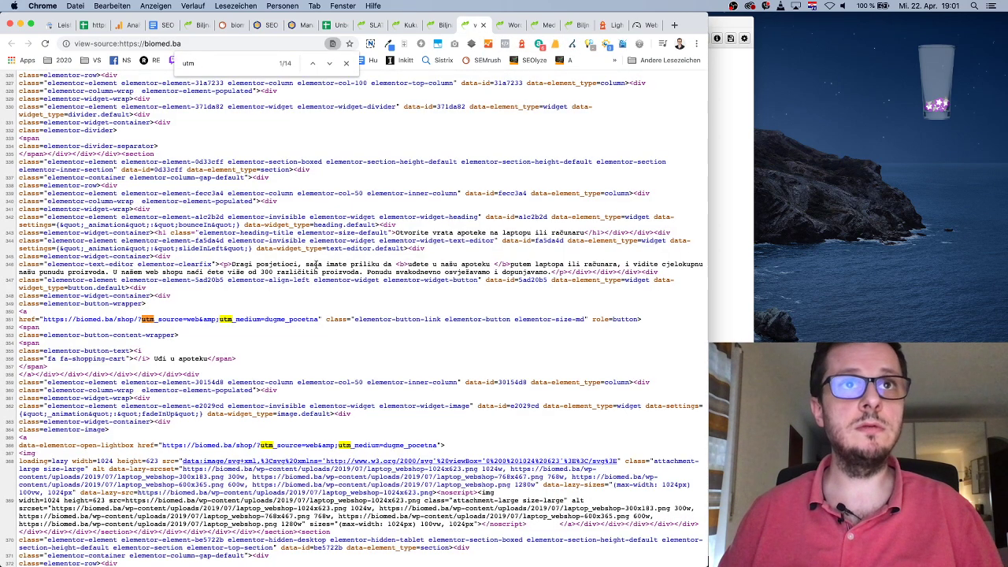
Step: Look through the homepage from header to footer for the content block containing the UTM-tagged shop link
{"action": "left_click", "coordinate": [441, 25]}
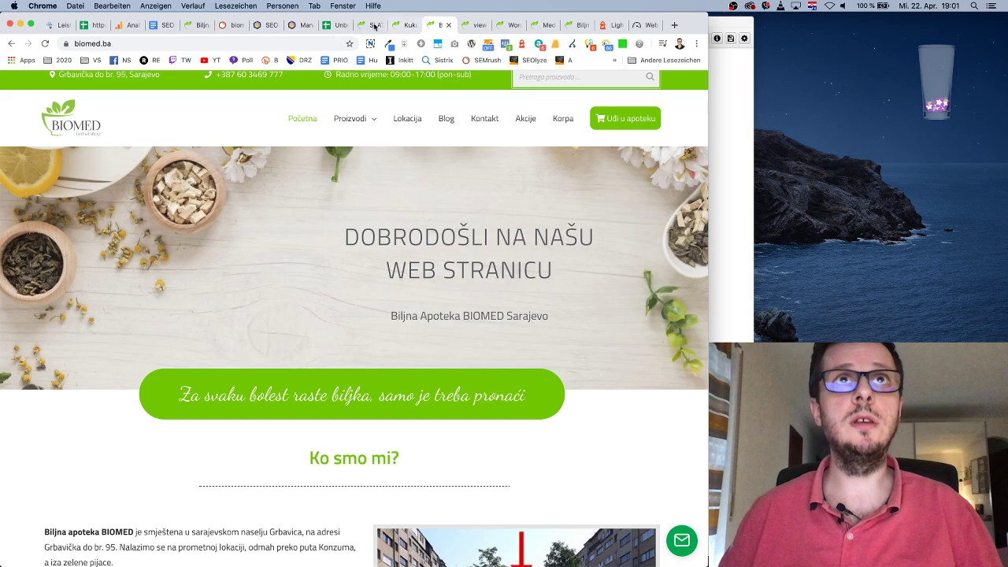
{"action": "left_click", "coordinate": [370, 25]}
{"action": "left_click", "coordinate": [431, 25]}
{"action": "scroll", "coordinate": [432, 253], "scroll_direction": "down", "scroll_amount": 10}
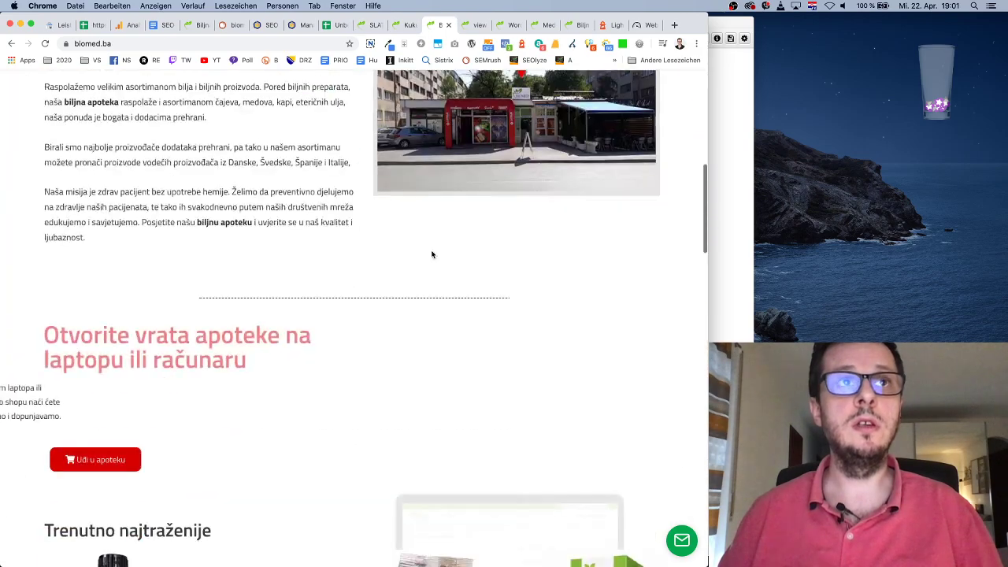
{"action": "scroll", "coordinate": [433, 254], "scroll_direction": "up", "scroll_amount": 10}
{"action": "scroll", "coordinate": [433, 254], "scroll_direction": "down", "scroll_amount": 6}
{"action": "scroll", "coordinate": [433, 254], "scroll_direction": "down", "scroll_amount": 15}
{"action": "scroll", "coordinate": [433, 253], "scroll_direction": "up", "scroll_amount": 3}
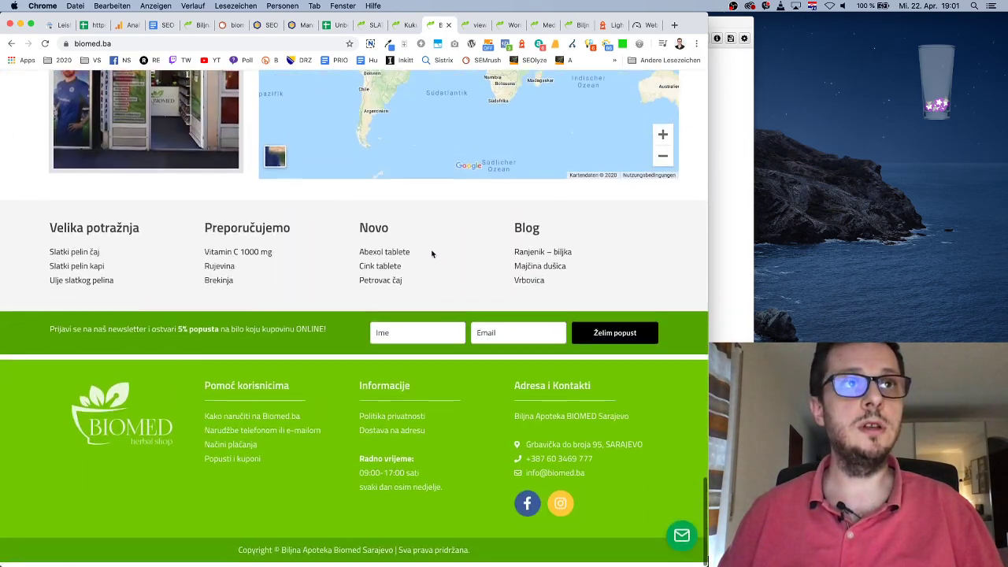
{"action": "scroll", "coordinate": [431, 253], "scroll_direction": "up", "scroll_amount": 7}
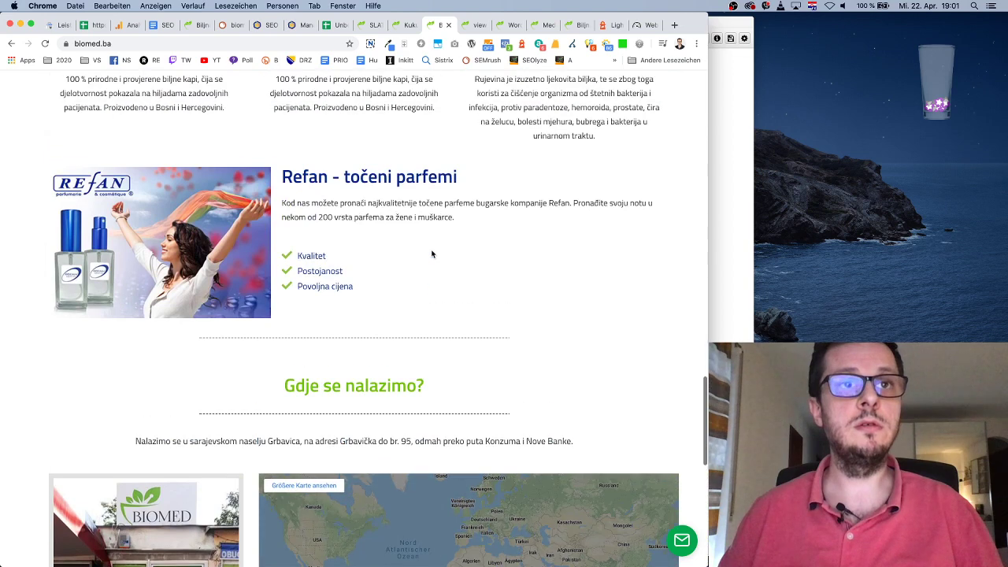
Step: Bookmark the homepage as "dragi" in the 2020 folder, then reopen the bookmark and clear its name
{"action": "key", "text": "super+d"}
{"action": "type", "text": "dragi"}
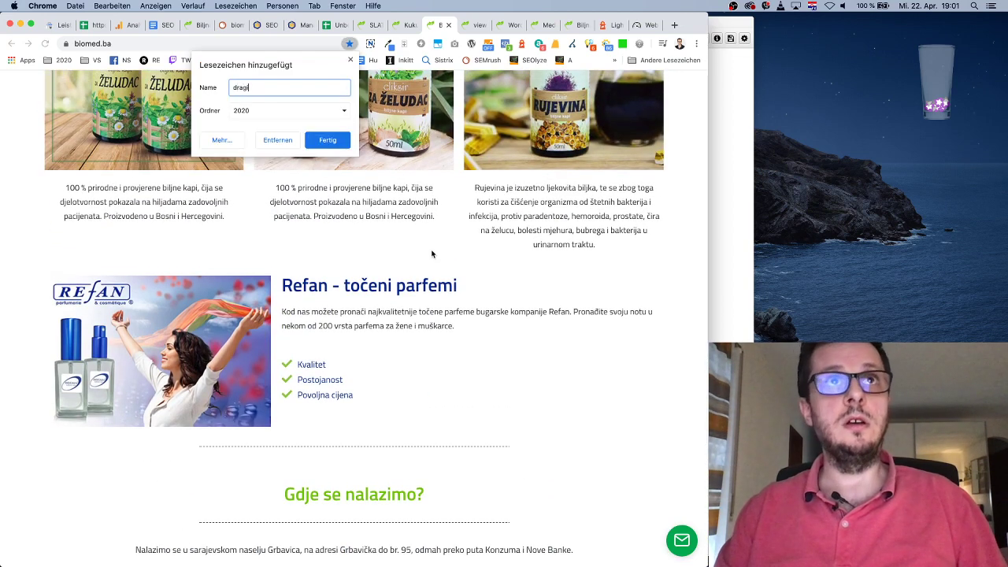
{"action": "key", "text": "Return"}
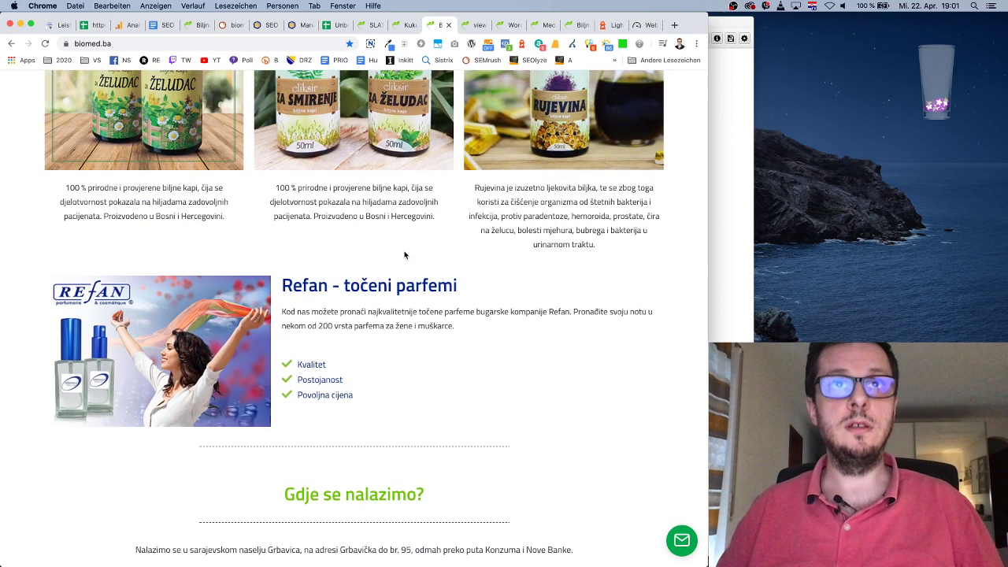
{"action": "key", "text": "super+d"}
{"action": "type", "text": "d"}
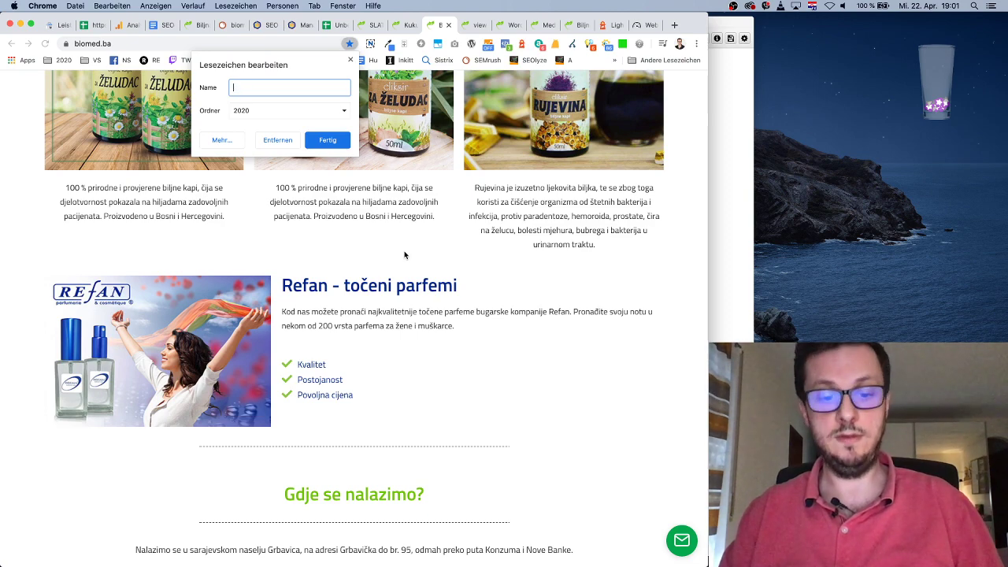
{"action": "key", "text": "Return"}
Step: Search the homepage for "dragi" and examine the link of the red "Uđi u apoteku" button below that text
{"action": "key", "text": "super+f"}
{"action": "type", "text": "dragi"}
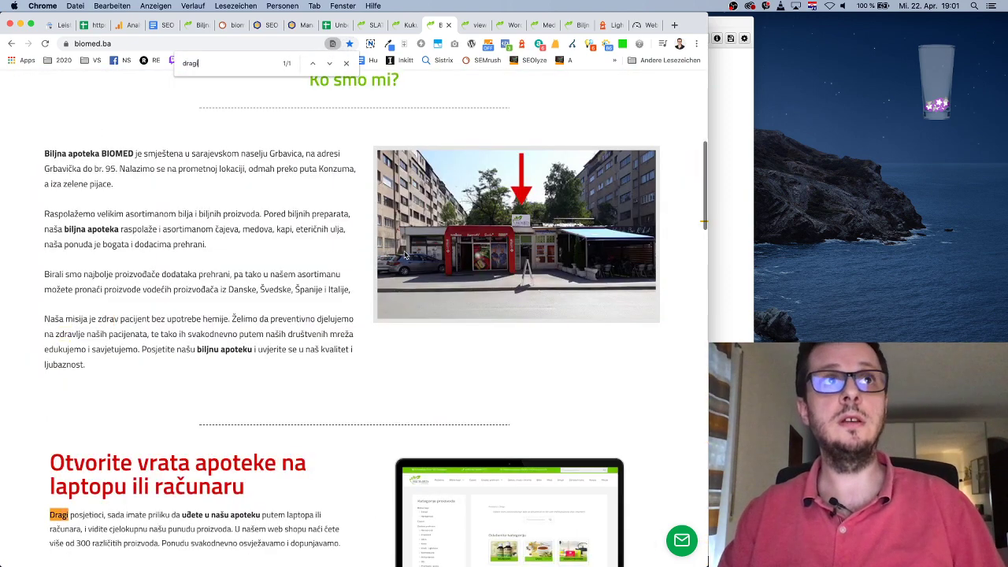
{"action": "scroll", "coordinate": [344, 412], "scroll_direction": "down", "scroll_amount": 5}
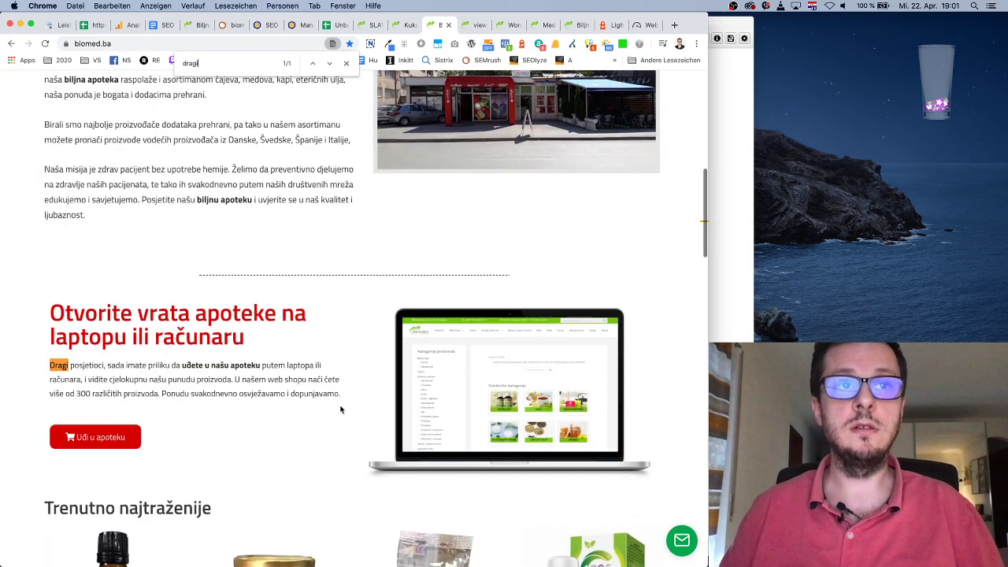
{"action": "scroll", "coordinate": [218, 405], "scroll_direction": "down", "scroll_amount": 1}
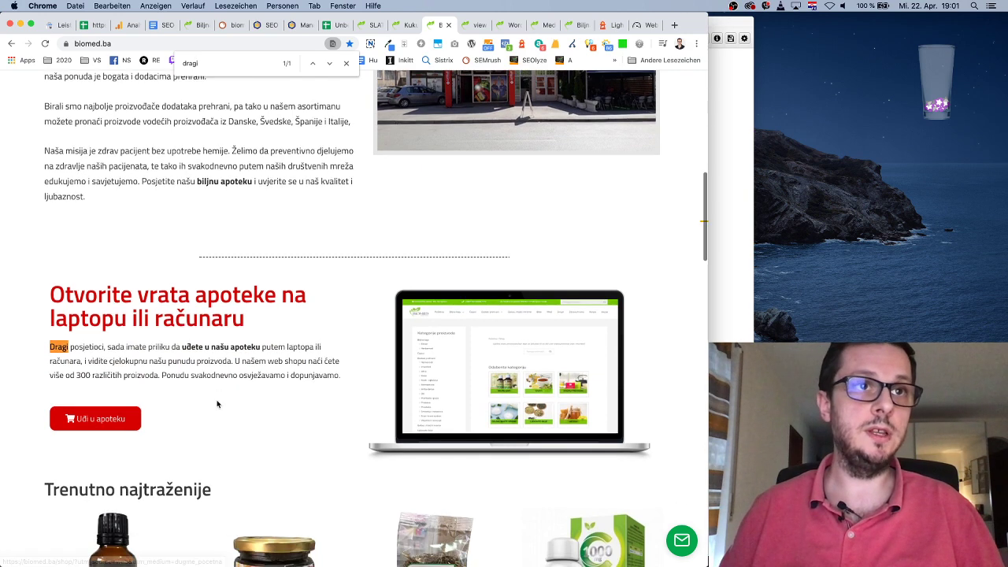
{"action": "right_click", "coordinate": [103, 420]}
{"action": "left_click", "coordinate": [140, 415]}
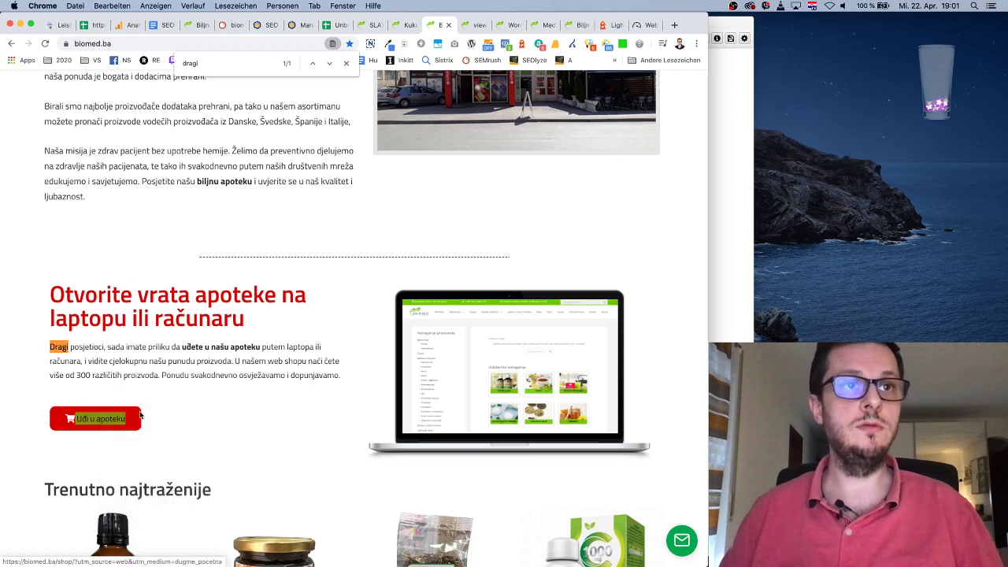
{"action": "left_click", "coordinate": [180, 407]}
{"action": "scroll", "coordinate": [212, 373], "scroll_direction": "up", "scroll_amount": 10}
{"action": "scroll", "coordinate": [212, 373], "scroll_direction": "down", "scroll_amount": 12}
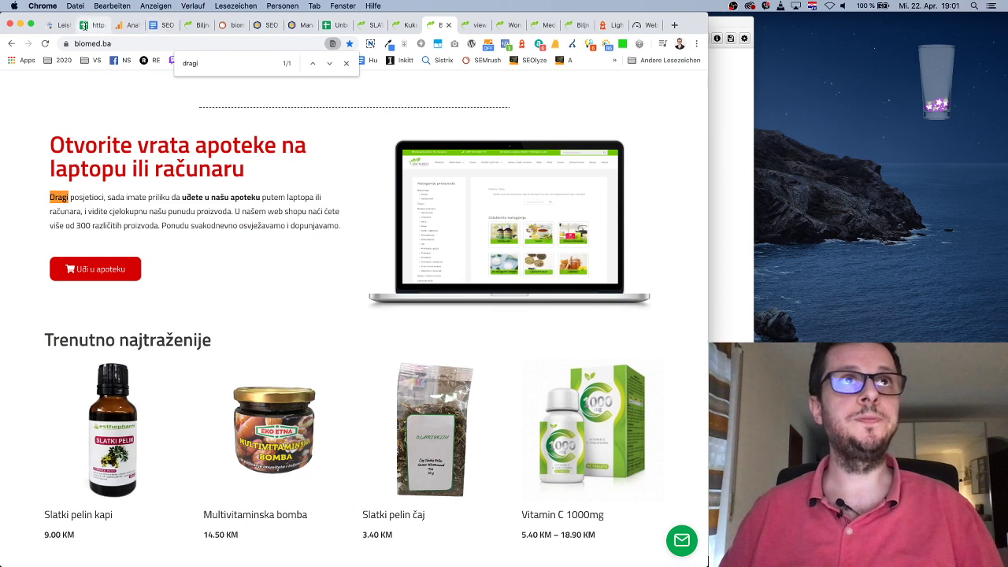
Step: Return to the SEO audit plan and continue the canonical example sentence with "CTA dugme “uđite u apoteku”"
{"action": "left_click", "coordinate": [162, 24]}
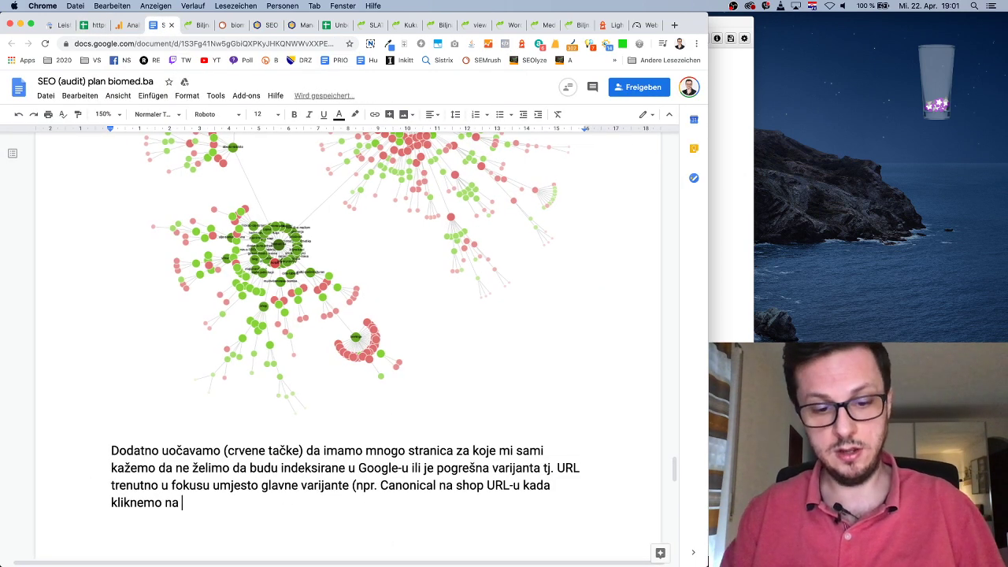
{"action": "type", "text": "CTA d"}
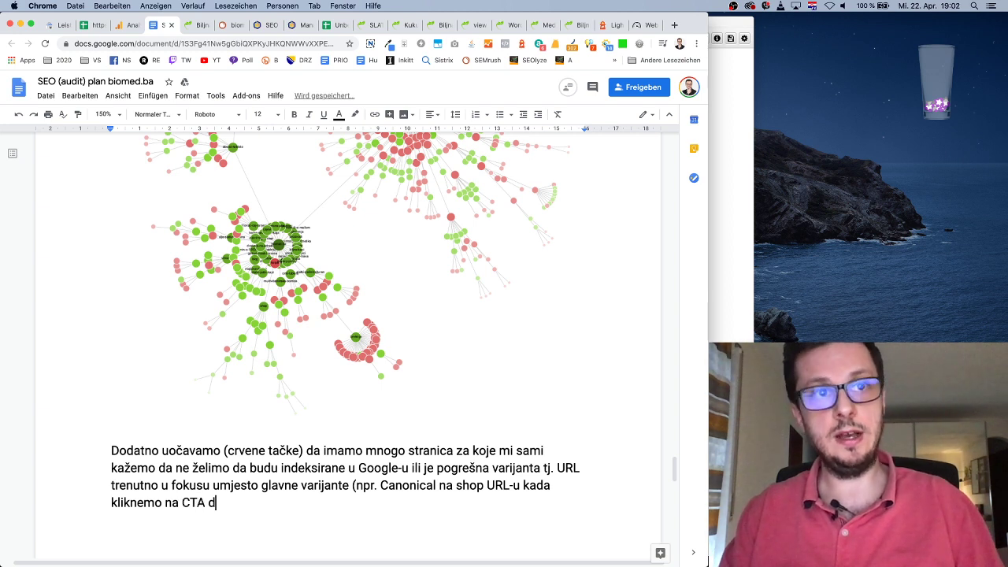
{"action": "type", "text": "ugme “u"}
{"action": "key", "text": "BackSpace"}
{"action": "key", "text": "BackSpace"}
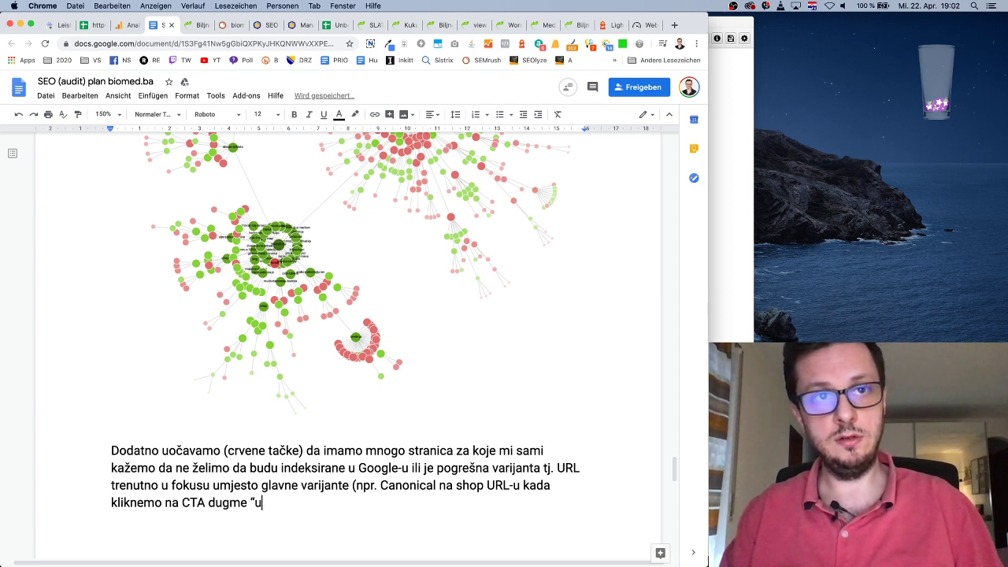
{"action": "type", "text": "đite u apoteku”"}
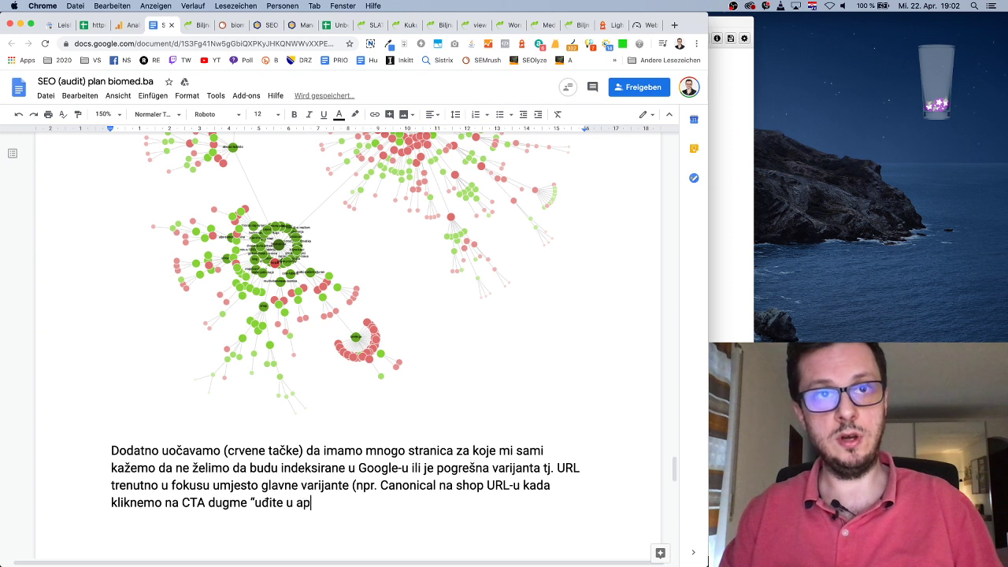
Step: Insert "crveno" before "CTA dugme" and extend the end of the sentence with "na početnoj stranici u"
{"action": "left_click", "coordinate": [182, 503]}
{"action": "type", "text": "crveno"}
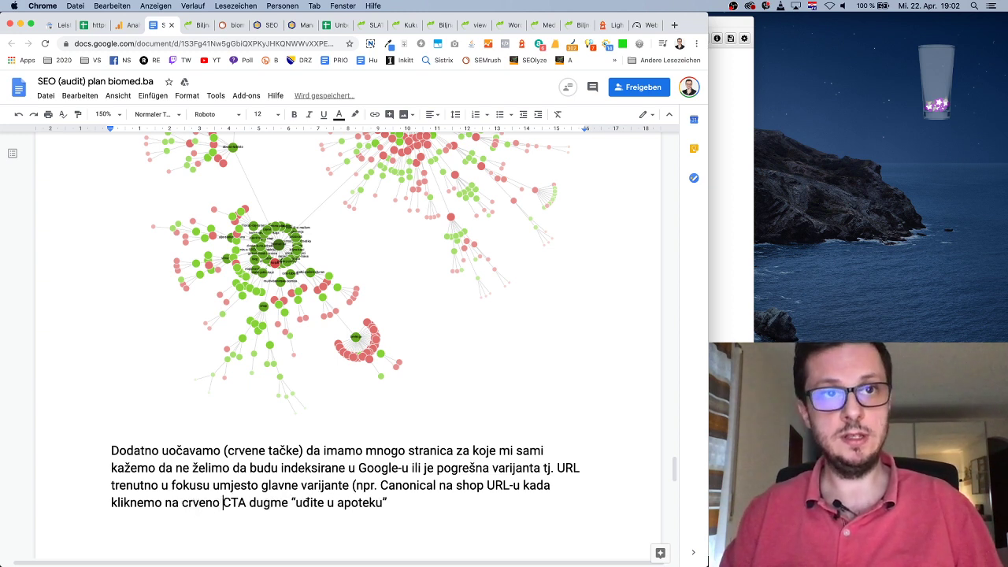
{"action": "left_click", "coordinate": [388, 502]}
{"action": "type", "text": "na p"}
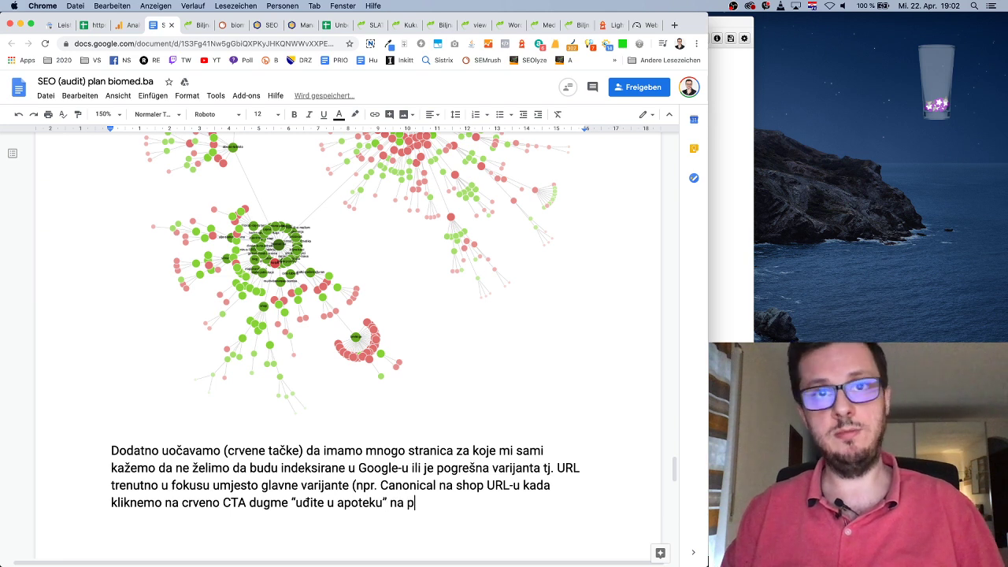
{"action": "type", "text": "očetnoj stranici u"}
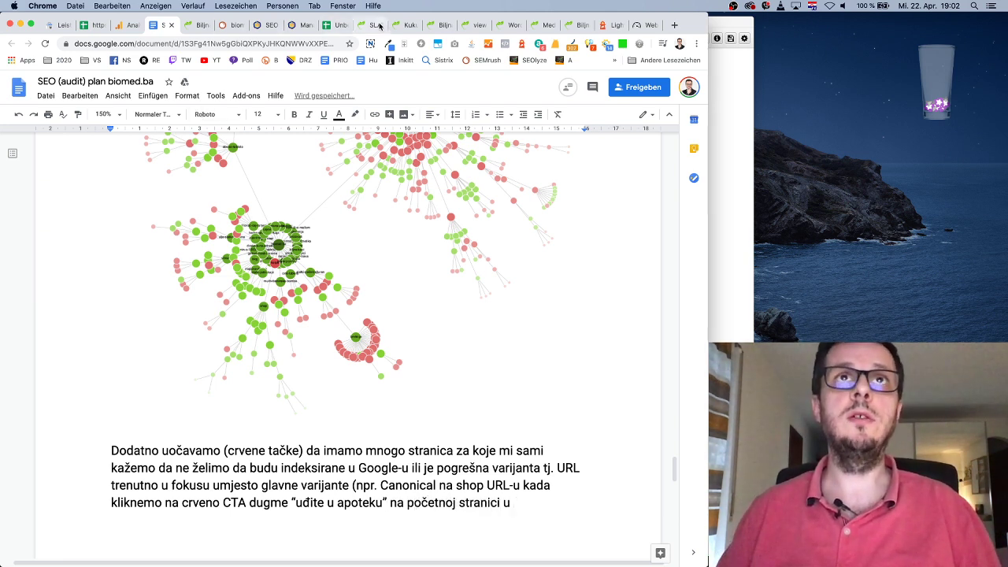
Step: Check on the biomed.ba homepage how far down the page the red "Uđi u apoteku" button sits
{"action": "left_click", "coordinate": [499, 25]}
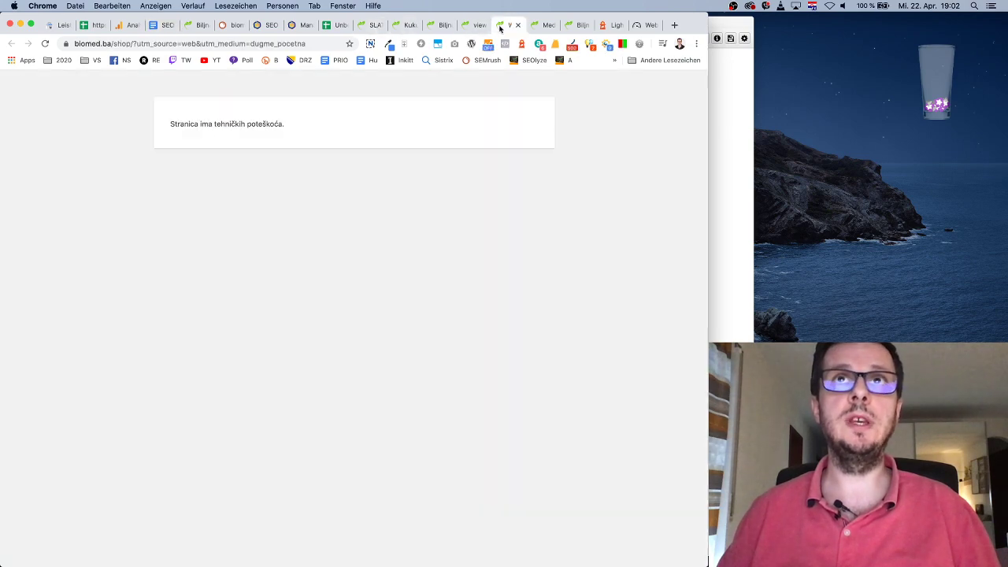
{"action": "left_click", "coordinate": [533, 26]}
{"action": "left_click", "coordinate": [578, 25]}
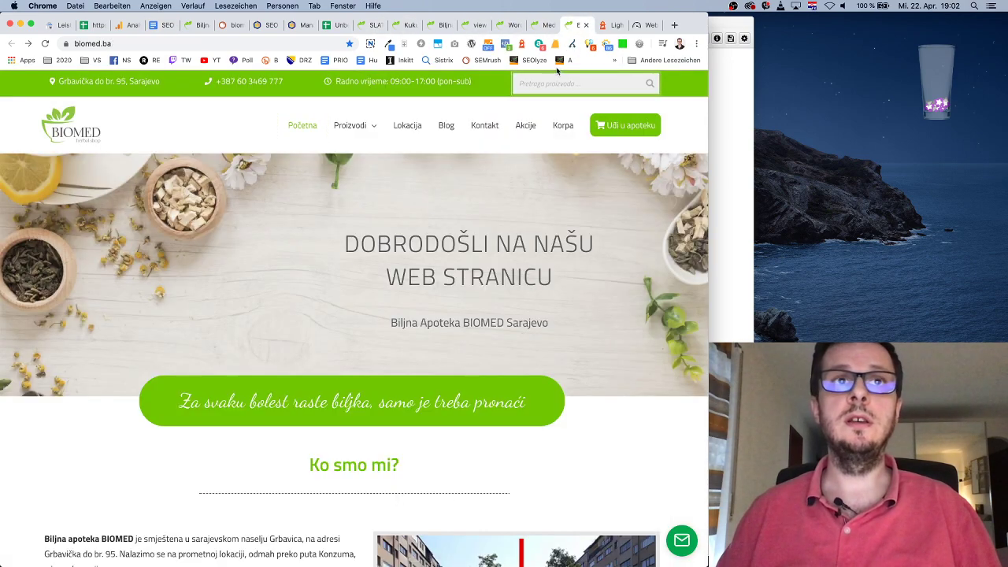
{"action": "scroll", "coordinate": [411, 339], "scroll_direction": "down", "scroll_amount": 5}
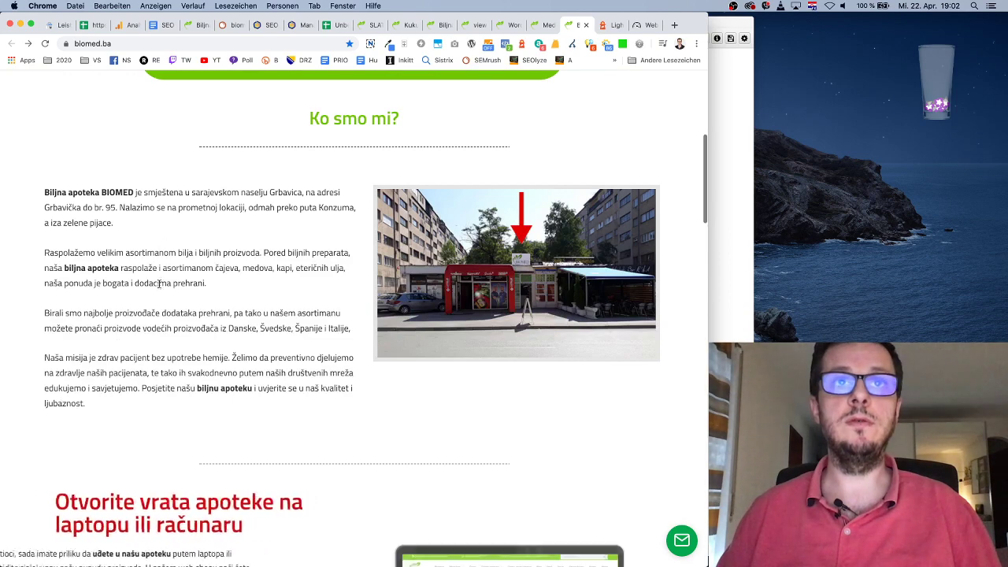
{"action": "scroll", "coordinate": [168, 285], "scroll_direction": "up", "scroll_amount": 5}
{"action": "scroll", "coordinate": [168, 285], "scroll_direction": "down", "scroll_amount": 10}
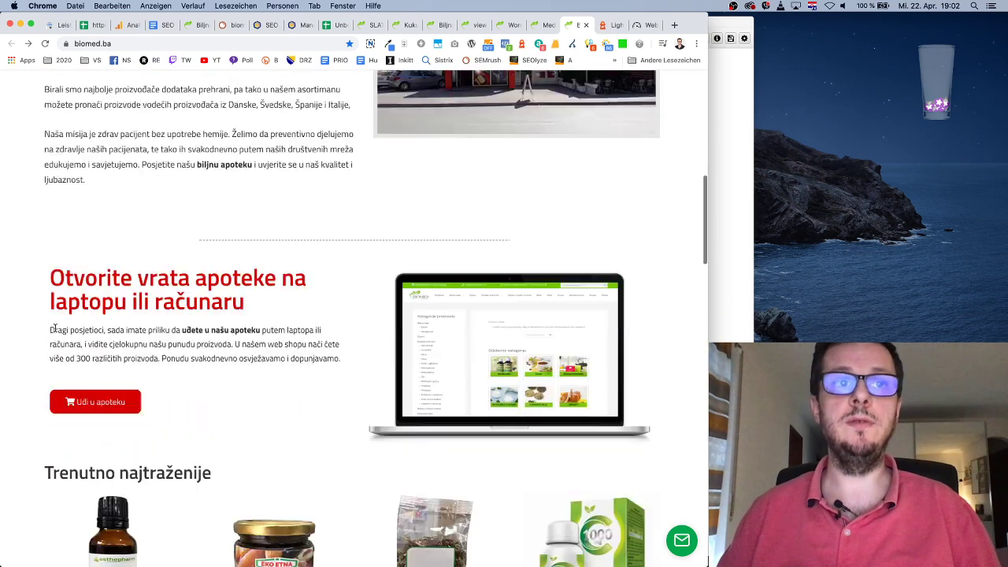
Step: Return to the audit plan and specify the button's location by adding "drugom foldu," to the sentence
{"action": "left_click", "coordinate": [156, 26]}
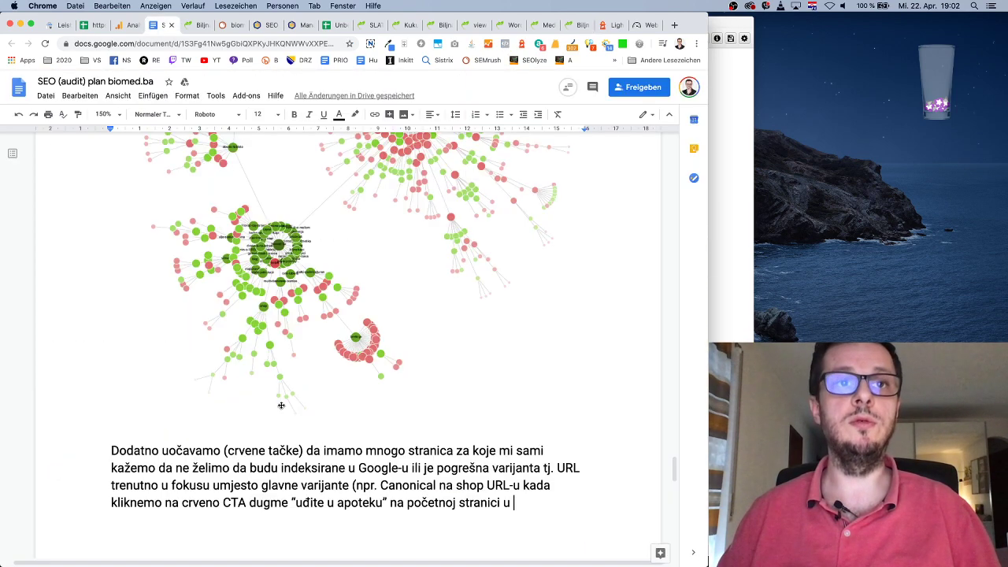
{"action": "type", "text": "drugom gol"}
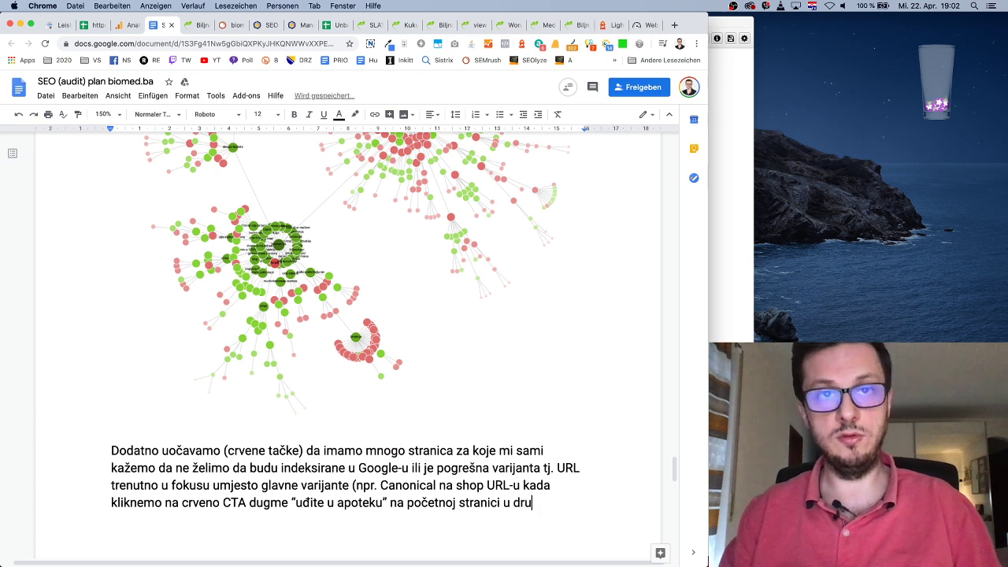
{"action": "key", "text": "BackSpace"}
{"action": "key", "text": "BackSpace"}
{"action": "key", "text": "BackSpace"}
{"action": "type", "text": "g"}
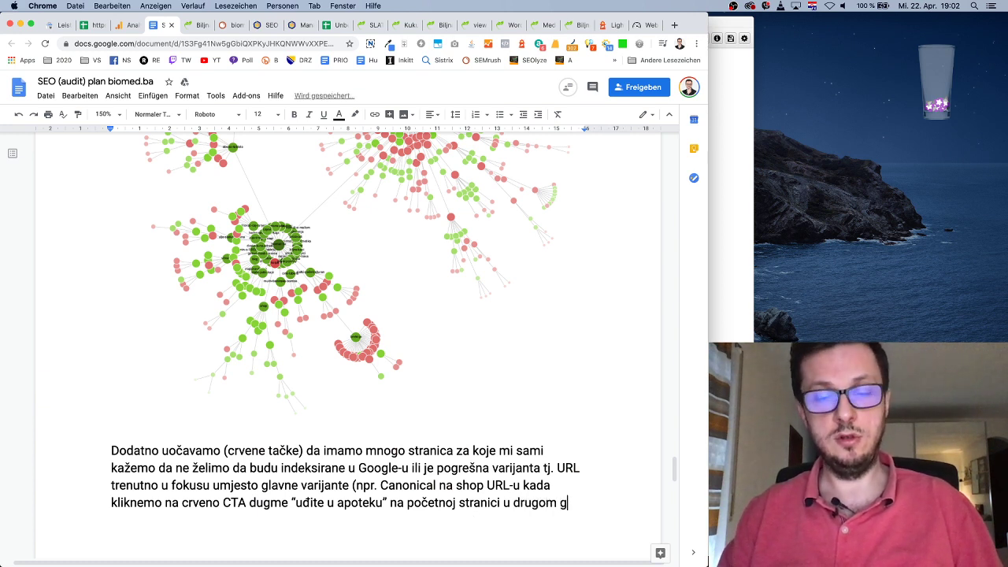
{"action": "type", "text": "om foldu, "}
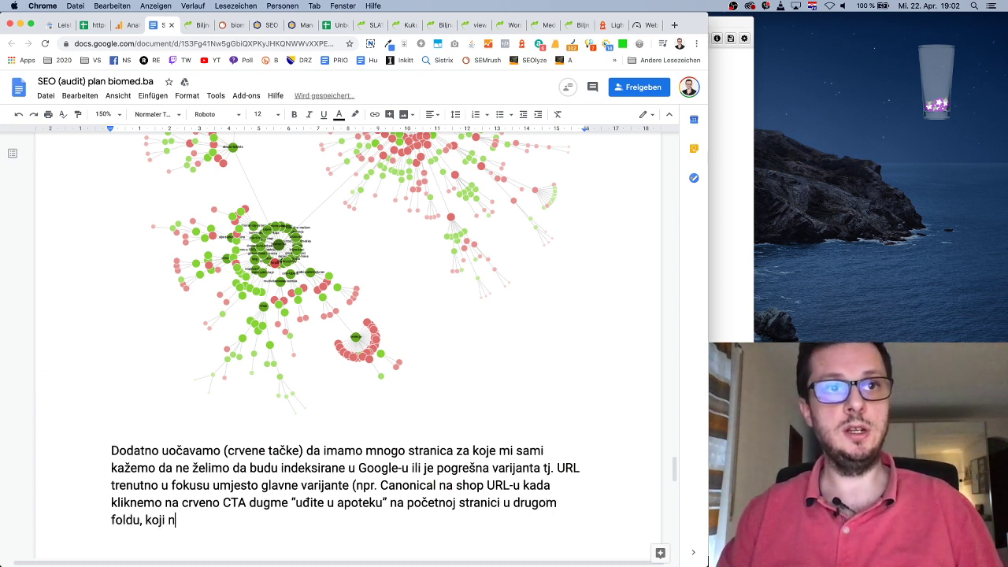
{"action": "type", "text": "koji nažalost vodi na"}
{"action": "type", "text": "https://biomed.ba/shop/med-borove-iglice/"}
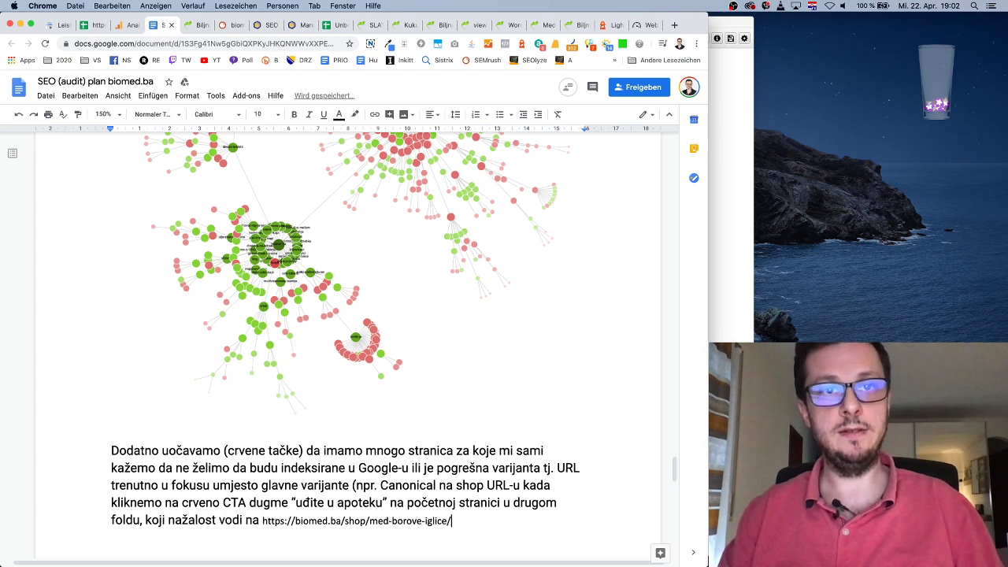
{"action": "key", "text": "super+z"}
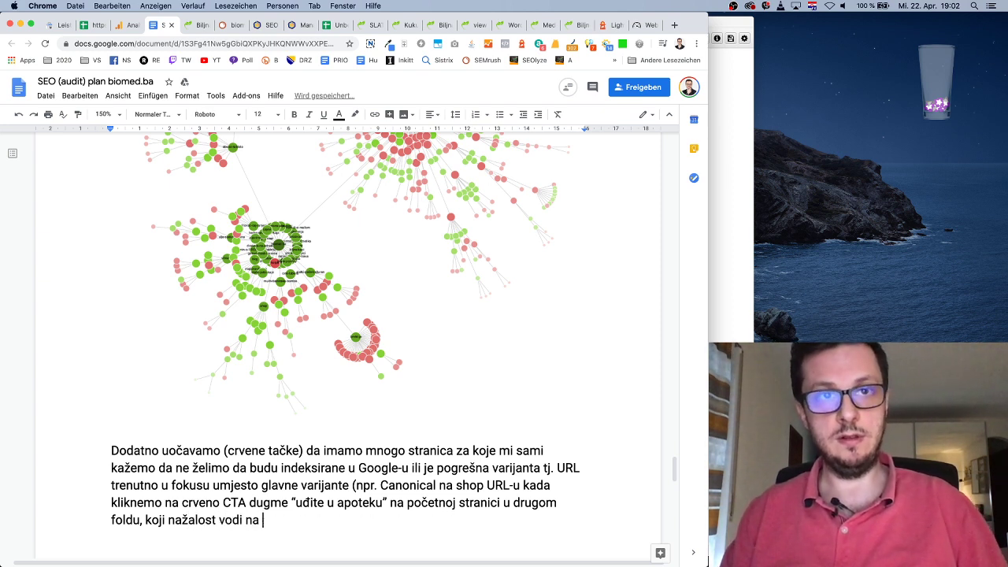
{"action": "type", "text": "umjesto na"}
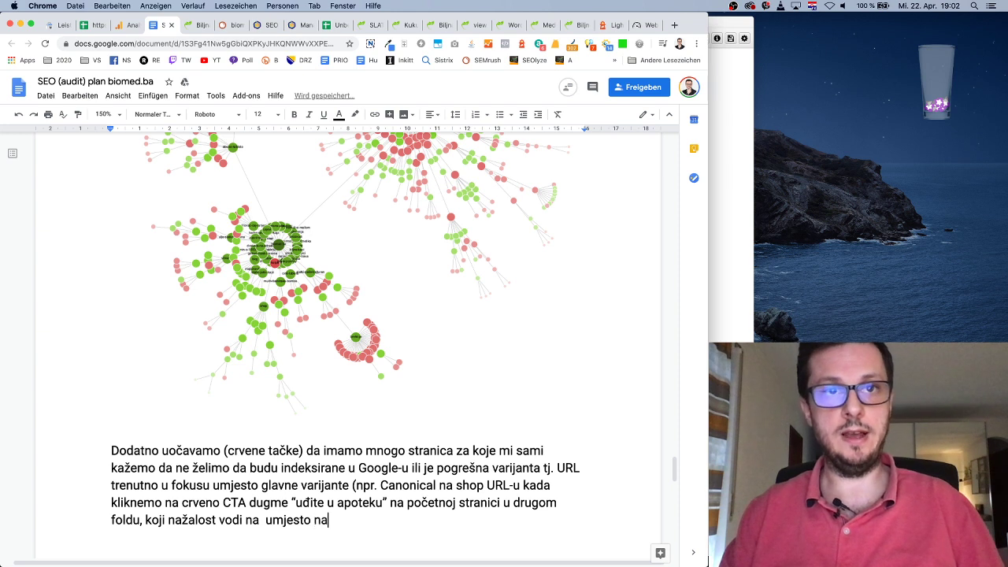
{"action": "left_click", "coordinate": [263, 520]}
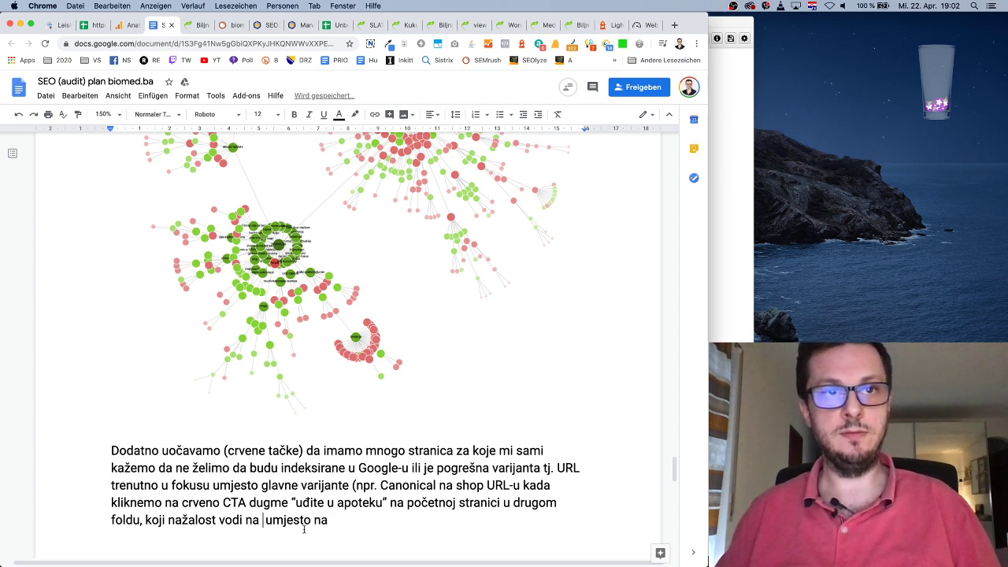
{"action": "type", "text": "https://biomed.ba/shop/med-borove-iglice/"}
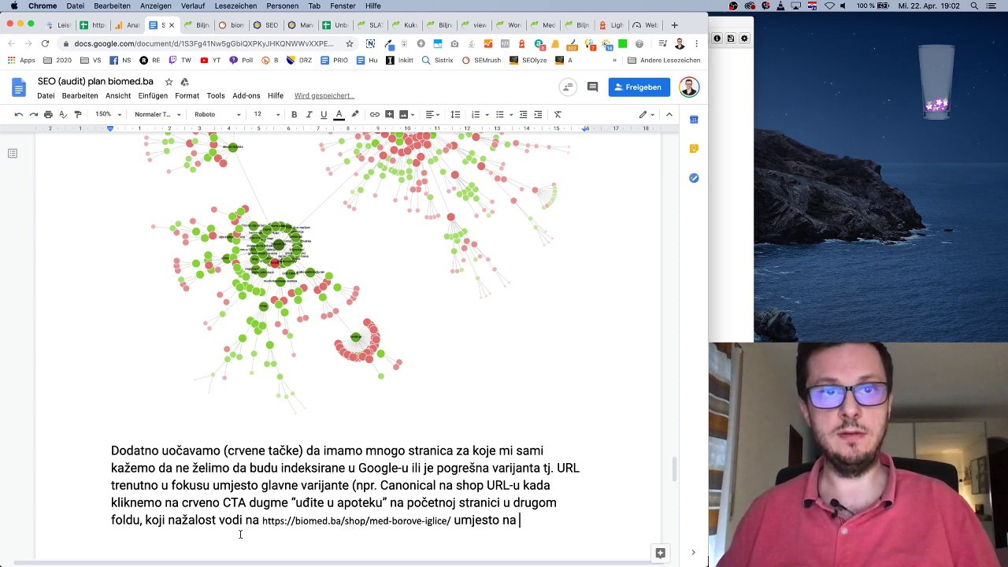
{"action": "left_click_drag", "start_coordinate": [265, 522], "coordinate": [367, 520]}
{"action": "key", "text": "super+c"}
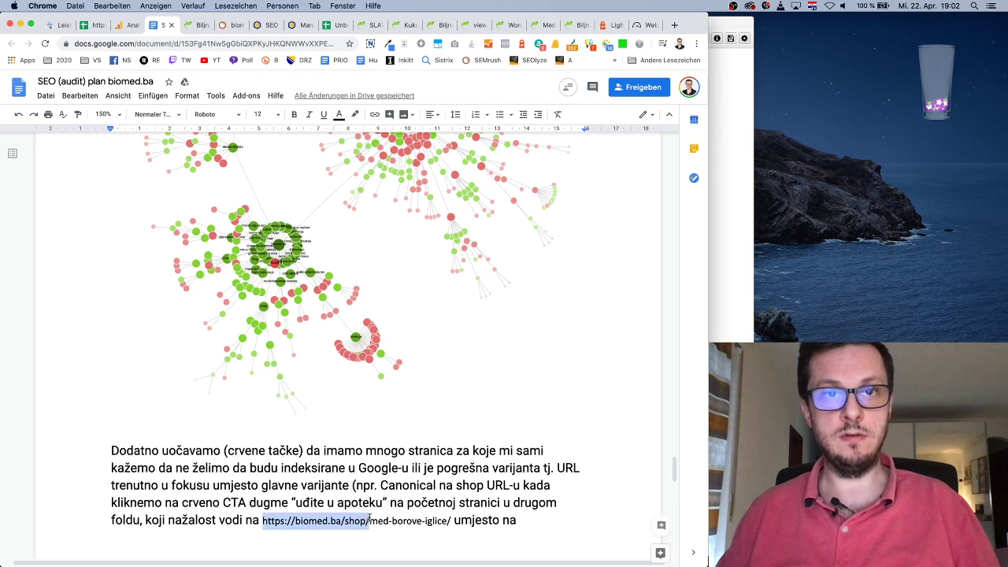
{"action": "left_click", "coordinate": [543, 520]}
{"action": "key", "text": "Return"}
{"action": "key", "text": "Return"}
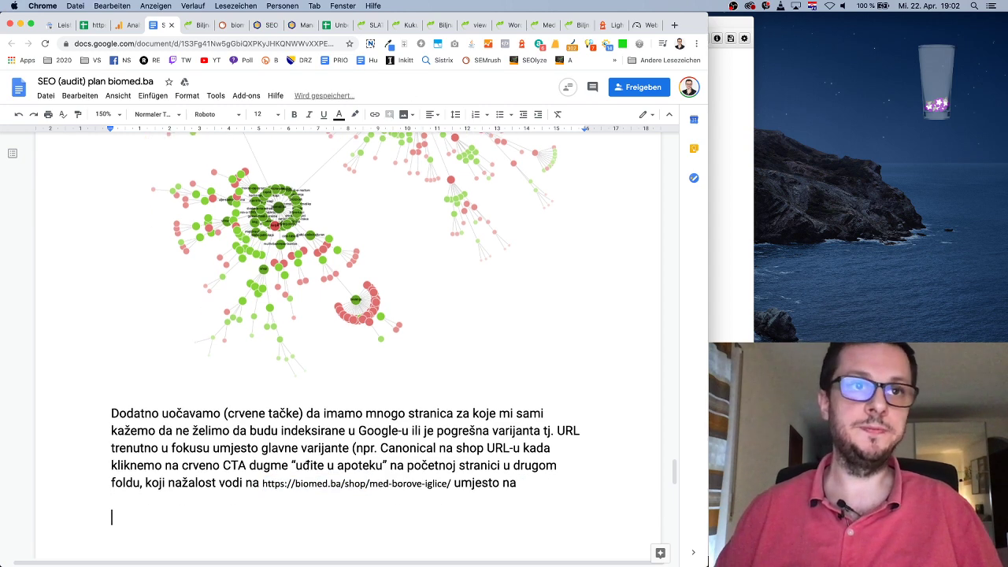
{"action": "scroll", "coordinate": [519, 434], "scroll_direction": "down", "scroll_amount": 1}
{"action": "type", "text": "V"}
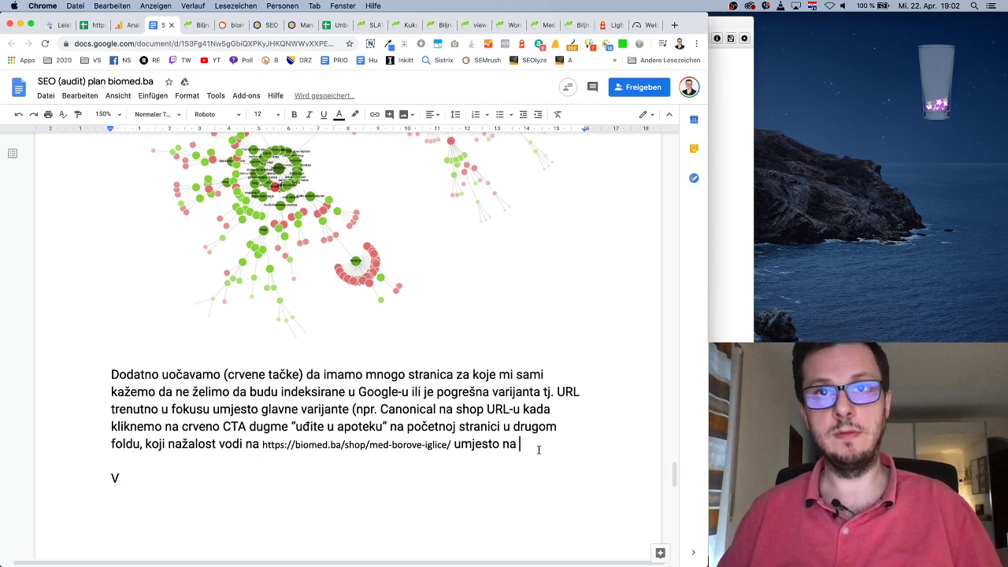
{"action": "key", "text": "super+v"}
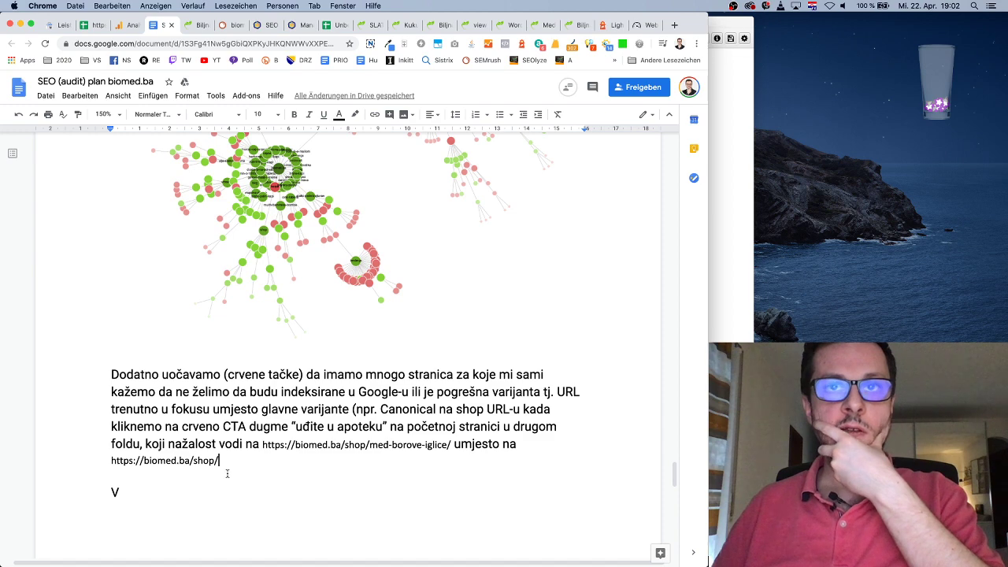
Step: Begin the new paragraph with "Među stranicama koje smo označili, očigledno greškom, da"
{"action": "left_click", "coordinate": [119, 490]}
{"action": "type", "text": "Među "}
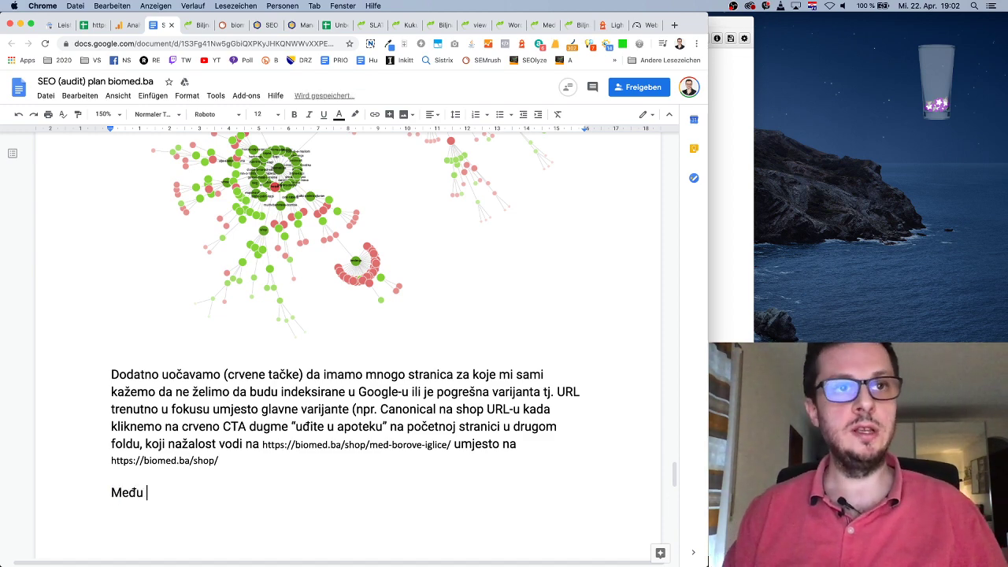
{"action": "type", "text": "stranicama "}
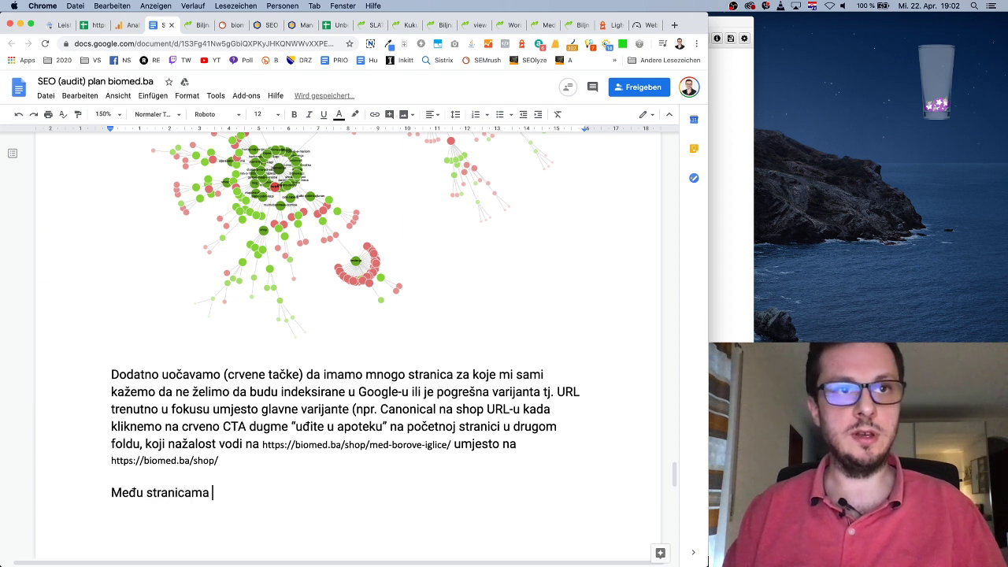
{"action": "type", "text": "koje smo oz"}
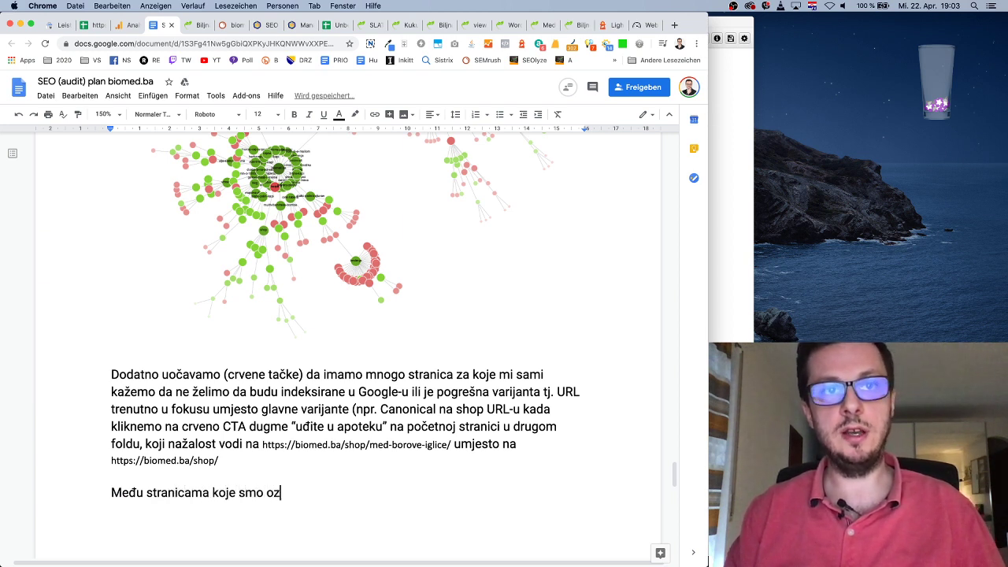
{"action": "type", "text": "načili,"}
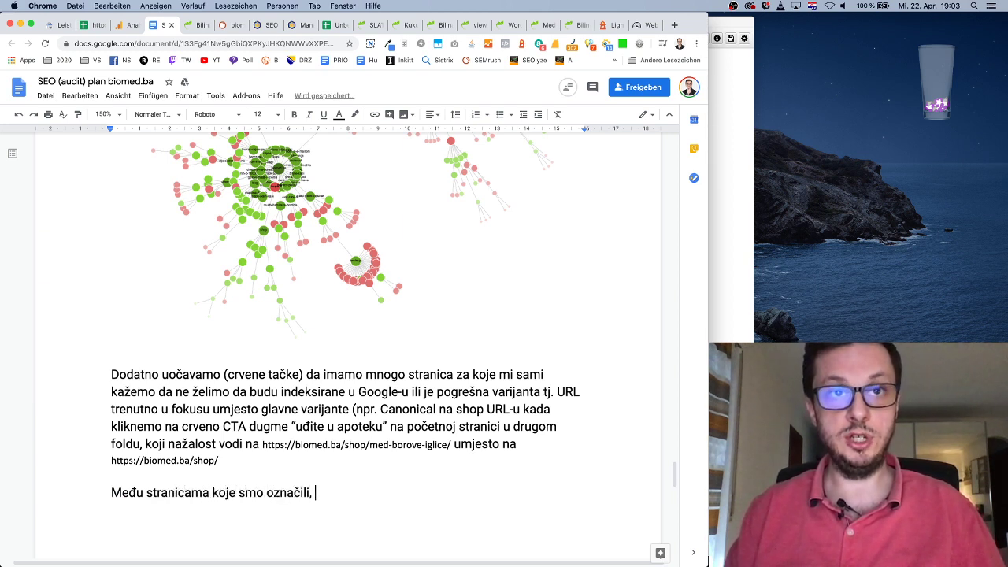
{"action": "type", "text": " očigledno greškom, da"}
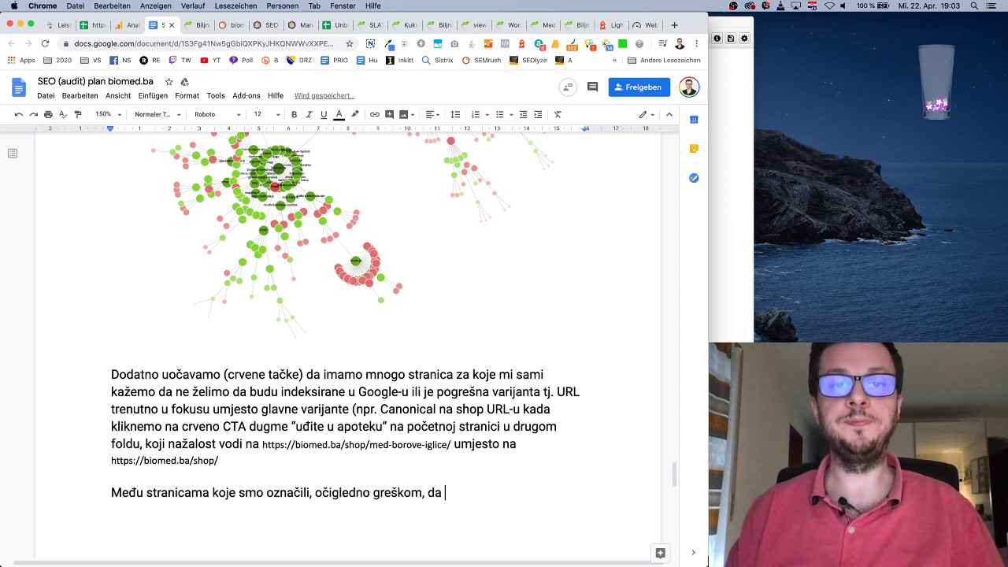
Step: Continue the new paragraph with "ne želimo da budu uopće indeksirane od strane Google-a"
{"action": "type", "text": " ne žel"}
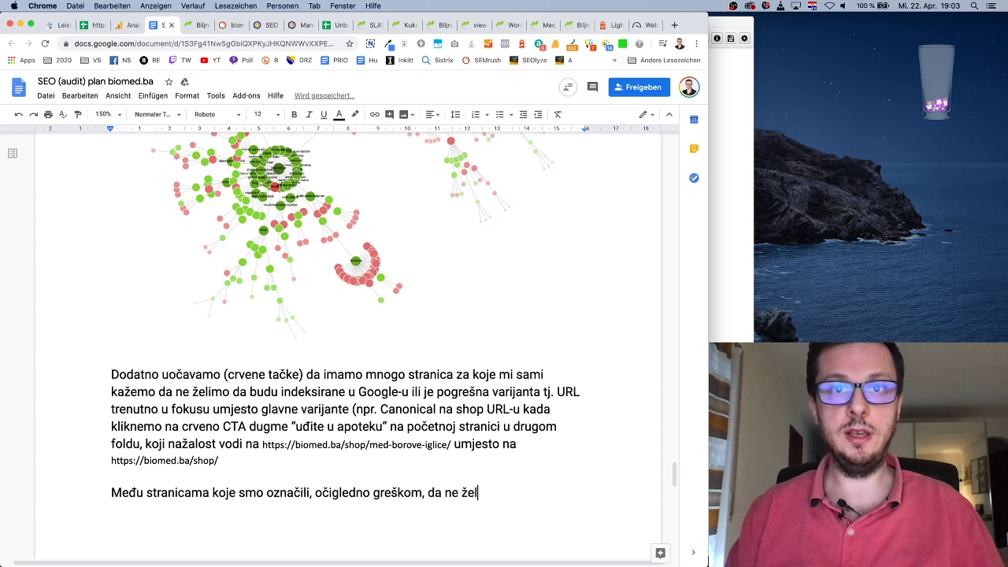
{"action": "type", "text": "imo da budu uop"}
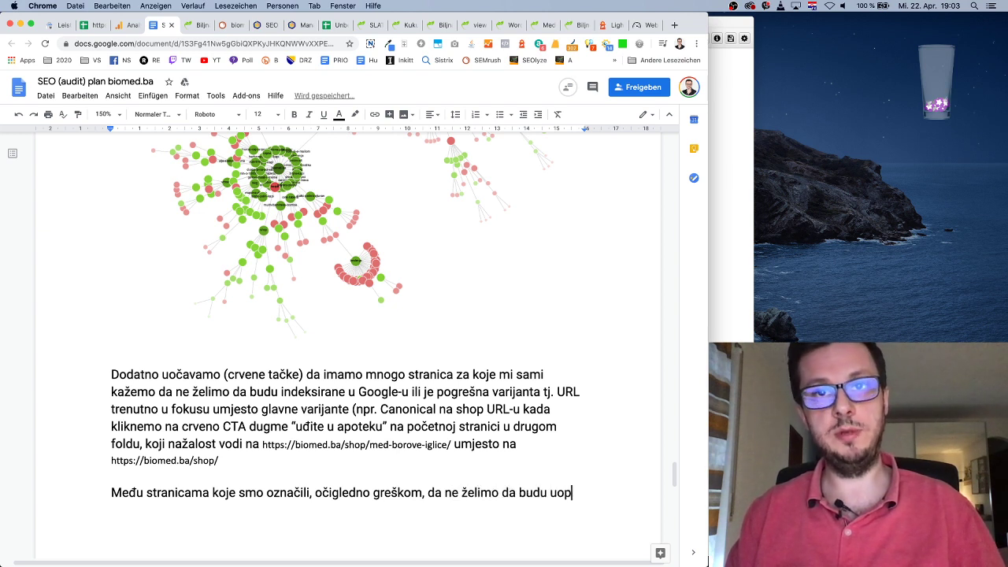
{"action": "type", "text": "će"}
{"action": "key", "text": "BackSpace"}
{"action": "type", "text": "će indek"}
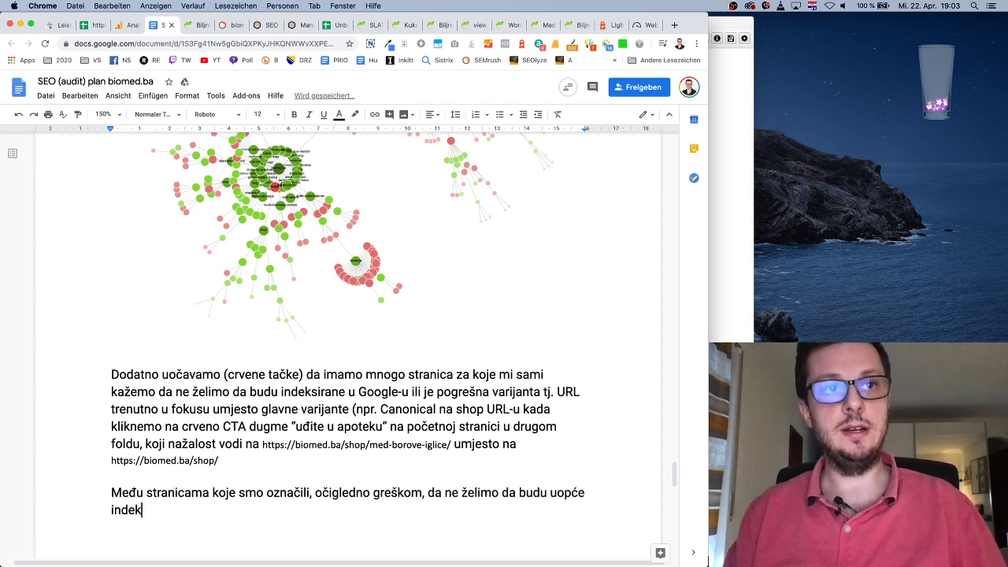
{"action": "type", "text": "sirane od stra"}
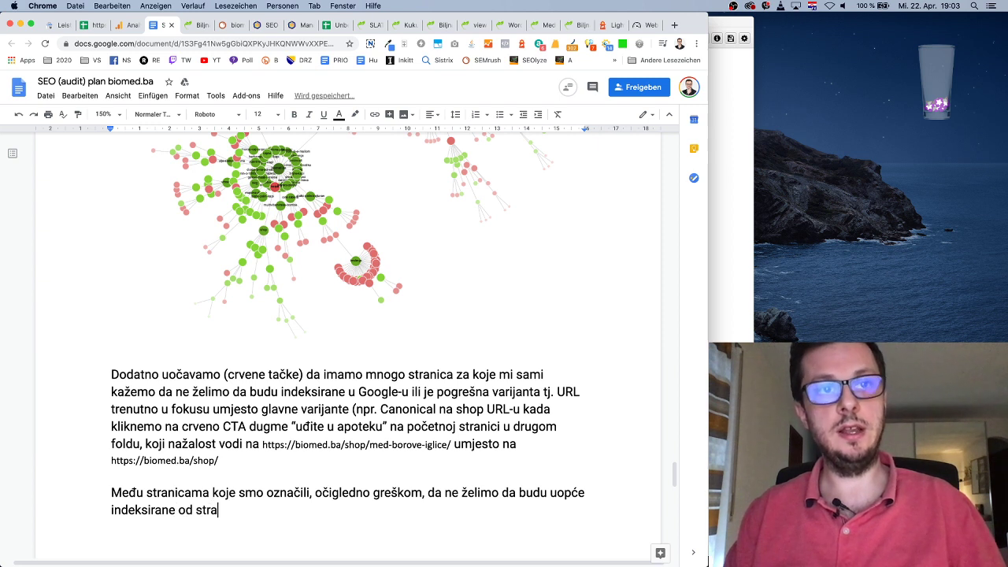
{"action": "type", "text": "ne g"}
{"action": "type", "text": "Googl"}
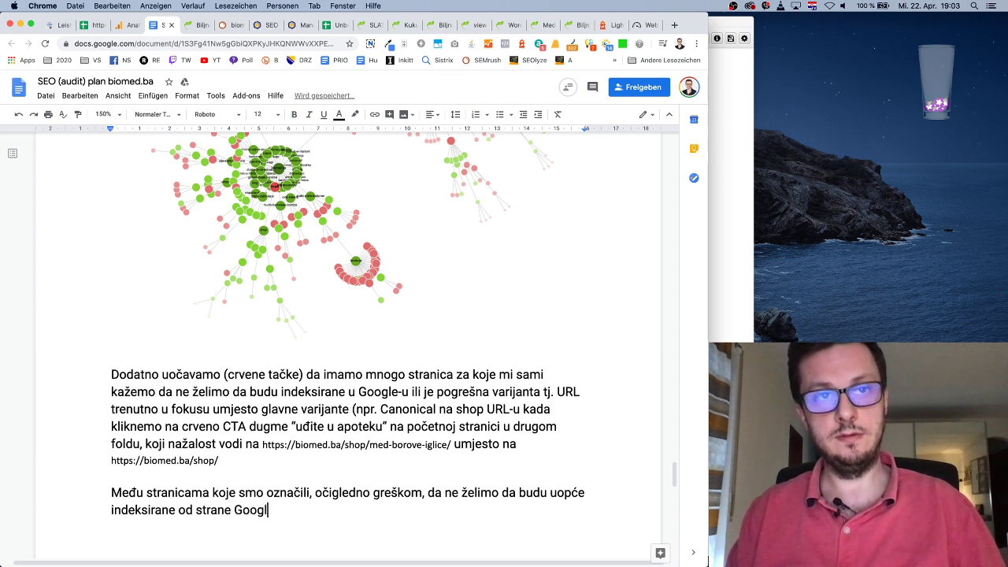
{"action": "type", "text": "e-a nalaz"}
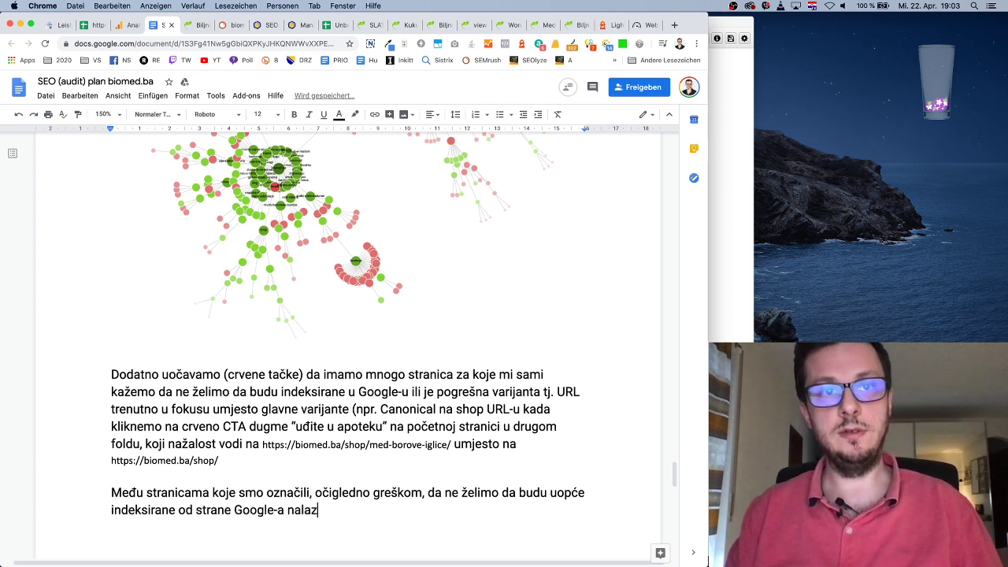
Step: Extend the sentence with "nalazimo najviše kategorije našeg shop-a", naming categories instead of pages
{"action": "type", "text": "imo najviše stranic"}
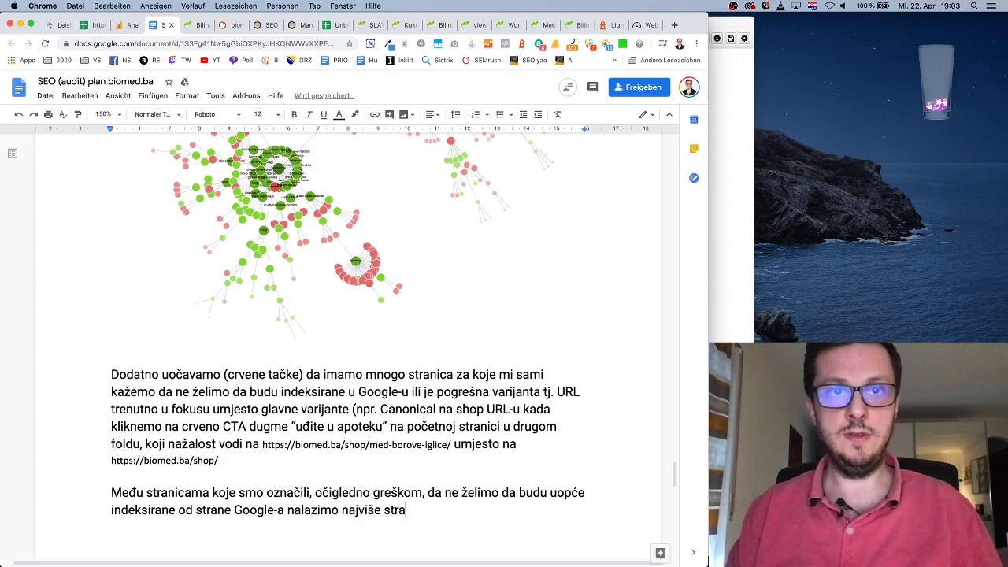
{"action": "key", "text": "BackSpace"}
{"action": "key", "text": "BackSpace"}
{"action": "key", "text": "BackSpace"}
{"action": "key", "text": "BackSpace"}
{"action": "type", "text": "ka"}
{"action": "type", "text": "orije"}
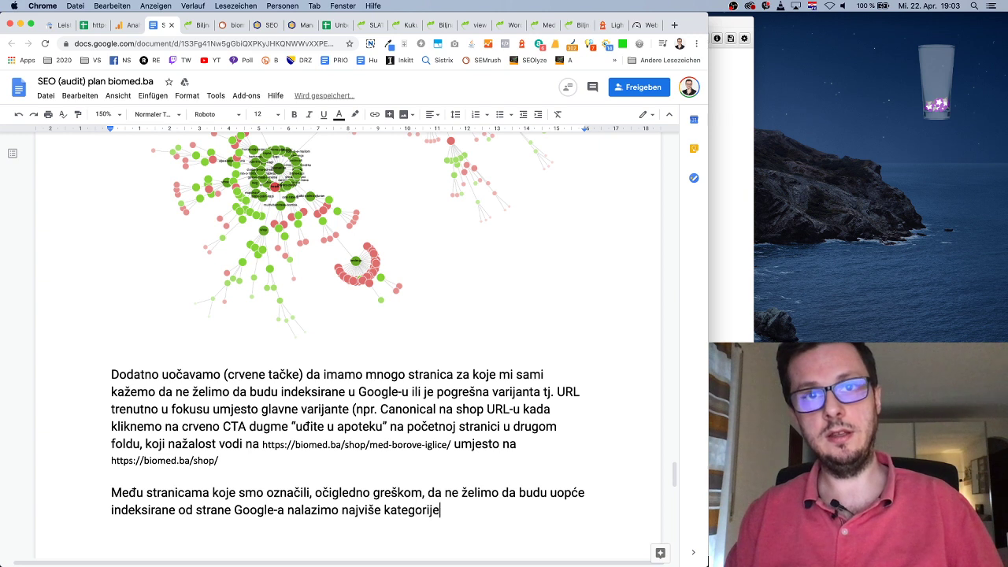
{"action": "type", "text": " našeg sh"}
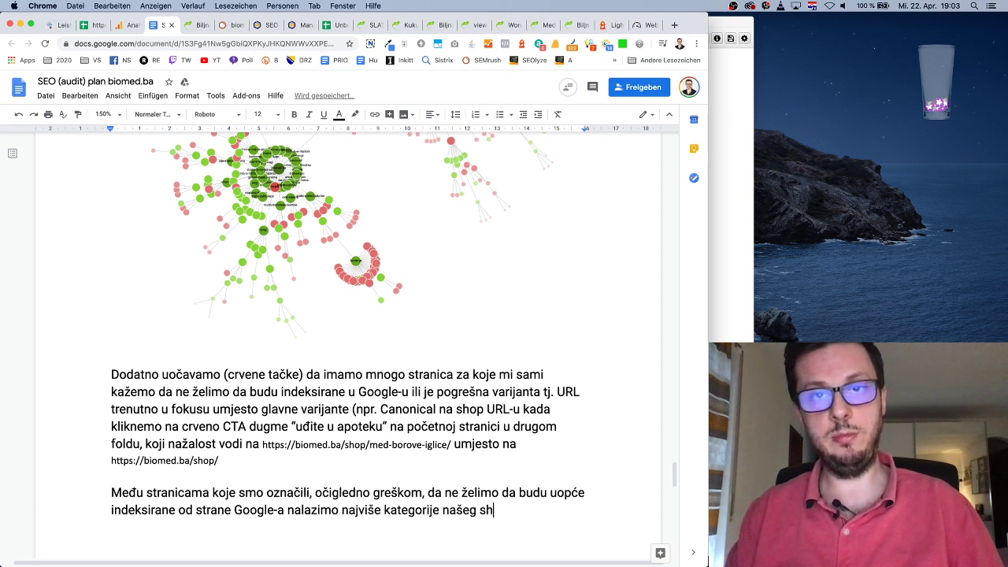
{"action": "type", "text": "op-a š"}
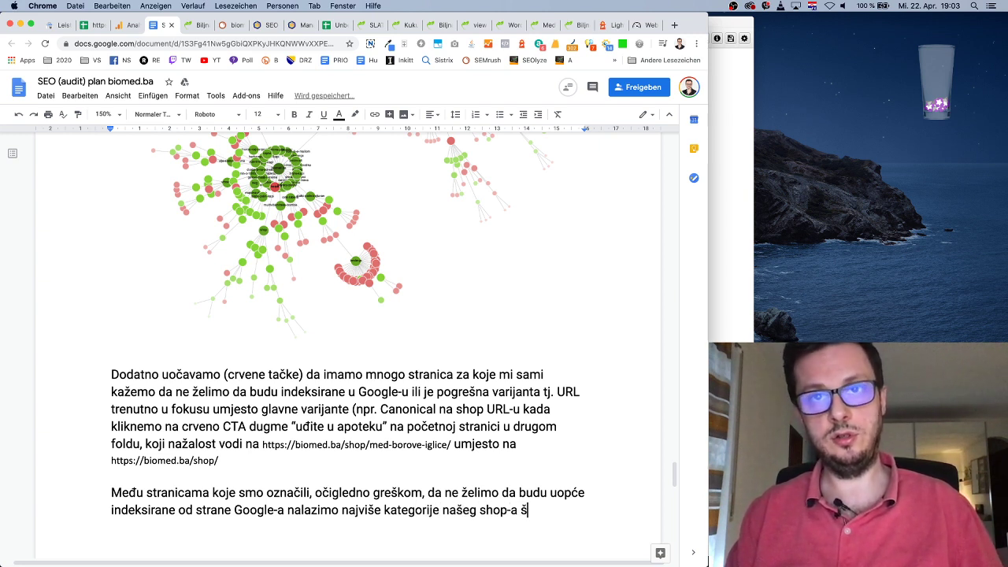
Step: Finish the sentence with "što predstavlja misteriju zašto je to tako urađeno, jer nam onemogućava ranking općenito"
{"action": "type", "text": "to predstavlja "}
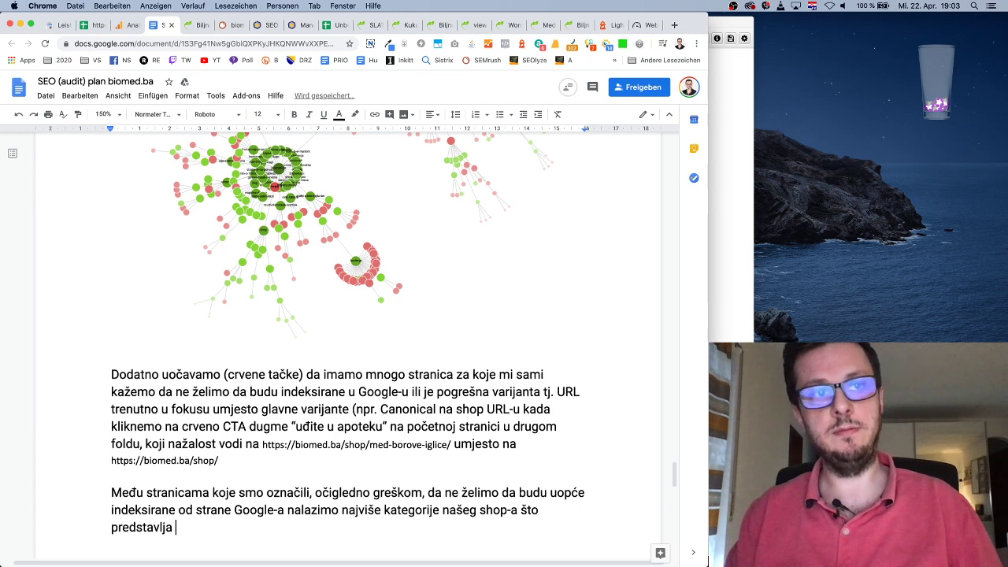
{"action": "type", "text": "misteriju zašto"}
{"action": "key", "text": "BackSpace"}
{"action": "key", "text": "BackSpace"}
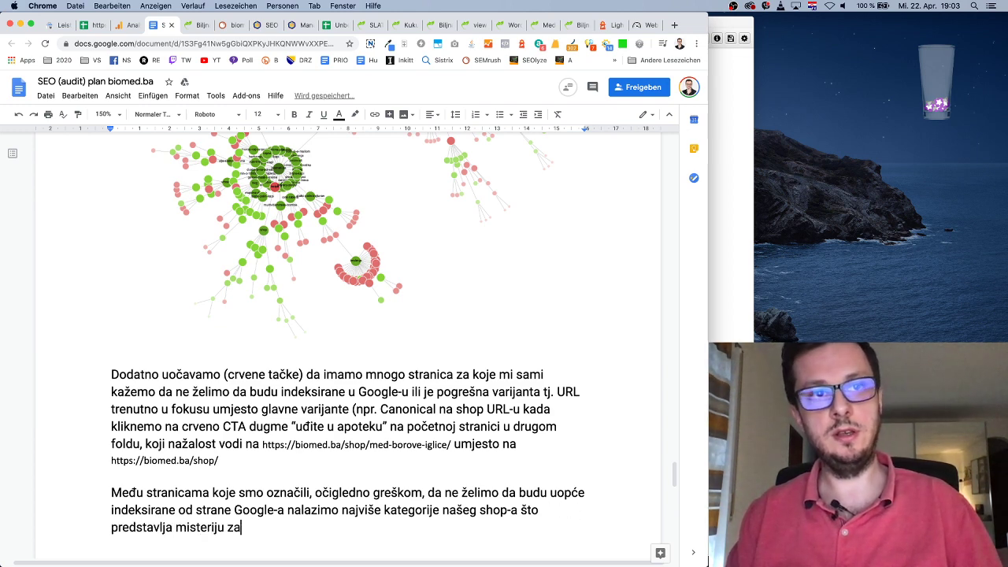
{"action": "type", "text": "što je to"}
{"action": "type", "text": " tako urađeno, jer "}
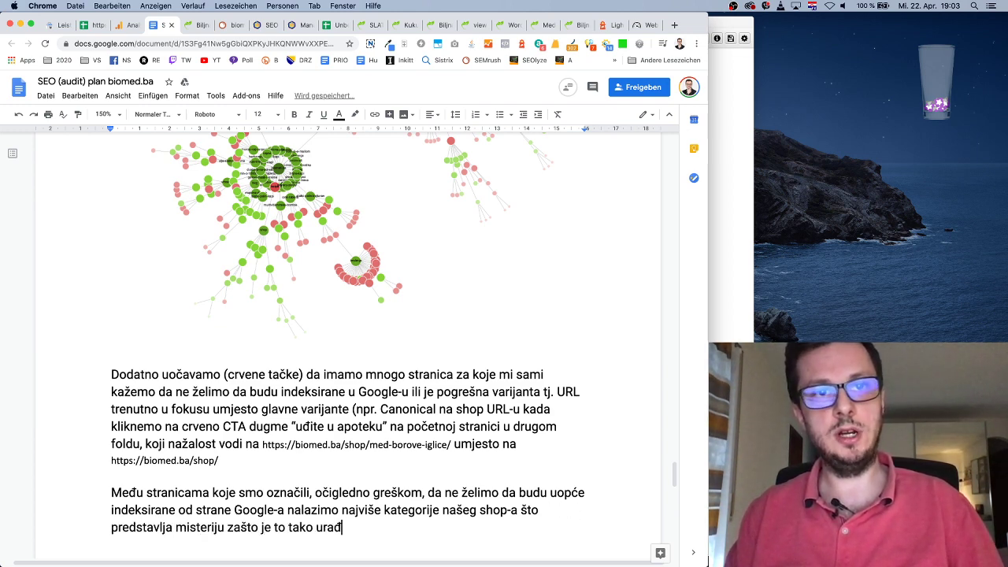
{"action": "type", "text": "nam onemogućava"}
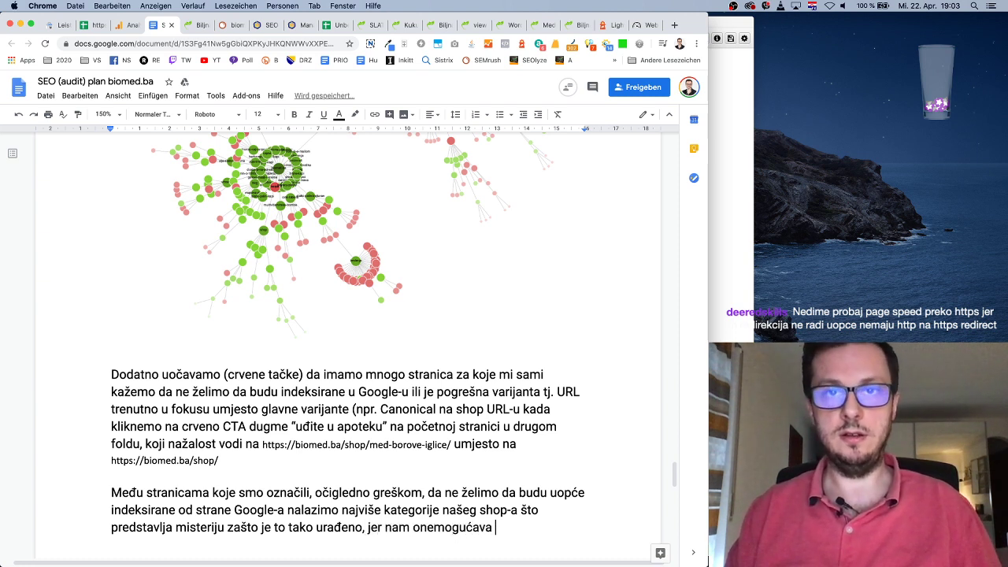
{"action": "type", "text": " ranking općeni"}
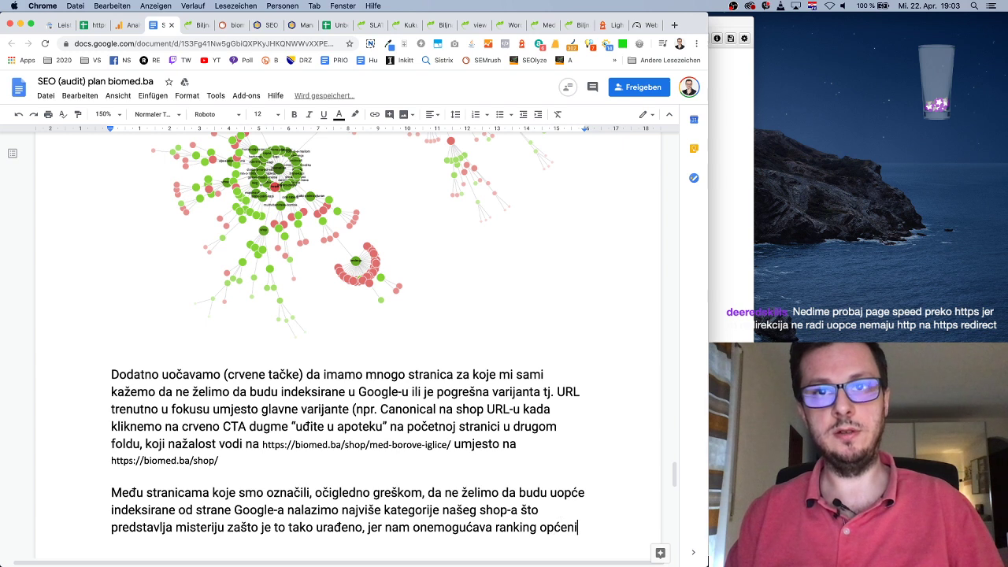
Step: Add the closing sentence "Samim sklanjanjem noindex taga sa tih kategorija, dobit ćemo mnogo."
{"action": "type", "text": "to. Samim skla"}
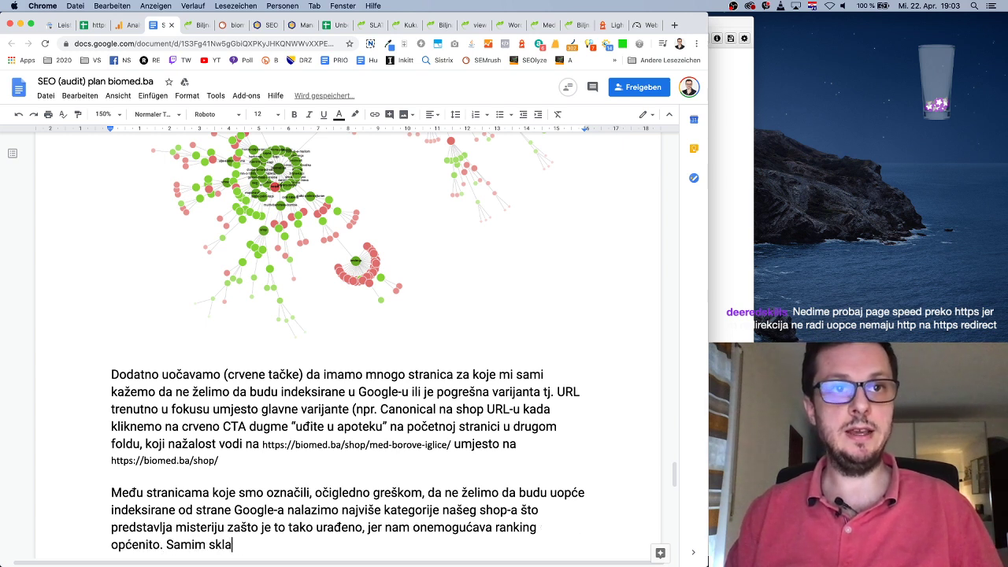
{"action": "type", "text": "njanjem no"}
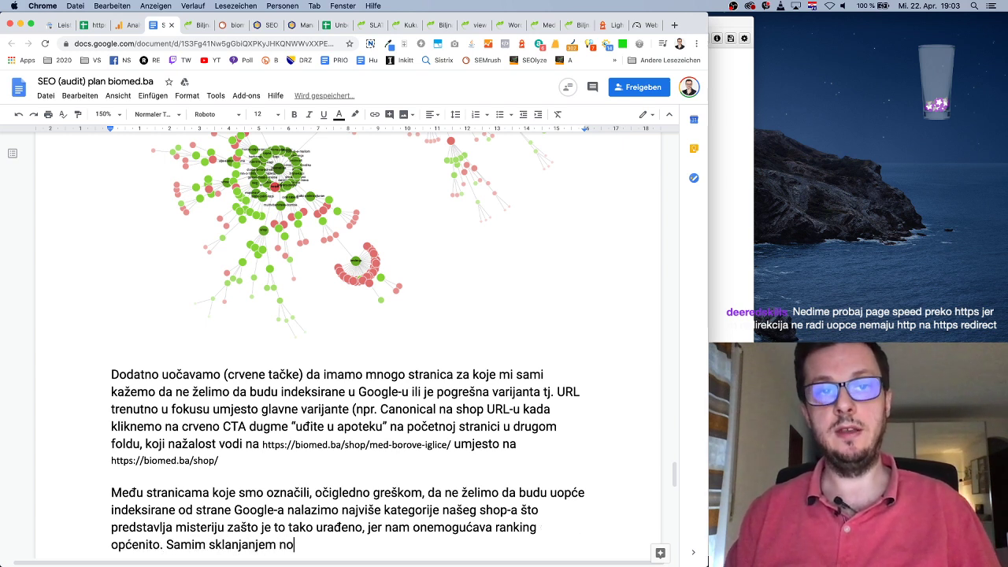
{"action": "type", "text": "index taga sa "}
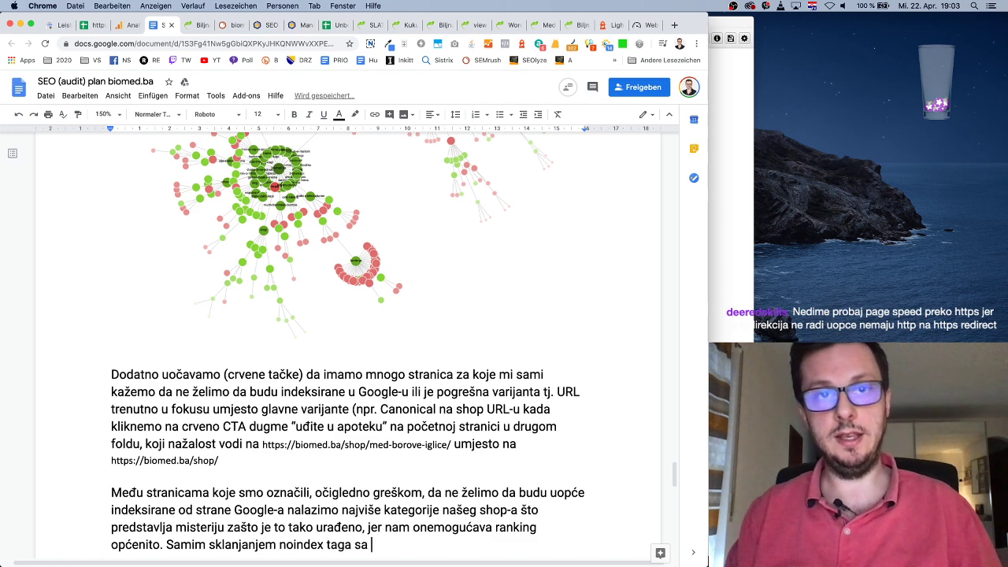
{"action": "type", "text": "tih kategorije"}
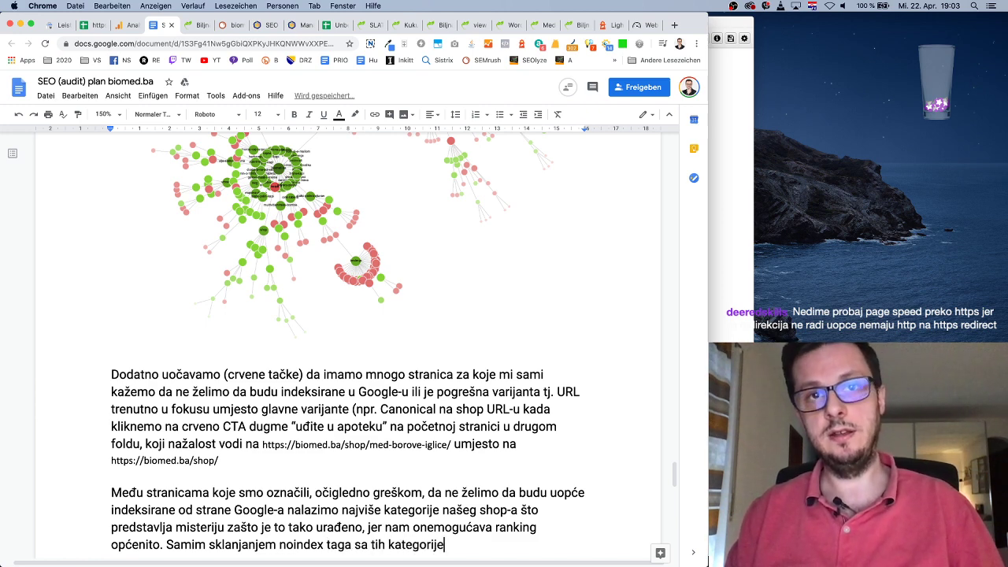
{"action": "type", "text": ","}
{"action": "key", "text": "BackSpace"}
{"action": "key", "text": "BackSpace"}
{"action": "key", "text": "BackSpace"}
{"action": "type", "text": "a, dobit ćemo "}
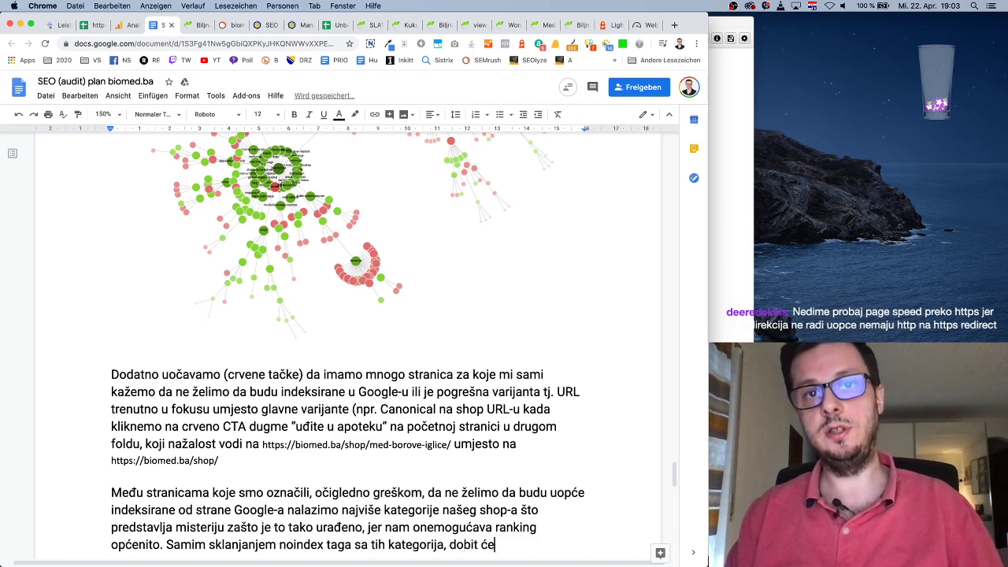
{"action": "type", "text": "mnogo."}
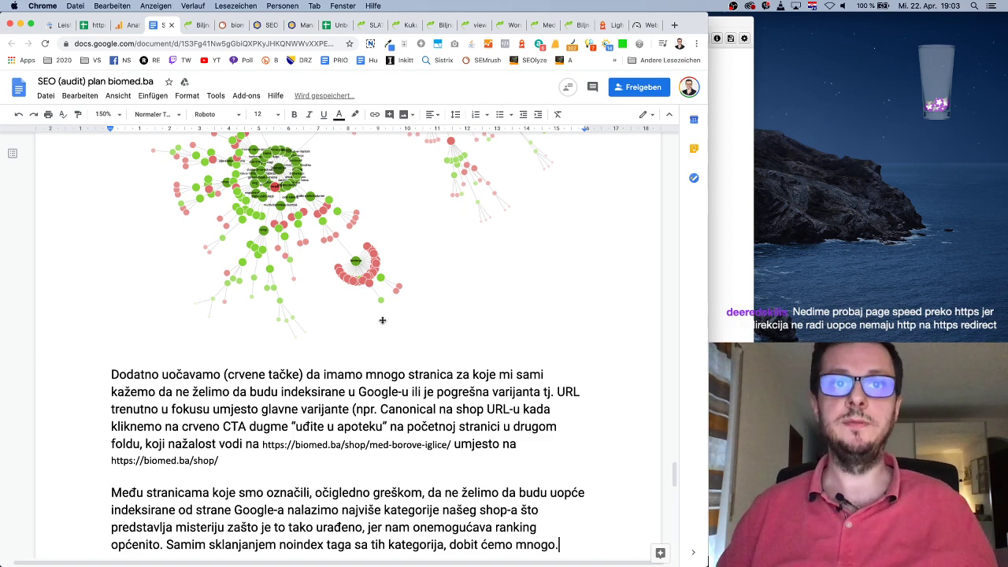
Step: Review the site structure graph in the audit plan together with the text around it
{"action": "scroll", "coordinate": [479, 352], "scroll_direction": "down", "scroll_amount": 3}
{"action": "scroll", "coordinate": [469, 342], "scroll_direction": "up", "scroll_amount": 3}
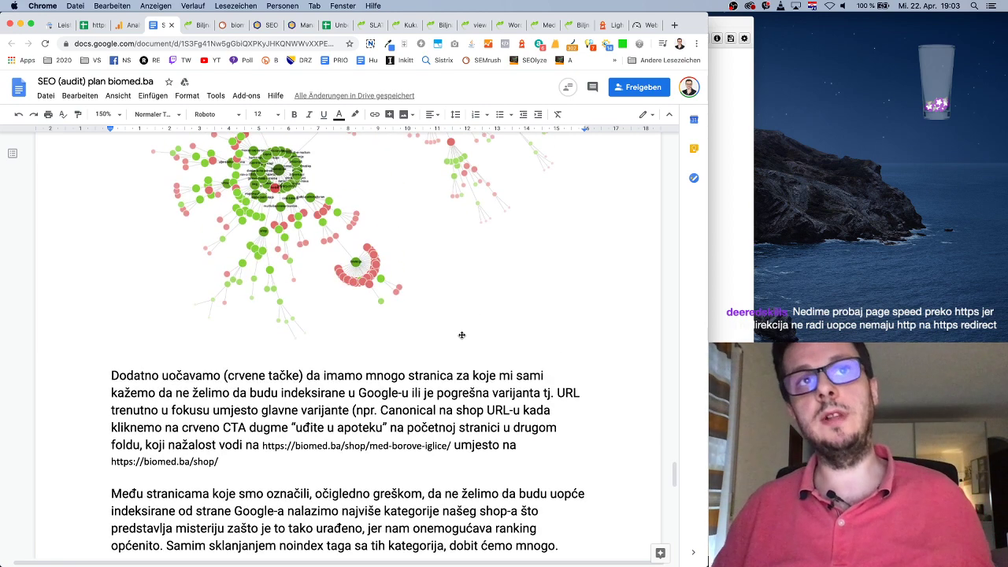
{"action": "scroll", "coordinate": [462, 335], "scroll_direction": "down", "scroll_amount": 2}
{"action": "scroll", "coordinate": [462, 335], "scroll_direction": "up", "scroll_amount": 10}
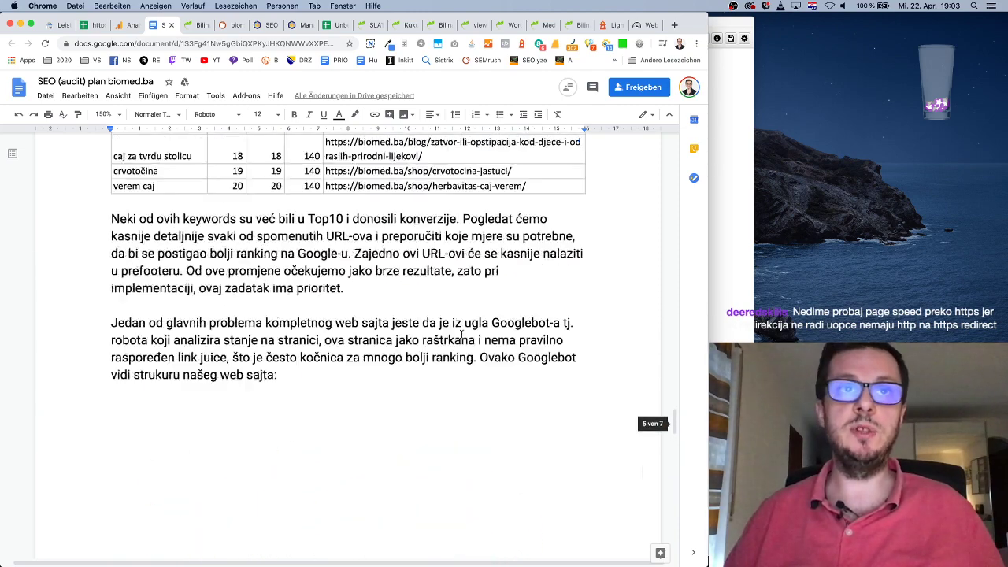
{"action": "scroll", "coordinate": [463, 335], "scroll_direction": "down", "scroll_amount": 3}
{"action": "scroll", "coordinate": [461, 335], "scroll_direction": "down", "scroll_amount": 5}
{"action": "scroll", "coordinate": [461, 335], "scroll_direction": "up", "scroll_amount": 1}
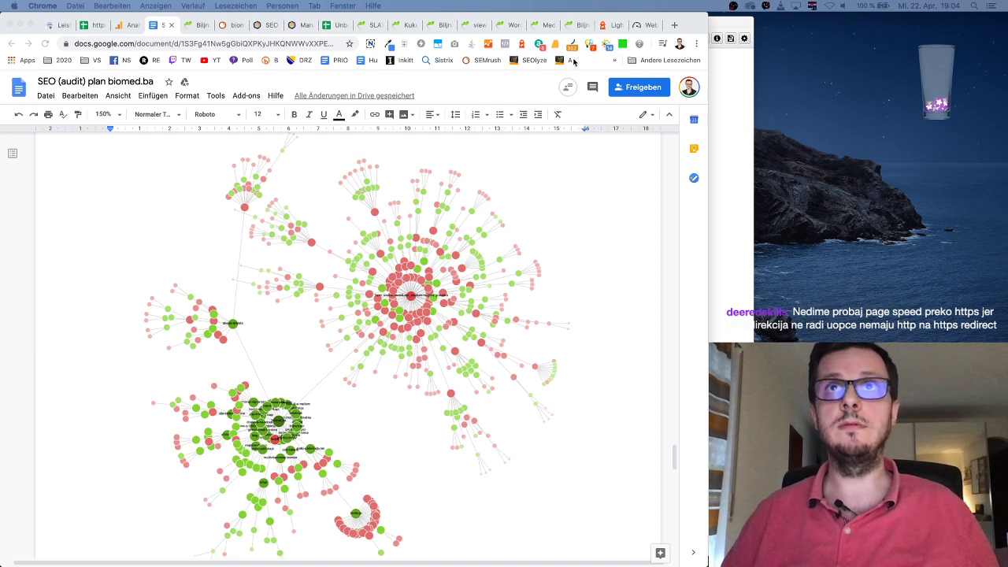
Step: Check the connection security of the biomed.ba home page, view the WebPageTest result, and return to the audit plan
{"action": "left_click", "coordinate": [615, 26]}
{"action": "left_click", "coordinate": [579, 24]}
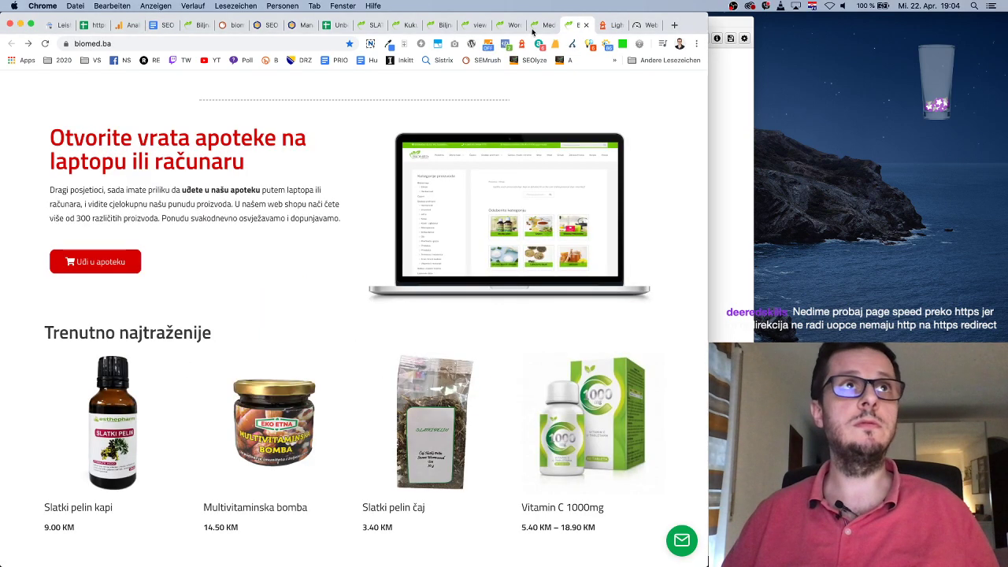
{"action": "left_click", "coordinate": [66, 44]}
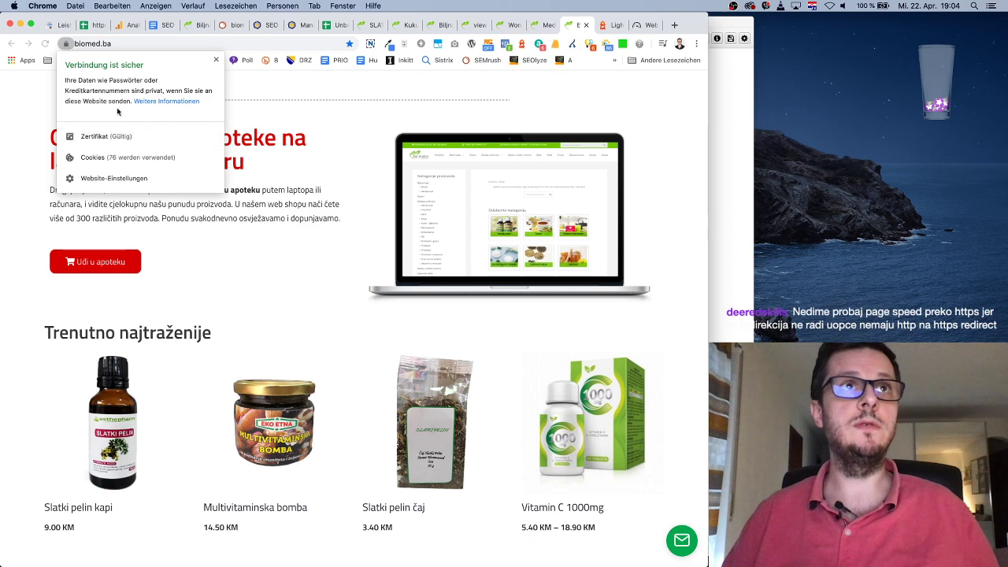
{"action": "left_click", "coordinate": [402, 106]}
{"action": "left_click", "coordinate": [642, 24]}
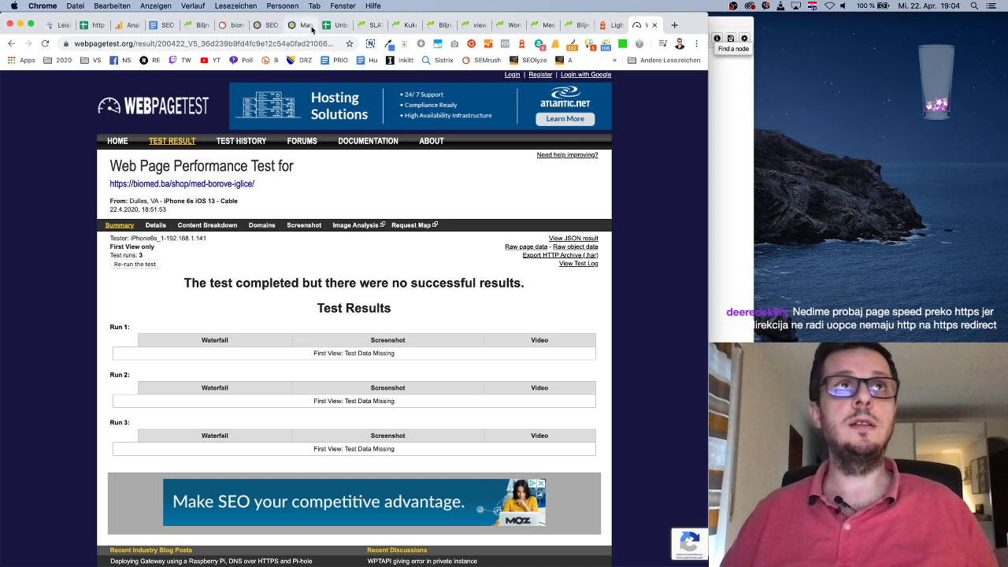
{"action": "left_click", "coordinate": [158, 25]}
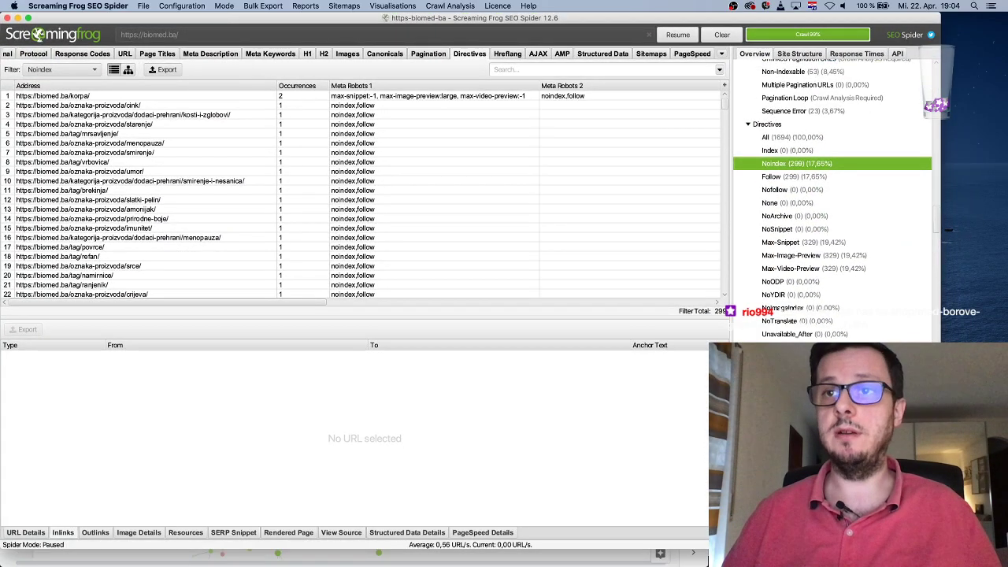
Step: In Screaming Frog SEO Spider, narrow the window, widen the overview pane with the Noindex directive, and extend the window downward
{"action": "left_click_drag", "start_coordinate": [941, 443], "coordinate": [707, 443]}
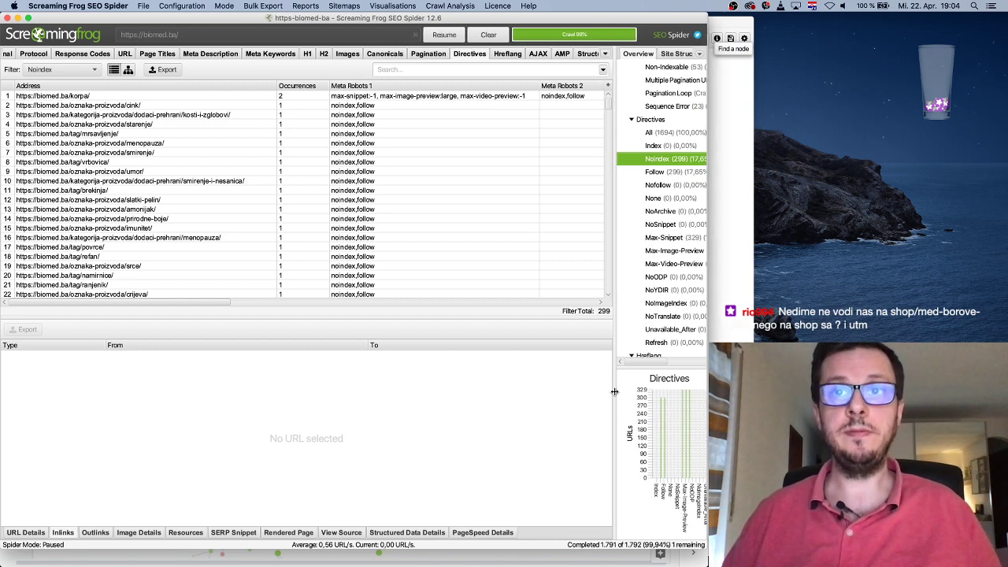
{"action": "left_click_drag", "start_coordinate": [615, 390], "coordinate": [532, 389]}
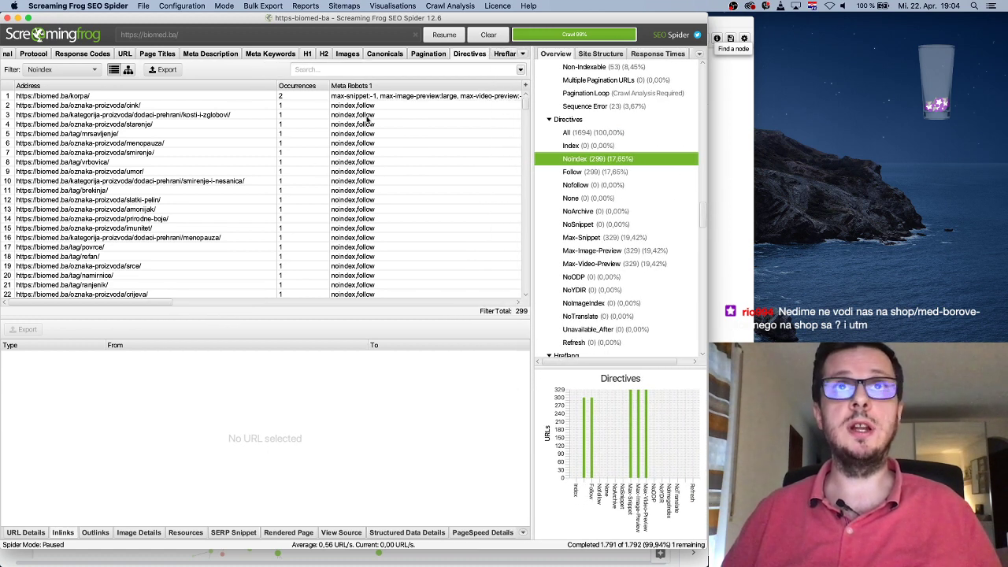
{"action": "scroll", "coordinate": [645, 148], "scroll_direction": "up", "scroll_amount": 10}
{"action": "scroll", "coordinate": [645, 148], "scroll_direction": "down", "scroll_amount": 10}
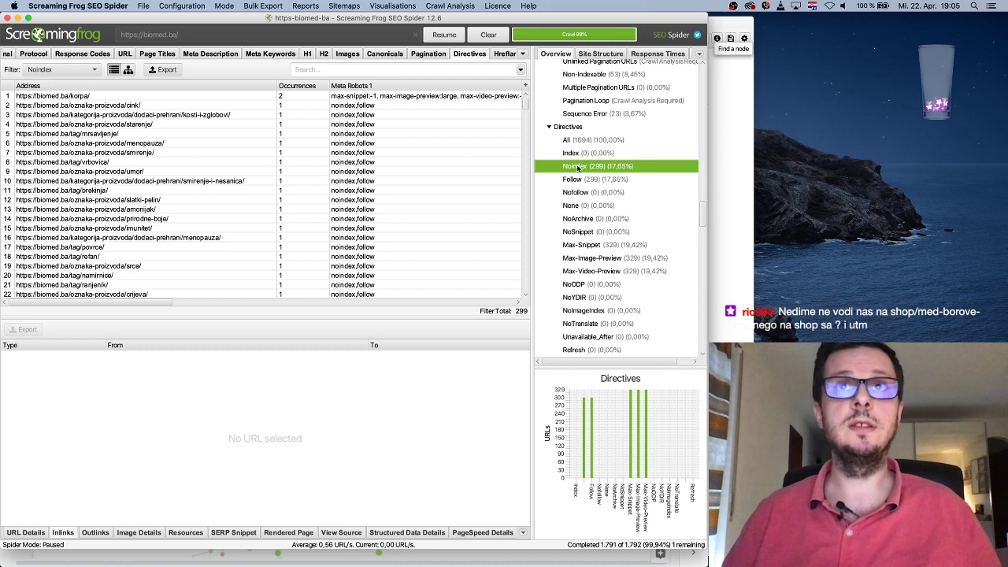
{"action": "left_click_drag", "start_coordinate": [80, 301], "coordinate": [39, 299]}
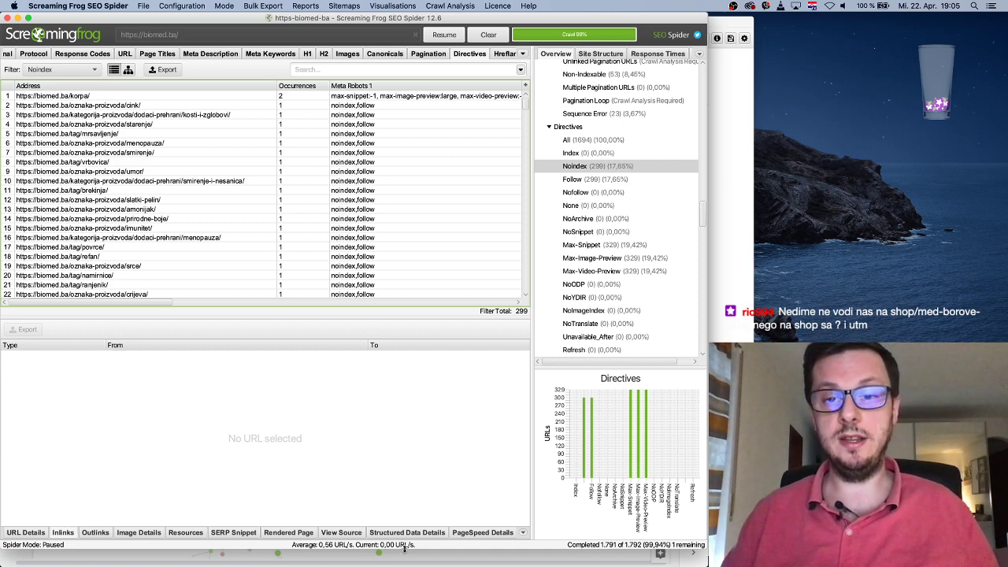
{"action": "left_click_drag", "start_coordinate": [405, 549], "coordinate": [408, 566]}
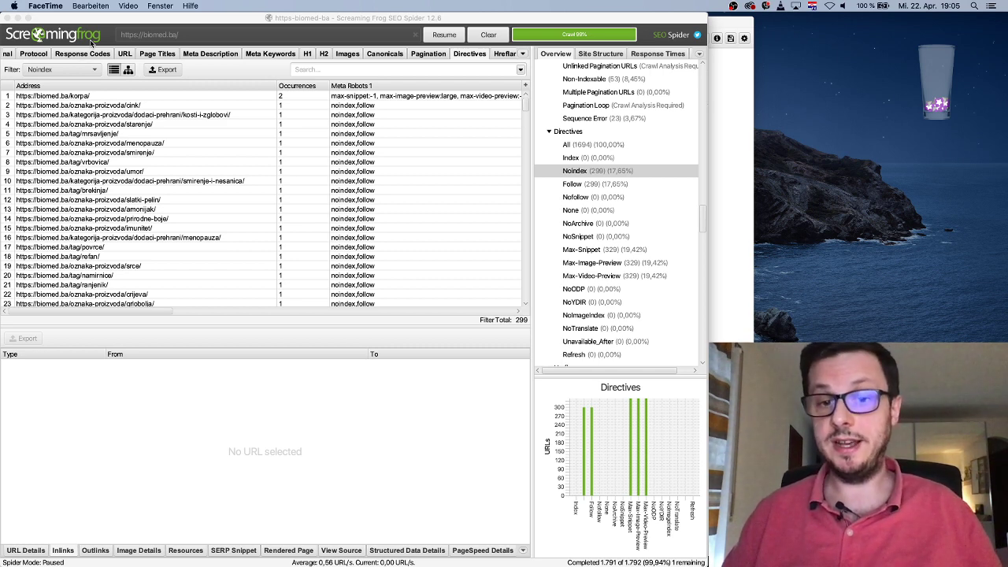
{"action": "left_click", "coordinate": [91, 43]}
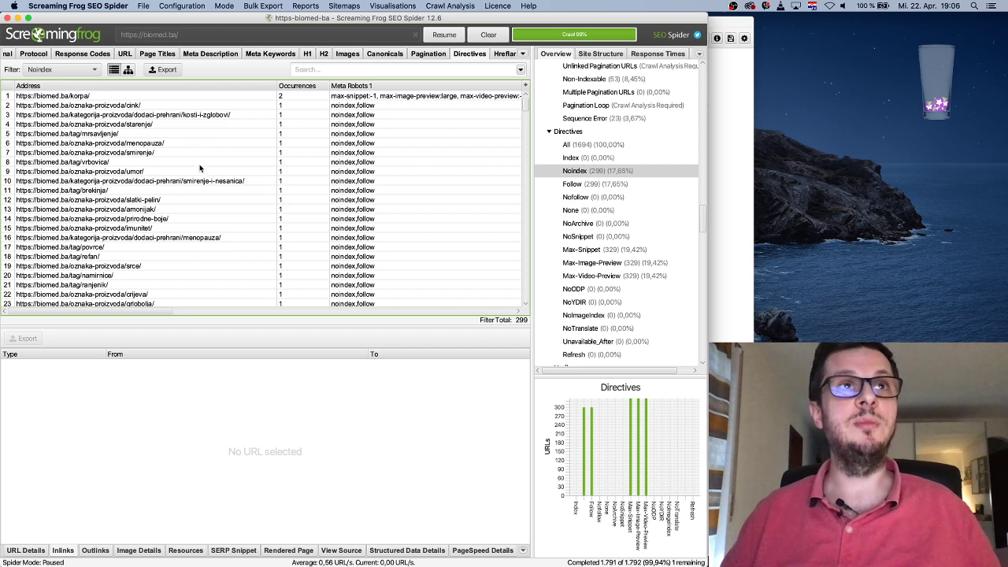
{"action": "left_click", "coordinate": [367, 107]}
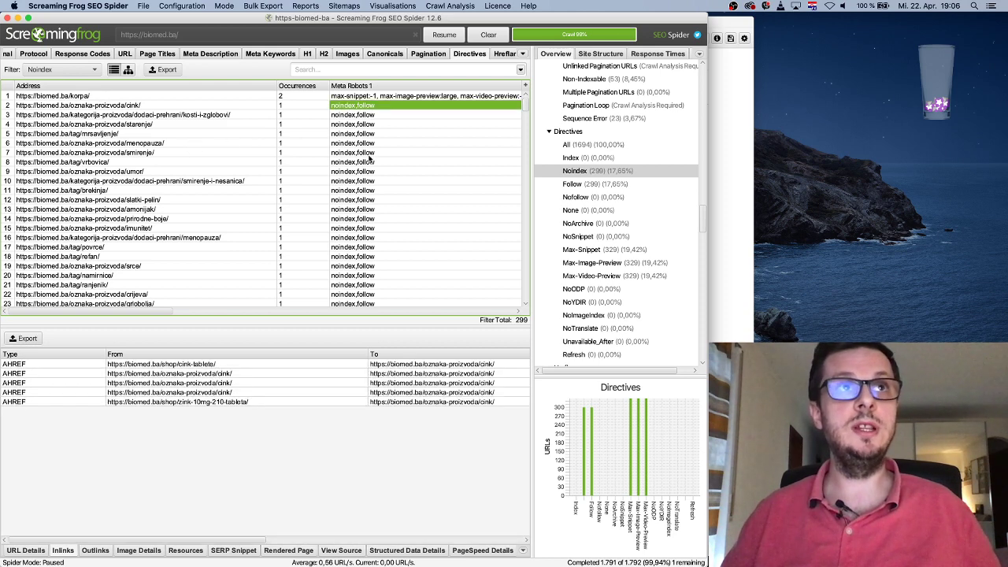
{"action": "left_click", "coordinate": [162, 97]}
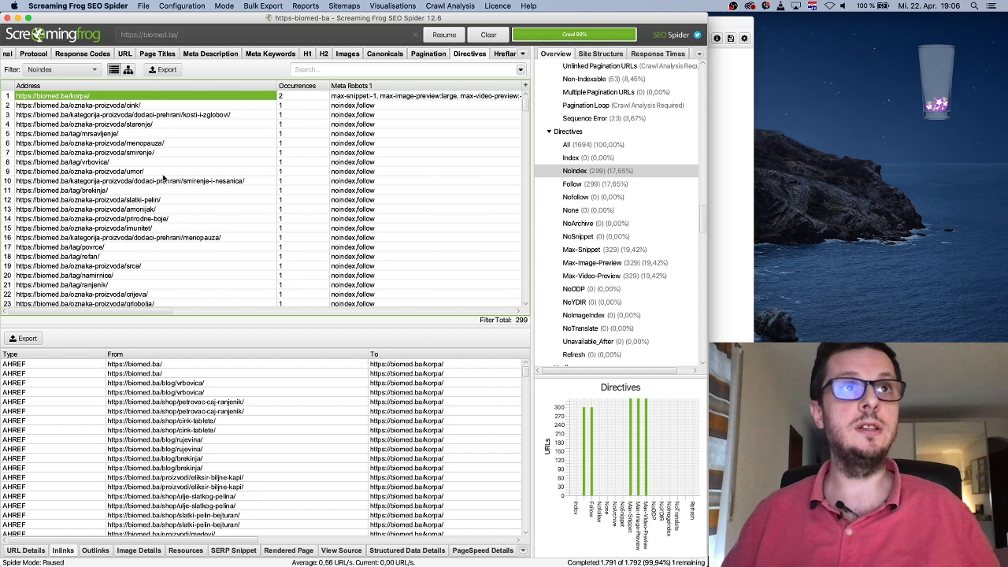
{"action": "left_click", "coordinate": [79, 191]}
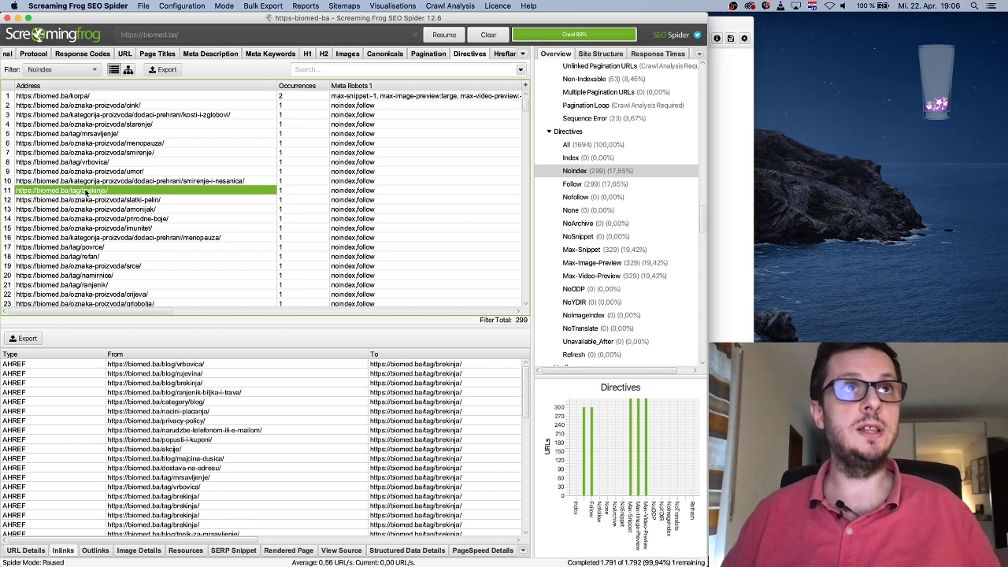
{"action": "scroll", "coordinate": [130, 197], "scroll_direction": "down", "scroll_amount": 2}
{"action": "scroll", "coordinate": [128, 196], "scroll_direction": "up", "scroll_amount": 2}
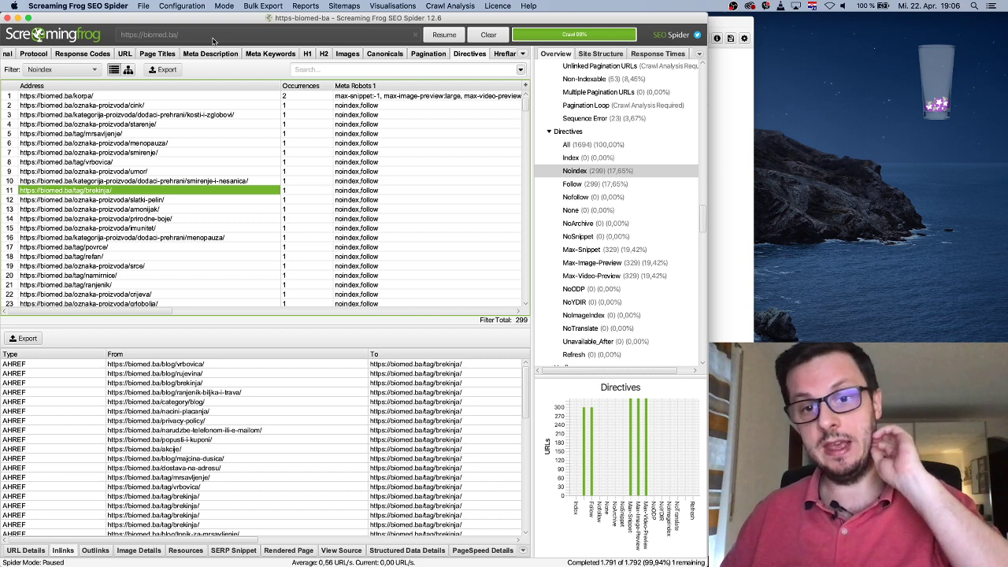
Step: Review the preset user agents in the User-Agent configuration, keep Googlebot (Desktop), and close the configuration
{"action": "left_click", "coordinate": [183, 8]}
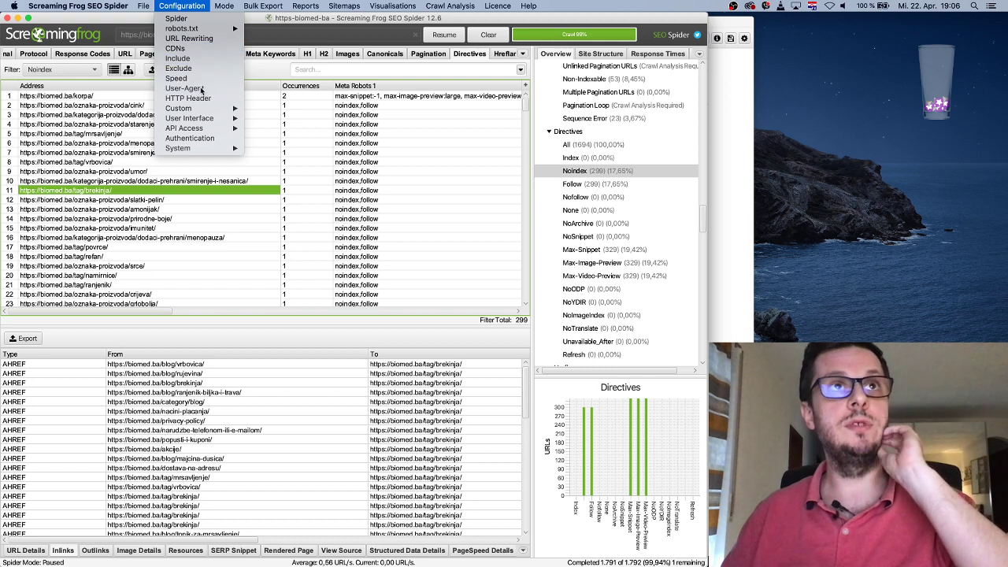
{"action": "left_click", "coordinate": [202, 89]}
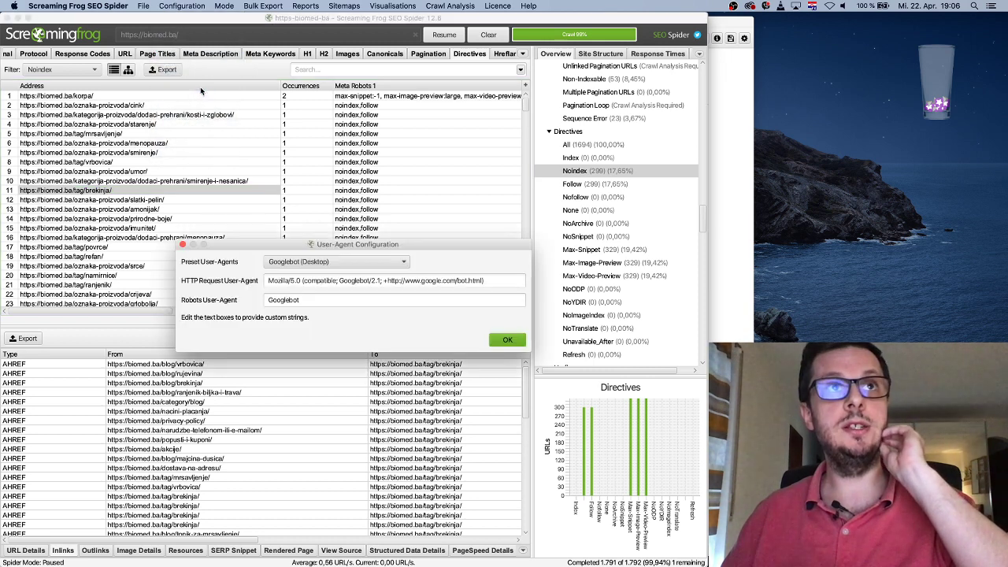
{"action": "left_click", "coordinate": [330, 263]}
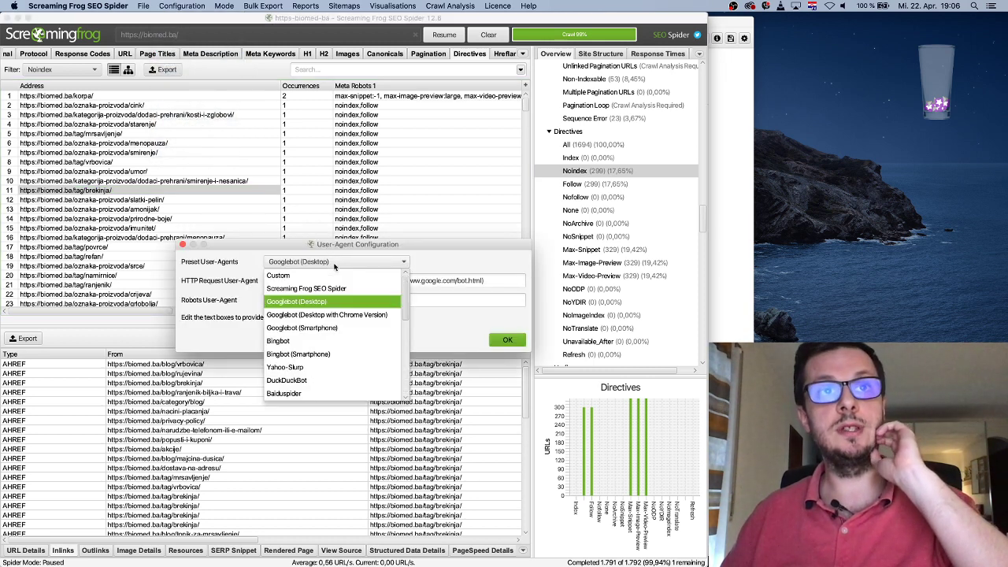
{"action": "left_click", "coordinate": [331, 302]}
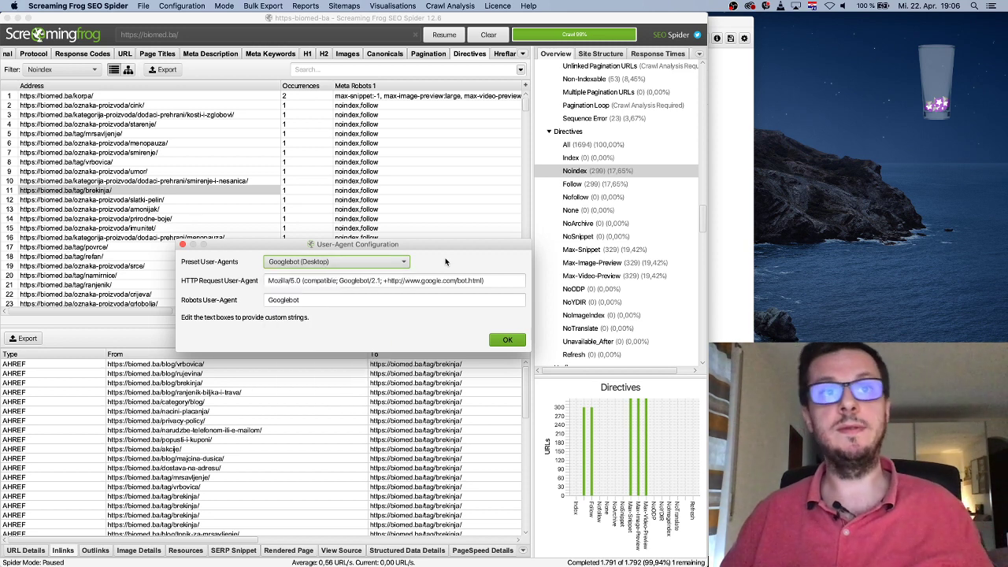
{"action": "left_click", "coordinate": [183, 245]}
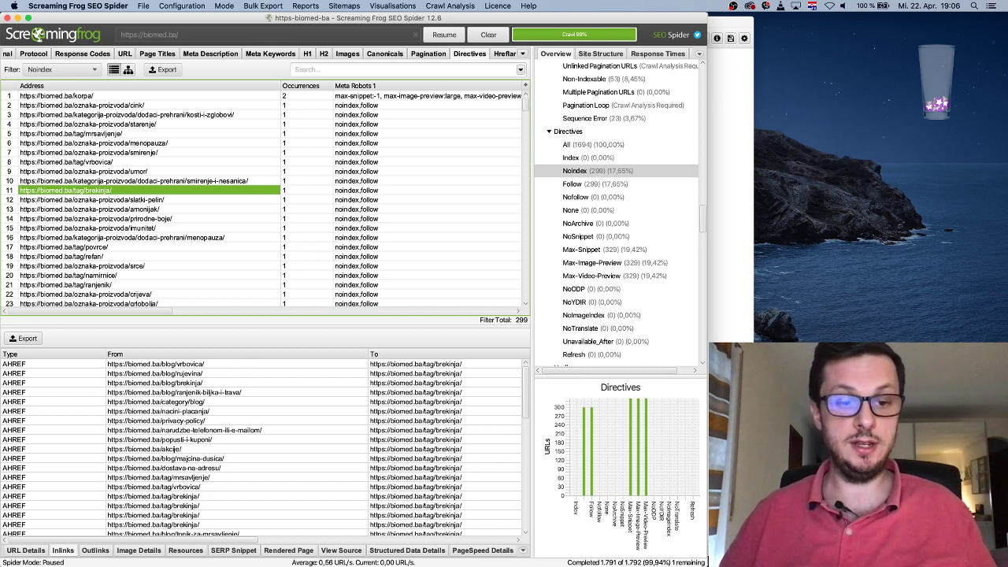
Step: Switch to Google Search Console in Chrome and run a URL inspection on the biomed.ba home page address copied from its open page
{"action": "key", "text": "super+Tab"}
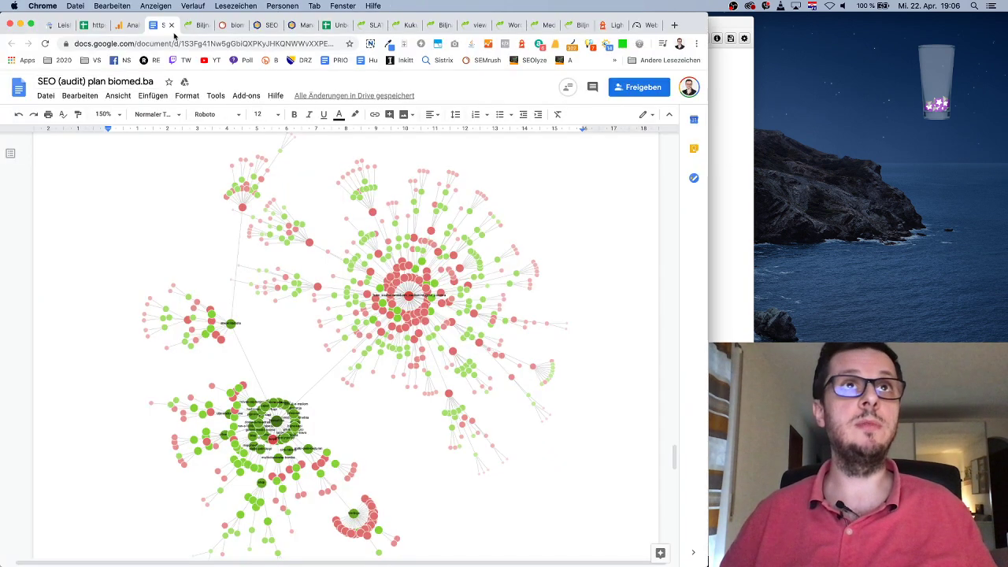
{"action": "left_click", "coordinate": [62, 25]}
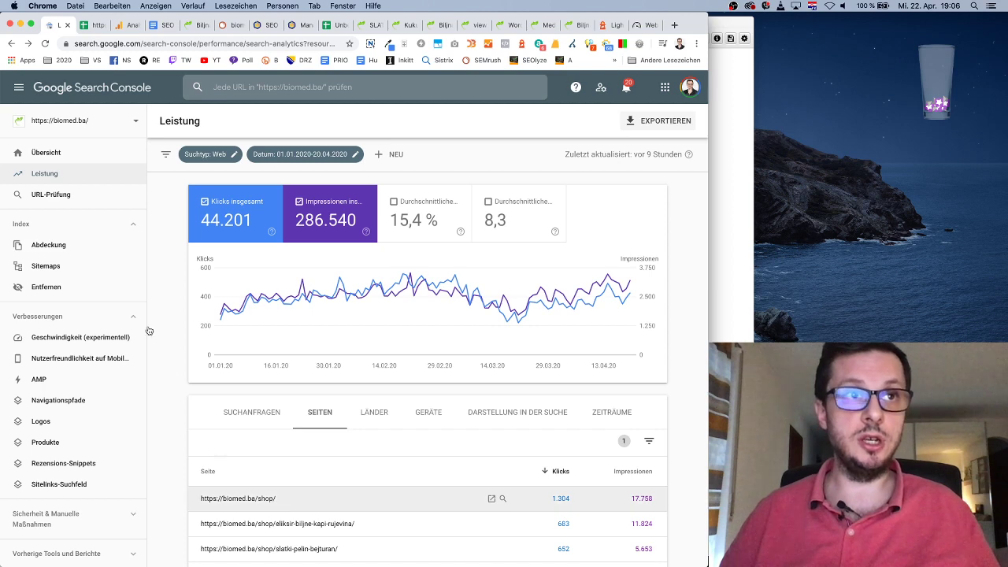
{"action": "left_click", "coordinate": [63, 194]}
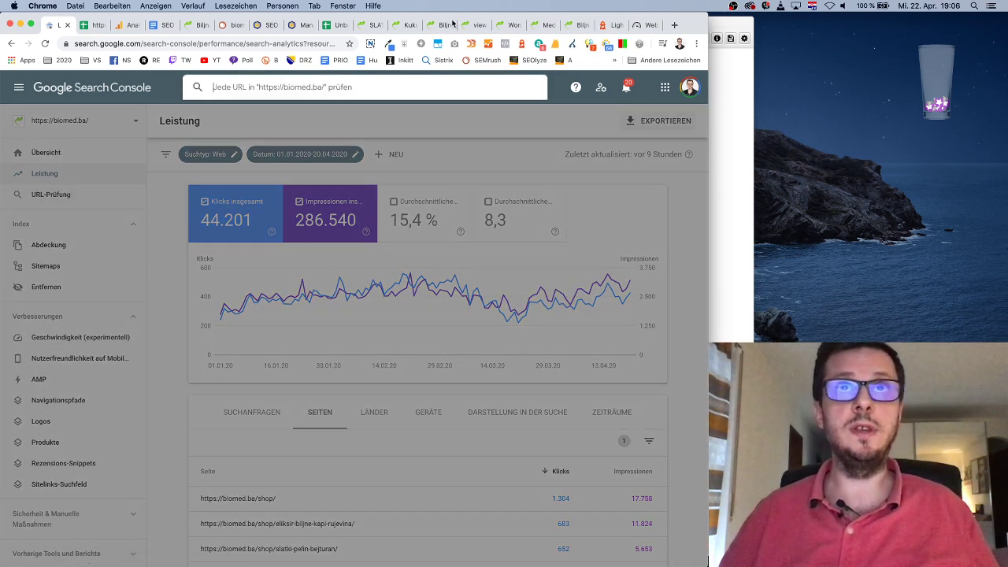
{"action": "left_click", "coordinate": [395, 26]}
{"action": "left_click", "coordinate": [428, 26]}
{"action": "left_click", "coordinate": [313, 41]}
{"action": "key", "text": "ctrl+c"}
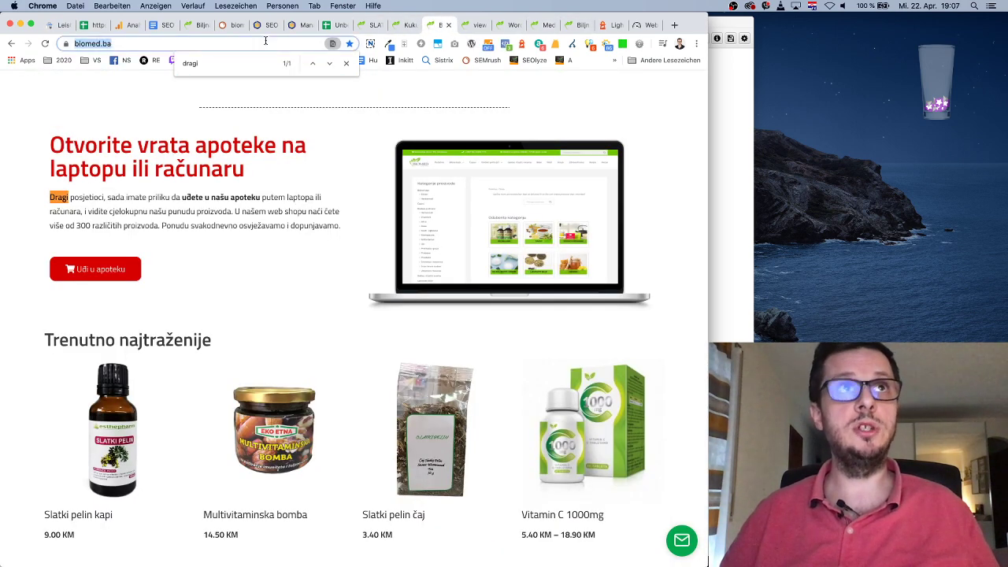
{"action": "left_click", "coordinate": [61, 26]}
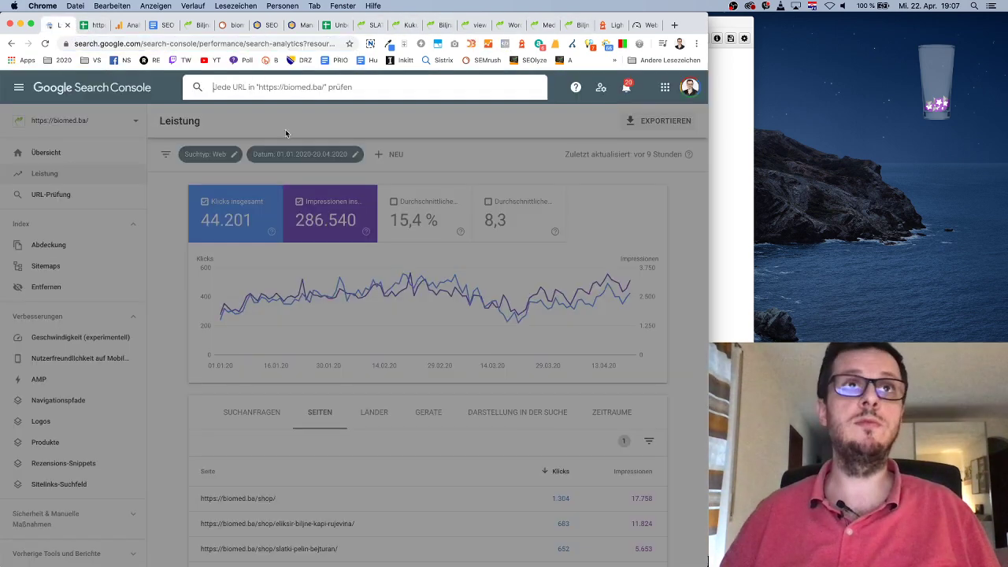
{"action": "left_click", "coordinate": [299, 95]}
{"action": "key", "text": "ctrl+v"}
{"action": "key", "text": "Return"}
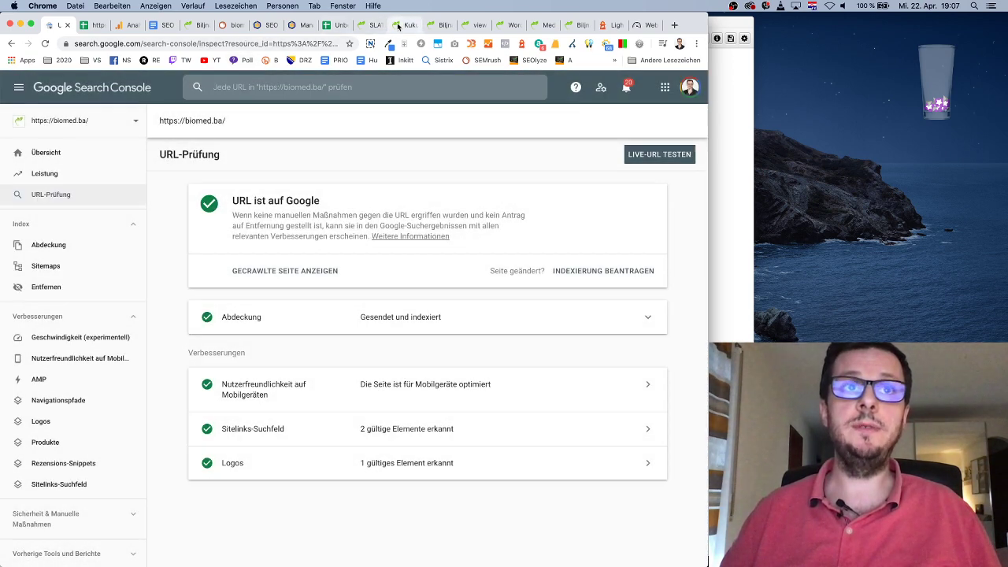
{"action": "left_click", "coordinate": [410, 26]}
{"action": "left_click", "coordinate": [437, 26]}
{"action": "left_click", "coordinate": [187, 43]}
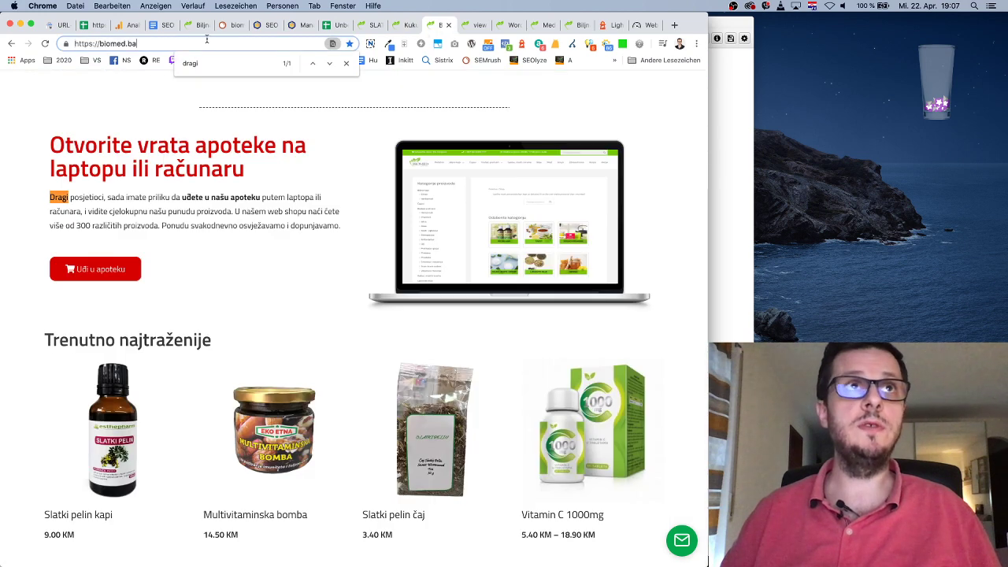
{"action": "type", "text": "/robo"}
{"action": "type", "text": "ts.txt"}
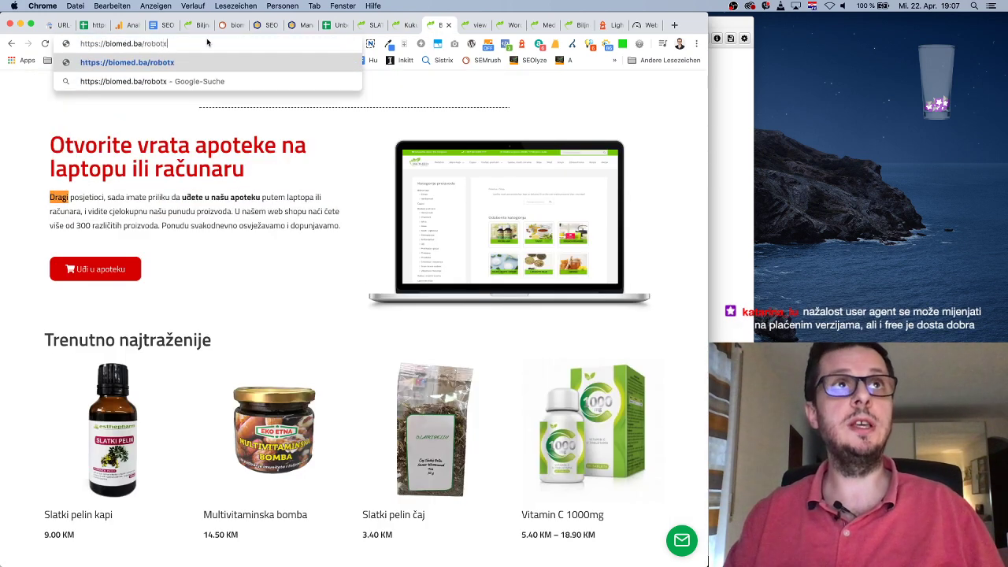
{"action": "key", "text": "Return"}
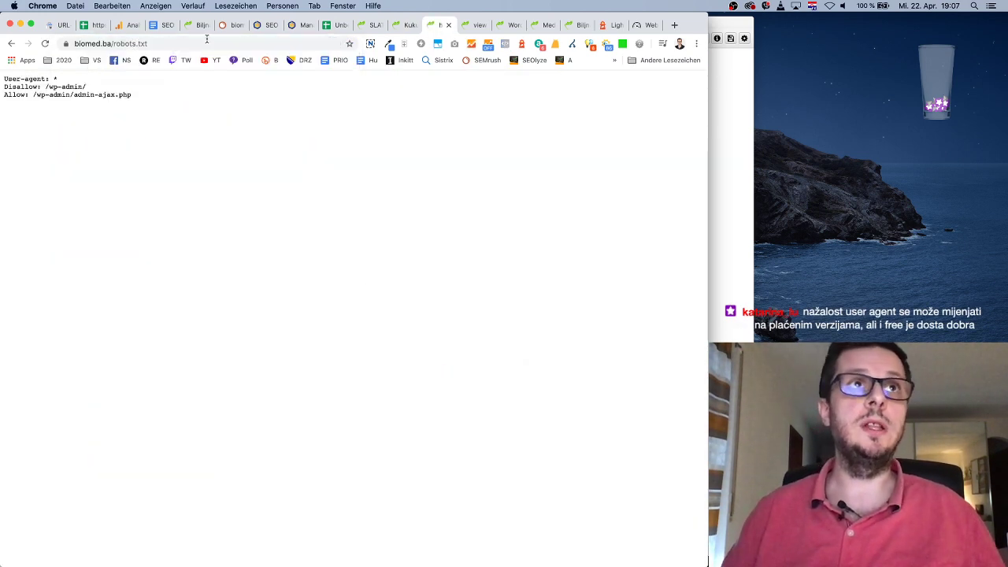
Step: Examine the user-agent, disallow and allow rules in robots.txt, and return to the start of the biomed.ba home page
{"action": "left_click_drag", "start_coordinate": [136, 98], "coordinate": [1, 84]}
{"action": "left_click", "coordinate": [68, 86]}
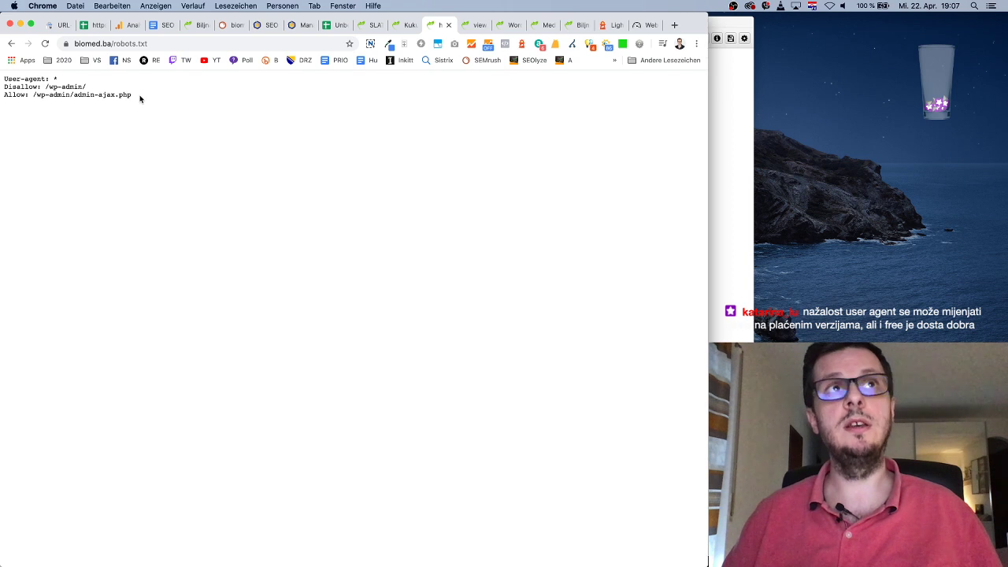
{"action": "left_click_drag", "start_coordinate": [113, 43], "coordinate": [168, 43]}
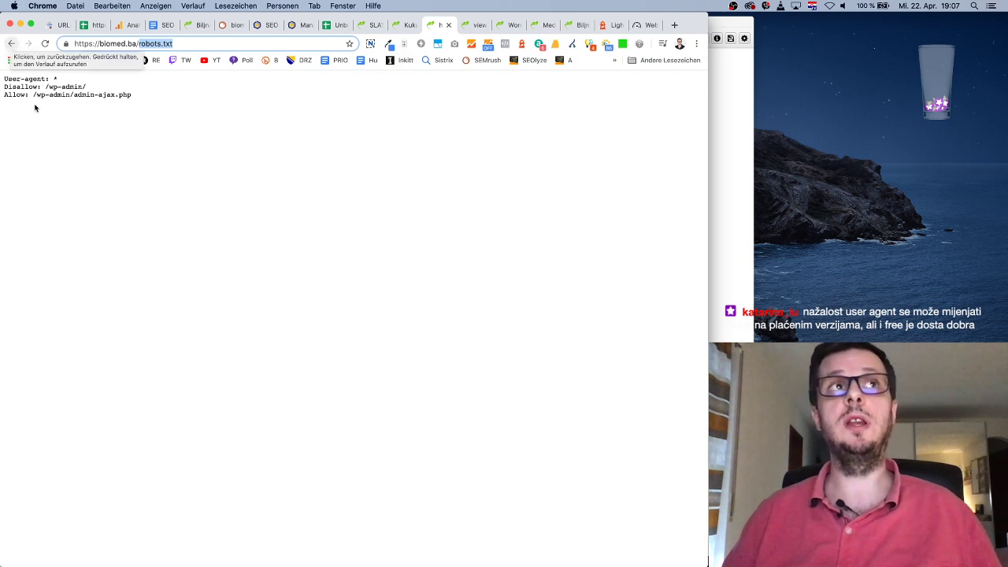
{"action": "left_click", "coordinate": [140, 95]}
{"action": "key", "text": "super+a"}
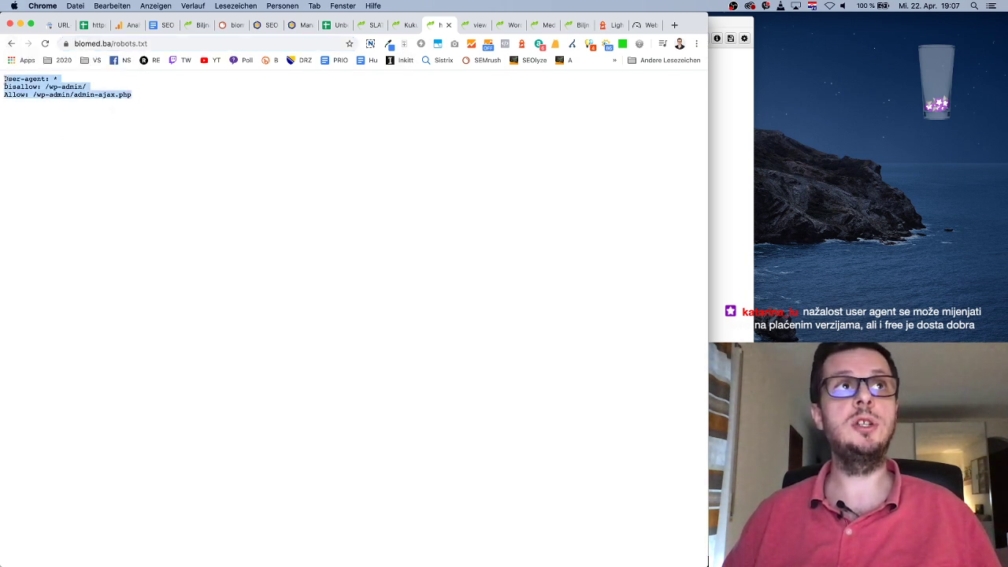
{"action": "left_click", "coordinate": [106, 89]}
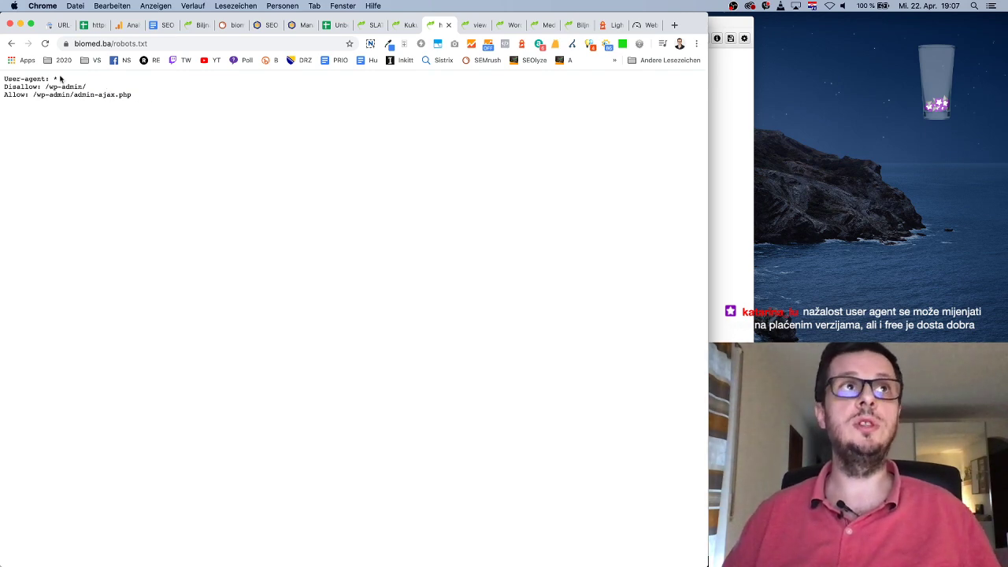
{"action": "left_click", "coordinate": [10, 44]}
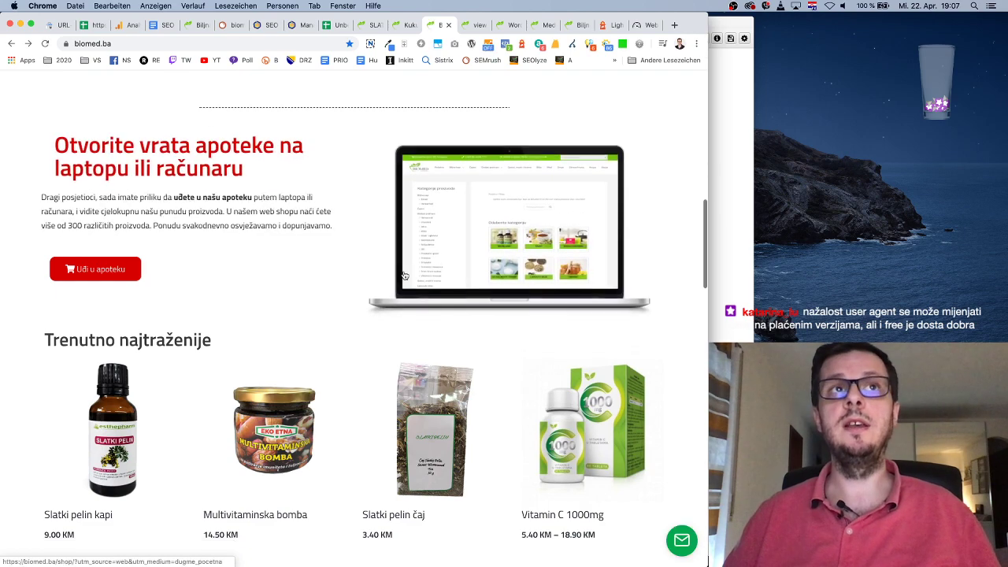
{"action": "scroll", "coordinate": [378, 236], "scroll_direction": "up", "scroll_amount": 10}
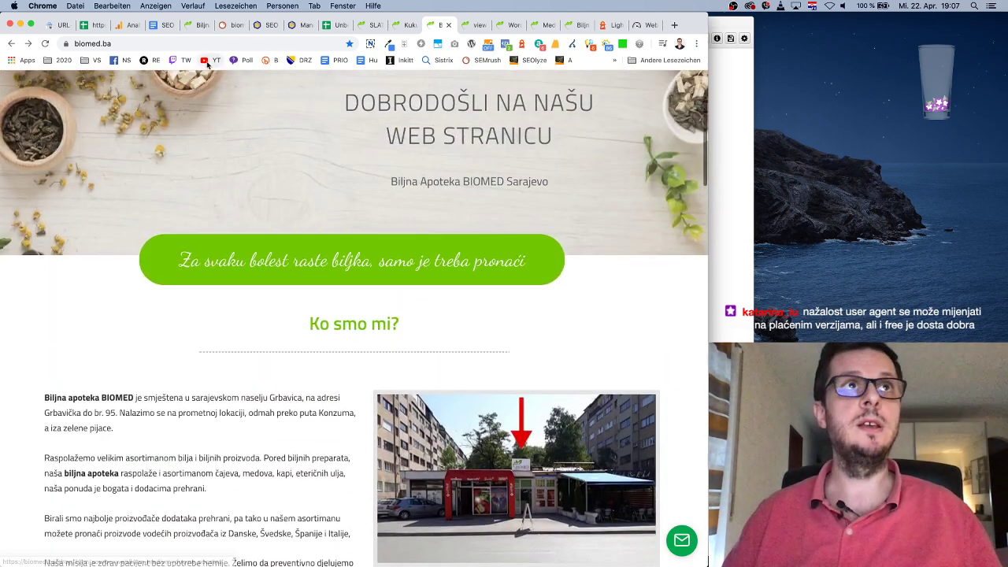
Step: In the Search Console inspection of the home page, view the crawled page's screenshot section and start the live URL test
{"action": "key", "text": "super+1"}
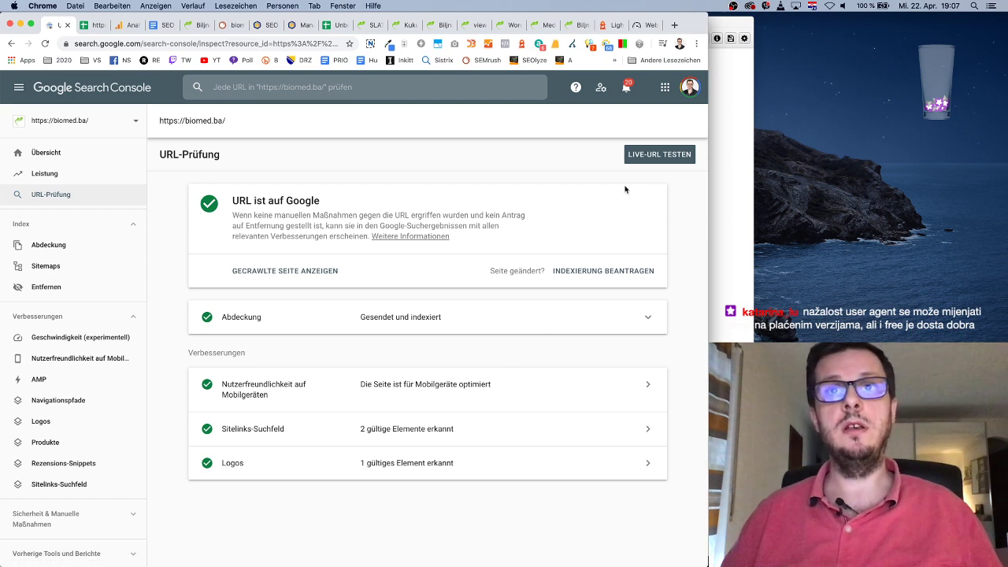
{"action": "left_click", "coordinate": [301, 271]}
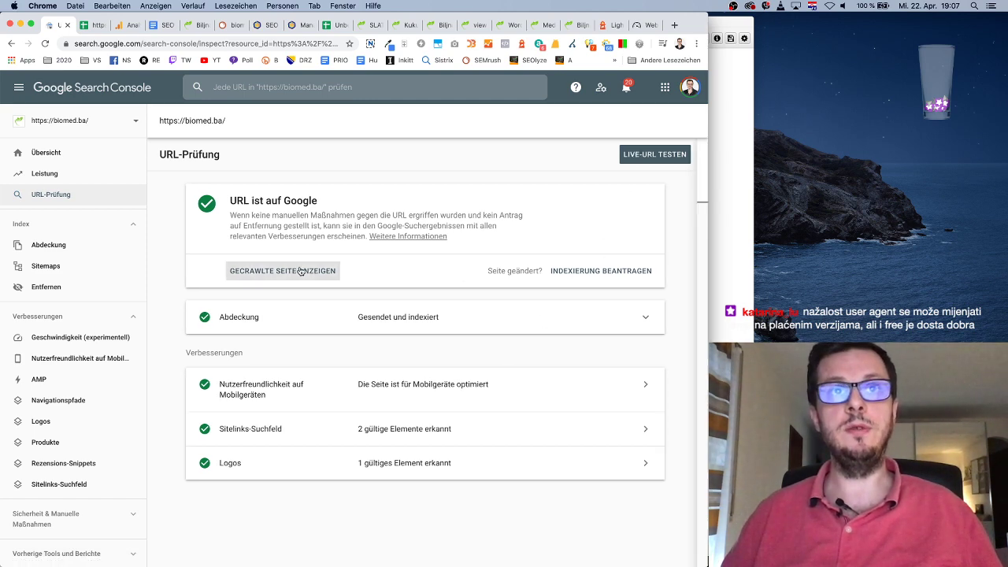
{"action": "left_click", "coordinate": [615, 184]}
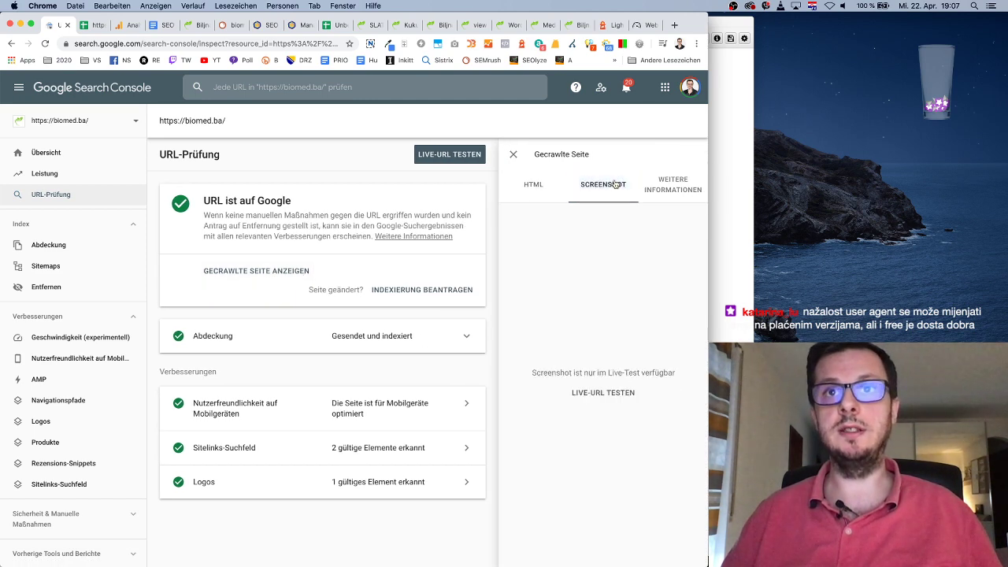
{"action": "left_click", "coordinate": [612, 395]}
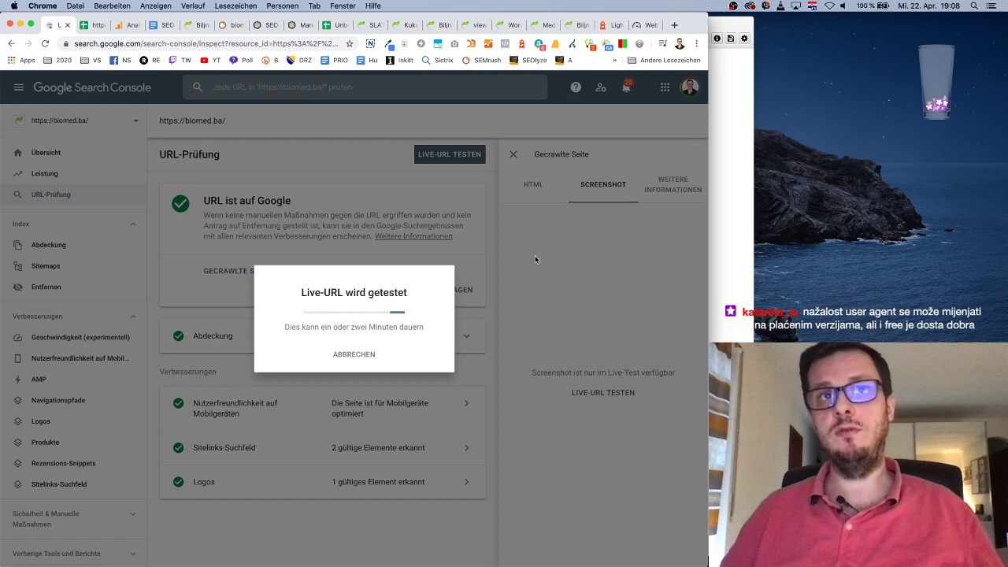
Step: Check the WebPageTest result and the Lighthouse Report Viewer, and return to the running live URL test
{"action": "left_click", "coordinate": [618, 30]}
{"action": "left_click", "coordinate": [646, 27]}
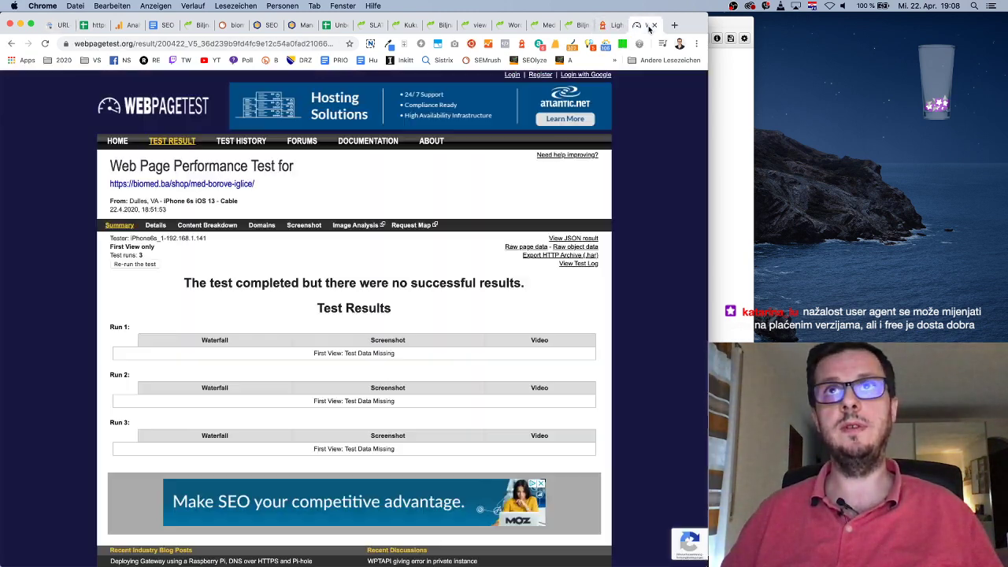
{"action": "left_click", "coordinate": [615, 25]}
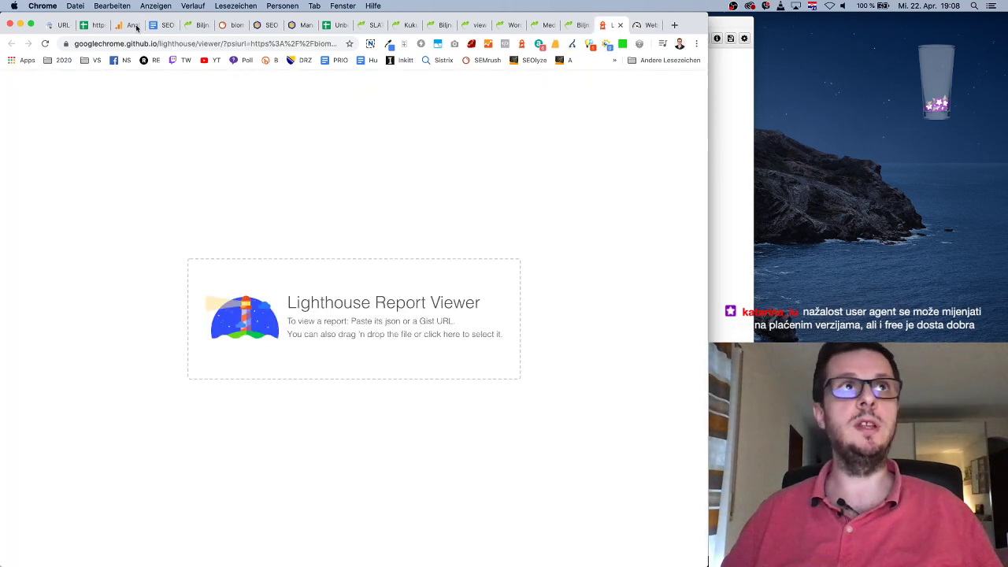
{"action": "left_click", "coordinate": [64, 26]}
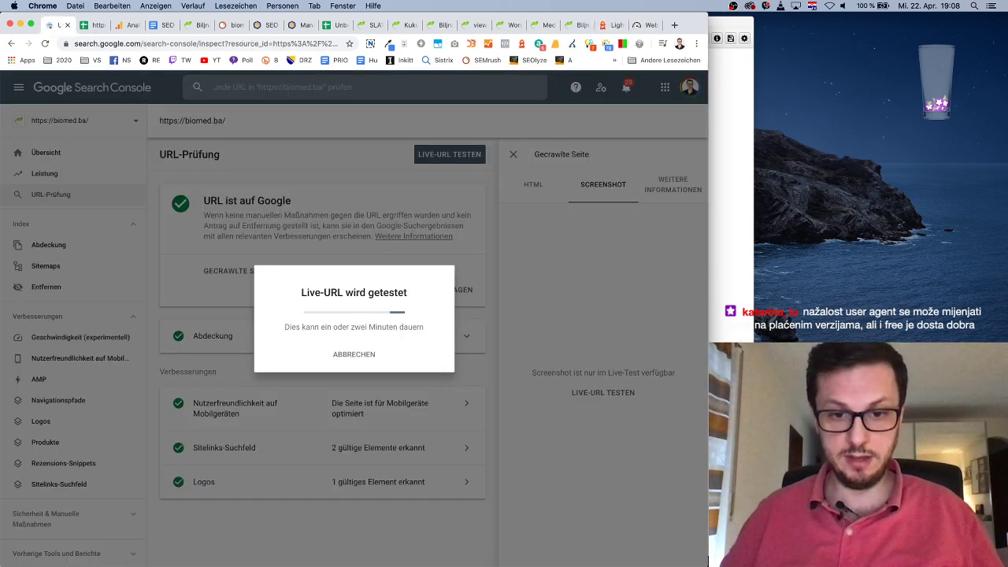
Step: Switch to Screaming Frog SEO Spider and view the crawl's PageSpeed data
{"action": "key", "text": "super+Tab"}
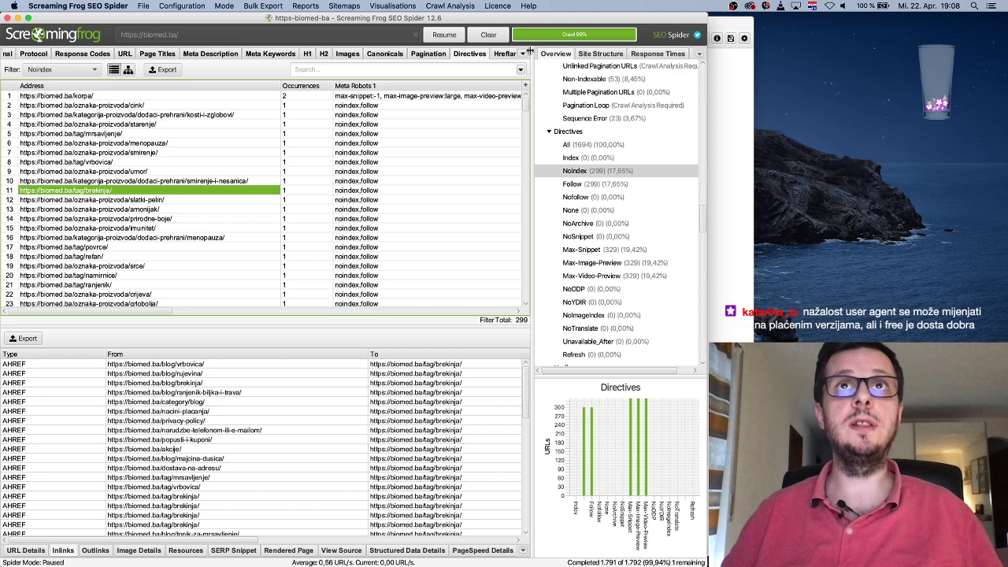
{"action": "left_click", "coordinate": [522, 54]}
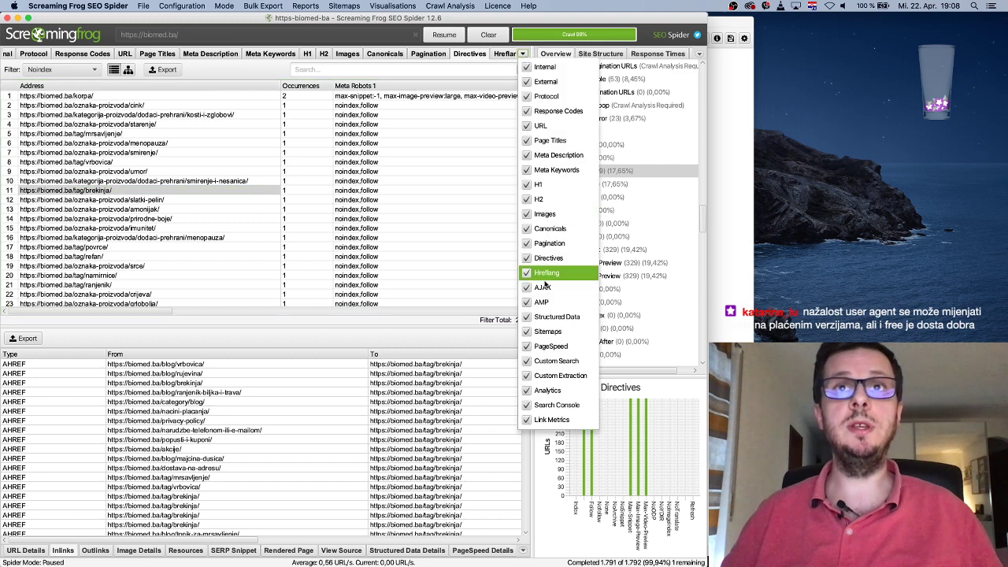
{"action": "left_click", "coordinate": [551, 346]}
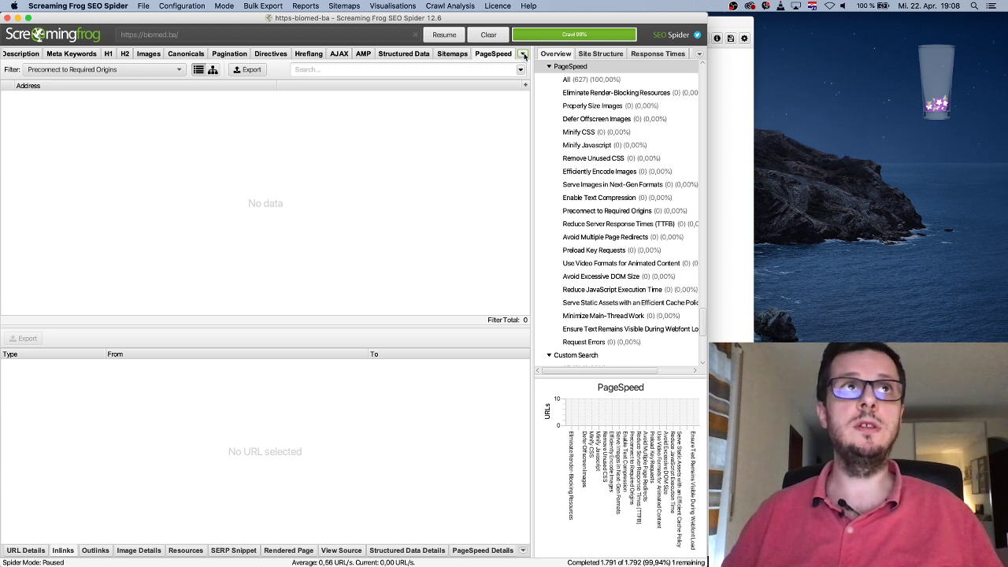
Step: Review the crawl settings in the Spider configuration for resource links, page links and crawl behaviour, leaving them as they are
{"action": "left_click", "coordinate": [192, 6]}
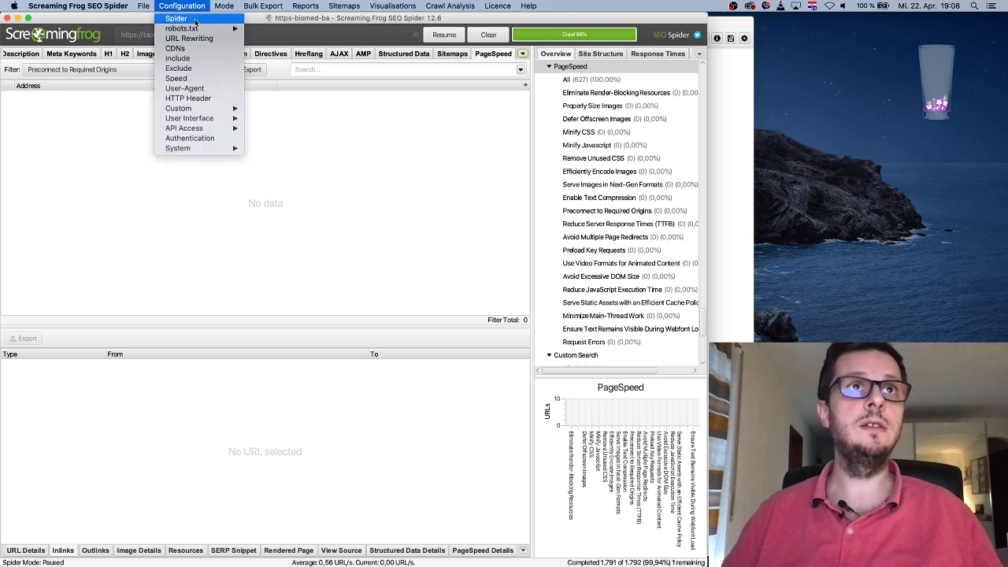
{"action": "left_click", "coordinate": [196, 19]}
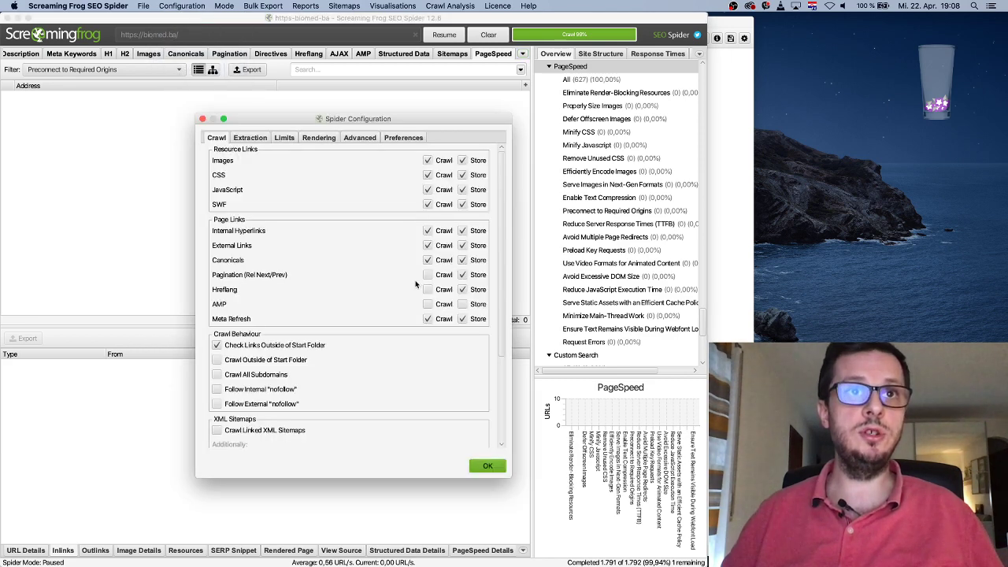
{"action": "scroll", "coordinate": [420, 295], "scroll_direction": "down", "scroll_amount": 3}
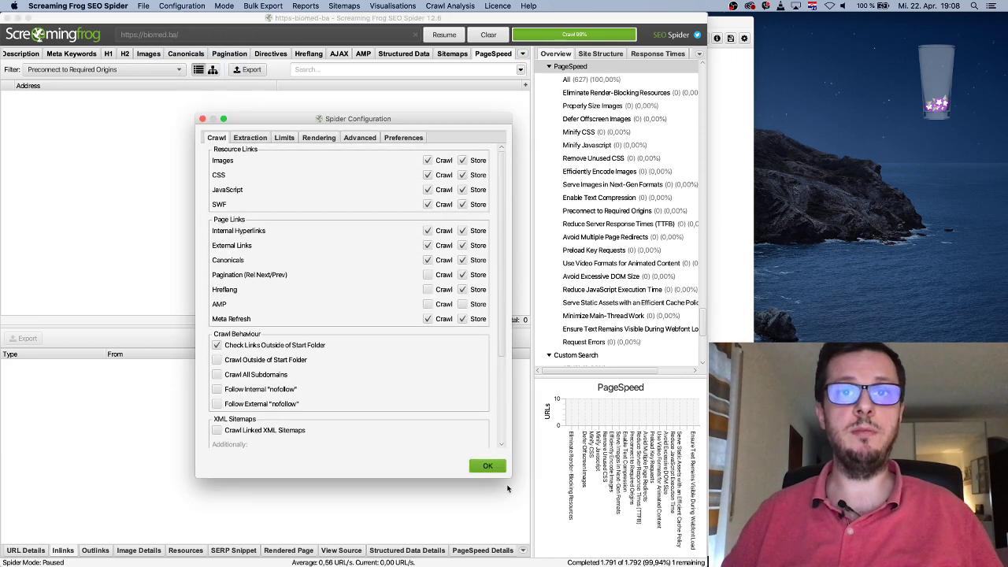
{"action": "left_click", "coordinate": [488, 465]}
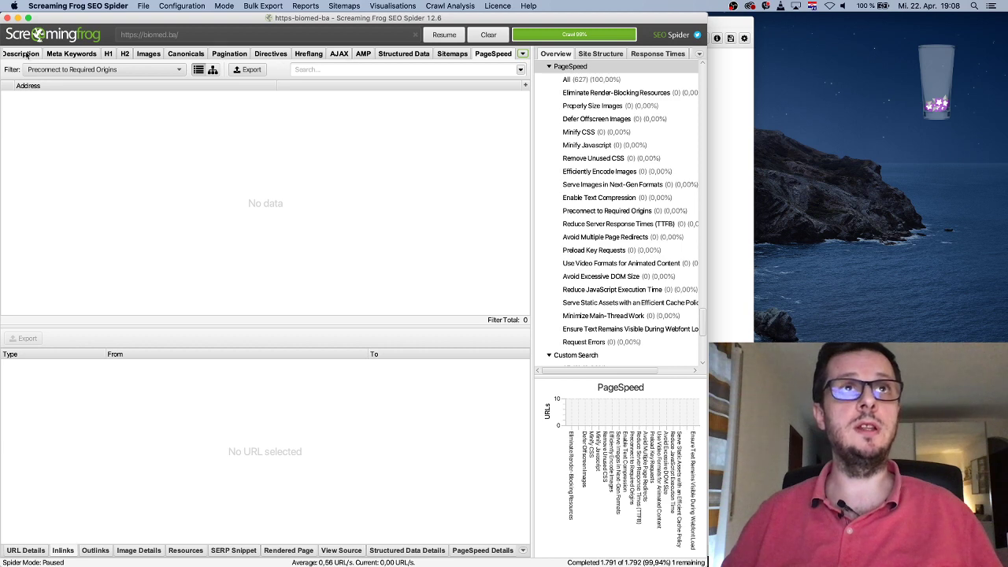
Step: Look through the crawl overview categories and list the URLs that carry the Noindex directive
{"action": "scroll", "coordinate": [615, 268], "scroll_direction": "down", "scroll_amount": 8}
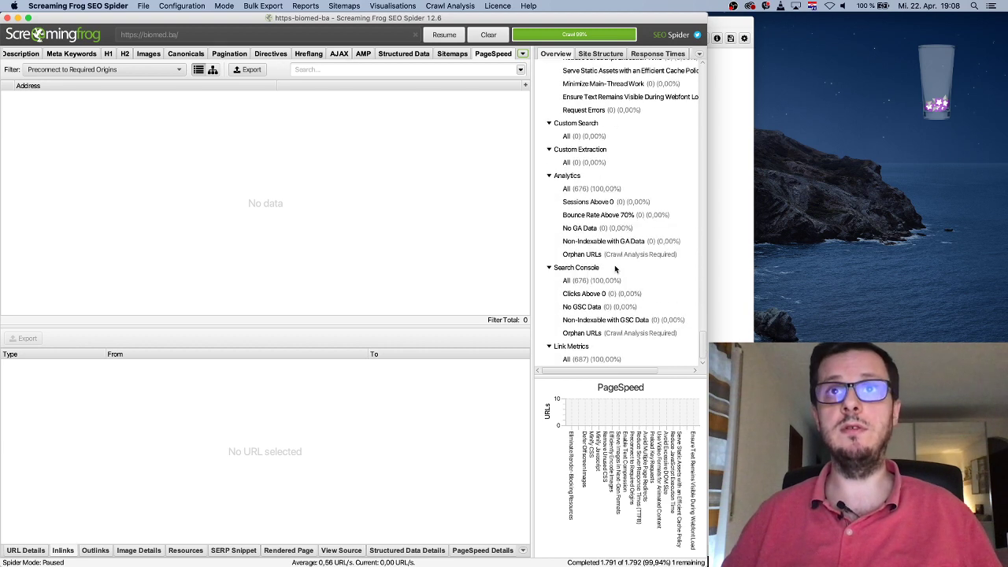
{"action": "scroll", "coordinate": [617, 265], "scroll_direction": "up", "scroll_amount": 20}
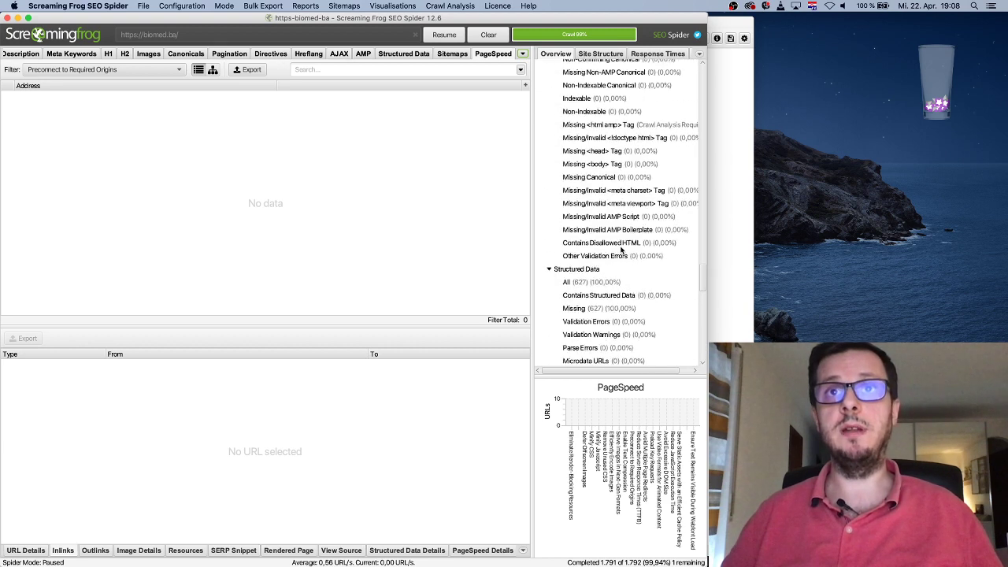
{"action": "scroll", "coordinate": [622, 249], "scroll_direction": "up", "scroll_amount": 12}
{"action": "scroll", "coordinate": [621, 250], "scroll_direction": "up", "scroll_amount": 7}
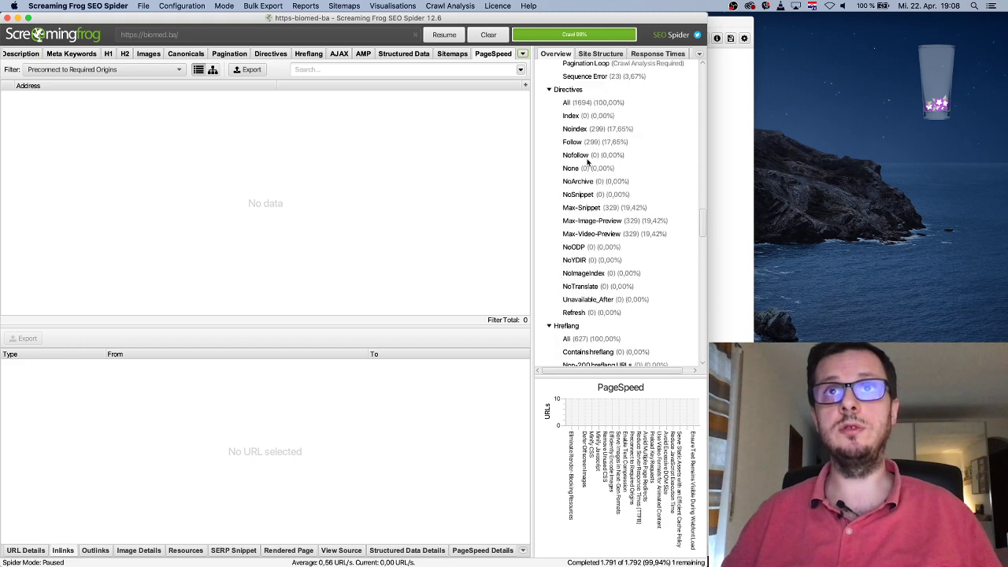
{"action": "left_click", "coordinate": [579, 130]}
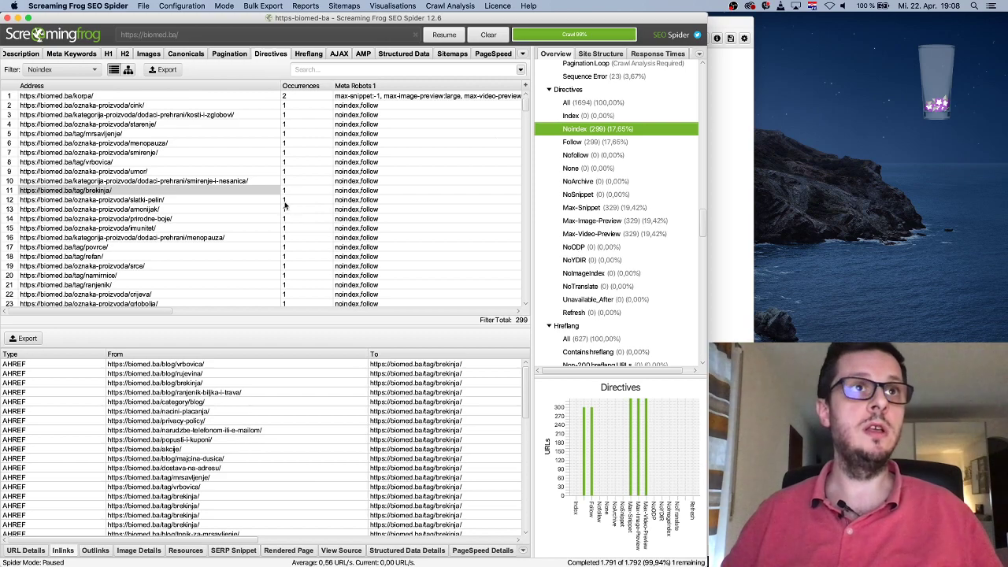
Step: Minimize the crawler and its crawl diagram, switch to the SEO audit plan in Google Docs, and place the cursor after the last noindex paragraph
{"action": "left_click", "coordinate": [17, 17]}
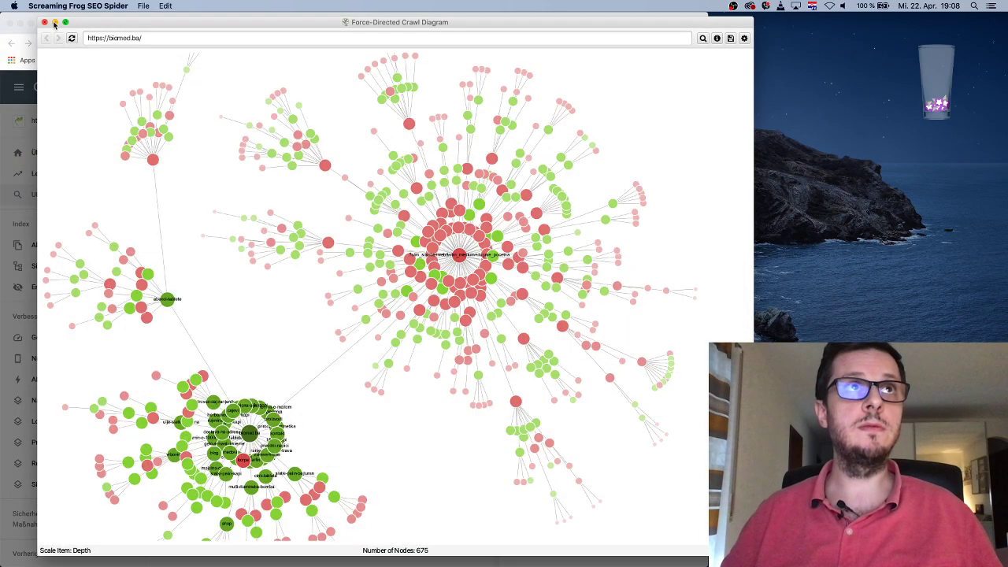
{"action": "left_click", "coordinate": [54, 22]}
{"action": "left_click", "coordinate": [156, 25]}
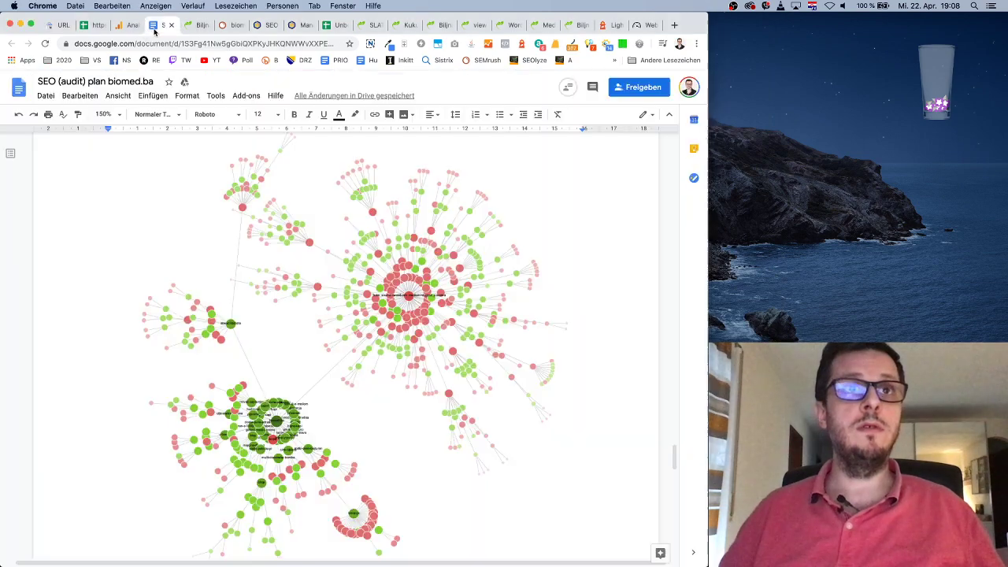
{"action": "scroll", "coordinate": [250, 194], "scroll_direction": "down", "scroll_amount": 8}
{"action": "scroll", "coordinate": [250, 193], "scroll_direction": "up", "scroll_amount": 5}
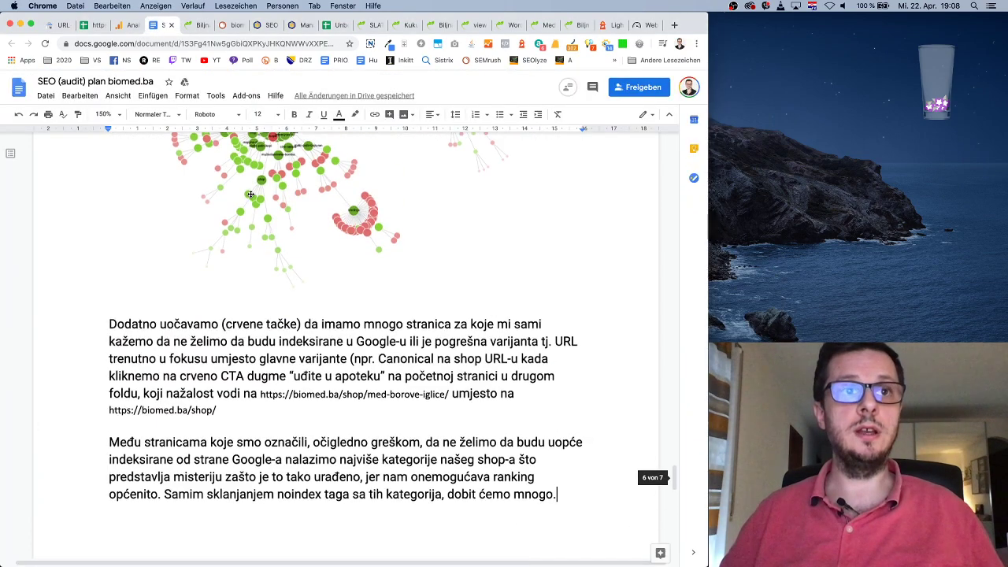
{"action": "scroll", "coordinate": [250, 194], "scroll_direction": "down", "scroll_amount": 3}
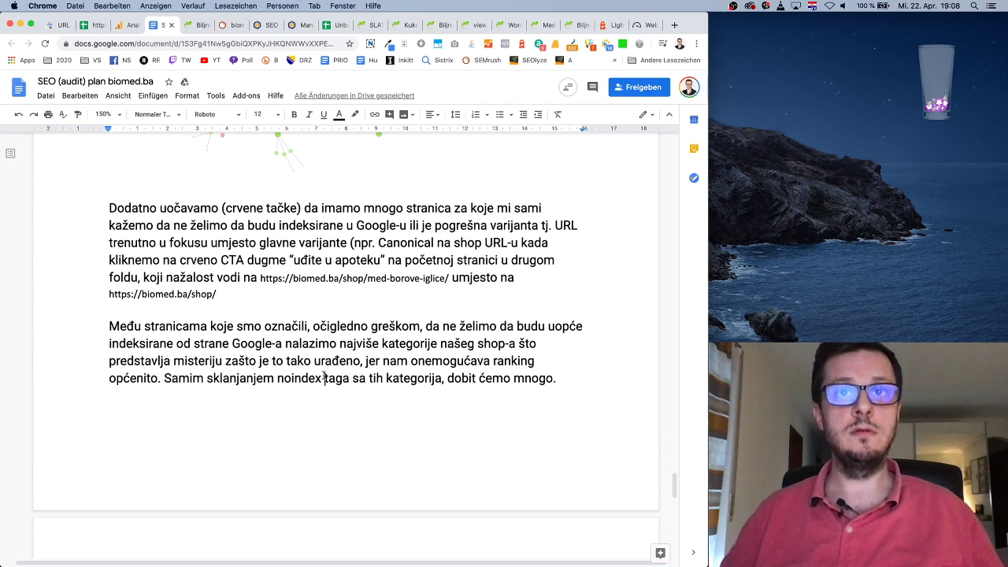
{"action": "left_click", "coordinate": [579, 376]}
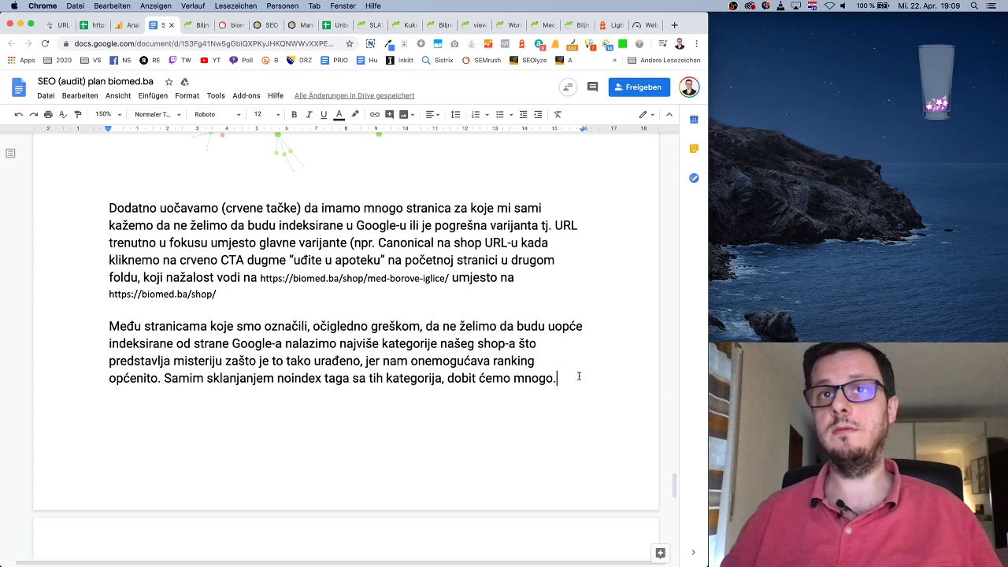
{"action": "scroll", "coordinate": [571, 414], "scroll_direction": "down", "scroll_amount": 4}
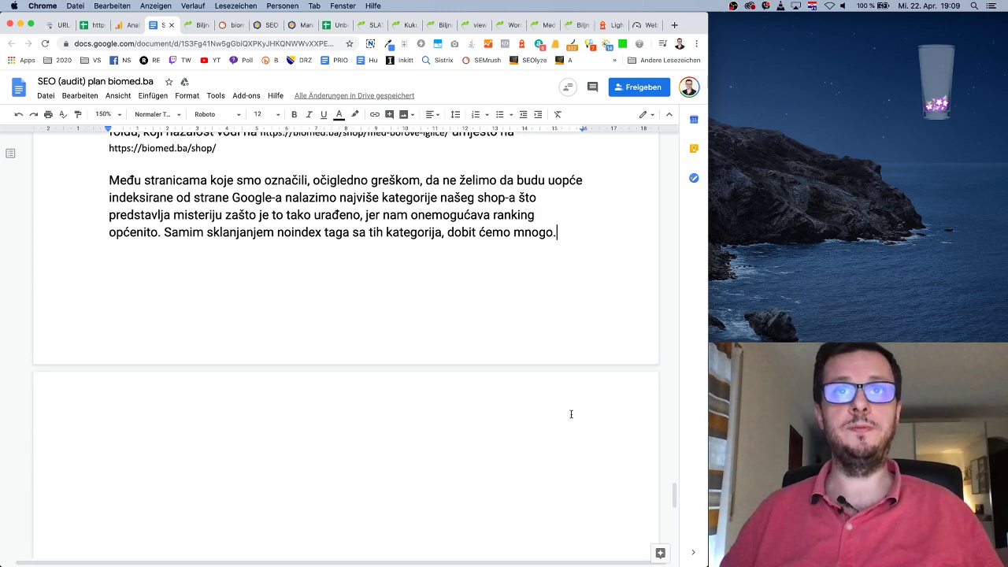
Step: Add the sentence "Ukupno imamo 300 stranica sa noindex tagom, između kojih je i dosta tag stranica." to the end of the noindex section
{"action": "type", "text": "Ukup"}
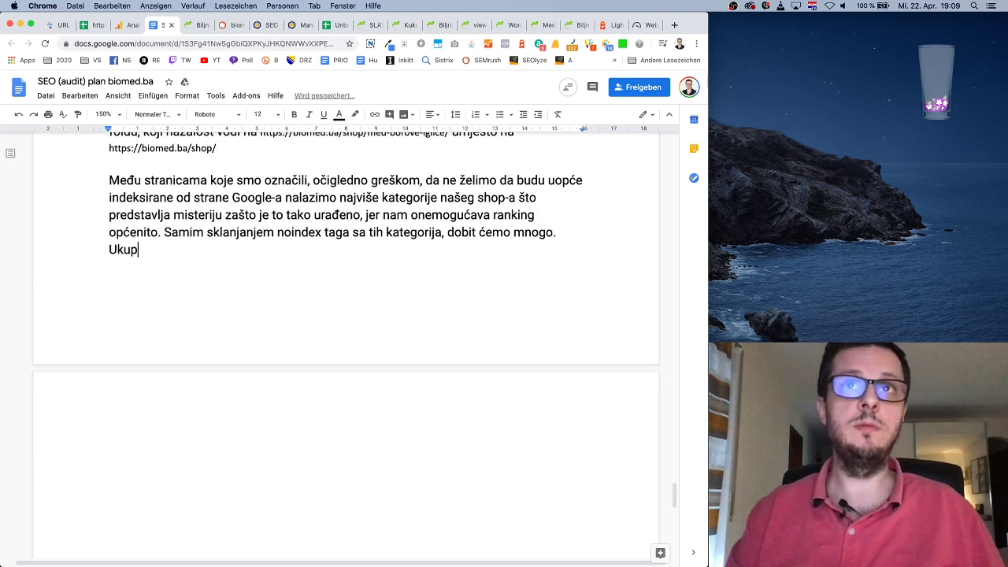
{"action": "type", "text": "no imamo 300 stranica na"}
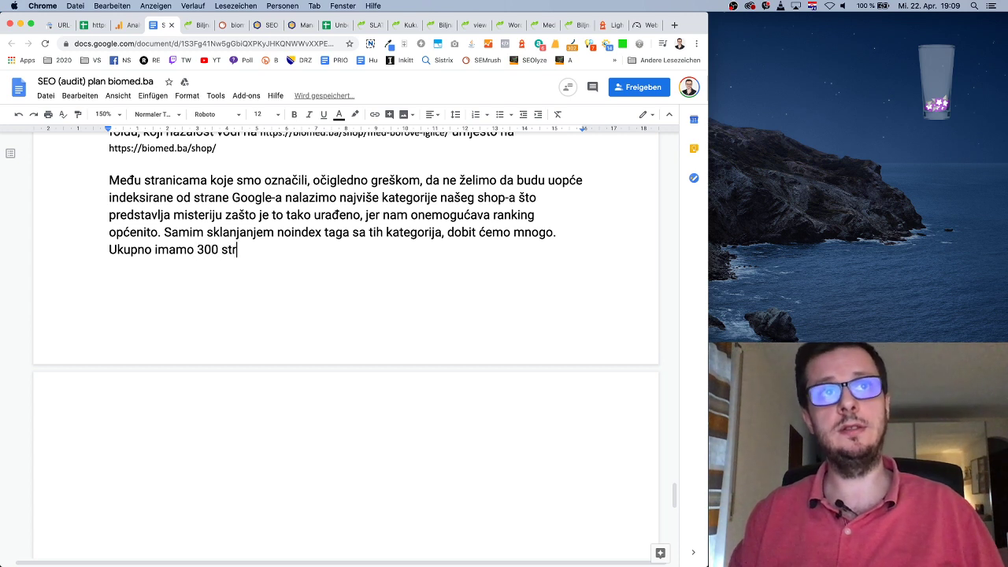
{"action": "key", "text": "BackSpace"}
{"action": "key", "text": "BackSpace"}
{"action": "key", "text": "BackSpace"}
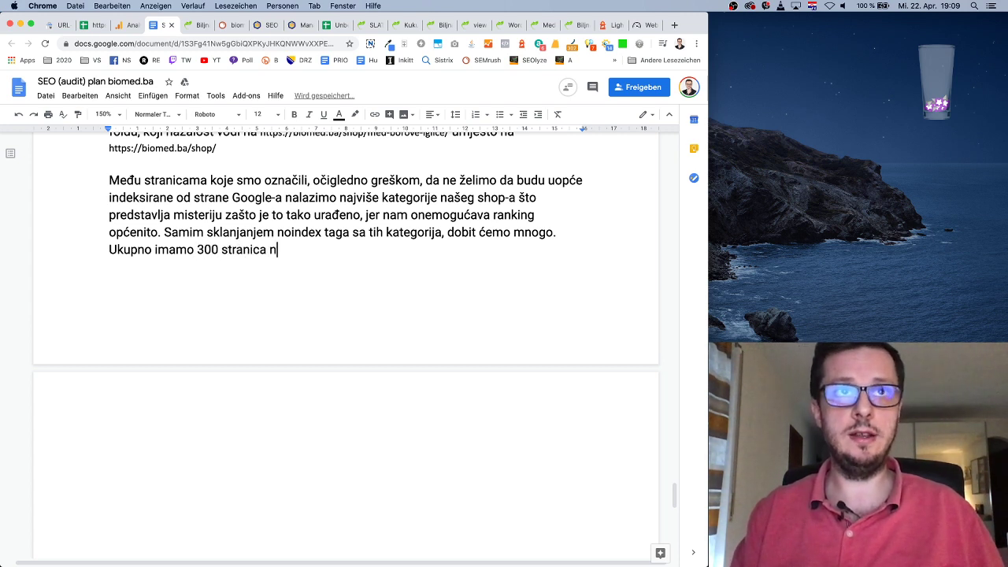
{"action": "type", "text": "sa noindex tago"}
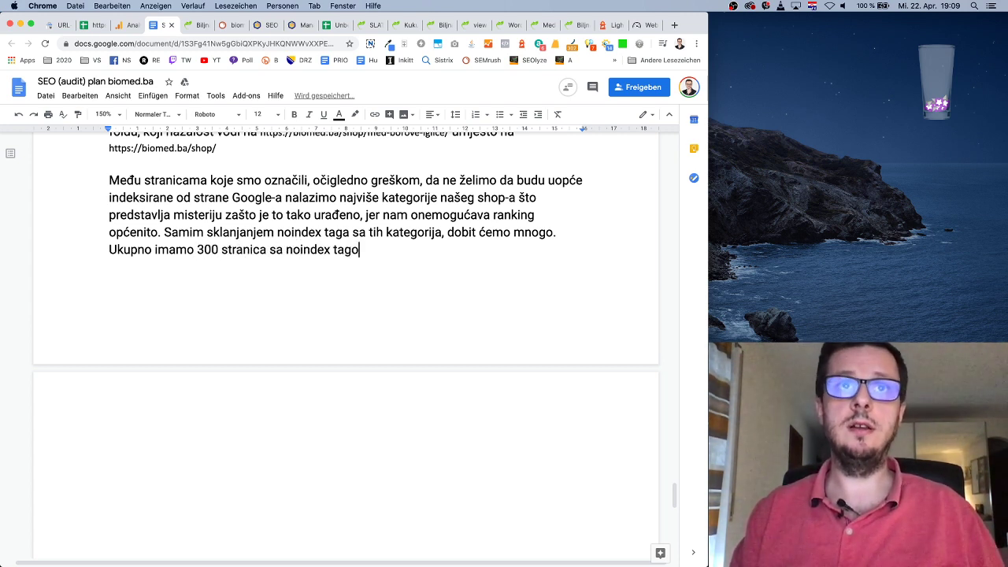
{"action": "type", "text": "m, izm"}
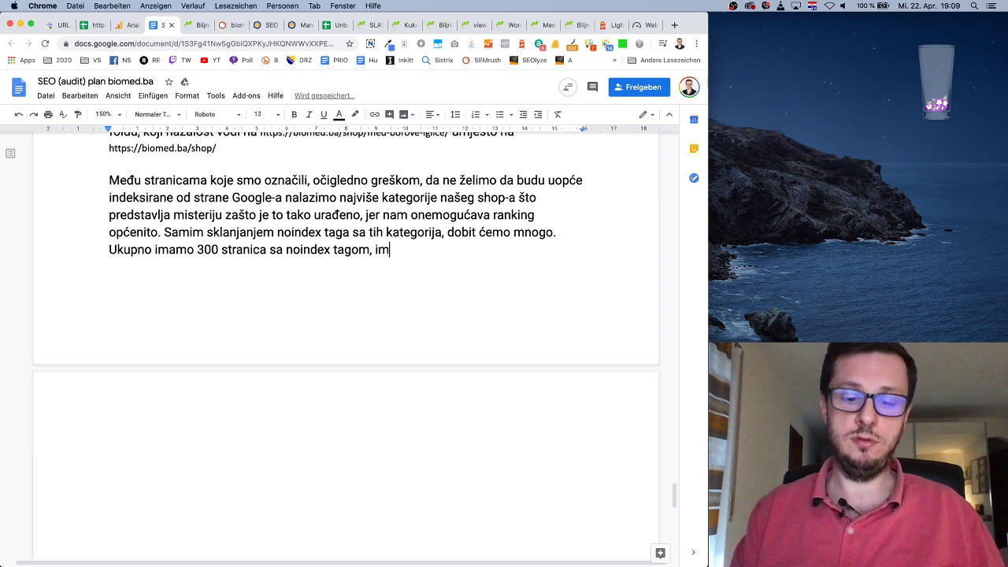
{"action": "key", "text": "BackSpace"}
{"action": "type", "text": "zmeđu koji"}
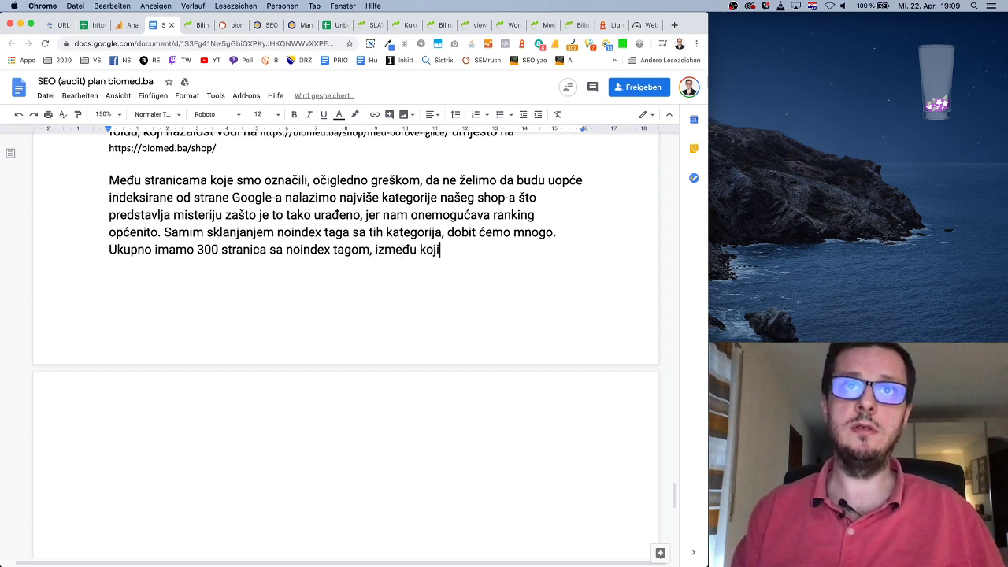
{"action": "type", "text": "h je i dosta "}
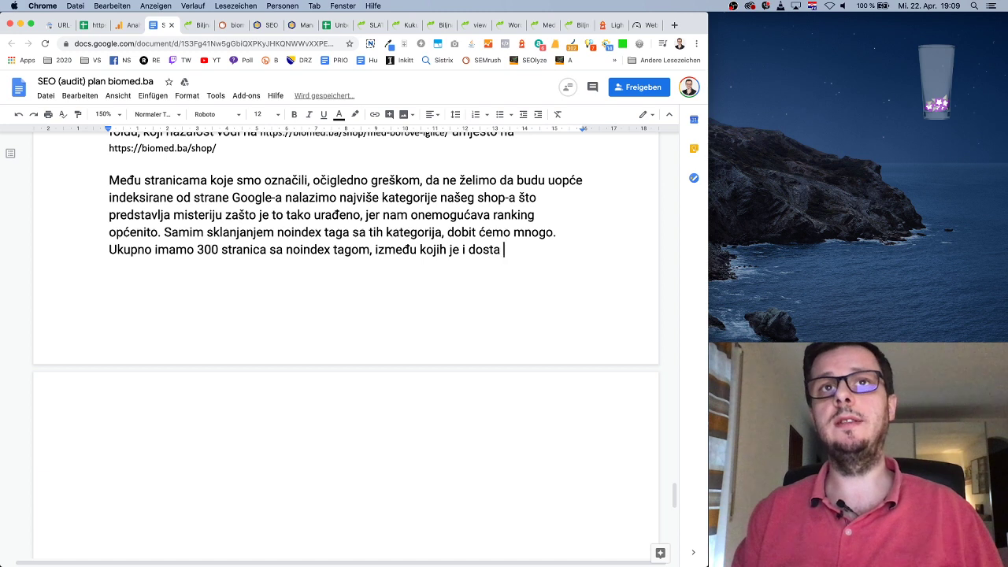
{"action": "type", "text": "tag stranica."}
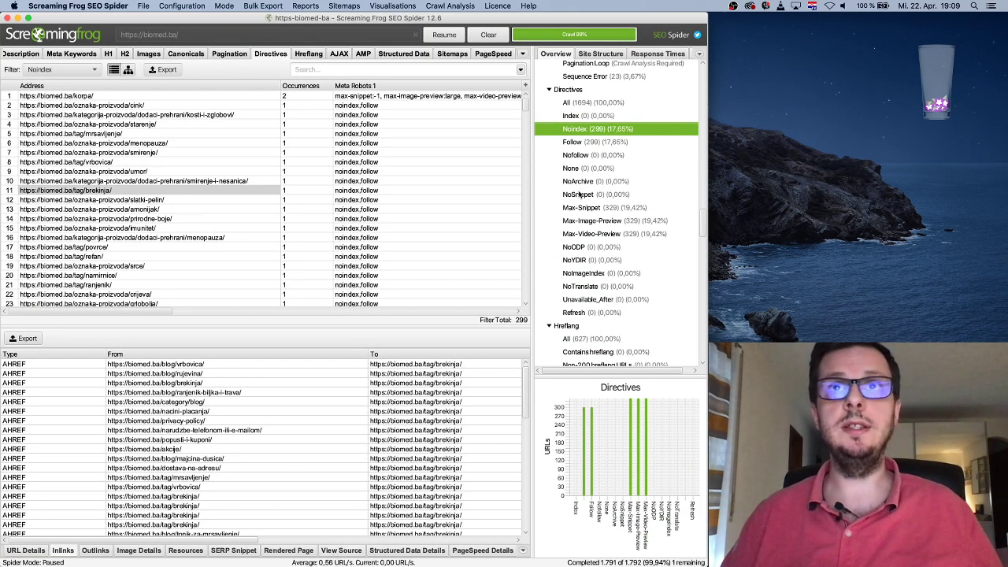
Step: Switch to Screaming Frog SEO Spider, look through the overview categories and list the pages with a missing meta description
{"action": "scroll", "coordinate": [623, 211], "scroll_direction": "up", "scroll_amount": 6}
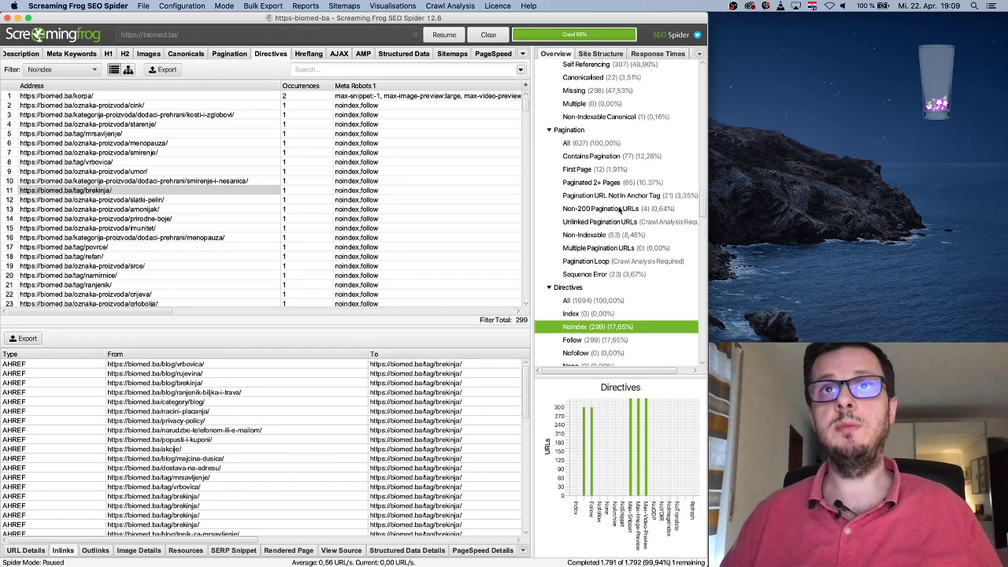
{"action": "scroll", "coordinate": [619, 204], "scroll_direction": "up", "scroll_amount": 10}
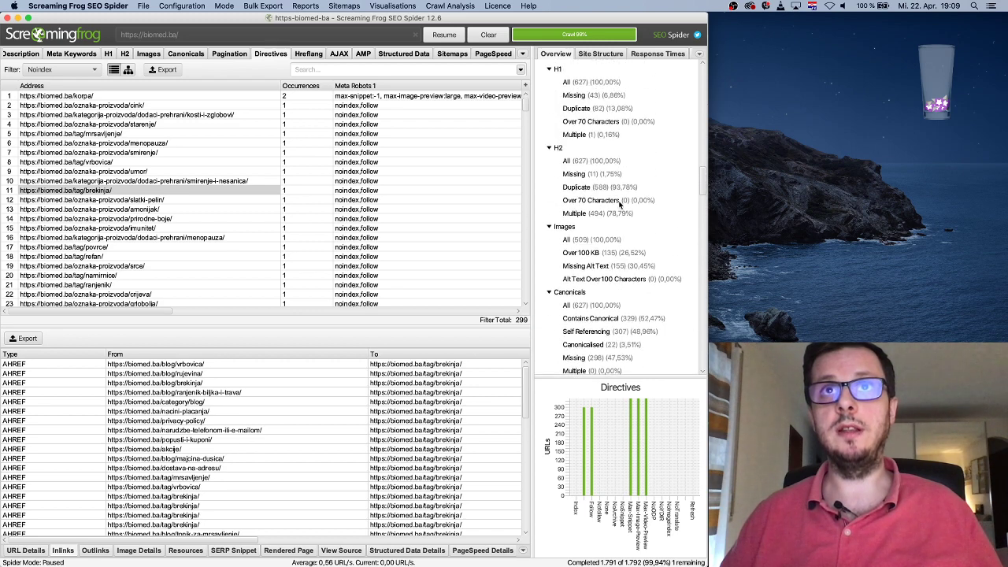
{"action": "scroll", "coordinate": [620, 203], "scroll_direction": "up", "scroll_amount": 3}
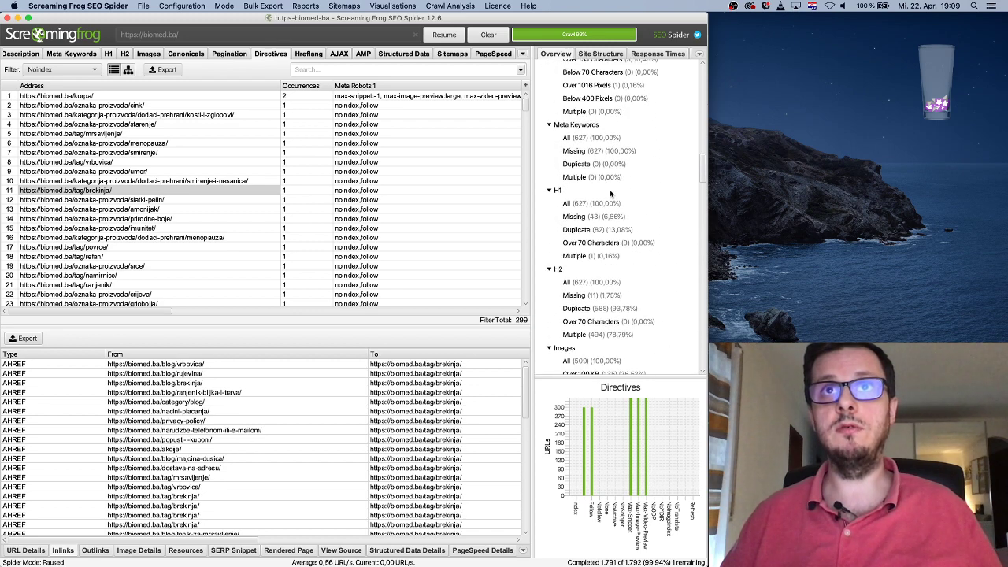
{"action": "scroll", "coordinate": [613, 193], "scroll_direction": "up", "scroll_amount": 7}
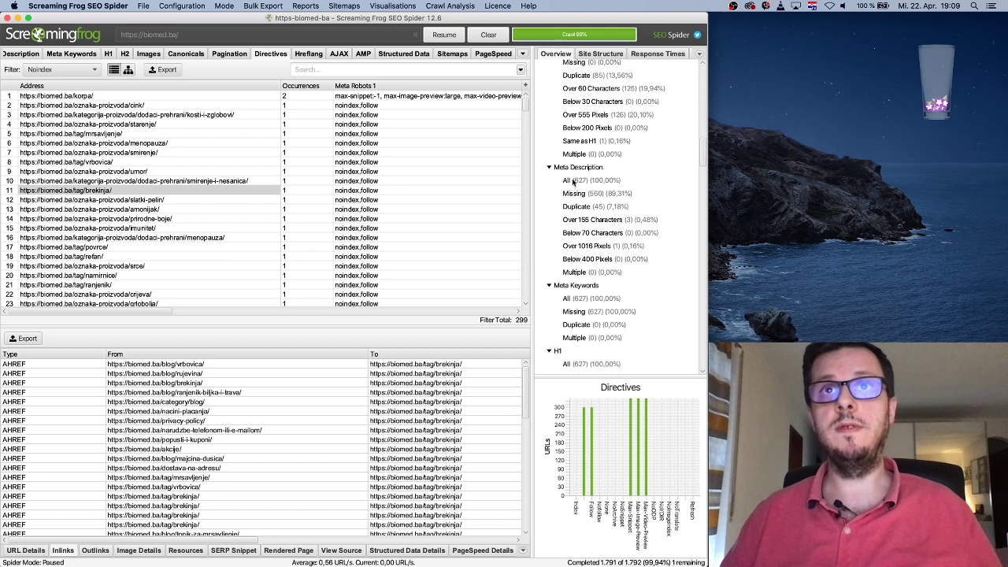
{"action": "left_click", "coordinate": [588, 195]}
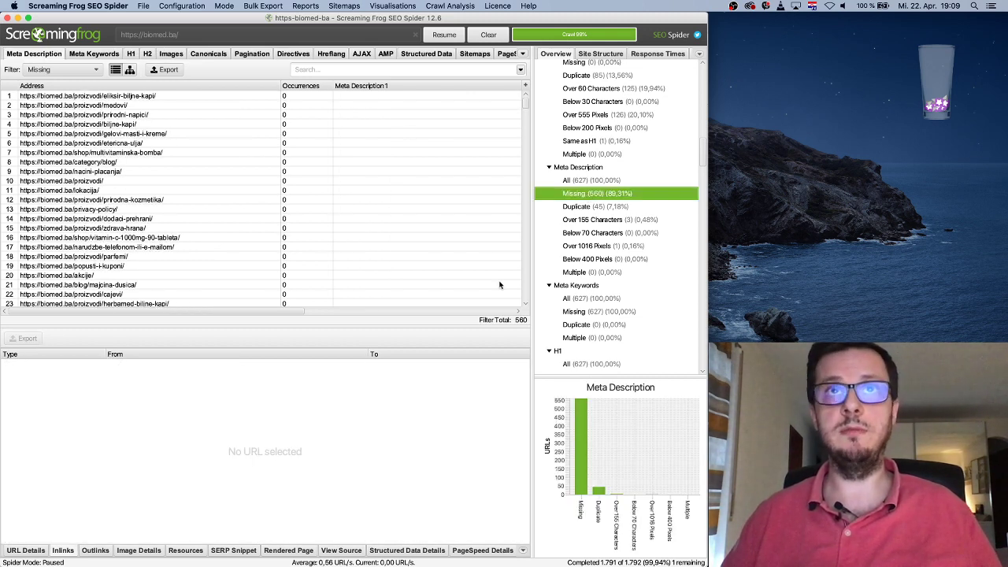
Step: Return to the audit plan in Google Docs and start a new paragraph on the next page with "U temeljnim vrijednostima"
{"action": "left_click", "coordinate": [18, 18]}
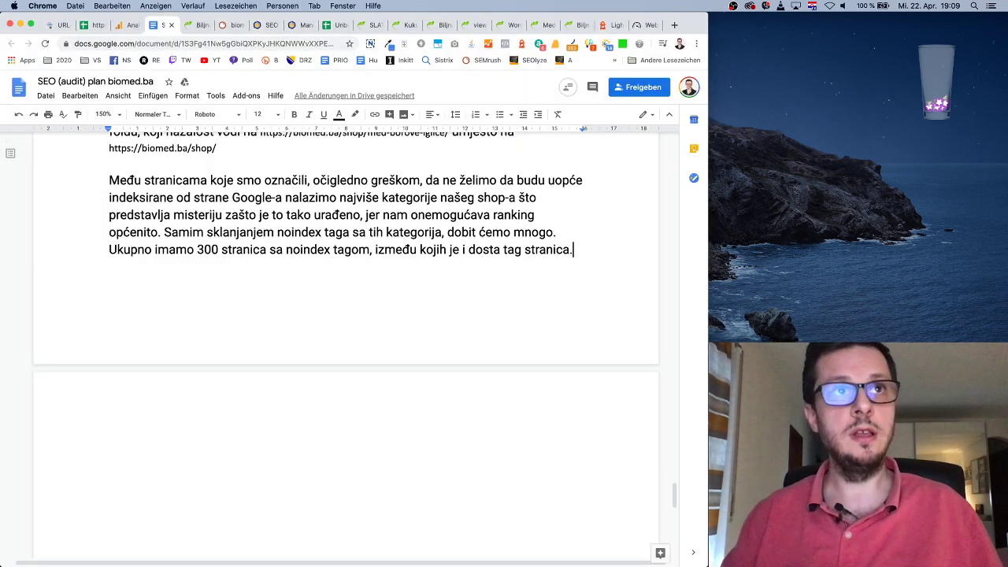
{"action": "left_click", "coordinate": [45, 451]}
{"action": "type", "text": "U te"}
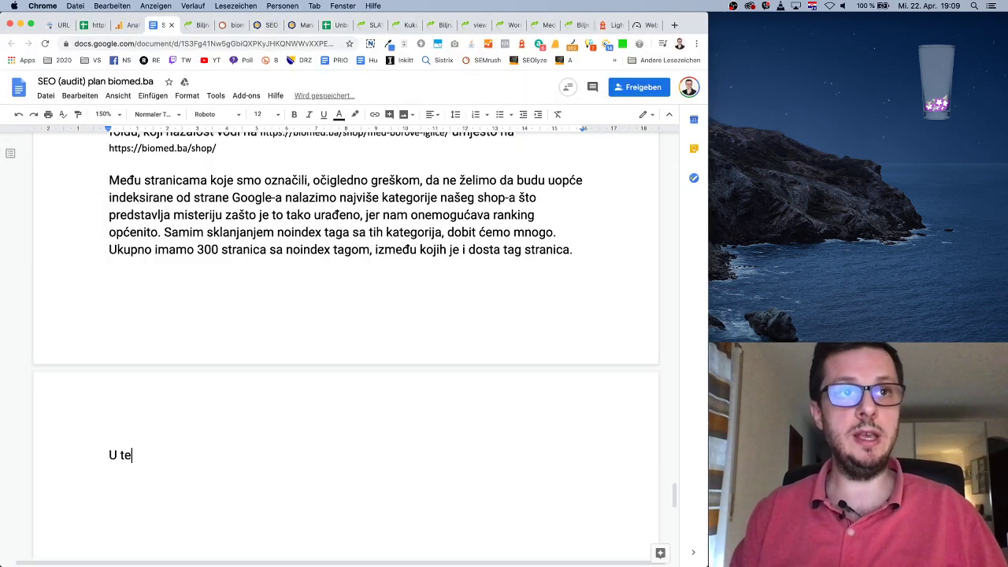
{"action": "type", "text": "meljnim vrijednostima"}
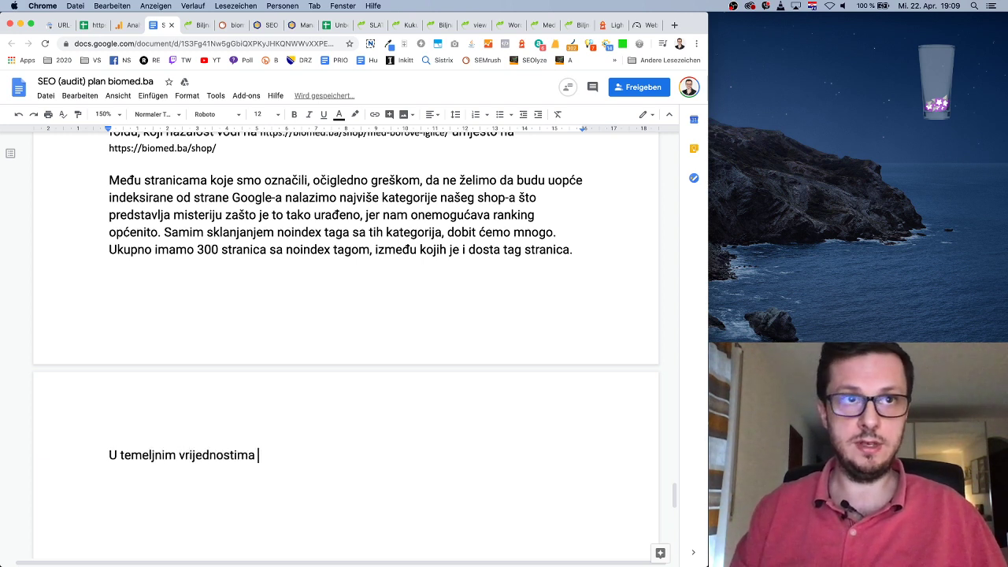
Step: Reword and complete the new section's opening line as "Po temeljnim SEO vrijednostima uviđamo da imamo nekoliko velikih rupa:"
{"action": "double_click", "coordinate": [113, 455]}
{"action": "type", "text": "PO"}
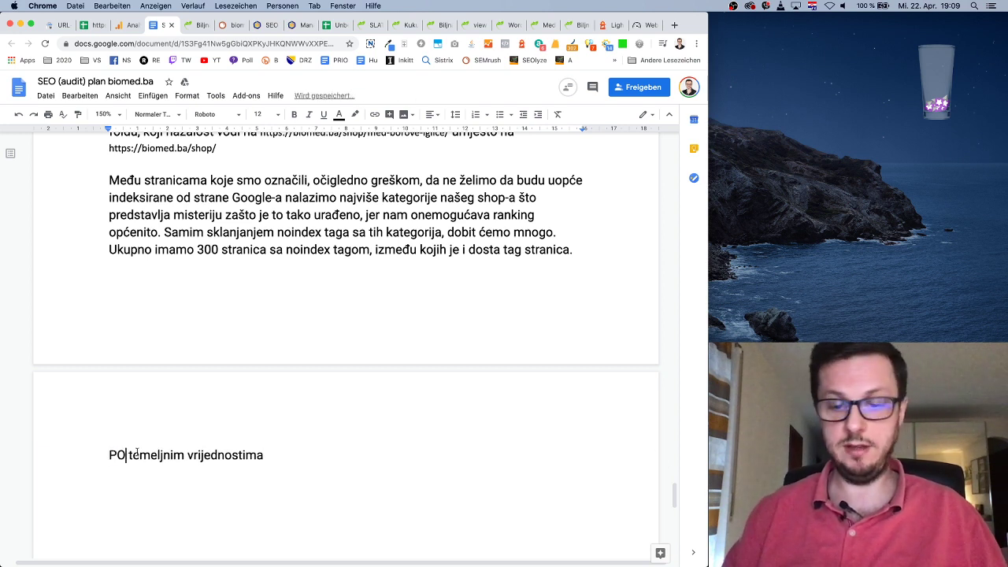
{"action": "key", "text": "BackSpace"}
{"action": "type", "text": "o temeljnim "}
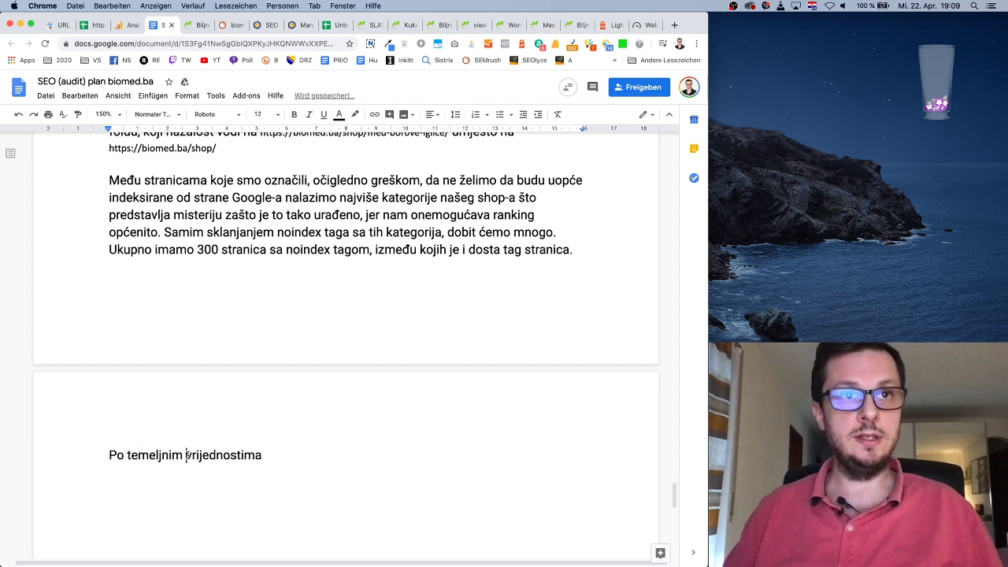
{"action": "type", "text": "SEO vrijednostim"}
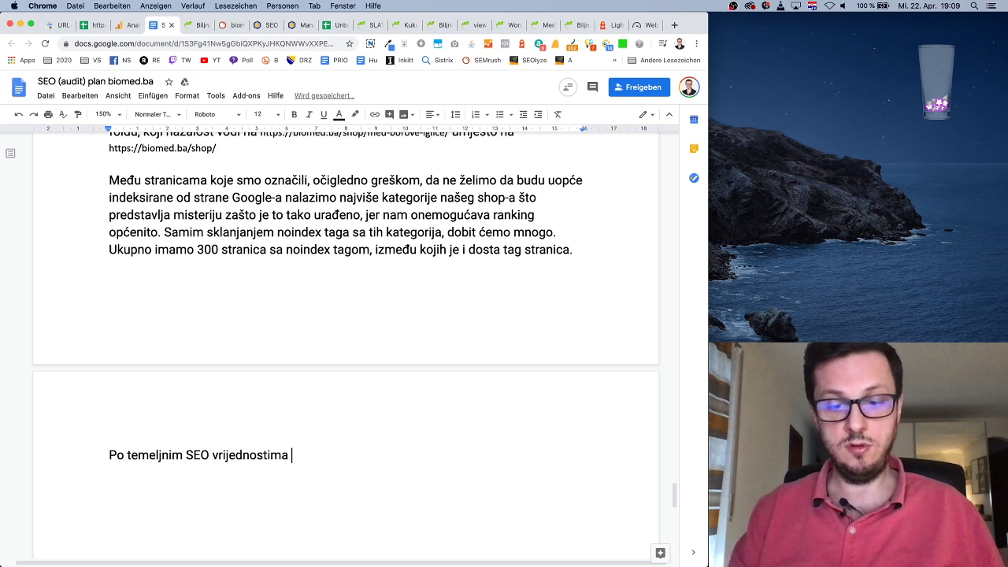
{"action": "type", "text": "a uviđamo da im"}
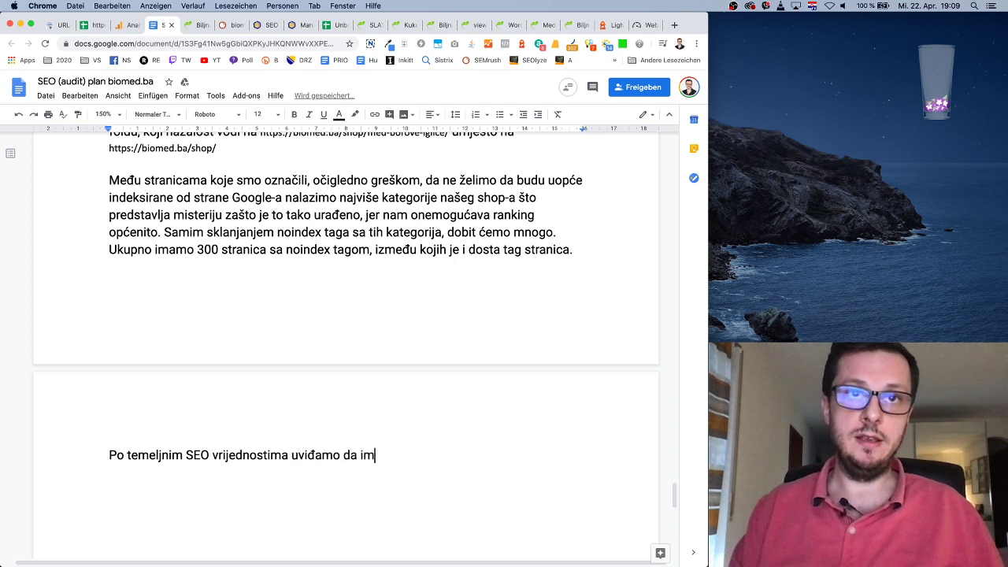
{"action": "type", "text": "amo nekoliko velik"}
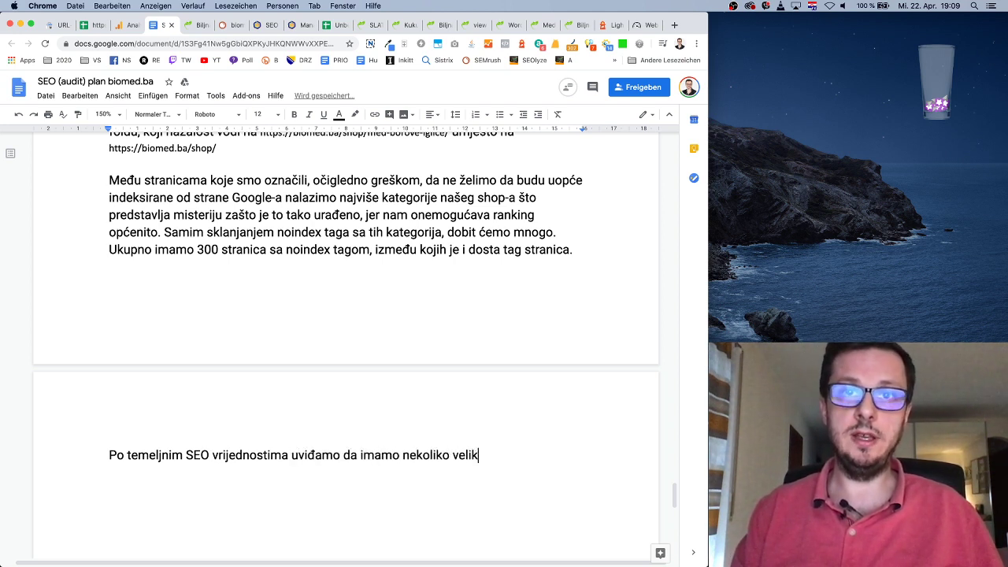
{"action": "type", "text": "ih rupa:"}
{"action": "key", "text": "Return"}
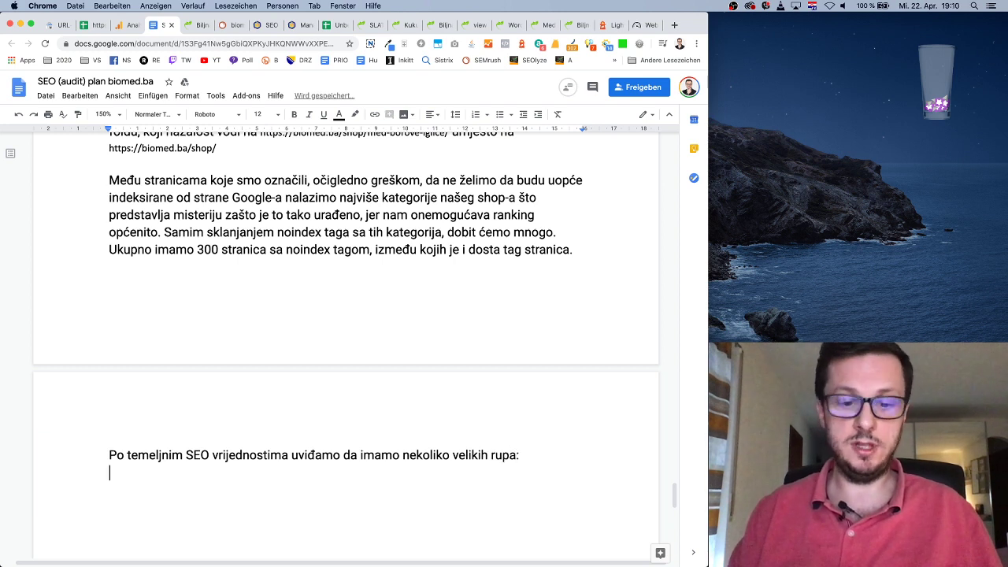
Step: Start a lettered list below the opening line with item a) "Meta Description, koji je krucijalan za dobar CTR unutar SERPova"
{"action": "type", "text": "a)"}
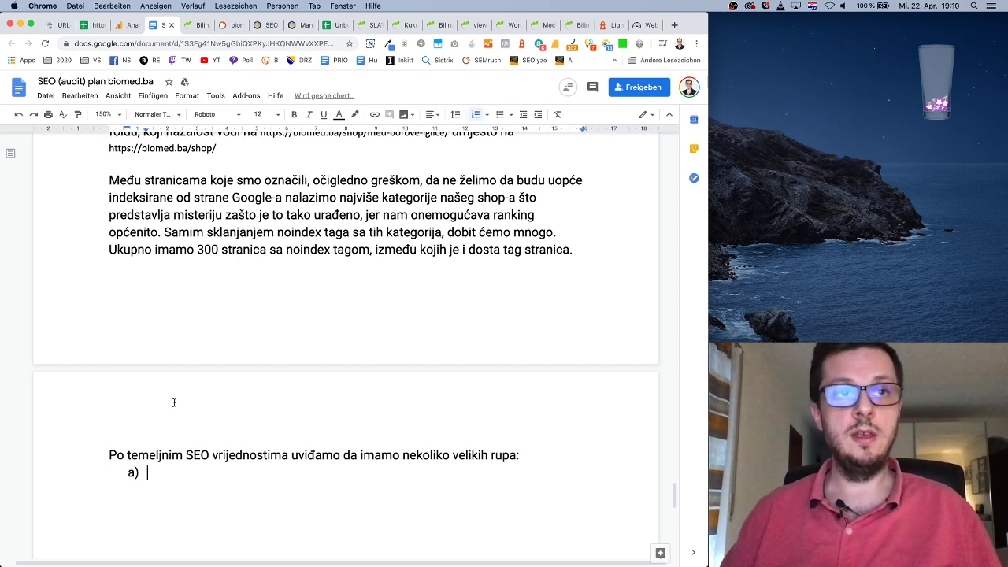
{"action": "type", "text": "Des"}
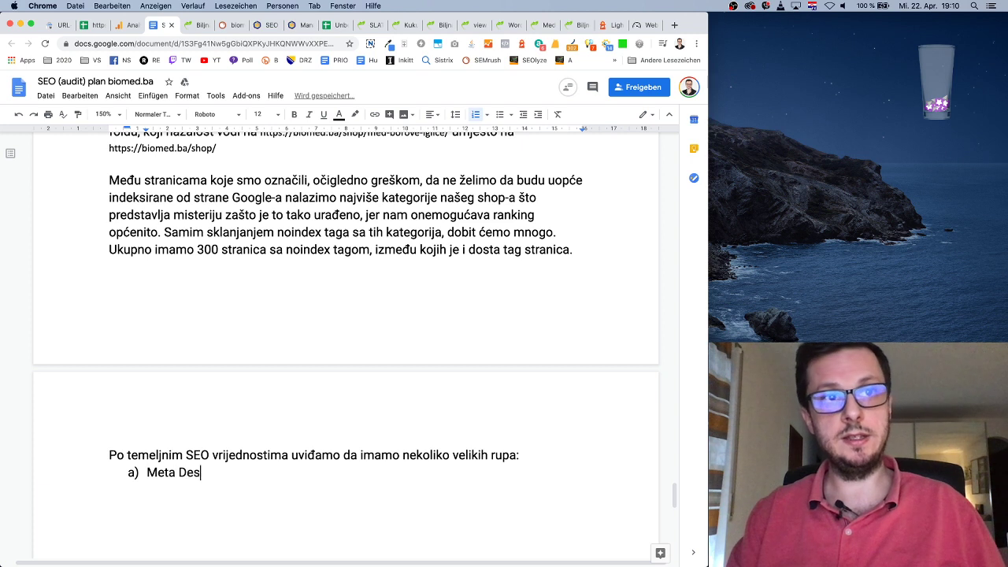
{"action": "type", "text": "cription, ko"}
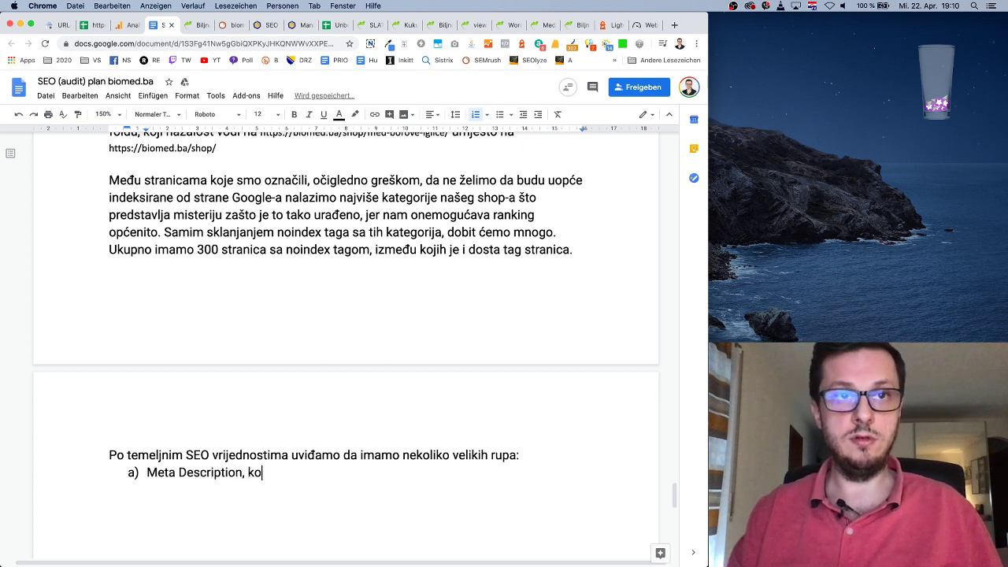
{"action": "type", "text": "ji je krucijalan z"}
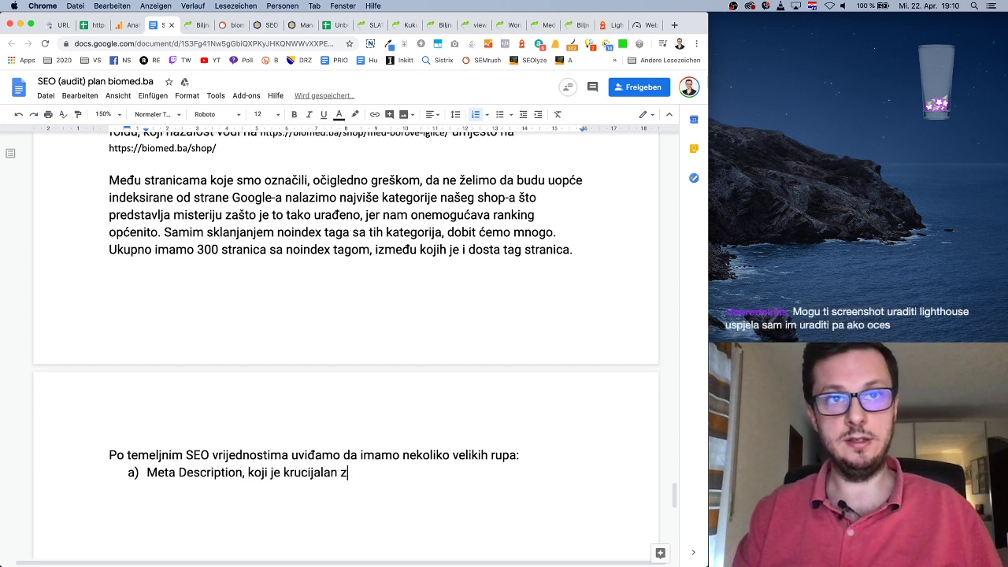
{"action": "type", "text": "a dobar CTR u"}
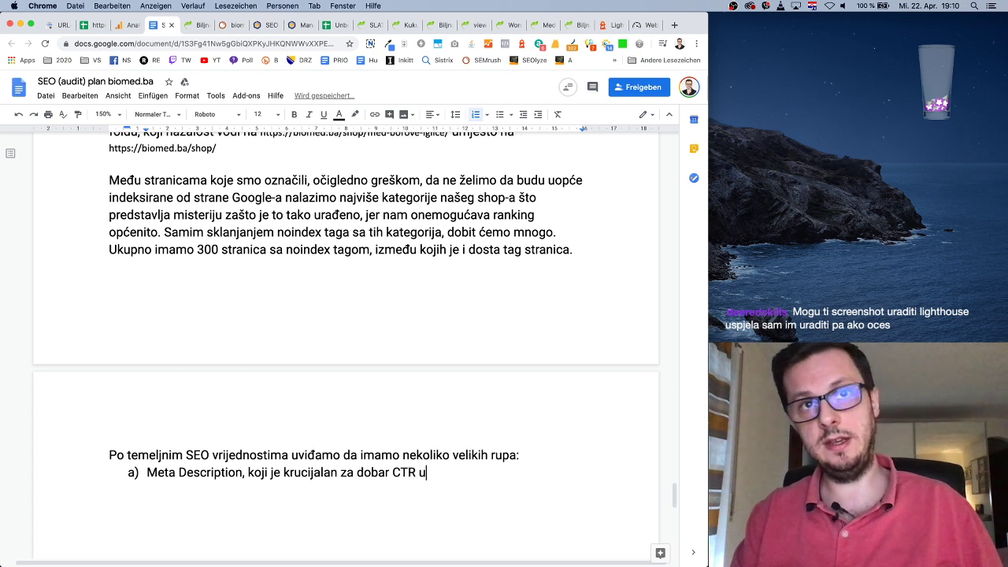
{"action": "type", "text": "nutar SERPova"}
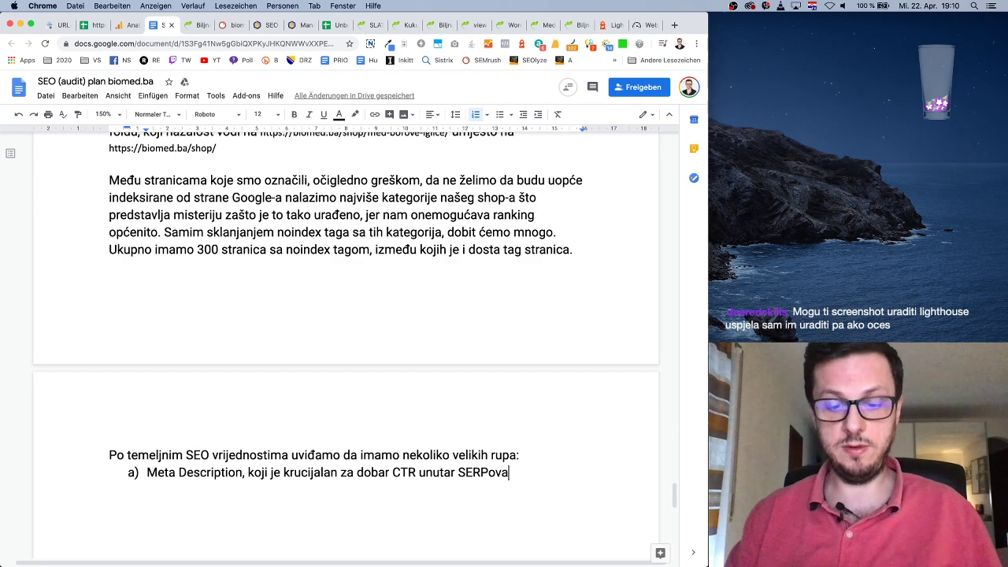
Step: Continue item a) with ", dakle na kraju krajeva da korisnik odluči da li će nas od svih rezultata"
{"action": "type", "text": ", dakle na kraju "}
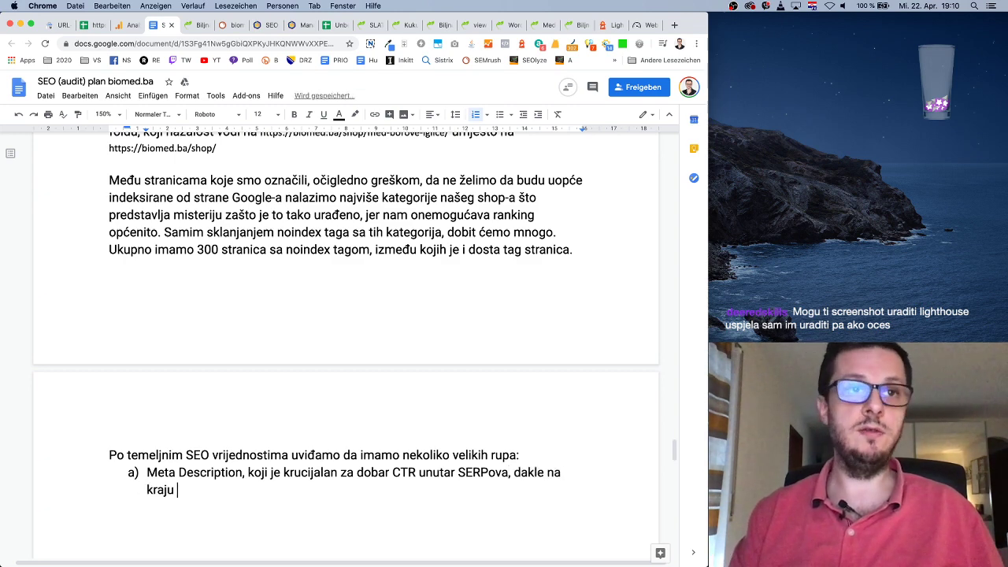
{"action": "type", "text": "krajeva da ko"}
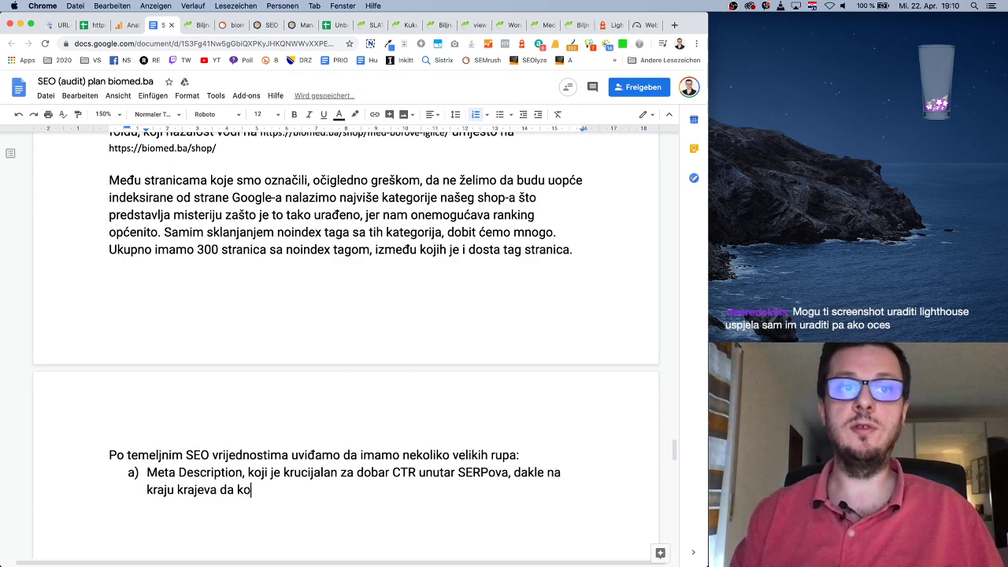
{"action": "type", "text": "risnik odluč"}
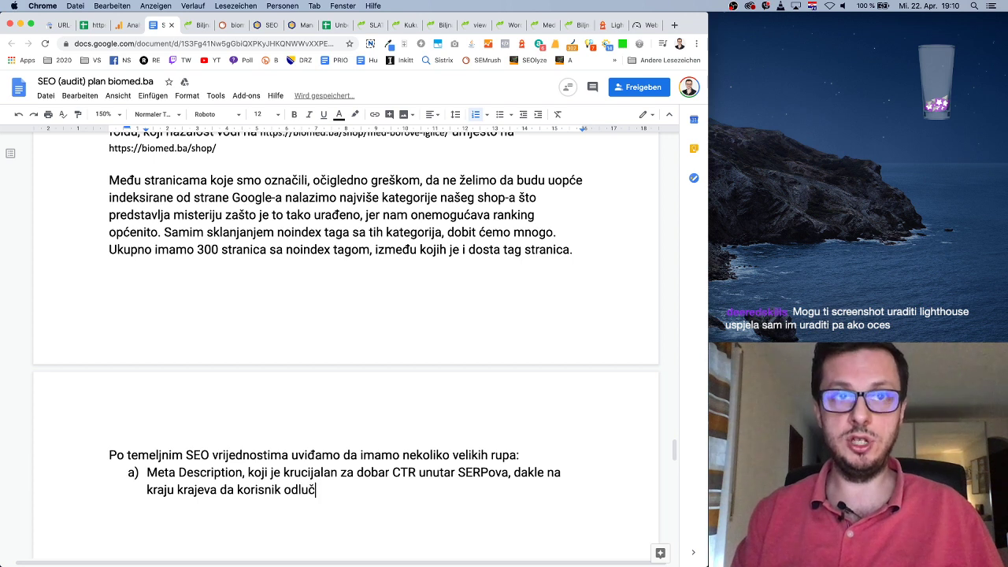
{"action": "type", "text": "i da li će na"}
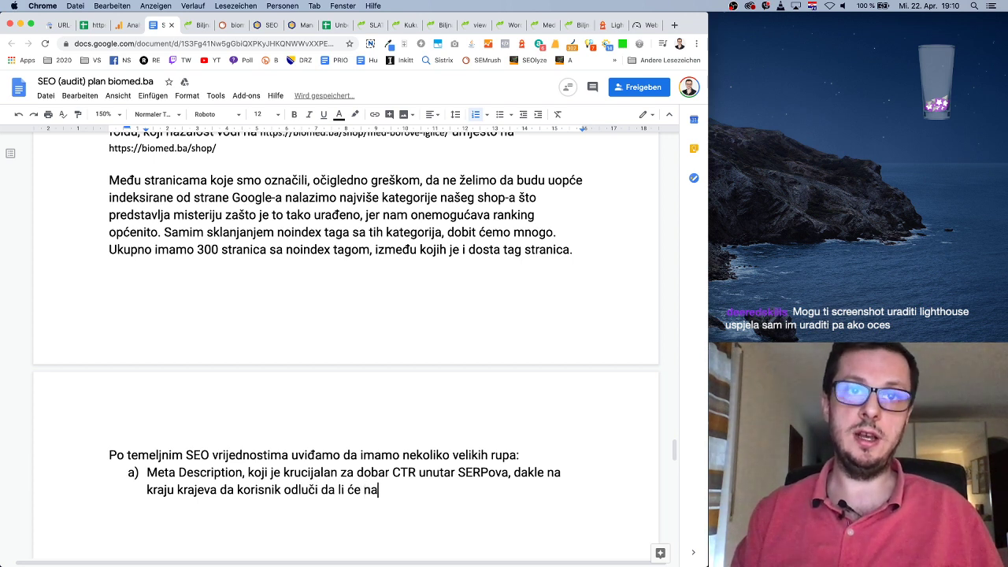
{"action": "type", "text": "s od sv"}
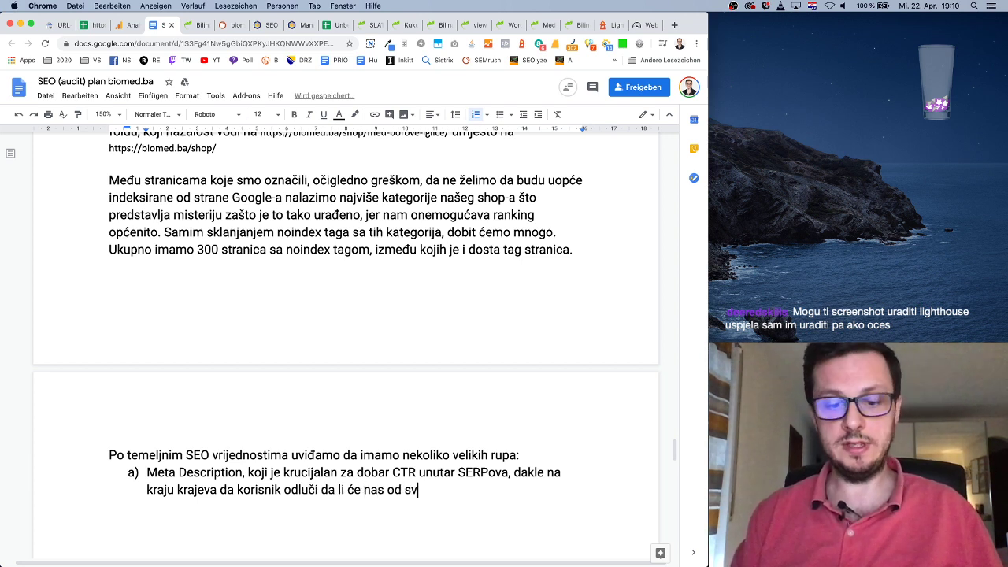
{"action": "type", "text": "ih rezultata "}
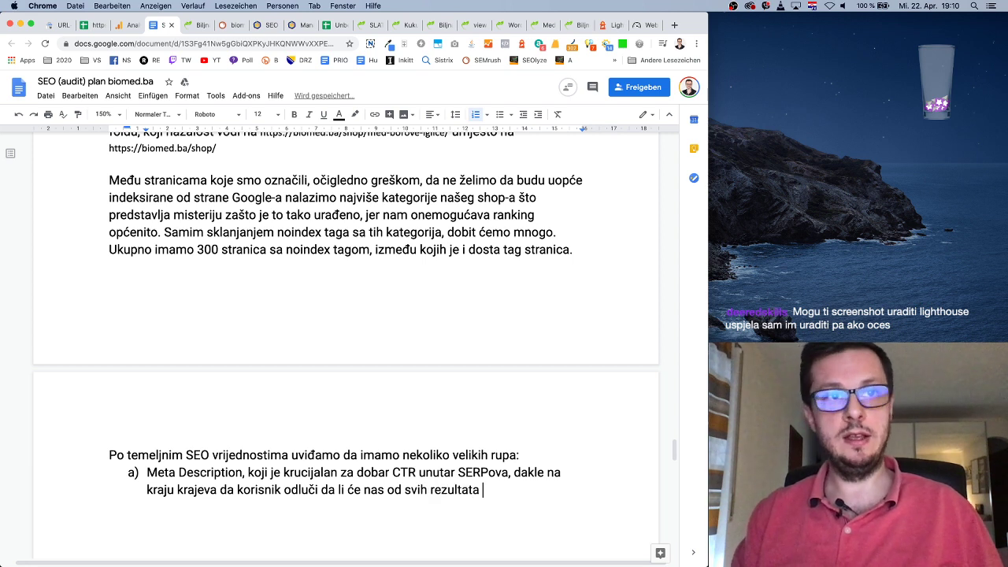
Step: Finish item a)'s sentence with "kliknuti, u nas Google izgeneriše, umjesto da mi kontrolišemo šta će se tu nalaziti."
{"action": "type", "text": "kliknuti, u"}
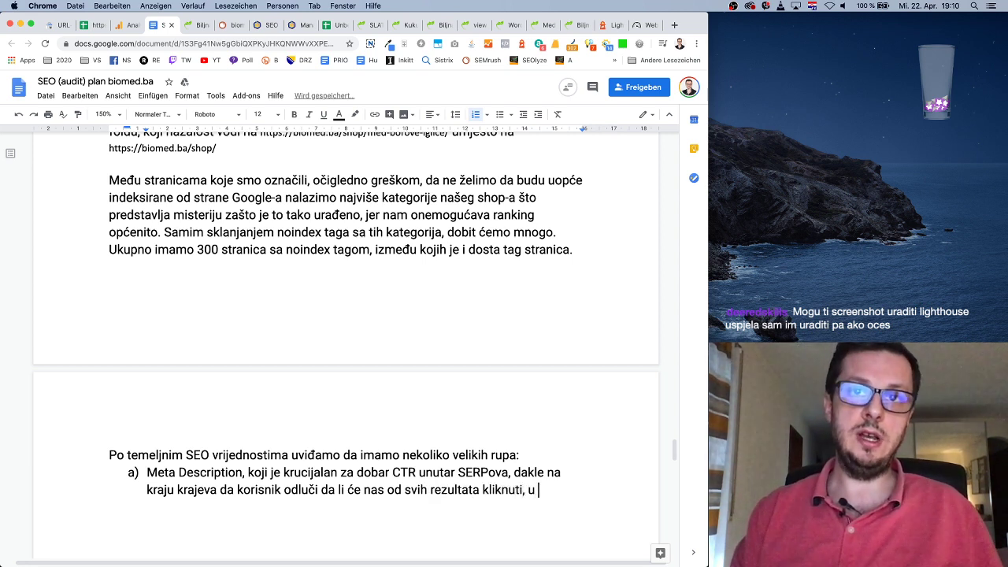
{"action": "type", "text": " nas Google "}
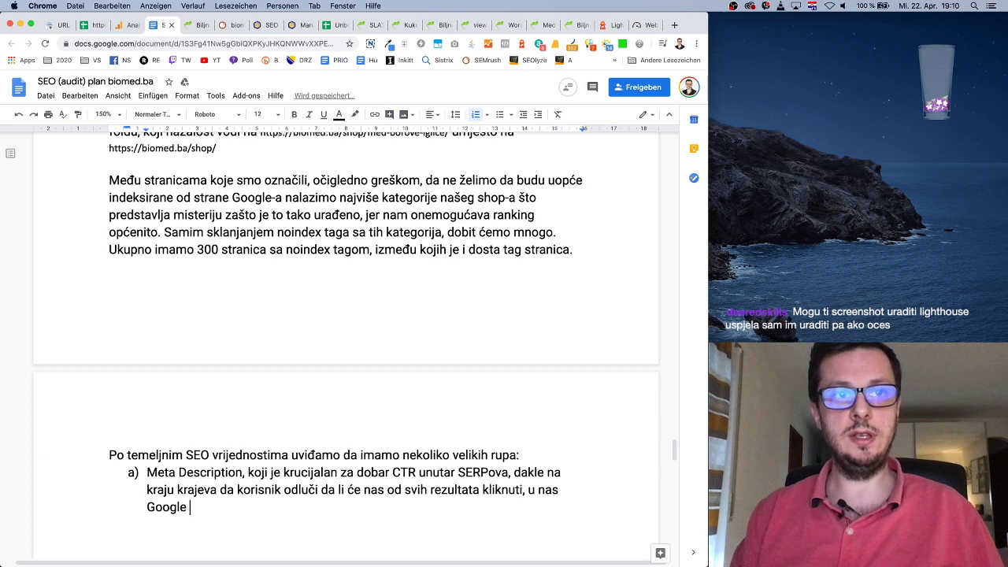
{"action": "type", "text": "izgeneriše, "}
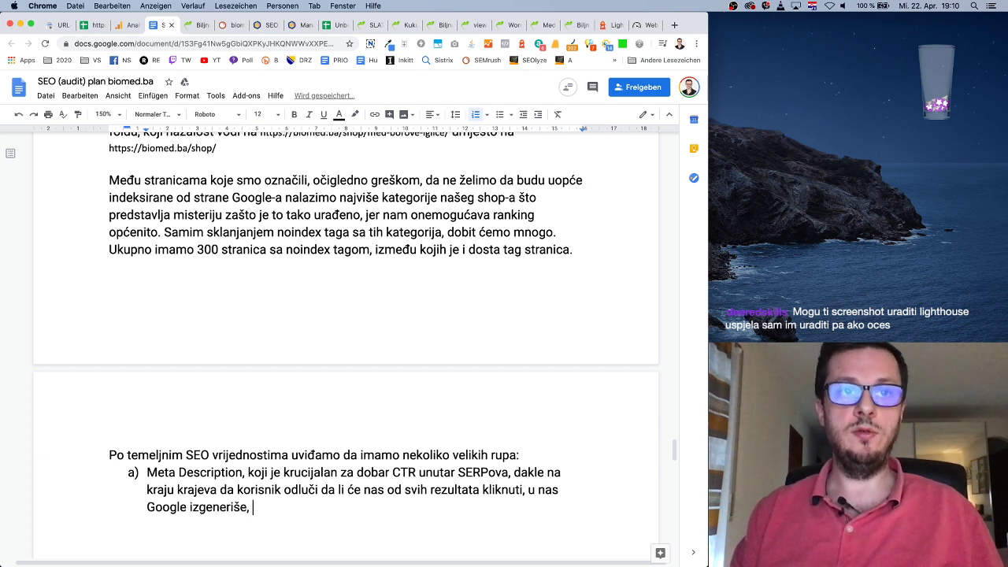
{"action": "type", "text": "umjesto da mi "}
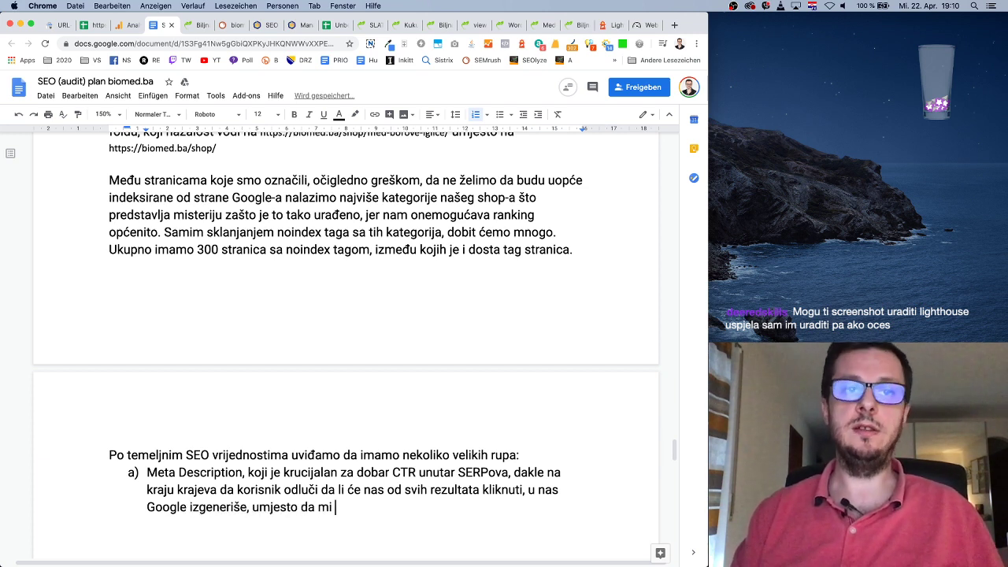
{"action": "type", "text": "dikti"}
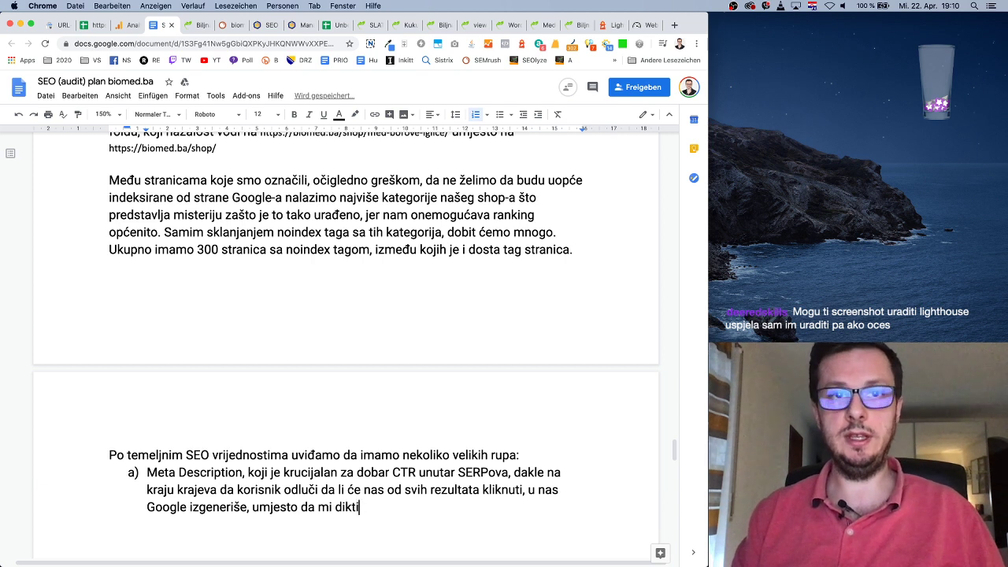
{"action": "type", "text": "ran"}
{"action": "key", "text": "BackSpace"}
{"action": "key", "text": "BackSpace"}
{"action": "key", "text": "BackSpace"}
{"action": "key", "text": "BackSpace"}
{"action": "key", "text": "BackSpace"}
{"action": "key", "text": "BackSpace"}
{"action": "key", "text": "BackSpace"}
{"action": "key", "text": "BackSpace"}
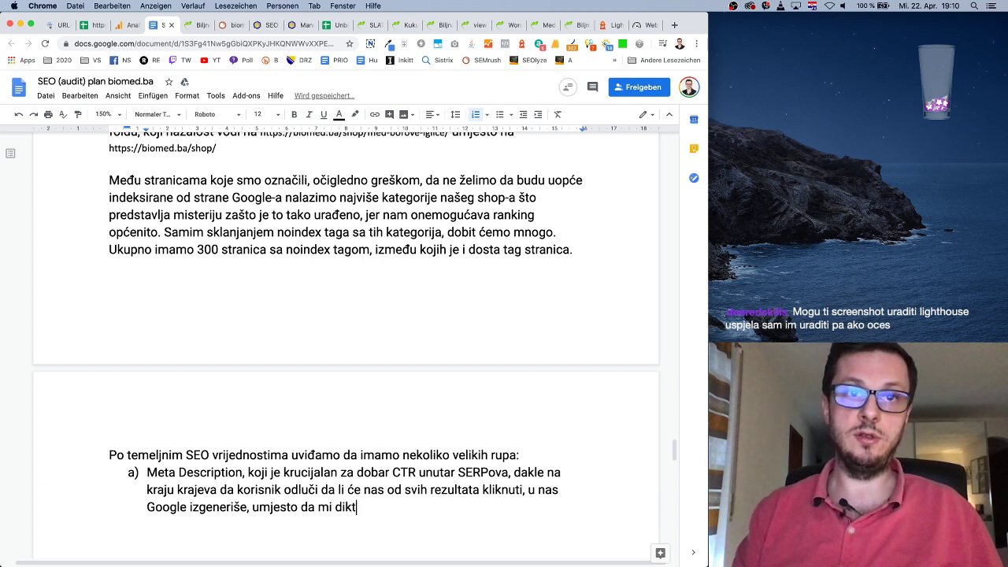
{"action": "type", "text": "kontrolišem"}
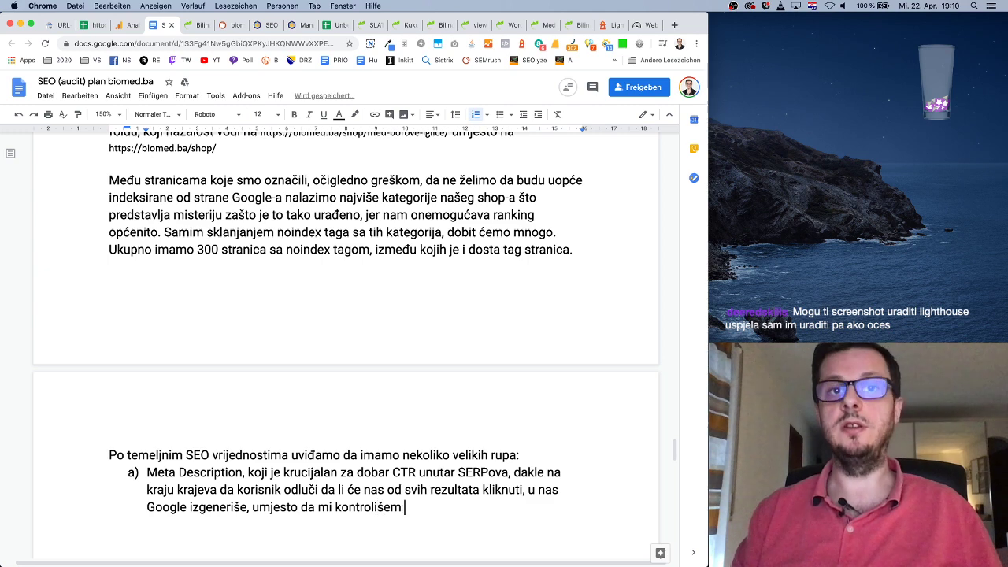
{"action": "key", "text": "BackSpace"}
{"action": "type", "text": "o šta "}
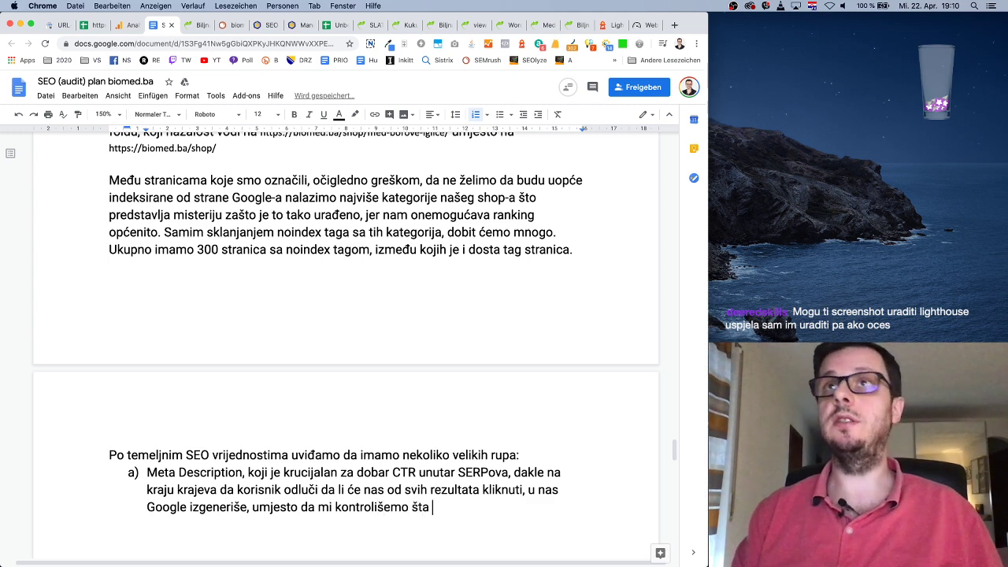
{"action": "type", "text": "će se t"}
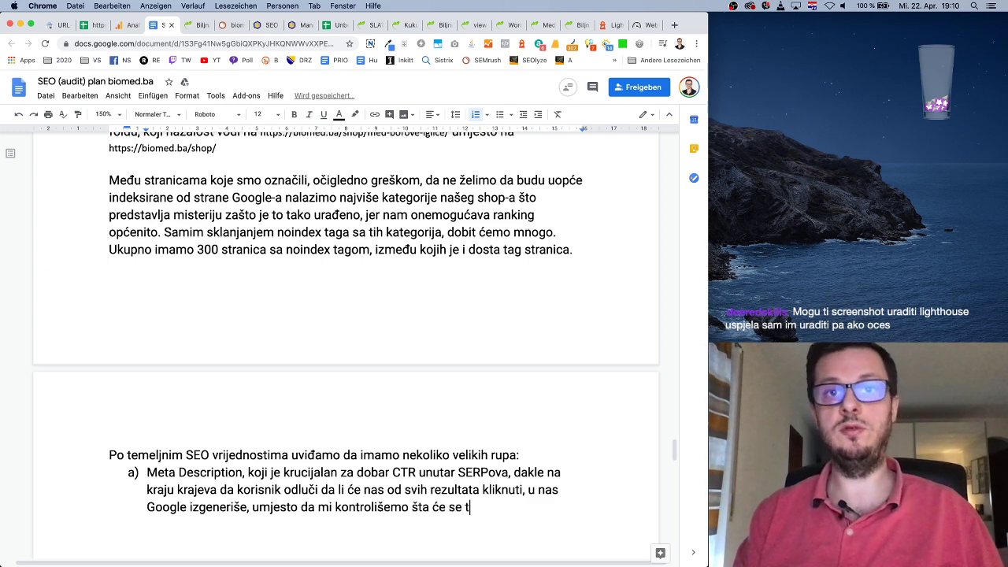
{"action": "type", "text": "u nala"}
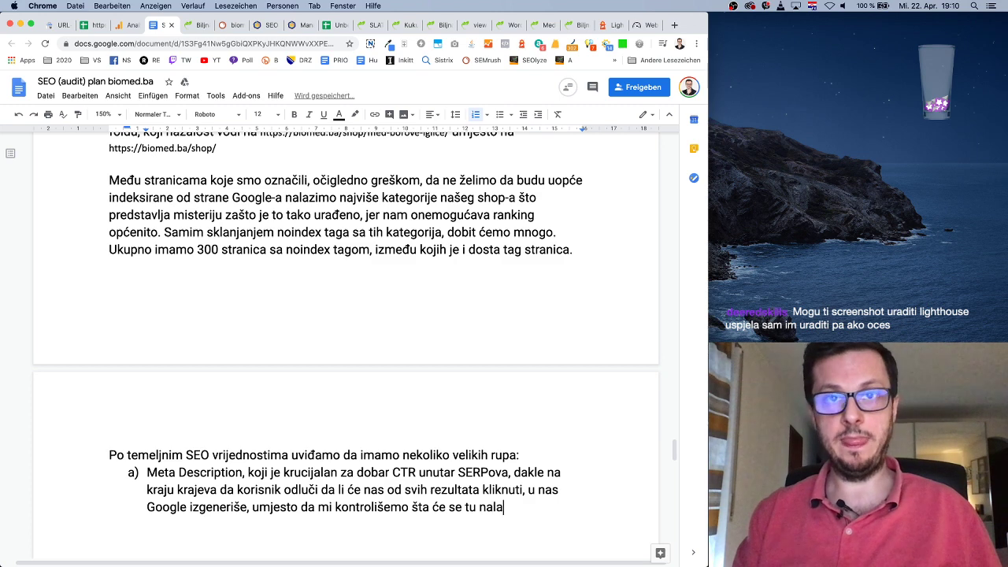
{"action": "type", "text": "ziti."}
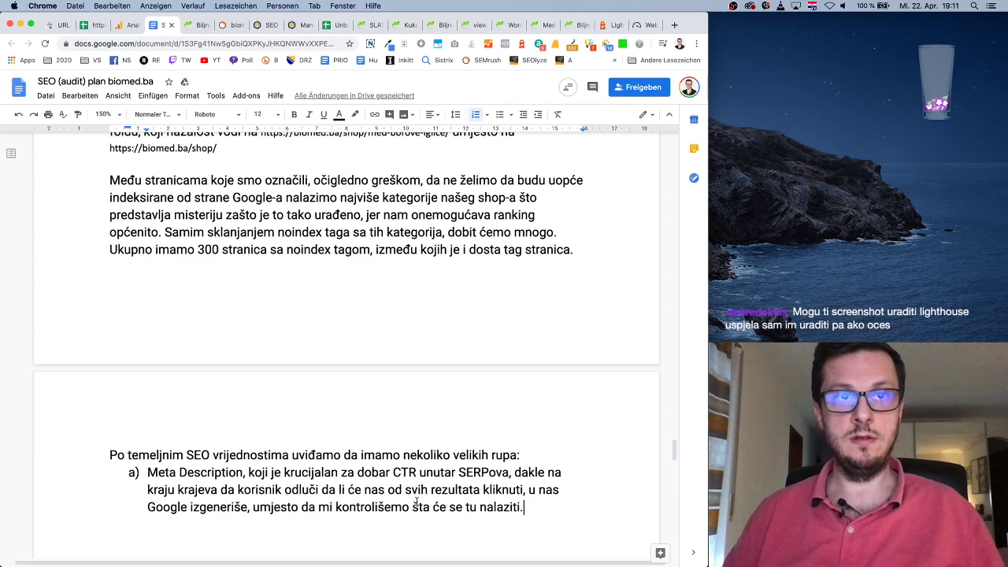
Step: Enclose the explanation after "Meta Description" in parentheses without the comma and full stop, and append "nedostaje na 299"
{"action": "left_click", "coordinate": [249, 472]}
{"action": "type", "text": "("}
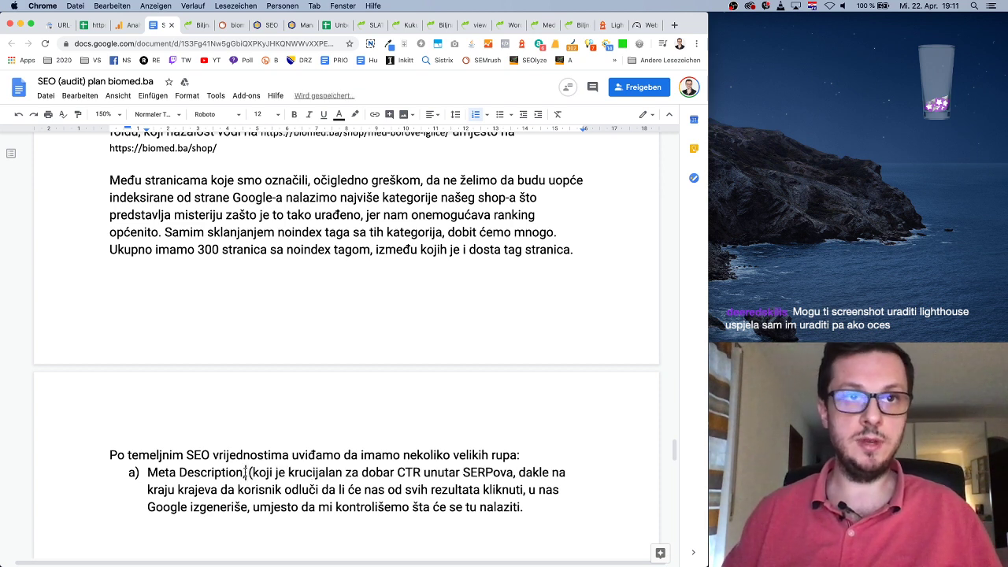
{"action": "left_click", "coordinate": [246, 473]}
{"action": "key", "text": "BackSpace"}
{"action": "left_click", "coordinate": [519, 507]}
{"action": "type", "text": ")"}
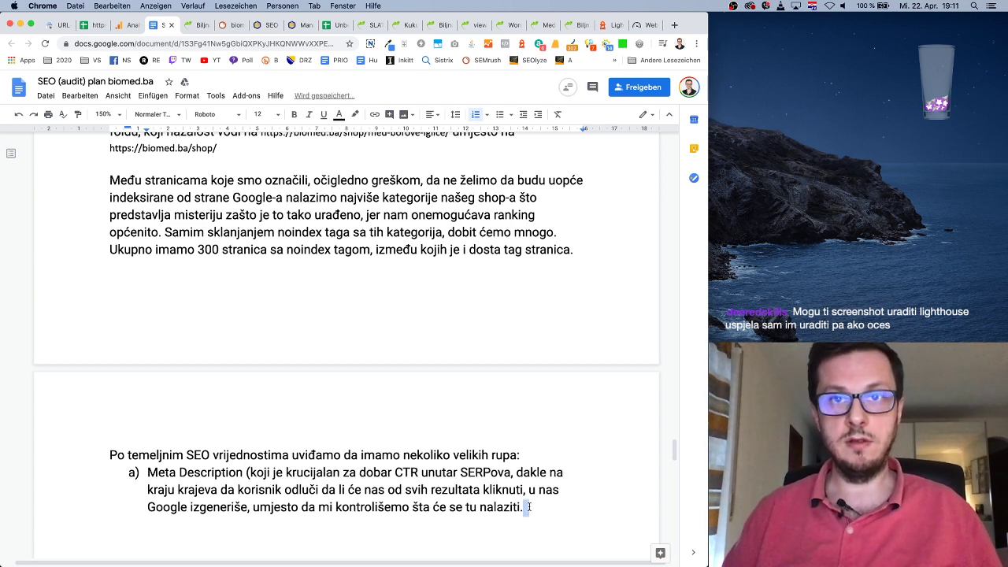
{"action": "key", "text": "BackSpace"}
{"action": "type", "text": ") nedostaje "}
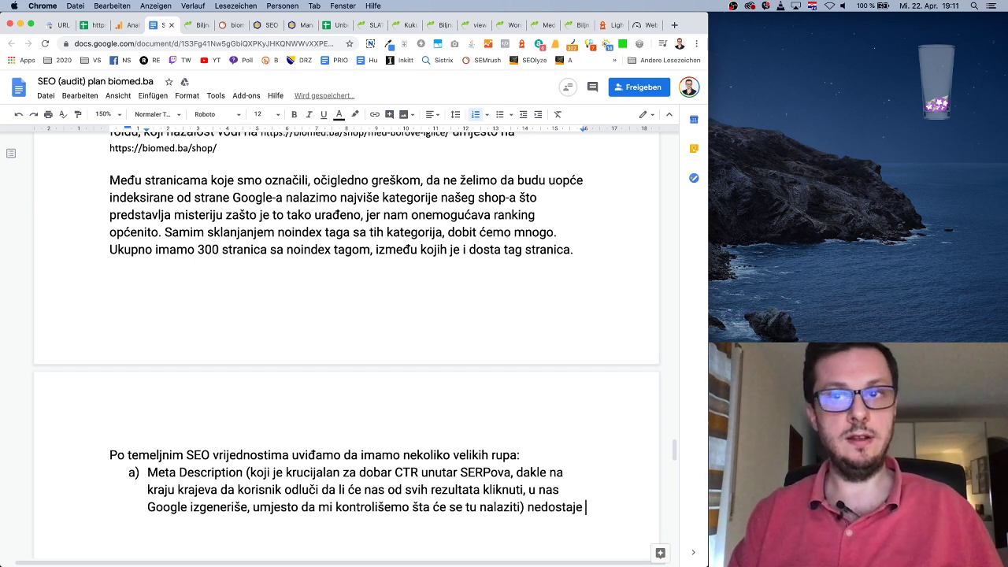
{"action": "type", "text": "na 299"}
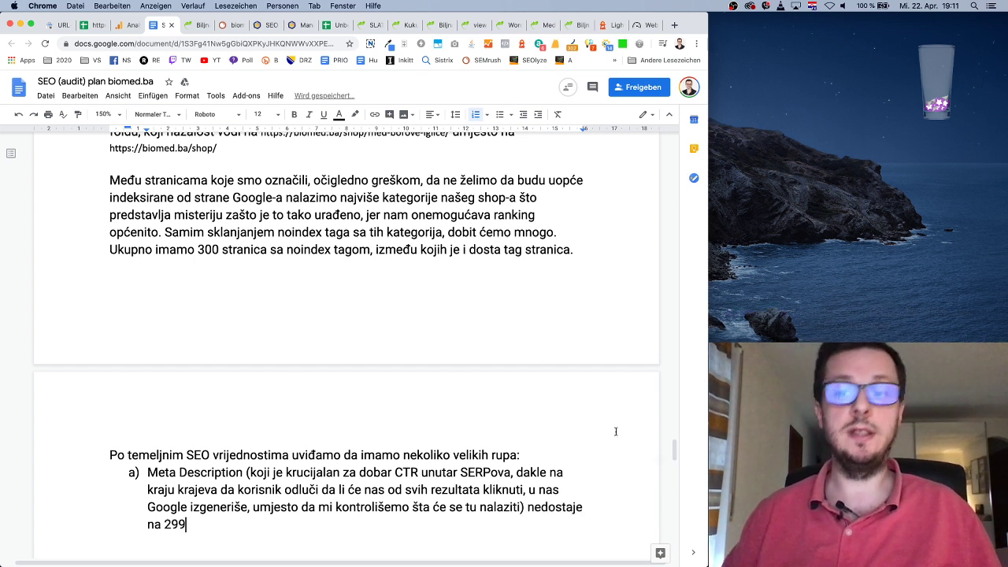
Step: Switch to Screaming Frog SEO Spider to check how many pages lack a meta description, and return to the document
{"action": "key", "text": "super+Tab"}
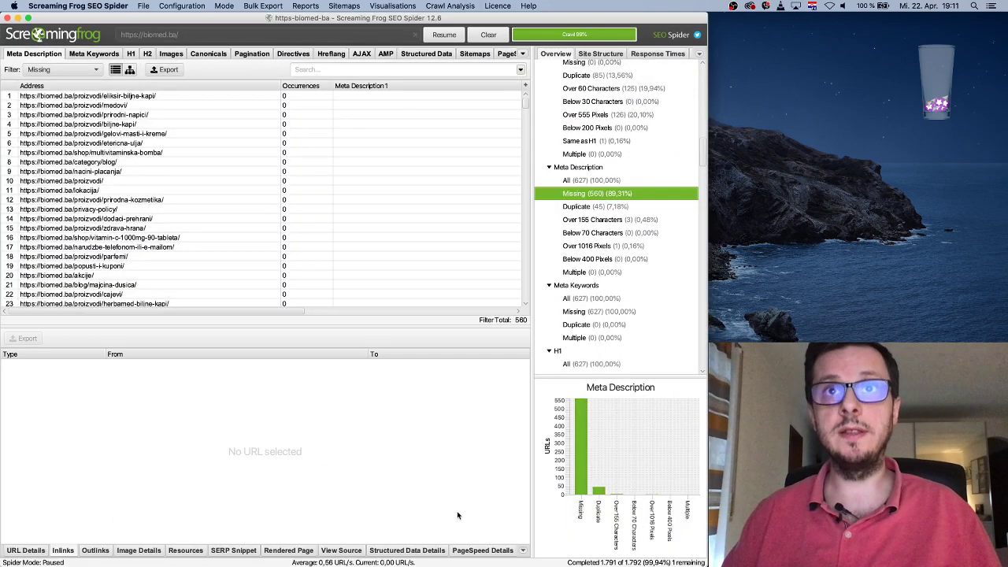
{"action": "left_click", "coordinate": [18, 17]}
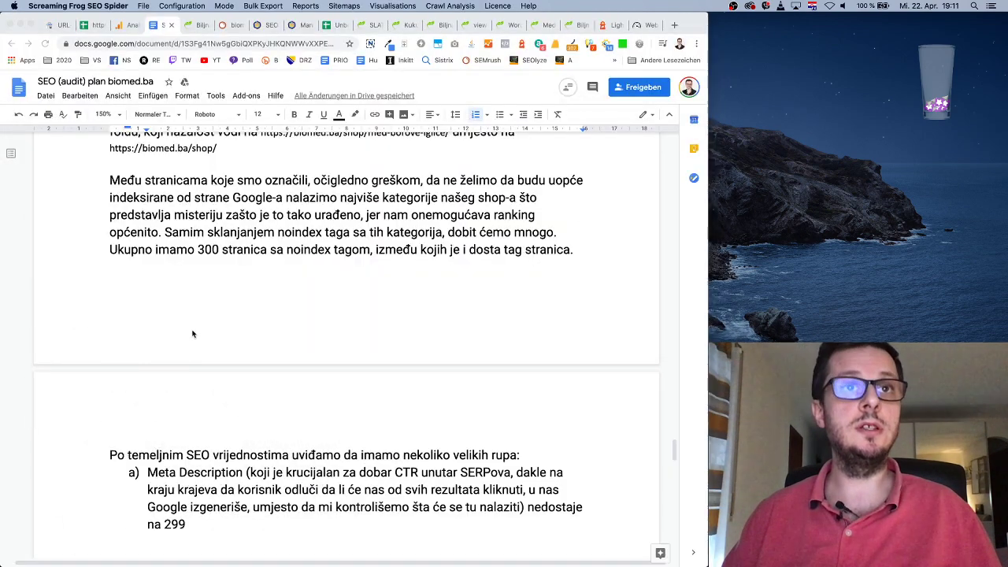
Step: Replace 299 in item a) with "560 stranica do kojih Google može svakodnevno doći." and start an empty item b)
{"action": "double_click", "coordinate": [173, 523]}
{"action": "type", "text": "560 stra"}
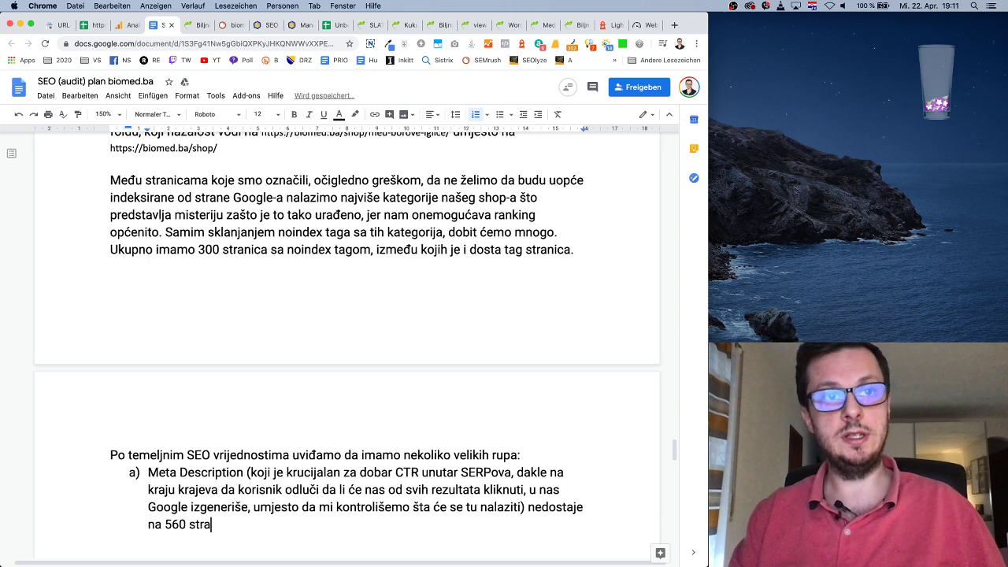
{"action": "type", "text": "nica do kojih Goog"}
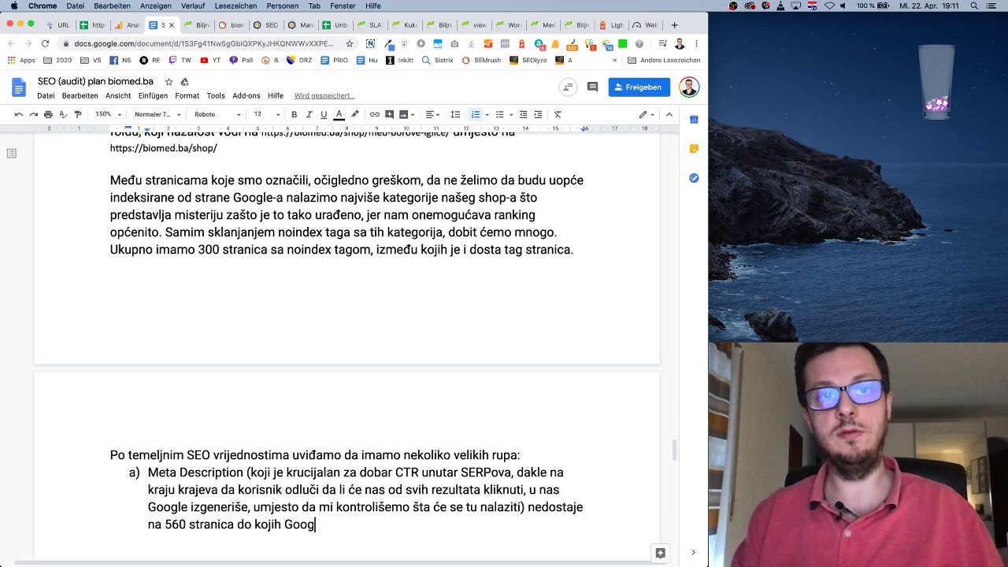
{"action": "type", "text": "le može svakod"}
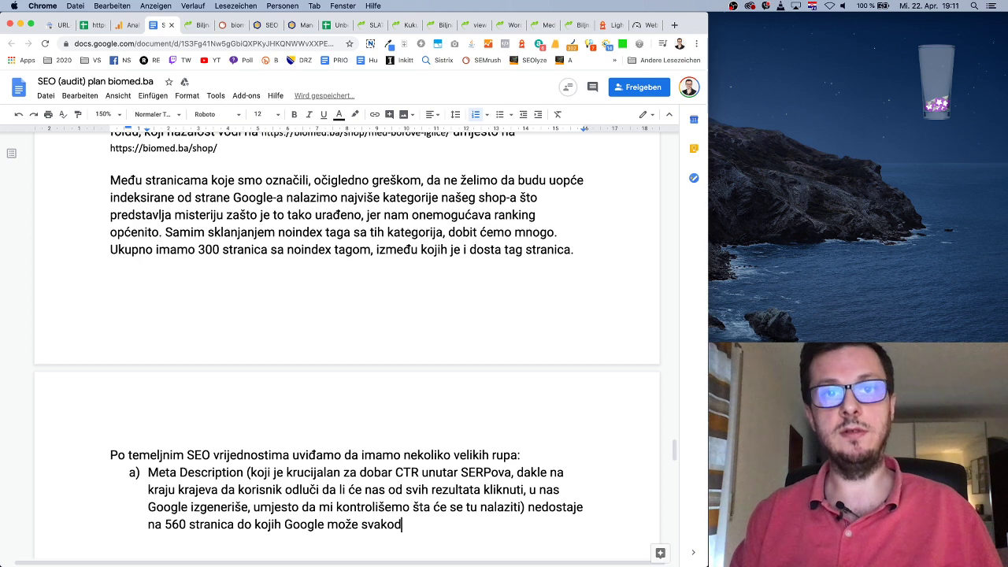
{"action": "type", "text": "nevno doći."}
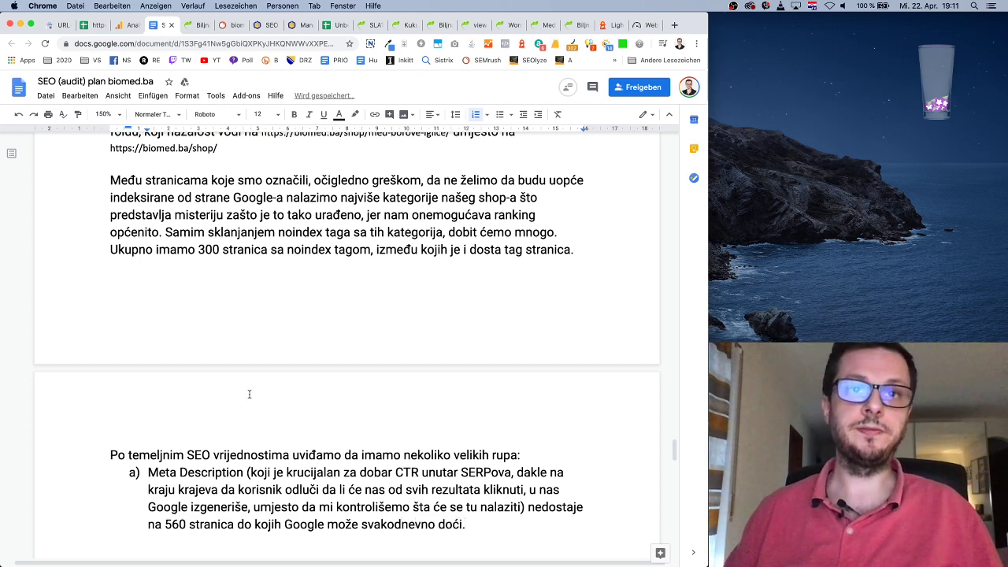
{"action": "scroll", "coordinate": [249, 394], "scroll_direction": "down", "scroll_amount": 3}
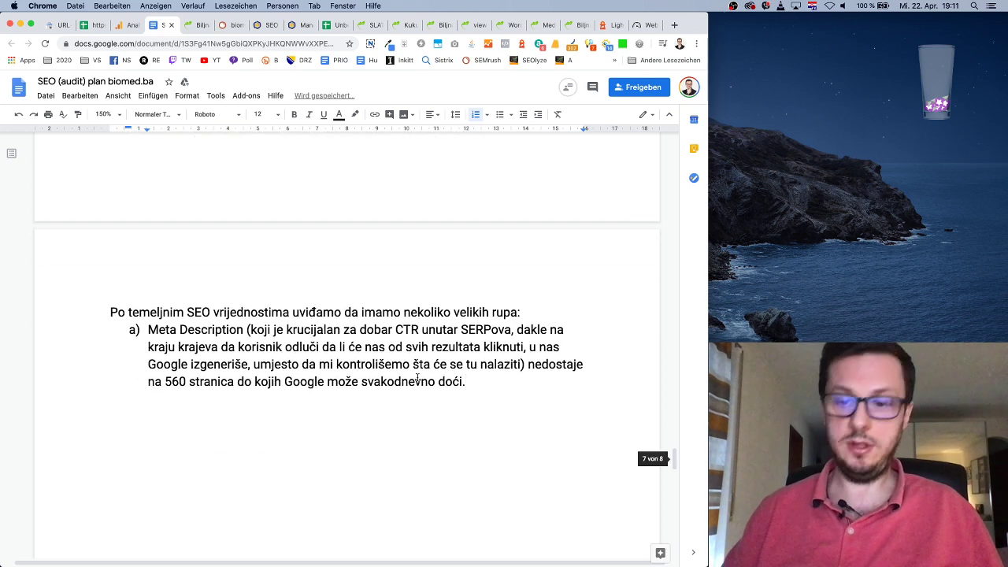
{"action": "key", "text": "Return"}
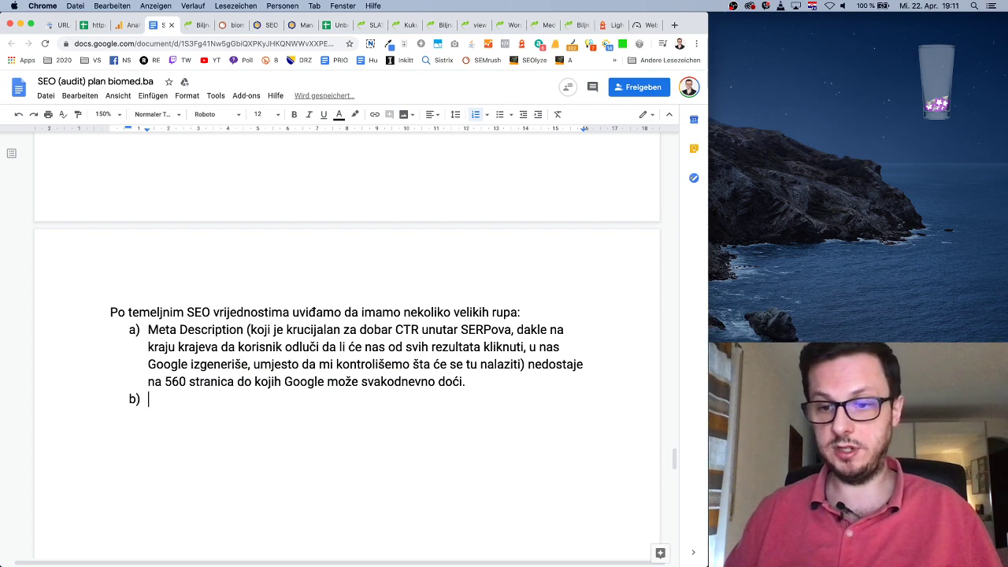
Step: Switch to Screaming Frog SEO Spider and check the crawl for pages with missing page titles
{"action": "key", "text": "super+Tab"}
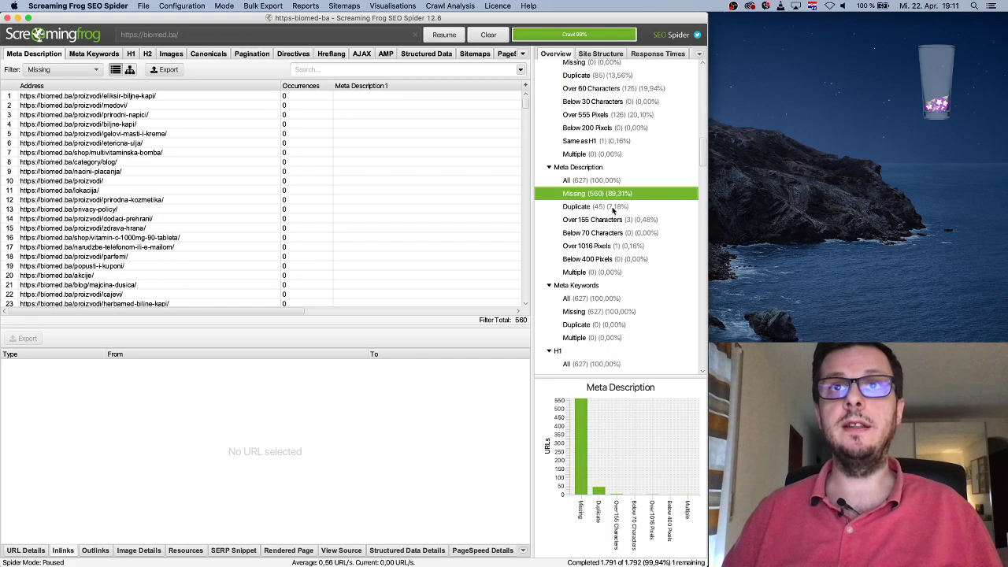
{"action": "scroll", "coordinate": [614, 251], "scroll_direction": "up", "scroll_amount": 5}
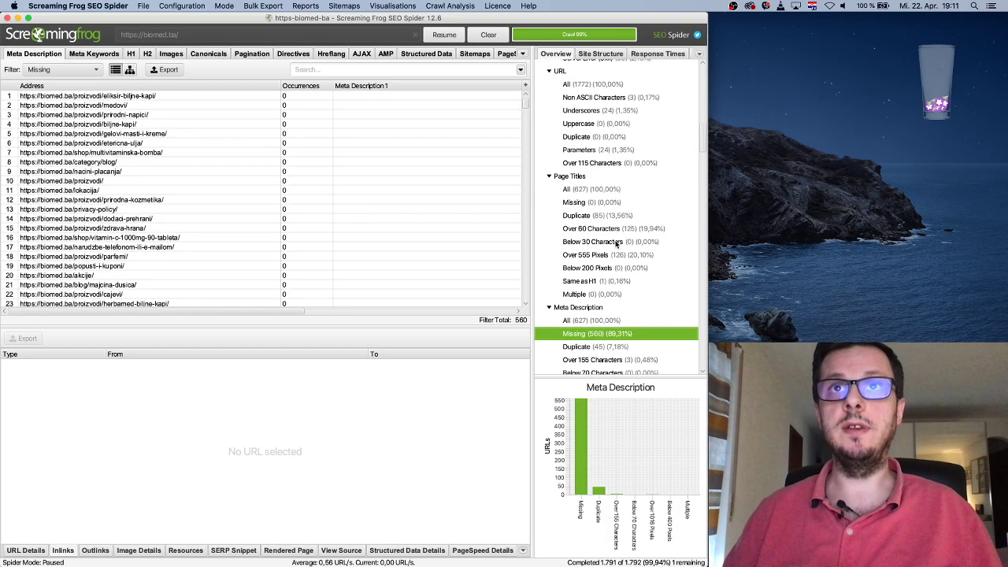
{"action": "left_click", "coordinate": [574, 204]}
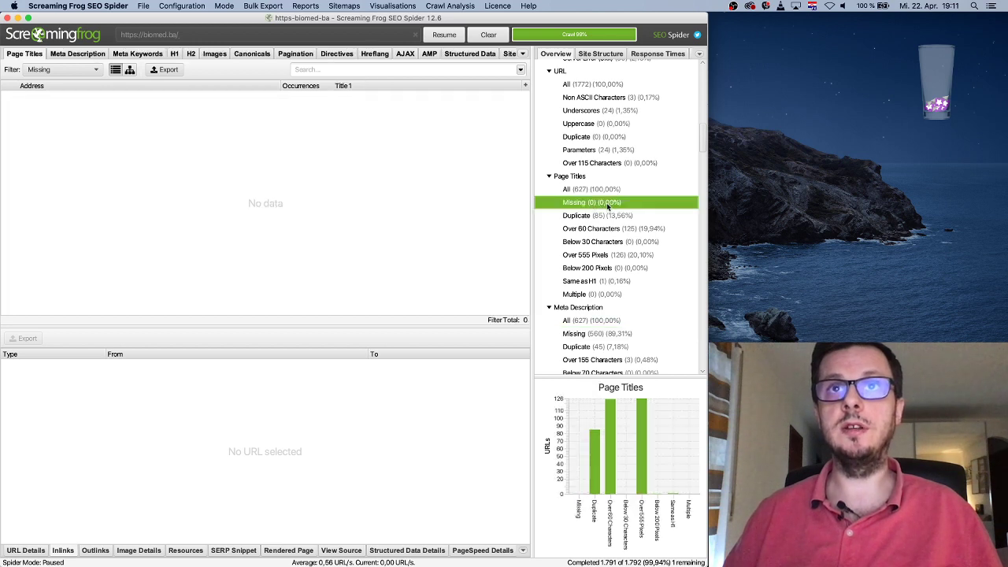
{"action": "scroll", "coordinate": [611, 206], "scroll_direction": "up", "scroll_amount": 2}
Step: List the crawled pages with a missing H1 and look through their addresses
{"action": "scroll", "coordinate": [610, 206], "scroll_direction": "down", "scroll_amount": 9}
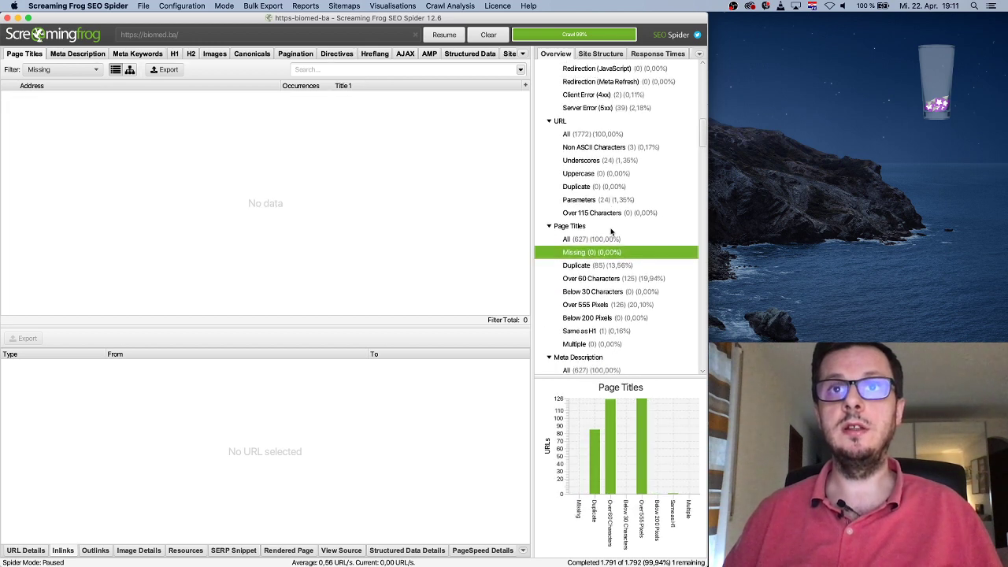
{"action": "scroll", "coordinate": [610, 230], "scroll_direction": "down", "scroll_amount": 3}
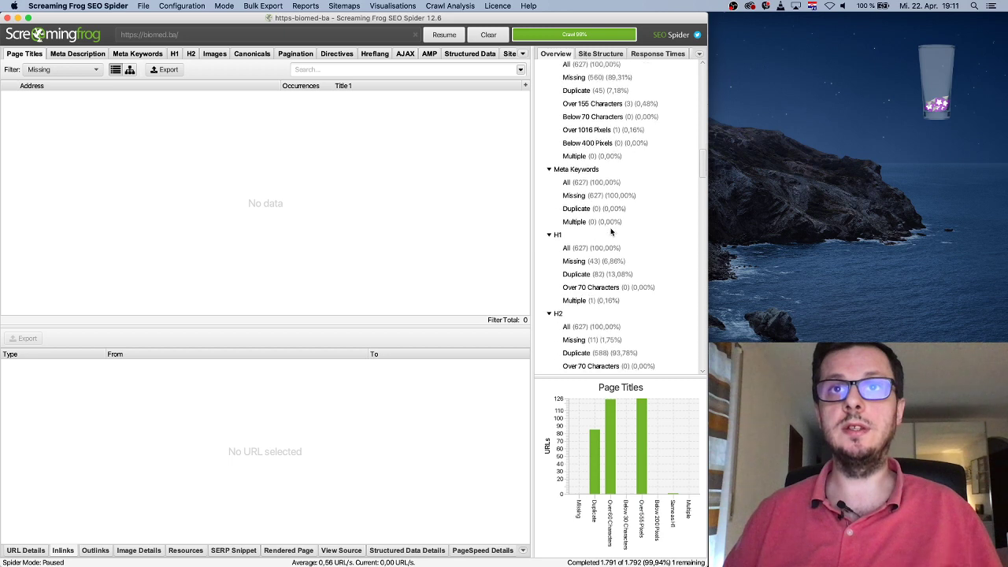
{"action": "left_click", "coordinate": [581, 264]}
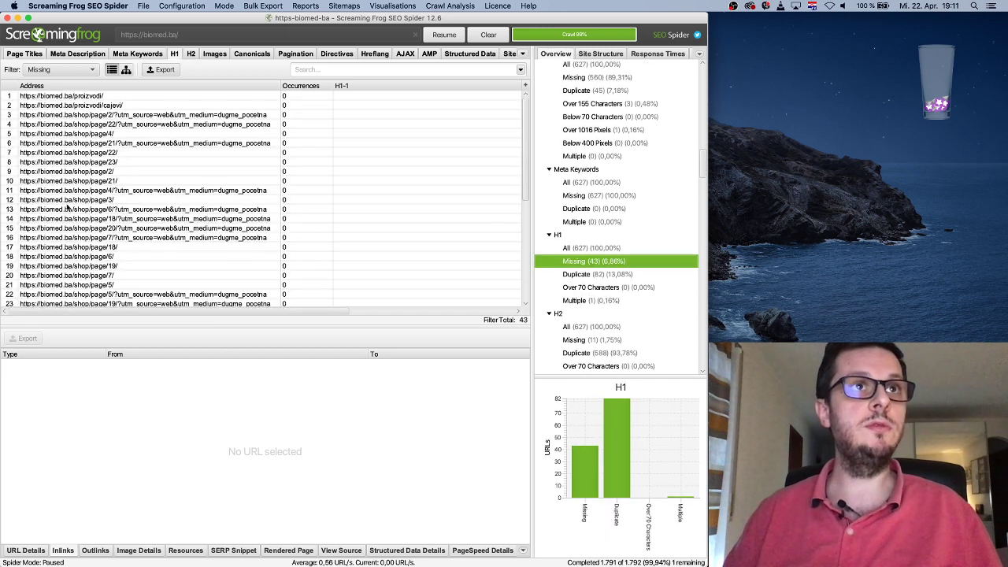
{"action": "scroll", "coordinate": [71, 209], "scroll_direction": "down", "scroll_amount": 5}
{"action": "scroll", "coordinate": [87, 207], "scroll_direction": "up", "scroll_amount": 5}
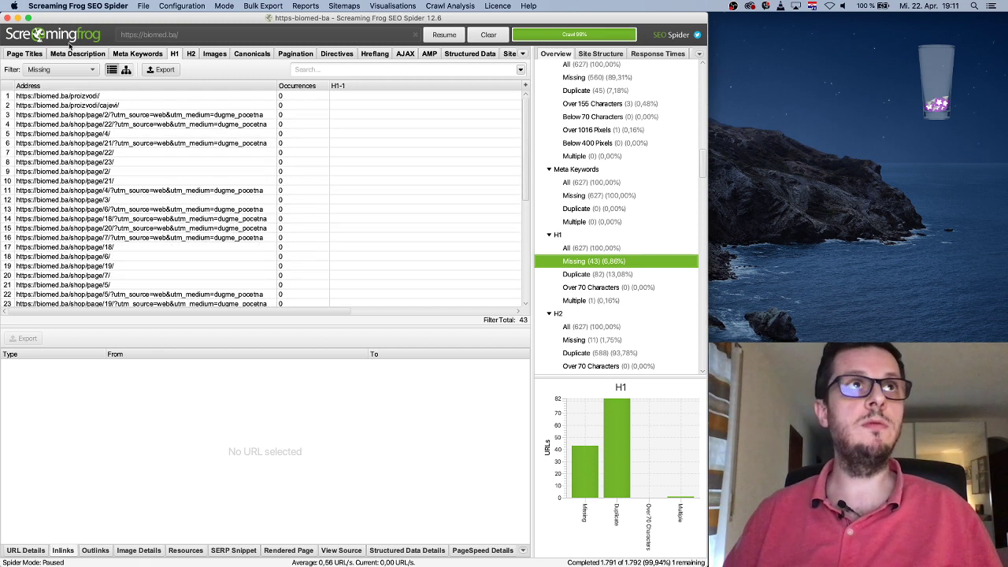
Step: Look through the remaining crawl overview categories, from H2, images and canonicals to structured data, sitemaps and PageSpeed
{"action": "scroll", "coordinate": [632, 348], "scroll_direction": "down", "scroll_amount": 6}
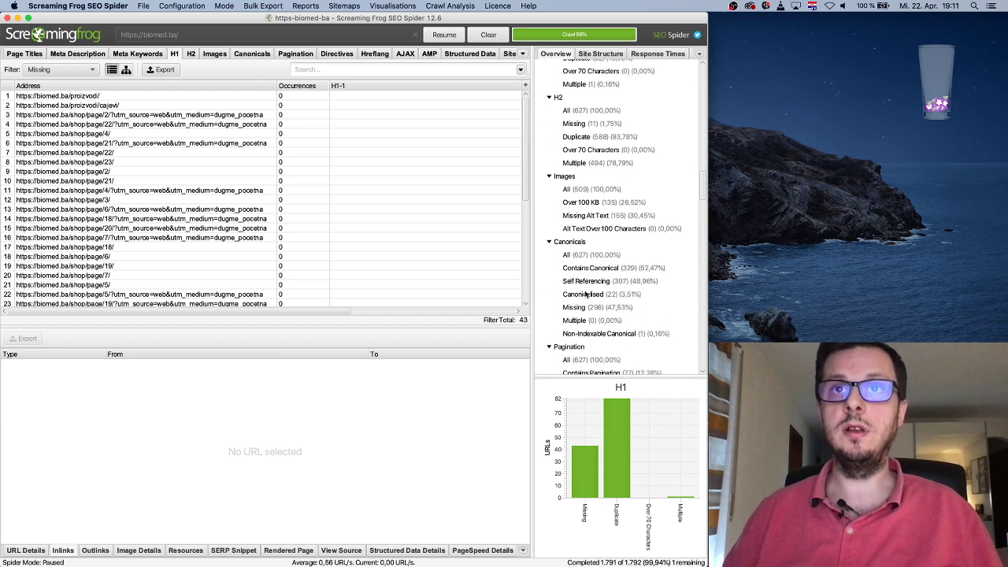
{"action": "scroll", "coordinate": [613, 293], "scroll_direction": "down", "scroll_amount": 7}
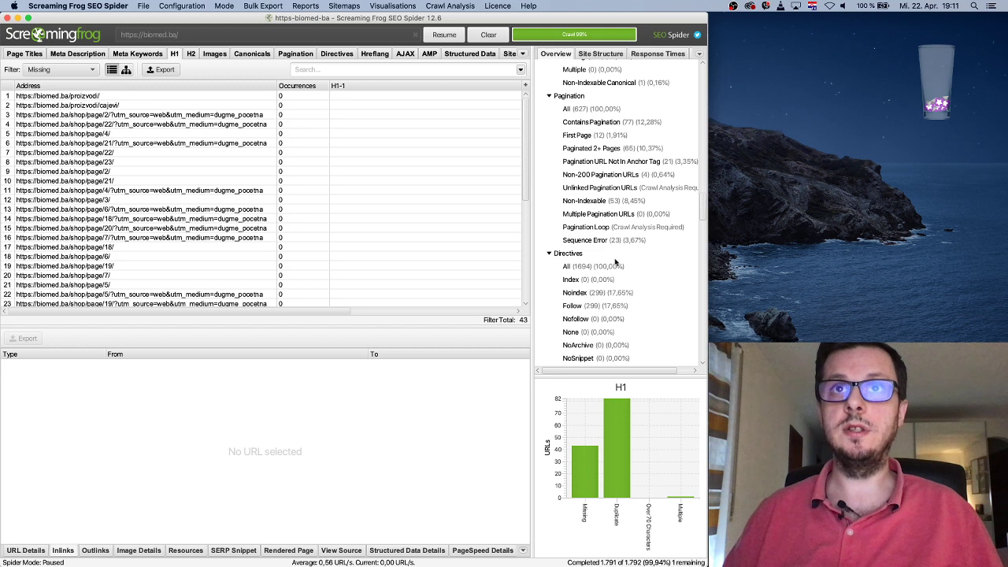
{"action": "scroll", "coordinate": [615, 263], "scroll_direction": "down", "scroll_amount": 11}
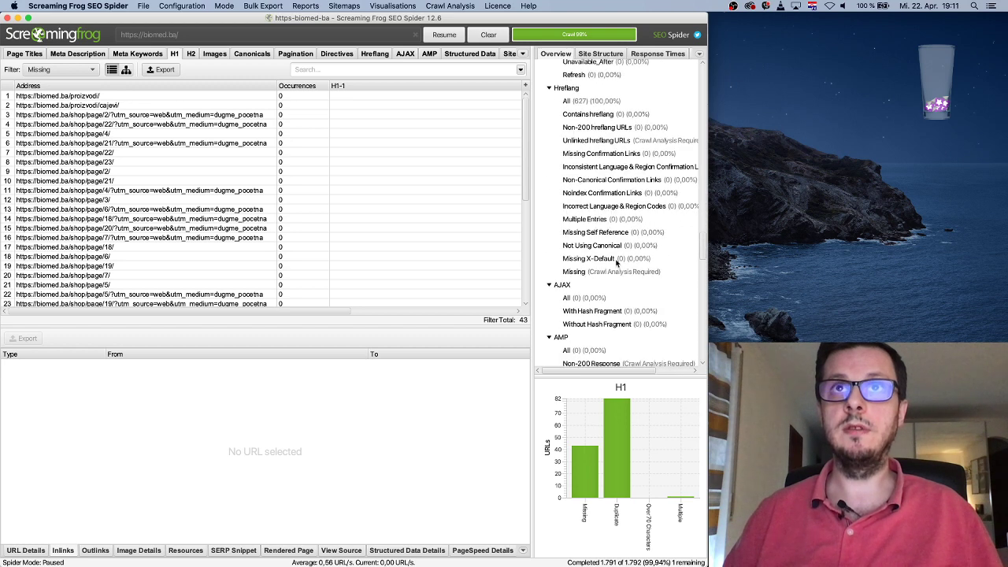
{"action": "scroll", "coordinate": [608, 257], "scroll_direction": "down", "scroll_amount": 8}
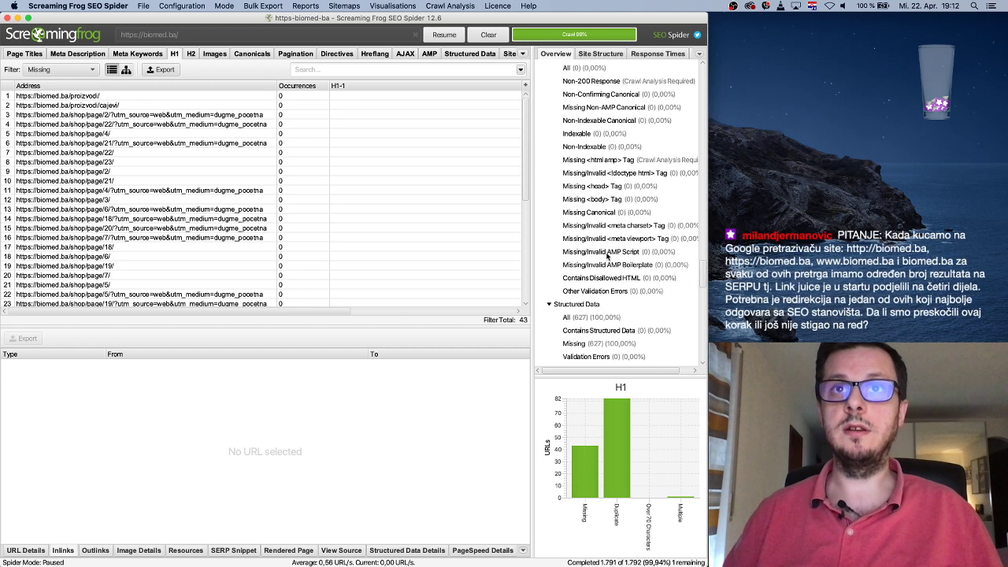
{"action": "scroll", "coordinate": [608, 256], "scroll_direction": "down", "scroll_amount": 7}
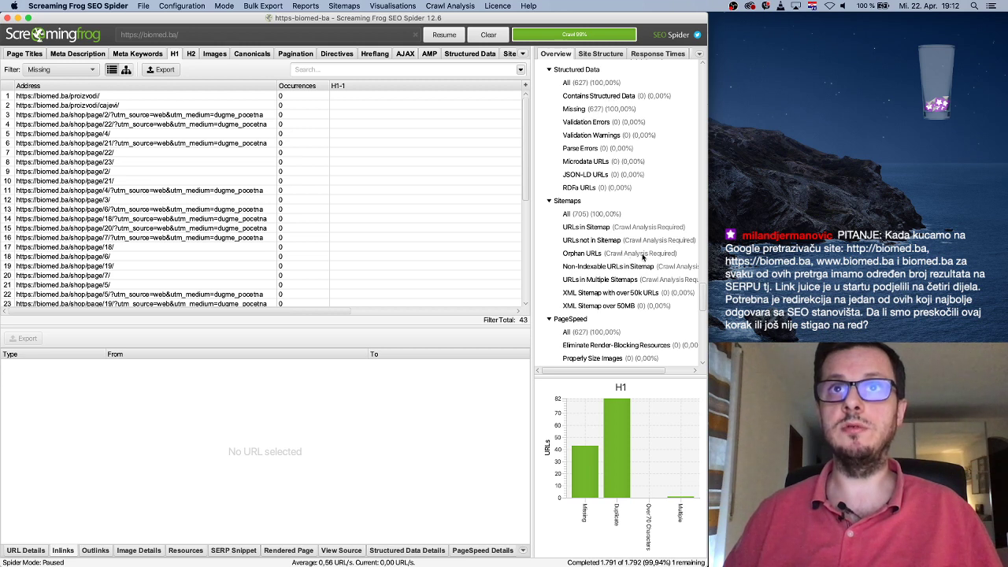
{"action": "scroll", "coordinate": [643, 257], "scroll_direction": "down", "scroll_amount": 7}
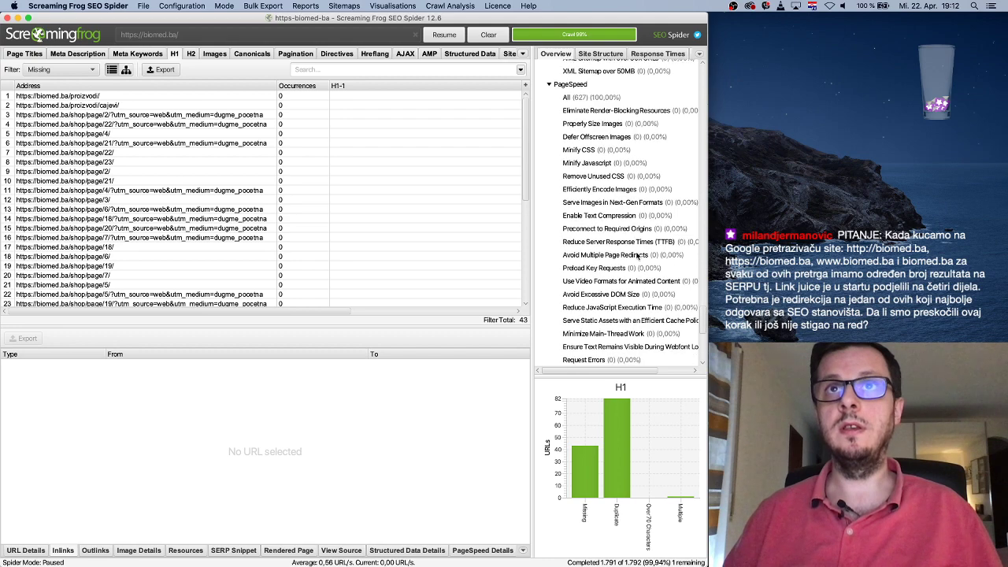
{"action": "scroll", "coordinate": [638, 256], "scroll_direction": "up", "scroll_amount": 15}
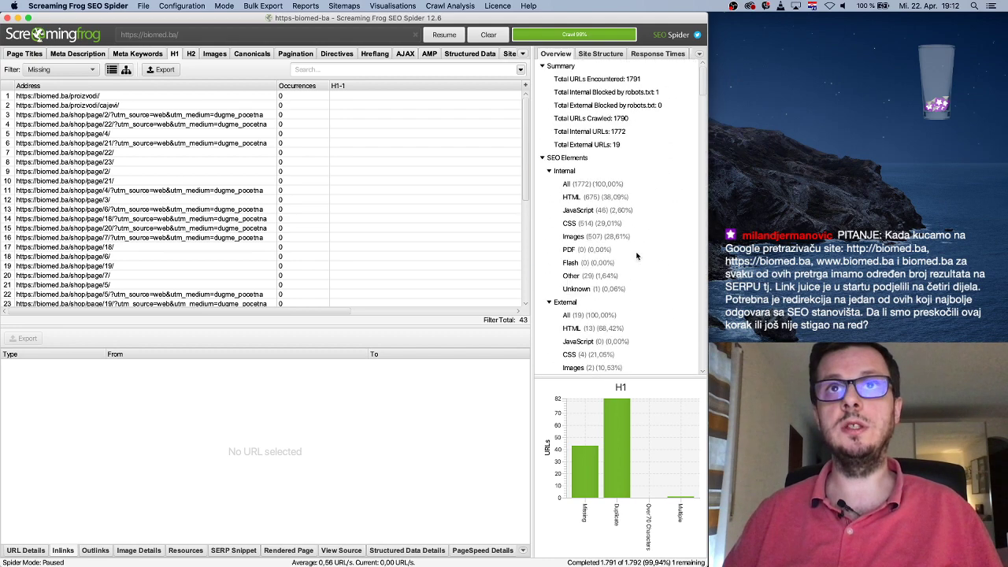
Step: List the URLs with a Redirection (3xx) response code and show the inlinks of the first one, the author page
{"action": "scroll", "coordinate": [637, 256], "scroll_direction": "down", "scroll_amount": 10}
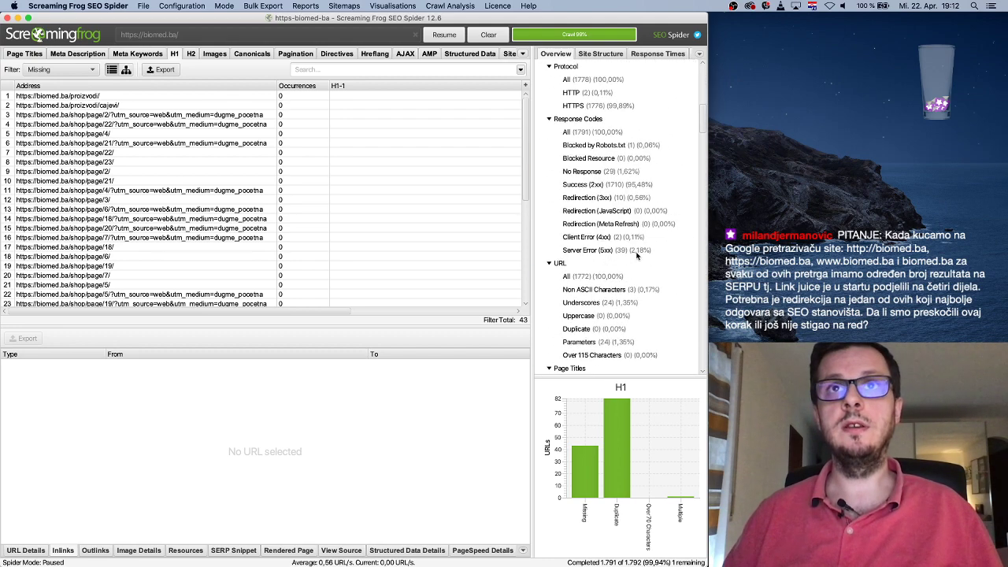
{"action": "left_click", "coordinate": [603, 197]}
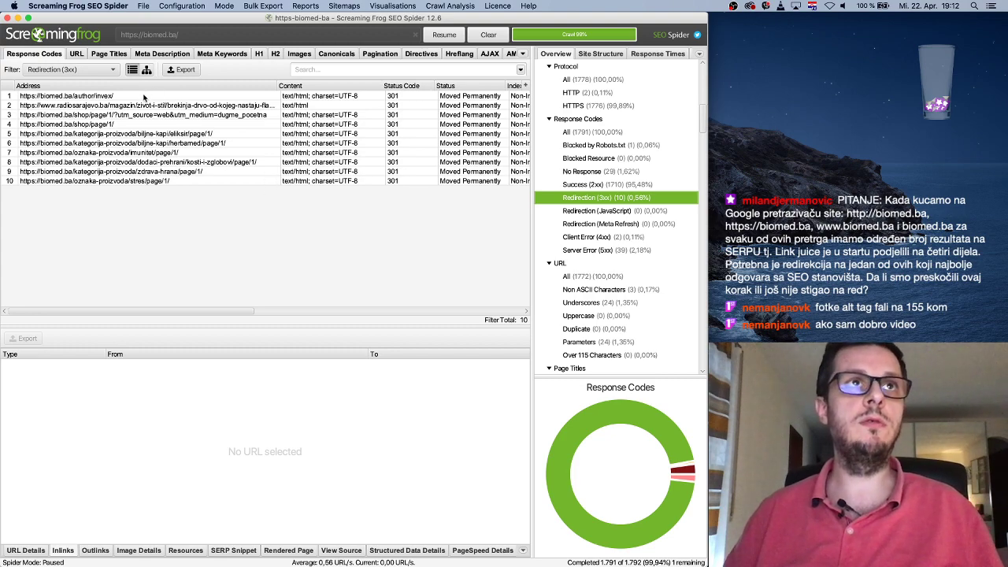
{"action": "left_click", "coordinate": [144, 96]}
Step: Compare the addresses of the 3xx pages with their status codes, inlinks and redirect URLs
{"action": "scroll", "coordinate": [144, 96], "scroll_direction": "right", "scroll_amount": 10}
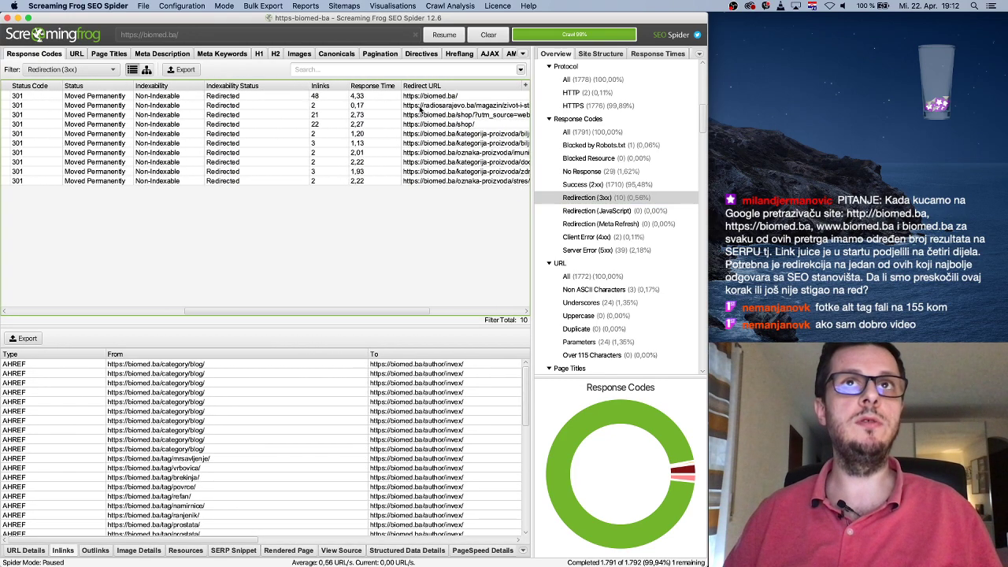
{"action": "scroll", "coordinate": [426, 110], "scroll_direction": "left", "scroll_amount": 10}
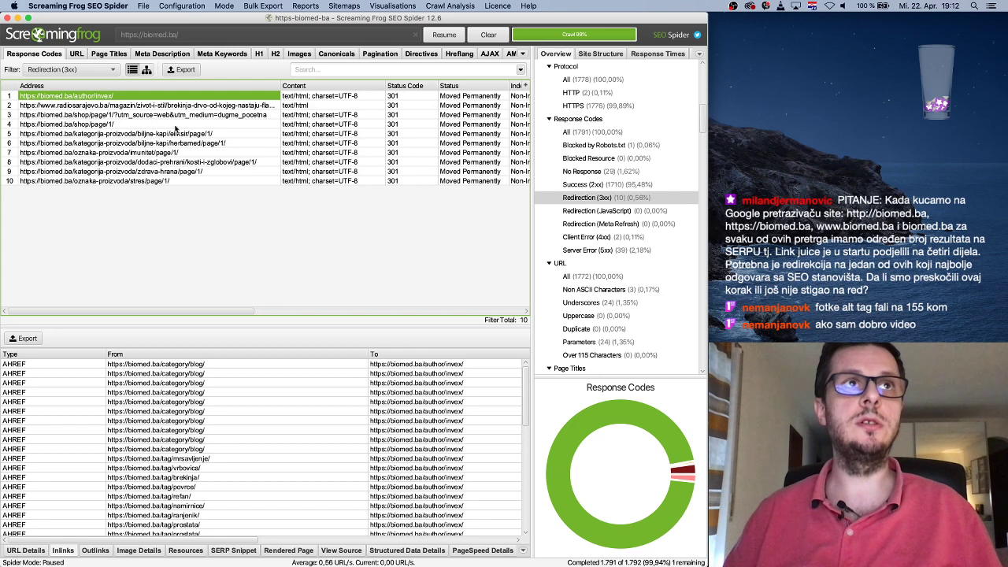
{"action": "scroll", "coordinate": [220, 129], "scroll_direction": "right", "scroll_amount": 10}
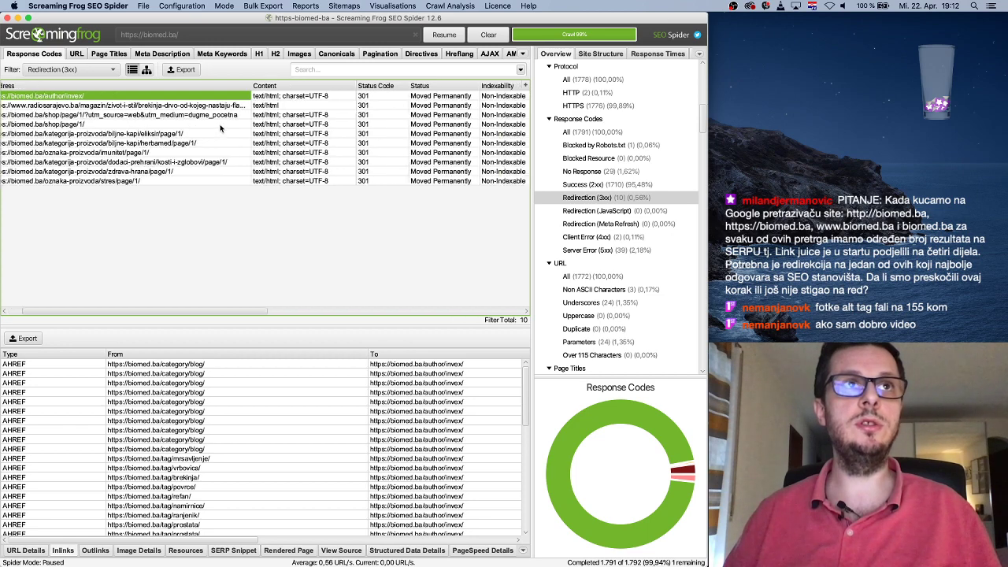
{"action": "scroll", "coordinate": [220, 129], "scroll_direction": "left", "scroll_amount": 10}
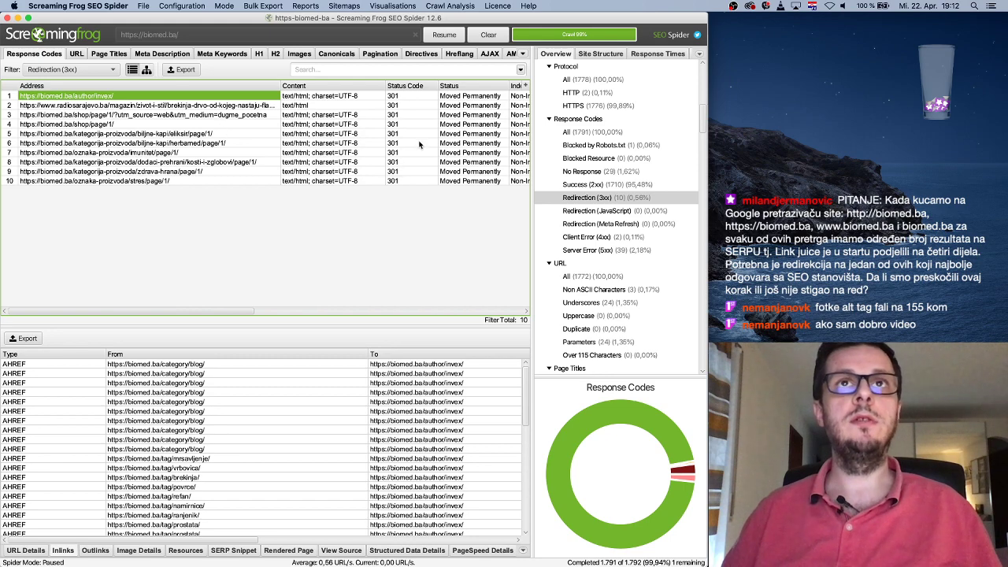
{"action": "scroll", "coordinate": [406, 153], "scroll_direction": "right", "scroll_amount": 10}
{"action": "scroll", "coordinate": [417, 145], "scroll_direction": "left", "scroll_amount": 6}
{"action": "scroll", "coordinate": [419, 144], "scroll_direction": "left", "scroll_amount": 5}
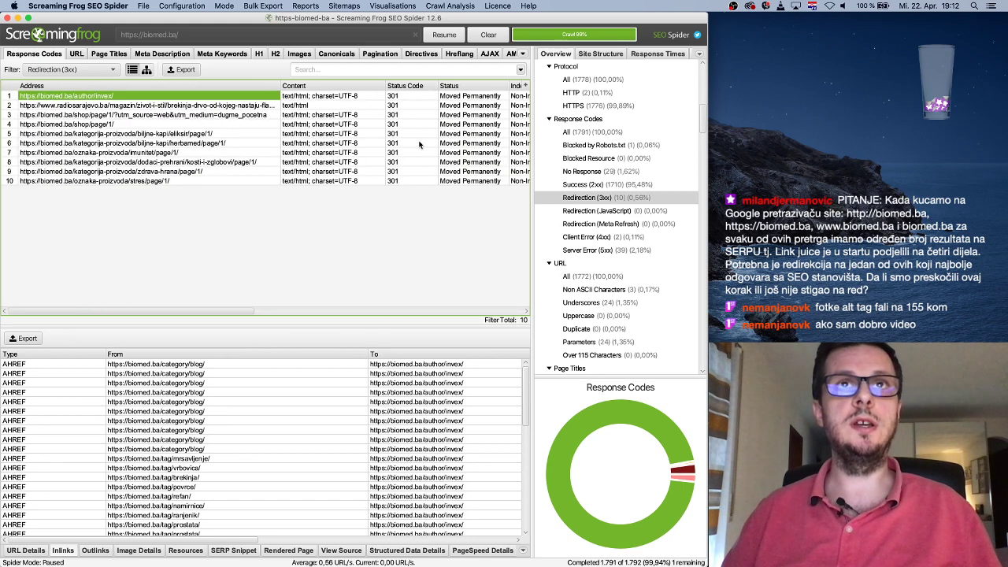
{"action": "scroll", "coordinate": [418, 144], "scroll_direction": "right", "scroll_amount": 10}
{"action": "scroll", "coordinate": [419, 144], "scroll_direction": "left", "scroll_amount": 8}
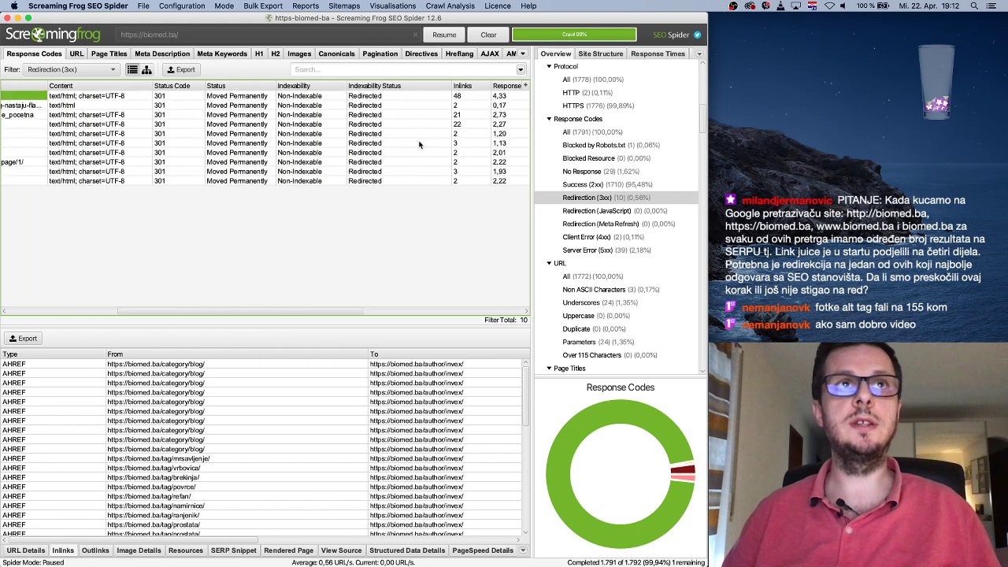
{"action": "scroll", "coordinate": [419, 144], "scroll_direction": "right", "scroll_amount": 5}
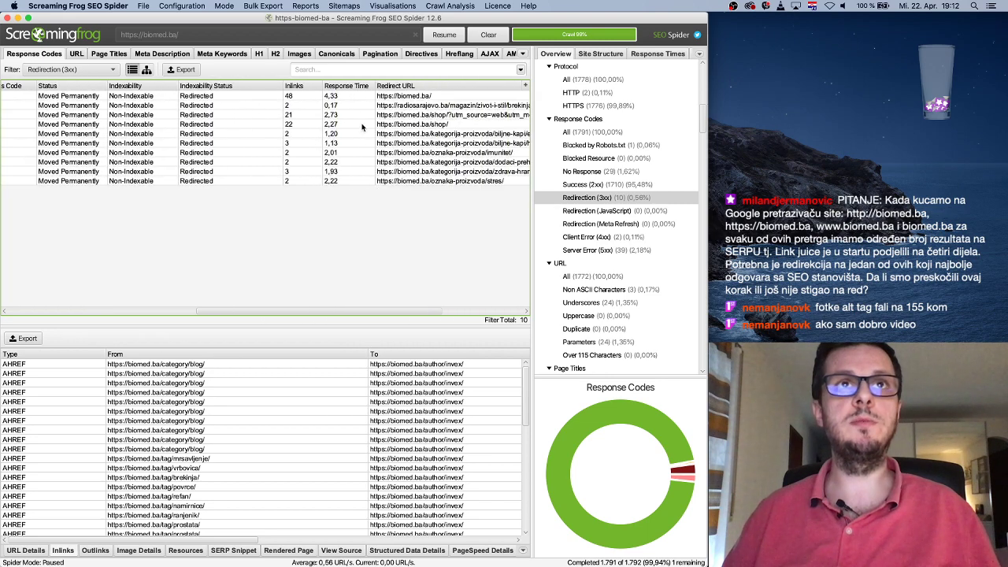
{"action": "scroll", "coordinate": [361, 150], "scroll_direction": "left", "scroll_amount": 10}
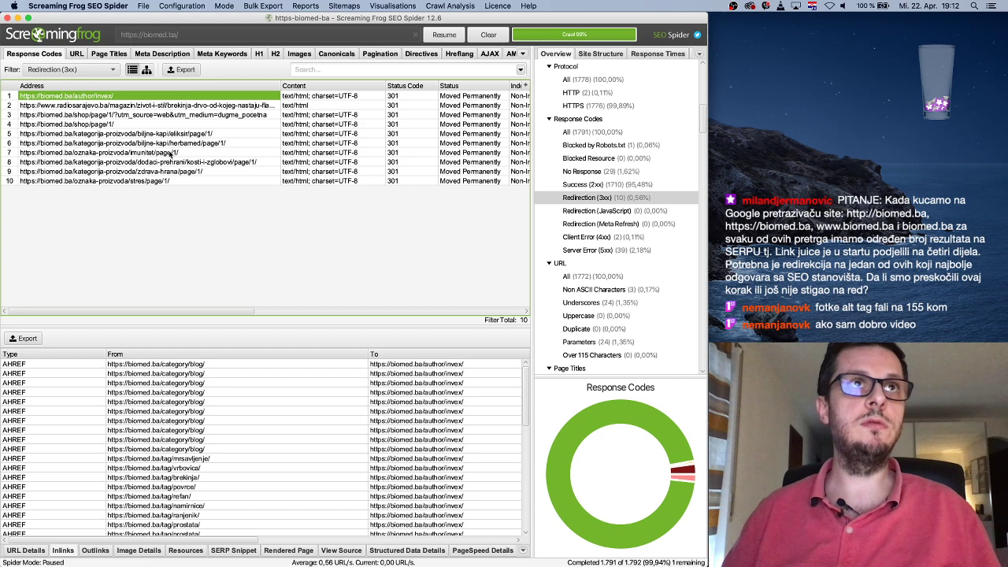
{"action": "scroll", "coordinate": [403, 133], "scroll_direction": "right", "scroll_amount": 8}
{"action": "scroll", "coordinate": [403, 132], "scroll_direction": "left", "scroll_amount": 8}
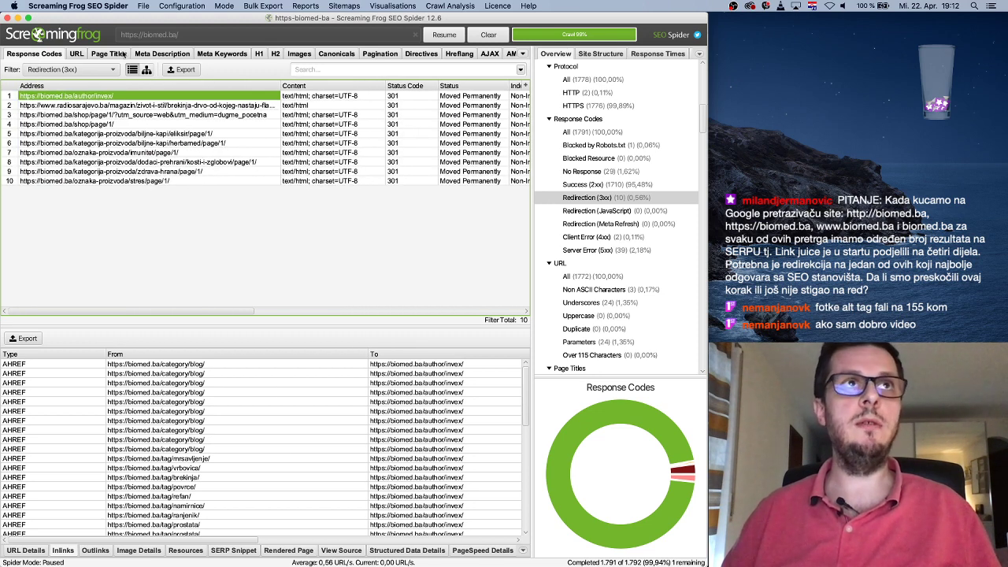
Step: List the crawled pages with a missing H1 and copy the addresses of the /proizvodi/ and /proizvodi/cajevi/ pages
{"action": "scroll", "coordinate": [610, 252], "scroll_direction": "down", "scroll_amount": 8}
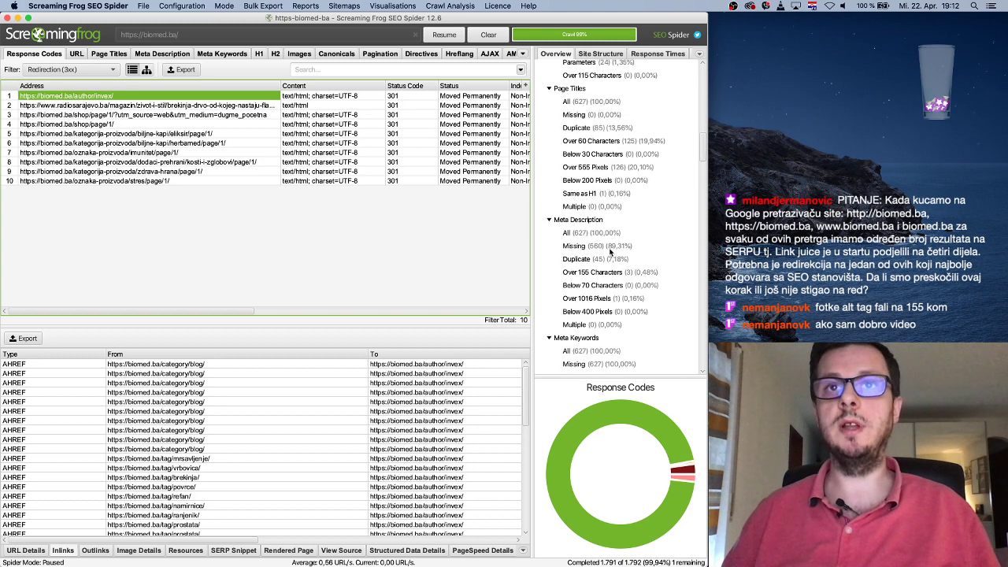
{"action": "scroll", "coordinate": [618, 241], "scroll_direction": "down", "scroll_amount": 5}
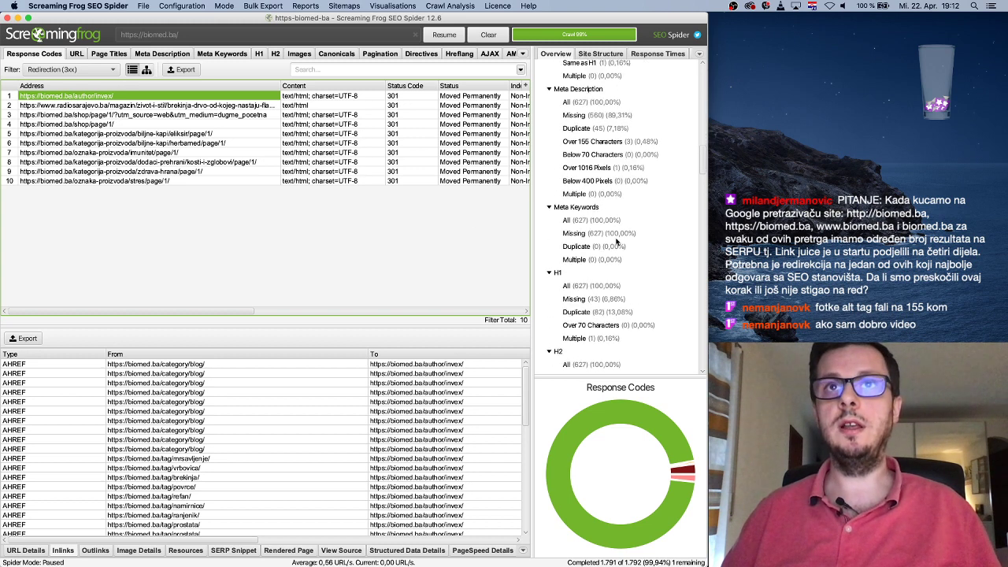
{"action": "scroll", "coordinate": [613, 242], "scroll_direction": "up", "scroll_amount": 5}
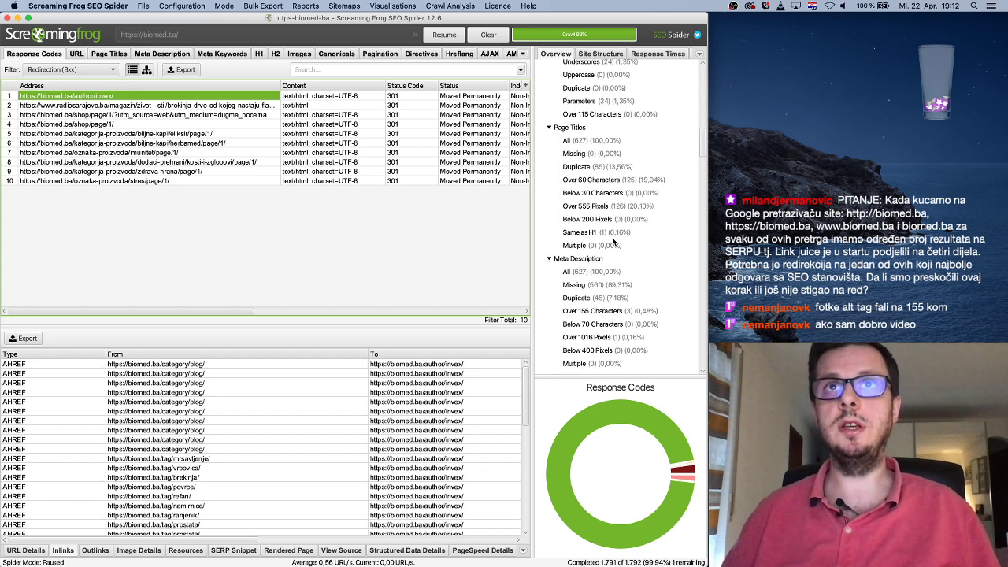
{"action": "scroll", "coordinate": [613, 242], "scroll_direction": "down", "scroll_amount": 2}
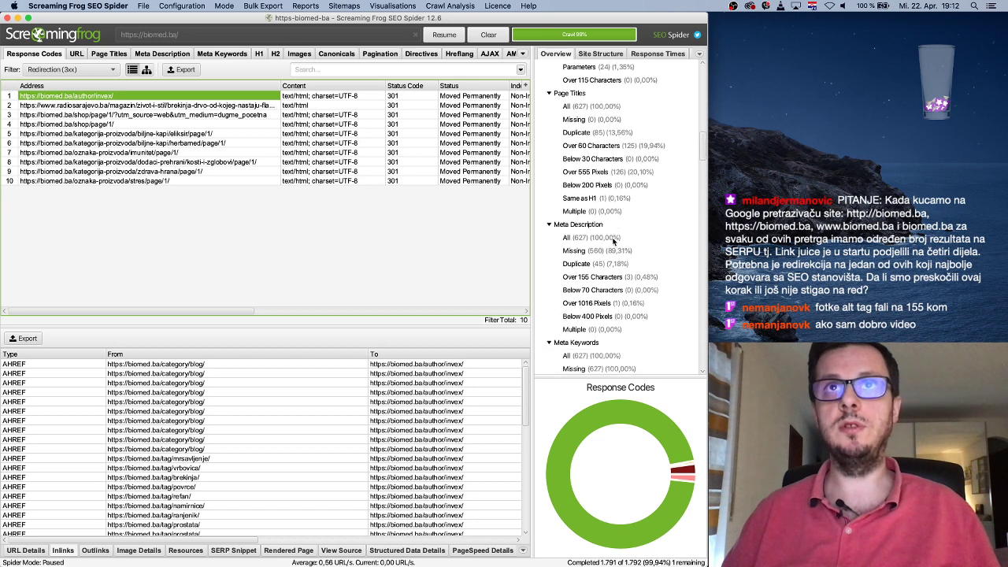
{"action": "scroll", "coordinate": [613, 242], "scroll_direction": "up", "scroll_amount": 12}
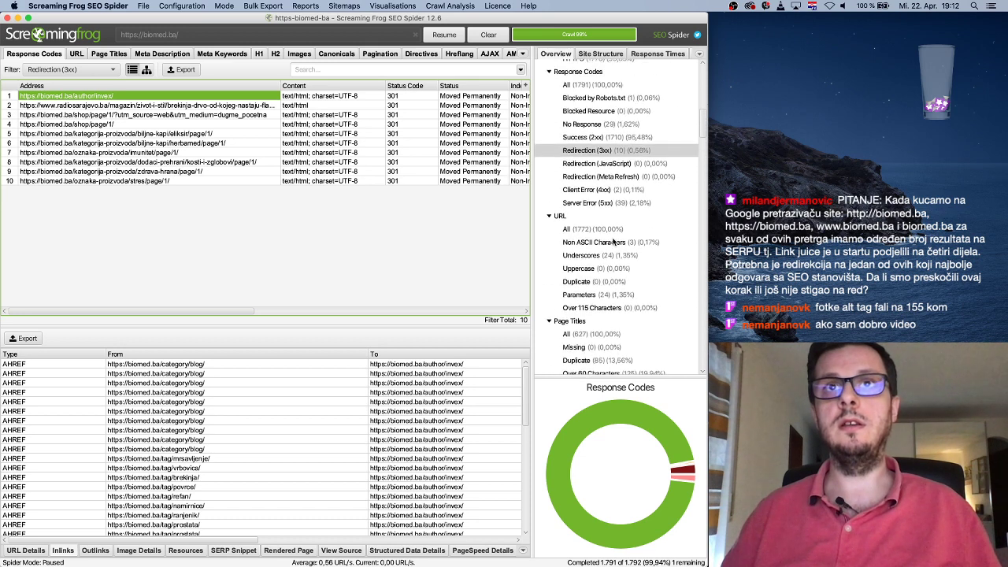
{"action": "scroll", "coordinate": [613, 241], "scroll_direction": "up", "scroll_amount": 3}
{"action": "scroll", "coordinate": [613, 241], "scroll_direction": "down", "scroll_amount": 20}
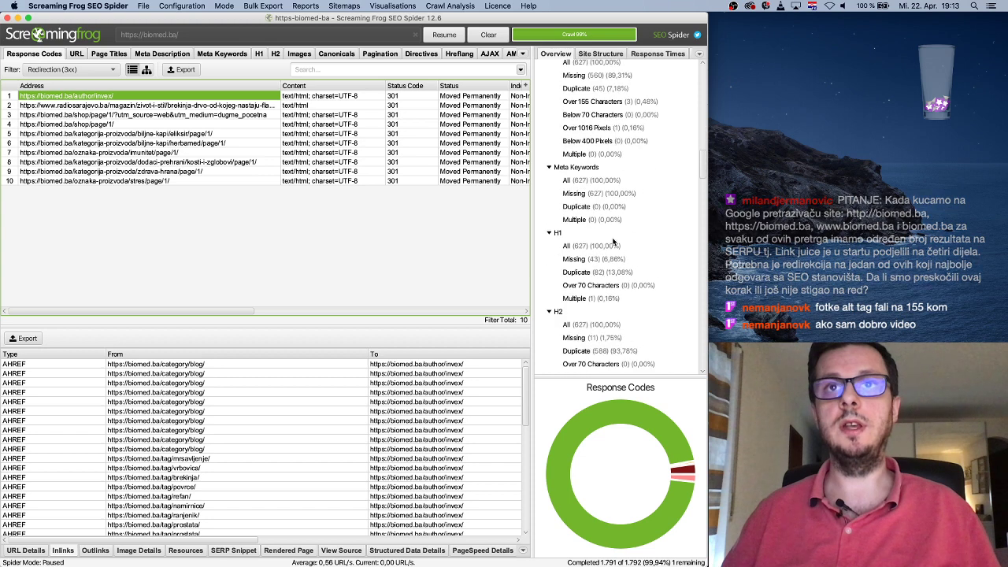
{"action": "left_click", "coordinate": [593, 259]}
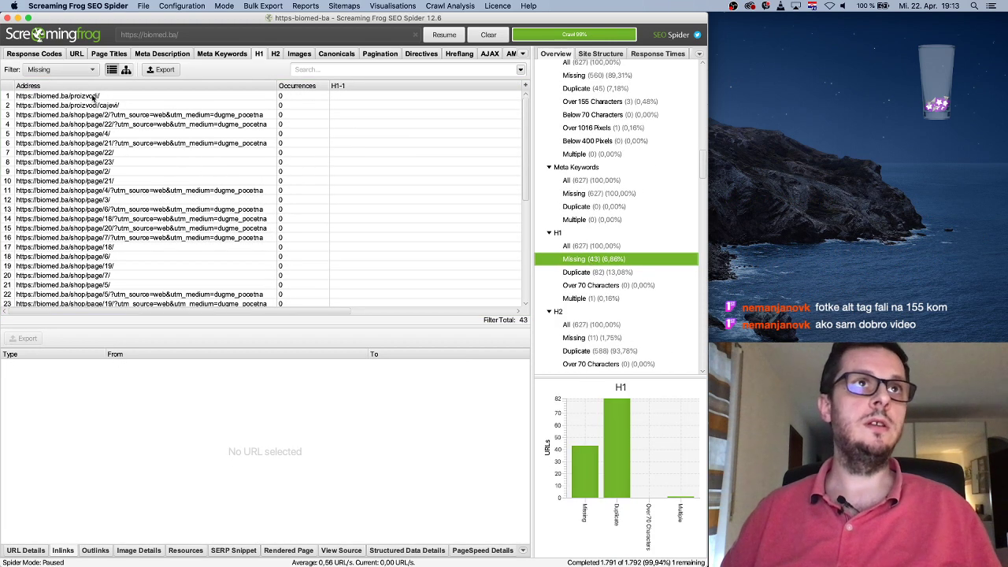
{"action": "left_click_drag", "start_coordinate": [130, 98], "coordinate": [97, 107]}
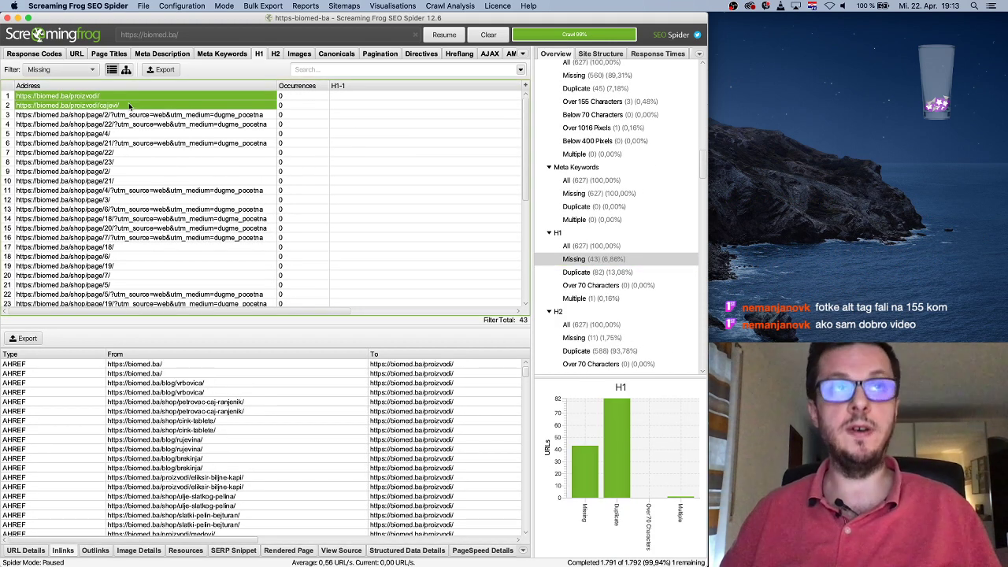
Step: Switch to the SEO audit plan in Google Docs and begin list item b with "H1 ne"
{"action": "key", "text": "super+Tab"}
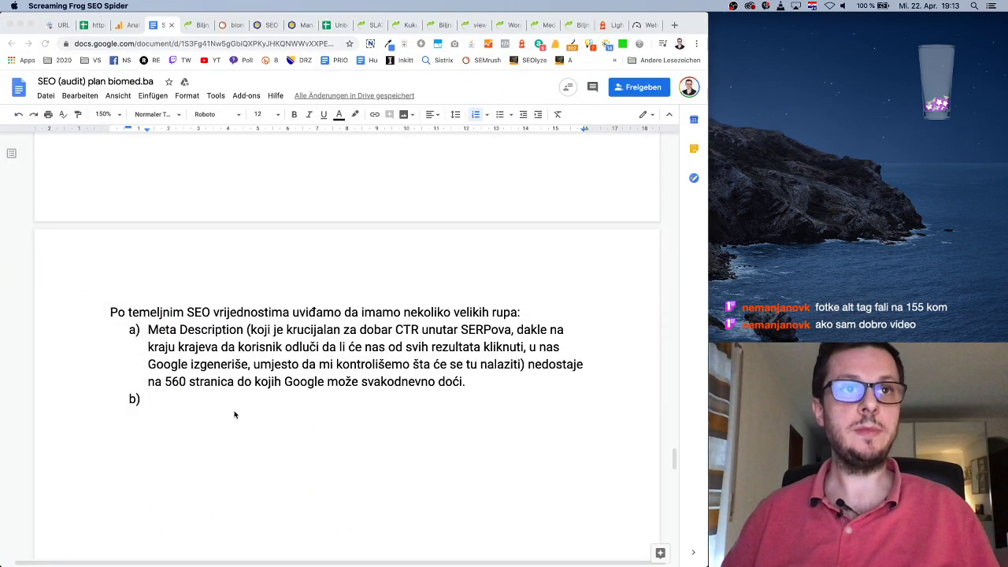
{"action": "type", "text": "H1 ne"}
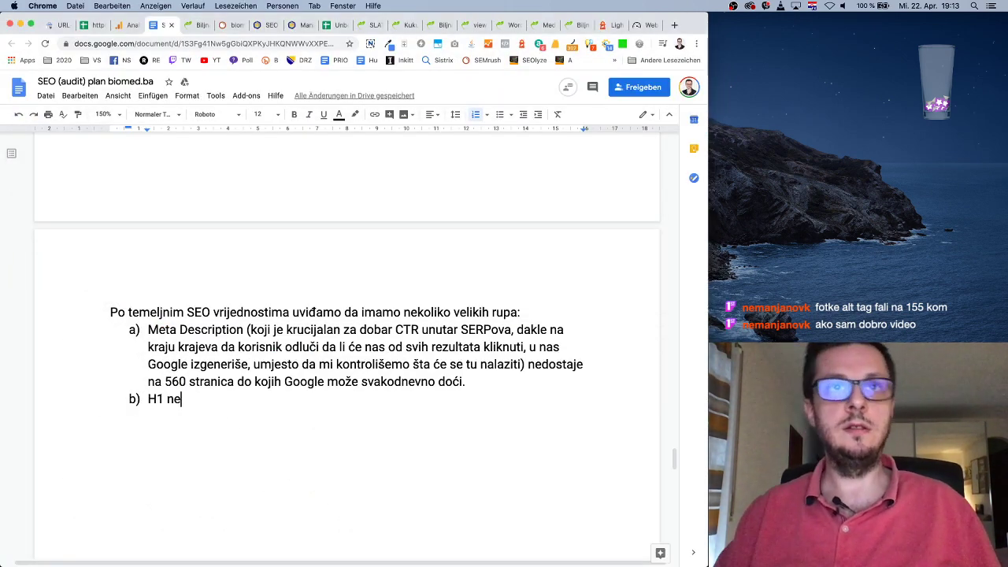
{"action": "scroll", "coordinate": [378, 308], "scroll_direction": "right", "scroll_amount": 1}
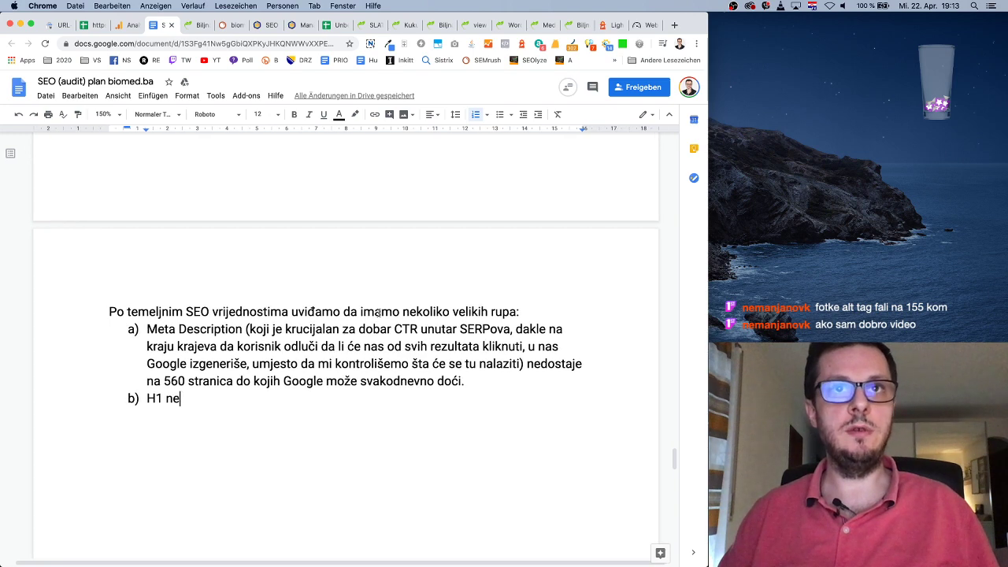
Step: Replace "velikih rupa" with "bitnih nedostataka" in the introductory sentence above the list, keeping the closing colon
{"action": "left_click_drag", "start_coordinate": [453, 311], "coordinate": [517, 312]}
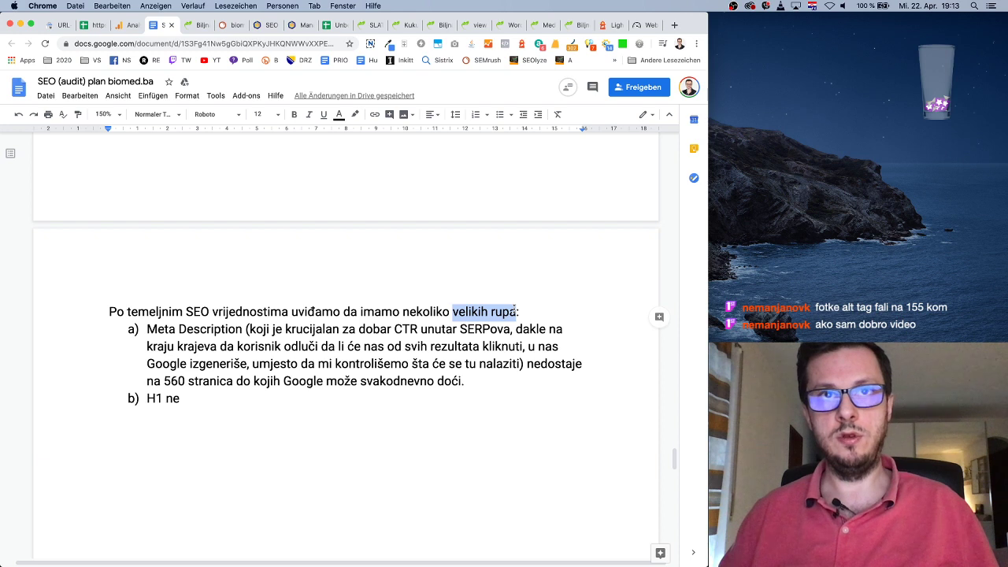
{"action": "type", "text": "bitnih"}
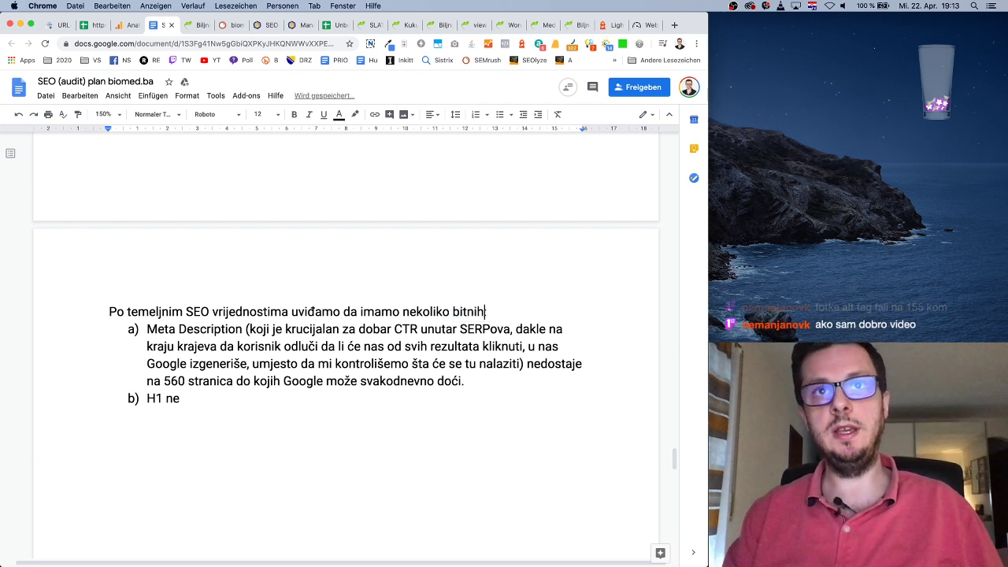
{"action": "type", "text": " nedostat"}
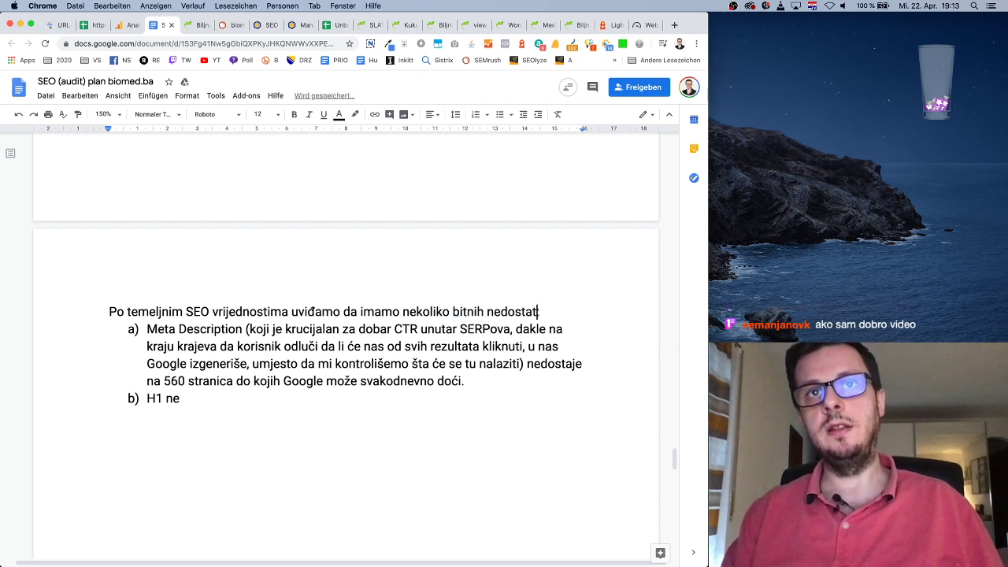
{"action": "type", "text": "aka"}
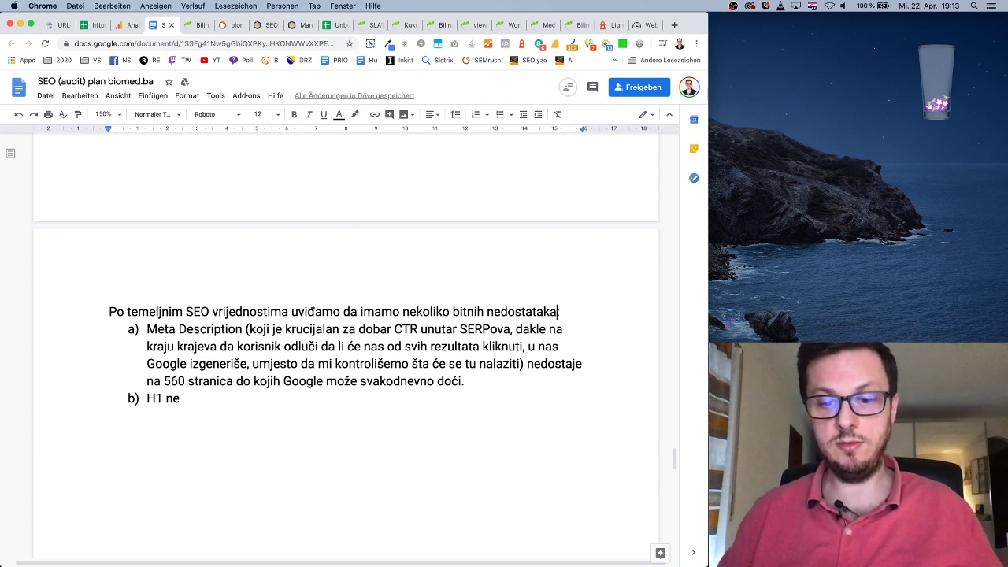
{"action": "type", "text": ":"}
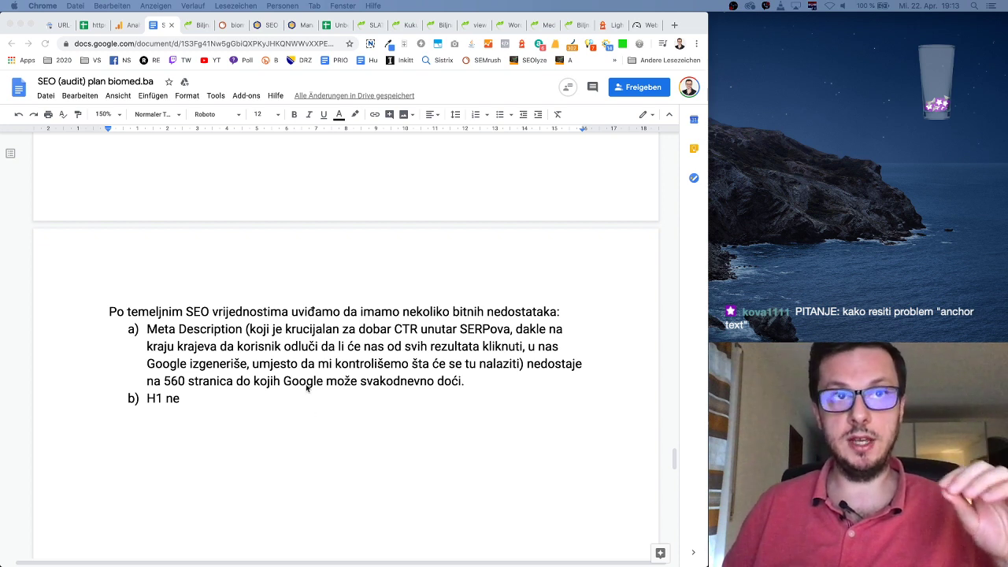
{"action": "key", "text": "BackSpace"}
{"action": "type", "text": ":"}
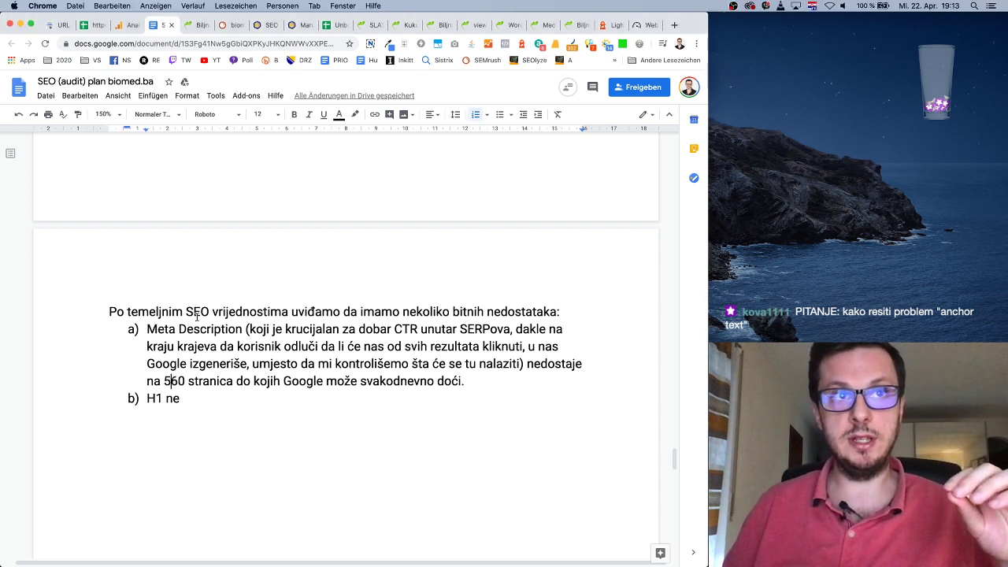
{"action": "left_click", "coordinate": [200, 329]}
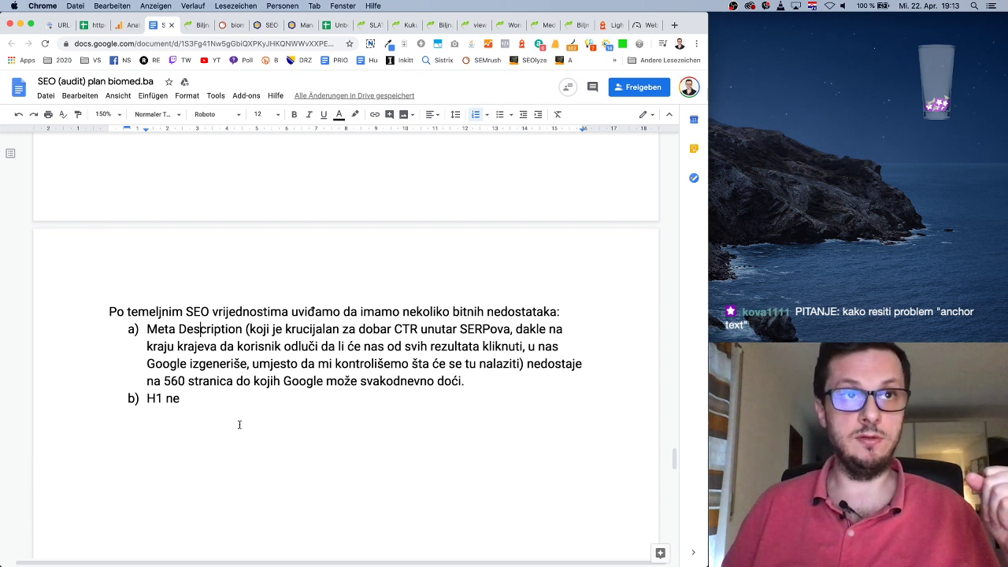
Step: Complete the first sentence of item b as "H1 nedostaje na dvije bitne stranice i nekoliko paginacija." and begin another with "Izd"
{"action": "left_click", "coordinate": [220, 398]}
{"action": "type", "text": "d"}
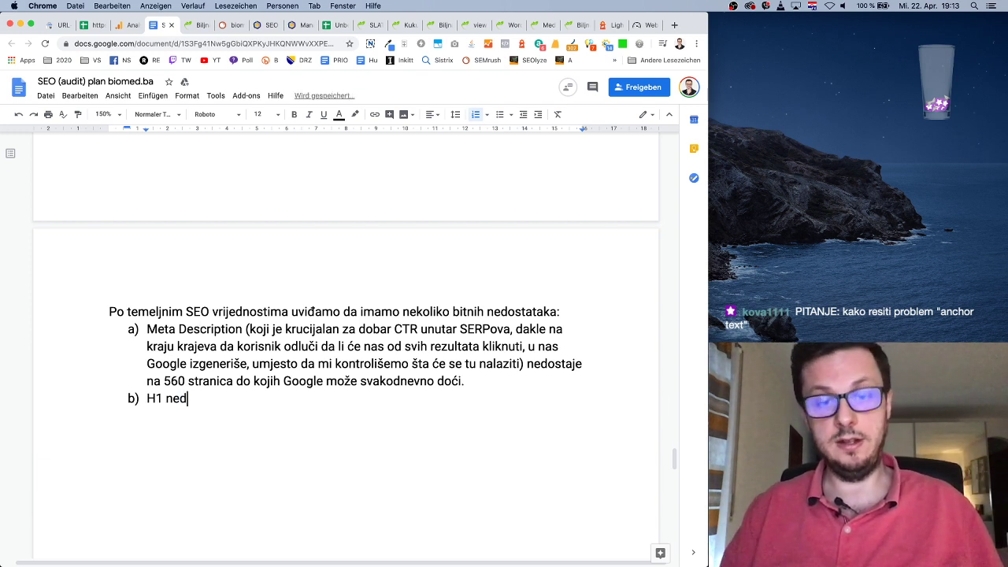
{"action": "type", "text": "ostaje na dvije bit"}
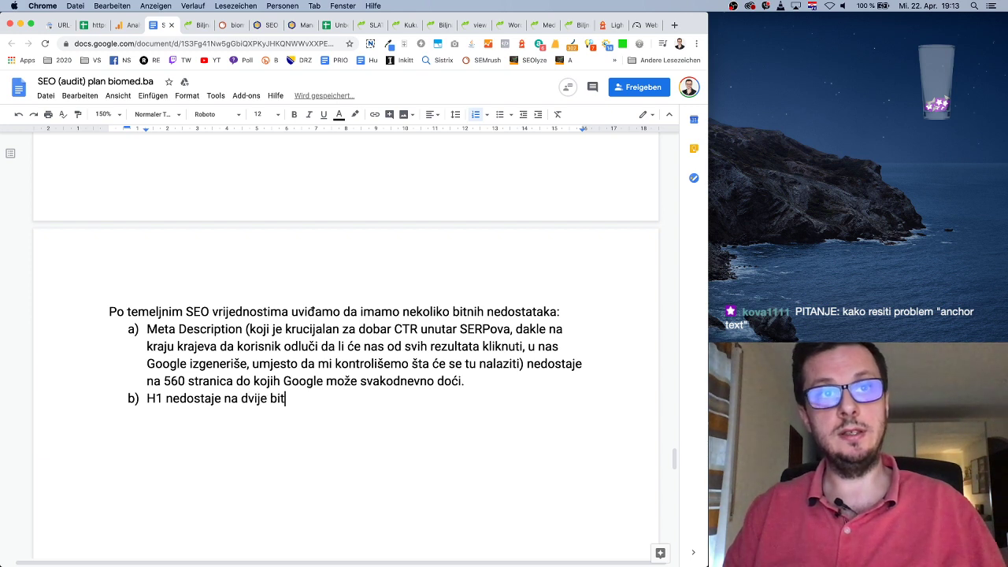
{"action": "type", "text": "na "}
{"action": "type", "text": "sr"}
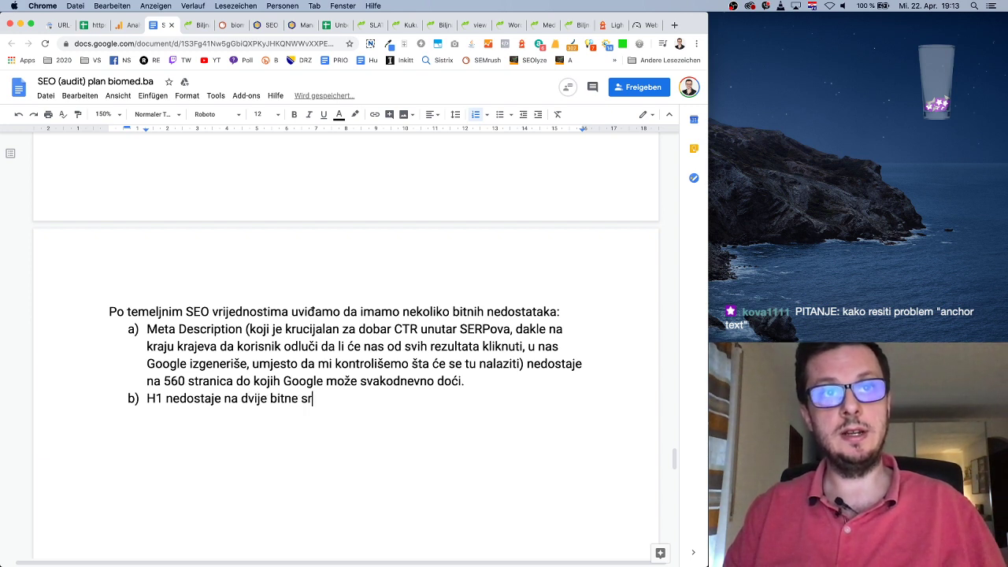
{"action": "key", "text": "BackSpace"}
{"action": "type", "text": "tranice "}
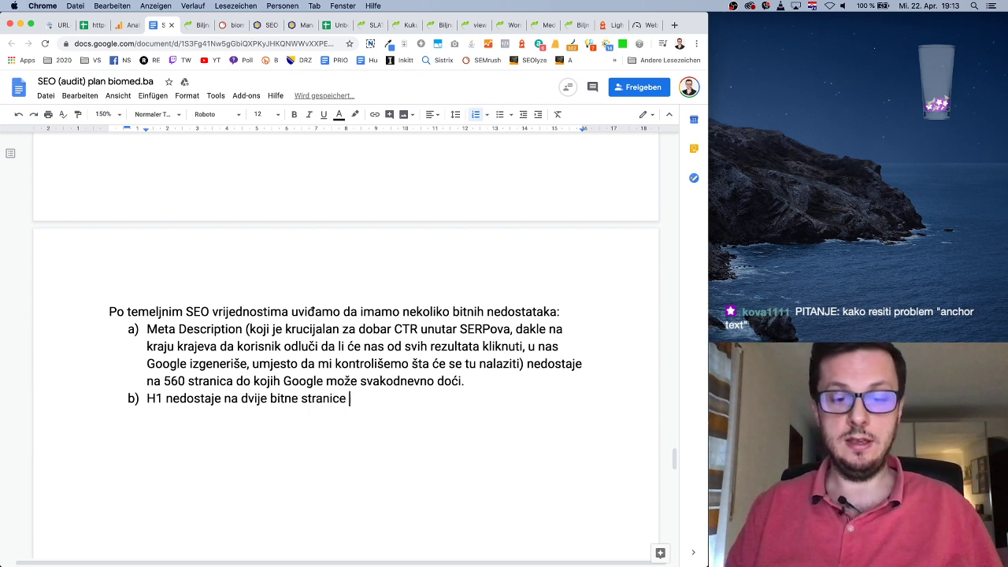
{"action": "type", "text": "i nekoliko pagi"}
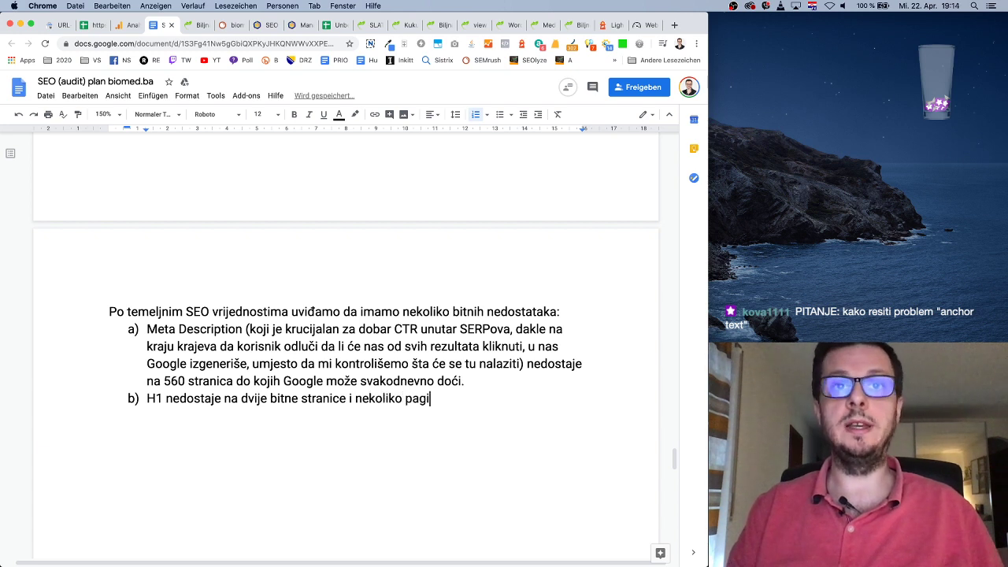
{"action": "type", "text": "nacija. Izd"}
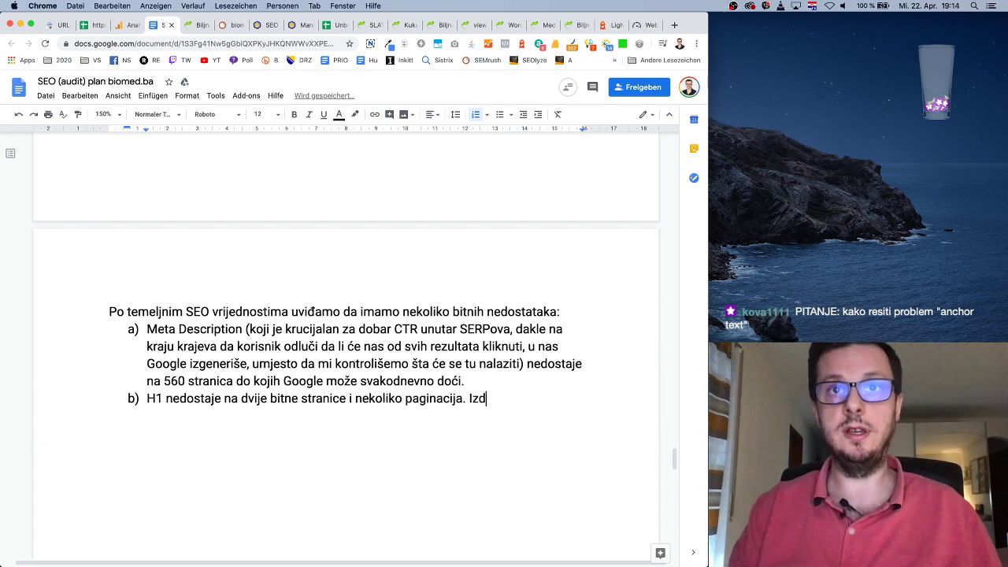
Step: Finish the second sentence of item b as "Izdvojili bi ta dva URL-a na kojima to treba ispraviti:"
{"action": "type", "text": "vojili bi"}
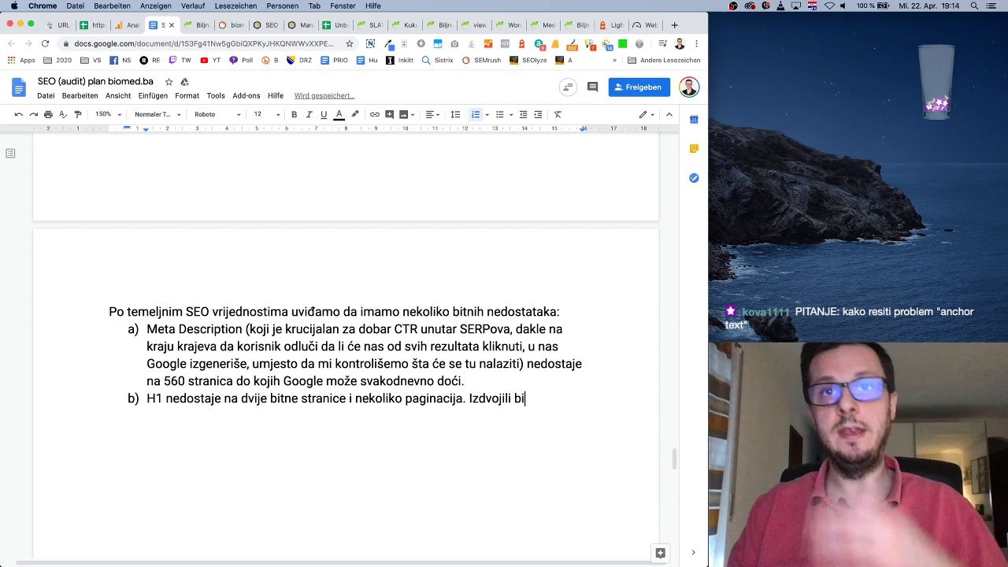
{"action": "type", "text": " s"}
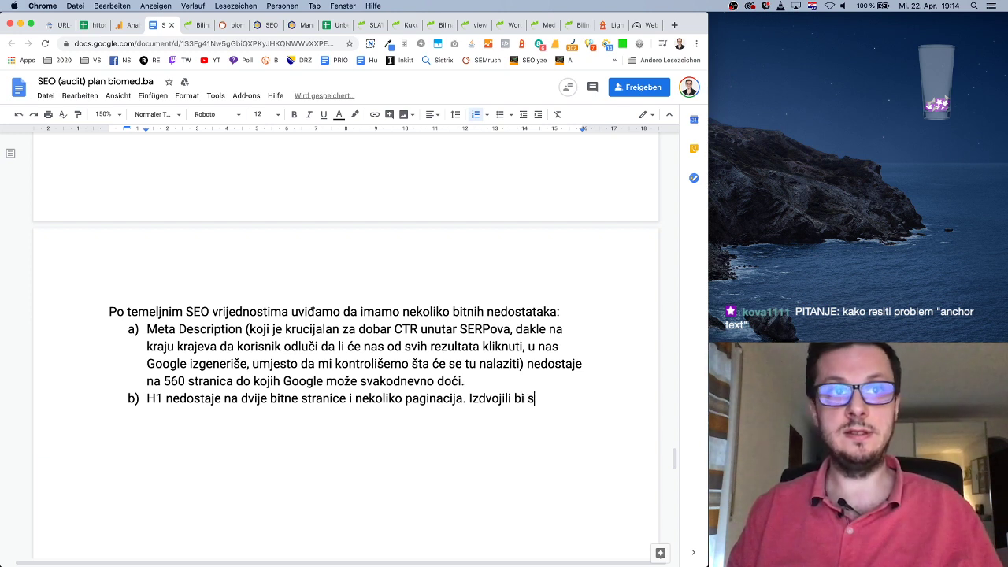
{"action": "key", "text": "BackSpace"}
{"action": "type", "text": "ta dva UR"}
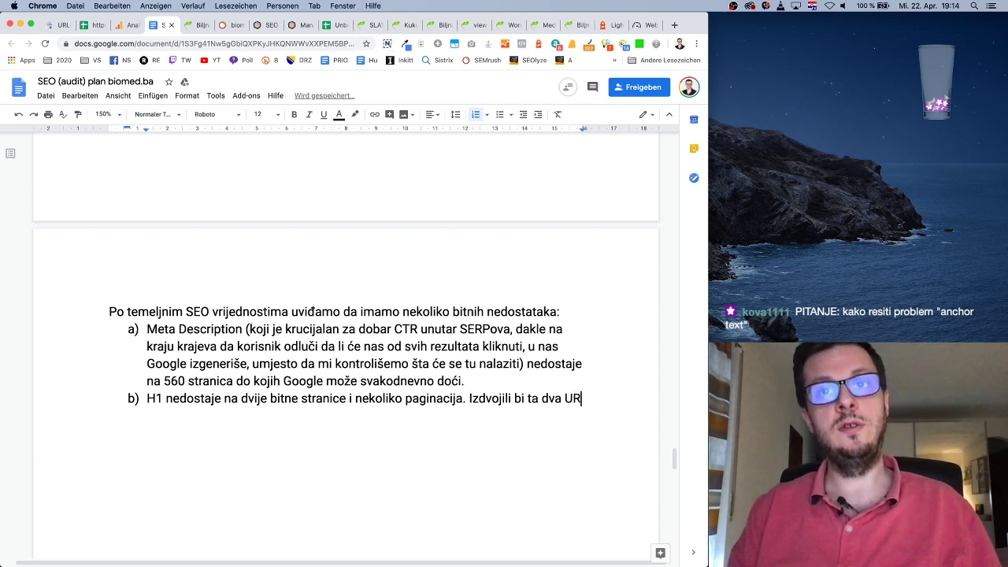
{"action": "type", "text": "L-a na kojima t"}
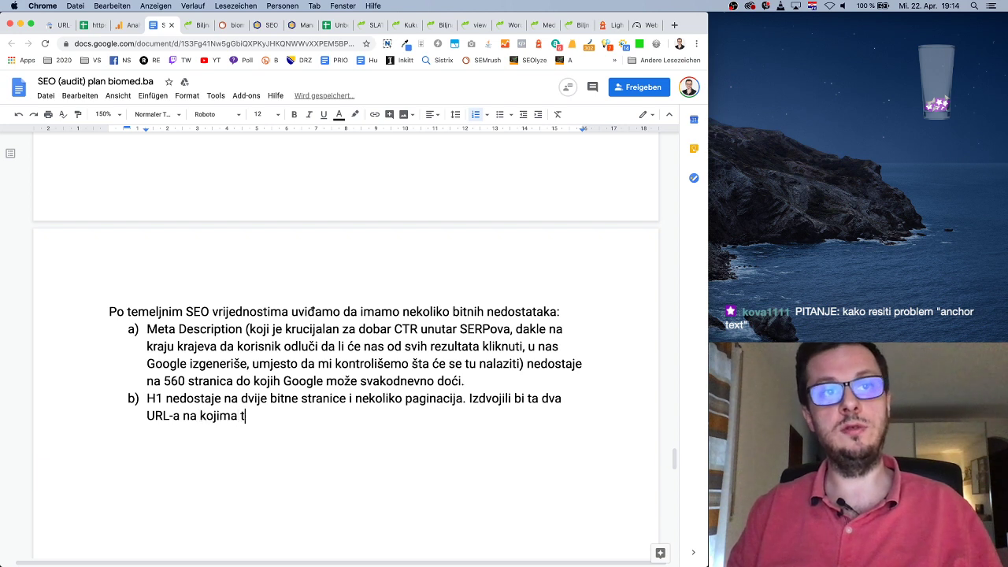
{"action": "type", "text": "o treba ispraviti:"}
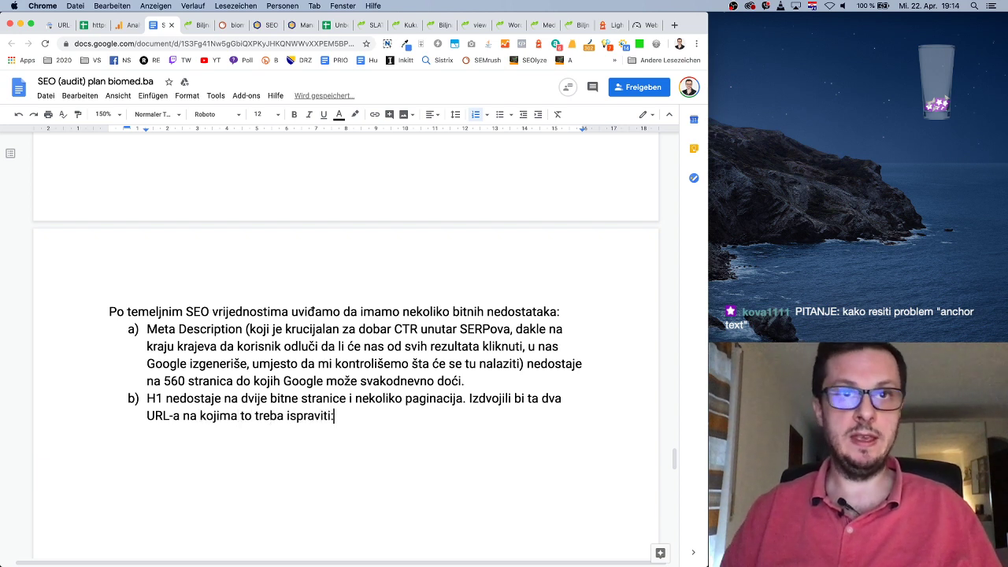
{"action": "type", "text": "https://biomed.ba/proizvodi/ https://biomed.ba/proizvodi/cajevi/"}
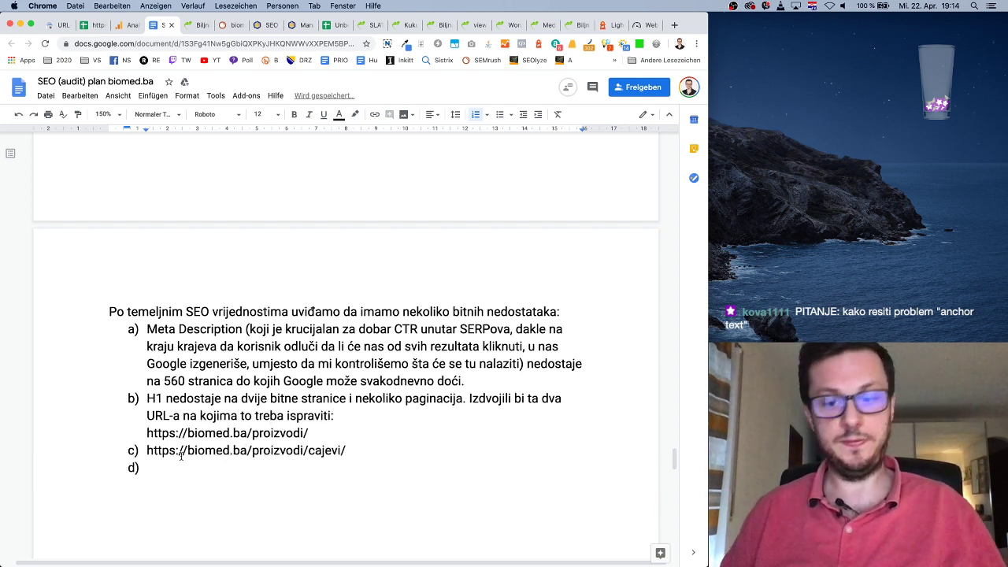
{"action": "key", "text": "BackSpace"}
{"action": "key", "text": "Up"}
{"action": "key", "text": "BackSpace"}
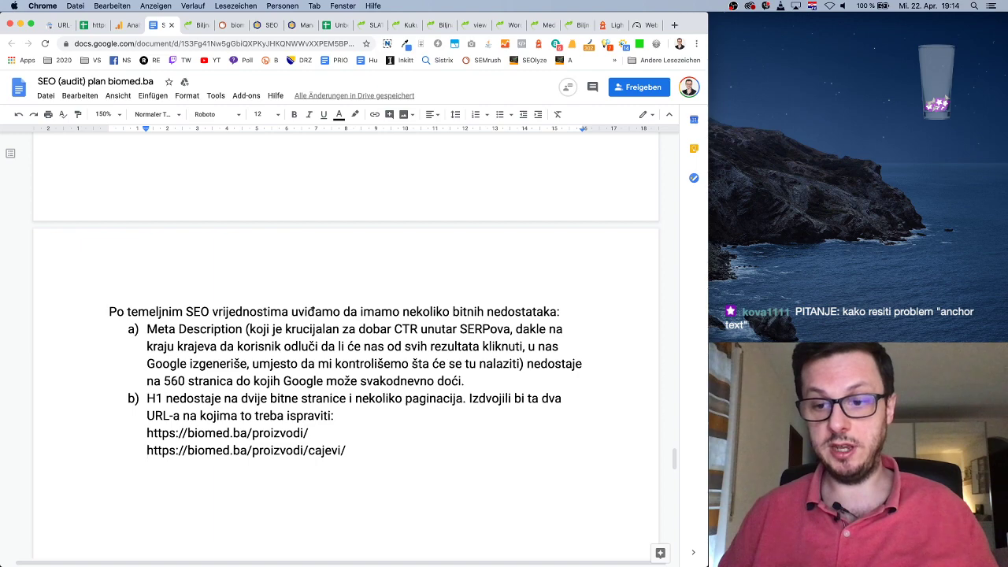
Step: Return to Screaming Frog, show the Response Codes list and look through the crawl overview's internal, external and protocol categories
{"action": "key", "text": "super+Tab"}
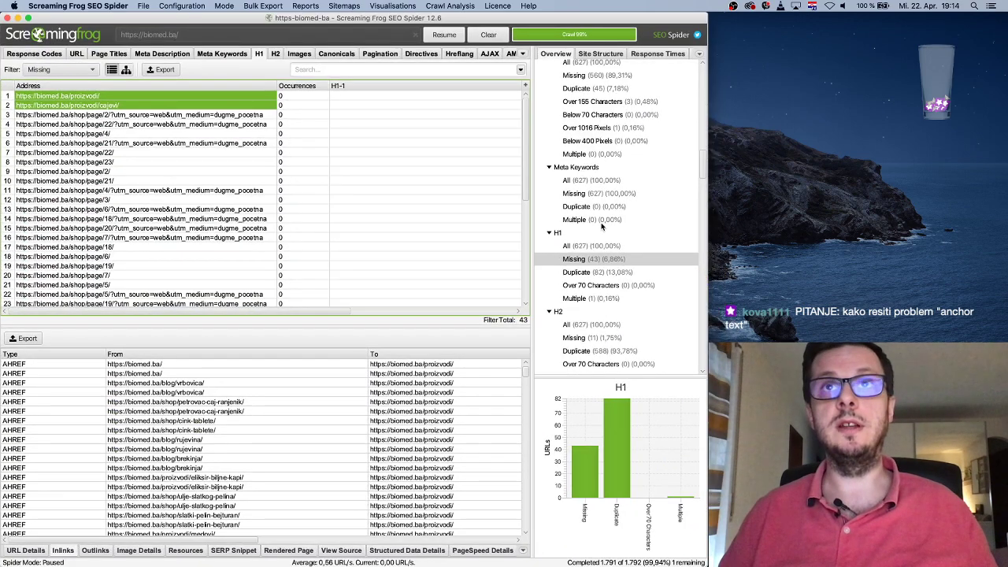
{"action": "scroll", "coordinate": [601, 226], "scroll_direction": "up", "scroll_amount": 5}
{"action": "scroll", "coordinate": [601, 226], "scroll_direction": "up", "scroll_amount": 10}
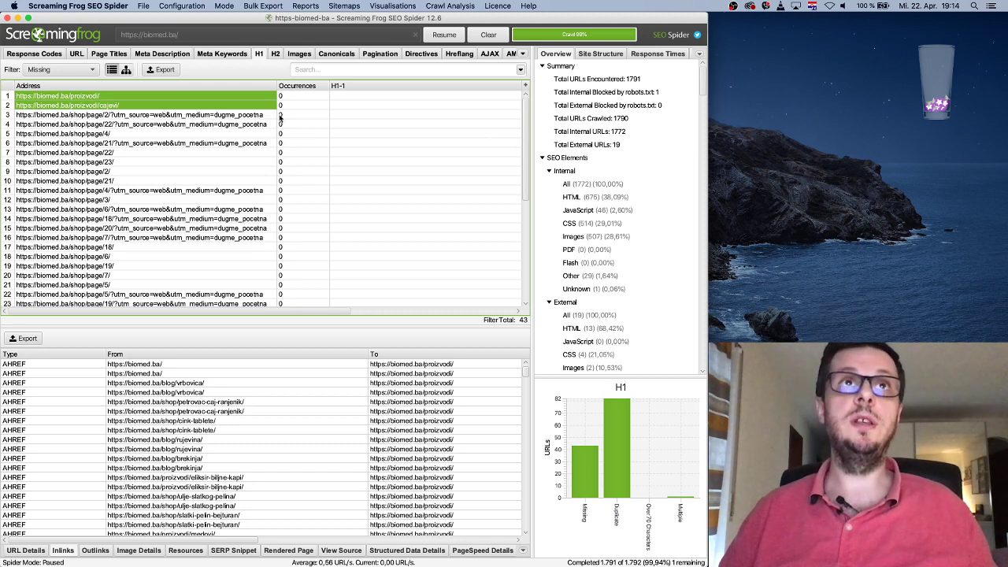
{"action": "left_click", "coordinate": [34, 54]}
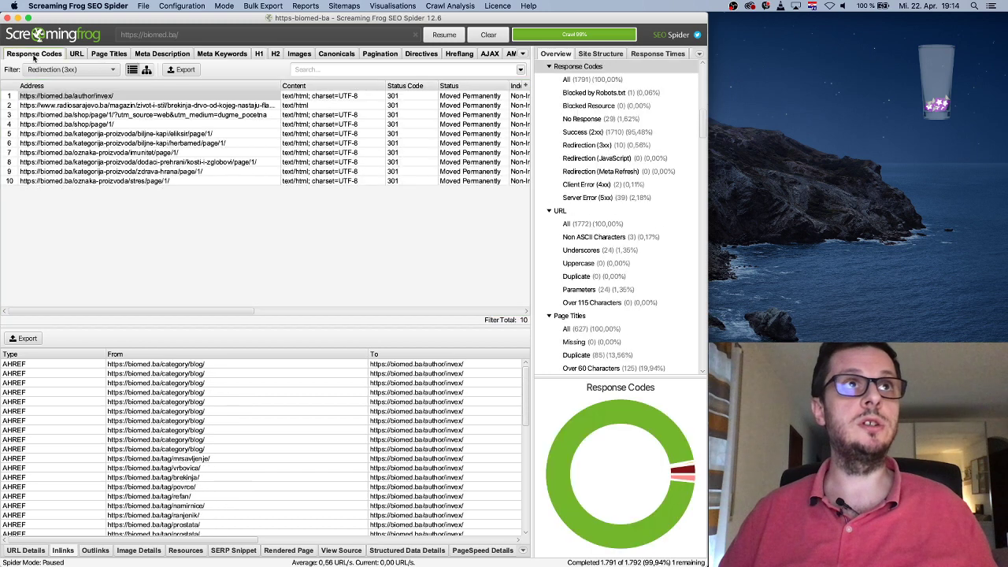
{"action": "scroll", "coordinate": [630, 169], "scroll_direction": "up", "scroll_amount": 10}
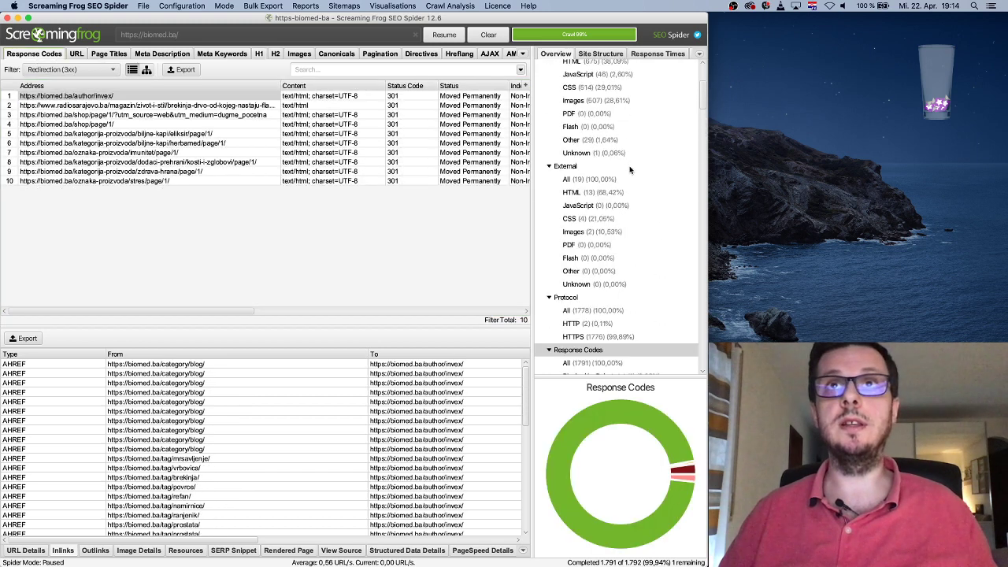
Step: Look through the crawl's response codes and external HTML pages, and list the internal HTML pages
{"action": "scroll", "coordinate": [622, 170], "scroll_direction": "down", "scroll_amount": 6}
{"action": "left_click", "coordinate": [596, 171]}
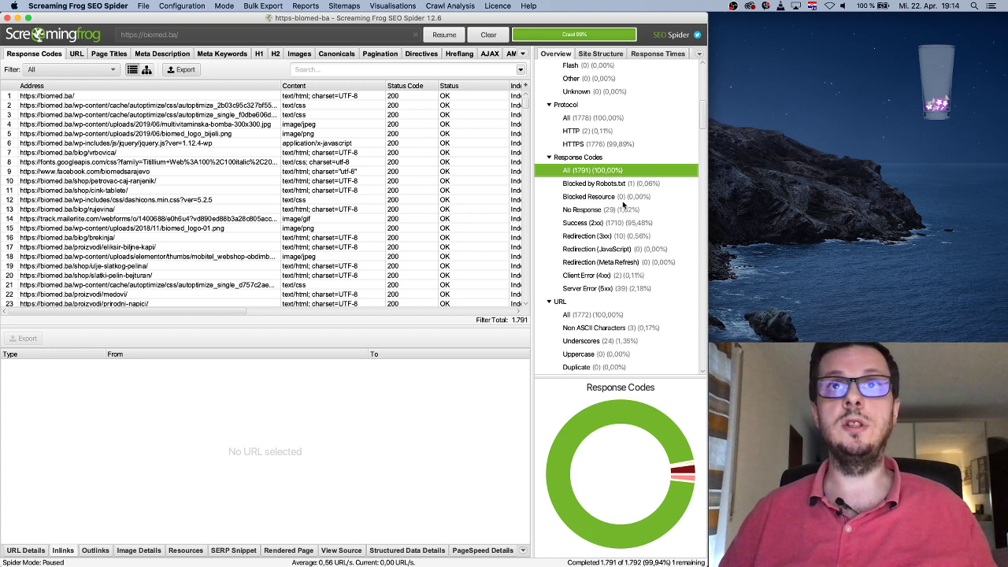
{"action": "scroll", "coordinate": [622, 205], "scroll_direction": "up", "scroll_amount": 5}
{"action": "left_click", "coordinate": [593, 174]}
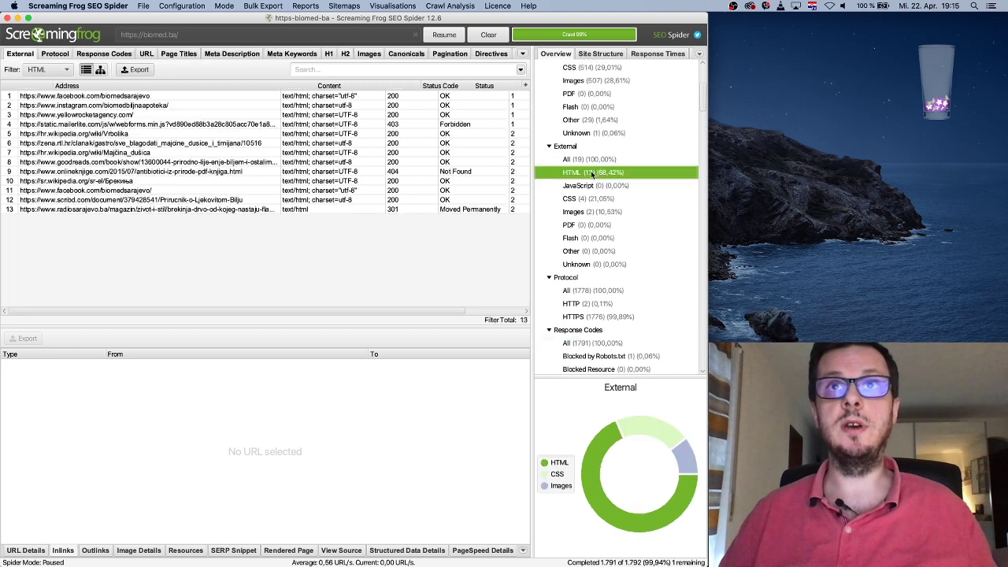
{"action": "scroll", "coordinate": [593, 175], "scroll_direction": "up", "scroll_amount": 4}
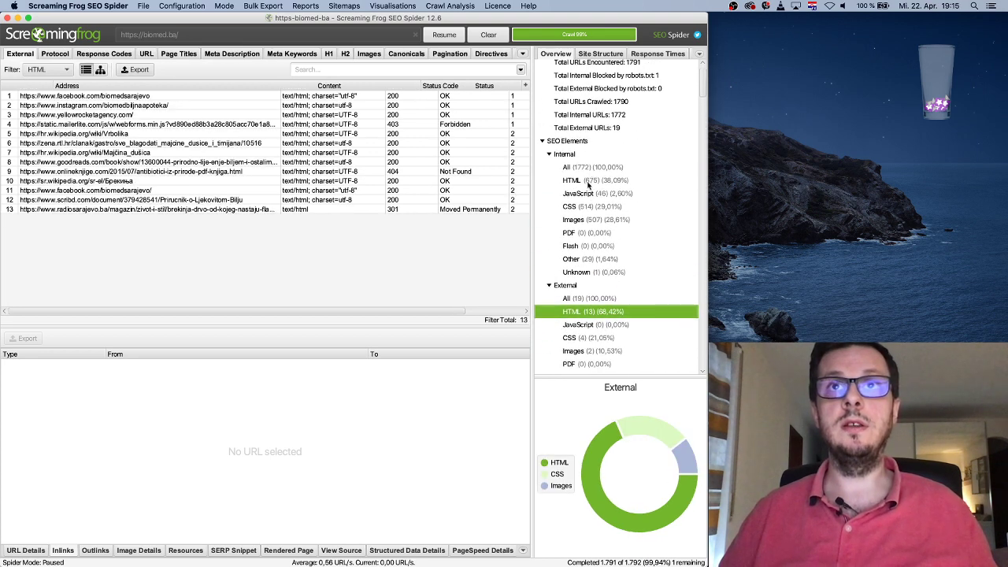
{"action": "left_click", "coordinate": [587, 183]}
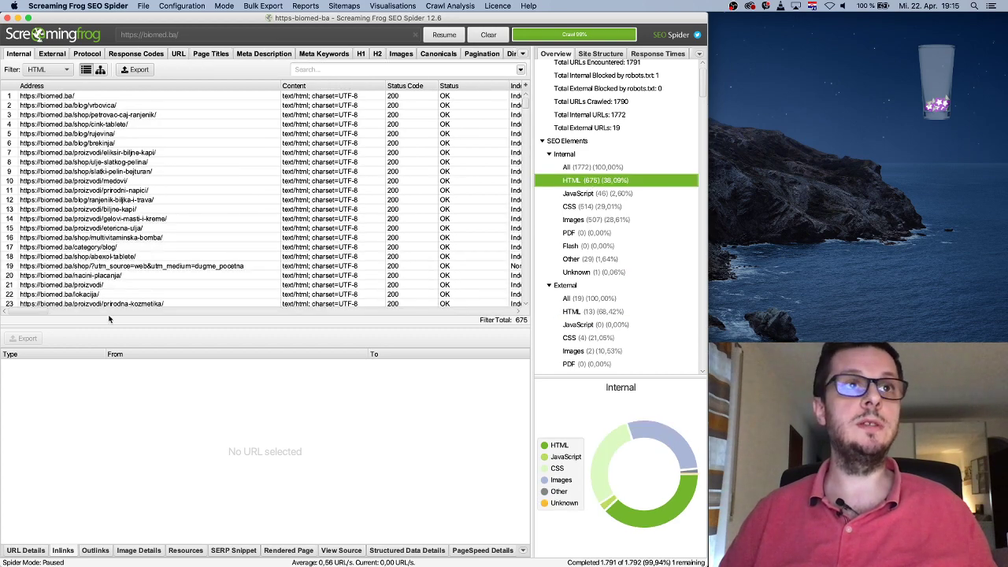
Step: Sort the internal HTML pages by response time, slowest first, and return to the address column
{"action": "left_click_drag", "start_coordinate": [30, 312], "coordinate": [411, 322]}
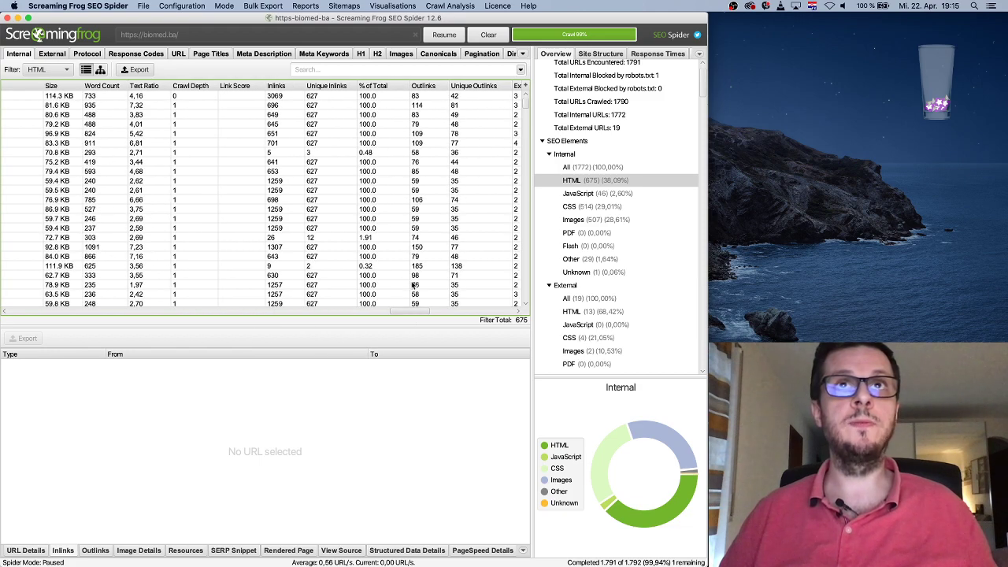
{"action": "left_click_drag", "start_coordinate": [410, 313], "coordinate": [473, 314]}
{"action": "scroll", "coordinate": [473, 313], "scroll_direction": "left", "scroll_amount": 3}
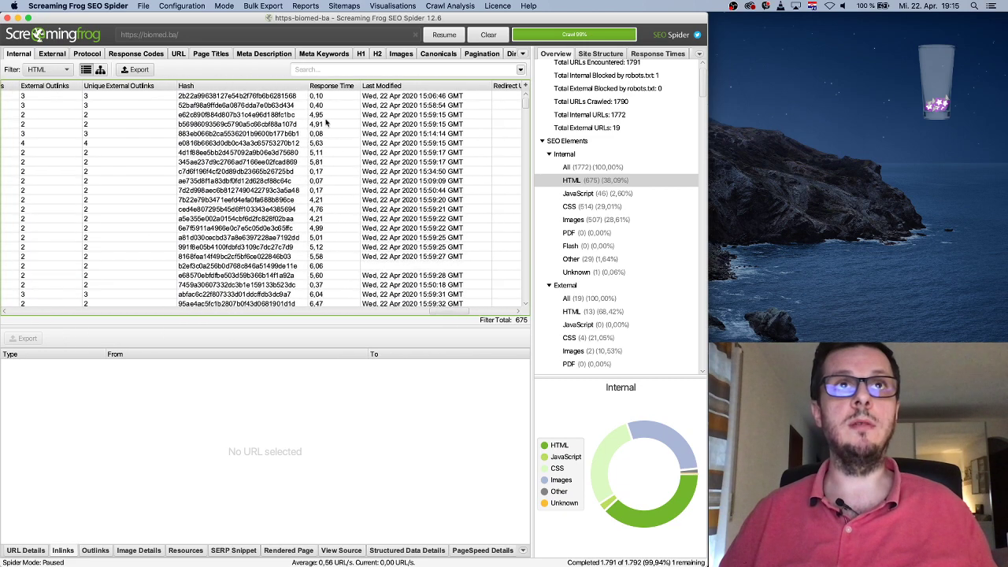
{"action": "left_click", "coordinate": [323, 89]}
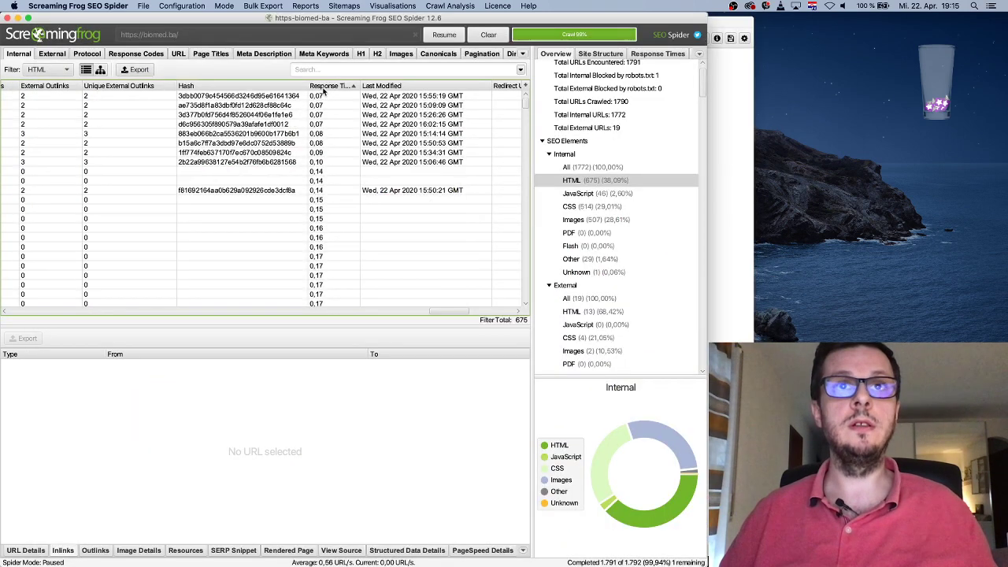
{"action": "left_click", "coordinate": [332, 86]}
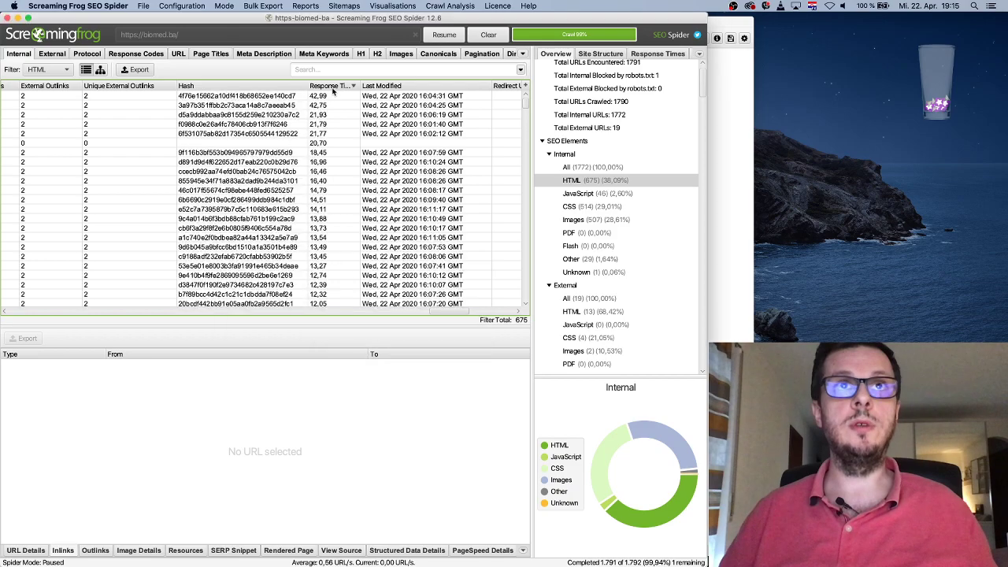
{"action": "scroll", "coordinate": [347, 236], "scroll_direction": "left", "scroll_amount": 5}
{"action": "left_click_drag", "start_coordinate": [428, 312], "coordinate": [24, 300]}
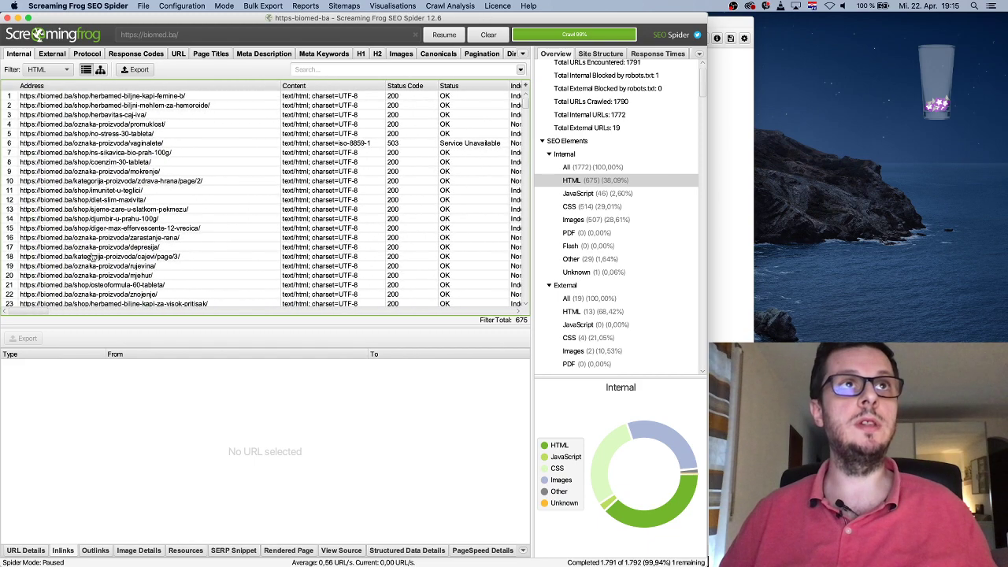
{"action": "left_click", "coordinate": [128, 97]}
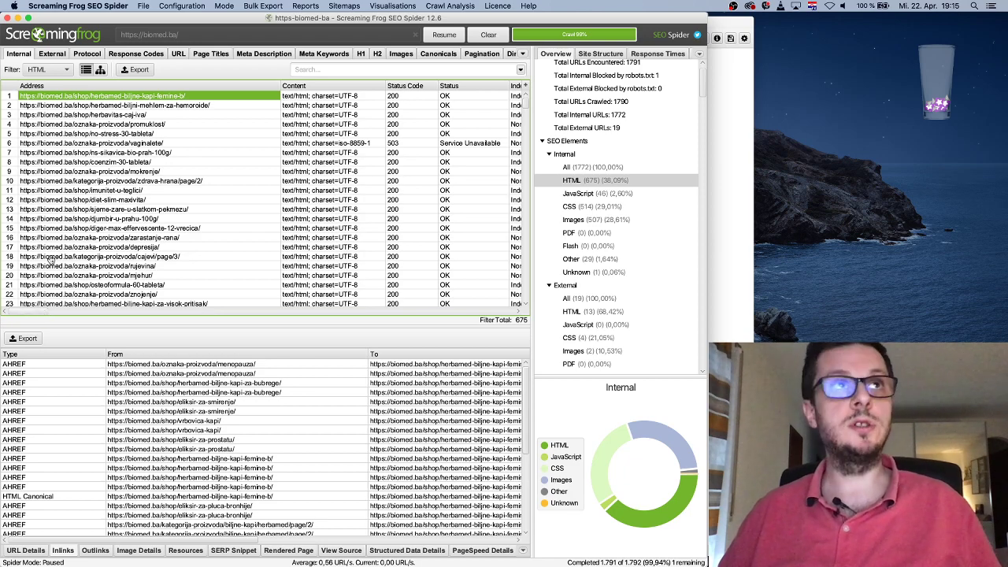
{"action": "left_click", "coordinate": [18, 18]}
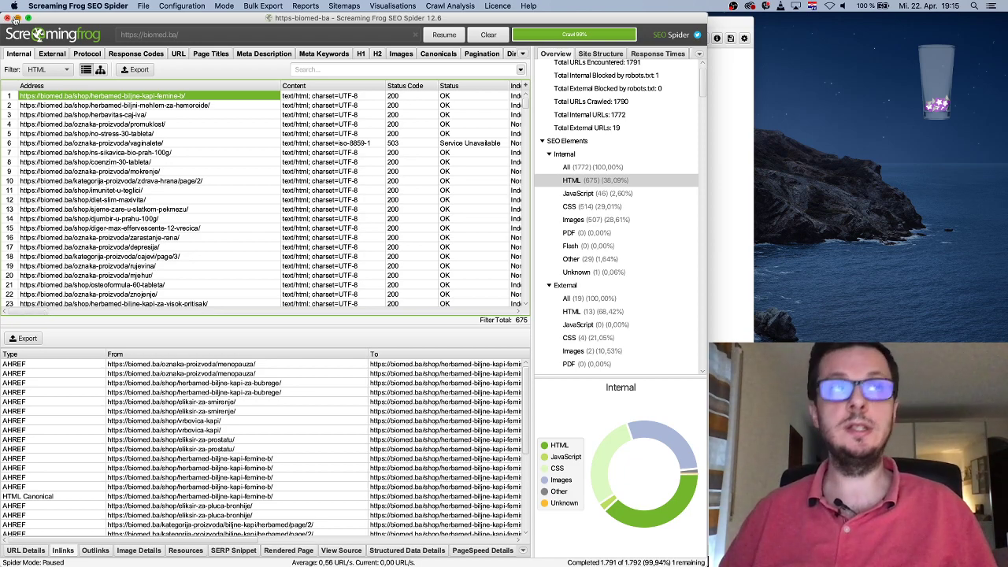
{"action": "left_click", "coordinate": [22, 124]}
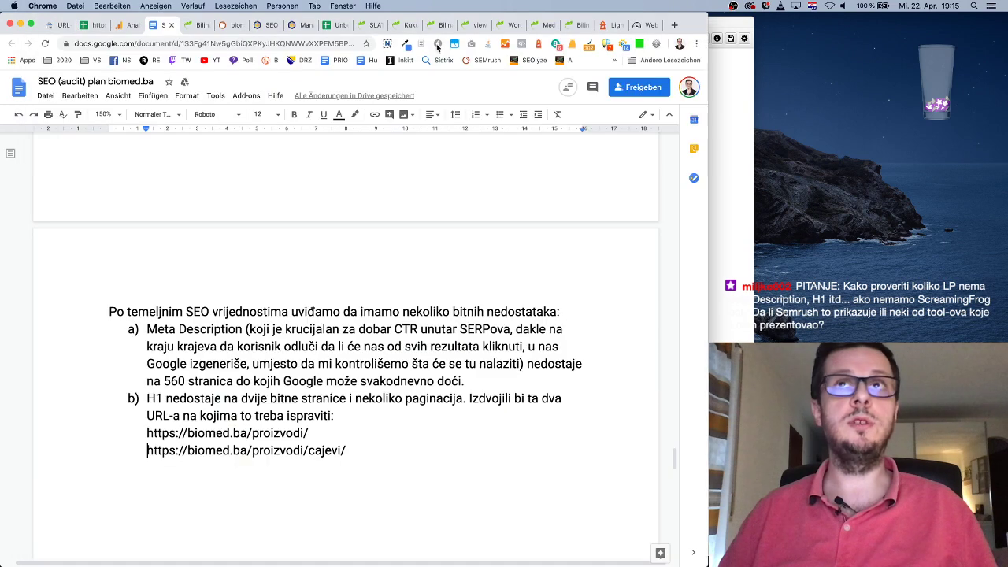
{"action": "left_click", "coordinate": [677, 26]}
{"action": "type", "text": "https://biomed.ba/shop/herbamed-biljne-kapi-femine-b/"}
{"action": "key", "text": "Return"}
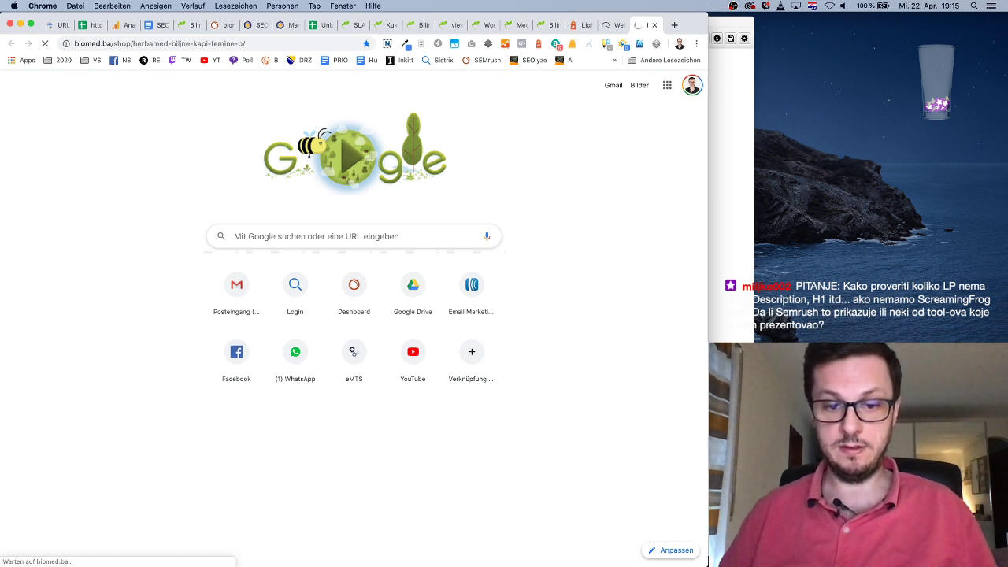
Step: Close Screaming Frog's Force-Directed Crawl Diagram and look through the FEMINE B product page's description and related products
{"action": "key", "text": "super+Tab"}
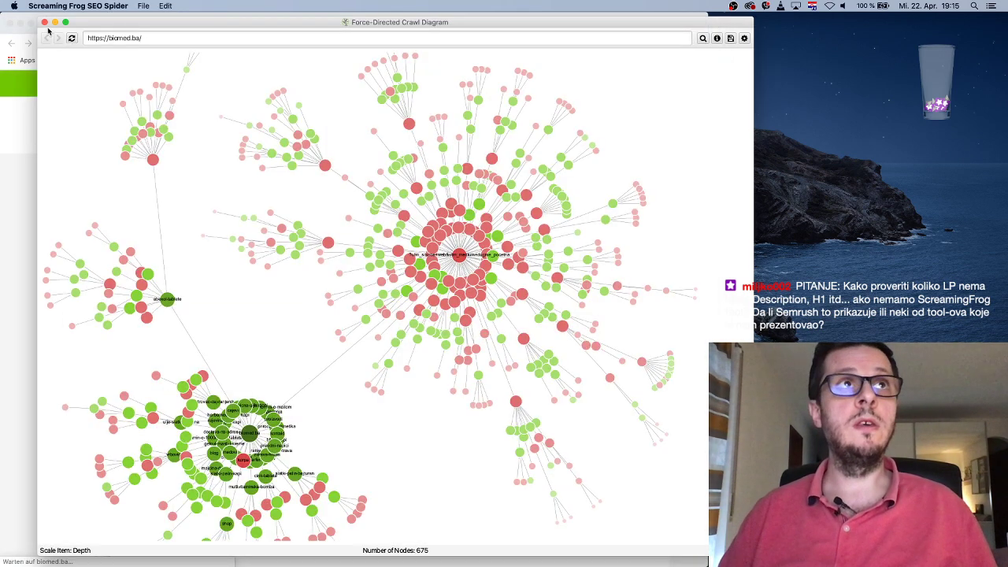
{"action": "left_click", "coordinate": [45, 22]}
{"action": "scroll", "coordinate": [316, 305], "scroll_direction": "down", "scroll_amount": 5}
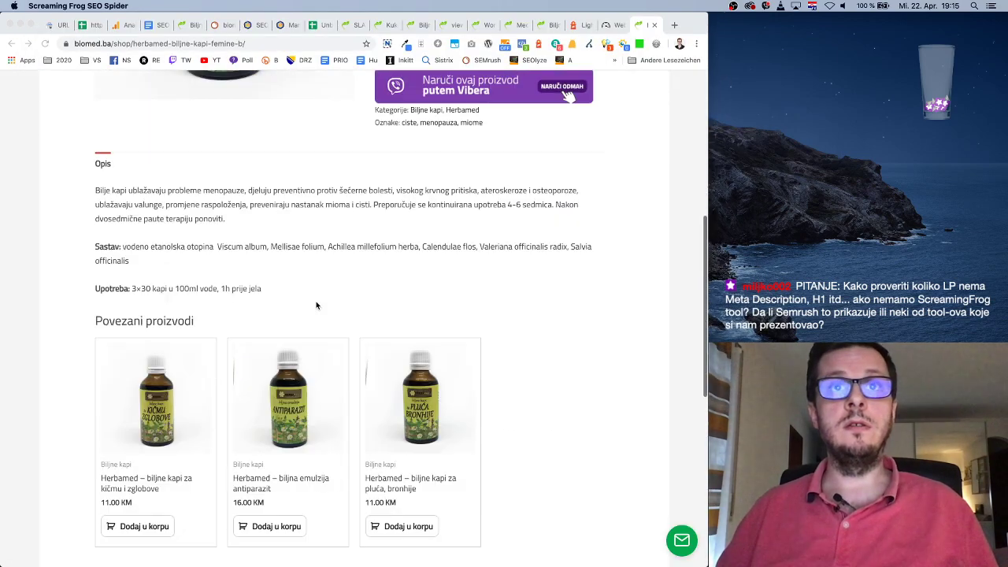
{"action": "scroll", "coordinate": [316, 306], "scroll_direction": "down", "scroll_amount": 3}
{"action": "scroll", "coordinate": [316, 306], "scroll_direction": "up", "scroll_amount": 10}
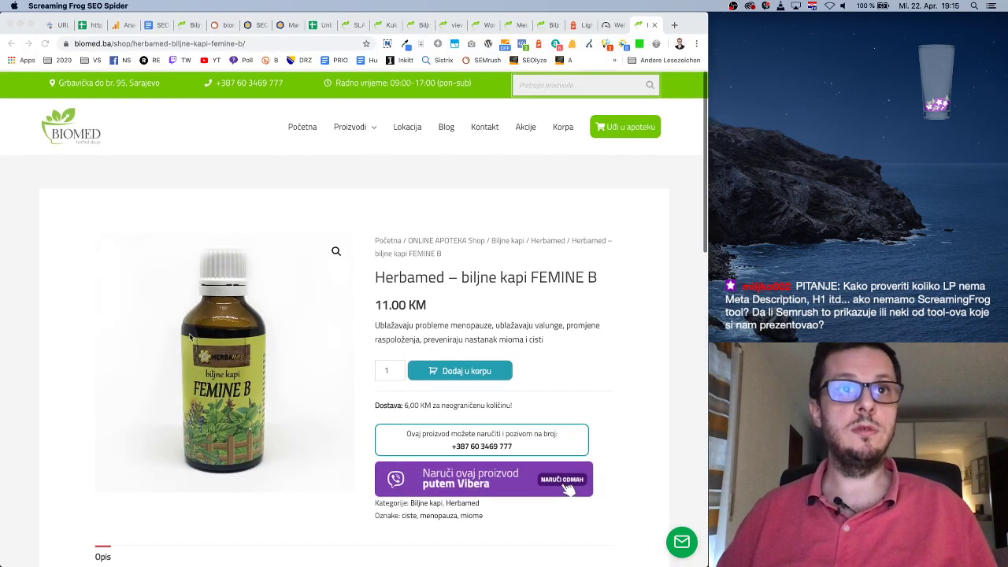
Step: Enlarge the FEMINE B product photo, zoom in on the bottle label and close the photo view
{"action": "left_click", "coordinate": [337, 251]}
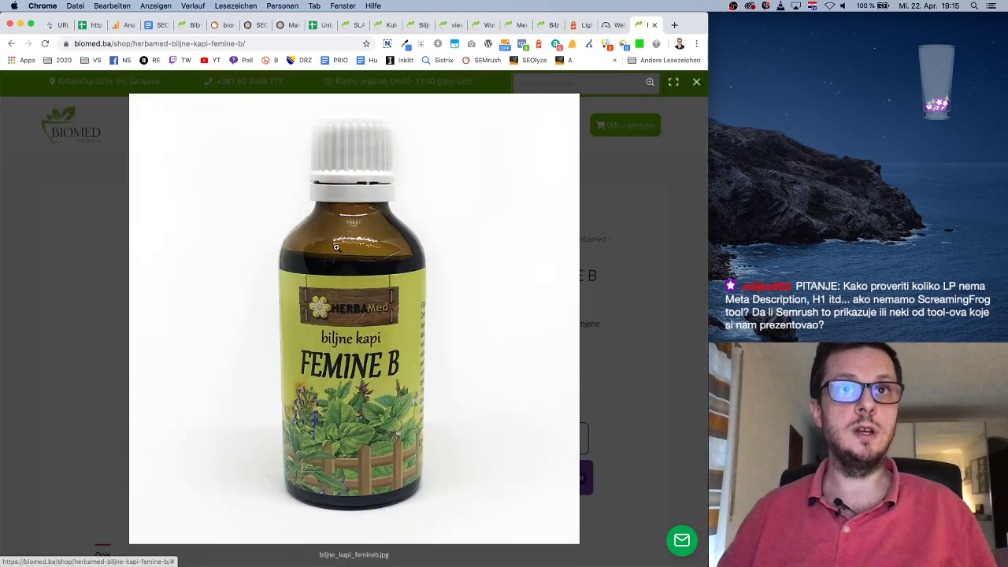
{"action": "left_click", "coordinate": [331, 315]}
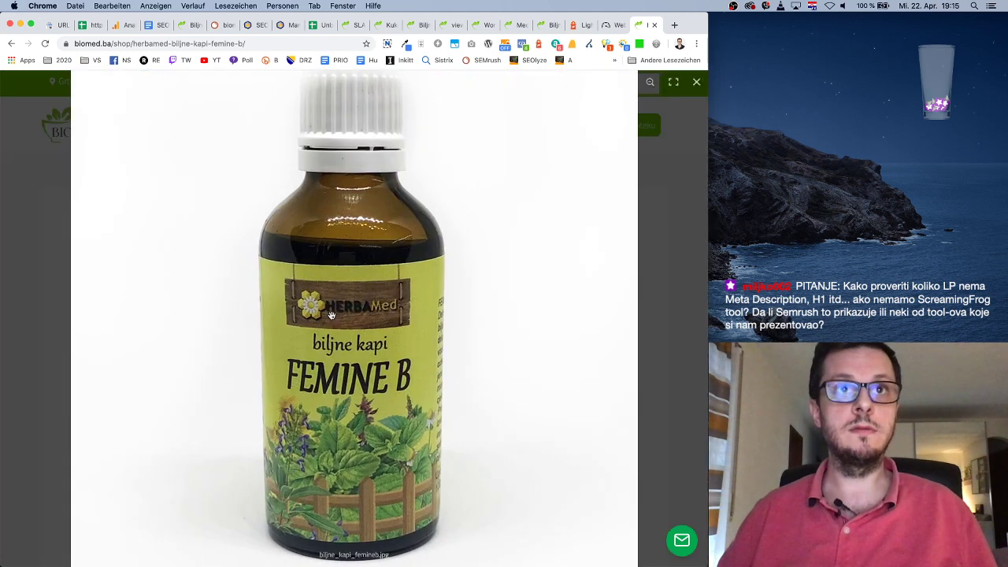
{"action": "left_click", "coordinate": [50, 230]}
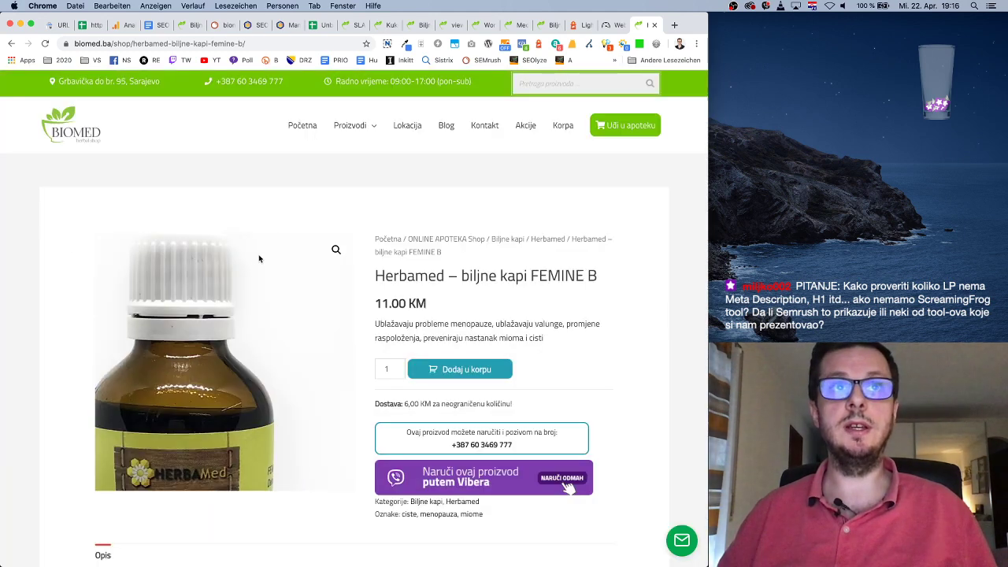
Step: Try to generate a Lighthouse report for the FEMINE B page and check the existing WebPageTest result
{"action": "left_click", "coordinate": [539, 48]}
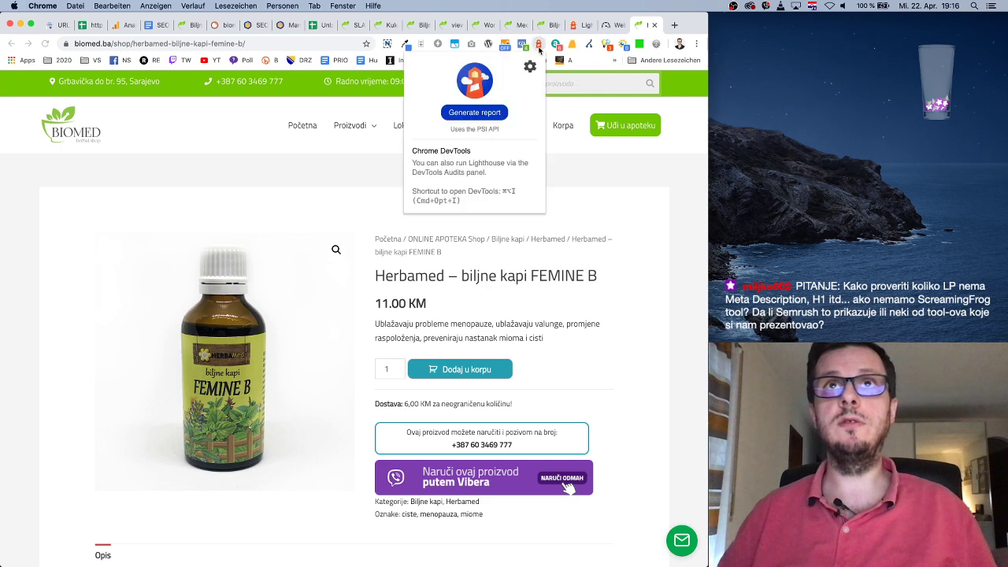
{"action": "left_click", "coordinate": [490, 110]}
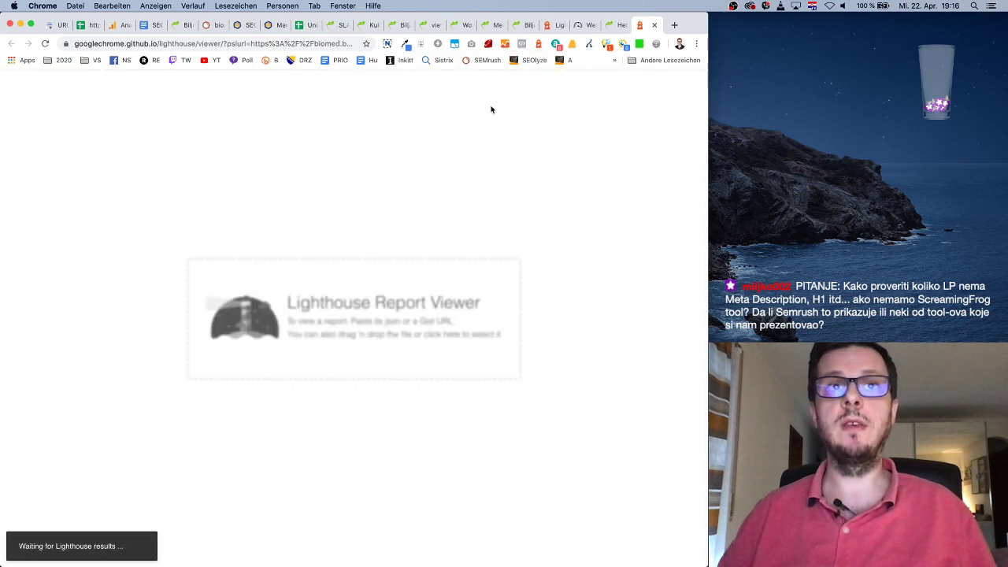
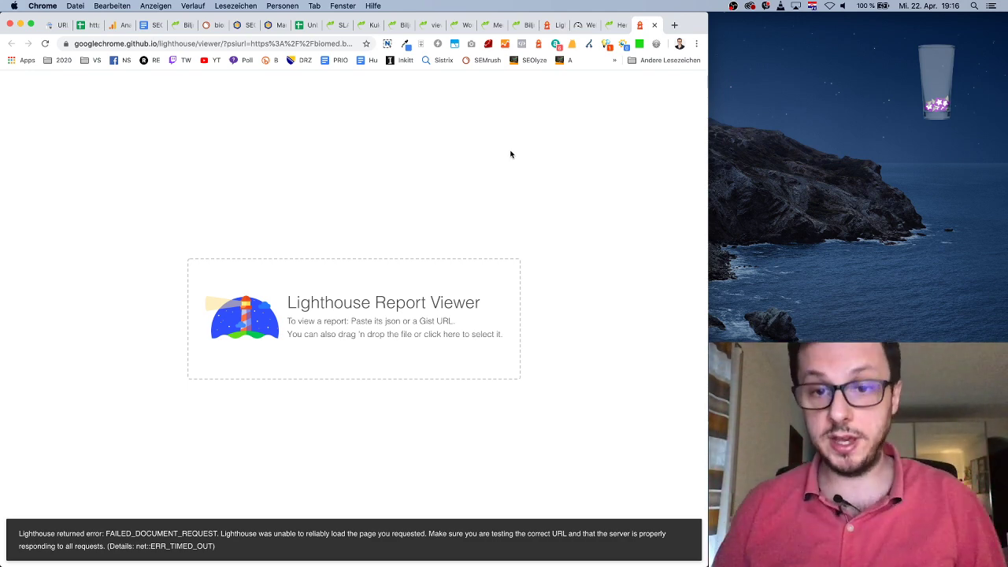
{"action": "left_click", "coordinate": [584, 24]}
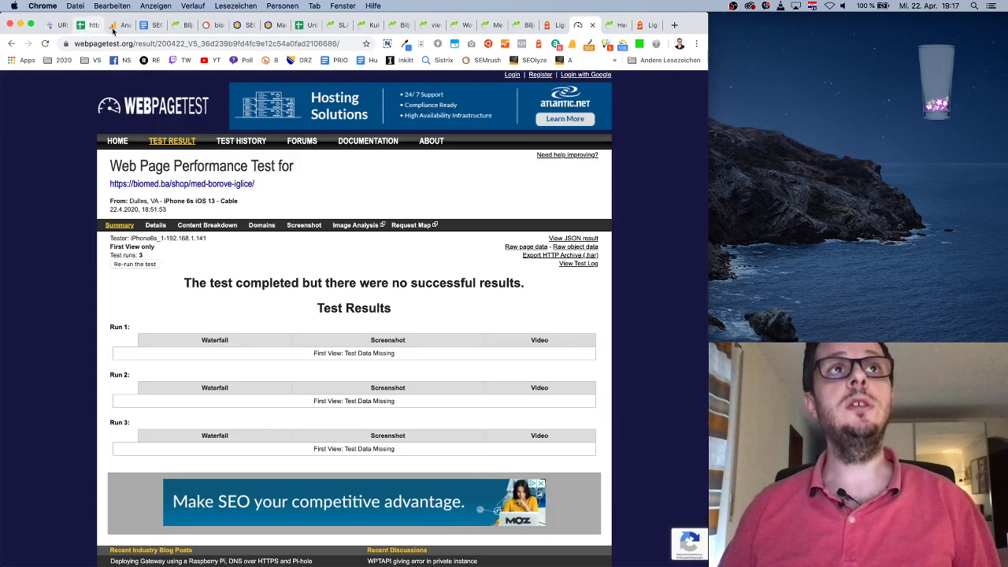
Step: Dismiss the analytics quota error on the biomed.ba home page and close that page's tab
{"action": "left_click", "coordinate": [178, 25]}
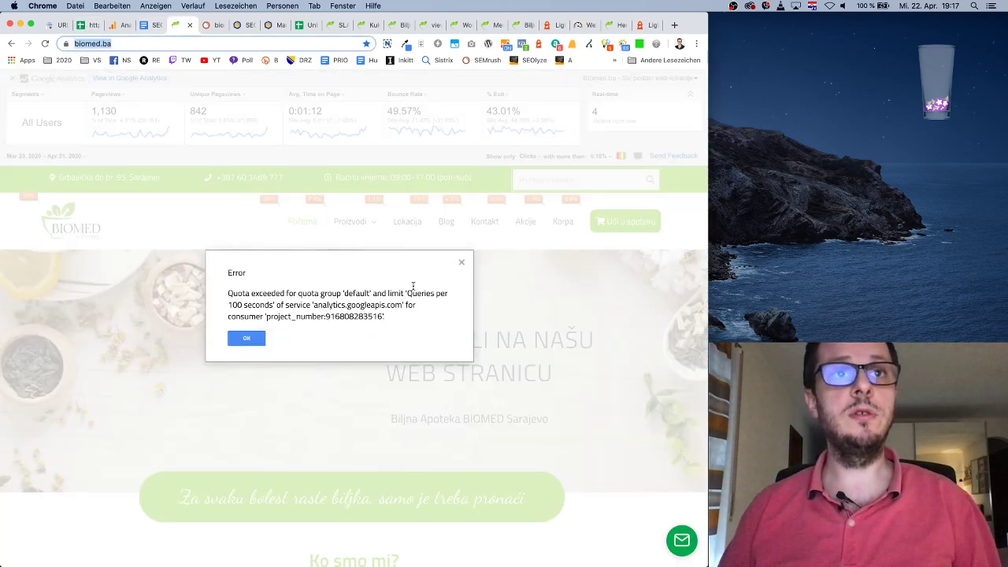
{"action": "left_click", "coordinate": [246, 340]}
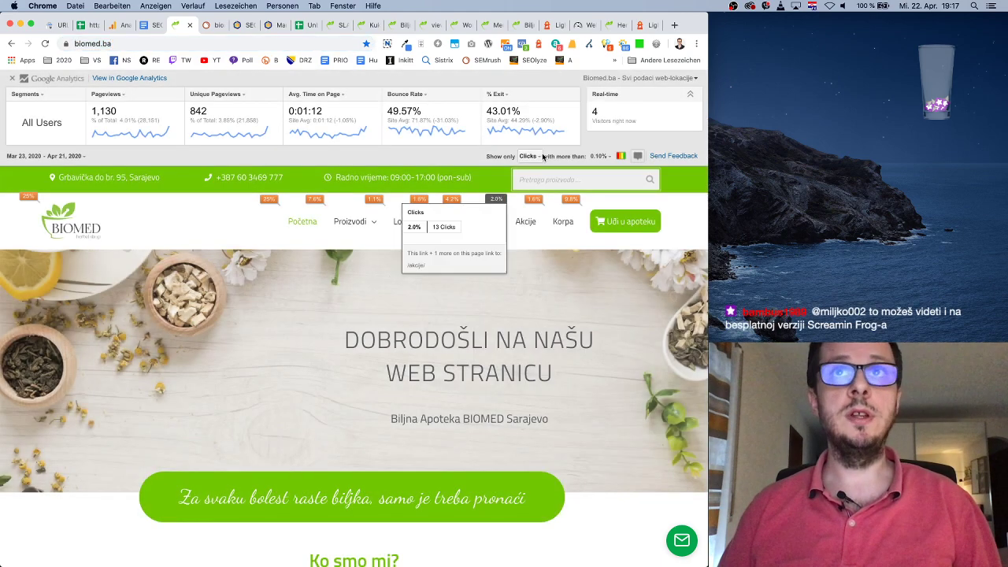
{"action": "left_click", "coordinate": [189, 27]}
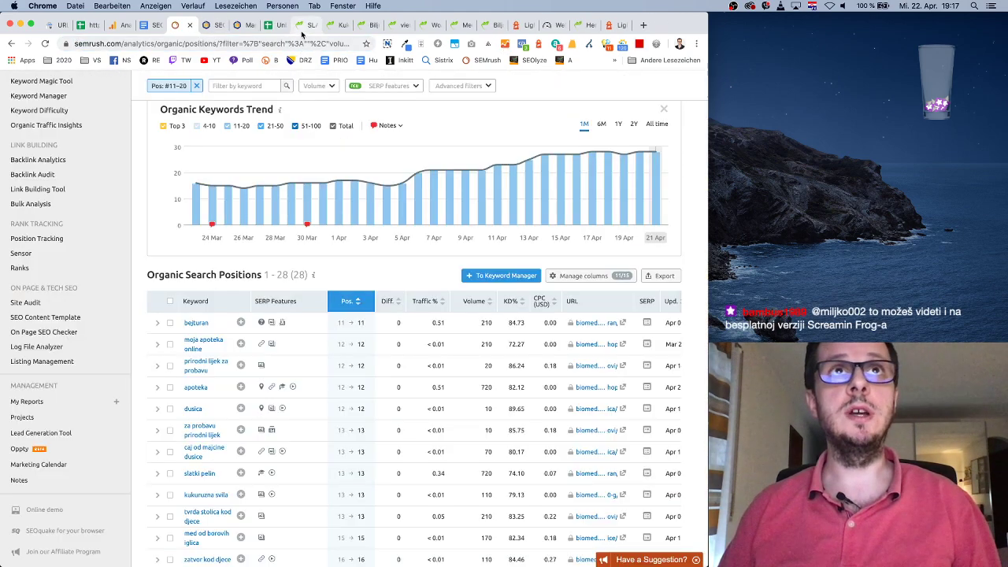
Step: Show the other open biomed.ba home page from its beginning
{"action": "left_click", "coordinate": [307, 25]}
{"action": "left_click", "coordinate": [490, 27]}
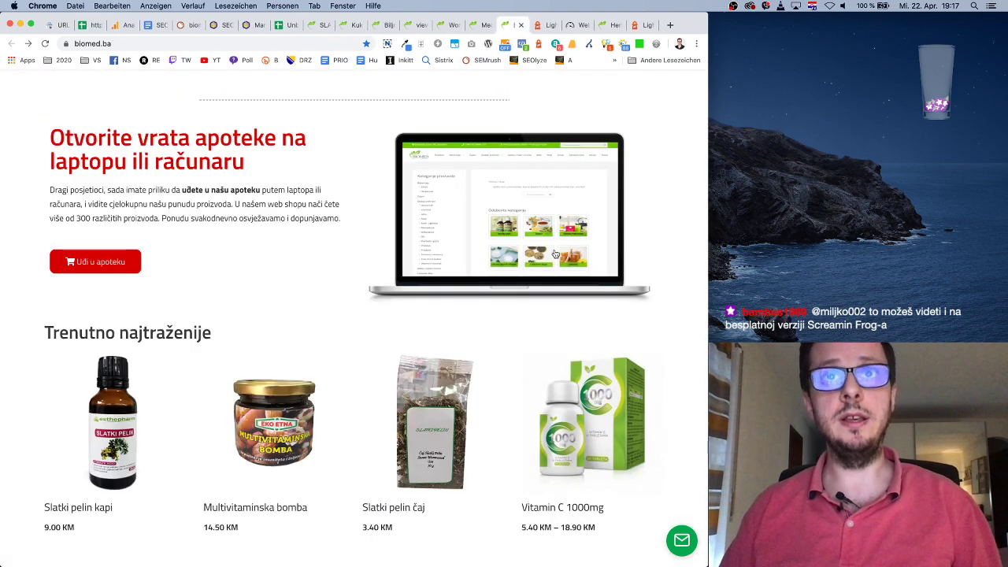
{"action": "scroll", "coordinate": [563, 248], "scroll_direction": "up", "scroll_amount": 10}
{"action": "scroll", "coordinate": [564, 243], "scroll_direction": "up", "scroll_amount": 5}
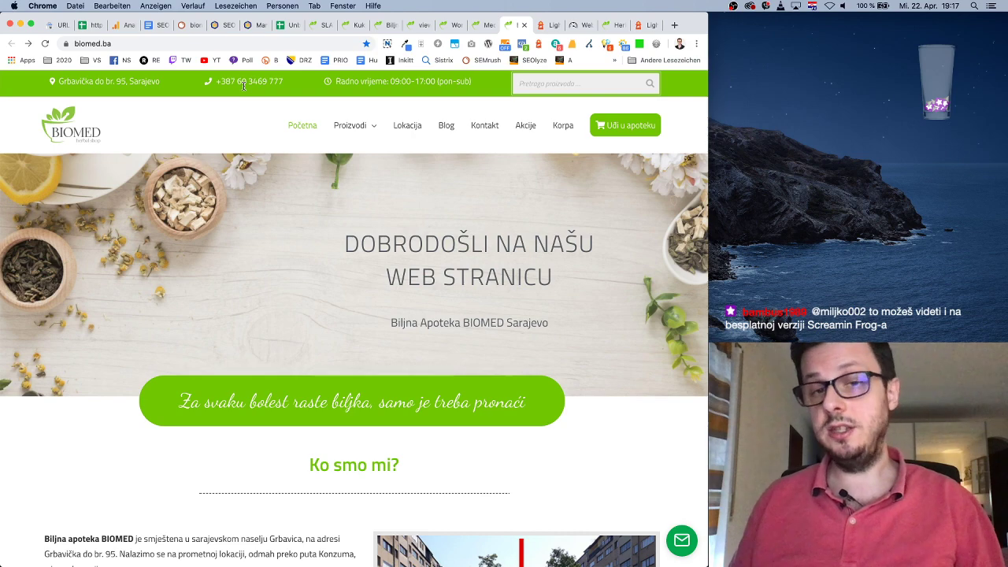
Step: Open SEMrush's Domain Overview for biomed.ba and examine the traffic trend, organic position distribution and competitive positioning map
{"action": "left_click", "coordinate": [191, 24]}
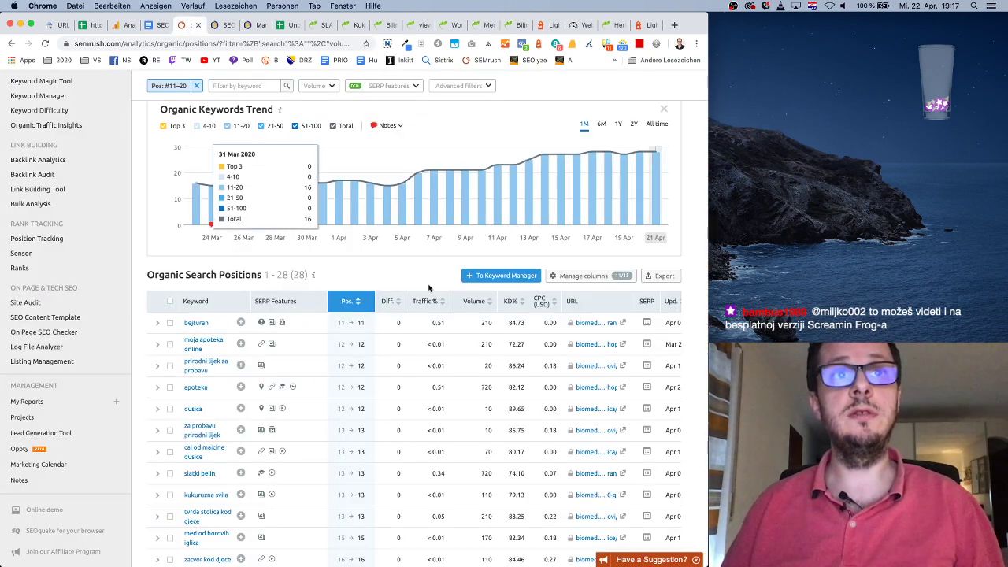
{"action": "scroll", "coordinate": [156, 221], "scroll_direction": "up", "scroll_amount": 5}
{"action": "left_click", "coordinate": [44, 167]}
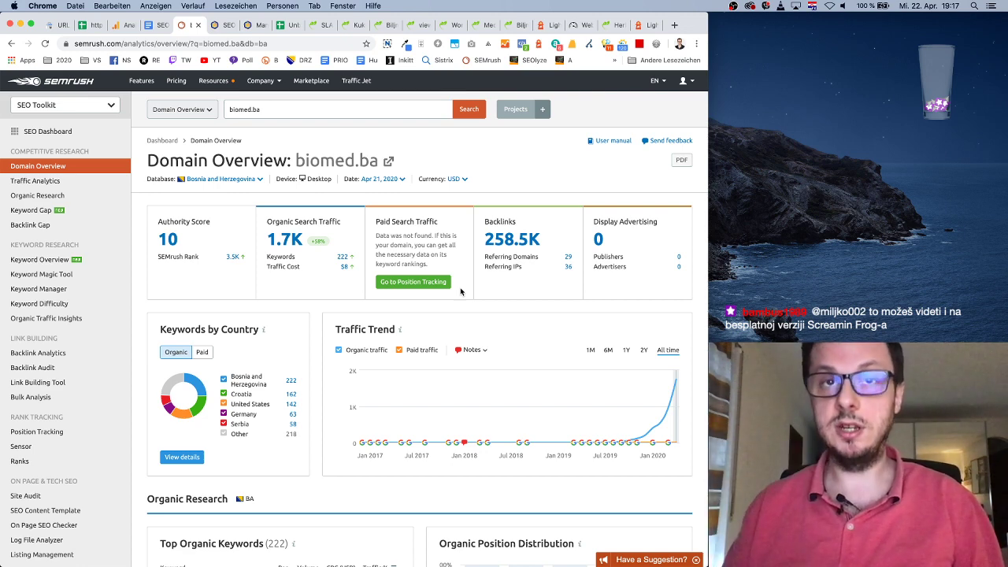
{"action": "scroll", "coordinate": [501, 328], "scroll_direction": "down", "scroll_amount": 1}
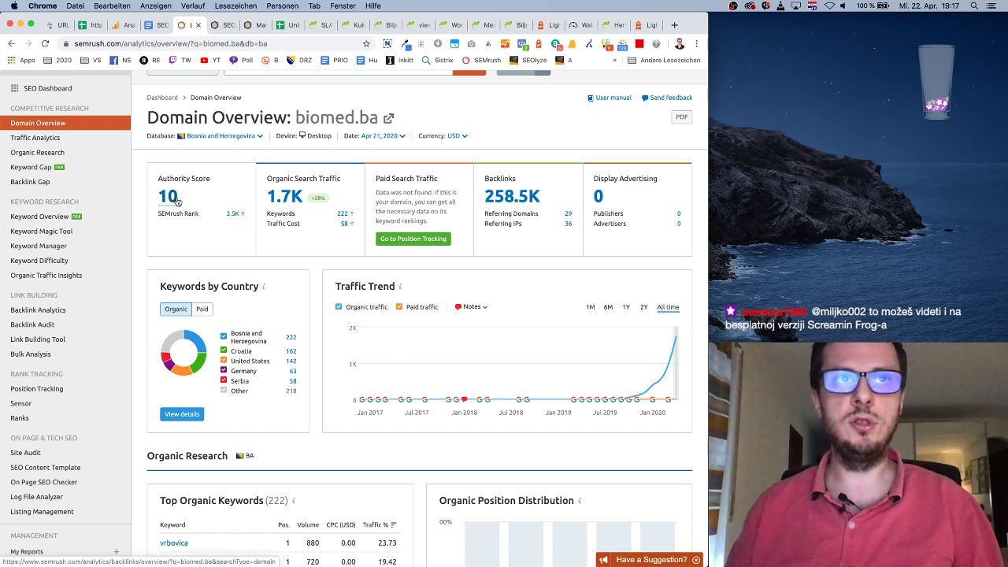
{"action": "mouse_move", "coordinate": [677, 343]}
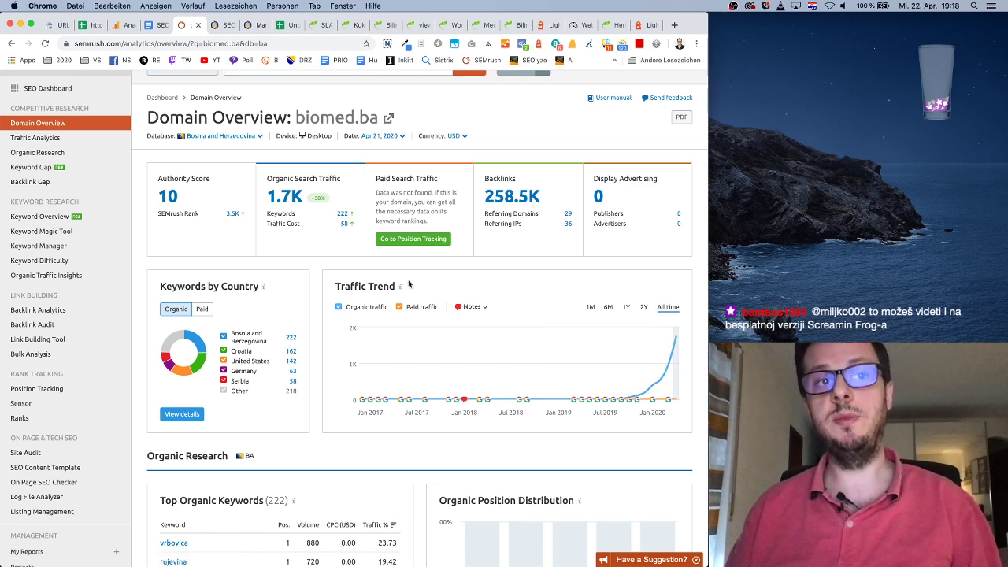
{"action": "scroll", "coordinate": [408, 284], "scroll_direction": "down", "scroll_amount": 5}
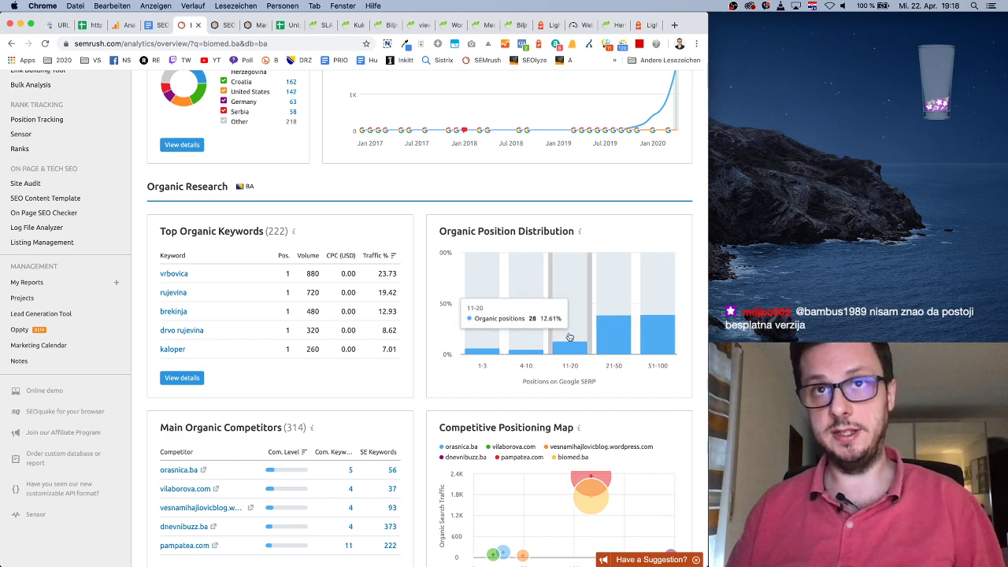
{"action": "scroll", "coordinate": [402, 374], "scroll_direction": "down", "scroll_amount": 5}
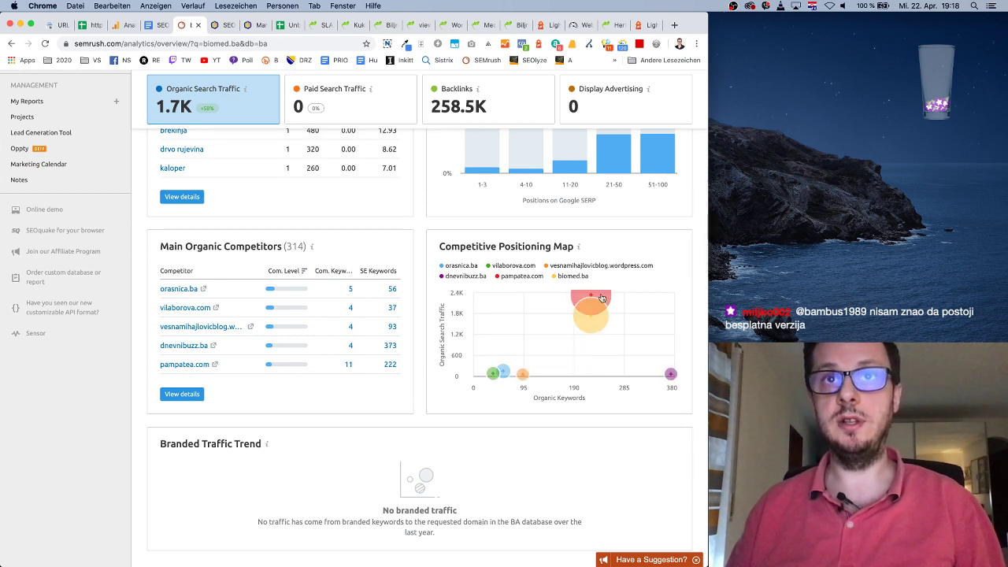
{"action": "mouse_move", "coordinate": [594, 317]}
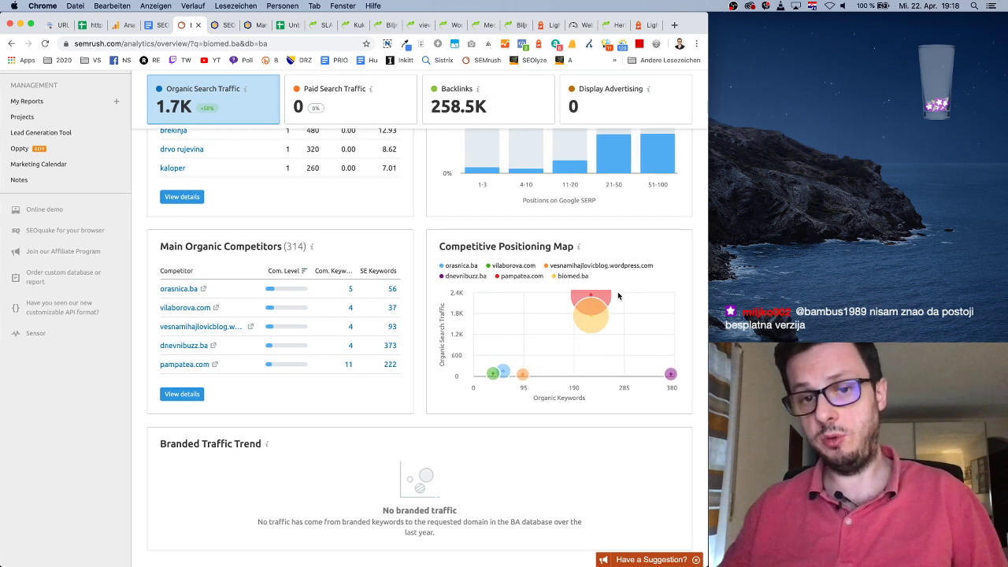
Step: Review biomed.ba's branded traffic, advertising research, summary metrics, traffic trend and top organic keywords in the SEMrush domain overview
{"action": "scroll", "coordinate": [500, 450], "scroll_direction": "down", "scroll_amount": 3}
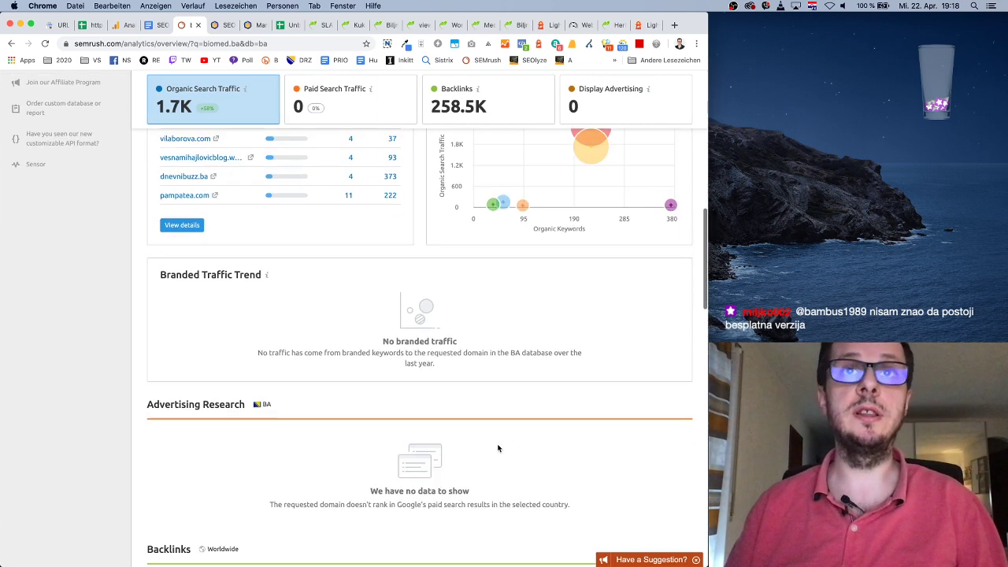
{"action": "scroll", "coordinate": [499, 448], "scroll_direction": "up", "scroll_amount": 15}
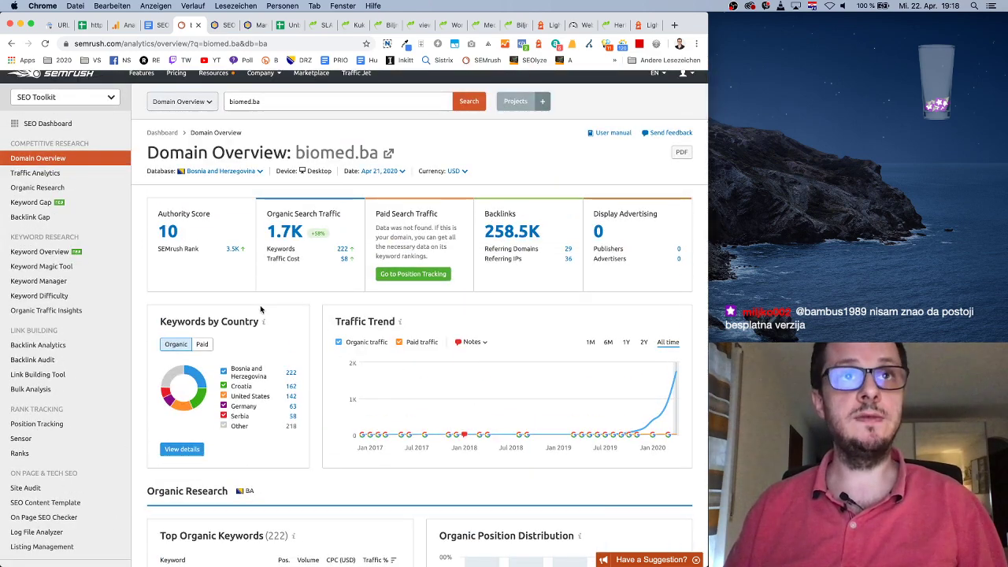
{"action": "scroll", "coordinate": [268, 309], "scroll_direction": "down", "scroll_amount": 4}
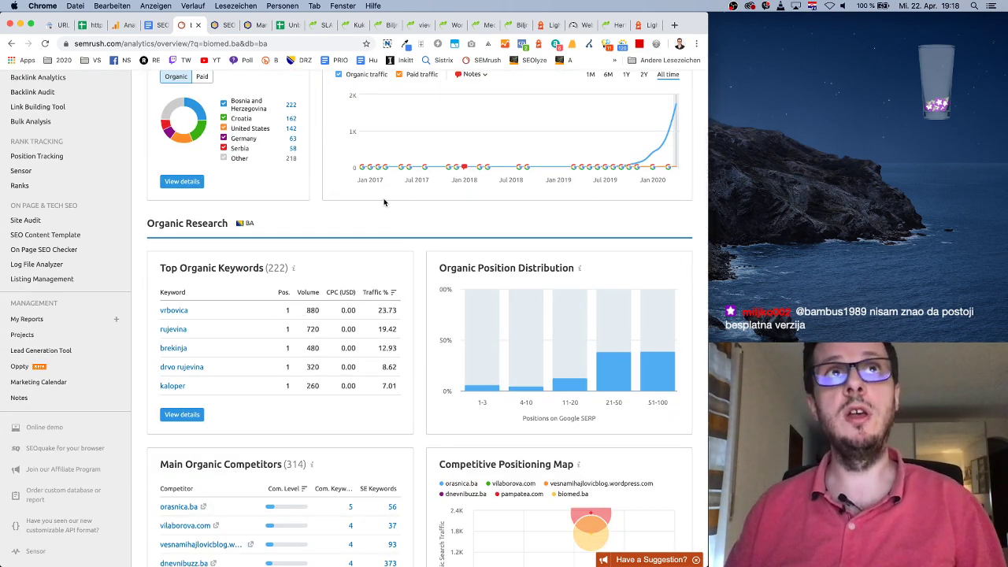
{"action": "scroll", "coordinate": [384, 202], "scroll_direction": "up", "scroll_amount": 5}
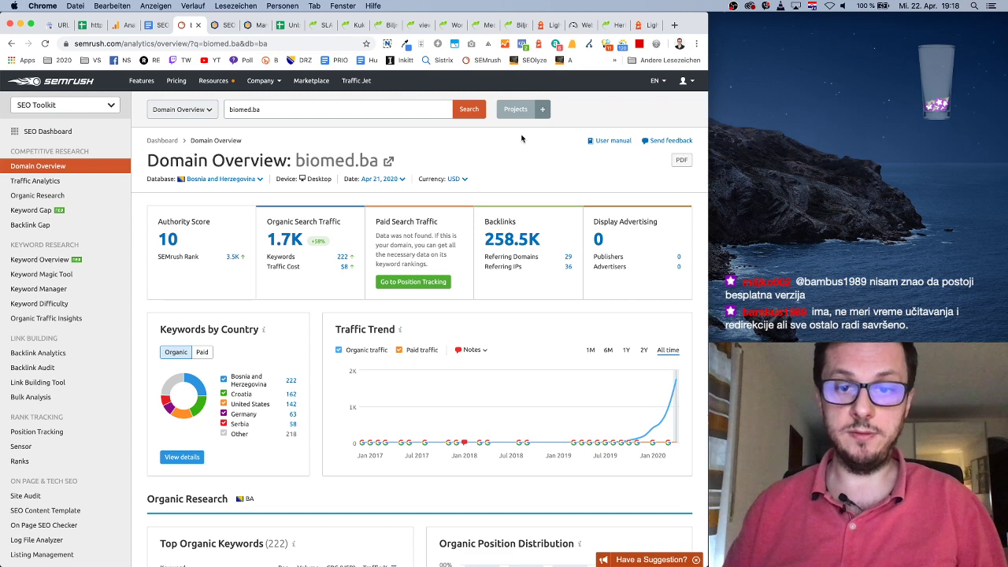
{"action": "scroll", "coordinate": [521, 139], "scroll_direction": "down", "scroll_amount": 1}
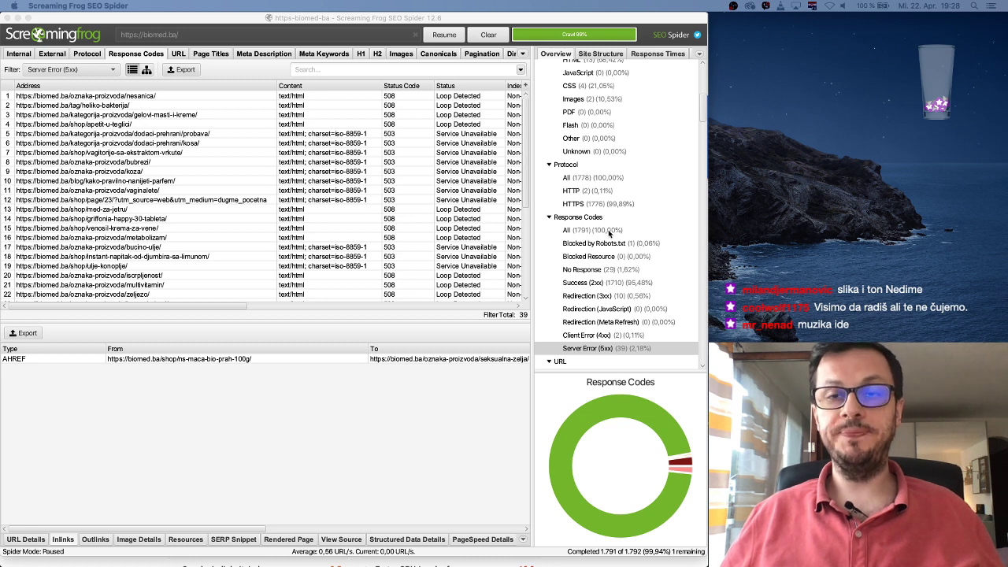
Step: Examine the URLs with Server Error (5xx) responses in Screaming Frog and inspect the inlinks of the gelovi-masti-i-kreme category page
{"action": "left_click", "coordinate": [597, 352]}
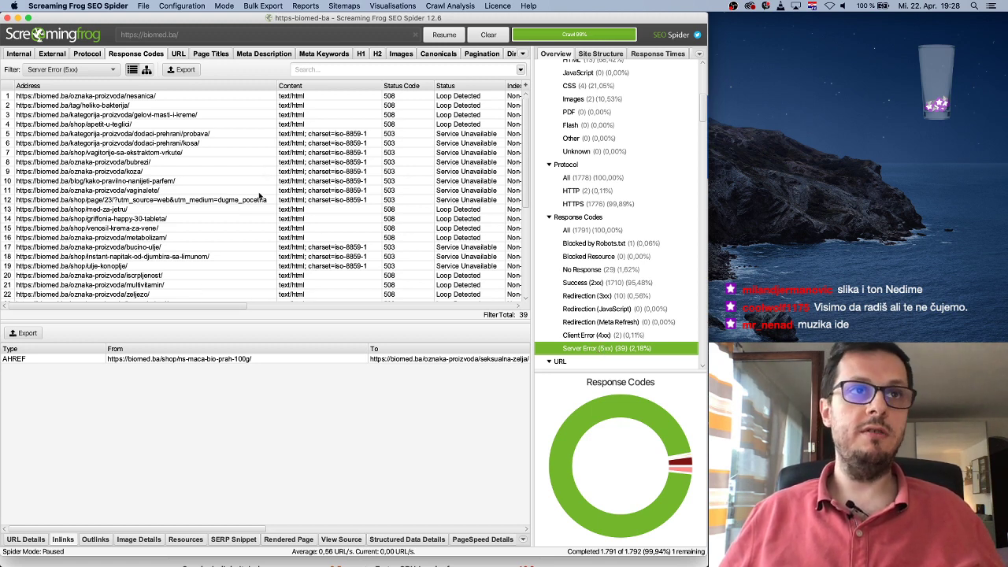
{"action": "scroll", "coordinate": [259, 195], "scroll_direction": "down", "scroll_amount": 5}
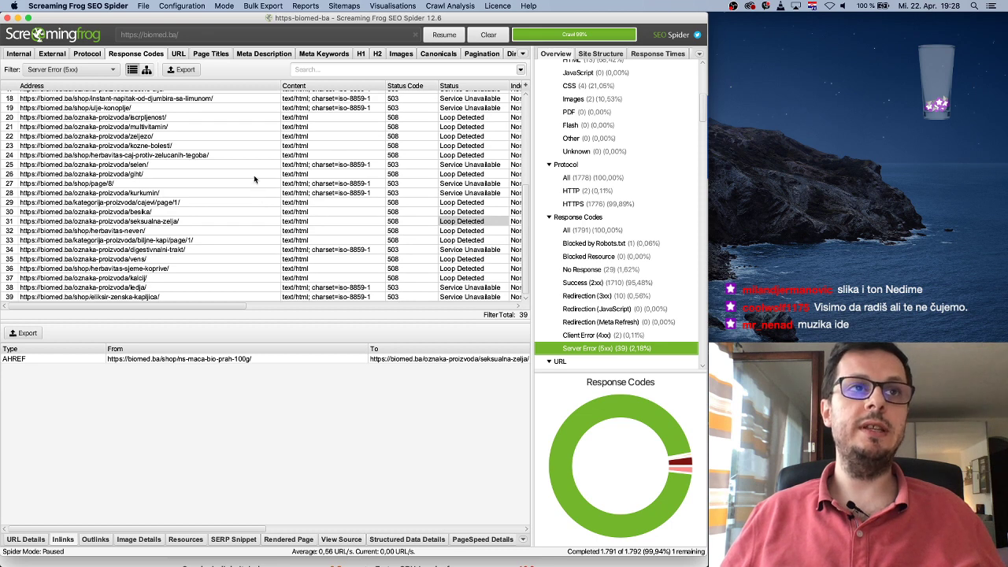
{"action": "scroll", "coordinate": [254, 178], "scroll_direction": "up", "scroll_amount": 5}
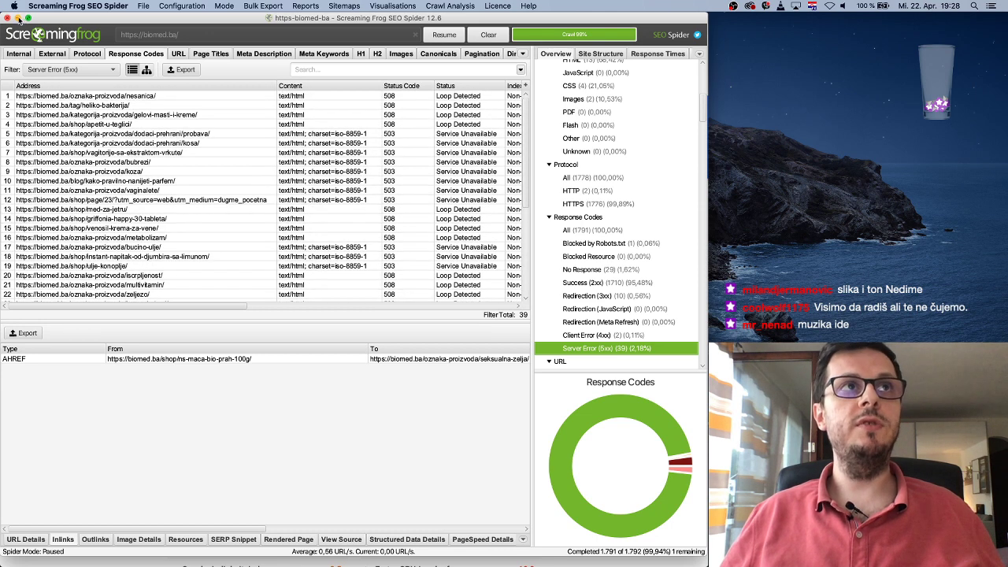
{"action": "left_click", "coordinate": [462, 116]}
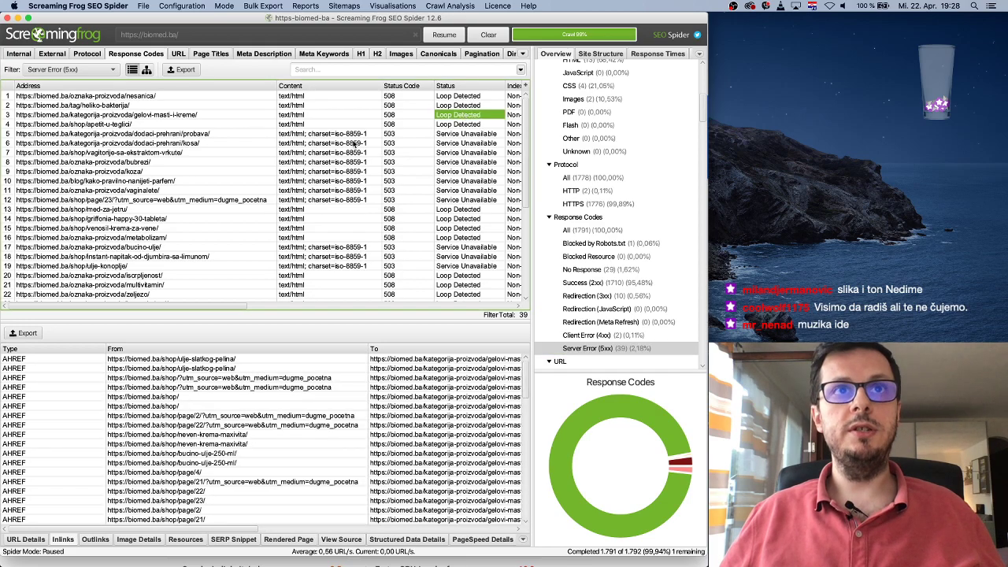
{"action": "left_click", "coordinate": [18, 18]}
{"action": "left_click", "coordinate": [149, 27]}
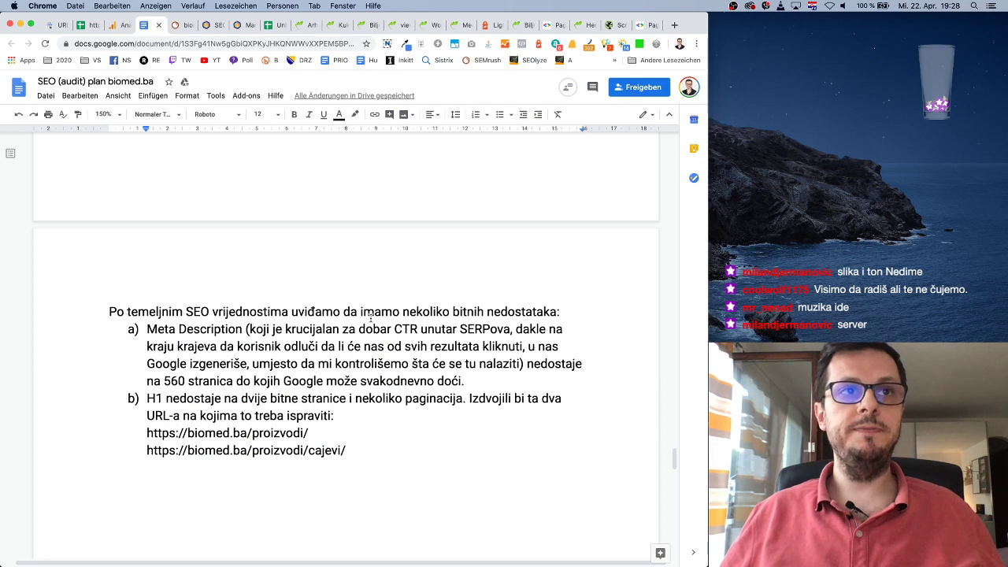
{"action": "scroll", "coordinate": [370, 355], "scroll_direction": "up", "scroll_amount": 3}
{"action": "scroll", "coordinate": [370, 441], "scroll_direction": "down", "scroll_amount": 3}
{"action": "left_click", "coordinate": [368, 453]}
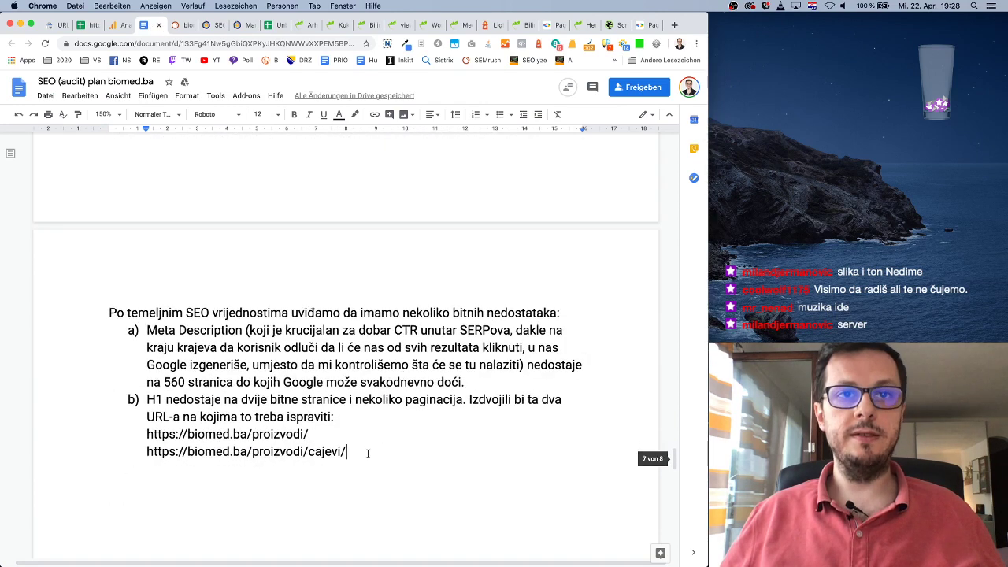
{"action": "key", "text": "Return"}
{"action": "key", "text": "Return"}
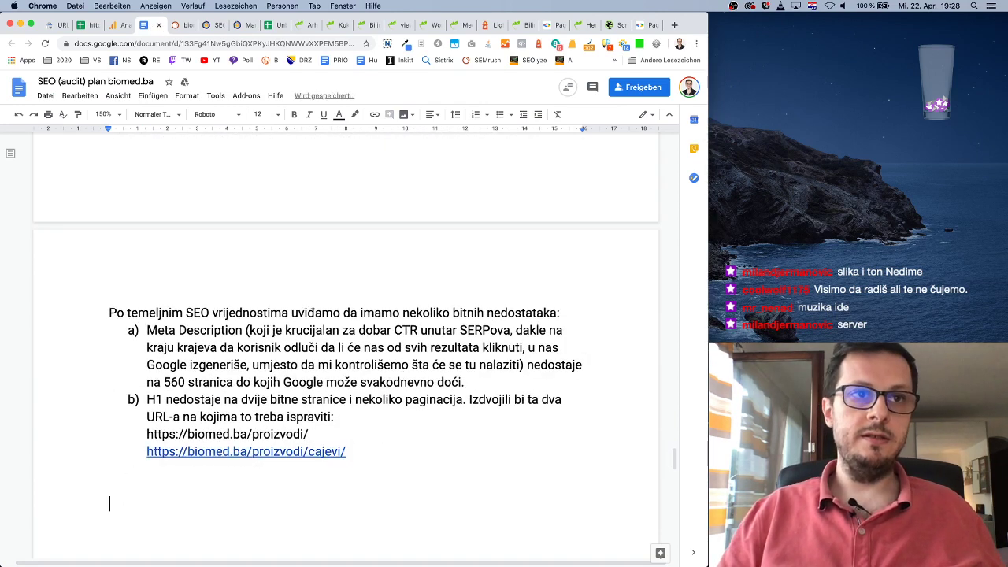
Step: Write "Dodatni potencijal predstavljaju URL-ovi koji imaju poteškoće pri učitavanju i izbacuju 5xx errore (greške)" in the new paragraph
{"action": "type", "text": "Dodatni pote"}
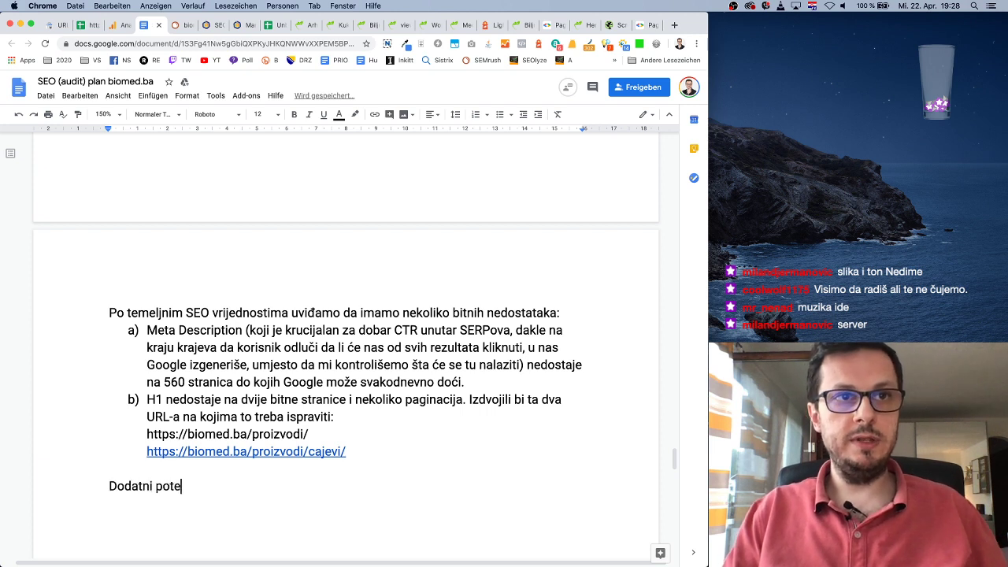
{"action": "type", "text": "ncijal predstav"}
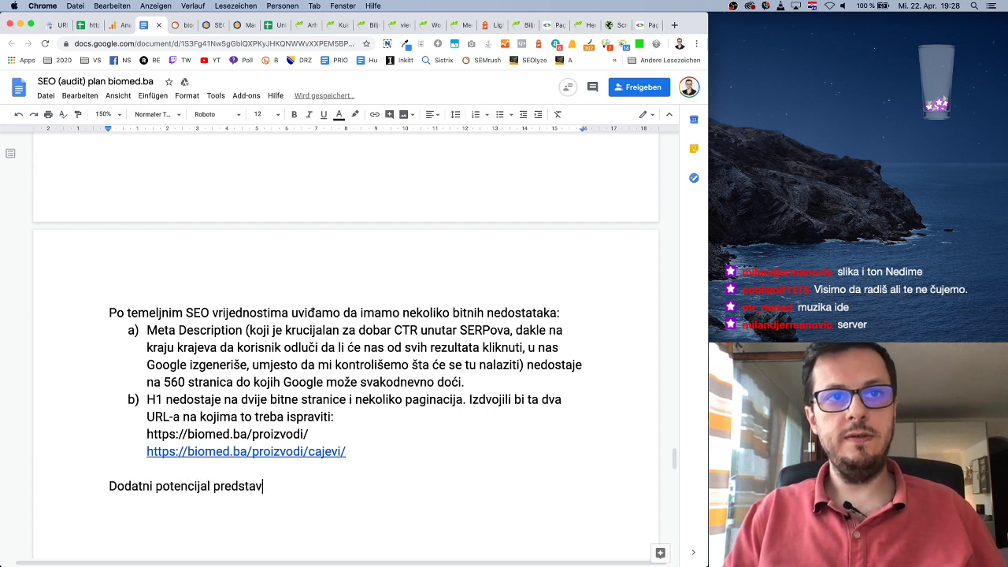
{"action": "type", "text": "ljaju URL-ovi "}
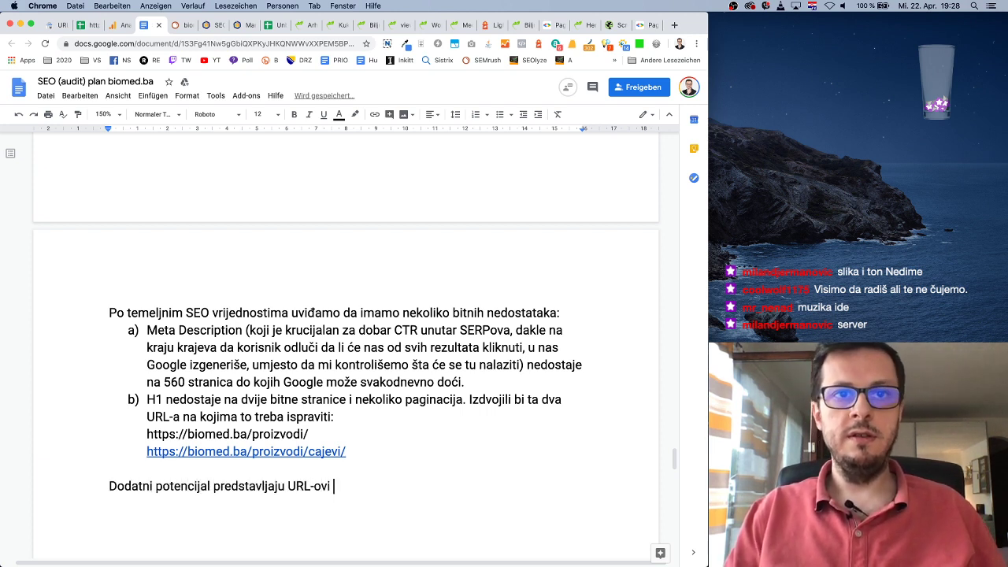
{"action": "type", "text": "koji imaj"}
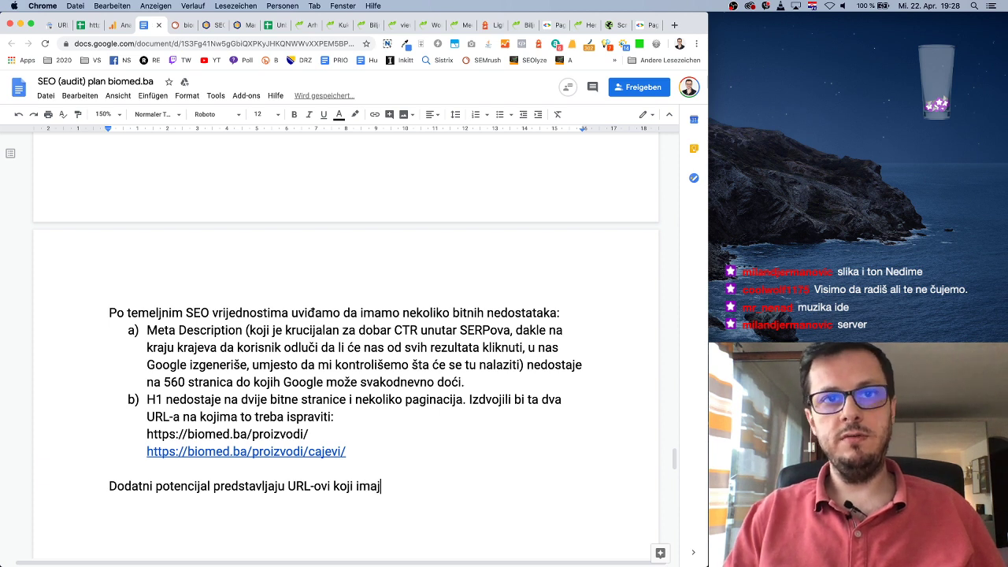
{"action": "type", "text": "u poteškoće pri učitav"}
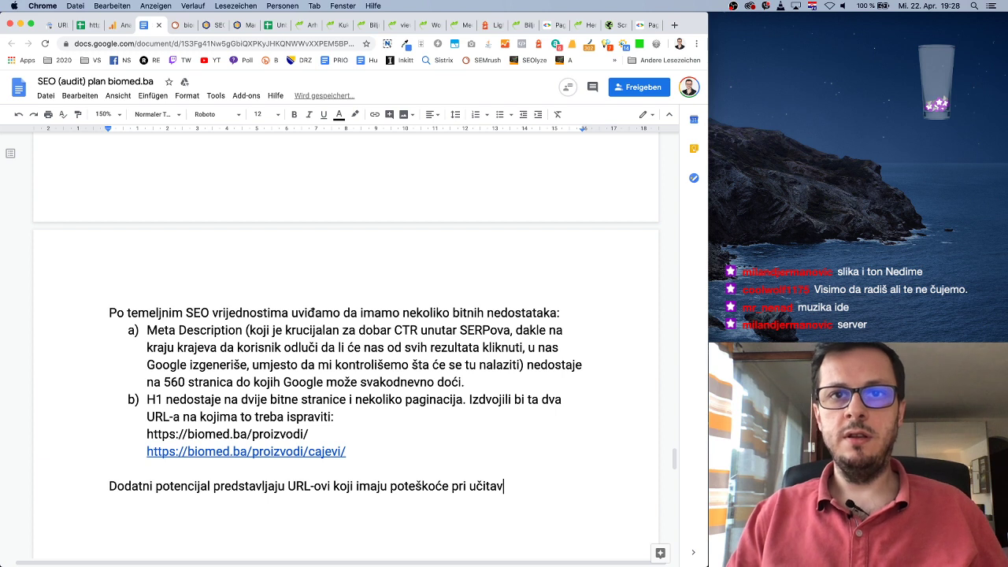
{"action": "type", "text": "anju i i"}
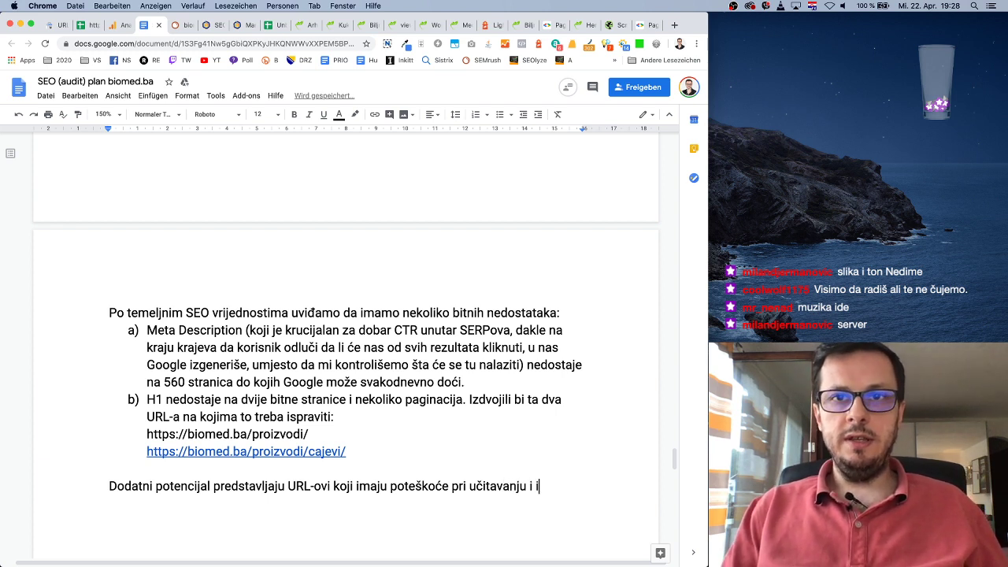
{"action": "type", "text": "zbacu"}
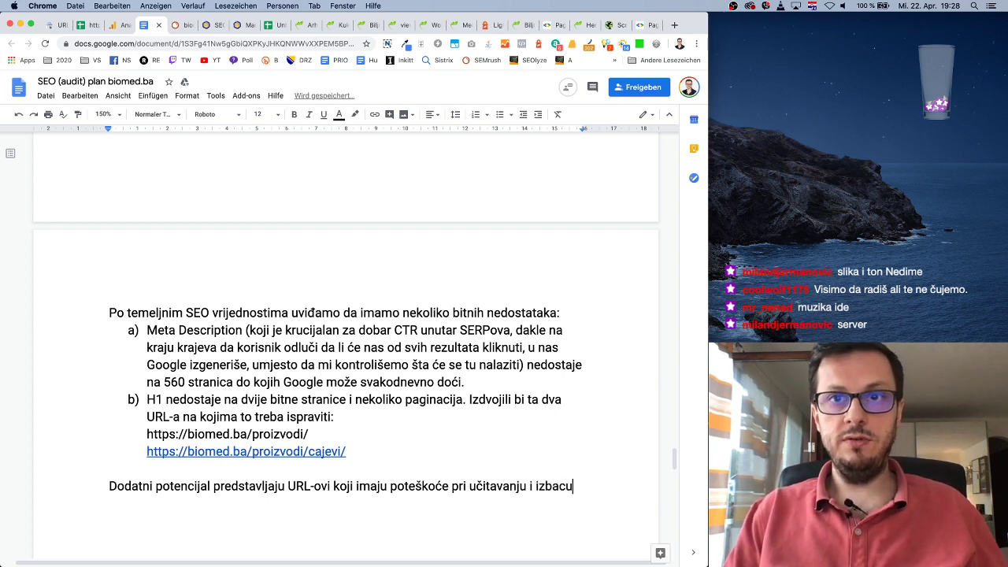
{"action": "type", "text": "ju 5xx err"}
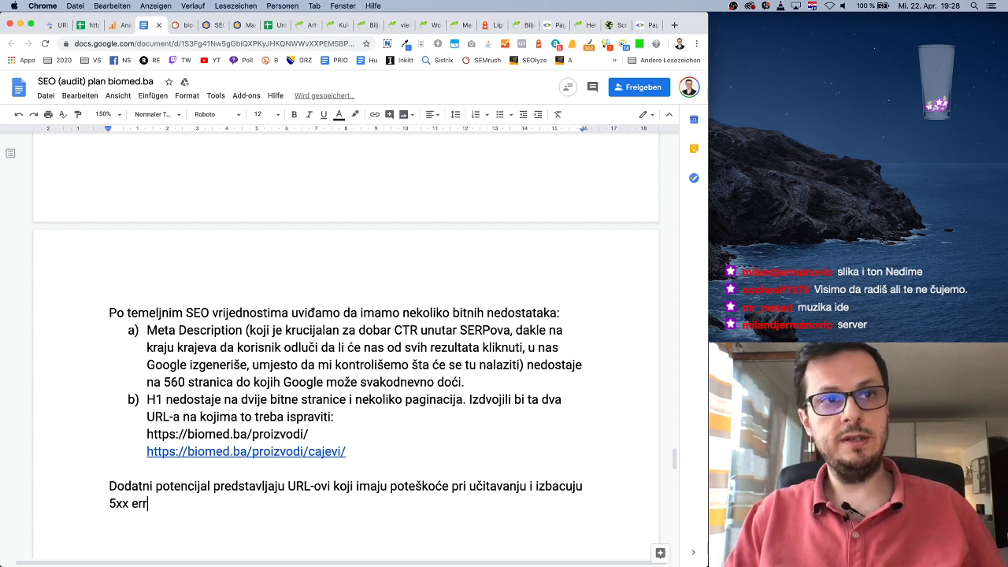
{"action": "type", "text": "ore (gre"}
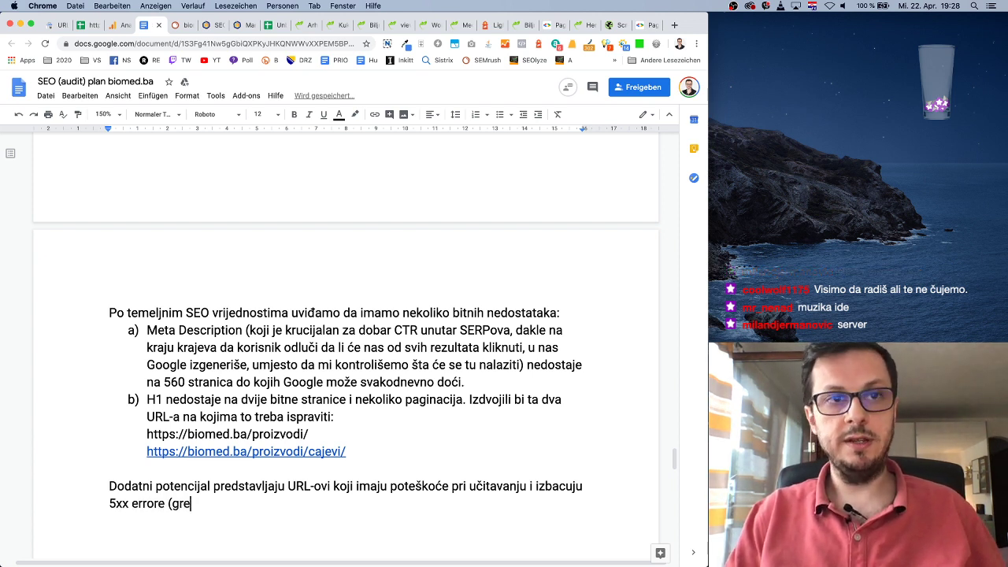
{"action": "type", "text": "ške) koje za"}
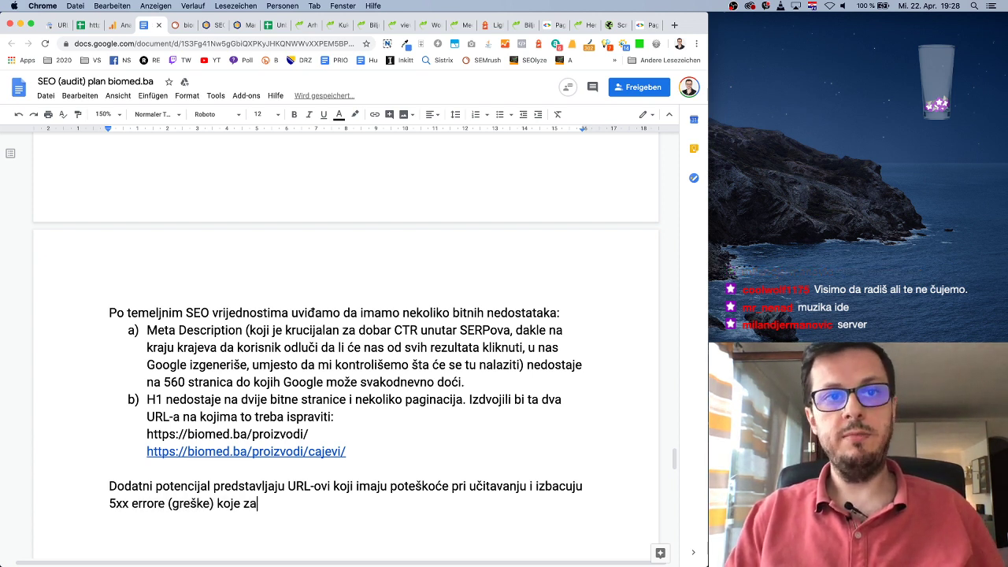
Step: Continue the 5xx sentence with "koje zapravo nam govore da Googlebot ima problema pri učitavanju stranice"
{"action": "type", "text": "pravo nam ogovore"}
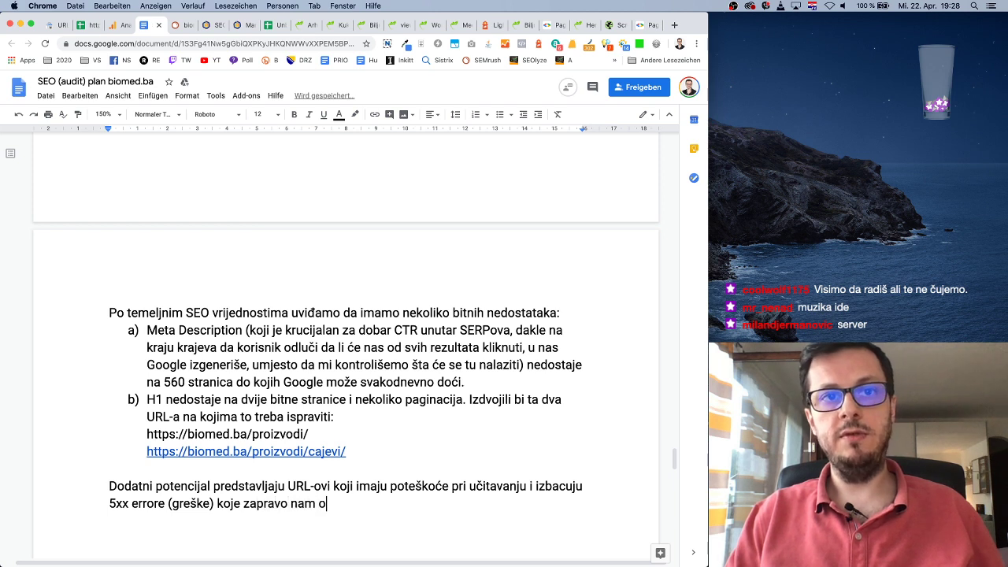
{"action": "key", "text": "BackSpace"}
{"action": "key", "text": "BackSpace"}
{"action": "key", "text": "BackSpace"}
{"action": "key", "text": "BackSpace"}
{"action": "key", "text": "BackSpace"}
{"action": "key", "text": "BackSpace"}
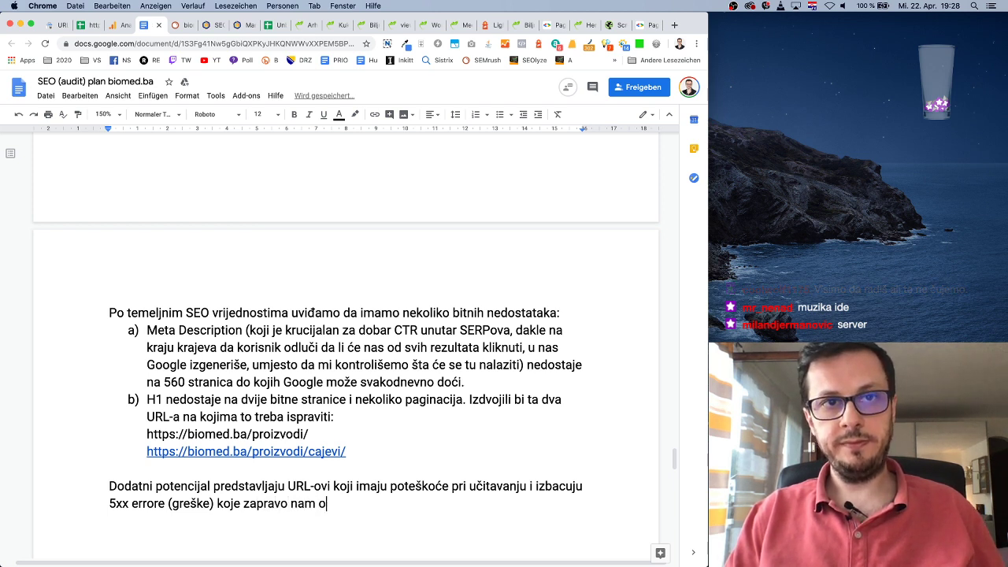
{"action": "type", "text": "govore da "}
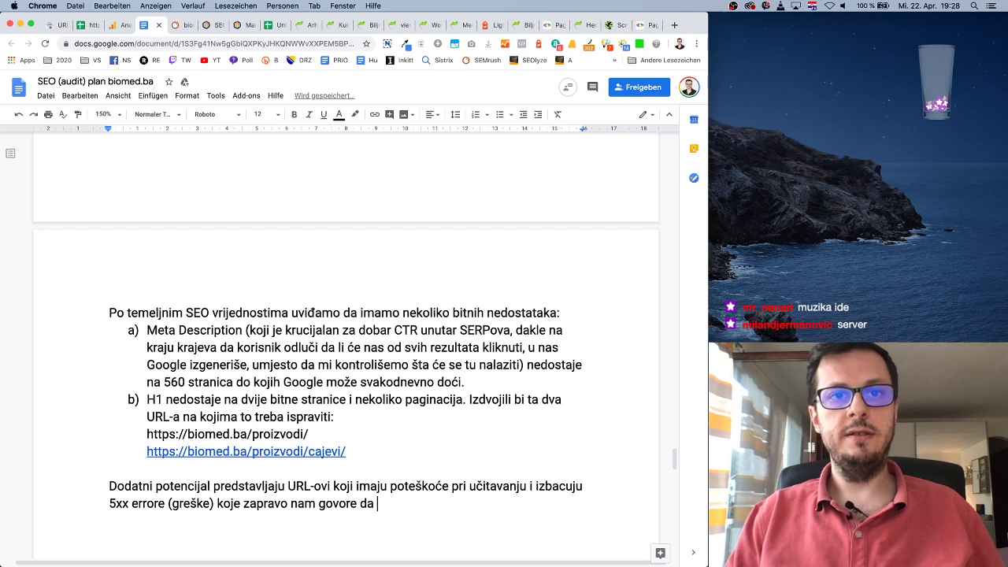
{"action": "type", "text": "Goog"}
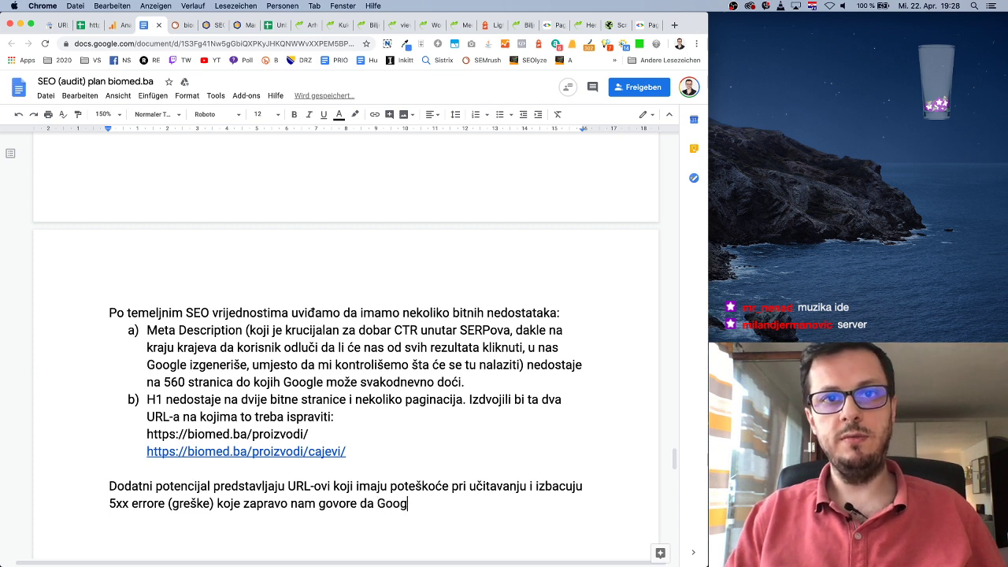
{"action": "type", "text": "lebot ima proble"}
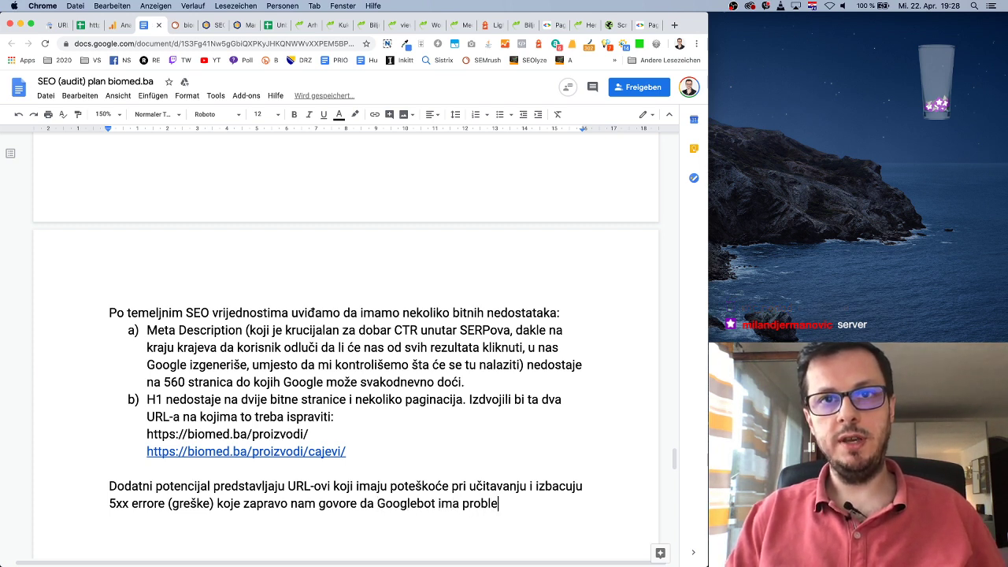
{"action": "type", "text": "ma pri uči"}
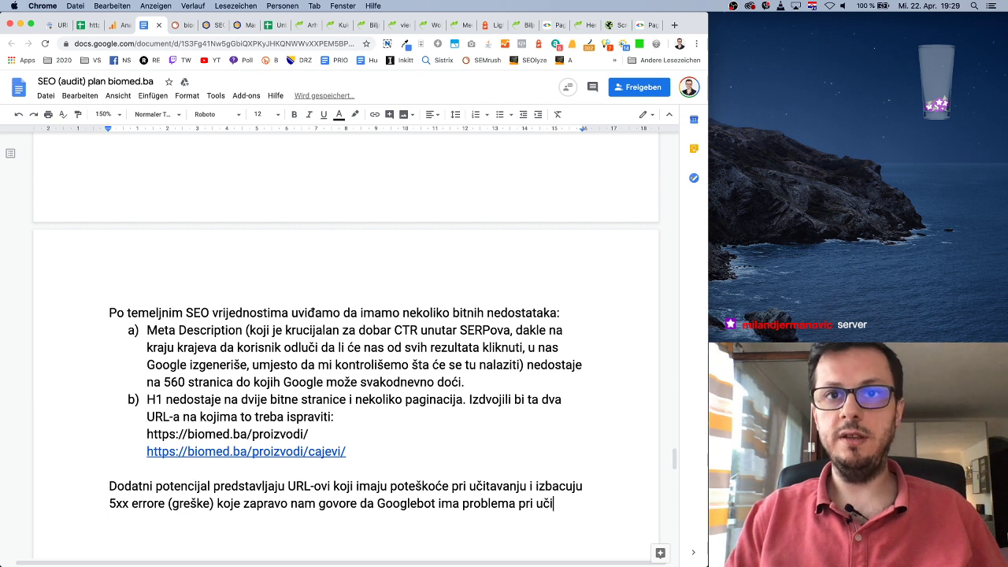
{"action": "type", "text": "tavanju s"}
{"action": "type", "text": "tran"}
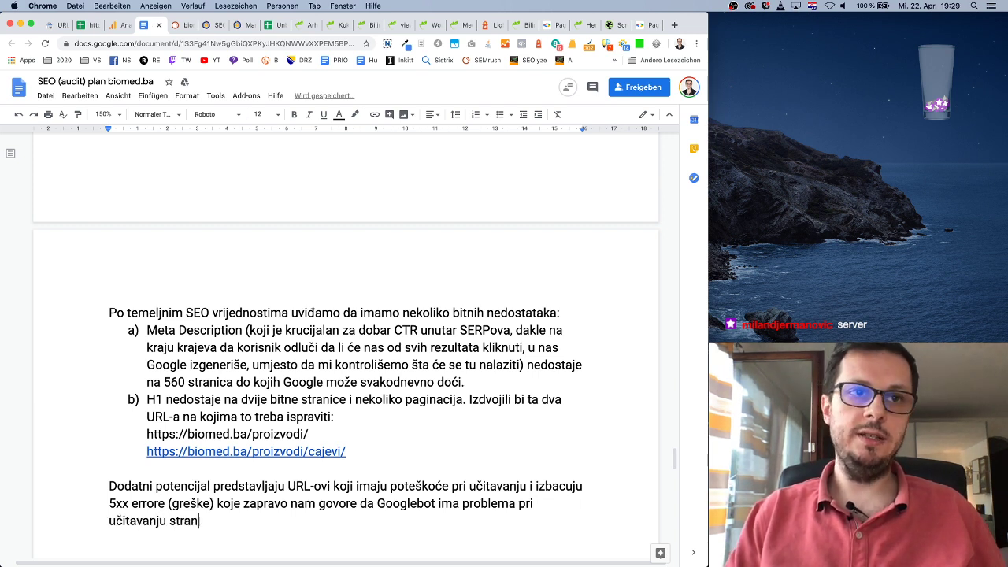
{"action": "type", "text": "ice ra"}
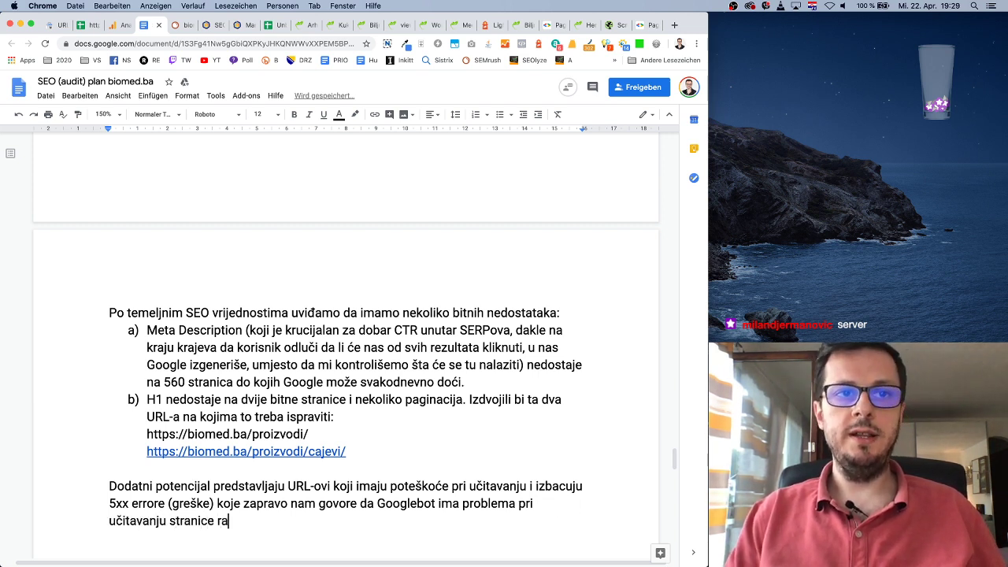
Step: Finish the 5xx sentence with "radi serverskih grešaka i tzv. loop-ova u skriptama.", keeping "loop-ova" in lowercase
{"action": "type", "text": "di serverskih g"}
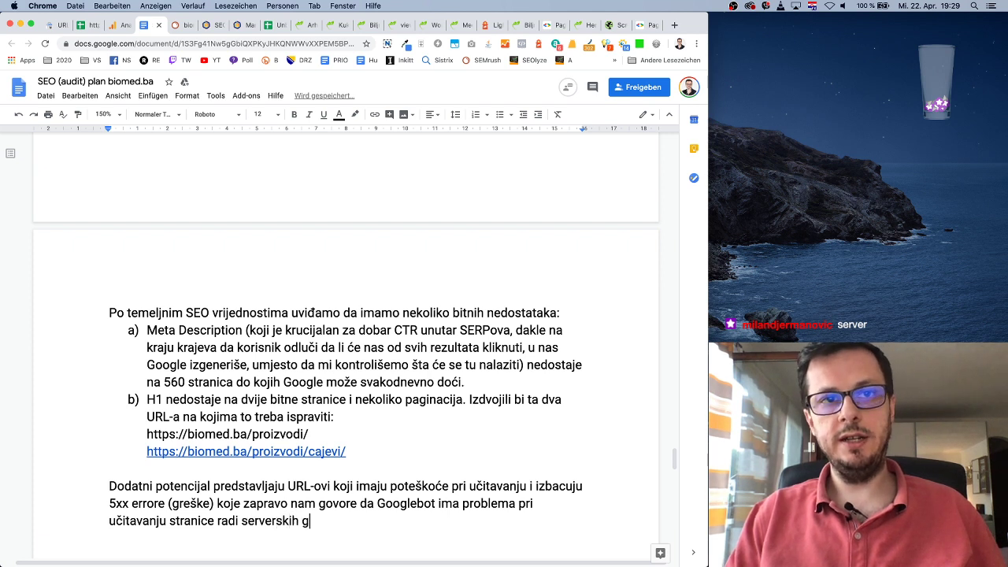
{"action": "type", "text": "rešaka i tzv."}
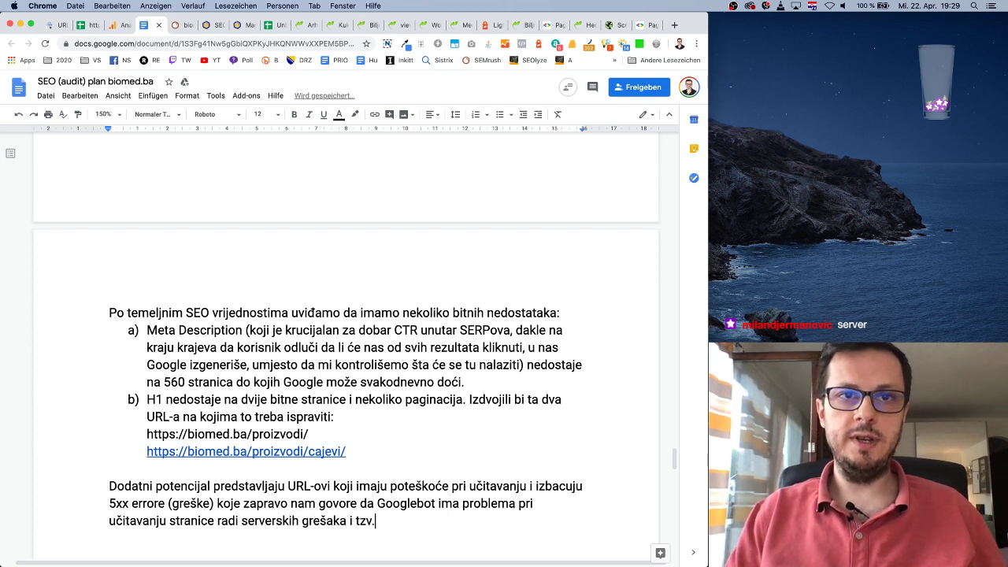
{"action": "type", "text": " loop-ova u skr"}
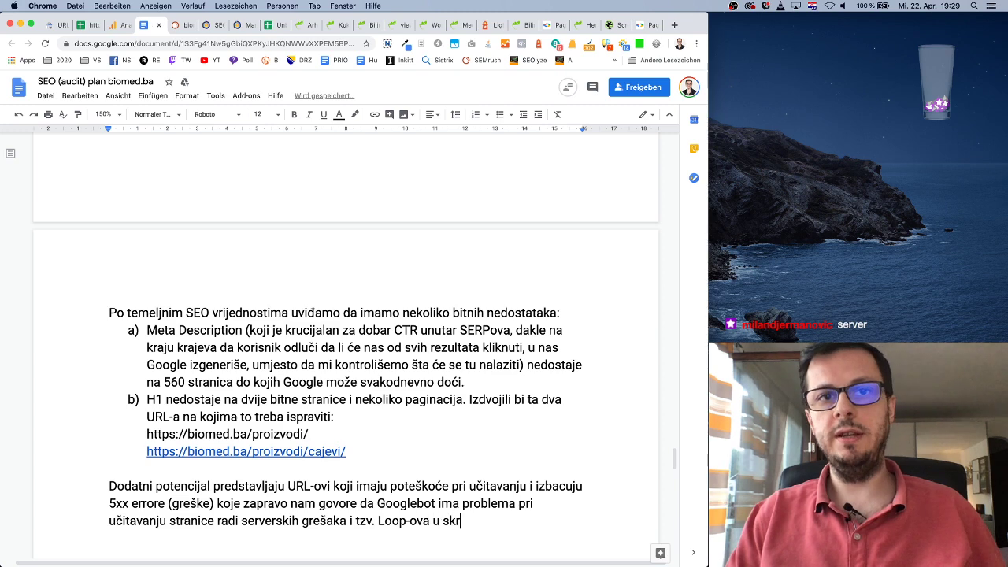
{"action": "type", "text": "iptama."}
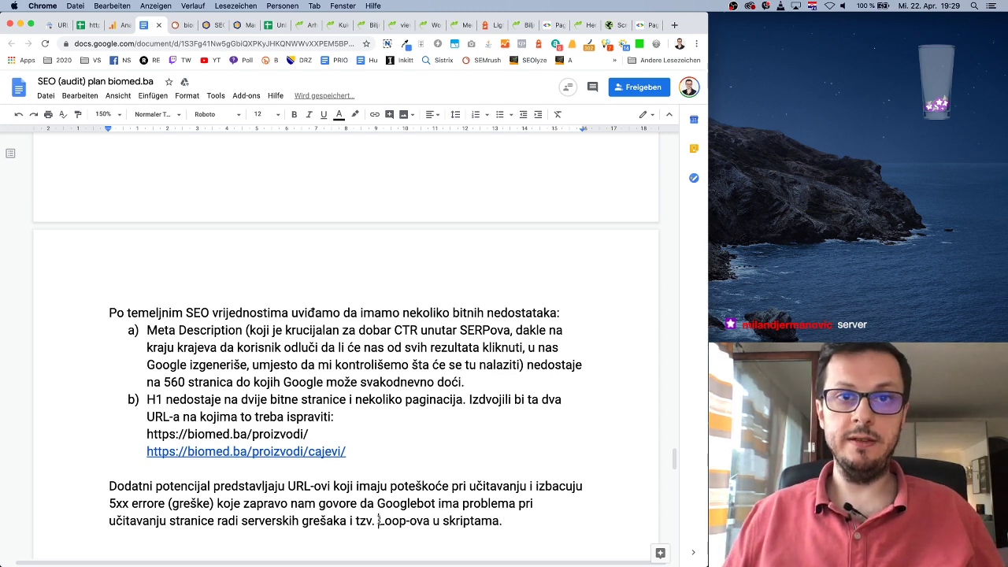
{"action": "left_click_drag", "start_coordinate": [378, 520], "coordinate": [385, 520]}
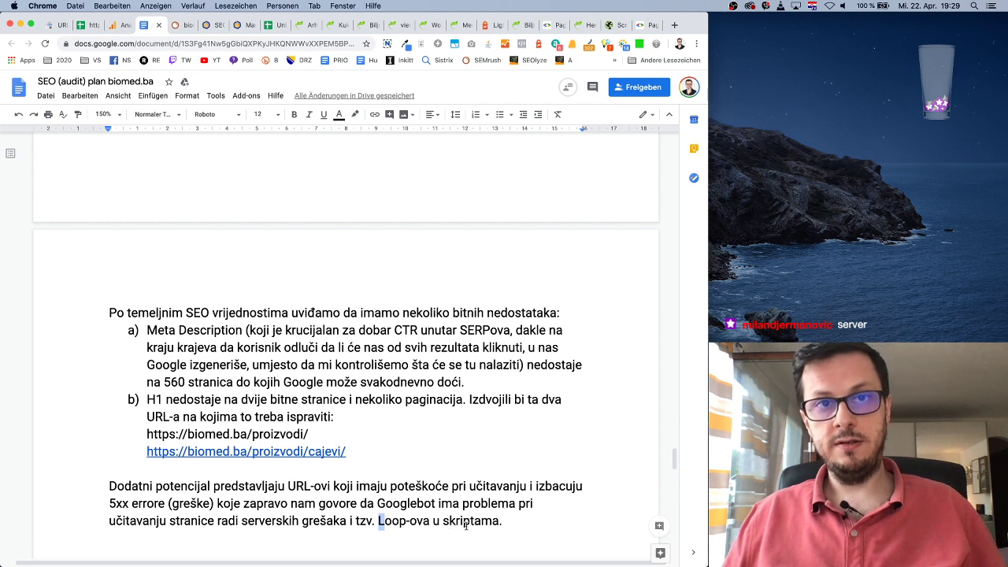
{"action": "type", "text": "l"}
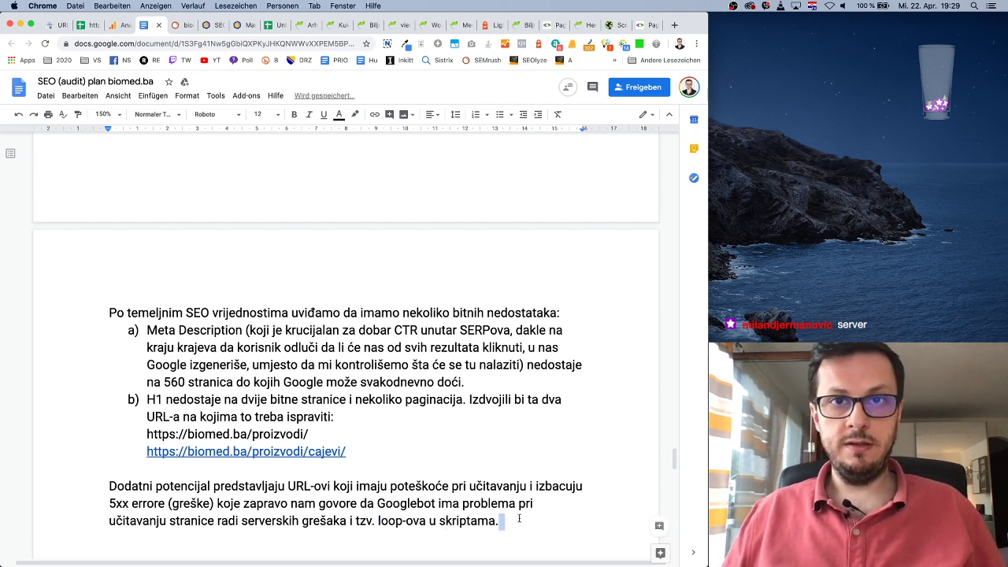
Step: Begin a new sentence after "skriptama." with "Također imamo dva URL-a"
{"action": "left_click", "coordinate": [519, 518]}
{"action": "type", "text": "Također ima"}
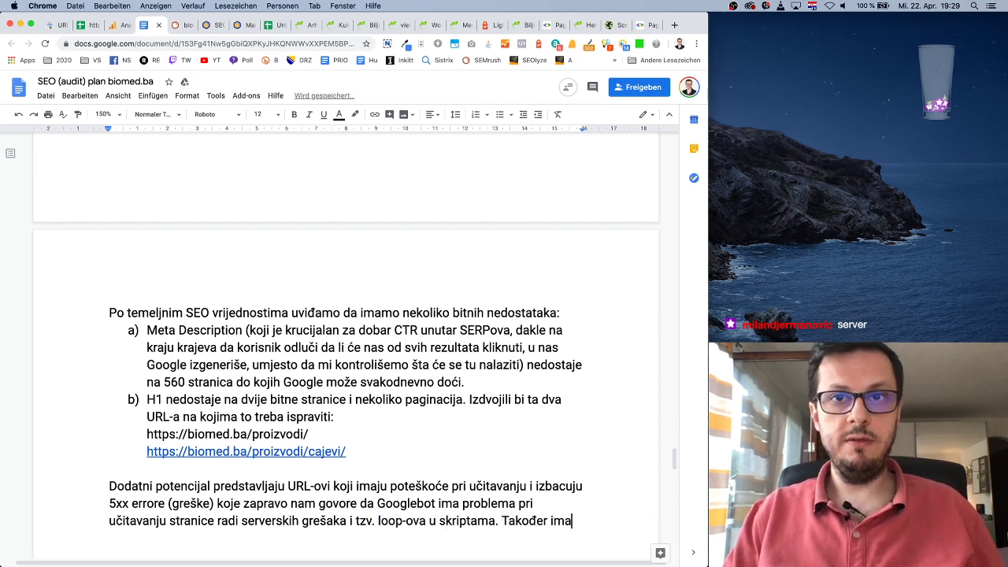
{"action": "type", "text": "mo dva linka koja"}
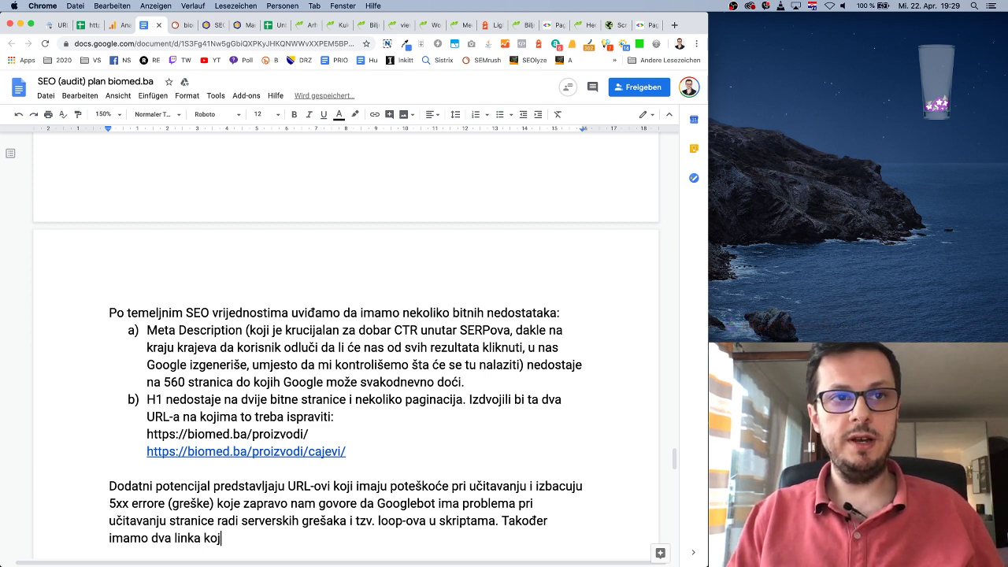
{"action": "key", "text": "BackSpace"}
{"action": "key", "text": "BackSpace"}
{"action": "key", "text": "BackSpace"}
{"action": "key", "text": "BackSpace"}
{"action": "key", "text": "BackSpace"}
{"action": "key", "text": "BackSpace"}
{"action": "key", "text": "BackSpace"}
{"action": "key", "text": "BackSpace"}
{"action": "key", "text": "BackSpace"}
{"action": "type", "text": "URL-a"}
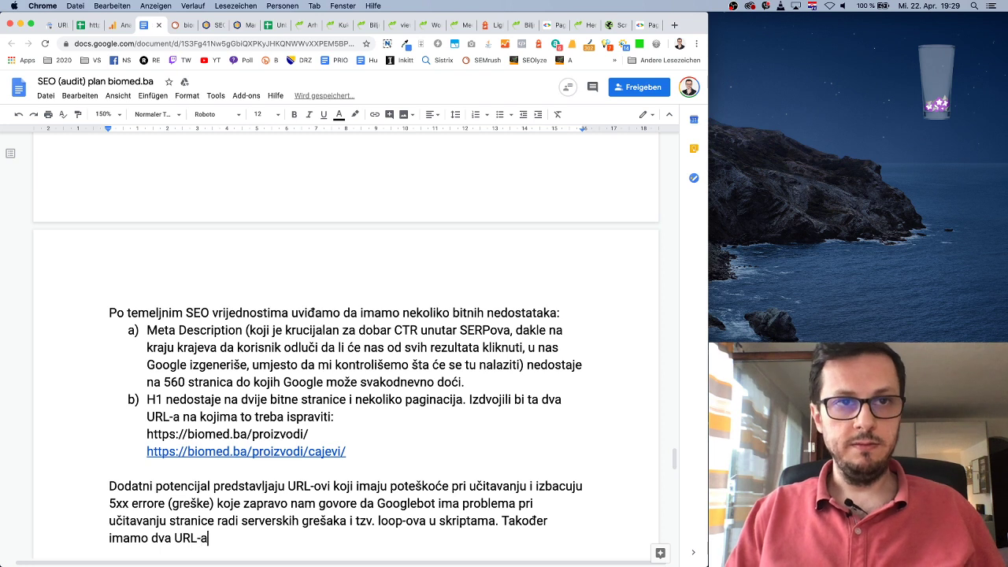
{"action": "type", "text": " na ko"}
{"action": "key", "text": "BackSpace"}
{"action": "key", "text": "BackSpace"}
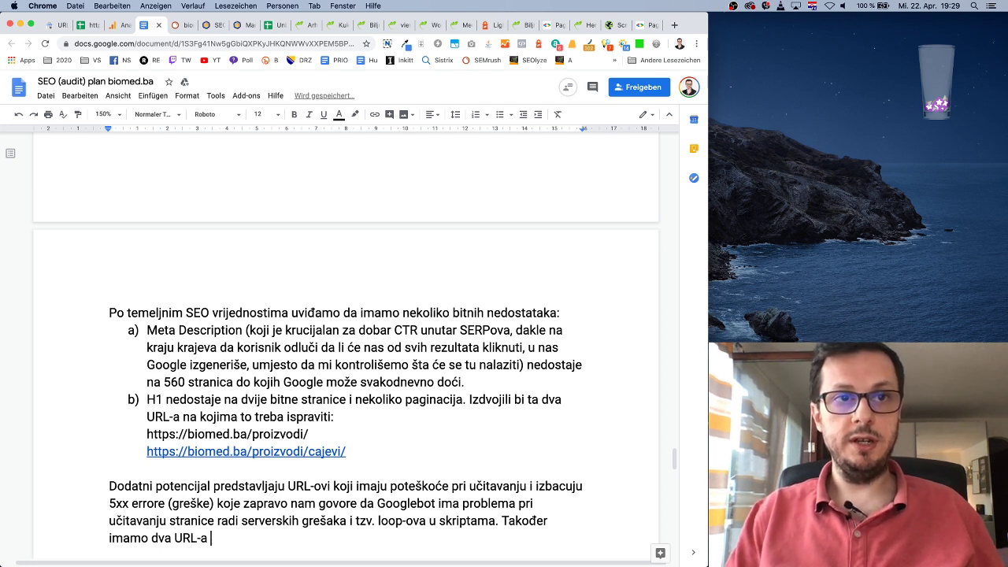
Step: Complete the sentence with "koji više ne postoje, a imamo interne linkove ka njima. To su:" and start a new line below it
{"action": "type", "text": "koji više ne postoj"}
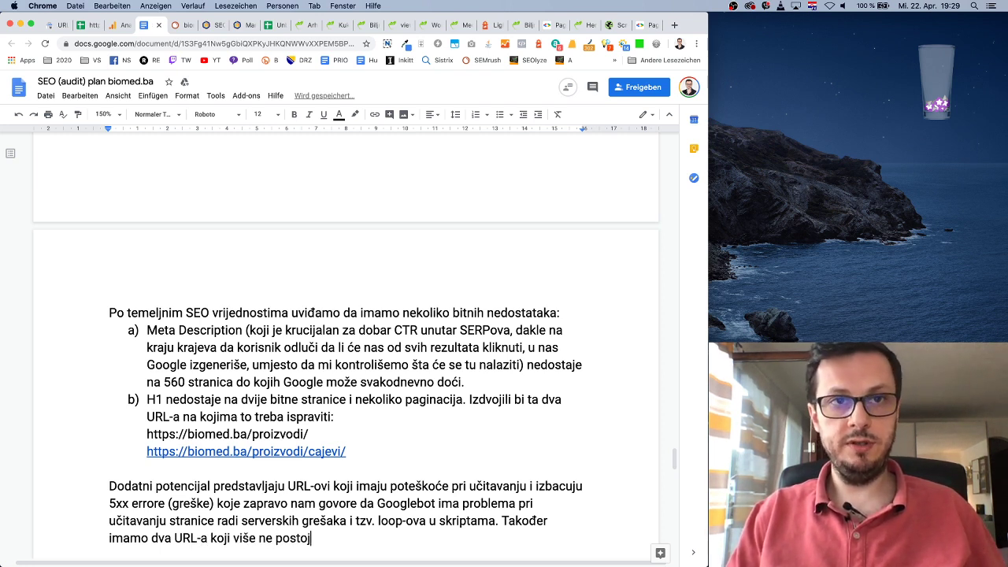
{"action": "type", "text": "e, a i"}
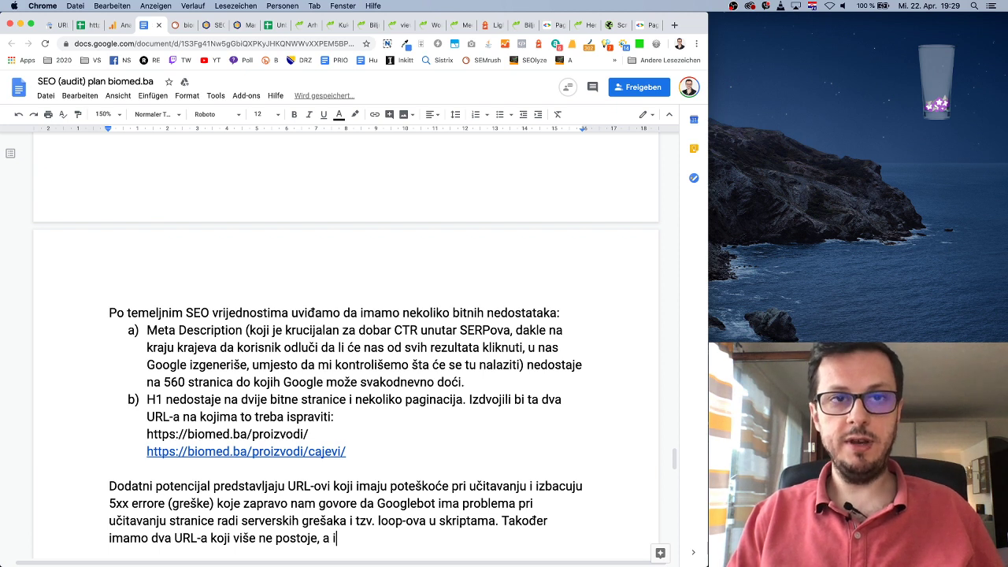
{"action": "type", "text": "mamo interne"}
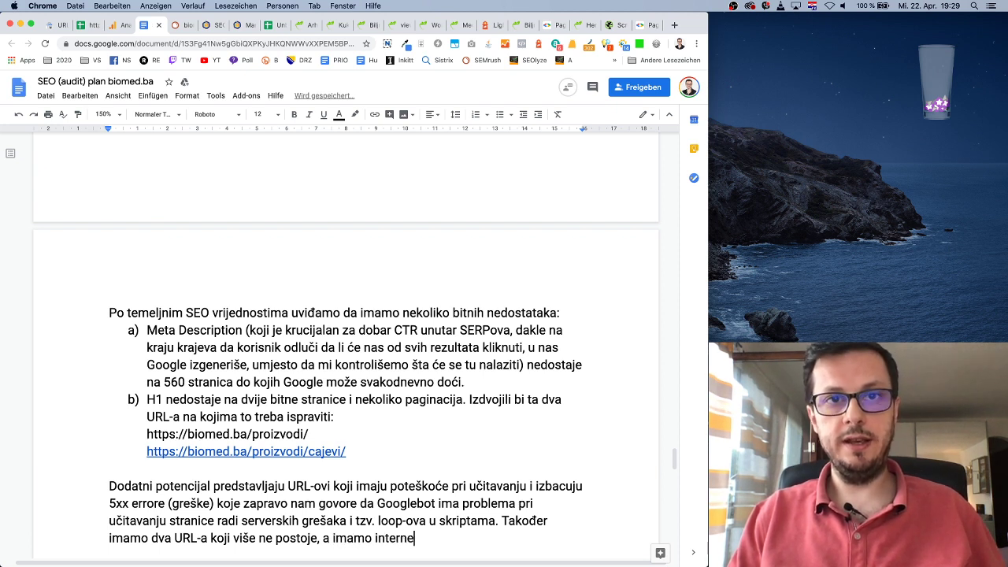
{"action": "type", "text": " linkove ka "}
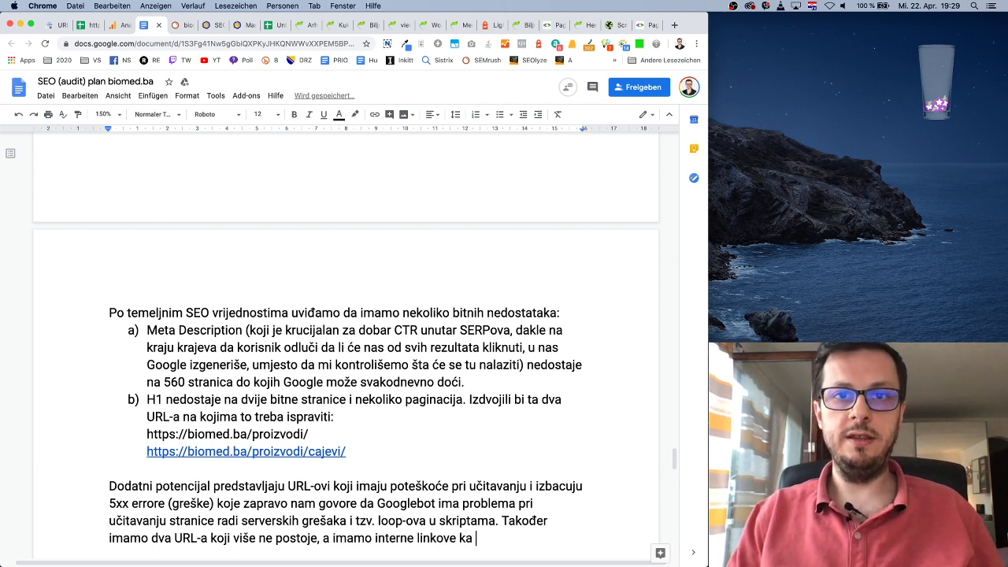
{"action": "type", "text": "njima. To su:"}
{"action": "key", "text": "Return"}
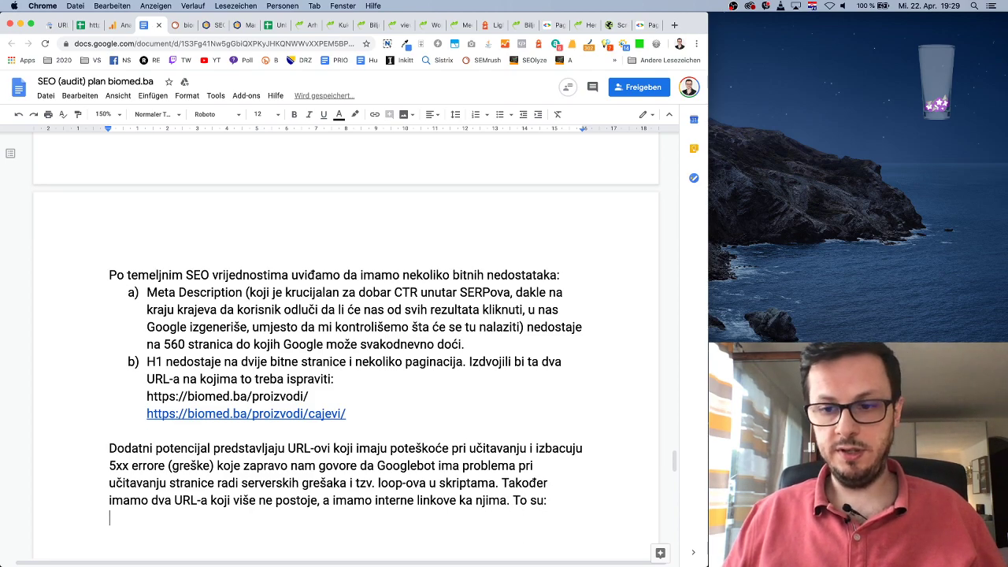
Step: Switch to Screaming Frog, list the Client Error (4xx) URLs and examine the details and inlinks of the mailerlite and onlineknjige.com addresses
{"action": "key", "text": "super+Tab"}
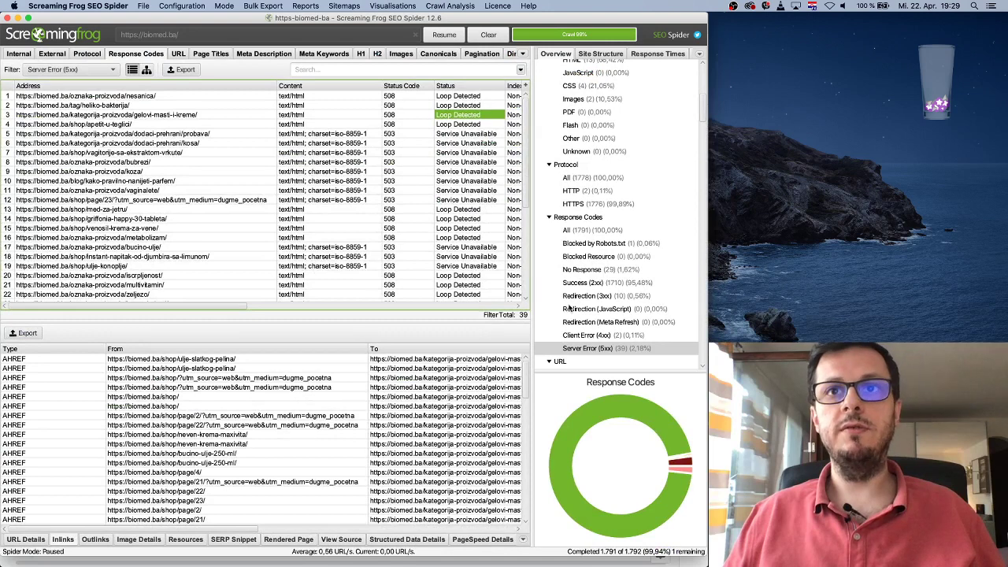
{"action": "left_click", "coordinate": [592, 335]}
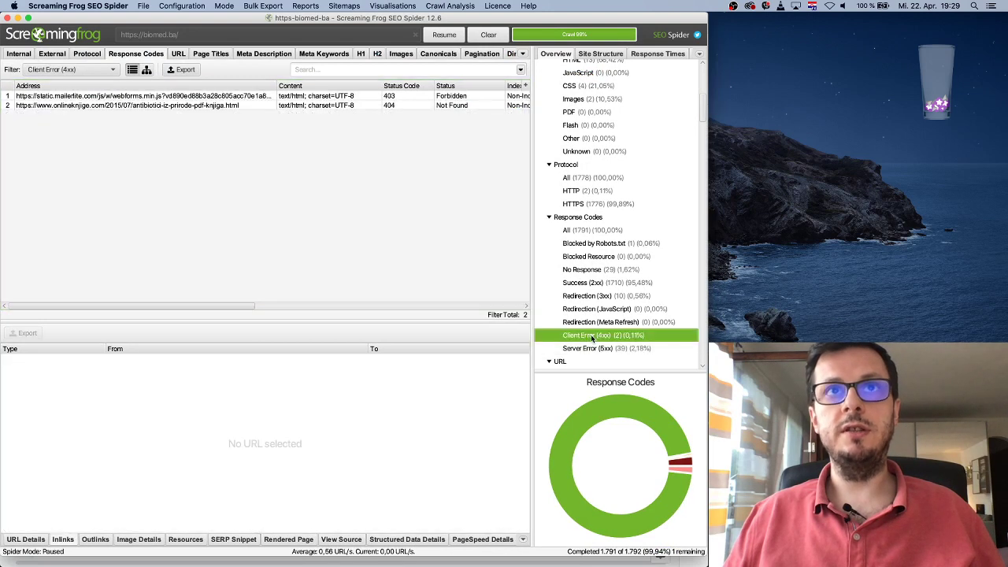
{"action": "left_click", "coordinate": [138, 97]}
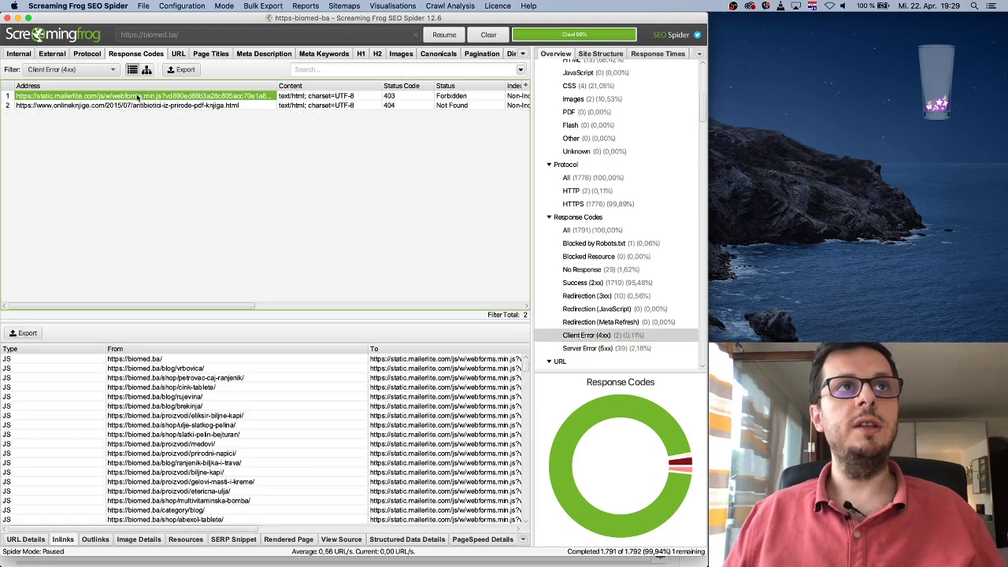
{"action": "left_click", "coordinate": [193, 105]}
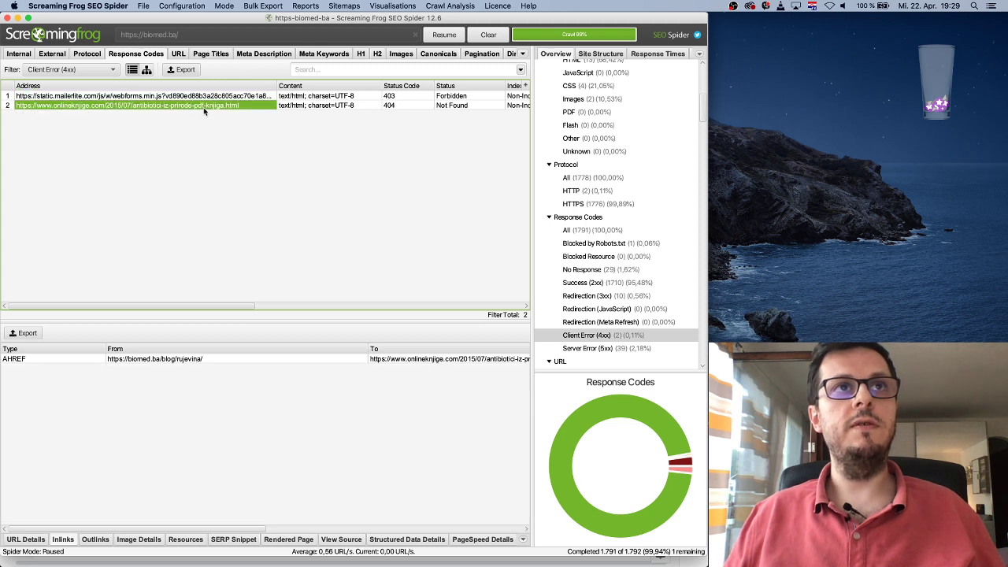
{"action": "left_click", "coordinate": [169, 96], "text": "shift"}
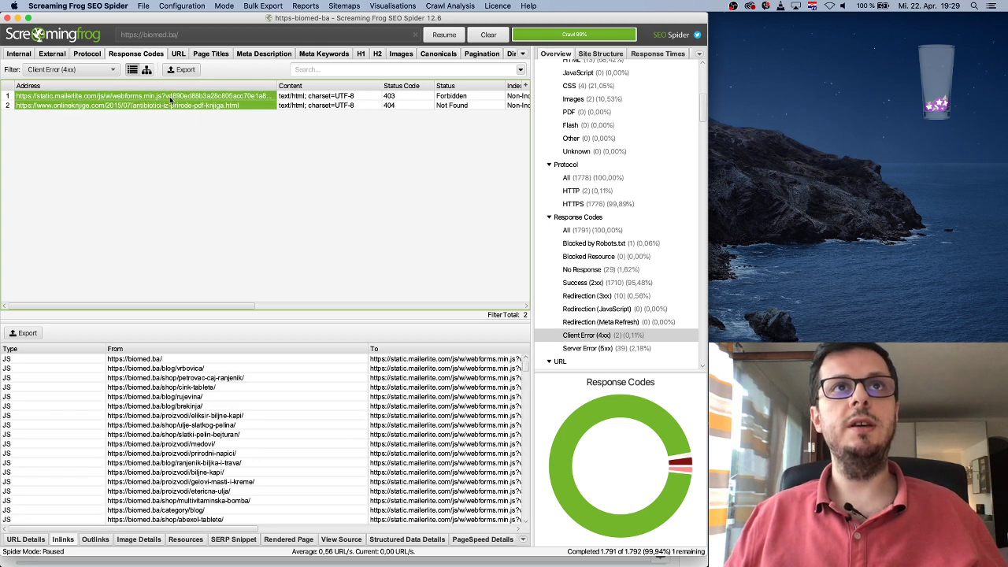
{"action": "left_click", "coordinate": [122, 108], "text": "super"}
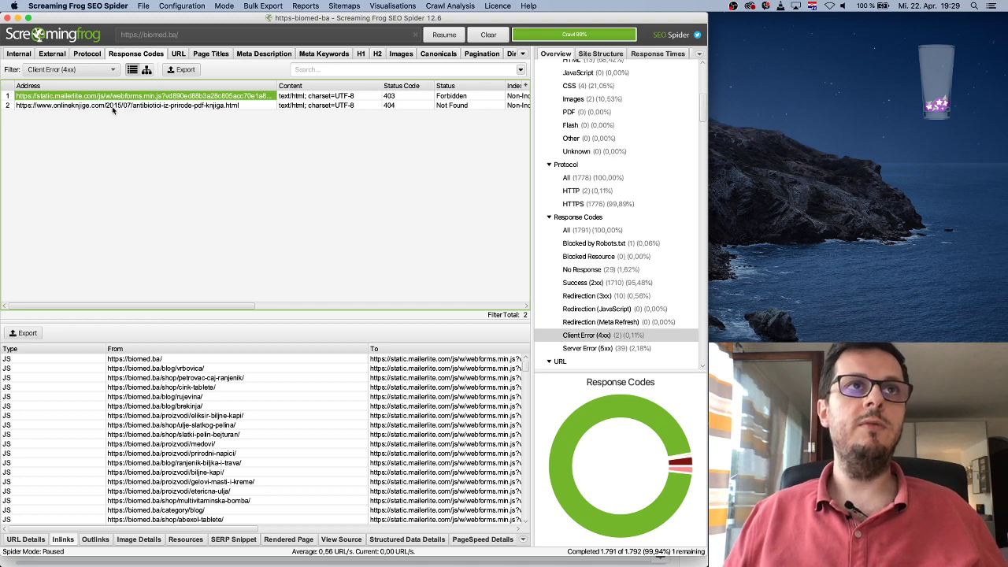
{"action": "left_click", "coordinate": [113, 108]}
{"action": "left_click", "coordinate": [39, 541]}
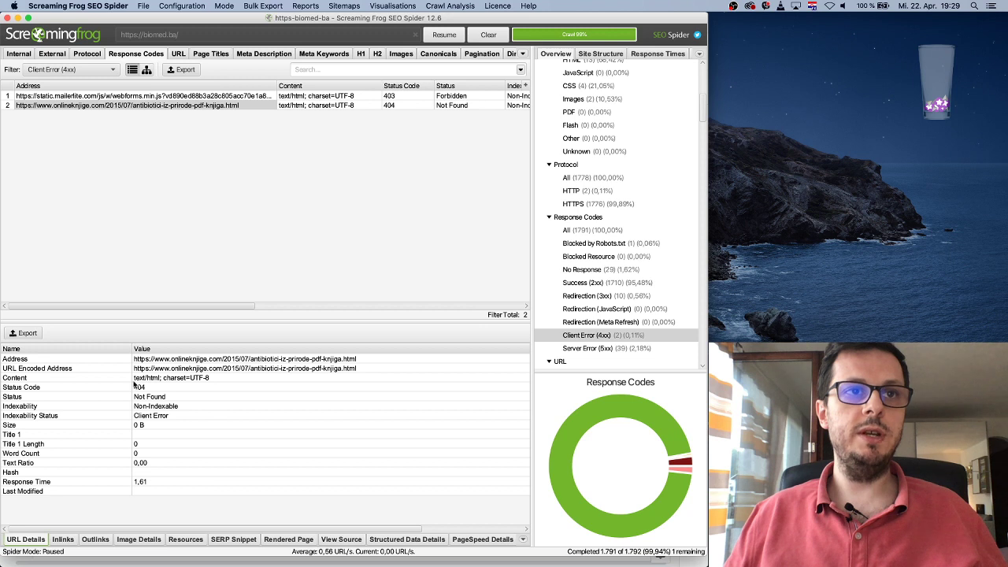
{"action": "left_click", "coordinate": [69, 540]}
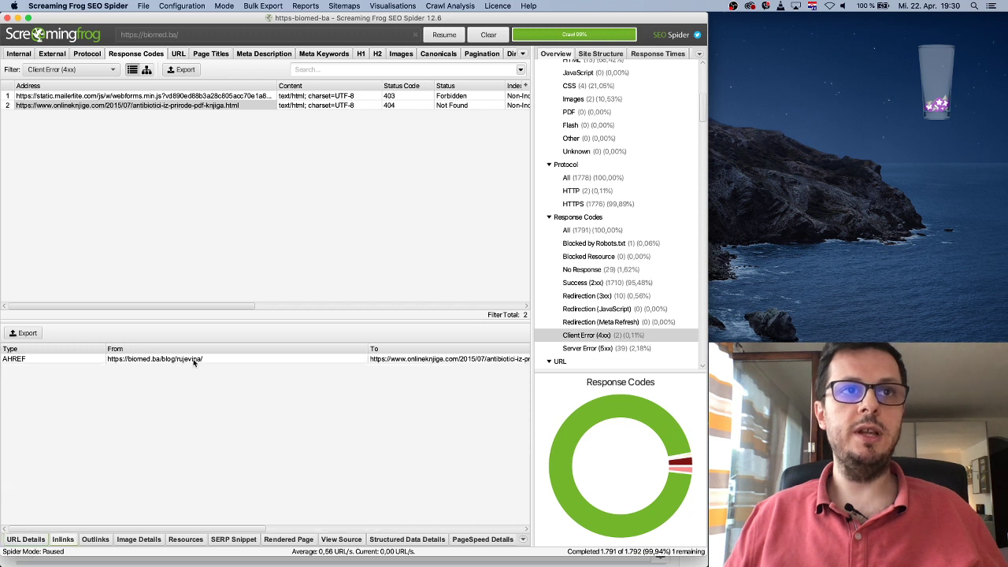
{"action": "left_click", "coordinate": [168, 359]}
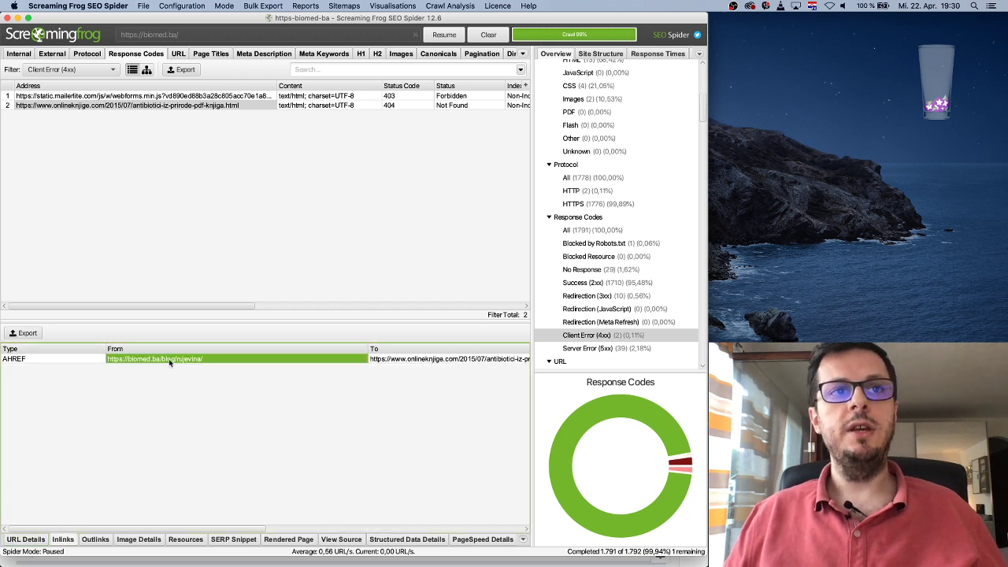
{"action": "left_click", "coordinate": [441, 360]}
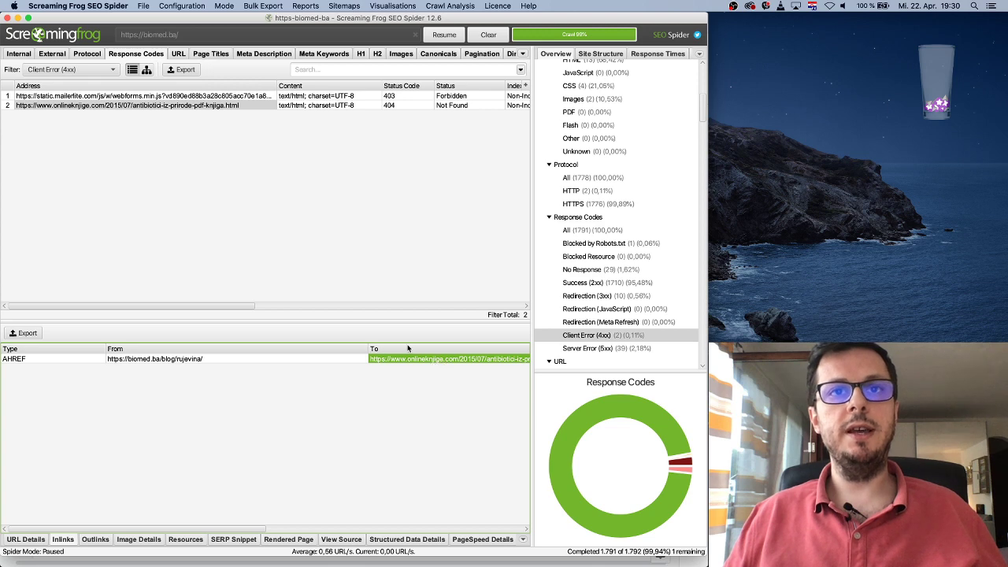
{"action": "scroll", "coordinate": [408, 358], "scroll_direction": "right", "scroll_amount": 5}
{"action": "scroll", "coordinate": [408, 358], "scroll_direction": "left", "scroll_amount": 5}
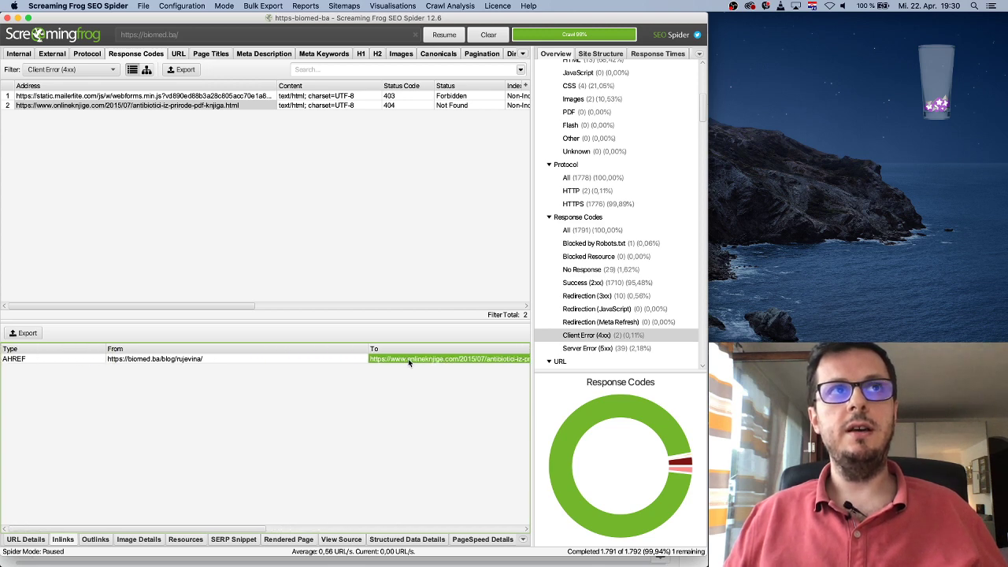
Step: Copy both Client Error (4xx) addresses and return to the SEO audit plan in Google Docs
{"action": "left_click", "coordinate": [141, 96]}
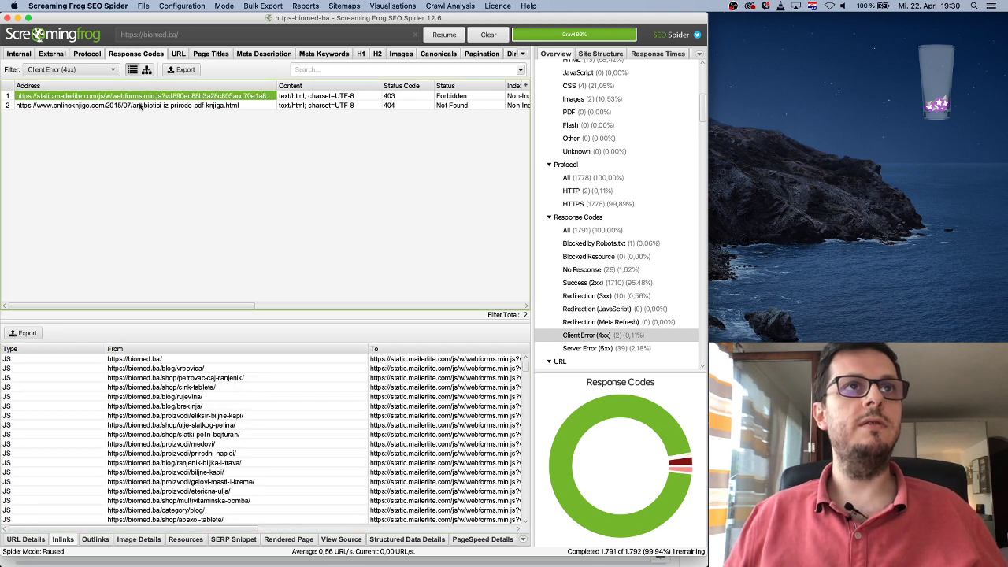
{"action": "left_click", "coordinate": [142, 105], "text": "shift"}
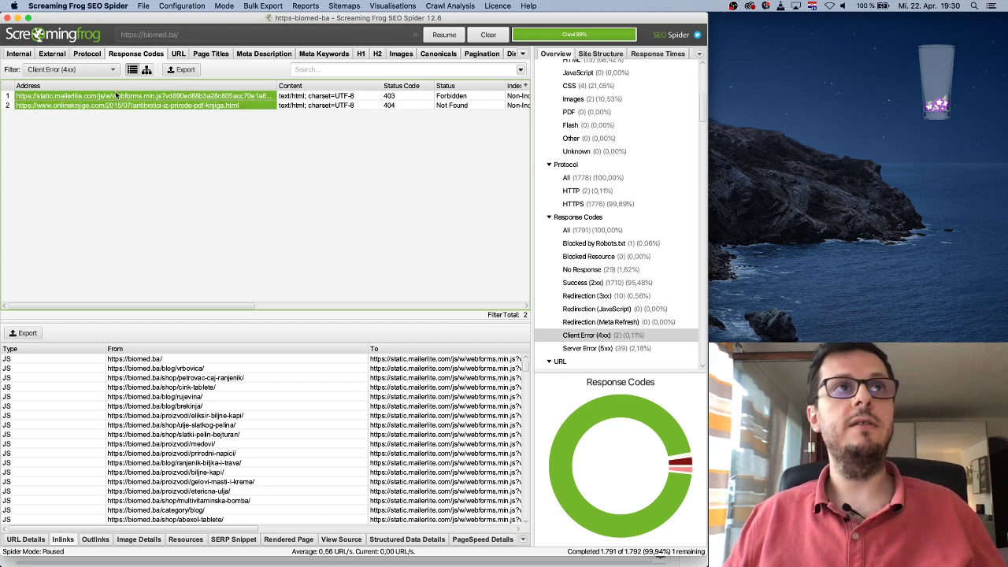
{"action": "left_click", "coordinate": [19, 17]}
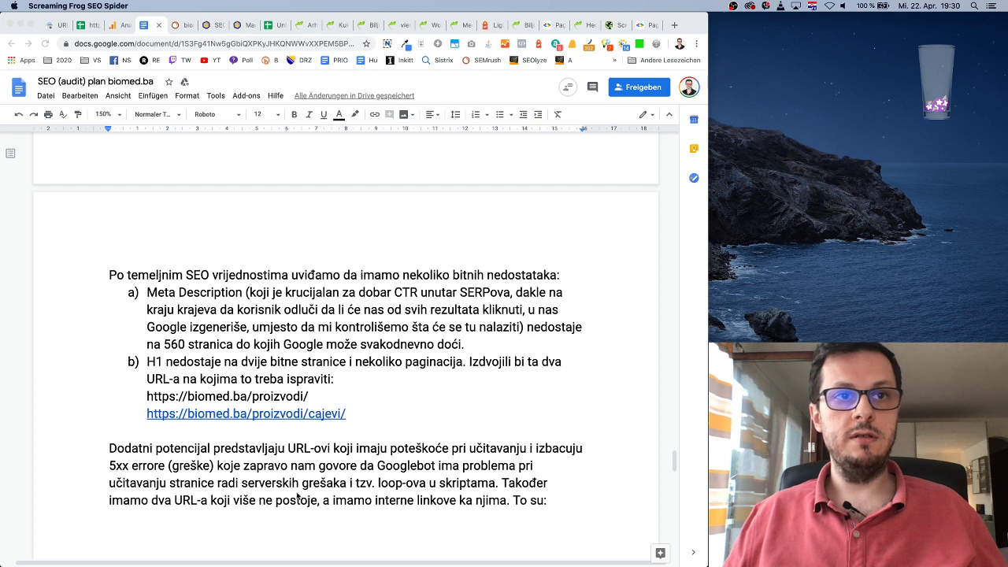
Step: Replace "interne" with "eksterne" in the sentence about the two non-existent URLs and go to the empty line below
{"action": "left_click", "coordinate": [252, 505]}
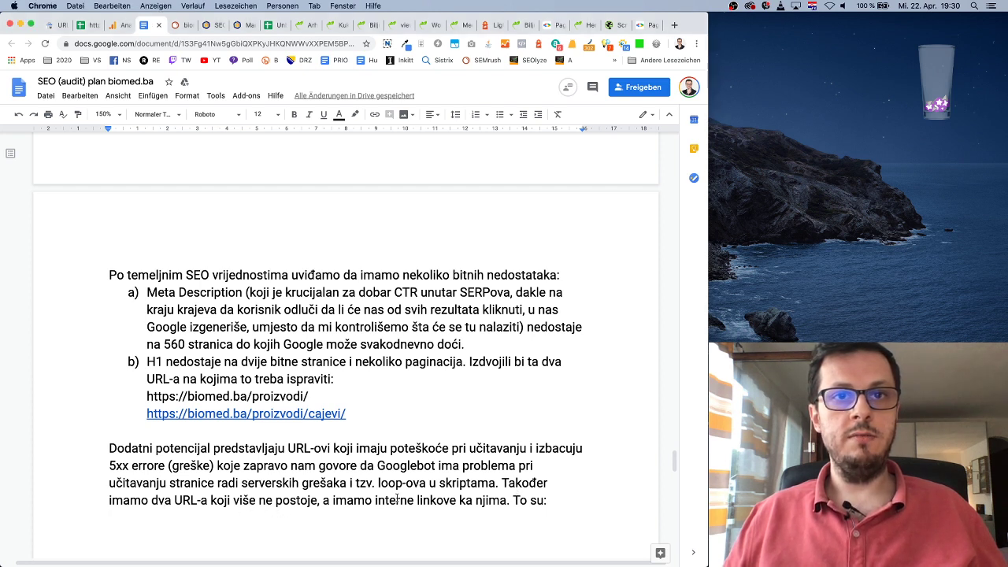
{"action": "double_click", "coordinate": [398, 500]}
{"action": "type", "text": "eksterne"}
{"action": "key", "text": "Down"}
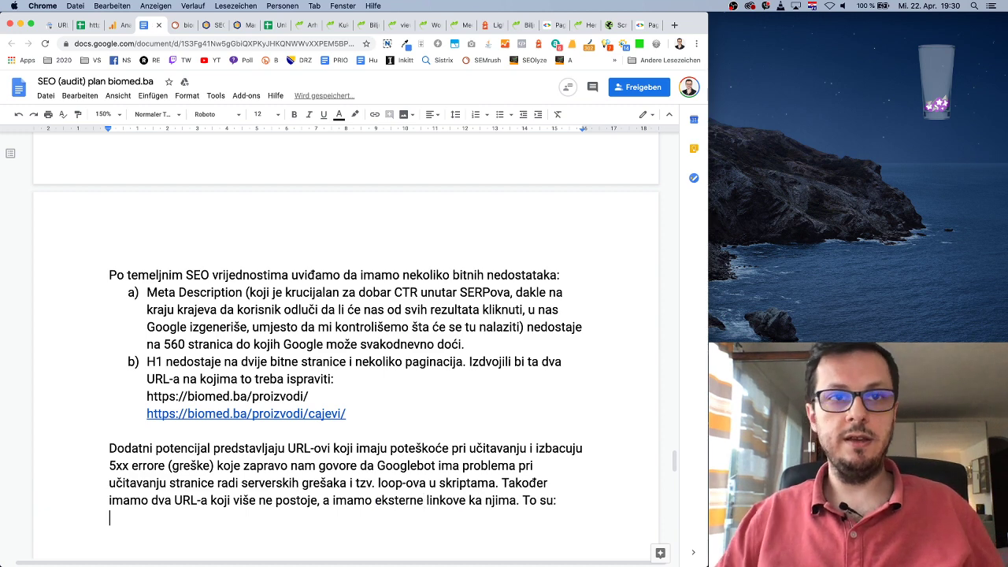
Step: Paste the mailerlite webforms.min.js and onlineknjige.com URLs under "To su:", set their font size to 10 and start a new paragraph below
{"action": "type", "text": "https://static.mailerlite.com/js/w/webforms.min.js?vd890ed88b3a28c805acc70e1a88fa27c https://www.onlineknjige.com/2015/07/antibiotici-iz-prirode-pdf-knjiga.html"}
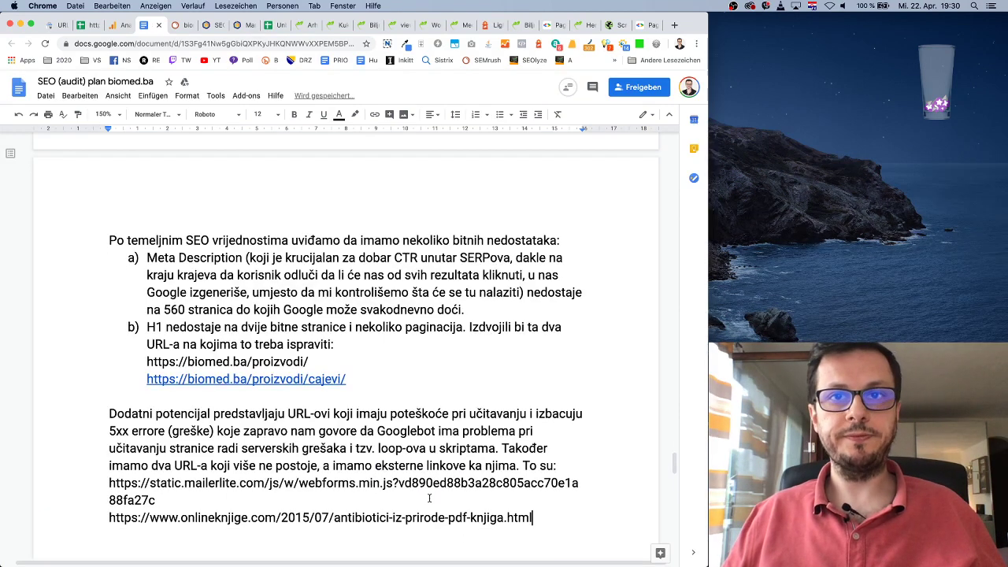
{"action": "left_click_drag", "start_coordinate": [533, 518], "coordinate": [101, 486]}
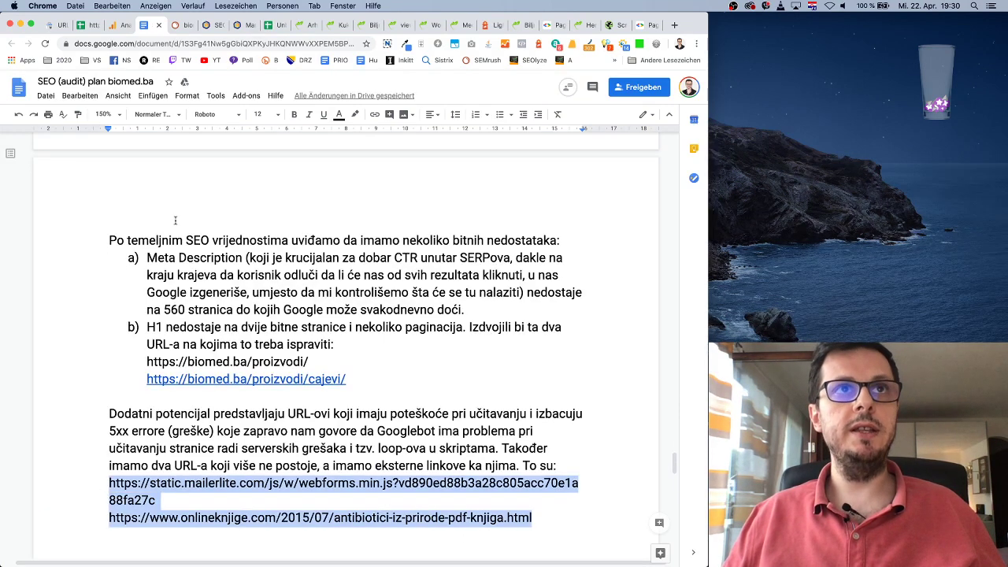
{"action": "left_click", "coordinate": [267, 114]}
{"action": "left_click", "coordinate": [263, 166]}
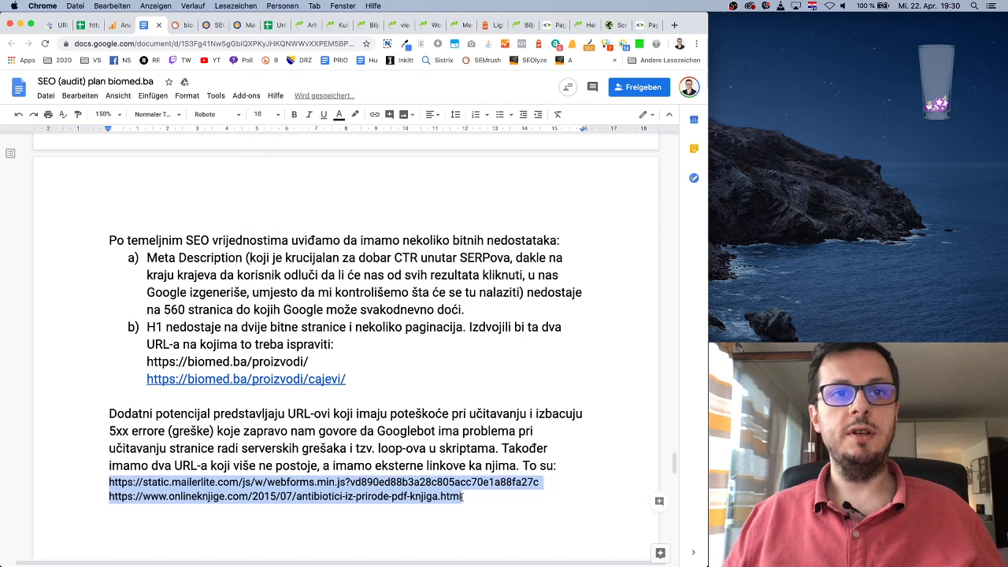
{"action": "left_click", "coordinate": [490, 495]}
{"action": "key", "text": "Return"}
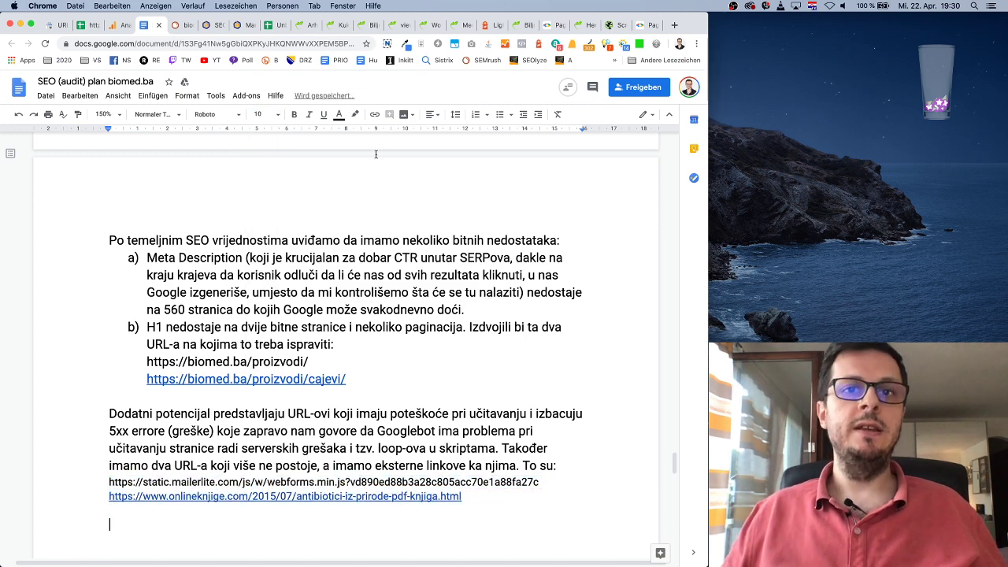
Step: Set the font size of the empty line below the onlineknjige.com link to 12 and place the cursor there
{"action": "left_click", "coordinate": [267, 114]}
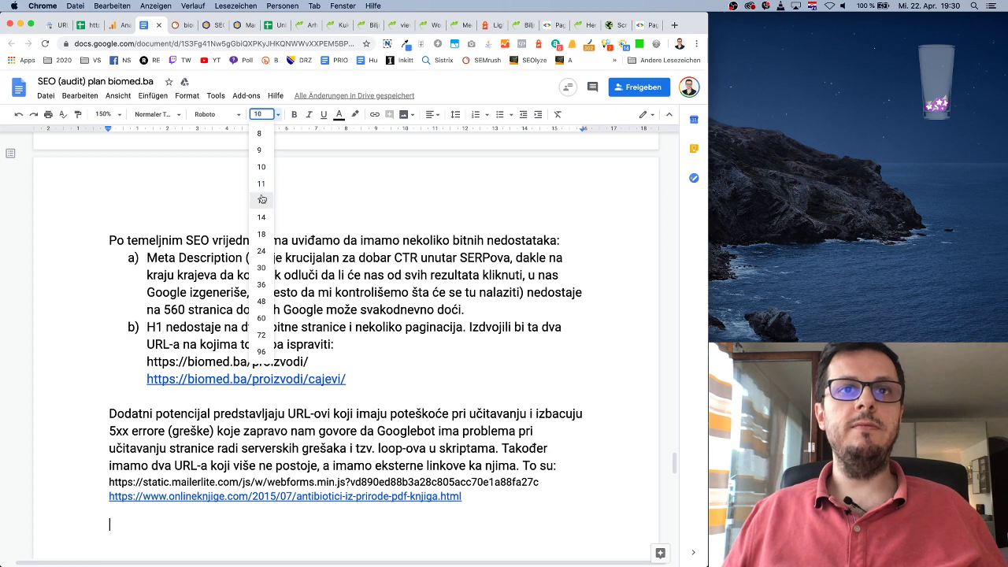
{"action": "left_click", "coordinate": [261, 201]}
{"action": "double_click", "coordinate": [242, 523]}
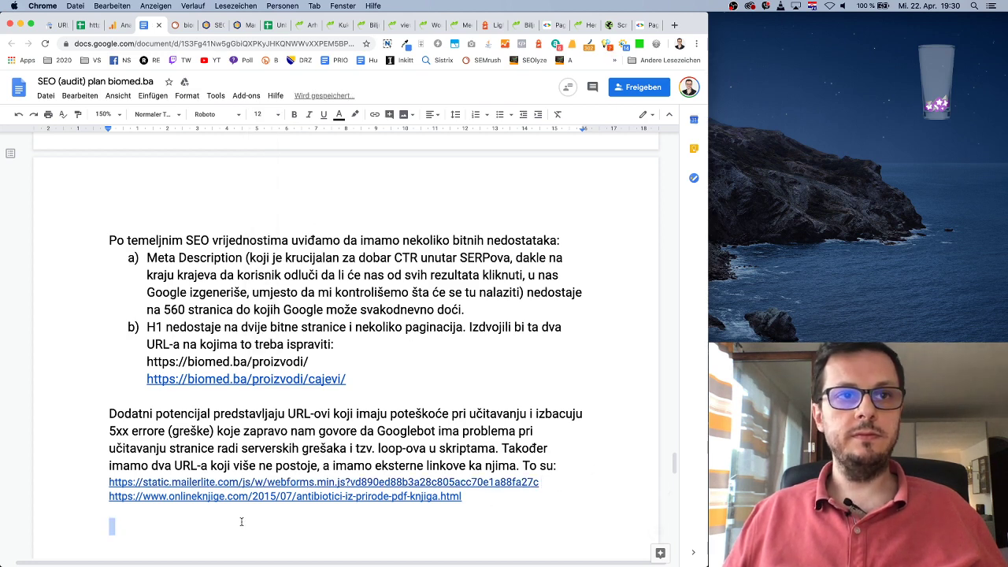
{"action": "left_click", "coordinate": [167, 522]}
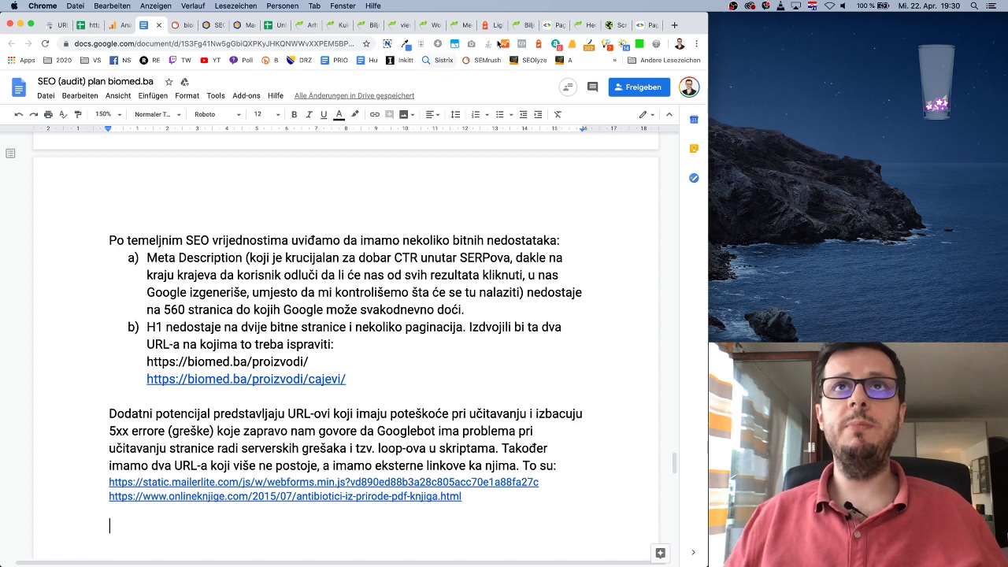
Step: Examine the mobile lab data and loading-time recommendations in the PageSpeed Insights report for biomed.ba/shop/med-borove-iglice
{"action": "left_click", "coordinate": [545, 26]}
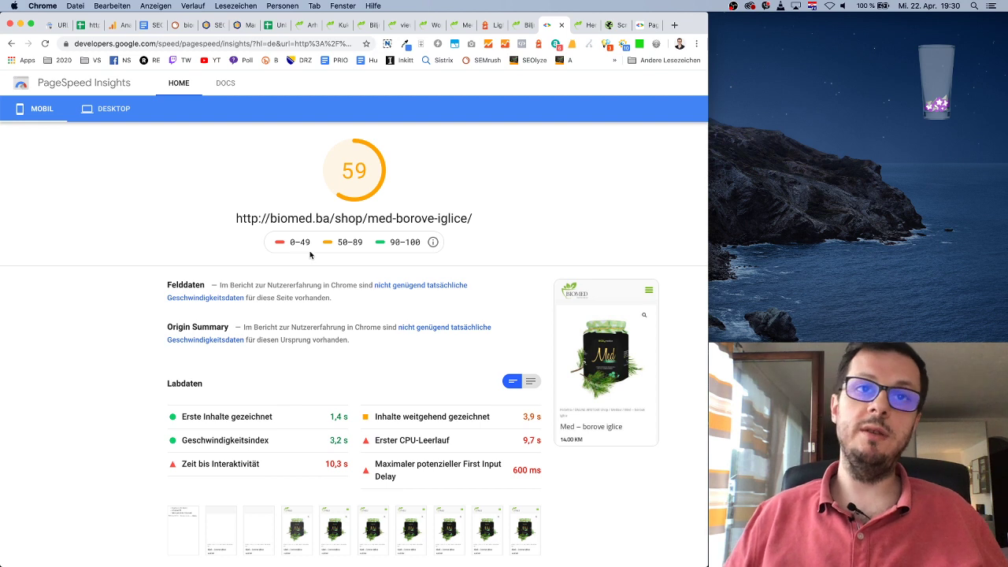
{"action": "left_click", "coordinate": [496, 26]}
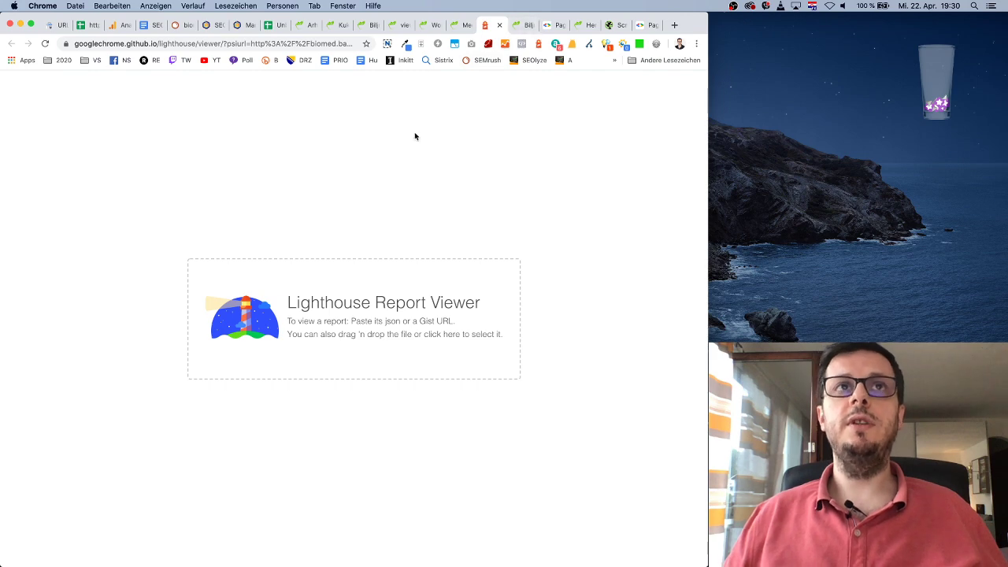
{"action": "left_click", "coordinate": [554, 26]}
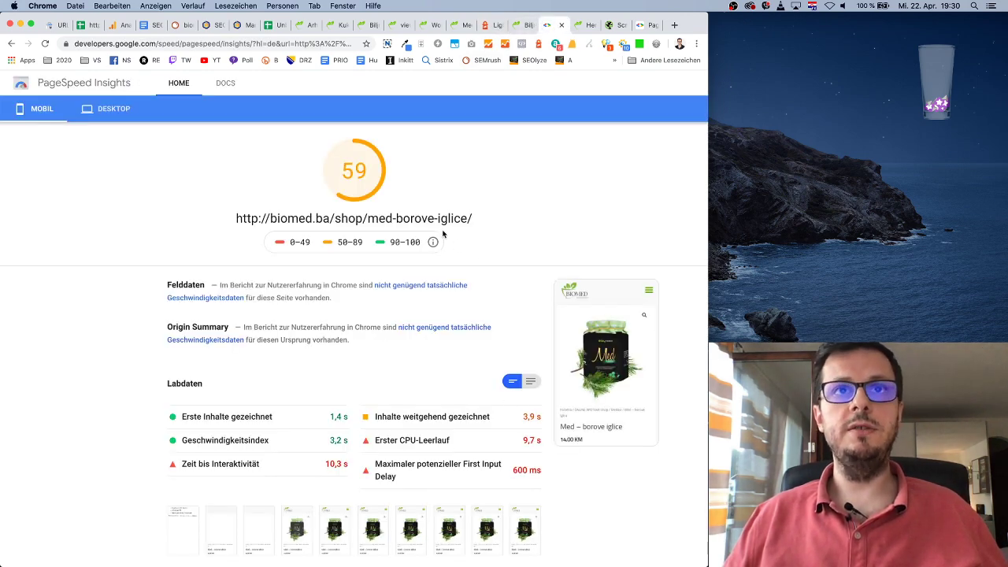
{"action": "scroll", "coordinate": [409, 350], "scroll_direction": "down", "scroll_amount": 3}
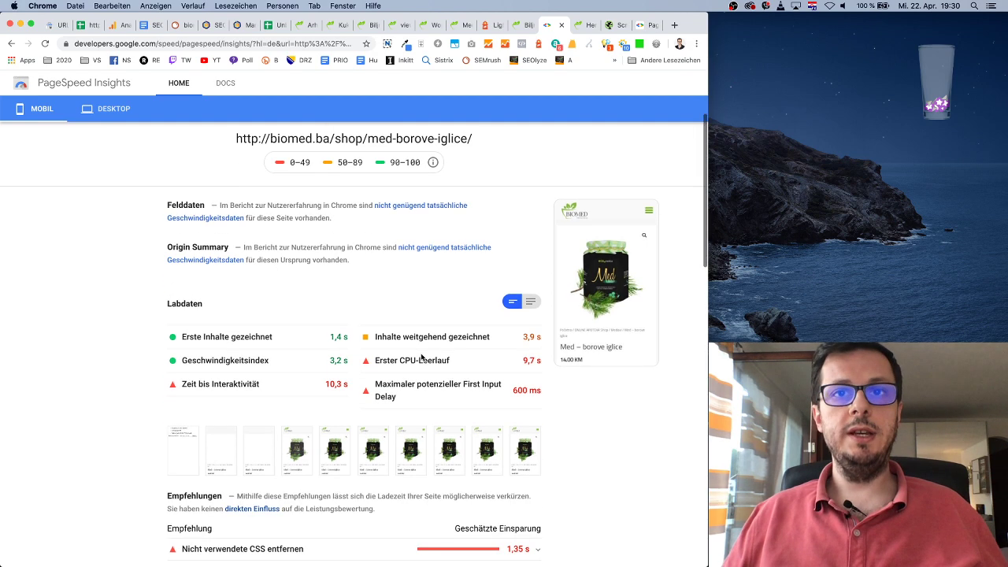
{"action": "scroll", "coordinate": [473, 313], "scroll_direction": "up", "scroll_amount": 3}
{"action": "scroll", "coordinate": [471, 314], "scroll_direction": "down", "scroll_amount": 3}
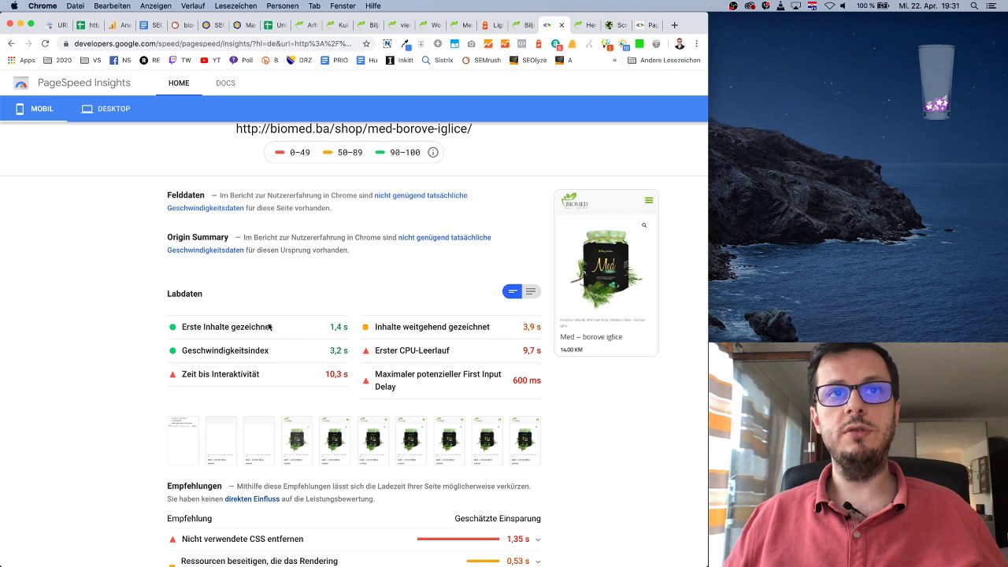
{"action": "left_click_drag", "start_coordinate": [329, 327], "coordinate": [346, 329]}
{"action": "left_click", "coordinate": [362, 306]}
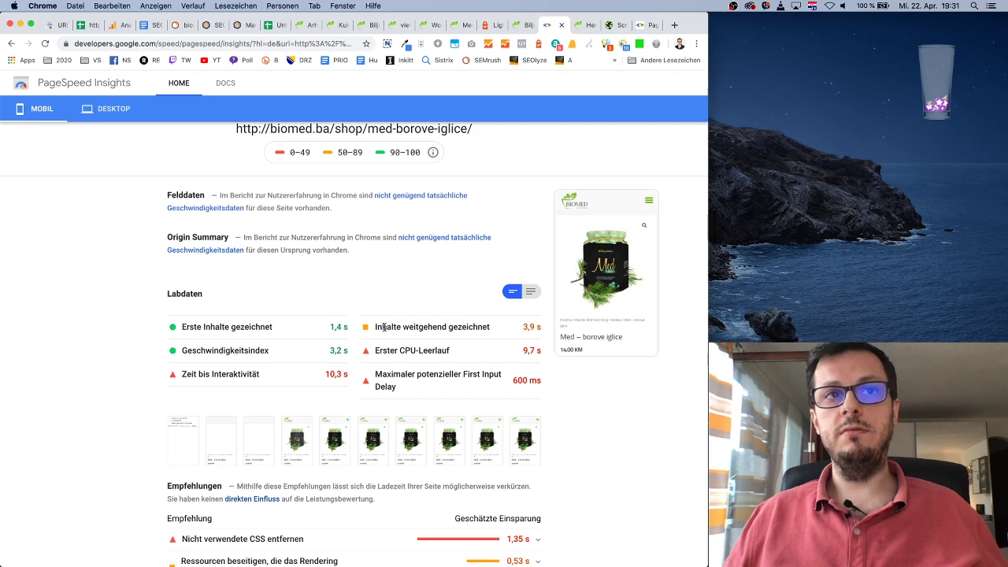
{"action": "left_click_drag", "start_coordinate": [380, 326], "coordinate": [533, 326]}
{"action": "left_click", "coordinate": [554, 384]}
{"action": "scroll", "coordinate": [555, 391], "scroll_direction": "down", "scroll_amount": 5}
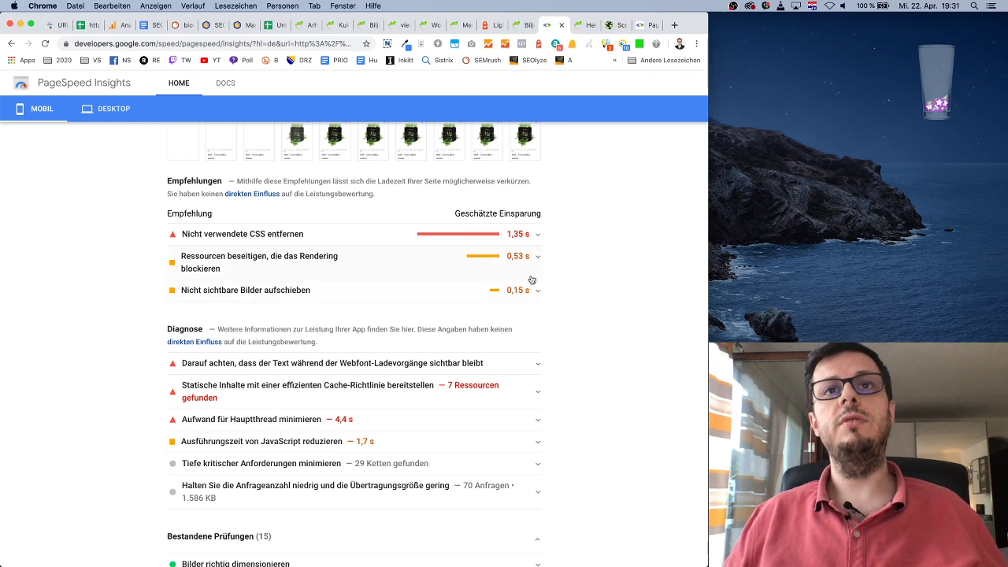
{"action": "scroll", "coordinate": [533, 280], "scroll_direction": "up", "scroll_amount": 3}
{"action": "scroll", "coordinate": [532, 281], "scroll_direction": "up", "scroll_amount": 2}
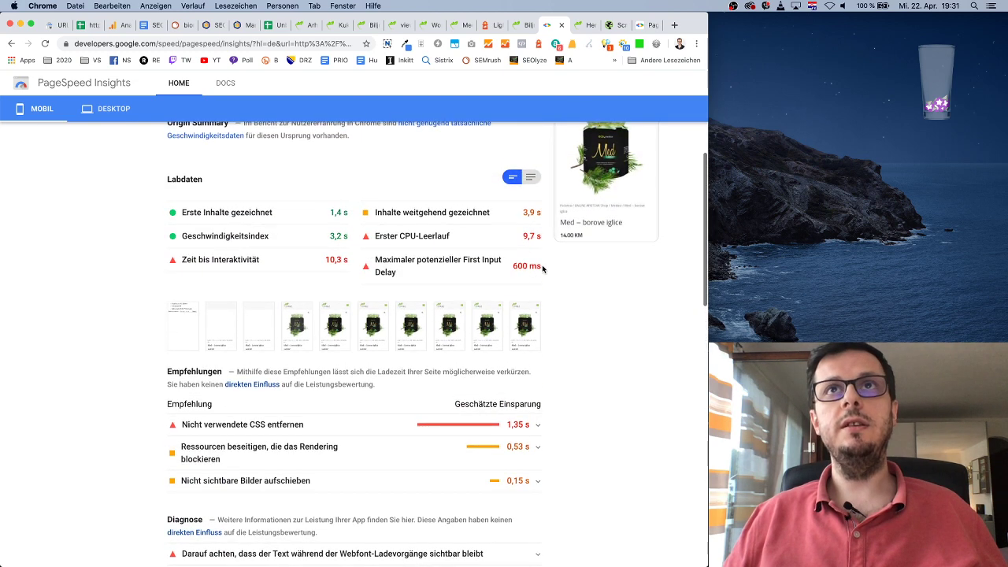
Step: View the Herbamed FEMINE B product page and review the origin summary and lab data in its PageSpeed Insights report
{"action": "left_click", "coordinate": [586, 26]}
{"action": "scroll", "coordinate": [441, 236], "scroll_direction": "down", "scroll_amount": 2}
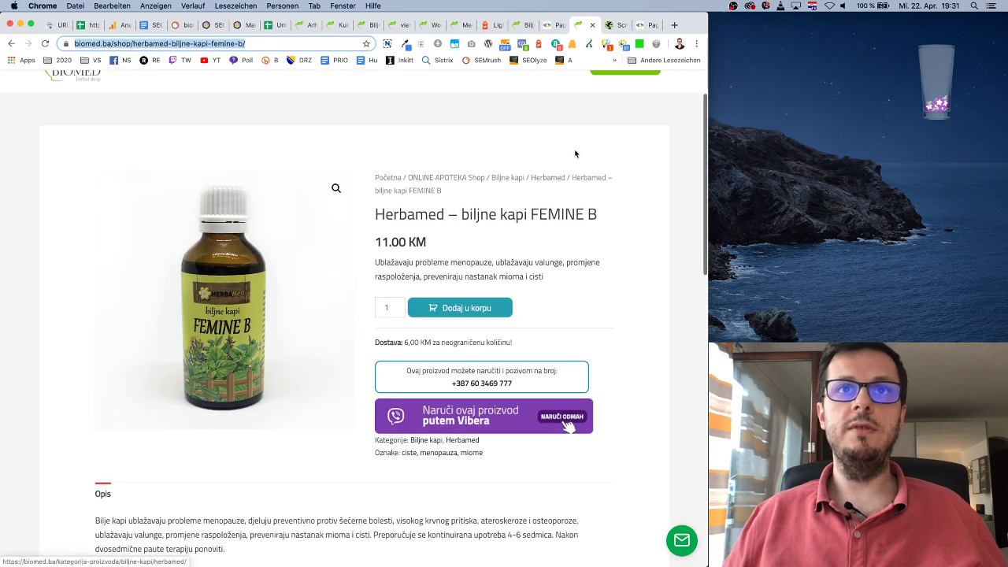
{"action": "left_click", "coordinate": [642, 26]}
{"action": "scroll", "coordinate": [516, 313], "scroll_direction": "down", "scroll_amount": 2}
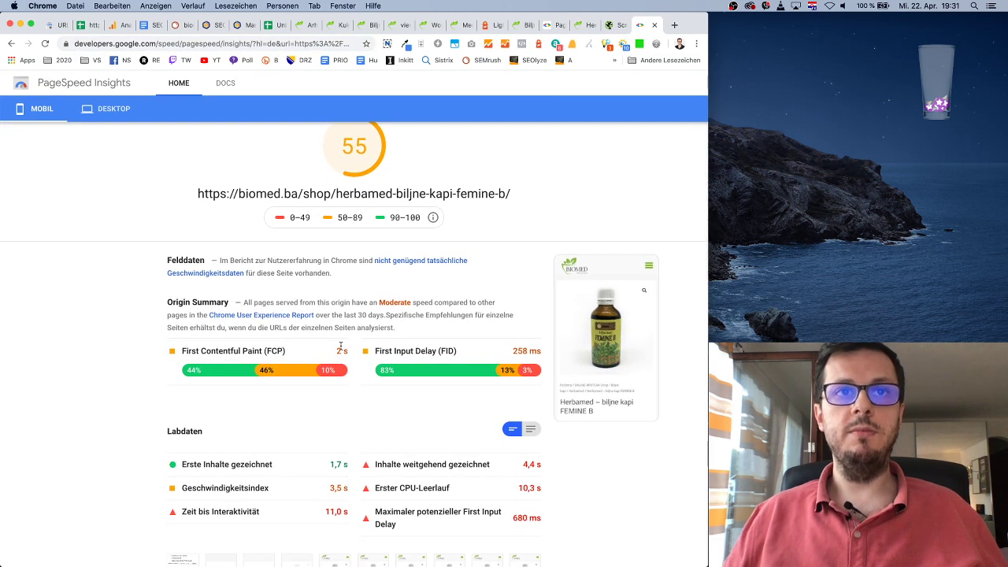
{"action": "scroll", "coordinate": [349, 433], "scroll_direction": "down", "scroll_amount": 1}
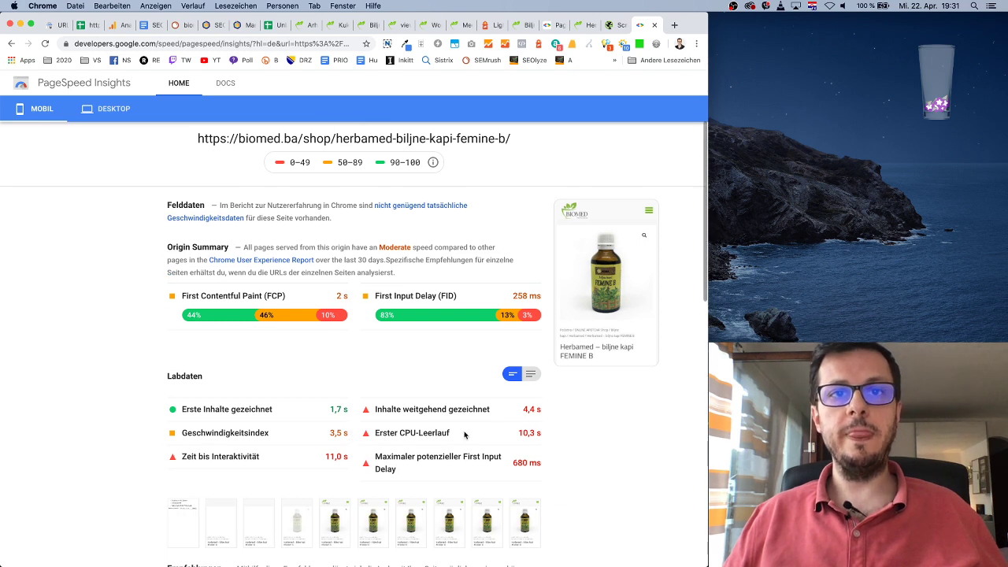
{"action": "scroll", "coordinate": [450, 453], "scroll_direction": "down", "scroll_amount": 6}
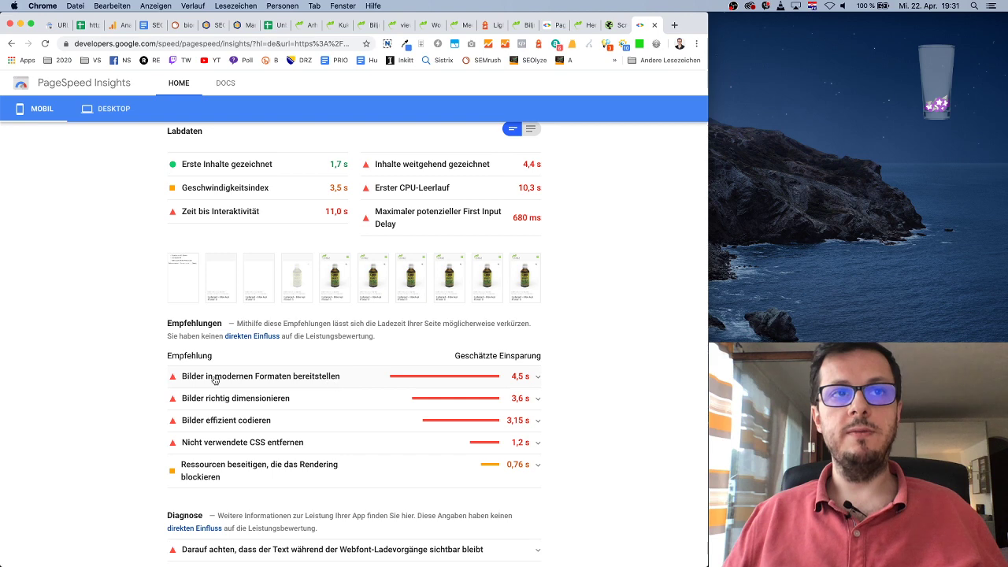
Step: Expand the "Bilder in modernen Formaten bereitstellen" and "Bilder richtig dimensionieren" recommendations and examine the listed image sizes and possible savings
{"action": "left_click", "coordinate": [536, 378]}
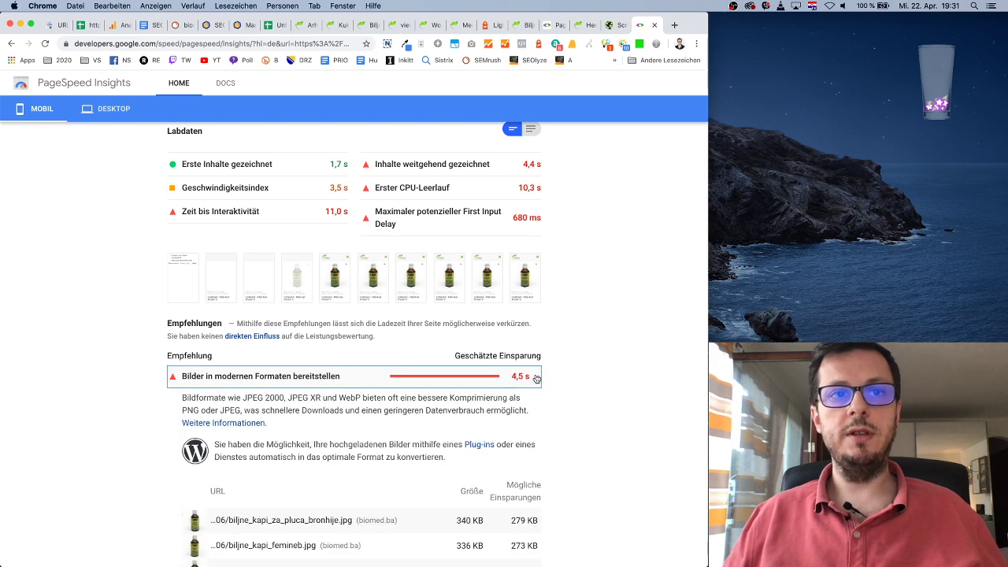
{"action": "scroll", "coordinate": [496, 470], "scroll_direction": "down", "scroll_amount": 5}
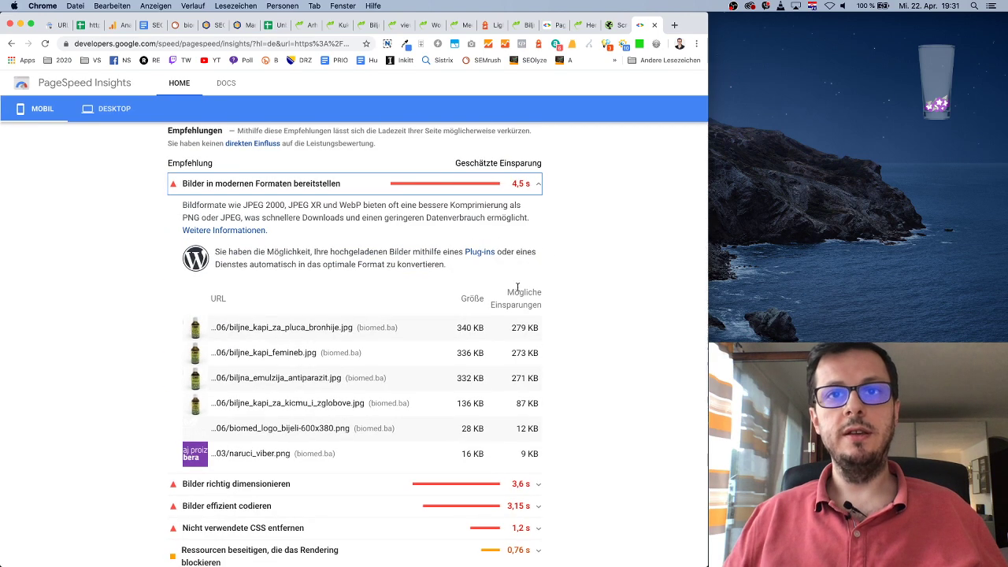
{"action": "left_click_drag", "start_coordinate": [462, 327], "coordinate": [482, 327]}
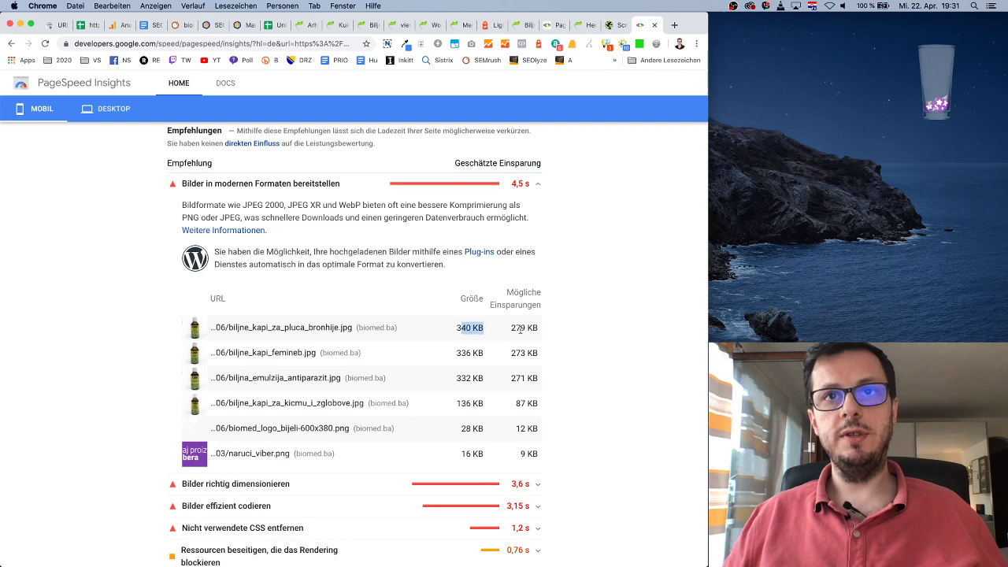
{"action": "left_click", "coordinate": [520, 334]}
{"action": "scroll", "coordinate": [497, 388], "scroll_direction": "down", "scroll_amount": 2}
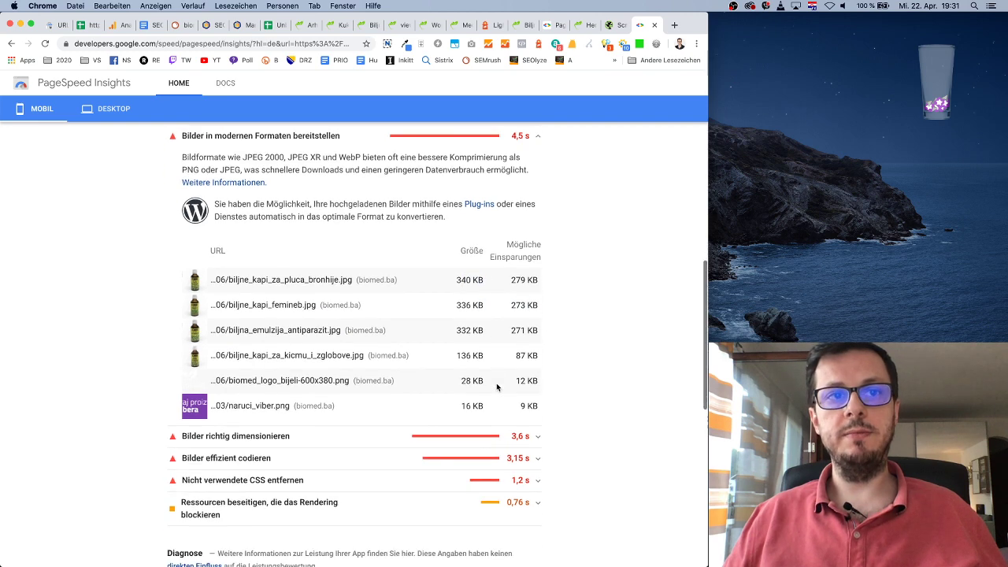
{"action": "left_click", "coordinate": [535, 414]}
{"action": "scroll", "coordinate": [507, 422], "scroll_direction": "down", "scroll_amount": 4}
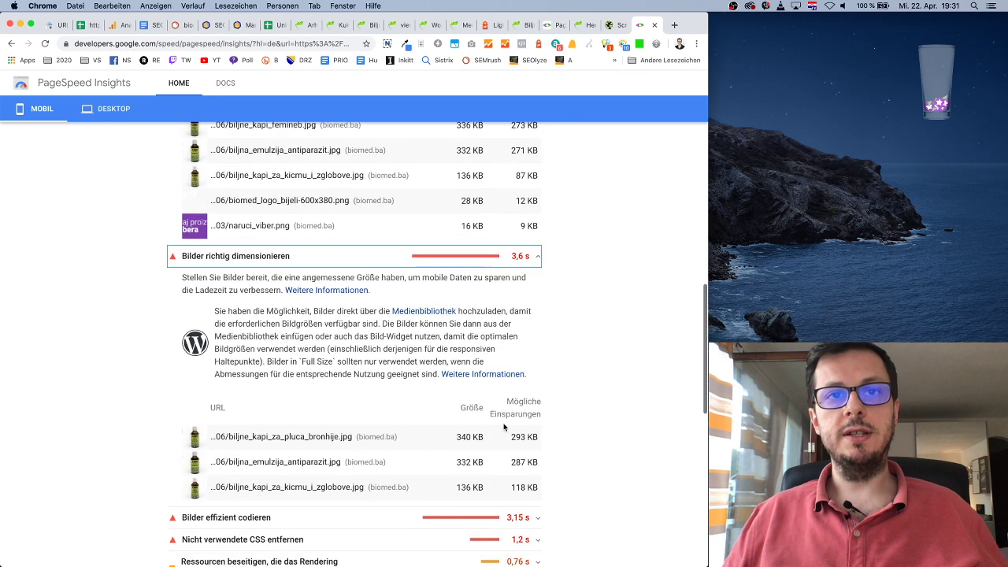
{"action": "scroll", "coordinate": [359, 411], "scroll_direction": "up", "scroll_amount": 5}
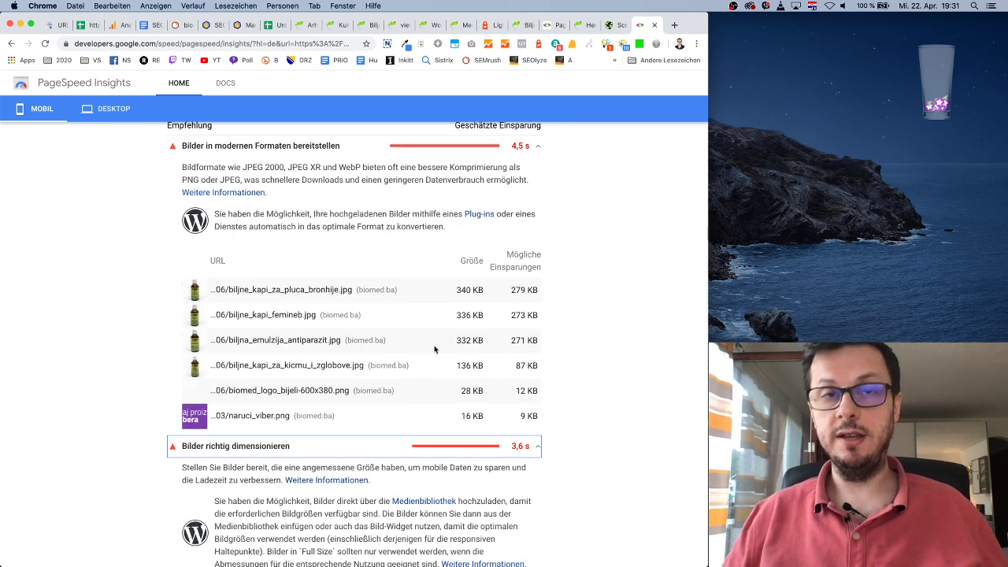
{"action": "scroll", "coordinate": [433, 350], "scroll_direction": "down", "scroll_amount": 5}
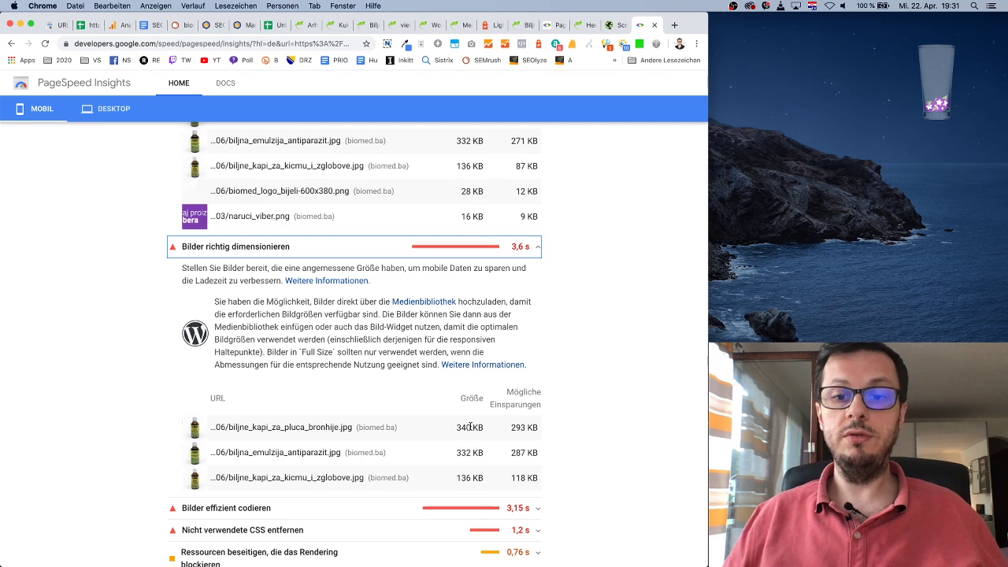
{"action": "scroll", "coordinate": [470, 427], "scroll_direction": "up", "scroll_amount": 4}
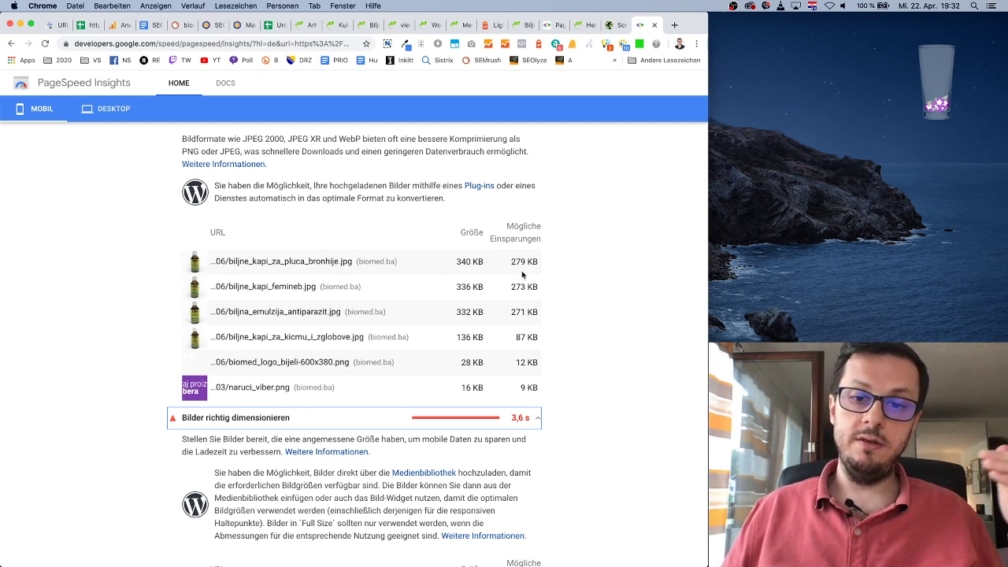
Step: Return to the SEO audit plan and start a paragraph below the links with "Brzina učitavanja stranice je na solidnom nivou,"
{"action": "left_click", "coordinate": [145, 25]}
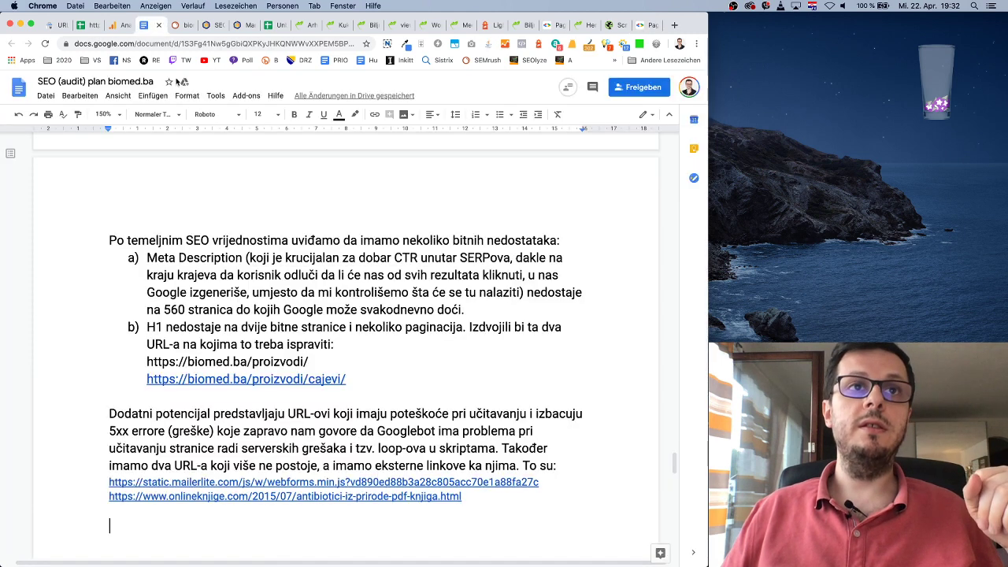
{"action": "scroll", "coordinate": [455, 383], "scroll_direction": "down", "scroll_amount": 2}
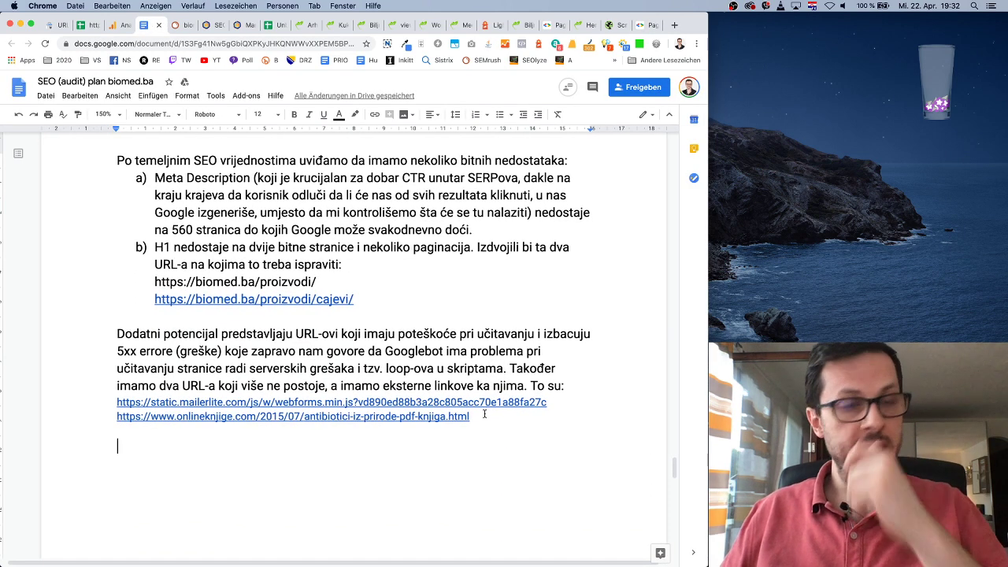
{"action": "type", "text": "Brzina učita"}
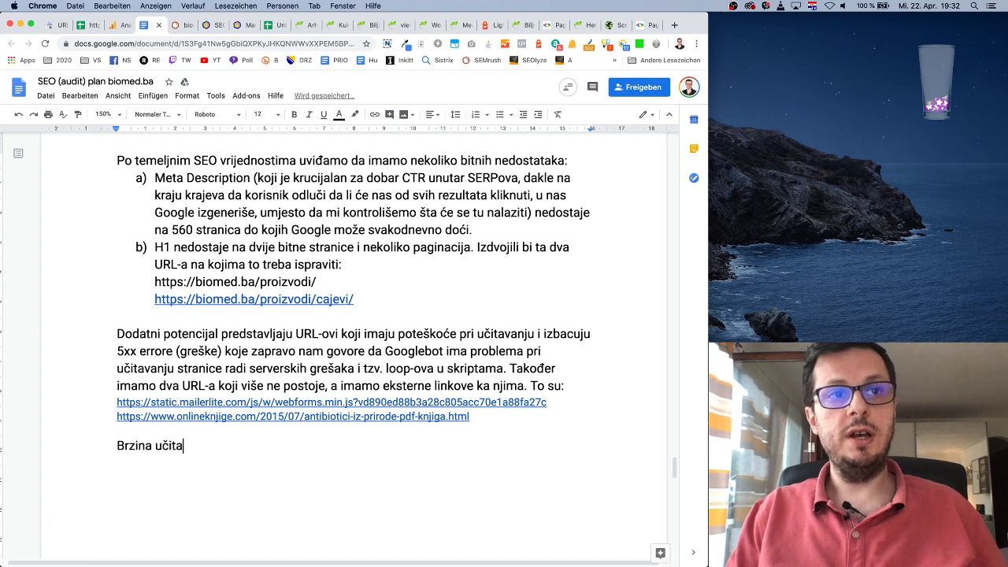
{"action": "type", "text": "vanja stranice je"}
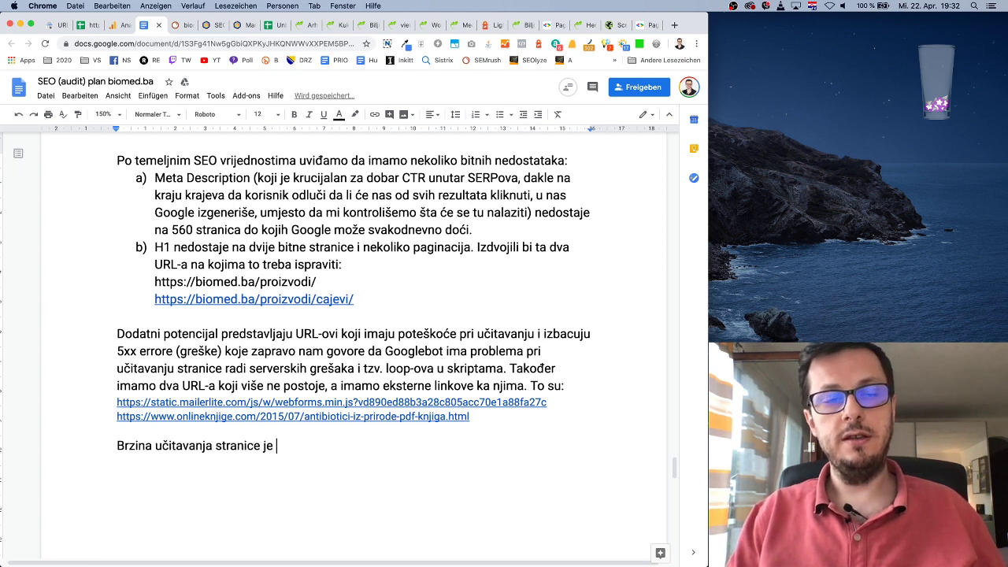
{"action": "type", "text": " na solidnom niv"}
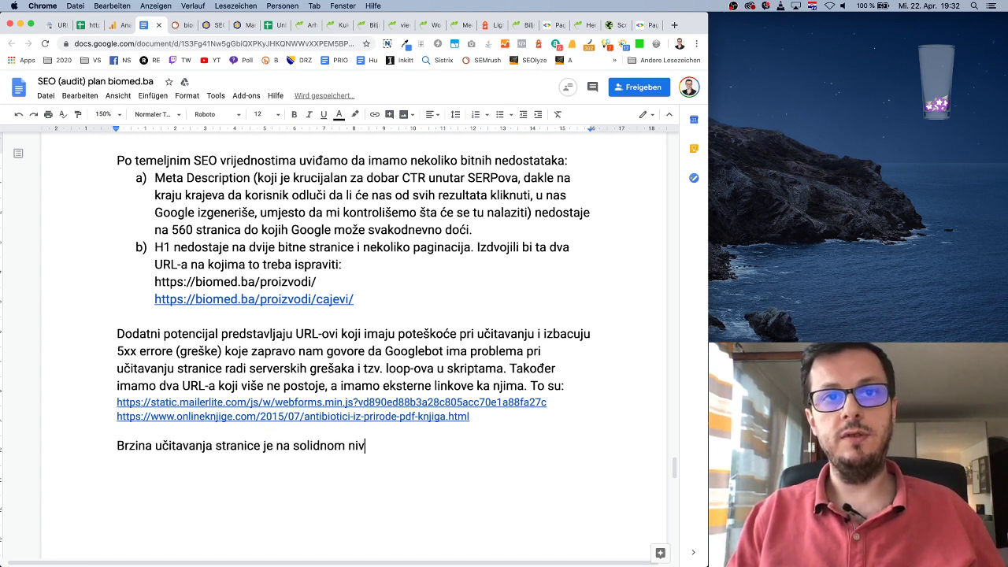
{"action": "type", "text": "ou, glob"}
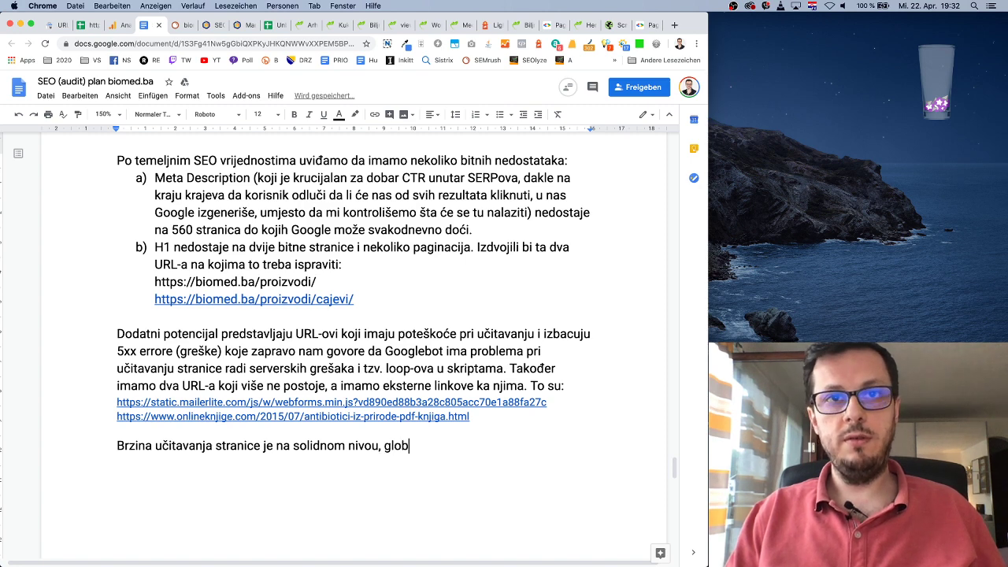
Step: Continue the page-speed sentence with "globalno gledajući imamo viška CSS"
{"action": "type", "text": "alno gledaju"}
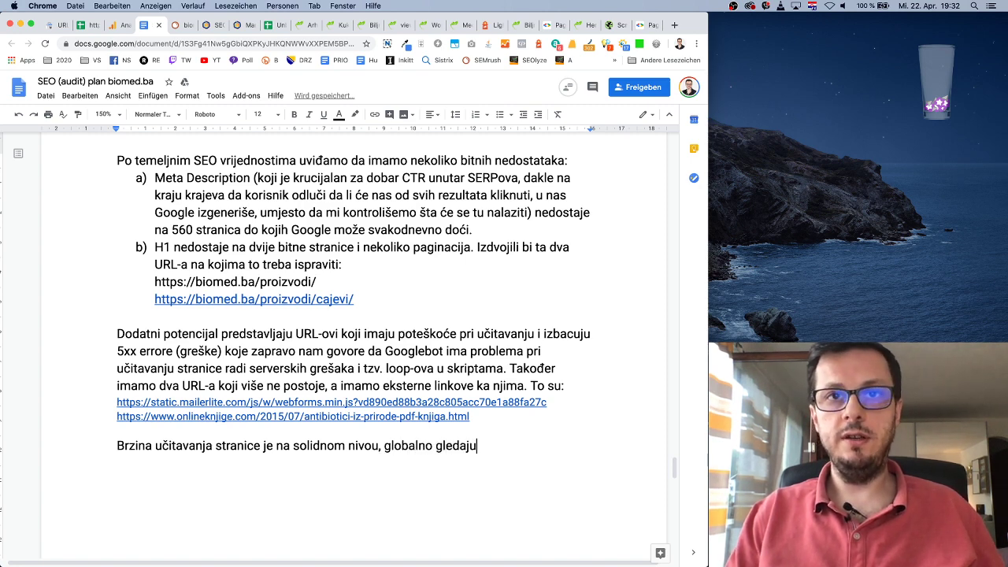
{"action": "type", "text": "ći imamo v"}
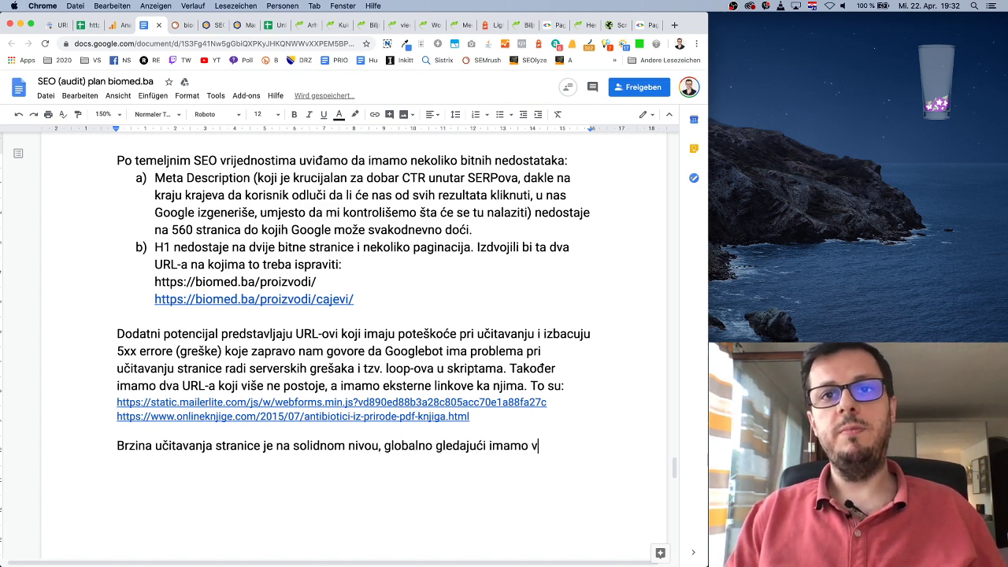
{"action": "type", "text": "iška CSS "}
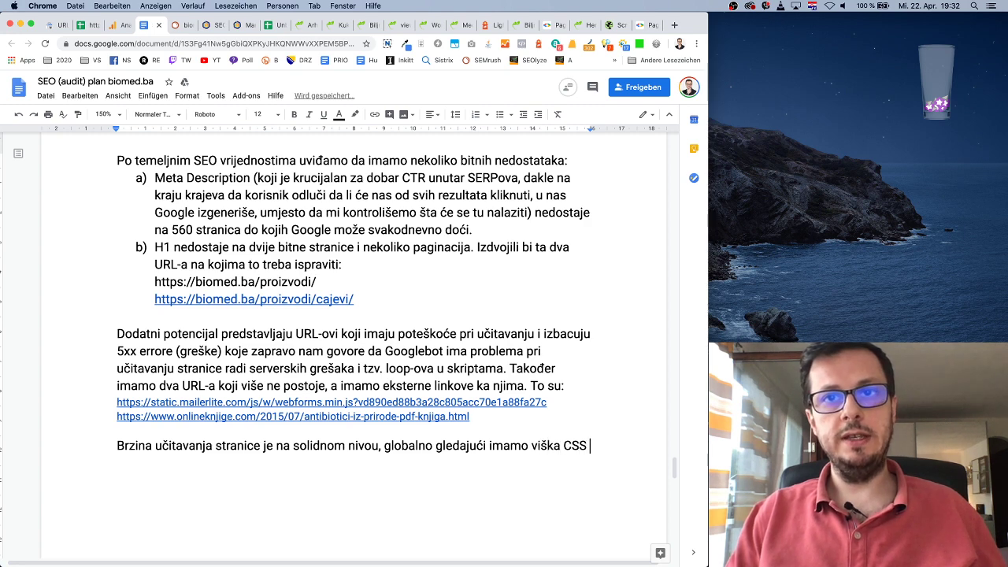
{"action": "type", "text": "fajlova koji su"}
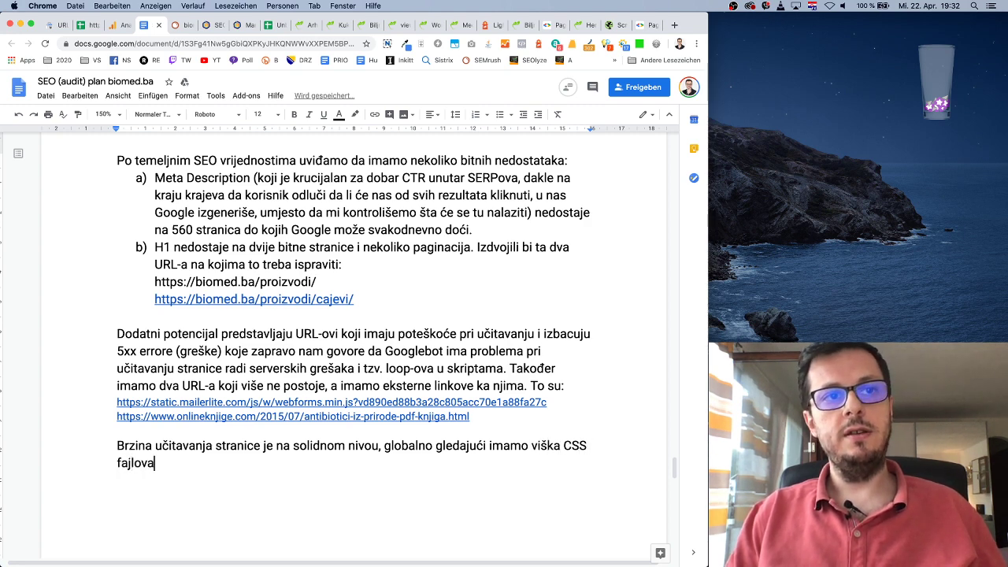
{"action": "type", "text": "ka u "}
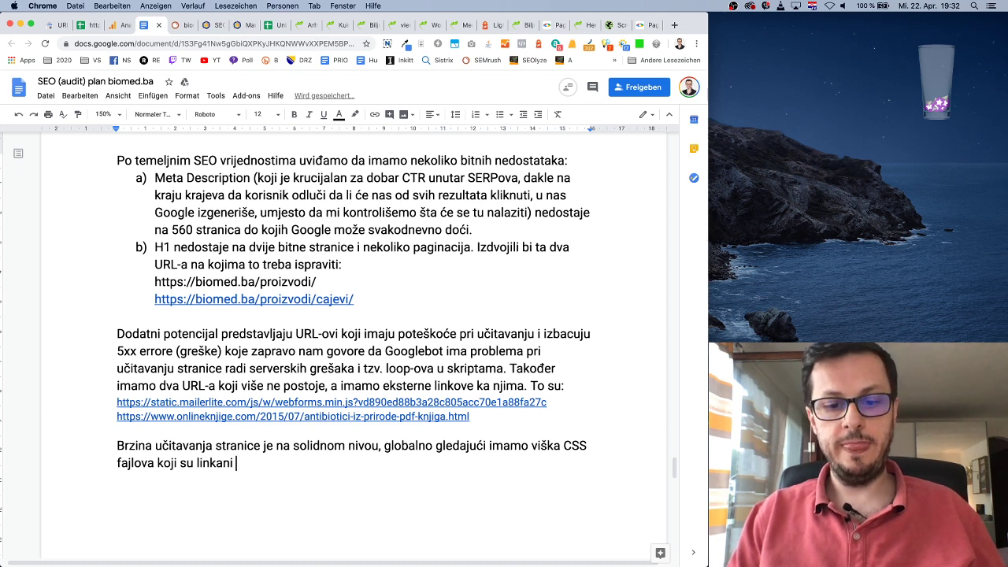
{"action": "type", "text": "u head"}
{"action": "key", "text": "BackSpace"}
{"action": "key", "text": "BackSpace"}
{"action": "key", "text": "BackSpace"}
{"action": "key", "text": "BackSpace"}
{"action": "key", "text": "BackSpace"}
{"action": "key", "text": "BackSpace"}
{"action": "key", "text": "BackSpace"}
{"action": "key", "text": "BackSpace"}
{"action": "key", "text": "BackSpace"}
{"action": "key", "text": "BackSpace"}
{"action": "key", "text": "BackSpace"}
{"action": "key", "text": "BackSpace"}
{"action": "key", "text": "BackSpace"}
{"action": "key", "text": "BackSpace"}
{"action": "key", "text": "BackSpace"}
{"action": "key", "text": "BackSpace"}
{"action": "key", "text": "BackSpace"}
{"action": "key", "text": "BackSpace"}
{"action": "key", "text": "BackSpace"}
{"action": "key", "text": "BackSpace"}
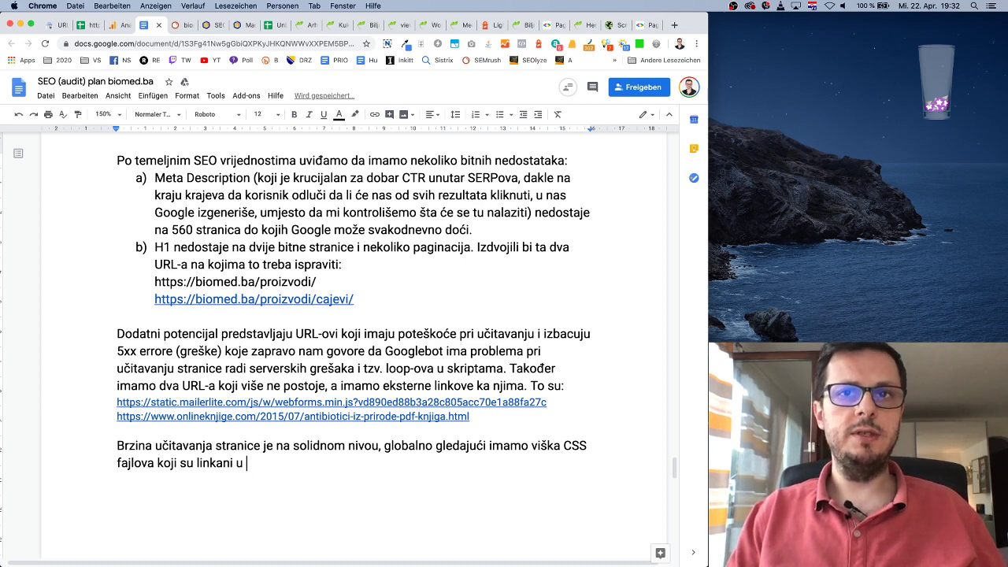
{"action": "key", "text": "BackSpace"}
{"action": "key", "text": "BackSpace"}
{"action": "key", "text": "BackSpace"}
{"action": "key", "text": "BackSpace"}
{"action": "key", "text": "BackSpace"}
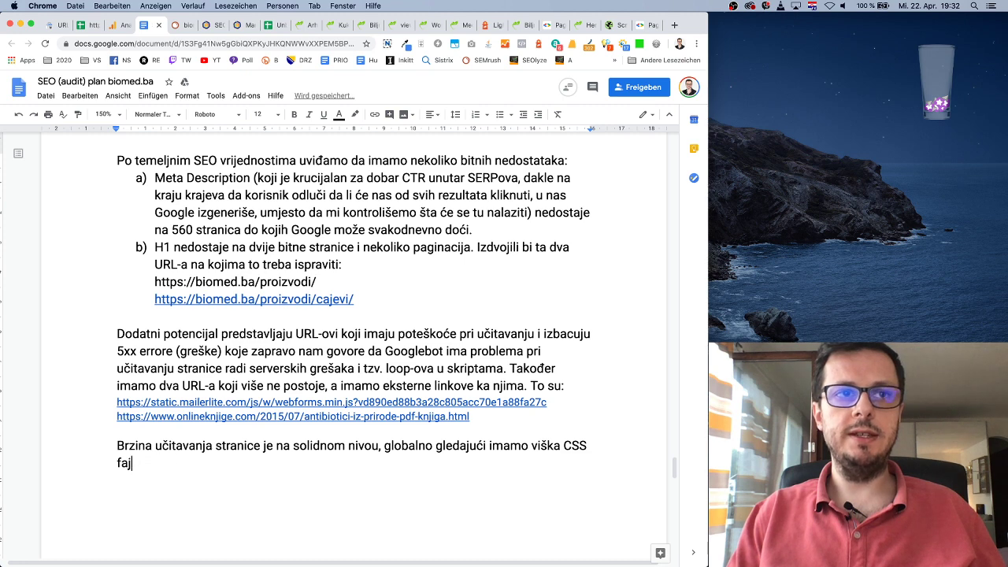
Step: Extend the page-speed sentence so it continues with "CSS-a što treba ukloniti i minimizarati (minify)"
{"action": "type", "text": "-a"}
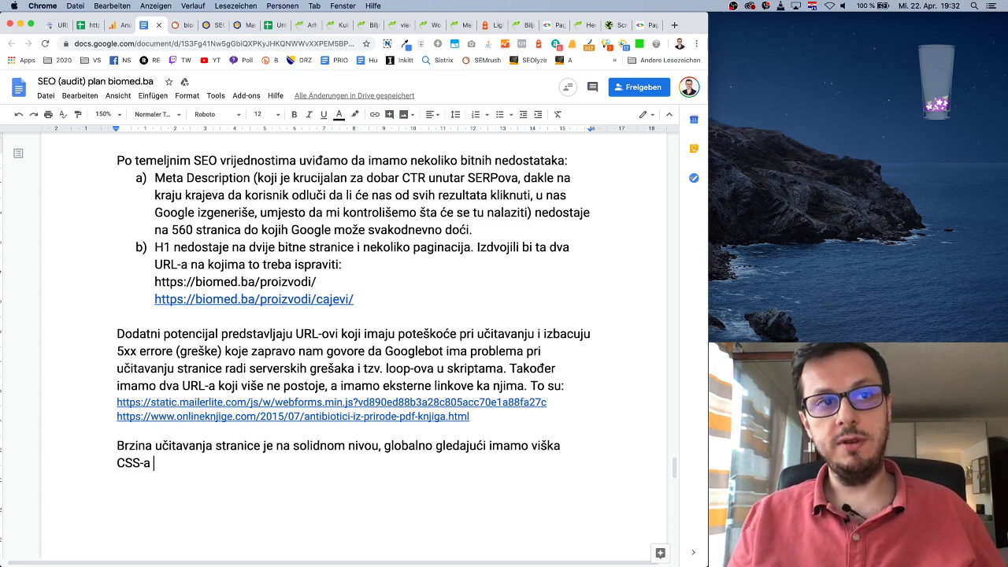
{"action": "type", "text": "što "}
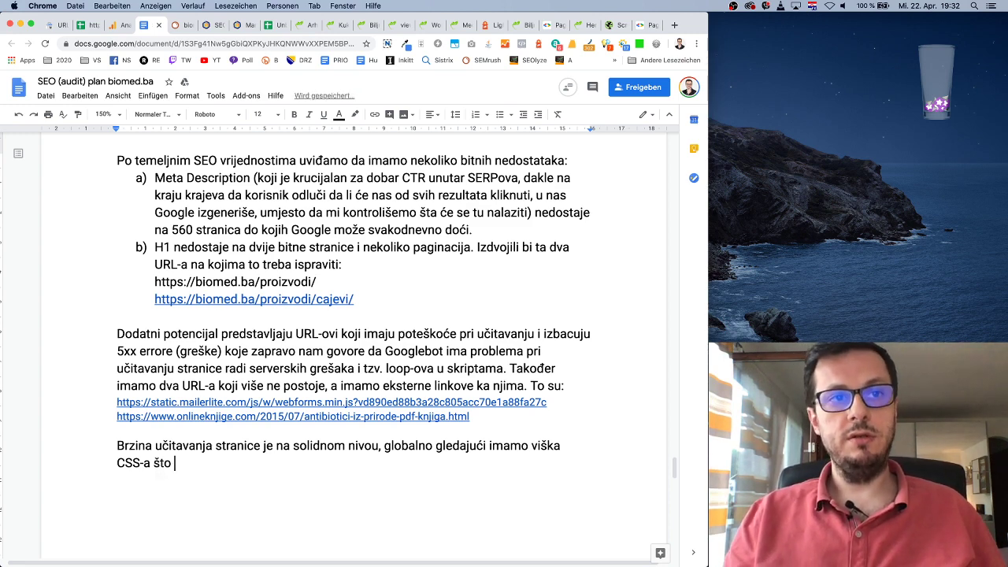
{"action": "type", "text": "treba ukloniti i minimi"}
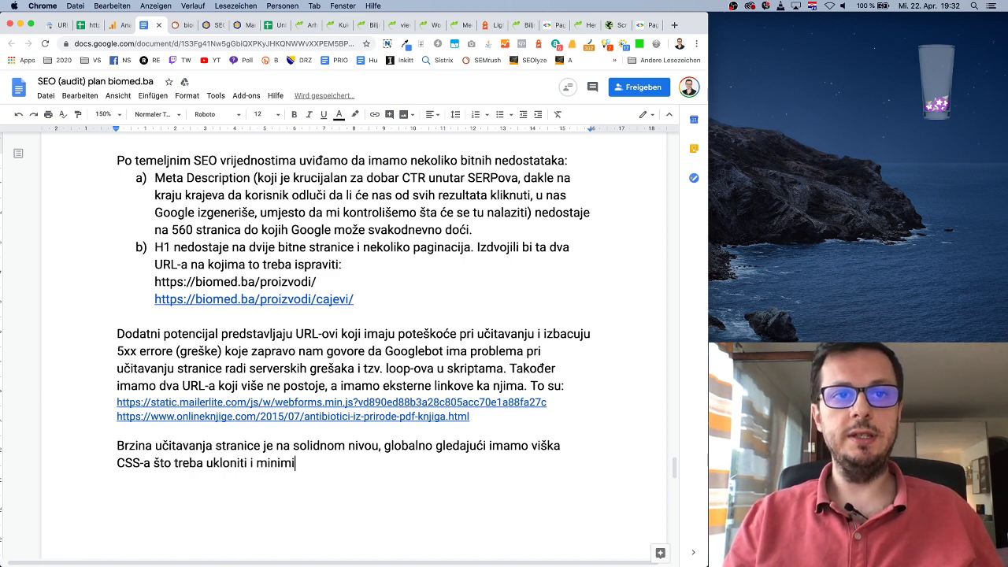
{"action": "type", "text": "za"}
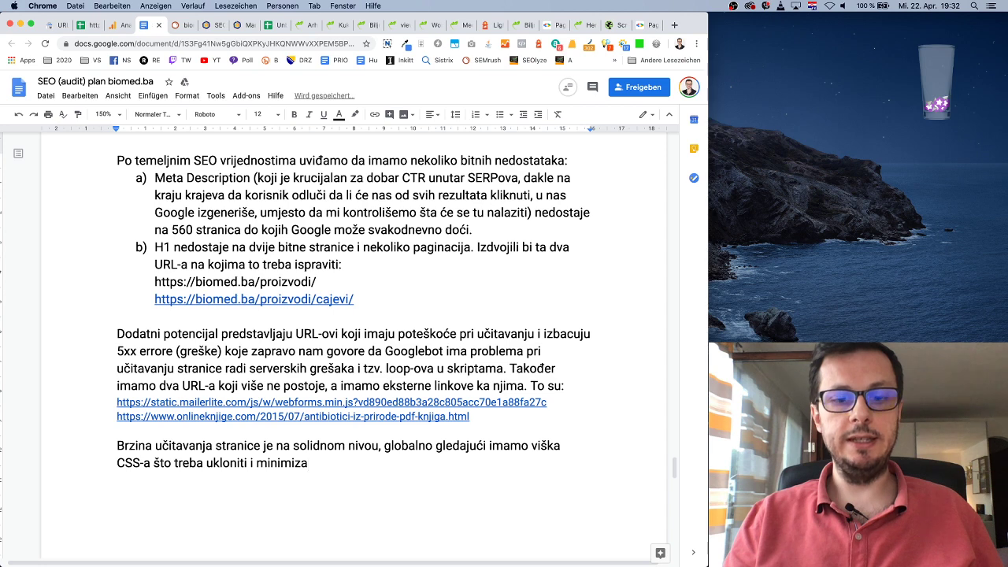
{"action": "type", "text": "ra"}
{"action": "key", "text": "BackSpace"}
{"action": "key", "text": "BackSpace"}
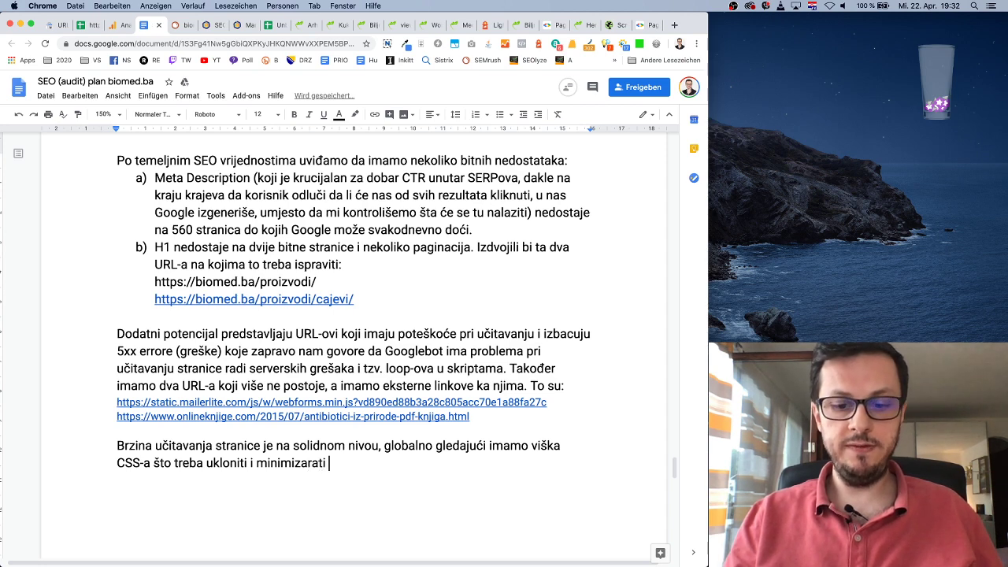
{"action": "type", "text": "(minify"}
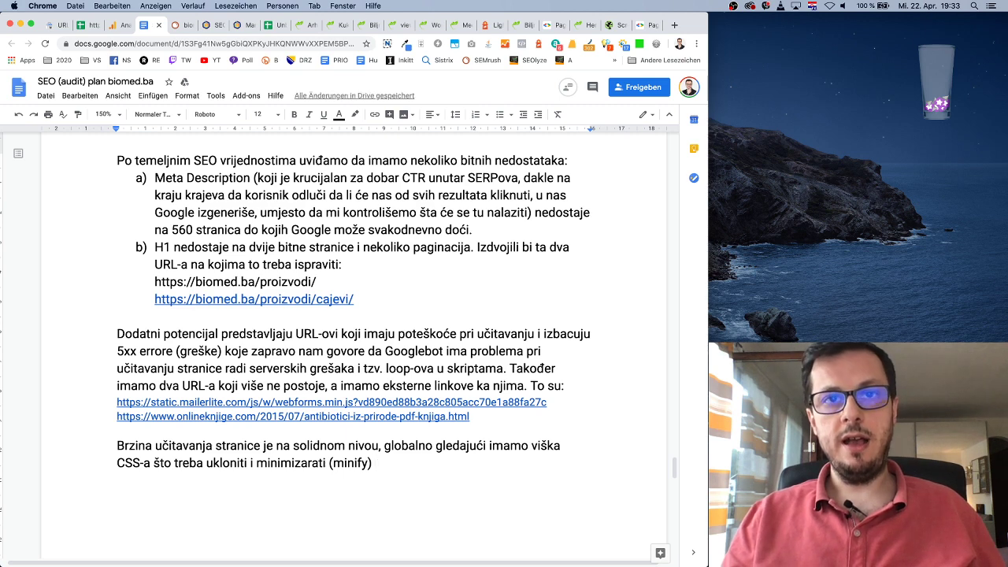
Step: Add ", a pojedini landing page-evi kao" to the sentence and copy the URL of the Herbamed FEMINE B product page
{"action": "type", "text": "), a"}
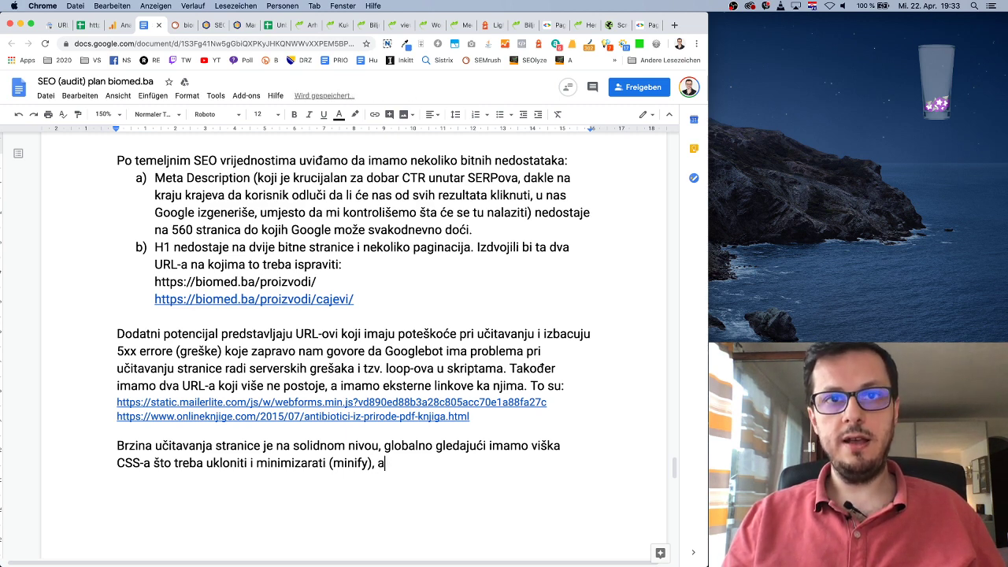
{"action": "type", "text": " pojedina"}
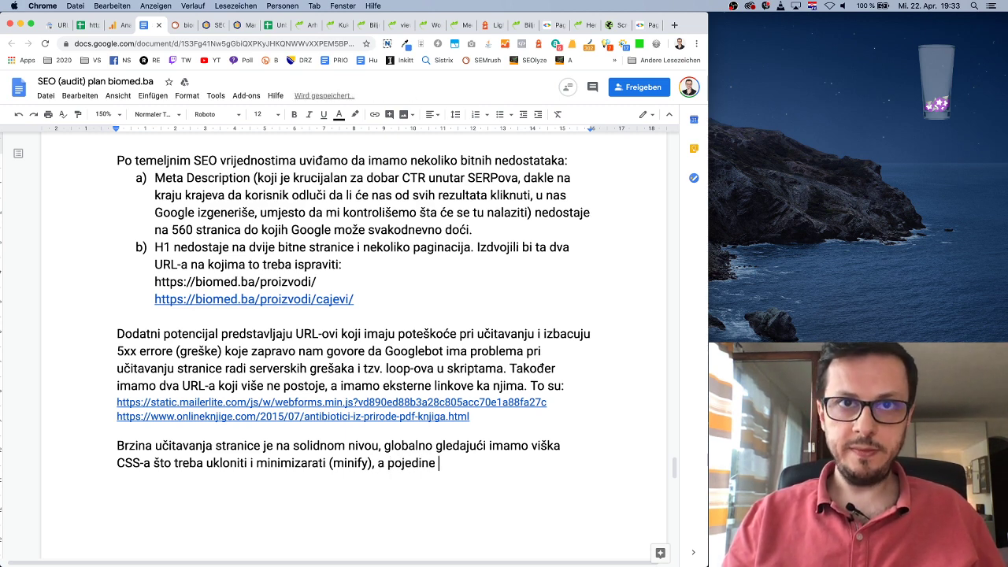
{"action": "type", "text": " l"}
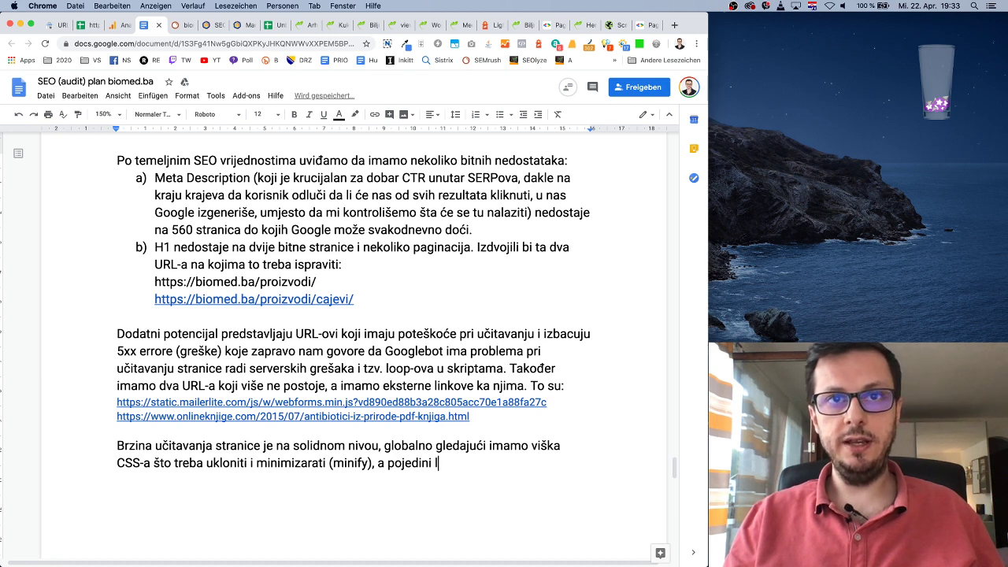
{"action": "type", "text": "anding page-evi kao"}
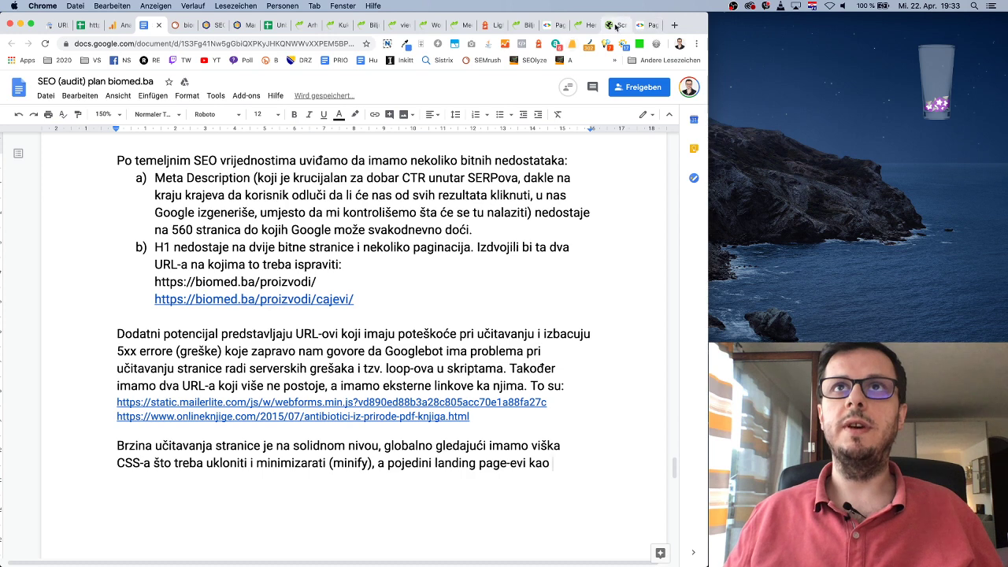
{"action": "left_click", "coordinate": [585, 25]}
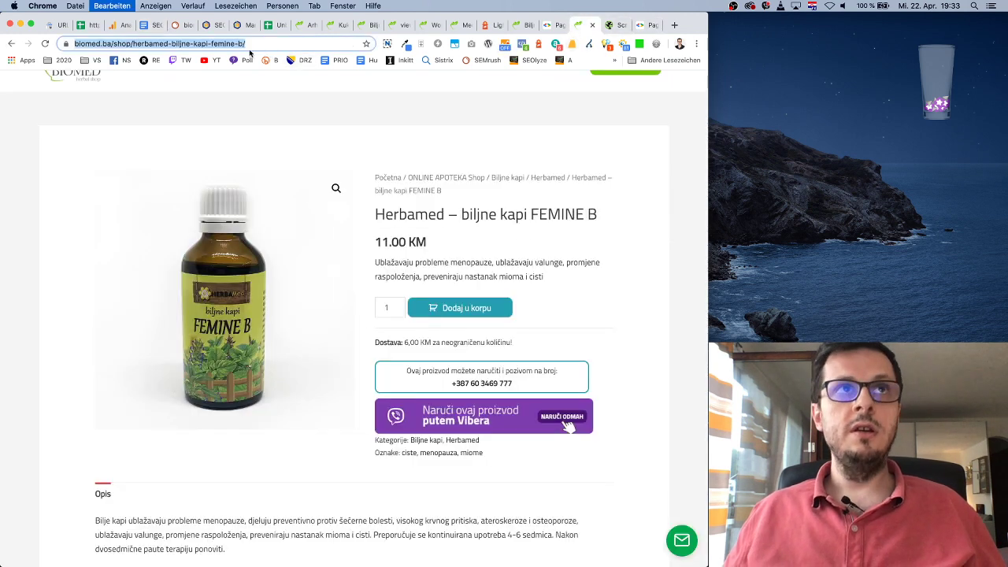
{"action": "left_click", "coordinate": [155, 27]}
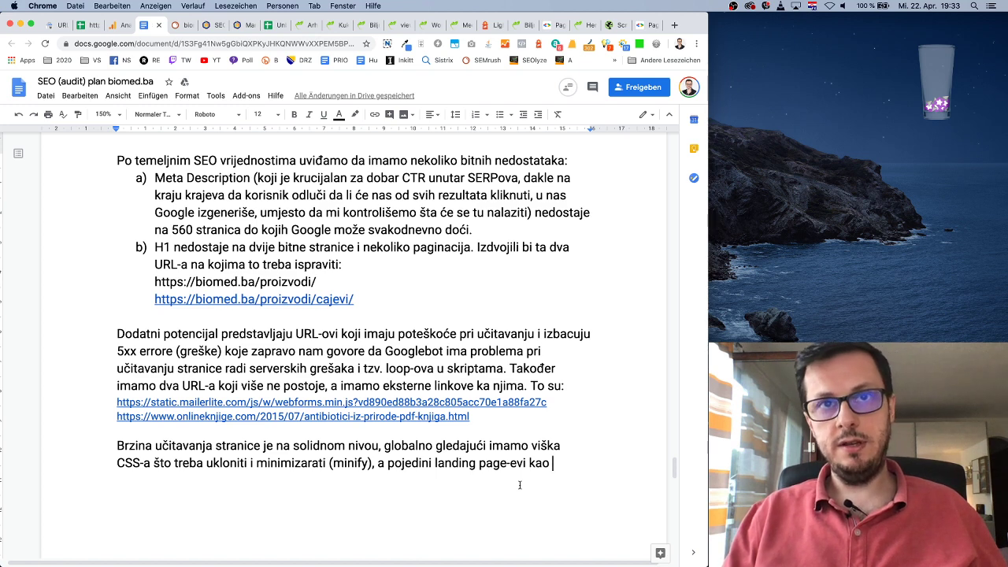
Step: Finish the page-speed sentence with "imaju prevelike slike koje se još dodatno mogu optimizirati."
{"action": "type", "text": "imaju "}
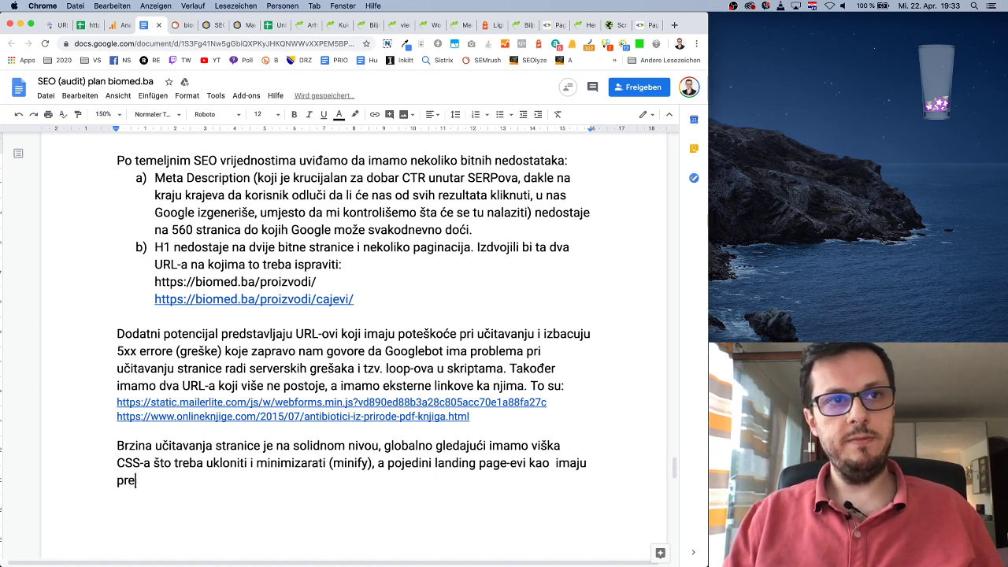
{"action": "type", "text": "prevelike slike koje"}
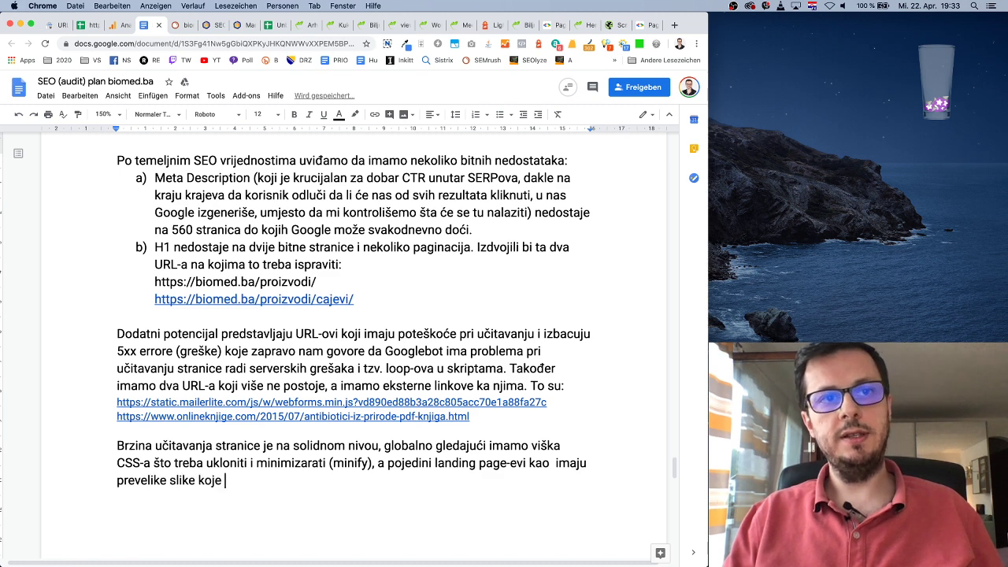
{"action": "type", "text": " se još dodatno mogu po"}
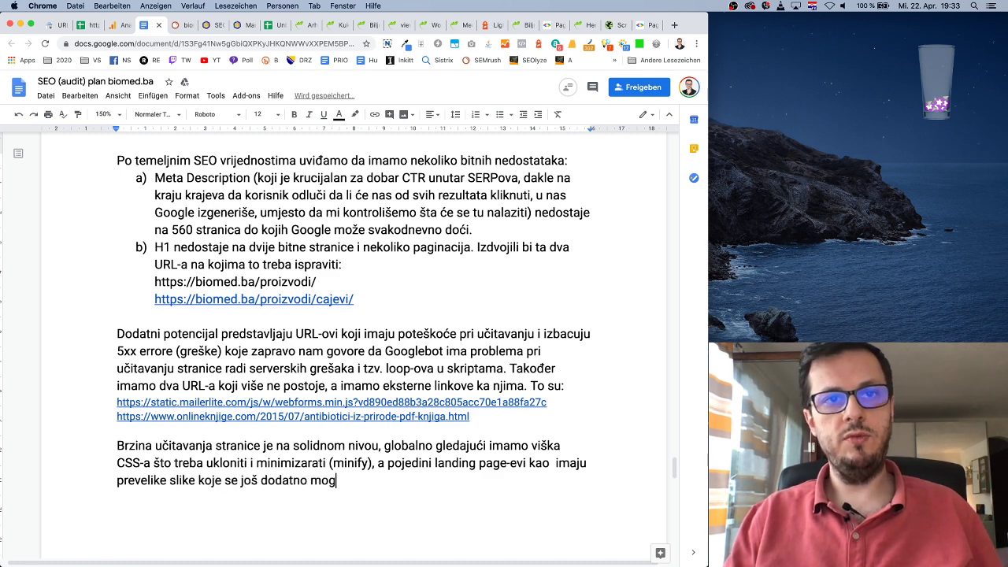
{"action": "key", "text": "BackSpace"}
{"action": "key", "text": "BackSpace"}
{"action": "type", "text": "optimiz"}
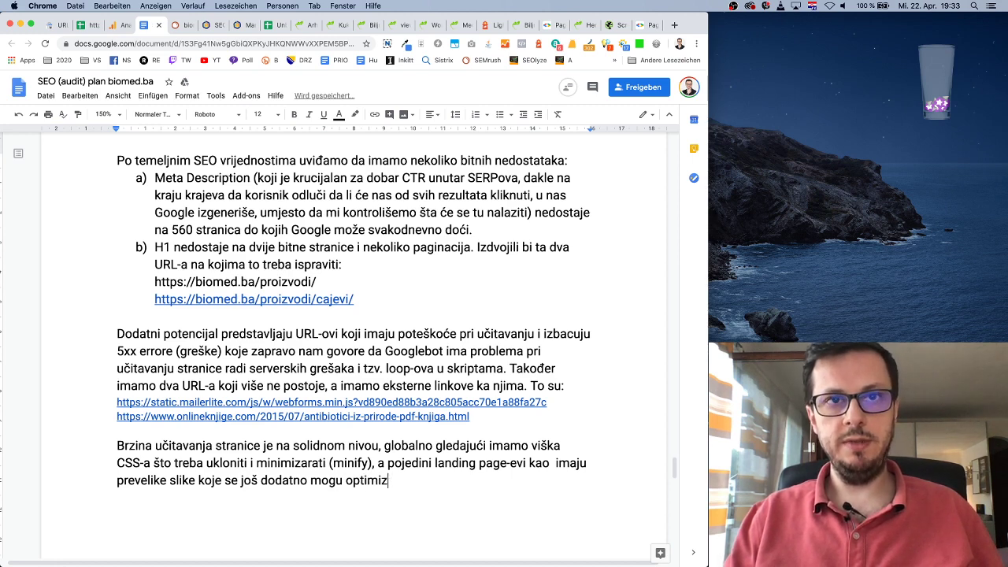
{"action": "type", "text": "irati."}
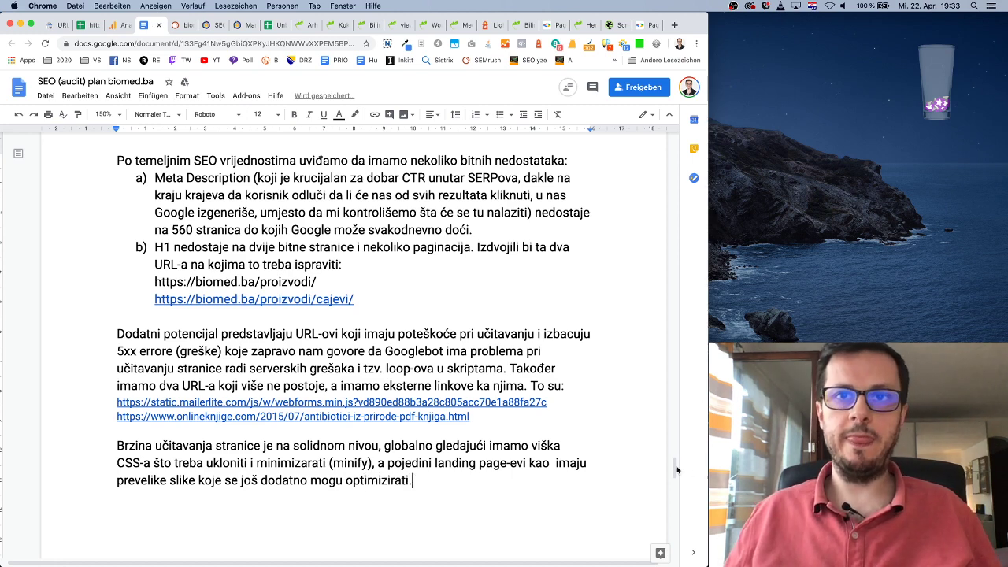
{"action": "key", "text": "BackSpace"}
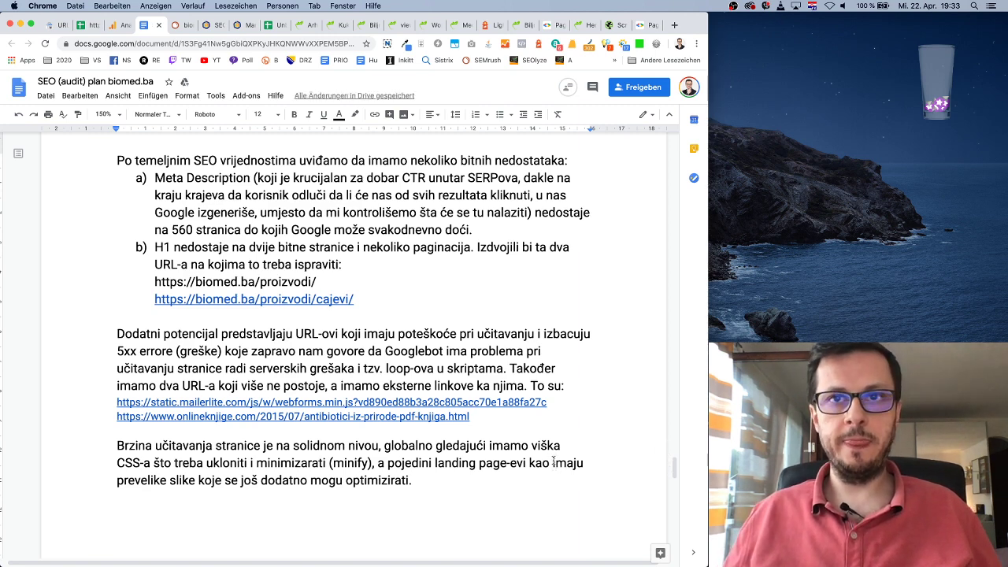
{"action": "type", "text": "https://biomed.ba/shop/herbamed-biljne-kapi-femine-b/"}
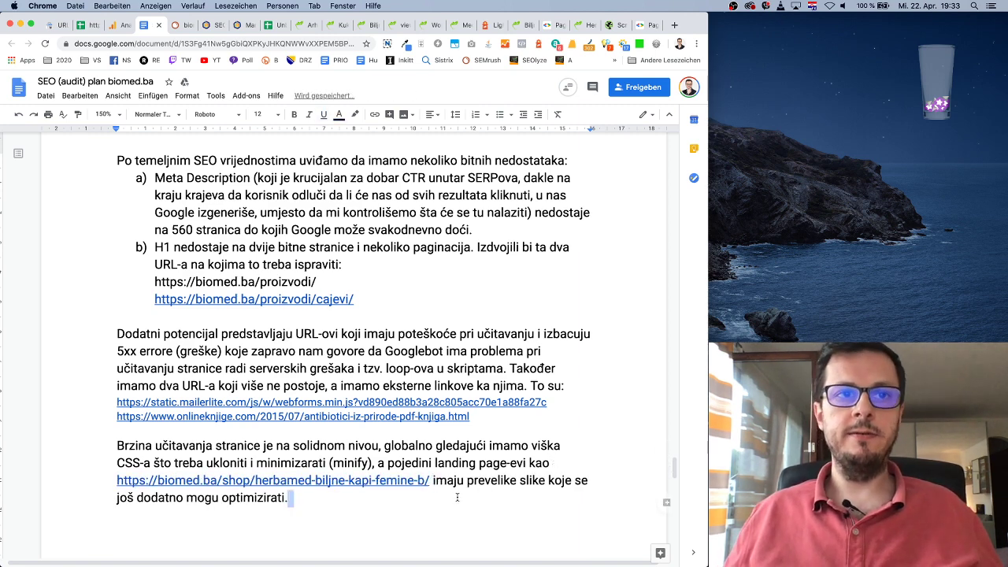
{"action": "scroll", "coordinate": [451, 491], "scroll_direction": "down", "scroll_amount": 5}
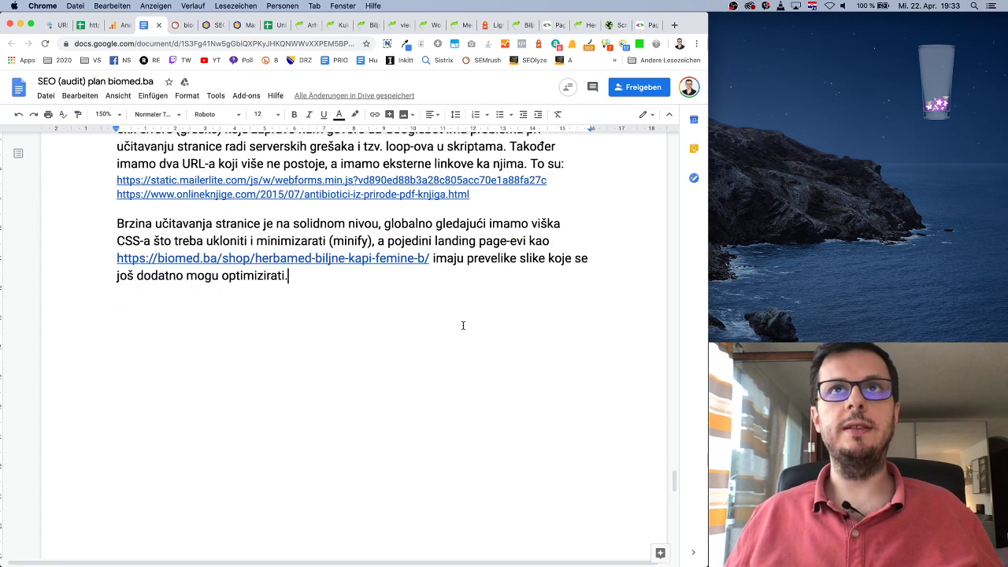
Step: Capture a screenshot of the FCP, FID and lab data figures in the FEMINE B PageSpeed Insights report
{"action": "left_click", "coordinate": [644, 24]}
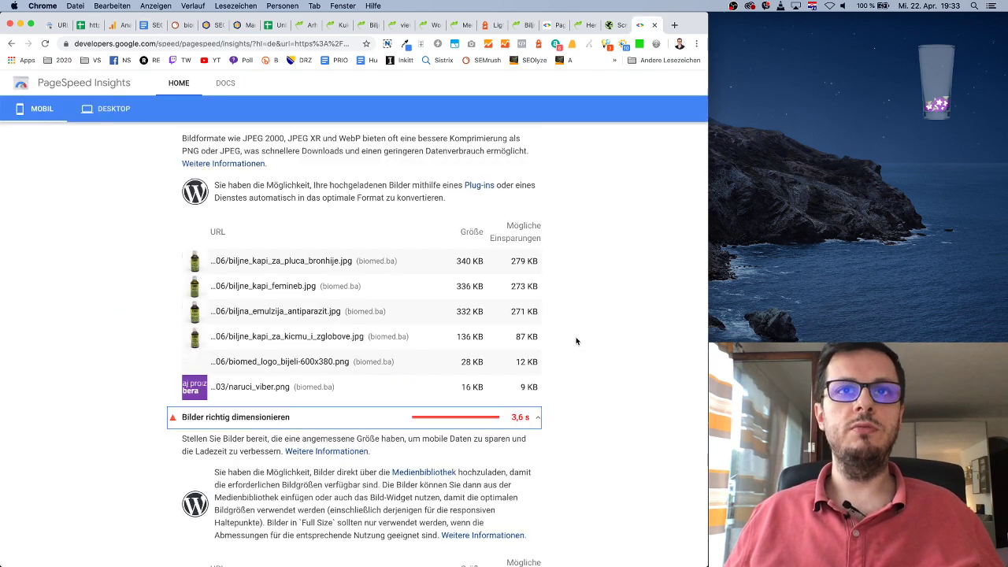
{"action": "scroll", "coordinate": [575, 341], "scroll_direction": "up", "scroll_amount": 3}
{"action": "left_click", "coordinate": [501, 229]}
{"action": "scroll", "coordinate": [581, 268], "scroll_direction": "up", "scroll_amount": 10}
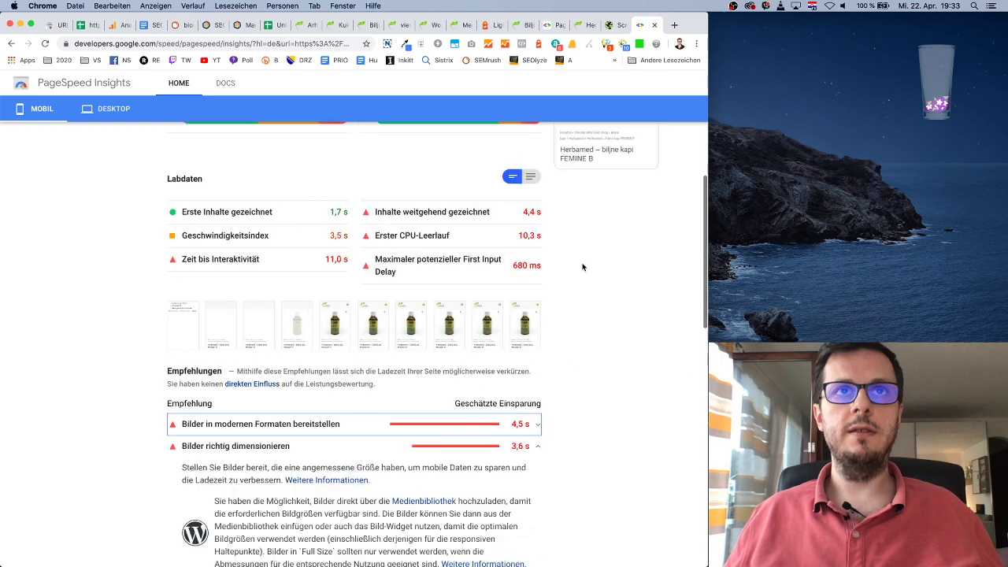
{"action": "scroll", "coordinate": [578, 274], "scroll_direction": "down", "scroll_amount": 1}
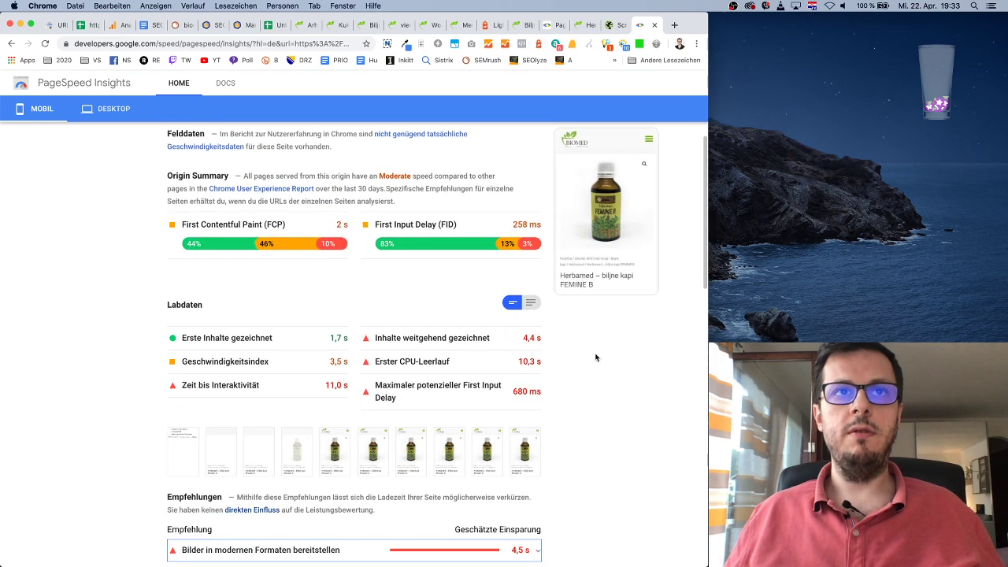
{"action": "scroll", "coordinate": [623, 377], "scroll_direction": "up", "scroll_amount": 1}
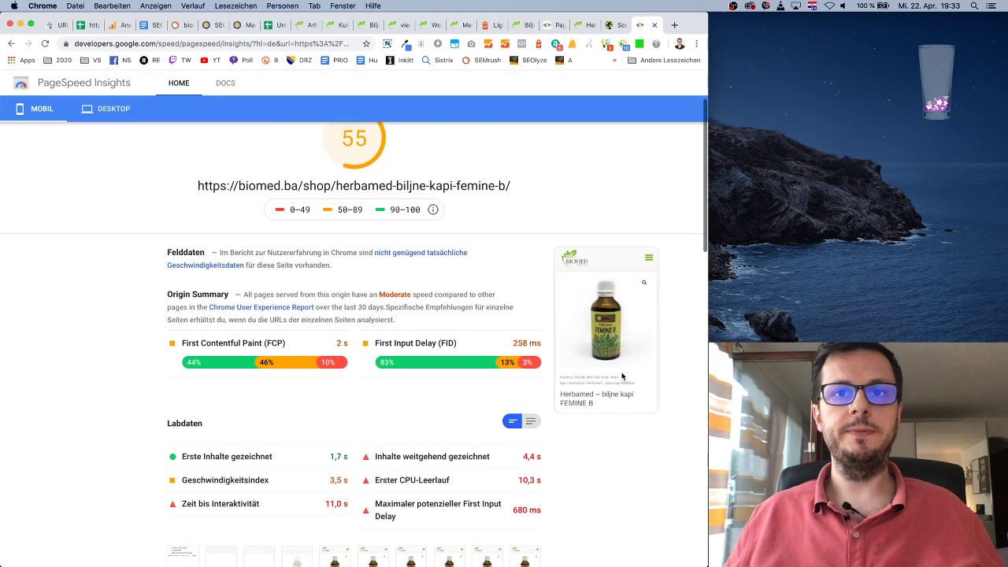
{"action": "scroll", "coordinate": [622, 376], "scroll_direction": "down", "scroll_amount": 1}
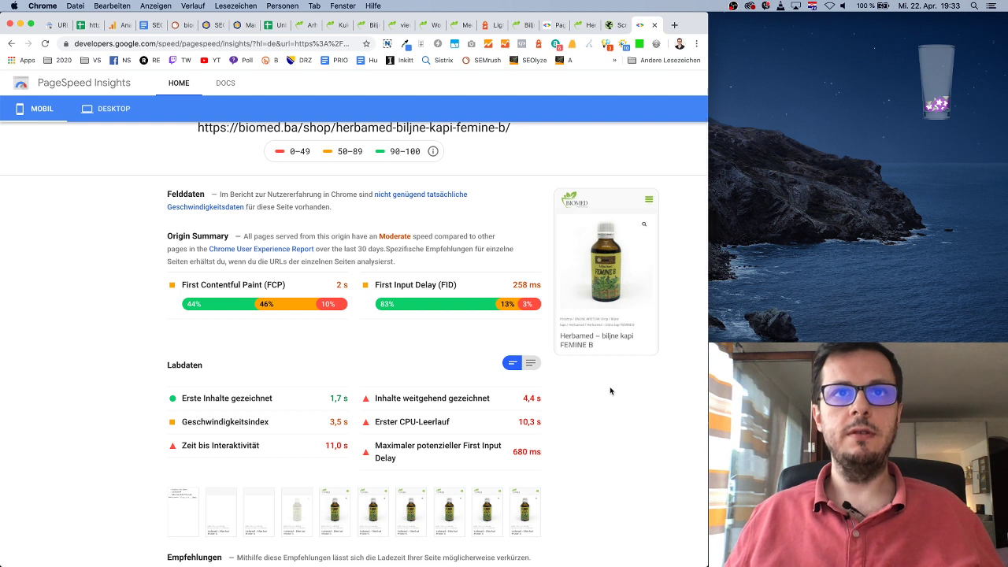
{"action": "key", "text": "super+shift+4"}
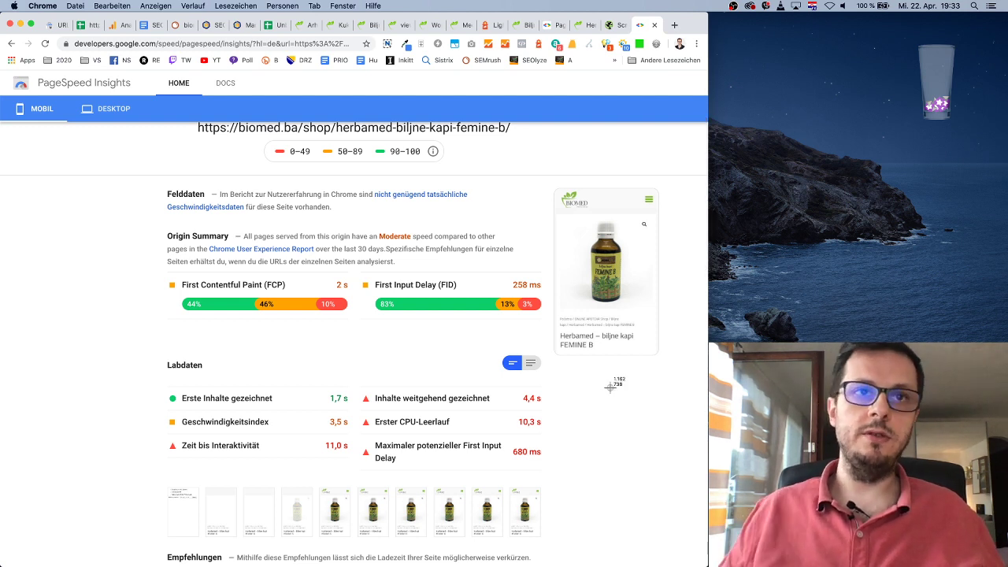
{"action": "left_click_drag", "start_coordinate": [162, 273], "coordinate": [546, 473]}
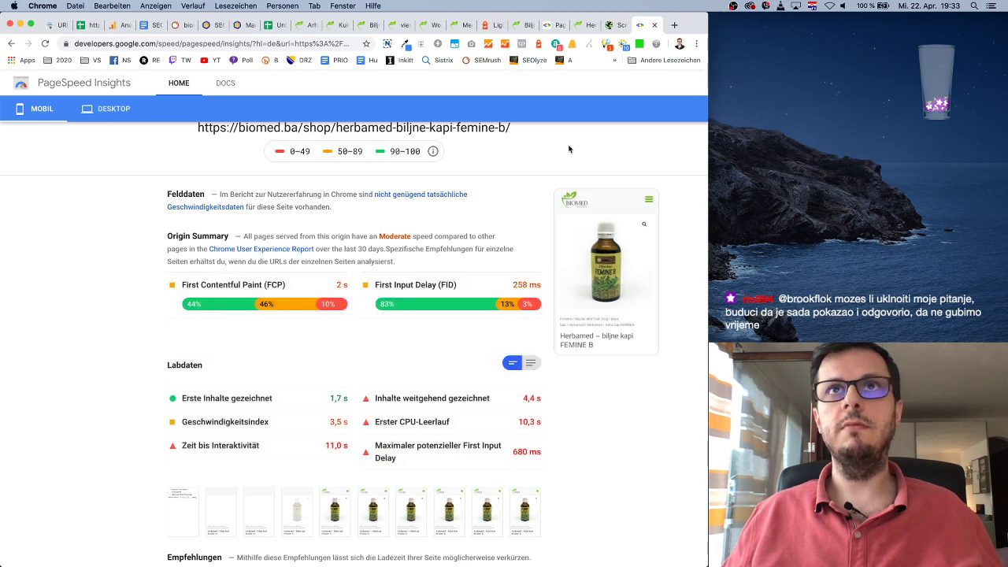
Step: Compare the mobile PageSpeed Insights scores, lab data and recommendations of the med-borove-iglice and FEMINE B product pages
{"action": "left_click", "coordinate": [554, 24]}
{"action": "scroll", "coordinate": [562, 265], "scroll_direction": "up", "scroll_amount": 3}
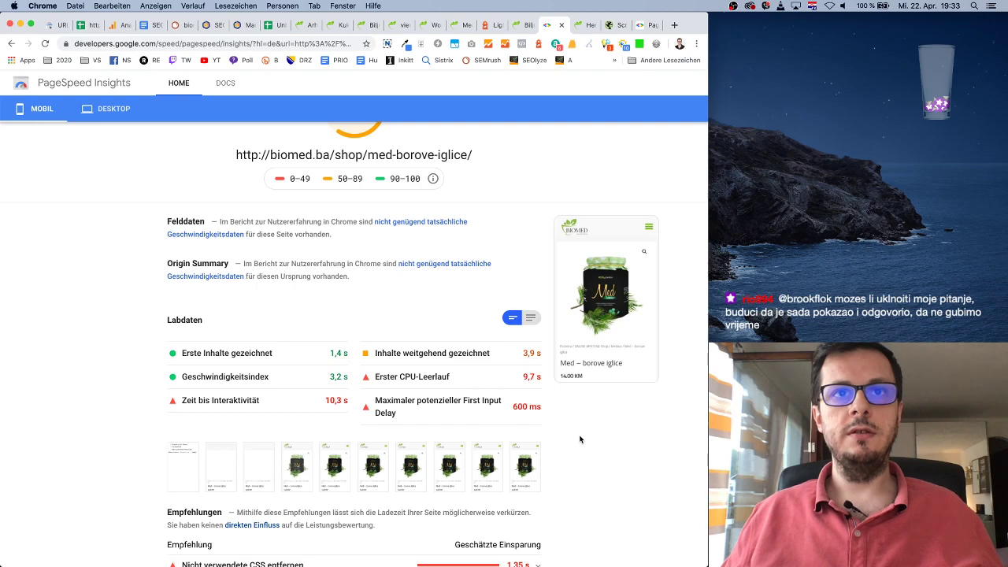
{"action": "scroll", "coordinate": [553, 347], "scroll_direction": "down", "scroll_amount": 15}
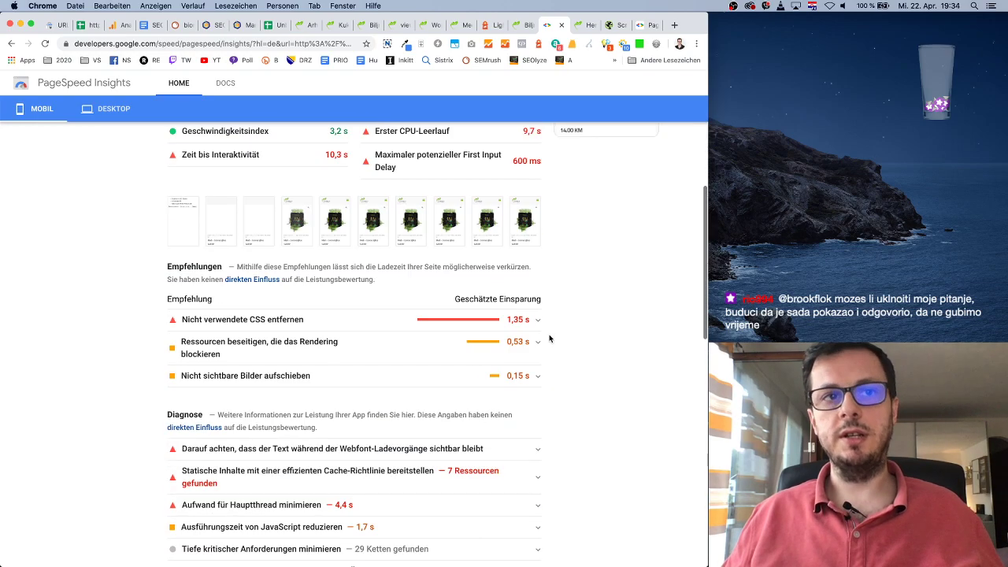
{"action": "scroll", "coordinate": [549, 339], "scroll_direction": "down", "scroll_amount": 5}
{"action": "scroll", "coordinate": [567, 299], "scroll_direction": "up", "scroll_amount": 20}
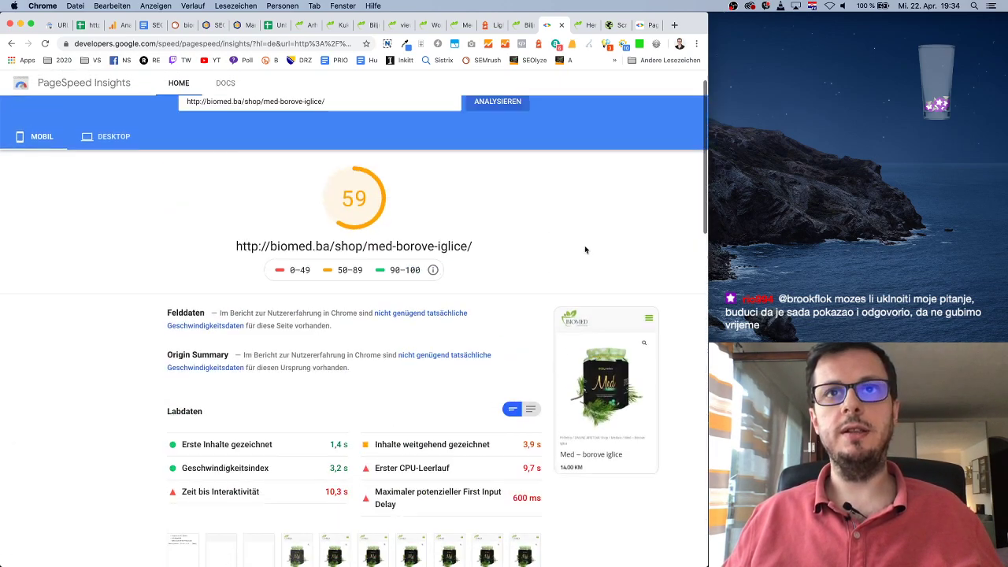
{"action": "left_click", "coordinate": [637, 26]}
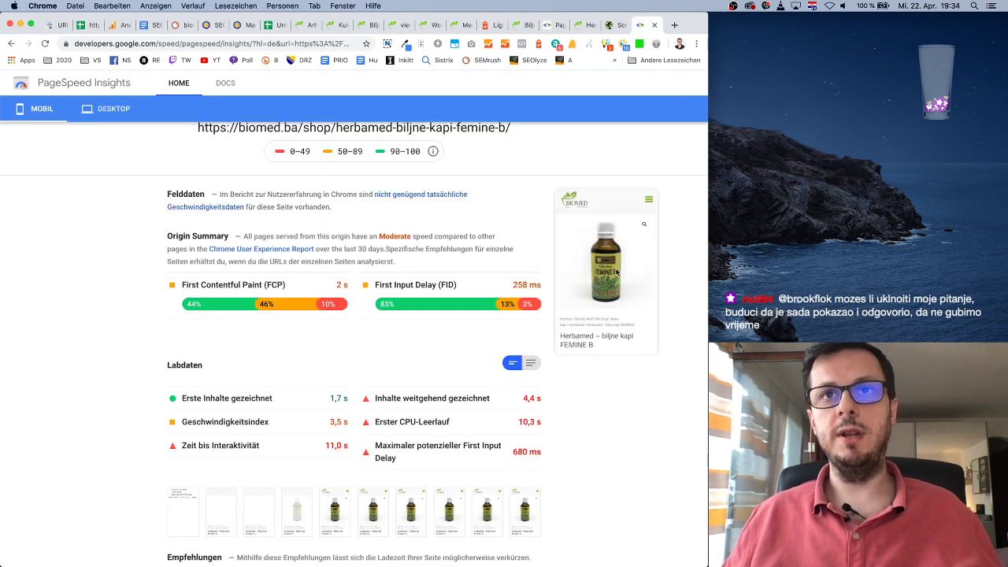
{"action": "scroll", "coordinate": [564, 341], "scroll_direction": "down", "scroll_amount": 4}
{"action": "scroll", "coordinate": [564, 341], "scroll_direction": "down", "scroll_amount": 1}
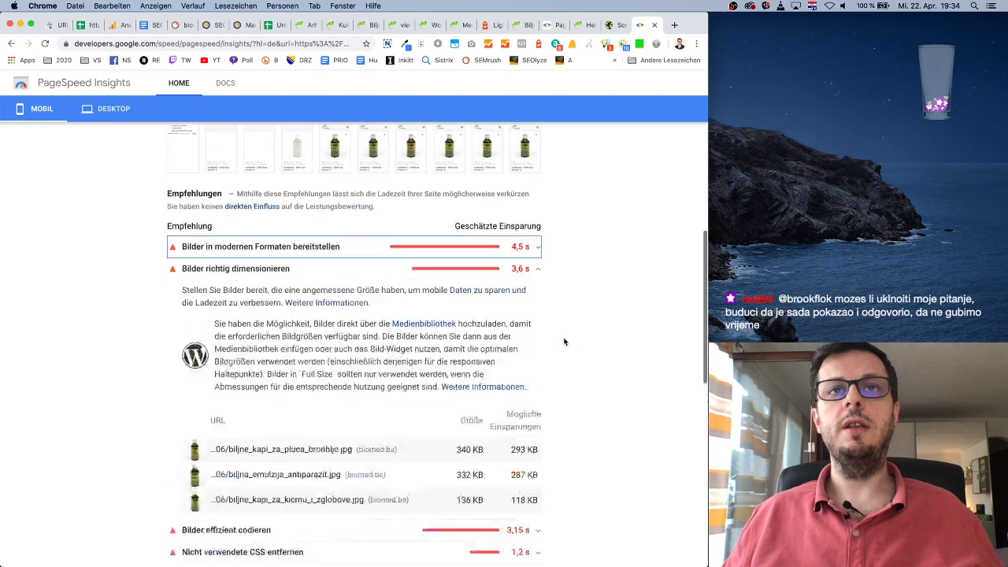
{"action": "scroll", "coordinate": [564, 341], "scroll_direction": "up", "scroll_amount": 15}
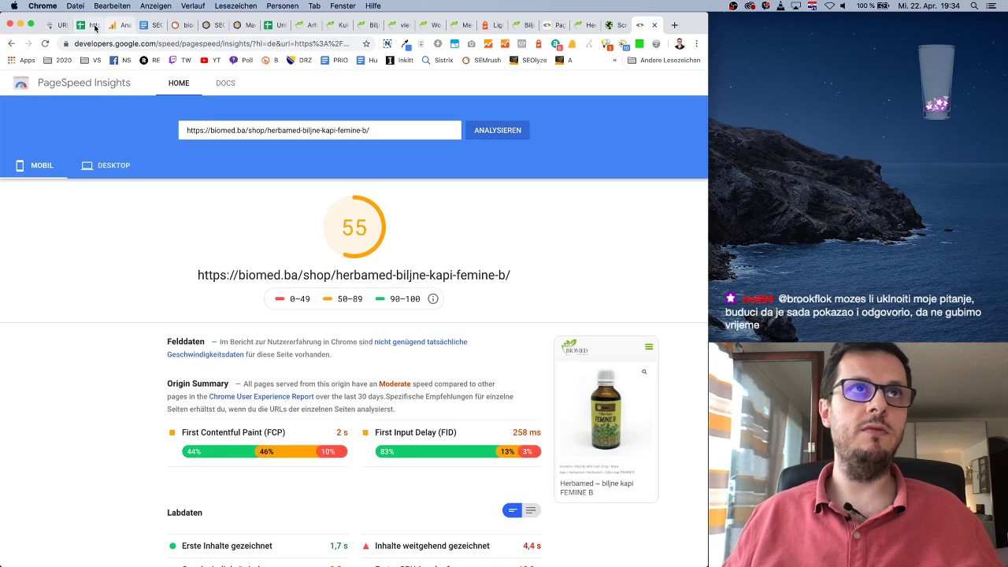
Step: Review the meta description, H1, 5xx error and page-speed passages in the biomed.ba SEO audit plan
{"action": "left_click", "coordinate": [149, 25]}
{"action": "scroll", "coordinate": [406, 283], "scroll_direction": "up", "scroll_amount": 5}
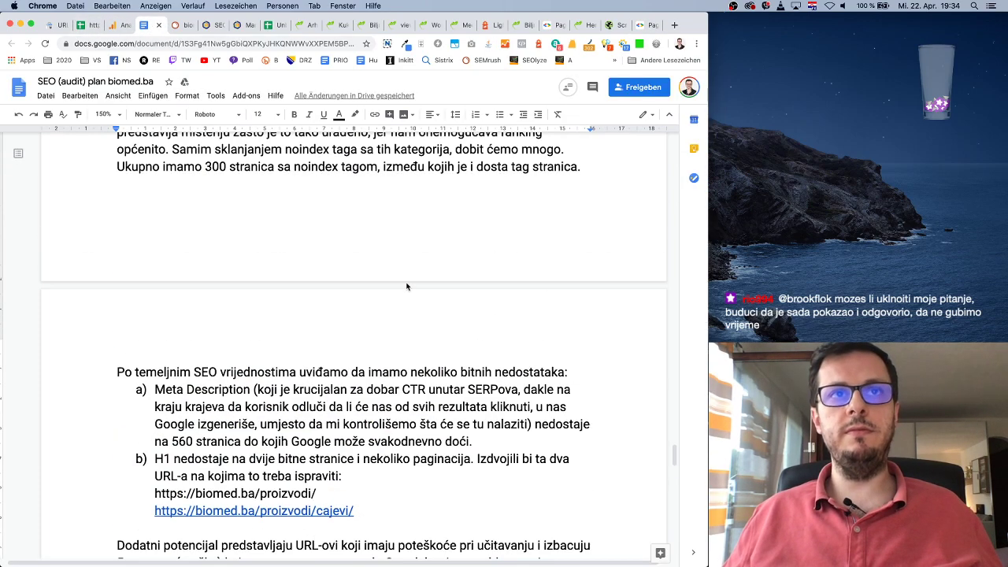
{"action": "scroll", "coordinate": [407, 285], "scroll_direction": "down", "scroll_amount": 5}
{"action": "scroll", "coordinate": [406, 284], "scroll_direction": "up", "scroll_amount": 5}
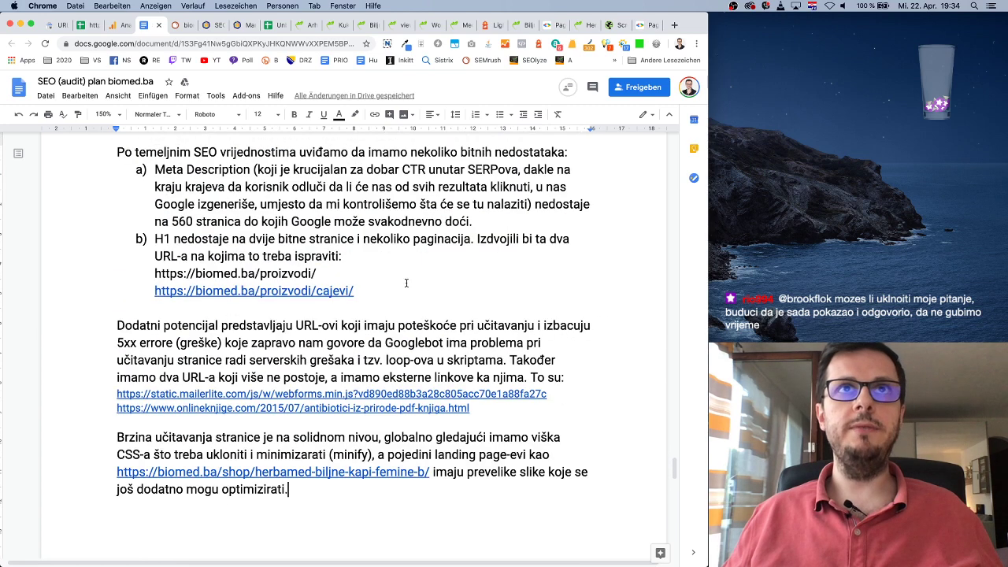
Step: Find the open biomed.ba shop page with utm_medium=dugme_pocetna and examine the message it displays
{"action": "left_click", "coordinate": [543, 26]}
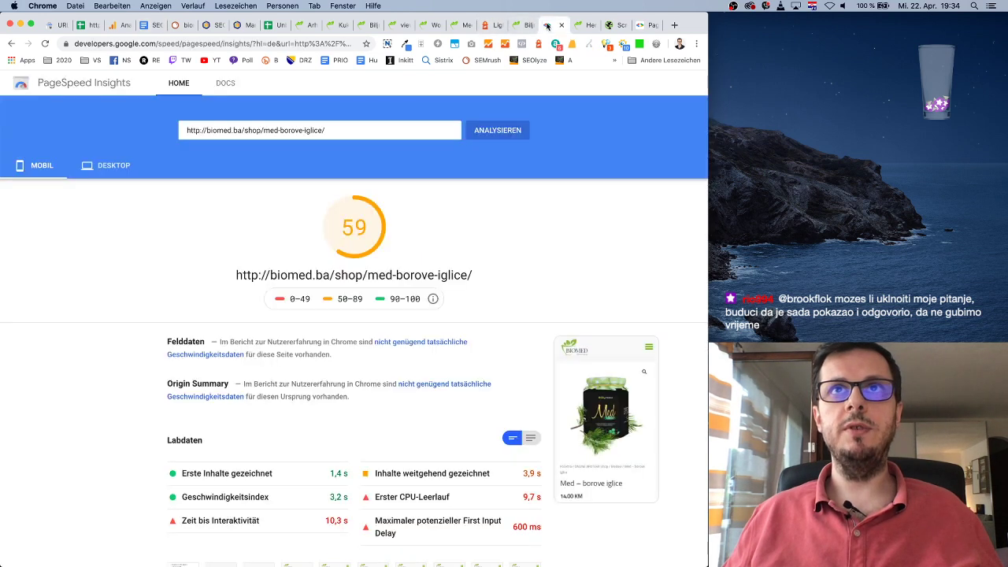
{"action": "left_click", "coordinate": [644, 26]}
{"action": "left_click", "coordinate": [463, 26]}
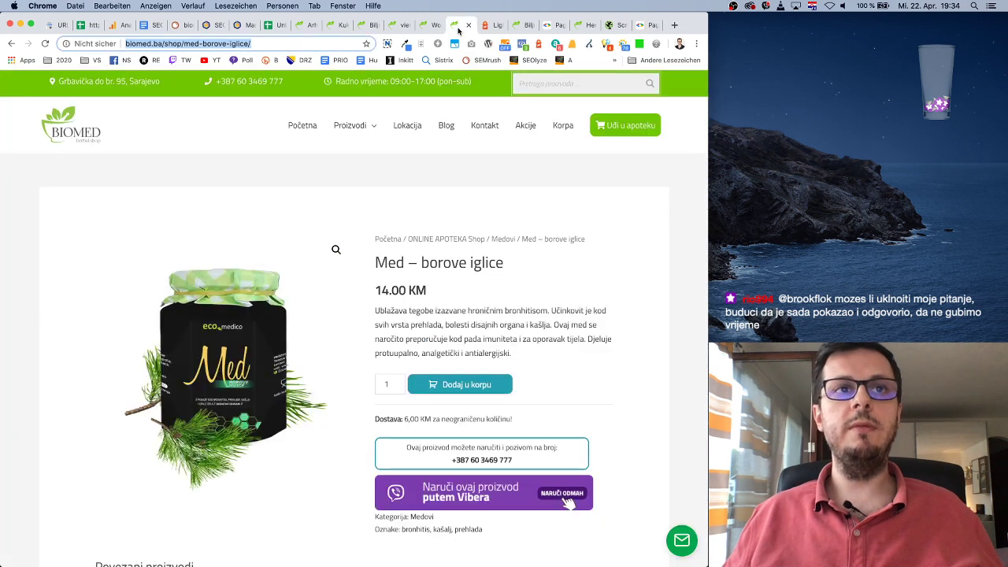
{"action": "left_click", "coordinate": [419, 26]}
{"action": "left_click", "coordinate": [398, 25]}
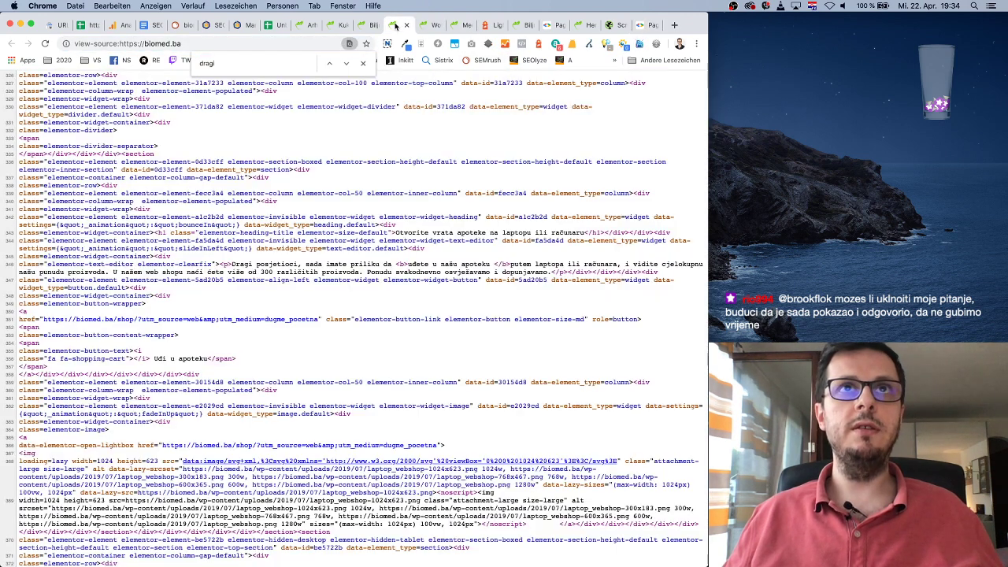
{"action": "left_click", "coordinate": [424, 25]}
{"action": "left_click_drag", "start_coordinate": [179, 126], "coordinate": [329, 131]}
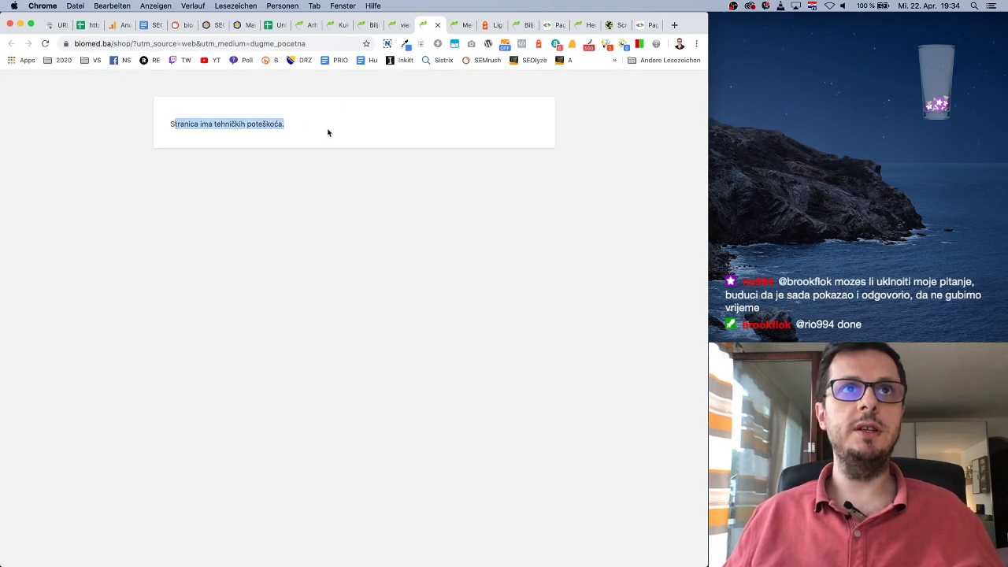
{"action": "left_click", "coordinate": [202, 122]}
{"action": "left_click_drag", "start_coordinate": [176, 122], "coordinate": [300, 131]}
{"action": "left_click", "coordinate": [306, 131]}
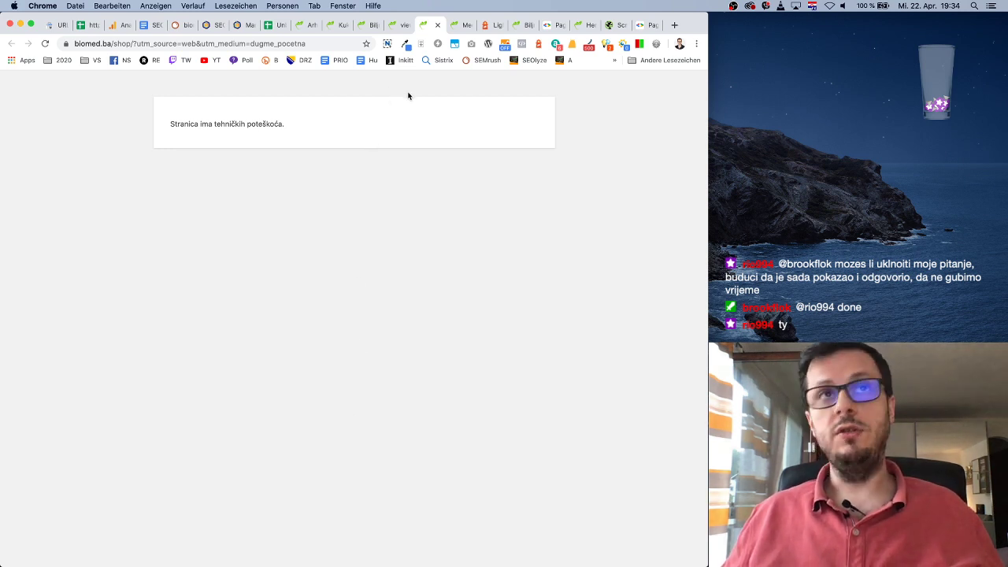
Step: Search Google for "ip domain whois" and run a DomainTools Whois lookup for biomed.ba
{"action": "left_click", "coordinate": [674, 25]}
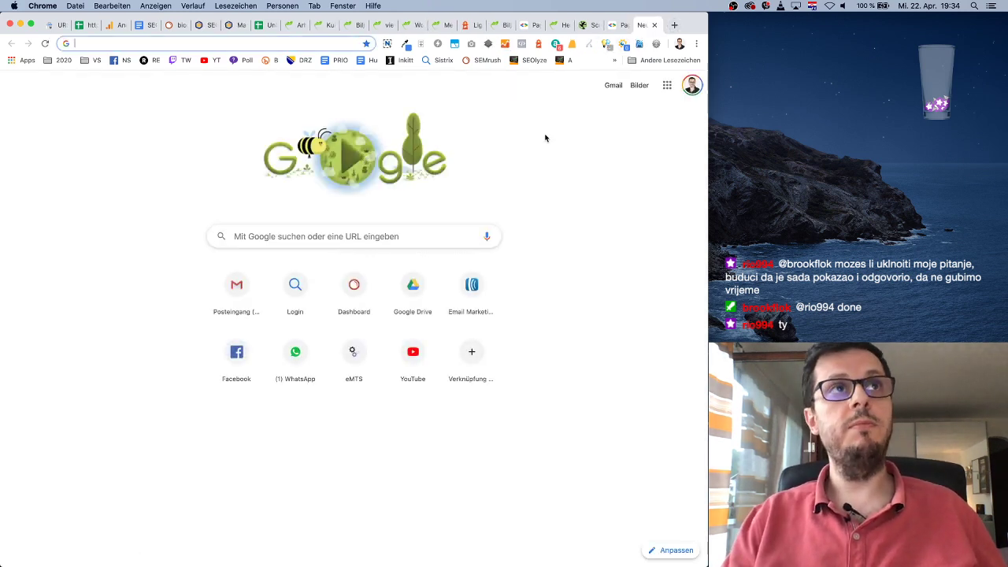
{"action": "type", "text": "ip do"}
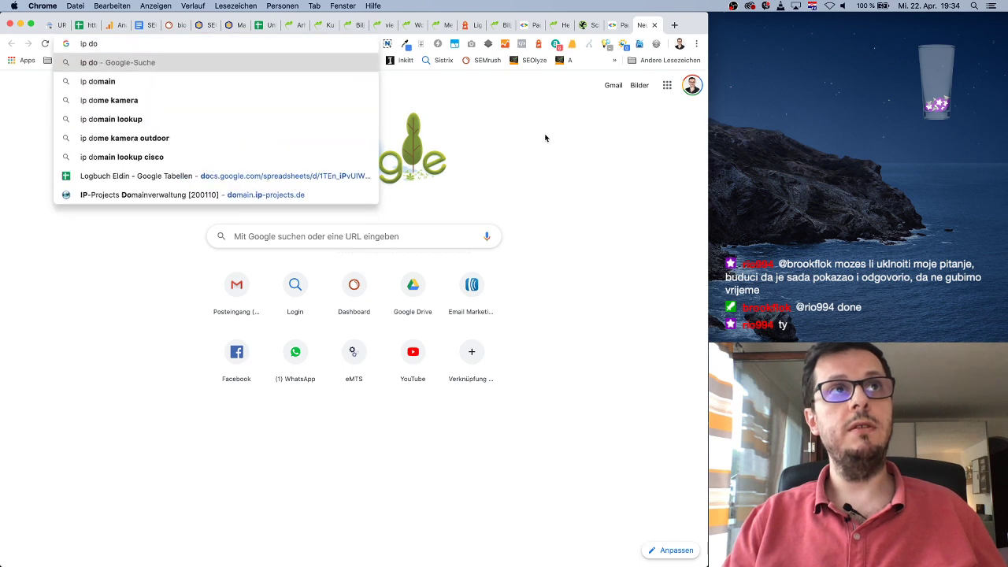
{"action": "type", "text": "main whois"}
{"action": "key", "text": "Return"}
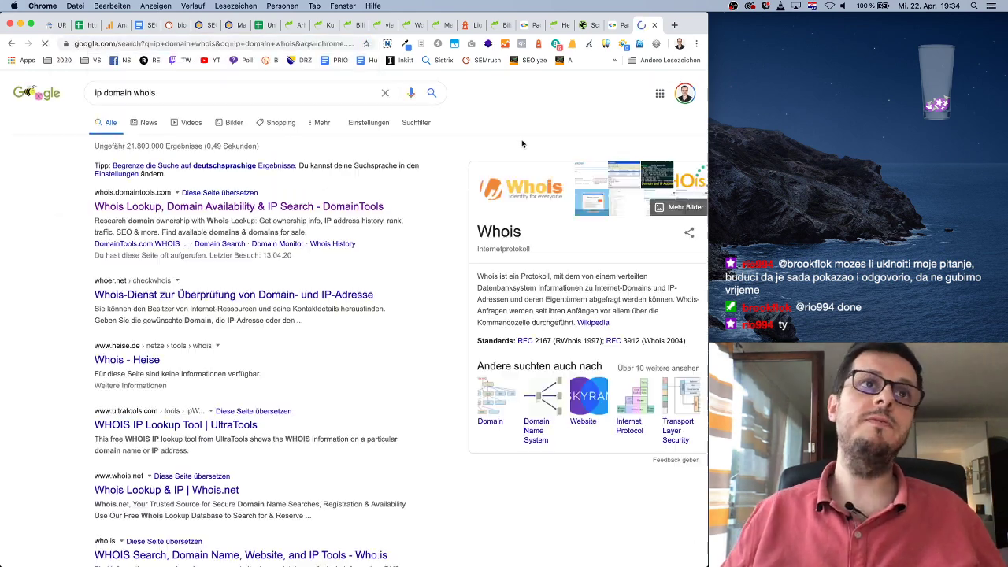
{"action": "left_click", "coordinate": [347, 206]}
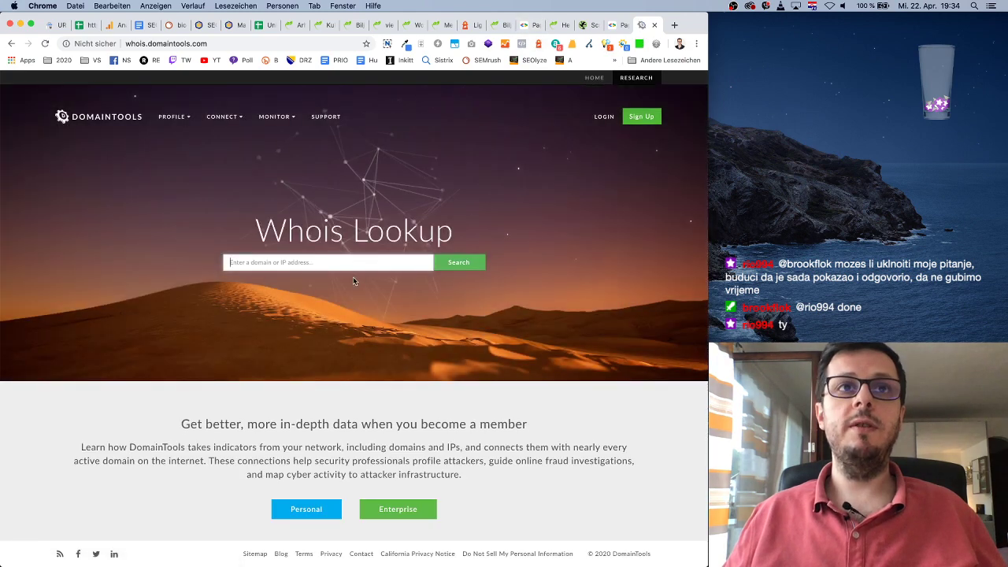
{"action": "left_click", "coordinate": [364, 262]}
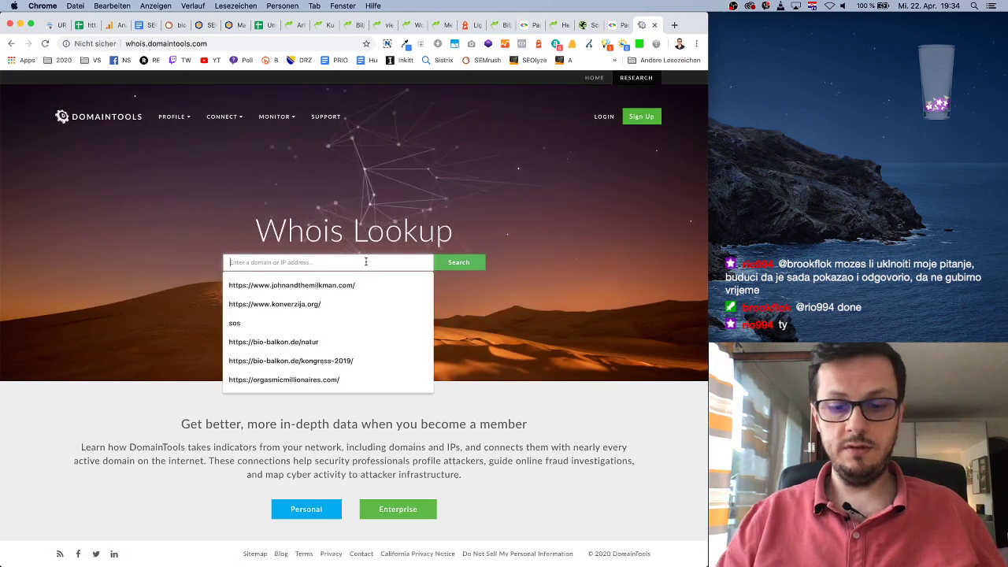
{"action": "type", "text": "biomed.ba"}
{"action": "key", "text": "Return"}
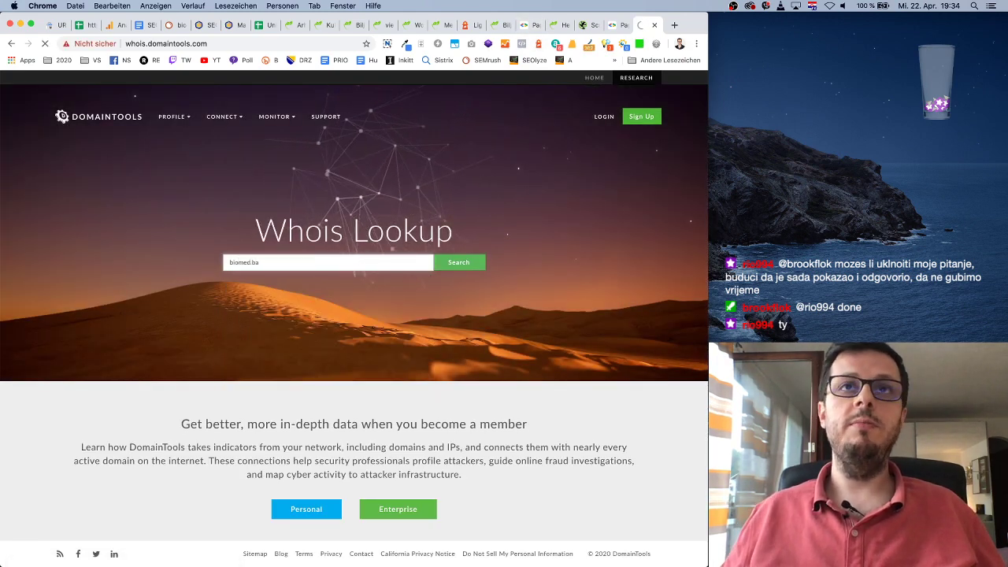
Step: Search Google for "reverse ip lookup" in a new tab and open MxToolbox's Reverse Lookup tool
{"action": "left_click", "coordinate": [674, 26]}
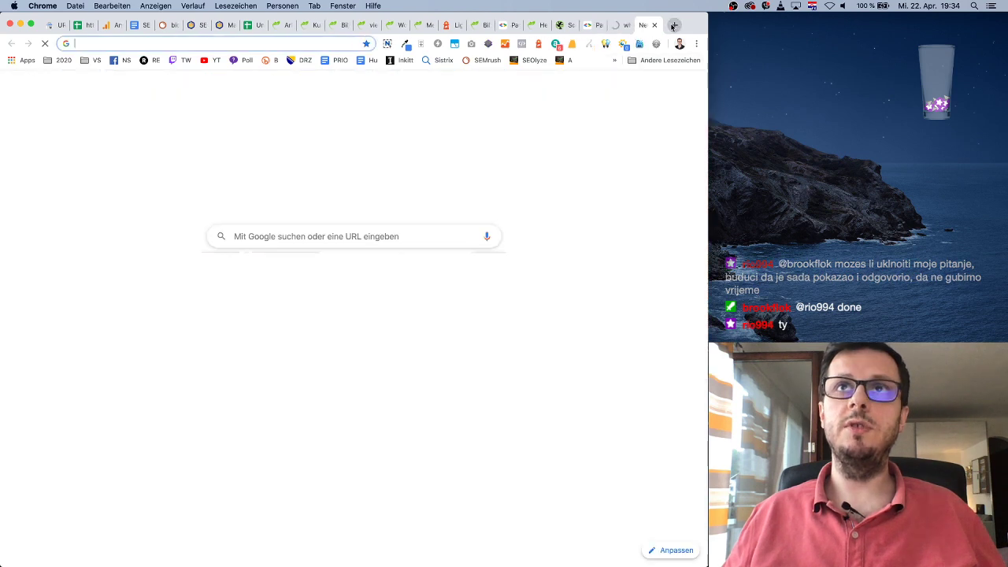
{"action": "type", "text": "reverse ip"}
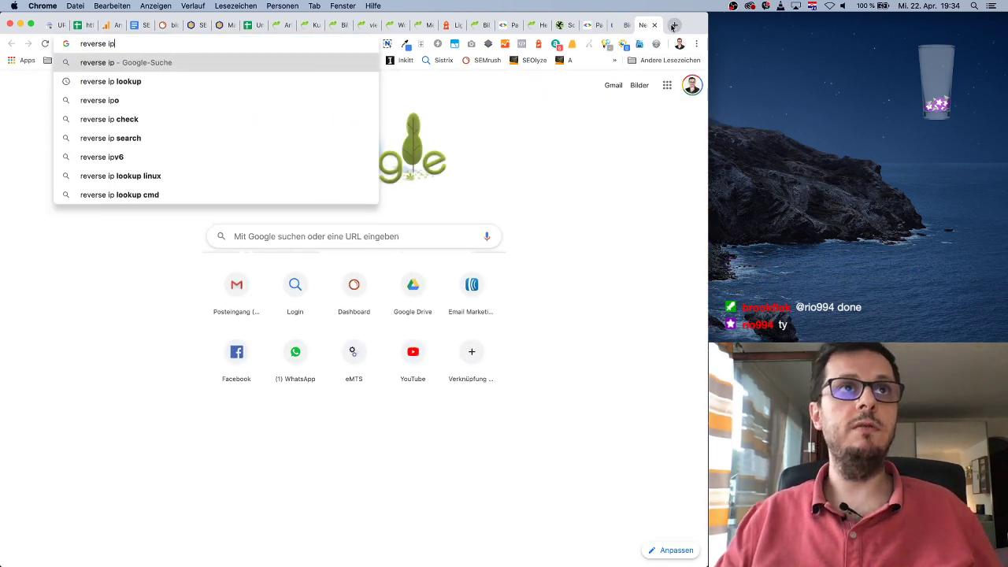
{"action": "type", "text": " lookup"}
{"action": "key", "text": "Return"}
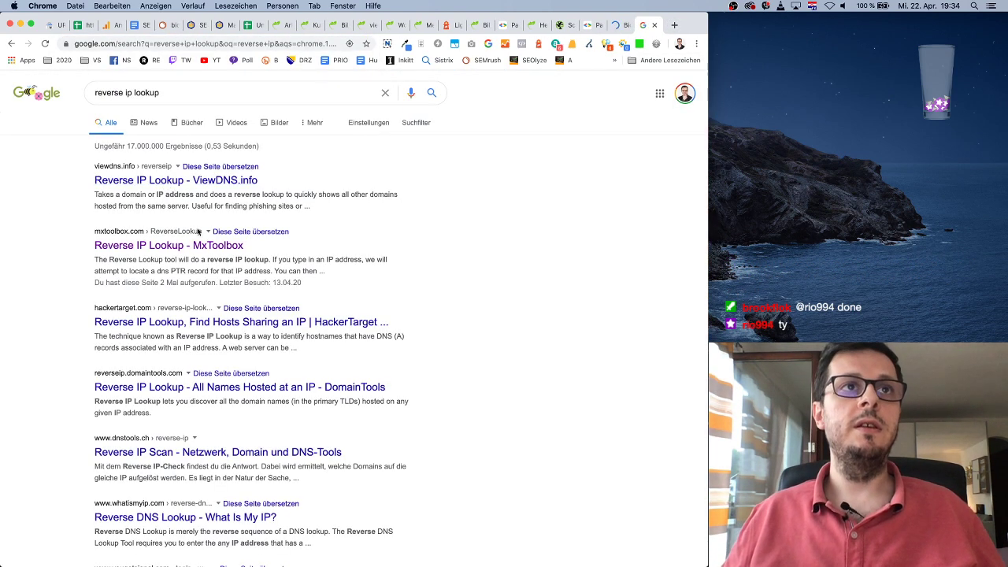
{"action": "left_click", "coordinate": [200, 245]}
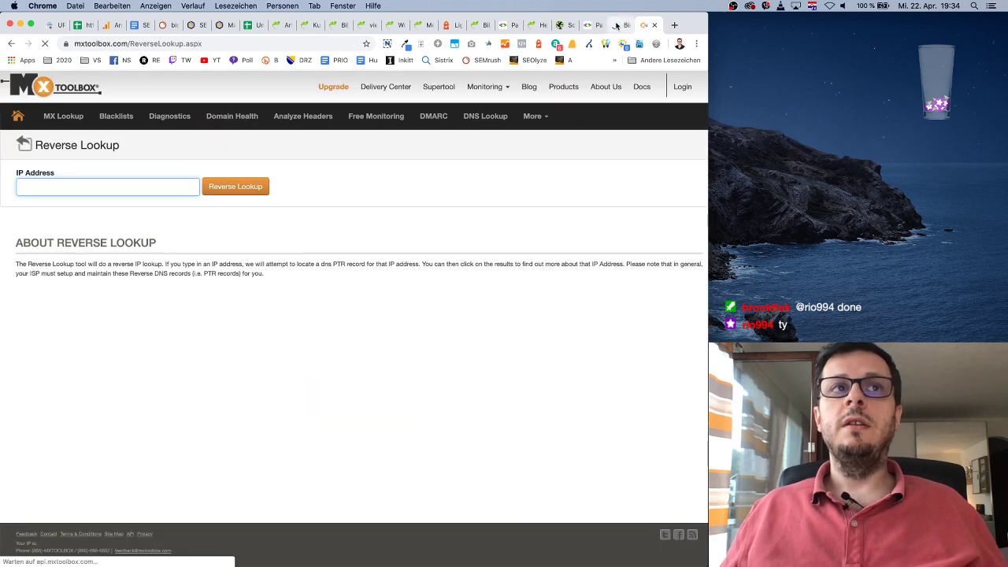
Step: Take biomed.ba's IP address from the DomainTools Whois record and run an MxToolbox reverse lookup on 91.234.46.65
{"action": "left_click", "coordinate": [616, 25]}
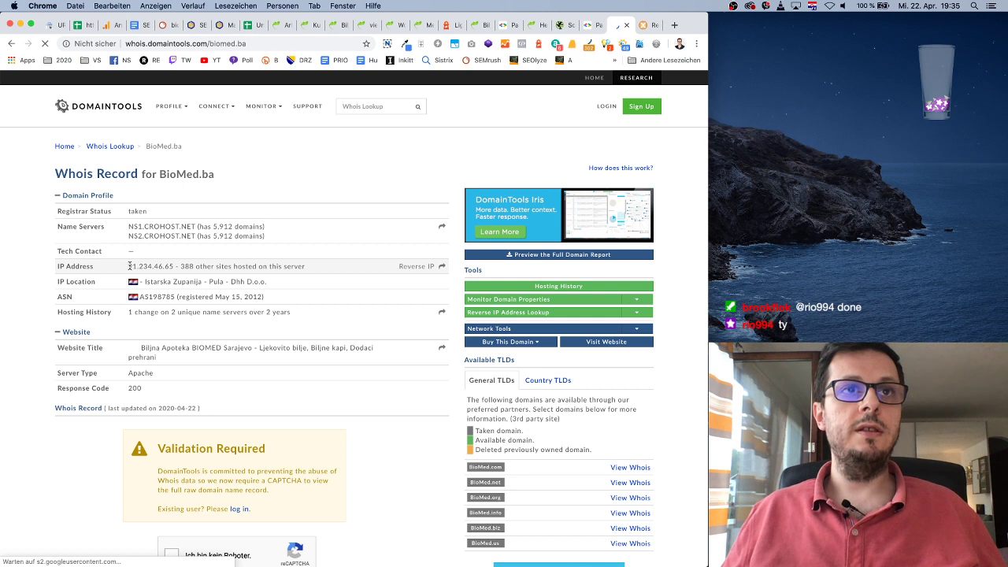
{"action": "left_click_drag", "start_coordinate": [130, 267], "coordinate": [158, 265]}
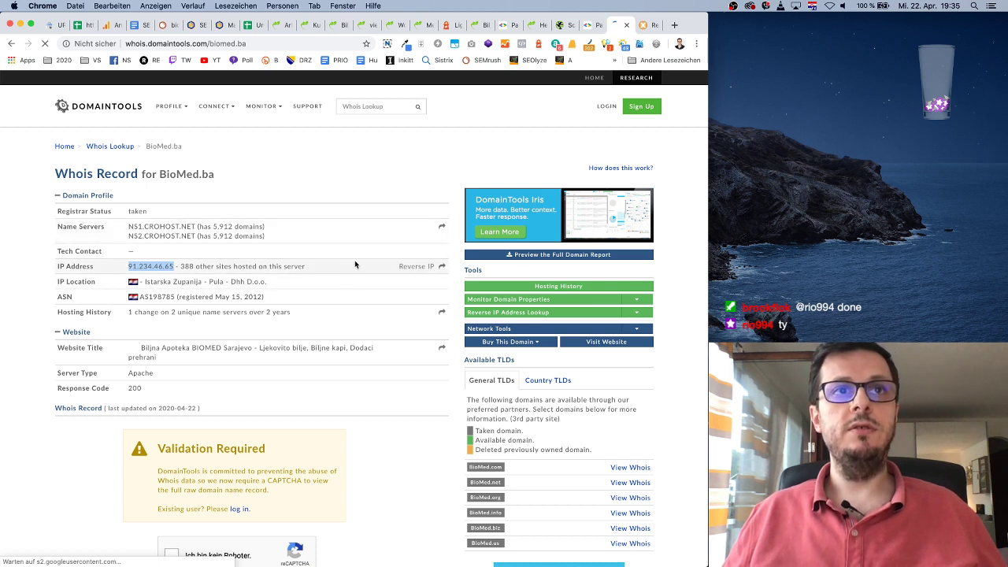
{"action": "left_click", "coordinate": [644, 24]}
{"action": "left_click", "coordinate": [122, 187]}
{"action": "type", "text": "91.234.46.65"}
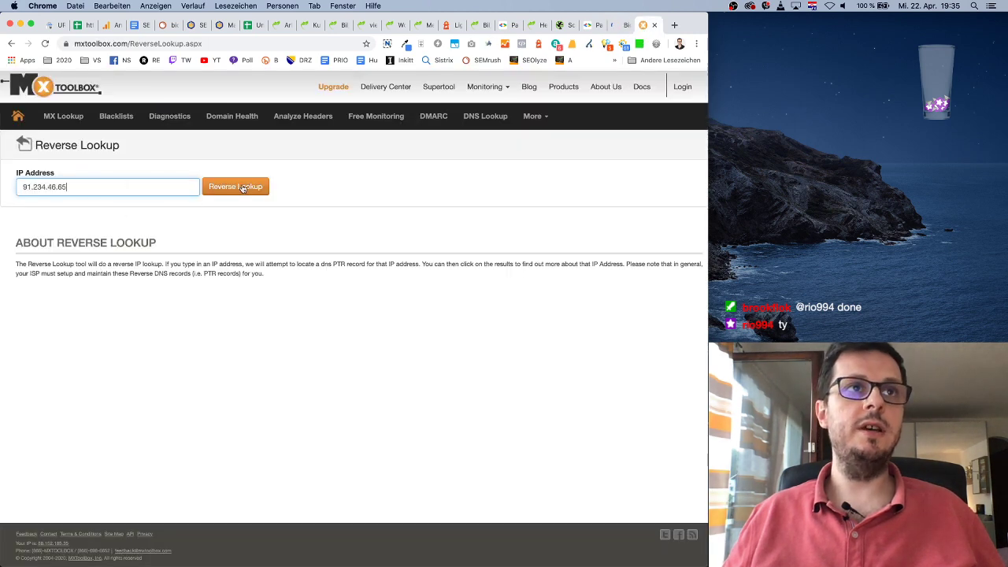
{"action": "left_click", "coordinate": [243, 187]}
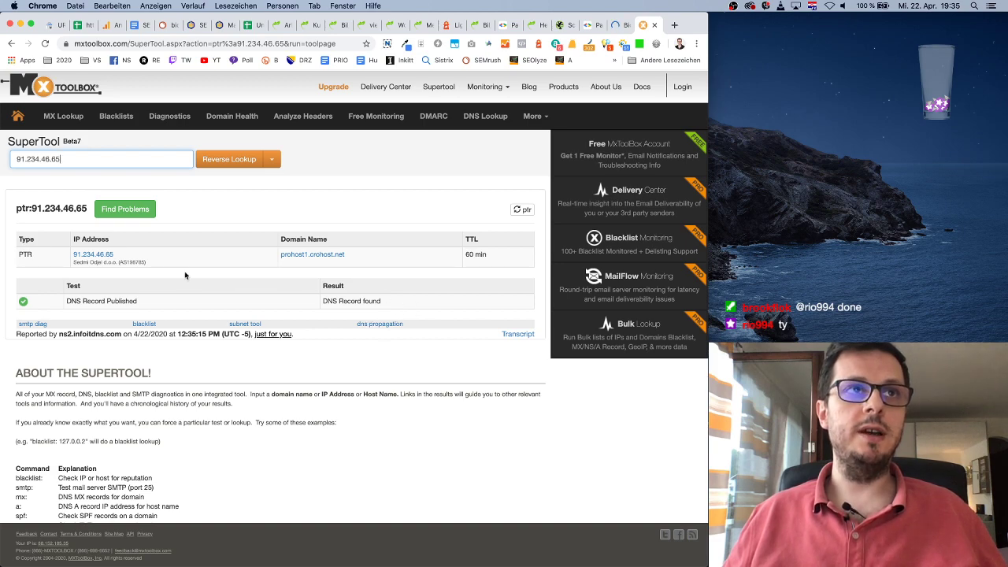
Step: Rerun the reverse lookup for 91.234.46.65 and review its PTR records
{"action": "scroll", "coordinate": [184, 271], "scroll_direction": "down", "scroll_amount": 5}
{"action": "scroll", "coordinate": [185, 271], "scroll_direction": "up", "scroll_amount": 5}
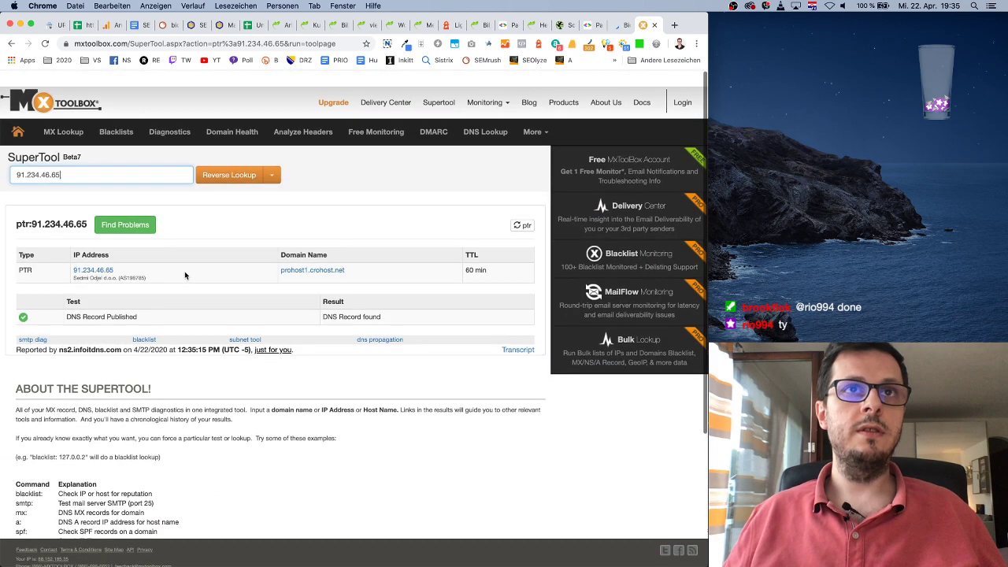
{"action": "key", "text": "Return"}
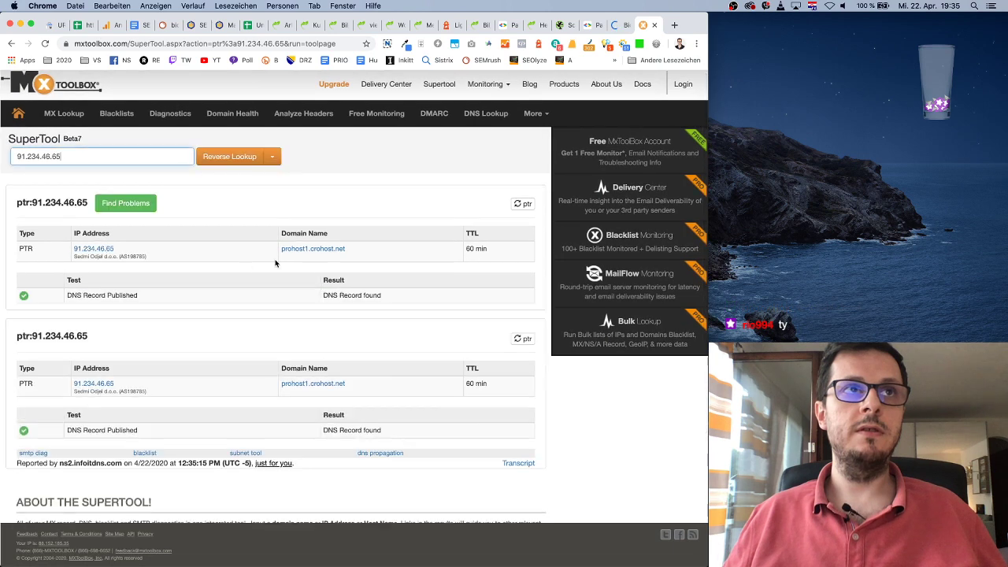
{"action": "scroll", "coordinate": [408, 339], "scroll_direction": "down", "scroll_amount": 3}
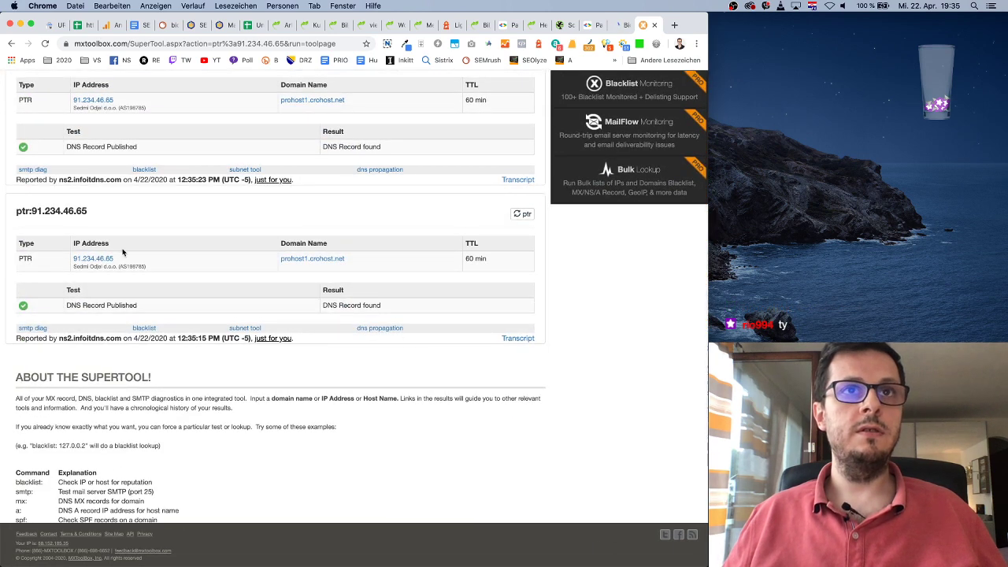
Step: Check the domains in DomainTools' reverse IP results for biomed.ba and open 4bubbles.com in a new tab
{"action": "left_click", "coordinate": [623, 29]}
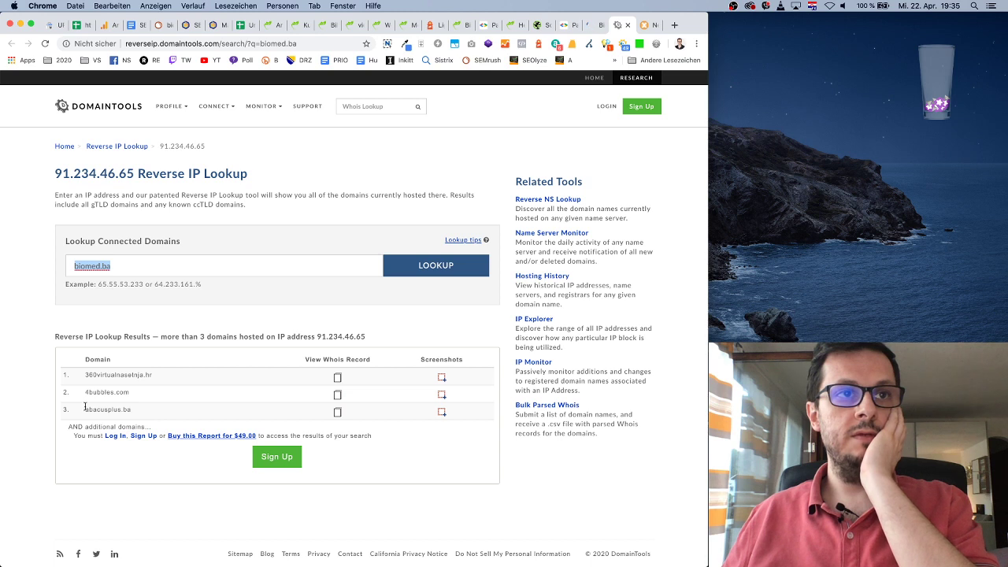
{"action": "left_click_drag", "start_coordinate": [85, 409], "coordinate": [148, 412]}
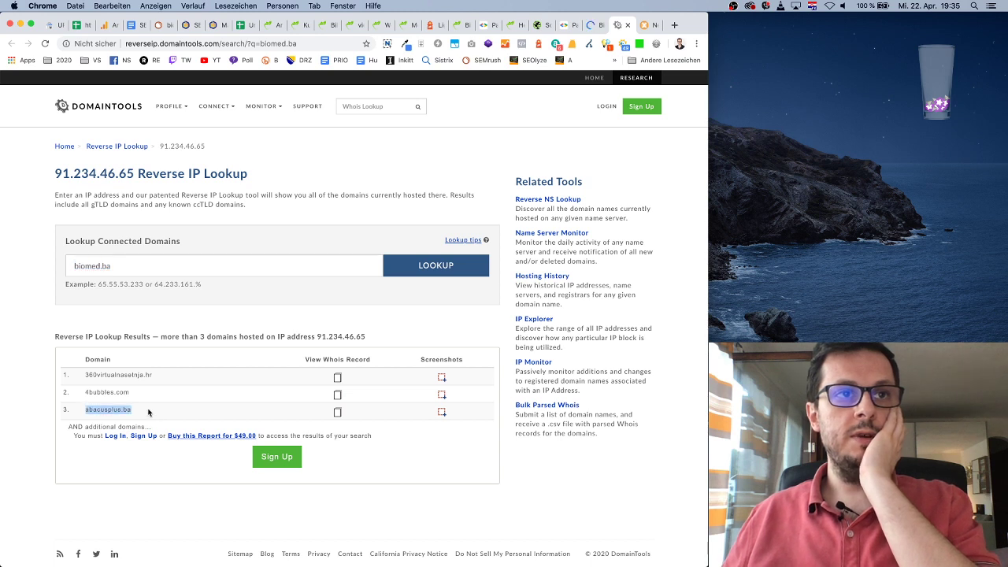
{"action": "left_click", "coordinate": [113, 375]}
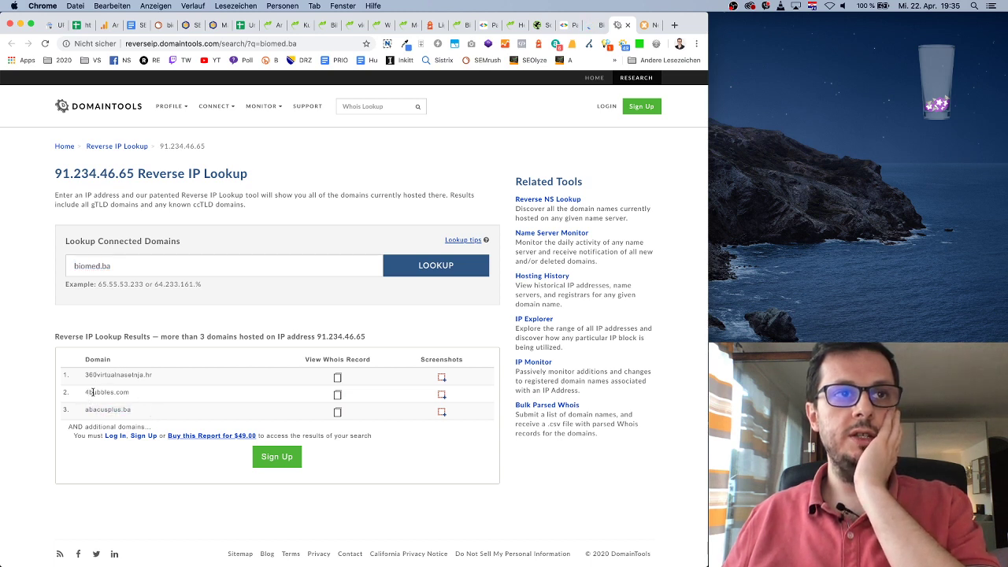
{"action": "double_click", "coordinate": [126, 392]}
{"action": "key", "text": "super+c"}
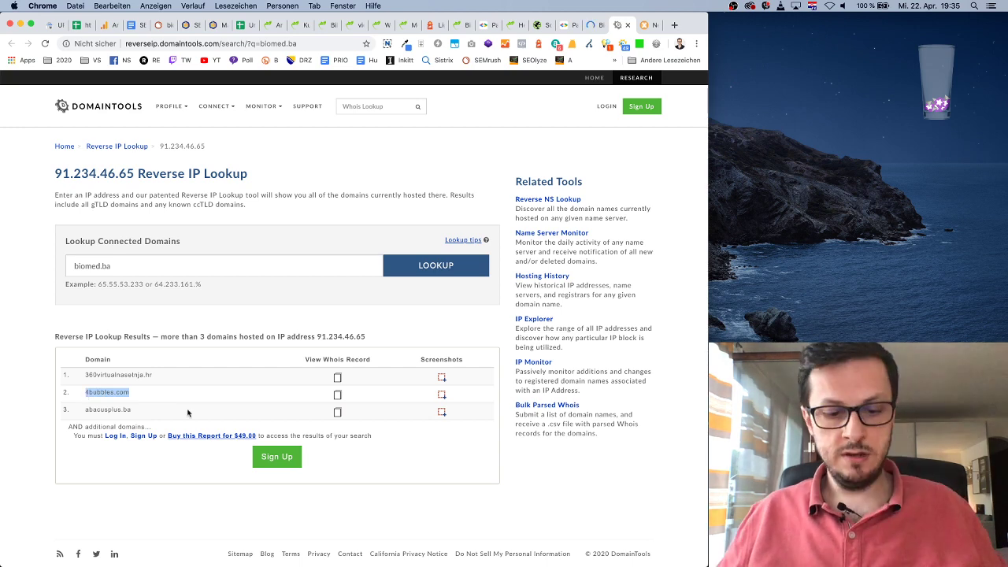
{"action": "key", "text": "super+t"}
{"action": "key", "text": "super+v"}
{"action": "key", "text": "Return"}
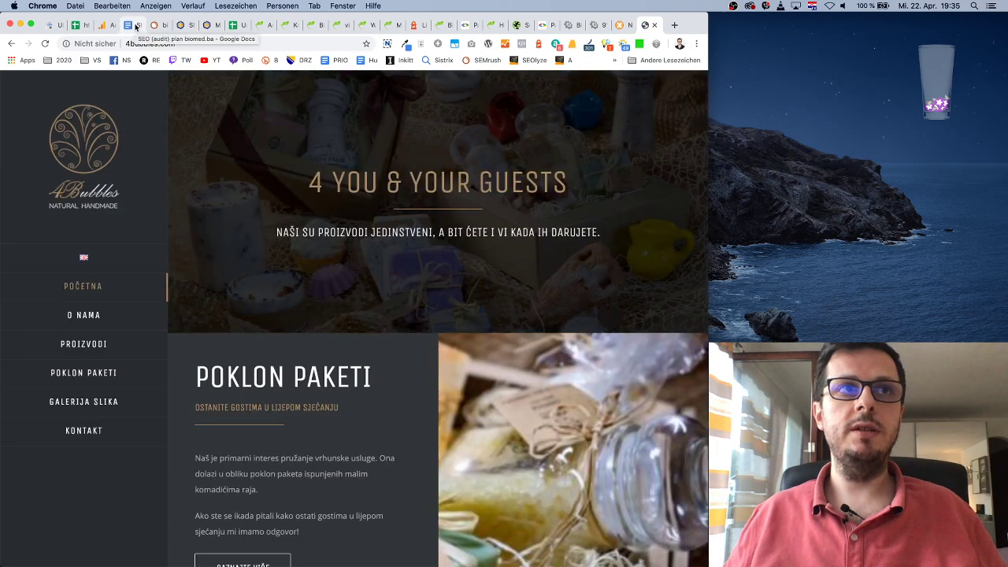
Step: In the audit plan document, below the page-speed paragraph, write "Erorri tipa 5xx su uglavnom vrlo vjerovatno prouzrokovani preopeterećenjem servera na kojem nam je hosting, jer"
{"action": "left_click", "coordinate": [136, 28]}
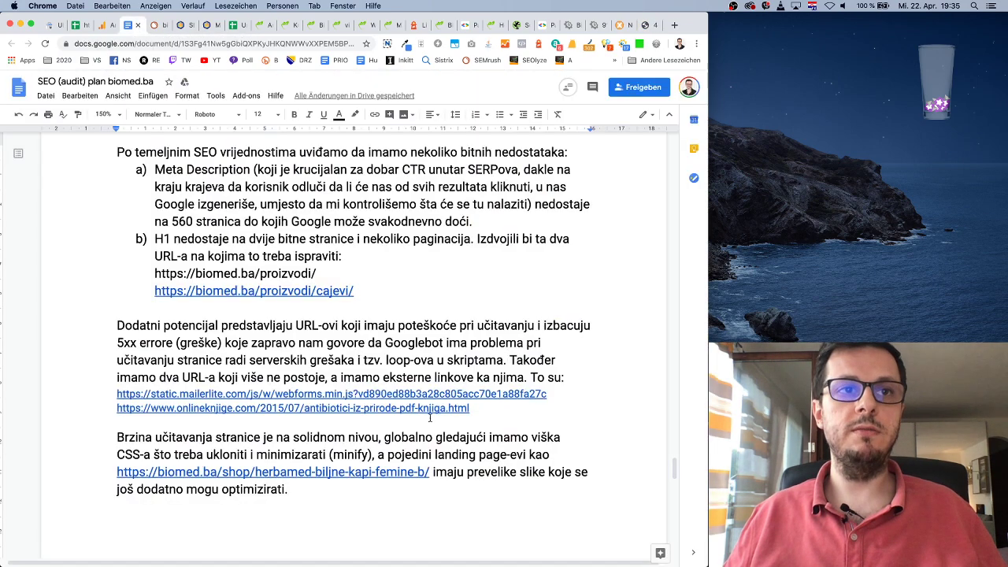
{"action": "scroll", "coordinate": [453, 407], "scroll_direction": "down", "scroll_amount": 5}
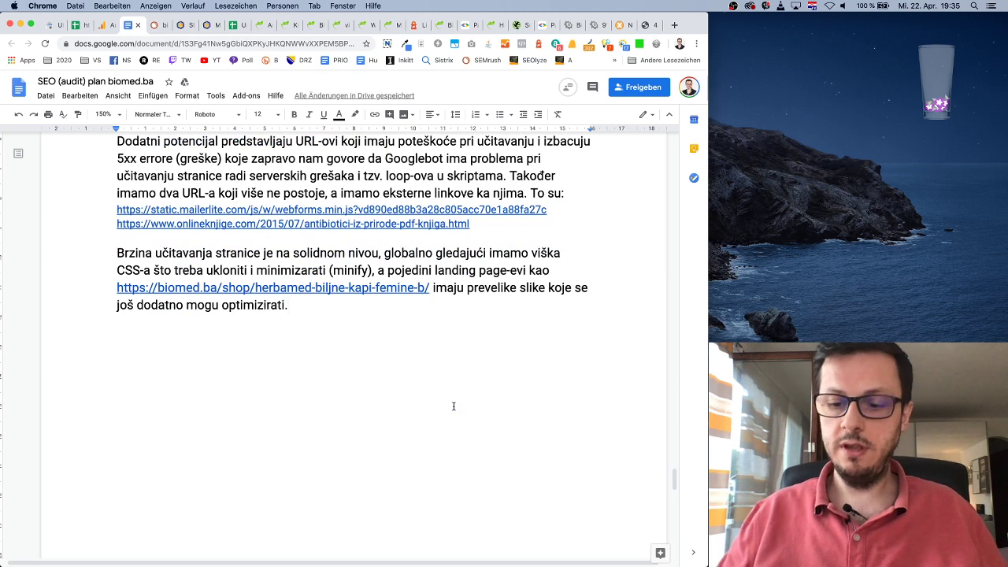
{"action": "key", "text": "Return"}
{"action": "key", "text": "Return"}
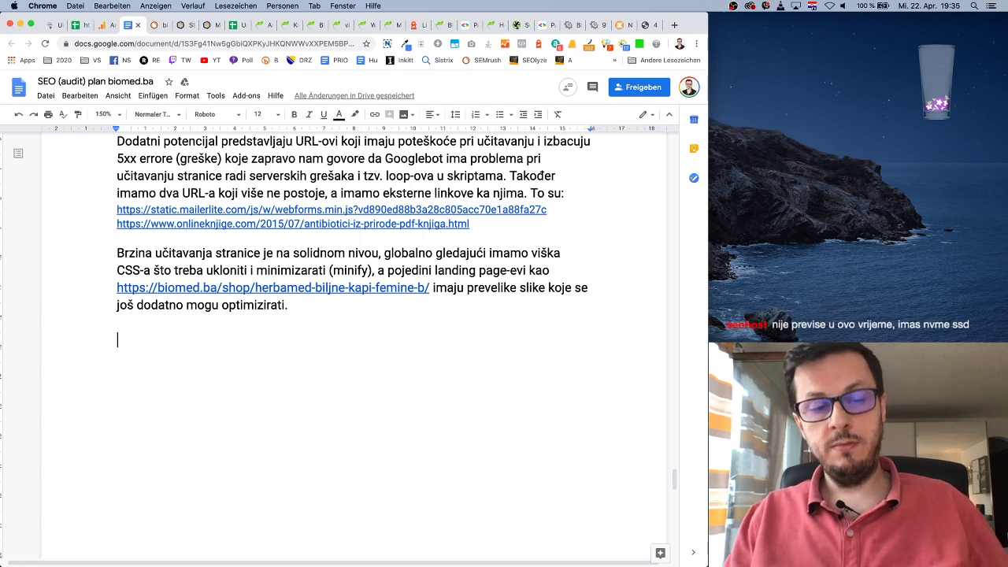
{"action": "type", "text": "5"}
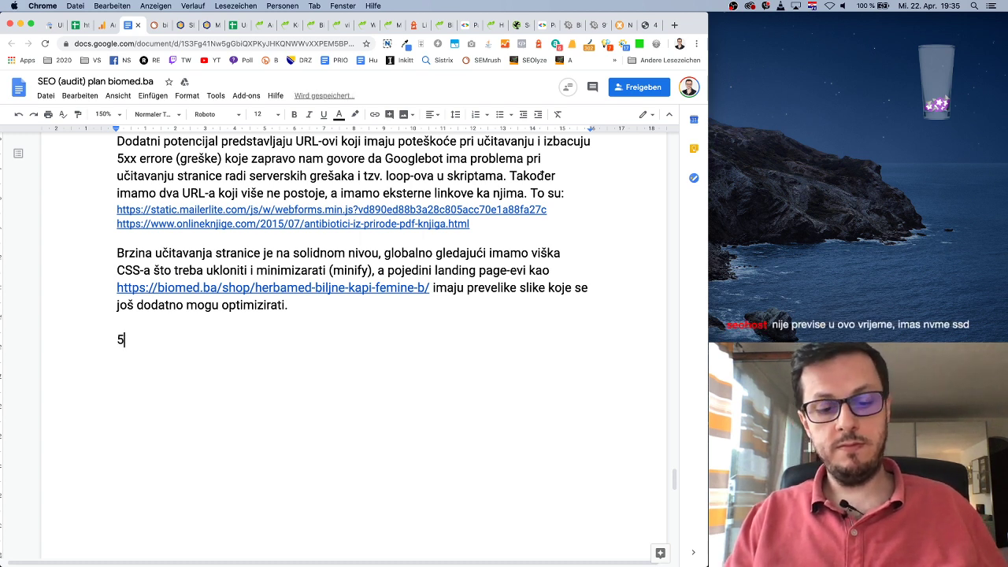
{"action": "key", "text": "BackSpace"}
{"action": "type", "text": "Ero"}
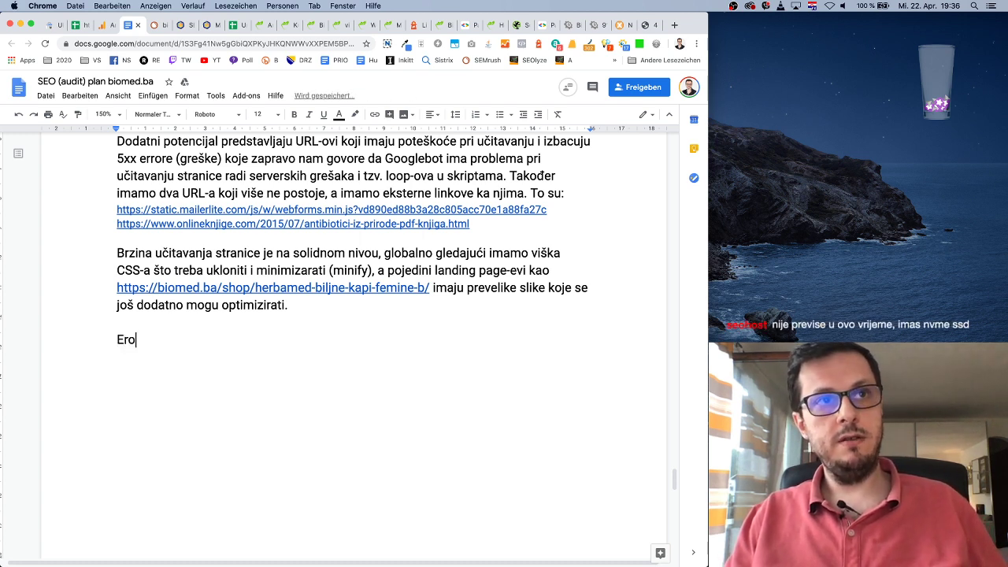
{"action": "type", "text": "rri tipa 5"}
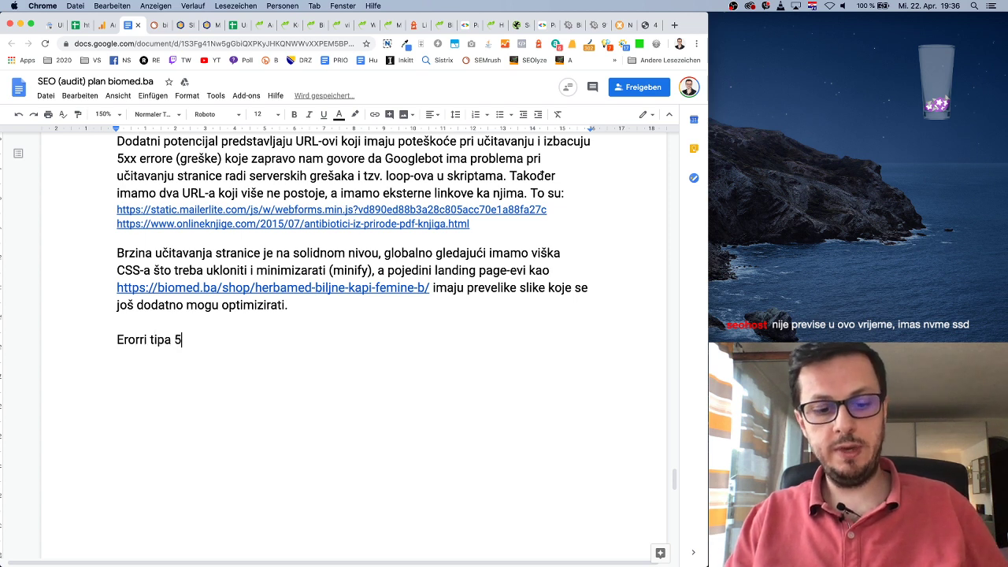
{"action": "type", "text": "xx s"}
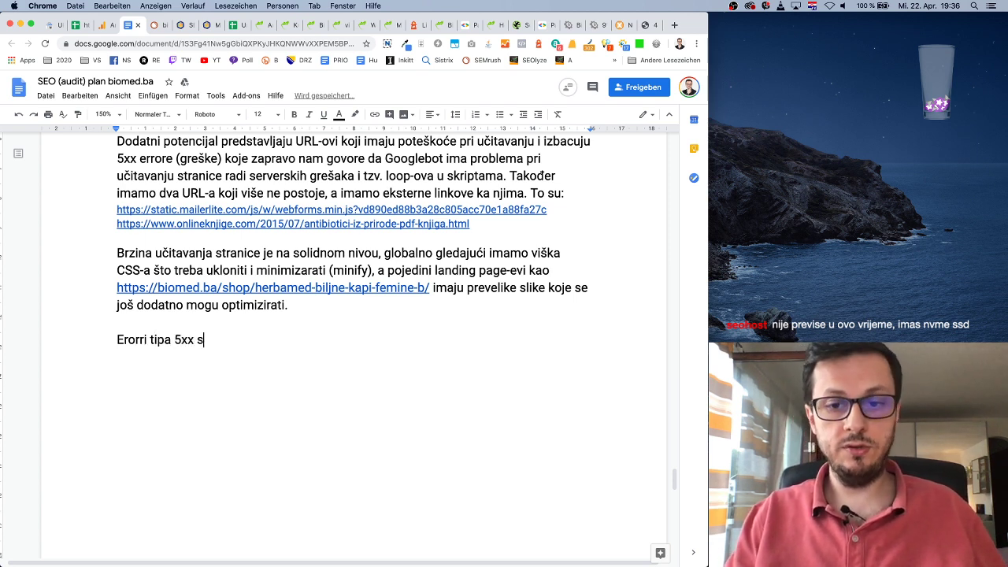
{"action": "type", "text": "u uglavnom pr"}
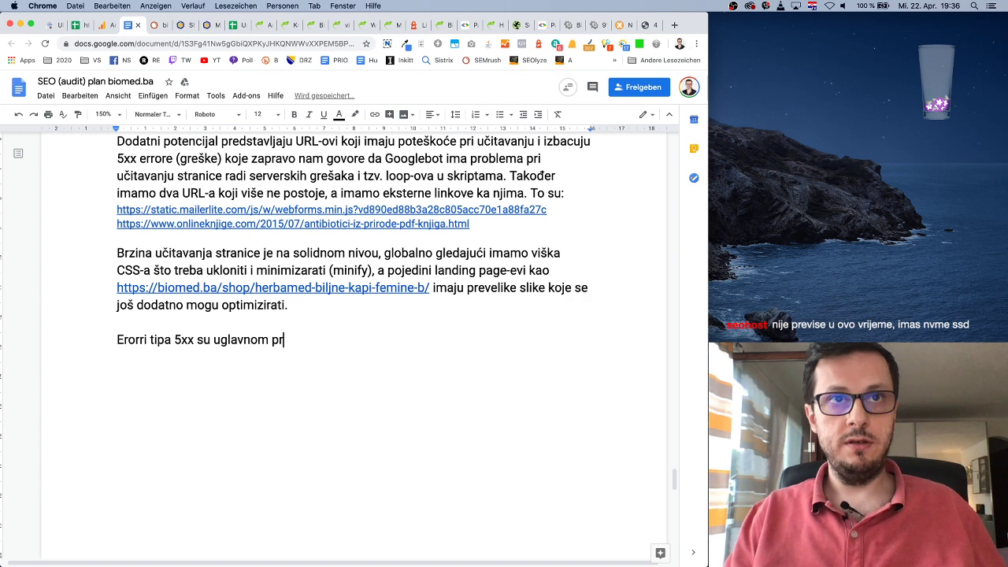
{"action": "key", "text": "BackSpace"}
{"action": "key", "text": "BackSpace"}
{"action": "type", "text": "vrlo vj"}
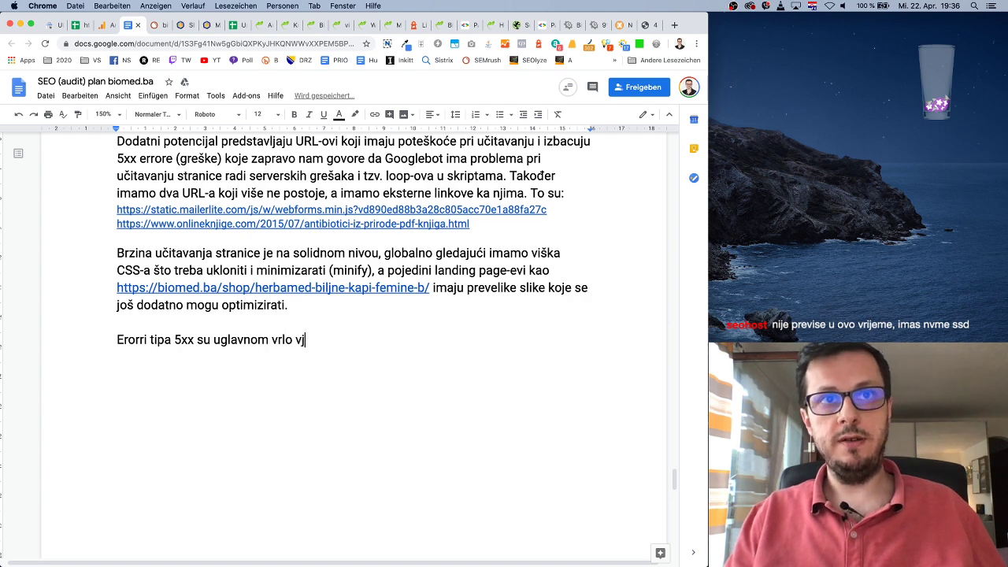
{"action": "type", "text": "erovatno prou"}
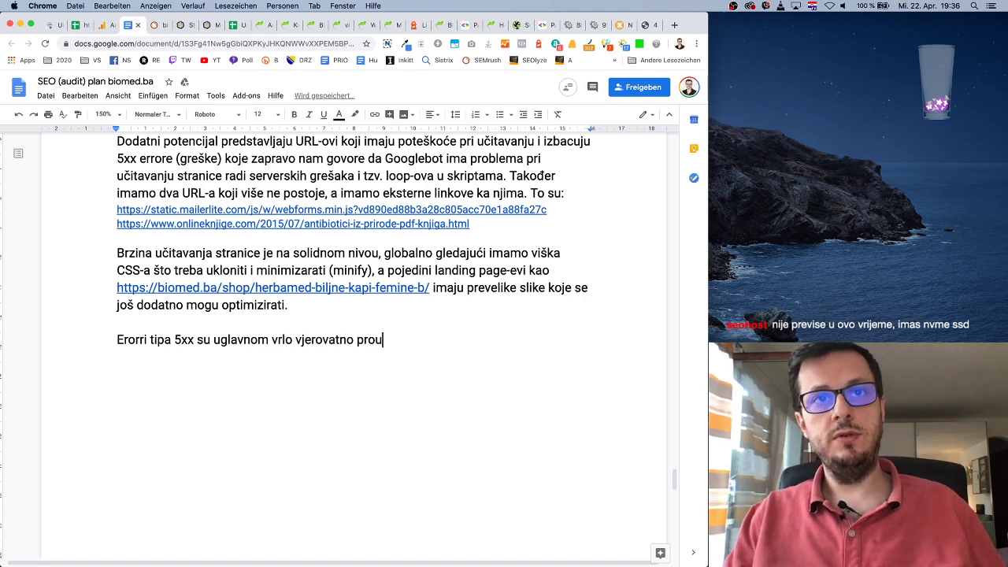
{"action": "type", "text": "zrokova"}
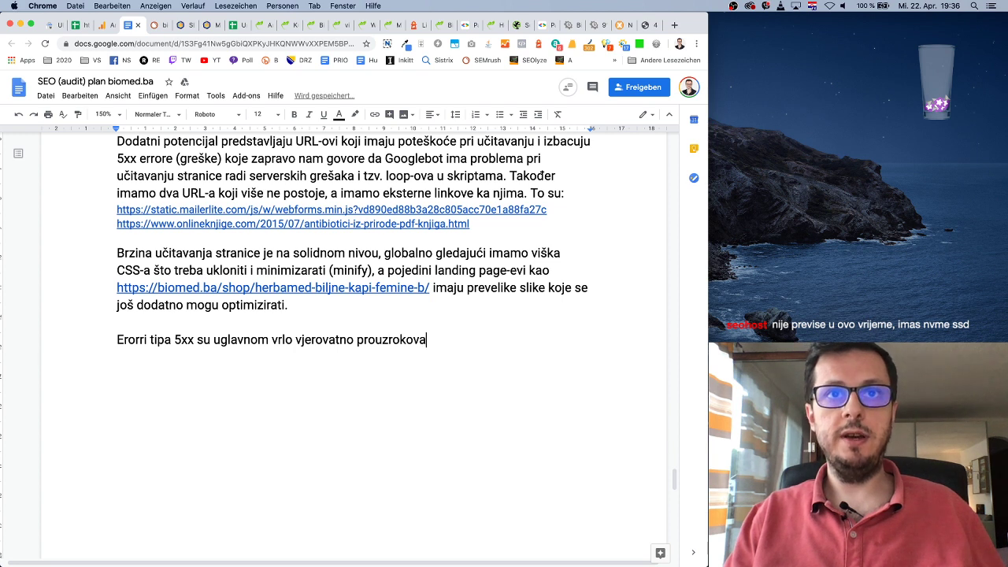
{"action": "type", "text": "ni preopete"}
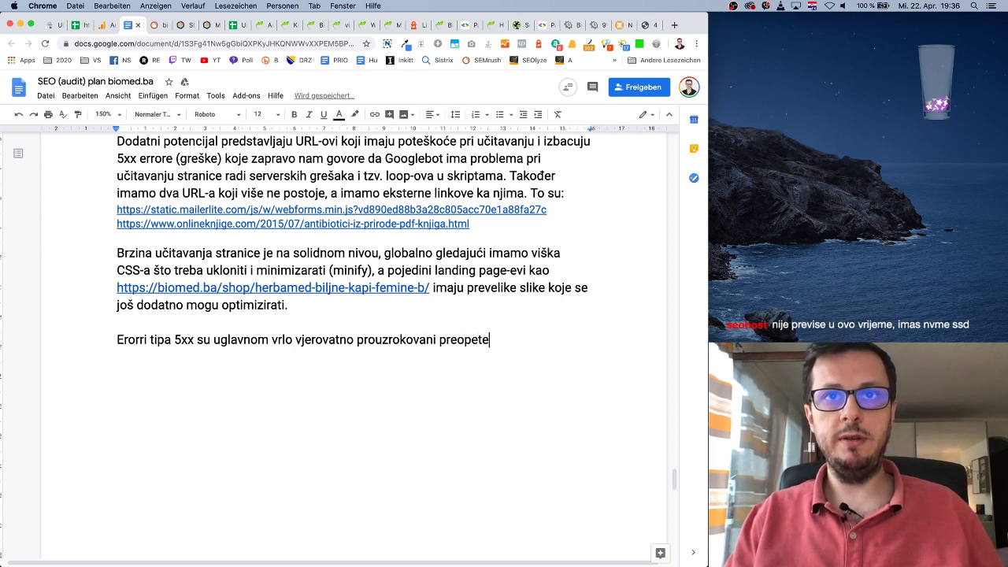
{"action": "type", "text": "rećenjem serv"}
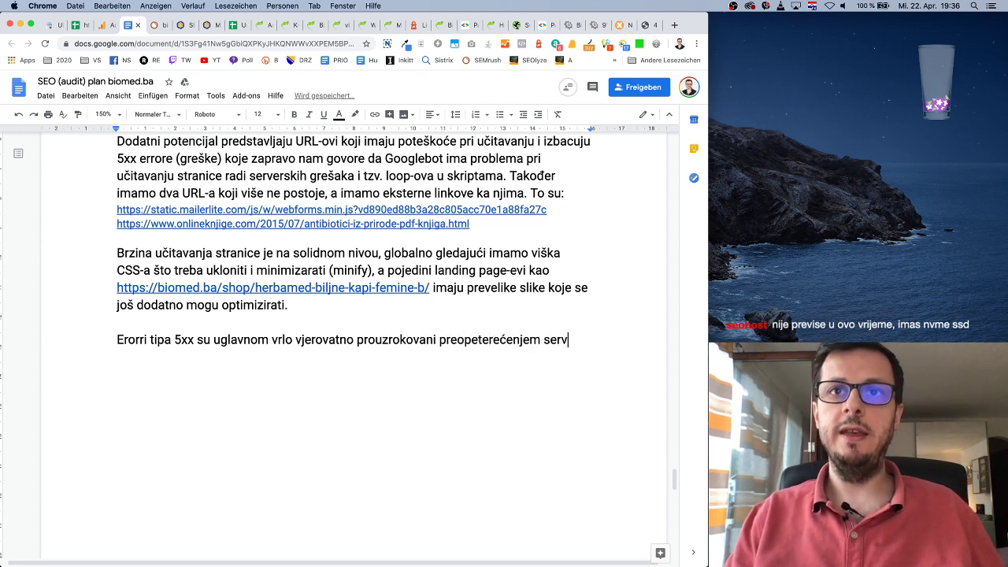
{"action": "type", "text": "era na koje"}
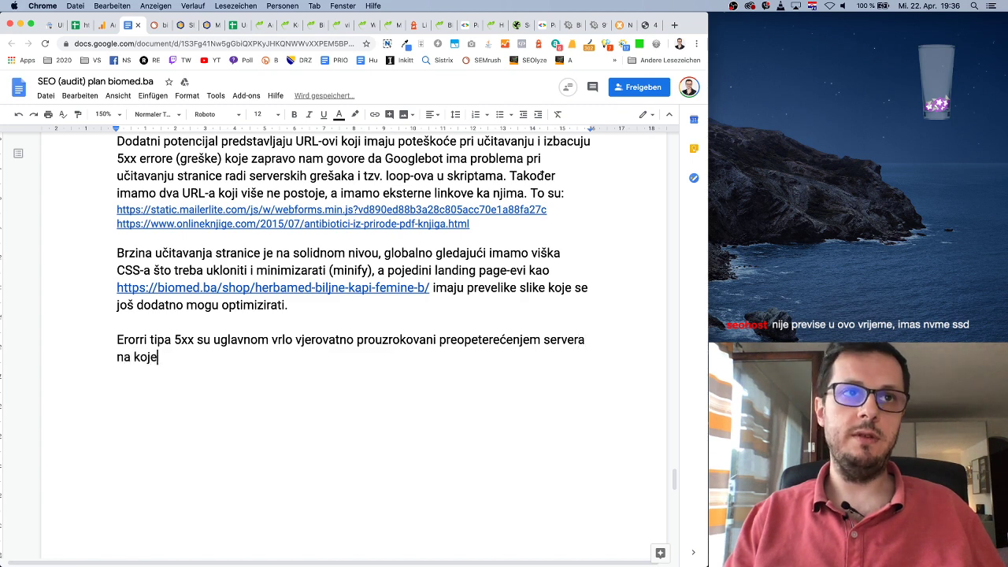
{"action": "type", "text": "m nam je h"}
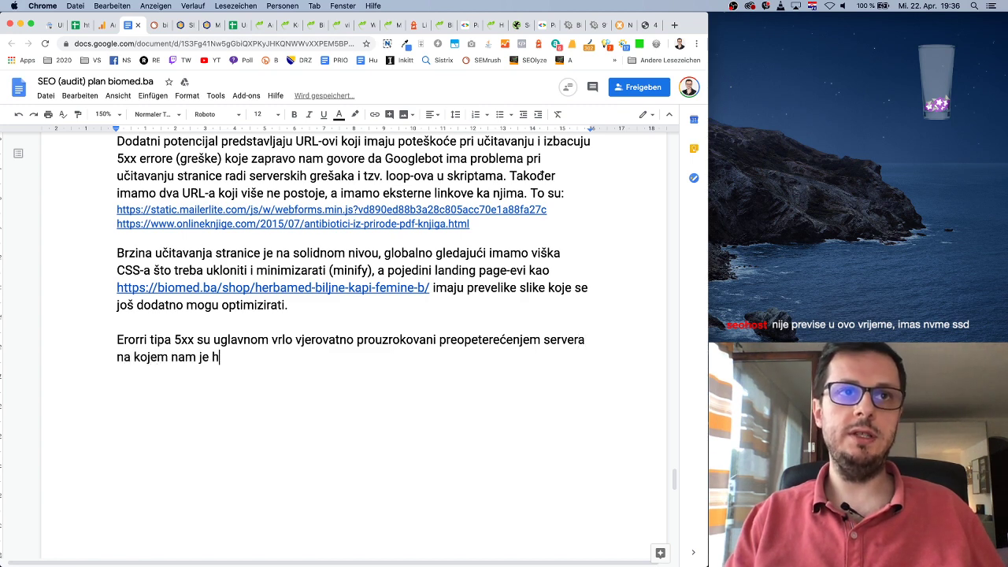
{"action": "type", "text": "osting, jer "}
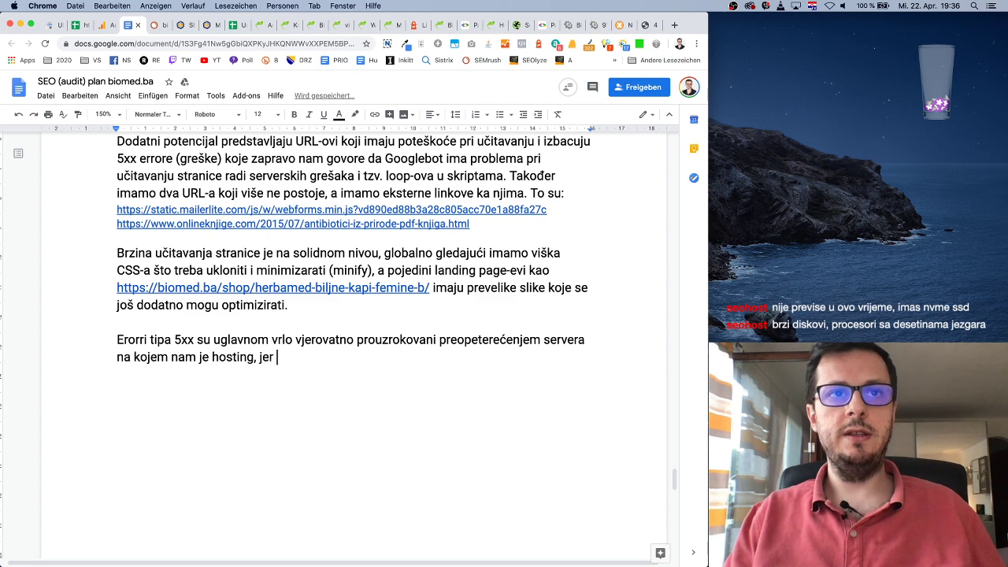
Step: Finish the 5xx sentence with "djelimo hosting prostor najmanje sa 388 stranica, koji se nalaze pod istom IP adresom kao naš site."
{"action": "type", "text": "djelimo hosting prostor"}
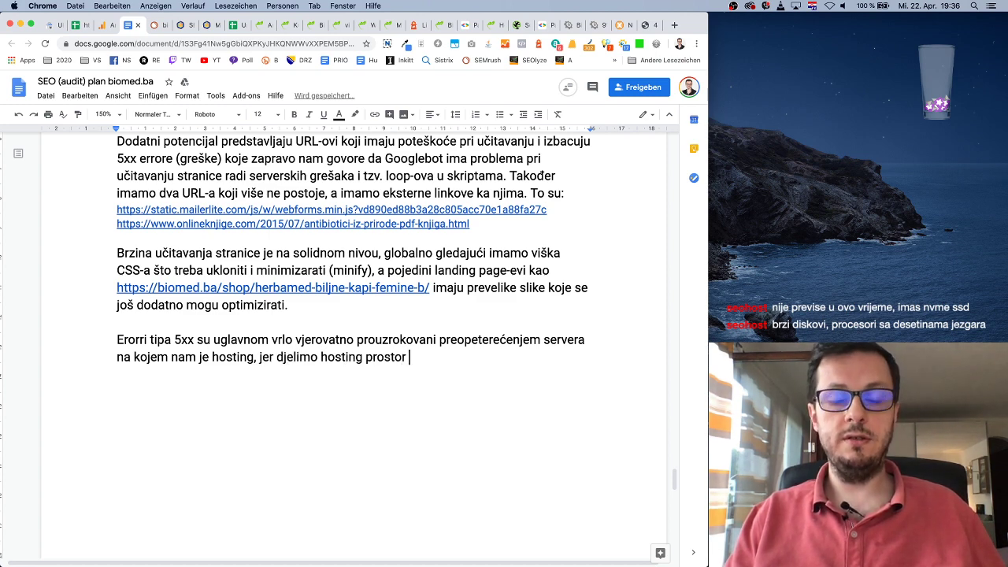
{"action": "type", "text": " najmanje sa "}
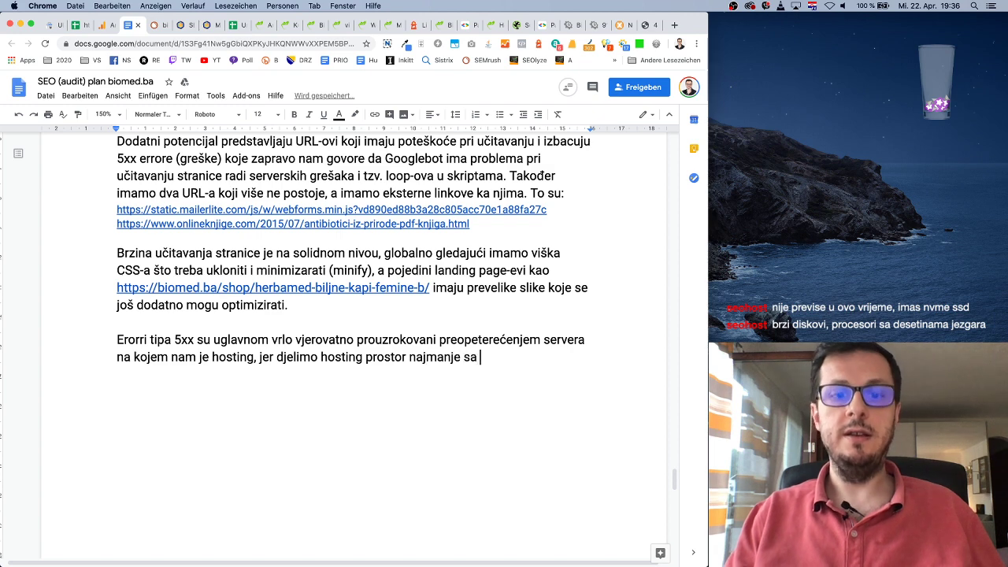
{"action": "type", "text": "388 stranica"}
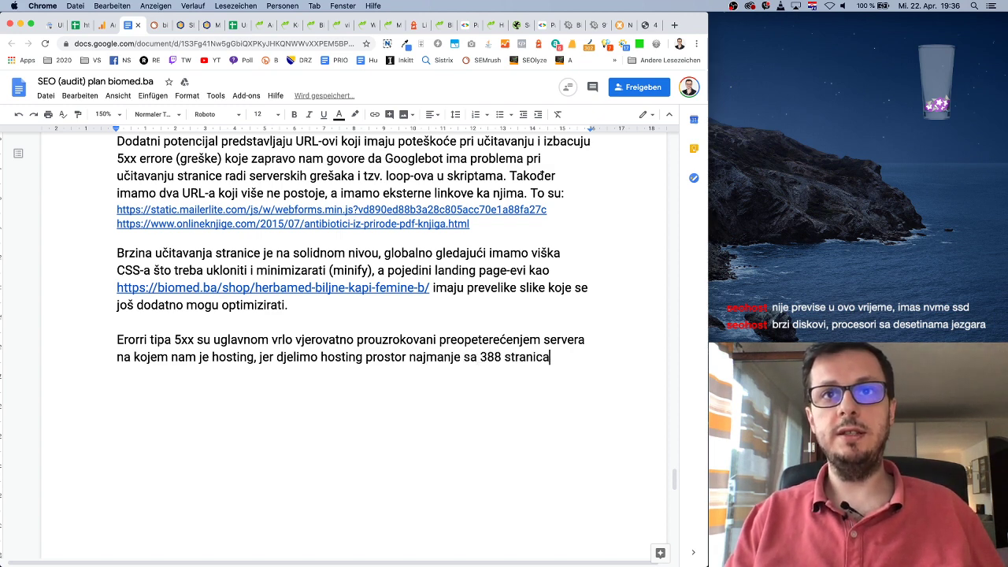
{"action": "type", "text": ", koji se nalaz"}
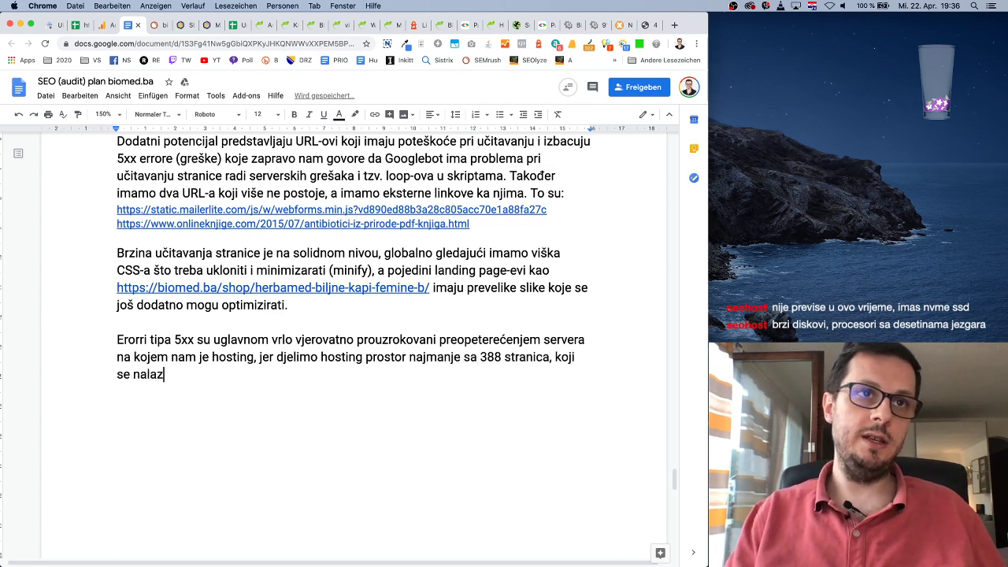
{"action": "type", "text": "e podisto"}
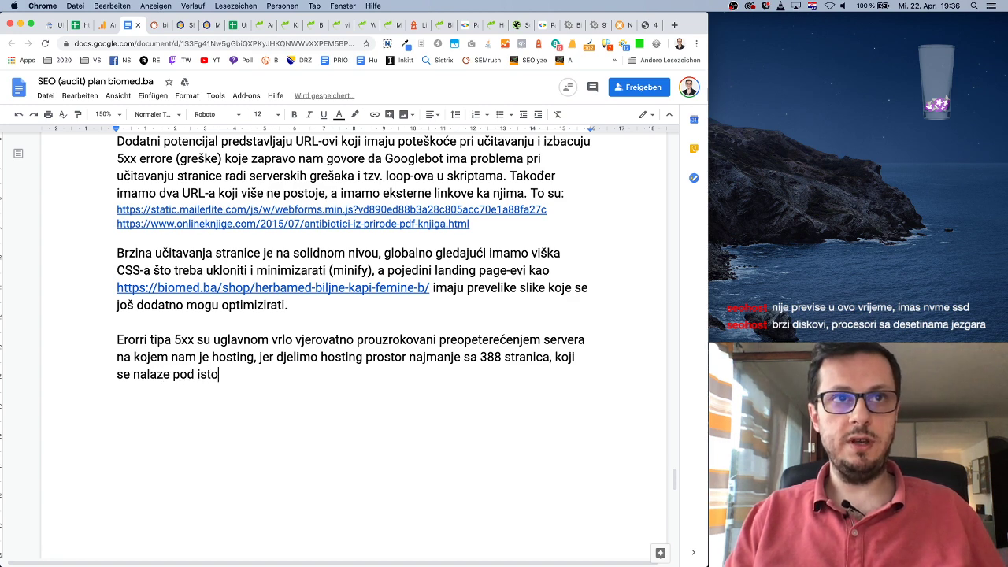
{"action": "type", "text": "m IP adresom kao na"}
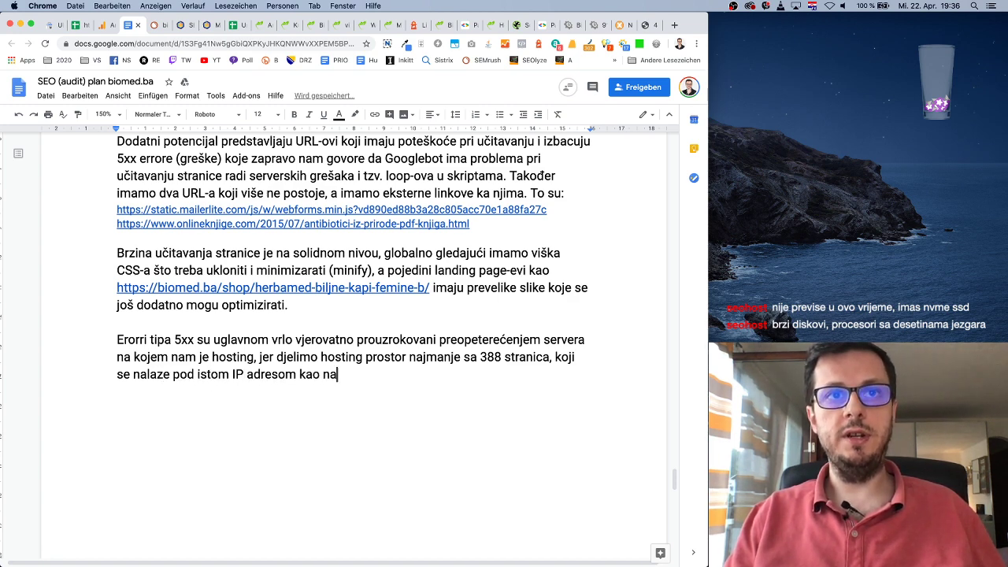
{"action": "type", "text": "š site."}
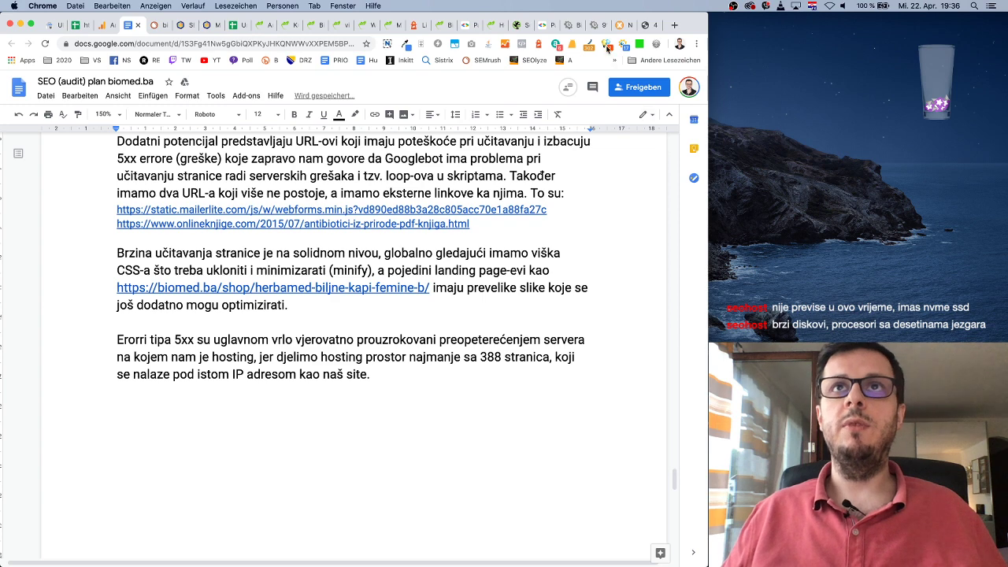
Step: Highlight "388 other sites hosted on this server" in DomainTools' BioMed.ba Whois record and capture a screenshot of the title and Domain Profile section
{"action": "left_click", "coordinate": [599, 24]}
{"action": "left_click", "coordinate": [572, 24]}
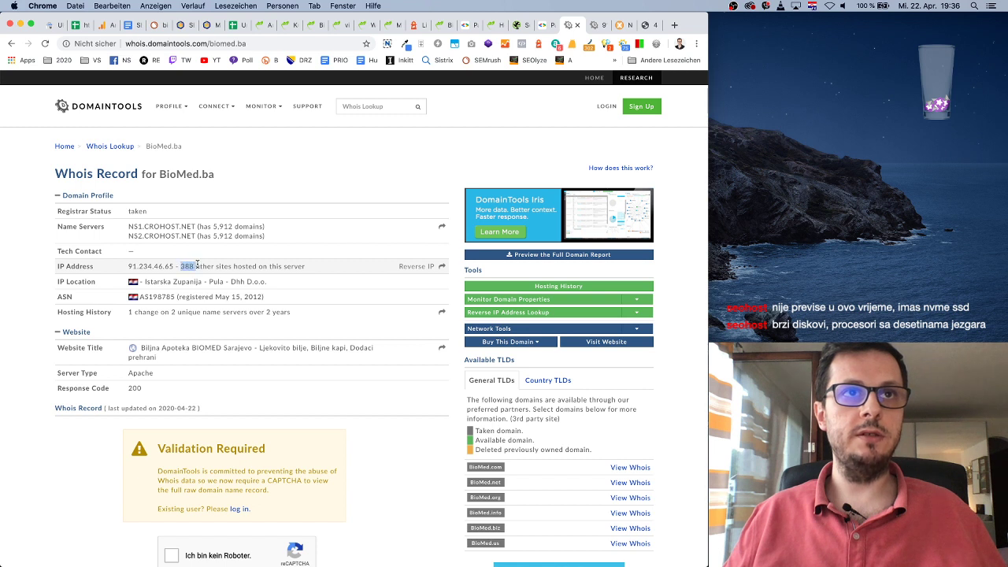
{"action": "left_click_drag", "start_coordinate": [197, 264], "coordinate": [314, 273]}
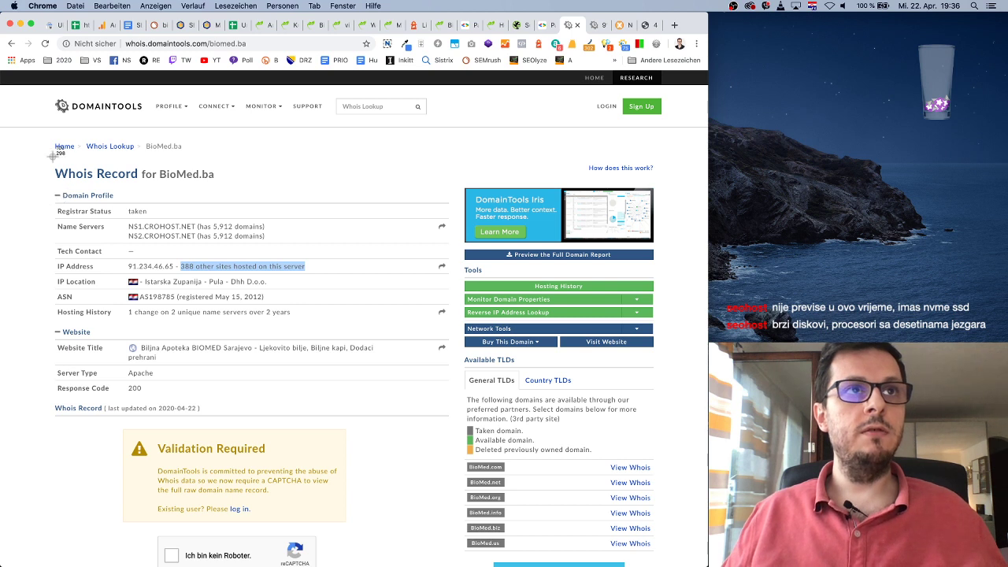
{"action": "left_click_drag", "start_coordinate": [51, 164], "coordinate": [450, 323]}
Step: Start a new paragraph below the 5xx text in the audit plan and open the image upload from the computer
{"action": "left_click", "coordinate": [126, 24]}
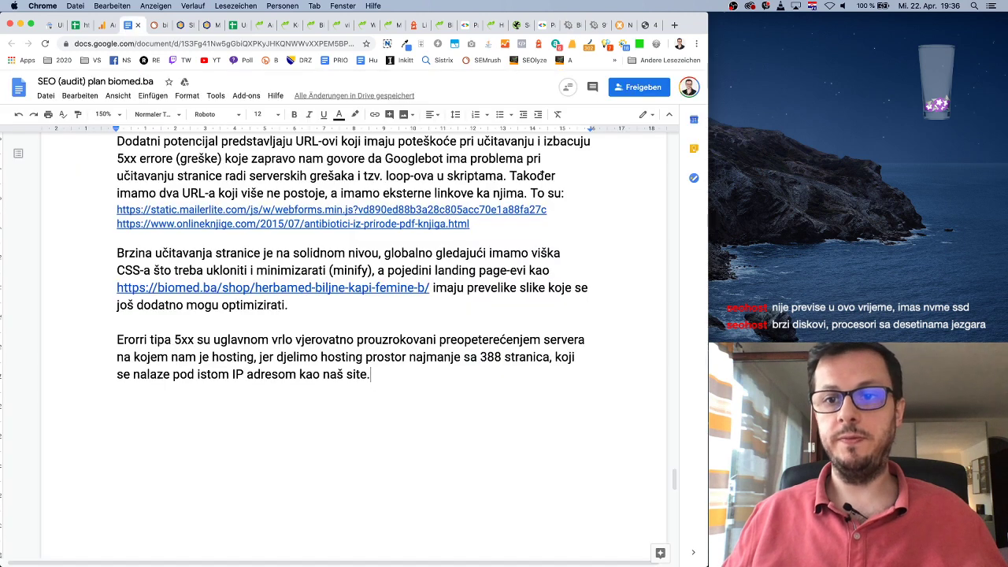
{"action": "key", "text": "Return"}
{"action": "key", "text": "Return"}
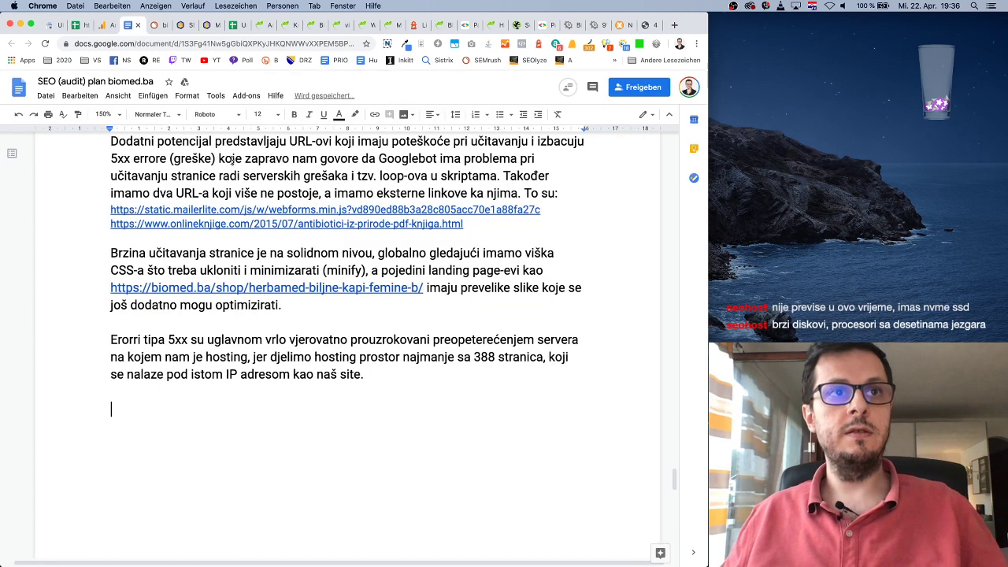
{"action": "left_click", "coordinate": [153, 96]}
{"action": "mouse_move", "coordinate": [172, 116]}
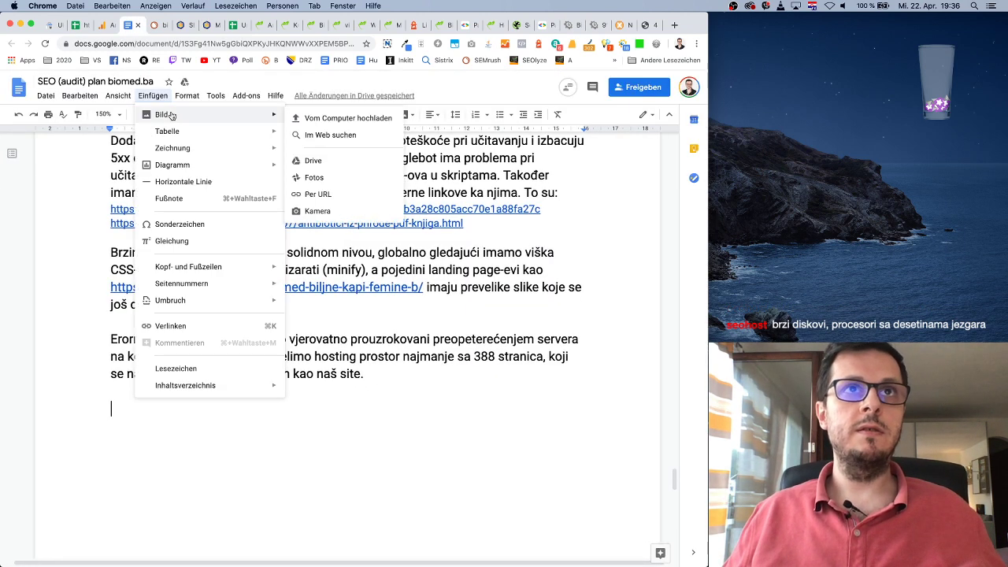
{"action": "left_click", "coordinate": [325, 122]}
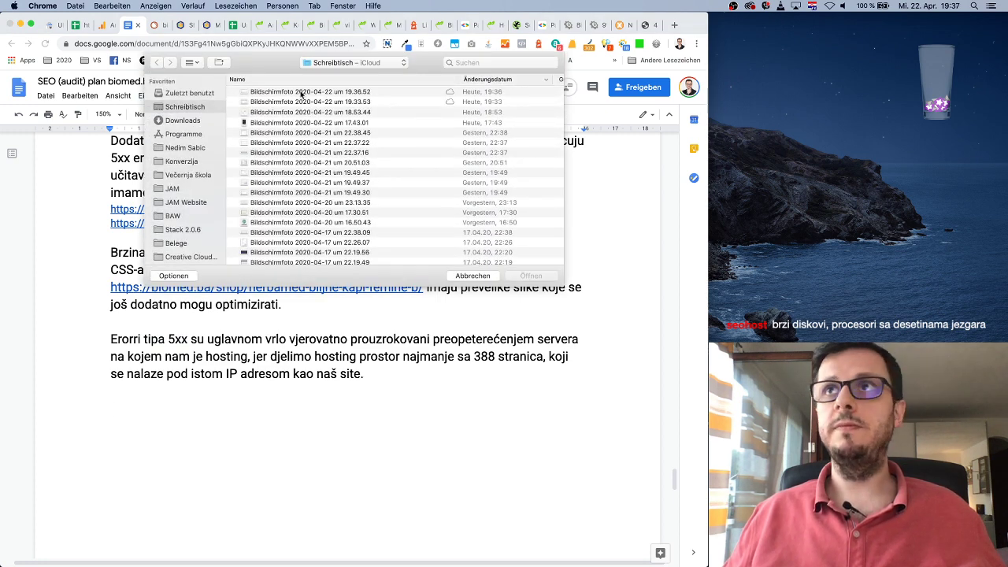
Step: Insert Bildschirmfoto 2020-04-22 um 19.36.52 and write beneath it "Preporučujemo da tražimo od hostinga da nam da unikatnu IP adresu"
{"action": "double_click", "coordinate": [301, 92]}
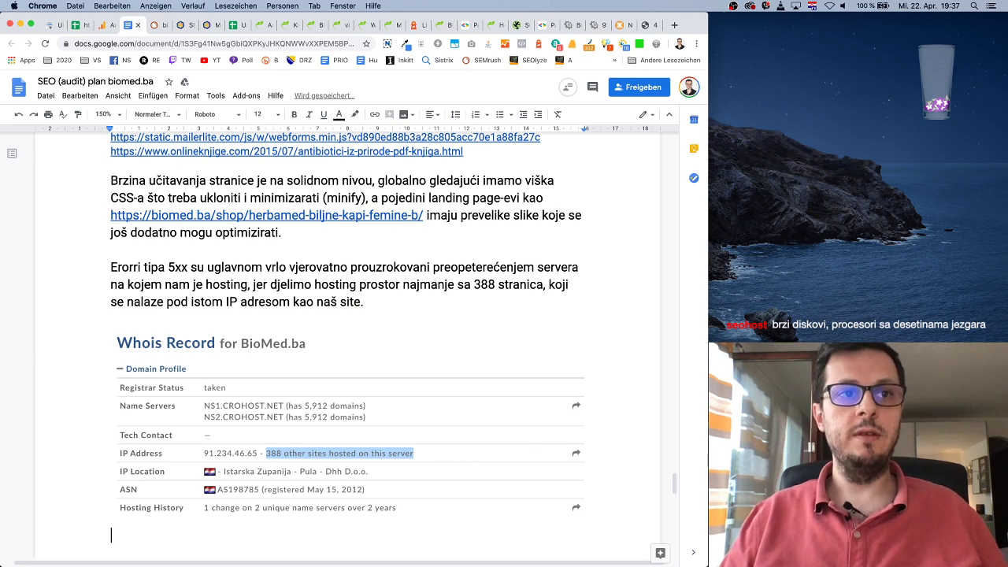
{"action": "scroll", "coordinate": [507, 372], "scroll_direction": "down", "scroll_amount": 2}
{"action": "type", "text": "Pr"}
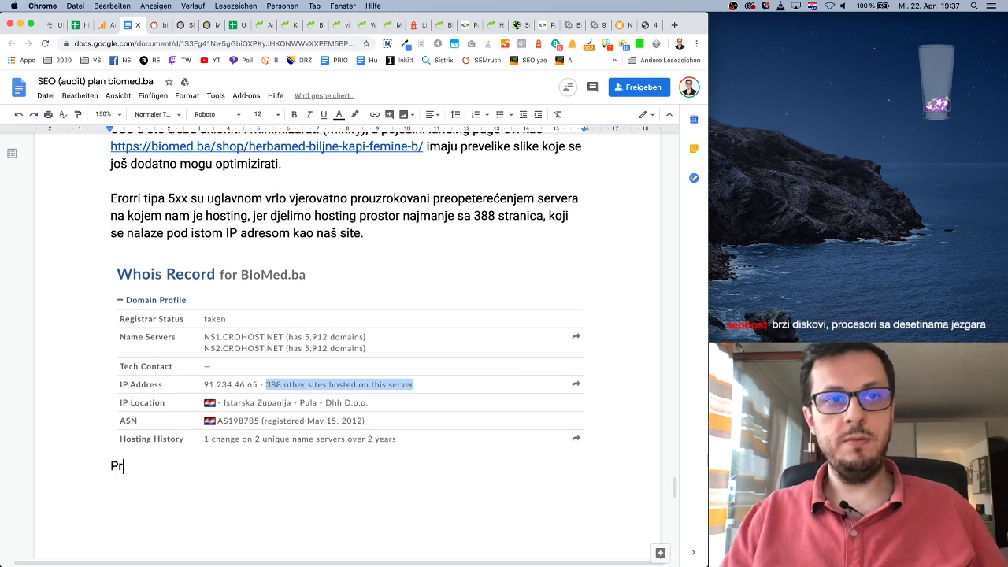
{"action": "type", "text": "eporučujemo da"}
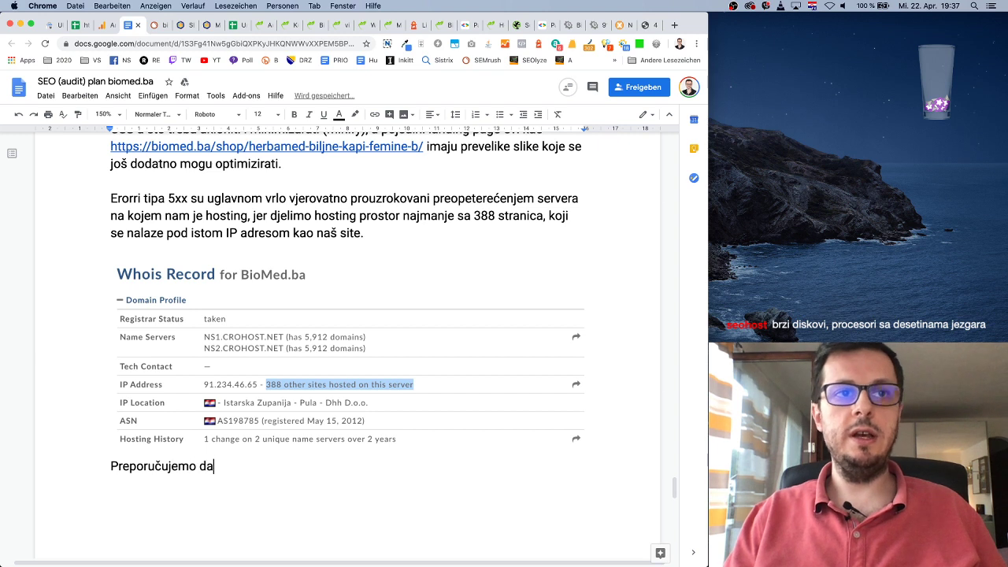
{"action": "type", "text": " tražimo od h"}
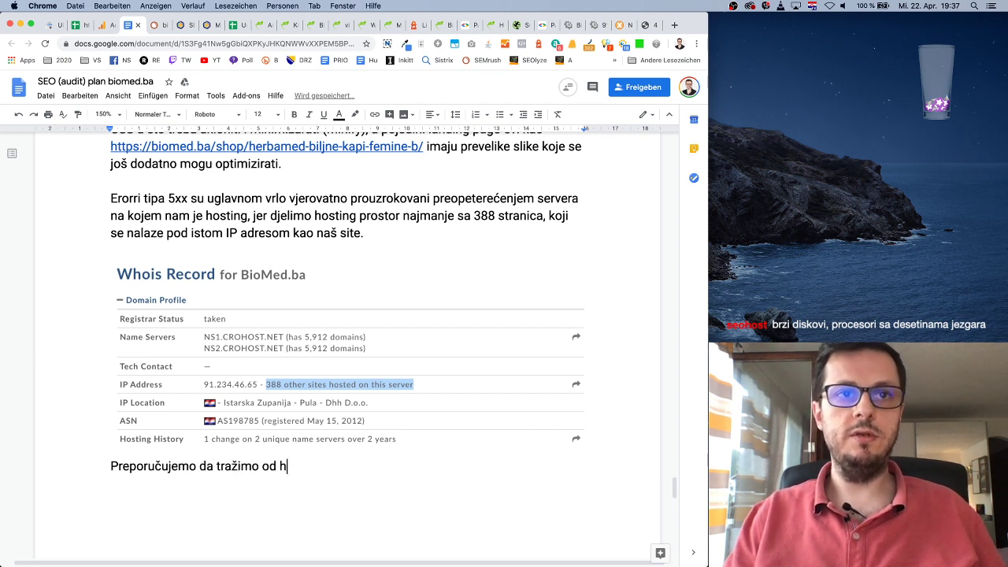
{"action": "type", "text": "ostinga da nam da"}
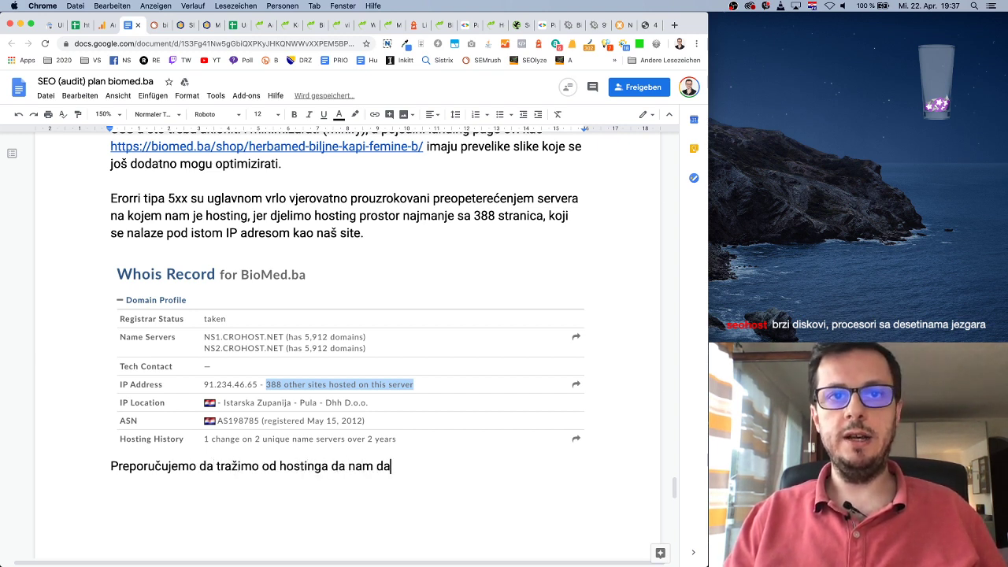
{"action": "type", "text": " eks"}
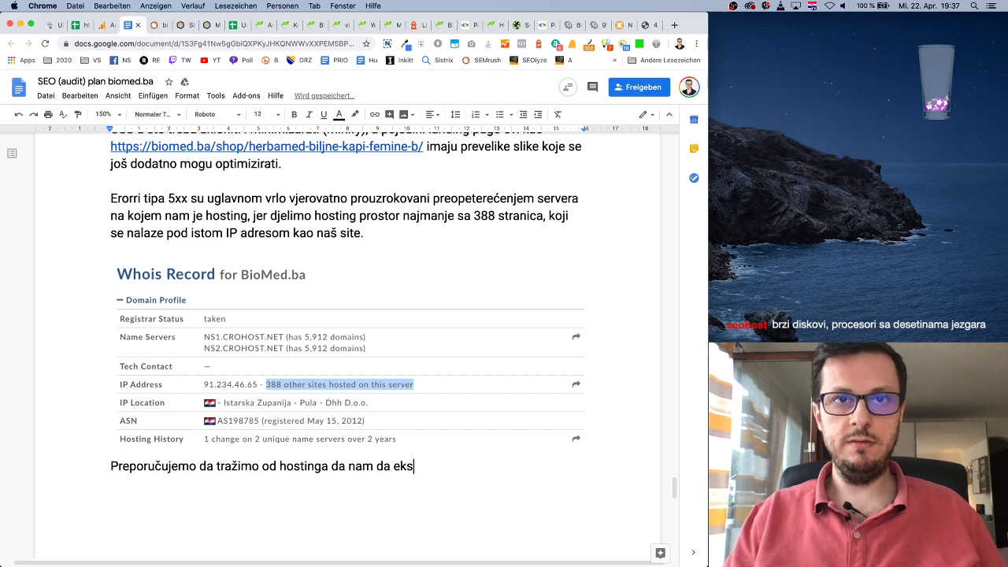
{"action": "type", "text": "junikatnu"}
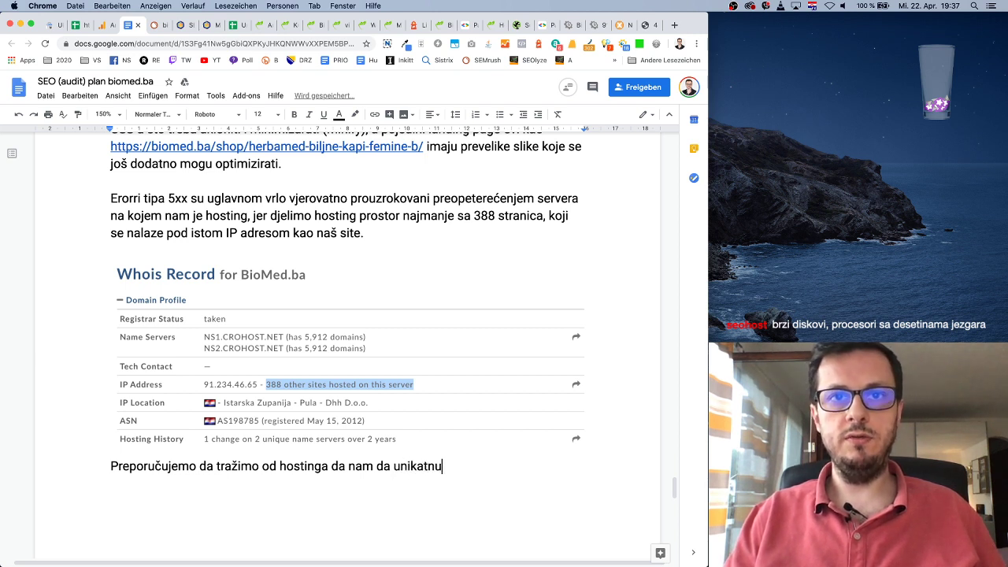
{"action": "type", "text": " IP adresu"}
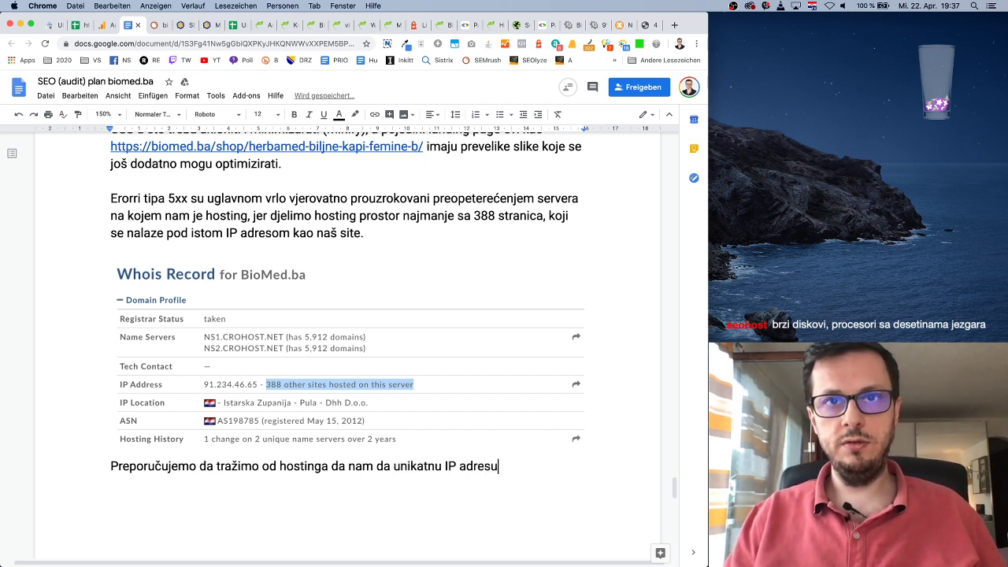
Step: Continue the paragraph with "i smjesti nas na manje opterećen server. Sam hosting po sebi nije toliko loš kao što pokazuju rezultati učitavanja stranice."
{"action": "type", "text": " i smjest"}
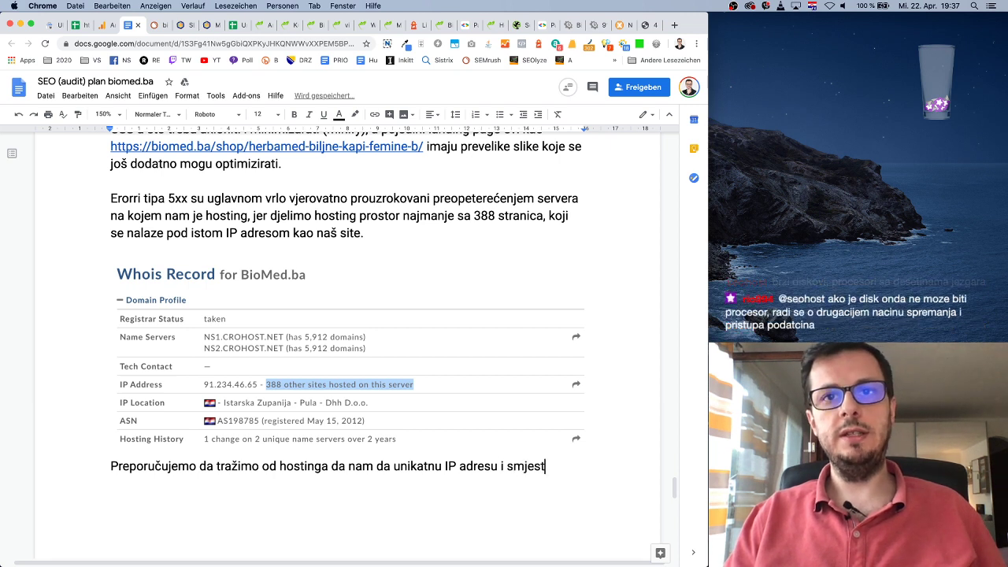
{"action": "type", "text": "i nas na man"}
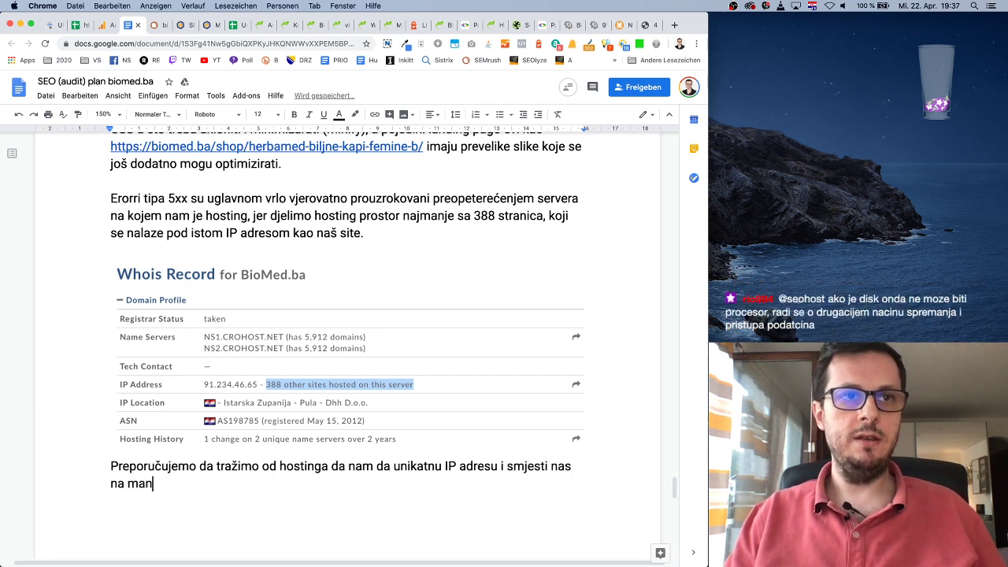
{"action": "type", "text": "je opterećn"}
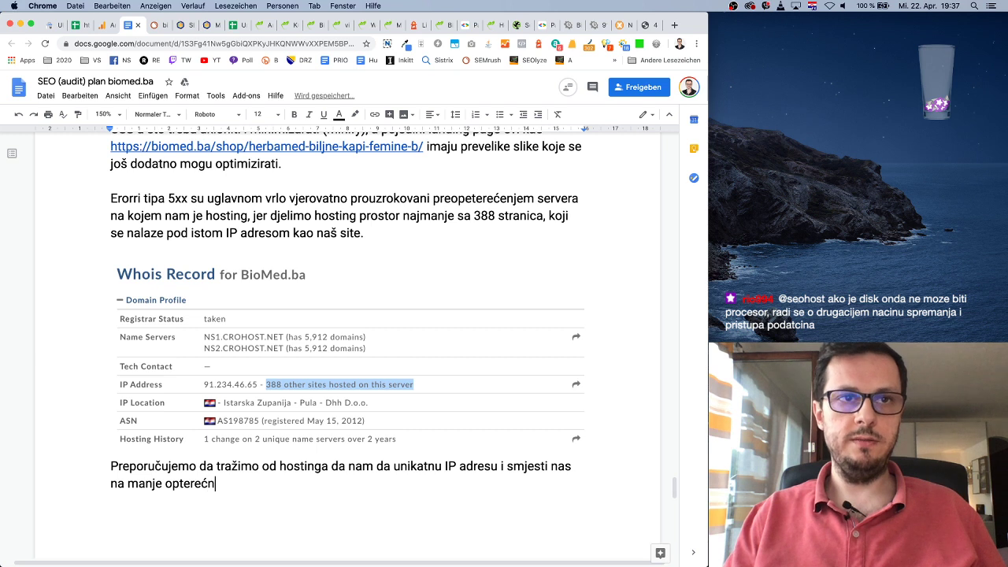
{"action": "key", "text": "BackSpace"}
{"action": "type", "text": "en server. Sam host"}
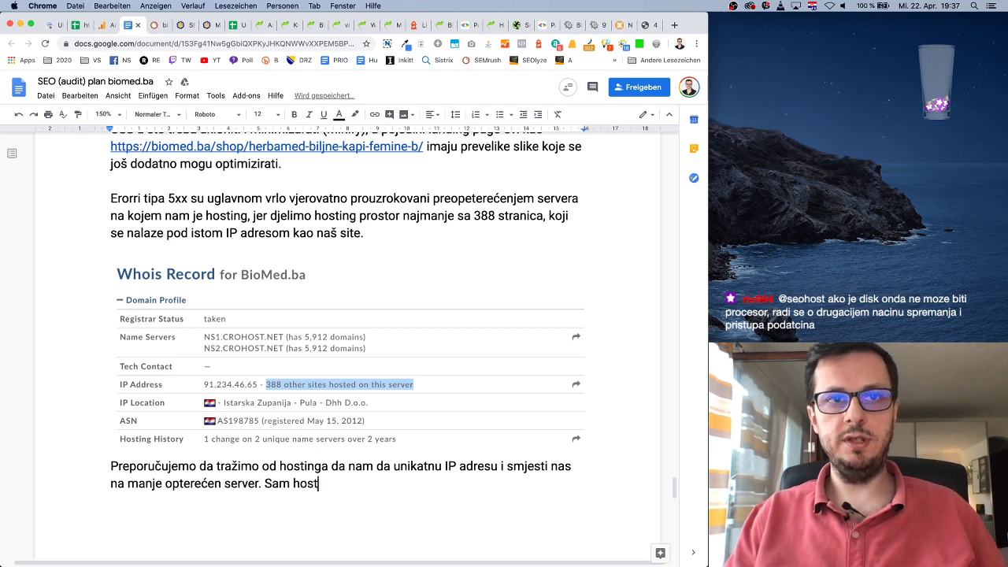
{"action": "type", "text": "ing po sebi n"}
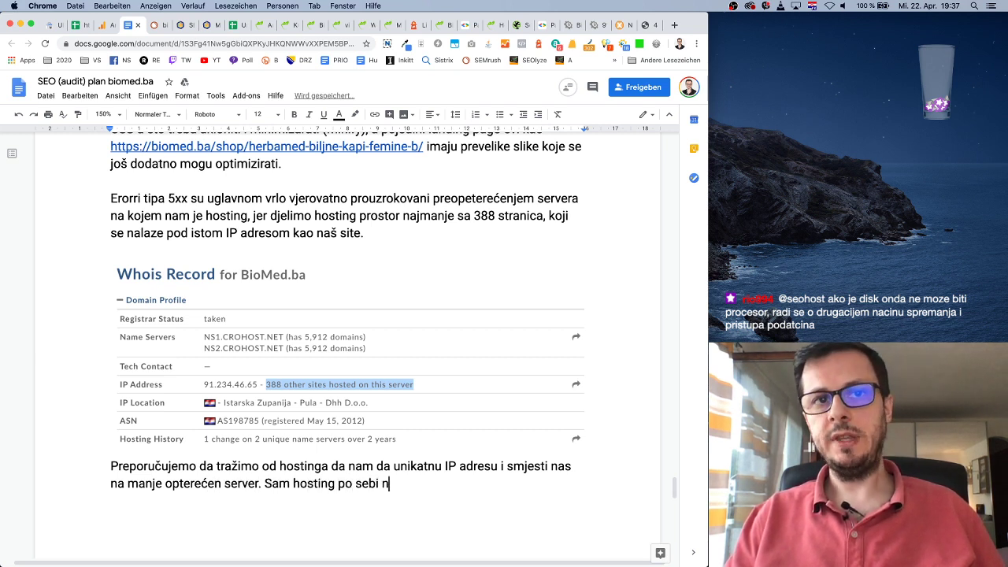
{"action": "type", "text": "ije toliko loš"}
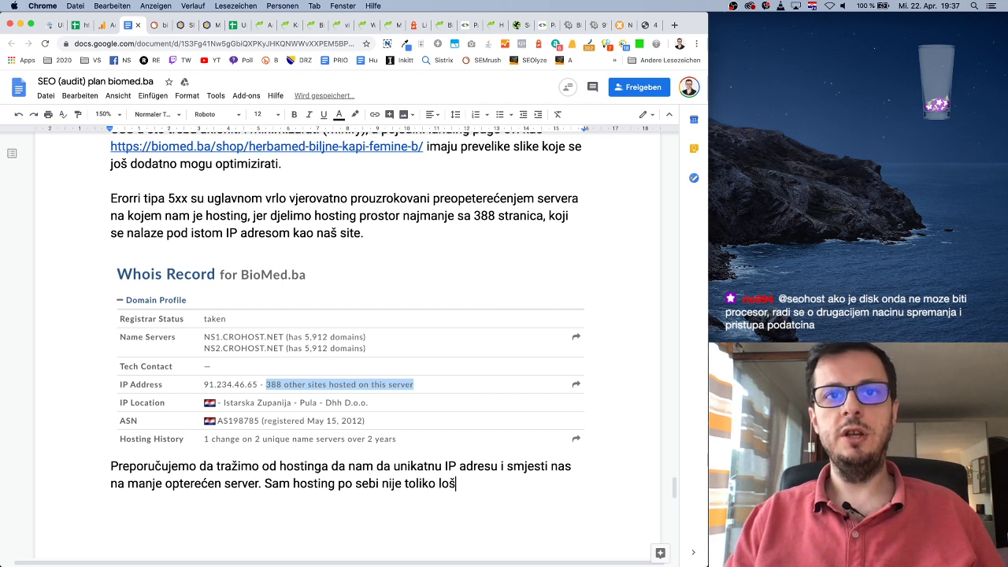
{"action": "type", "text": " kao što pokaz"}
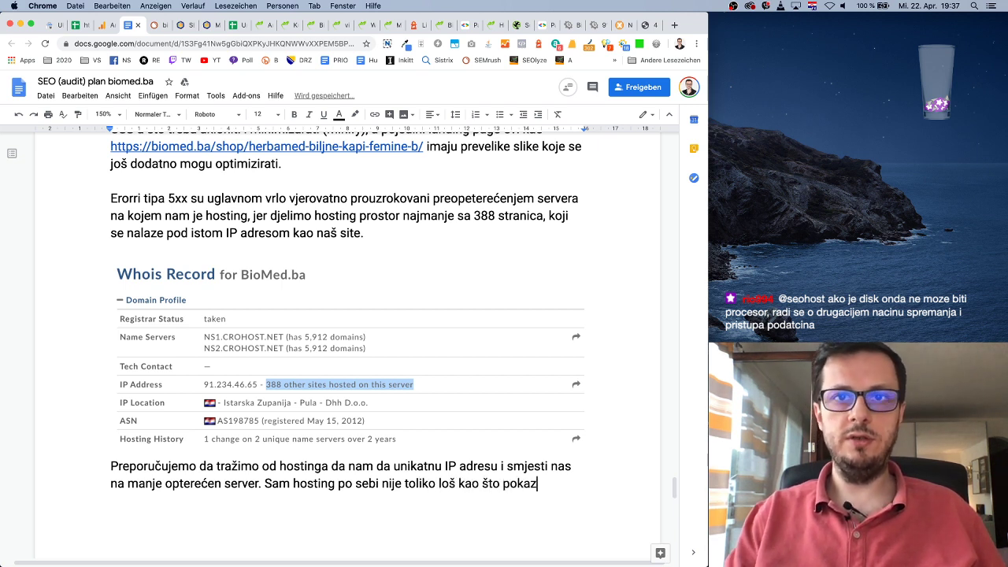
{"action": "type", "text": "uju rezulta"}
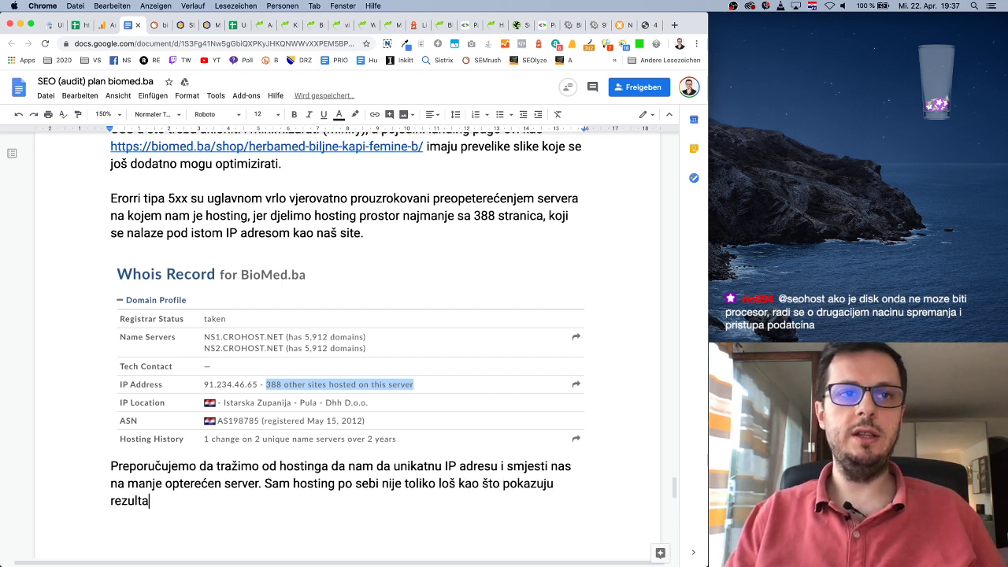
{"action": "type", "text": "ti učitavanja stranice."}
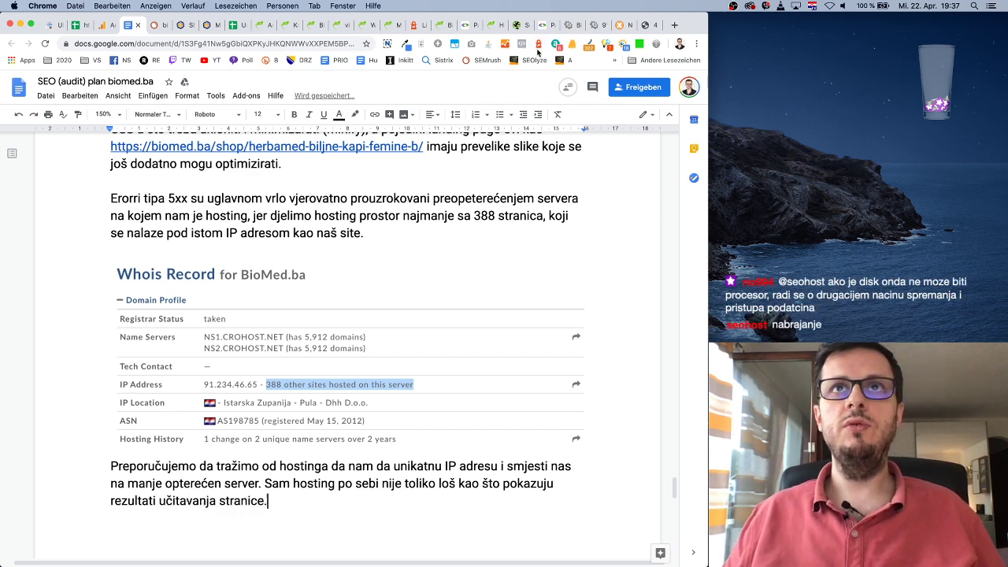
Step: Capture a screenshot of the Labdaten metrics in the mobile PageSpeed Insights report for biomed.ba/shop/med-borove-iglice/
{"action": "left_click", "coordinate": [493, 25]}
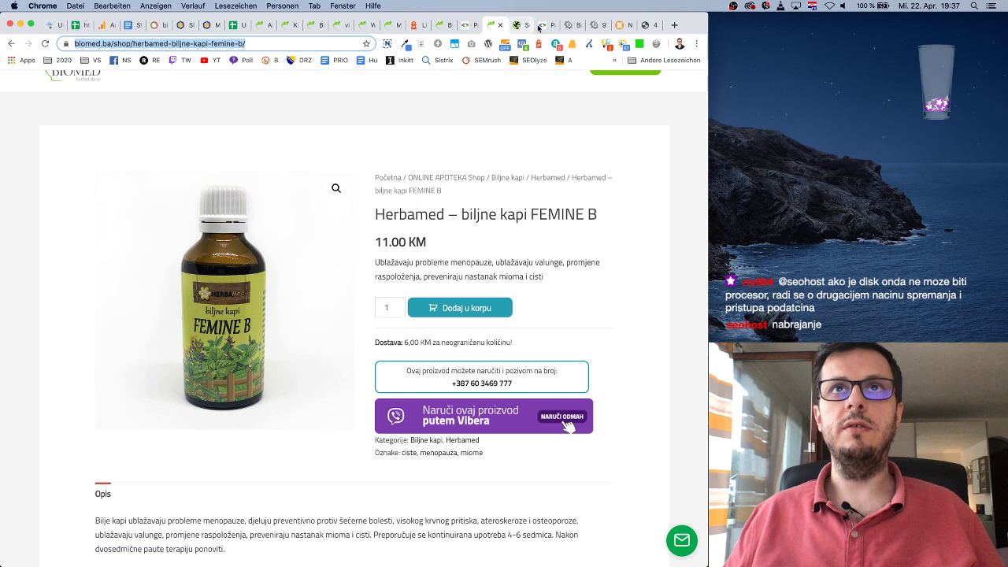
{"action": "left_click", "coordinate": [470, 24]}
{"action": "scroll", "coordinate": [520, 281], "scroll_direction": "down", "scroll_amount": 3}
{"action": "key", "text": "super+shift+4"}
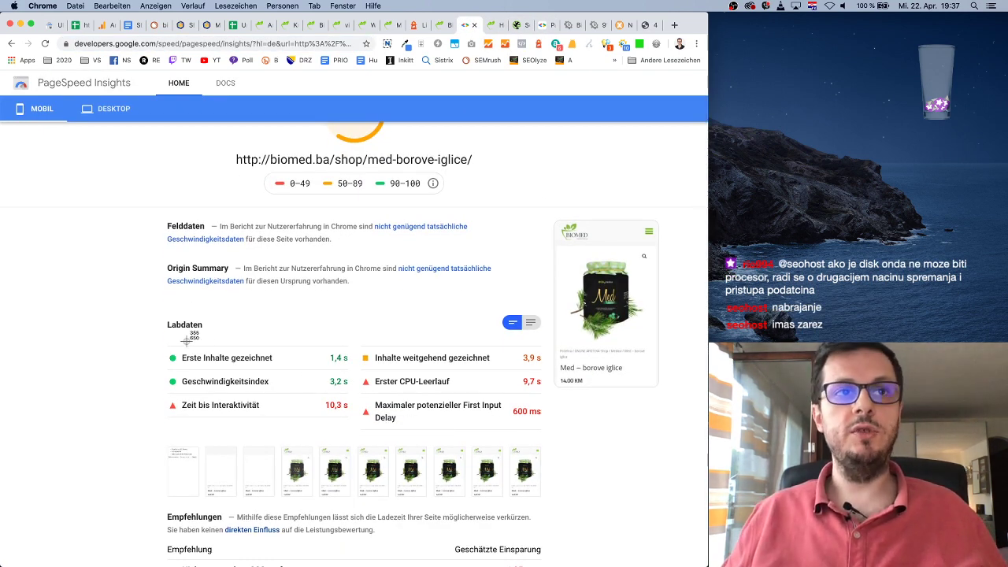
{"action": "left_click_drag", "start_coordinate": [159, 342], "coordinate": [561, 439]}
Step: Insert the captured PageSpeed metrics screenshot on a new line below the hosting recommendation in the SEO audit document
{"action": "left_click", "coordinate": [128, 25]}
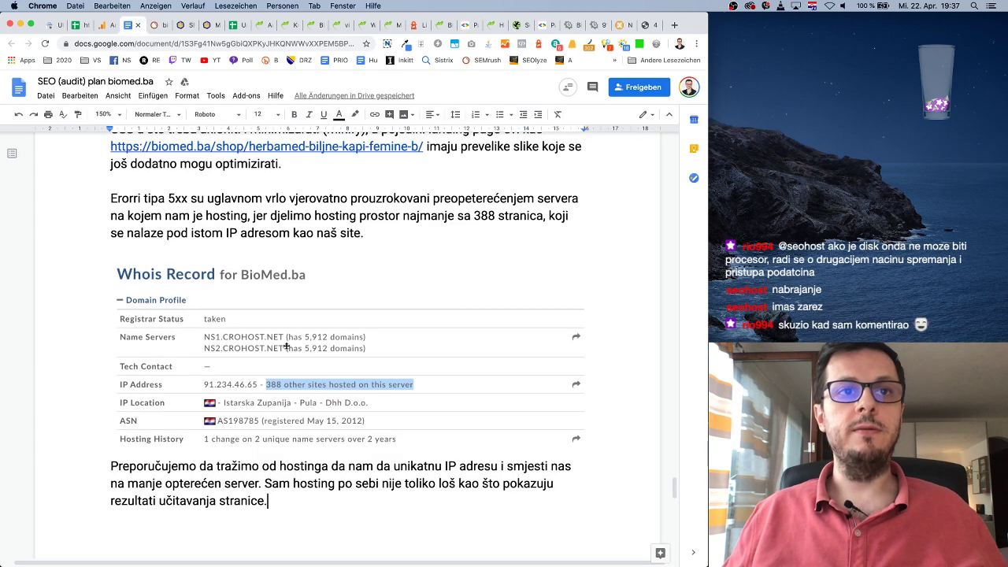
{"action": "key", "text": "Return"}
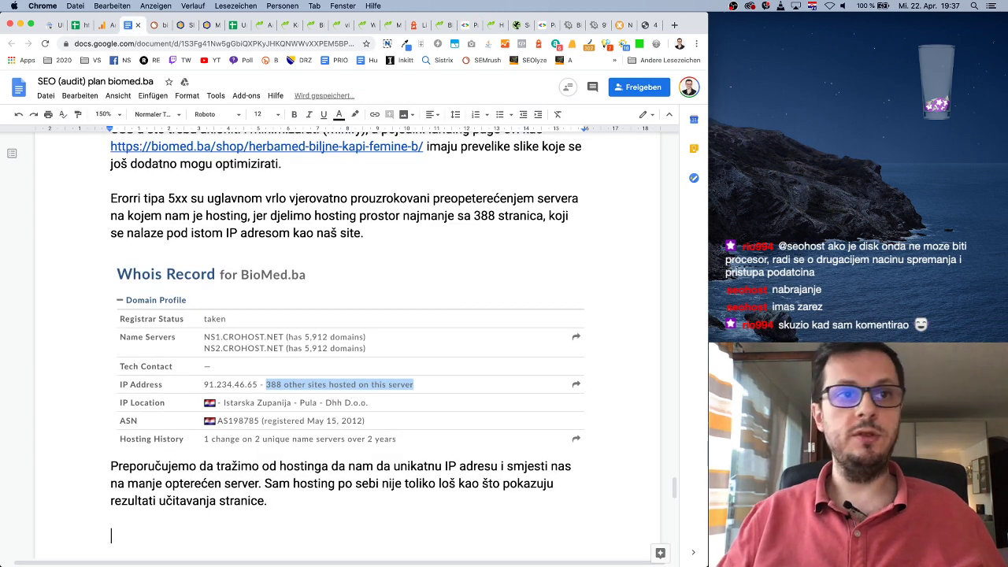
{"action": "left_click", "coordinate": [153, 96]}
{"action": "mouse_move", "coordinate": [163, 114]}
{"action": "left_click", "coordinate": [346, 118]}
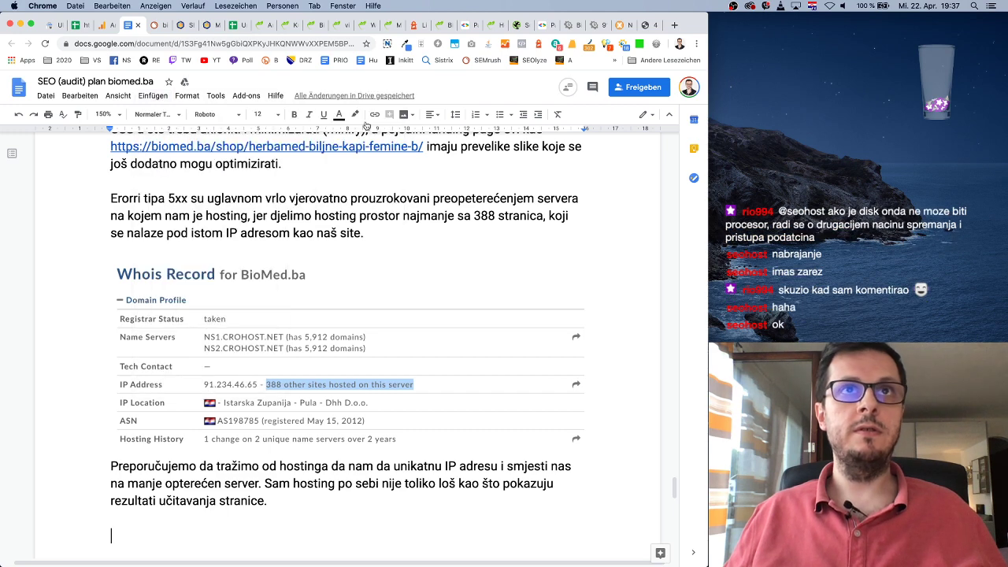
{"action": "left_click", "coordinate": [292, 91]}
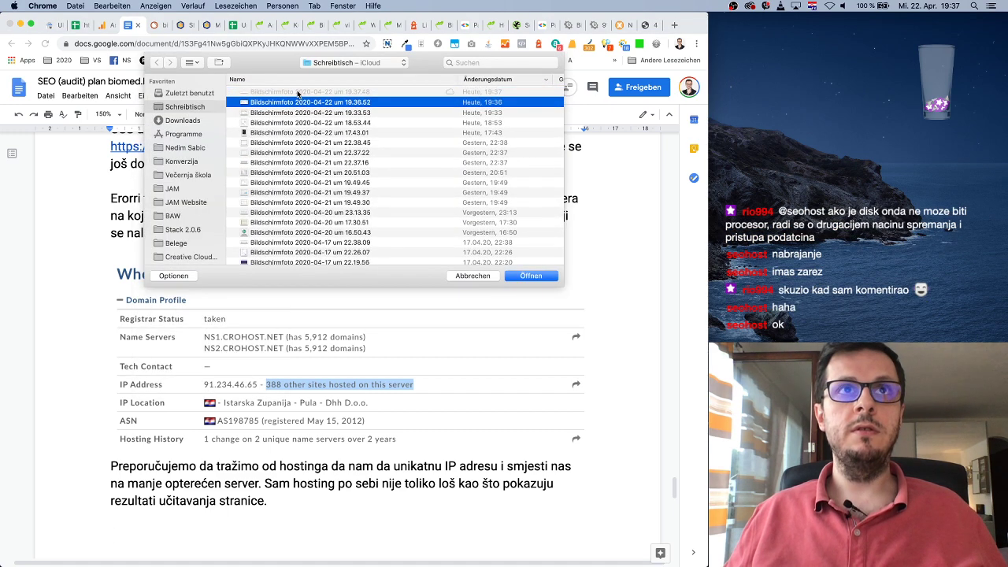
{"action": "double_click", "coordinate": [291, 91]}
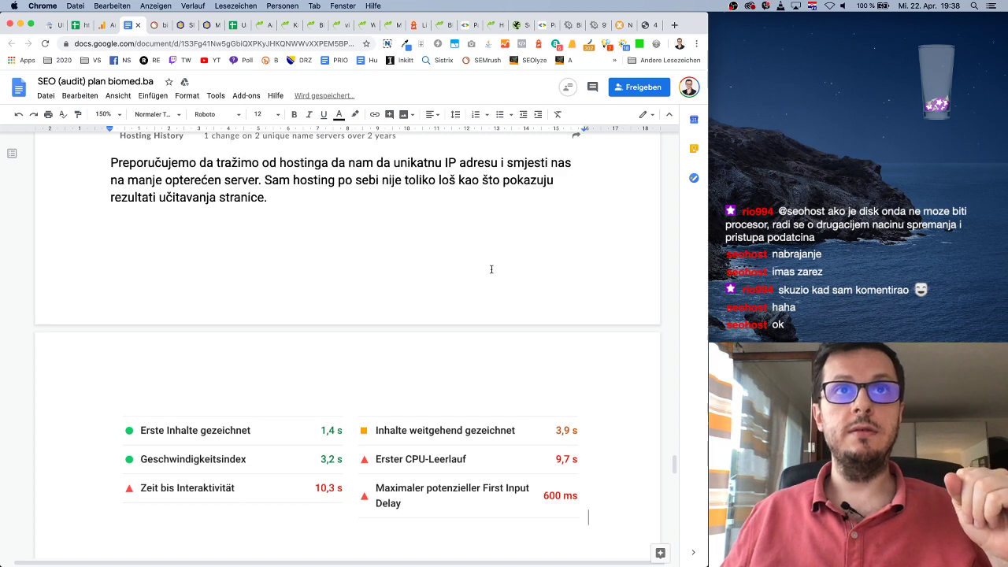
Step: Review the audit document from the PageSpeed metrics image back to the crawl graph and the section on non-indexed pages
{"action": "scroll", "coordinate": [491, 269], "scroll_direction": "up", "scroll_amount": 2}
{"action": "scroll", "coordinate": [493, 267], "scroll_direction": "down", "scroll_amount": 4}
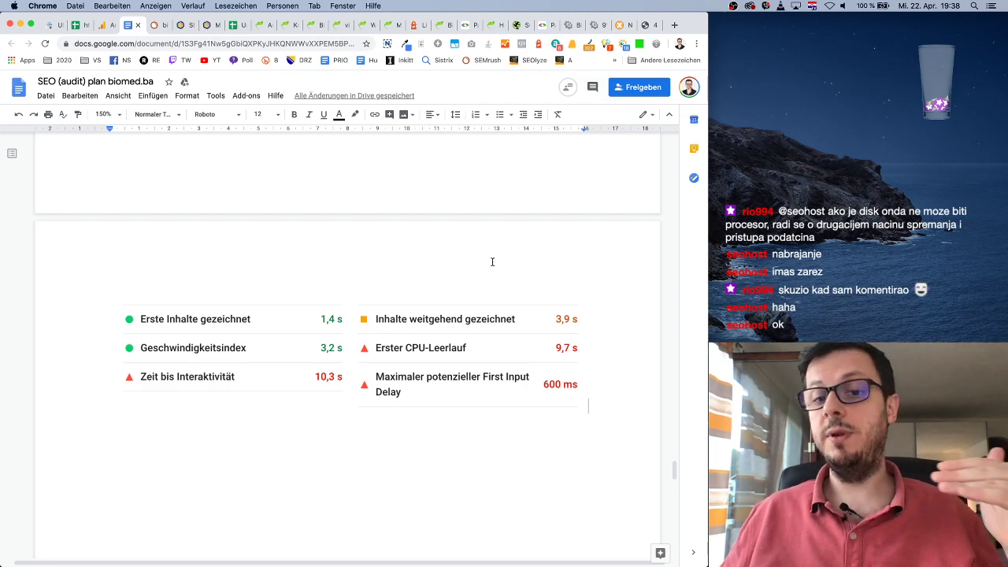
{"action": "scroll", "coordinate": [492, 261], "scroll_direction": "up", "scroll_amount": 10}
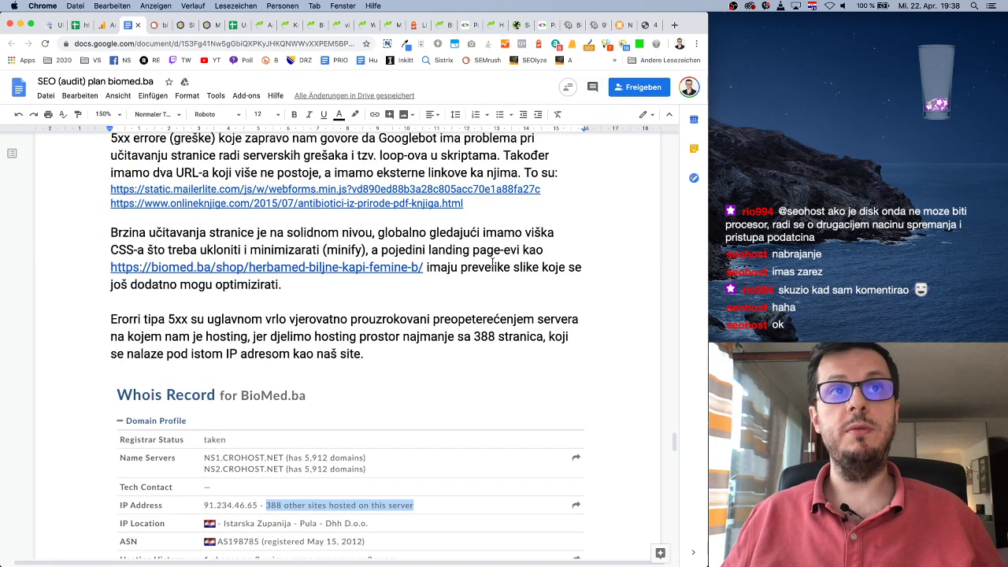
{"action": "scroll", "coordinate": [492, 262], "scroll_direction": "up", "scroll_amount": 5}
{"action": "scroll", "coordinate": [492, 261], "scroll_direction": "up", "scroll_amount": 8}
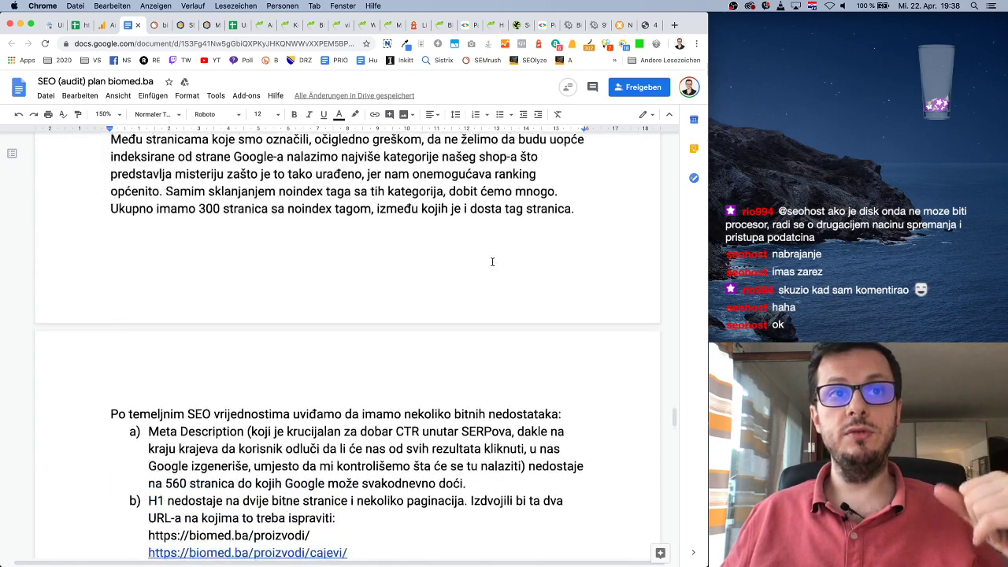
{"action": "scroll", "coordinate": [493, 261], "scroll_direction": "down", "scroll_amount": 6}
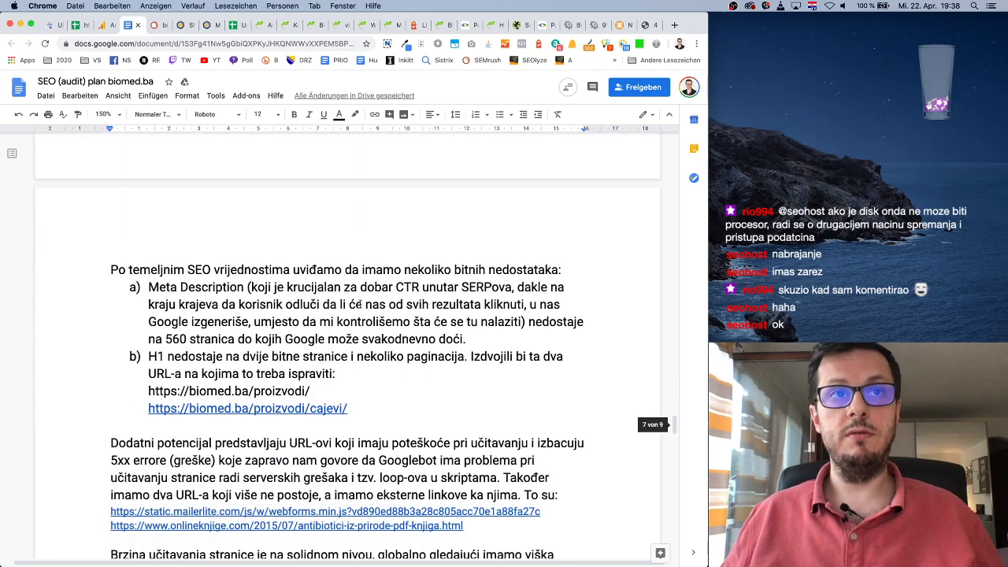
{"action": "scroll", "coordinate": [395, 295], "scroll_direction": "up", "scroll_amount": 15}
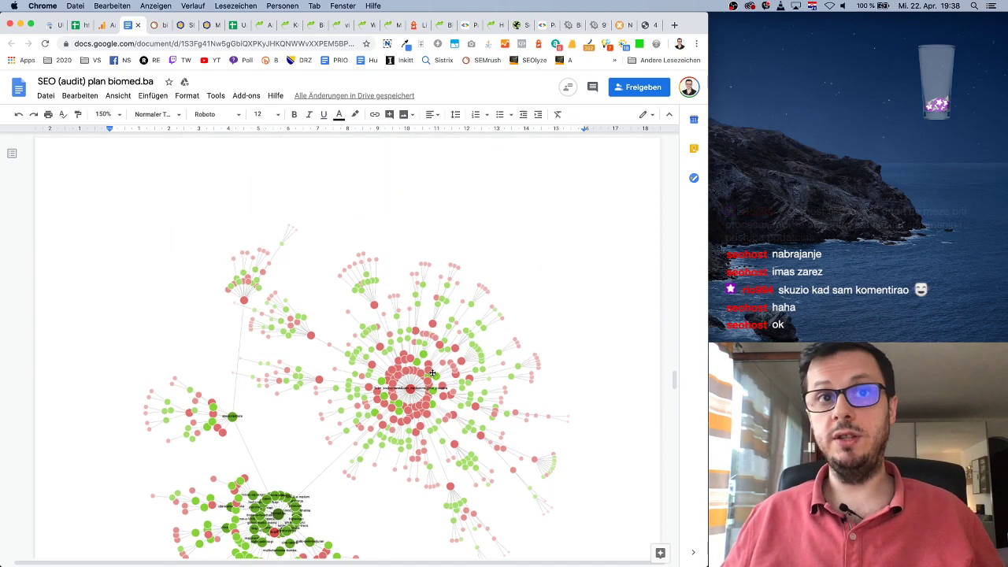
{"action": "scroll", "coordinate": [424, 389], "scroll_direction": "up", "scroll_amount": 10}
{"action": "scroll", "coordinate": [431, 371], "scroll_direction": "down", "scroll_amount": 10}
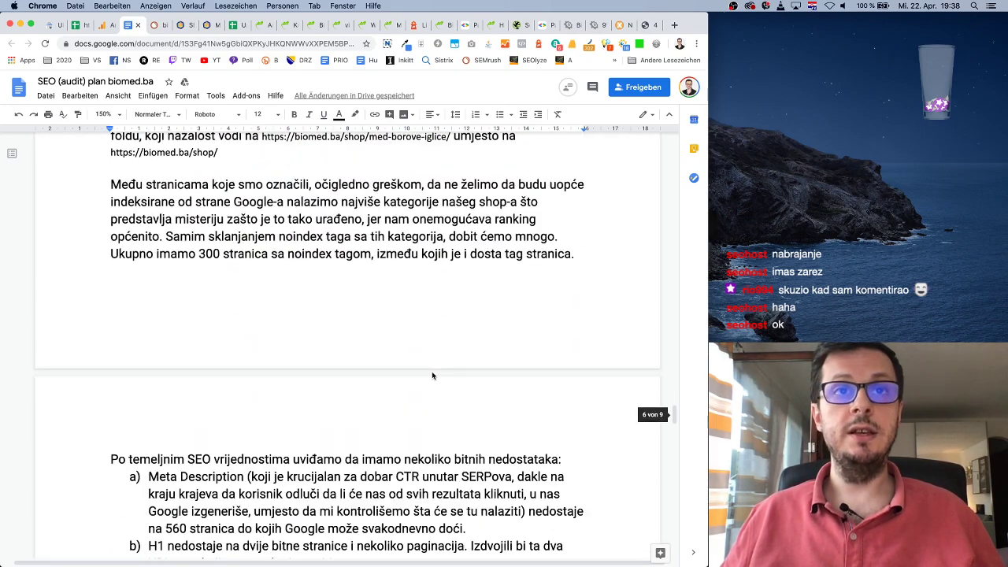
{"action": "scroll", "coordinate": [432, 372], "scroll_direction": "up", "scroll_amount": 5}
{"action": "scroll", "coordinate": [431, 372], "scroll_direction": "down", "scroll_amount": 3}
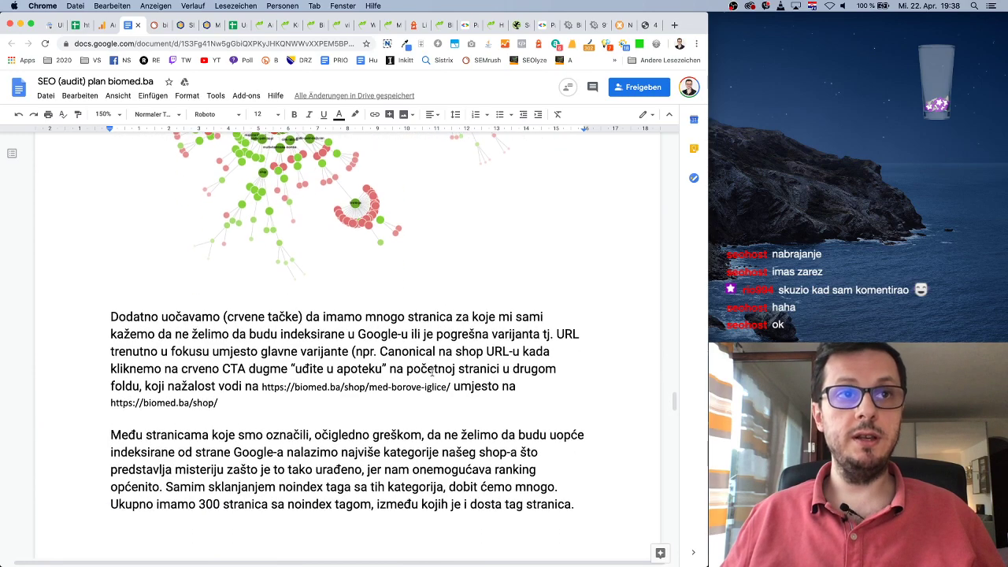
Step: Find "noindex" in the document and insert "Kao npr." before the sentence beginning "Samim sklanjanjem"
{"action": "key", "text": "super+f"}
{"action": "type", "text": "noindex"}
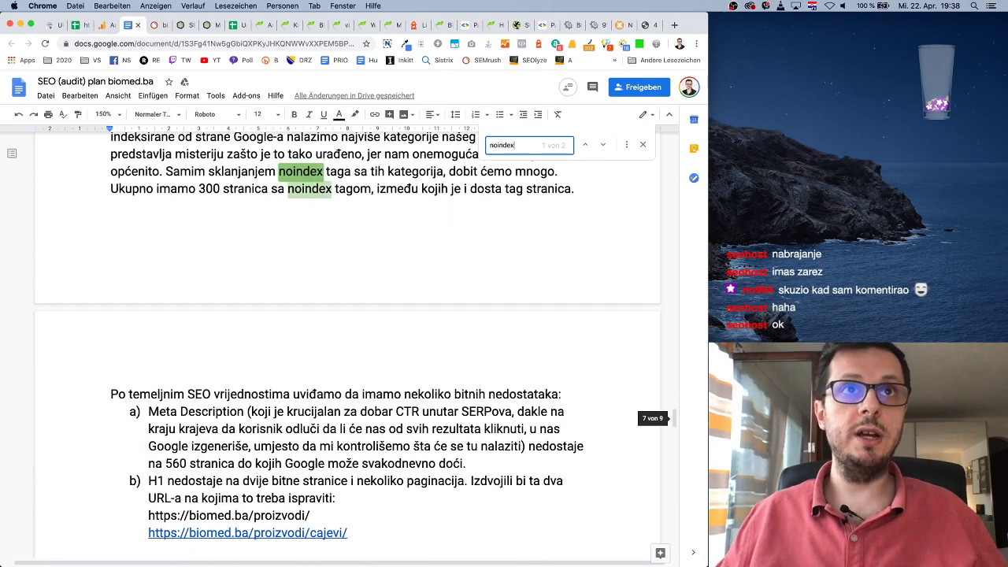
{"action": "scroll", "coordinate": [340, 203], "scroll_direction": "up", "scroll_amount": 2}
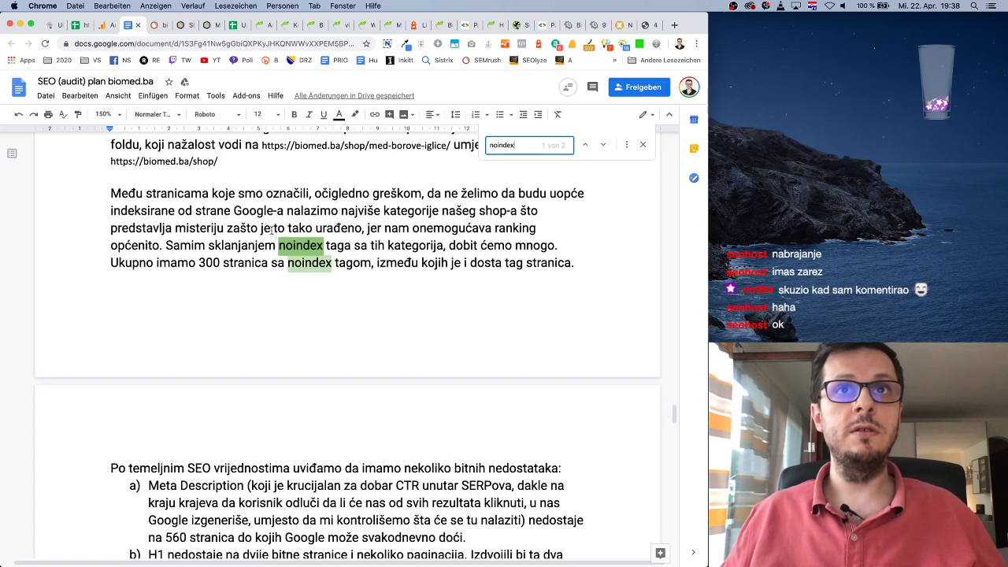
{"action": "left_click", "coordinate": [166, 245]}
{"action": "type", "text": "Kao npr."}
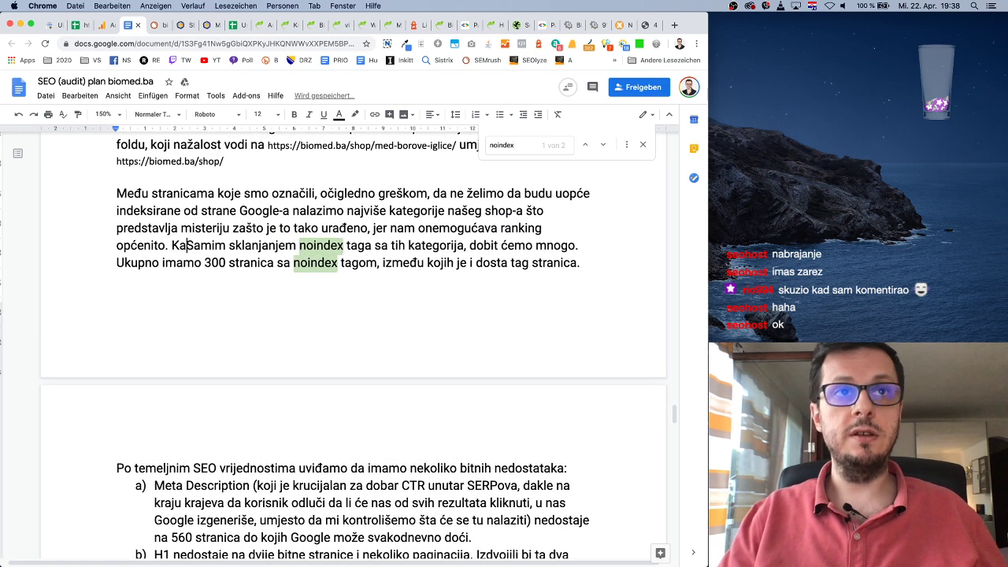
Step: Find the open biomed.ba category page for Hemoroidi among the browser pages and copy its address
{"action": "left_click", "coordinate": [440, 26]}
{"action": "left_click", "coordinate": [365, 25]}
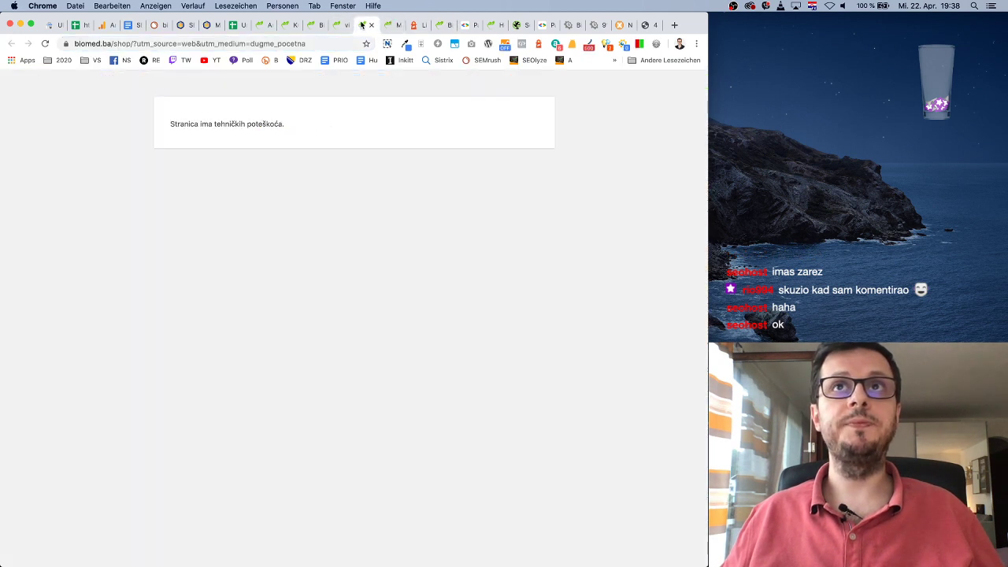
{"action": "left_click", "coordinate": [340, 26]}
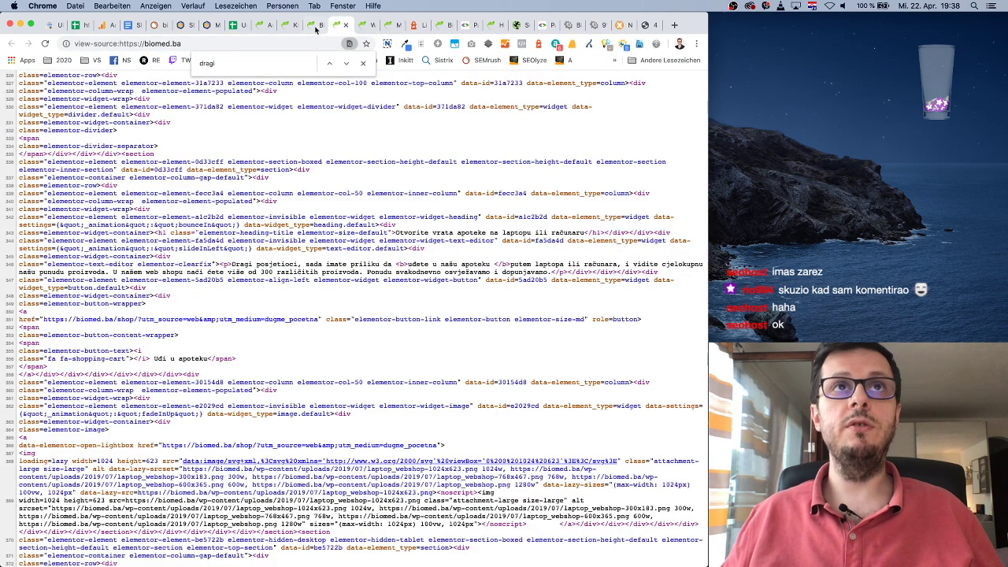
{"action": "left_click", "coordinate": [315, 25]}
{"action": "left_click", "coordinate": [285, 26]}
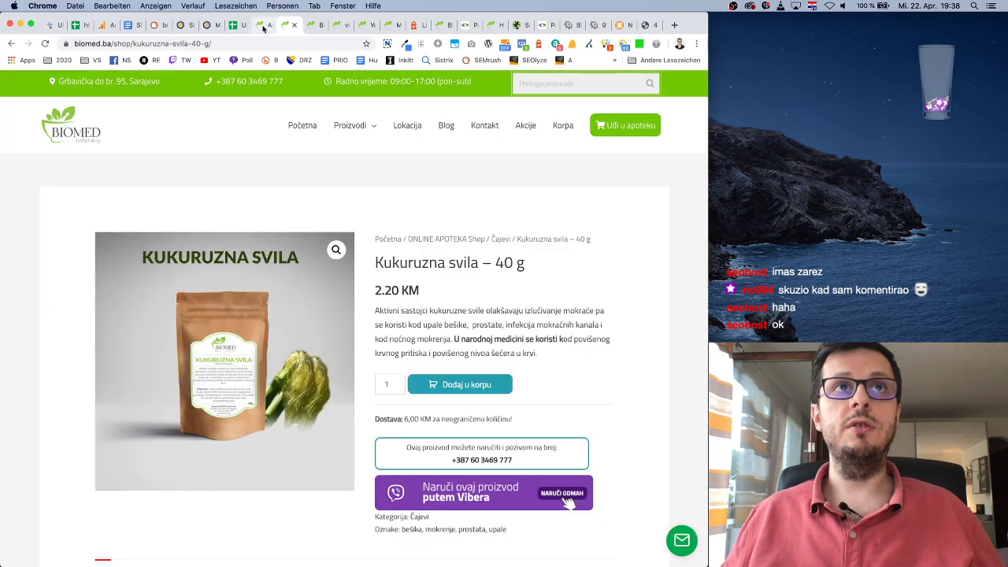
{"action": "left_click", "coordinate": [262, 25]}
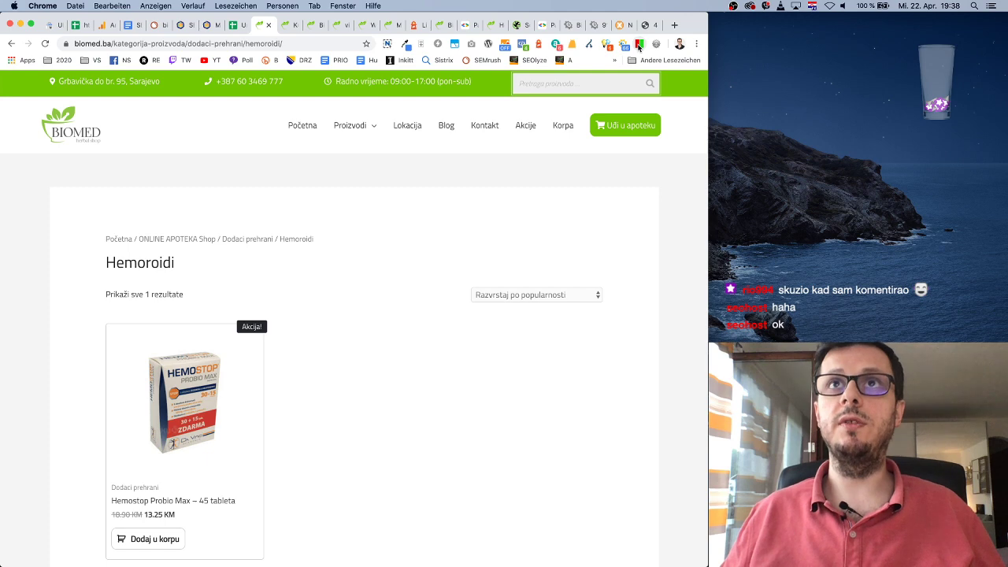
{"action": "left_click", "coordinate": [242, 44]}
{"action": "key", "text": "ctrl+c"}
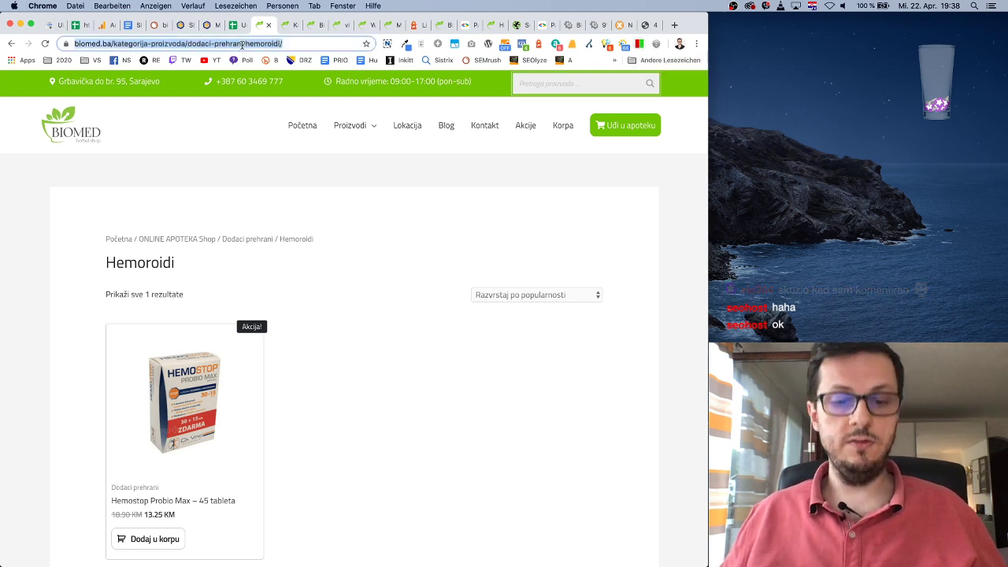
Step: Paste the Hemoroidi category link after "Kao npr." in the audit document and start the "Samim sklanjanjem" sentence on a new line
{"action": "left_click", "coordinate": [129, 25]}
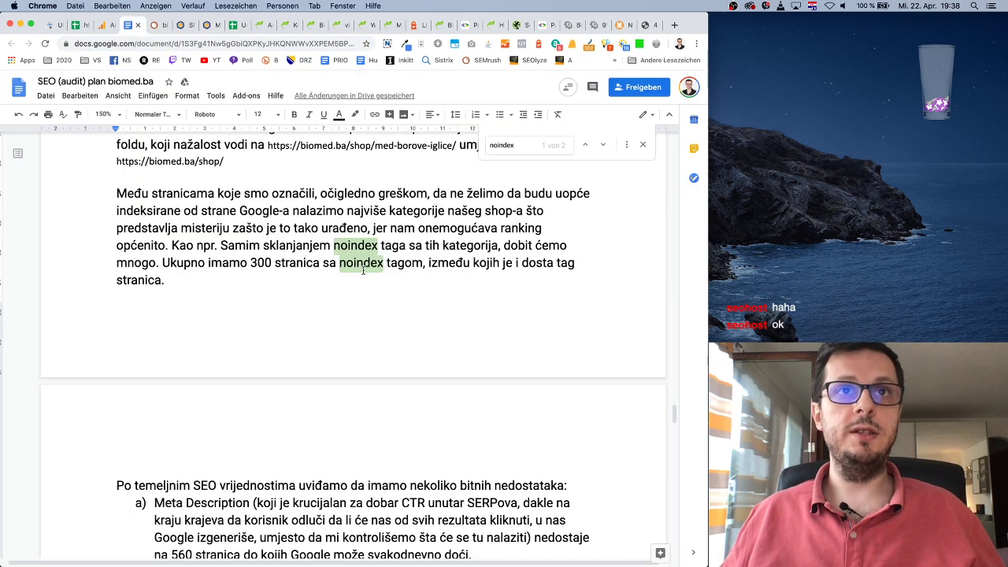
{"action": "key", "text": "ctrl+v"}
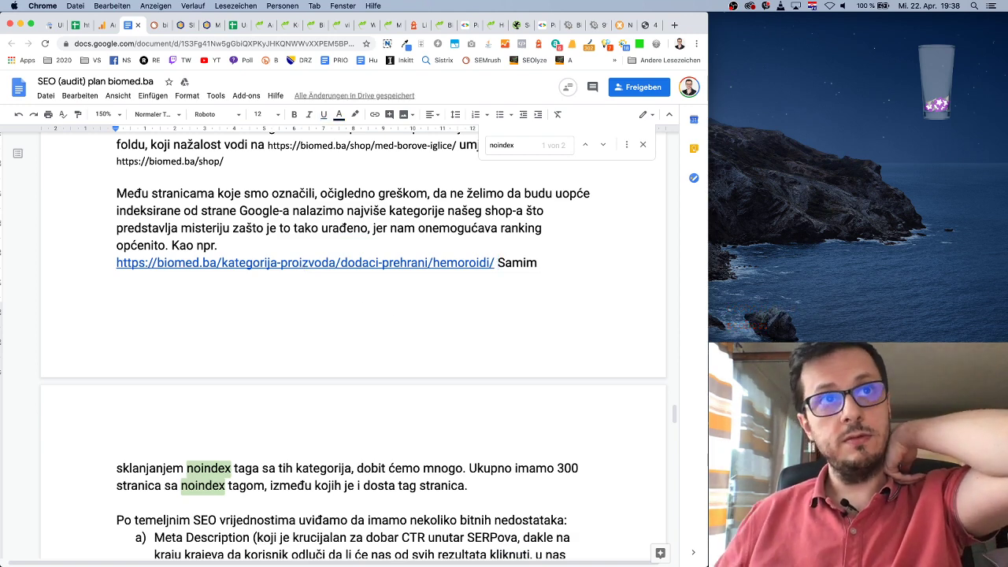
{"action": "key", "text": "Return"}
Step: Set the pasted Hemoroidi category link to font size 10 and close the document search
{"action": "left_click_drag", "start_coordinate": [496, 265], "coordinate": [115, 263]}
{"action": "left_click", "coordinate": [258, 115]}
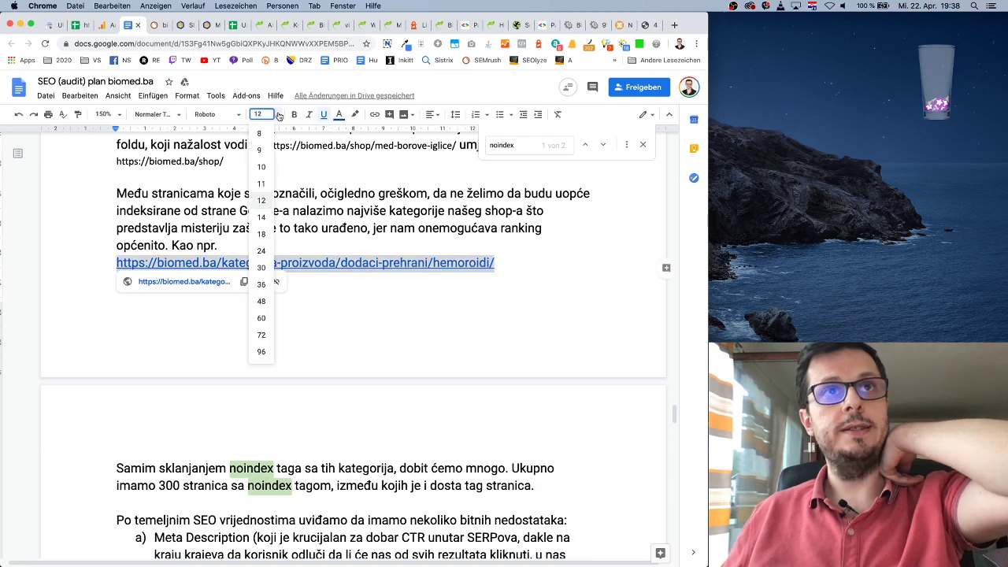
{"action": "left_click", "coordinate": [266, 167]}
{"action": "left_click", "coordinate": [450, 280]}
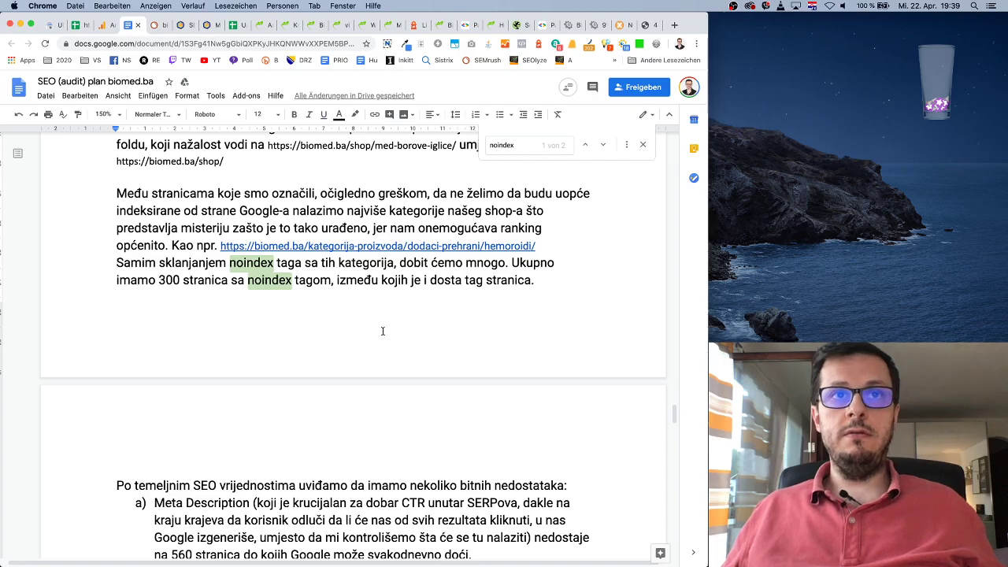
{"action": "left_click", "coordinate": [643, 149]}
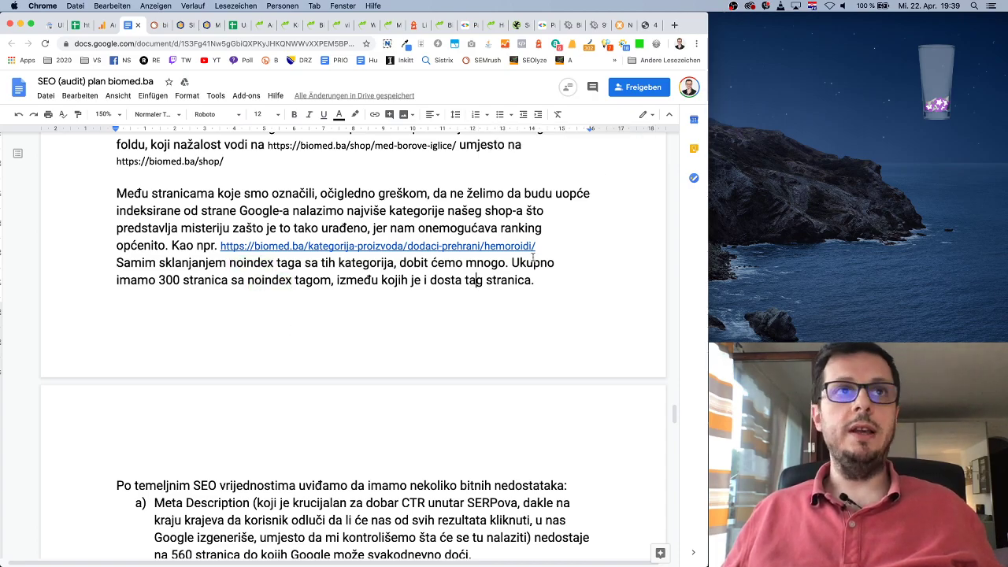
Step: Review the audit document's passages on page speed, 5xx errors, the Whois record and the hosting recommendation
{"action": "scroll", "coordinate": [536, 252], "scroll_direction": "up", "scroll_amount": 10}
{"action": "scroll", "coordinate": [535, 252], "scroll_direction": "down", "scroll_amount": 10}
{"action": "scroll", "coordinate": [536, 252], "scroll_direction": "down", "scroll_amount": 15}
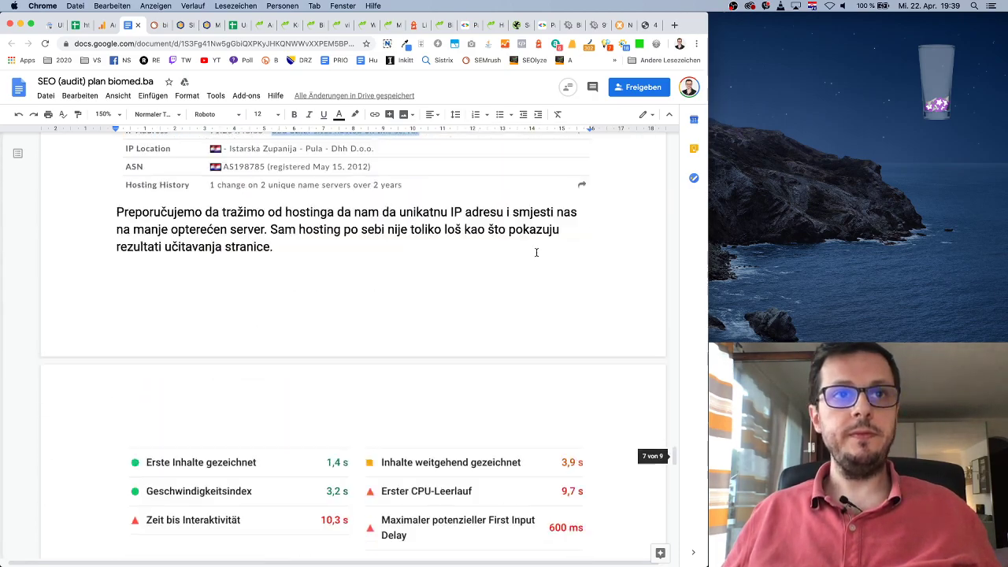
{"action": "scroll", "coordinate": [536, 252], "scroll_direction": "up", "scroll_amount": 6}
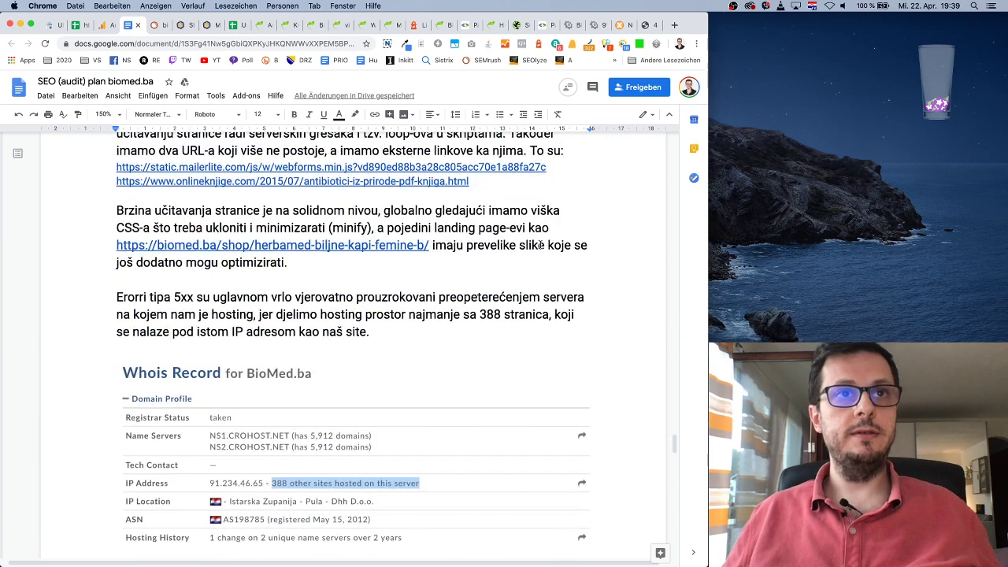
{"action": "scroll", "coordinate": [541, 245], "scroll_direction": "down", "scroll_amount": 6}
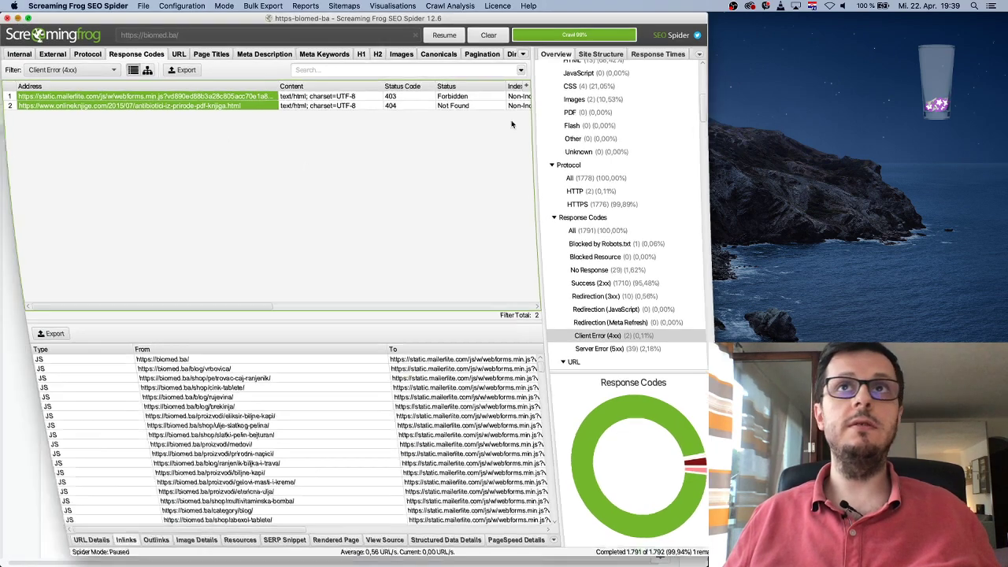
Step: Switch from the Screaming Frog crawl to the screamingfrog.co.uk home page and look through it
{"action": "left_click", "coordinate": [22, 22]}
{"action": "left_click", "coordinate": [527, 24]}
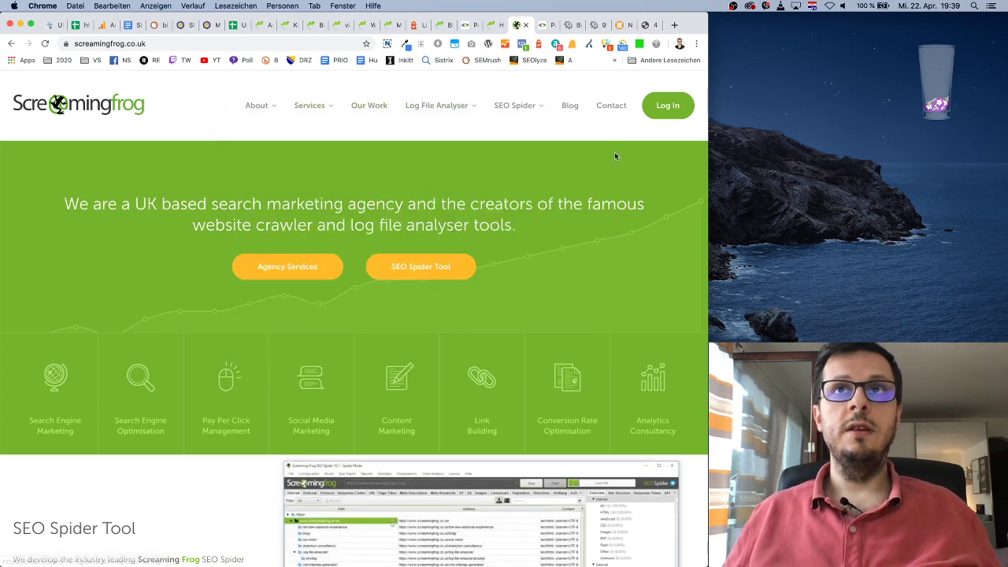
{"action": "scroll", "coordinate": [549, 173], "scroll_direction": "down", "scroll_amount": 10}
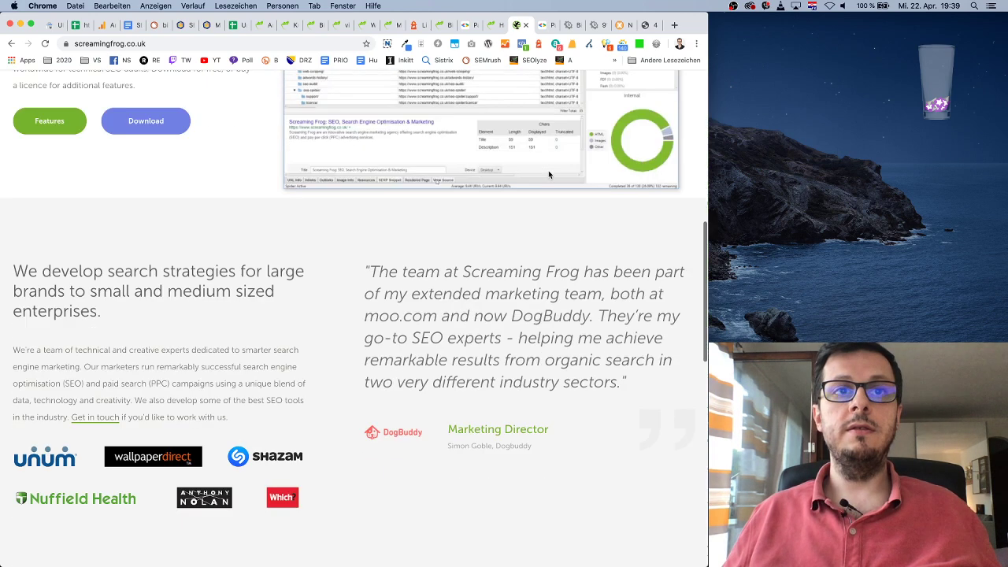
{"action": "scroll", "coordinate": [116, 159], "scroll_direction": "up", "scroll_amount": 2}
{"action": "scroll", "coordinate": [197, 166], "scroll_direction": "down", "scroll_amount": 12}
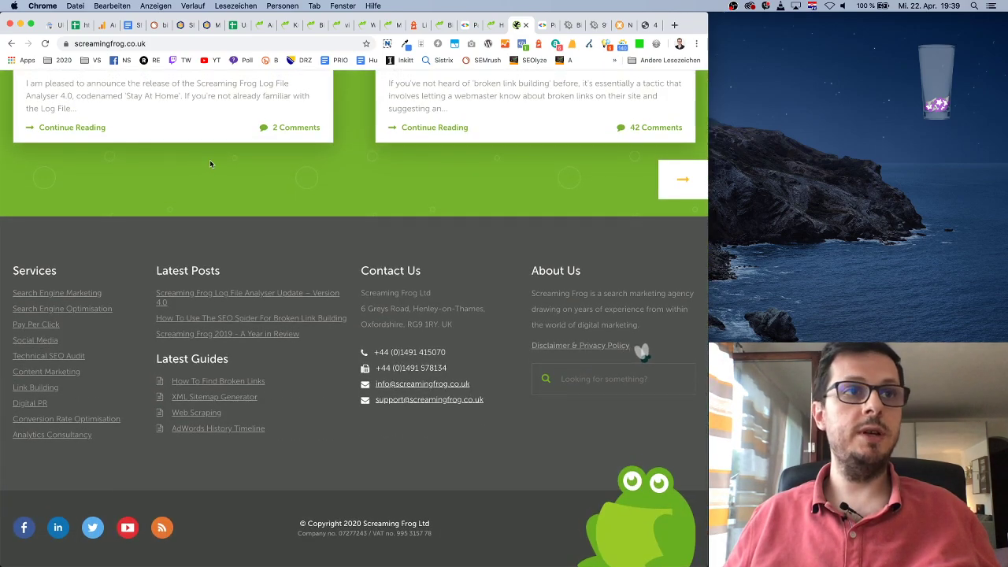
{"action": "key", "text": "Home"}
{"action": "scroll", "coordinate": [250, 165], "scroll_direction": "down", "scroll_amount": 2}
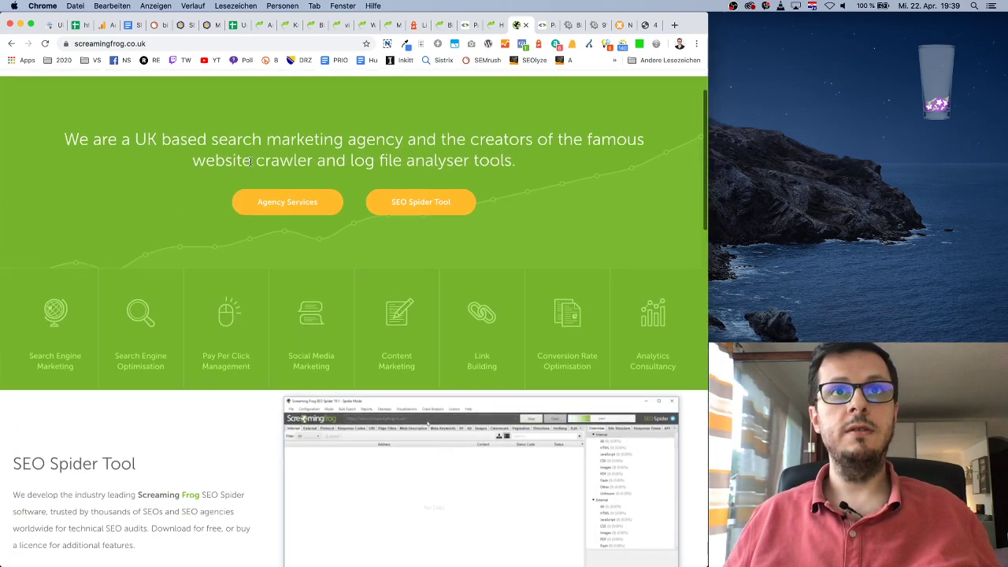
{"action": "scroll", "coordinate": [331, 221], "scroll_direction": "up", "scroll_amount": 2}
Step: Open the SEO Spider pricing page and examine the crawl limit and feature differences between the free and paid versions
{"action": "left_click", "coordinate": [404, 268]}
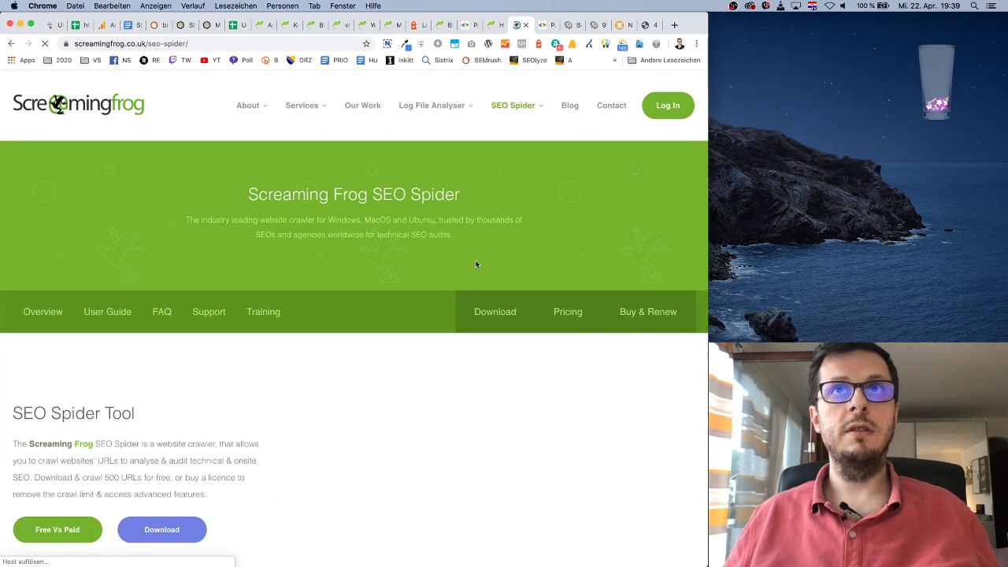
{"action": "left_click", "coordinate": [583, 315]}
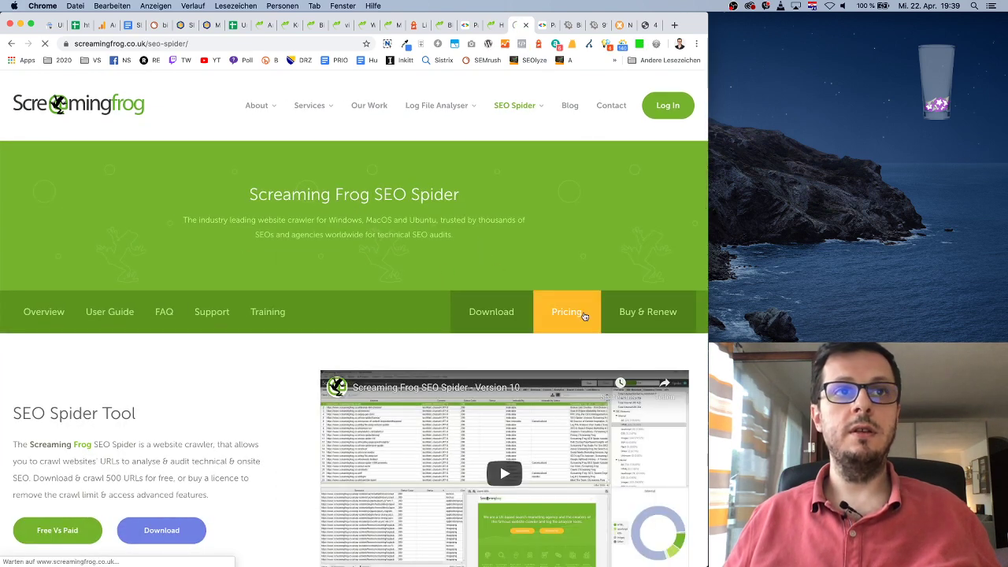
{"action": "scroll", "coordinate": [529, 349], "scroll_direction": "down", "scroll_amount": 5}
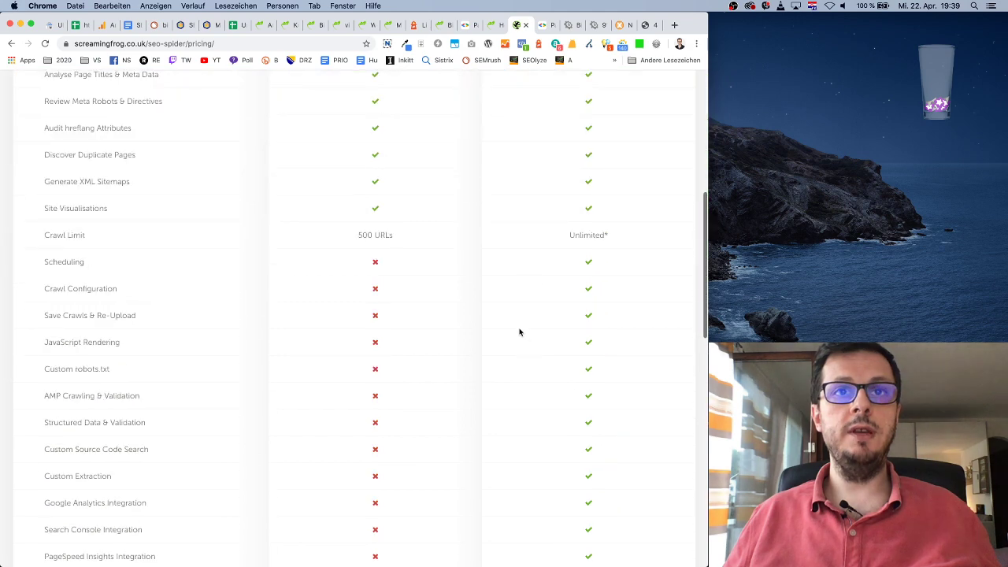
{"action": "left_click_drag", "start_coordinate": [356, 235], "coordinate": [412, 237]}
{"action": "left_click", "coordinate": [411, 236]}
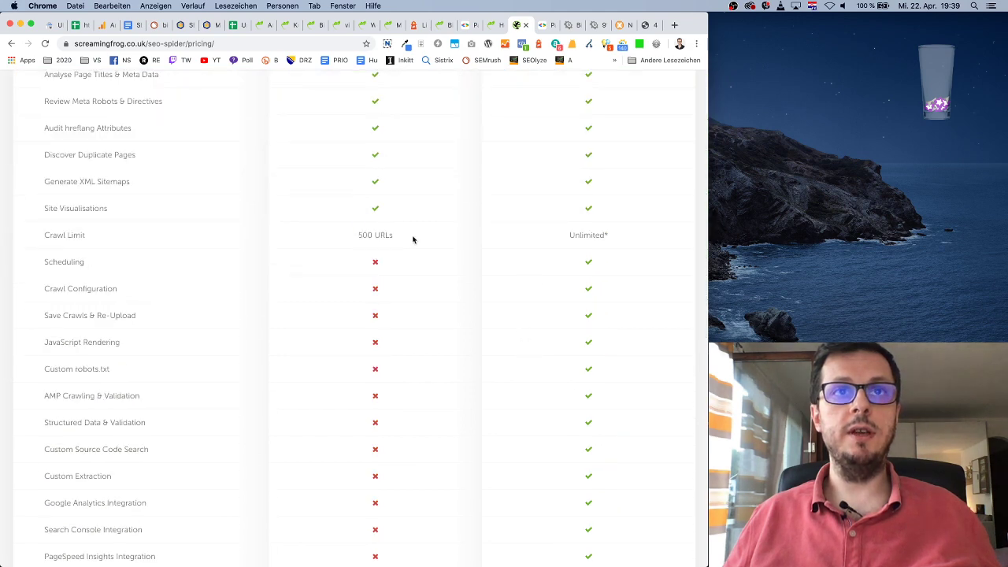
{"action": "scroll", "coordinate": [413, 240], "scroll_direction": "up", "scroll_amount": 3}
{"action": "scroll", "coordinate": [412, 241], "scroll_direction": "down", "scroll_amount": 3}
{"action": "left_click_drag", "start_coordinate": [349, 226], "coordinate": [430, 234]}
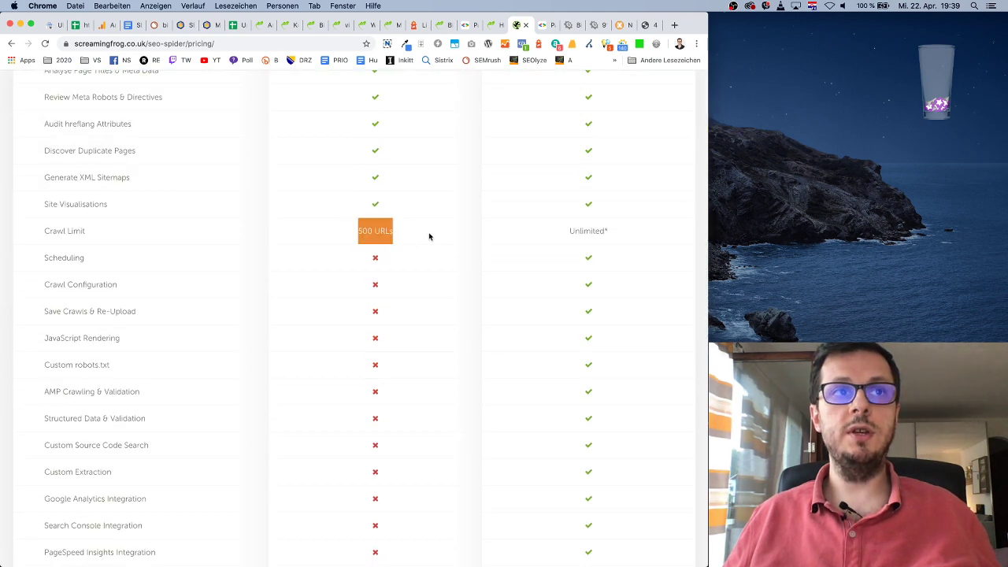
{"action": "left_click", "coordinate": [434, 240]}
{"action": "scroll", "coordinate": [438, 252], "scroll_direction": "down", "scroll_amount": 3}
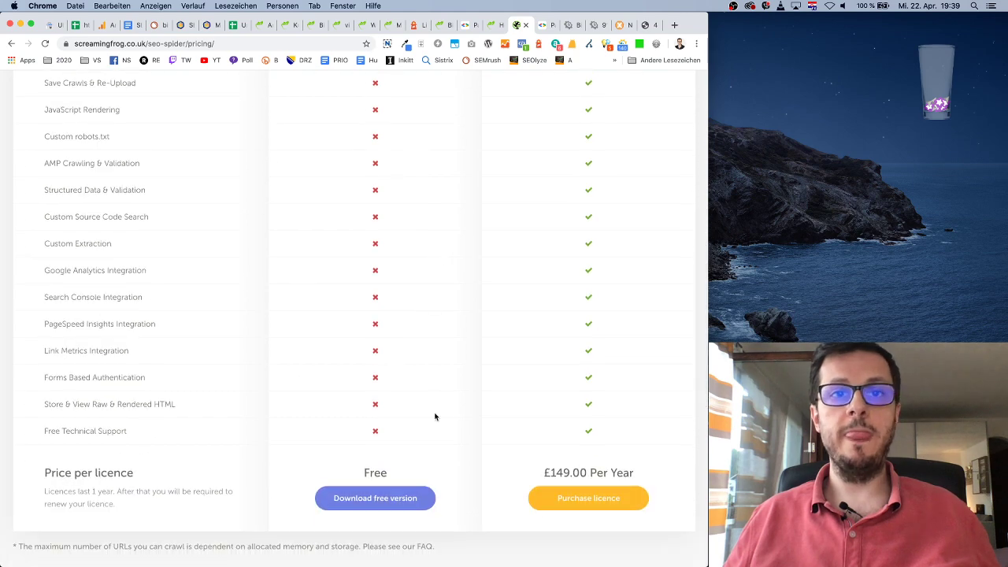
Step: Examine the paid version's price per licence and the multiple licence discounts on the SEO Spider pricing page
{"action": "scroll", "coordinate": [566, 461], "scroll_direction": "up", "scroll_amount": 10}
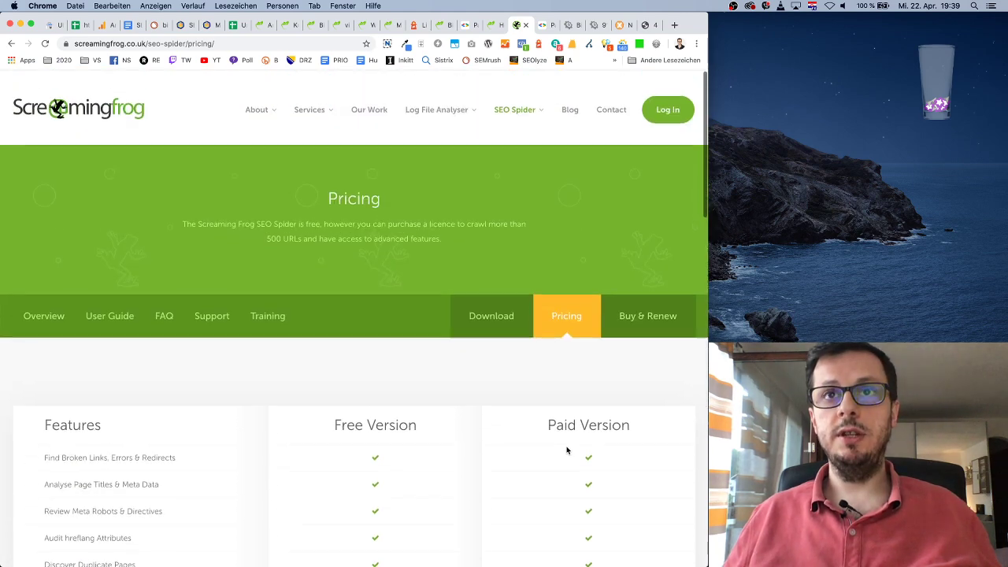
{"action": "scroll", "coordinate": [556, 388], "scroll_direction": "down", "scroll_amount": 10}
{"action": "scroll", "coordinate": [556, 389], "scroll_direction": "down", "scroll_amount": 4}
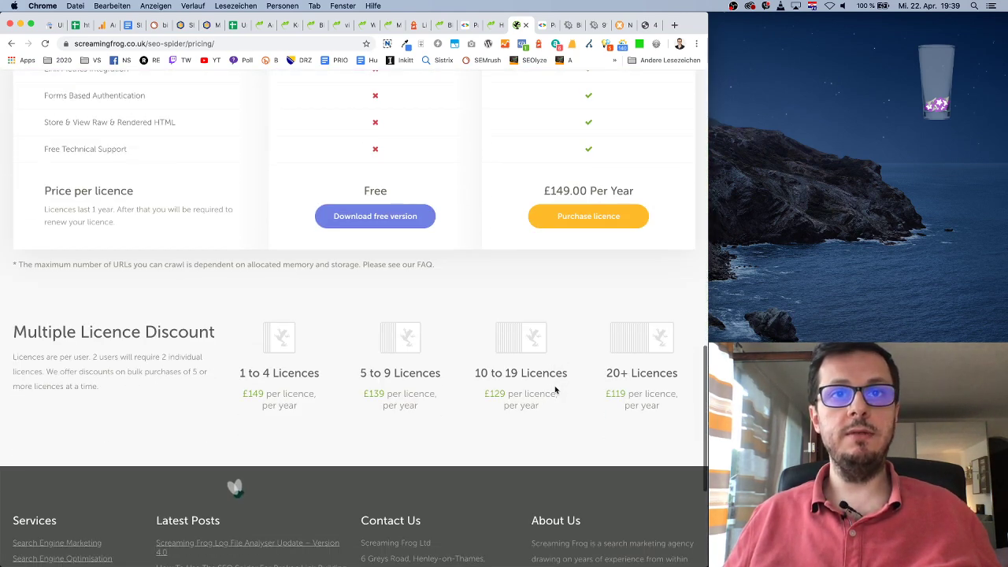
{"action": "scroll", "coordinate": [555, 388], "scroll_direction": "up", "scroll_amount": 6}
{"action": "scroll", "coordinate": [554, 389], "scroll_direction": "down", "scroll_amount": 8}
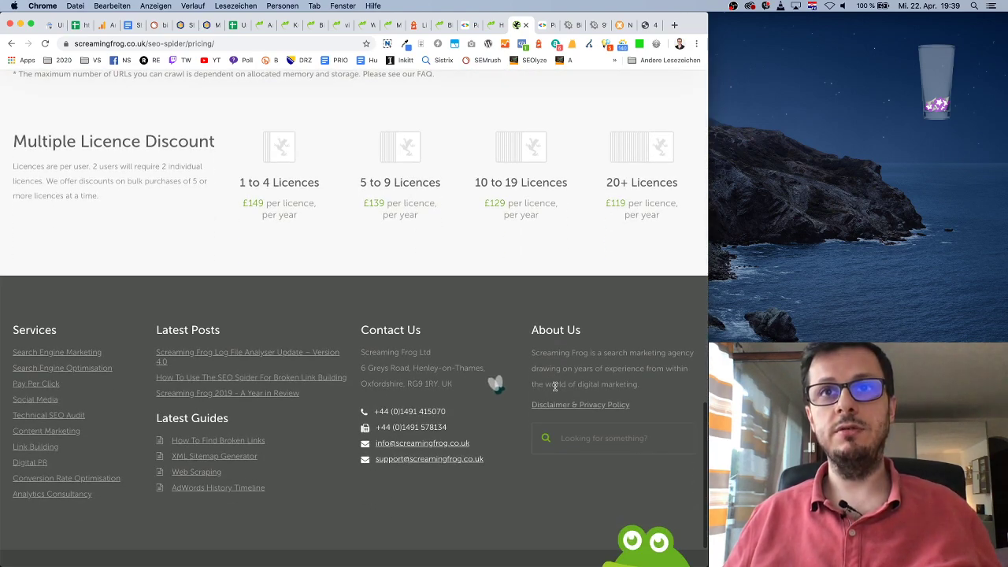
{"action": "scroll", "coordinate": [554, 388], "scroll_direction": "up", "scroll_amount": 3}
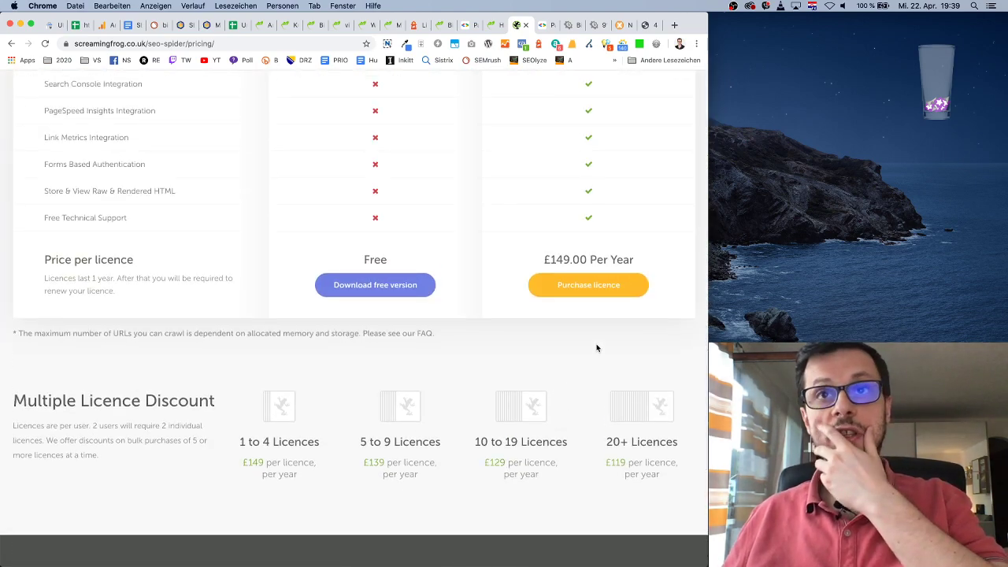
{"action": "left_click_drag", "start_coordinate": [543, 260], "coordinate": [630, 259]}
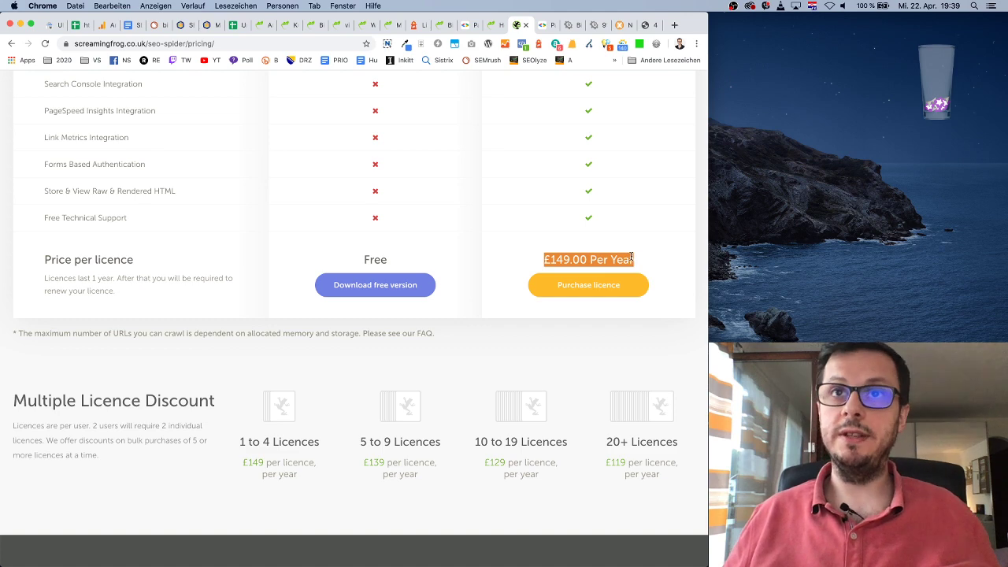
{"action": "left_click", "coordinate": [624, 255]}
Step: Recheck the paid licence price, read the pricing page's introductory text, and return to the biomed.ba crawl in Screaming Frog SEO Spider
{"action": "scroll", "coordinate": [624, 256], "scroll_direction": "up", "scroll_amount": 4}
{"action": "scroll", "coordinate": [624, 256], "scroll_direction": "up", "scroll_amount": 10}
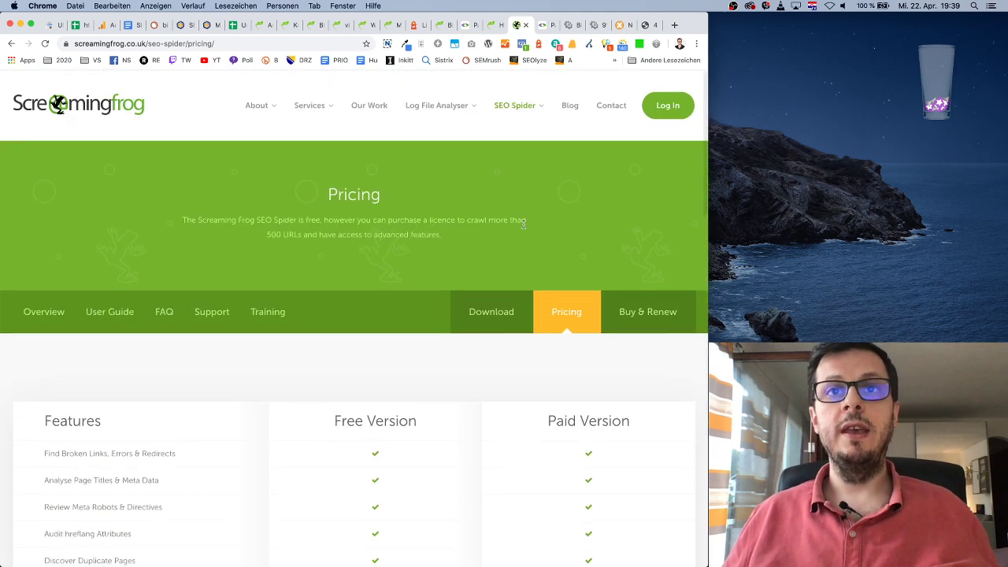
{"action": "scroll", "coordinate": [559, 408], "scroll_direction": "down", "scroll_amount": 10}
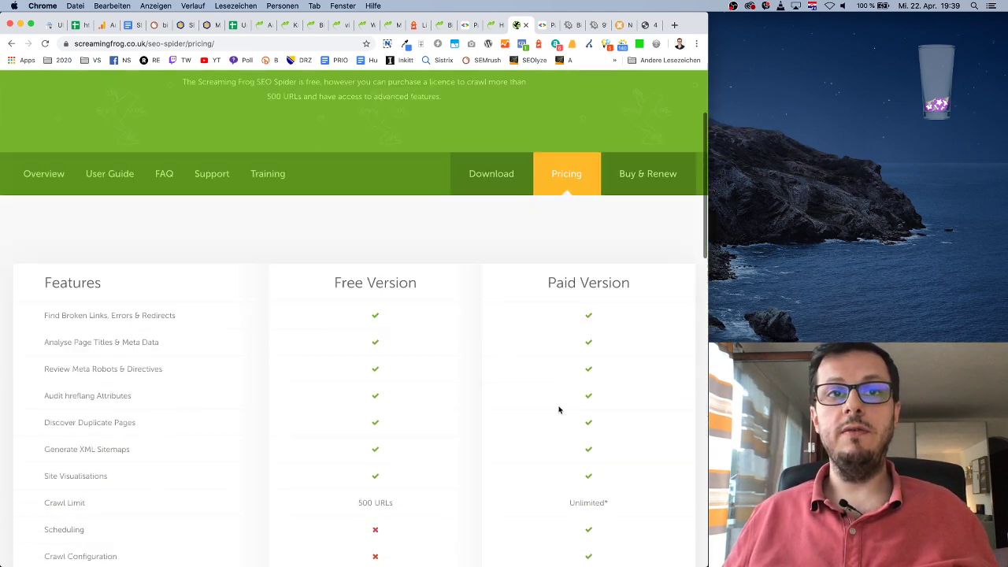
{"action": "left_click_drag", "start_coordinate": [543, 419], "coordinate": [586, 420]}
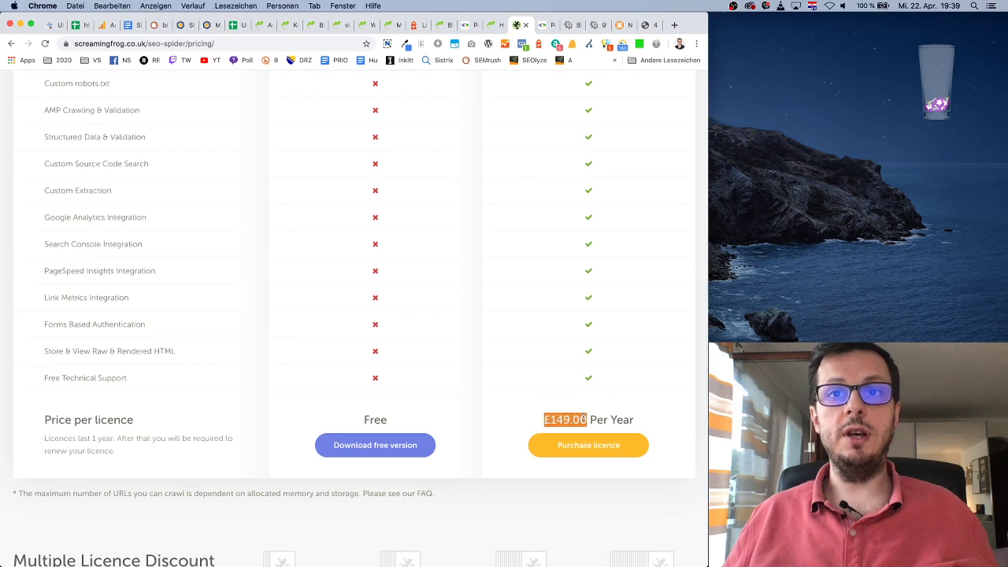
{"action": "left_click", "coordinate": [659, 417]}
{"action": "scroll", "coordinate": [609, 328], "scroll_direction": "up", "scroll_amount": 10}
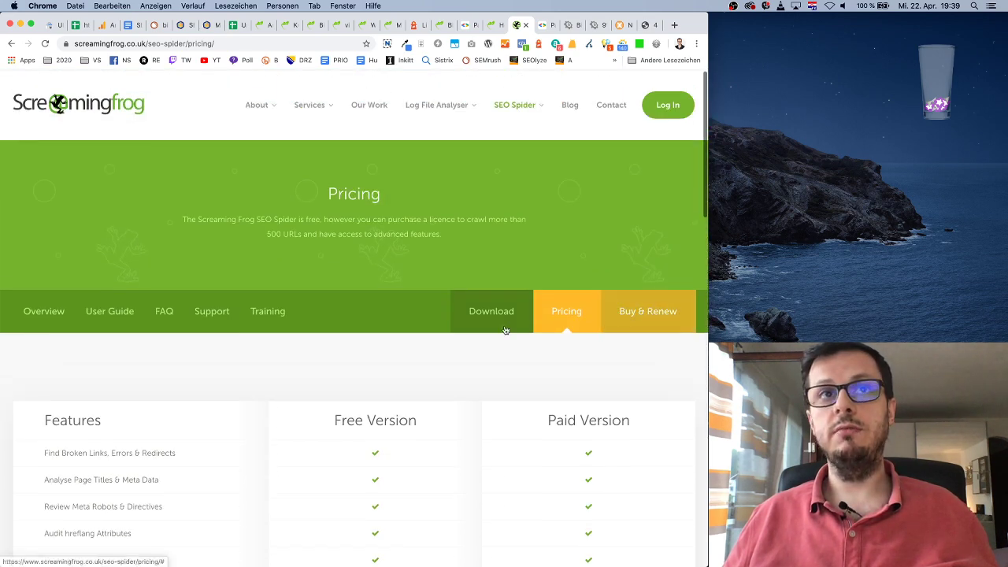
{"action": "mouse_move", "coordinate": [445, 238]}
{"action": "left_mouse_down"}
{"action": "mouse_move", "coordinate": [332, 193]}
{"action": "mouse_move", "coordinate": [439, 219]}
{"action": "mouse_move", "coordinate": [452, 234]}
{"action": "left_mouse_up"}
{"action": "left_click", "coordinate": [340, 194]}
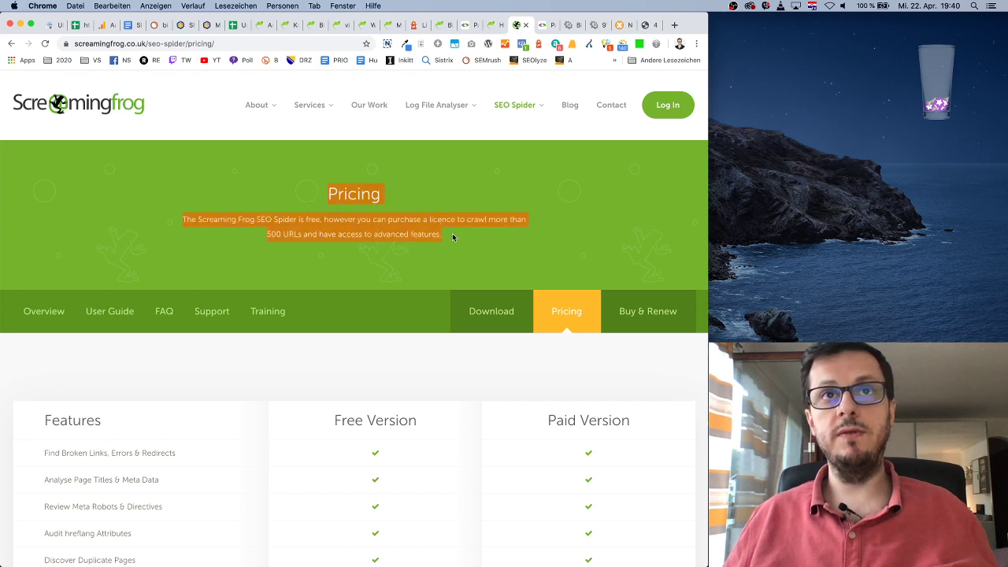
{"action": "left_click", "coordinate": [454, 238]}
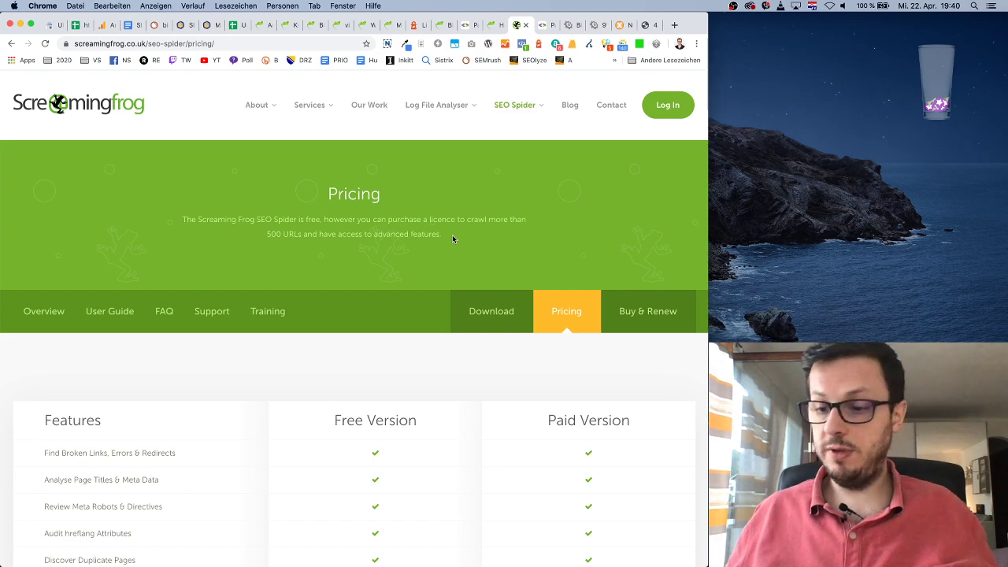
{"action": "scroll", "coordinate": [465, 220], "scroll_direction": "up", "scroll_amount": 1}
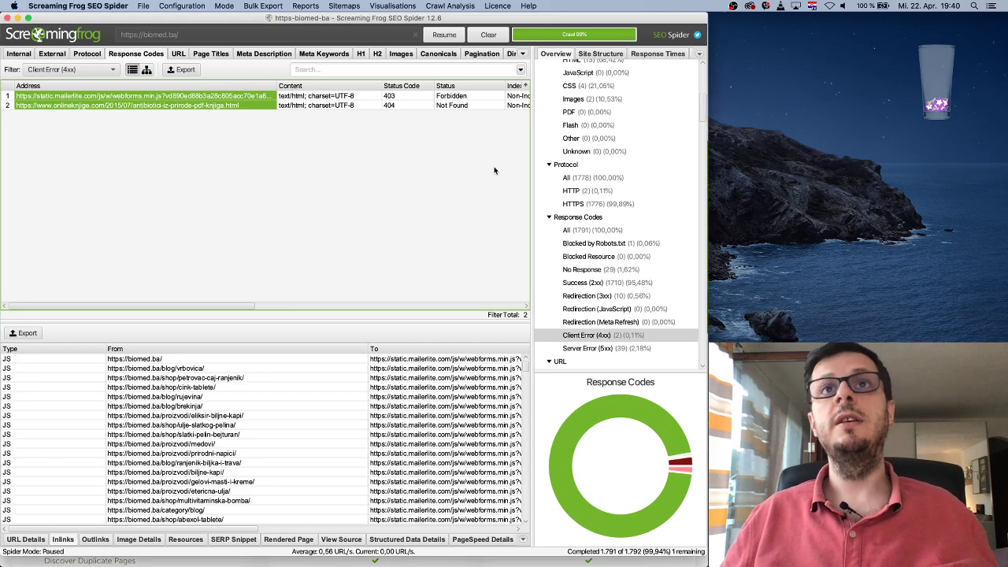
Step: View the Inlink Anchor Text word cloud and the Body Text word cloud for the crawl's internal HTML pages
{"action": "scroll", "coordinate": [604, 186], "scroll_direction": "up", "scroll_amount": 5}
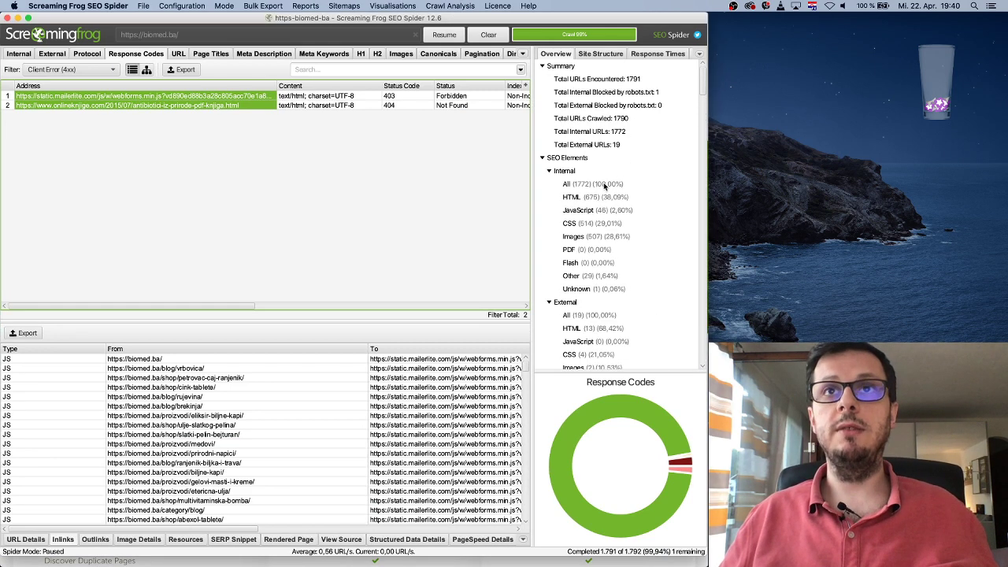
{"action": "left_click", "coordinate": [18, 54]}
{"action": "left_click", "coordinate": [400, 7]}
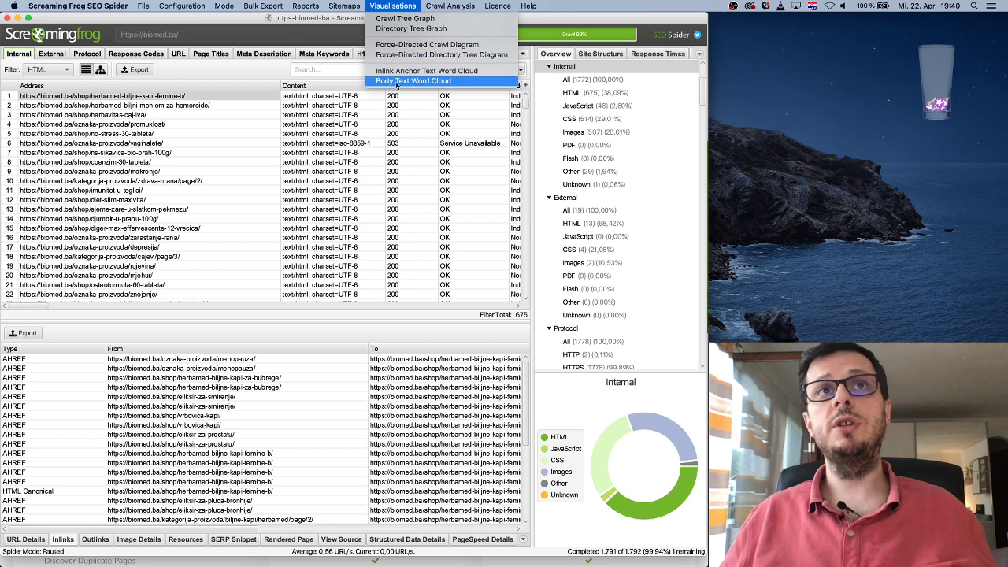
{"action": "left_click", "coordinate": [429, 73]}
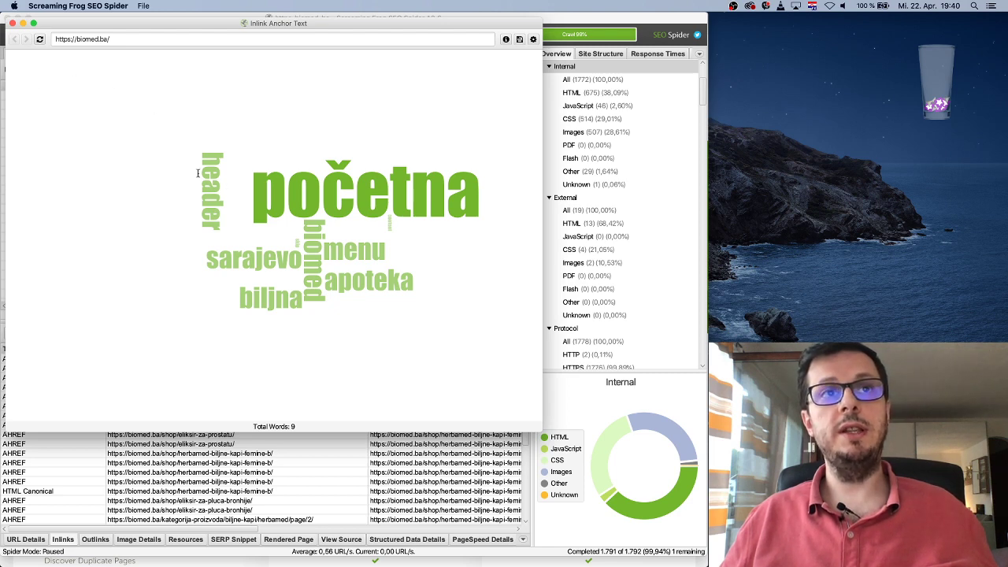
{"action": "left_click", "coordinate": [12, 23]}
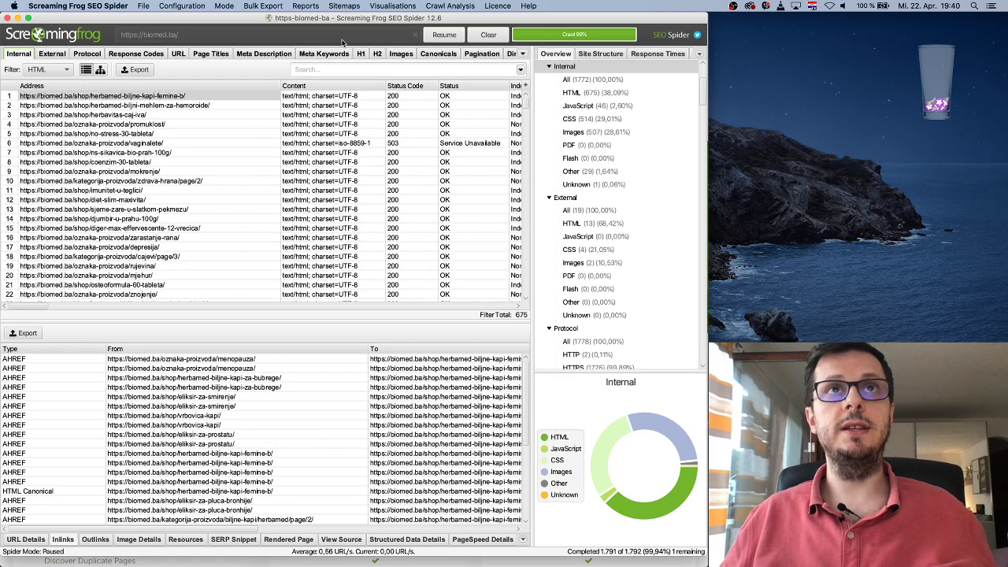
{"action": "left_click", "coordinate": [393, 6]}
{"action": "left_click", "coordinate": [413, 80]}
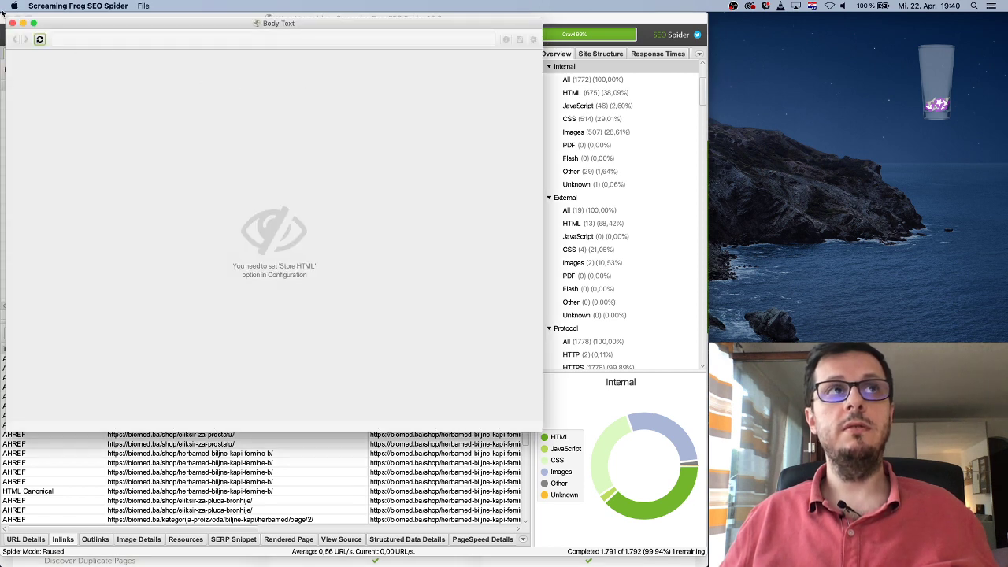
{"action": "left_click", "coordinate": [11, 23]}
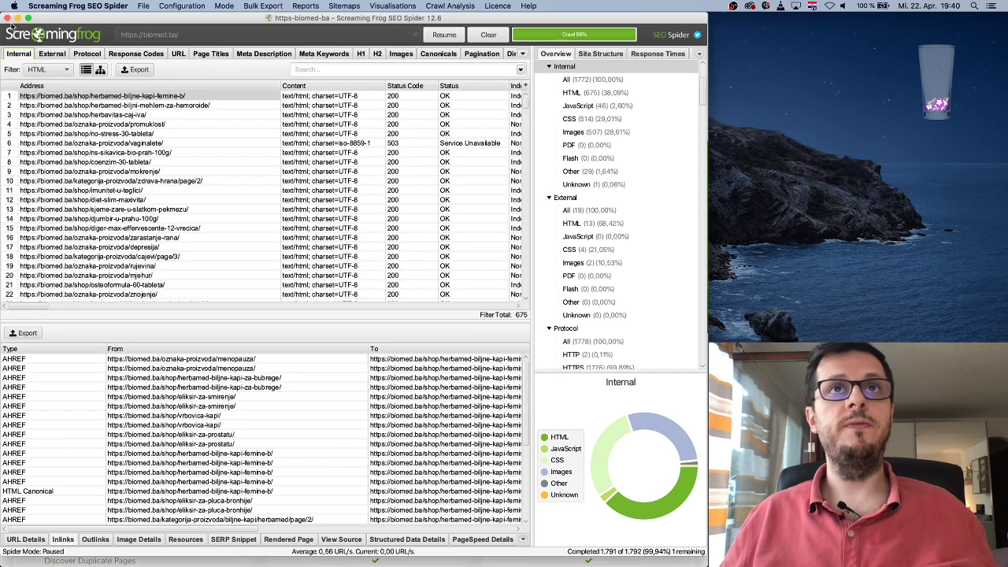
Step: Open the Force-Directed Directory Tree Diagram and examine the product tag cluster, the shop cluster and the smaller branches around the homepage node
{"action": "left_click", "coordinate": [392, 6]}
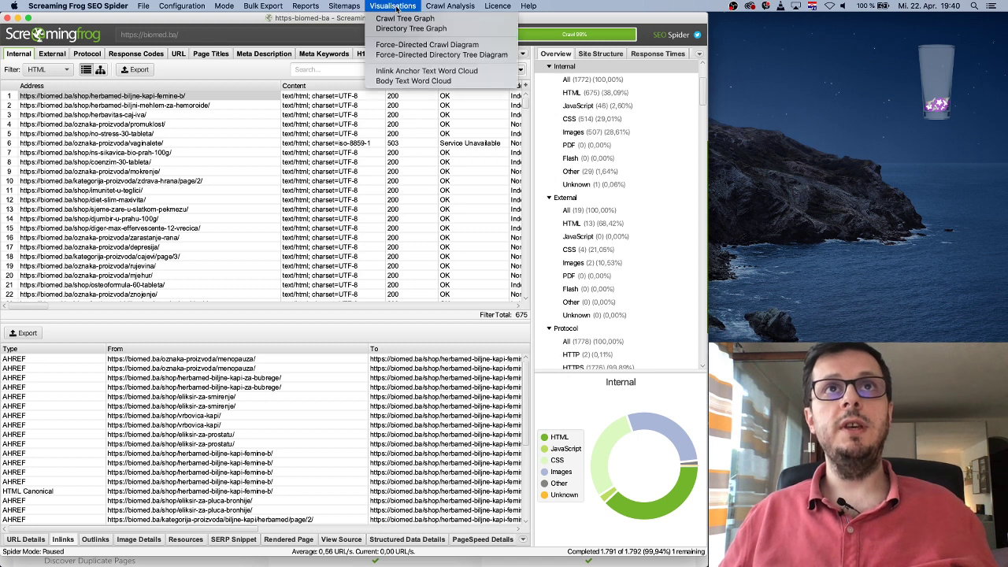
{"action": "left_click", "coordinate": [446, 56]}
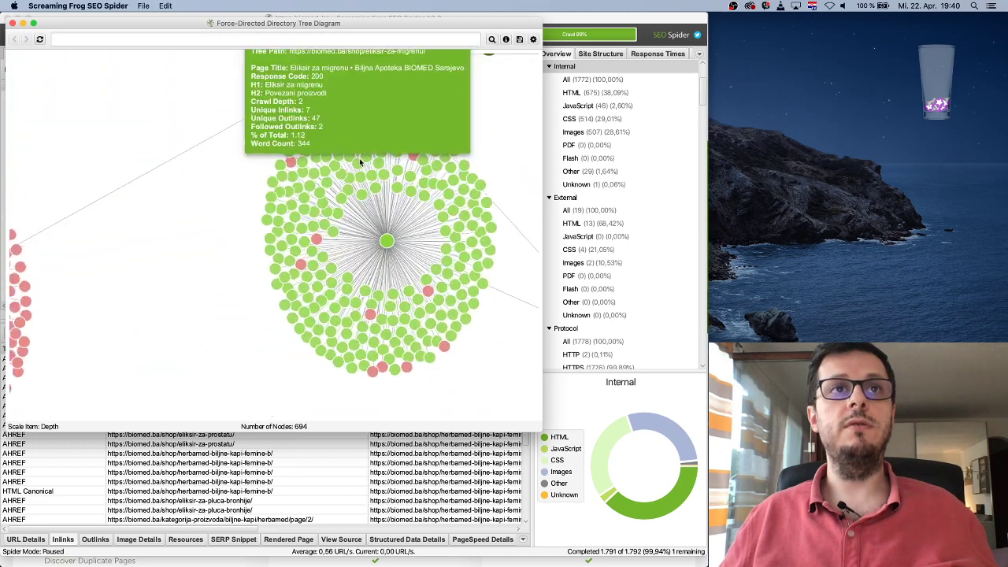
{"action": "scroll", "coordinate": [313, 194], "scroll_direction": "down", "scroll_amount": 5}
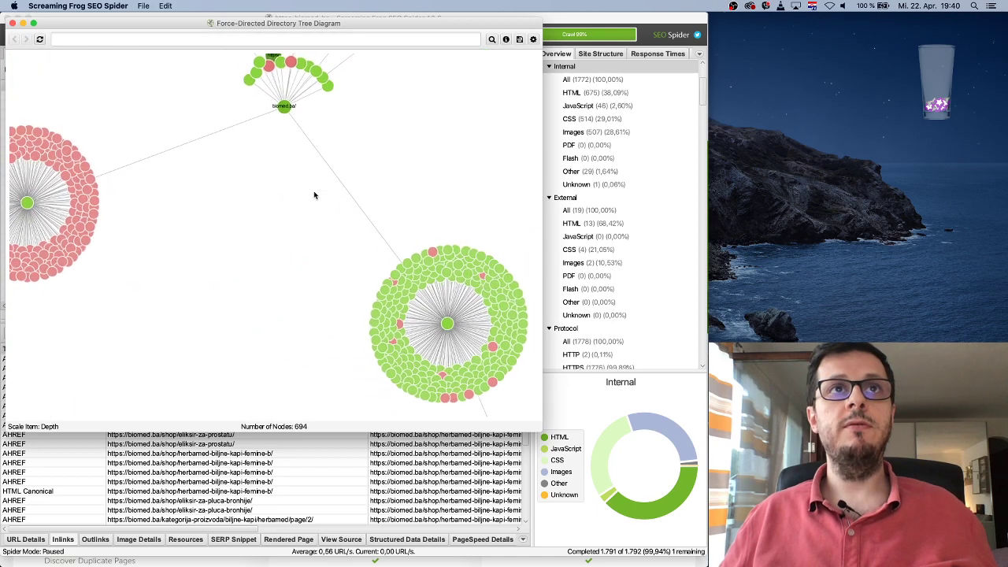
{"action": "scroll", "coordinate": [314, 194], "scroll_direction": "down", "scroll_amount": 2}
{"action": "left_click_drag", "start_coordinate": [313, 194], "coordinate": [337, 266]}
{"action": "mouse_move", "coordinate": [165, 296]}
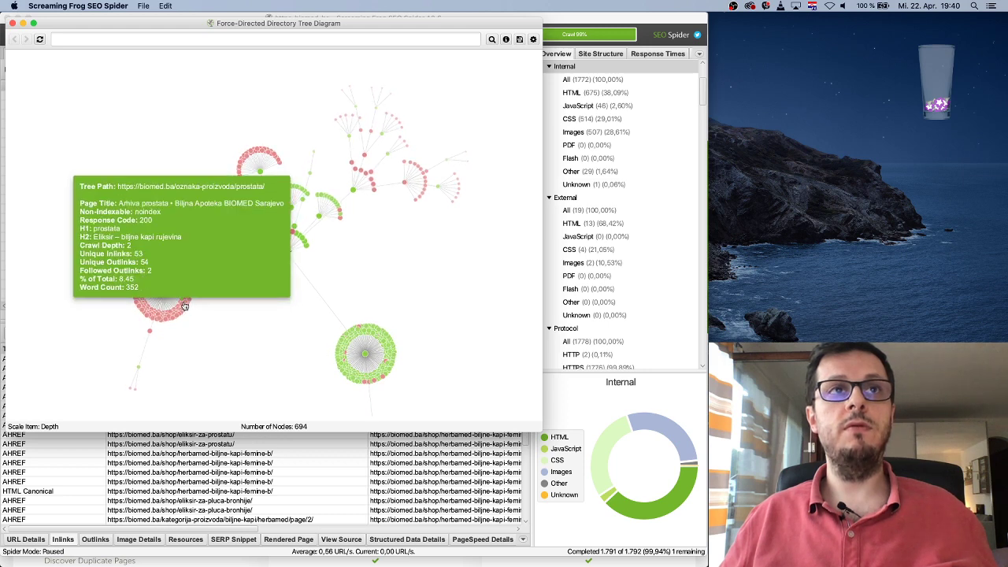
{"action": "mouse_move", "coordinate": [161, 272]}
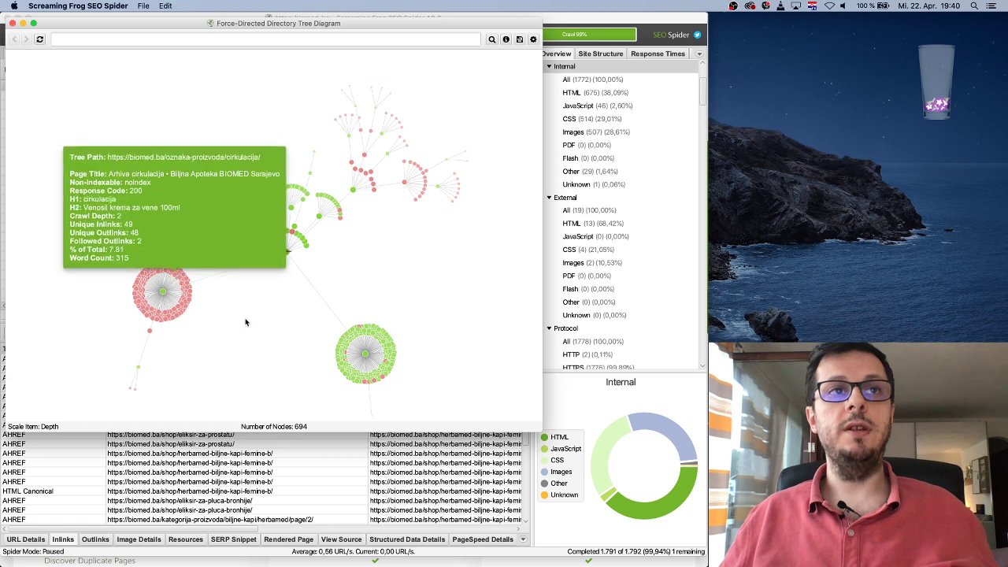
{"action": "mouse_move", "coordinate": [353, 340]}
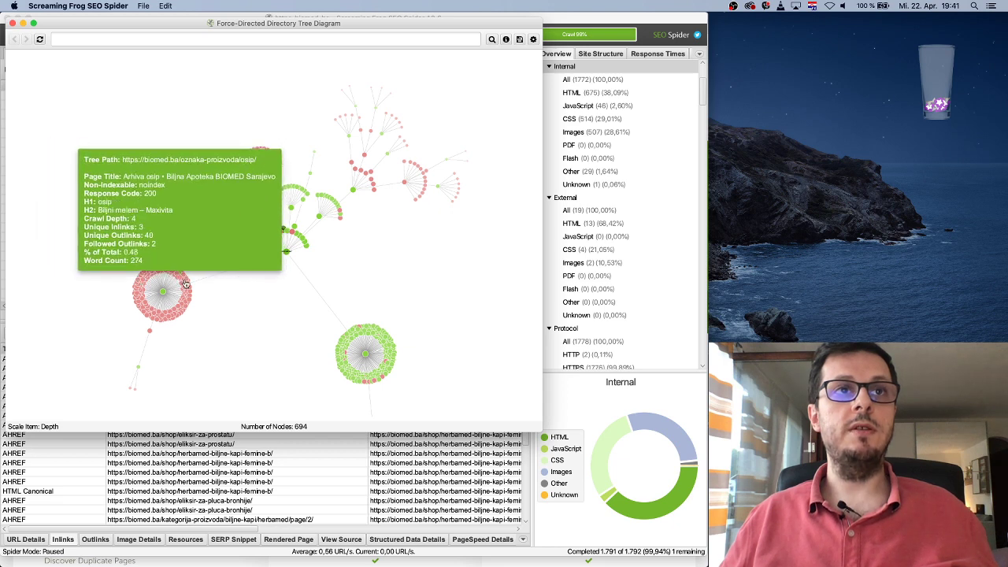
{"action": "mouse_move", "coordinate": [286, 253]}
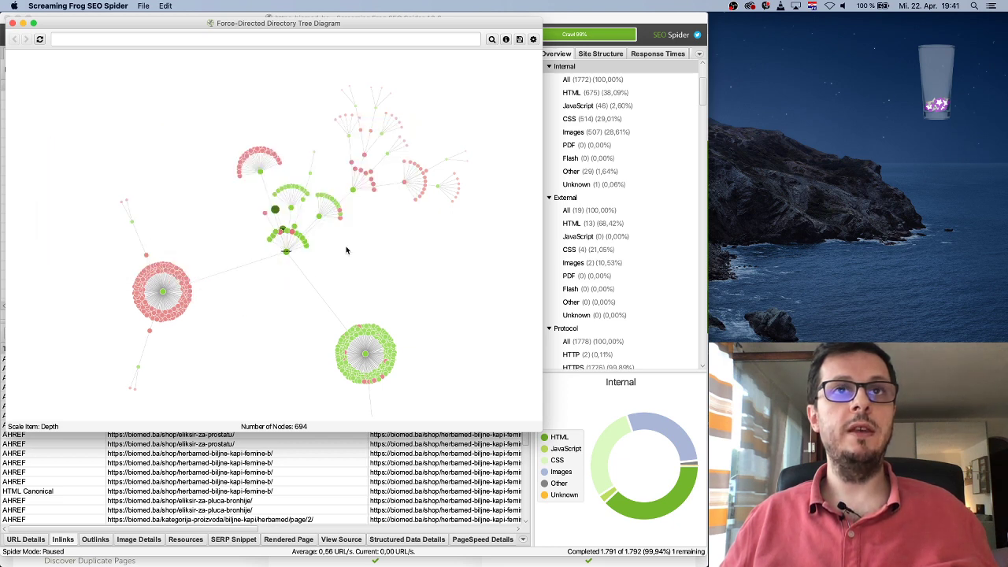
{"action": "left_click", "coordinate": [261, 174]}
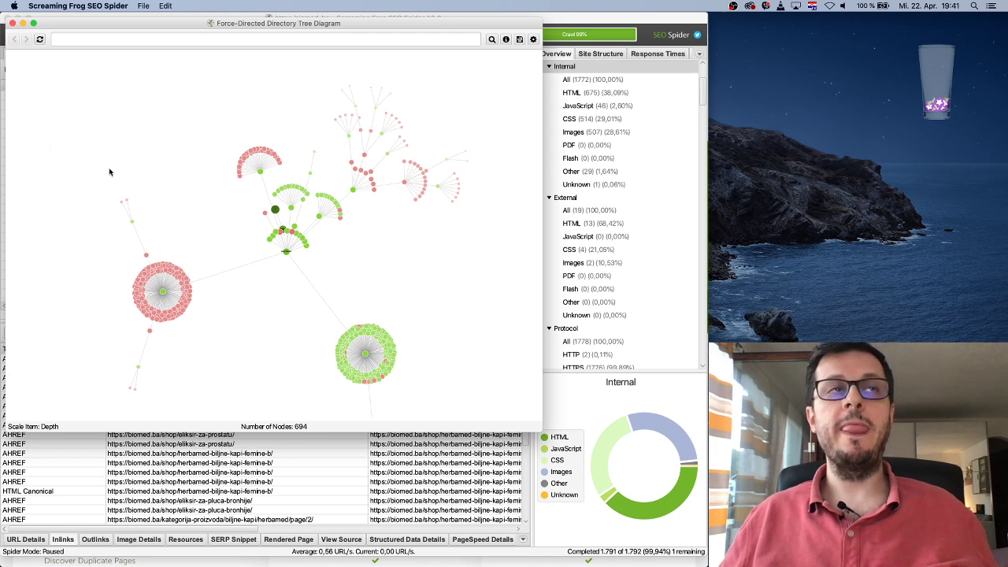
{"action": "left_click", "coordinate": [12, 24]}
Step: Look through the crawl overview from the summary and response codes down to the Analytics, Search Console and Link Metrics sections
{"action": "scroll", "coordinate": [597, 235], "scroll_direction": "up", "scroll_amount": 3}
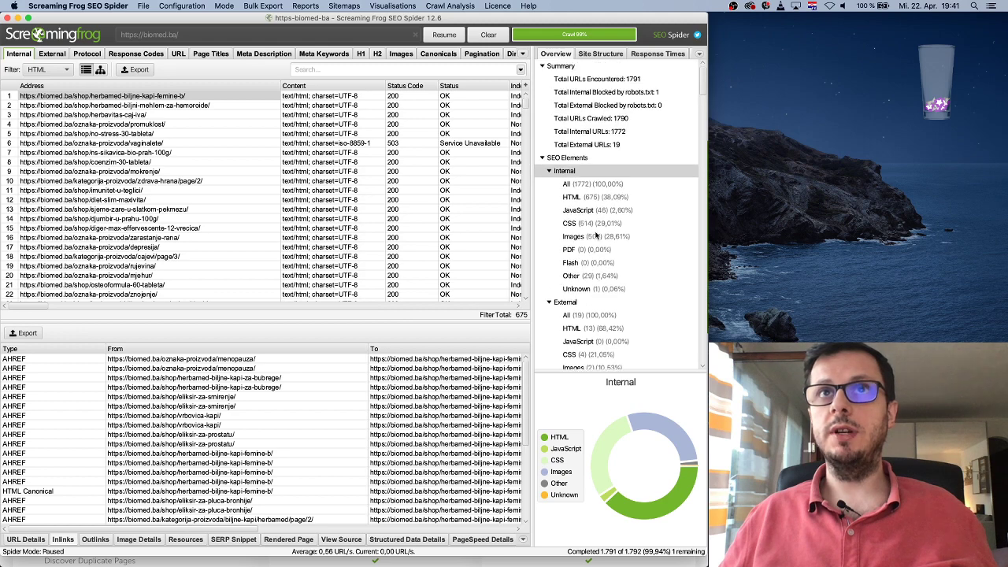
{"action": "scroll", "coordinate": [613, 158], "scroll_direction": "down", "scroll_amount": 20}
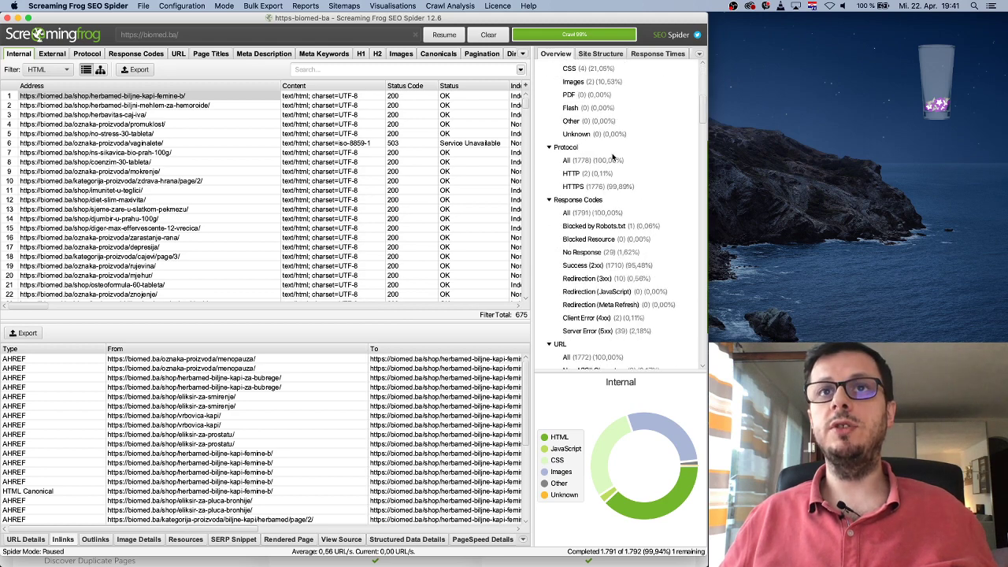
{"action": "scroll", "coordinate": [613, 158], "scroll_direction": "down", "scroll_amount": 20}
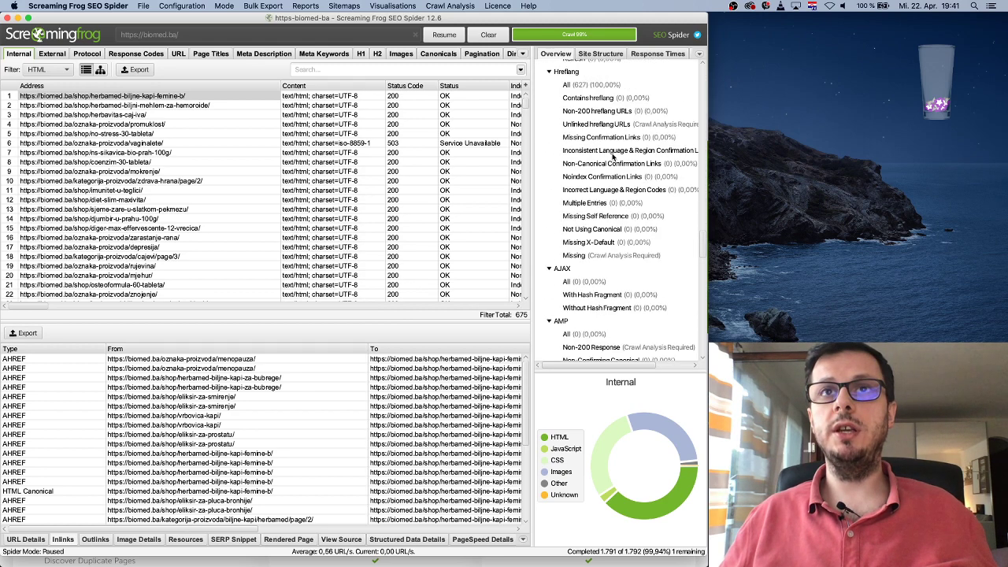
{"action": "scroll", "coordinate": [612, 157], "scroll_direction": "down", "scroll_amount": 3}
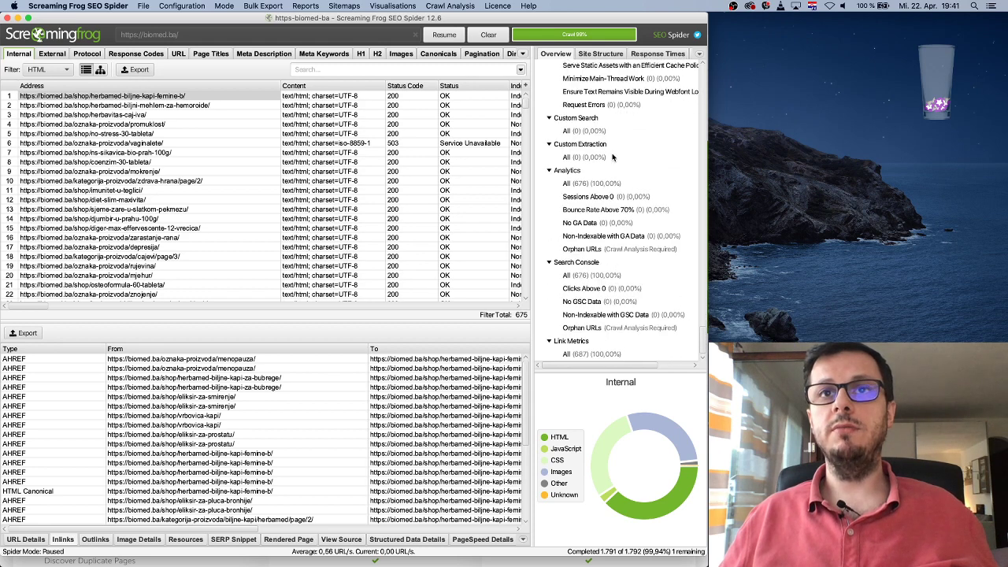
{"action": "scroll", "coordinate": [612, 157], "scroll_direction": "up", "scroll_amount": 20}
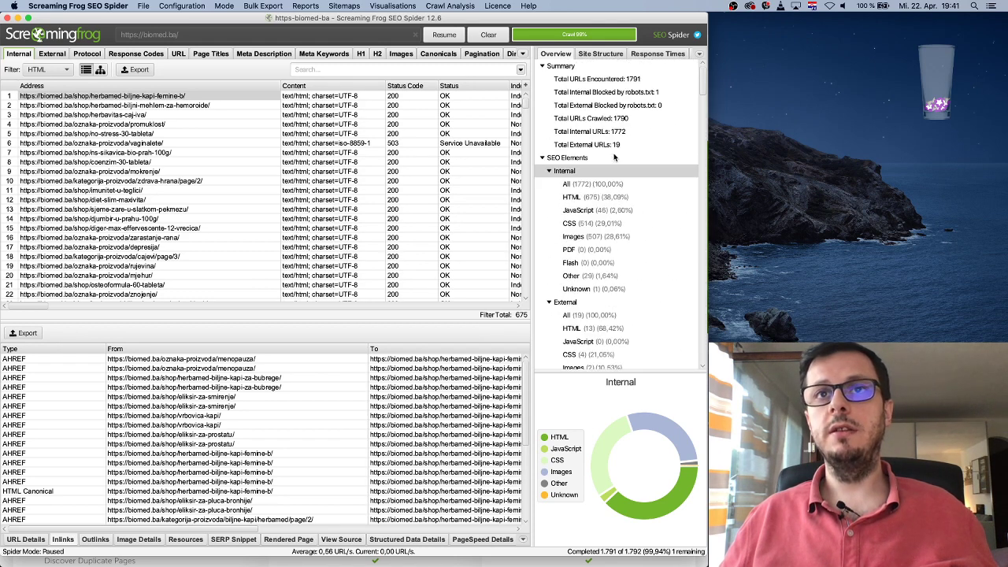
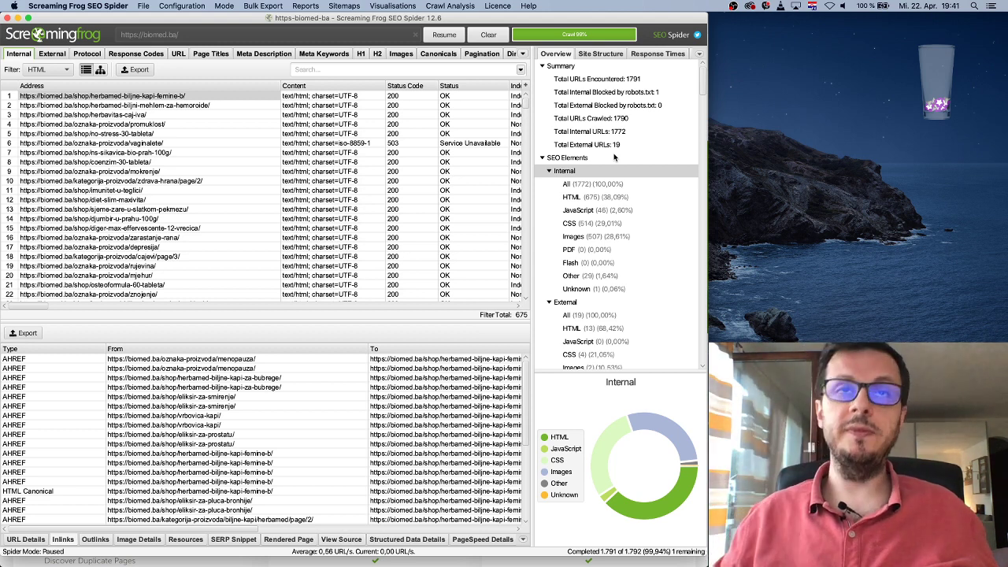
Step: Switch to the SEO (audit) plan biomed.ba document in Chrome, skim its existing sections and return to the end of the page speed metrics
{"action": "left_click", "coordinate": [19, 17]}
{"action": "left_click", "coordinate": [130, 24]}
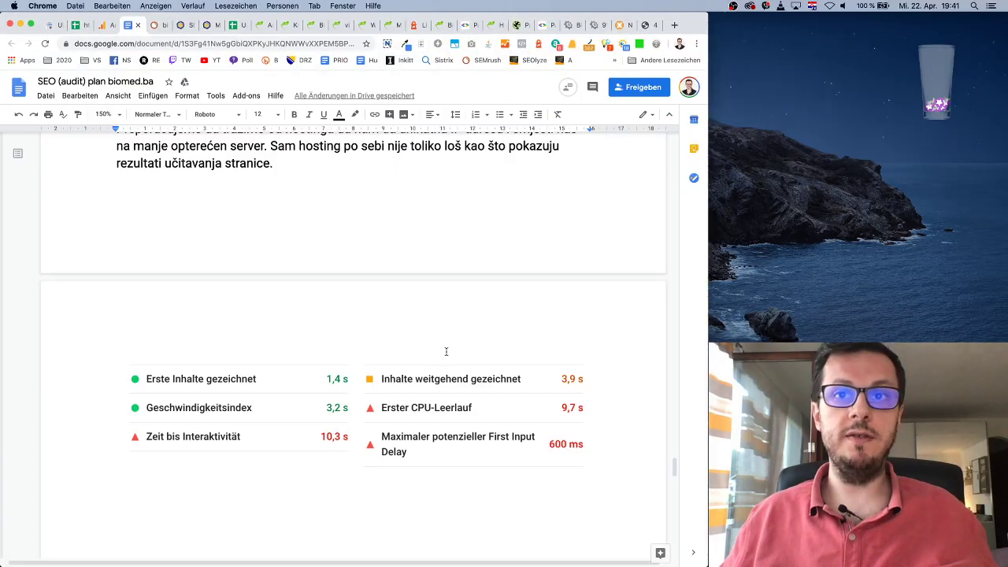
{"action": "scroll", "coordinate": [446, 351], "scroll_direction": "up", "scroll_amount": 20}
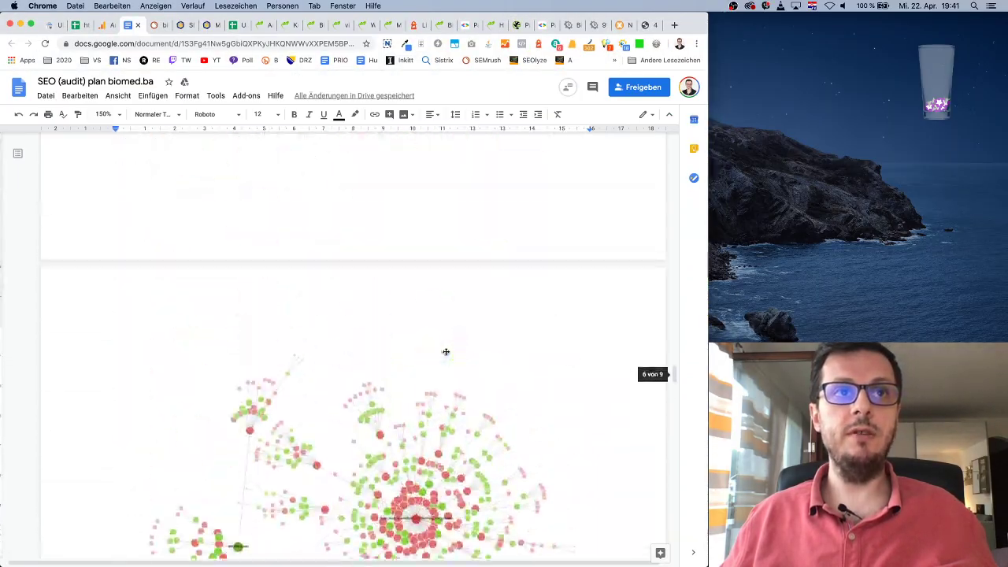
{"action": "scroll", "coordinate": [445, 352], "scroll_direction": "up", "scroll_amount": 20}
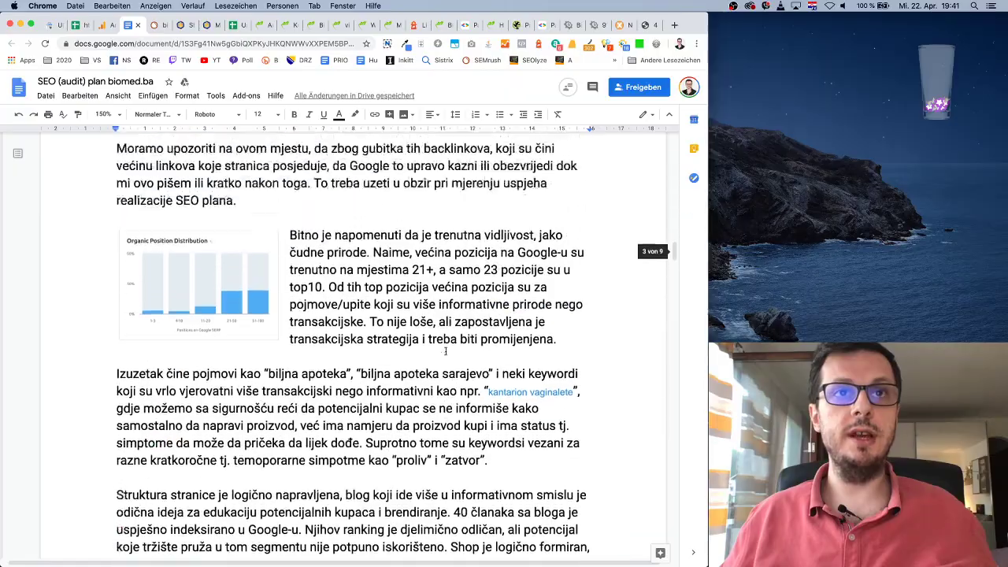
{"action": "scroll", "coordinate": [445, 351], "scroll_direction": "up", "scroll_amount": 3}
{"action": "scroll", "coordinate": [446, 351], "scroll_direction": "down", "scroll_amount": 15}
{"action": "scroll", "coordinate": [446, 351], "scroll_direction": "up", "scroll_amount": 4}
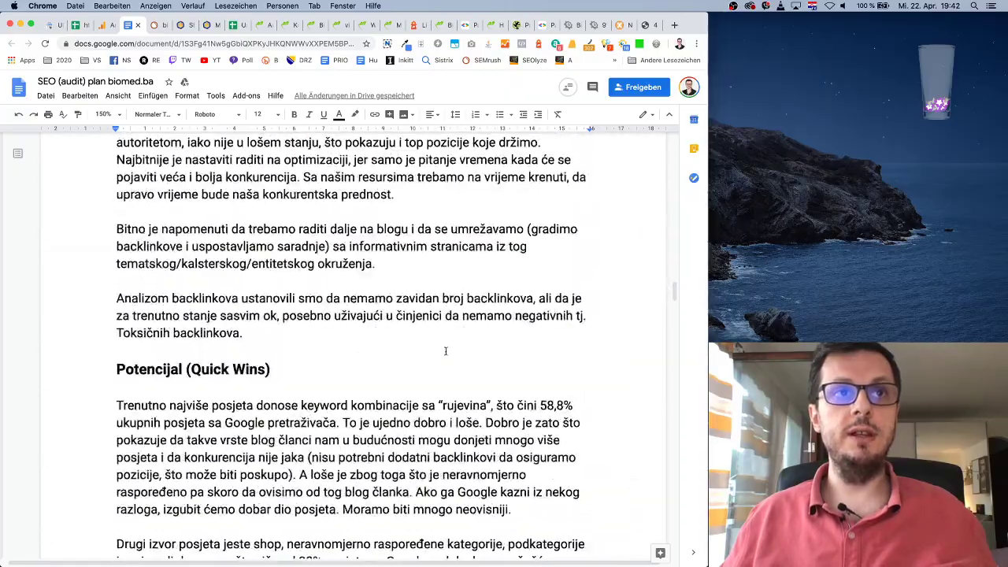
{"action": "scroll", "coordinate": [446, 351], "scroll_direction": "down", "scroll_amount": 20}
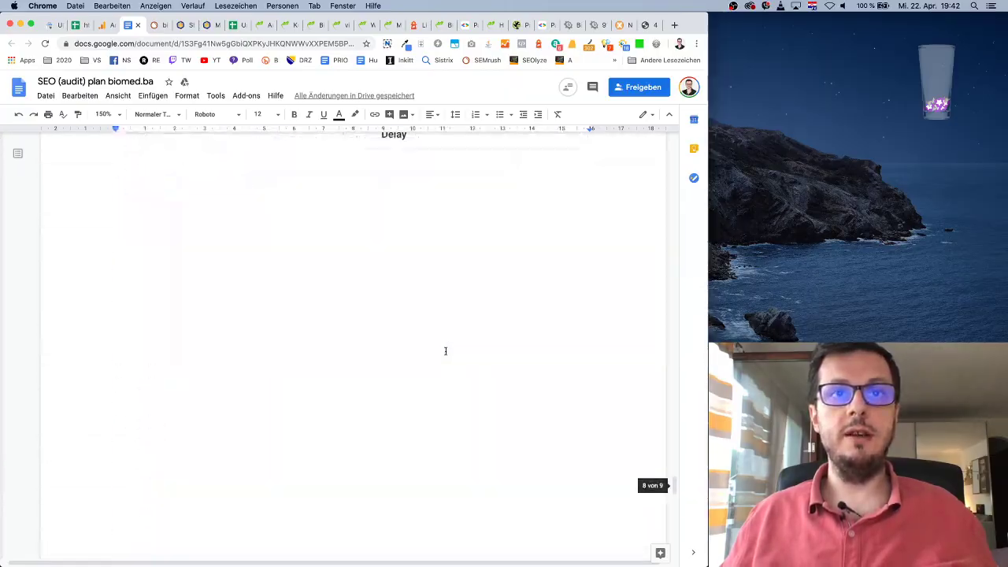
{"action": "scroll", "coordinate": [446, 351], "scroll_direction": "up", "scroll_amount": 5}
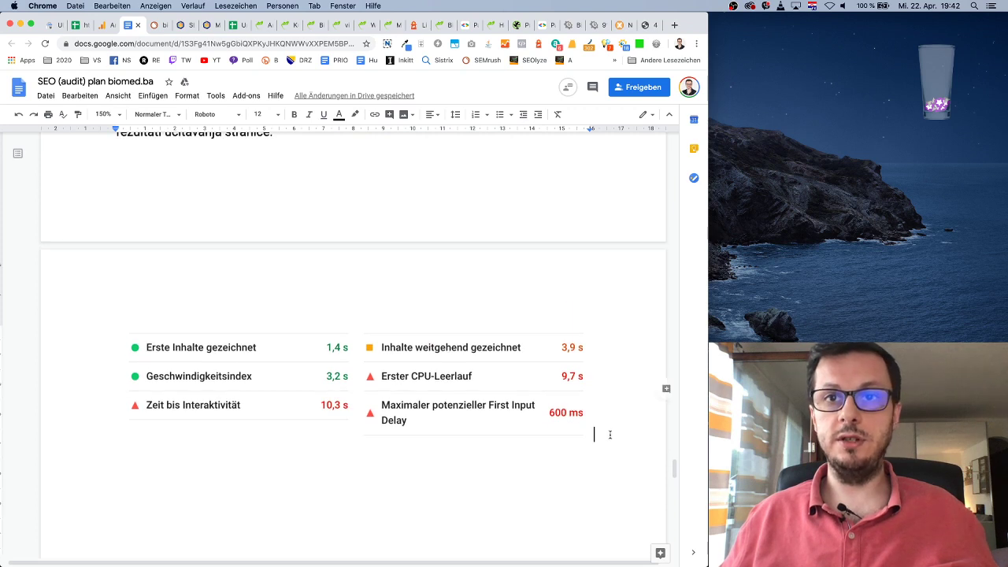
Step: Below the page speed metrics, write the lines "Konkretne Onpage mjere za implementaciju po tipu stranice" and "Početna stranica"
{"action": "key", "text": "Return"}
{"action": "type", "text": "Kon"}
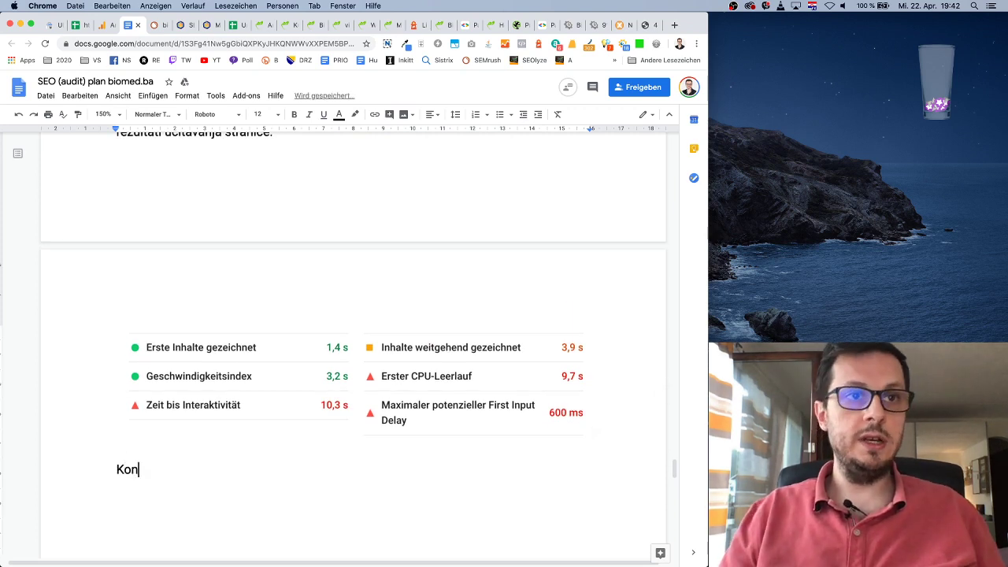
{"action": "type", "text": "kretne Onpa"}
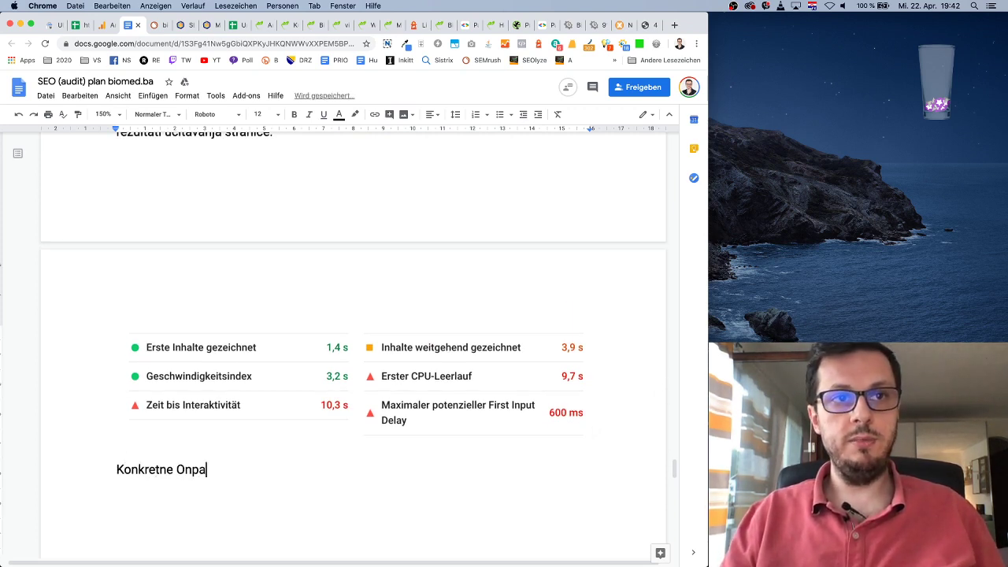
{"action": "type", "text": "ge mjere za implementaciju po tipu stranice"}
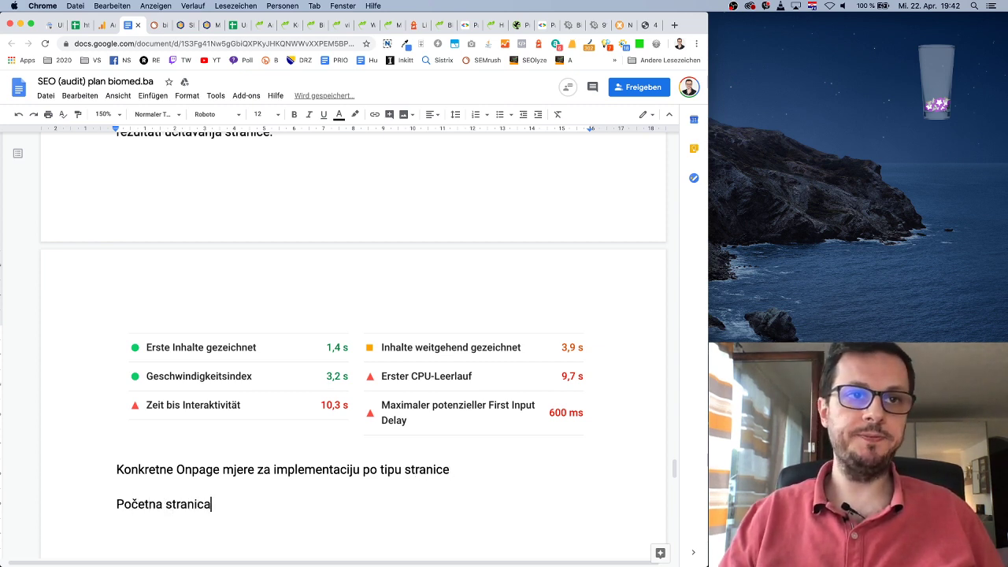
Step: Format the "Konkretne Onpage mjere" heading as bold at size 14 and make the "Početna stranica" subheading bold
{"action": "scroll", "coordinate": [557, 415], "scroll_direction": "down", "scroll_amount": 3}
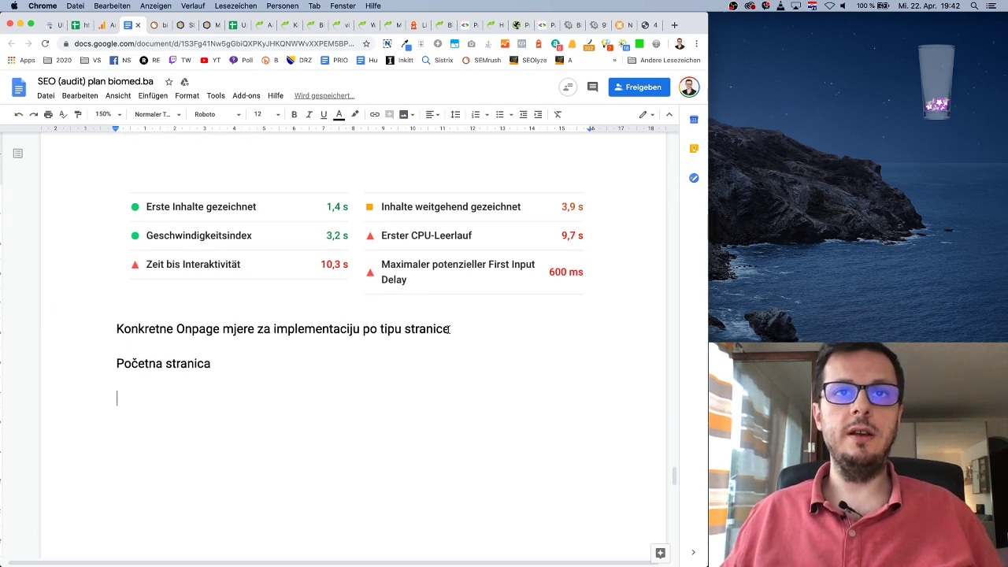
{"action": "left_click_drag", "start_coordinate": [449, 329], "coordinate": [115, 329]}
{"action": "left_click", "coordinate": [279, 115]}
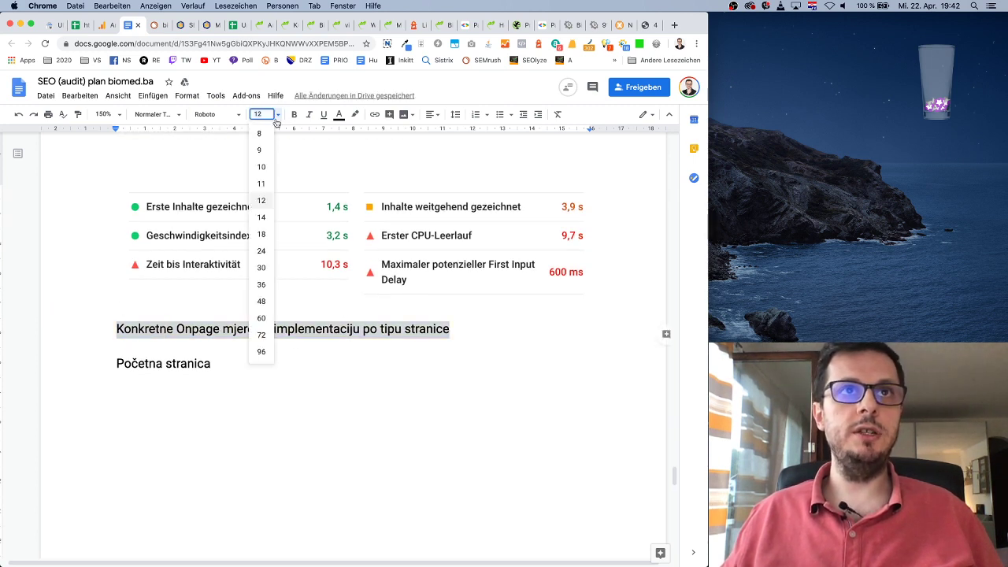
{"action": "left_click", "coordinate": [261, 217]}
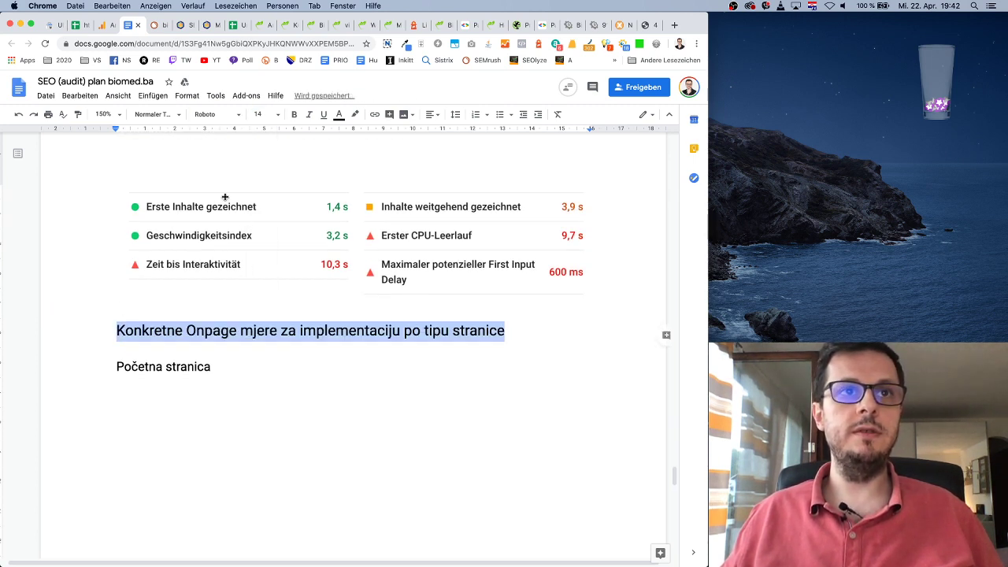
{"action": "left_click", "coordinate": [294, 114]}
{"action": "left_click_drag", "start_coordinate": [209, 363], "coordinate": [114, 367]}
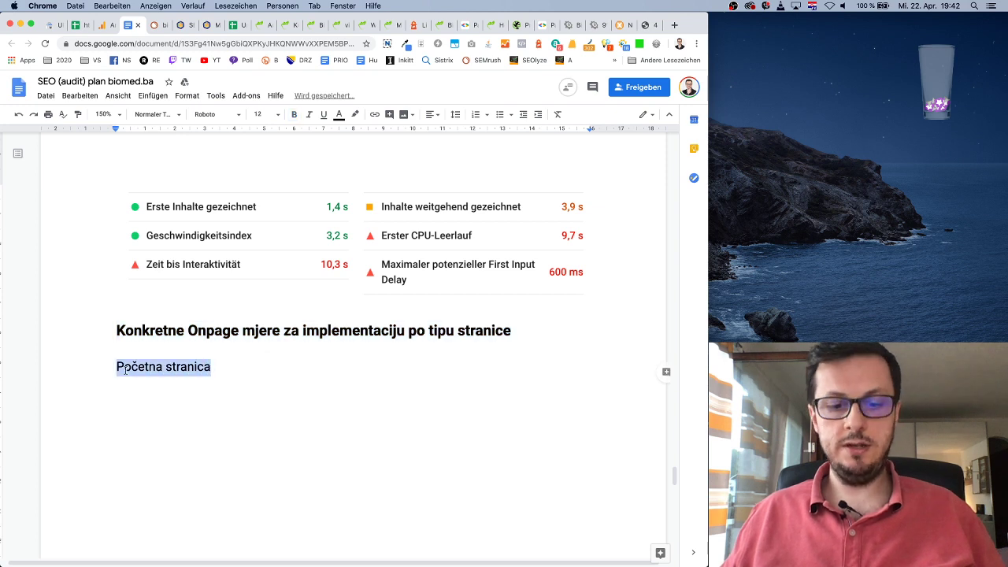
{"action": "key", "text": "ctrl+b"}
Step: Below the "Početna stranica" subheading, write the label "Primarni keyword:" on a new line
{"action": "left_click", "coordinate": [164, 389]}
{"action": "key", "text": "Return"}
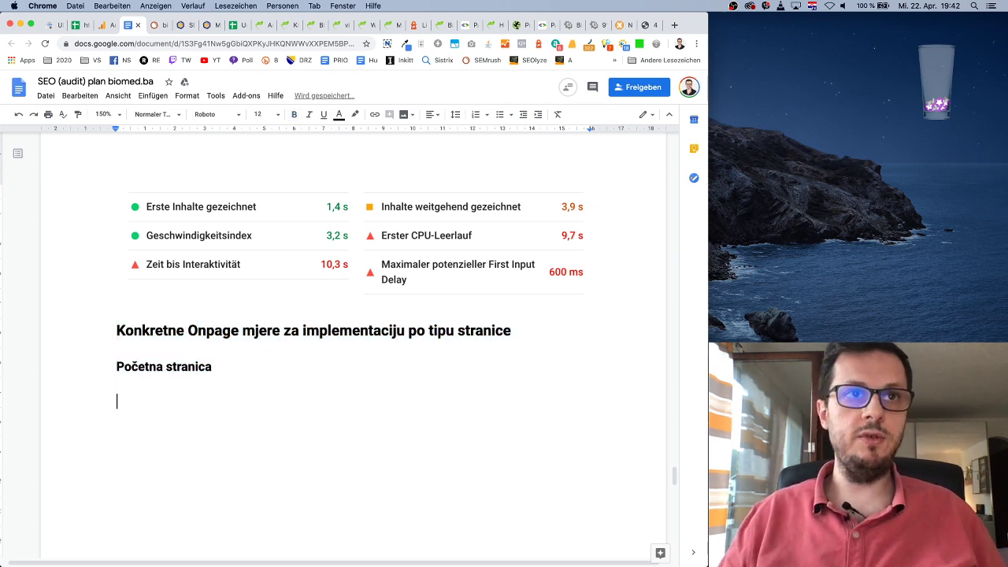
{"action": "type", "text": "Keywor"}
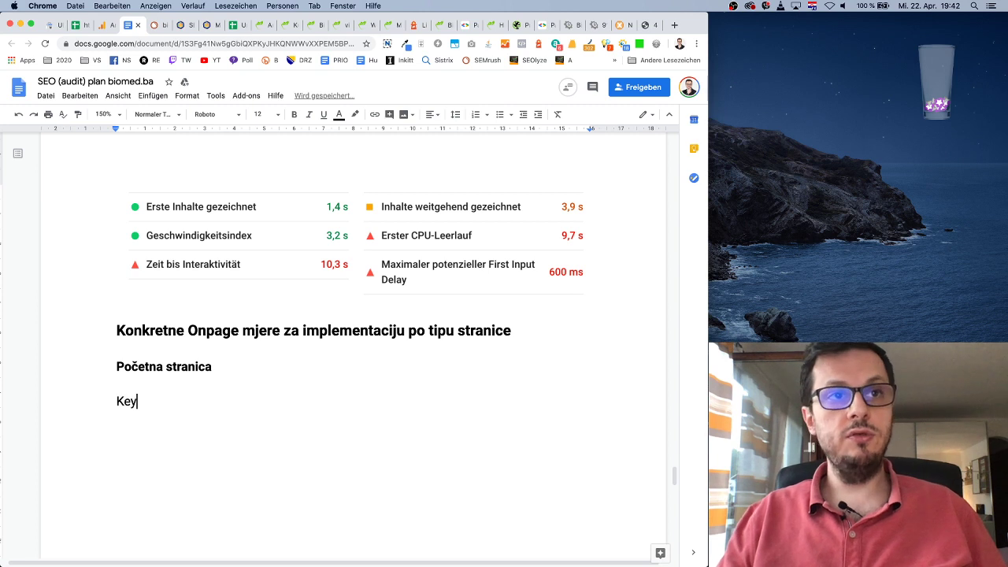
{"action": "key", "text": "BackSpace"}
{"action": "key", "text": "BackSpace"}
{"action": "key", "text": "BackSpace"}
{"action": "key", "text": "BackSpace"}
{"action": "key", "text": "BackSpace"}
{"action": "key", "text": "BackSpace"}
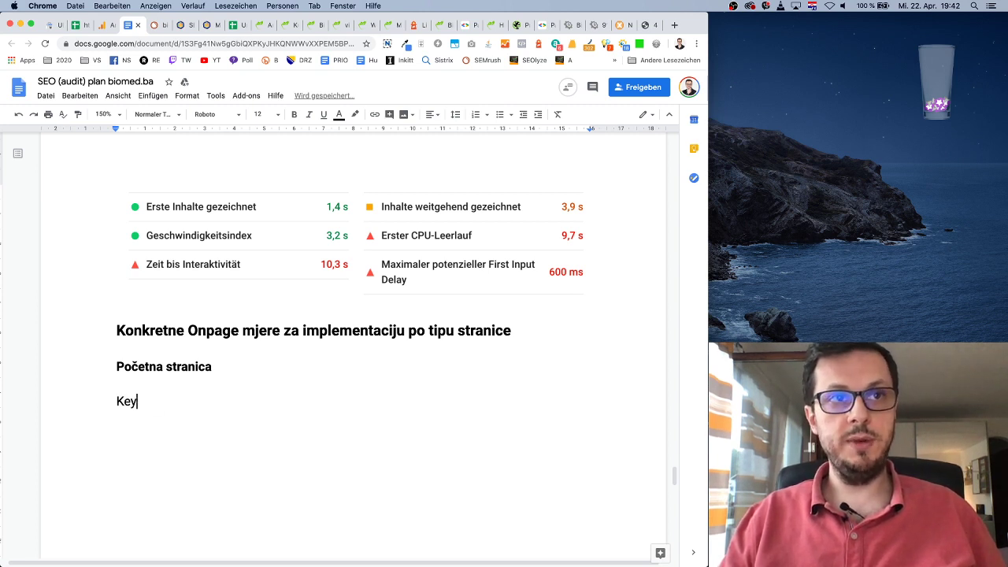
{"action": "type", "text": "Primarni "}
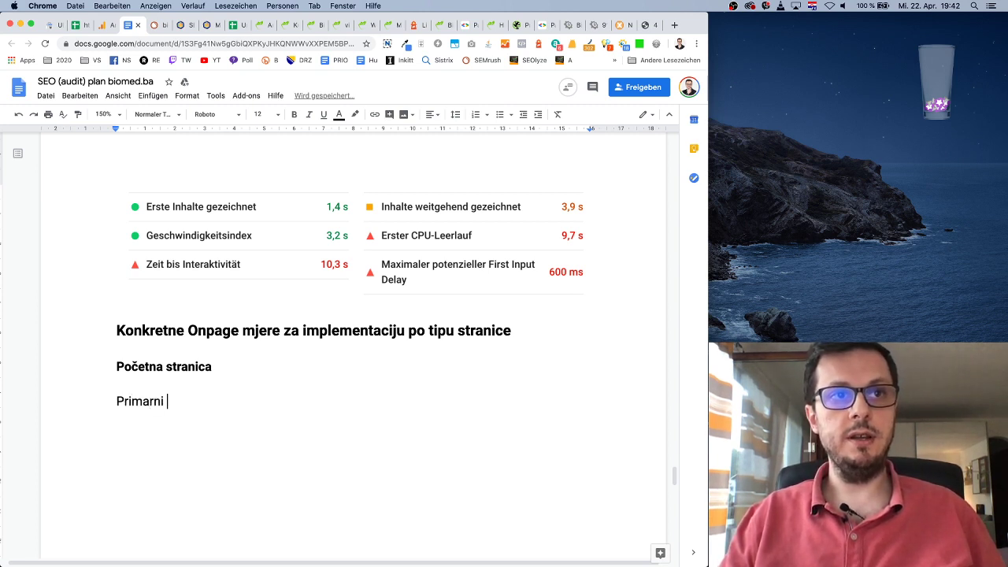
{"action": "type", "text": "keyword:"}
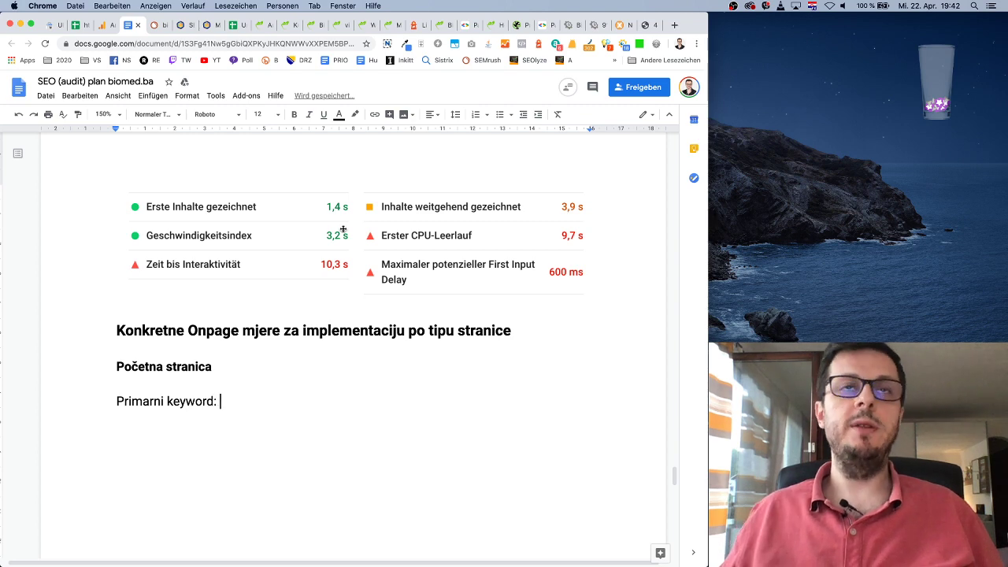
Step: Switch to the biomed.ba site, go to its homepage and examine the welcome banner text for keyword wording
{"action": "left_click", "coordinate": [264, 26]}
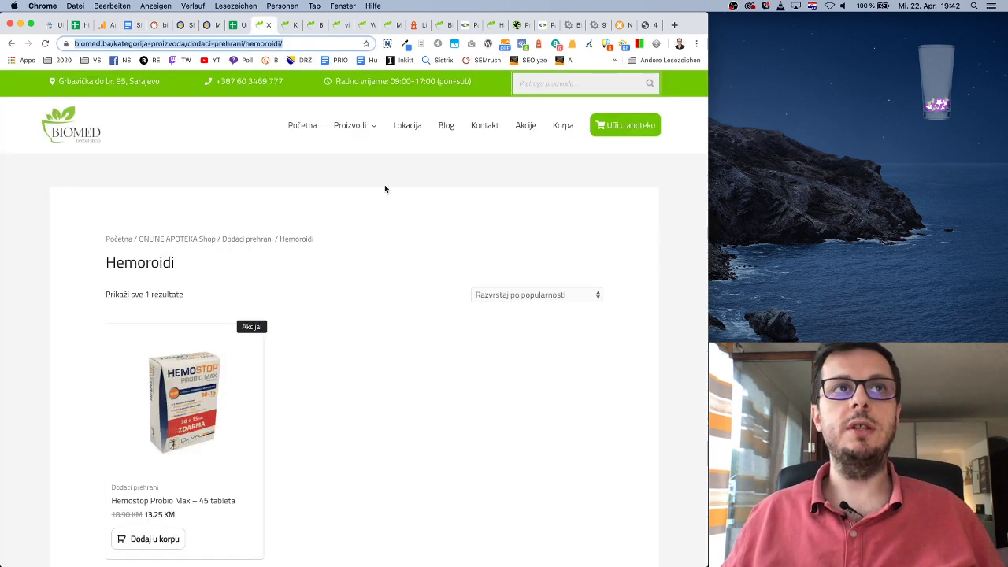
{"action": "left_click", "coordinate": [308, 128]}
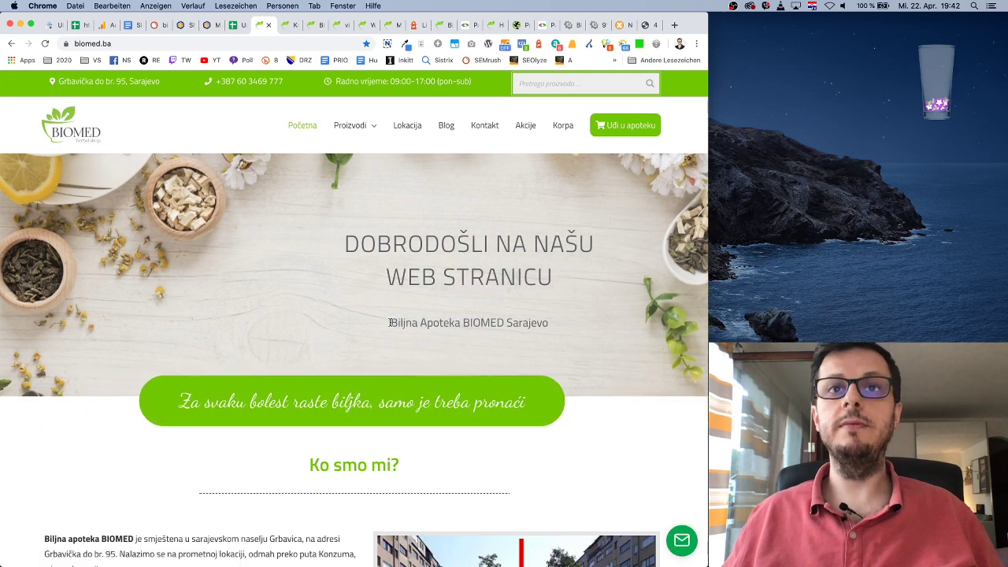
{"action": "left_click_drag", "start_coordinate": [391, 322], "coordinate": [556, 331]}
{"action": "left_click", "coordinate": [521, 319]}
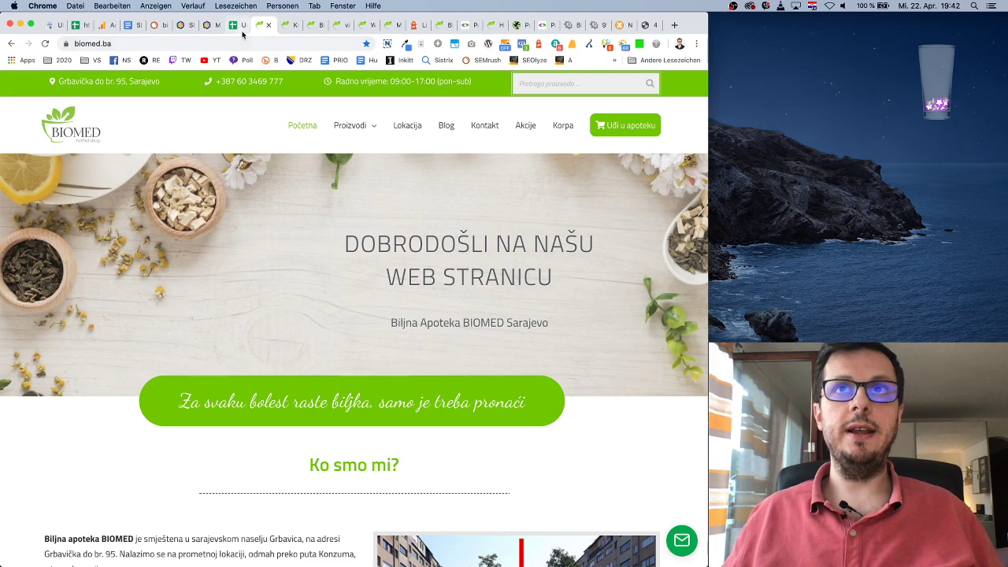
Step: In SEMrush, look up the keyword overview for "biljna apoteka" and view its search volume for Bosnia and Herzegovina
{"action": "left_click", "coordinate": [158, 25]}
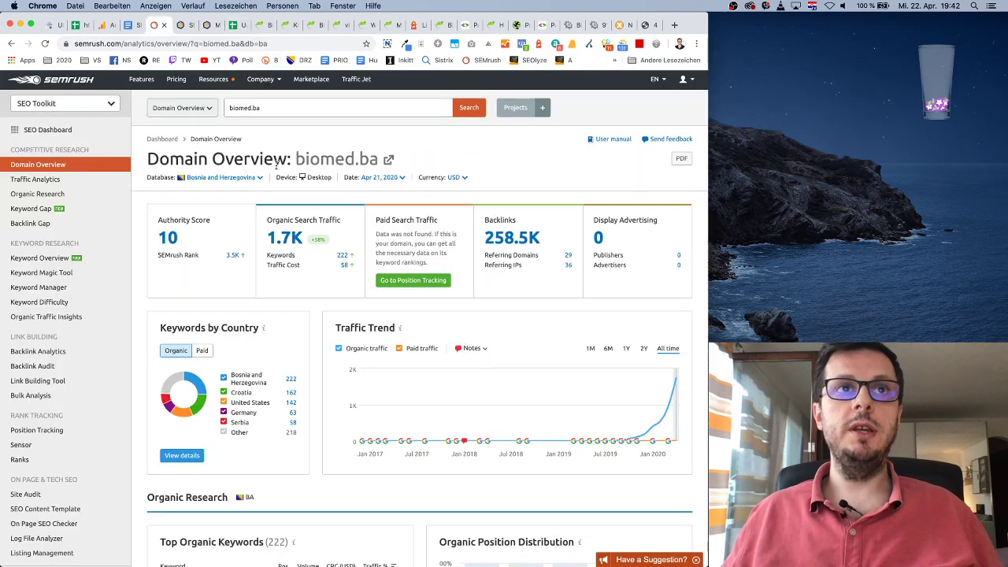
{"action": "scroll", "coordinate": [350, 315], "scroll_direction": "down", "scroll_amount": 4}
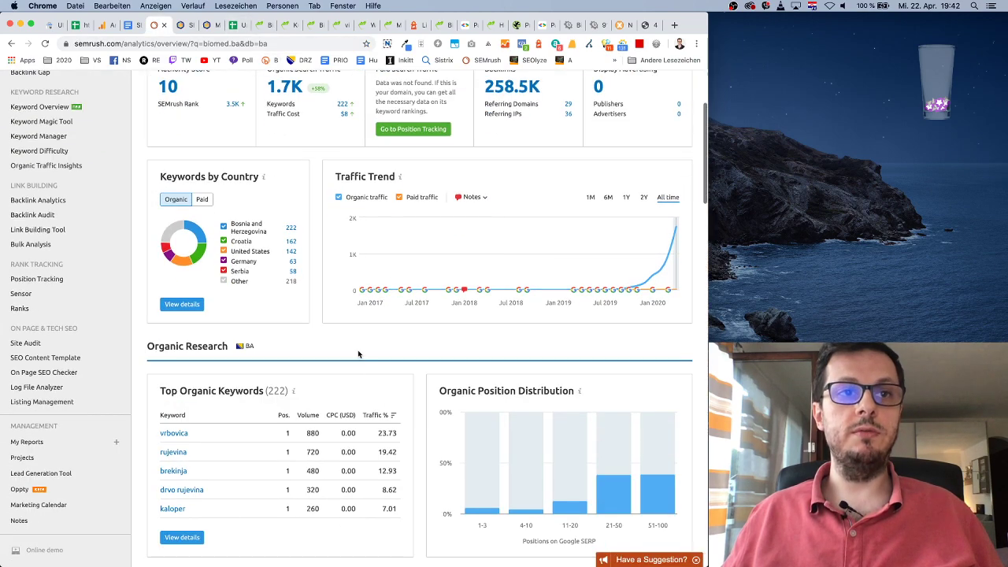
{"action": "scroll", "coordinate": [361, 354], "scroll_direction": "up", "scroll_amount": 4}
{"action": "scroll", "coordinate": [260, 150], "scroll_direction": "up", "scroll_amount": 1}
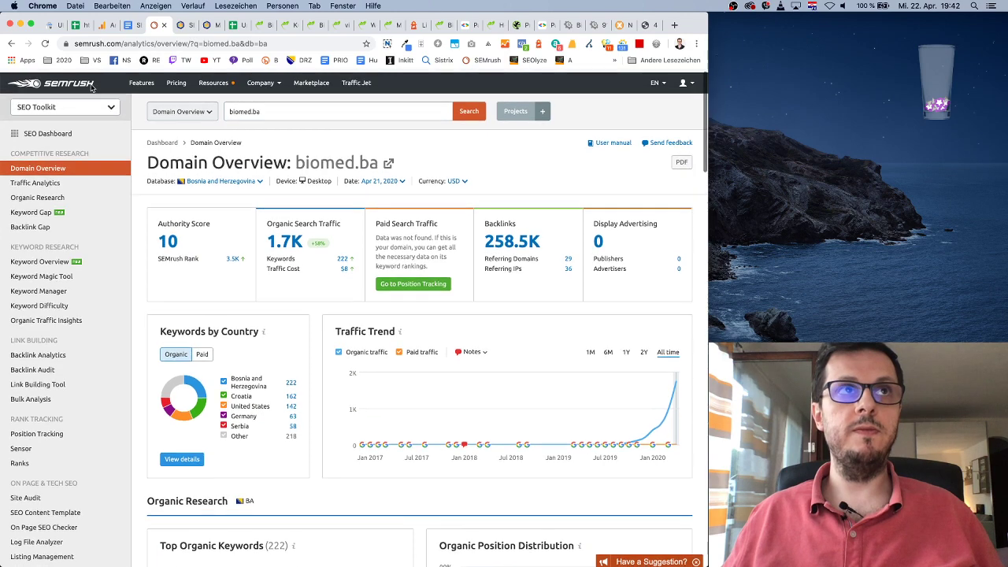
{"action": "left_click", "coordinate": [284, 110]}
{"action": "type", "text": "biljna pap"}
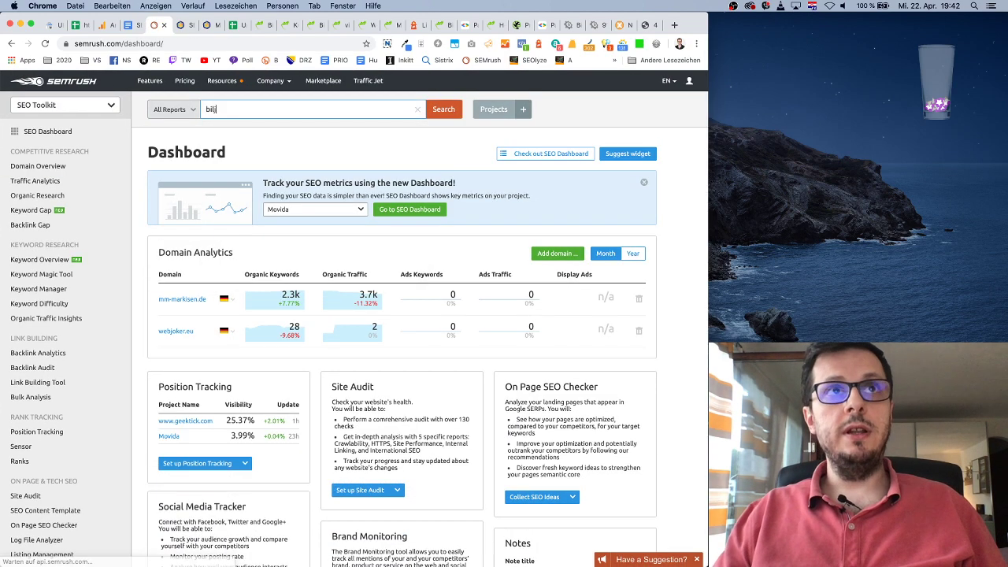
{"action": "key", "text": "BackSpace"}
{"action": "key", "text": "BackSpace"}
{"action": "key", "text": "BackSpace"}
{"action": "type", "text": "apoteka"}
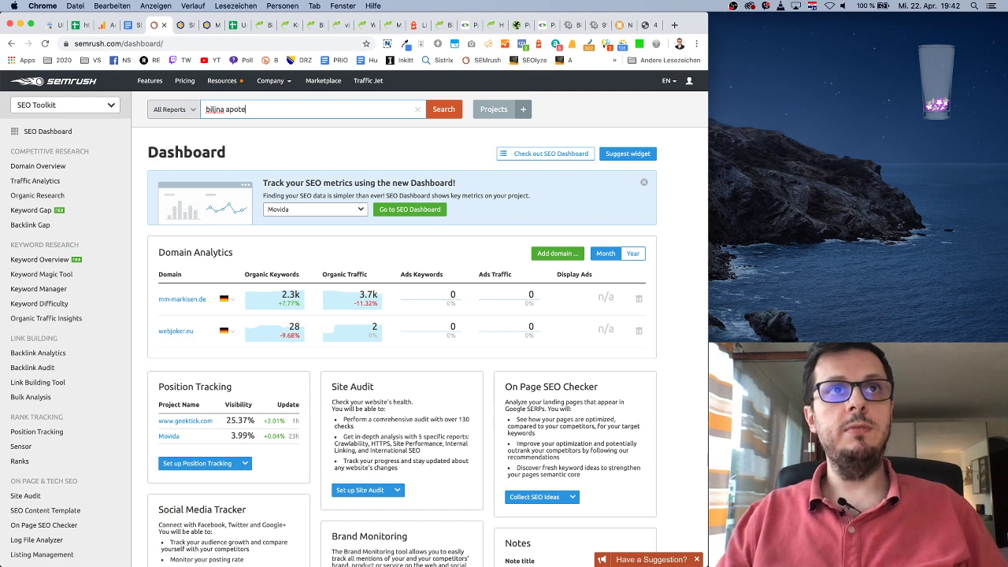
{"action": "key", "text": "Return"}
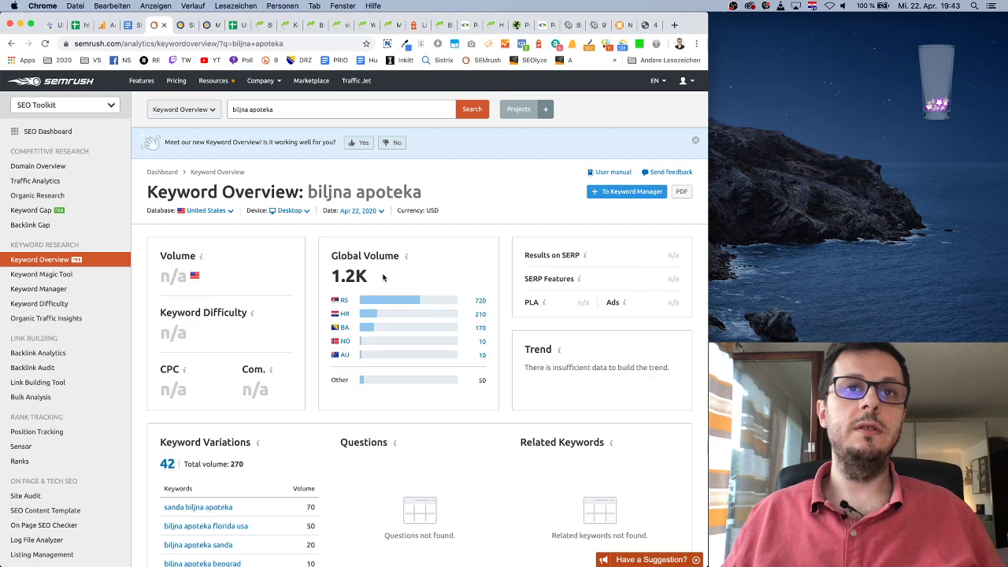
{"action": "left_click", "coordinate": [343, 328]}
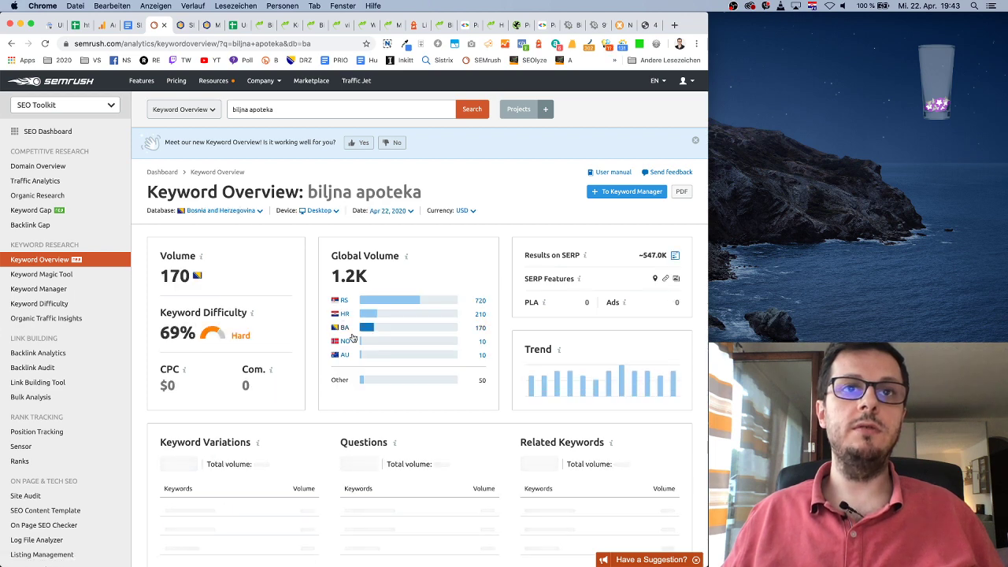
Step: Back in the audit document, complete the primary keyword as "biljna apoteka (170 mj. pretraga)" and add the label "Sekundarni keyword:" below it
{"action": "left_click", "coordinate": [133, 25]}
{"action": "type", "text": "bilj"}
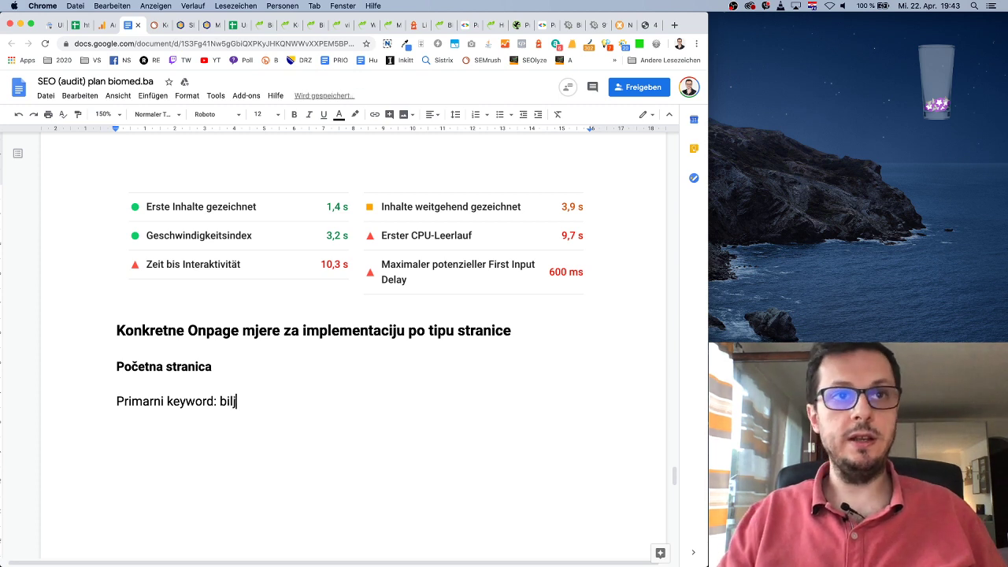
{"action": "type", "text": "na aporte"}
{"action": "type", "text": "eka (17"}
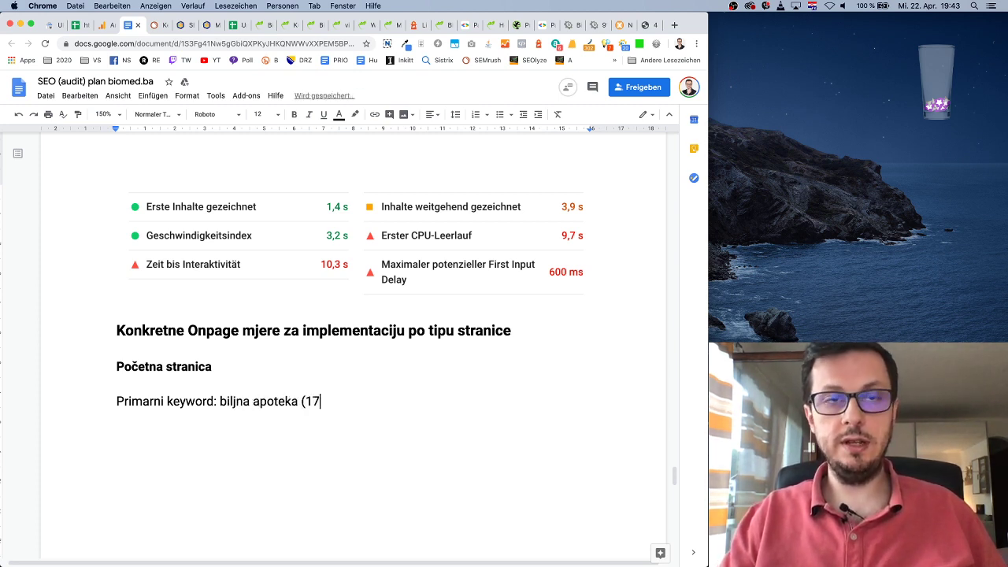
{"action": "type", "text": "0)"}
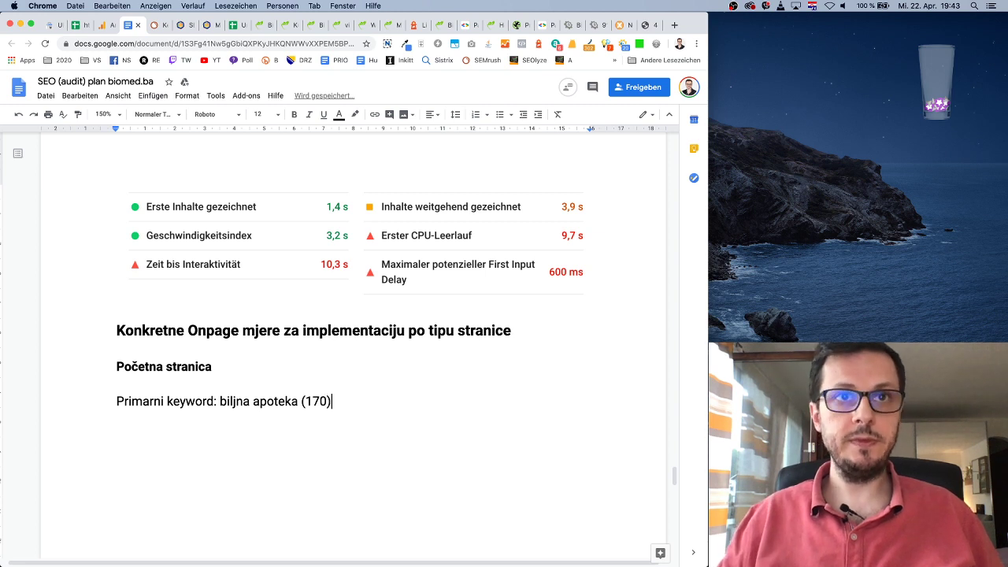
{"action": "key", "text": "Left"}
{"action": "type", "text": "mj. "}
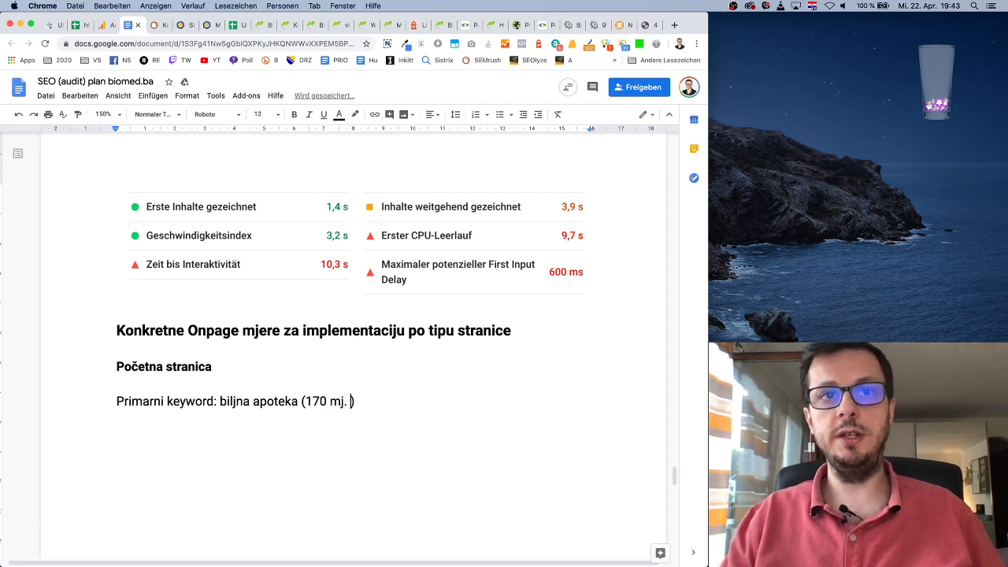
{"action": "type", "text": "pretraga"}
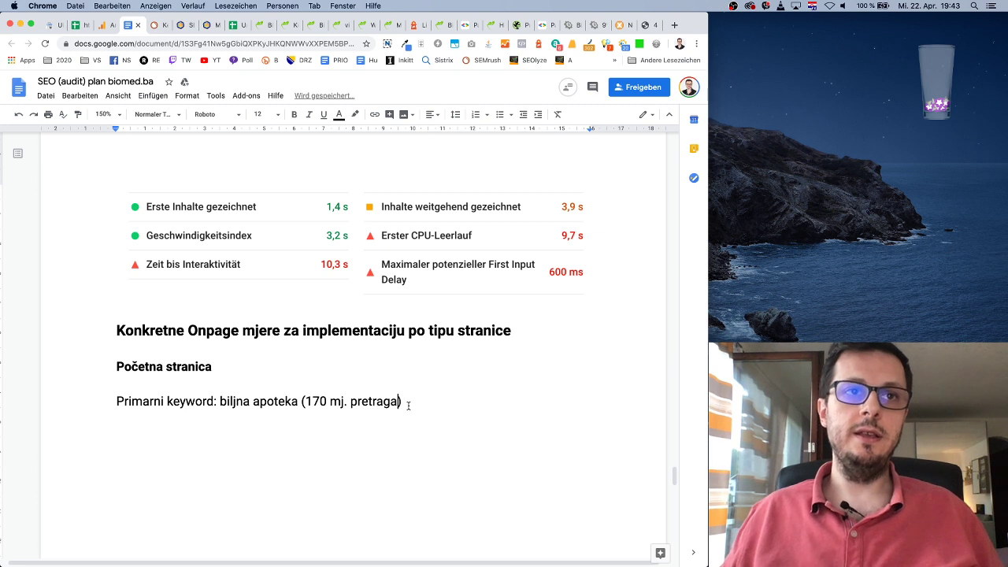
{"action": "key", "text": "Return"}
{"action": "type", "text": "Sekundarni keyword:"}
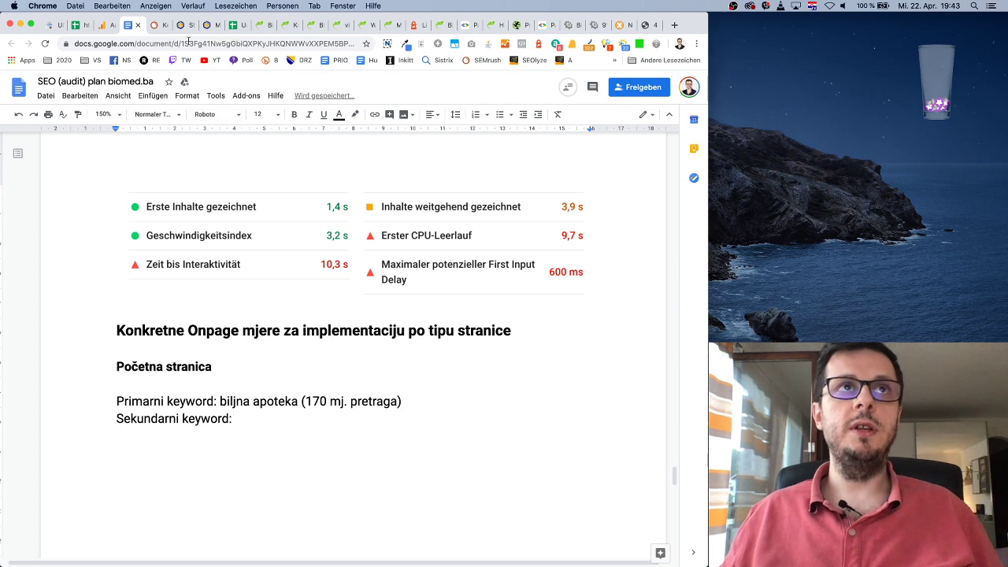
Step: Check the SEMrush keyword variations and the spreadsheet of ranking keywords for a secondary homepage keyword, then return to the audit document
{"action": "left_click", "coordinate": [158, 25]}
{"action": "scroll", "coordinate": [339, 371], "scroll_direction": "down", "scroll_amount": 2}
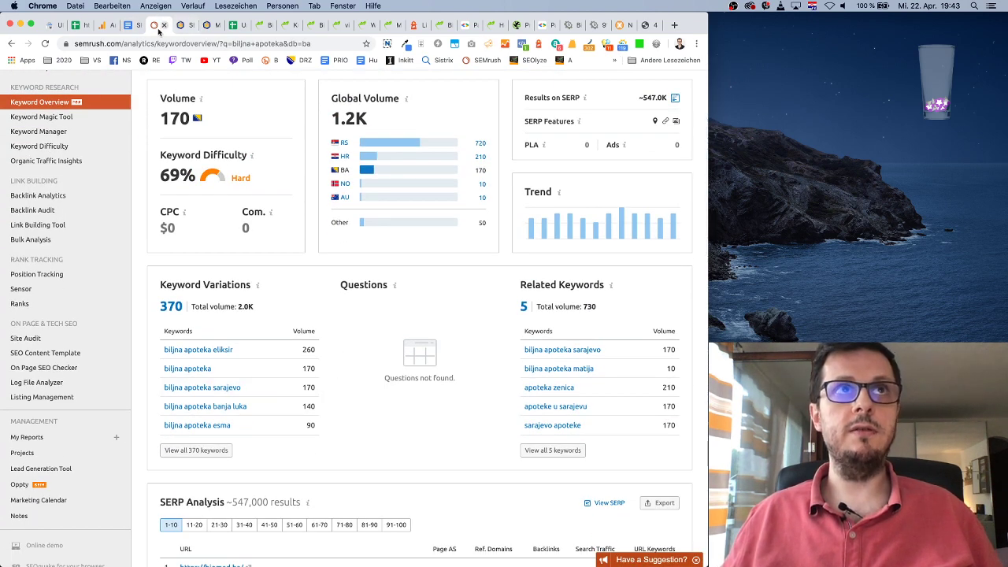
{"action": "left_click", "coordinate": [135, 26]}
{"action": "left_click", "coordinate": [237, 26]}
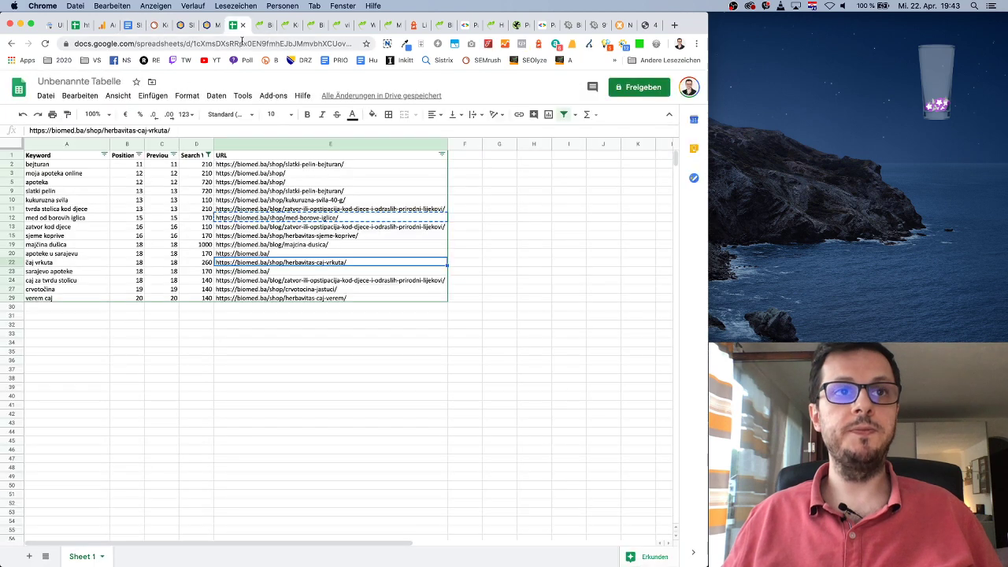
{"action": "left_click", "coordinate": [131, 26]}
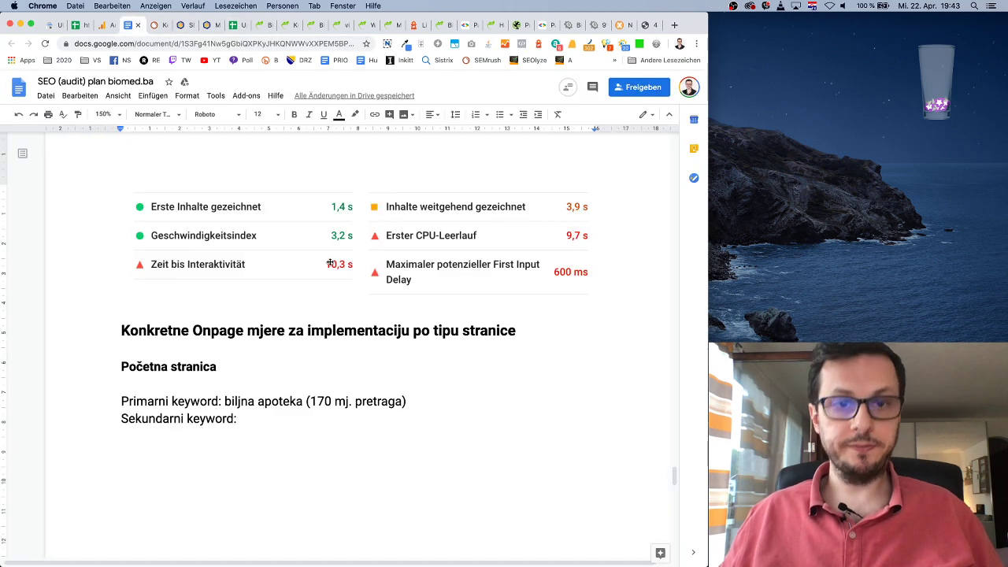
Step: Enter "biljna apoteka sarajevo (170 mj. pretraga)" as the secondary keyword, reusing the volume note and removing the extra space
{"action": "type", "text": "biljna apo"}
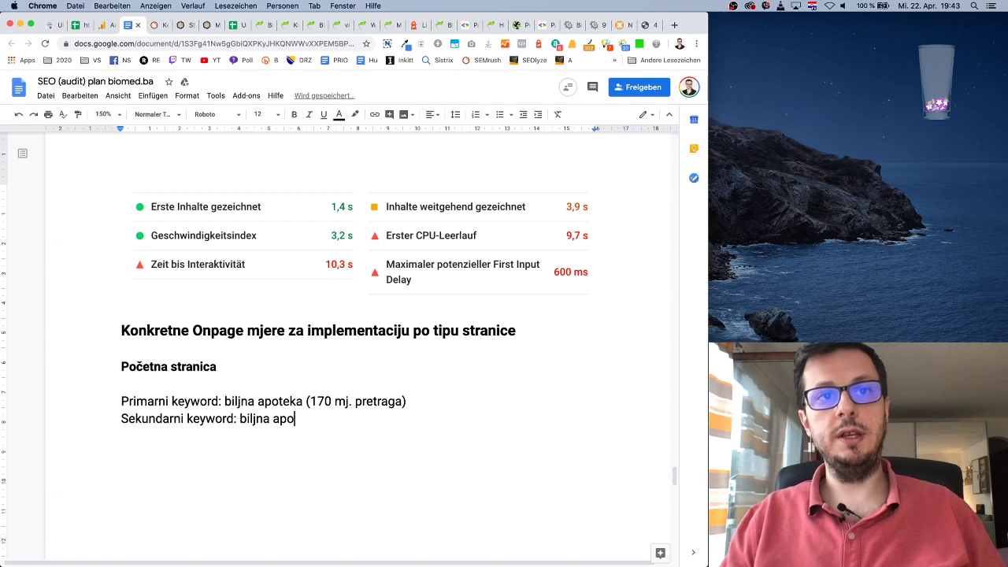
{"action": "type", "text": "teka sarajevo"}
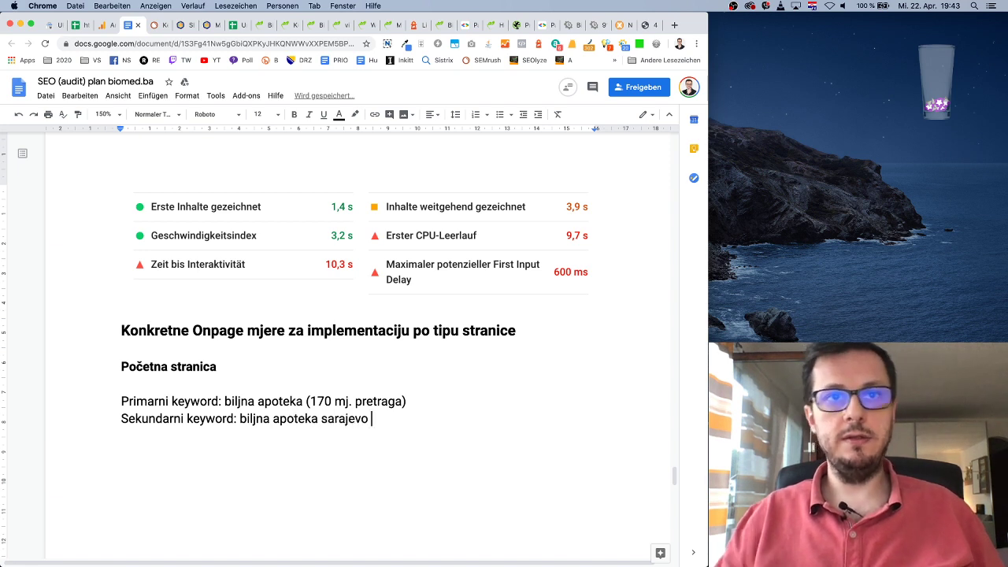
{"action": "left_click_drag", "start_coordinate": [306, 401], "coordinate": [406, 401]}
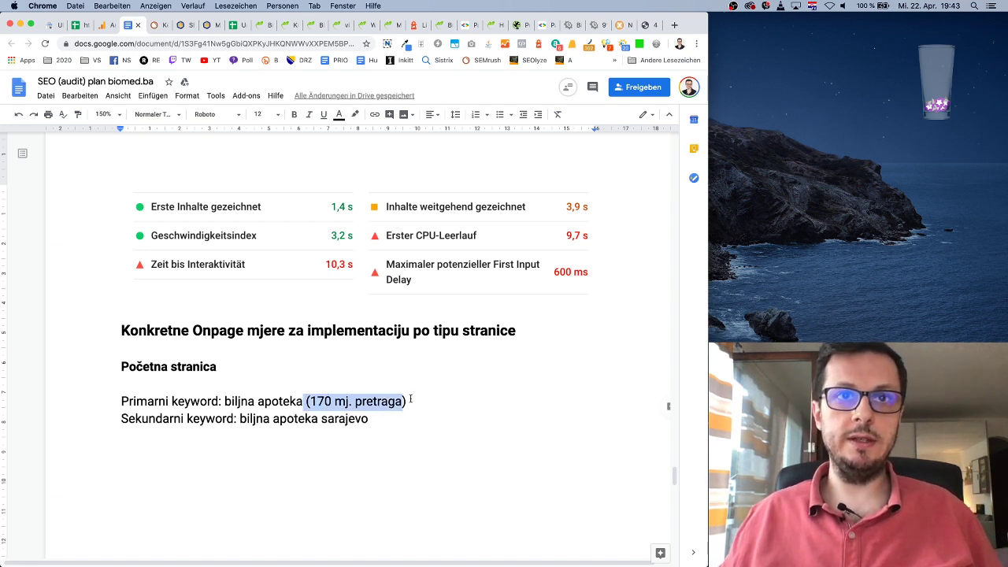
{"action": "left_click", "coordinate": [427, 415]}
{"action": "key", "text": "super+v"}
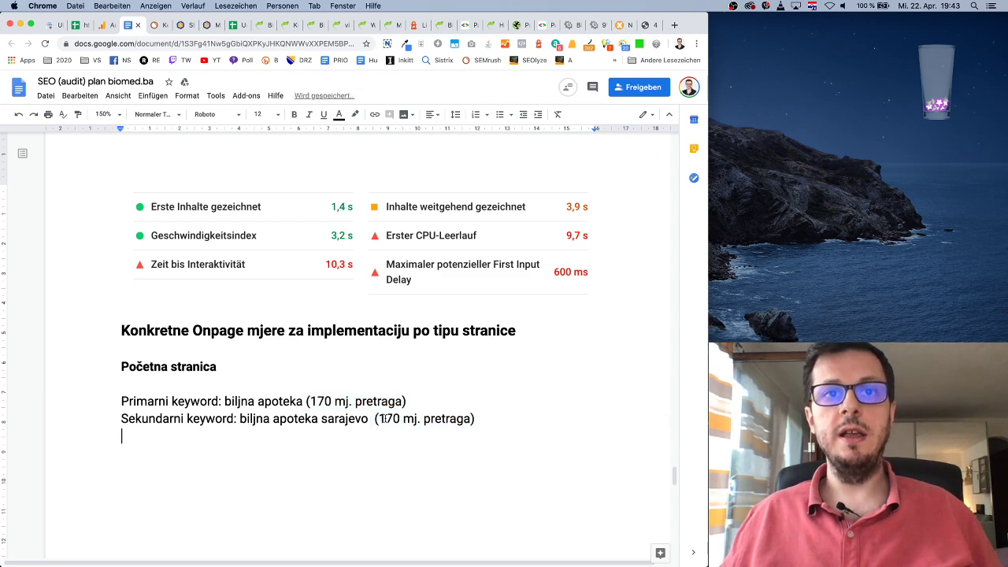
{"action": "key", "text": "Left"}
{"action": "key", "text": "Left"}
{"action": "key", "text": "Left"}
{"action": "key", "text": "Left"}
{"action": "key", "text": "Left"}
{"action": "key", "text": "Left"}
{"action": "key", "text": "Left"}
{"action": "key", "text": "Left"}
{"action": "key", "text": "Left"}
{"action": "key", "text": "Left"}
{"action": "key", "text": "Left"}
{"action": "key", "text": "Left"}
{"action": "key", "text": "Left"}
{"action": "key", "text": "Left"}
{"action": "key", "text": "Left"}
{"action": "key", "text": "Left"}
{"action": "key", "text": "Left"}
{"action": "key", "text": "Left"}
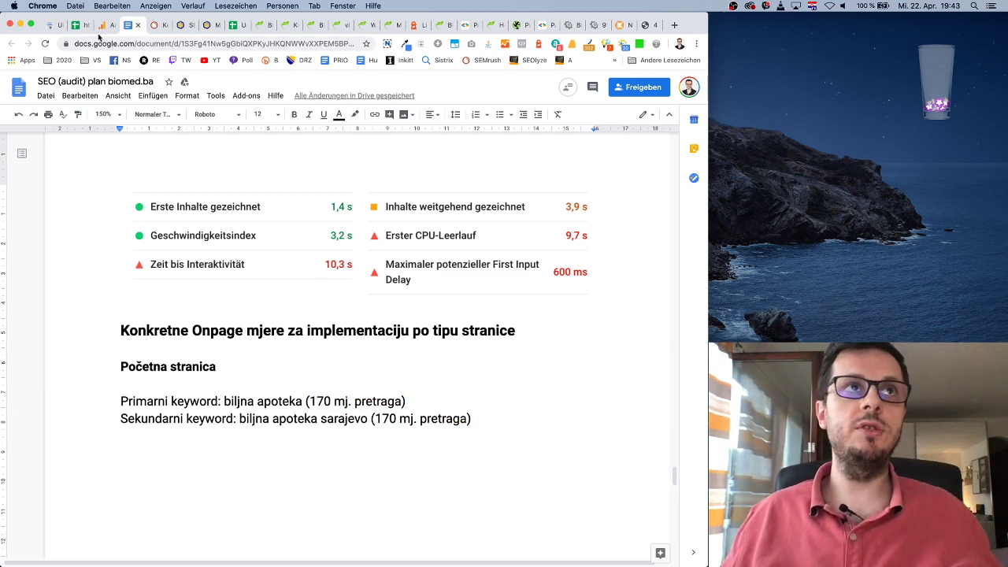
{"action": "left_click", "coordinate": [54, 24]}
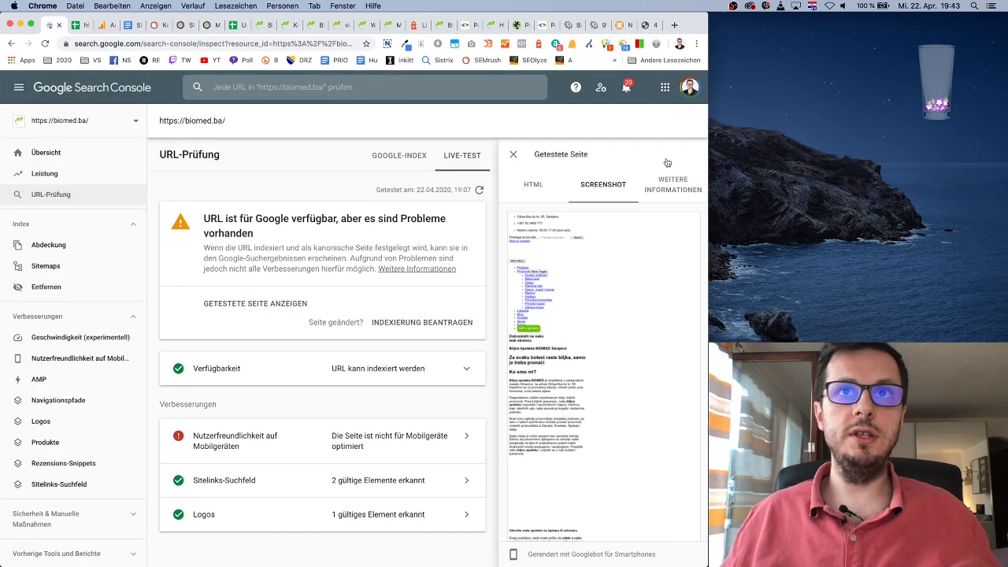
{"action": "left_click", "coordinate": [513, 154]}
{"action": "left_click", "coordinate": [64, 174]}
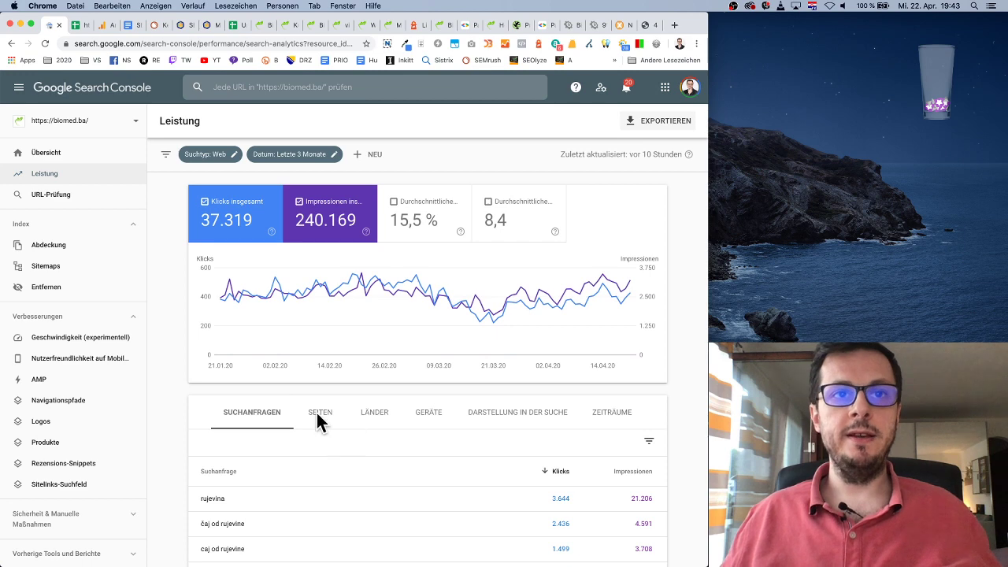
{"action": "left_click", "coordinate": [320, 415]}
{"action": "scroll", "coordinate": [378, 458], "scroll_direction": "down", "scroll_amount": 2}
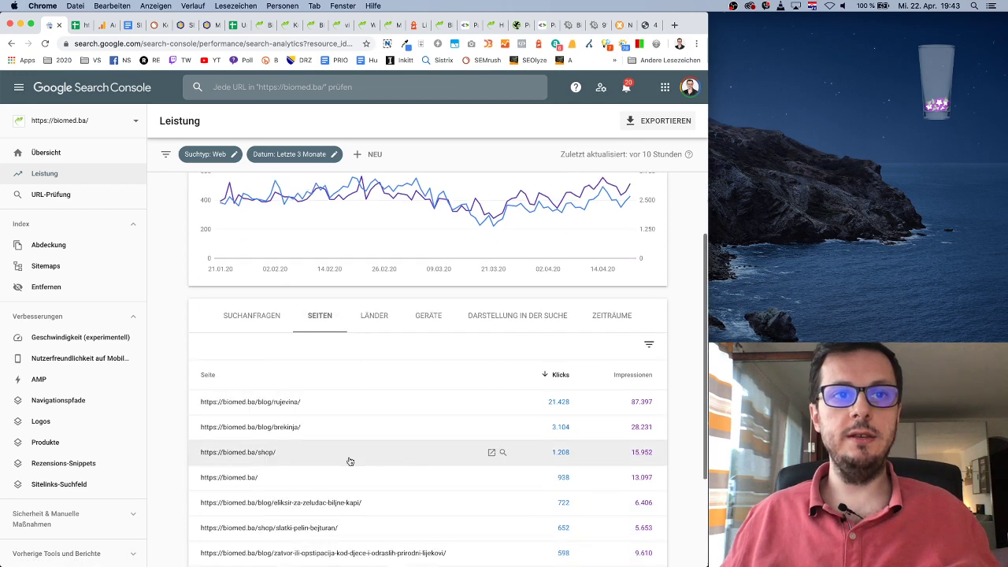
{"action": "left_click", "coordinate": [226, 477]}
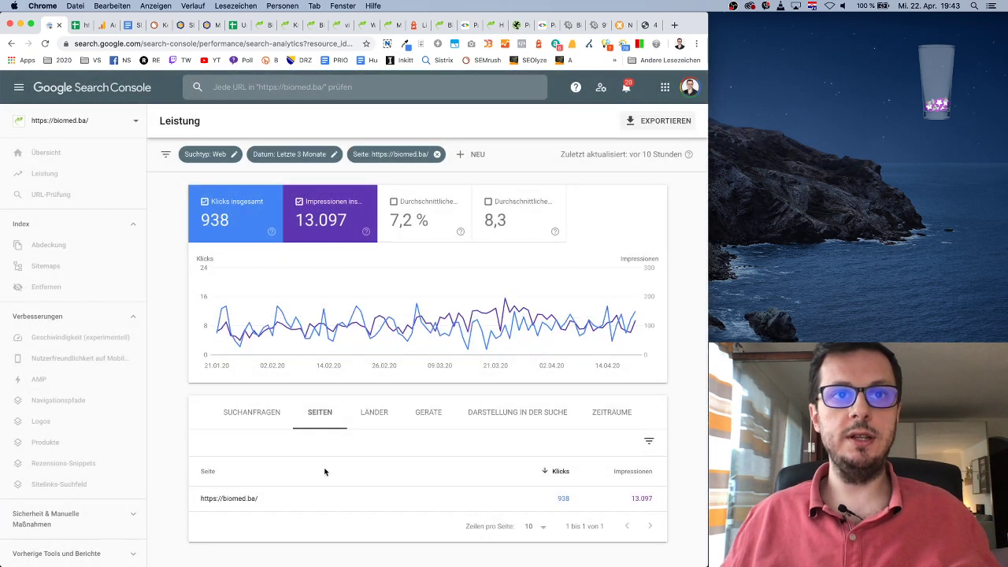
{"action": "left_click", "coordinate": [243, 414]}
{"action": "scroll", "coordinate": [407, 436], "scroll_direction": "down", "scroll_amount": 3}
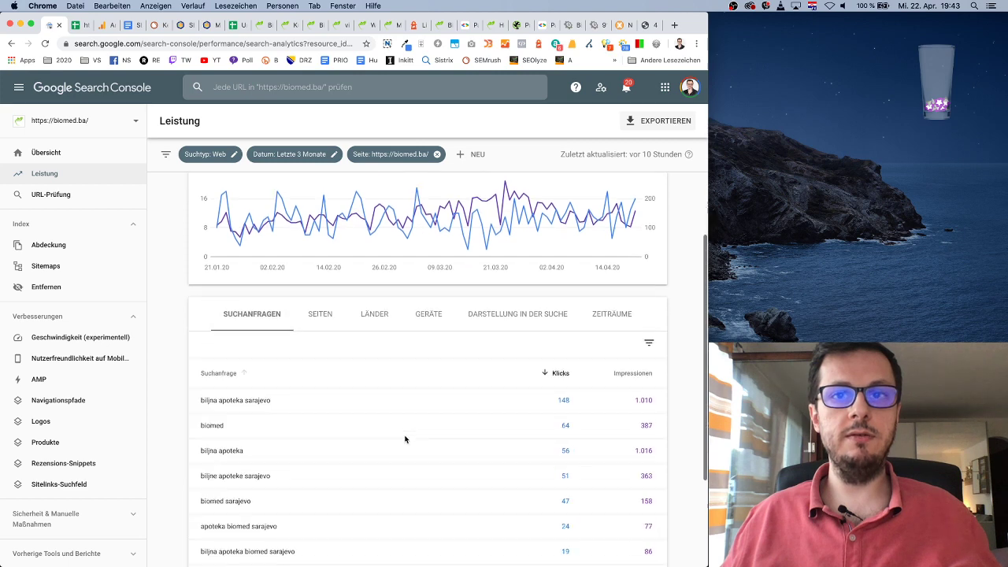
{"action": "scroll", "coordinate": [402, 419], "scroll_direction": "down", "scroll_amount": 2}
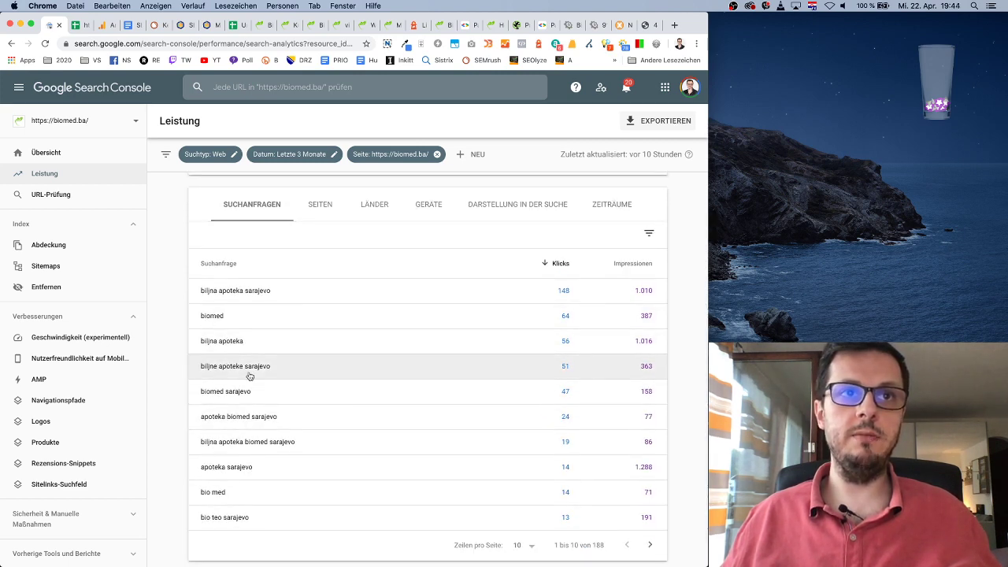
Step: Check the homepage's search queries once more, then add "Tercijarni keyword: biomed" below the secondary keyword in the audit document
{"action": "scroll", "coordinate": [270, 376], "scroll_direction": "up", "scroll_amount": 1}
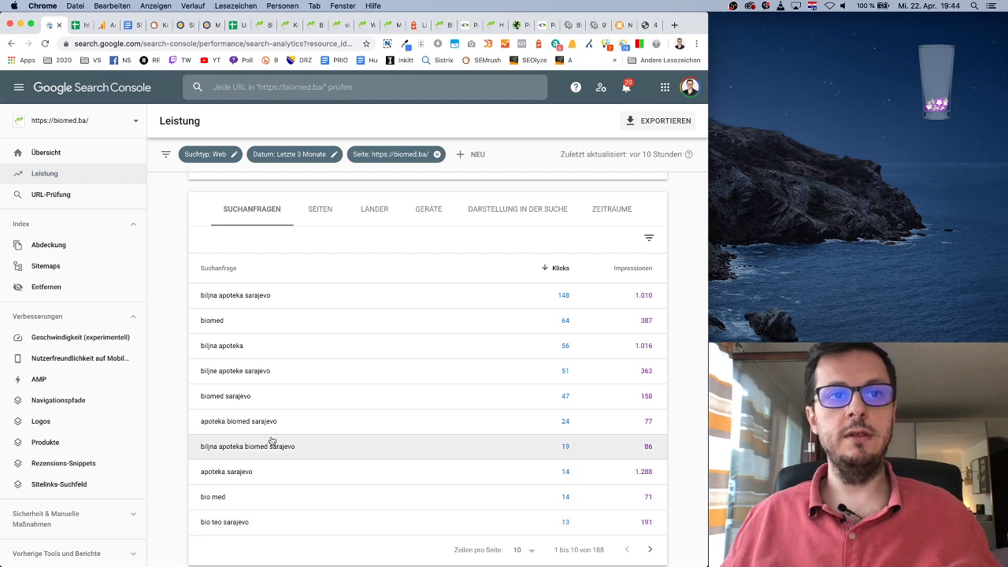
{"action": "scroll", "coordinate": [375, 498], "scroll_direction": "down", "scroll_amount": 1}
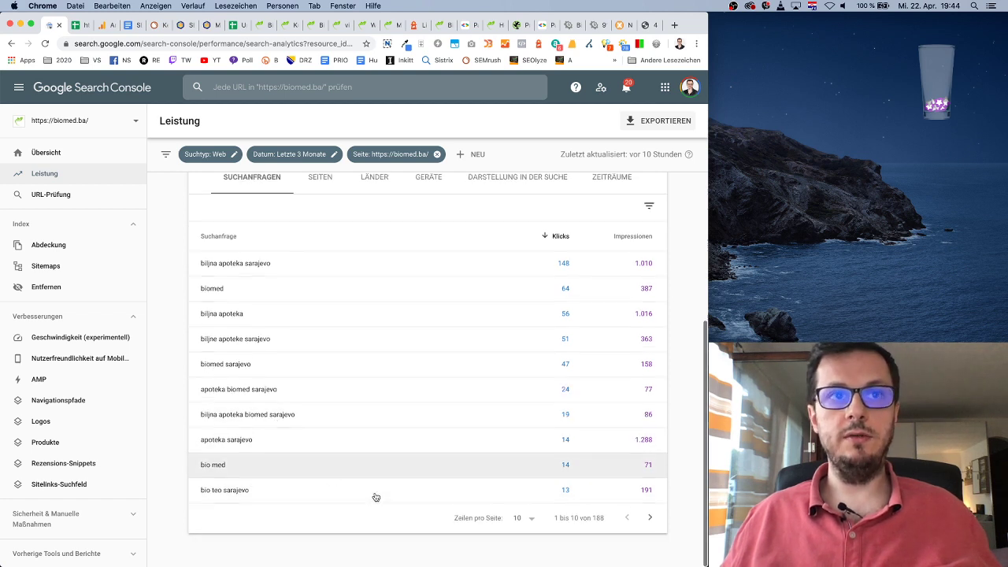
{"action": "scroll", "coordinate": [423, 390], "scroll_direction": "up", "scroll_amount": 1}
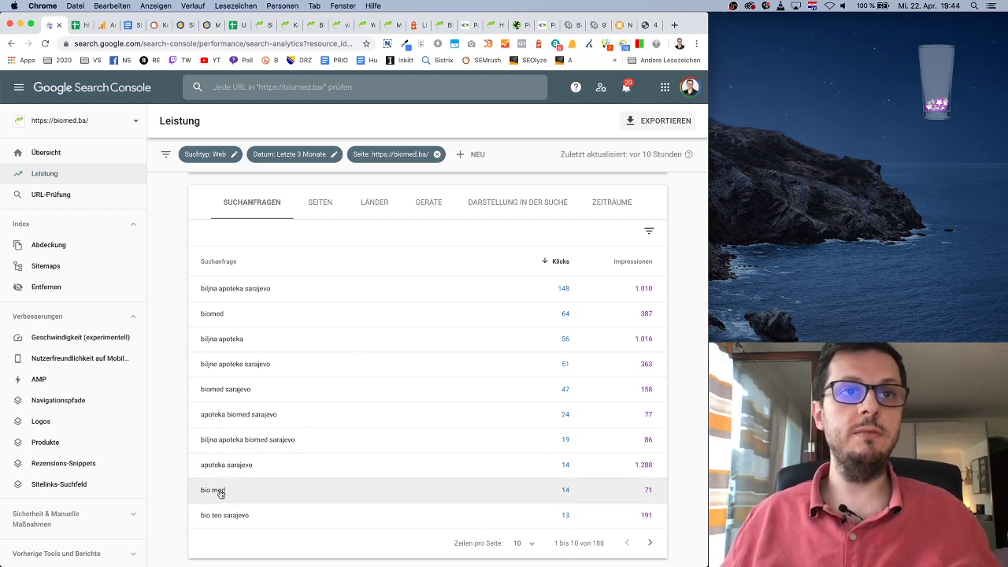
{"action": "left_click", "coordinate": [133, 26]}
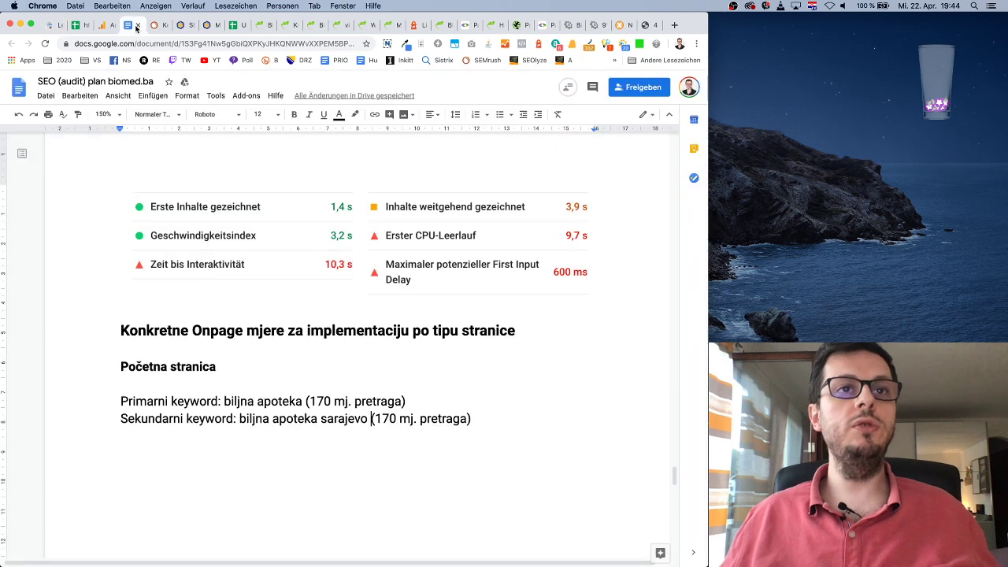
{"action": "double_click", "coordinate": [482, 417]}
{"action": "key", "text": "Return"}
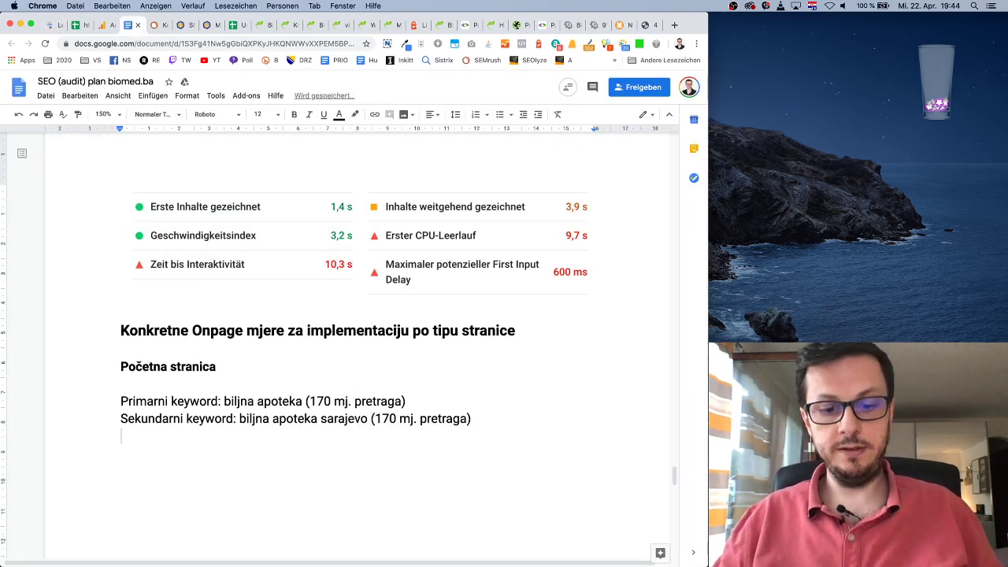
{"action": "type", "text": "Ger"}
{"action": "key", "text": "BackSpace"}
{"action": "type", "text": "Tercijar"}
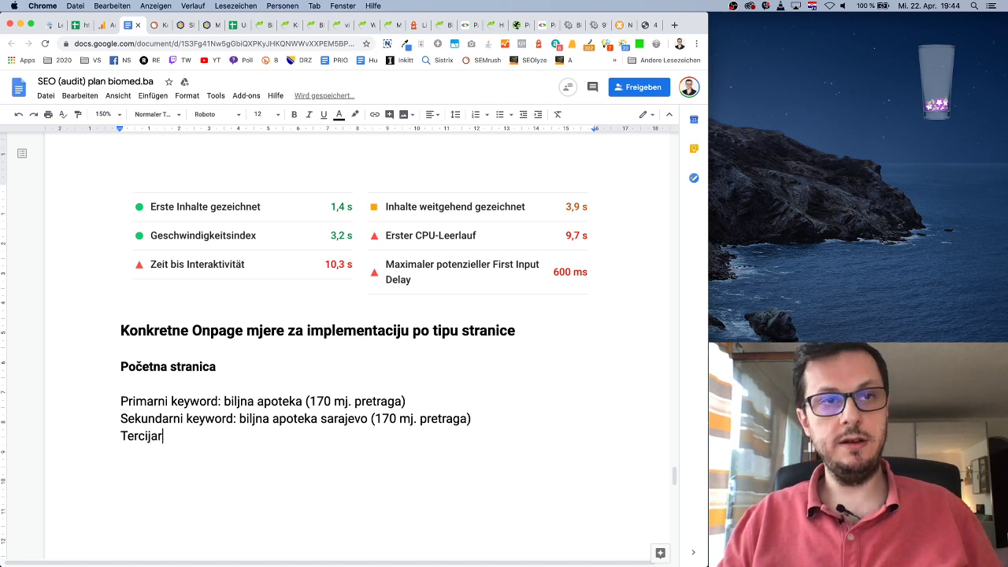
{"action": "type", "text": "ni keyword"}
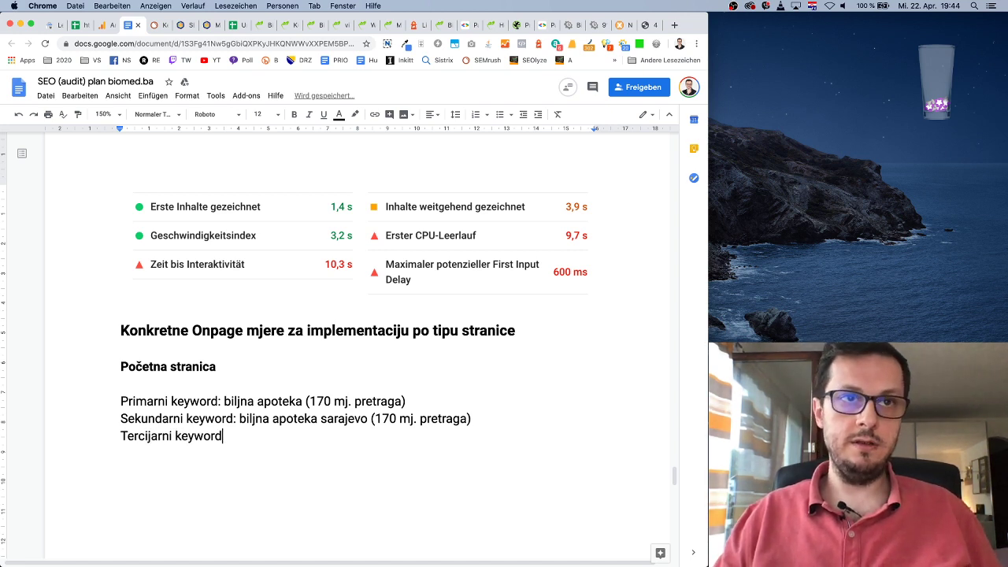
{"action": "type", "text": ": biomef"}
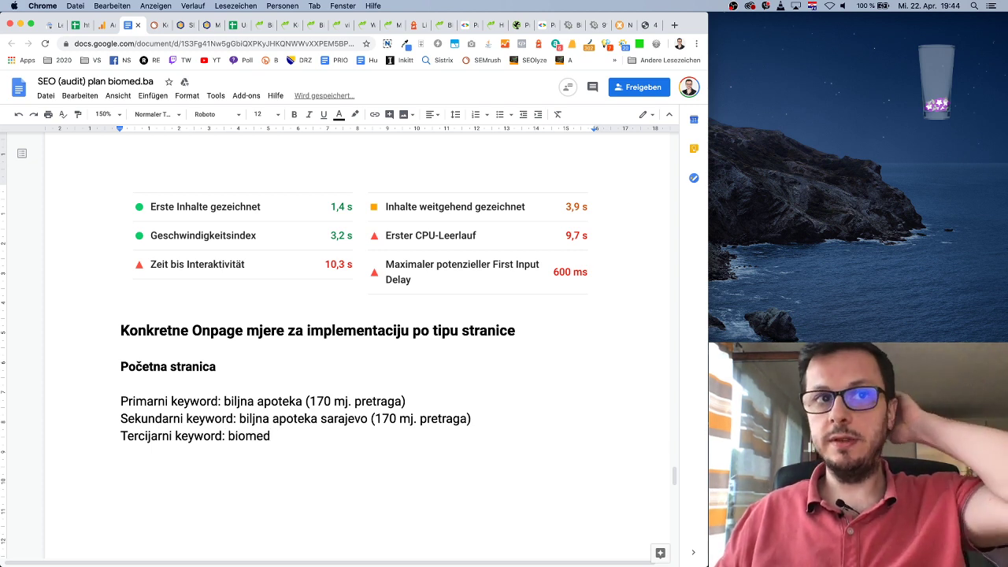
Step: Add the label "Trentutni Title tag:" beneath the homepage keywords, separated by an empty line
{"action": "key", "text": "Return"}
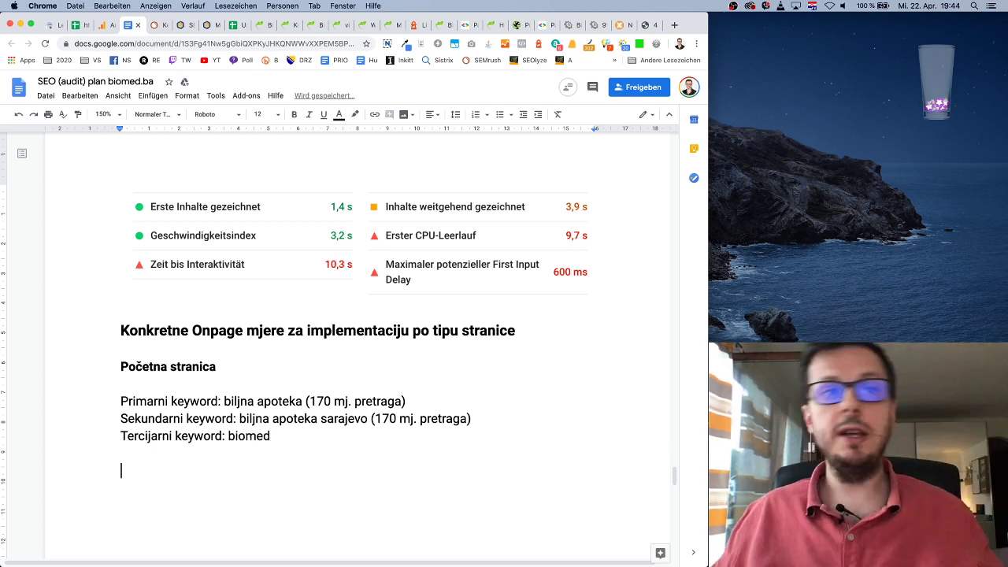
{"action": "scroll", "coordinate": [455, 365], "scroll_direction": "down", "scroll_amount": 5}
{"action": "type", "text": "Trentutni T"}
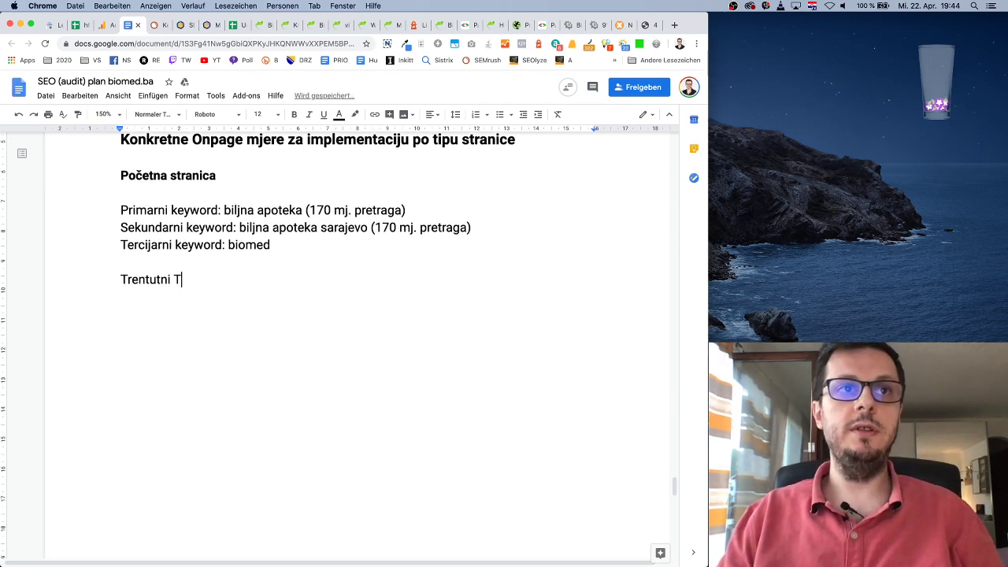
{"action": "type", "text": "itle tag"}
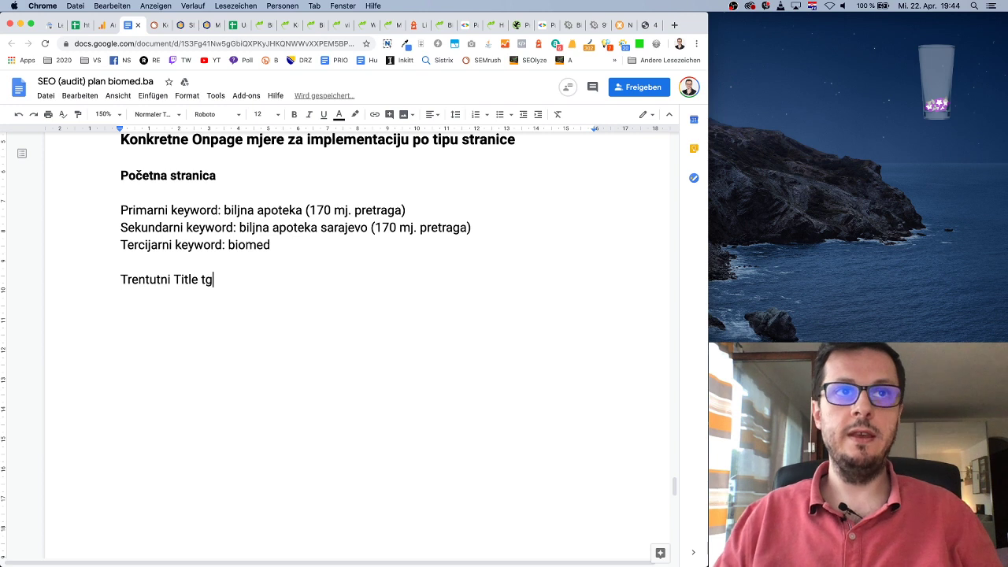
{"action": "key", "text": "BackSpace"}
{"action": "type", "text": "ag:"}
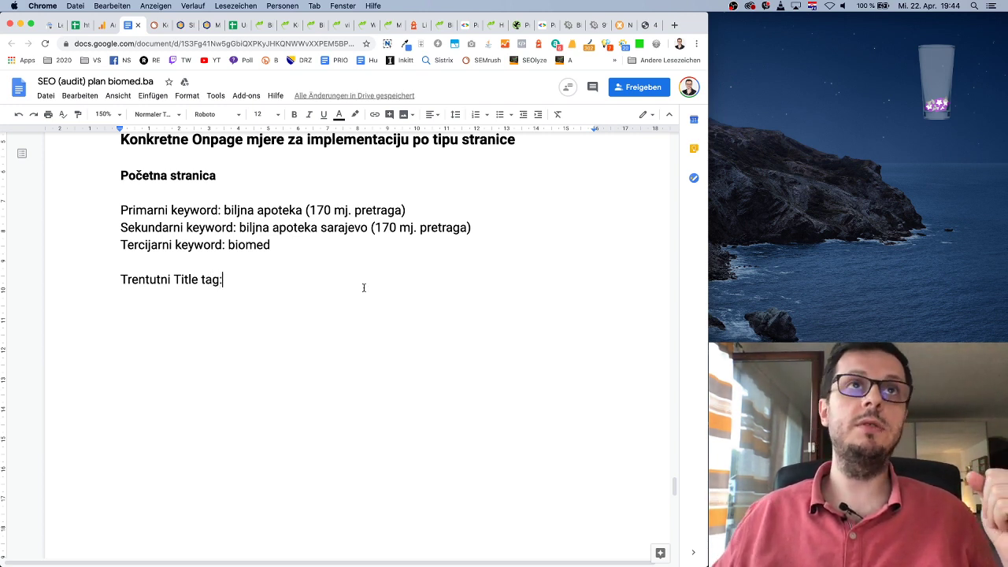
Step: Copy the head title, including its character count, from the SEO check of the biomed.ba homepage and return to the audit document
{"action": "left_click", "coordinate": [263, 29]}
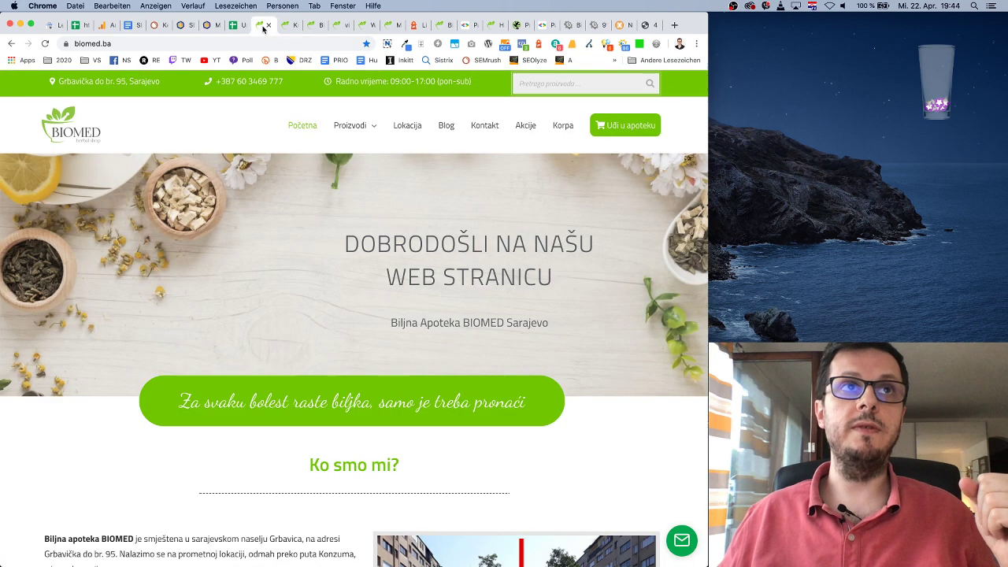
{"action": "left_click", "coordinate": [607, 44]}
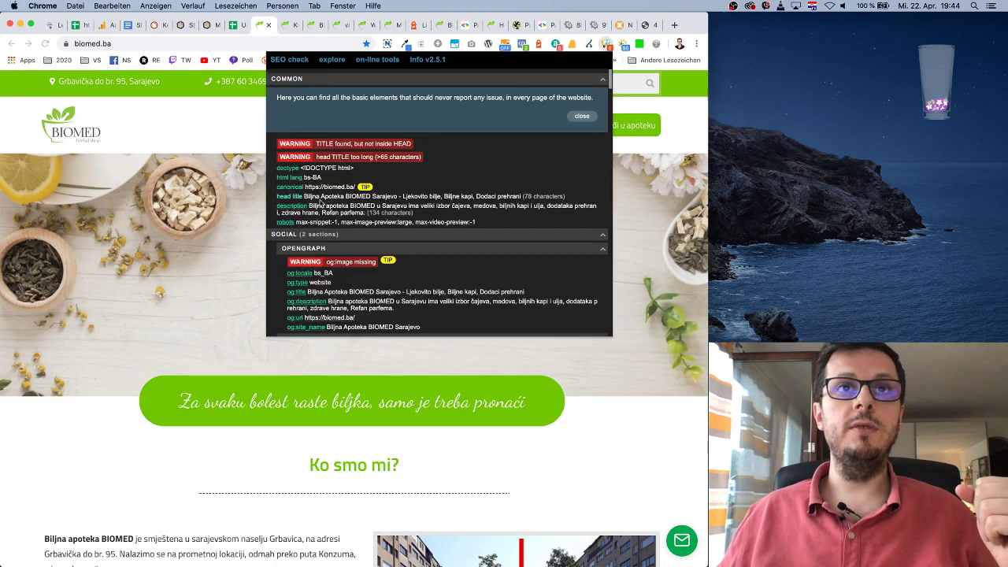
{"action": "left_click_drag", "start_coordinate": [304, 195], "coordinate": [568, 201]}
{"action": "key", "text": "super+c"}
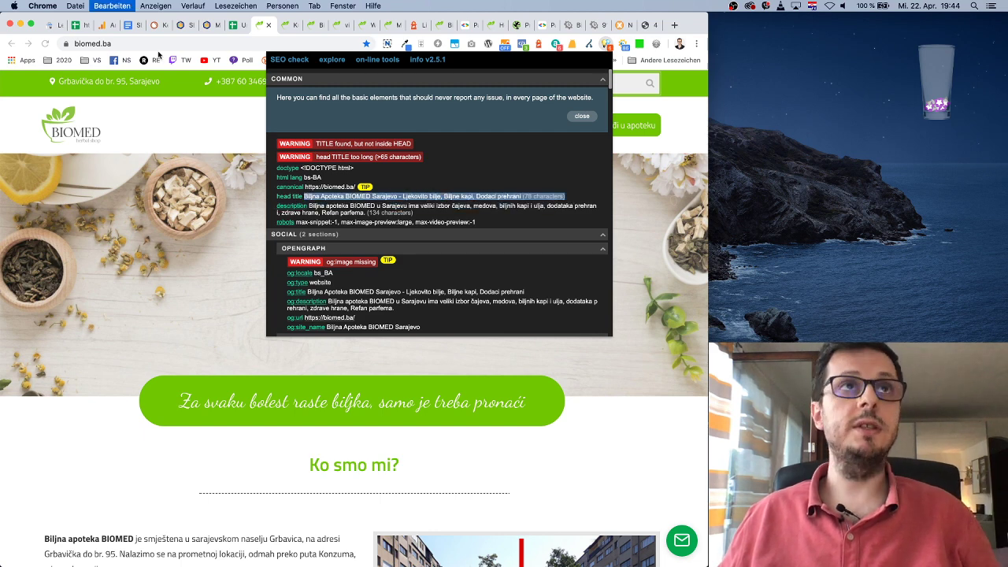
{"action": "left_click", "coordinate": [128, 25]}
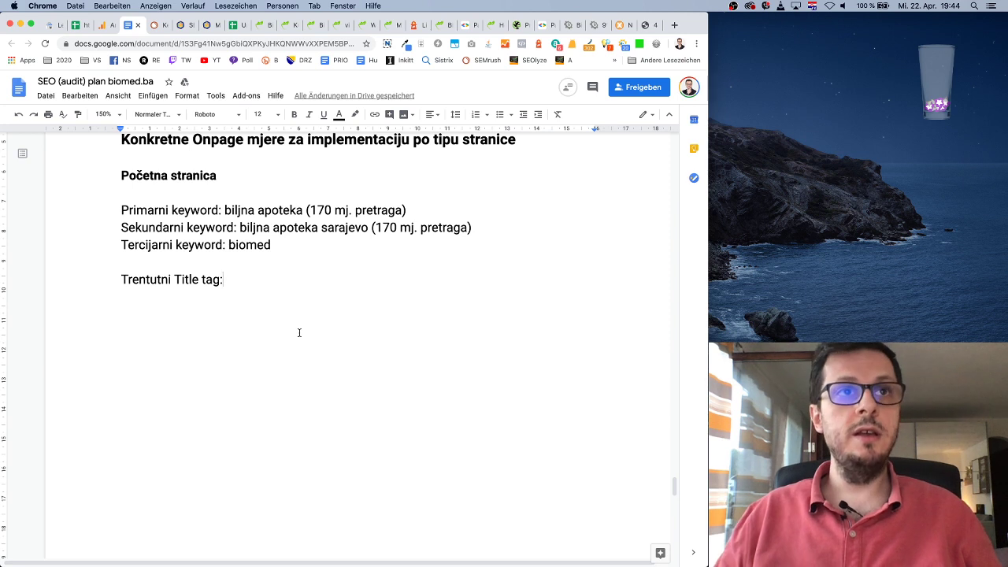
Step: Add the line "Novi Title tag treba da glasi:" and paste the copied homepage title after "Trentutni Title tag:"
{"action": "key", "text": "Return"}
{"action": "type", "text": "Prepo"}
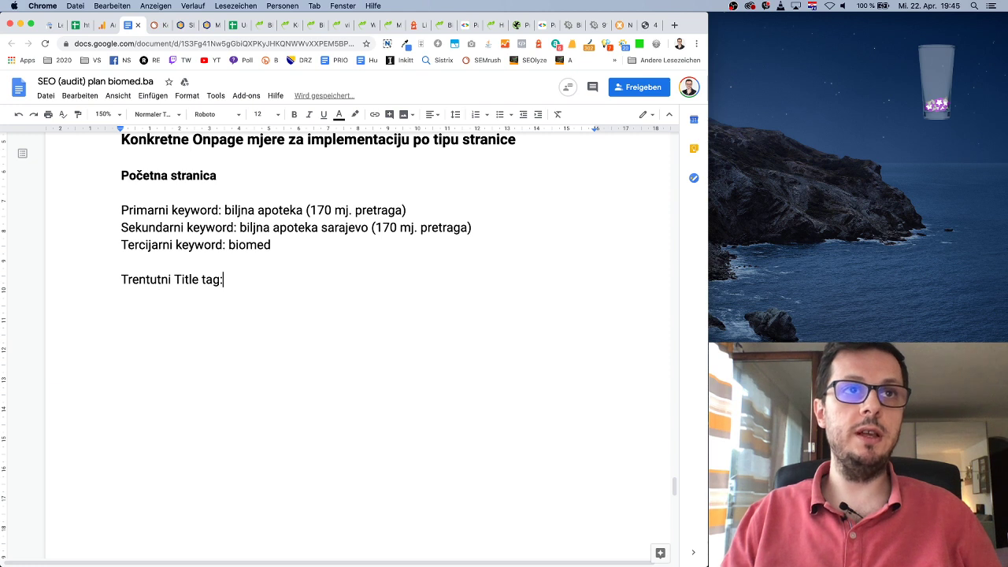
{"action": "type", "text": "N"}
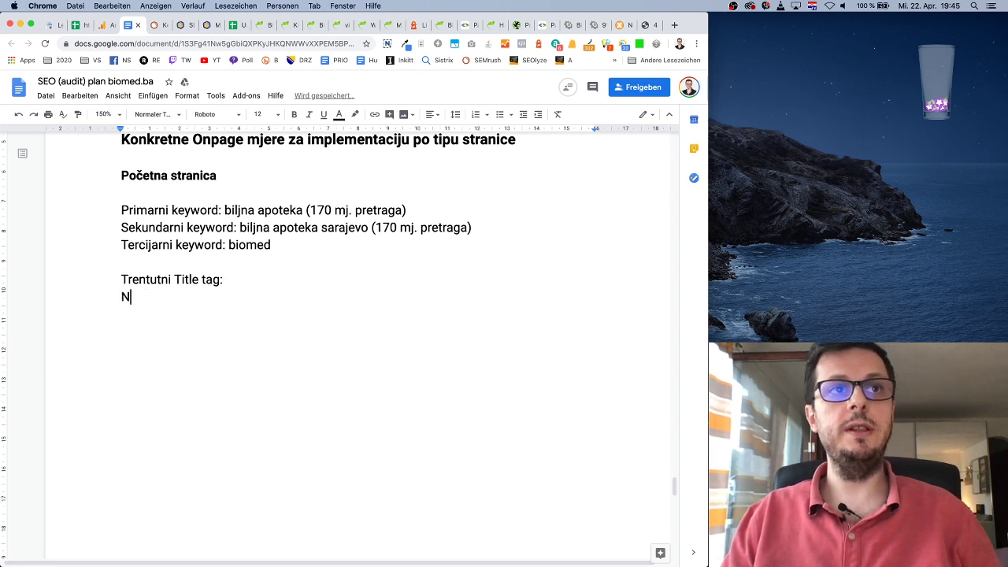
{"action": "type", "text": "Ovi Title tag"}
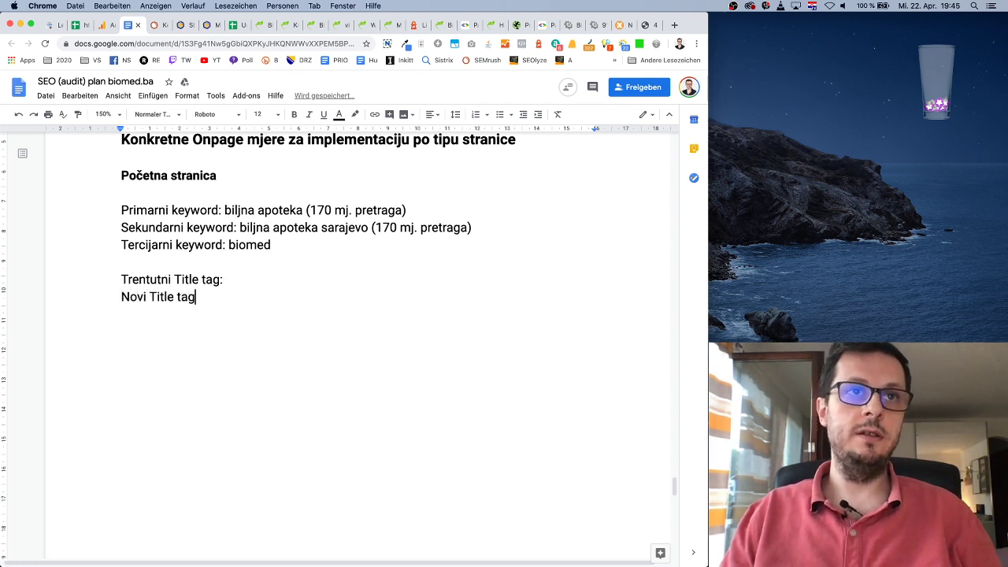
{"action": "type", "text": " treba da glasi:"}
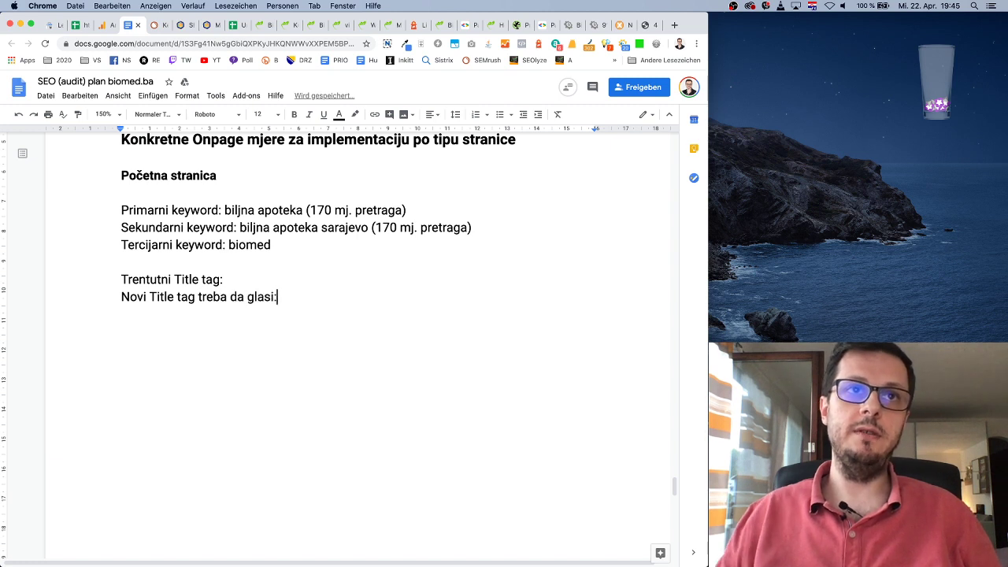
{"action": "key", "text": "super+v"}
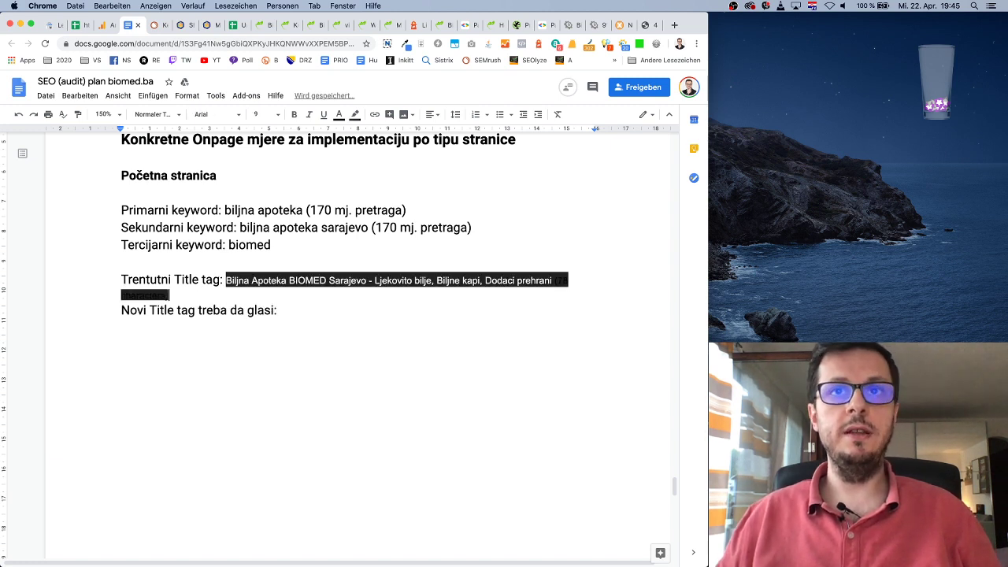
Step: Apply the label's text formatting to the pasted title and move the title onto its own line
{"action": "left_click_drag", "start_coordinate": [188, 283], "coordinate": [136, 281]}
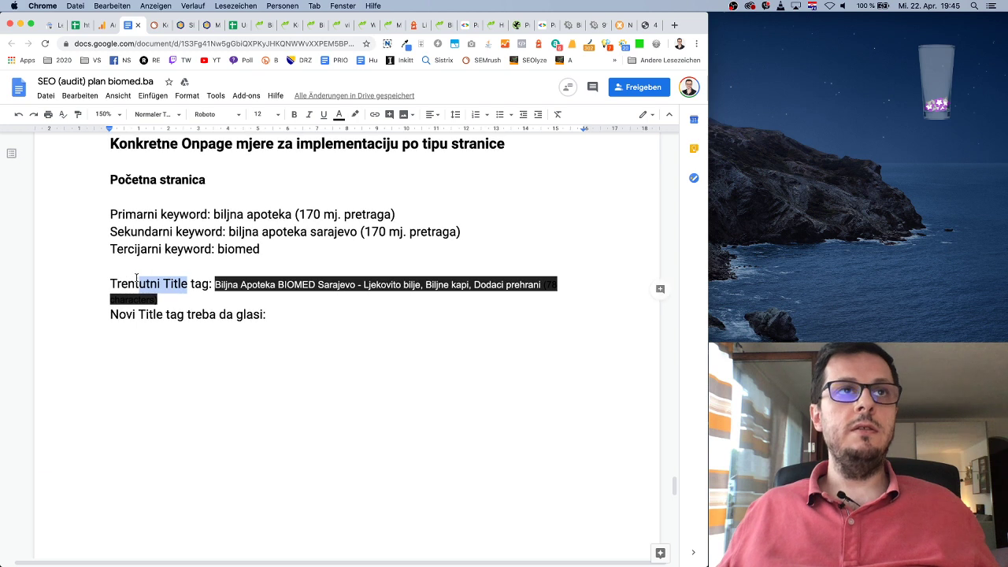
{"action": "left_click", "coordinate": [77, 115]}
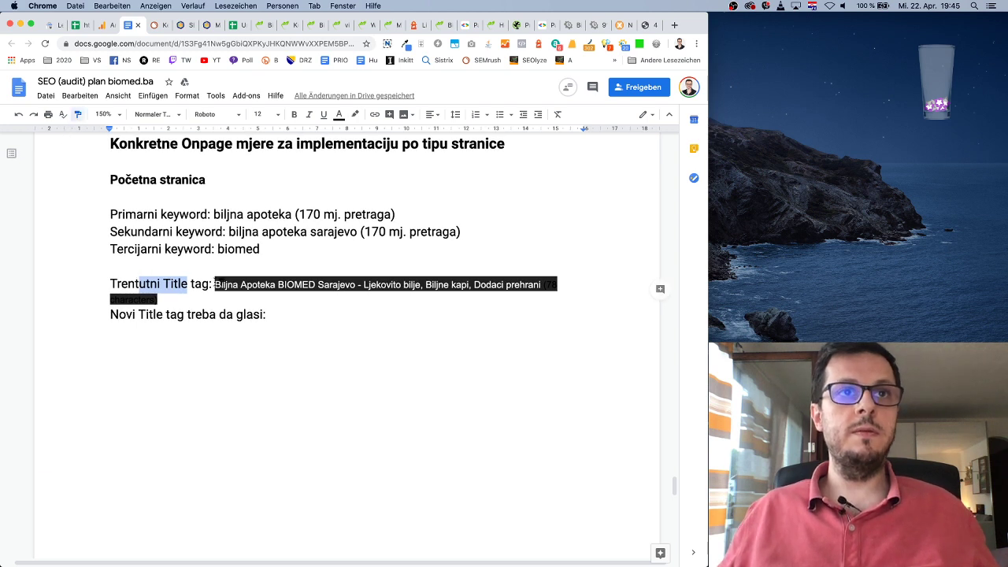
{"action": "mouse_move", "coordinate": [214, 284]}
{"action": "left_mouse_down"}
{"action": "mouse_move", "coordinate": [355, 292]}
{"action": "mouse_move", "coordinate": [328, 299]}
{"action": "left_mouse_up"}
{"action": "left_click", "coordinate": [293, 297]}
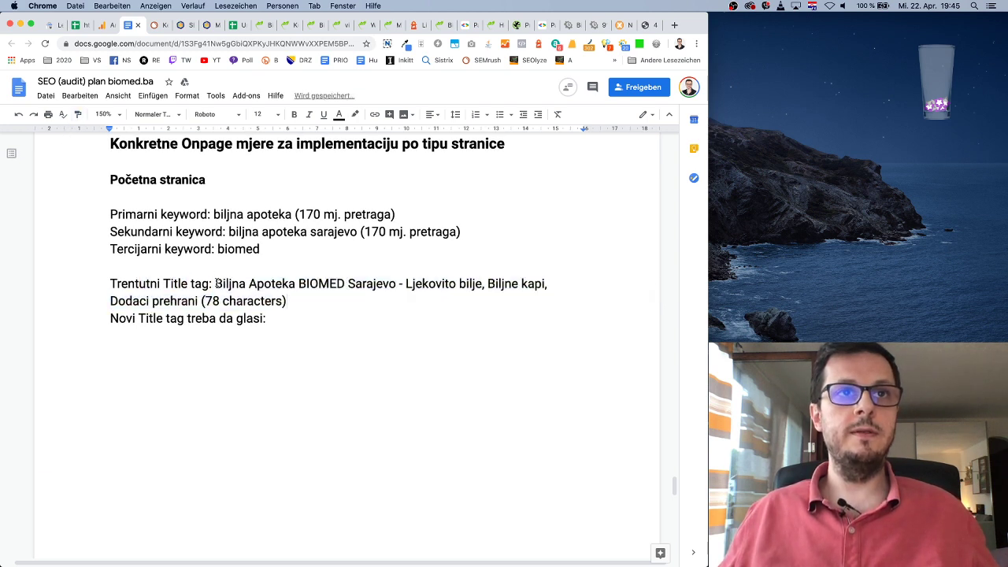
{"action": "key", "text": "Return"}
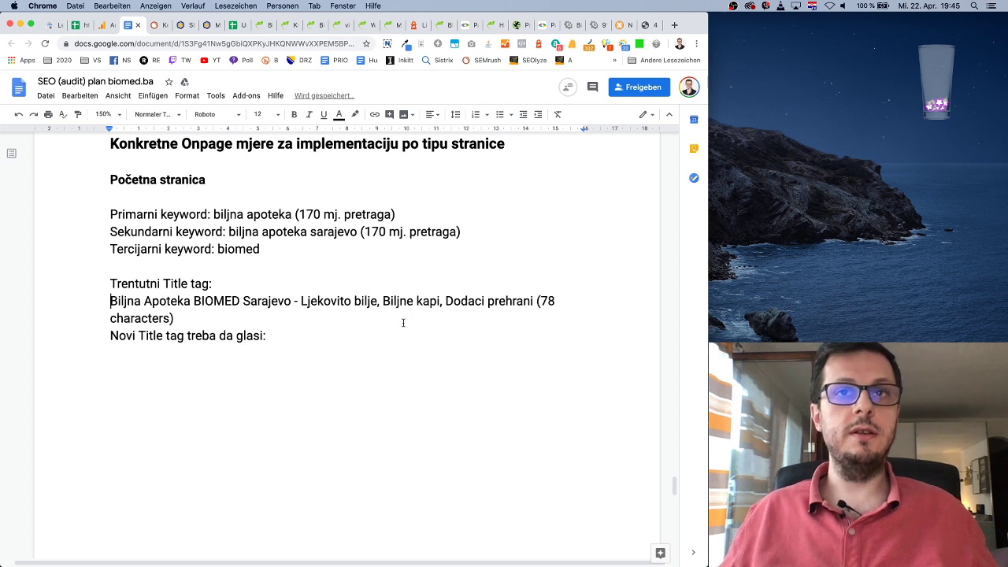
Step: Set the font size of the pasted current title to 10
{"action": "left_click_drag", "start_coordinate": [177, 319], "coordinate": [102, 300]}
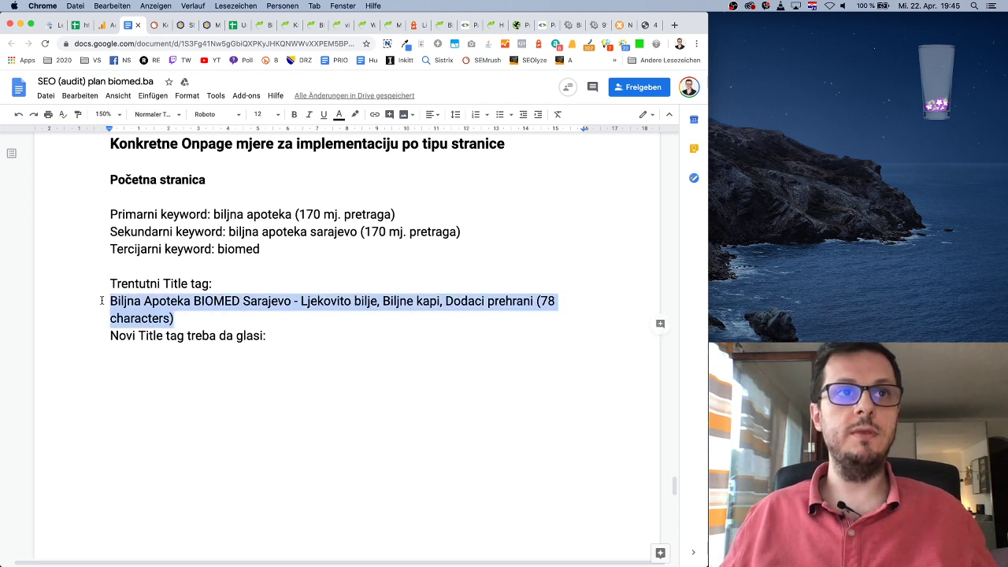
{"action": "left_click", "coordinate": [275, 114]}
{"action": "left_click", "coordinate": [260, 170]}
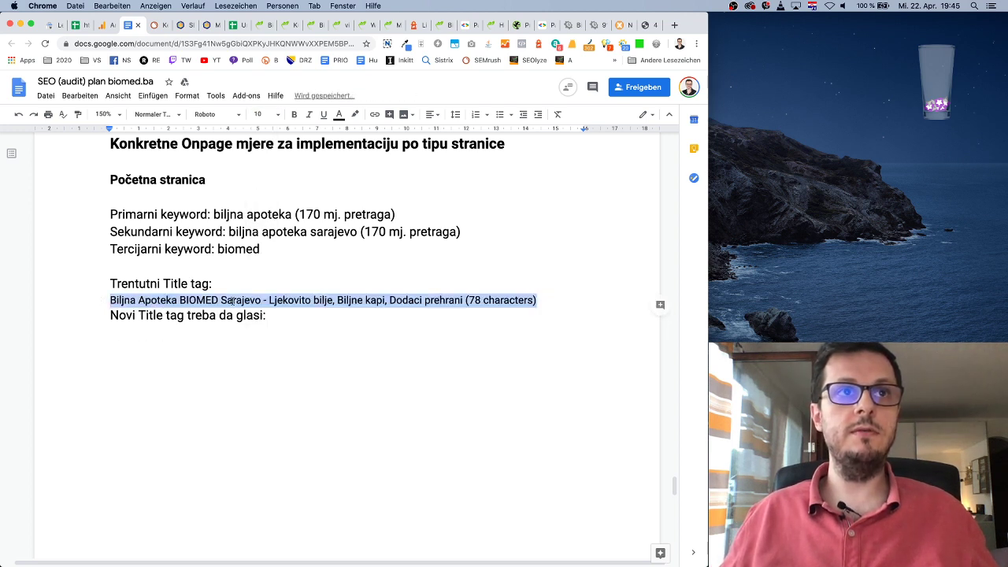
Step: Begin the new title on a fresh line under "Novi Title tag treba da glasi:" with "Biljna apoteka"
{"action": "left_click", "coordinate": [279, 314]}
{"action": "key", "text": "Return"}
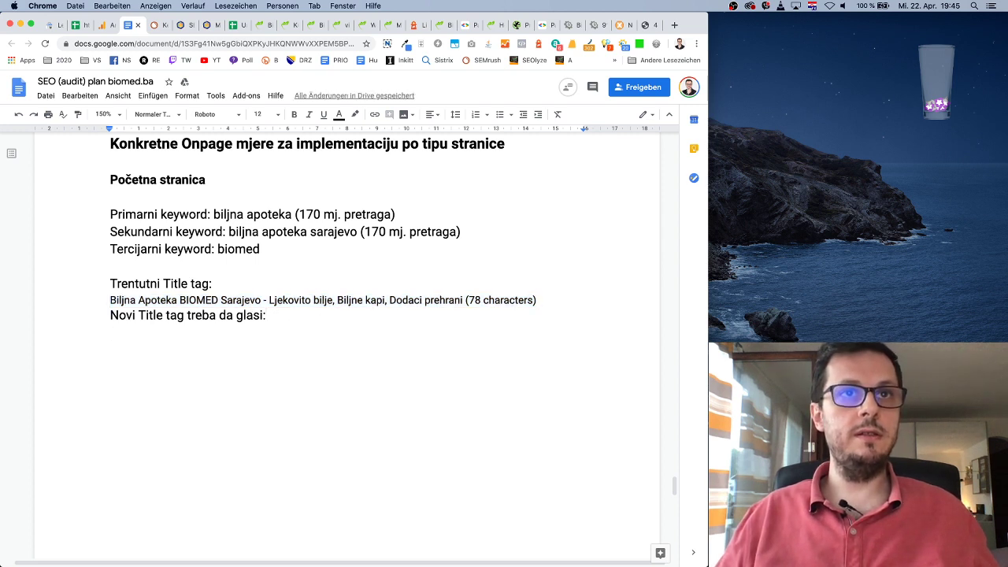
{"action": "type", "text": "Bil"}
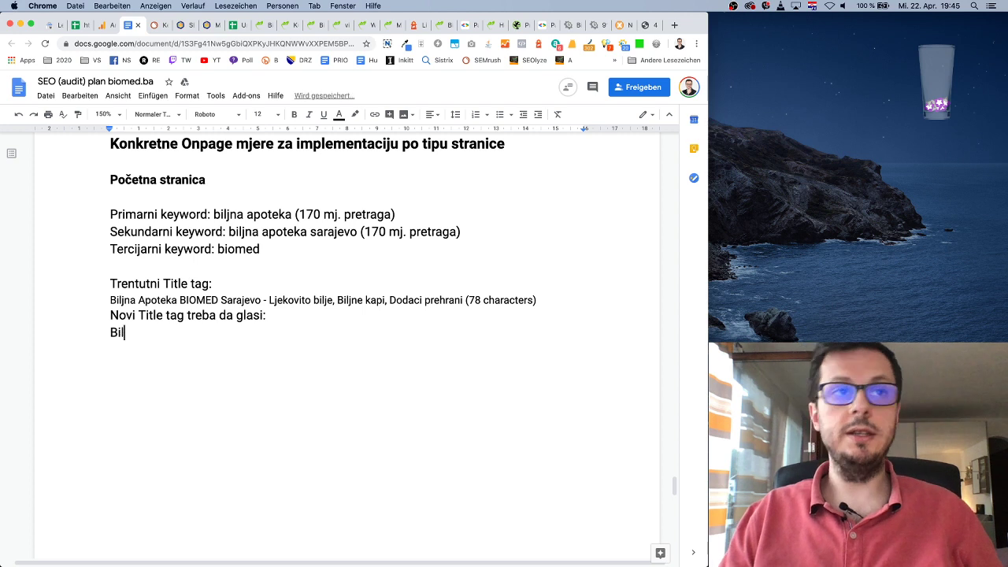
{"action": "type", "text": "jana apoteka"}
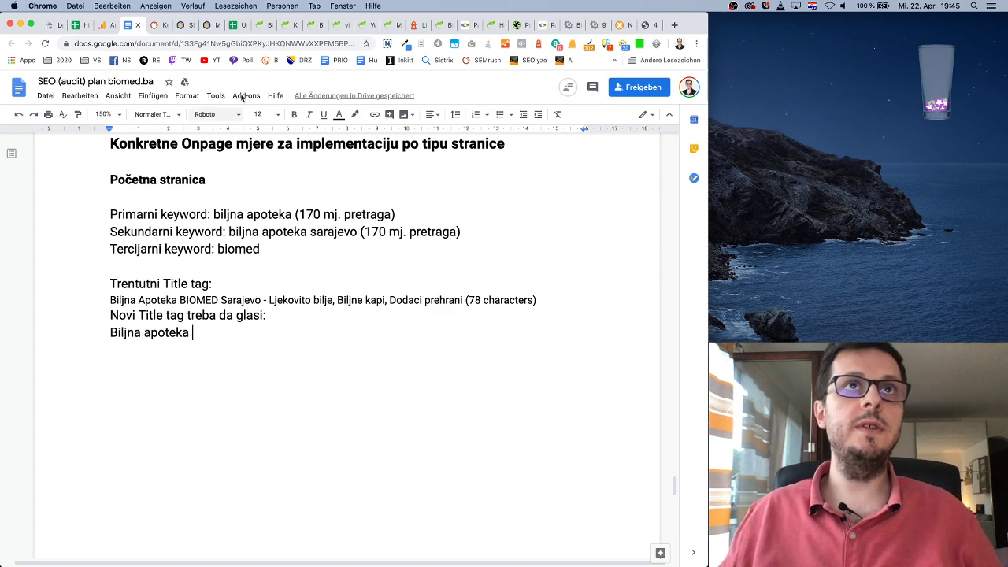
Step: Complete the new title line in the plan so it reads "Biljna apoteka Sarajevo - BIOMED"
{"action": "left_click", "coordinate": [262, 24]}
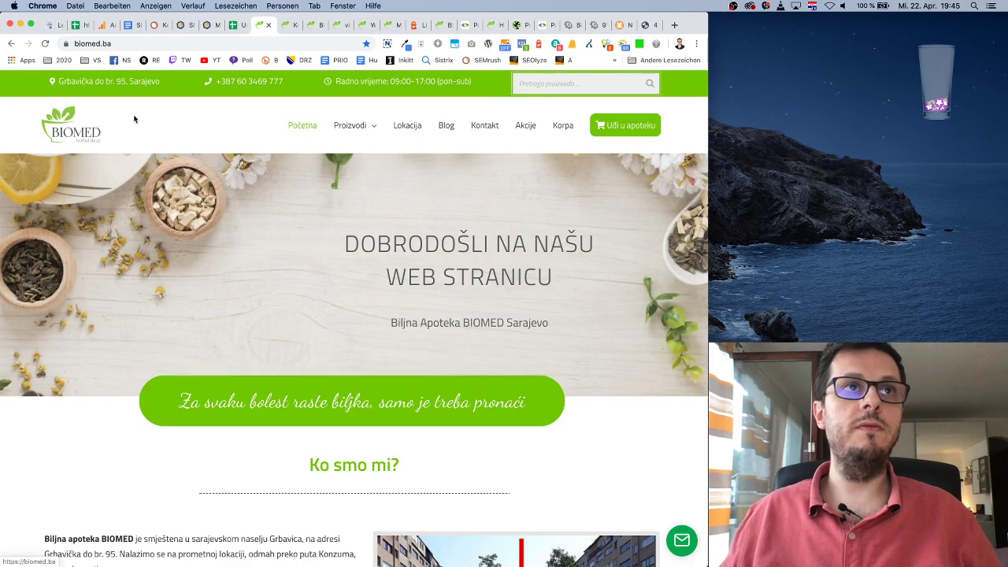
{"action": "left_click", "coordinate": [155, 26]}
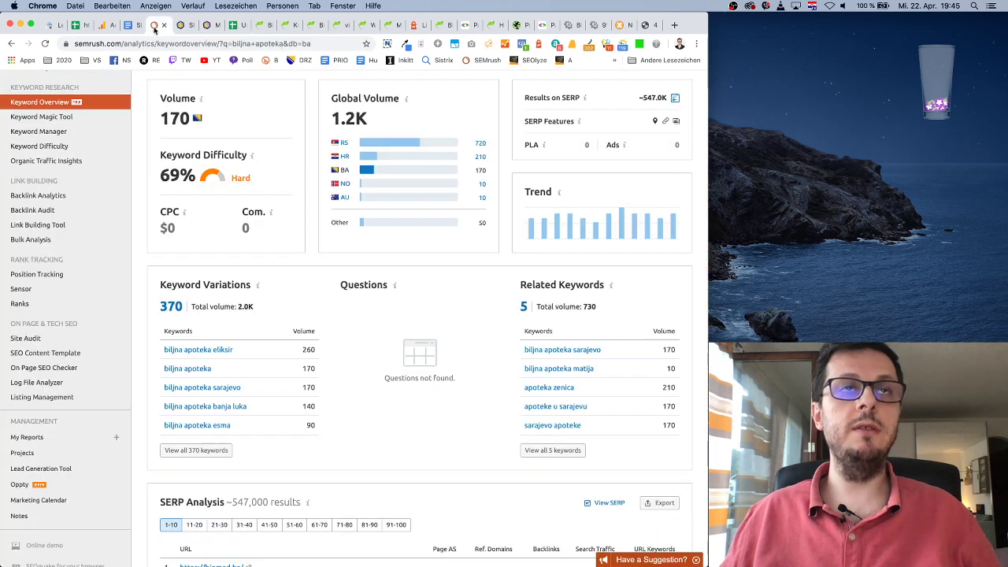
{"action": "left_click", "coordinate": [233, 26]}
{"action": "left_click", "coordinate": [130, 26]}
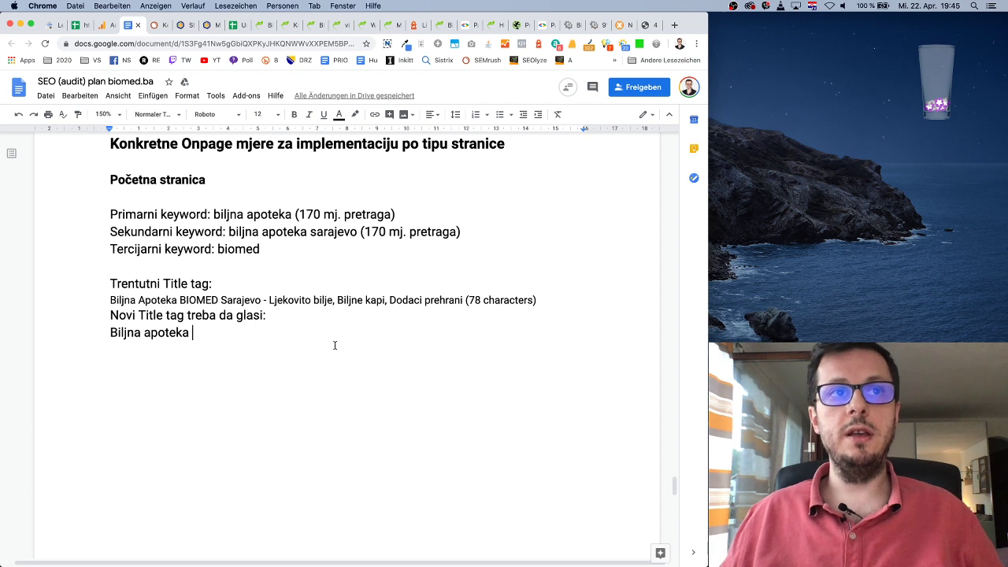
{"action": "type", "text": "Sarajev"}
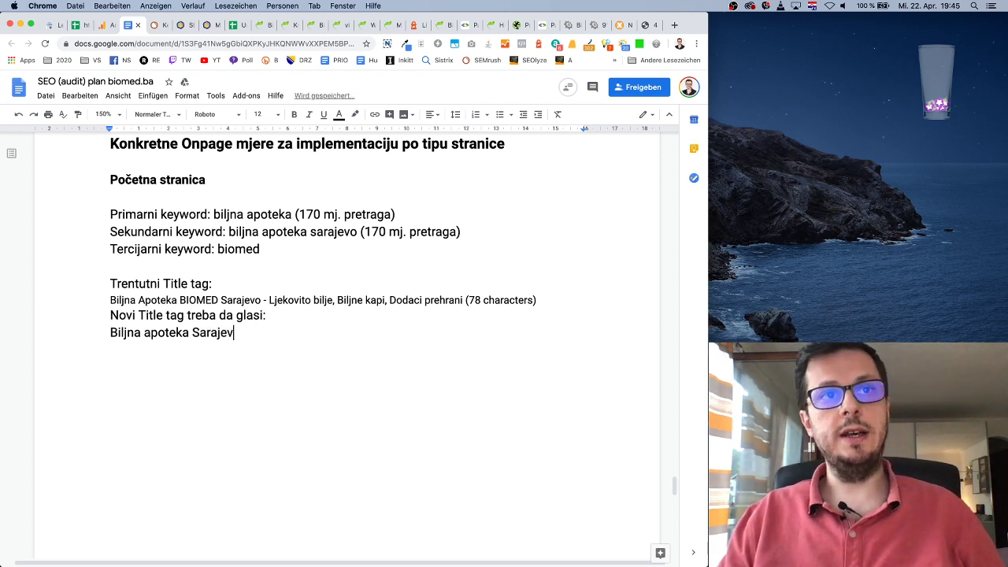
{"action": "type", "text": "o "}
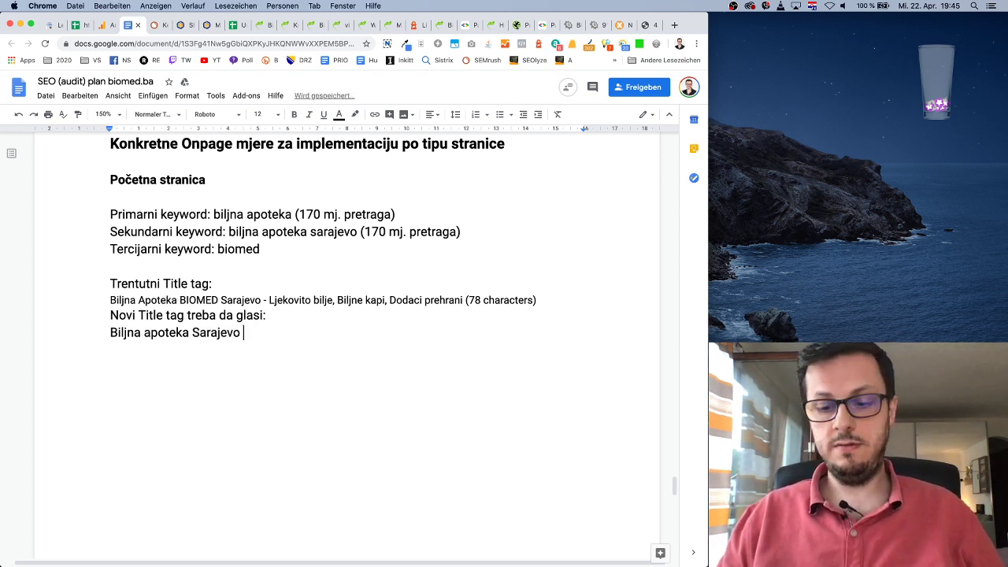
{"action": "type", "text": "- B"}
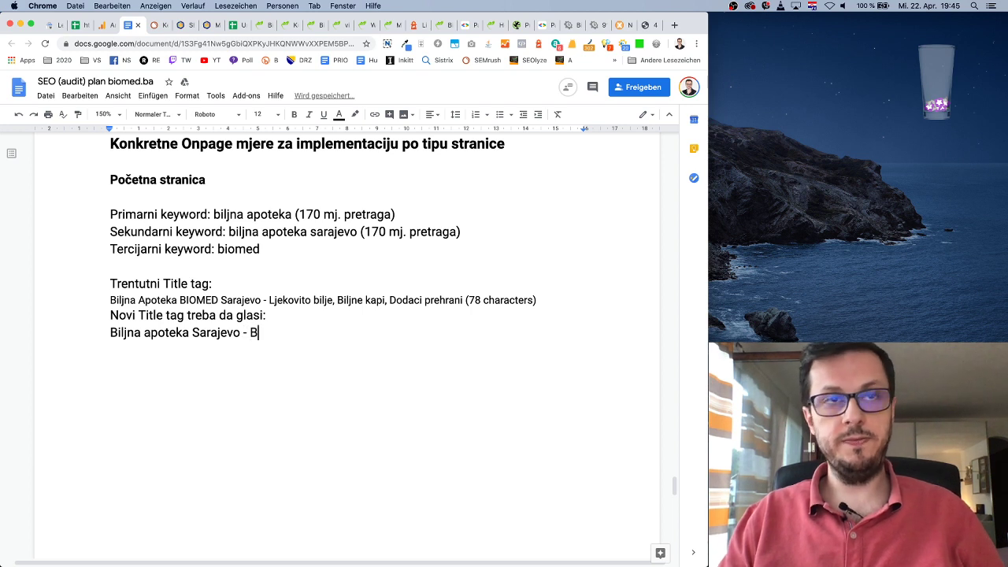
{"action": "type", "text": "IOMED"}
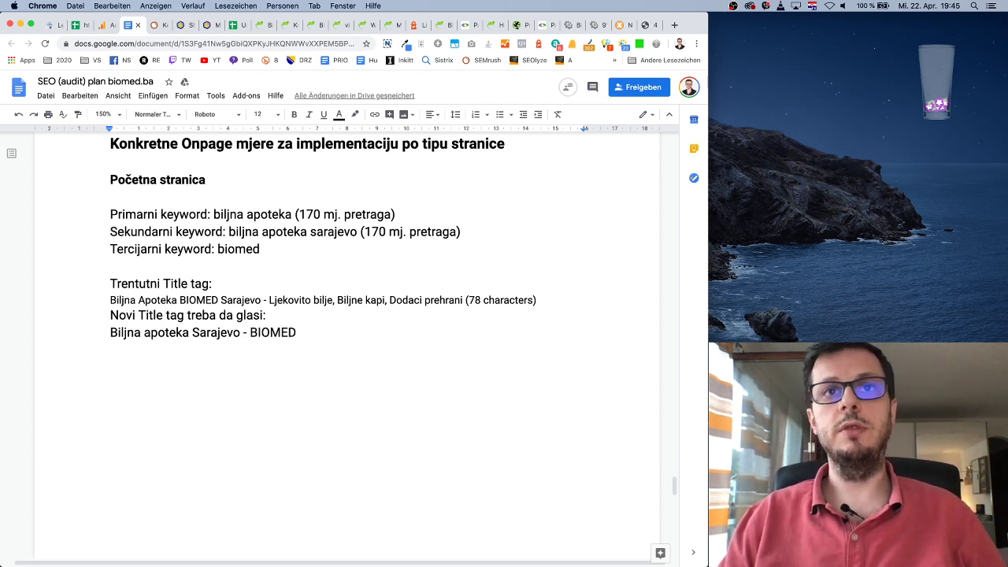
Step: Show 250 rows per page in Search Console's query table and review the homepage's search queries
{"action": "left_click", "coordinate": [54, 24]}
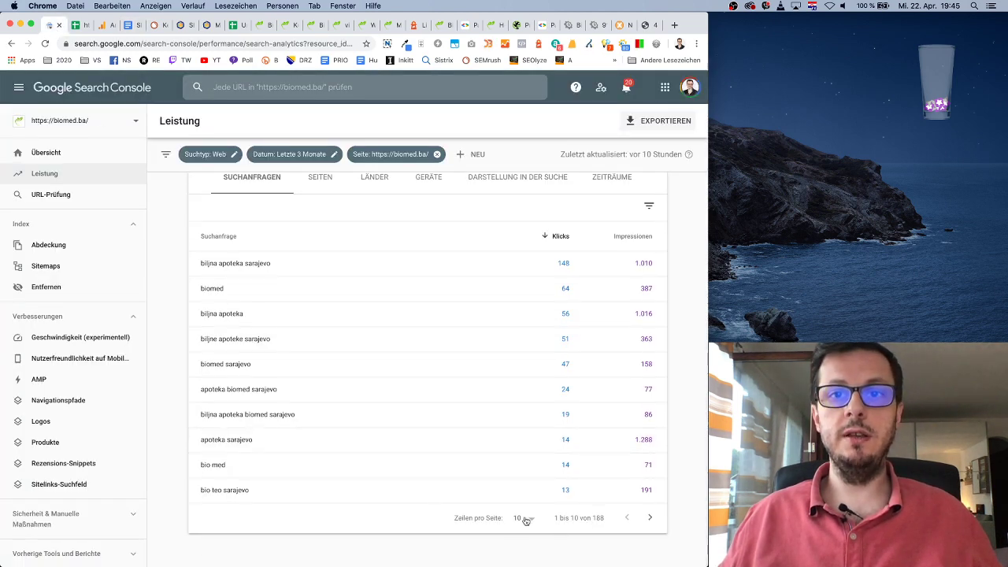
{"action": "left_click", "coordinate": [525, 520]}
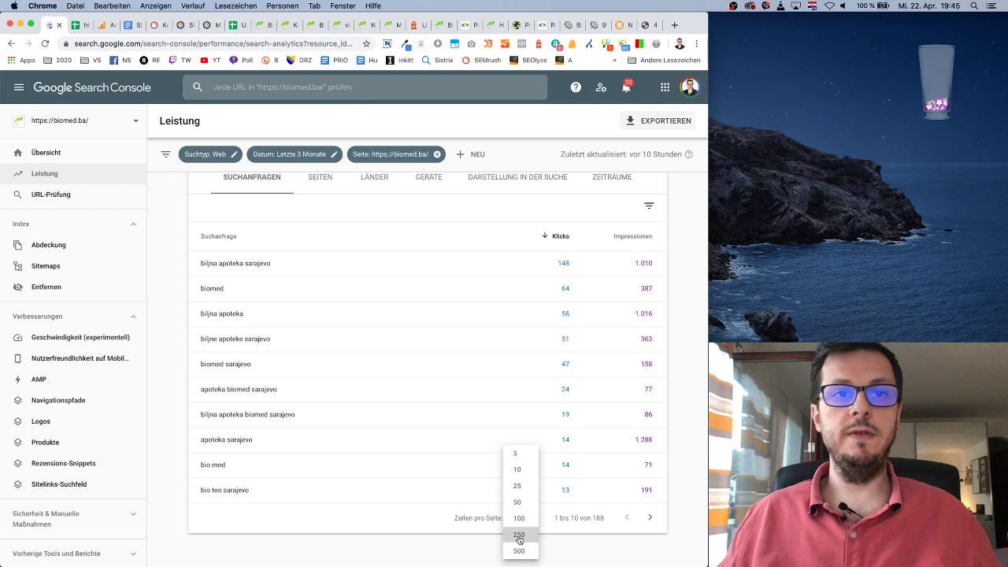
{"action": "left_click", "coordinate": [519, 535]}
{"action": "scroll", "coordinate": [461, 412], "scroll_direction": "down", "scroll_amount": 2}
{"action": "scroll", "coordinate": [344, 385], "scroll_direction": "down", "scroll_amount": 3}
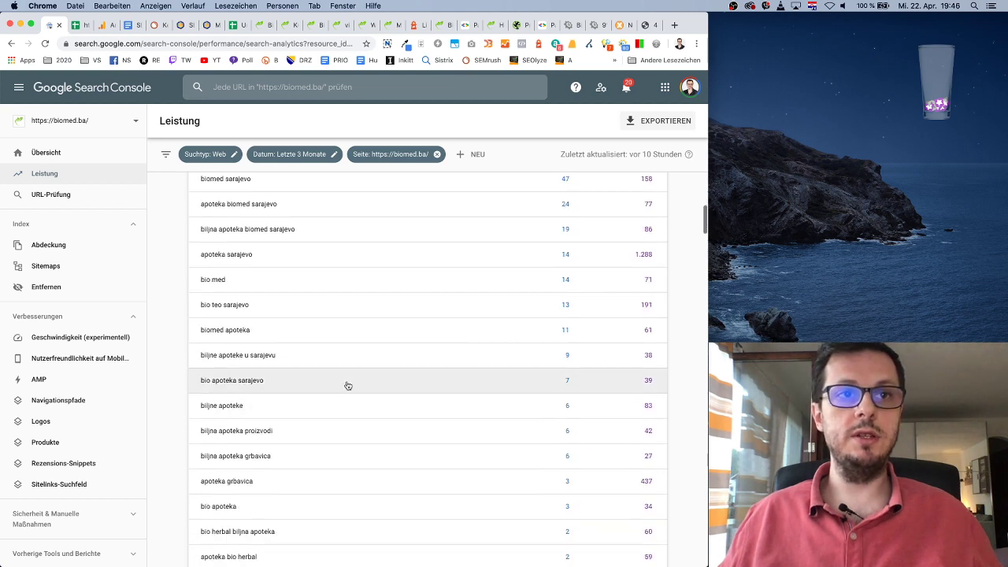
{"action": "scroll", "coordinate": [260, 385], "scroll_direction": "down", "scroll_amount": 2}
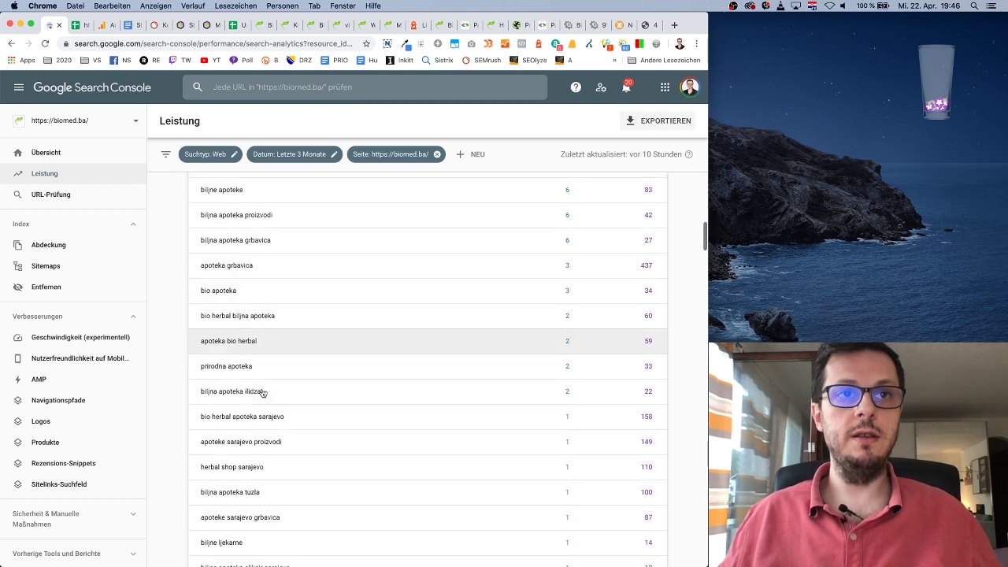
{"action": "scroll", "coordinate": [312, 398], "scroll_direction": "down", "scroll_amount": 1}
{"action": "scroll", "coordinate": [312, 404], "scroll_direction": "down", "scroll_amount": 3}
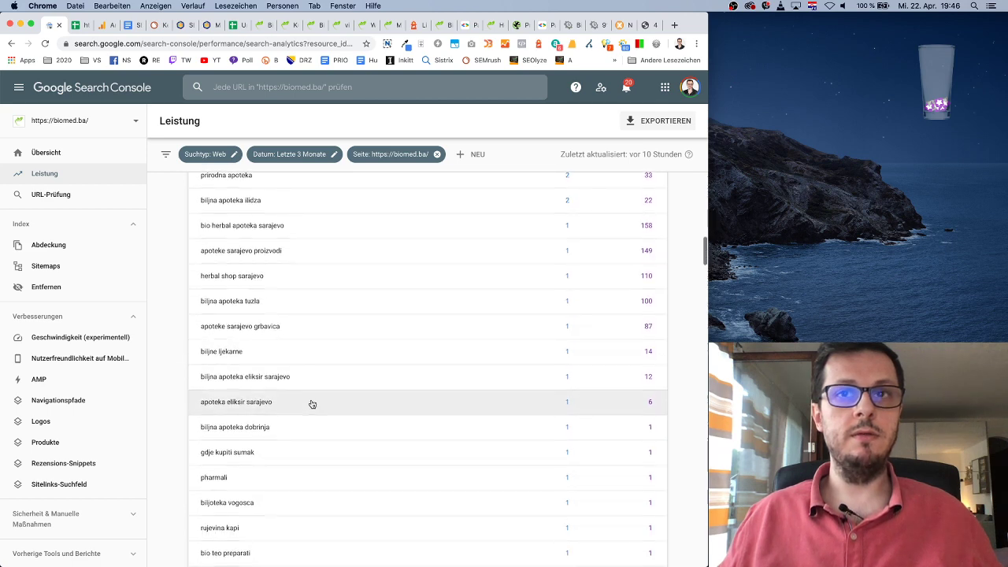
{"action": "scroll", "coordinate": [312, 404], "scroll_direction": "down", "scroll_amount": 3}
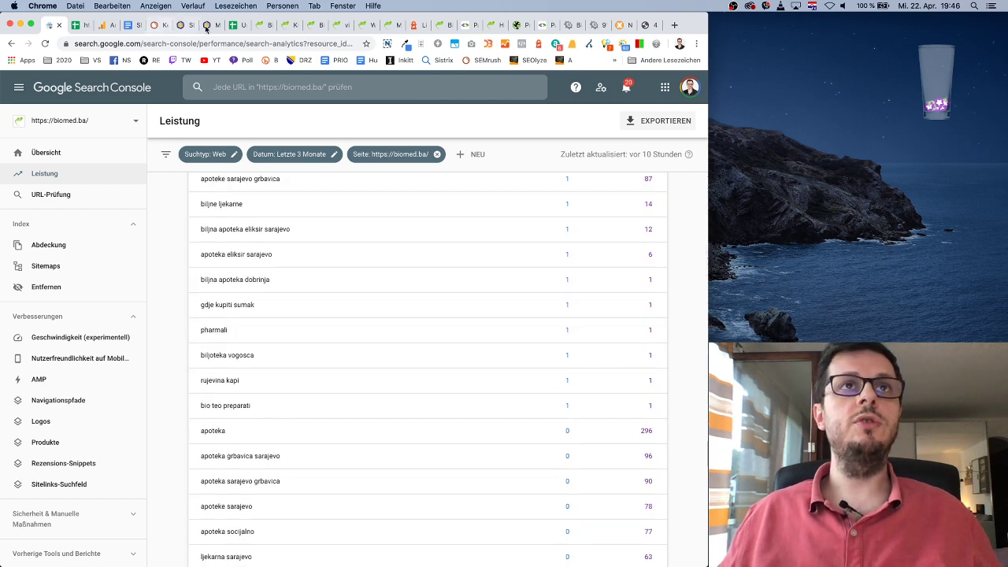
Step: Look through the biomed.ba homepage for the shop's neighbourhood in the "Gdje se nalazimo?" section
{"action": "left_click", "coordinate": [260, 25]}
{"action": "scroll", "coordinate": [496, 330], "scroll_direction": "down", "scroll_amount": 8}
{"action": "scroll", "coordinate": [496, 329], "scroll_direction": "down", "scroll_amount": 10}
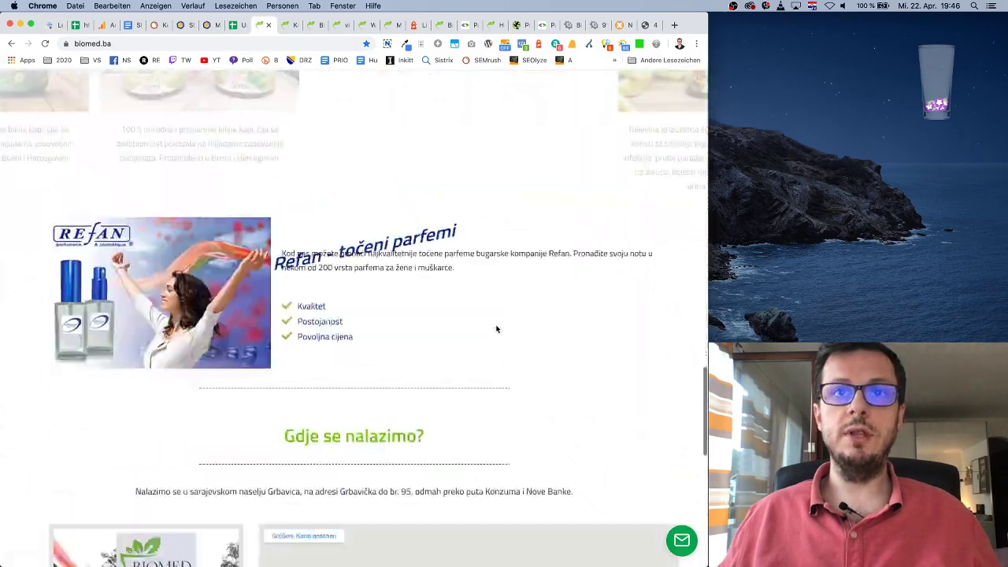
{"action": "scroll", "coordinate": [496, 329], "scroll_direction": "up", "scroll_amount": 10}
{"action": "scroll", "coordinate": [496, 329], "scroll_direction": "down", "scroll_amount": 10}
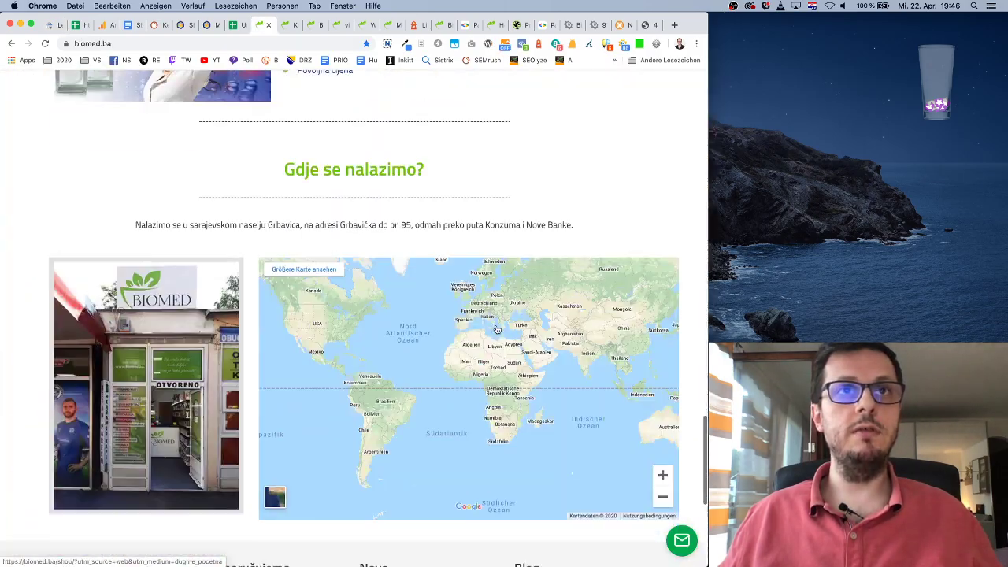
{"action": "scroll", "coordinate": [496, 329], "scroll_direction": "up", "scroll_amount": 2}
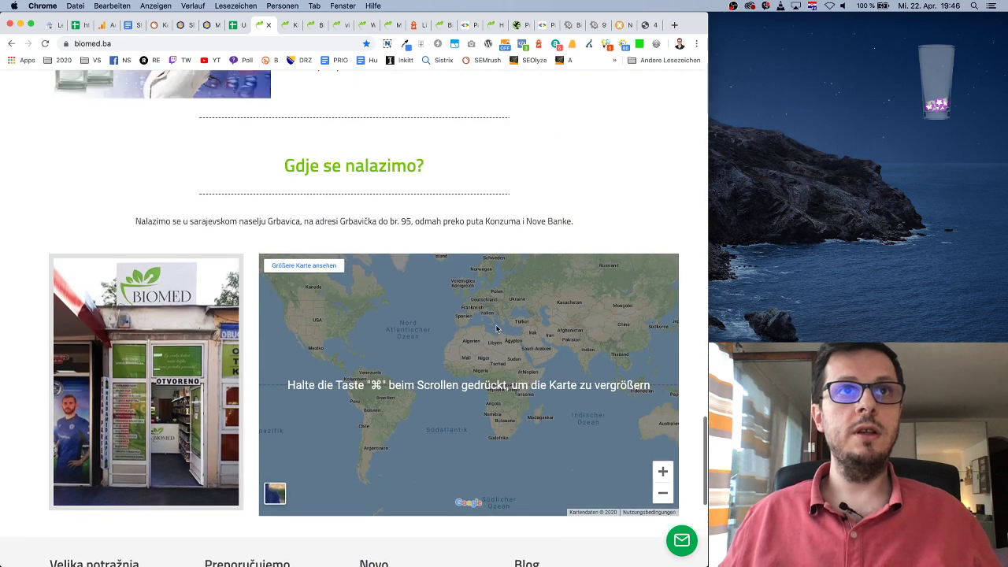
{"action": "double_click", "coordinate": [276, 221]}
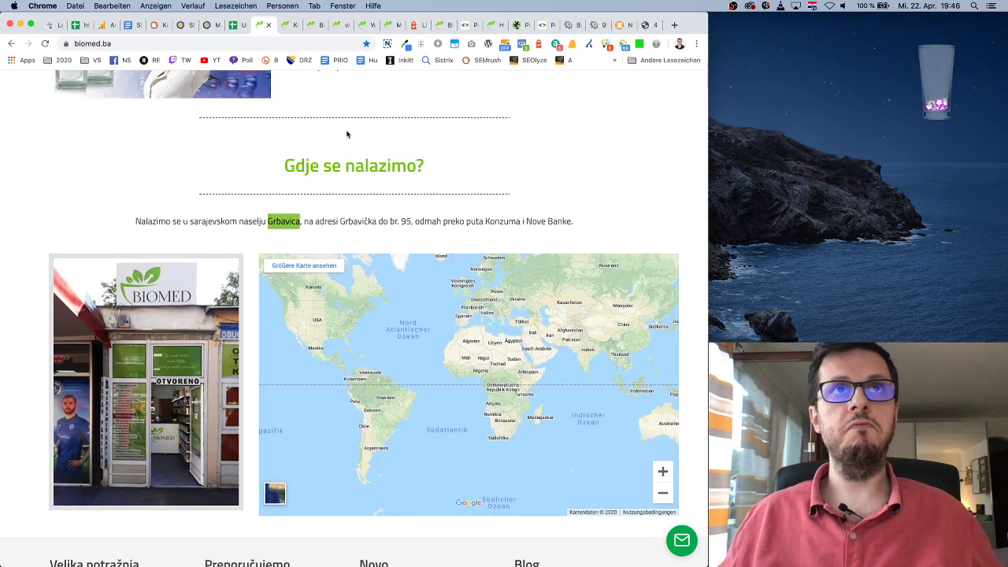
Step: Return to the plan document and compare the wording of the proposed title with the primary, secondary and tertiary keywords
{"action": "left_click", "coordinate": [130, 25]}
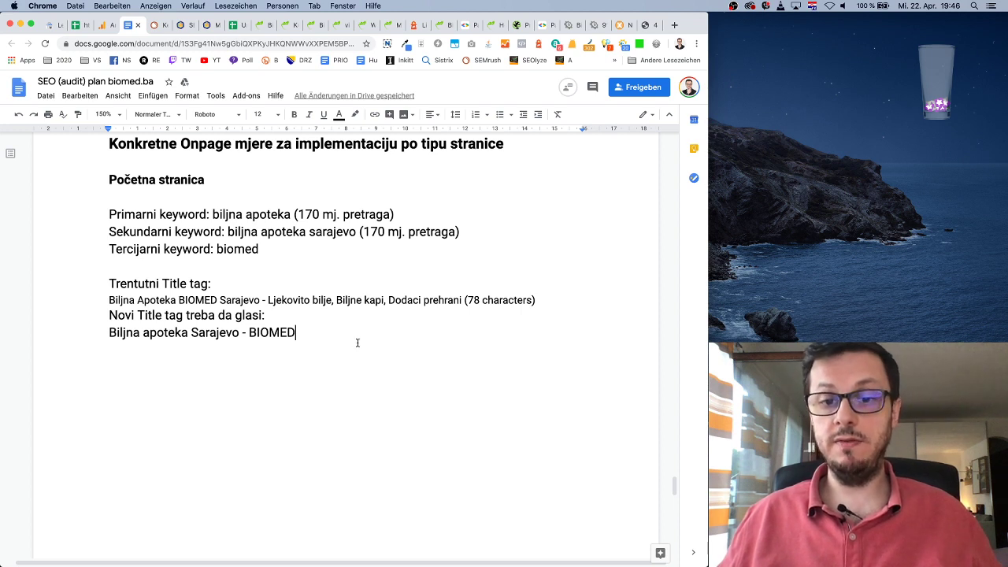
{"action": "left_click_drag", "start_coordinate": [187, 333], "coordinate": [109, 333]}
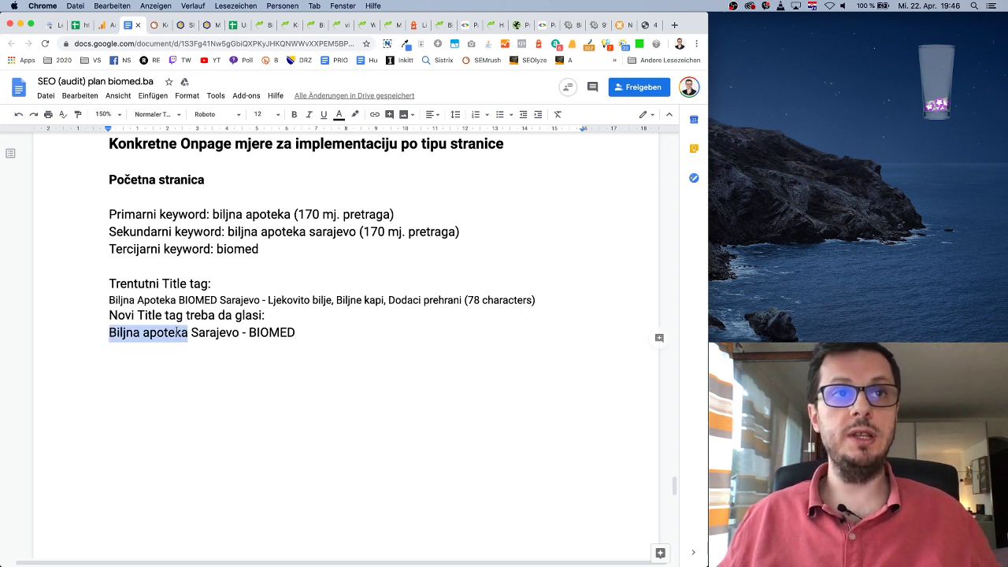
{"action": "left_click", "coordinate": [189, 332]}
{"action": "double_click", "coordinate": [215, 333]}
{"action": "left_click", "coordinate": [228, 333]}
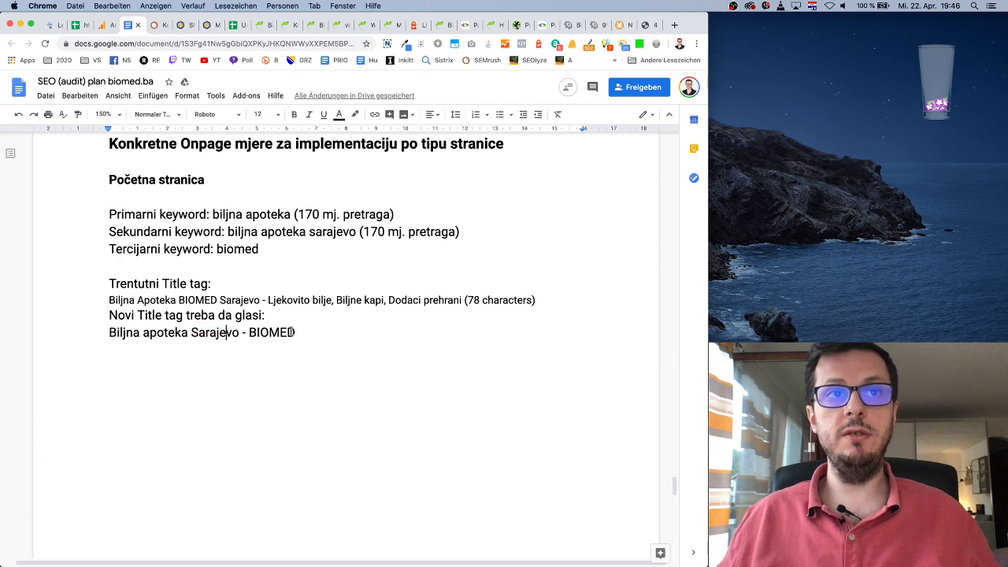
{"action": "left_click_drag", "start_coordinate": [243, 231], "coordinate": [356, 232]}
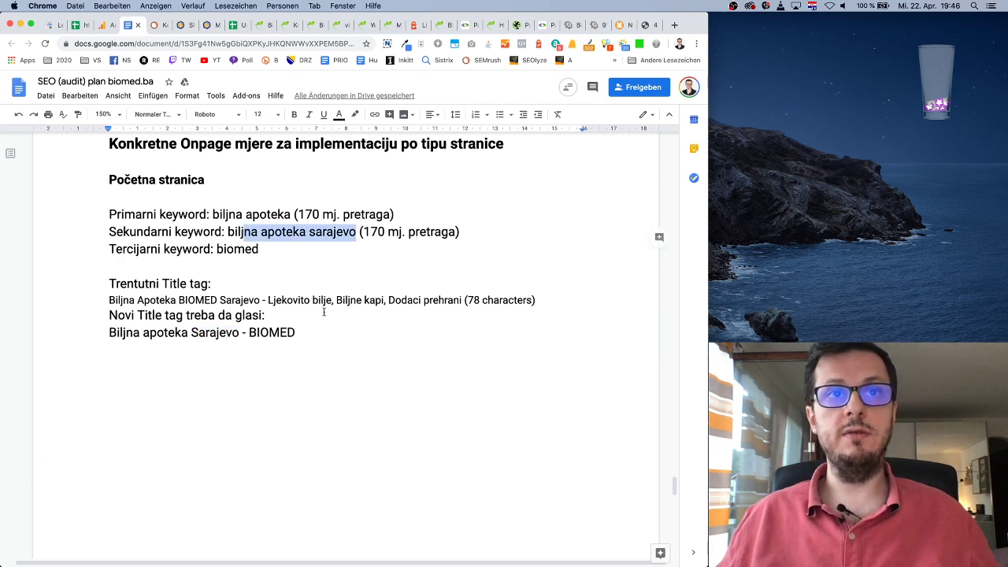
{"action": "left_click_drag", "start_coordinate": [301, 332], "coordinate": [237, 334]}
{"action": "left_click", "coordinate": [222, 317]}
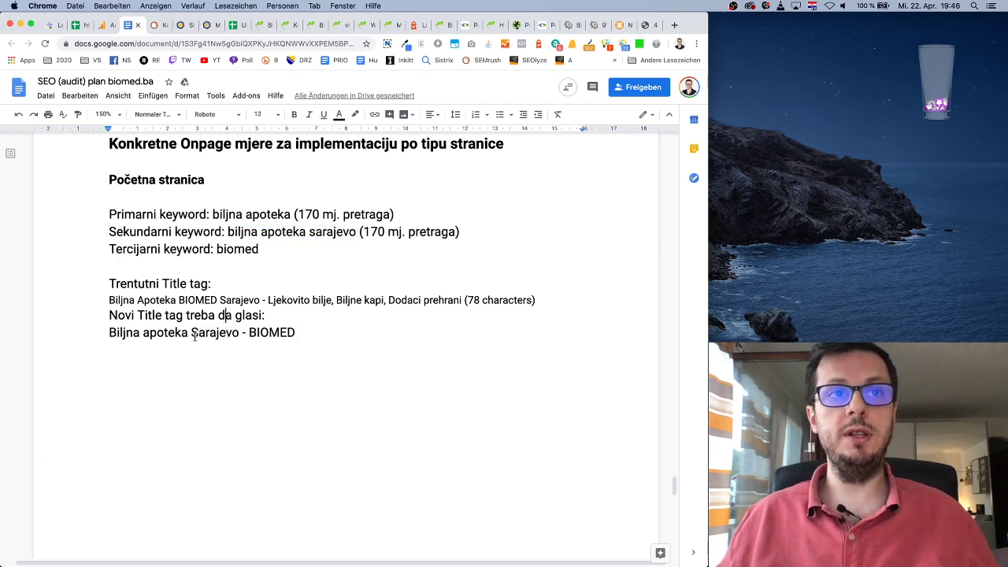
{"action": "left_click_drag", "start_coordinate": [188, 332], "coordinate": [108, 333]}
{"action": "left_click", "coordinate": [141, 332]}
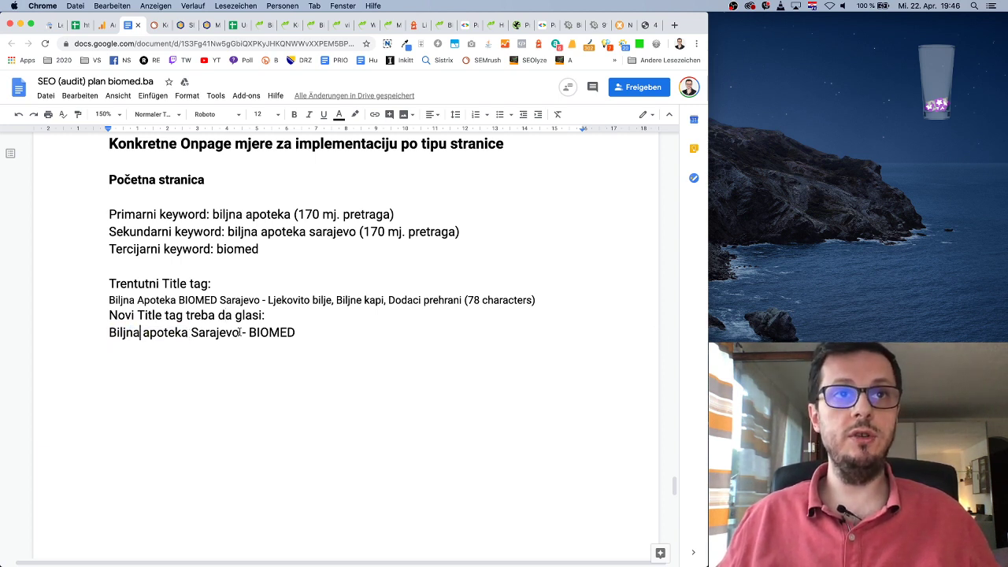
{"action": "left_click_drag", "start_coordinate": [238, 332], "coordinate": [118, 334]}
{"action": "left_click", "coordinate": [205, 333]}
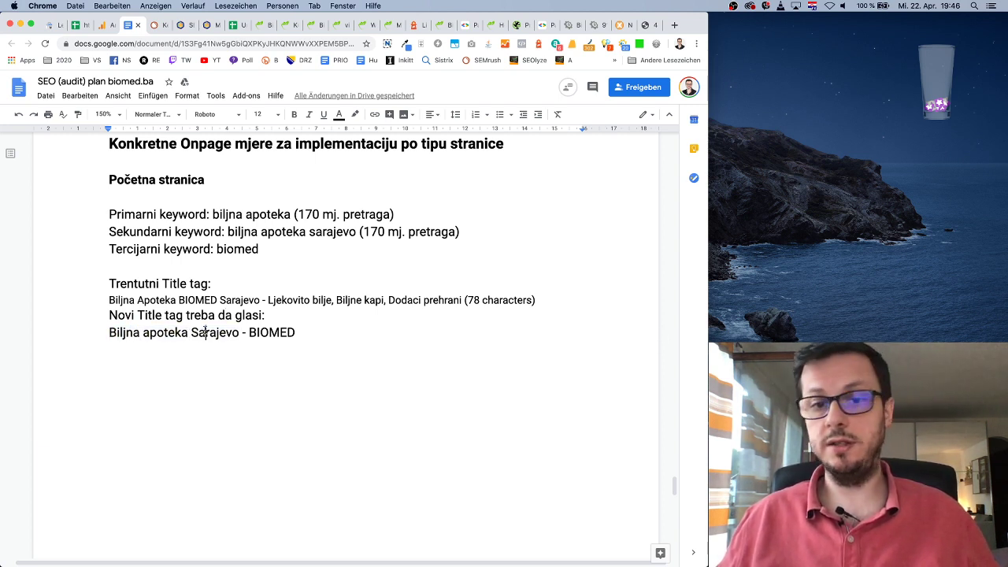
Step: Add the label "Trenutni H1 tag:" one blank line below the new title and start a fresh line under it
{"action": "left_click", "coordinate": [307, 332]}
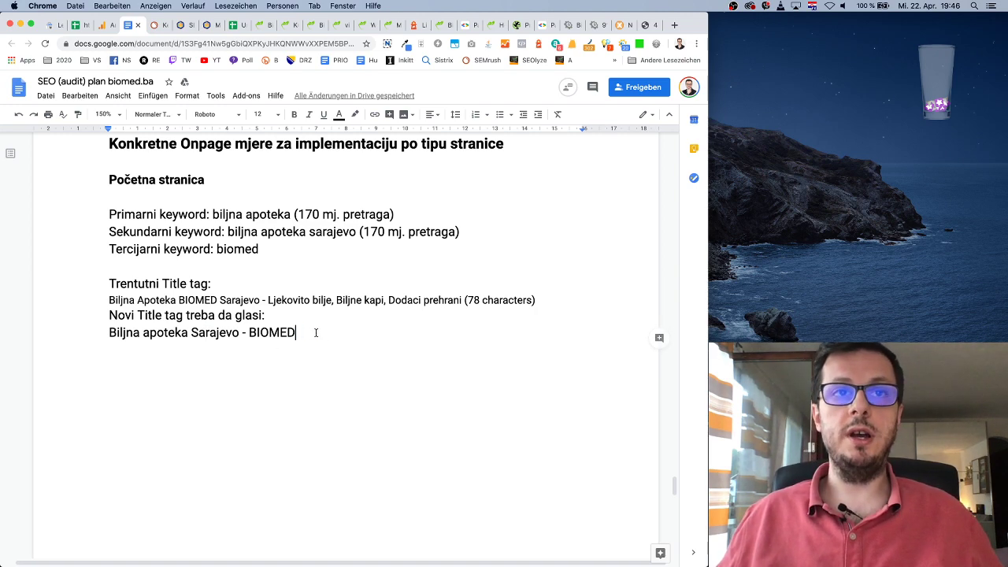
{"action": "key", "text": "Return"}
{"action": "key", "text": "Return"}
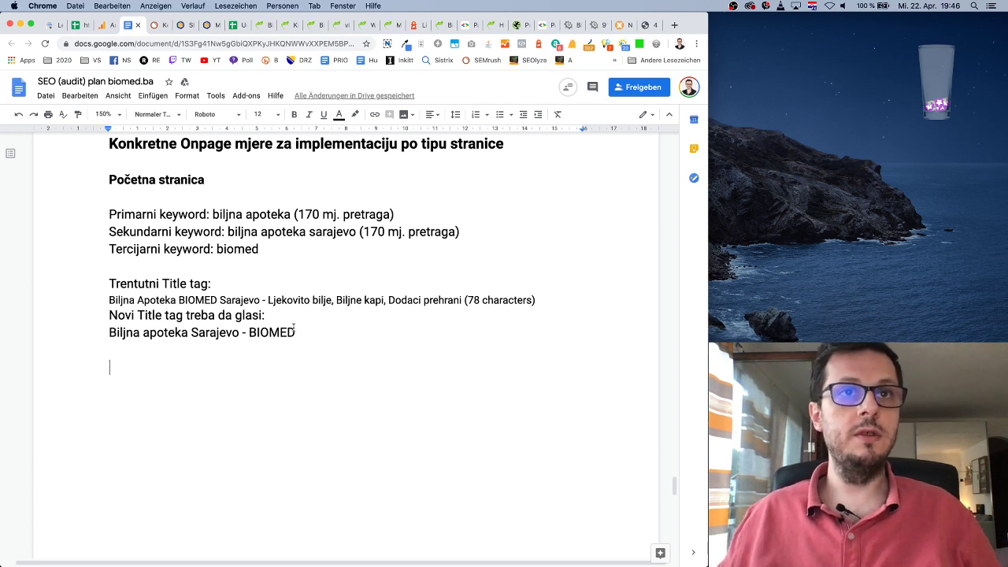
{"action": "type", "text": "Trenutn"}
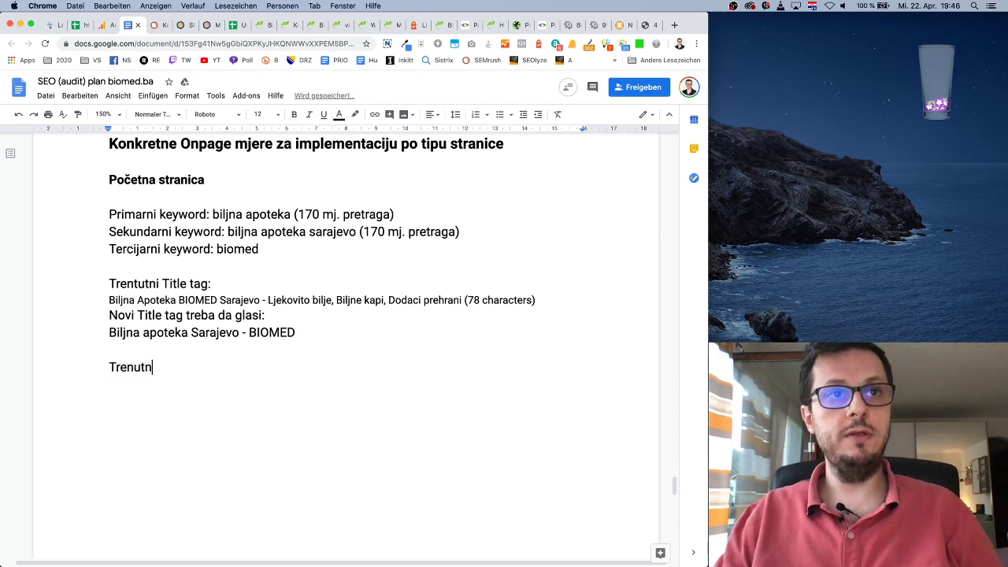
{"action": "type", "text": "i H1 tag:"}
{"action": "key", "text": "Return"}
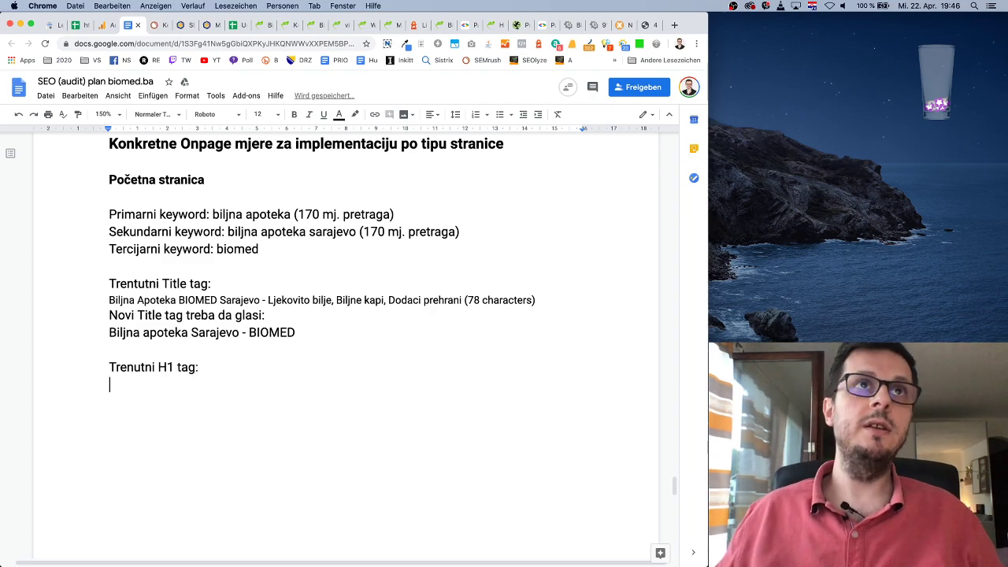
Step: Run the SEO check extension on the biomed.ba homepage and examine its list of H1 headings
{"action": "left_click", "coordinate": [264, 24]}
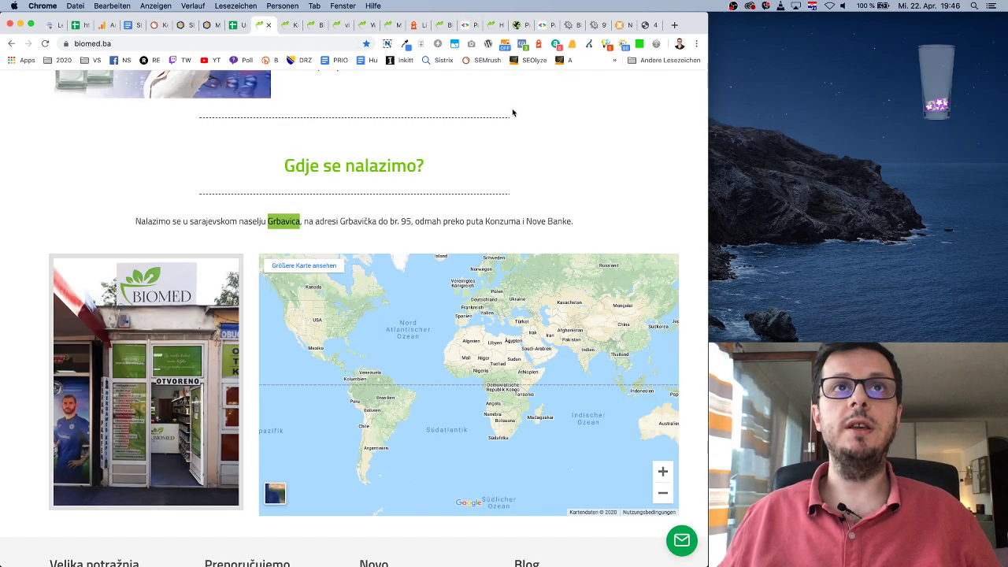
{"action": "scroll", "coordinate": [516, 114], "scroll_direction": "up", "scroll_amount": 5}
{"action": "scroll", "coordinate": [524, 120], "scroll_direction": "up", "scroll_amount": 10}
{"action": "left_click", "coordinate": [606, 43]}
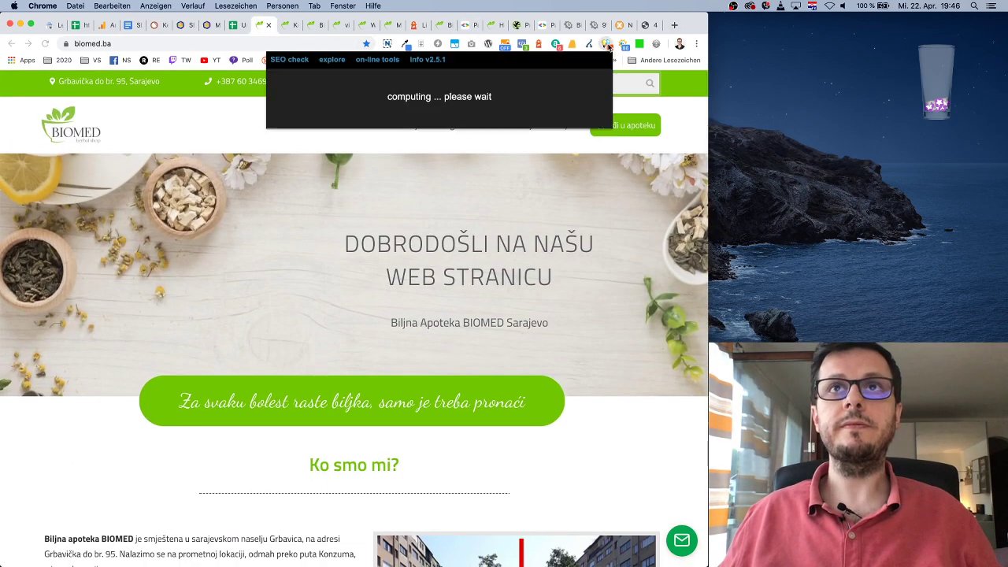
{"action": "scroll", "coordinate": [439, 269], "scroll_direction": "down", "scroll_amount": 10}
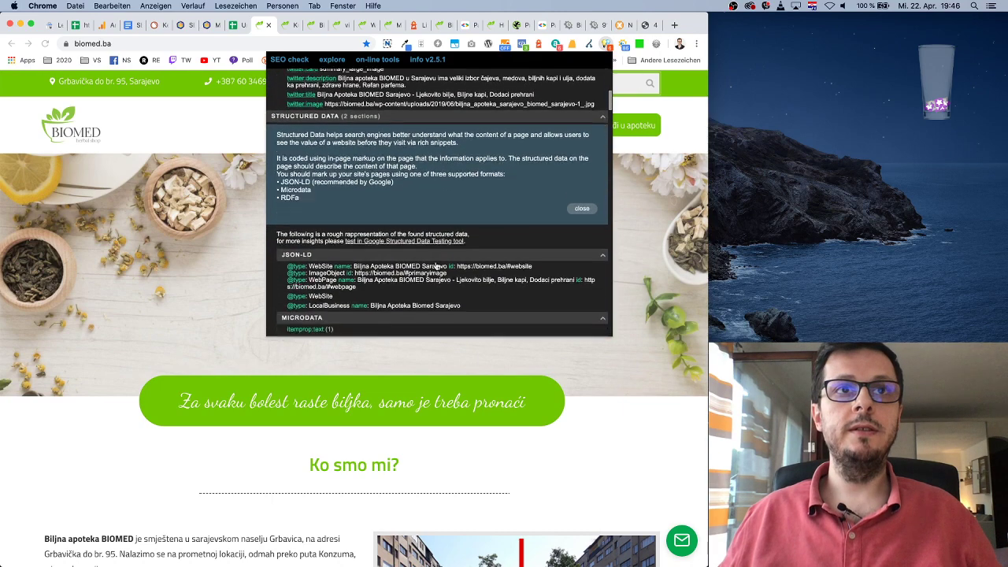
{"action": "scroll", "coordinate": [437, 266], "scroll_direction": "down", "scroll_amount": 5}
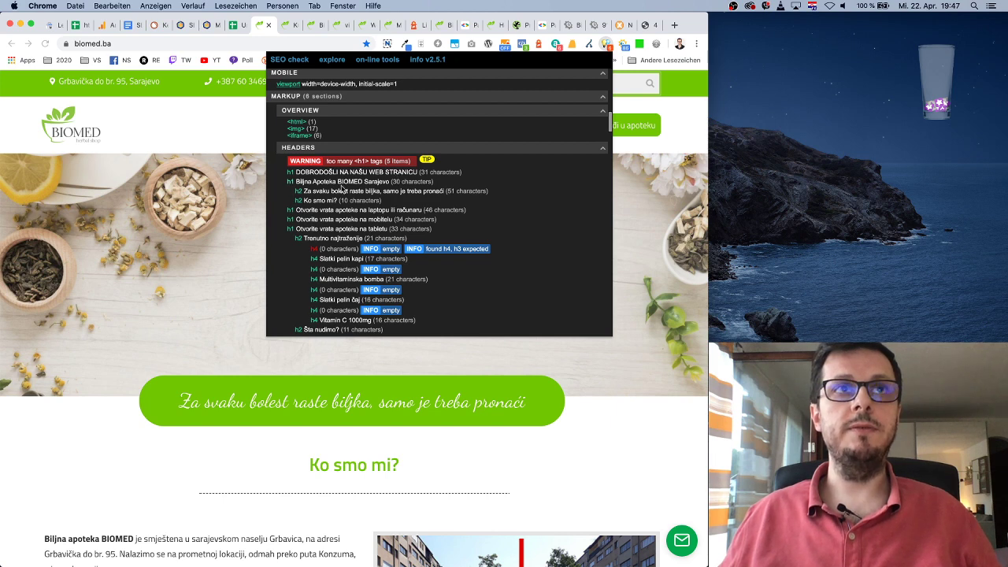
Step: Change the H1 label in the plan to the plural "Trenutni H1 tag-ovi:" and start a fresh line below it
{"action": "left_click", "coordinate": [131, 25]}
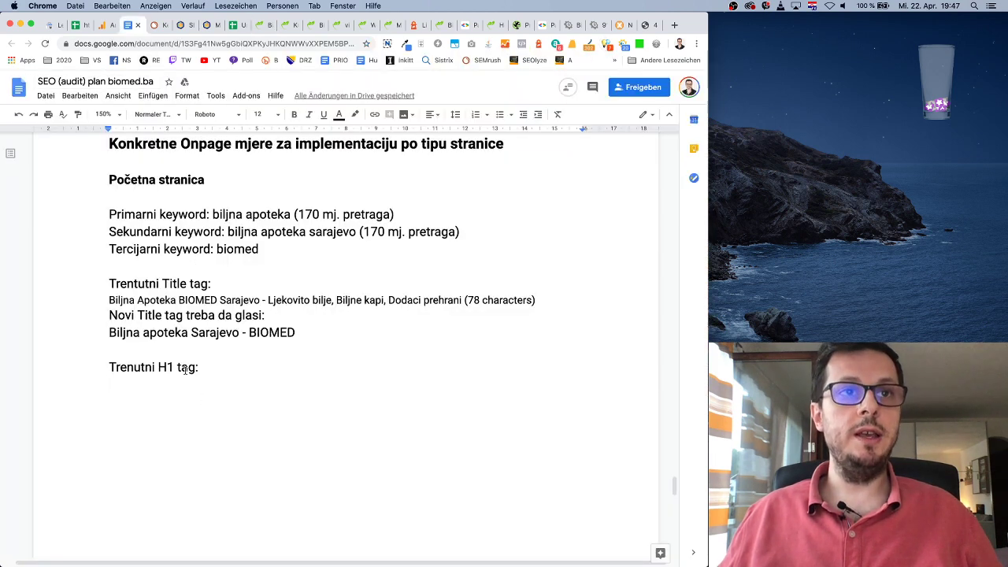
{"action": "key", "text": "BackSpace"}
{"action": "key", "text": "BackSpace"}
{"action": "type", "text": "-ovi:"}
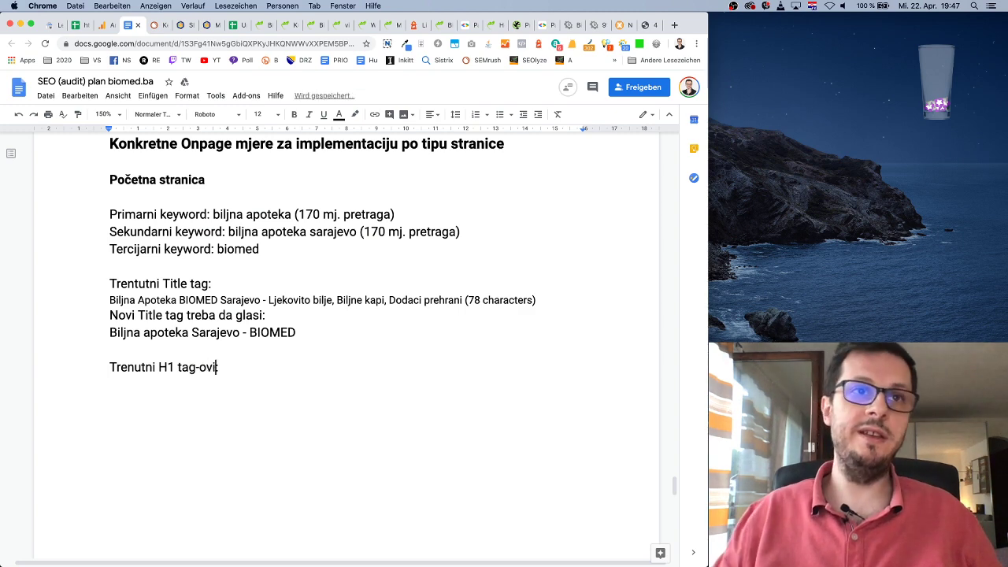
{"action": "key", "text": "Return"}
Step: Copy the first two H1 entries from the SEO check of the biomed.ba homepage into the plan under "Trenutni H1 tag-ovi:"
{"action": "left_click", "coordinate": [261, 24]}
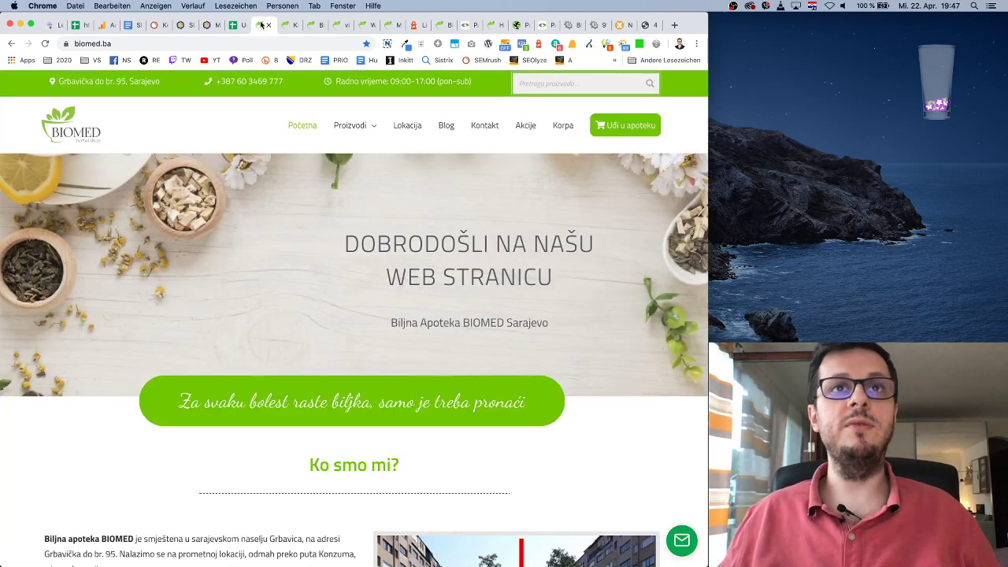
{"action": "left_click", "coordinate": [607, 46]}
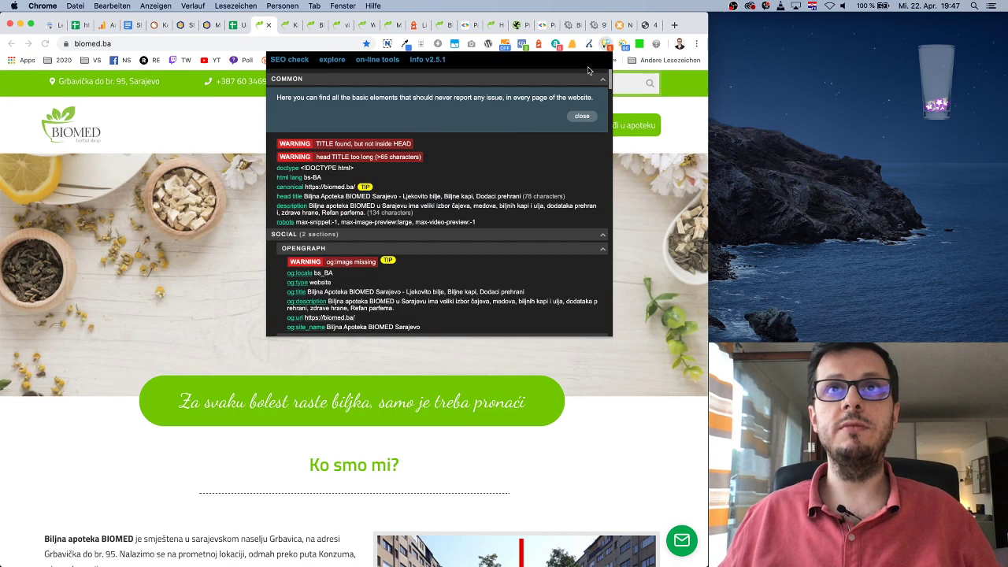
{"action": "scroll", "coordinate": [358, 242], "scroll_direction": "down", "scroll_amount": 5}
{"action": "scroll", "coordinate": [379, 208], "scroll_direction": "down", "scroll_amount": 10}
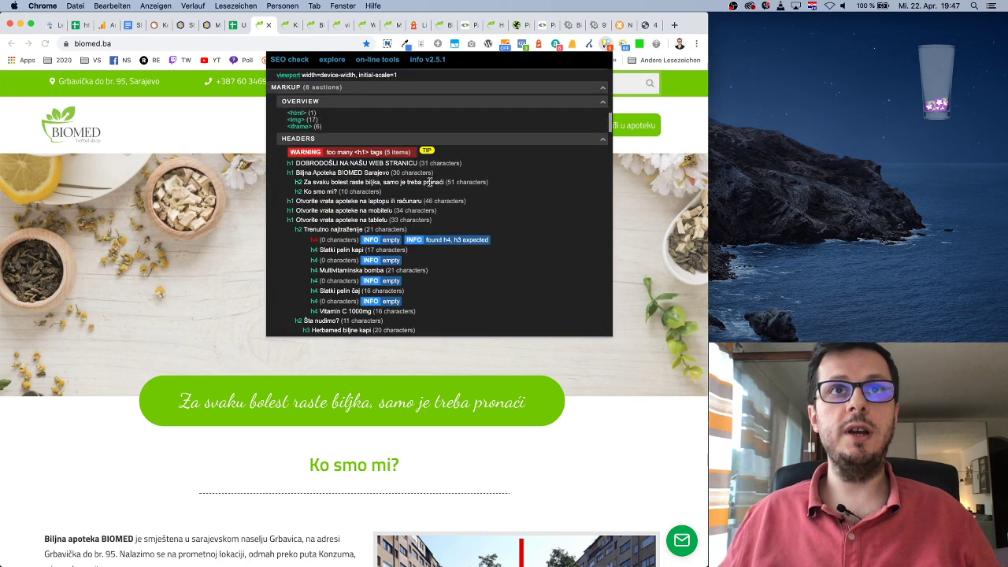
{"action": "left_click_drag", "start_coordinate": [439, 176], "coordinate": [288, 161]}
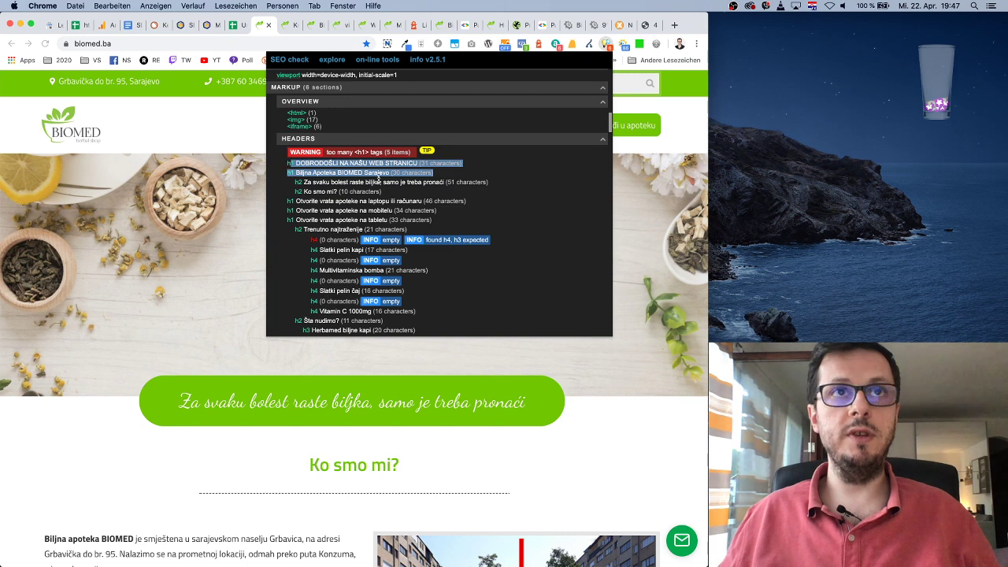
{"action": "left_click", "coordinate": [392, 181]}
{"action": "left_click_drag", "start_coordinate": [435, 175], "coordinate": [282, 166]}
{"action": "key", "text": "super+c"}
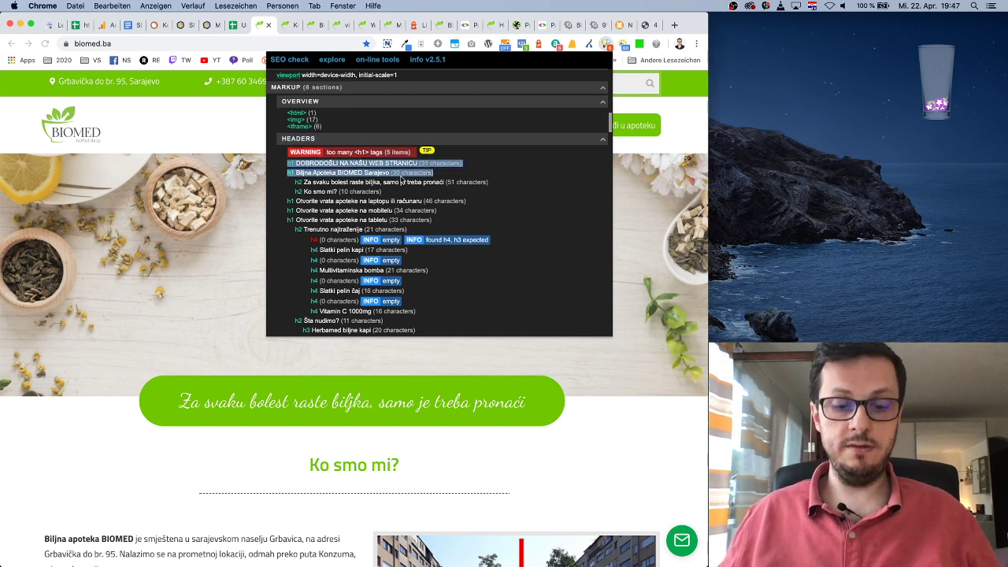
{"action": "left_click", "coordinate": [133, 25]}
{"action": "key", "text": "super+v"}
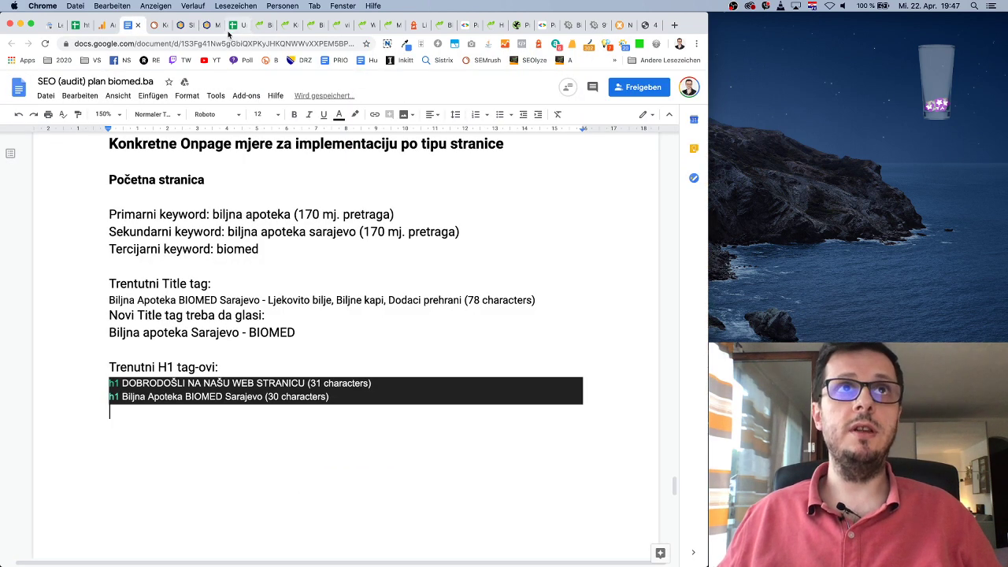
Step: Copy the three "Otvorite vrata apoteke" H1 entries from the homepage's SEO check and add them below the H1 entries in the plan
{"action": "left_click", "coordinate": [258, 26]}
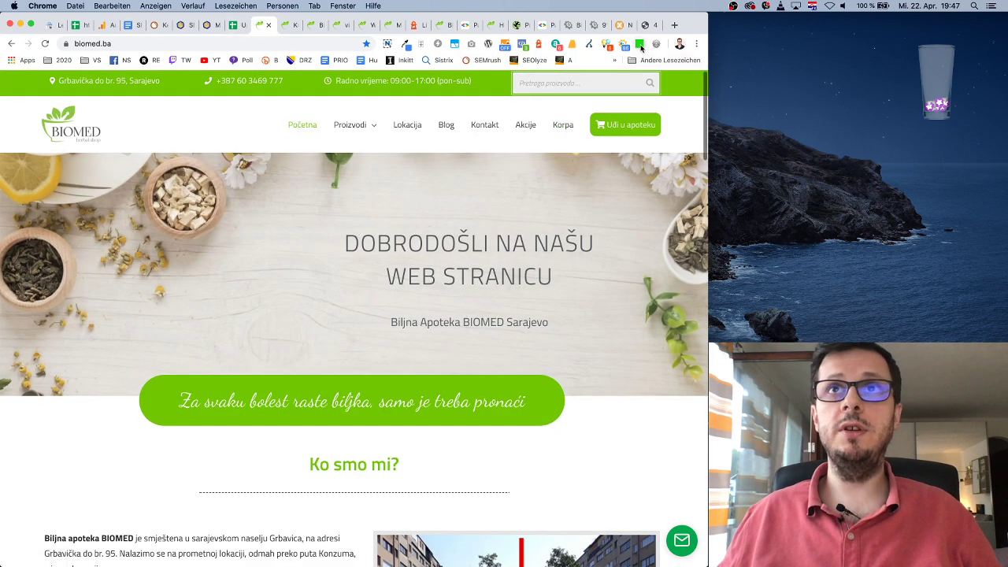
{"action": "left_click", "coordinate": [609, 47]}
{"action": "scroll", "coordinate": [428, 281], "scroll_direction": "down", "scroll_amount": 3}
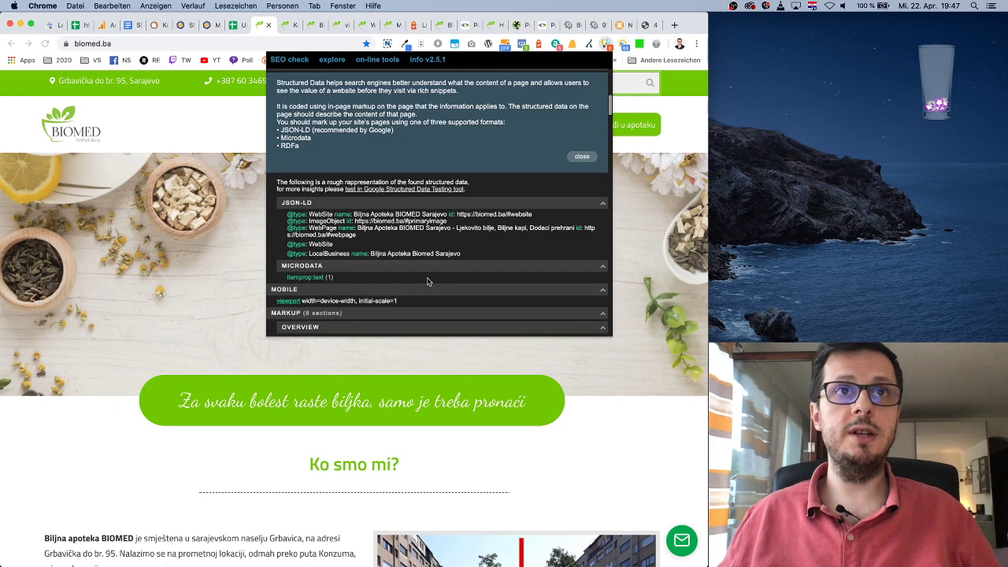
{"action": "scroll", "coordinate": [437, 259], "scroll_direction": "down", "scroll_amount": 3}
{"action": "scroll", "coordinate": [449, 245], "scroll_direction": "down", "scroll_amount": 3}
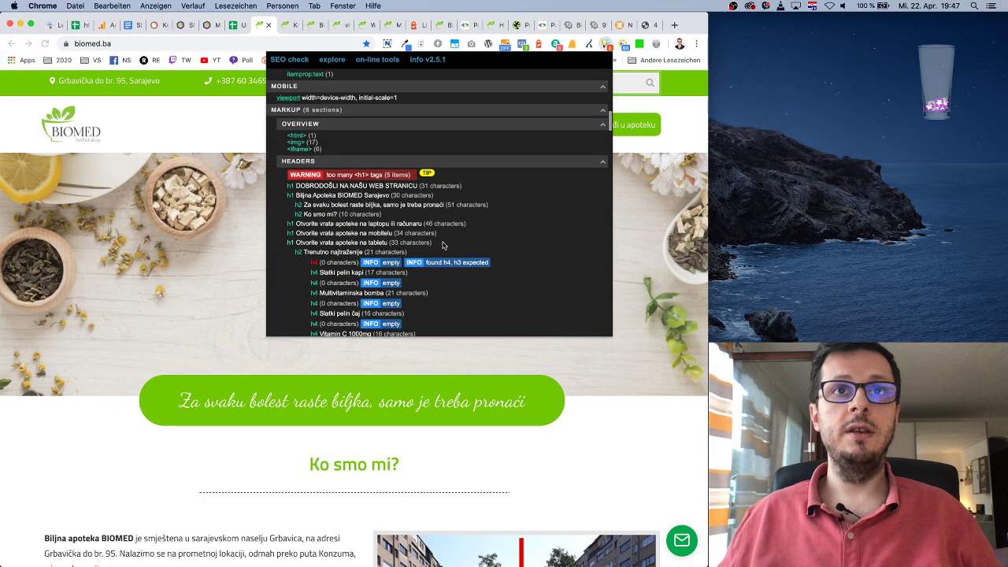
{"action": "left_click_drag", "start_coordinate": [432, 246], "coordinate": [287, 226]}
{"action": "key", "text": "super+c"}
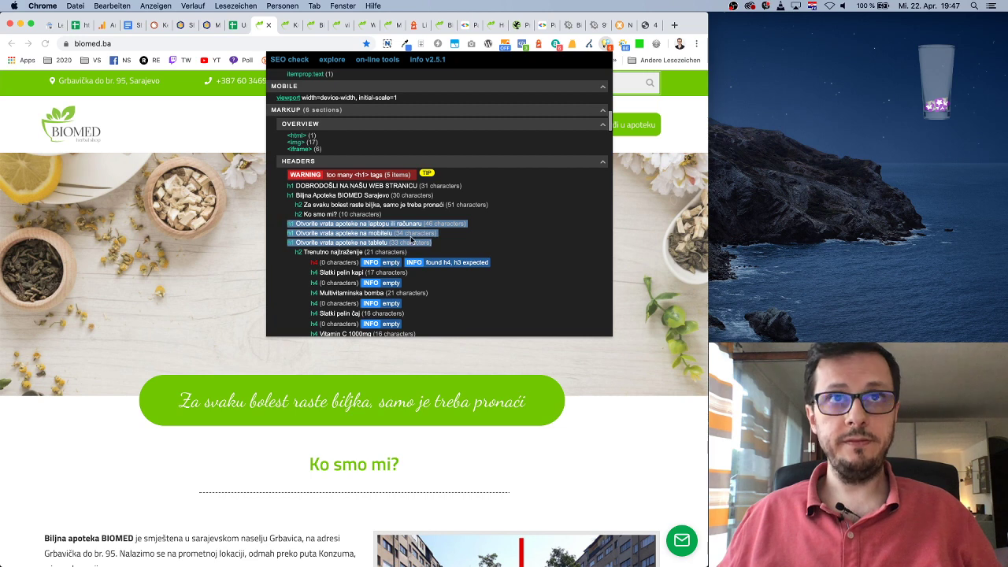
{"action": "left_click", "coordinate": [132, 25]}
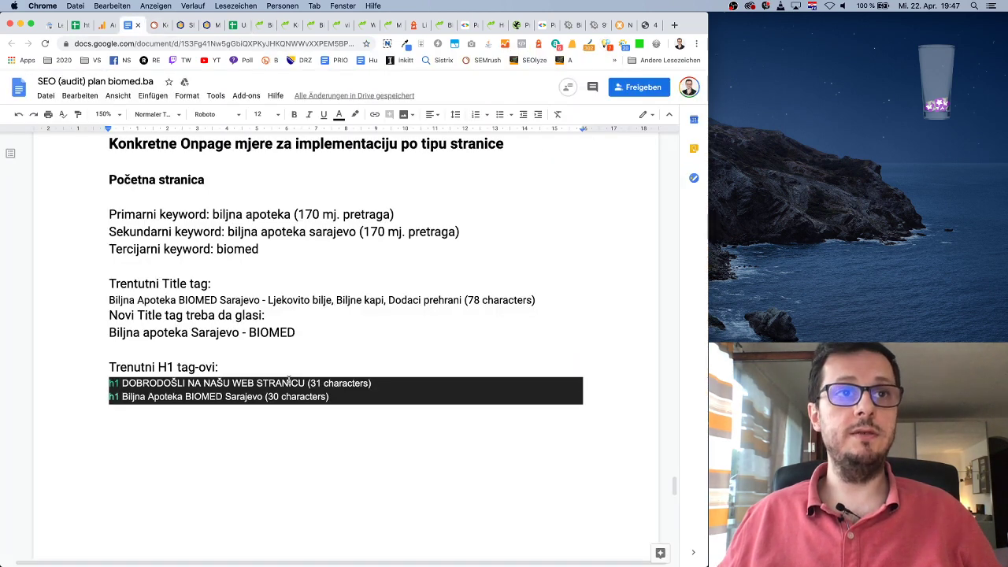
{"action": "key", "text": "super+v"}
Step: Write the remark "Uočavamo da imamo pet h1 tagova umejsto jednog." one blank line below the H1 list
{"action": "key", "text": "Return"}
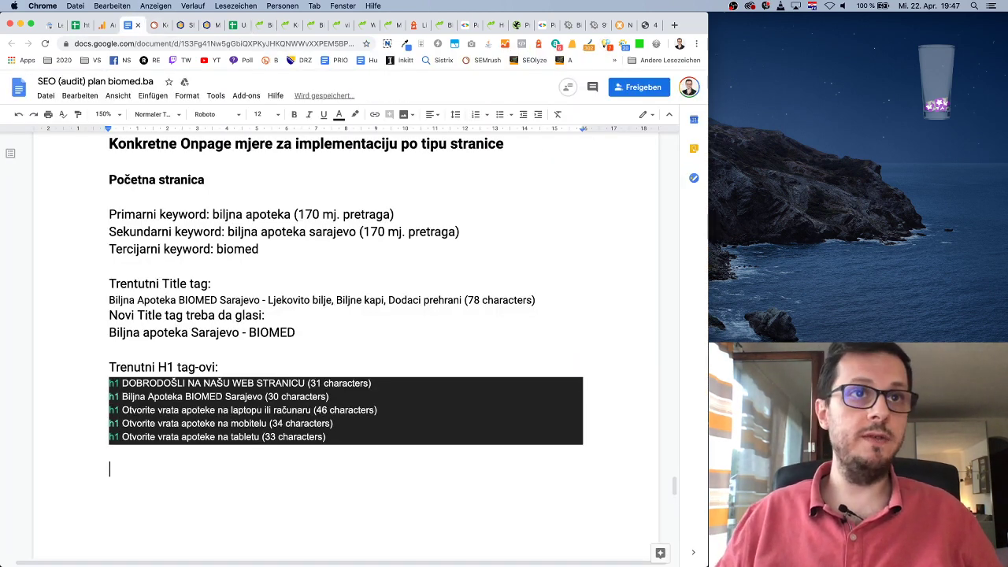
{"action": "type", "text": "Uočavamo da i"}
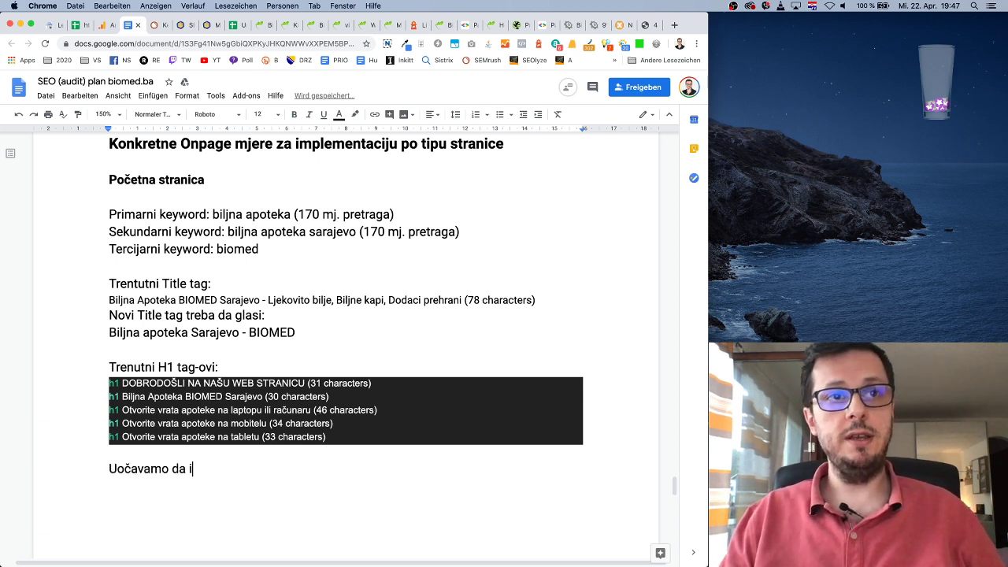
{"action": "type", "text": "mamo pet h1 ta"}
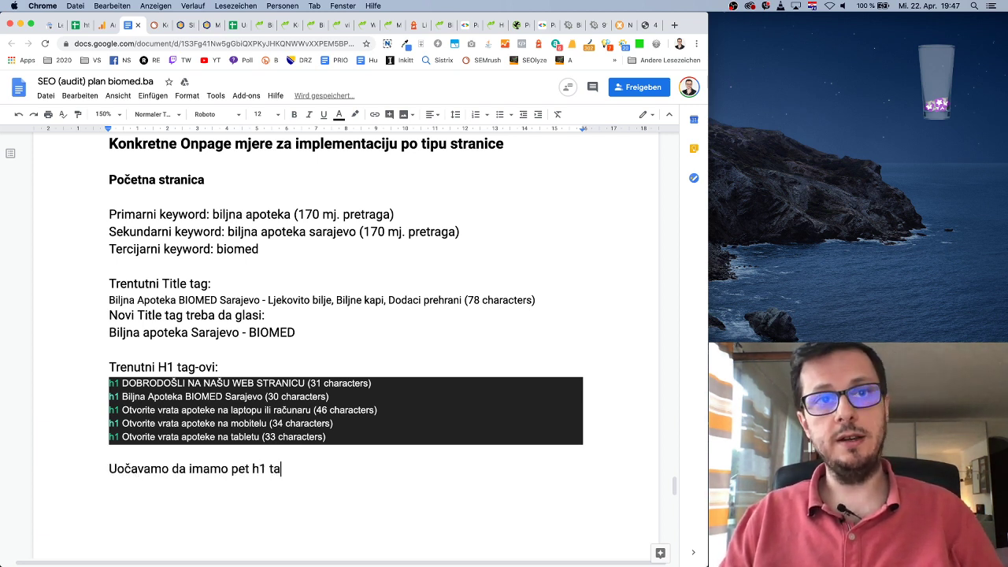
{"action": "type", "text": "govi"}
{"action": "key", "text": "BackSpace"}
{"action": "type", "text": "a "}
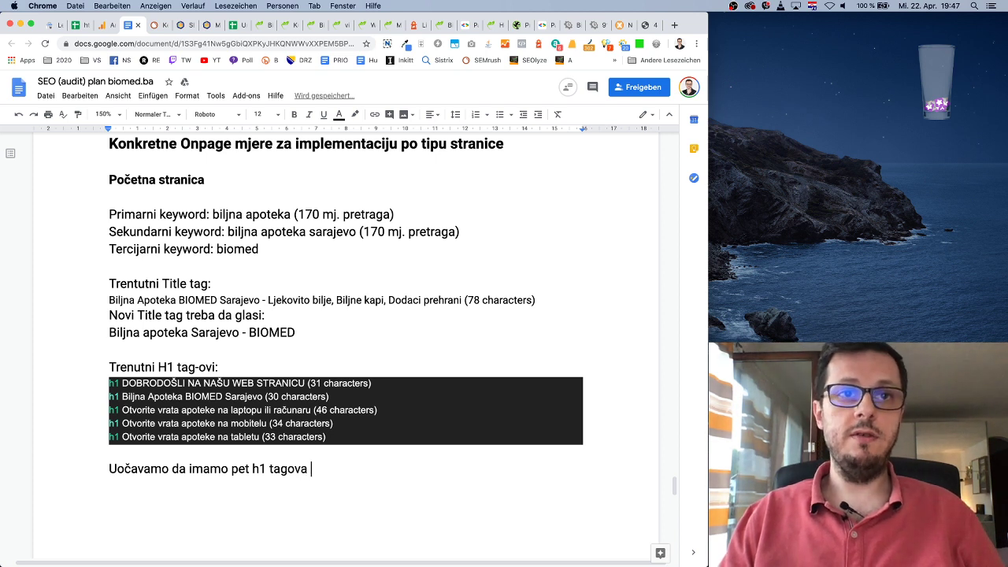
{"action": "type", "text": "umejsto jednog"}
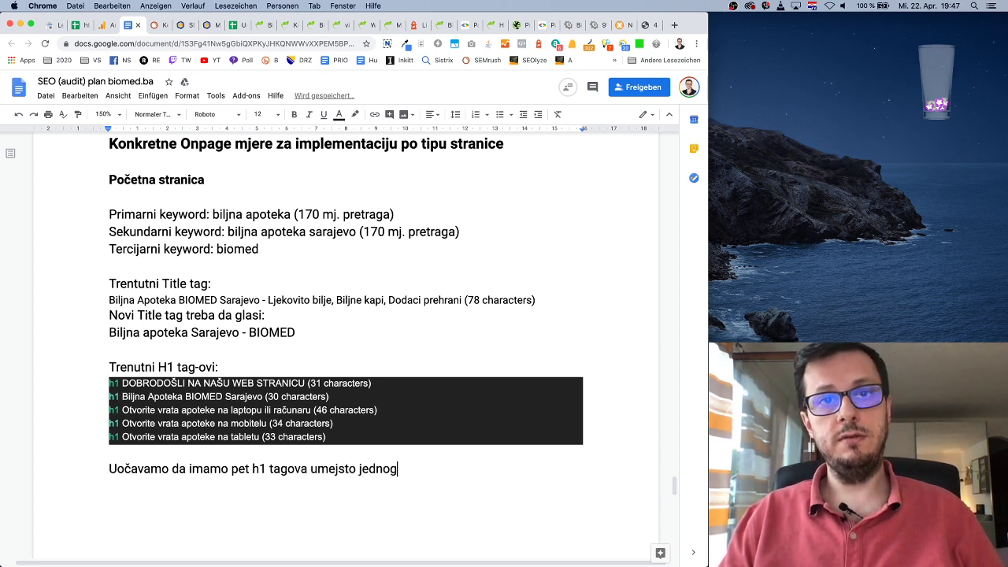
{"action": "type", "text": " jedinog"}
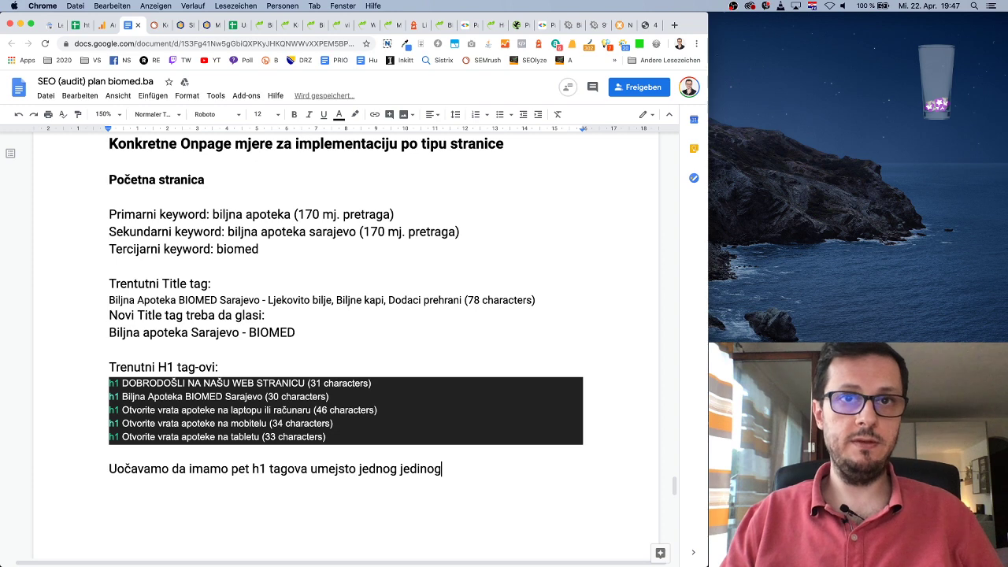
{"action": "key", "text": "BackSpace"}
{"action": "key", "text": "BackSpace"}
{"action": "key", "text": "BackSpace"}
{"action": "key", "text": "BackSpace"}
{"action": "key", "text": "BackSpace"}
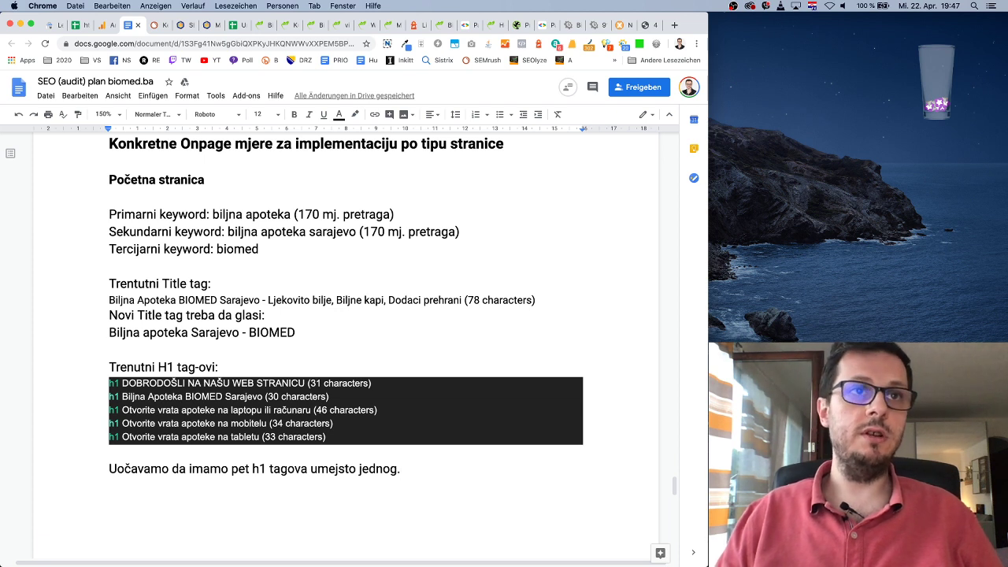
Step: Add the label "Novi H1 tag treba da glasi:" on the line below the remark
{"action": "key", "text": "Return"}
{"action": "type", "text": "Novi "}
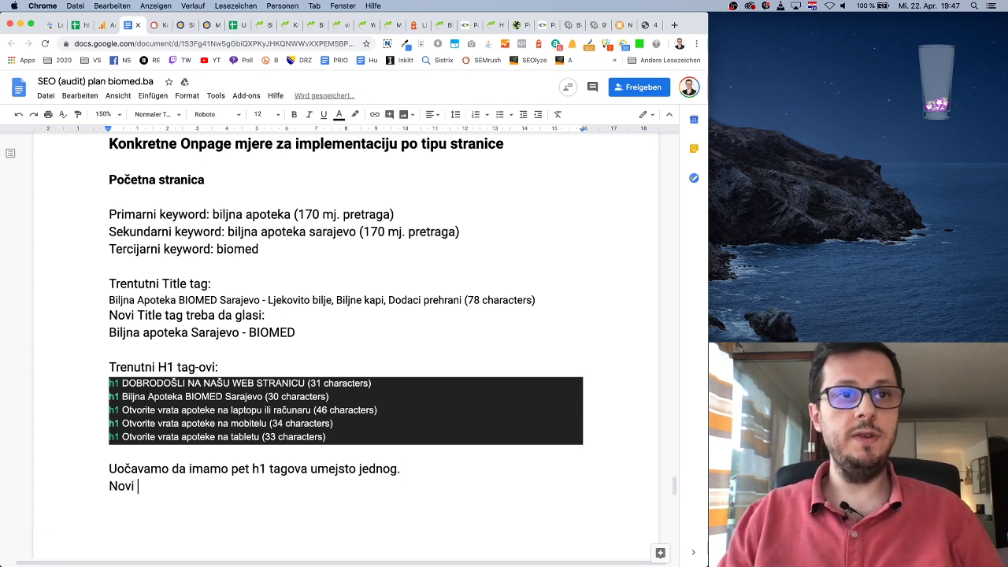
{"action": "type", "text": "H1 tag treba"}
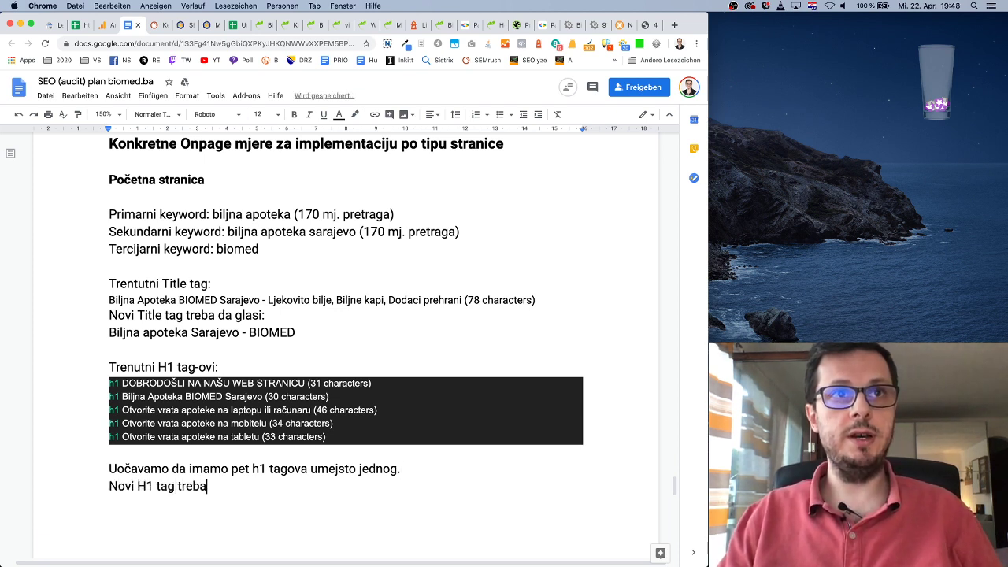
{"action": "type", "text": " da glasi:"}
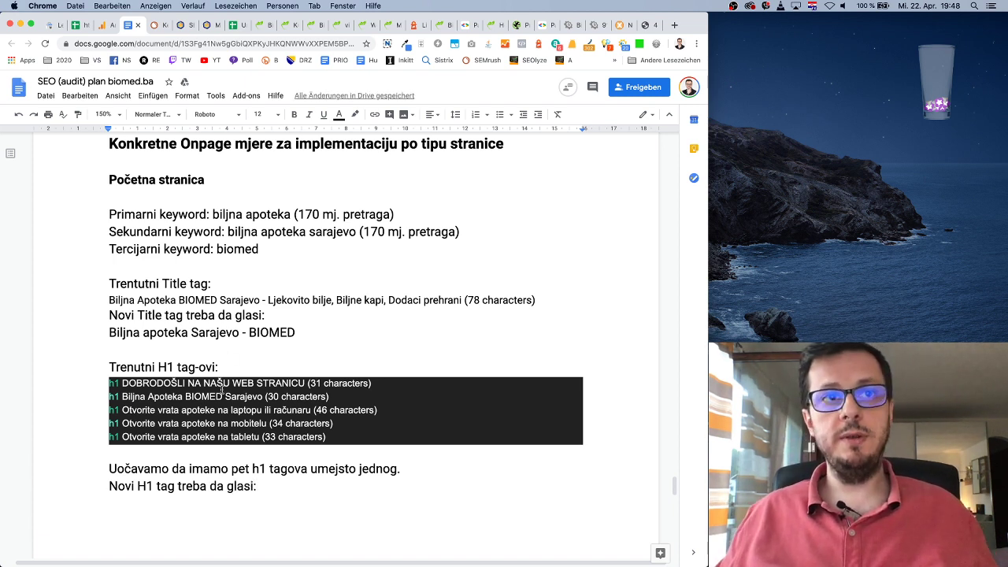
Step: Review the current H1 texts and copy the new title "Biljna apoteka Sarajevo - BIOMED" in after the new H1 label
{"action": "left_click_drag", "start_coordinate": [120, 383], "coordinate": [307, 383]}
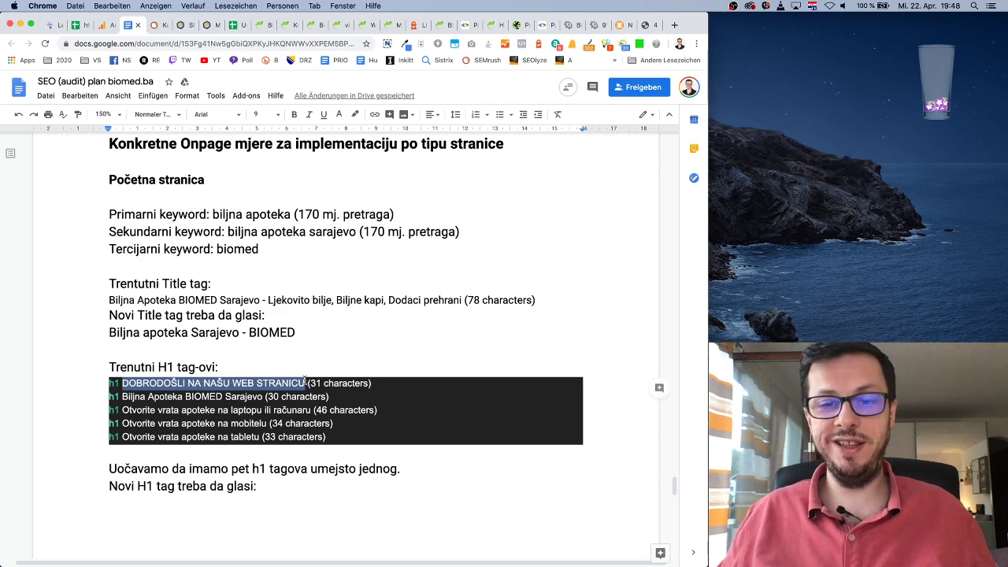
{"action": "left_click", "coordinate": [178, 410]}
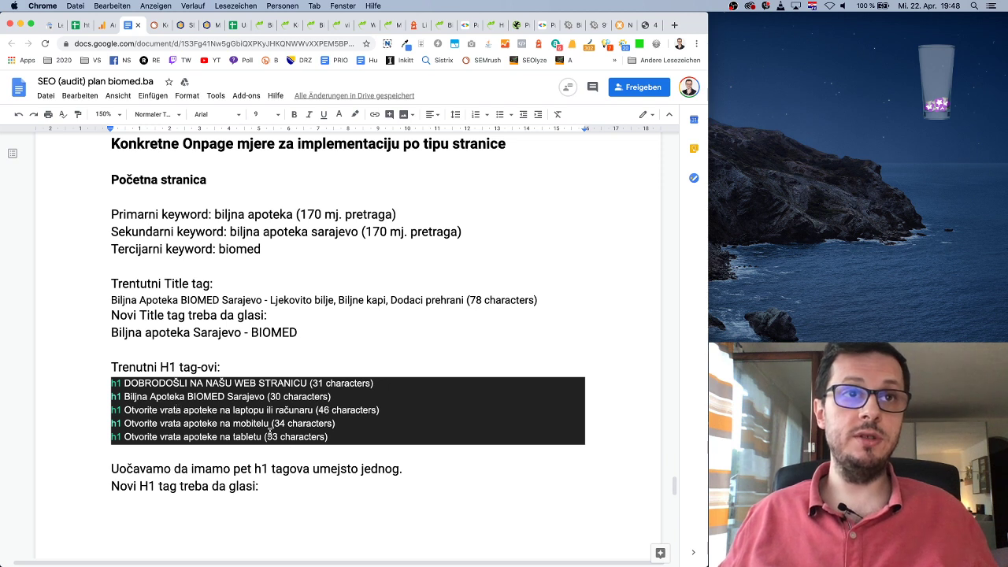
{"action": "left_click_drag", "start_coordinate": [124, 396], "coordinate": [268, 396]}
{"action": "left_click", "coordinate": [263, 332]}
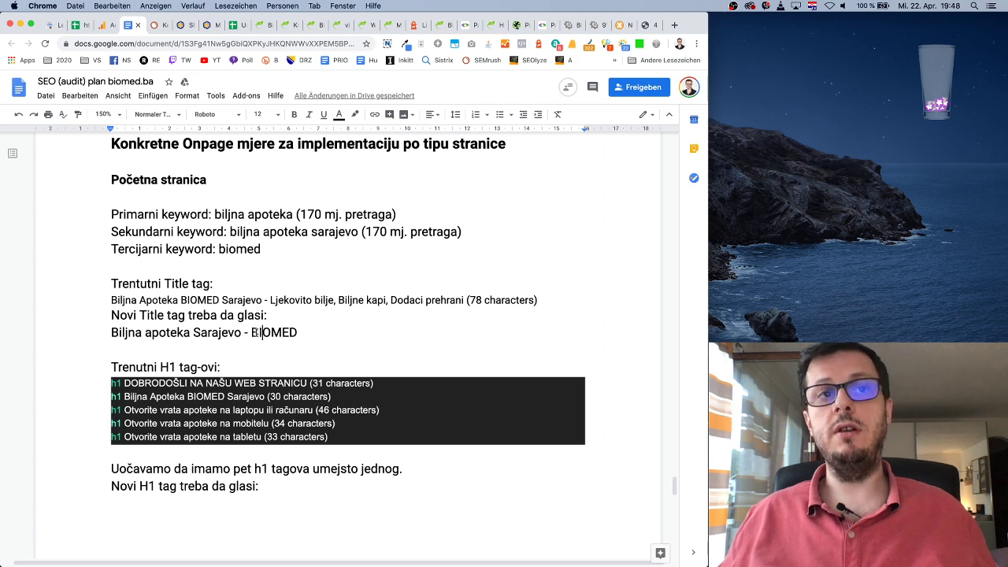
{"action": "left_click_drag", "start_coordinate": [113, 332], "coordinate": [297, 333]}
{"action": "key", "text": "super+c"}
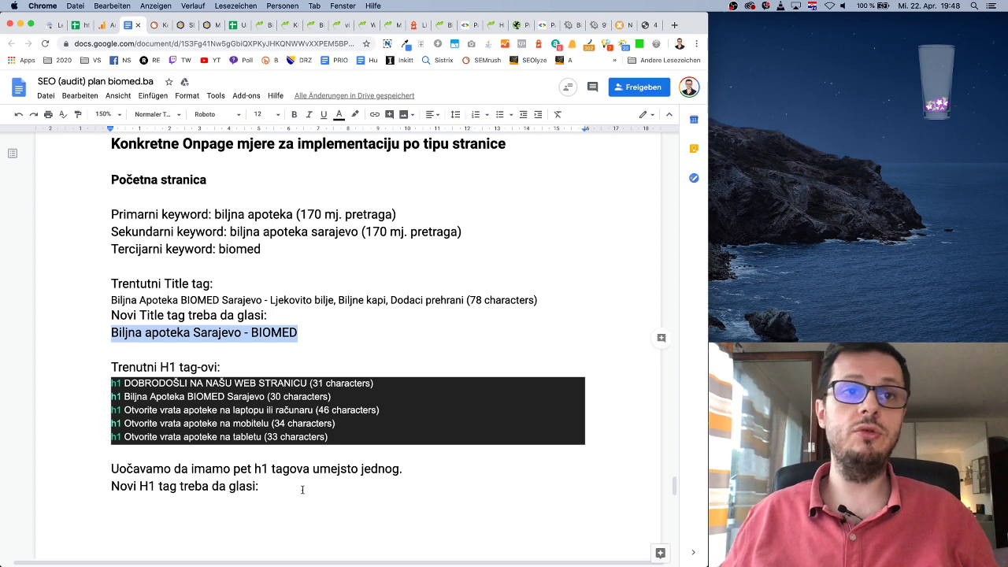
{"action": "left_click", "coordinate": [346, 489]}
{"action": "key", "text": "super+v"}
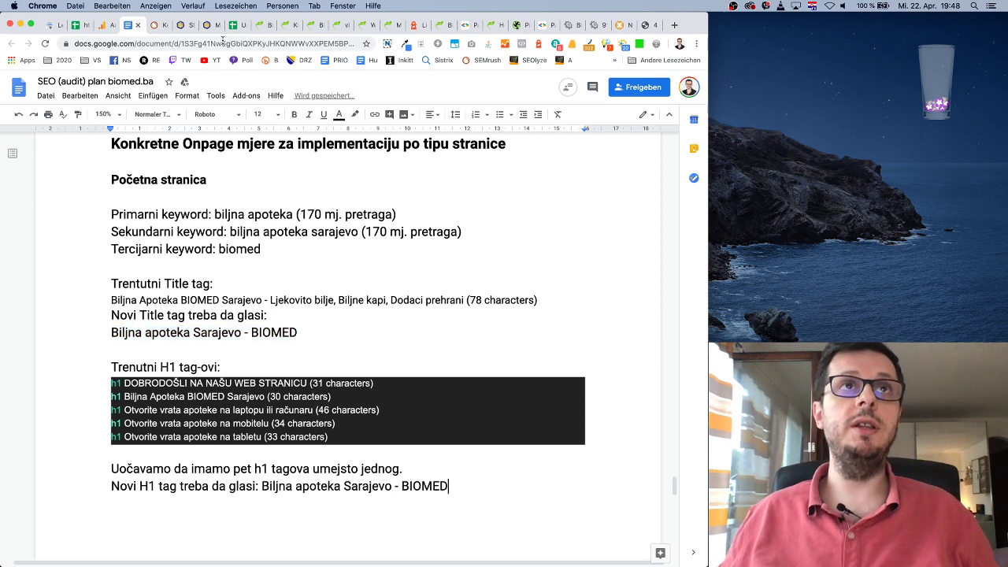
Step: Return to the biomed.ba homepage and examine the welcome headline, the line beneath it and the introductory section
{"action": "left_click", "coordinate": [260, 25]}
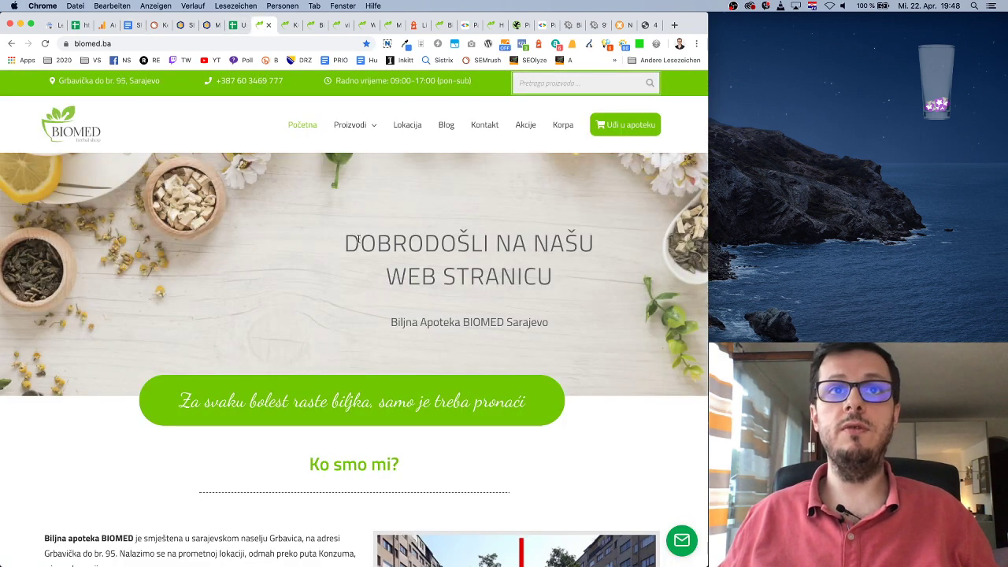
{"action": "left_click_drag", "start_coordinate": [358, 240], "coordinate": [560, 289]}
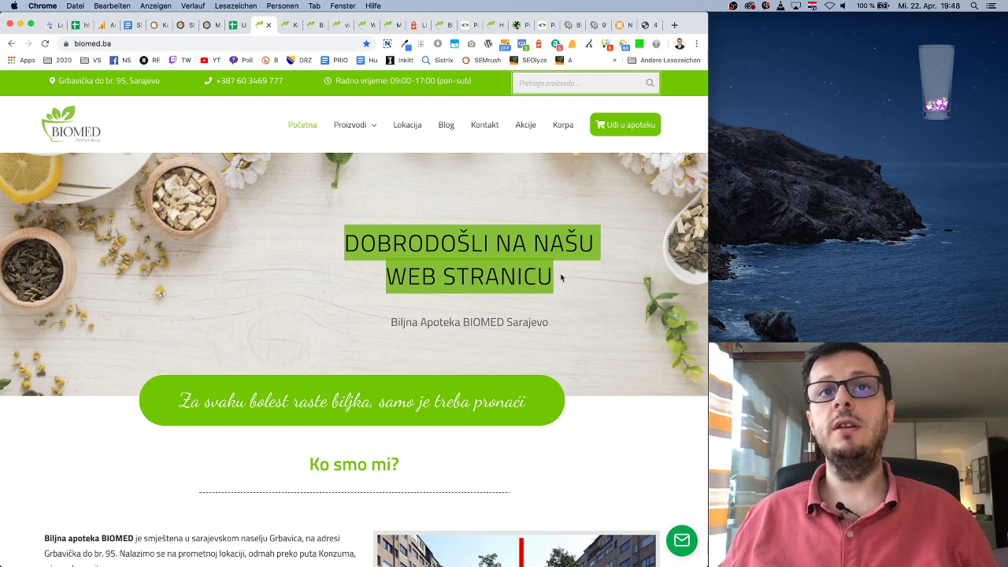
{"action": "left_click", "coordinate": [484, 334]}
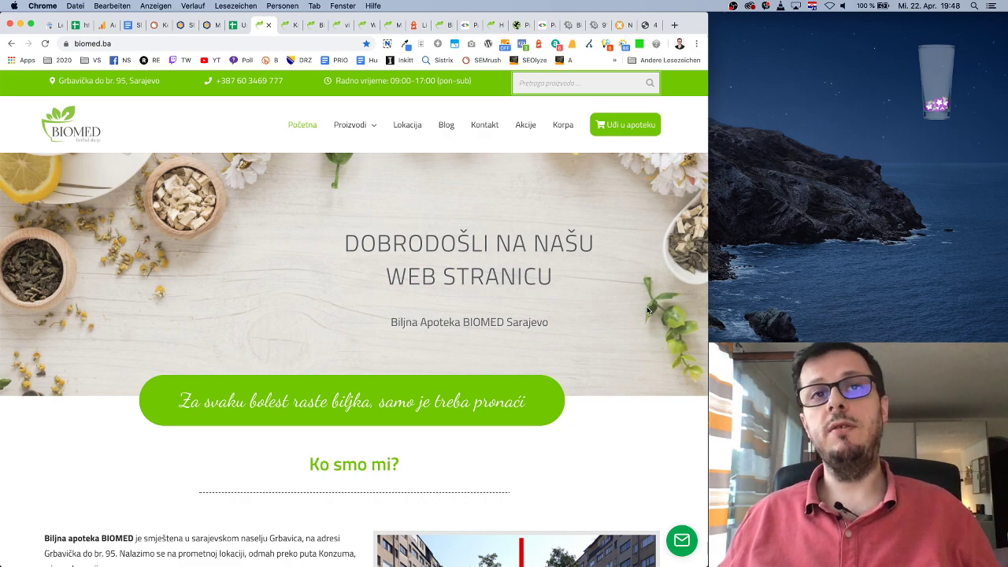
{"action": "scroll", "coordinate": [583, 310], "scroll_direction": "down", "scroll_amount": 5}
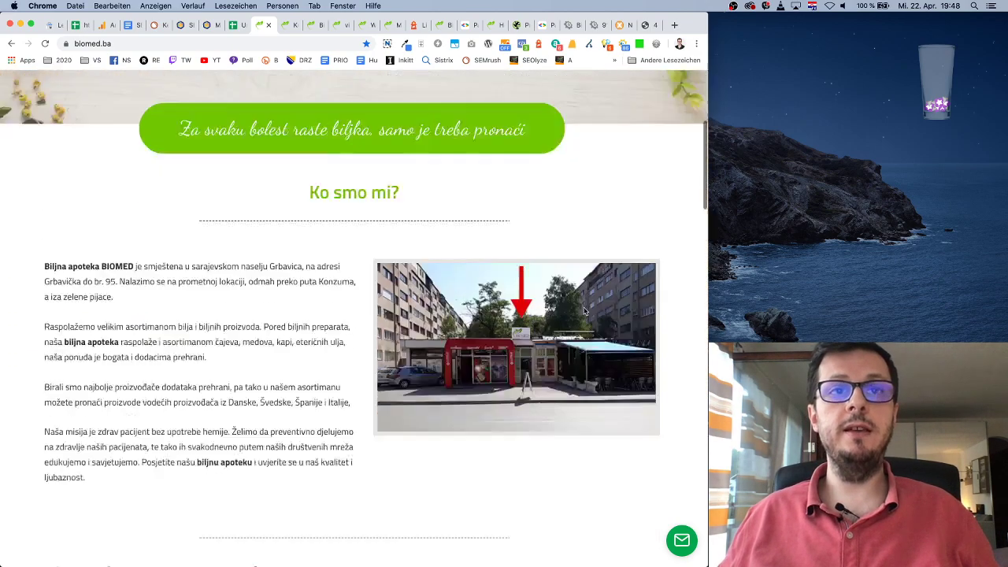
{"action": "scroll", "coordinate": [581, 308], "scroll_direction": "up", "scroll_amount": 5}
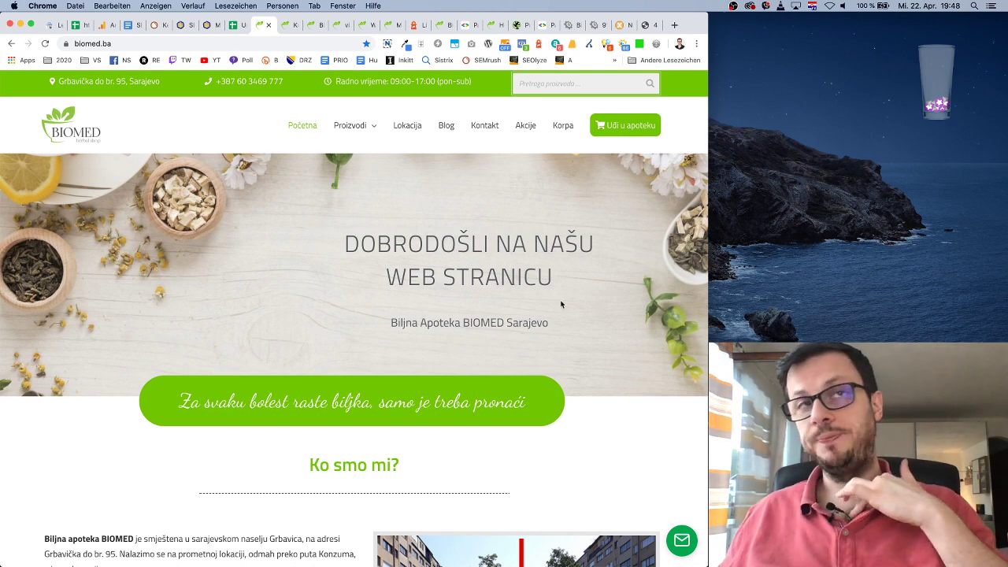
{"action": "mouse_move", "coordinate": [360, 127]}
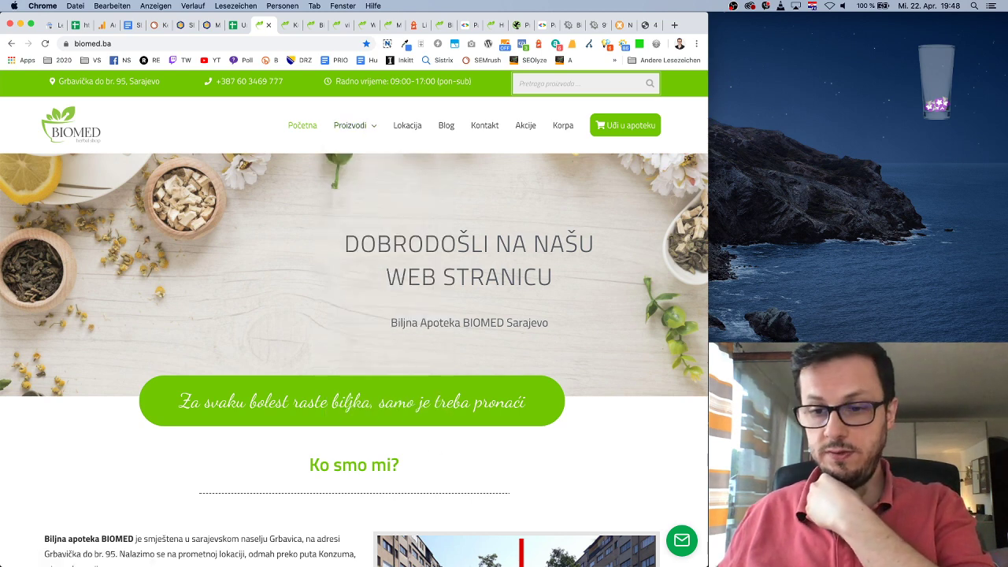
Step: Switch to Screaming Frog SEO Spider and open the Force-Directed Crawl Diagram of the biomed.ba crawl
{"action": "key", "text": "super+Tab"}
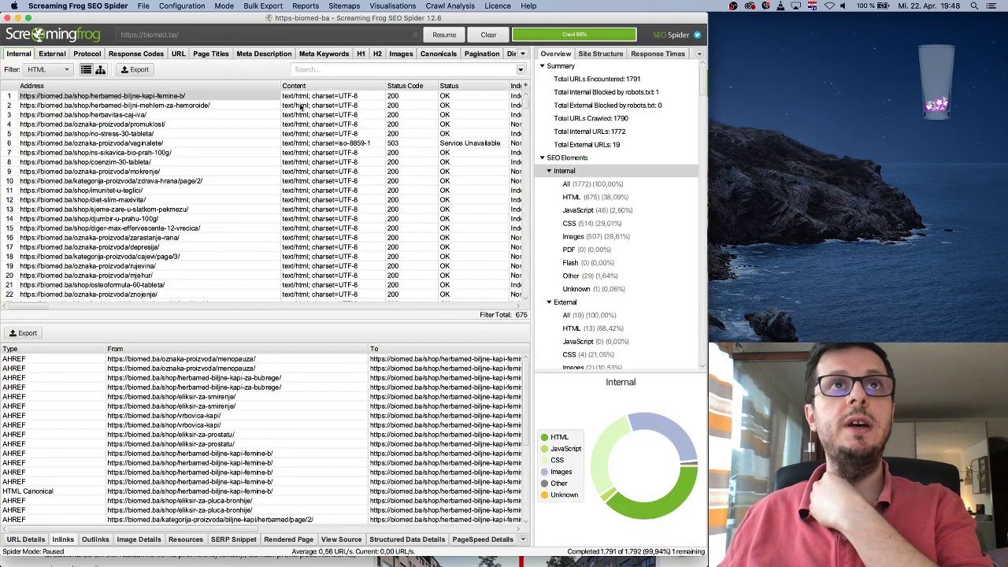
{"action": "left_click", "coordinate": [367, 6]}
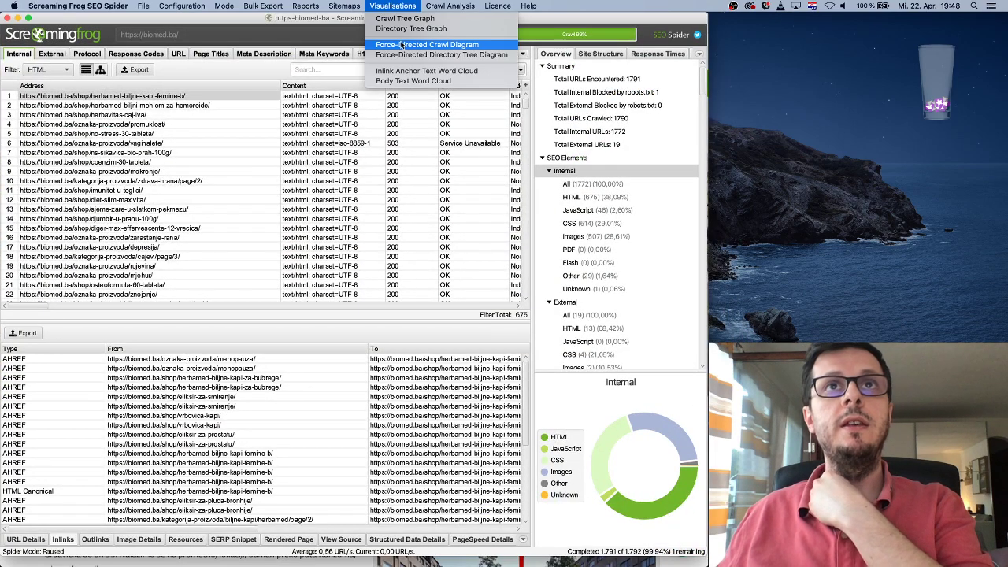
{"action": "left_click", "coordinate": [400, 41]}
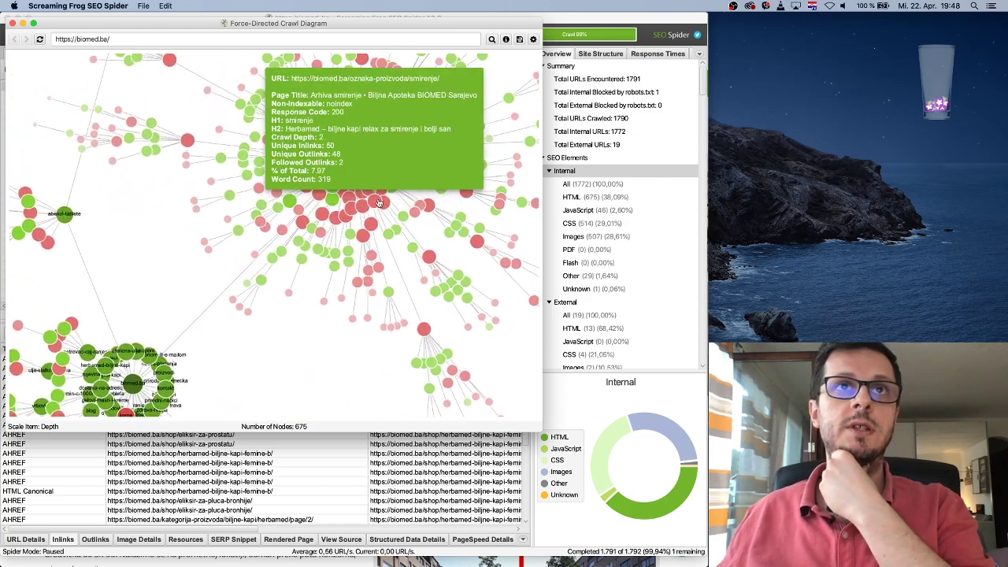
Step: Close the crawl diagram, return to the biomed.ba homepage in Chrome and search the page for "oznaka"
{"action": "key", "text": "super+w"}
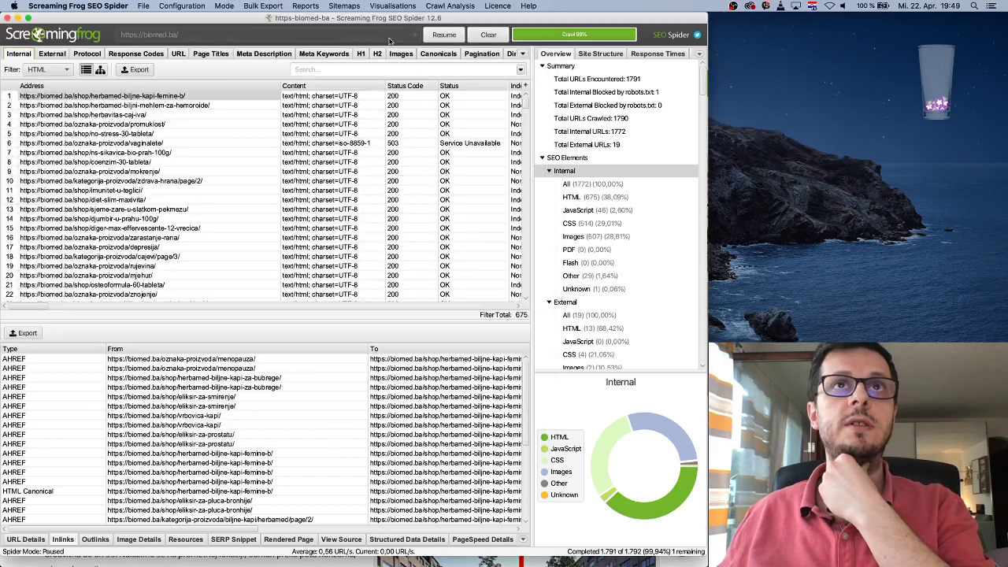
{"action": "left_click", "coordinate": [19, 18]}
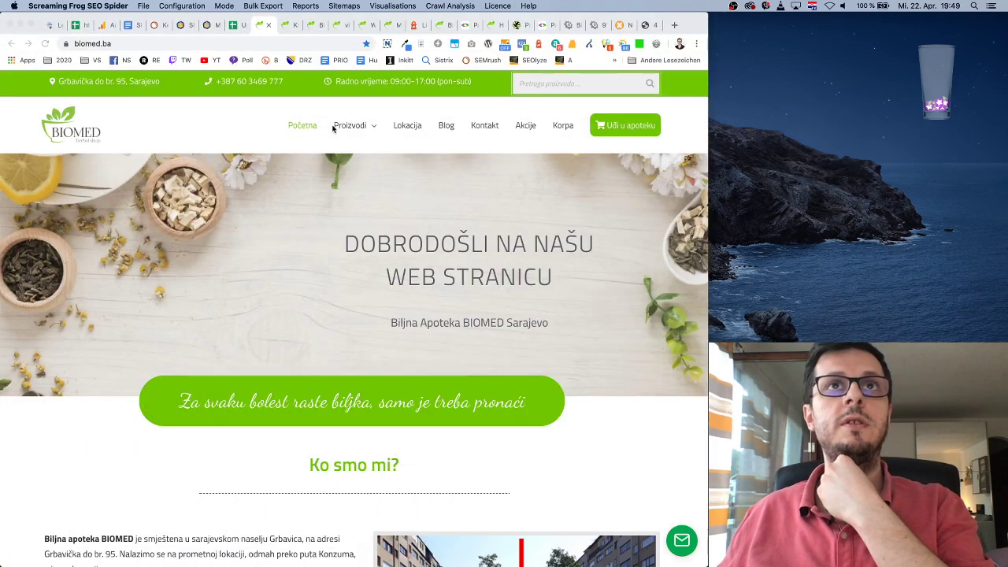
{"action": "scroll", "coordinate": [630, 215], "scroll_direction": "down", "scroll_amount": 5}
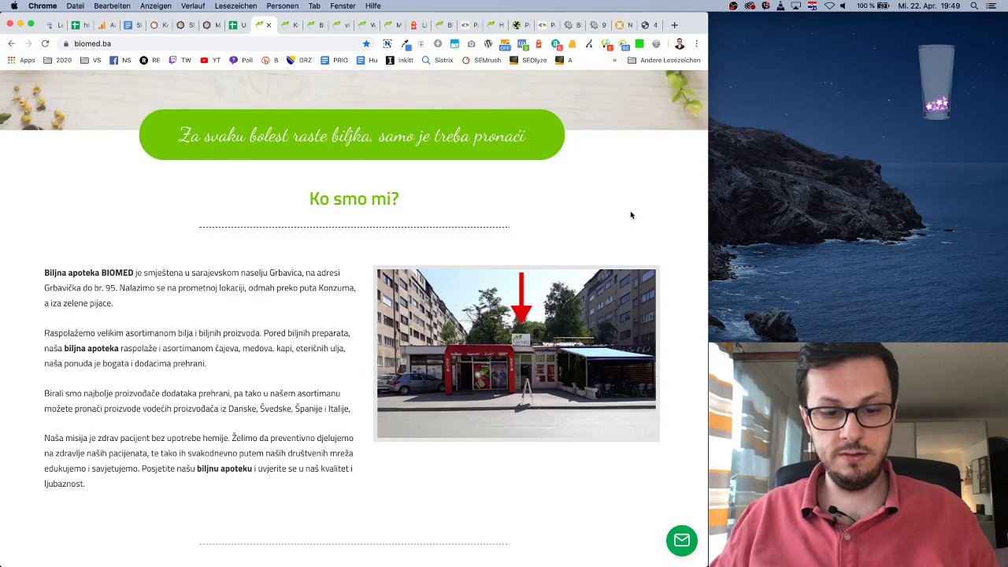
{"action": "scroll", "coordinate": [630, 212], "scroll_direction": "down", "scroll_amount": 5}
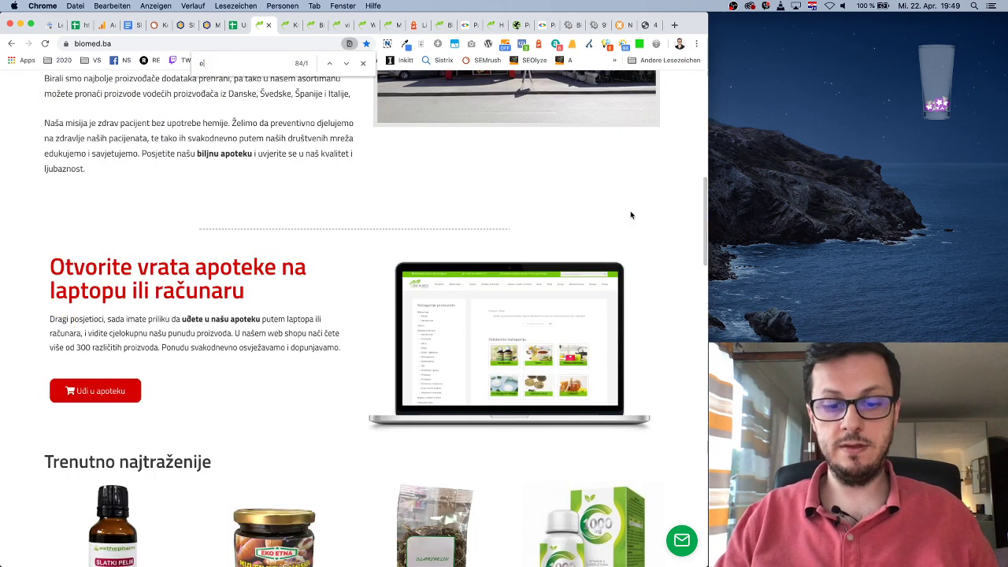
{"action": "scroll", "coordinate": [630, 212], "scroll_direction": "down", "scroll_amount": 5}
{"action": "key", "text": "super+f"}
{"action": "type", "text": "oznaka"}
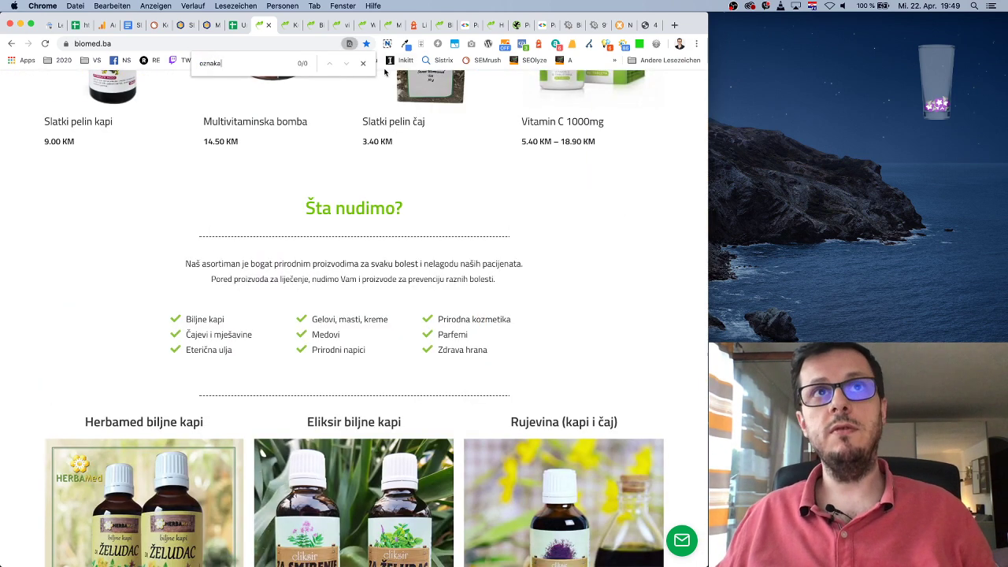
{"action": "left_click", "coordinate": [364, 65]}
Step: Search the homepage's source code for "oznaka", then return to the page and check its footer links
{"action": "right_click", "coordinate": [599, 215]}
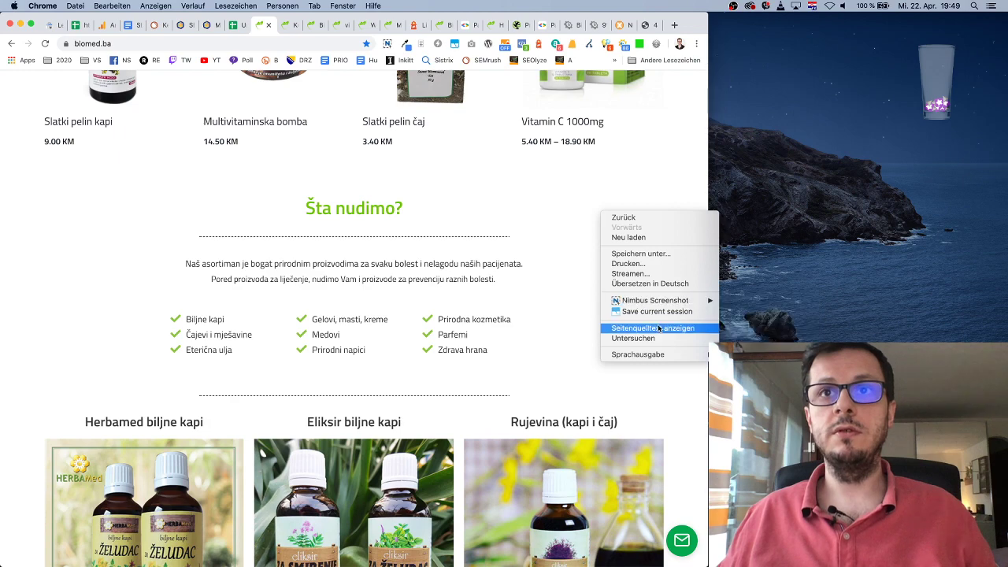
{"action": "left_click", "coordinate": [659, 329]}
{"action": "key", "text": "super+f"}
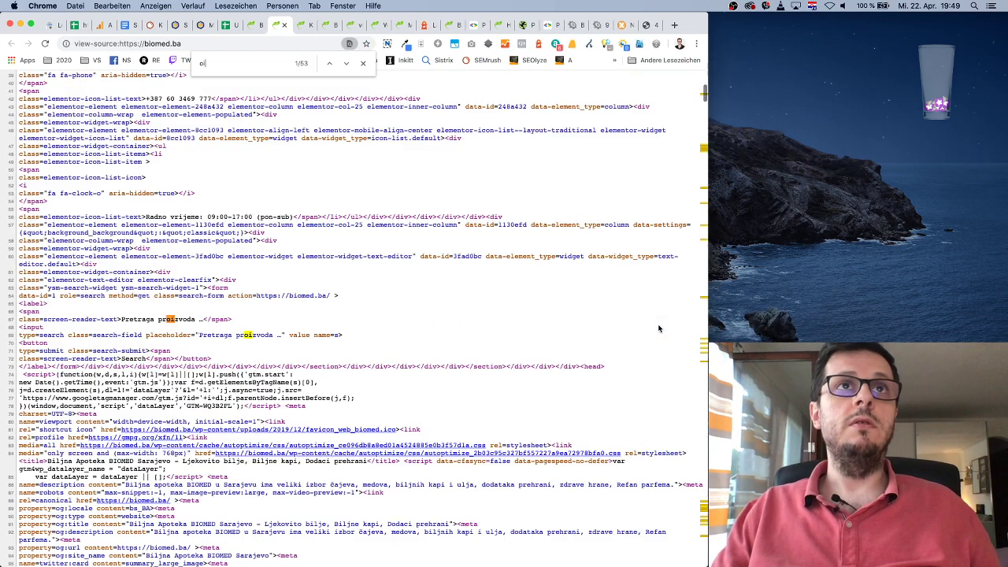
{"action": "type", "text": "oitb"}
{"action": "key", "text": "BackSpace"}
{"action": "key", "text": "BackSpace"}
{"action": "key", "text": "BackSpace"}
{"action": "type", "text": "zm"}
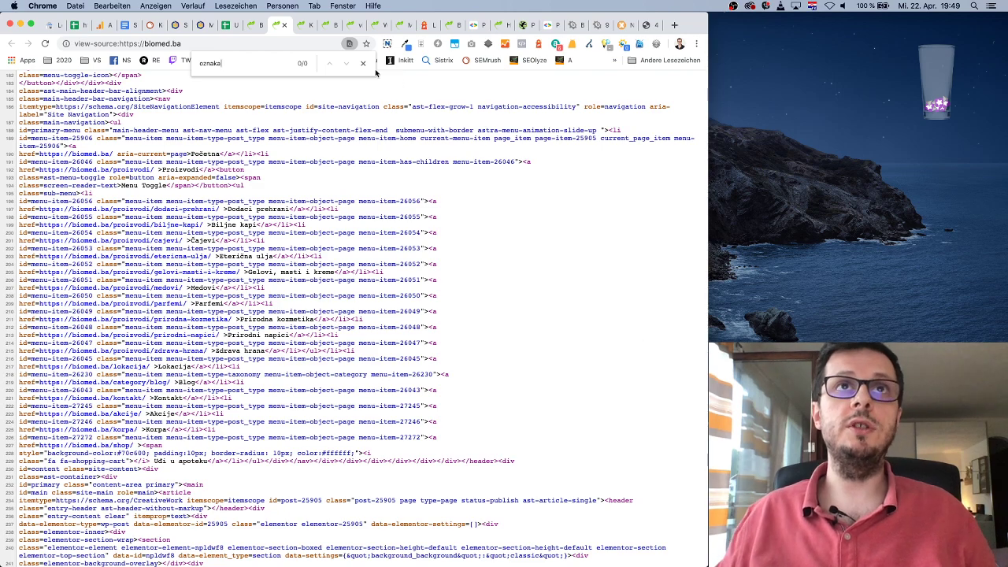
{"action": "key", "text": "Escape"}
{"action": "left_click", "coordinate": [254, 25]}
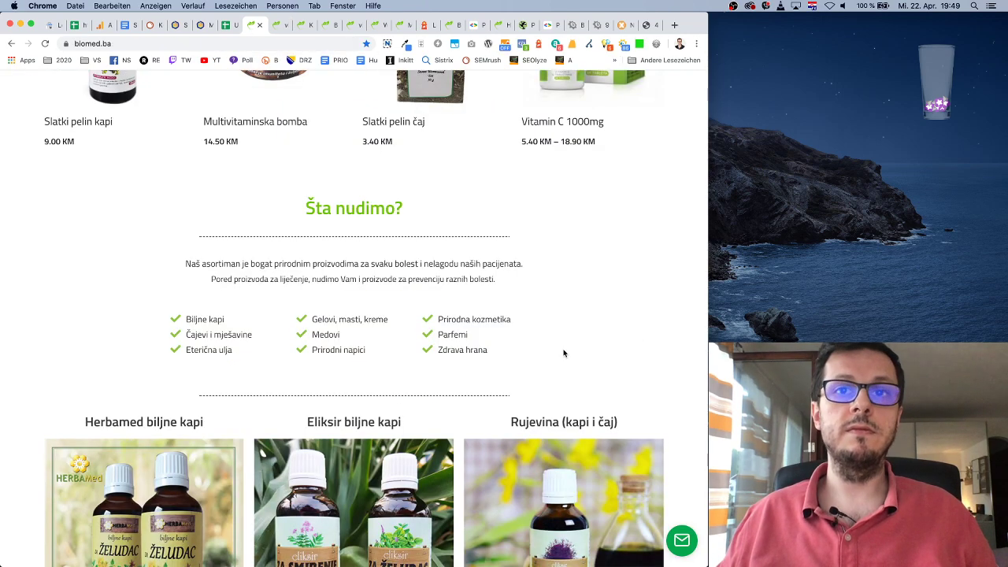
{"action": "scroll", "coordinate": [563, 353], "scroll_direction": "down", "scroll_amount": 15}
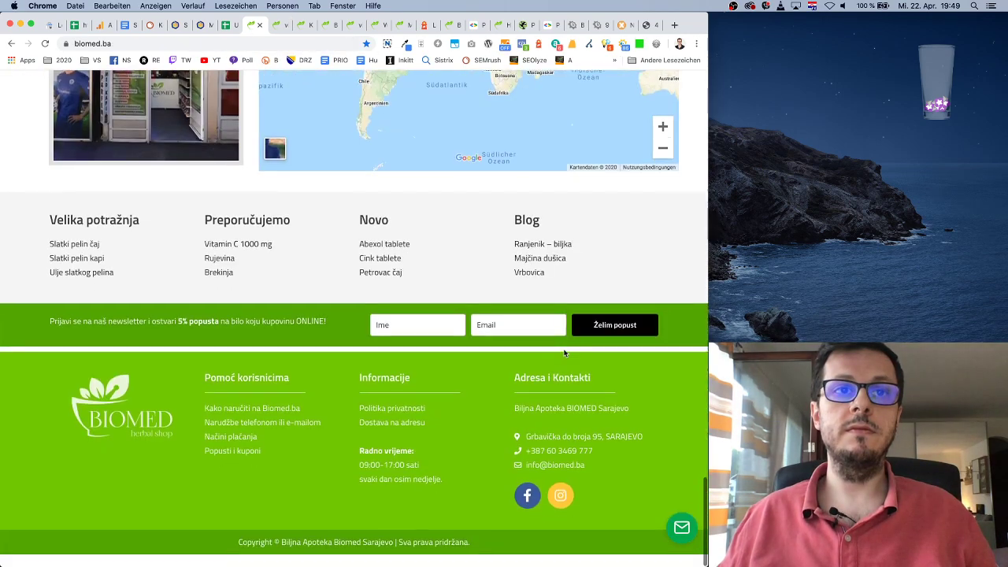
{"action": "scroll", "coordinate": [564, 353], "scroll_direction": "up", "scroll_amount": 15}
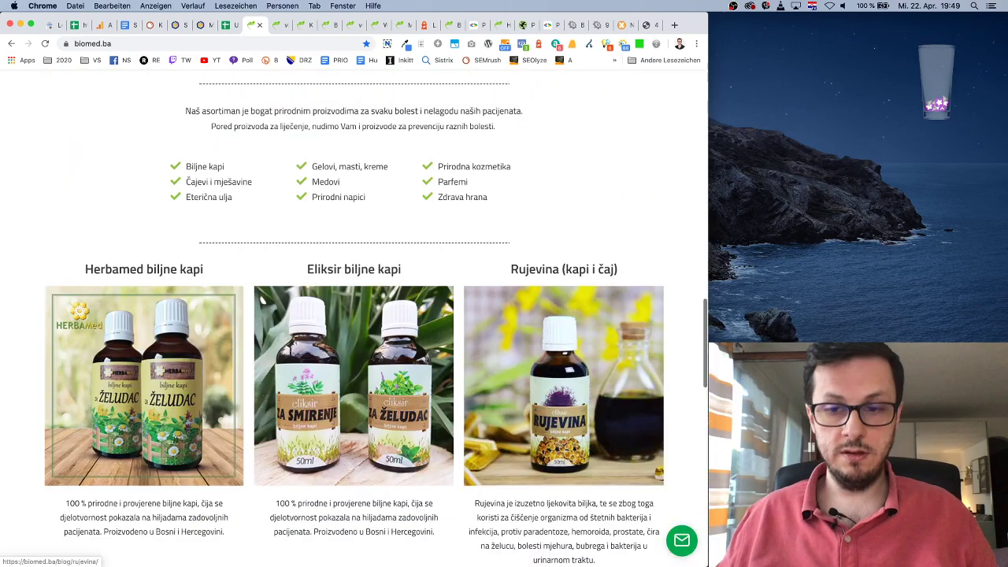
Step: Open Screaming Frog's Force-Directed Directory Tree Diagram and copy the URL of the node at the centre of the red cluster
{"action": "key", "text": "super+Tab"}
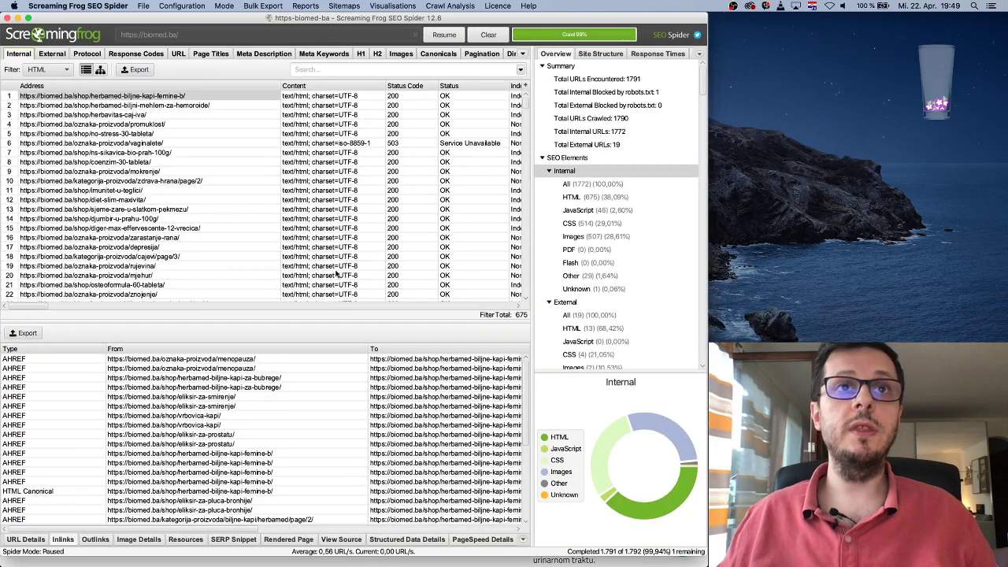
{"action": "left_click", "coordinate": [392, 6]}
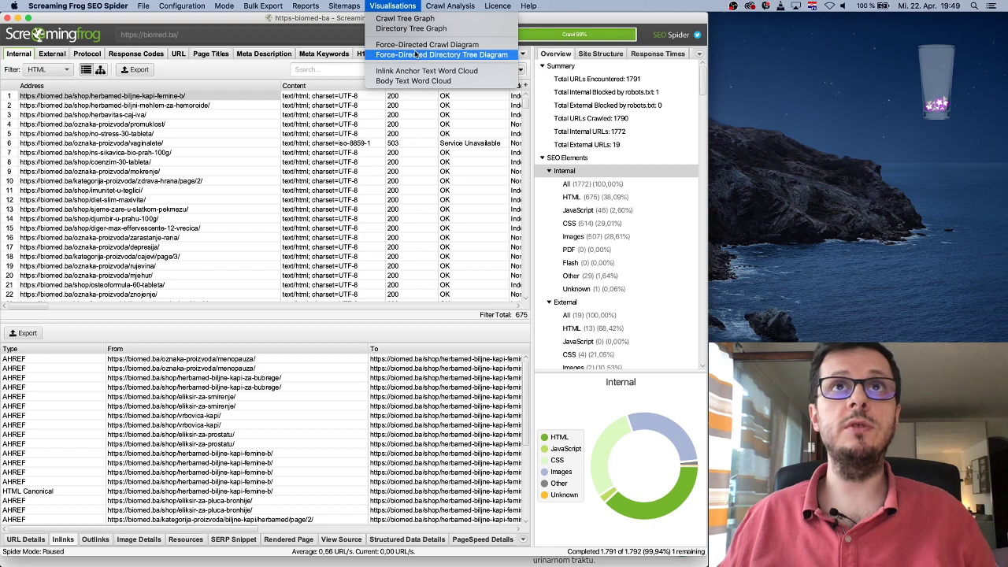
{"action": "left_click", "coordinate": [415, 50]}
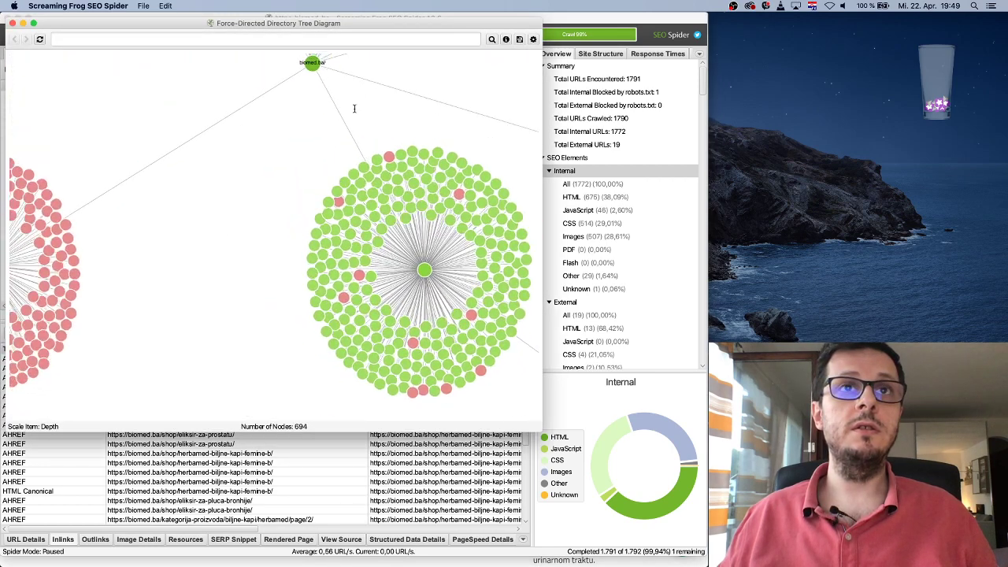
{"action": "mouse_move", "coordinate": [451, 194]}
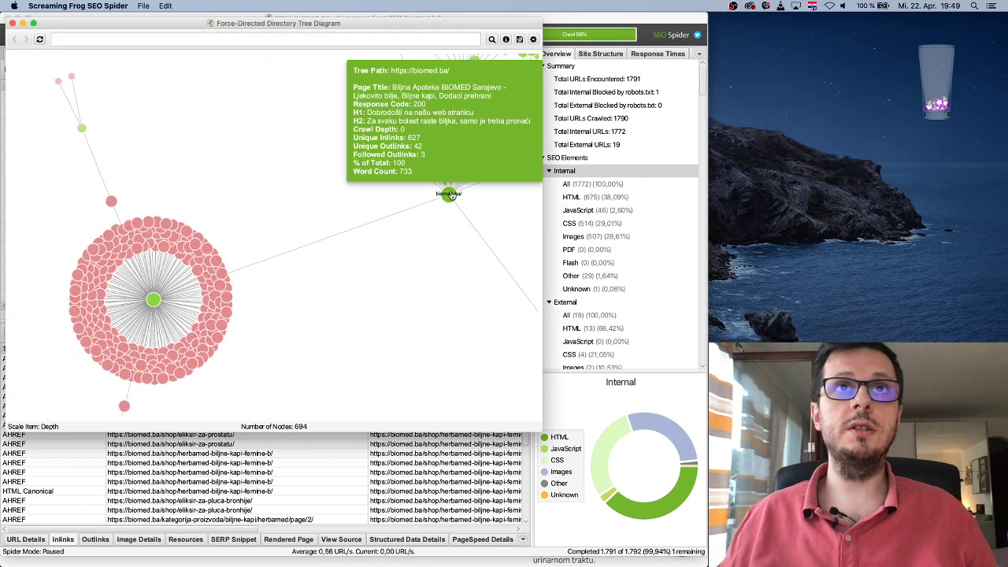
{"action": "right_click", "coordinate": [151, 300]}
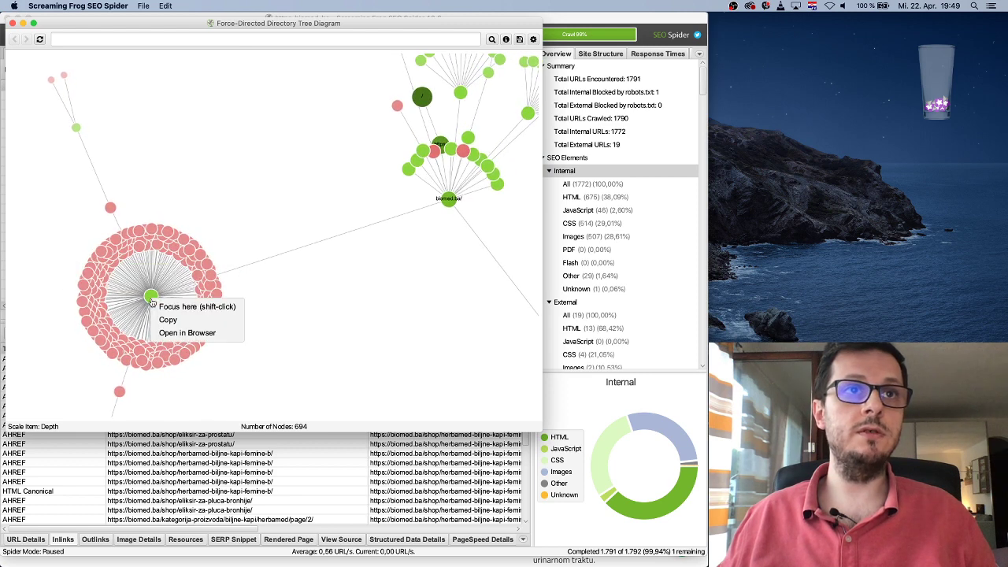
{"action": "left_click", "coordinate": [185, 321]}
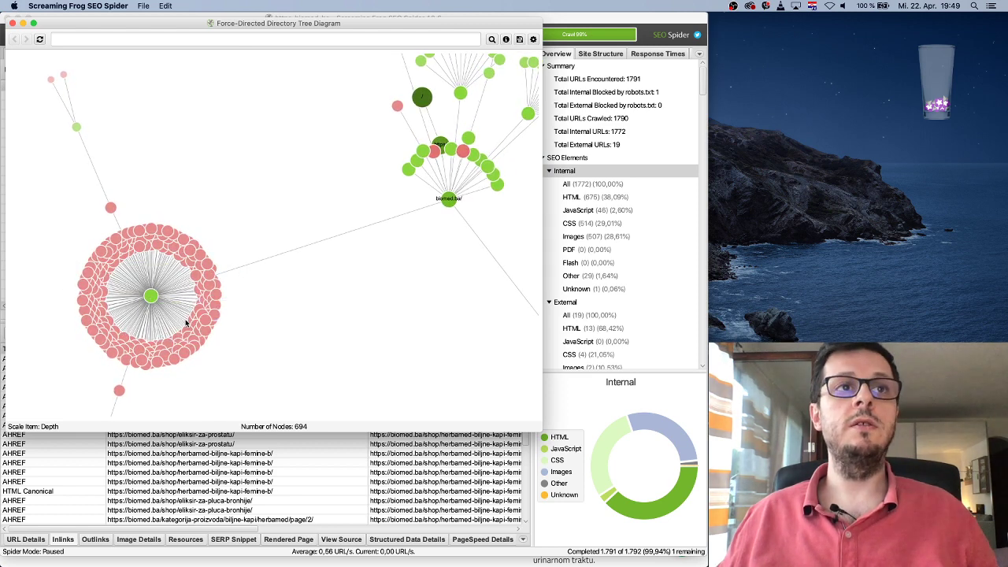
Step: Load the copied biomed.ba/oznaka-proizvoda/ address in a new Chrome tab, then return to the homepage tab
{"action": "left_click", "coordinate": [310, 480]}
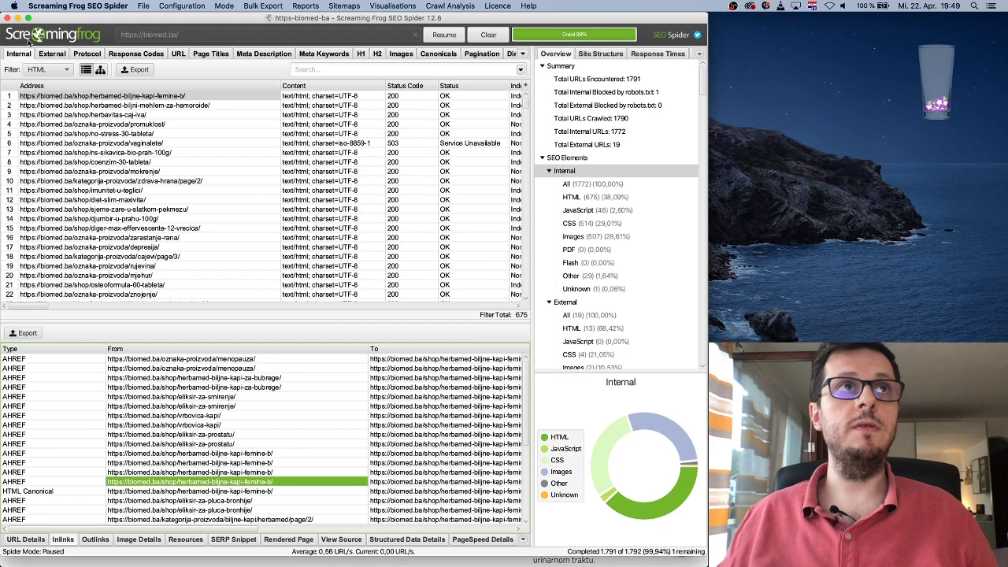
{"action": "left_click", "coordinate": [17, 17]}
{"action": "left_click", "coordinate": [639, 69]}
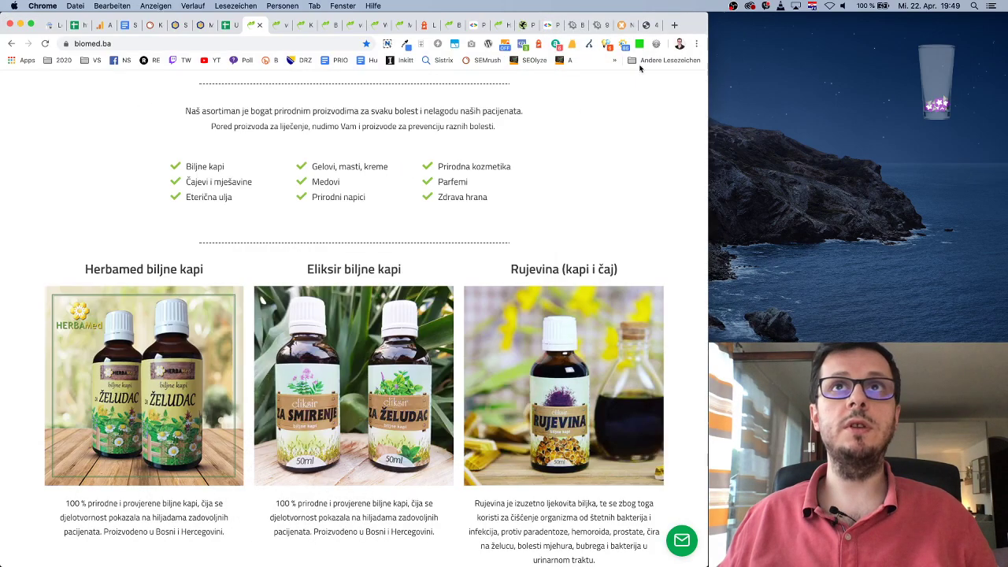
{"action": "left_click", "coordinate": [674, 27]}
{"action": "key", "text": "super+v"}
{"action": "key", "text": "Return"}
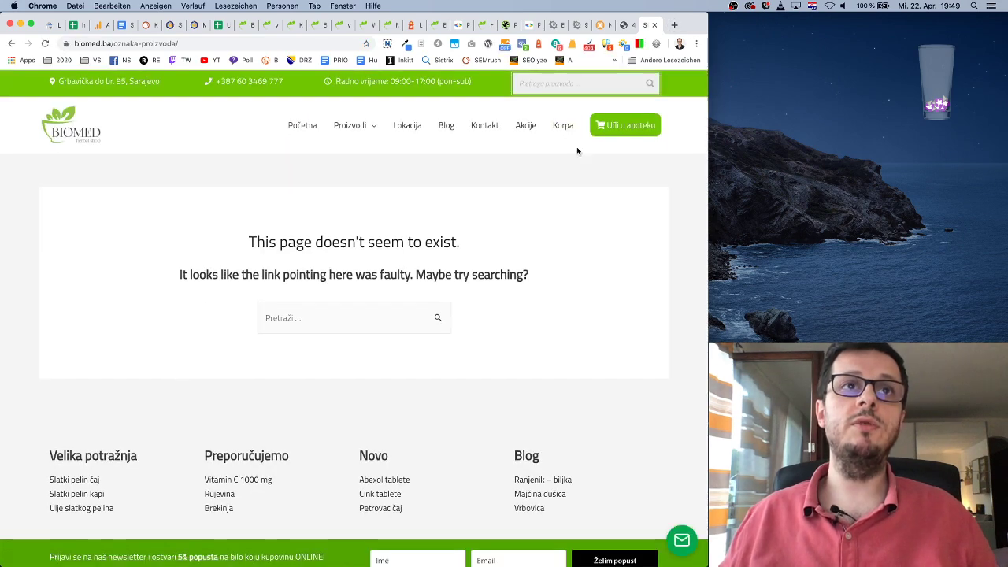
{"action": "left_click", "coordinate": [238, 26]}
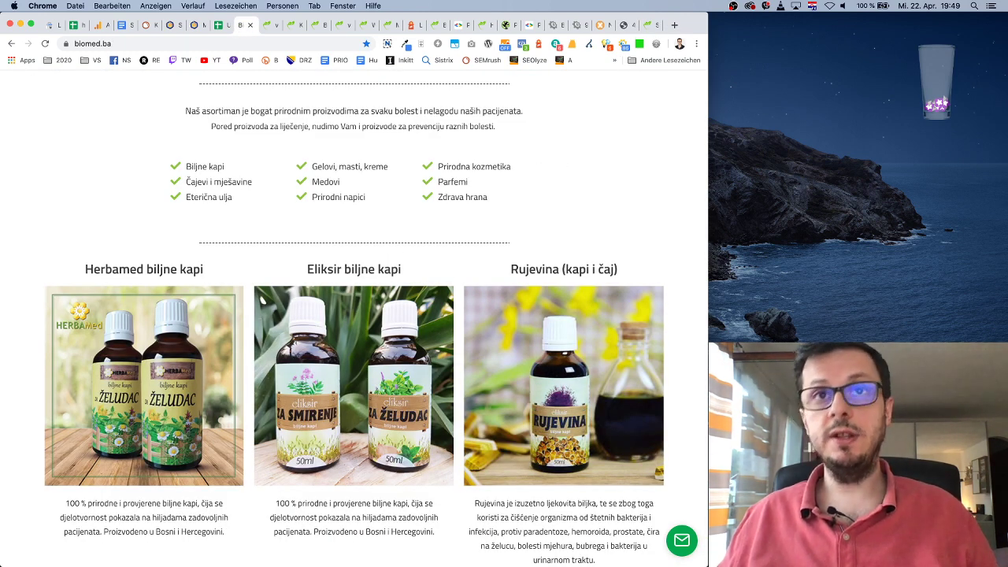
Step: Review the crawl overview in Screaming Frog, list the URLs using the HTTP protocol and examine the inlinks of both images
{"action": "key", "text": "super+Tab"}
{"action": "scroll", "coordinate": [627, 222], "scroll_direction": "down", "scroll_amount": 10}
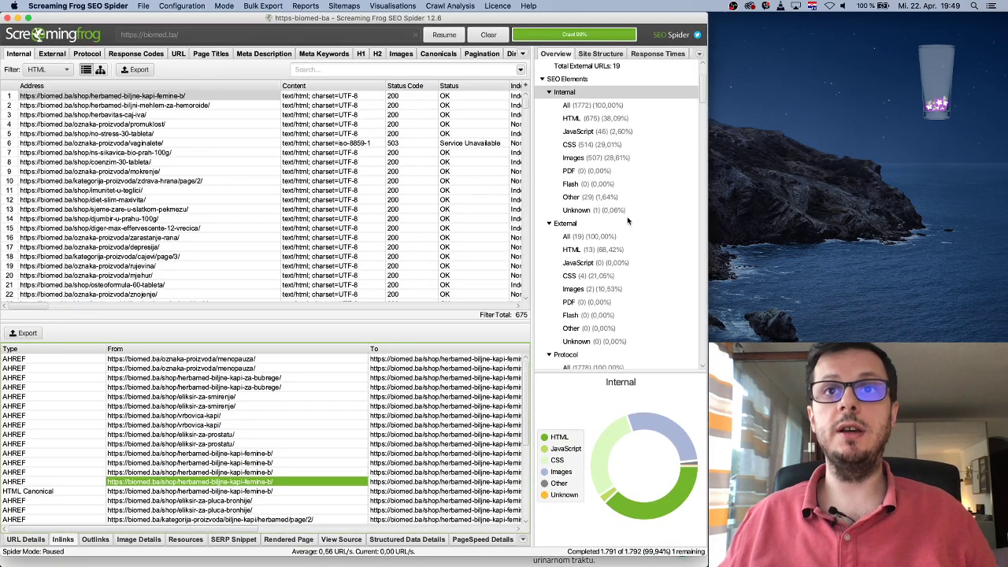
{"action": "scroll", "coordinate": [628, 222], "scroll_direction": "down", "scroll_amount": 5}
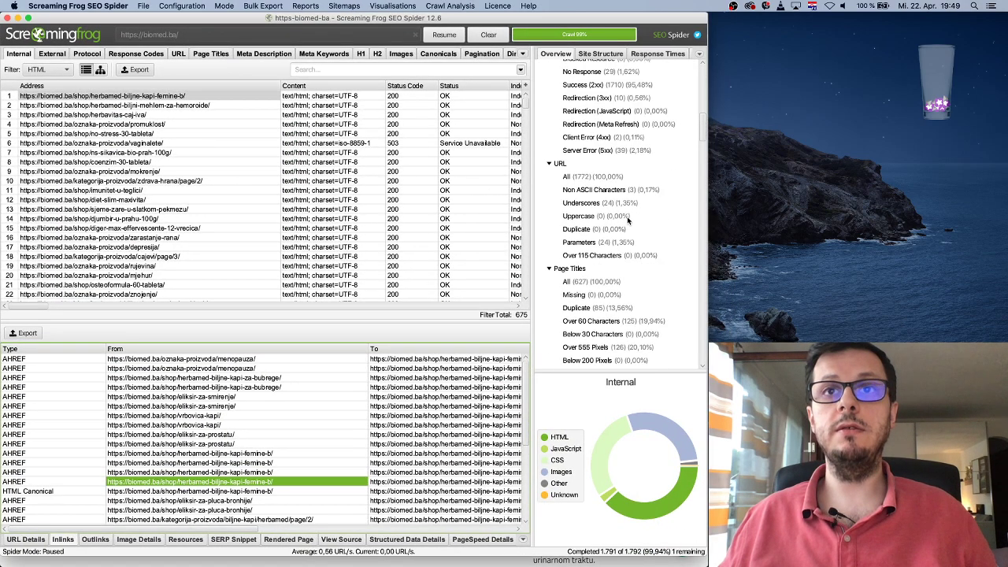
{"action": "scroll", "coordinate": [627, 222], "scroll_direction": "up", "scroll_amount": 10}
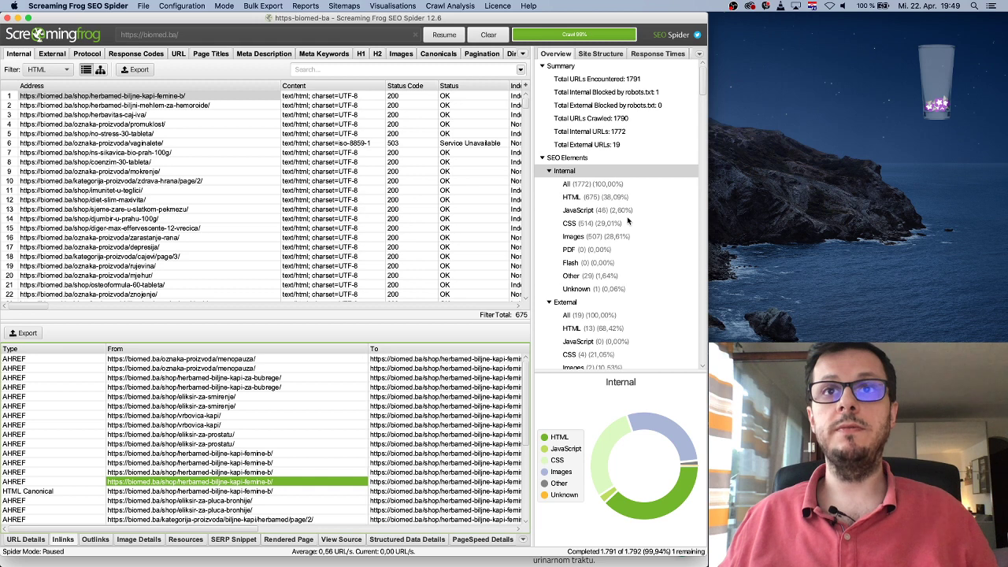
{"action": "scroll", "coordinate": [627, 222], "scroll_direction": "down", "scroll_amount": 5}
{"action": "left_click", "coordinate": [583, 133]}
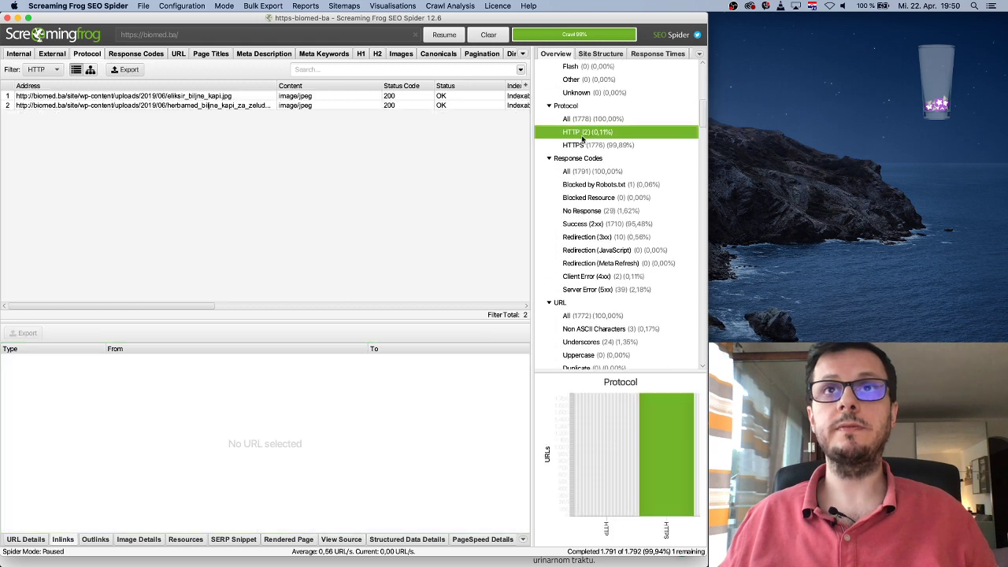
{"action": "left_click", "coordinate": [209, 96]}
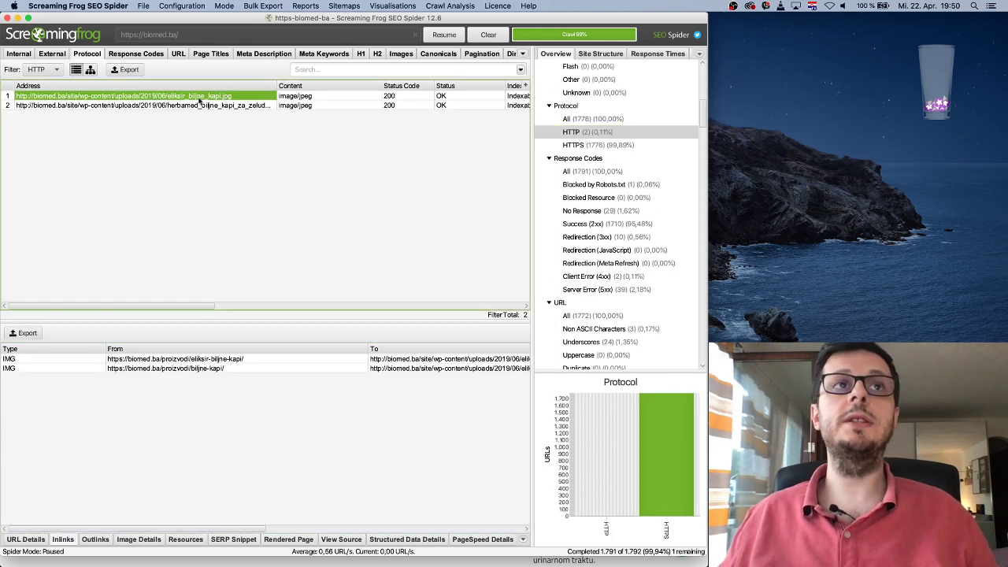
{"action": "left_click", "coordinate": [201, 106]}
{"action": "left_click_drag", "start_coordinate": [150, 304], "coordinate": [71, 284]}
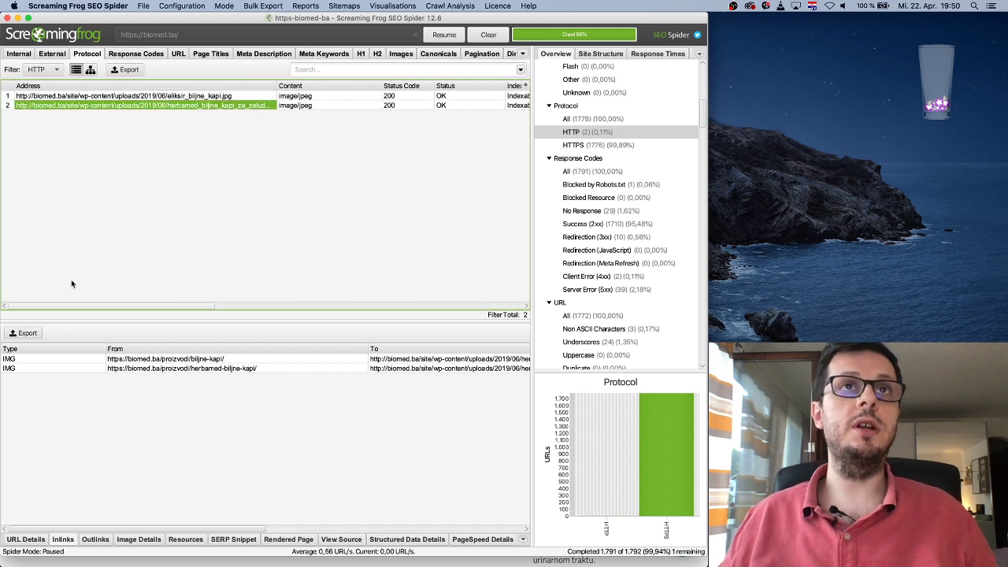
{"action": "left_click", "coordinate": [595, 135]}
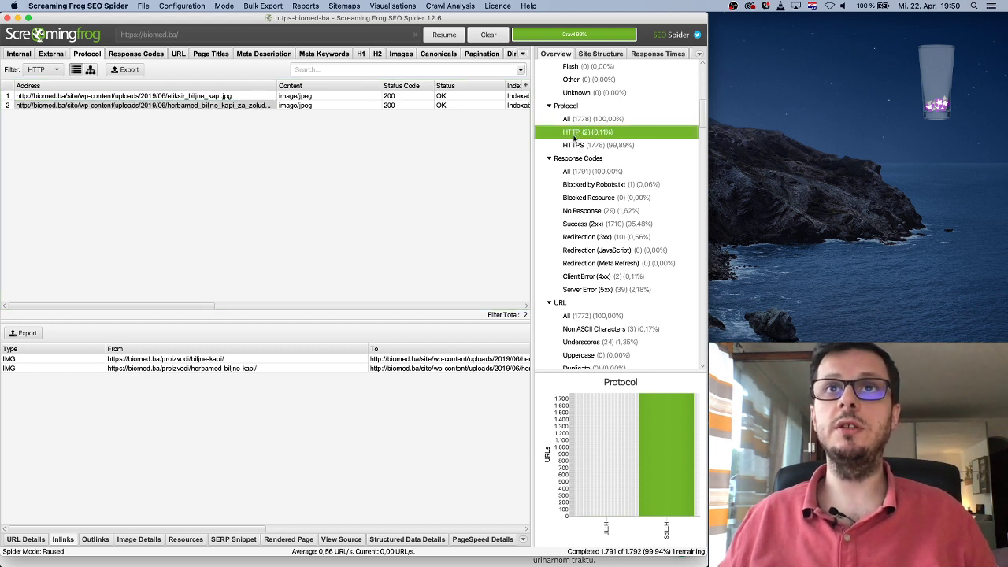
Step: Return to the directory tree diagram, inspect the red tag nodes and copy the URL of the intestinalni-trakt node
{"action": "left_click", "coordinate": [17, 18]}
{"action": "mouse_move", "coordinate": [152, 299]}
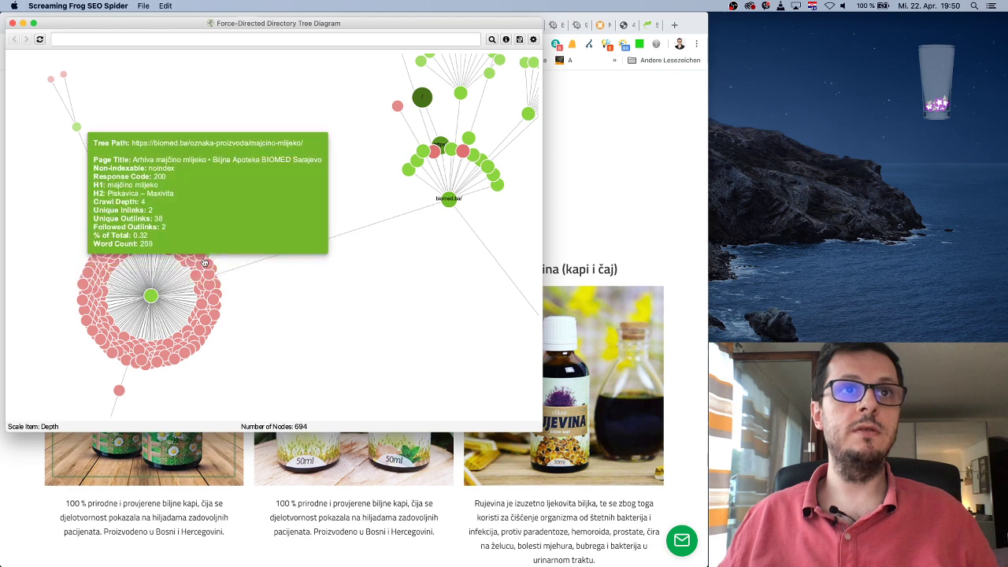
{"action": "mouse_move", "coordinate": [204, 262]}
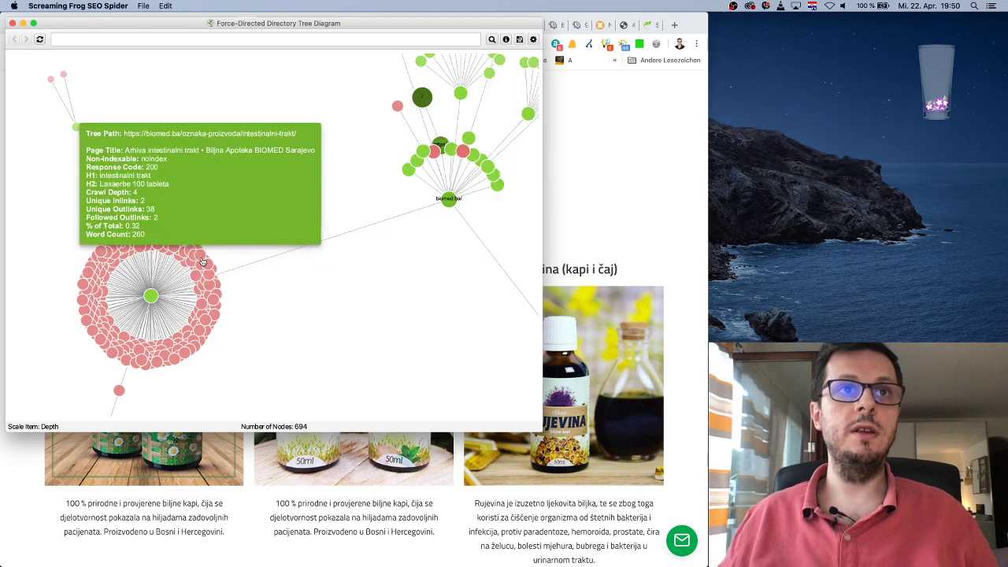
{"action": "right_click", "coordinate": [203, 262]}
{"action": "left_click", "coordinate": [263, 277]}
Step: Load the copied biomed.ba/oznaka-proizvoda/intestinalni-trakt/ address in Chrome and look over the tag page
{"action": "left_click", "coordinate": [585, 151]}
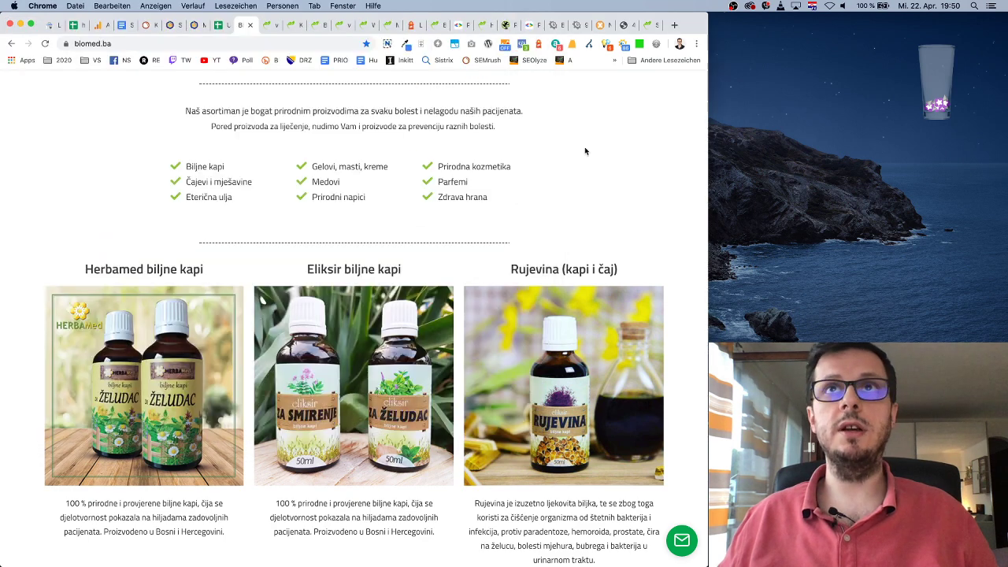
{"action": "left_click", "coordinate": [225, 44]}
{"action": "key", "text": "super+v"}
{"action": "key", "text": "Return"}
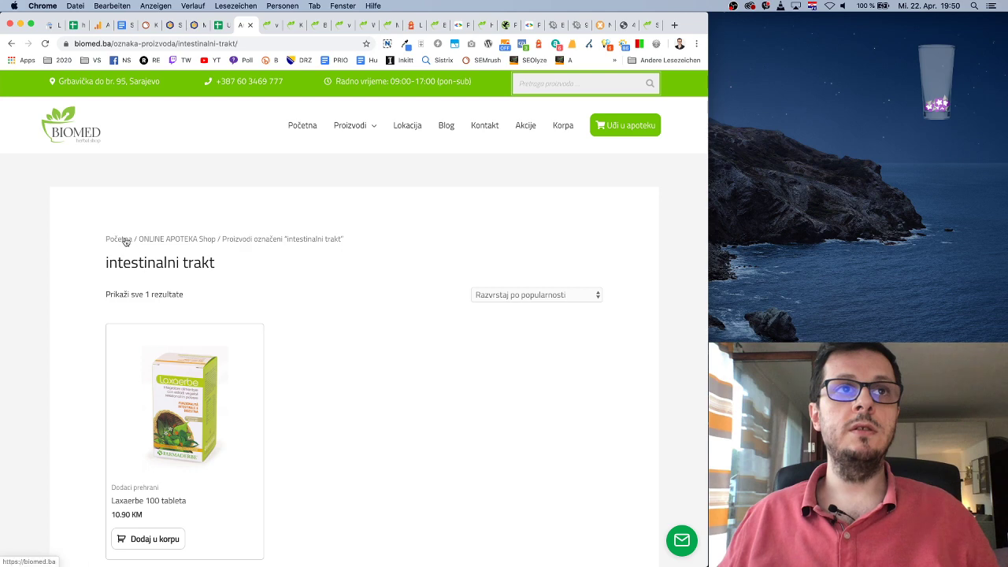
{"action": "scroll", "coordinate": [330, 244], "scroll_direction": "down", "scroll_amount": 3}
{"action": "scroll", "coordinate": [330, 247], "scroll_direction": "up", "scroll_amount": 3}
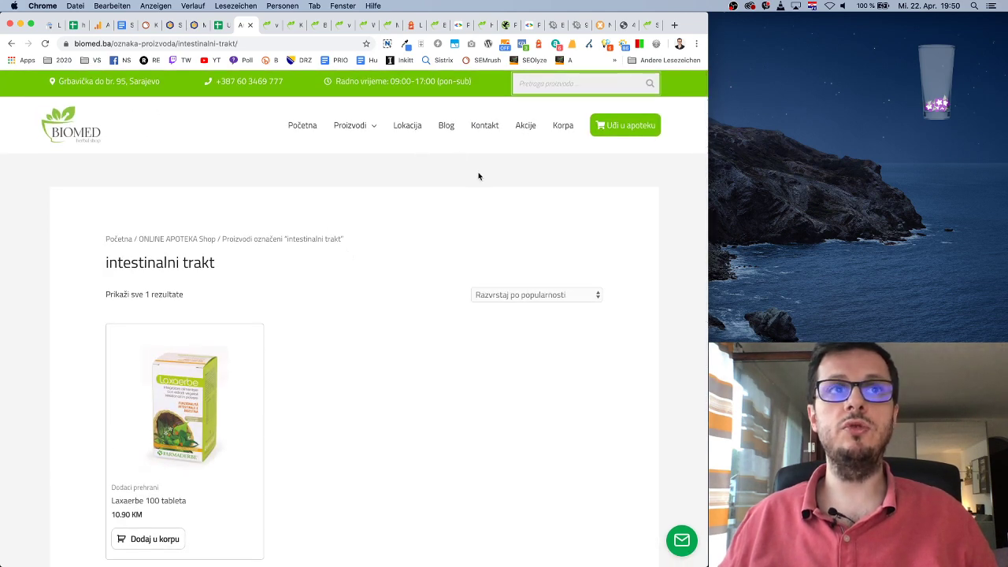
Step: Go to the biomed.ba online shop and open the "mršavljenje" tag from the "Imam problem sa...?" list
{"action": "left_click", "coordinate": [636, 126]}
{"action": "scroll", "coordinate": [232, 324], "scroll_direction": "down", "scroll_amount": 10}
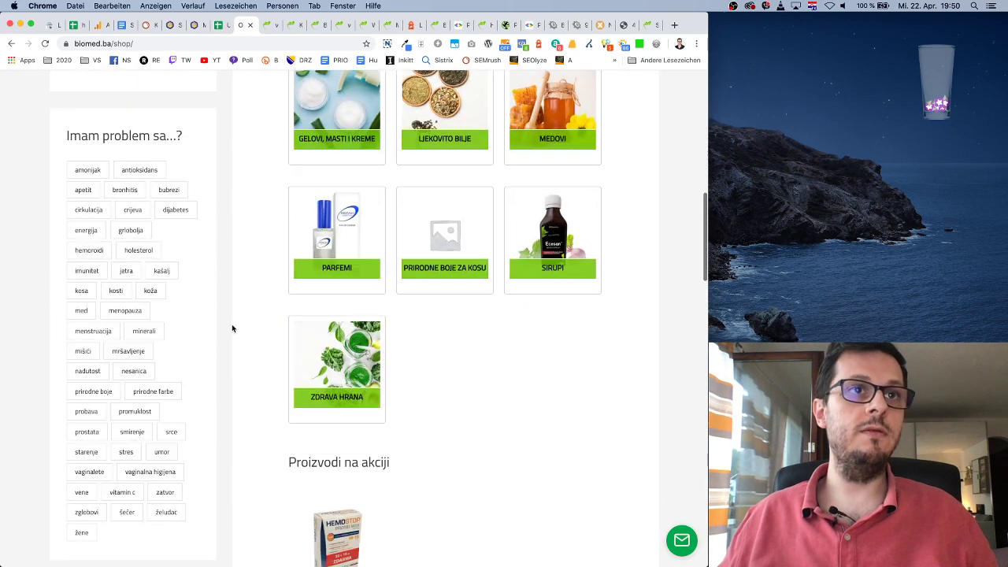
{"action": "left_click", "coordinate": [128, 351]}
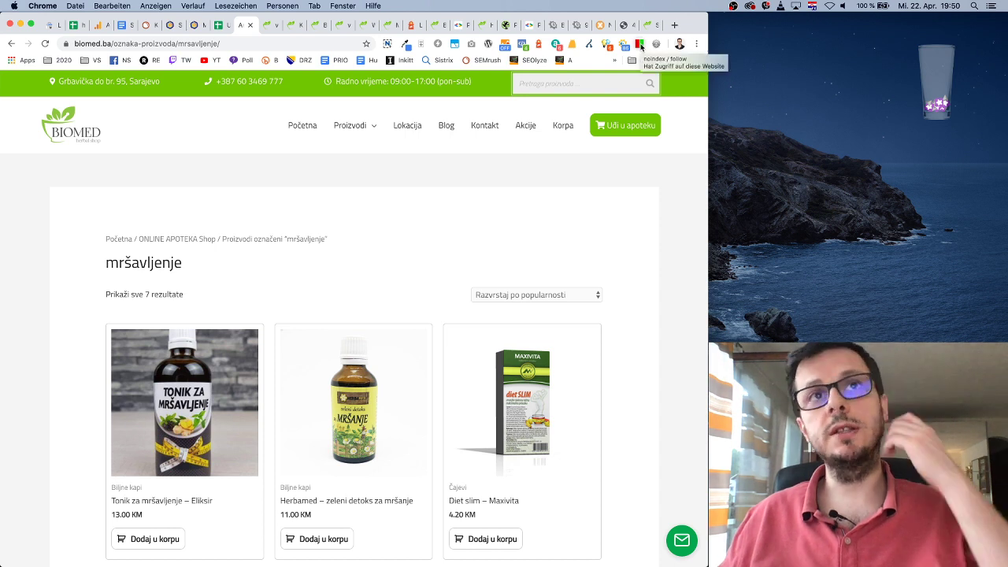
Step: Check the address of the "mršavljenje" tag page, return to the shop and open the "minerali" tag
{"action": "left_click", "coordinate": [138, 44]}
{"action": "left_click_drag", "start_coordinate": [140, 44], "coordinate": [201, 43]}
{"action": "left_click", "coordinate": [205, 123]}
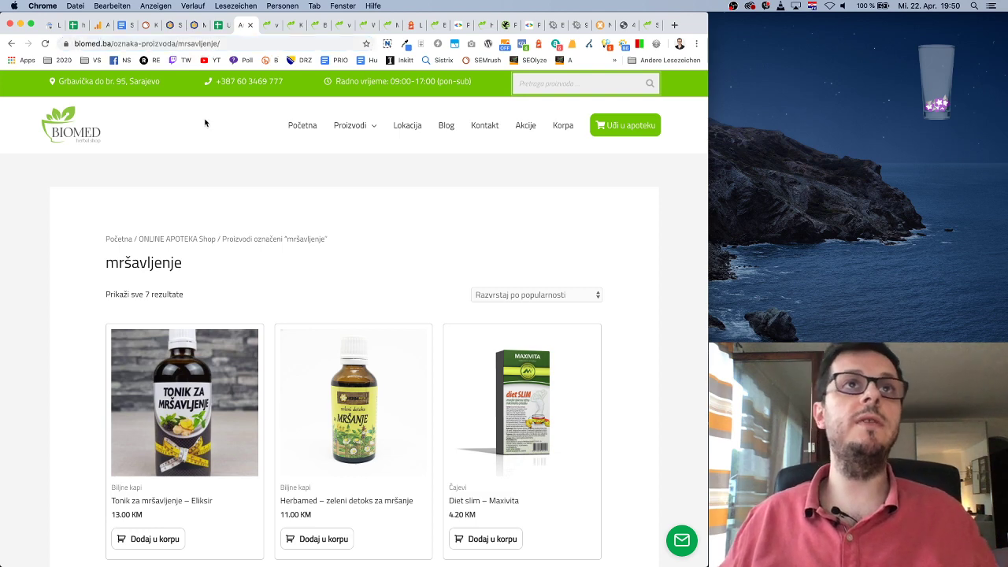
{"action": "left_click", "coordinate": [11, 43]}
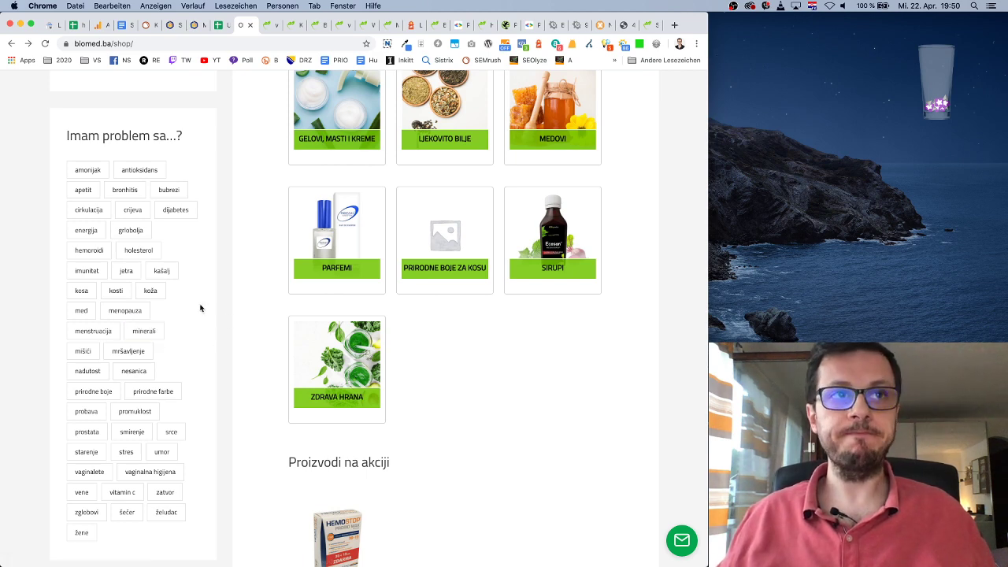
{"action": "left_click", "coordinate": [144, 330]}
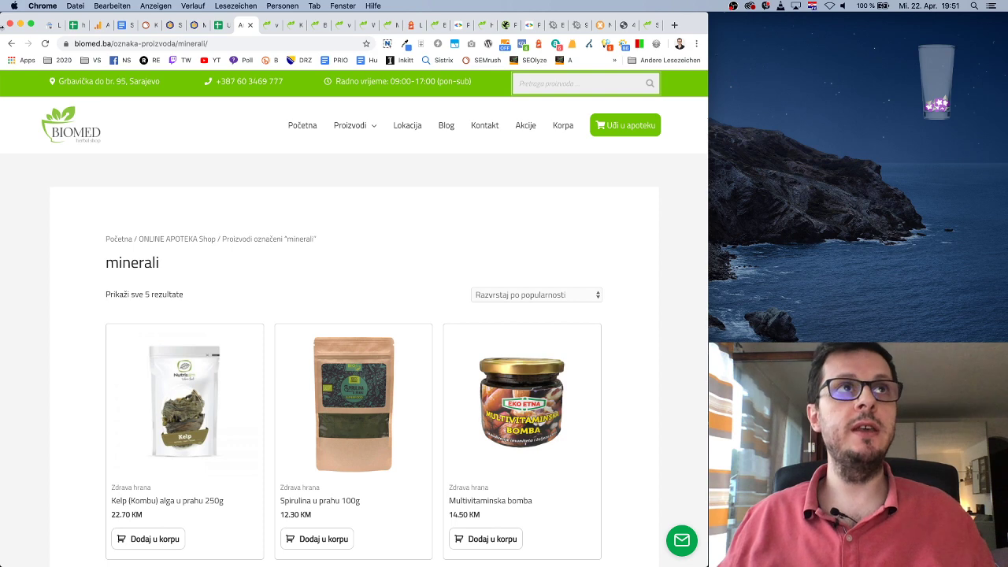
Step: Return to the shop, open the "promuklost" tag and inspect the heading of its product listing
{"action": "left_click", "coordinate": [11, 43]}
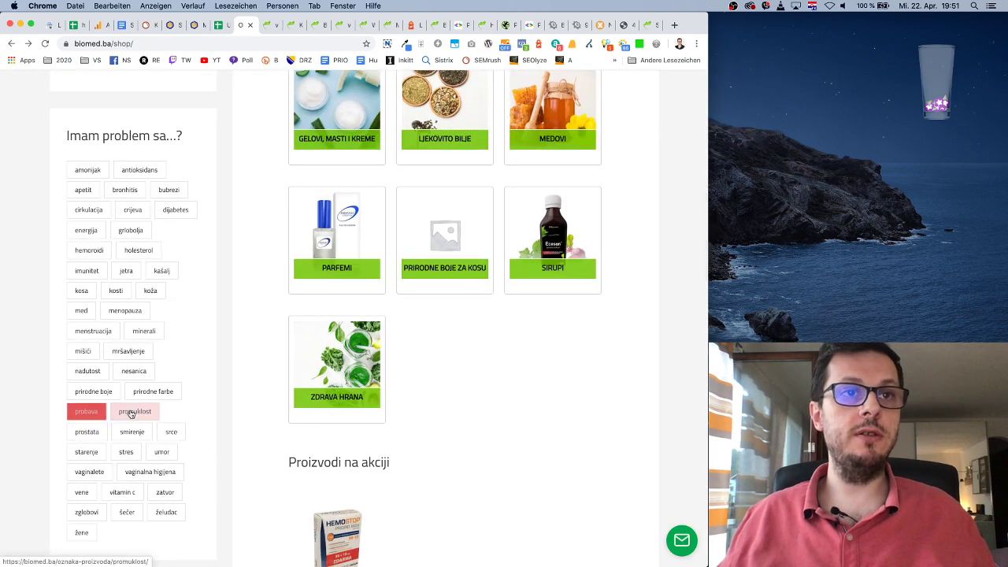
{"action": "left_click", "coordinate": [131, 412]}
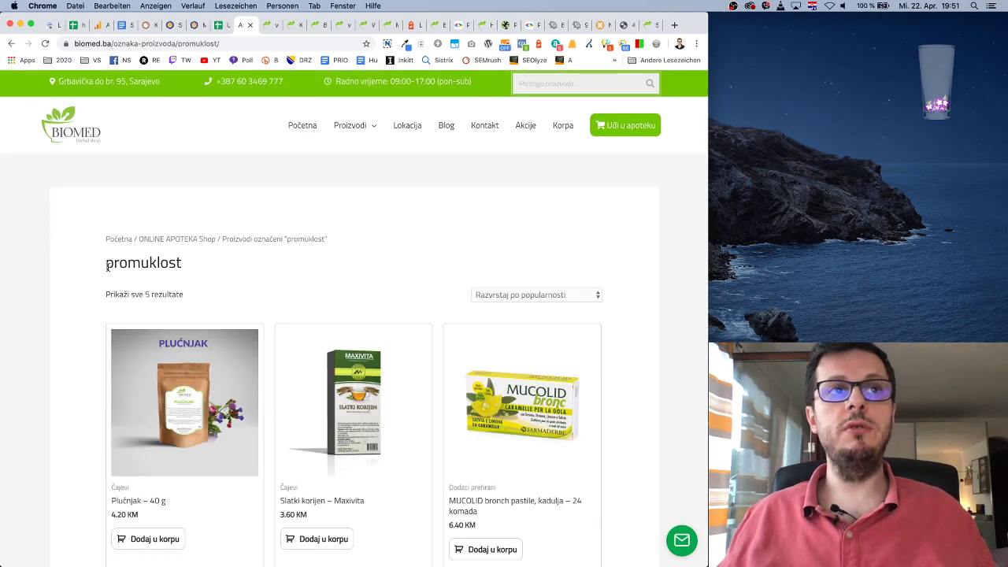
{"action": "left_click_drag", "start_coordinate": [107, 266], "coordinate": [179, 264]}
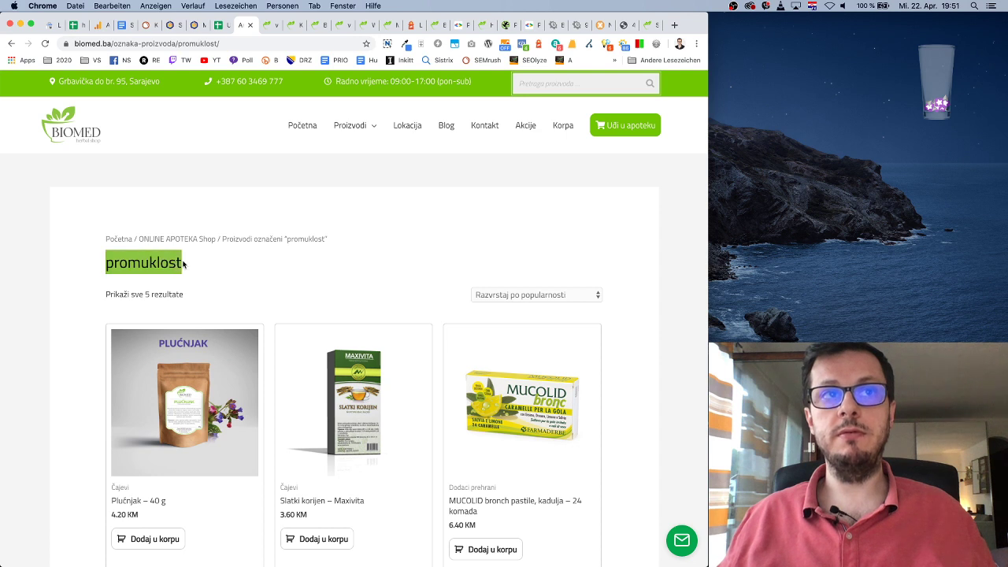
{"action": "left_click", "coordinate": [161, 260]}
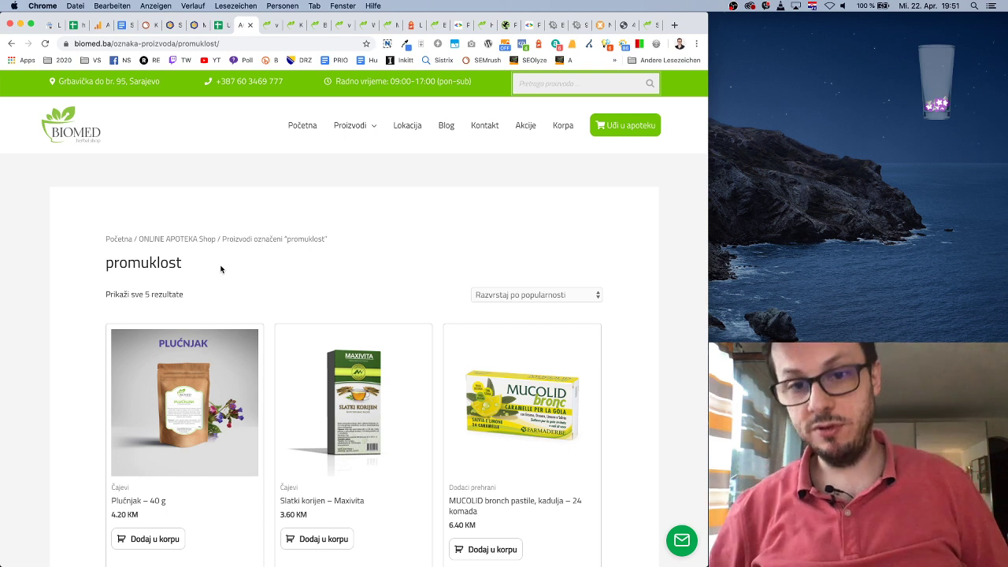
{"action": "left_click", "coordinate": [220, 24]}
{"action": "left_click", "coordinate": [244, 25]}
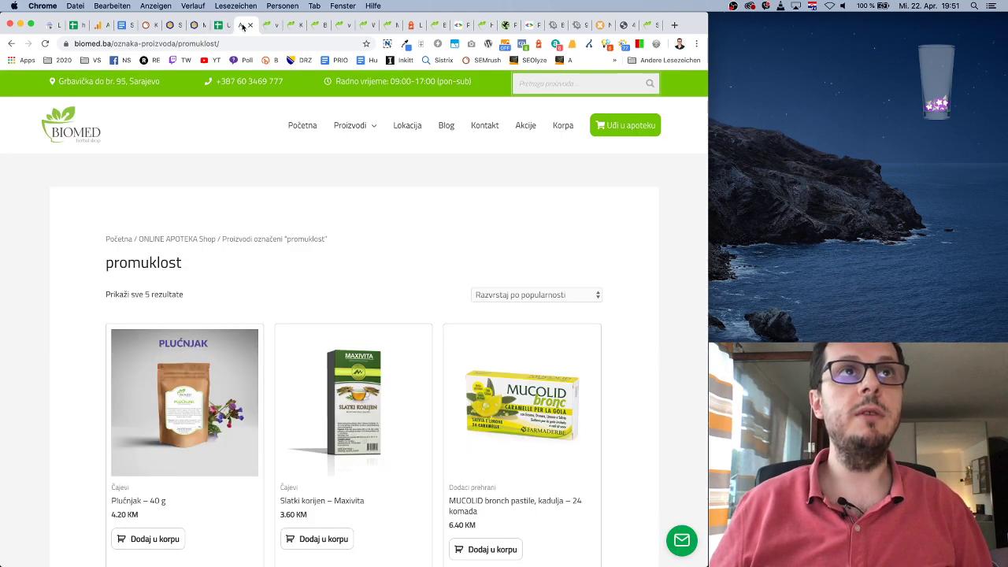
Step: Return to the shop page and look over its problem tags, product categories and introduction
{"action": "left_click", "coordinate": [16, 46]}
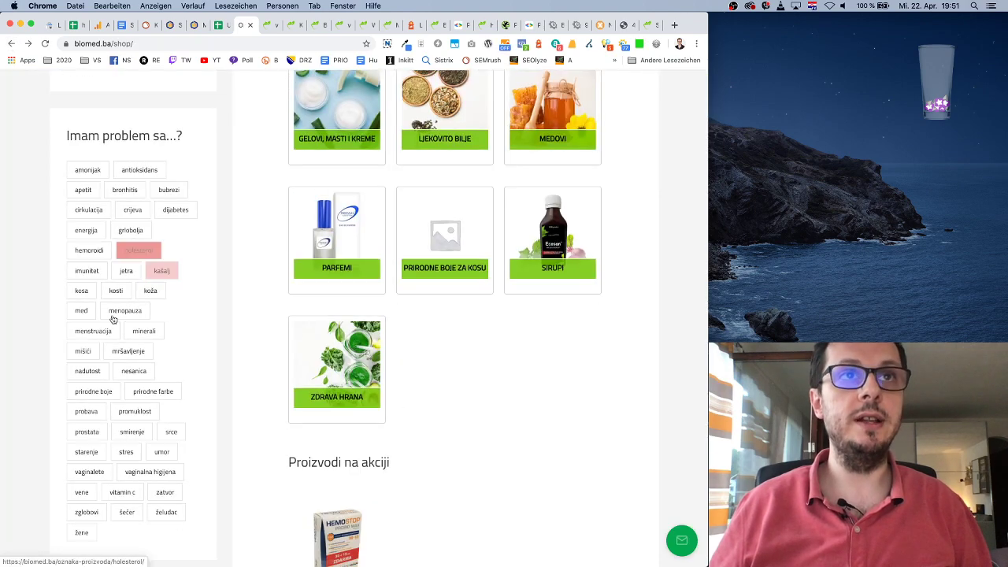
{"action": "scroll", "coordinate": [256, 332], "scroll_direction": "down", "scroll_amount": 4}
{"action": "scroll", "coordinate": [268, 300], "scroll_direction": "up", "scroll_amount": 6}
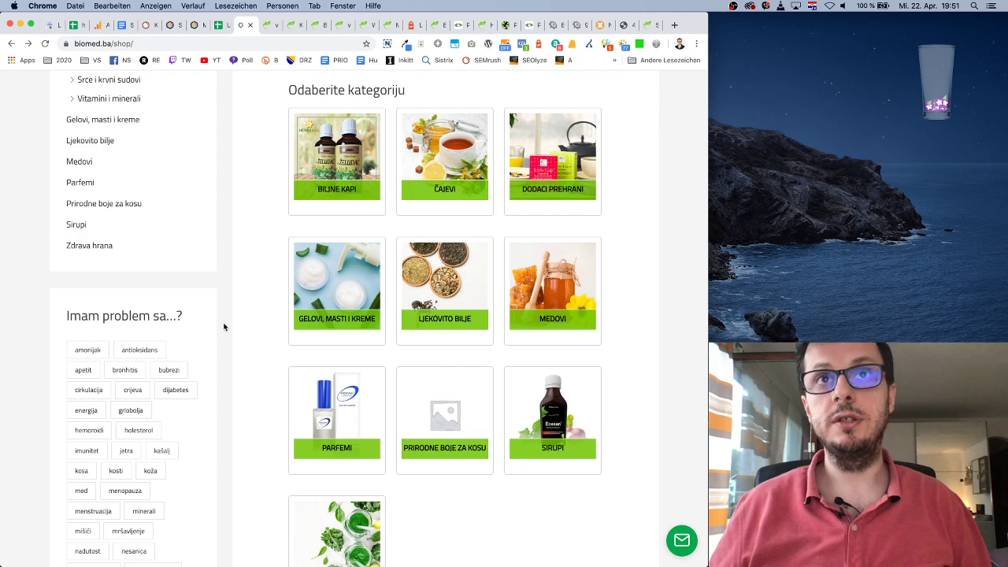
{"action": "scroll", "coordinate": [224, 327], "scroll_direction": "up", "scroll_amount": 10}
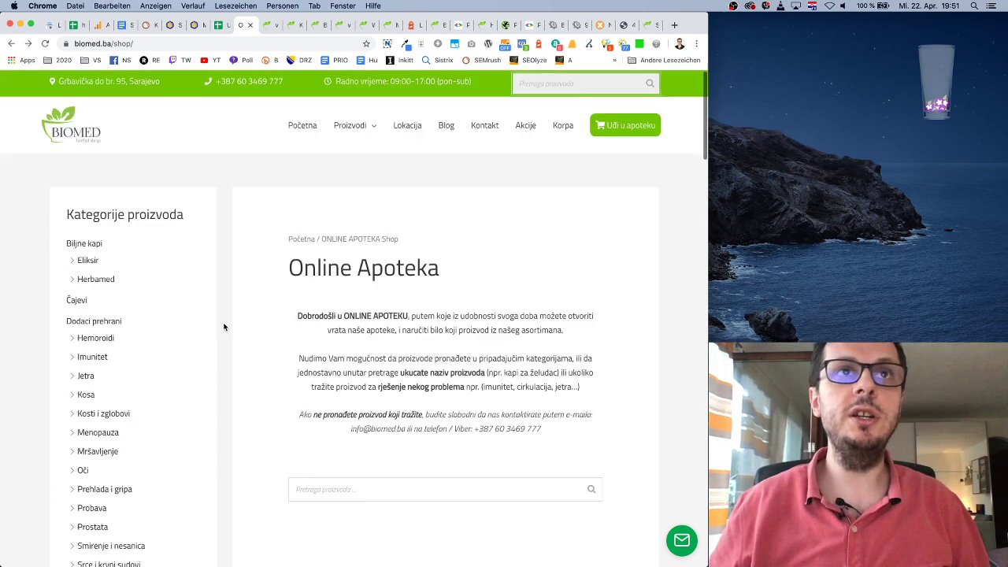
Step: Open the biomed.ba blog and its "bubrezi" tag from the "O čemu smo pisali?" list
{"action": "left_click", "coordinate": [445, 128]}
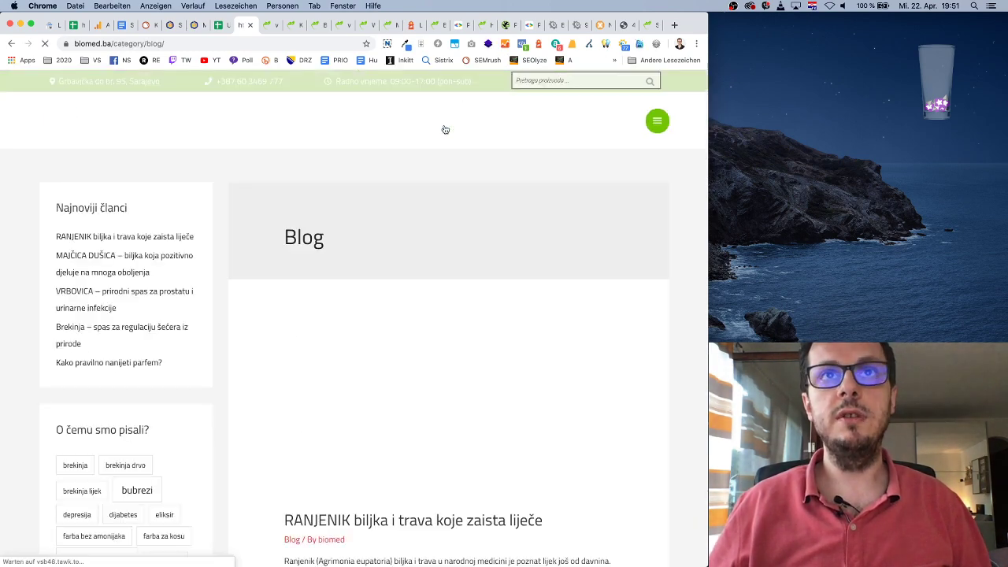
{"action": "scroll", "coordinate": [256, 332], "scroll_direction": "down", "scroll_amount": 3}
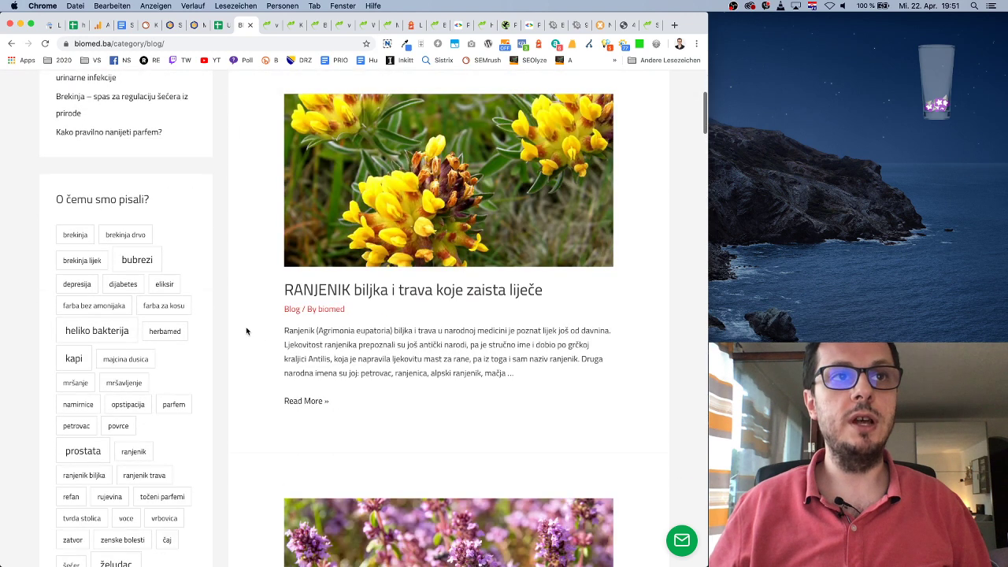
{"action": "left_click", "coordinate": [137, 259]}
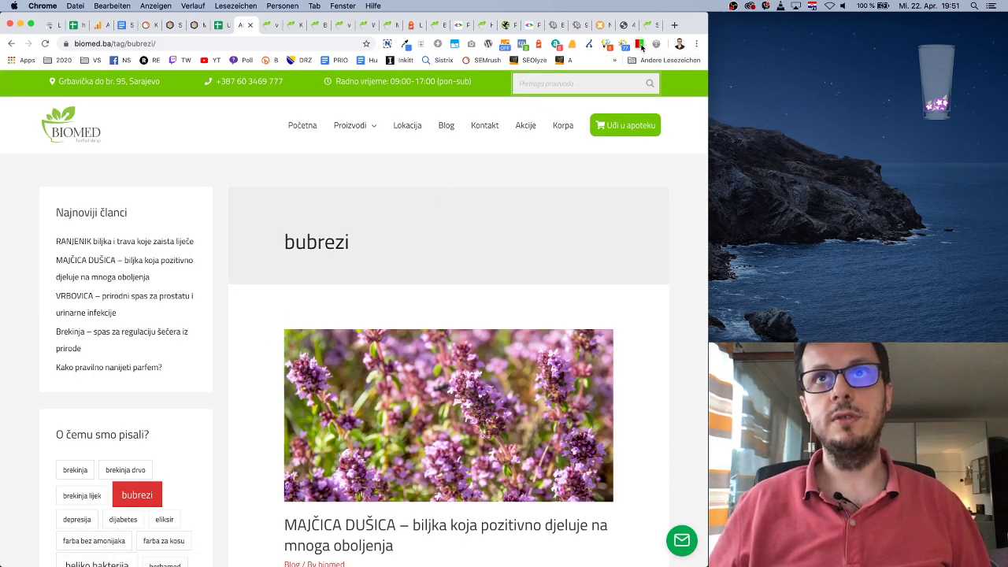
Step: Examine the "bubrezi" tag page, including its heading, listed articles and the tag cloud beside them
{"action": "scroll", "coordinate": [457, 210], "scroll_direction": "down", "scroll_amount": 2}
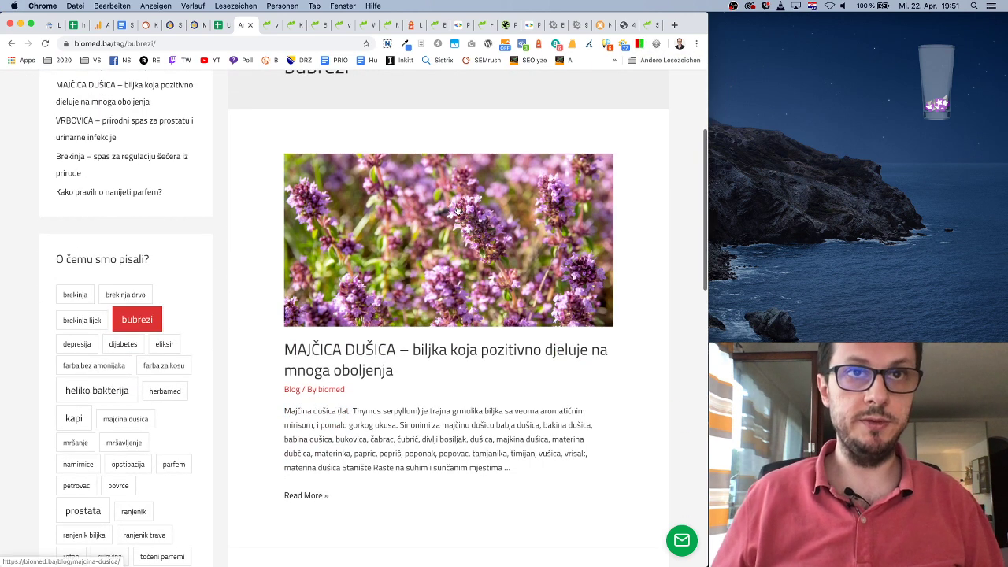
{"action": "scroll", "coordinate": [428, 175], "scroll_direction": "up", "scroll_amount": 2}
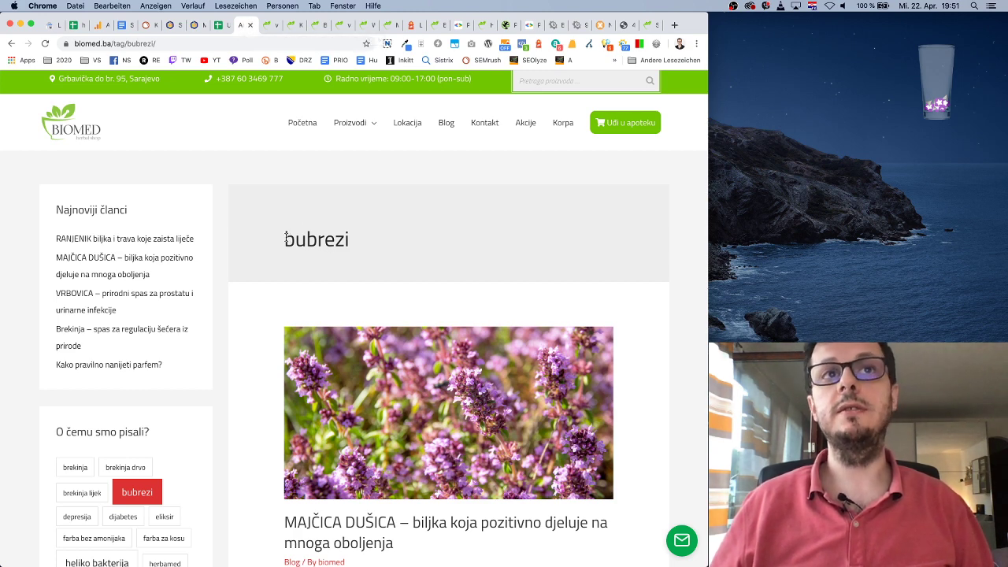
{"action": "left_click_drag", "start_coordinate": [286, 238], "coordinate": [391, 235]}
{"action": "left_click", "coordinate": [391, 236]}
{"action": "scroll", "coordinate": [394, 244], "scroll_direction": "down", "scroll_amount": 2}
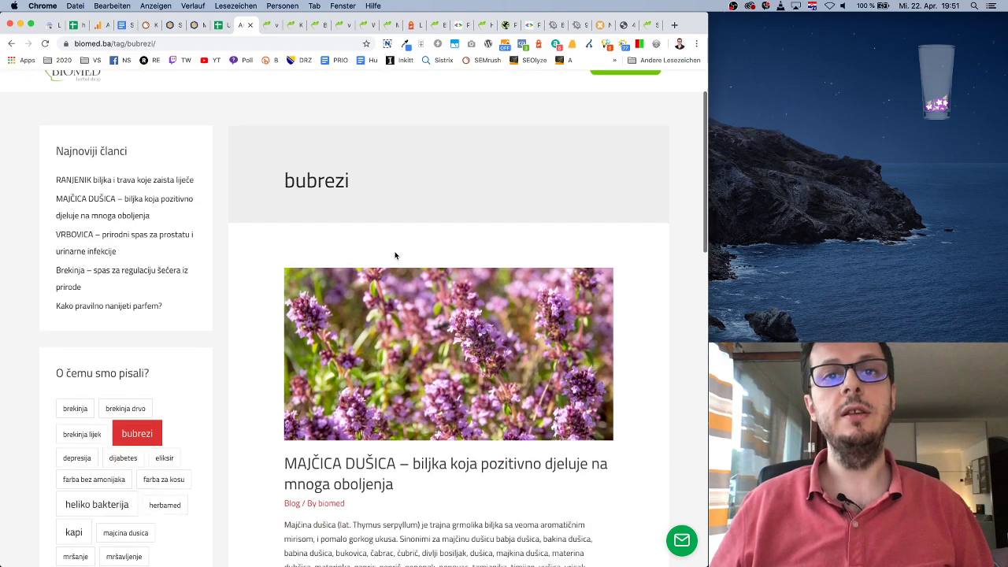
{"action": "scroll", "coordinate": [393, 253], "scroll_direction": "down", "scroll_amount": 3}
{"action": "scroll", "coordinate": [318, 271], "scroll_direction": "down", "scroll_amount": 8}
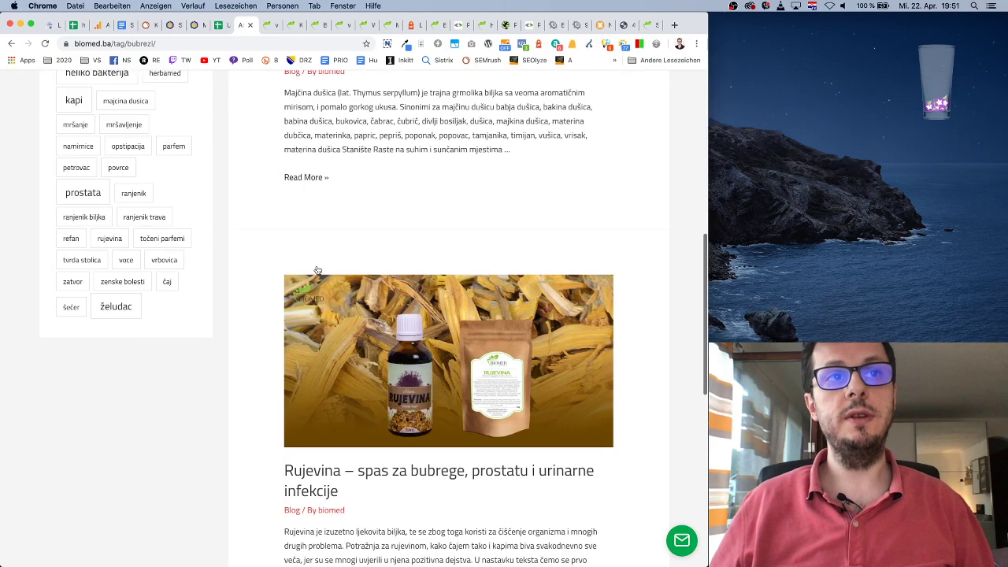
{"action": "scroll", "coordinate": [318, 271], "scroll_direction": "up", "scroll_amount": 10}
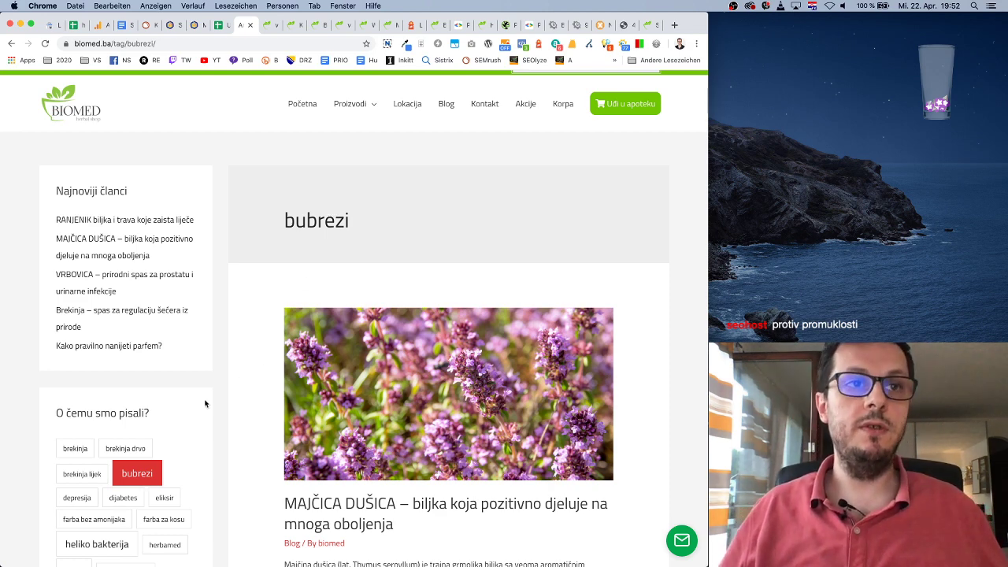
{"action": "scroll", "coordinate": [193, 453], "scroll_direction": "down", "scroll_amount": 5}
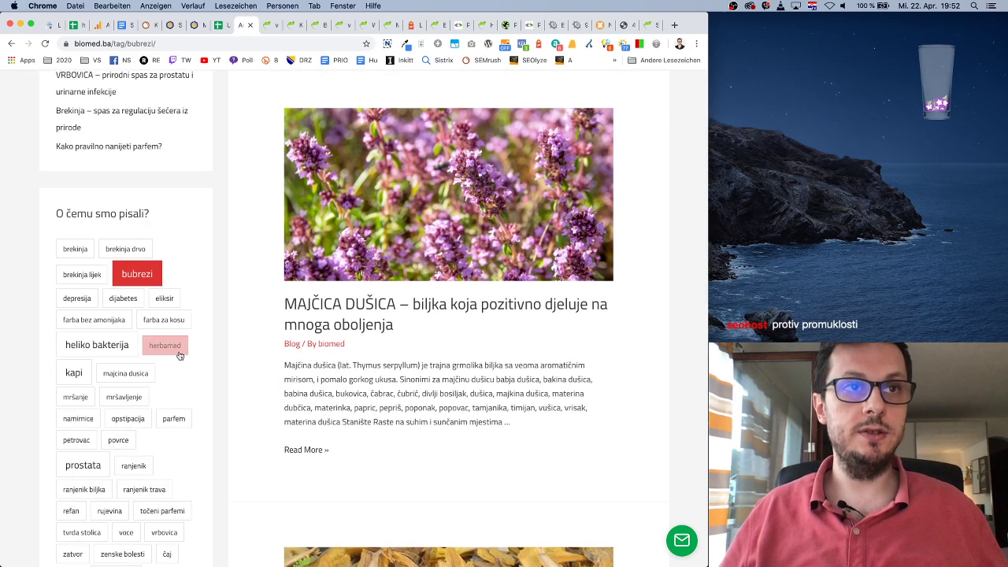
{"action": "scroll", "coordinate": [181, 363], "scroll_direction": "down", "scroll_amount": 3}
{"action": "scroll", "coordinate": [204, 354], "scroll_direction": "up", "scroll_amount": 9}
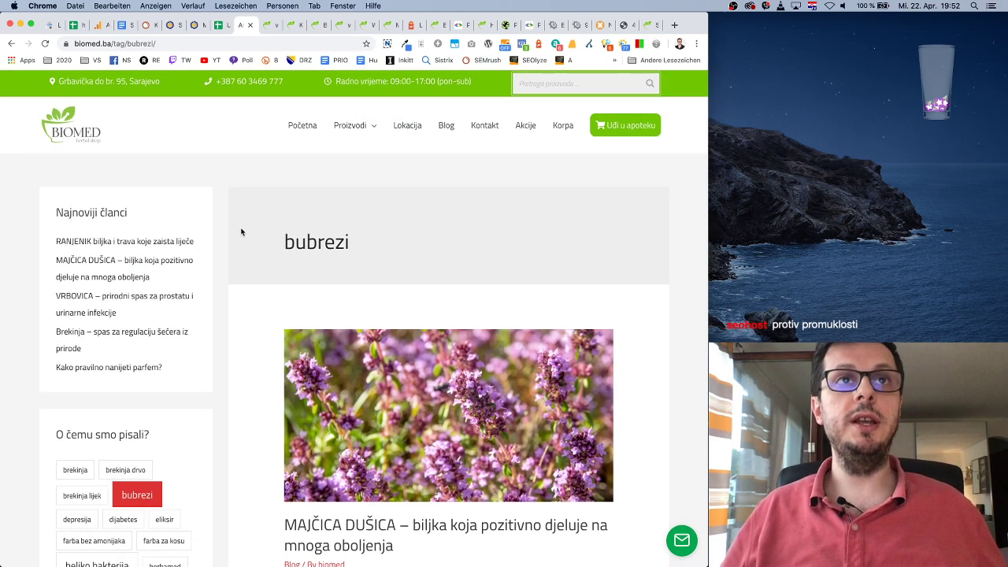
Step: Return to the blog overview page and look at its heading and newest article
{"action": "left_click", "coordinate": [15, 45]}
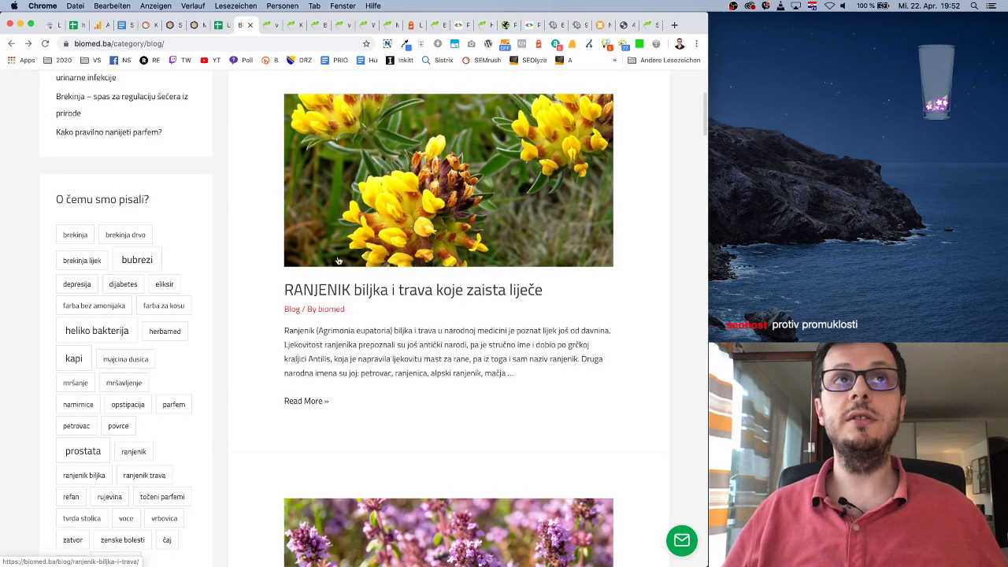
{"action": "scroll", "coordinate": [282, 189], "scroll_direction": "up", "scroll_amount": 1}
{"action": "scroll", "coordinate": [282, 189], "scroll_direction": "up", "scroll_amount": 6}
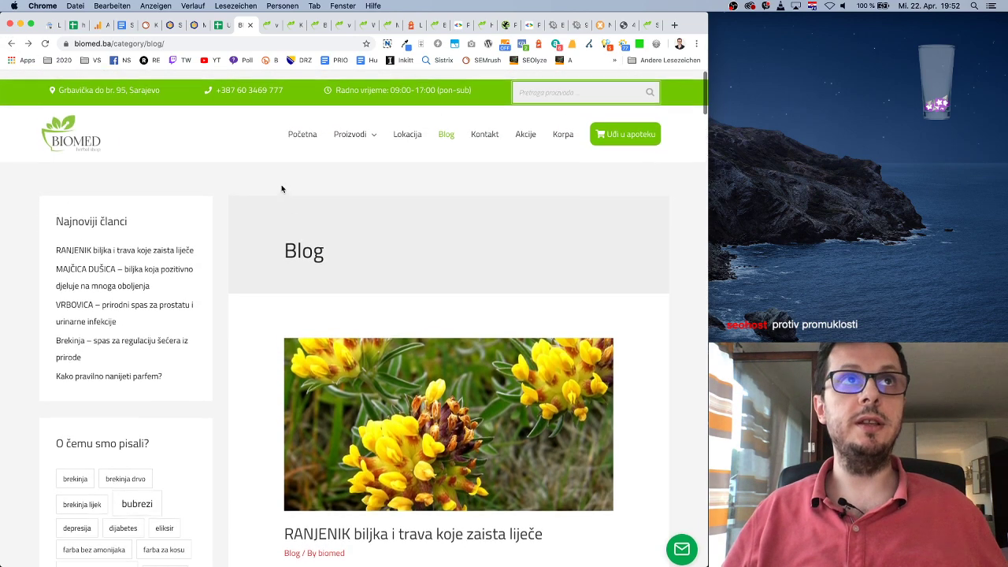
Step: In the SEO audit plan document, start a new paragraph below the new H1 line reading "Sugeriramo da prostor u headeru gdje ide"
{"action": "left_click", "coordinate": [121, 26]}
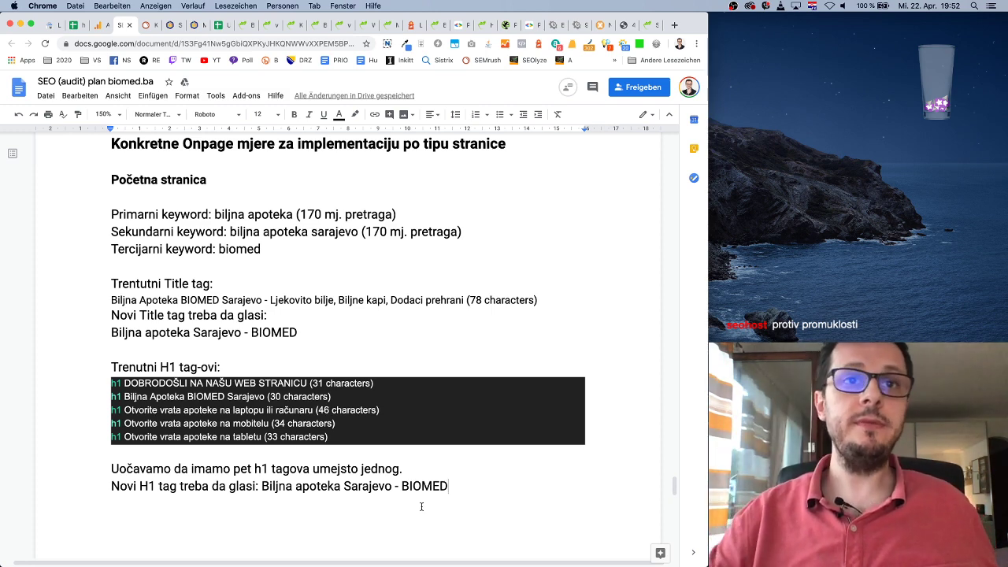
{"action": "scroll", "coordinate": [304, 190], "scroll_direction": "down", "scroll_amount": 1}
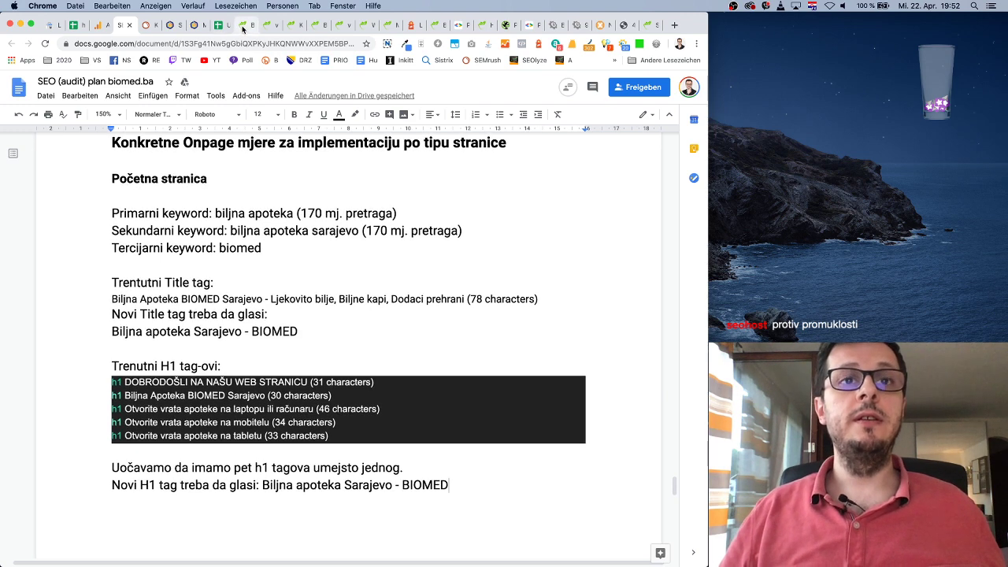
{"action": "scroll", "coordinate": [487, 448], "scroll_direction": "down", "scroll_amount": 3}
{"action": "key", "text": "Return"}
{"action": "key", "text": "Return"}
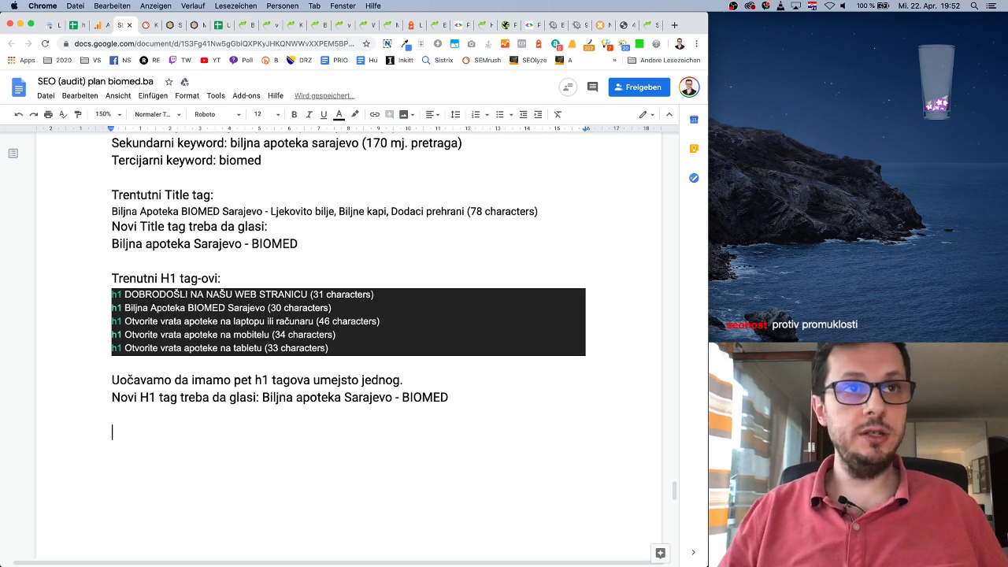
{"action": "type", "text": "Sugeriramo da"}
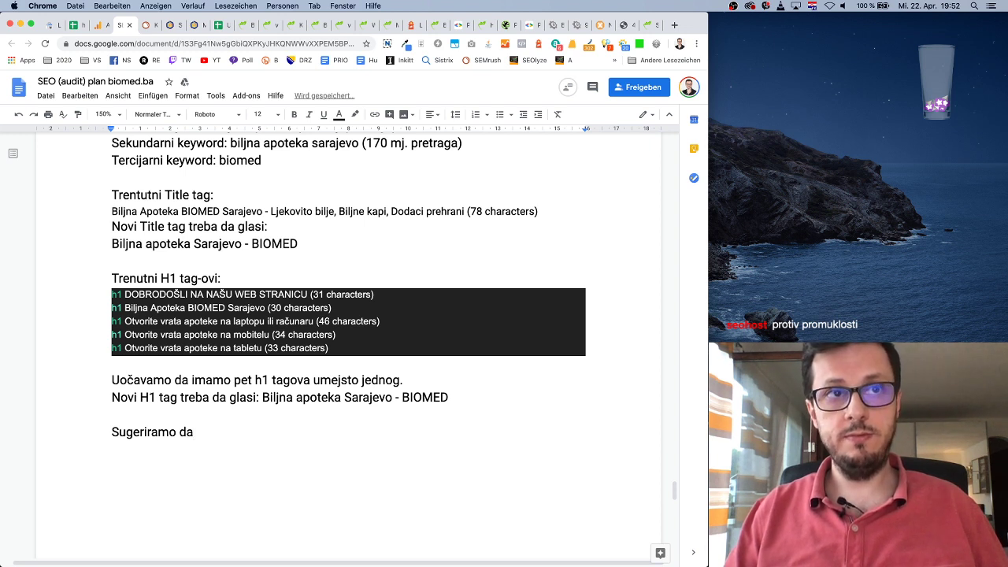
{"action": "type", "text": " prostor u ehea"}
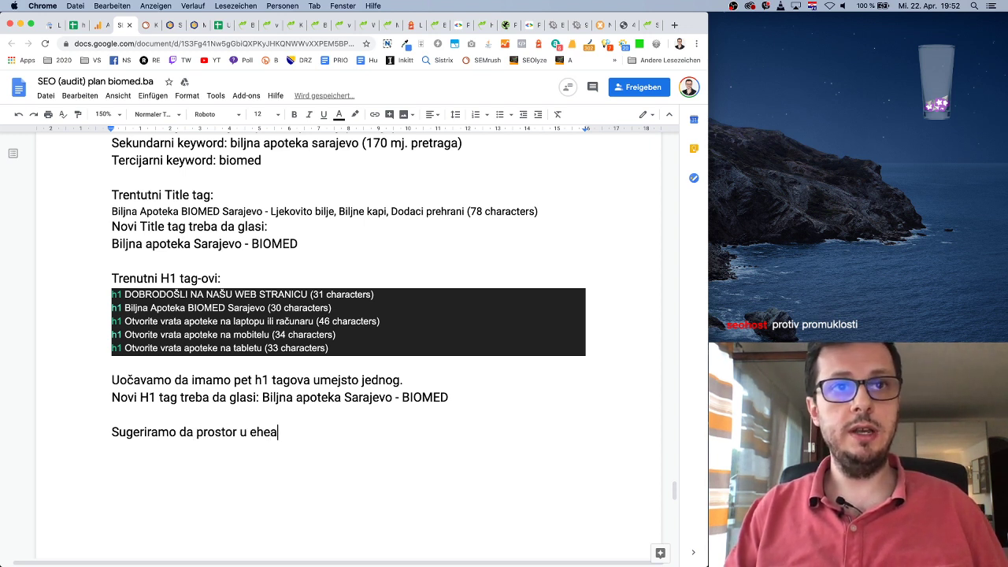
{"action": "key", "text": "BackSpace"}
{"action": "key", "text": "BackSpace"}
{"action": "key", "text": "BackSpace"}
{"action": "key", "text": "BackSpace"}
{"action": "type", "text": "headeru gdje ide"}
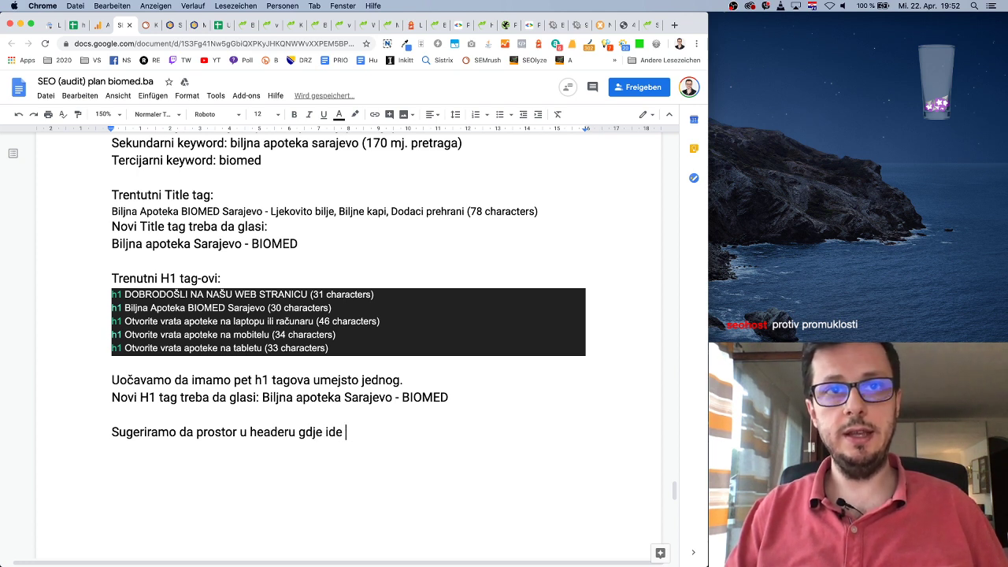
Step: Replace the trailing "ide" in the header suggestion with "se treba nalaziti taj H1 iskoristimo da prezentiramo najbitniji sadržaj"
{"action": "type", "text": " t"}
{"action": "key", "text": "BackSpace"}
{"action": "key", "text": "BackSpace"}
{"action": "key", "text": "BackSpace"}
{"action": "key", "text": "BackSpace"}
{"action": "key", "text": "BackSpace"}
{"action": "type", "text": "se tre"}
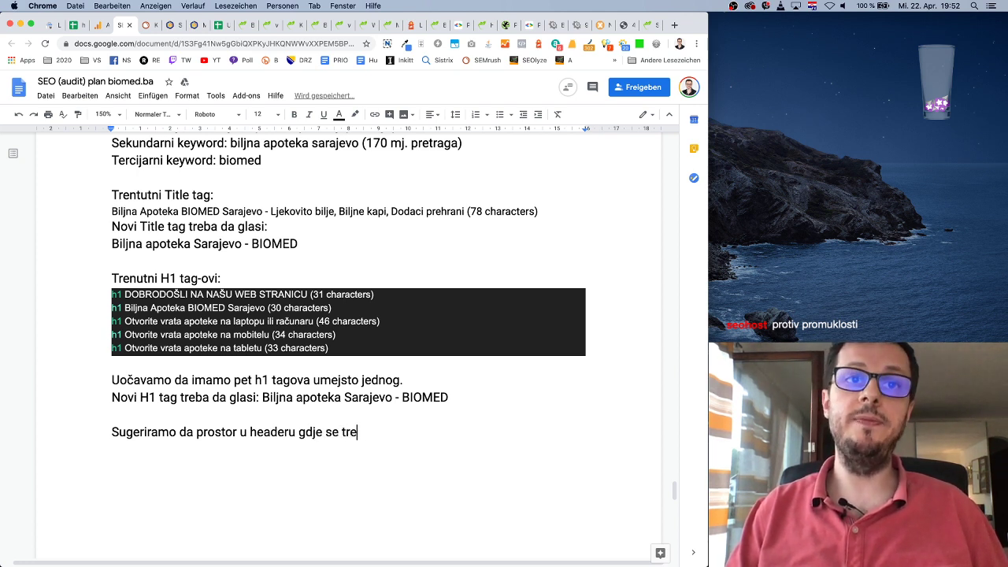
{"action": "type", "text": "ba nalaziti taj"}
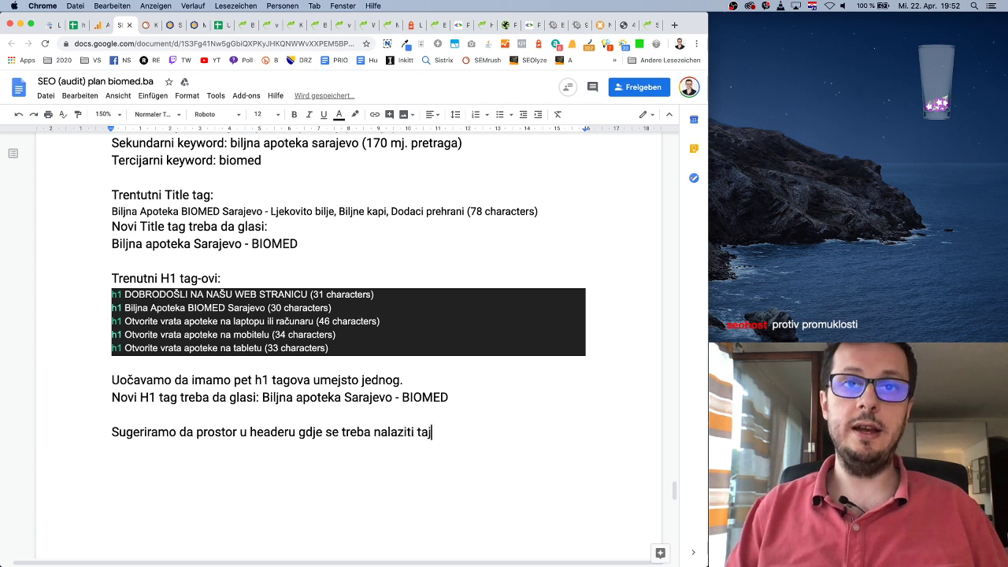
{"action": "type", "text": " H1 iskoristimo "}
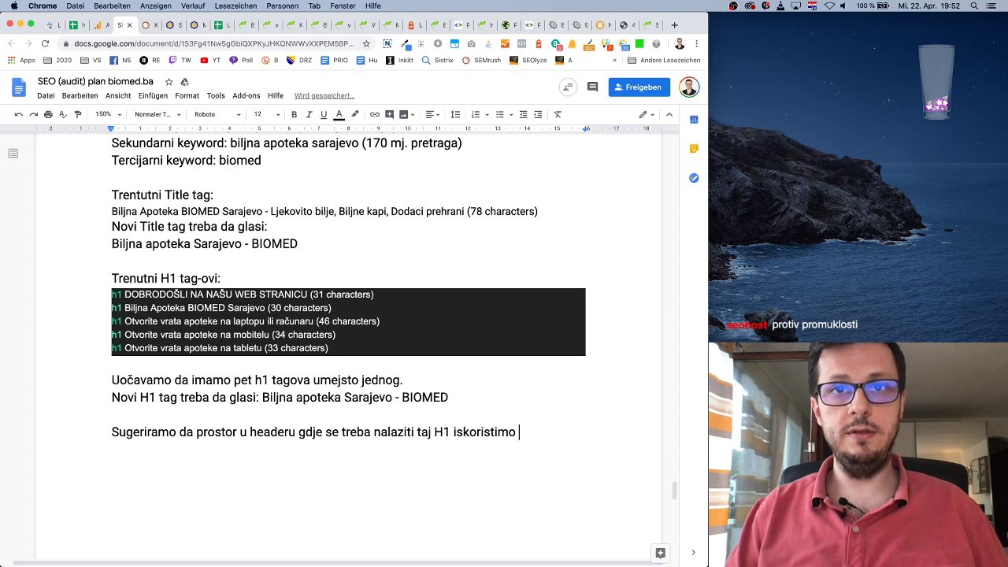
{"action": "type", "text": "da p"}
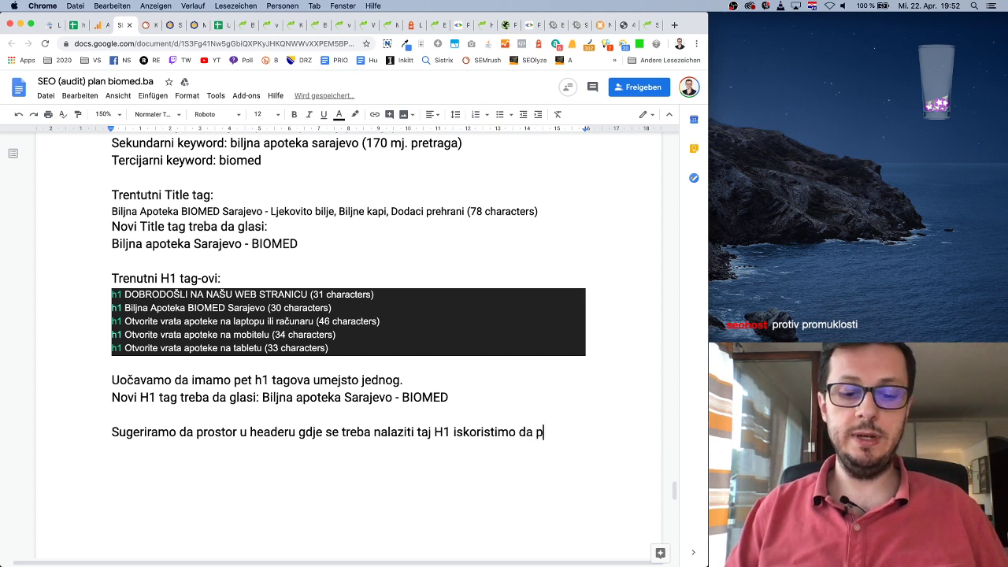
{"action": "type", "text": "rezentiramo "}
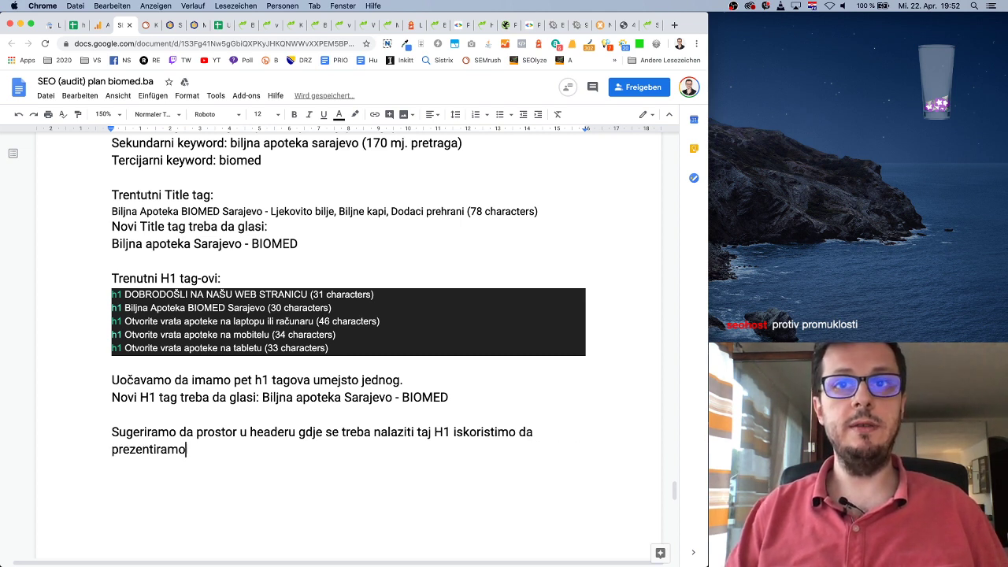
{"action": "type", "text": "n"}
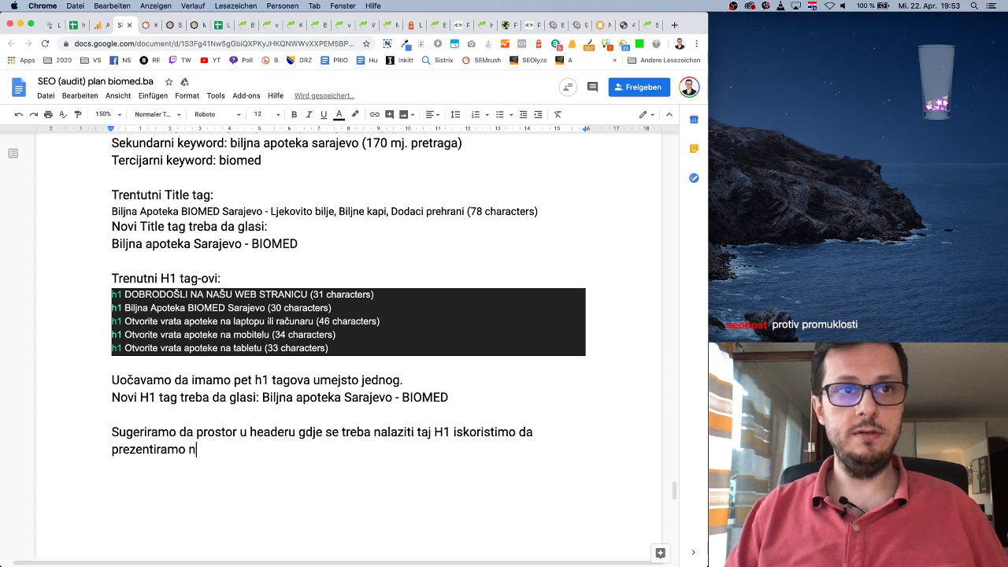
{"action": "type", "text": "ajbitniji sadr"}
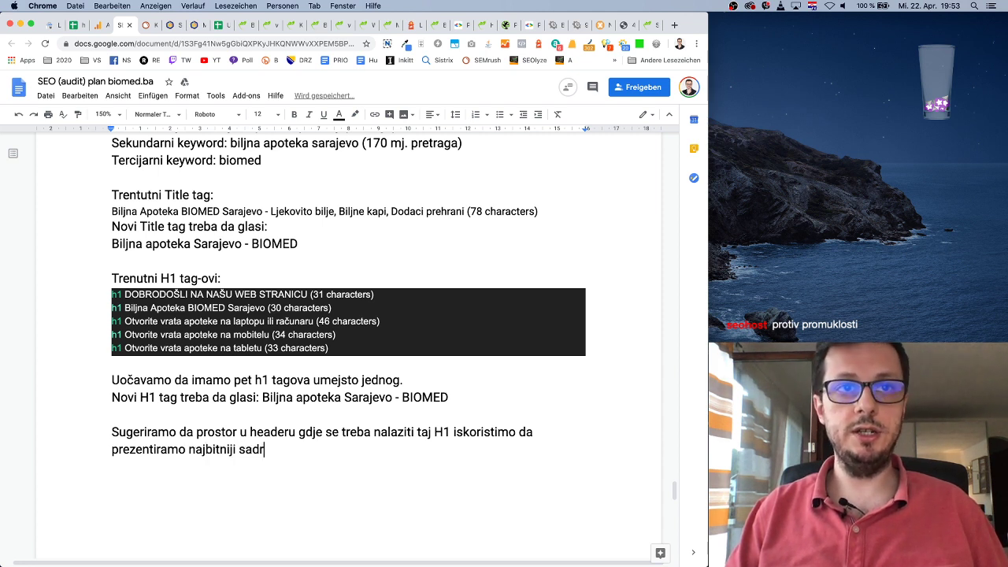
{"action": "type", "text": "žaj"}
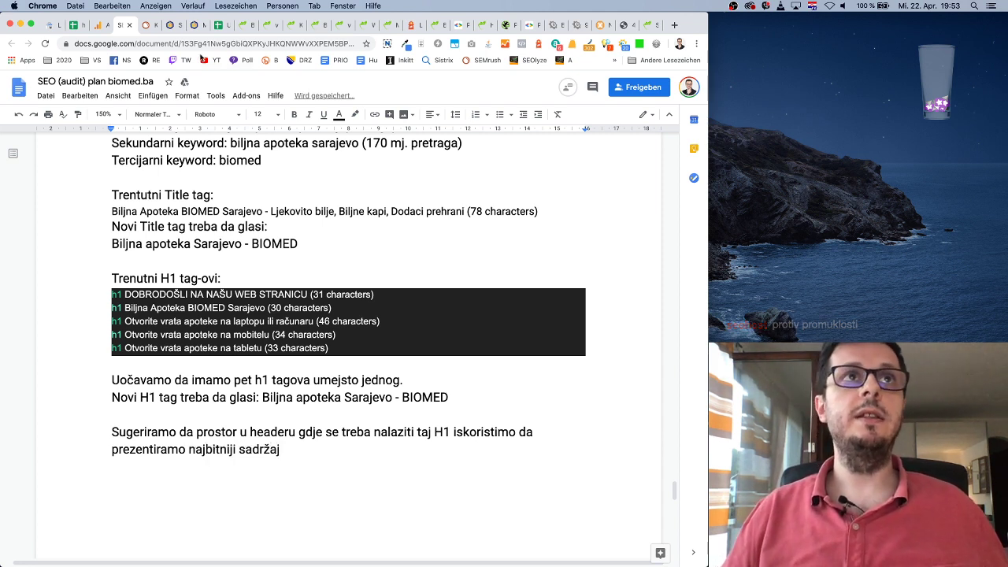
Step: Open the biomed.ba homepage and review its header banner and the sections down to the footer
{"action": "left_click", "coordinate": [239, 25]}
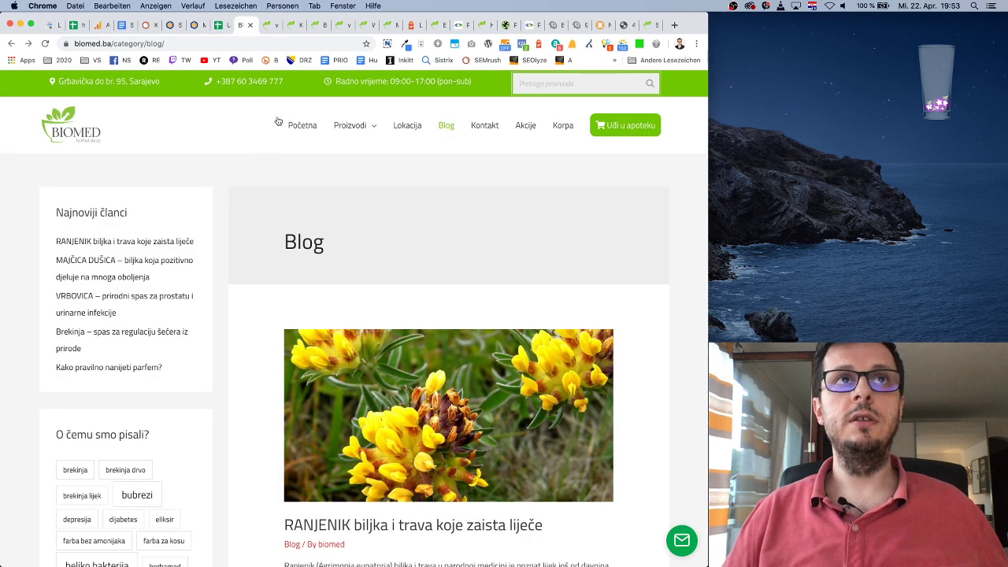
{"action": "left_click", "coordinate": [87, 125]}
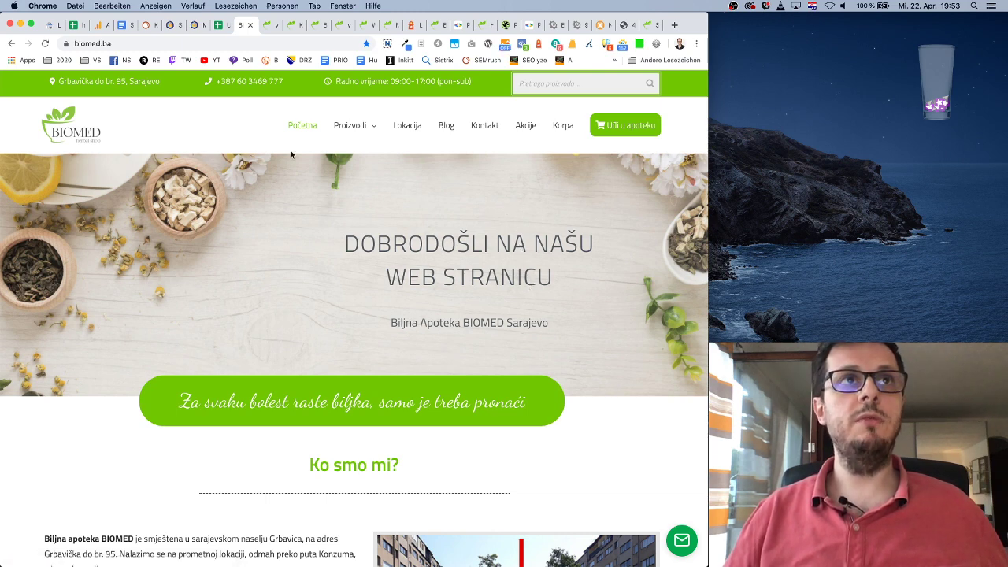
{"action": "scroll", "coordinate": [506, 275], "scroll_direction": "down", "scroll_amount": 15}
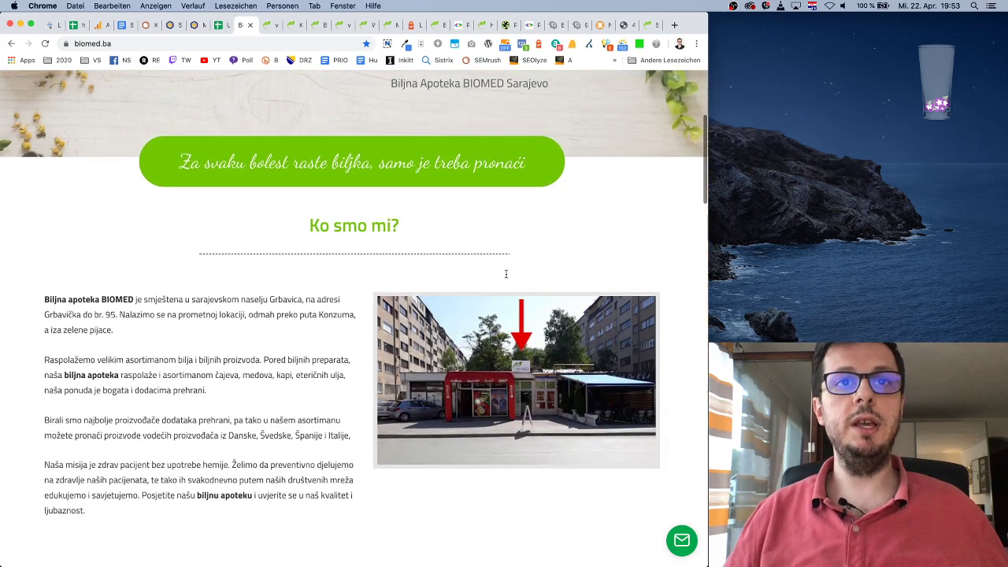
{"action": "scroll", "coordinate": [454, 273], "scroll_direction": "down", "scroll_amount": 20}
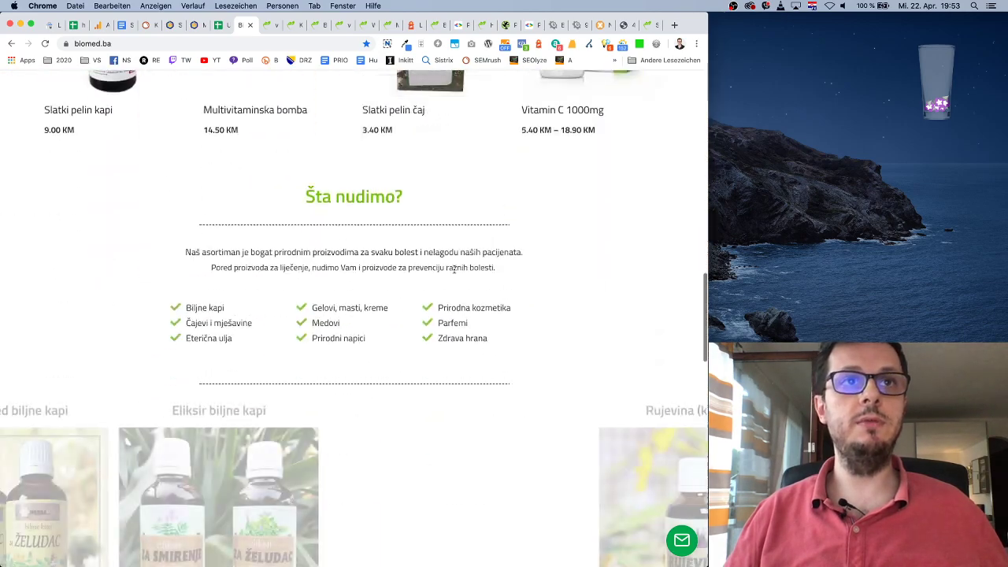
{"action": "scroll", "coordinate": [454, 272], "scroll_direction": "down", "scroll_amount": 5}
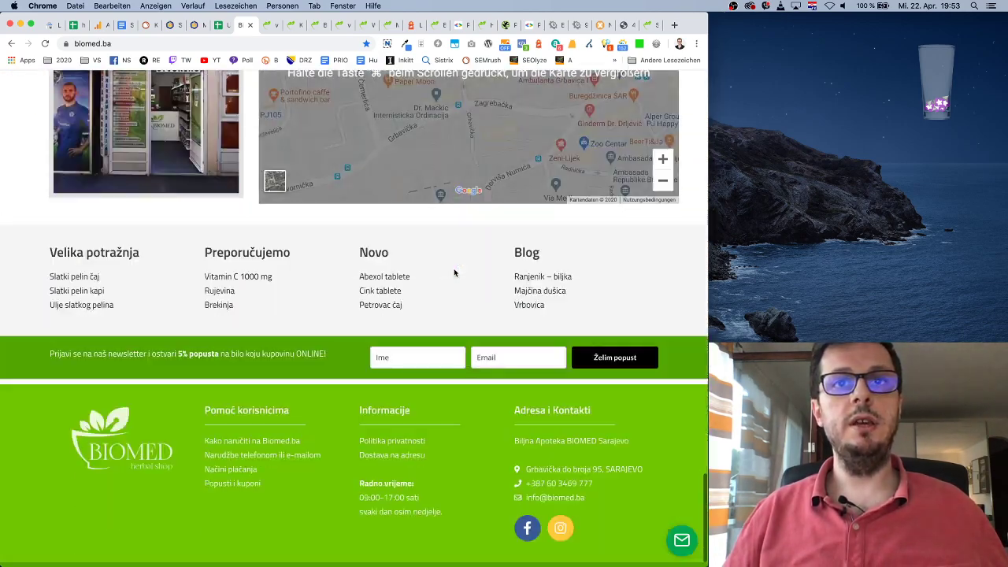
{"action": "scroll", "coordinate": [471, 265], "scroll_direction": "up", "scroll_amount": 5}
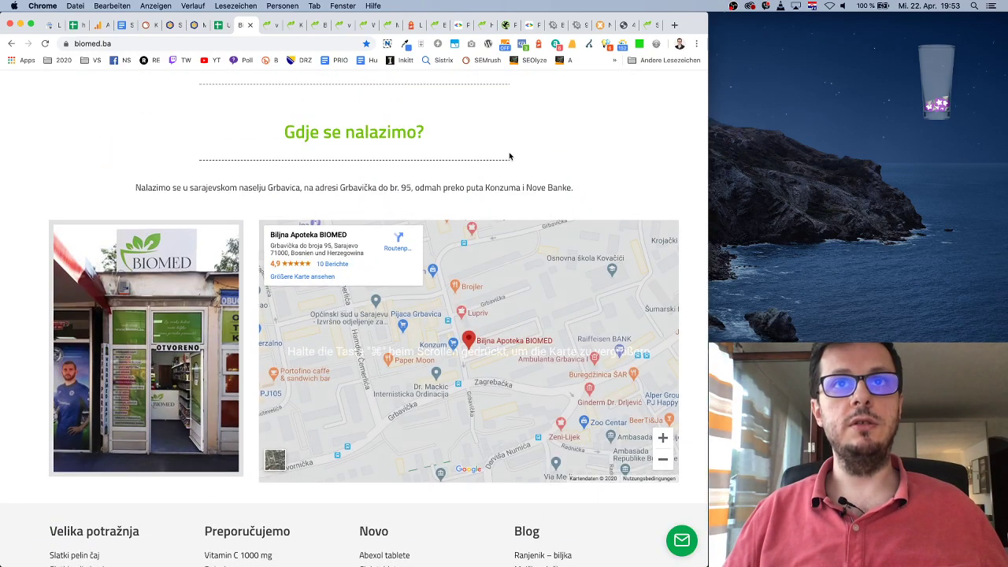
{"action": "scroll", "coordinate": [467, 186], "scroll_direction": "up", "scroll_amount": 20}
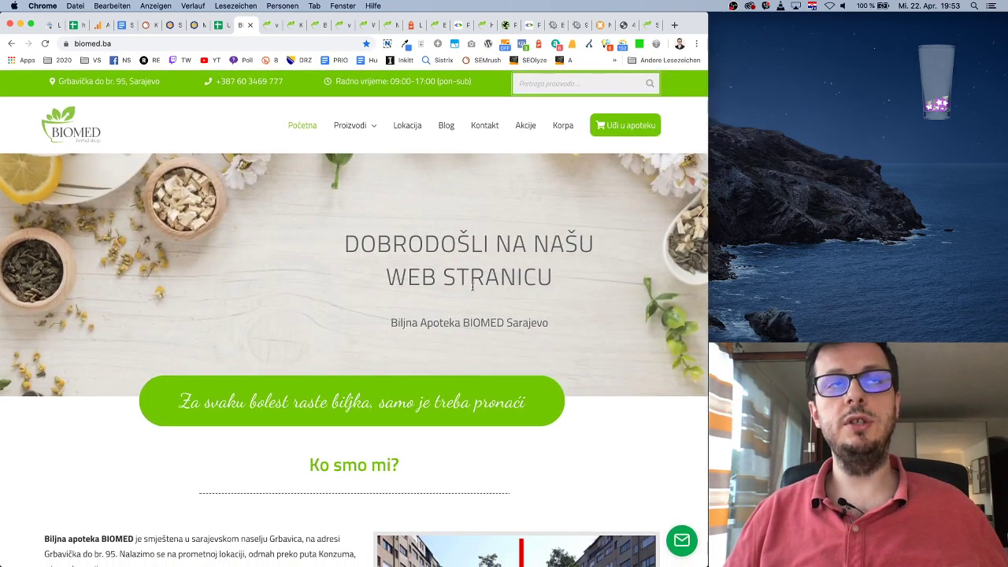
{"action": "left_click", "coordinate": [220, 25]}
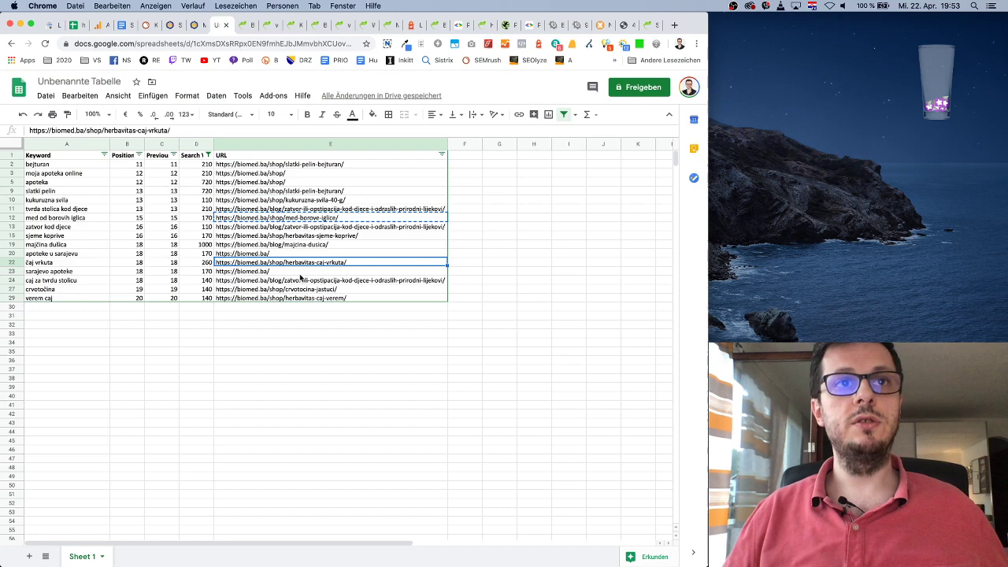
Step: In the SEO audit plan document, replace "najbitniji sadržaj" in the header suggestion with "kratice ka bitnim sadržajima."
{"action": "left_click", "coordinate": [120, 24]}
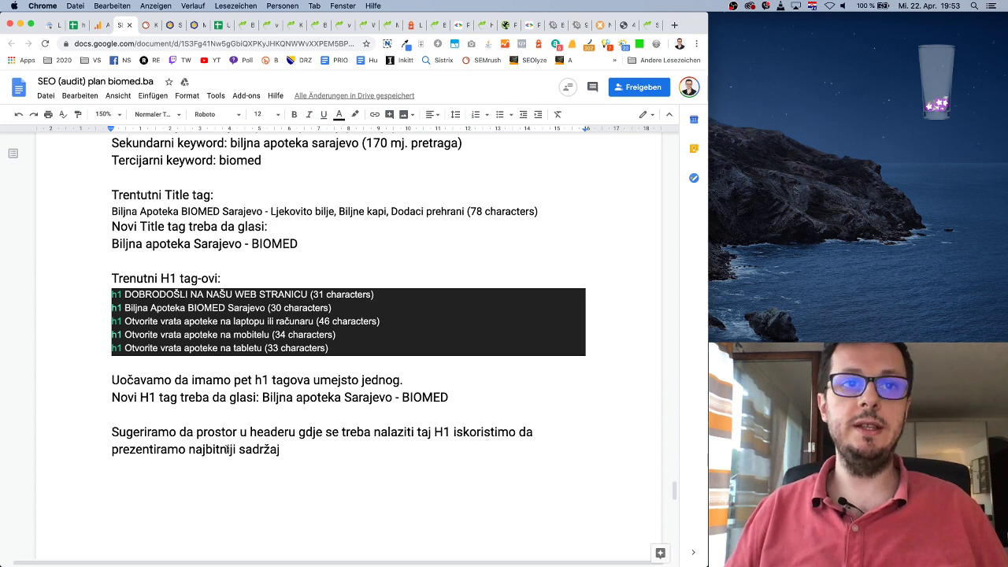
{"action": "left_click_drag", "start_coordinate": [190, 450], "coordinate": [283, 450]}
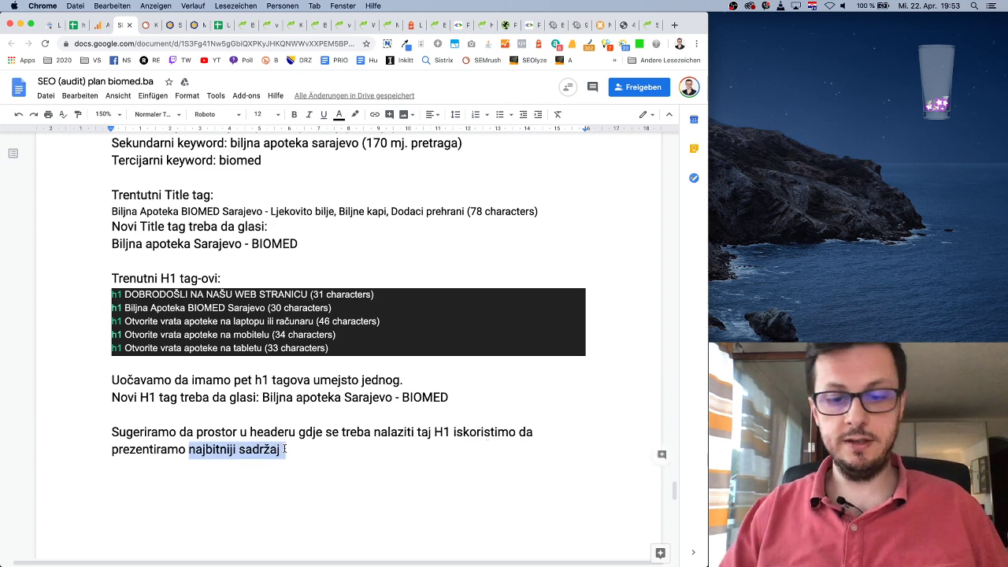
{"action": "type", "text": "kratice ka bi"}
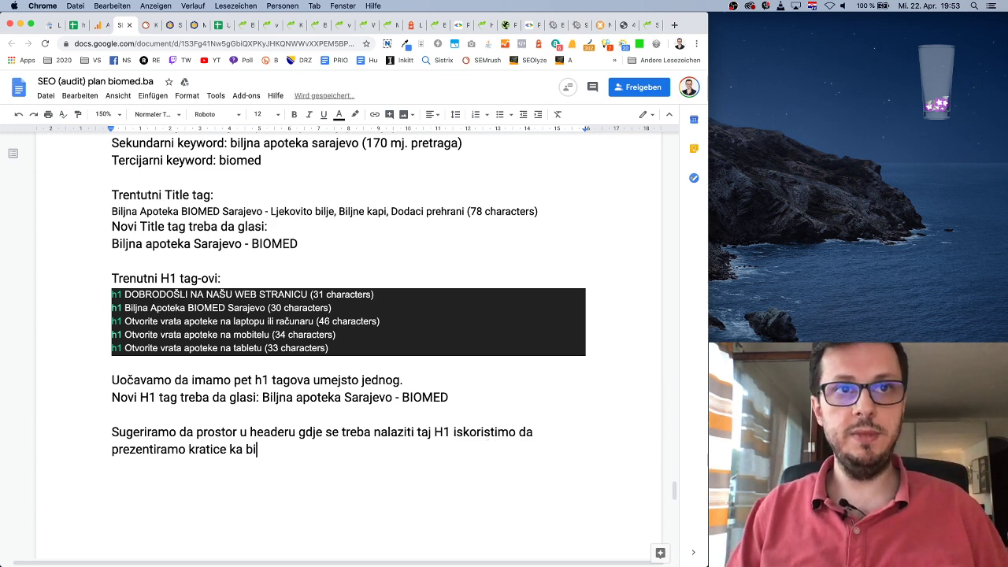
{"action": "type", "text": "tnim sadržajima. "}
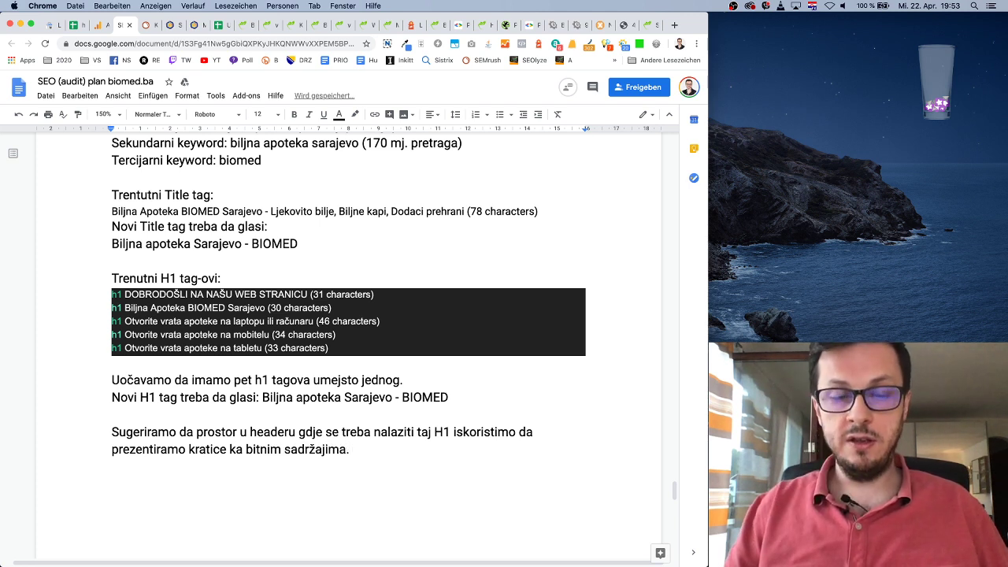
Step: Continue the header paragraph with a new sentence reading "Potencijalni kupci koji guglaju navedene keywordove žele jedno od"
{"action": "type", "text": "Potencijalni k"}
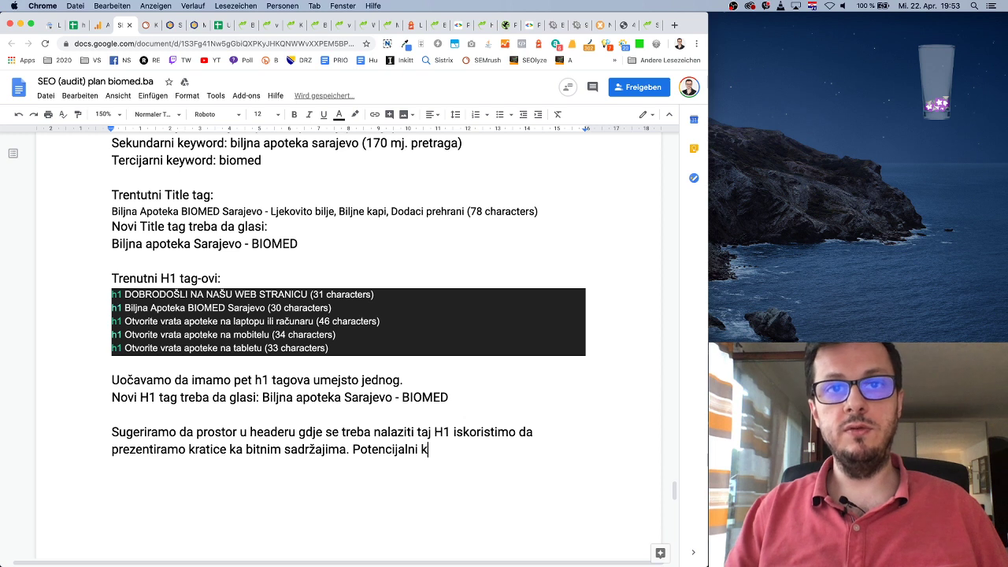
{"action": "type", "text": "upci koji g"}
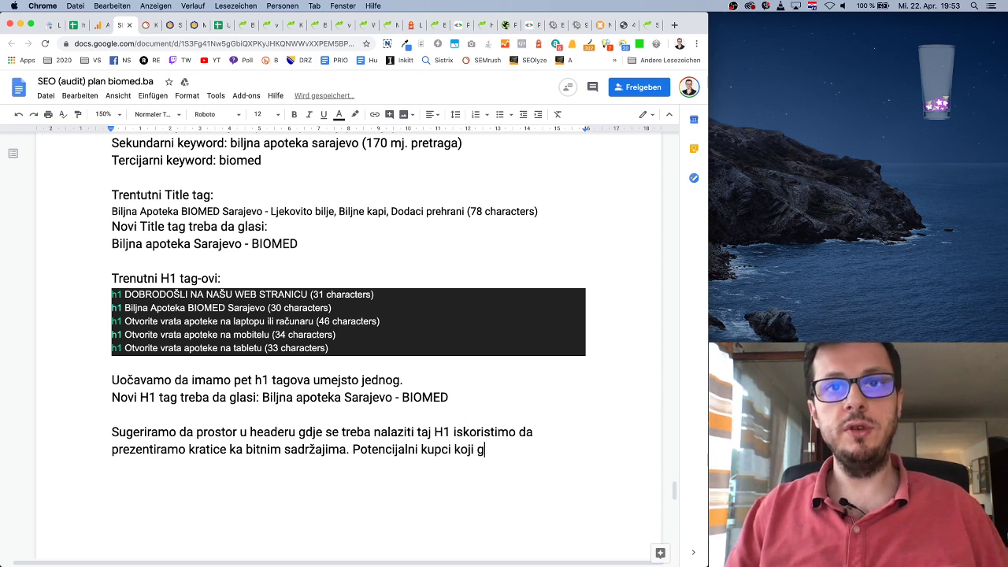
{"action": "type", "text": "uglaju ove"}
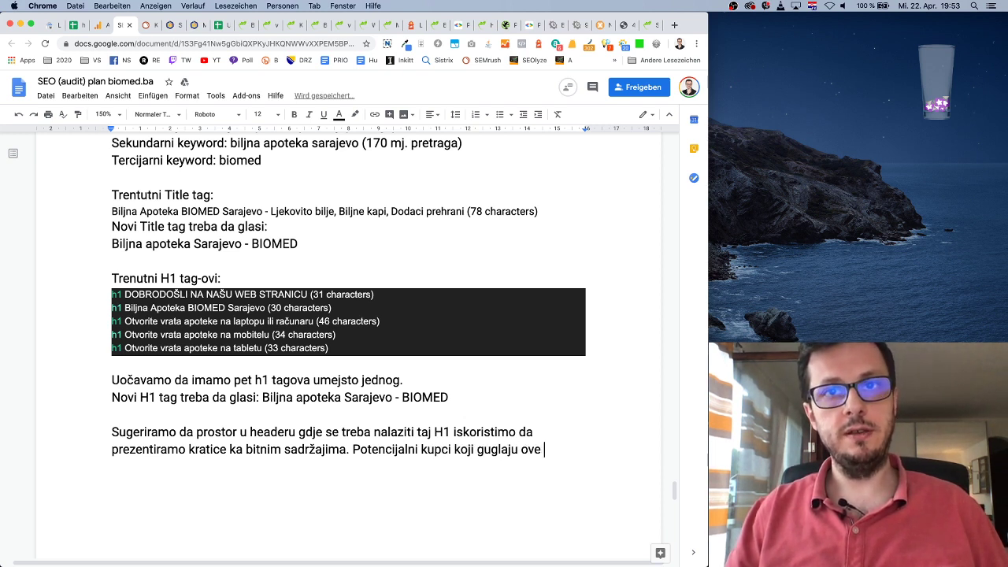
{"action": "type", "text": "ke"}
{"action": "key", "text": "BackSpace"}
{"action": "key", "text": "BackSpace"}
{"action": "key", "text": "BackSpace"}
{"action": "key", "text": "BackSpace"}
{"action": "key", "text": "BackSpace"}
{"action": "key", "text": "BackSpace"}
{"action": "type", "text": "nav"}
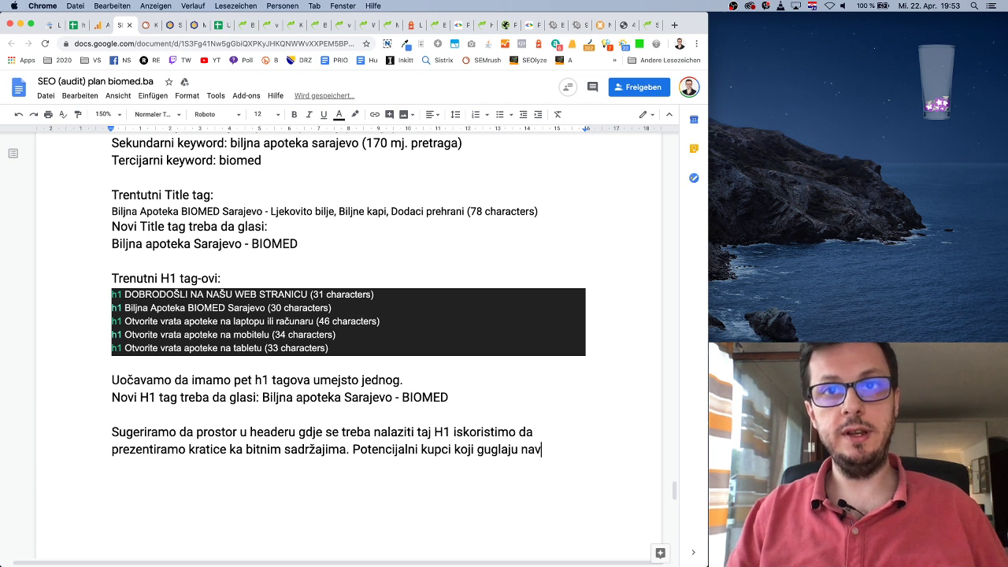
{"action": "type", "text": "edene keywor"}
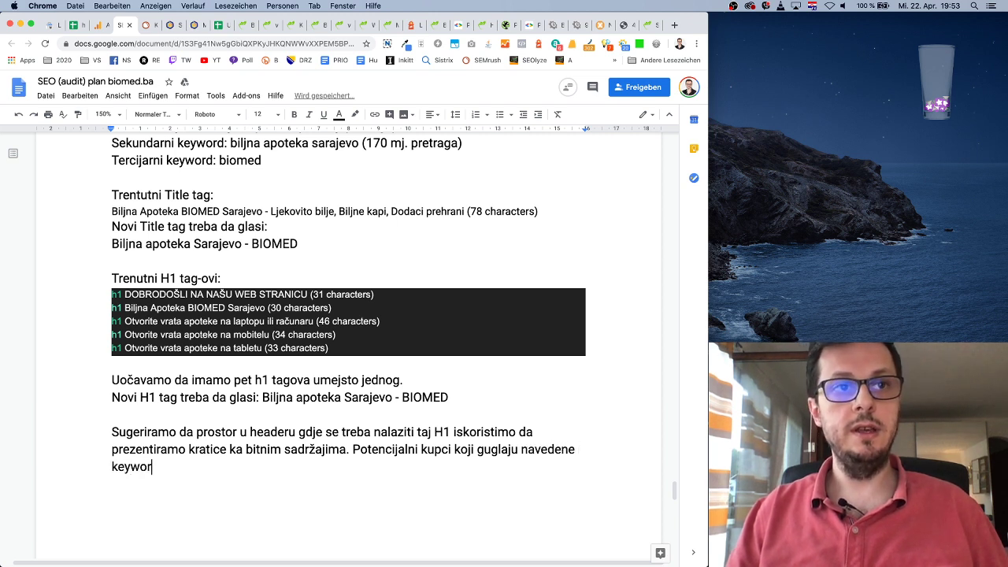
{"action": "type", "text": "dove žele"}
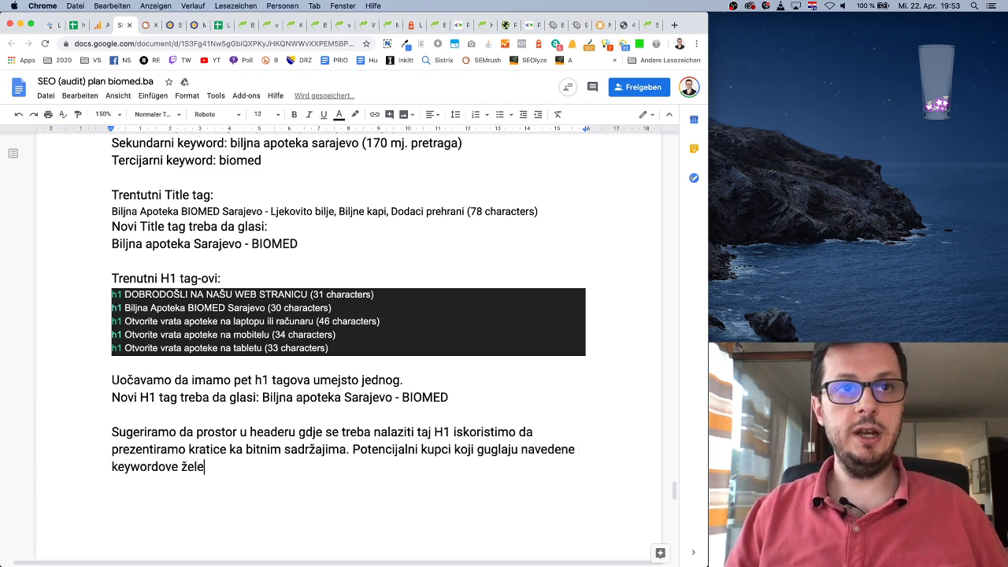
{"action": "type", "text": " jedno od"}
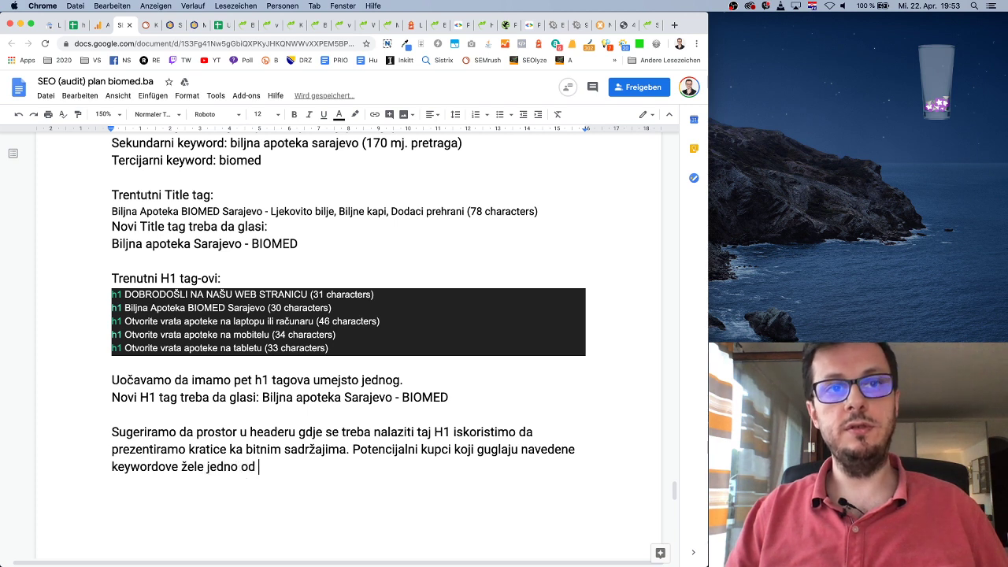
Step: Finish the sentence about potential buyers so that it ends with "žele jednu od dvije stvari:"
{"action": "type", "text": " dvije"}
{"action": "key", "text": "BackSpace"}
{"action": "key", "text": "BackSpace"}
{"action": "key", "text": "BackSpace"}
{"action": "key", "text": "BackSpace"}
{"action": "key", "text": "BackSpace"}
{"action": "key", "text": "BackSpace"}
{"action": "key", "text": "BackSpace"}
{"action": "key", "text": "BackSpace"}
{"action": "key", "text": "BackSpace"}
{"action": "key", "text": "BackSpace"}
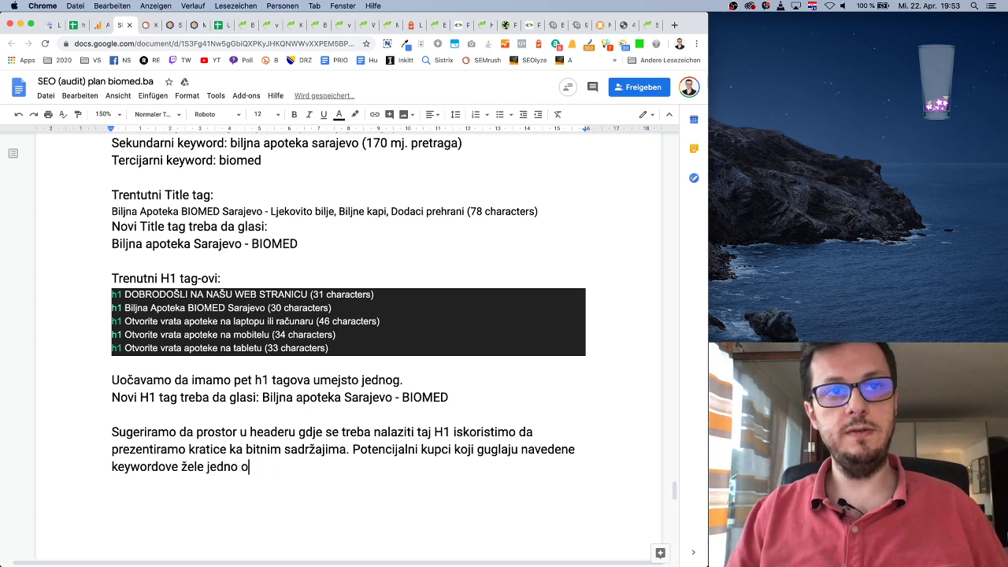
{"action": "type", "text": "u od dvije stvari:"}
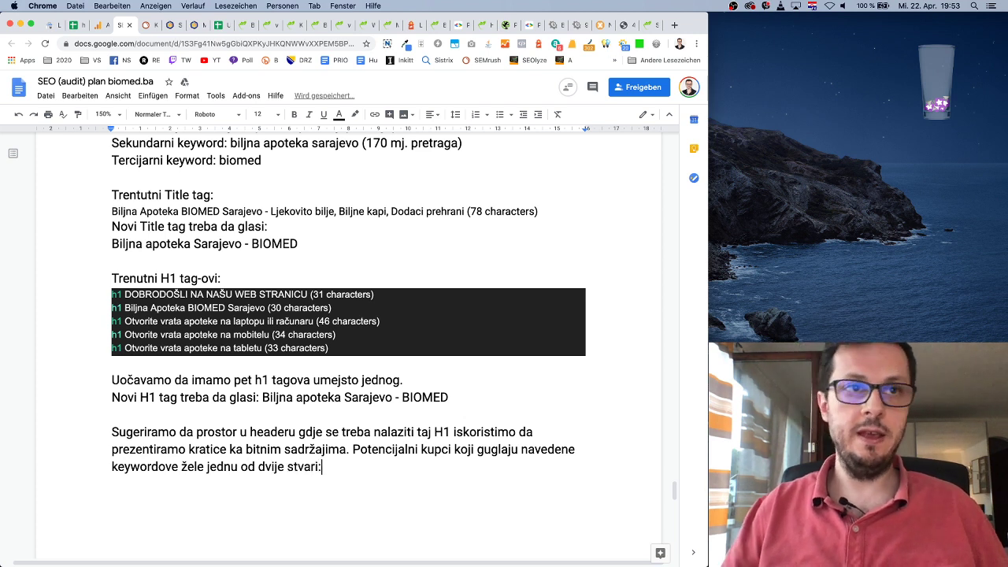
Step: Start a lettered list below the sentence with item a) "Žele da pronađu adresu biljne apoteke i kupe offline"
{"action": "key", "text": "Return"}
{"action": "type", "text": "a) "}
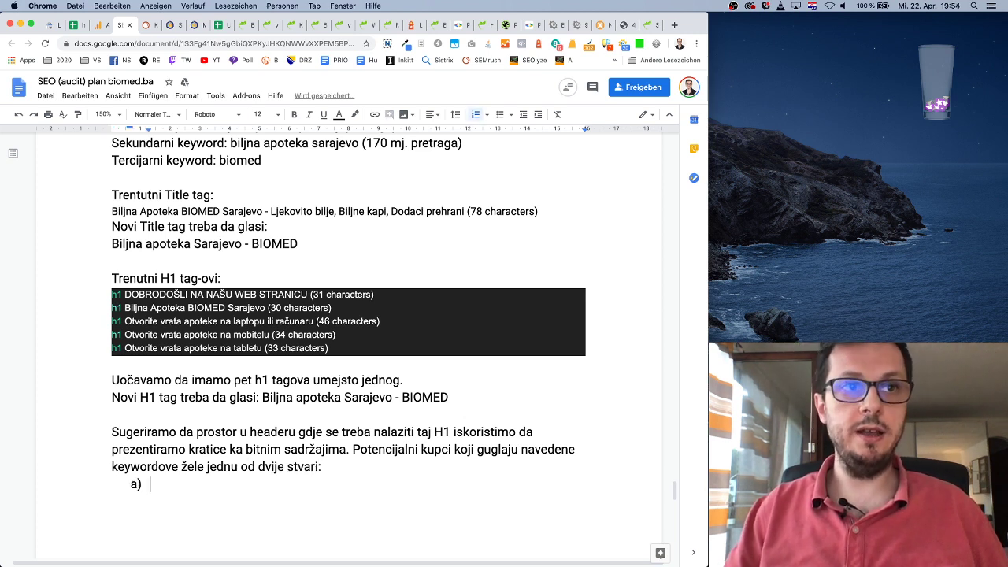
{"action": "type", "text": "Žele da "}
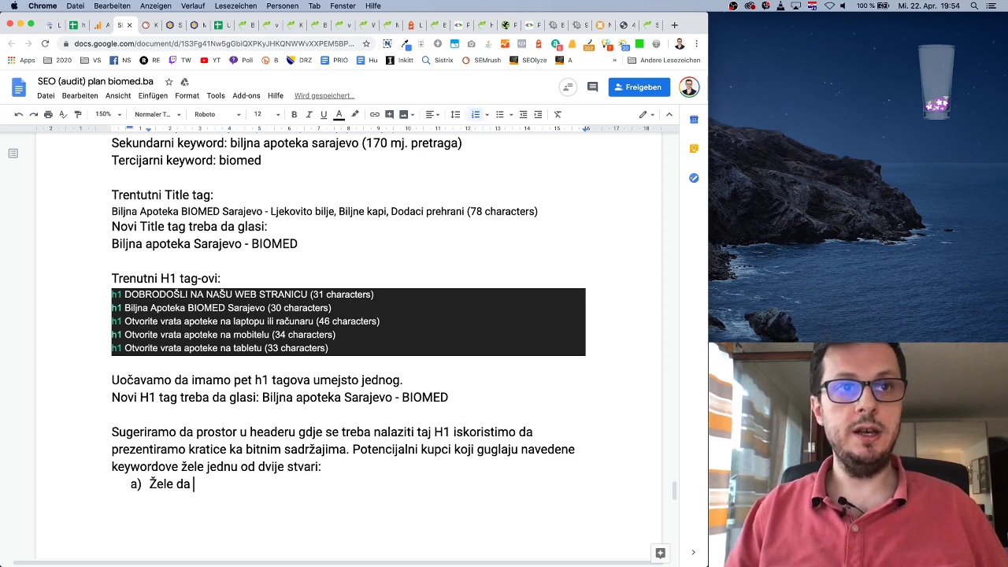
{"action": "type", "text": "pronađu adre"}
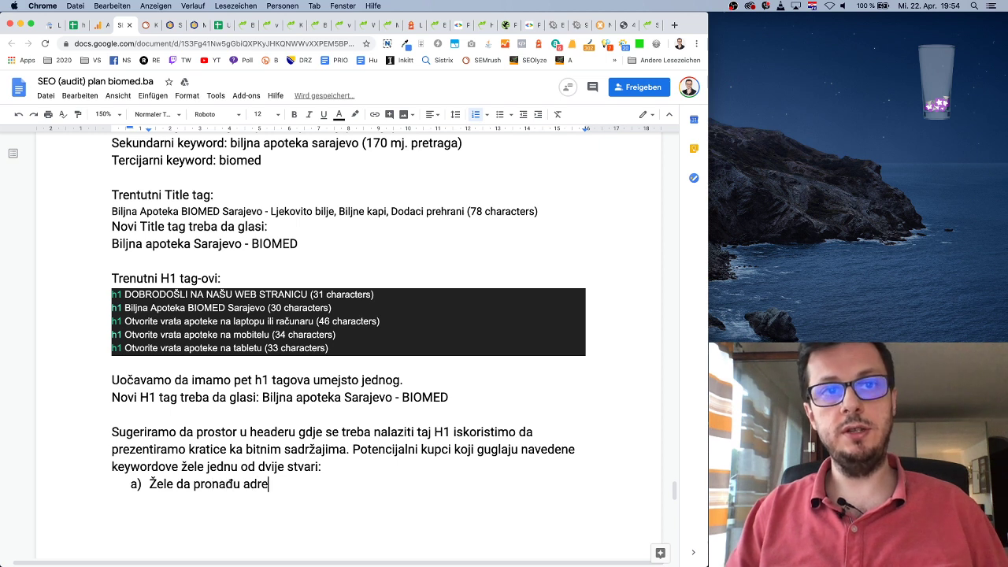
{"action": "type", "text": "su biljne apote"}
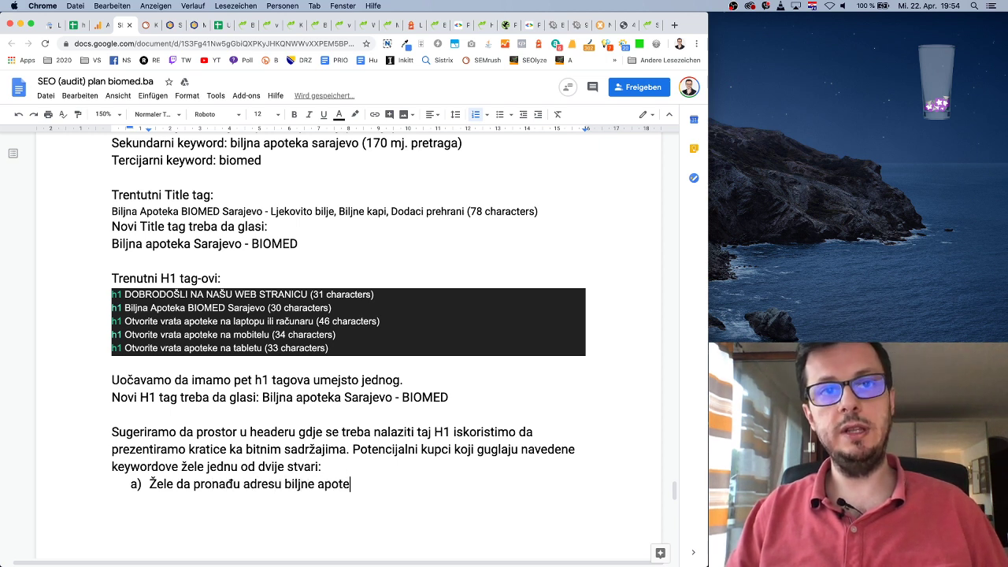
{"action": "type", "text": "ke i kupe offline"}
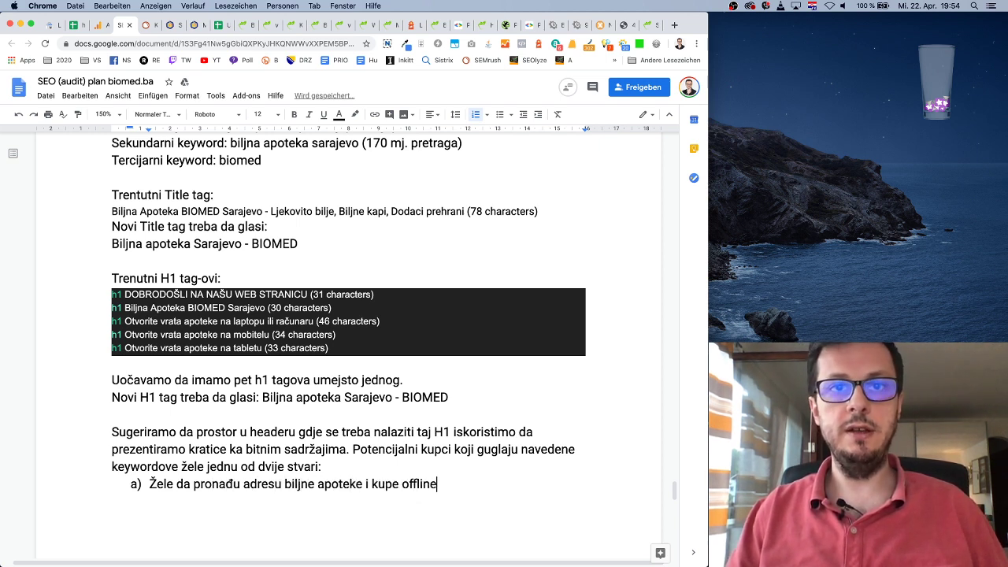
Step: Add list item b) "Da kupe određene proizvode online" and end the list
{"action": "key", "text": "Return"}
{"action": "type", "text": "Da "}
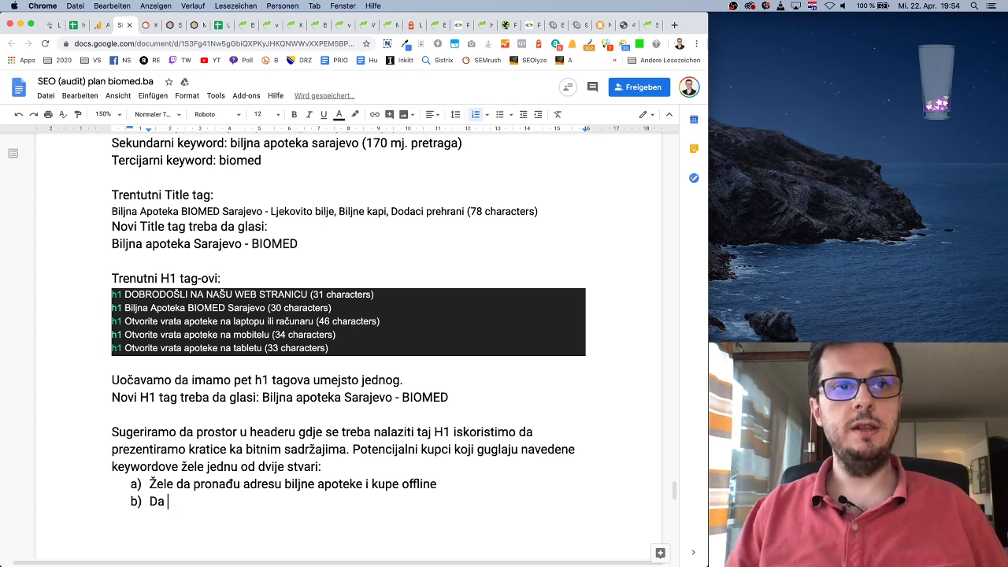
{"action": "type", "text": "kupe određen"}
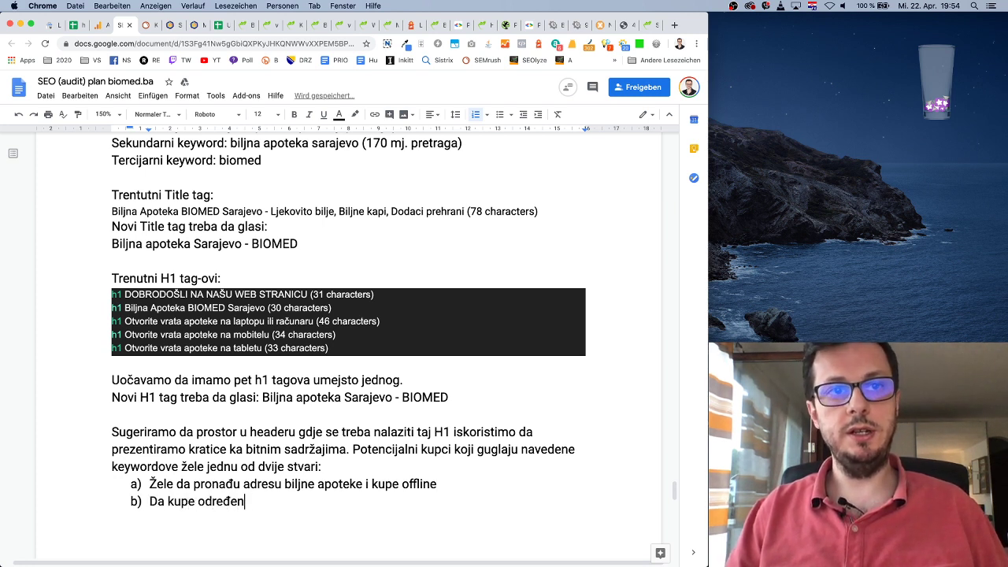
{"action": "type", "text": "e proizvode onl"}
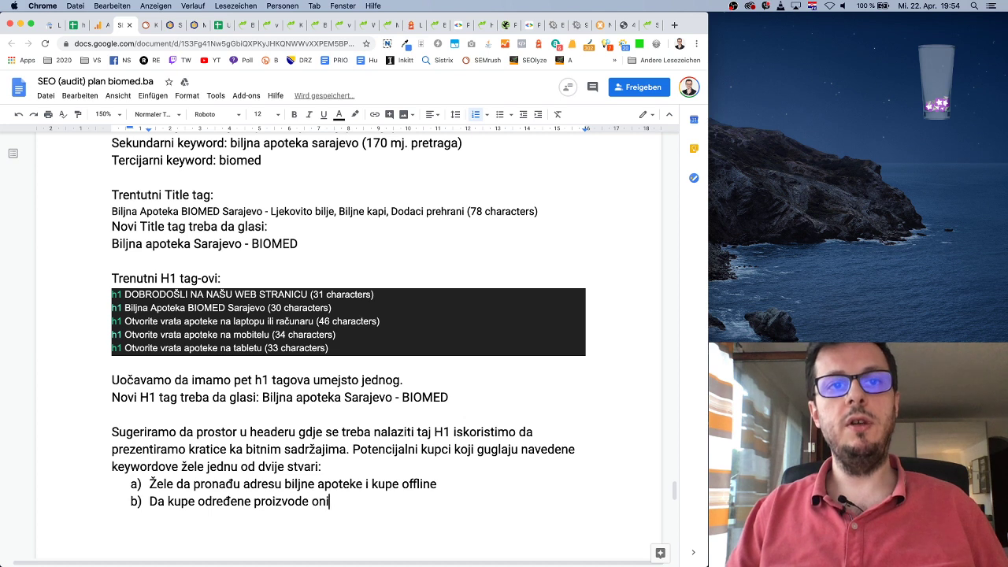
{"action": "type", "text": "ine"}
{"action": "key", "text": "Return"}
{"action": "key", "text": "Return"}
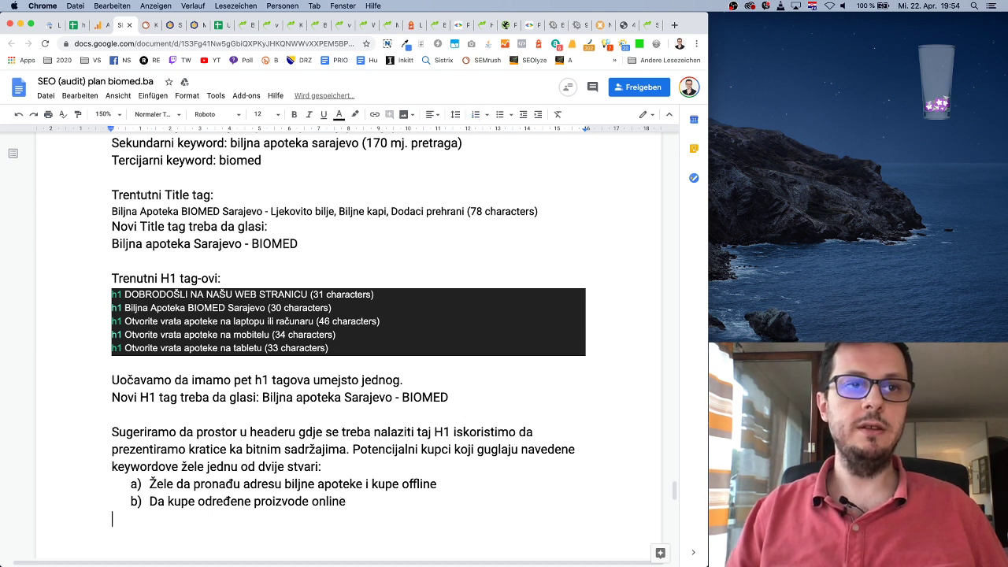
Step: Begin a new paragraph after a blank line with "Zato preporučujemo da u headeru se nalaze dva CTA dugmeta"
{"action": "key", "text": "Return"}
{"action": "type", "text": "Zato preporuč"}
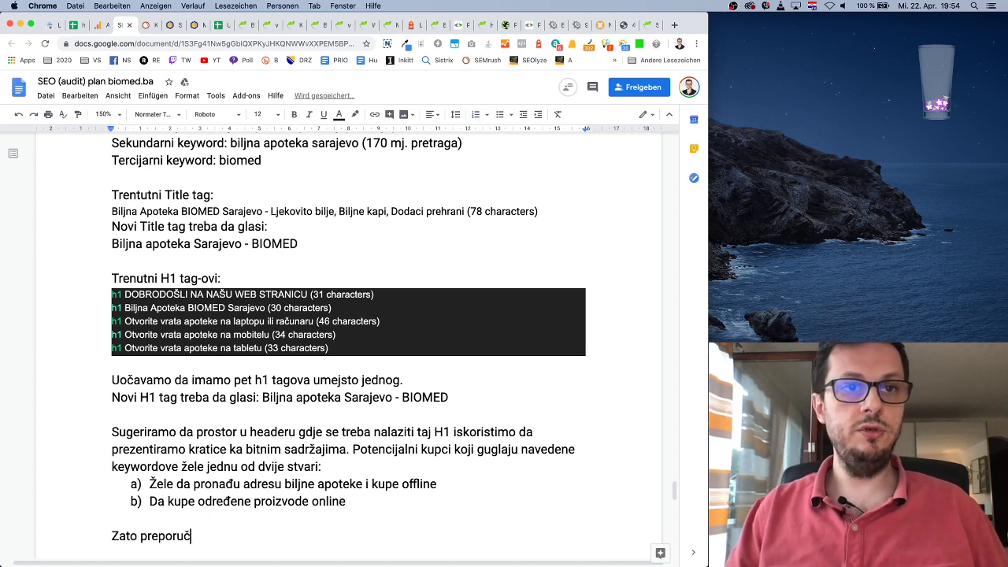
{"action": "type", "text": "ujemo da u hea"}
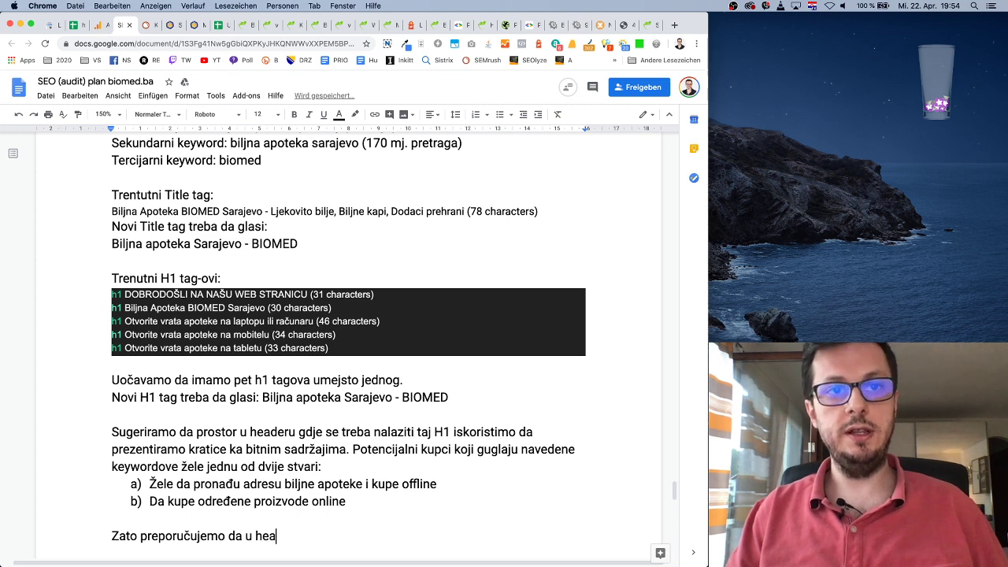
{"action": "type", "text": "deru se n"}
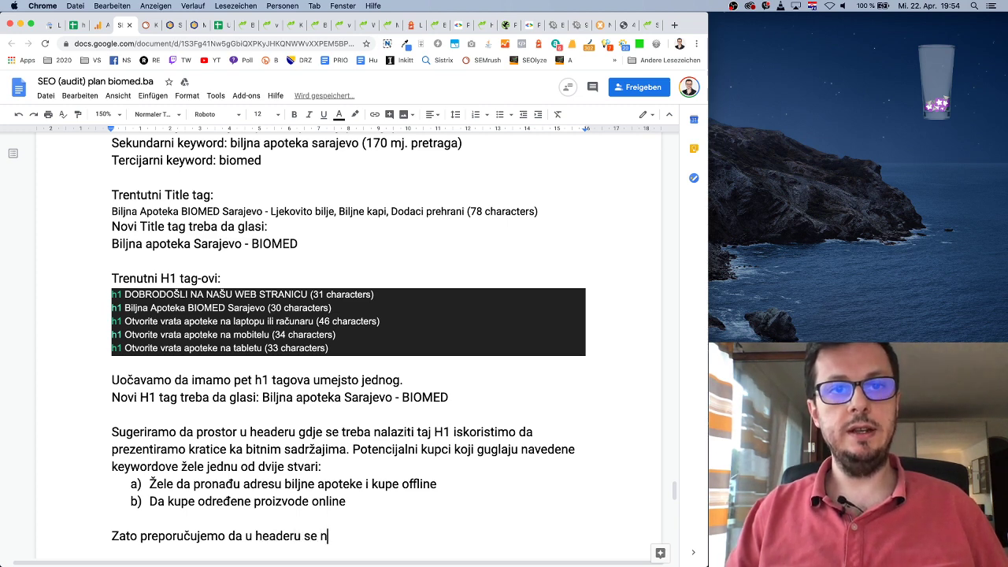
{"action": "type", "text": "alaze dva CTA"}
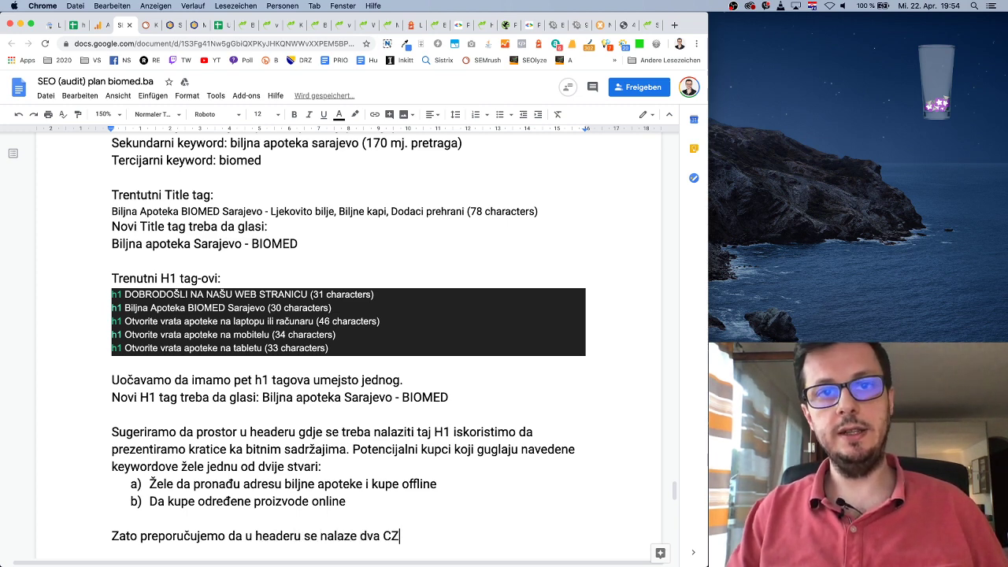
{"action": "type", "text": " gu"}
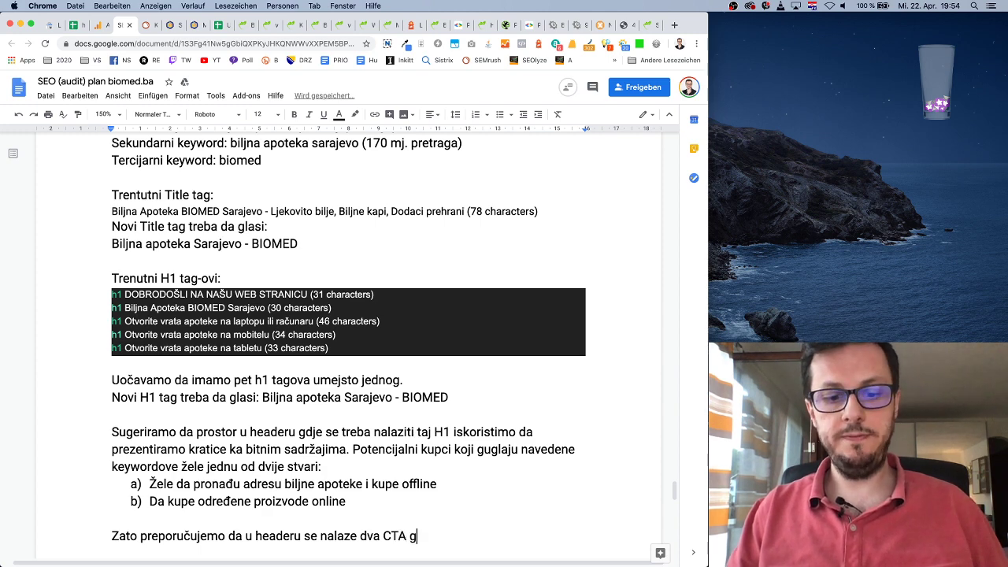
{"action": "key", "text": "BackSpace"}
{"action": "type", "text": "dugmeta"}
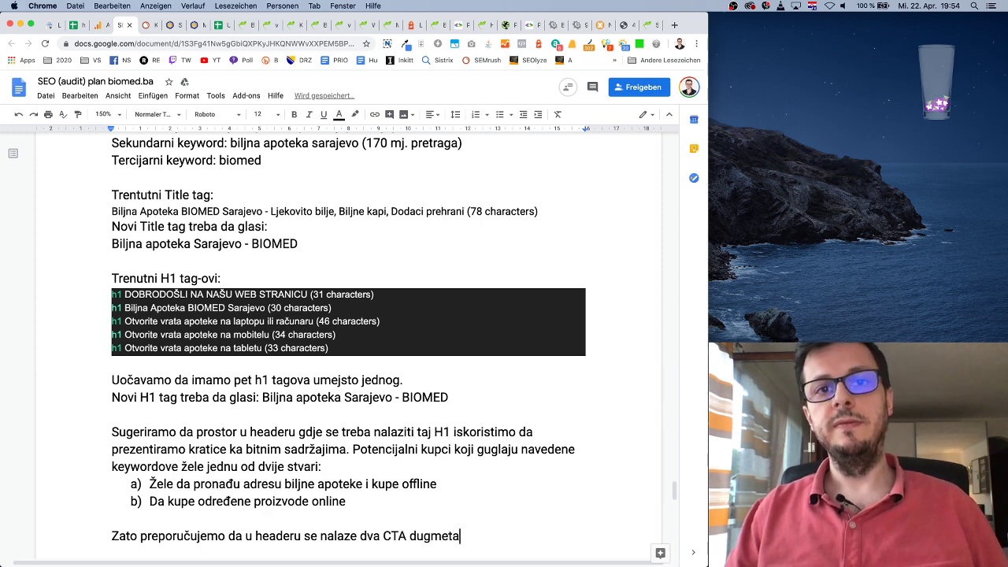
Step: Continue the recommendation with the first button's wording: ", jedan koji kaže “Ulaz u online biljnu apoteku”"
{"action": "type", "text": ", jedan koji kaž"}
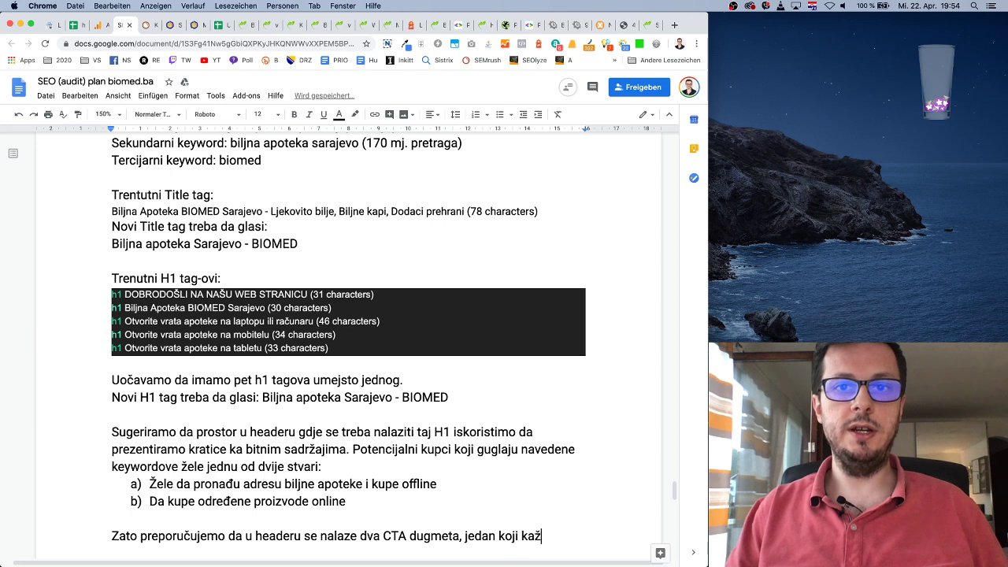
{"action": "type", "text": "e"}
{"action": "scroll", "coordinate": [337, 409], "scroll_direction": "down", "scroll_amount": 2}
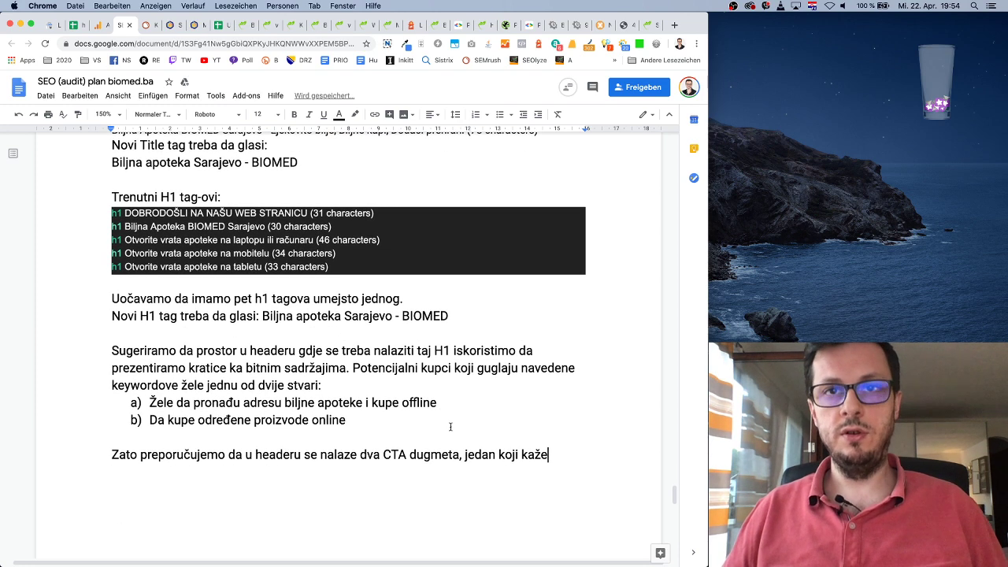
{"action": "type", "text": "“"}
{"action": "type", "text": "k"}
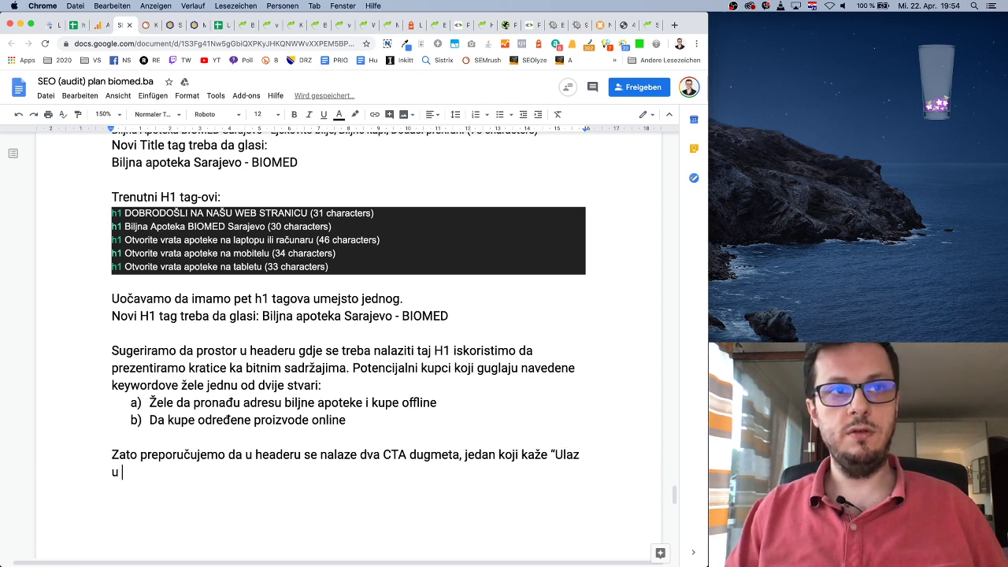
{"action": "type", "text": "laz u online "}
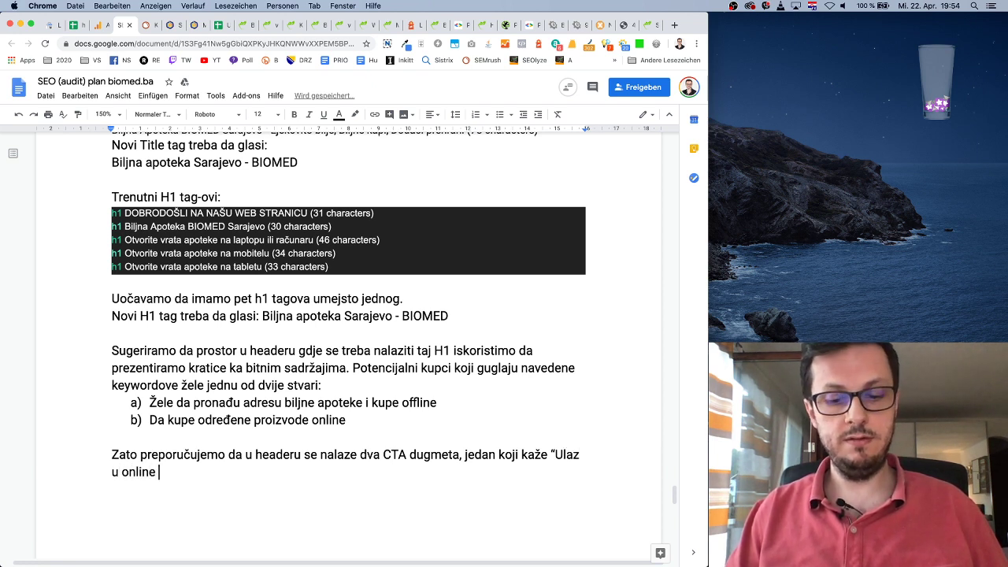
{"action": "type", "text": "bilj"}
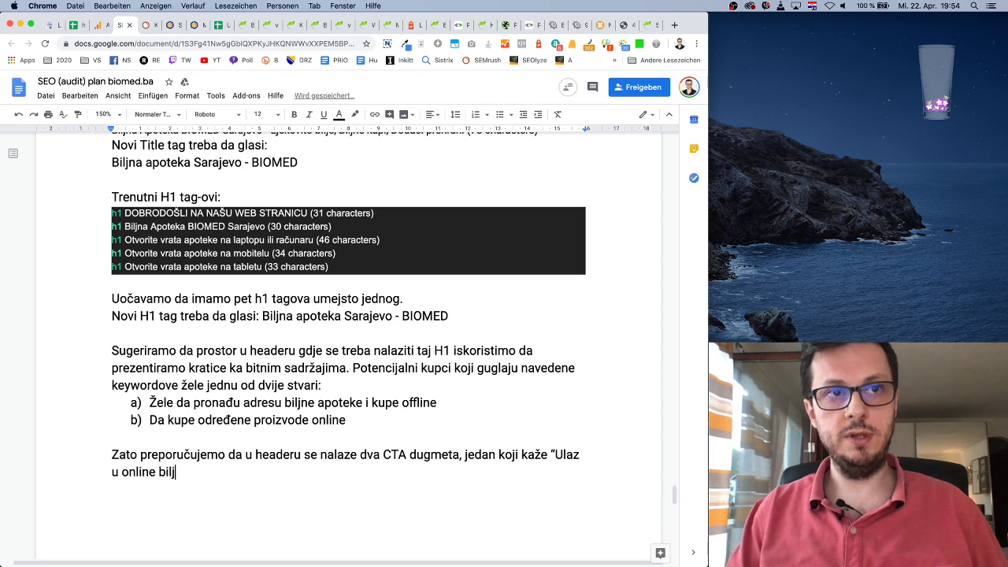
{"action": "type", "text": "nu apoteku”"}
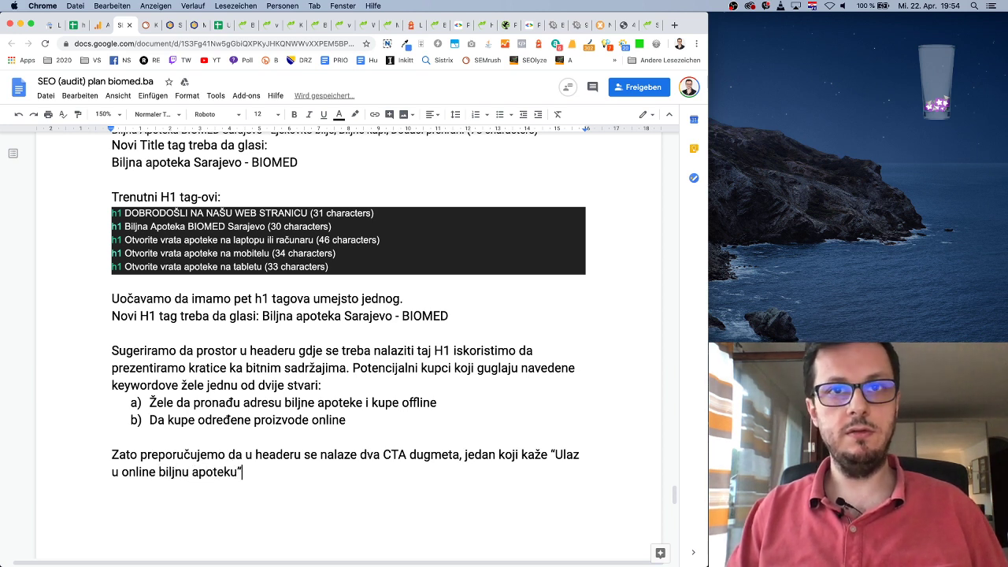
Step: Complete the recommendation with the second button's wording: "i drugi “Prikaži lokalnu adresu apoteke”."
{"action": "type", "text": " i drugi "}
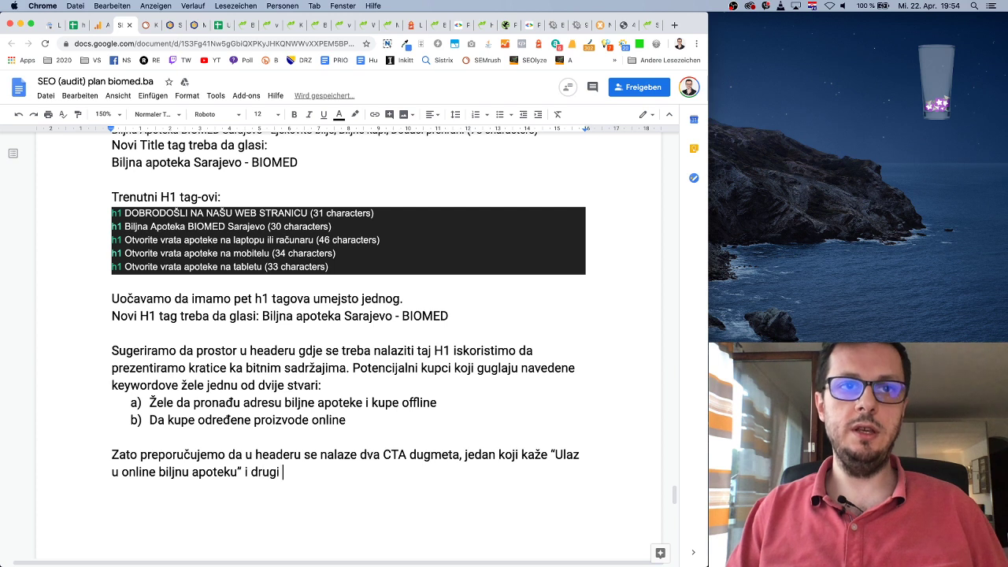
{"action": "type", "text": "“"}
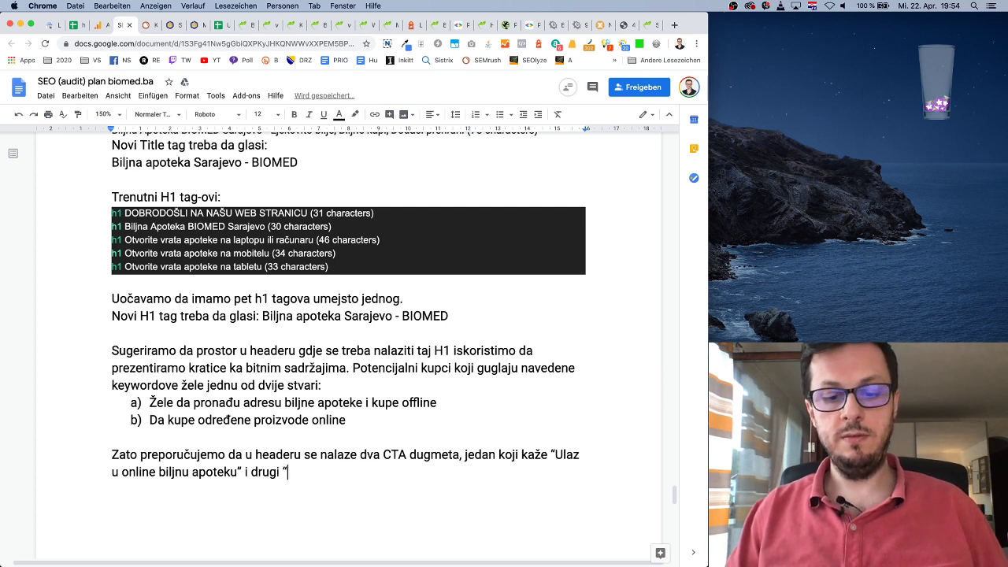
{"action": "type", "text": "Prikaž"}
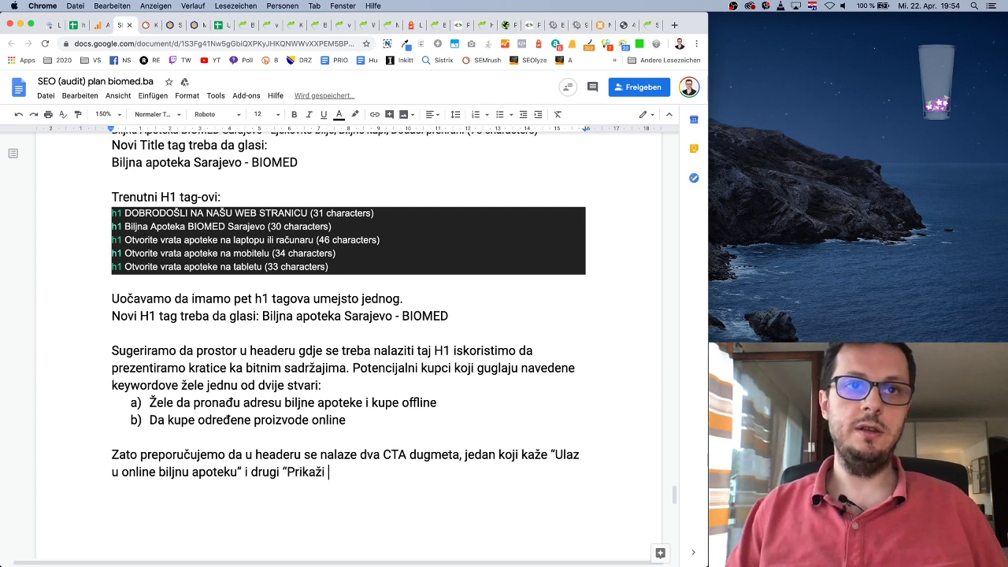
{"action": "type", "text": "i "}
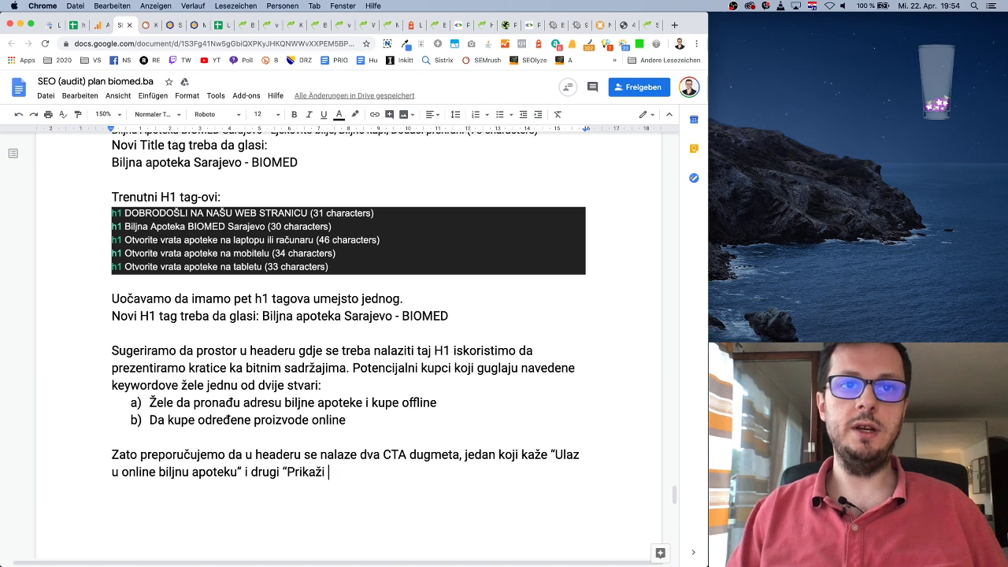
{"action": "type", "text": "lokalnu a"}
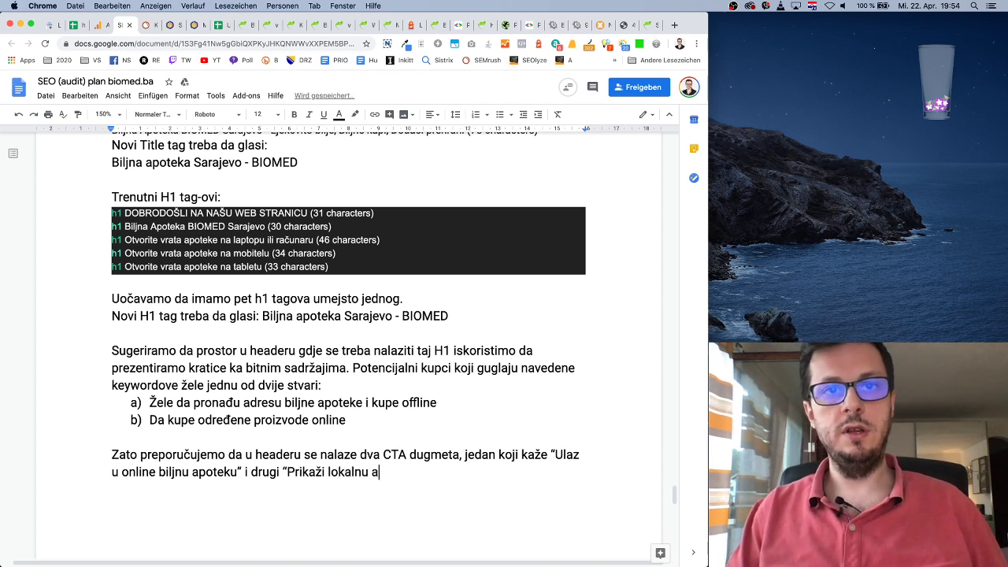
{"action": "type", "text": "dresu "}
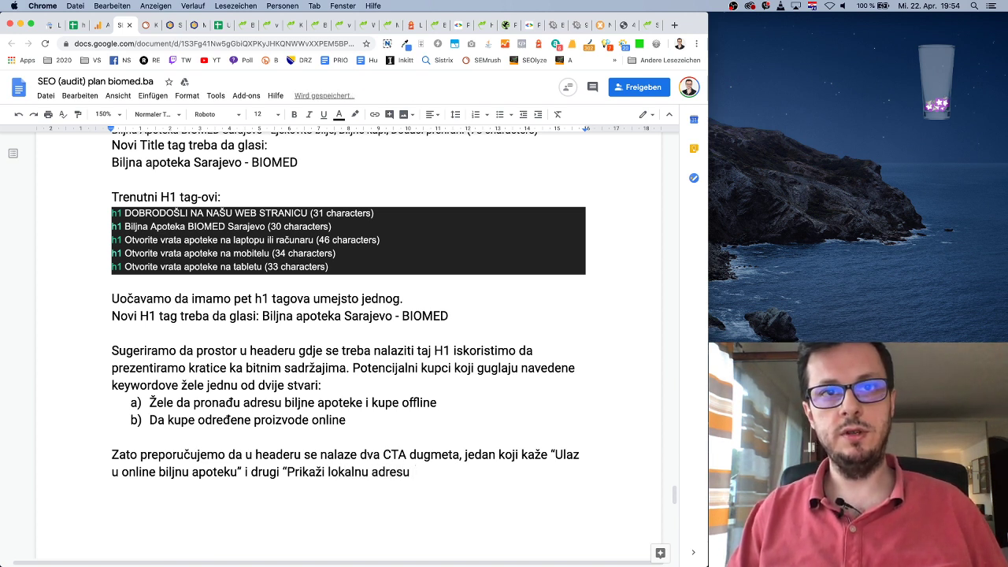
{"action": "type", "text": "n"}
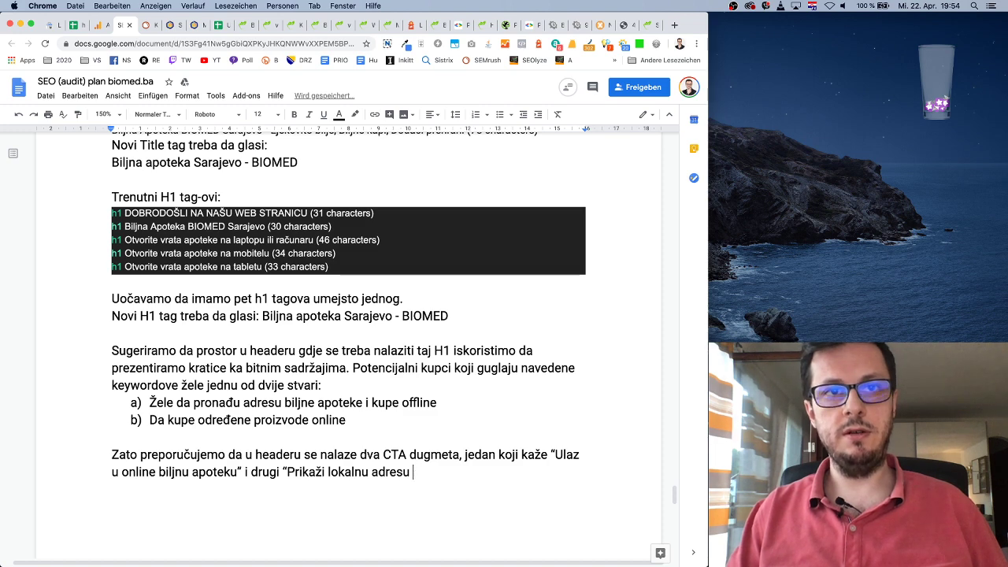
{"action": "type", "text": "apoteke"}
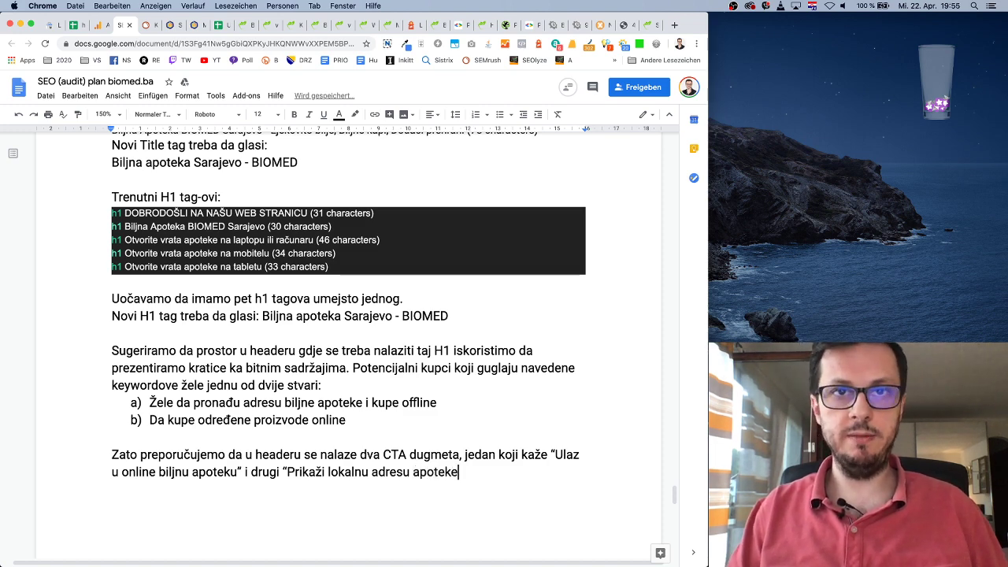
{"action": "type", "text": "\"."}
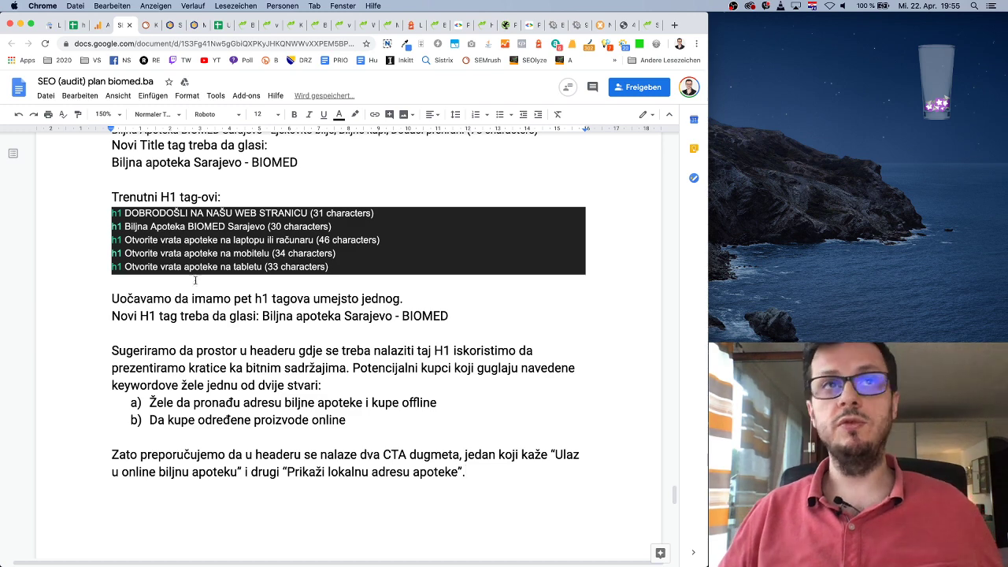
Step: Switch to the biomed.ba homepage and examine its header and product sections
{"action": "left_click", "coordinate": [243, 24]}
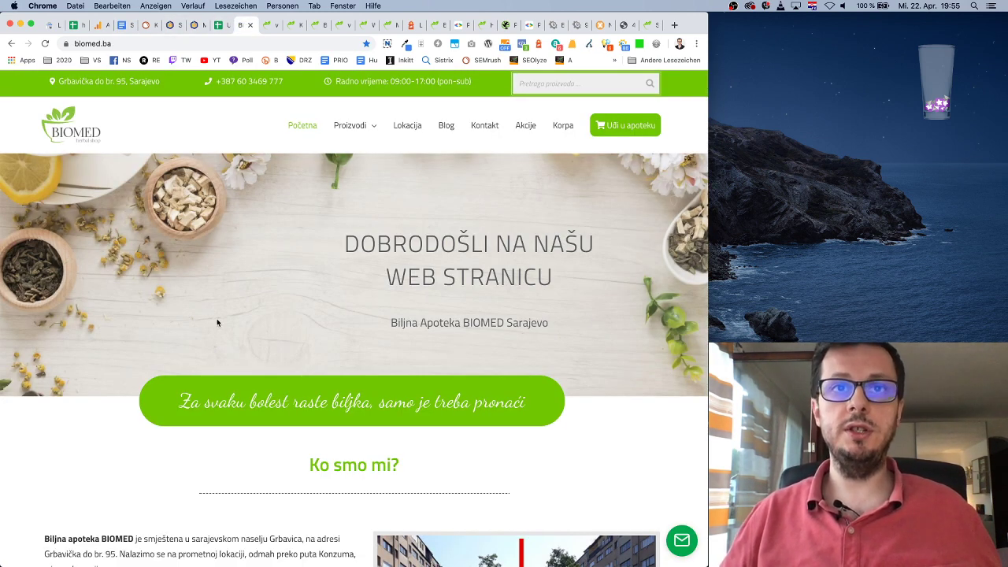
{"action": "scroll", "coordinate": [417, 345], "scroll_direction": "down", "scroll_amount": 15}
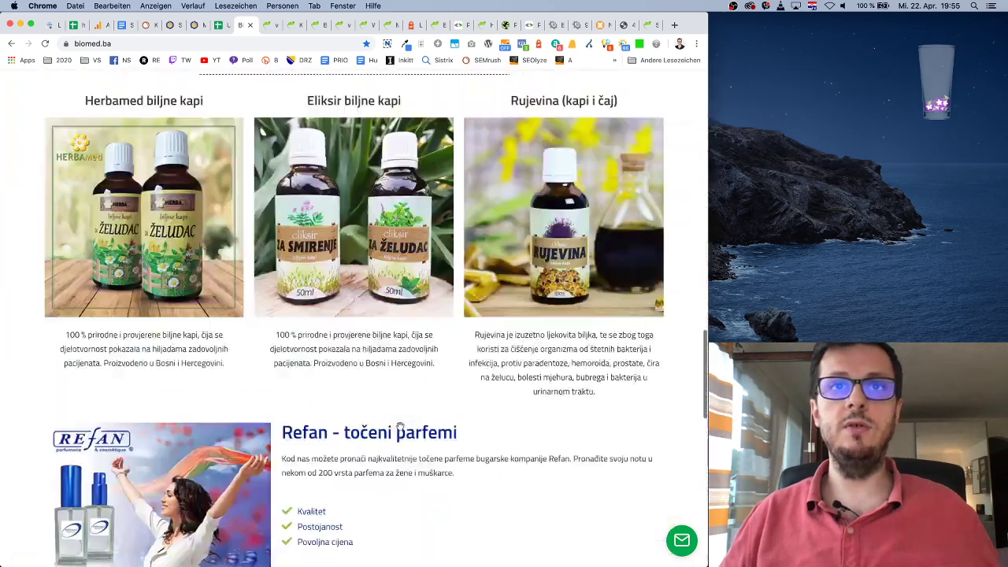
{"action": "scroll", "coordinate": [398, 429], "scroll_direction": "up", "scroll_amount": 10}
{"action": "scroll", "coordinate": [399, 428], "scroll_direction": "up", "scroll_amount": 5}
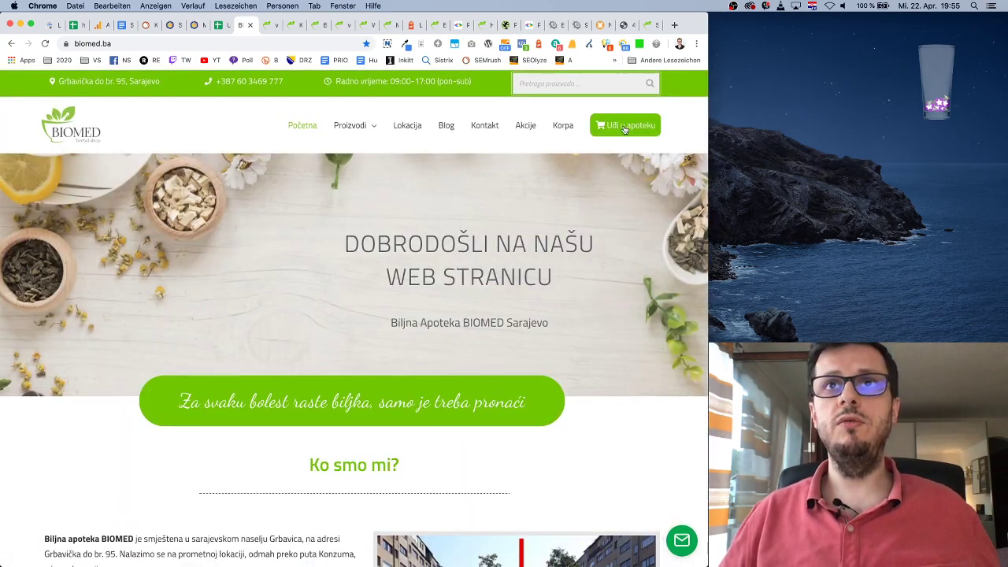
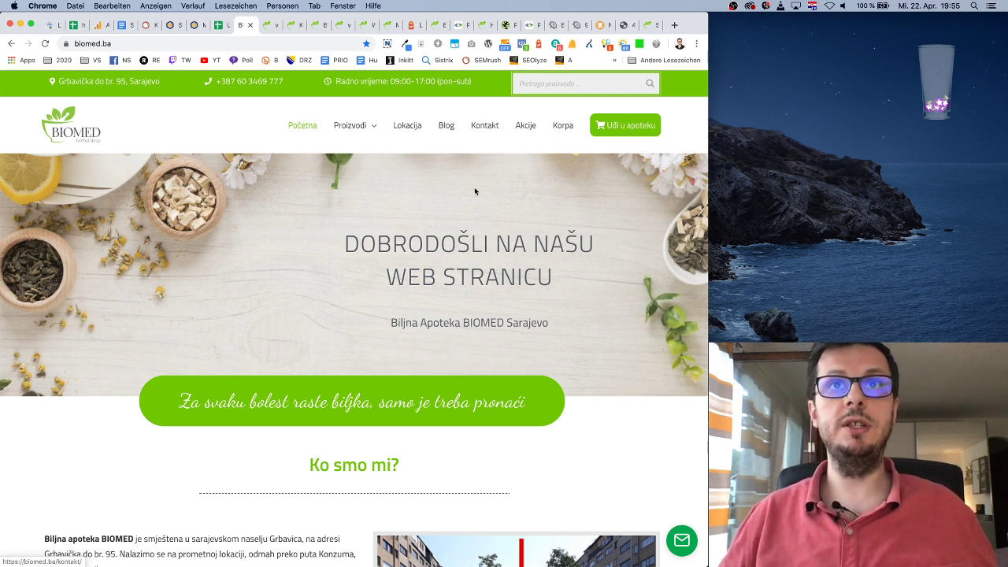
Step: Open the online pharmacy shop from the homepage header, look through its product categories, and return to the homepage
{"action": "left_click", "coordinate": [616, 133]}
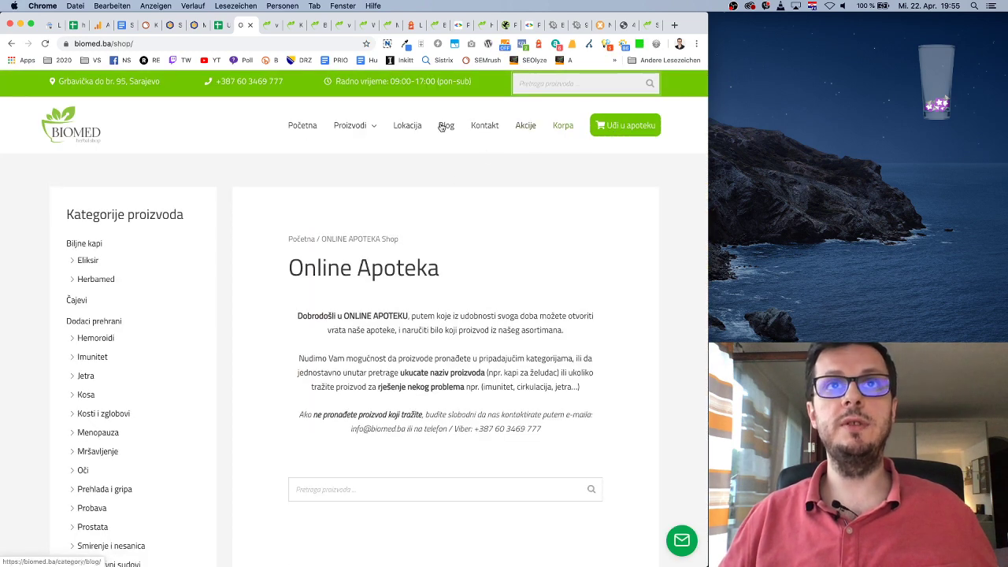
{"action": "mouse_move", "coordinate": [327, 135]}
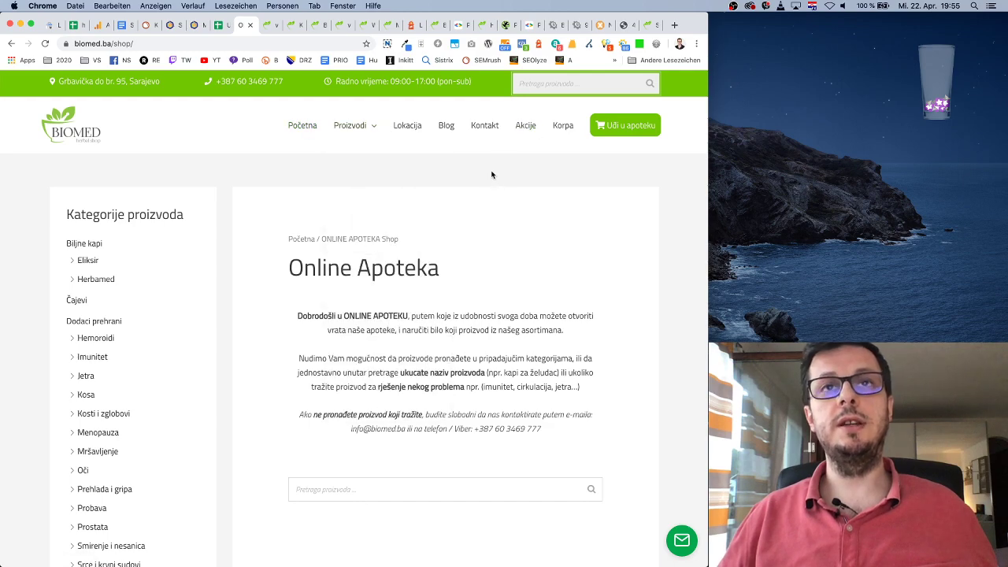
{"action": "scroll", "coordinate": [504, 273], "scroll_direction": "down", "scroll_amount": 15}
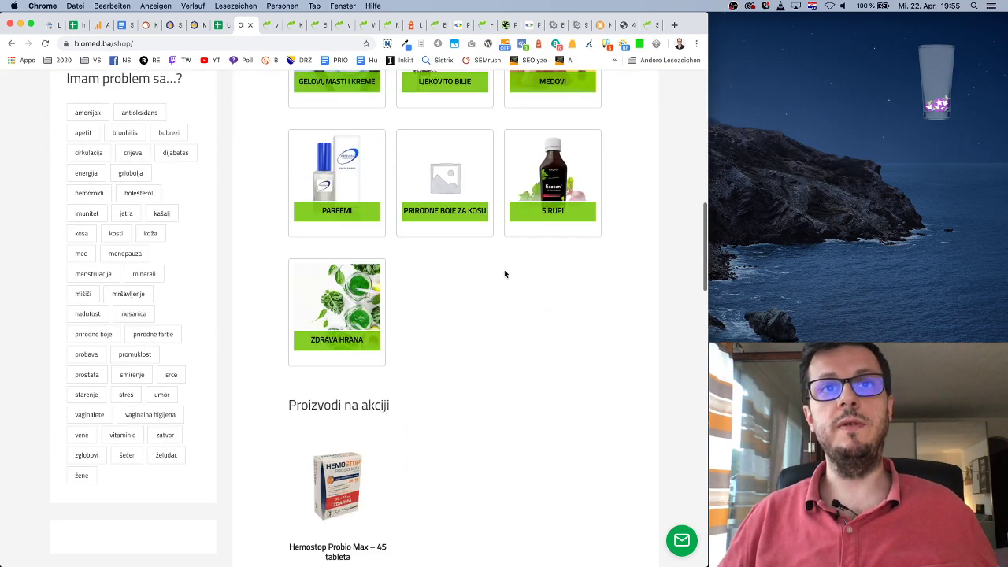
{"action": "scroll", "coordinate": [504, 269], "scroll_direction": "up", "scroll_amount": 15}
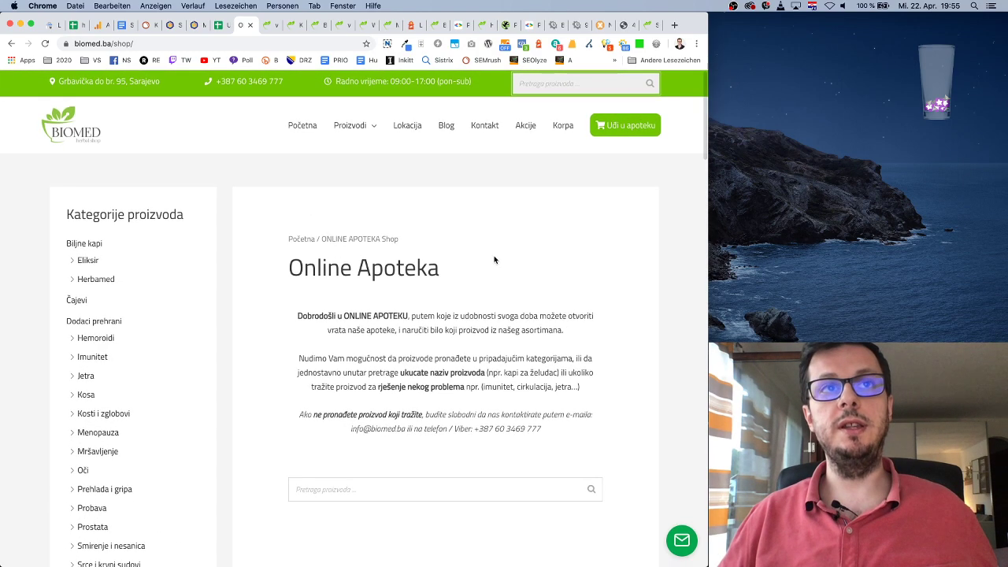
{"action": "left_click", "coordinate": [11, 43]}
Step: Inspect the HTML heading tag of “Ko smo mi?” on the biomed.ba homepage, then close the inspector
{"action": "scroll", "coordinate": [544, 299], "scroll_direction": "down", "scroll_amount": 5}
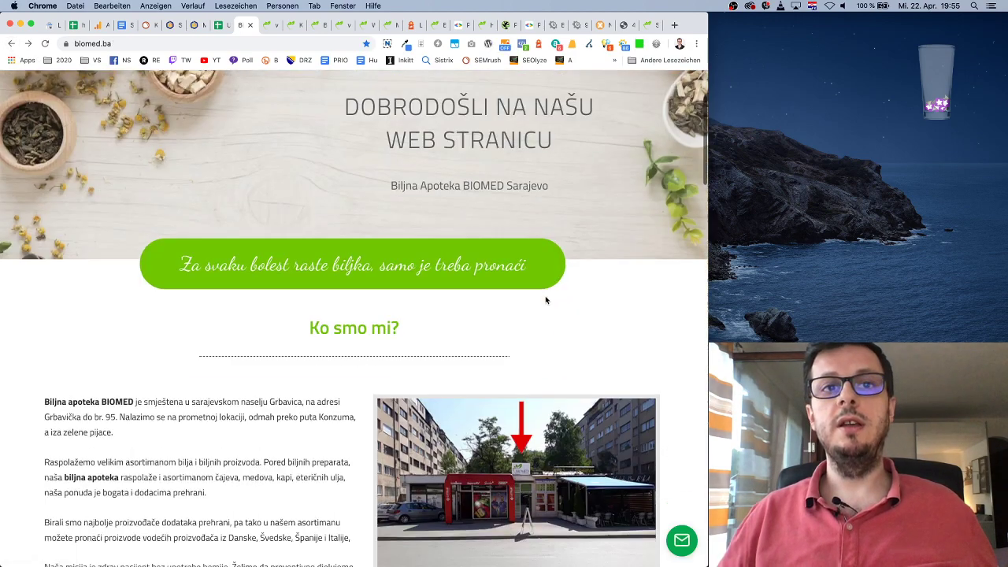
{"action": "scroll", "coordinate": [493, 237], "scroll_direction": "up", "scroll_amount": 5}
{"action": "scroll", "coordinate": [494, 237], "scroll_direction": "down", "scroll_amount": 1}
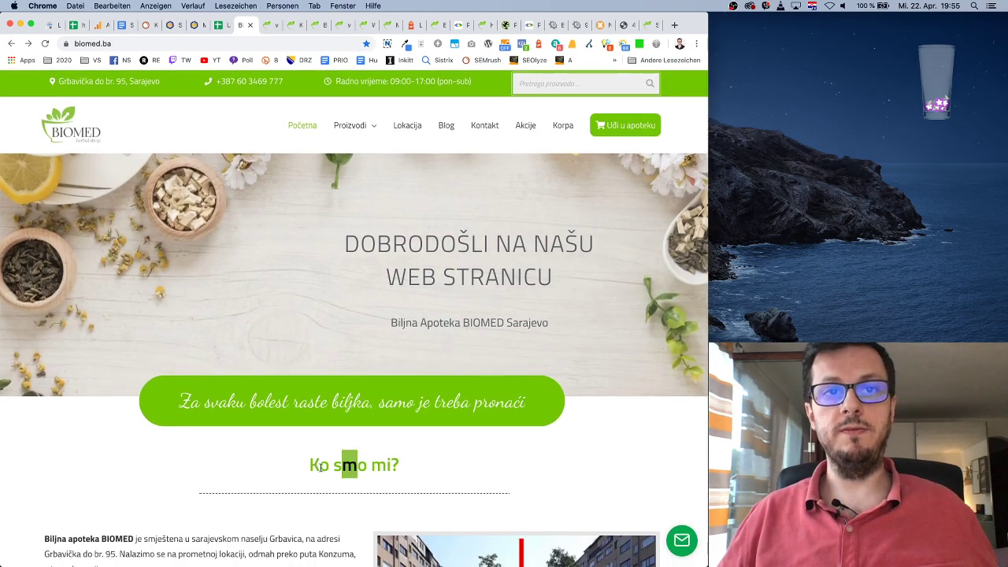
{"action": "left_click_drag", "start_coordinate": [311, 465], "coordinate": [409, 472]}
{"action": "left_click", "coordinate": [415, 471]}
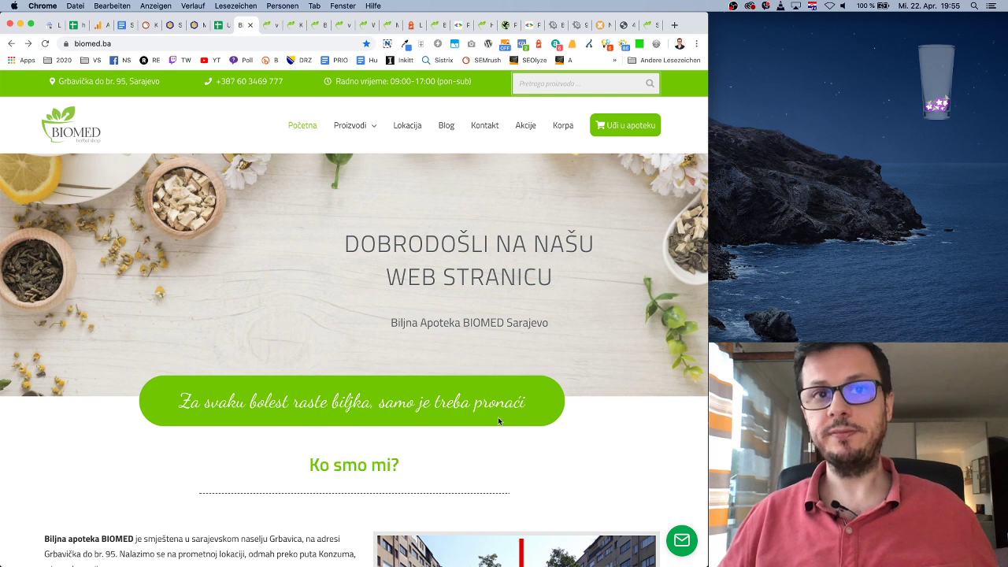
{"action": "scroll", "coordinate": [331, 349], "scroll_direction": "down", "scroll_amount": 2}
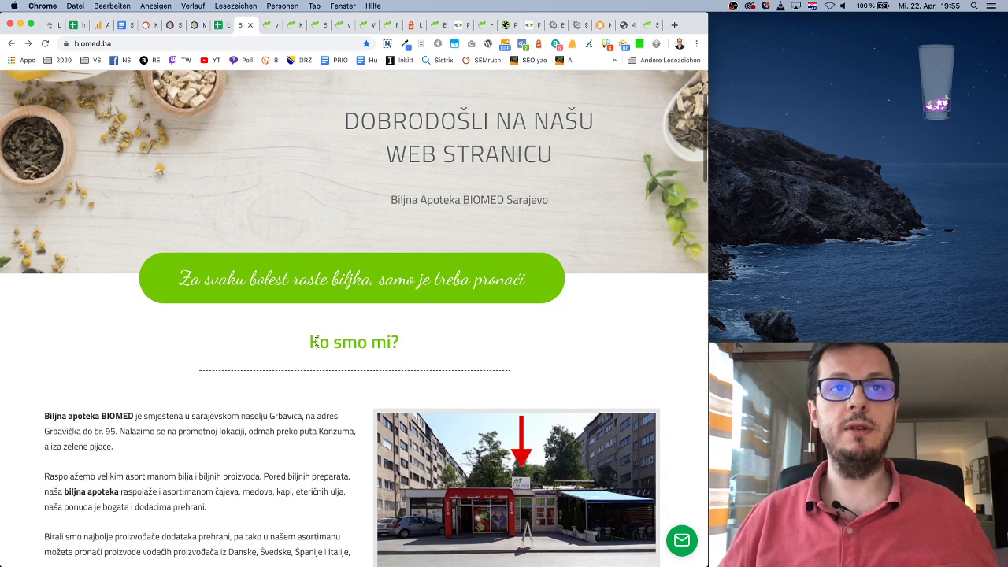
{"action": "left_click_drag", "start_coordinate": [310, 341], "coordinate": [403, 345]}
{"action": "right_click", "coordinate": [375, 343]}
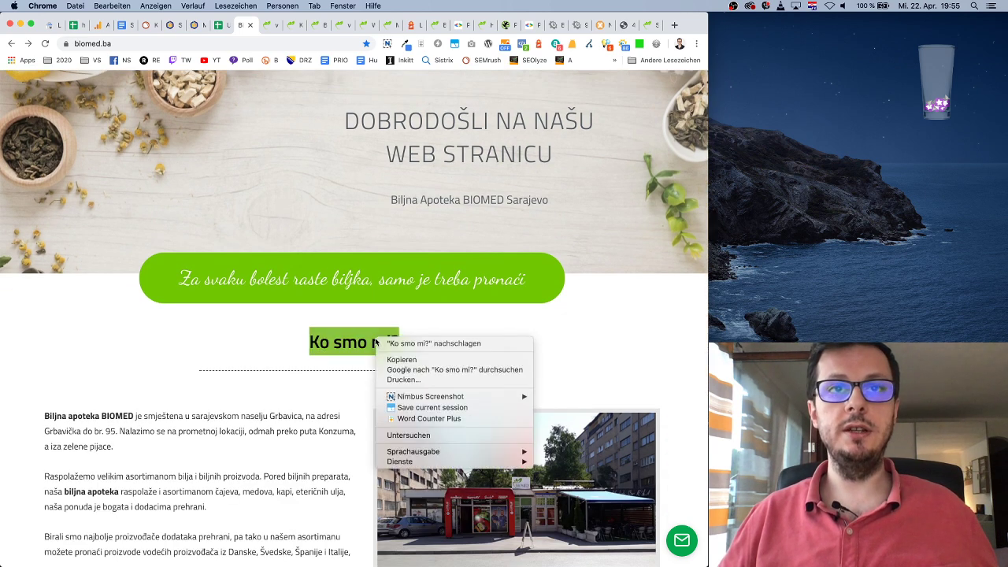
{"action": "left_click", "coordinate": [442, 434]}
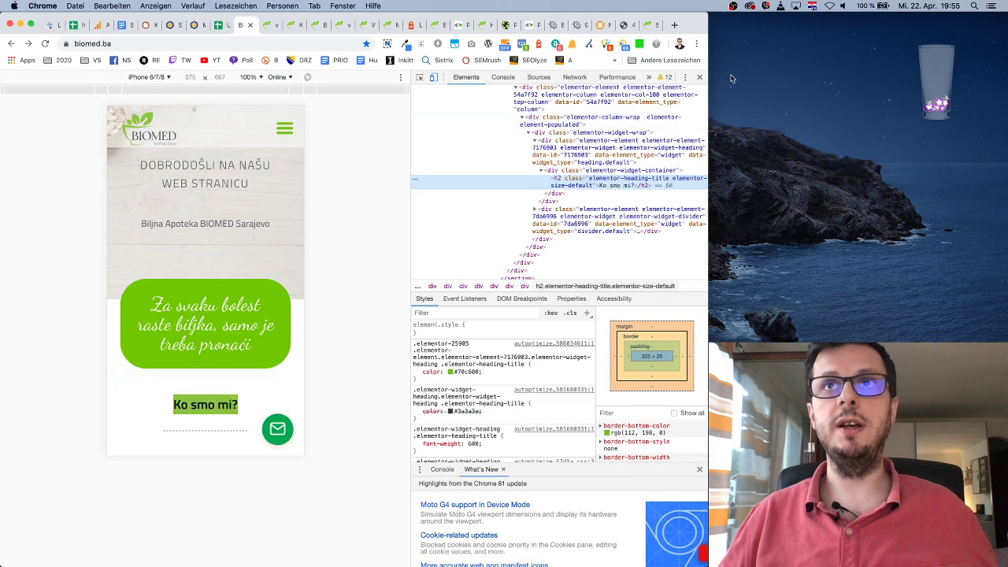
{"action": "left_click", "coordinate": [700, 76]}
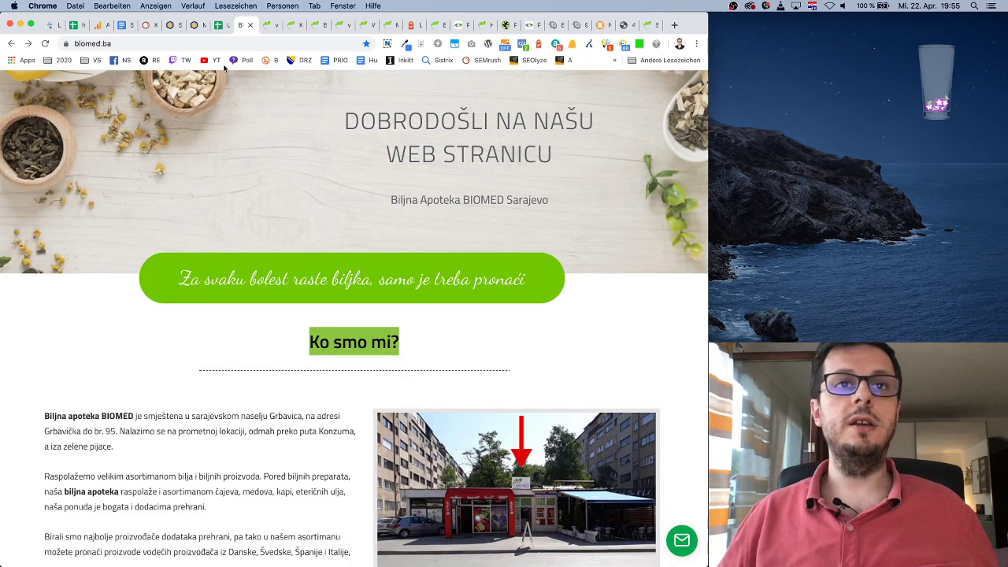
Step: Switch to the SEO audit plan document and add a new paragraph after a blank line: “Prvi H2 na koji nalazimo trenutno glasi “Ko smo mi?””
{"action": "left_click", "coordinate": [126, 24]}
{"action": "scroll", "coordinate": [453, 414], "scroll_direction": "down", "scroll_amount": 2}
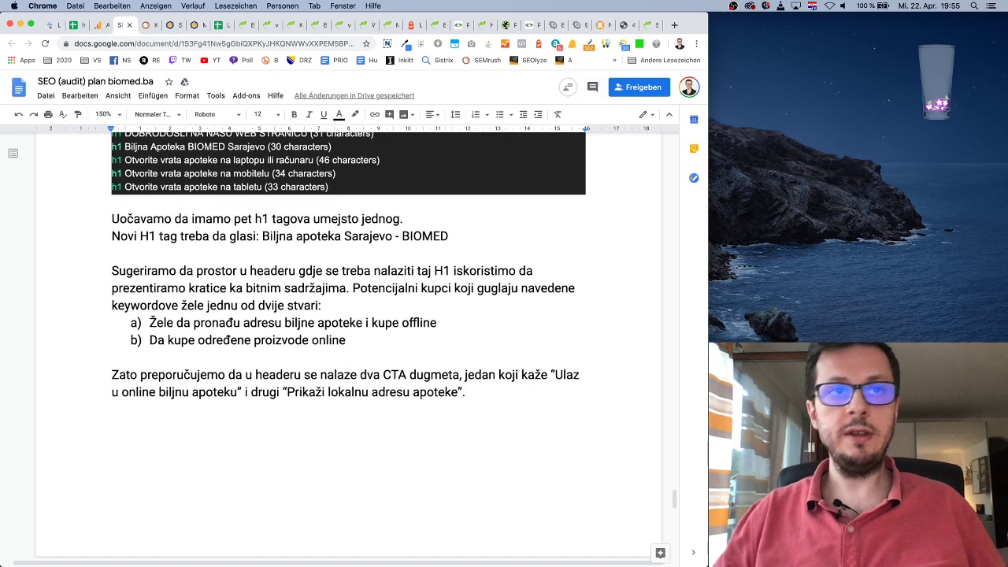
{"action": "key", "text": "Return"}
{"action": "key", "text": "Return"}
{"action": "type", "text": "Prvi H"}
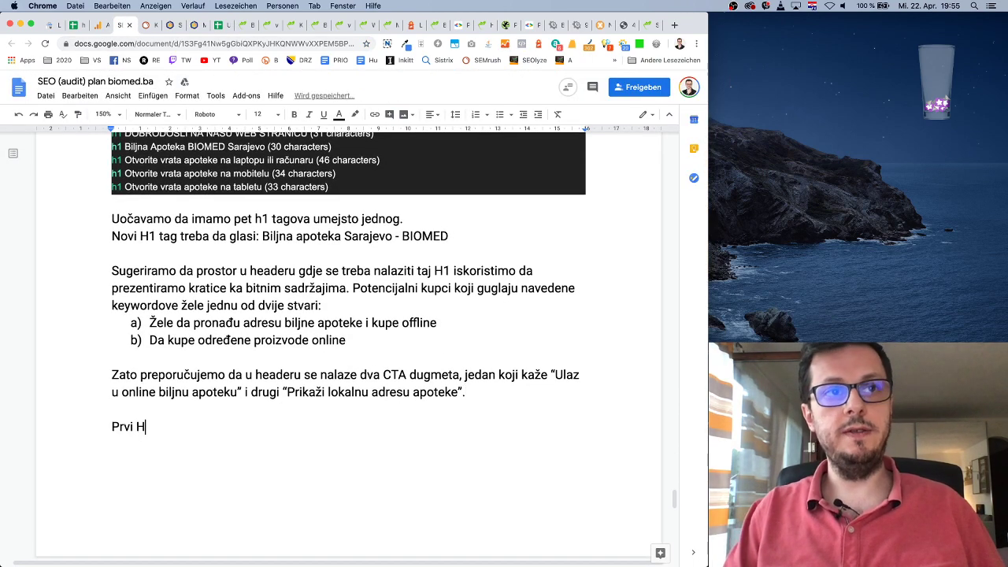
{"action": "type", "text": "2 na ko"}
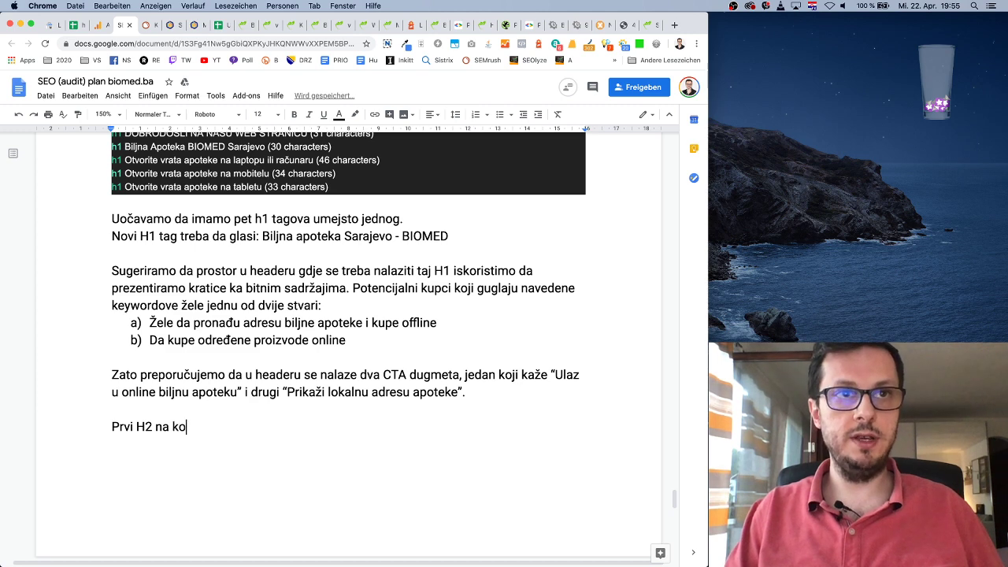
{"action": "type", "text": "ji nalazimo trenutno glasi "}
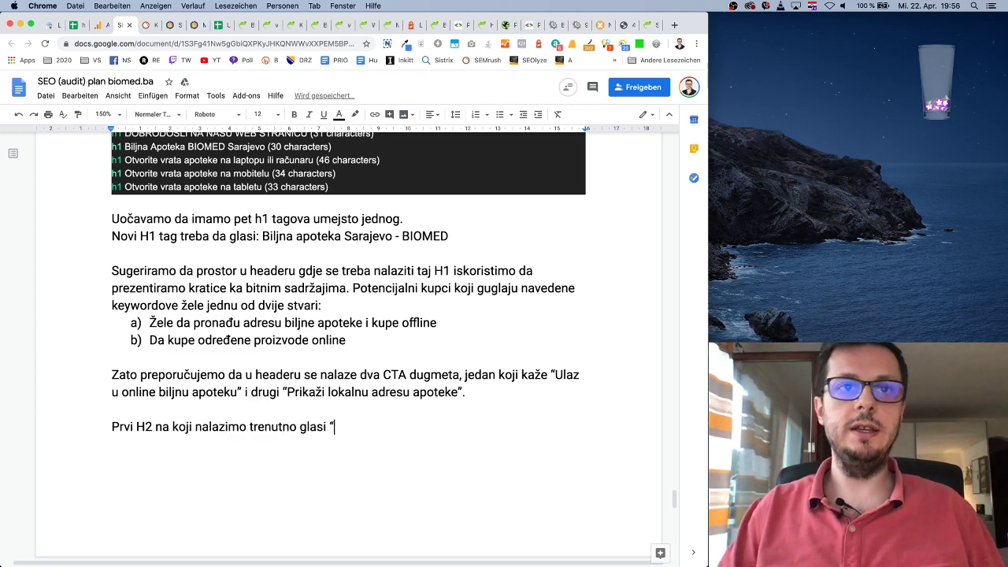
{"action": "type", "text": "“Ko smo m"}
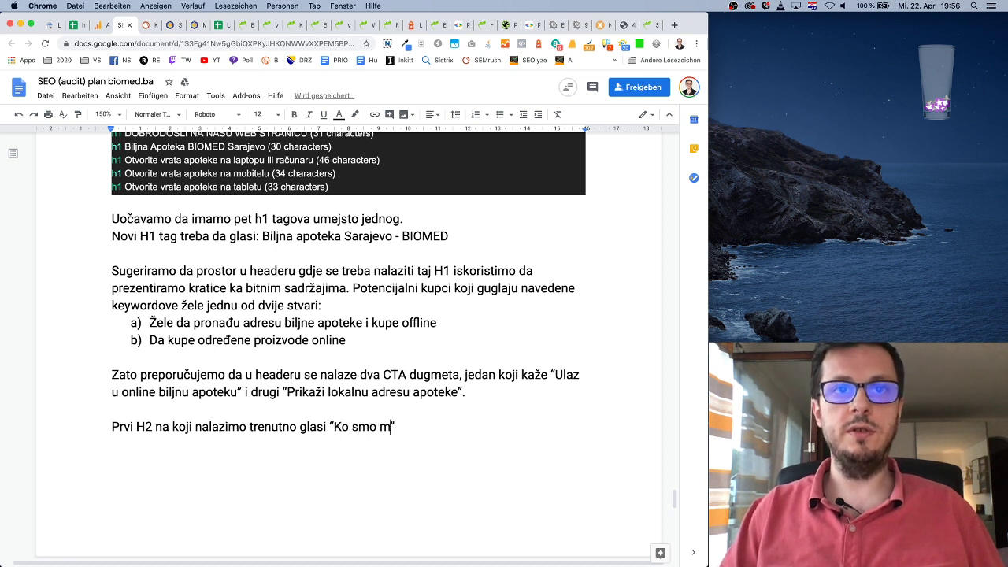
{"action": "type", "text": "i?”, a t"}
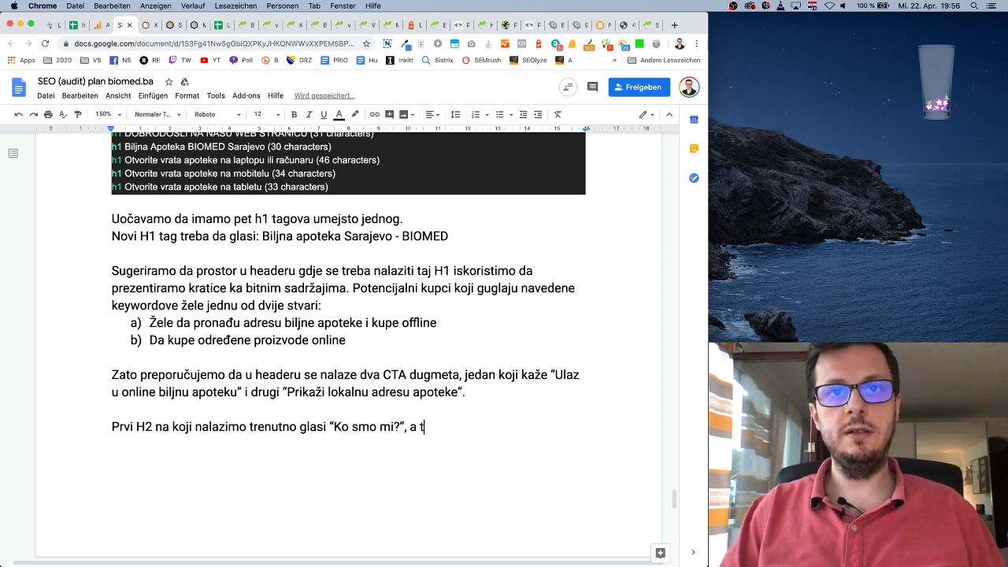
Step: Complete the H2 sentence with the recommended wording: “a trebao bi da glasi “Više o biljnoj apoteci BIOMED u Sarajevu””
{"action": "type", "text": "rebao bi da glasi “"}
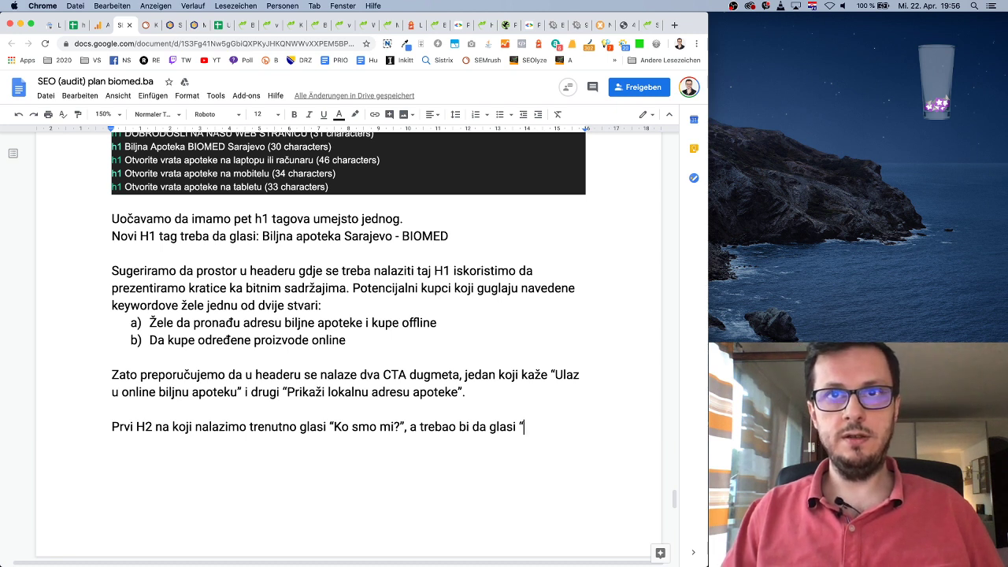
{"action": "type", "text": "Više o biljnoj apo"}
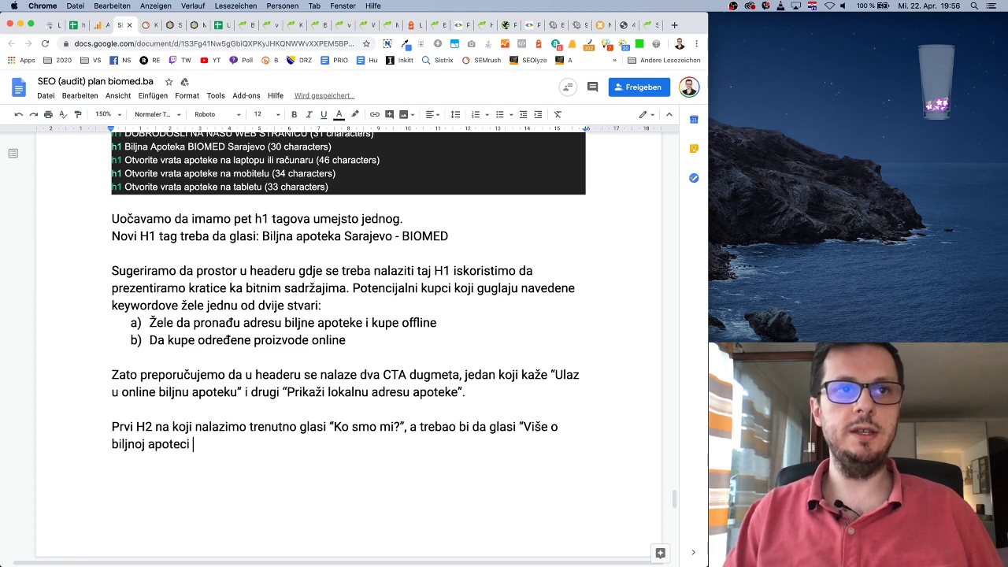
{"action": "type", "text": "teci BIOMED u Sa"}
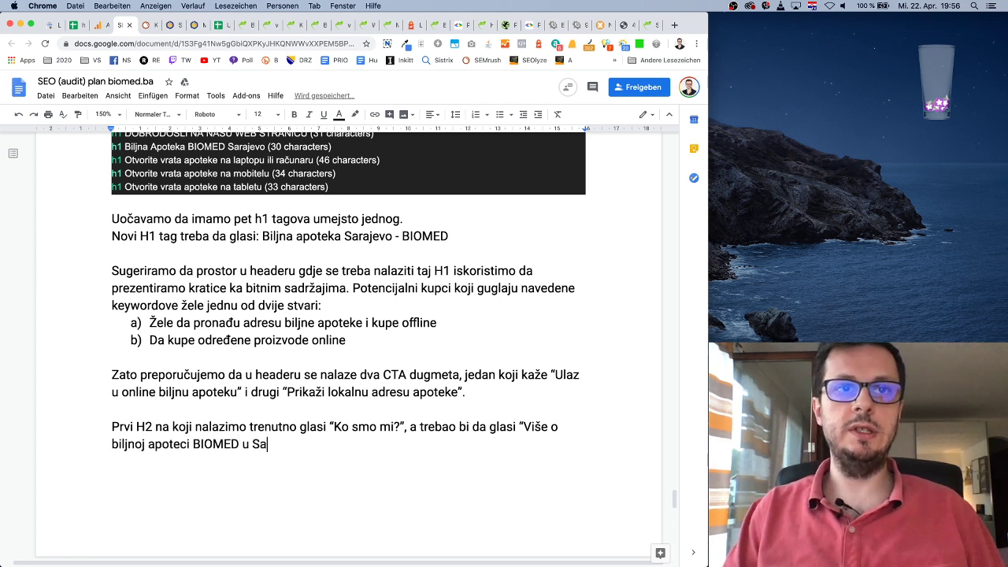
{"action": "type", "text": "rajevu”"}
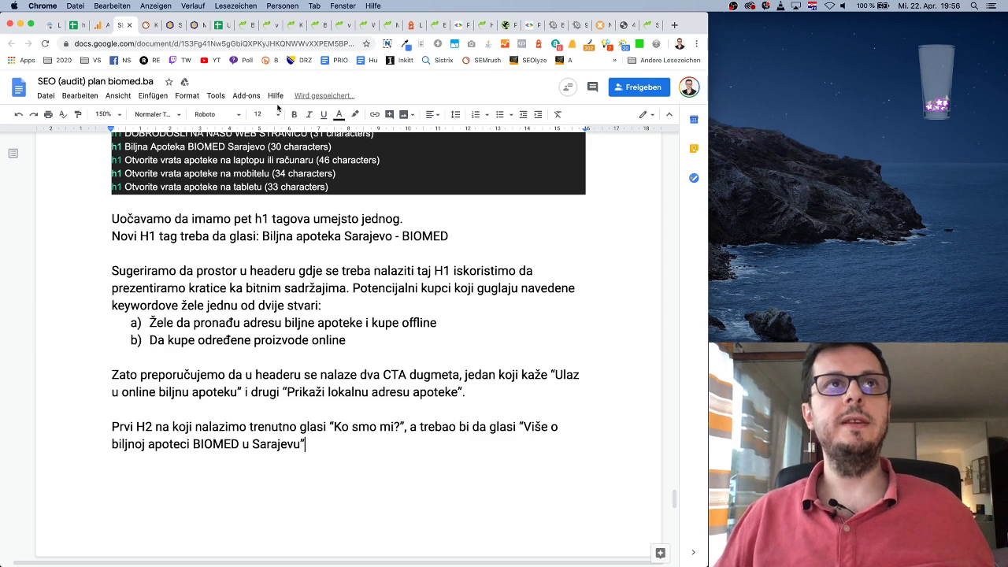
Step: Switch to the biomed.ba homepage and examine the order of its H1 to H4 headings in the SEO check extension
{"action": "left_click", "coordinate": [244, 24]}
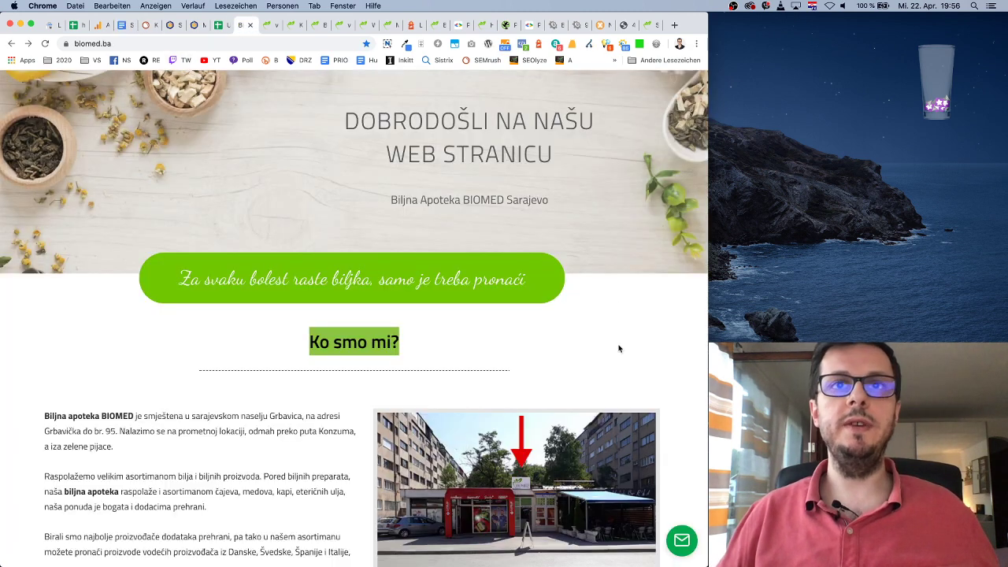
{"action": "left_click", "coordinate": [605, 43]}
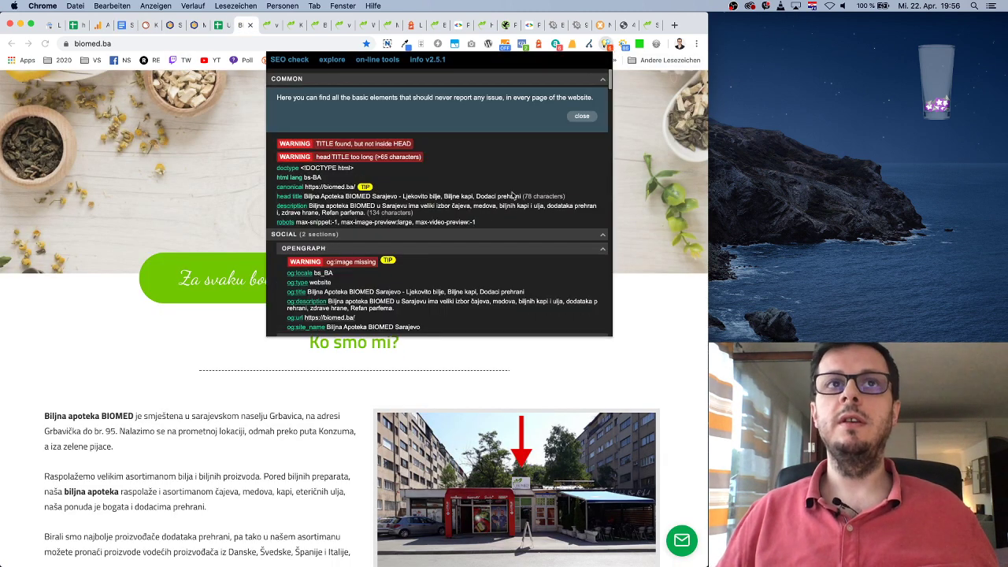
{"action": "scroll", "coordinate": [484, 217], "scroll_direction": "down", "scroll_amount": 10}
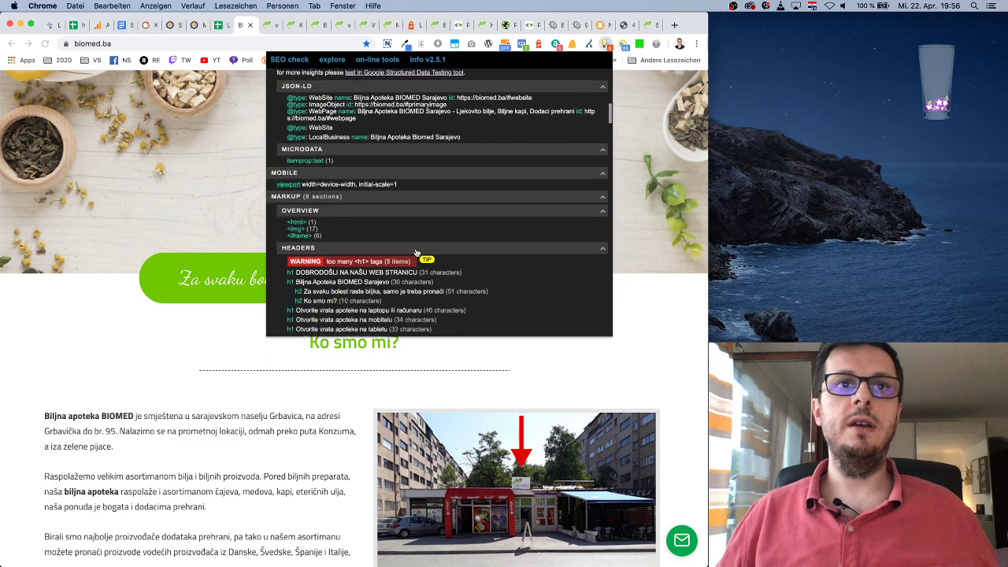
{"action": "left_click_drag", "start_coordinate": [305, 265], "coordinate": [433, 265]}
{"action": "scroll", "coordinate": [360, 271], "scroll_direction": "down", "scroll_amount": 3}
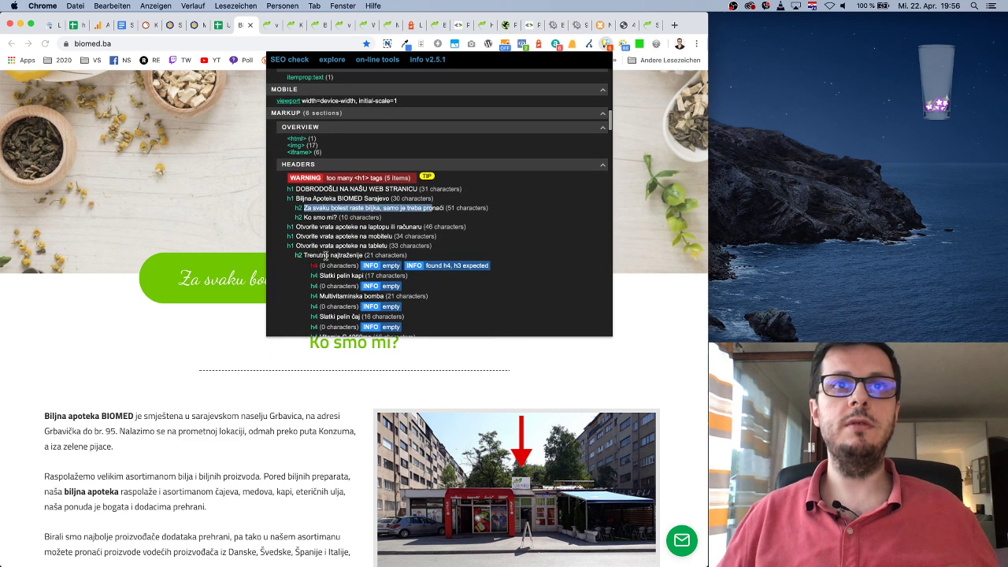
{"action": "scroll", "coordinate": [442, 256], "scroll_direction": "down", "scroll_amount": 6}
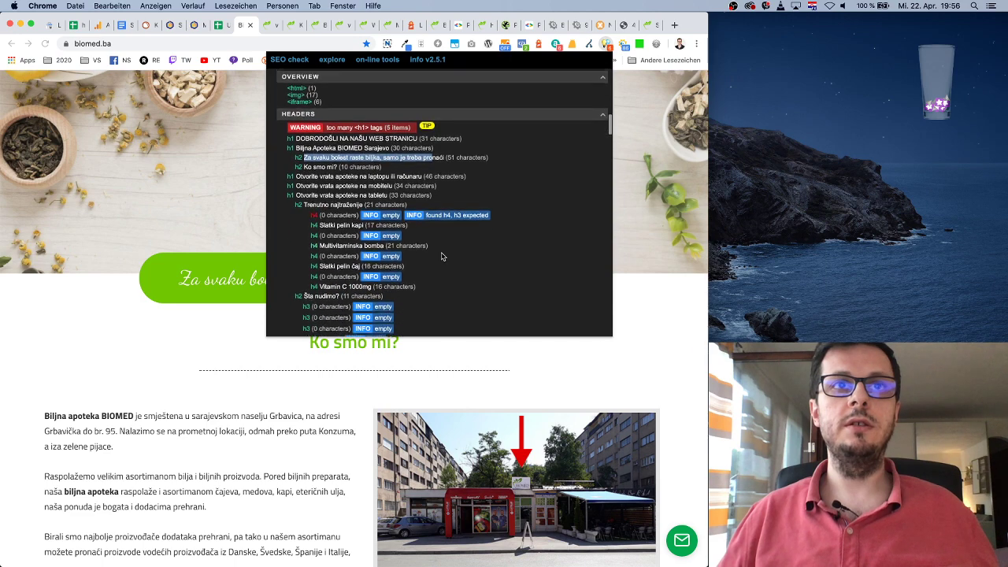
{"action": "scroll", "coordinate": [442, 256], "scroll_direction": "down", "scroll_amount": 5}
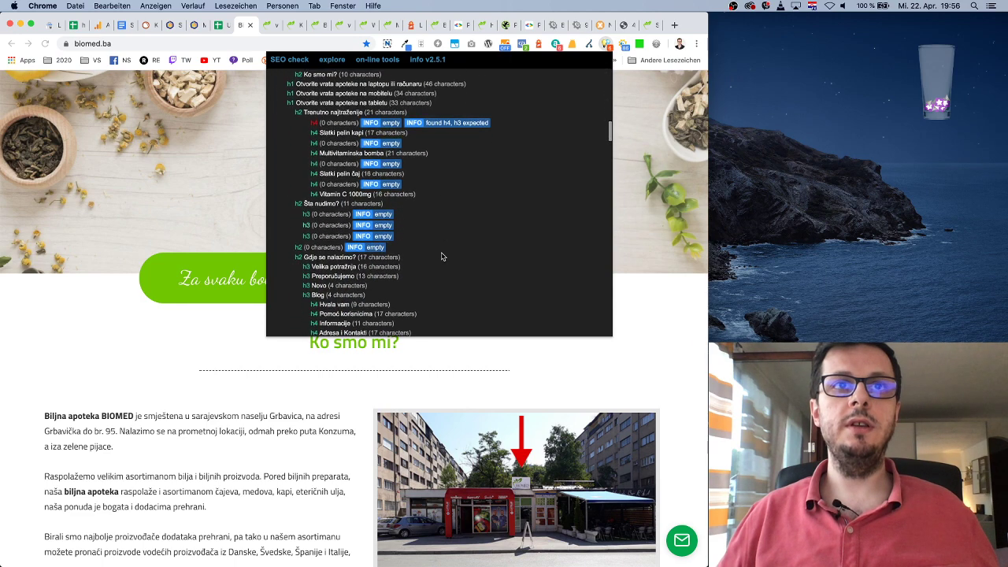
{"action": "scroll", "coordinate": [442, 256], "scroll_direction": "up", "scroll_amount": 7}
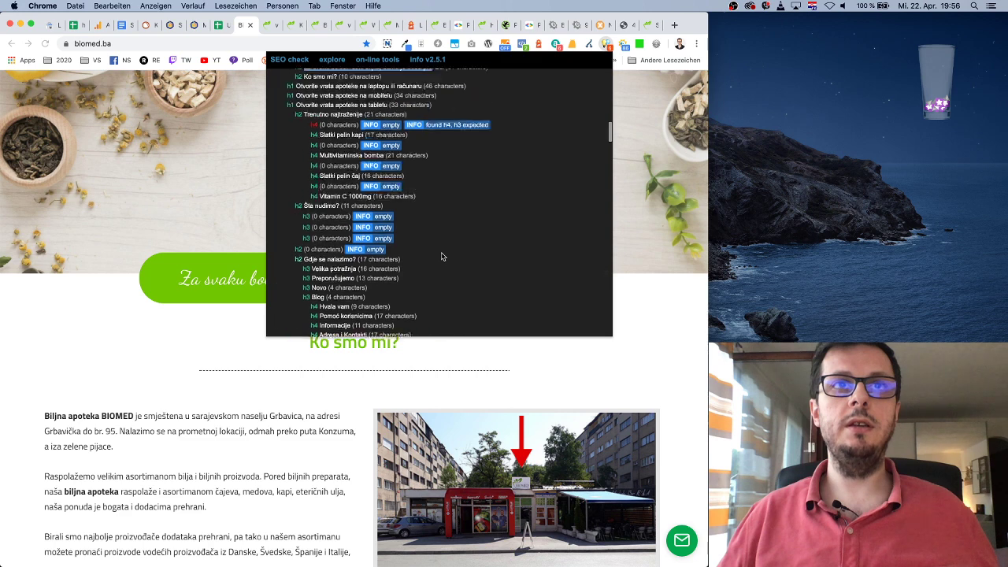
{"action": "left_click", "coordinate": [307, 139]}
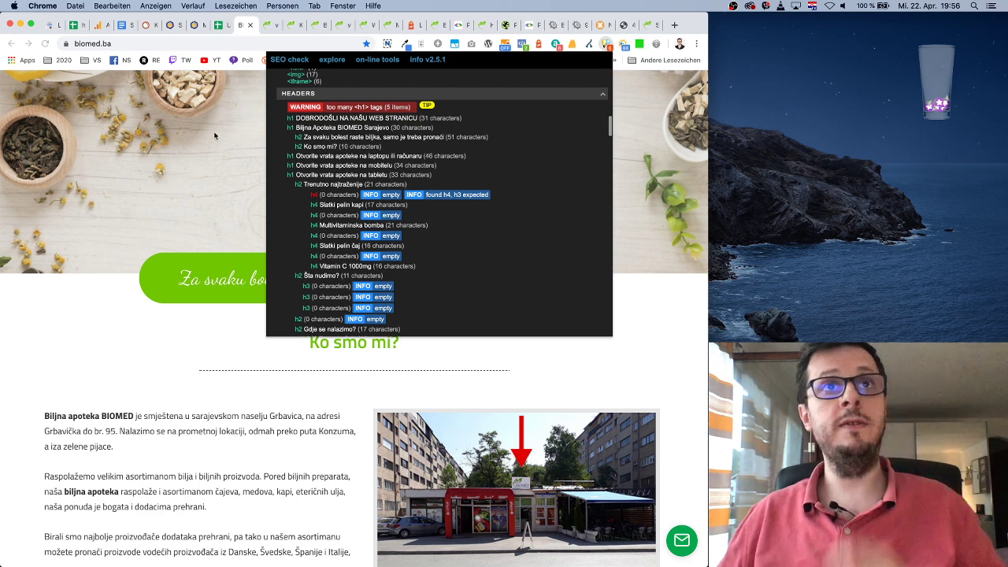
{"action": "left_click", "coordinate": [237, 86]}
Step: Return to the SEO audit plan document and replace “Prvi” with “Drugi” at the start of the H2 paragraph
{"action": "left_click", "coordinate": [124, 25]}
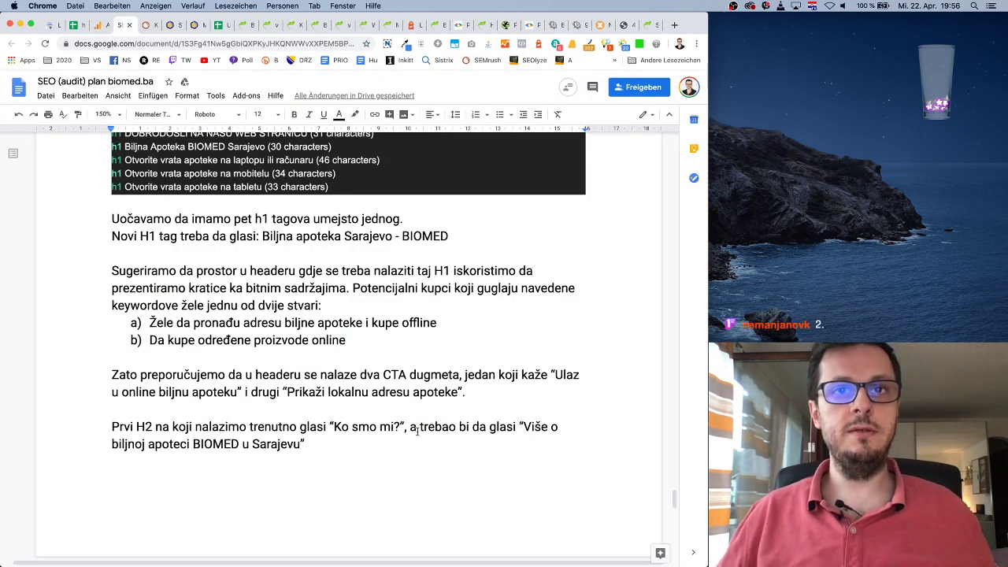
{"action": "double_click", "coordinate": [120, 427]}
{"action": "type", "text": "Drugi"}
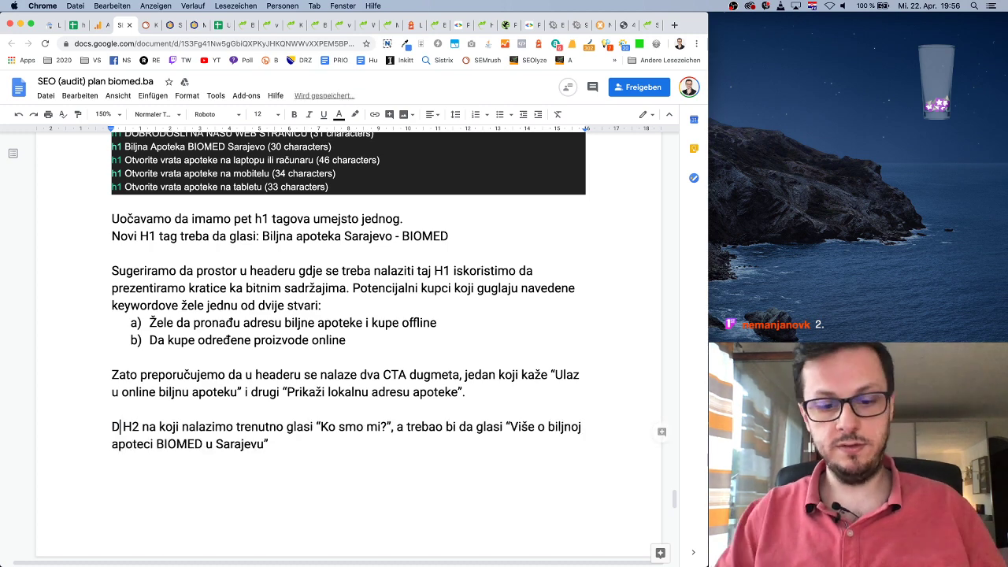
{"action": "scroll", "coordinate": [595, 173], "scroll_direction": "down", "scroll_amount": 1}
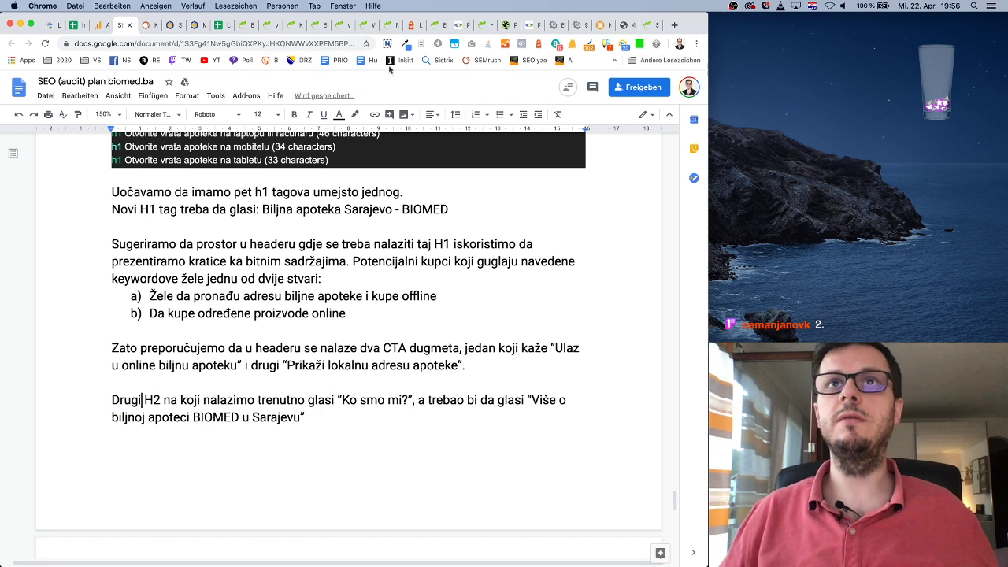
Step: Switch to the biomed.ba homepage and copy the H2 text “Za svaku bolest raste biljka, samo je treba pronaći” from the SEO check extension
{"action": "left_click", "coordinate": [233, 27]}
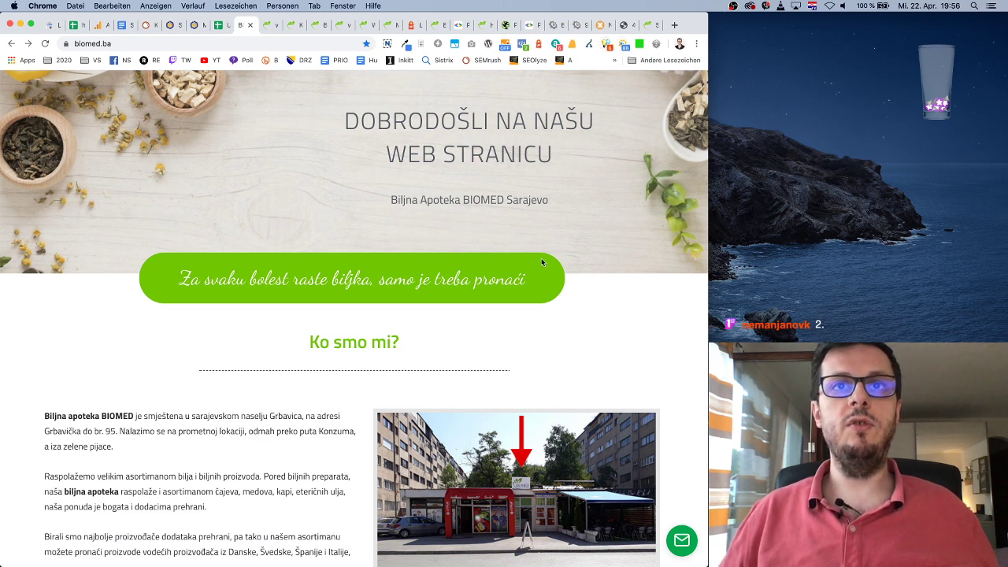
{"action": "left_click_drag", "start_coordinate": [542, 262], "coordinate": [182, 266]}
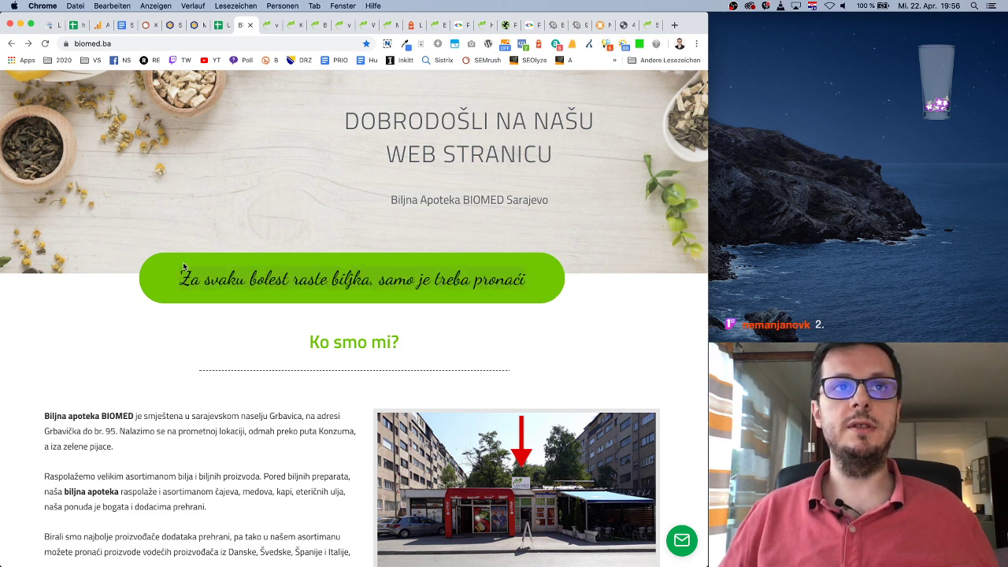
{"action": "left_click", "coordinate": [565, 266]}
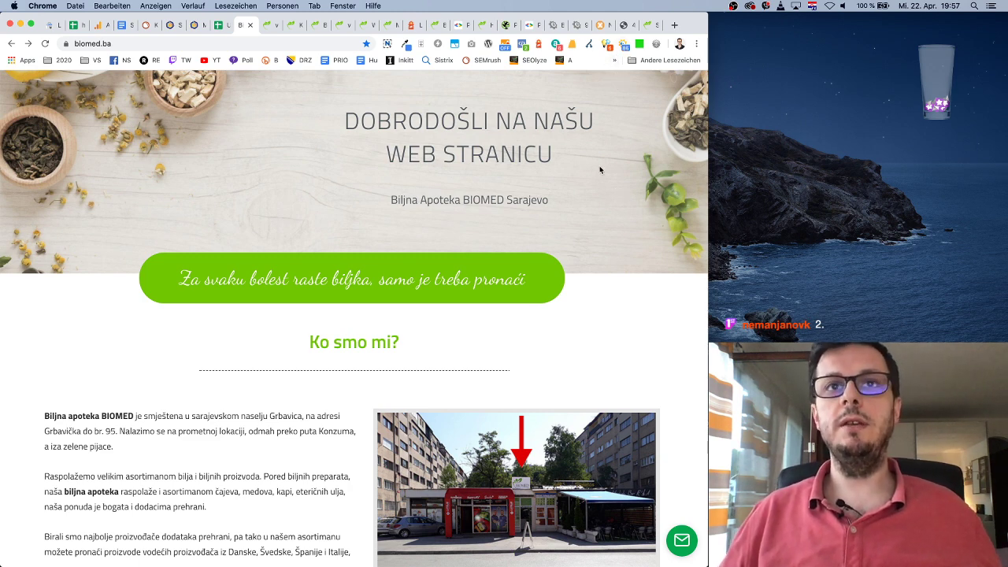
{"action": "scroll", "coordinate": [599, 165], "scroll_direction": "up", "scroll_amount": 3}
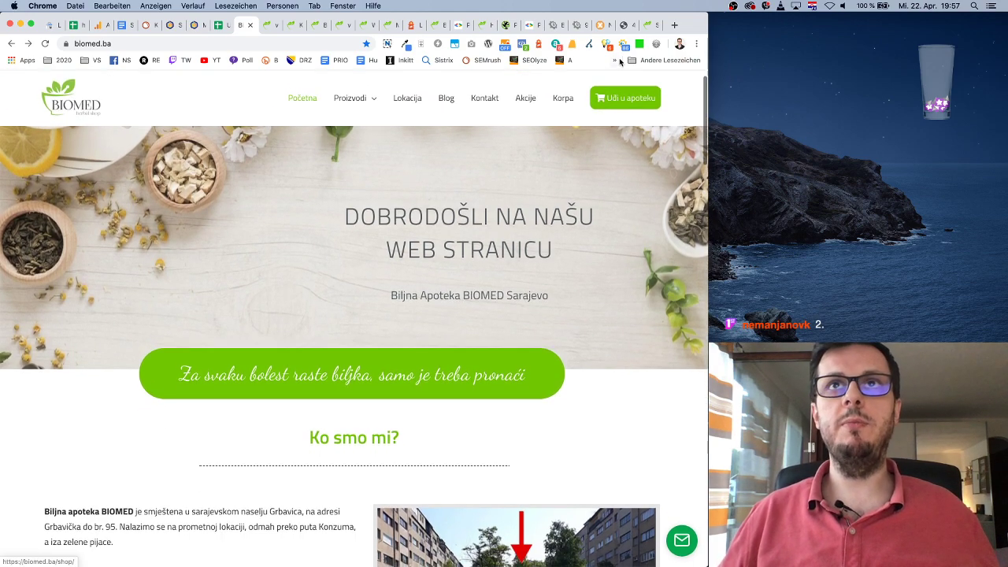
{"action": "left_click", "coordinate": [604, 44]}
{"action": "scroll", "coordinate": [429, 225], "scroll_direction": "down", "scroll_amount": 5}
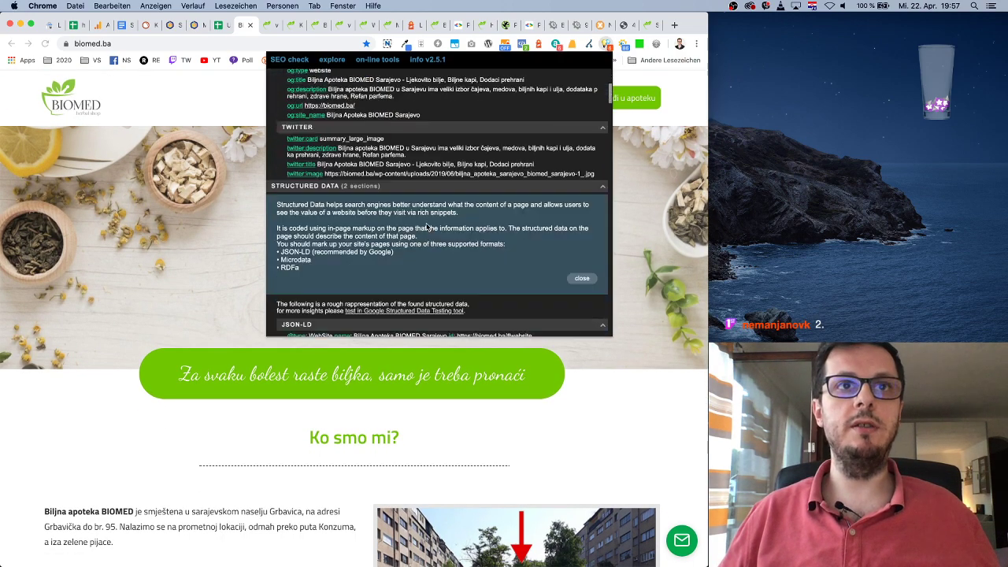
{"action": "scroll", "coordinate": [427, 227], "scroll_direction": "down", "scroll_amount": 5}
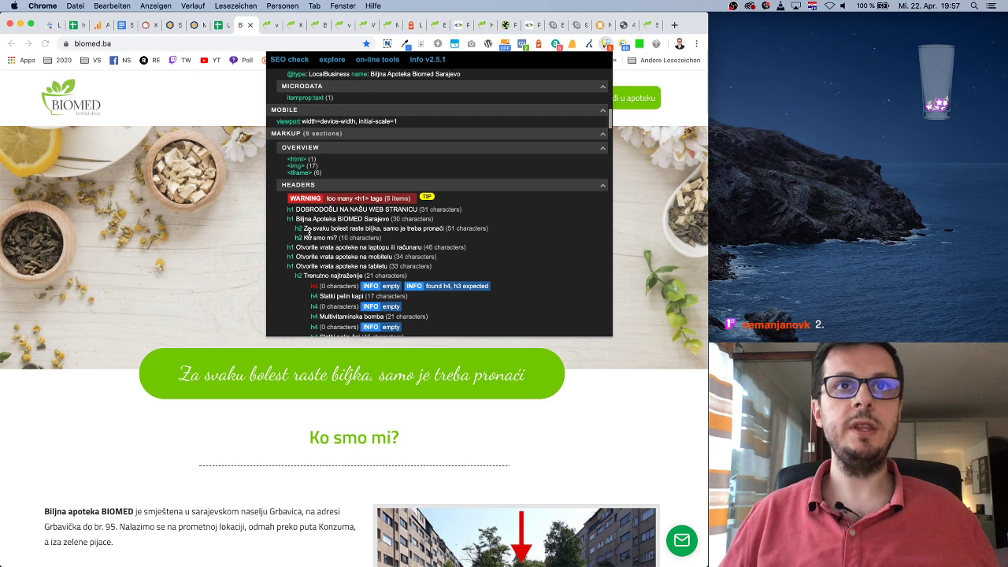
{"action": "left_click_drag", "start_coordinate": [303, 228], "coordinate": [454, 230]}
{"action": "key", "text": "super+c"}
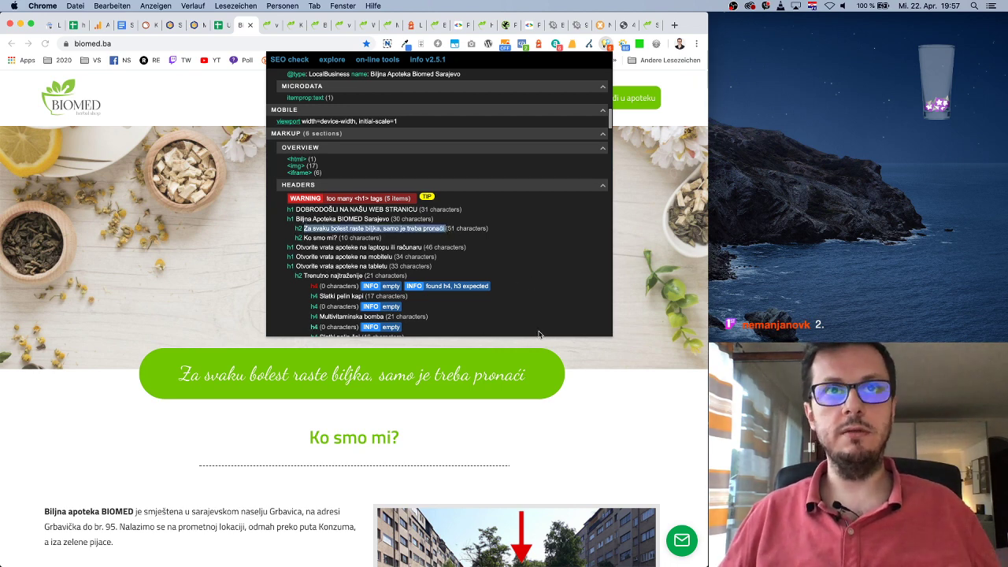
{"action": "left_click", "coordinate": [561, 352]}
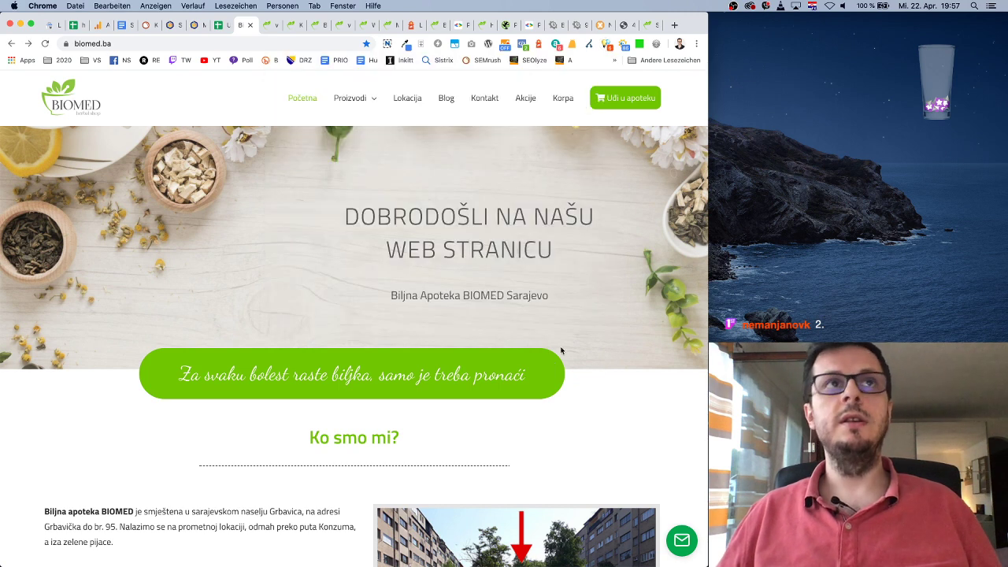
Step: Return to the audit document and add “Prvi H2 koji glasi “Za svaku bolest raste biljka, samo je treba pronaći” treba pretvoriti u obični P tag.”
{"action": "left_click", "coordinate": [128, 25]}
{"action": "key", "text": "ctrl+Return"}
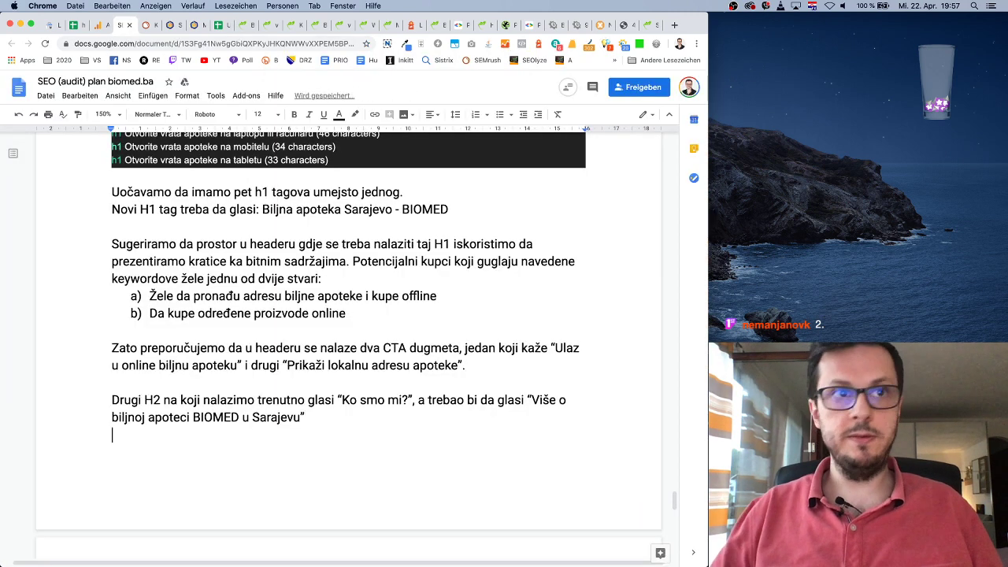
{"action": "type", "text": "Prvi H1"}
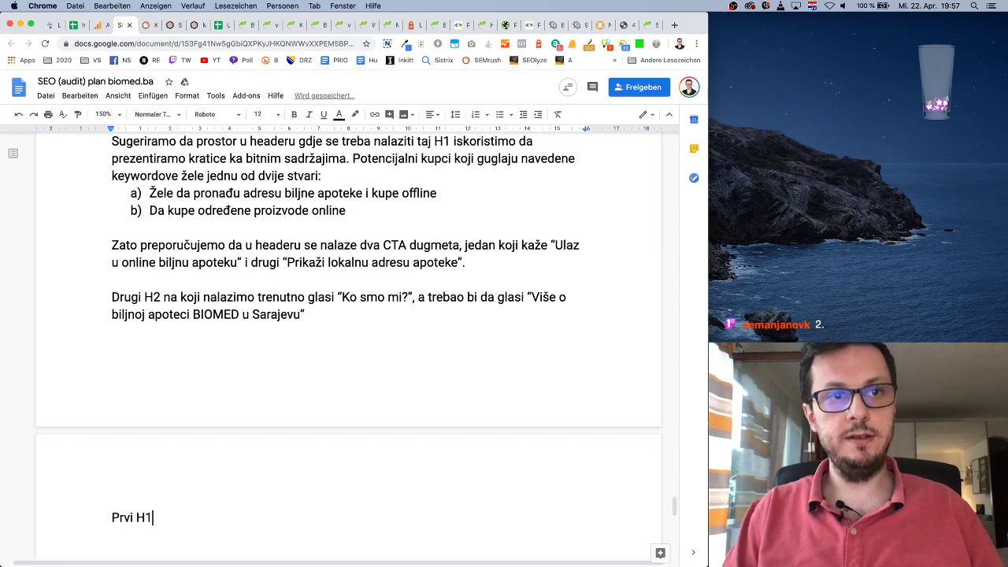
{"action": "key", "text": "BackSpace"}
{"action": "type", "text": "2 tre"}
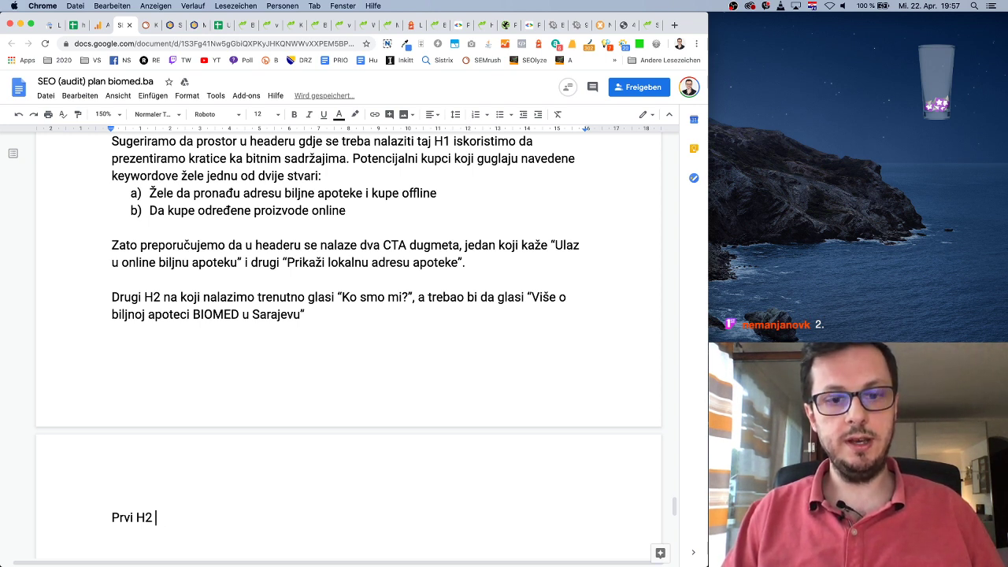
{"action": "type", "text": "koji glasi “"}
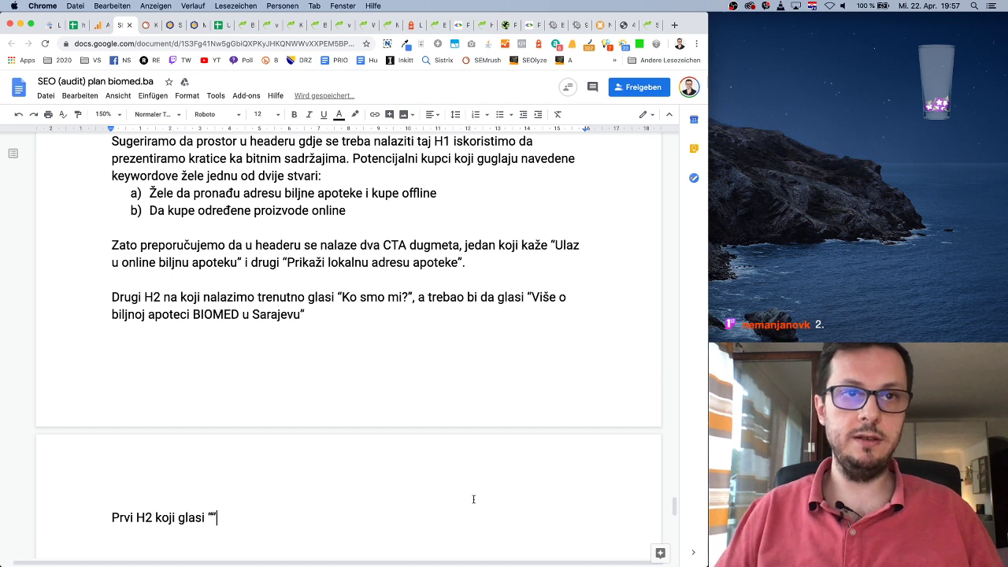
{"action": "type", "text": "” treba pretvo"}
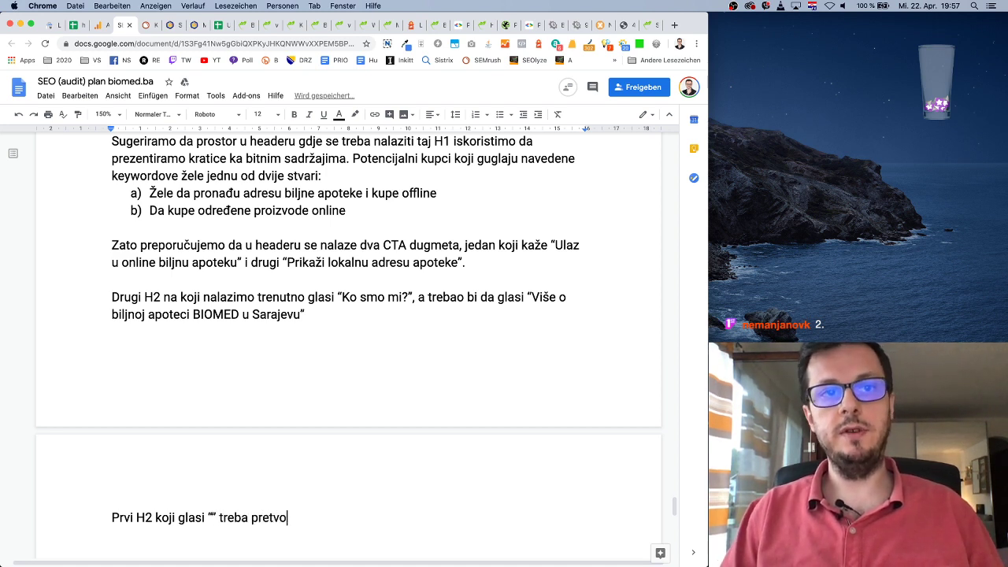
{"action": "type", "text": "riti u obični "}
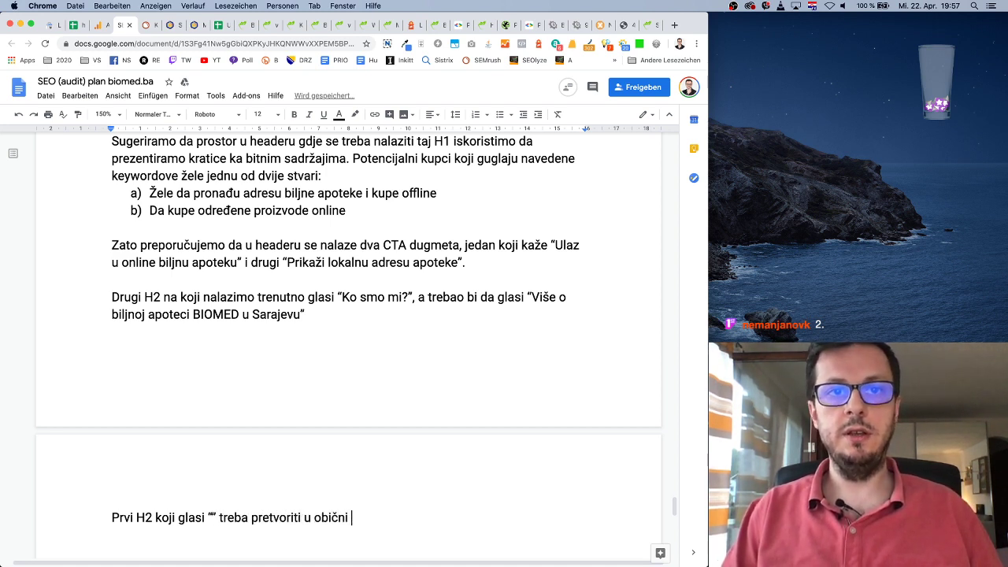
{"action": "type", "text": "P tag."}
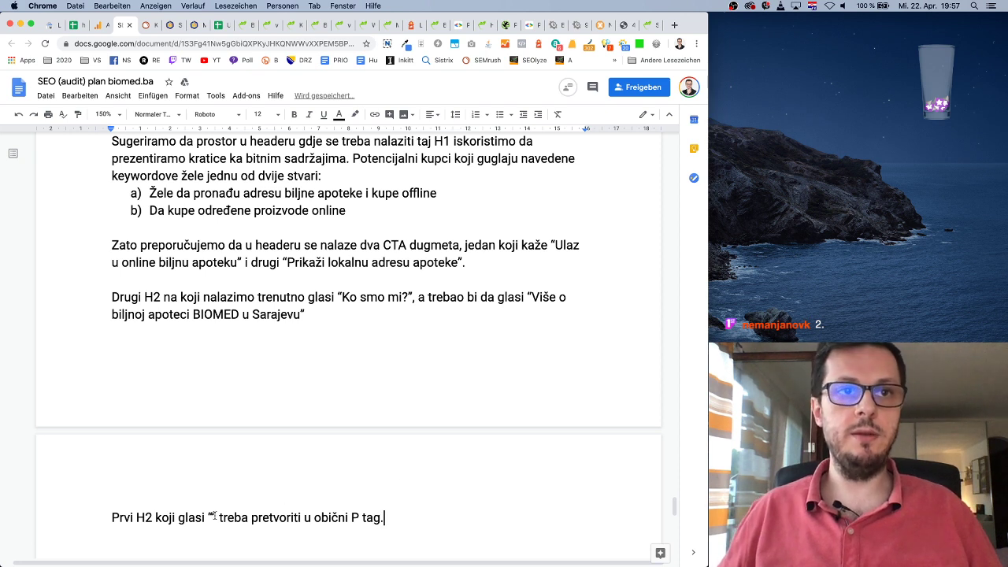
{"action": "key", "text": "super+v"}
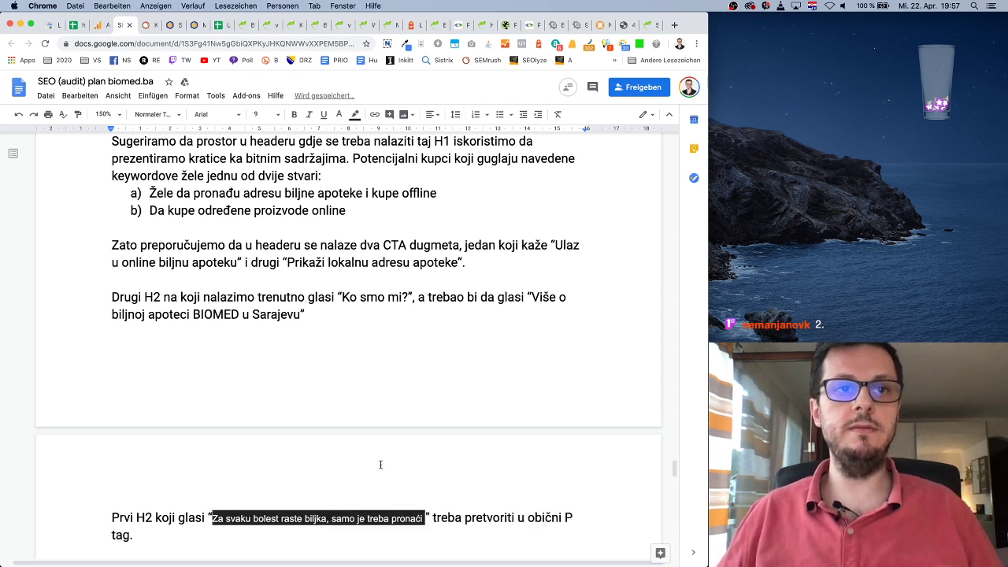
Step: Switch to the biomed.ba homepage and capture a screenshot of the SEO check heading list from “Trenutno najtraženije” down to “Adresa i Kontakti”
{"action": "left_click", "coordinate": [245, 25]}
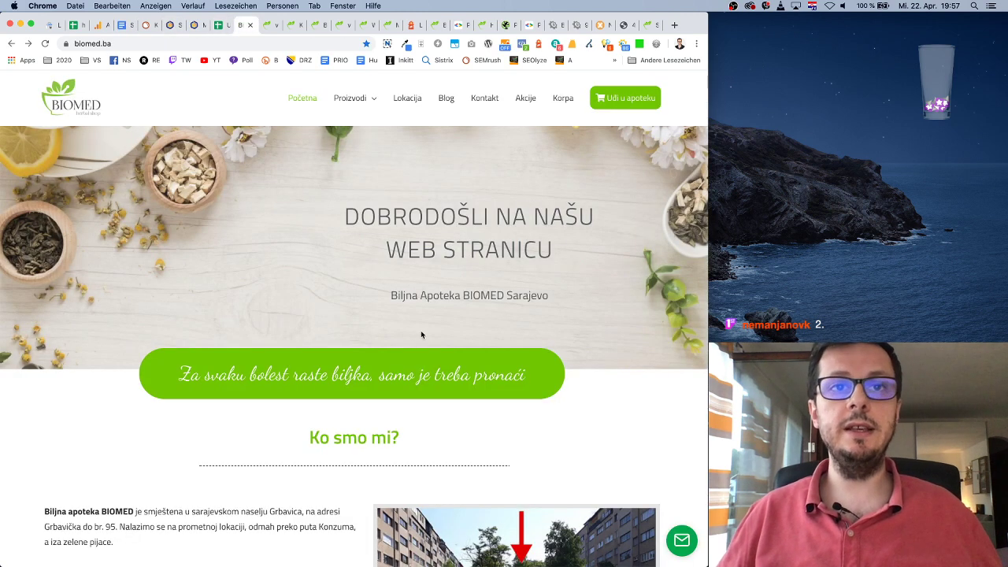
{"action": "left_click", "coordinate": [611, 45]}
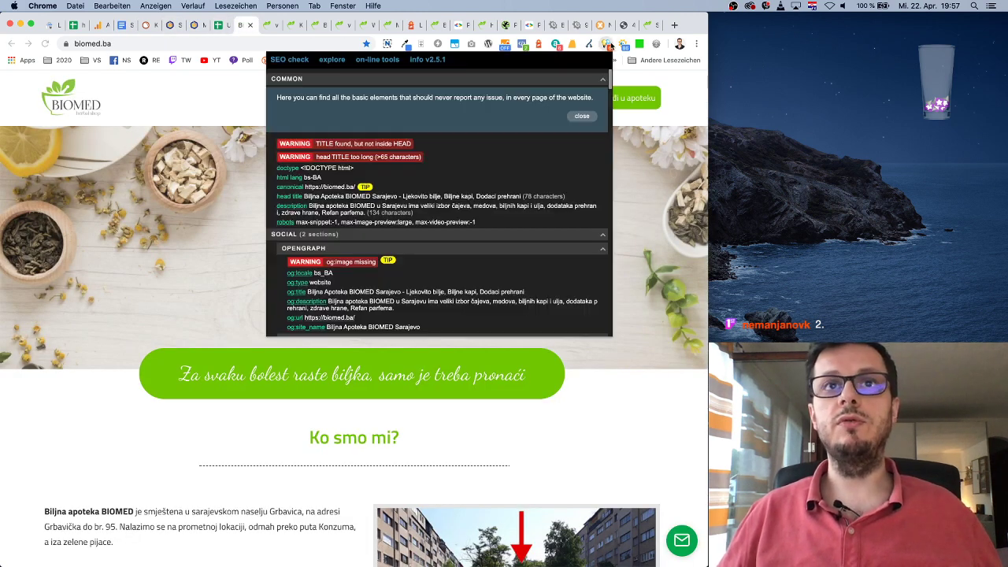
{"action": "scroll", "coordinate": [481, 199], "scroll_direction": "down", "scroll_amount": 8}
{"action": "scroll", "coordinate": [483, 199], "scroll_direction": "down", "scroll_amount": 5}
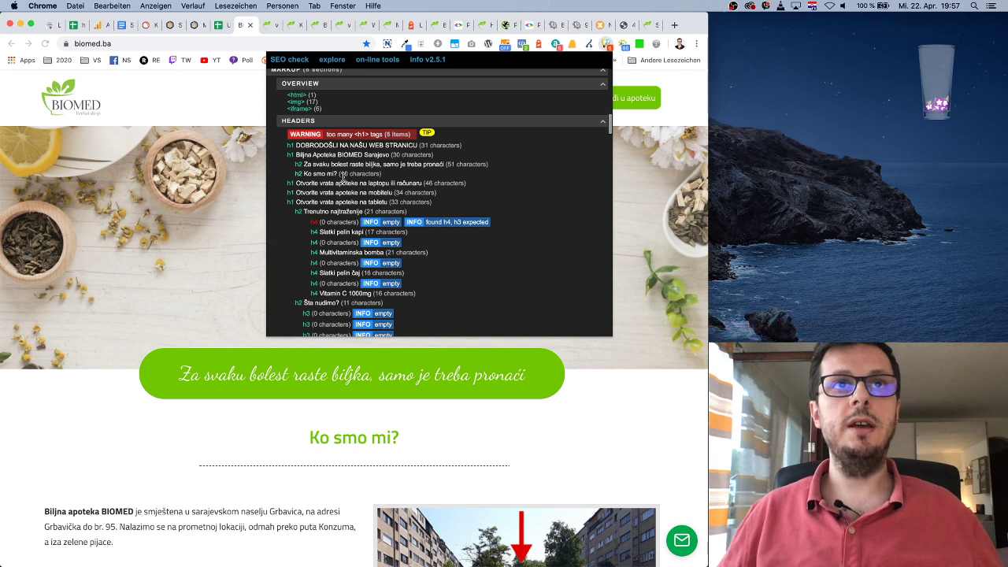
{"action": "scroll", "coordinate": [507, 240], "scroll_direction": "down", "scroll_amount": 1}
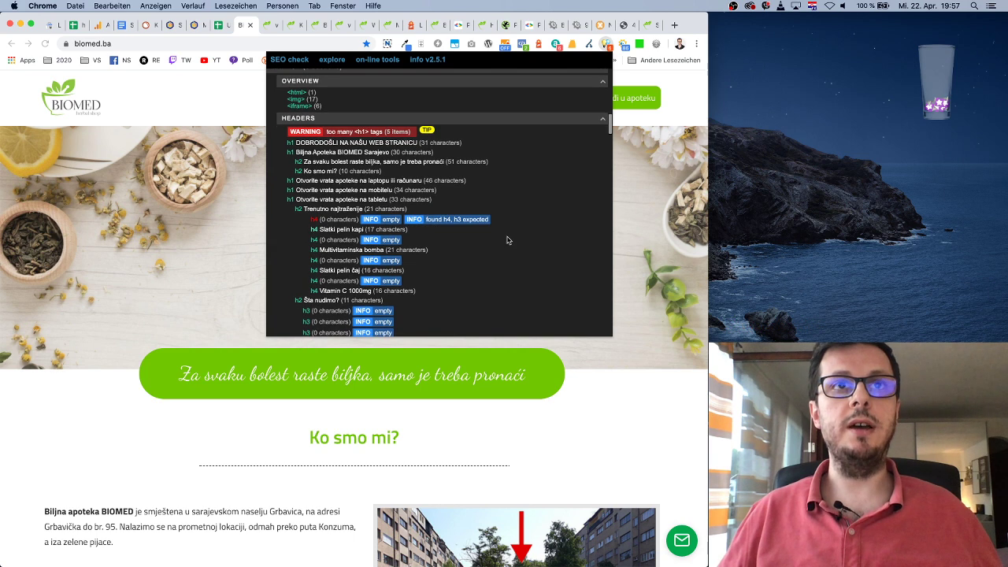
{"action": "scroll", "coordinate": [520, 240], "scroll_direction": "down", "scroll_amount": 5}
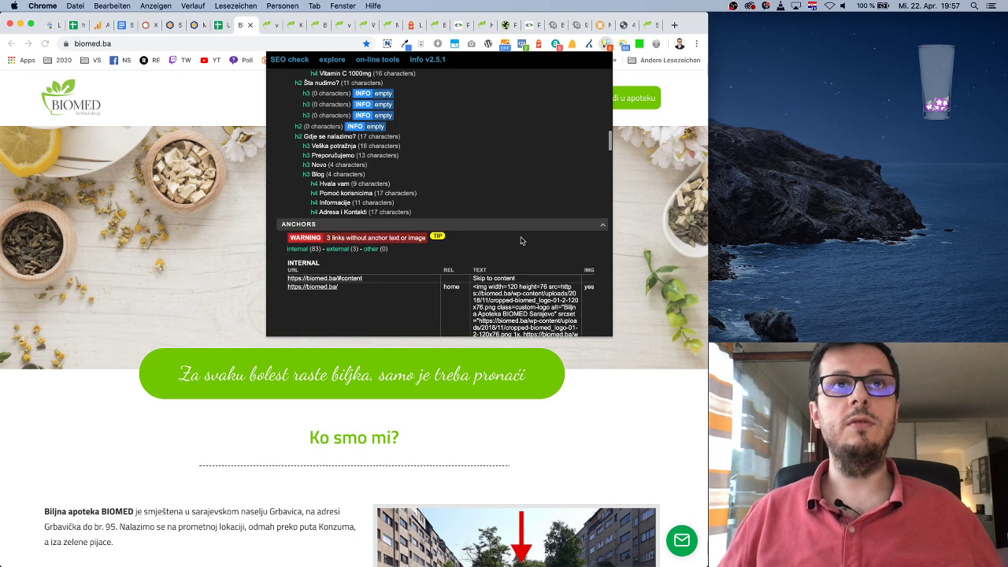
{"action": "scroll", "coordinate": [520, 240], "scroll_direction": "up", "scroll_amount": 5}
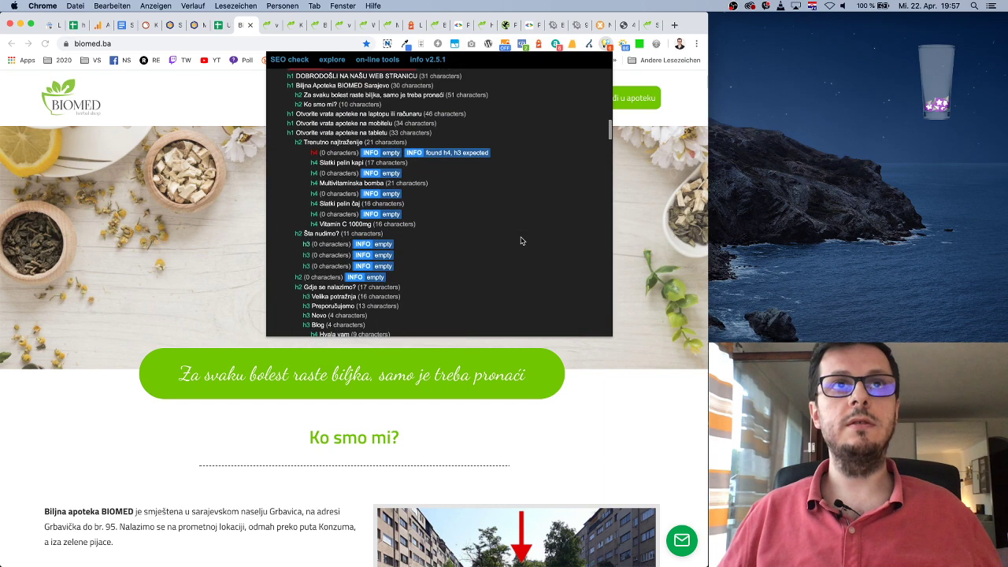
{"action": "scroll", "coordinate": [520, 241], "scroll_direction": "down", "scroll_amount": 3}
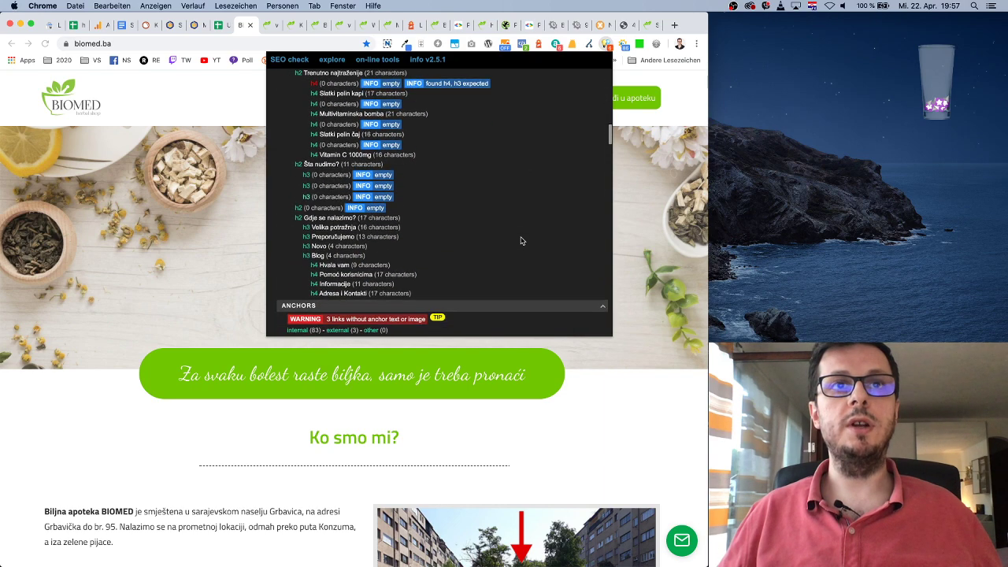
{"action": "key", "text": "super+shift+4"}
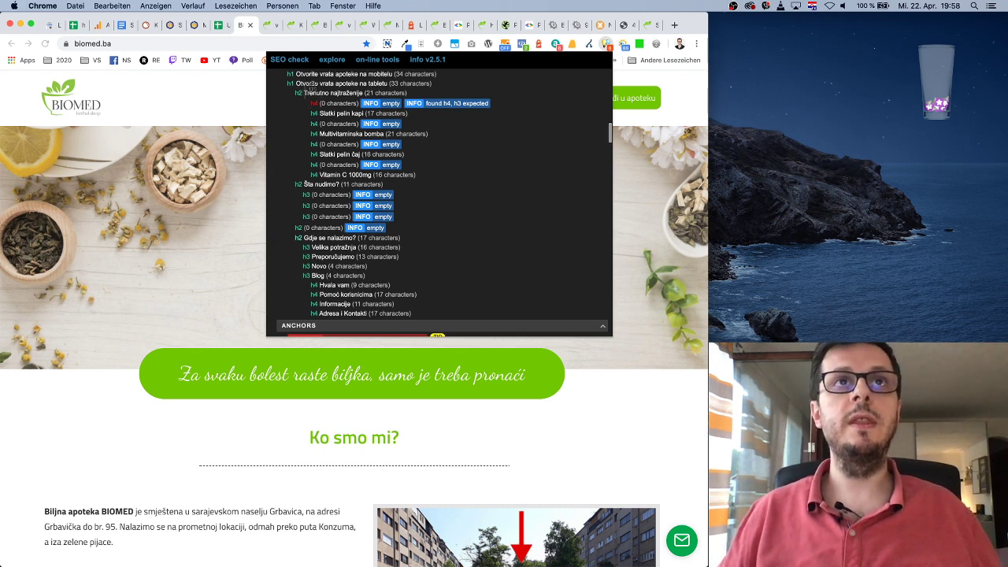
{"action": "left_click_drag", "start_coordinate": [293, 85], "coordinate": [496, 322]}
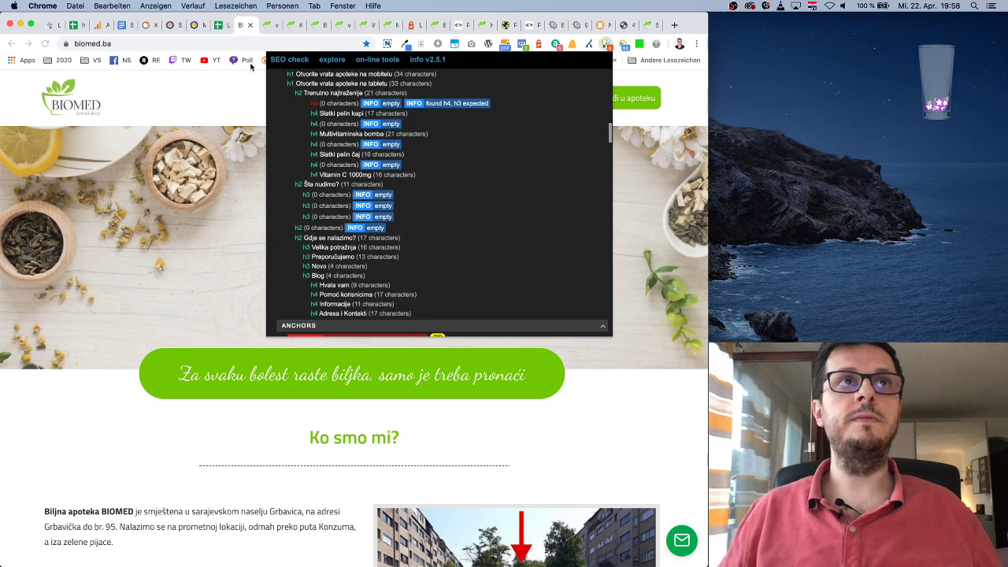
Step: Return to the SEO audit plan document and add the line “A ostali H1 treba da postanu H2.” below the new H1 recommendation
{"action": "left_click", "coordinate": [125, 25]}
{"action": "key", "text": "super+v"}
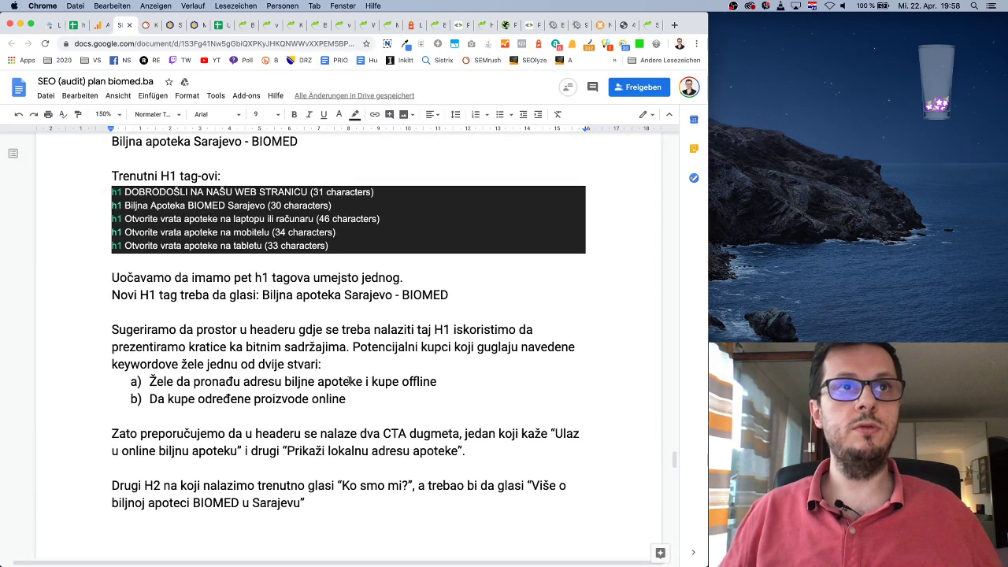
{"action": "scroll", "coordinate": [278, 287], "scroll_direction": "up", "scroll_amount": 1}
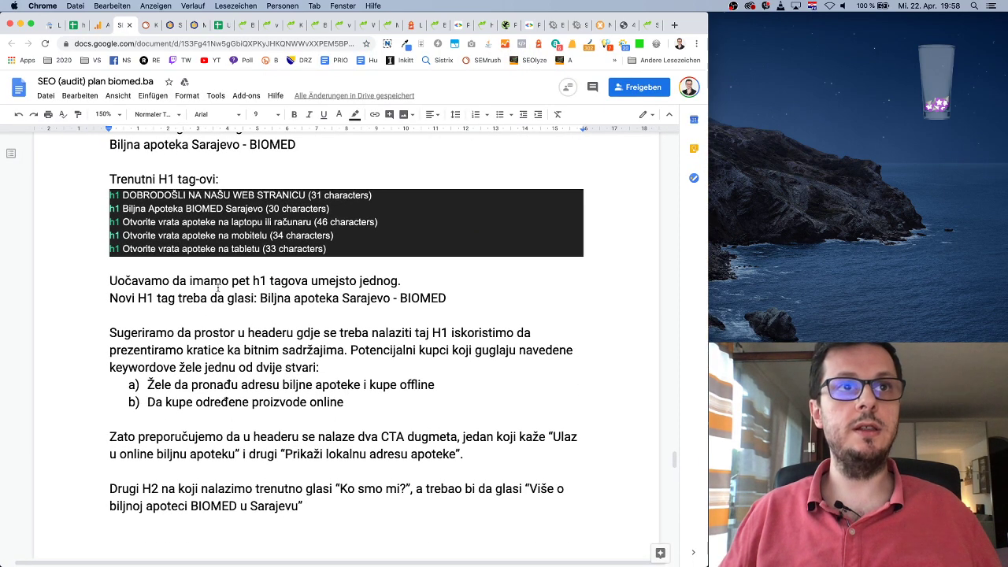
{"action": "left_click", "coordinate": [454, 299]}
{"action": "key", "text": "Return"}
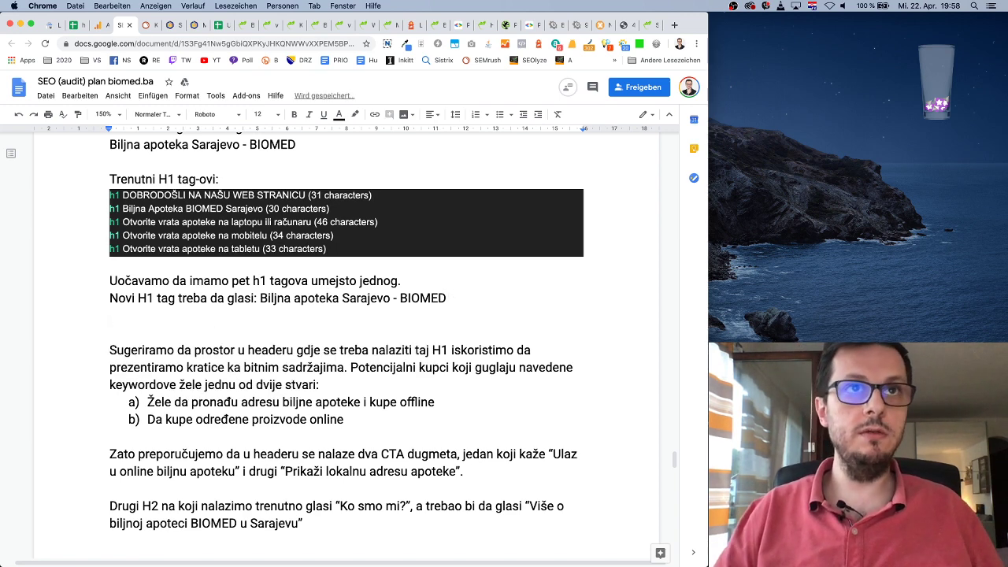
{"action": "type", "text": "A ostali "}
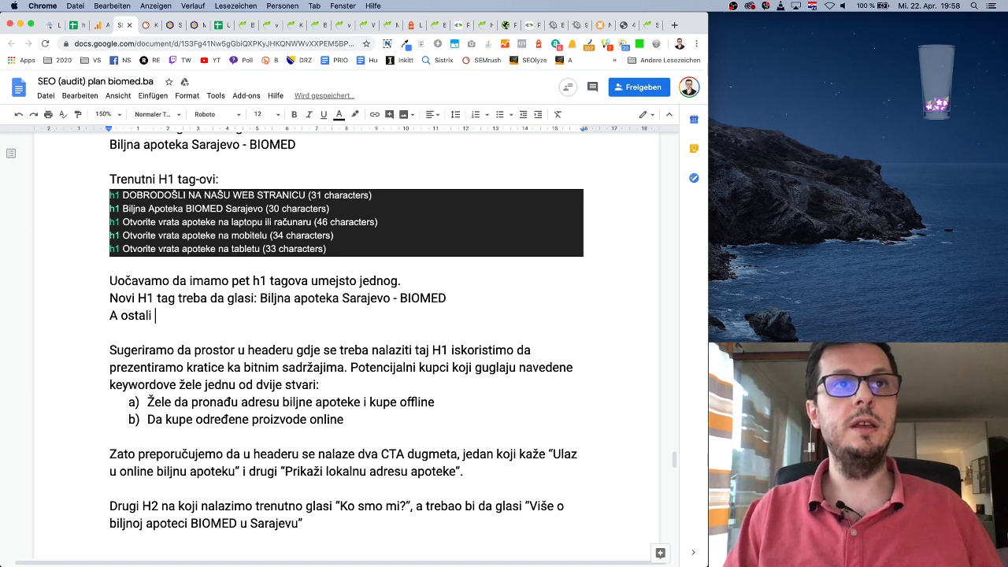
{"action": "type", "text": "H1"}
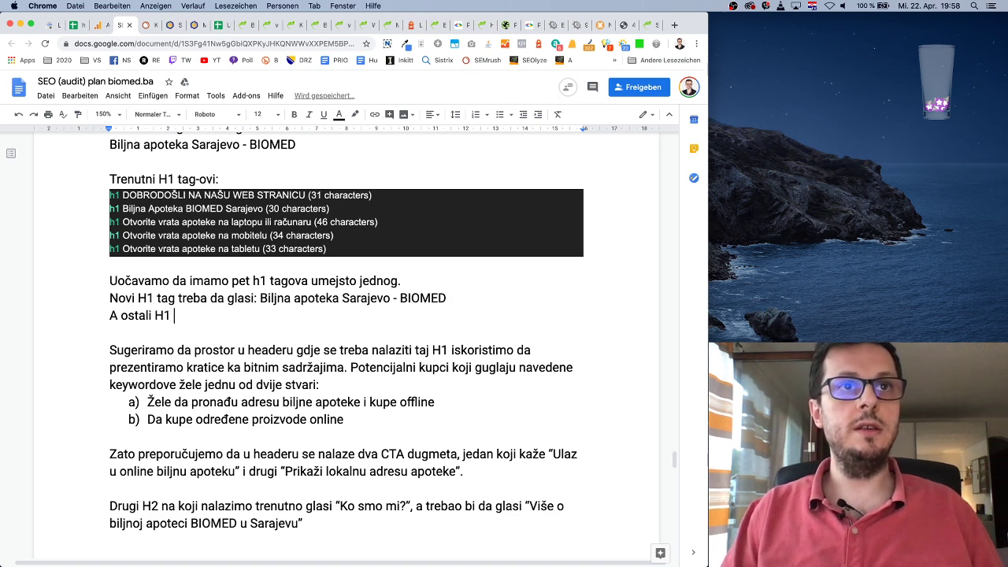
{"action": "type", "text": " treba da"}
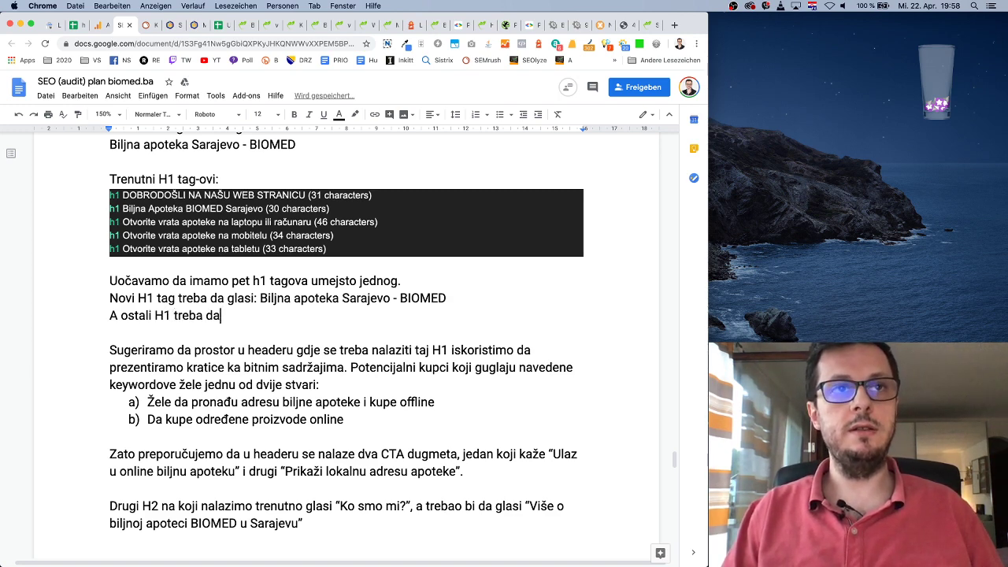
{"action": "type", "text": " postanu H2."}
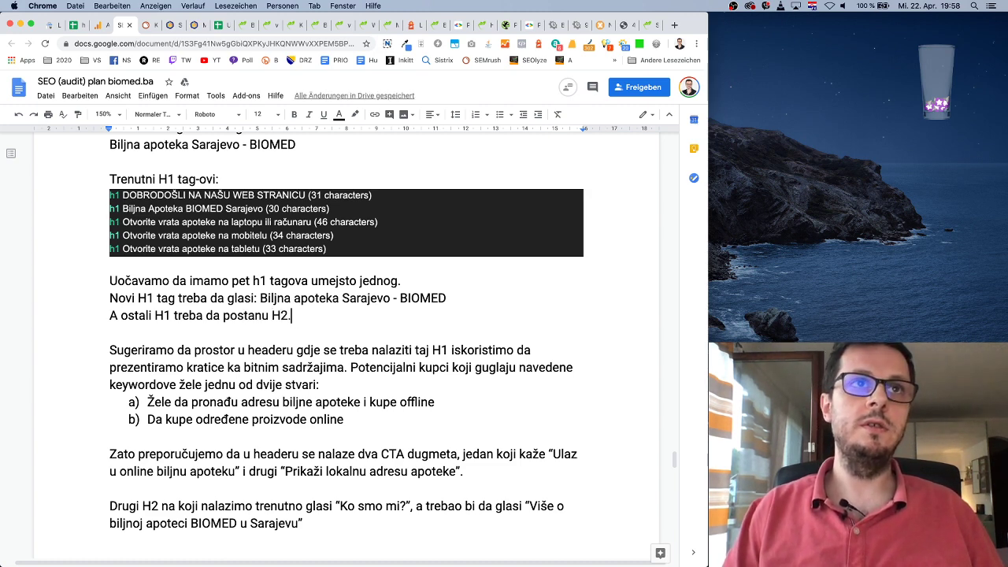
Step: Switch to the biomed.ba homepage and review its content sections, from the header down past “Trenutno najtraženije”, “Šta nudimo?” and the product blocks
{"action": "left_click", "coordinate": [241, 24]}
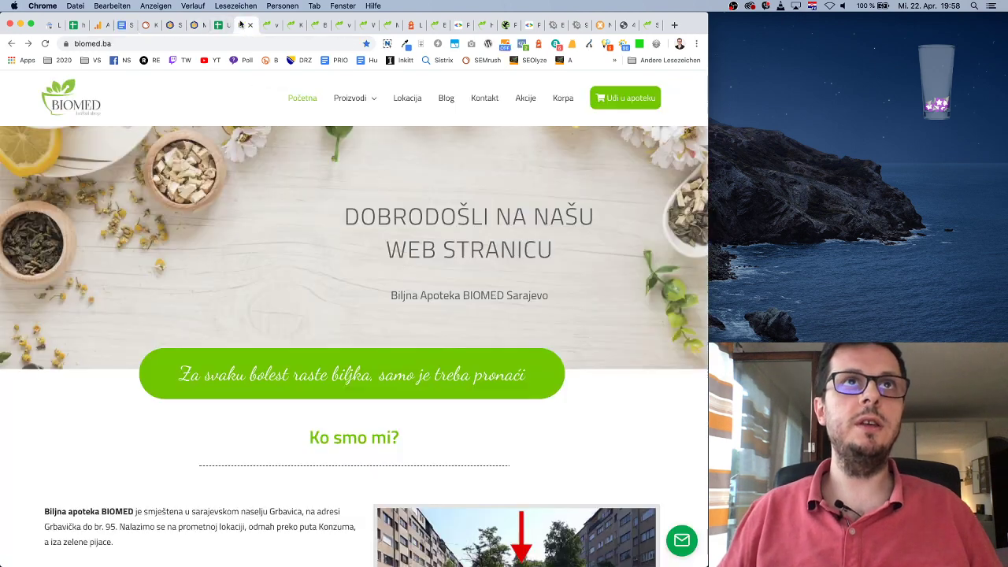
{"action": "scroll", "coordinate": [473, 286], "scroll_direction": "down", "scroll_amount": 10}
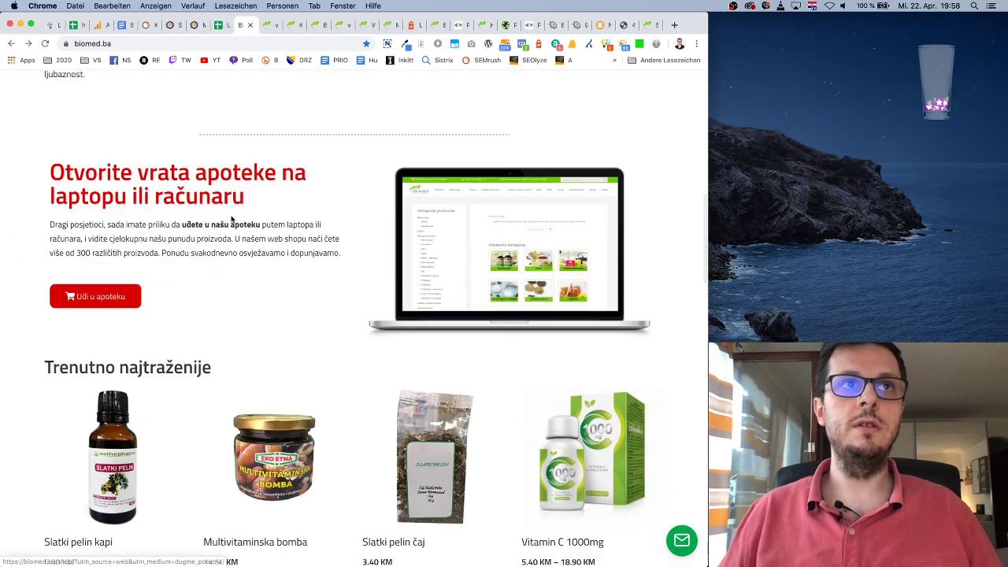
{"action": "scroll", "coordinate": [235, 206], "scroll_direction": "down", "scroll_amount": 3}
{"action": "scroll", "coordinate": [234, 207], "scroll_direction": "down", "scroll_amount": 4}
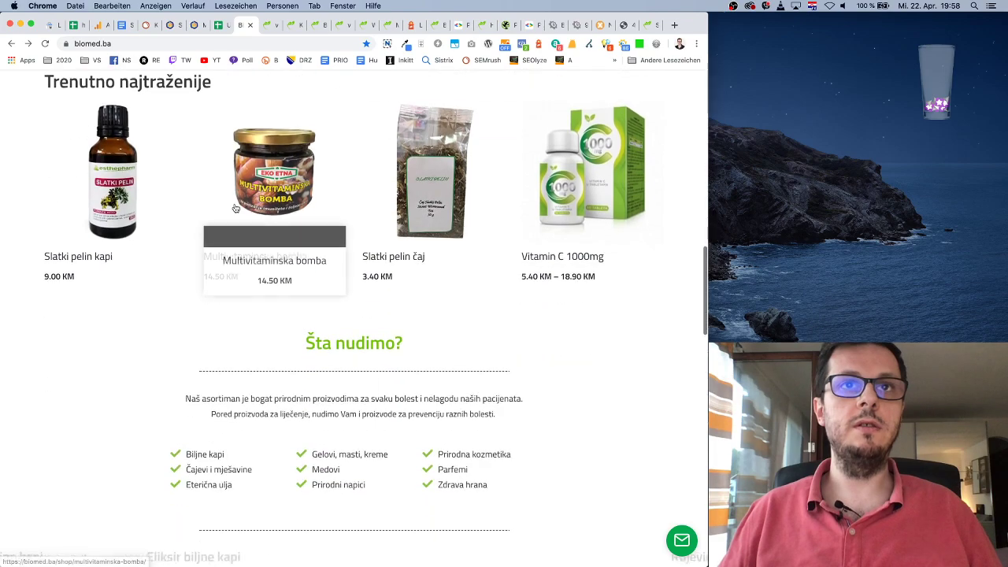
{"action": "scroll", "coordinate": [236, 208], "scroll_direction": "up", "scroll_amount": 5}
{"action": "scroll", "coordinate": [235, 208], "scroll_direction": "up", "scroll_amount": 1}
{"action": "scroll", "coordinate": [235, 208], "scroll_direction": "down", "scroll_amount": 7}
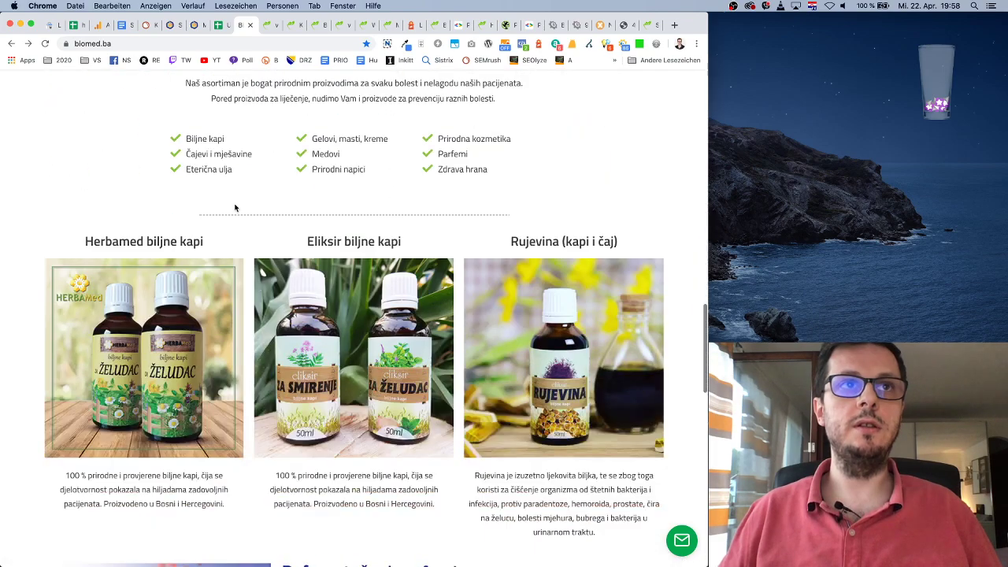
{"action": "scroll", "coordinate": [235, 208], "scroll_direction": "down", "scroll_amount": 4}
{"action": "scroll", "coordinate": [234, 209], "scroll_direction": "up", "scroll_amount": 12}
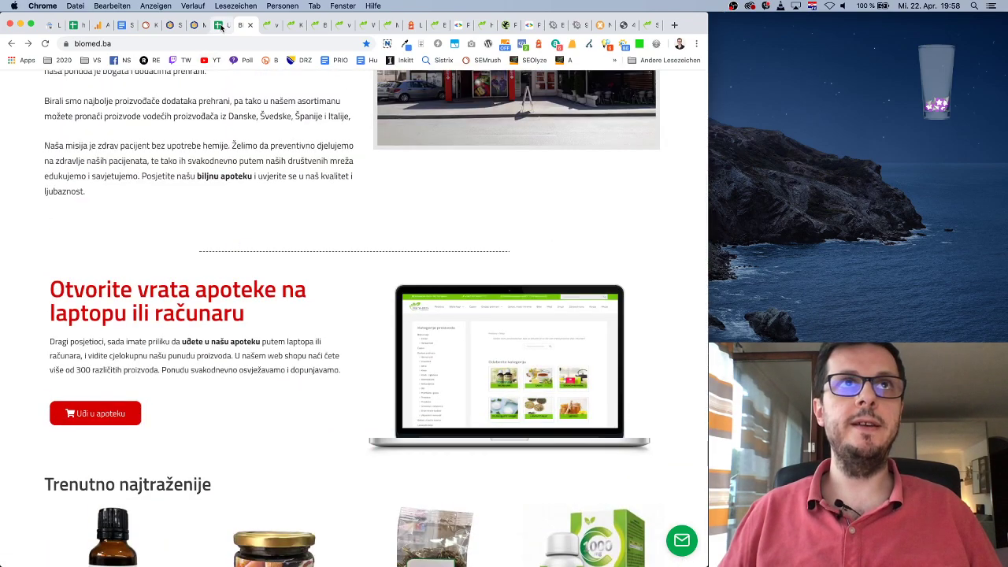
Step: Return to the SEO audit plan document and start a new paragraph below the recommendation about the first H2
{"action": "left_click", "coordinate": [126, 25]}
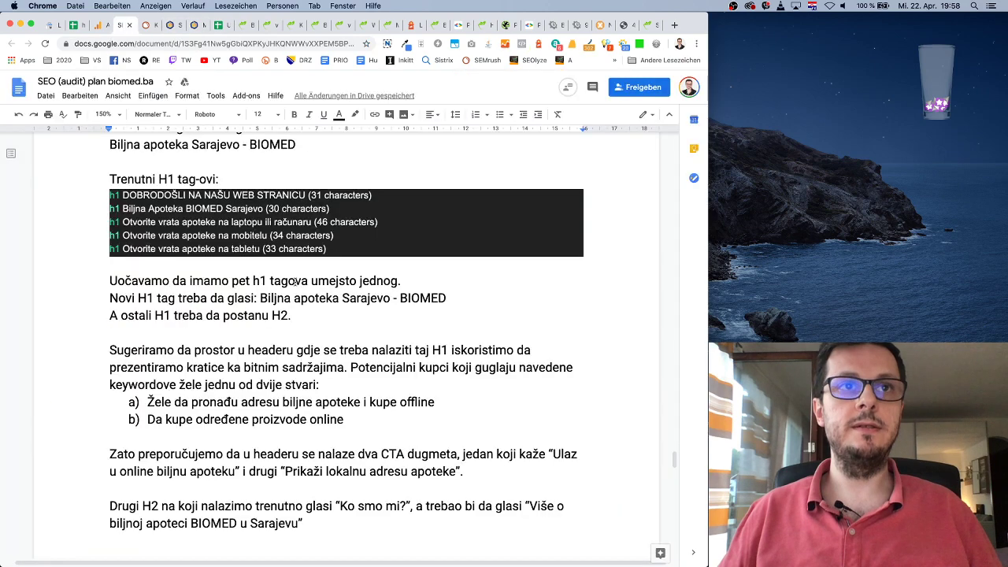
{"action": "scroll", "coordinate": [332, 317], "scroll_direction": "down", "scroll_amount": 8}
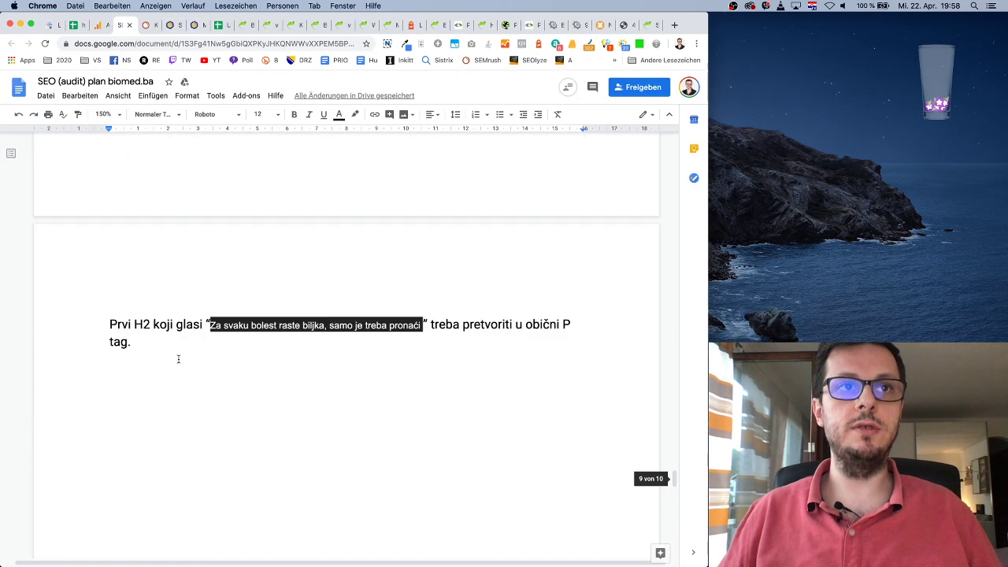
{"action": "key", "text": "Return"}
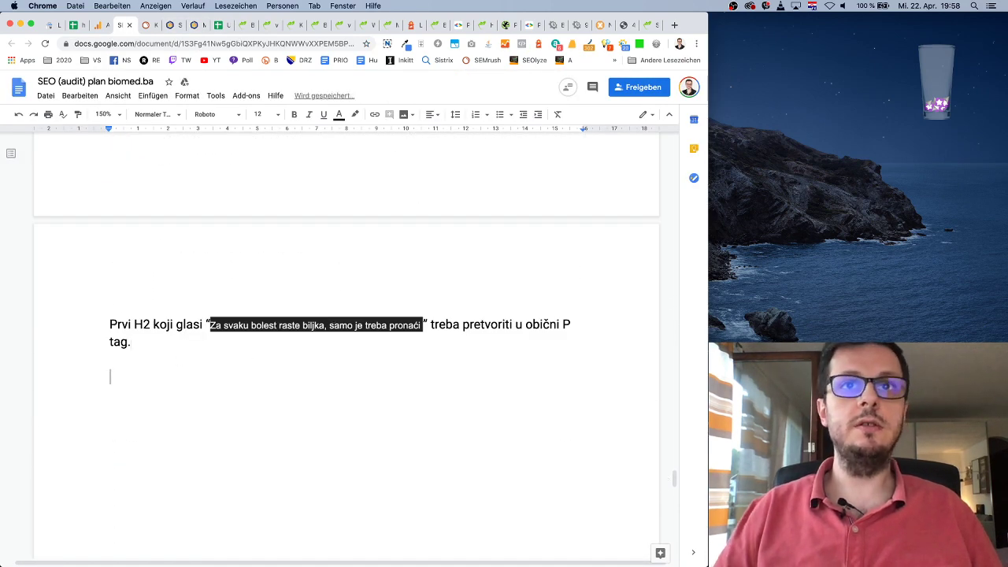
{"action": "scroll", "coordinate": [248, 354], "scroll_direction": "up", "scroll_amount": 1}
{"action": "scroll", "coordinate": [412, 180], "scroll_direction": "up", "scroll_amount": 1}
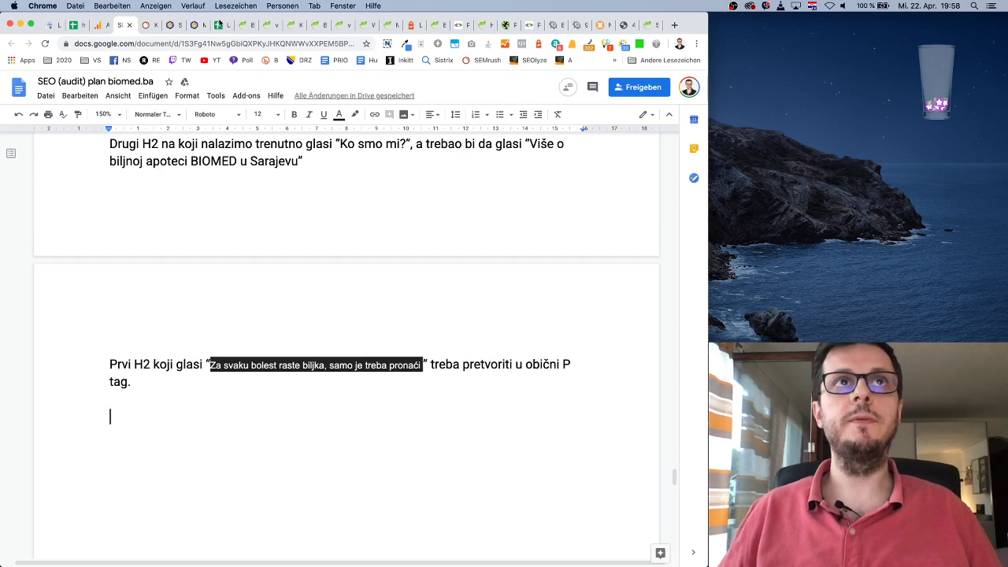
Step: Switch to the biomed.ba homepage and examine the remaining H2, H3 and H4 headings in the SEO check extension
{"action": "left_click", "coordinate": [240, 26]}
{"action": "left_click", "coordinate": [611, 45]}
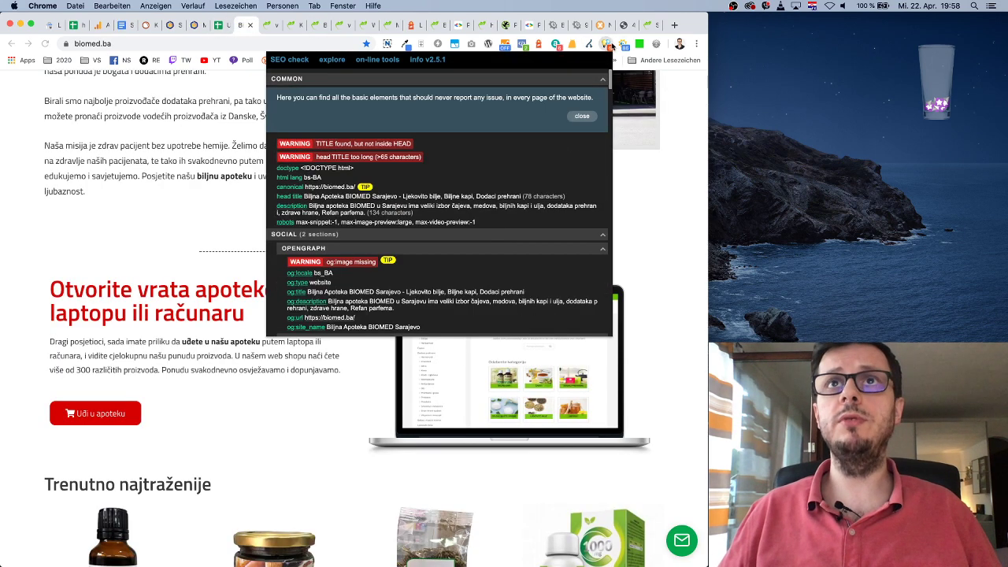
{"action": "scroll", "coordinate": [513, 240], "scroll_direction": "down", "scroll_amount": 3}
{"action": "scroll", "coordinate": [515, 246], "scroll_direction": "down", "scroll_amount": 5}
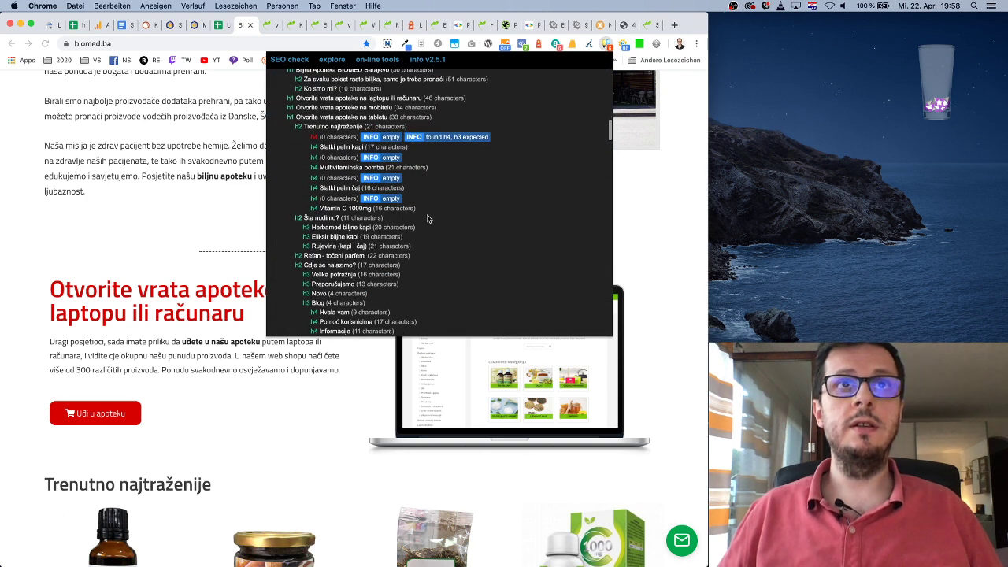
{"action": "scroll", "coordinate": [427, 214], "scroll_direction": "up", "scroll_amount": 2}
{"action": "scroll", "coordinate": [427, 214], "scroll_direction": "down", "scroll_amount": 4}
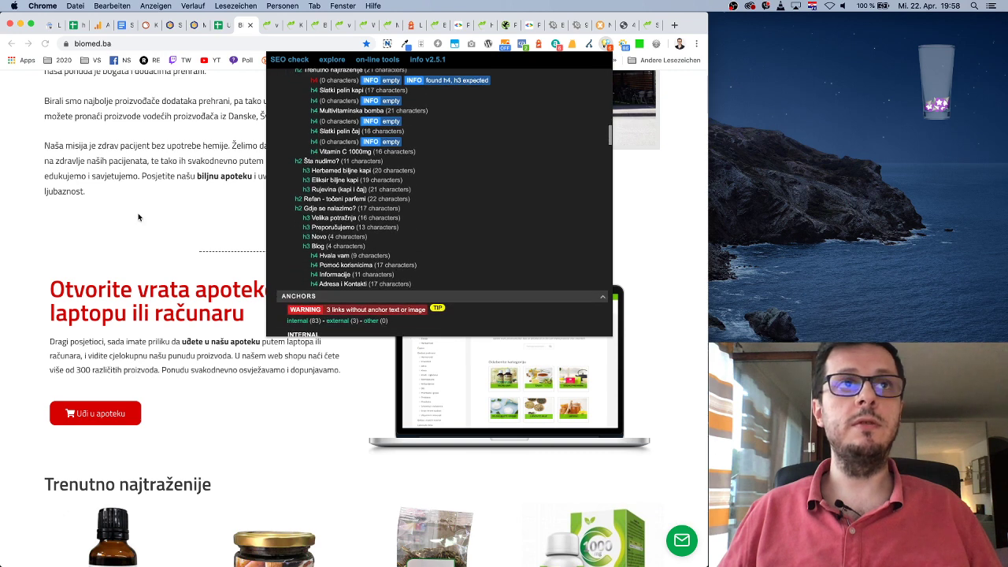
{"action": "left_click", "coordinate": [138, 218]}
Step: Return to the audit document and add the line “Ostatak heading tagova onda izgleda ovako:” in the new paragraph
{"action": "left_click", "coordinate": [119, 24]}
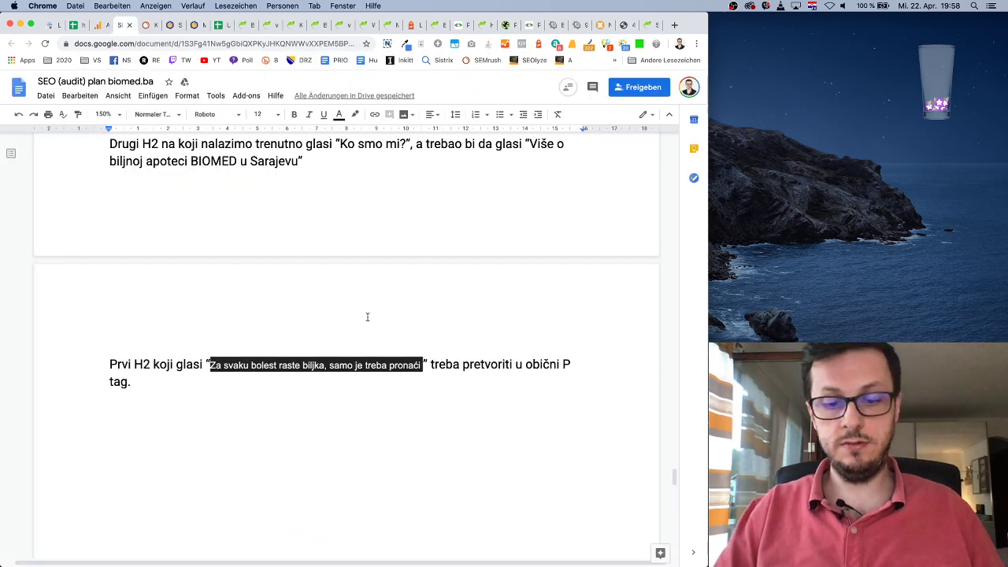
{"action": "type", "text": "Ostatak heading"}
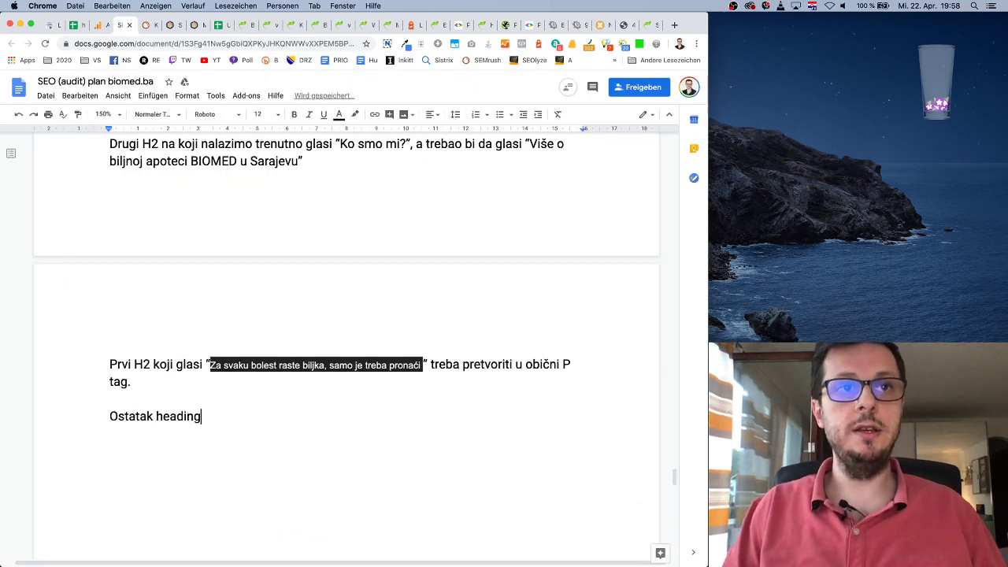
{"action": "type", "text": " taog"}
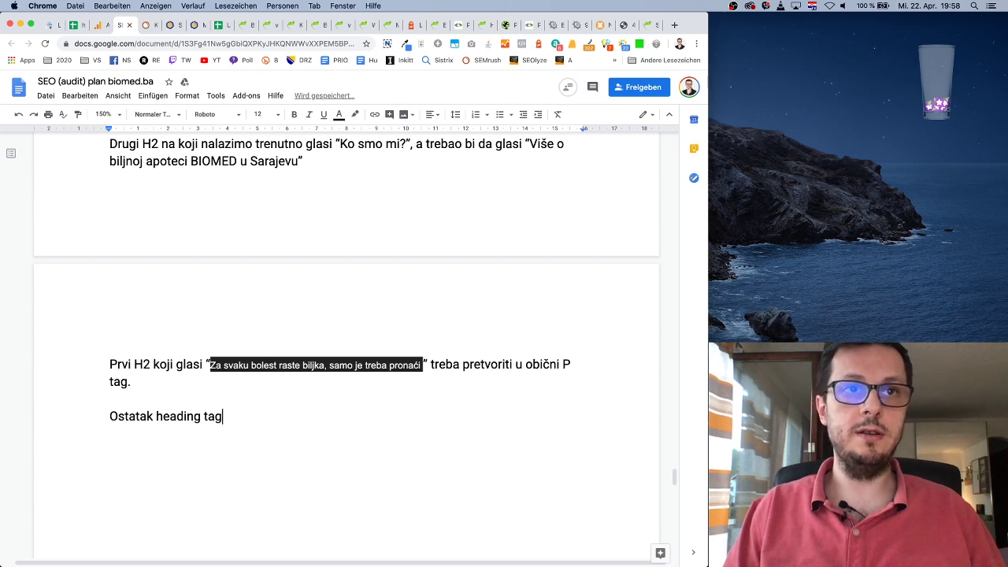
{"action": "type", "text": "va onda izgleda ovako:"}
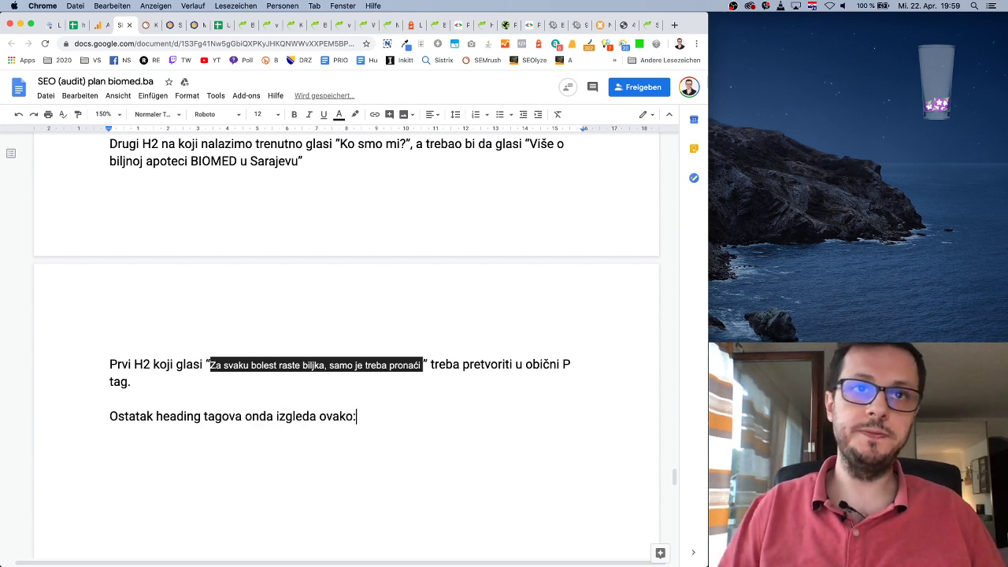
{"action": "key", "text": "Return"}
Step: Insert the captured heading-list screenshot from the computer below that line and shrink it proportionally to about 6.6 cm wide
{"action": "left_click", "coordinate": [153, 95]}
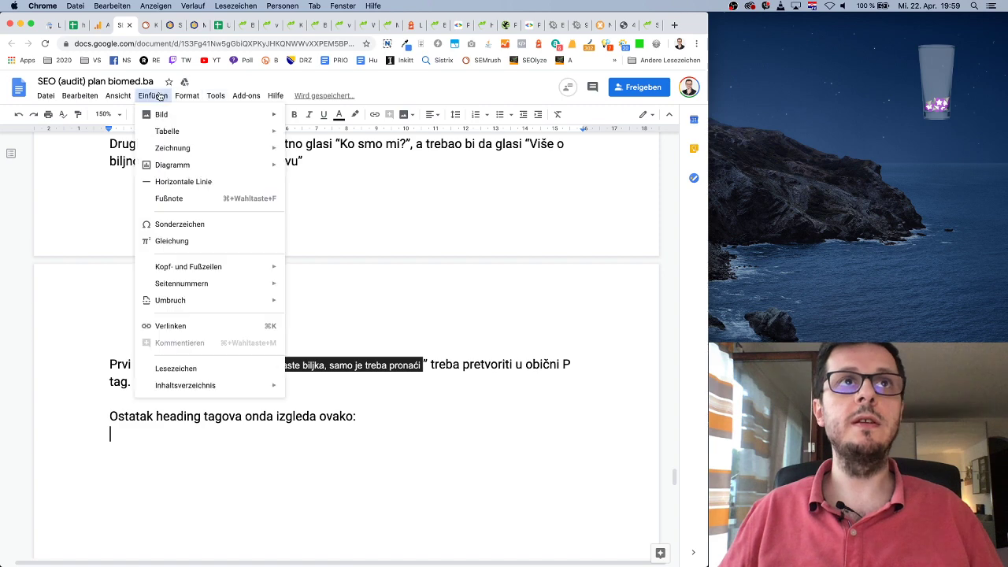
{"action": "mouse_move", "coordinate": [165, 113]}
{"action": "left_click", "coordinate": [309, 122]}
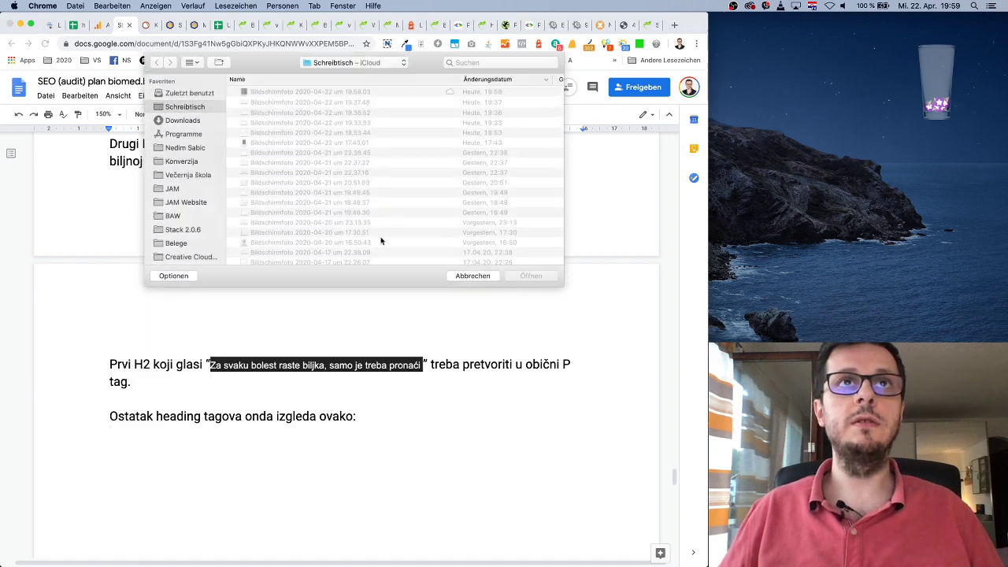
{"action": "key", "text": "Escape"}
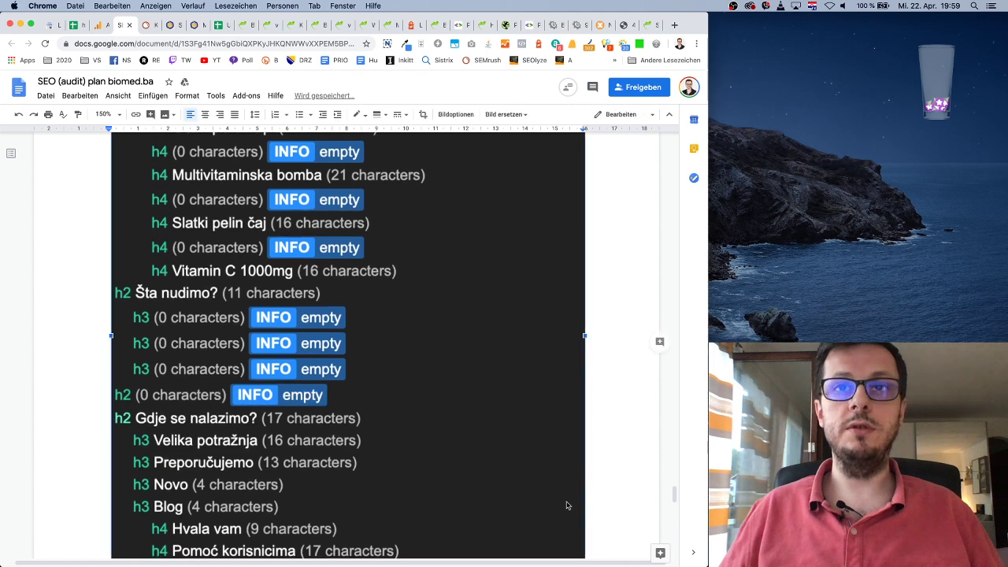
{"action": "scroll", "coordinate": [566, 505], "scroll_direction": "down", "scroll_amount": 2}
{"action": "left_click_drag", "start_coordinate": [585, 510], "coordinate": [302, 274]}
{"action": "scroll", "coordinate": [473, 315], "scroll_direction": "up", "scroll_amount": 3}
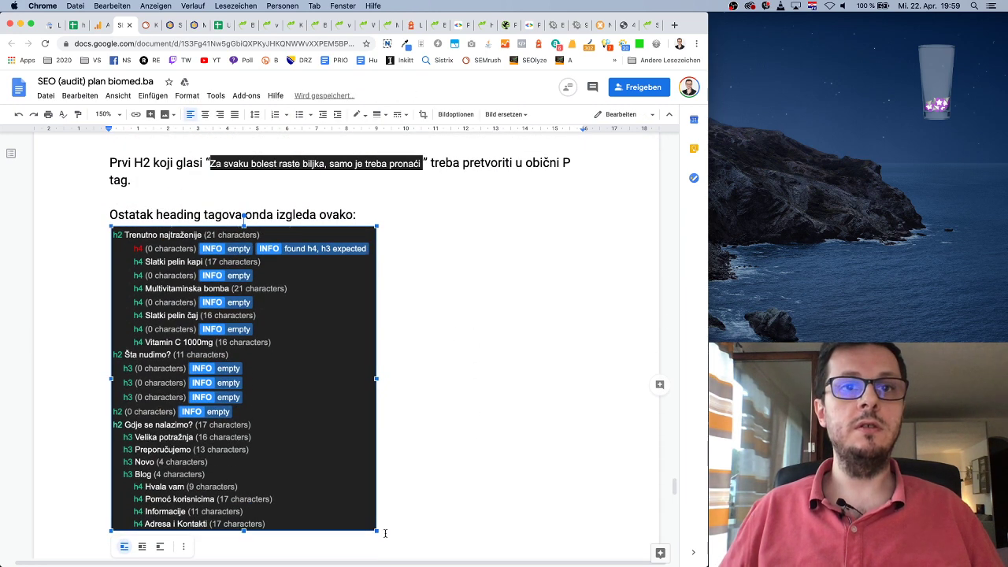
{"action": "left_click_drag", "start_coordinate": [377, 531], "coordinate": [334, 418]}
Step: Add “Prazne heading tagove treba ukloniti. Postojeće h2 tagove pretvoriti u H3 tagove, a H3 tagove u H4 tagove.” below the heading-list image
{"action": "left_click", "coordinate": [341, 426]}
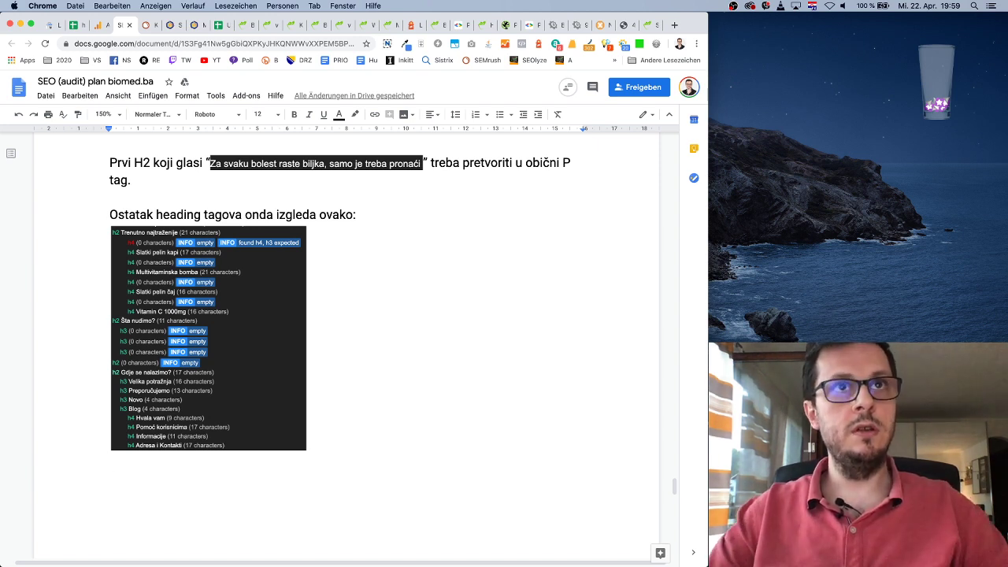
{"action": "type", "text": "Prazne heading ta"}
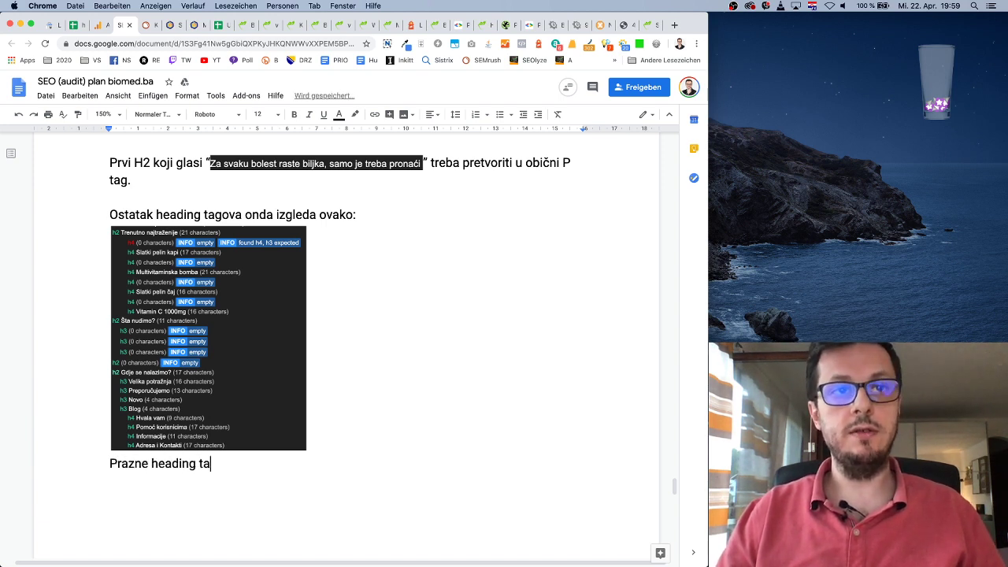
{"action": "type", "text": "gove treba ukloniti. Postojeće h2 tagove pretvoriti u H3 tagove"}
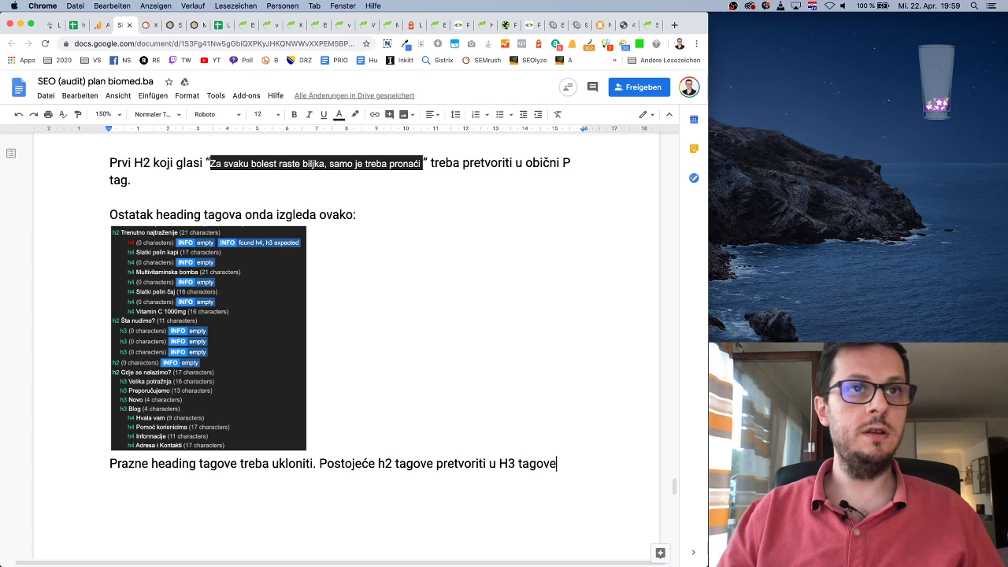
{"action": "type", "text": ", a "}
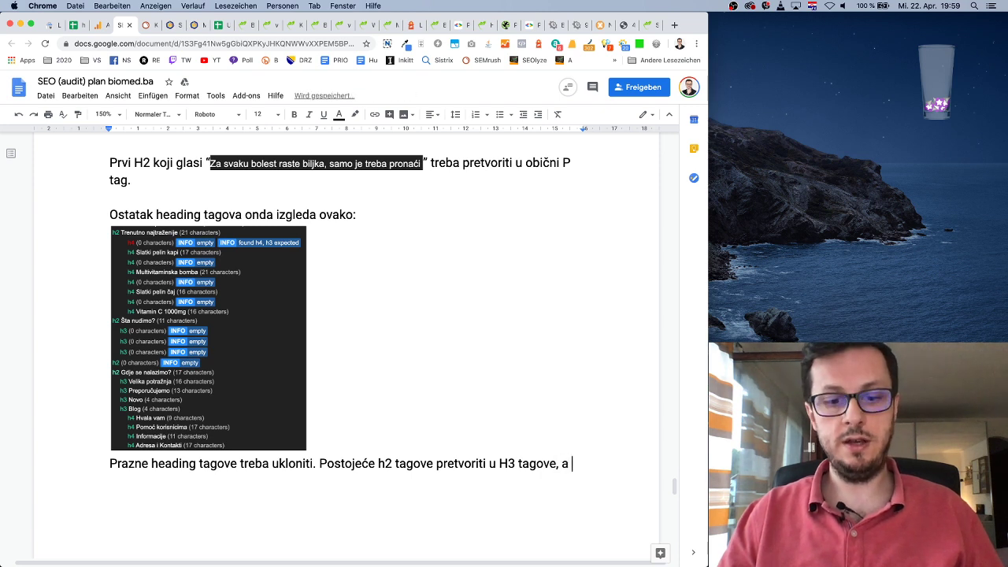
{"action": "type", "text": "H3 tagove u H4 tagove"}
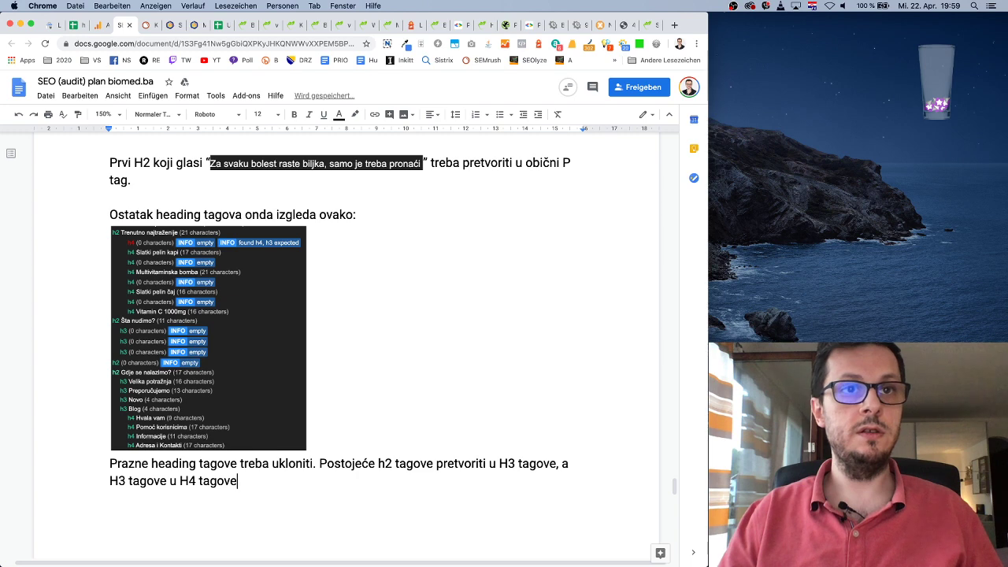
{"action": "type", "text": "."}
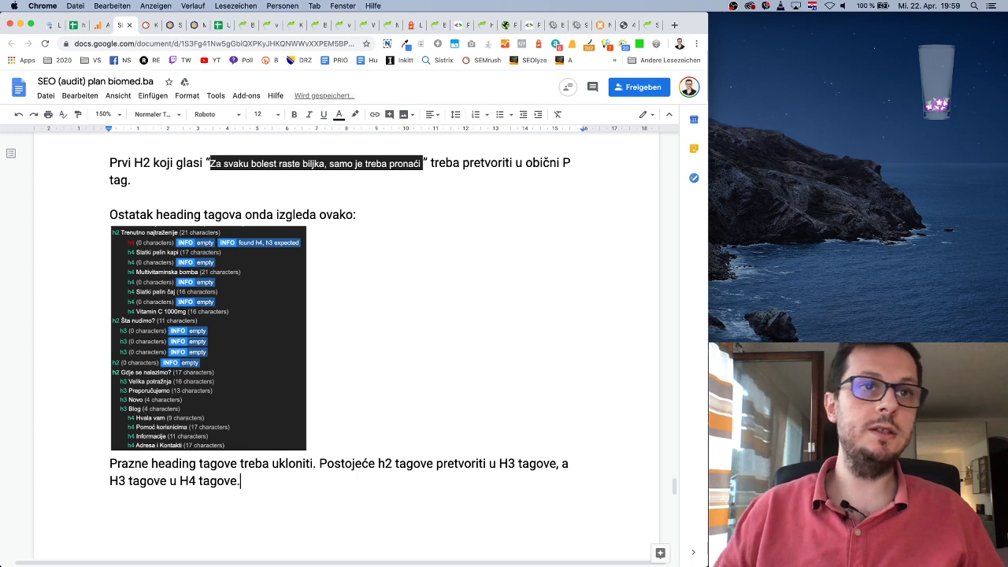
Step: Switch to the biomed.ba homepage and compare its lower sections and footer headings with the heading list in the SEO check extension
{"action": "left_click", "coordinate": [246, 25]}
{"action": "scroll", "coordinate": [364, 210], "scroll_direction": "down", "scroll_amount": 10}
{"action": "scroll", "coordinate": [364, 211], "scroll_direction": "down", "scroll_amount": 15}
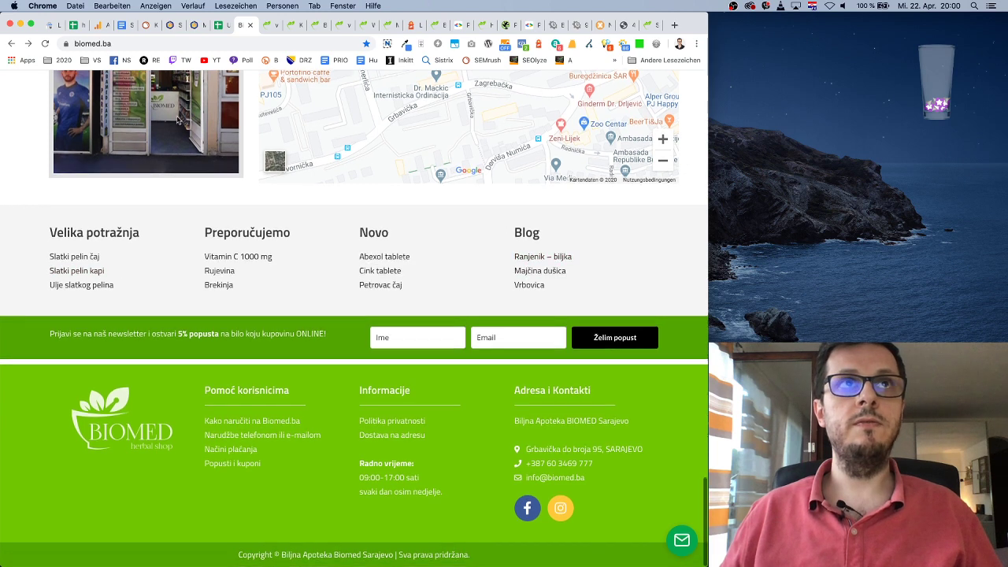
{"action": "left_click", "coordinate": [221, 25]}
{"action": "left_click", "coordinate": [242, 29]}
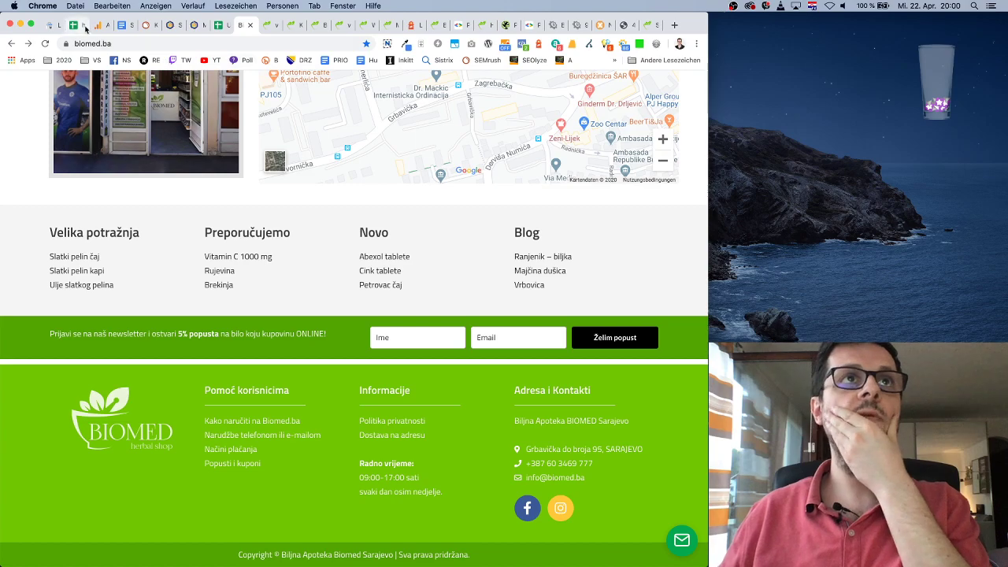
{"action": "left_click", "coordinate": [605, 43]}
{"action": "scroll", "coordinate": [505, 193], "scroll_direction": "down", "scroll_amount": 15}
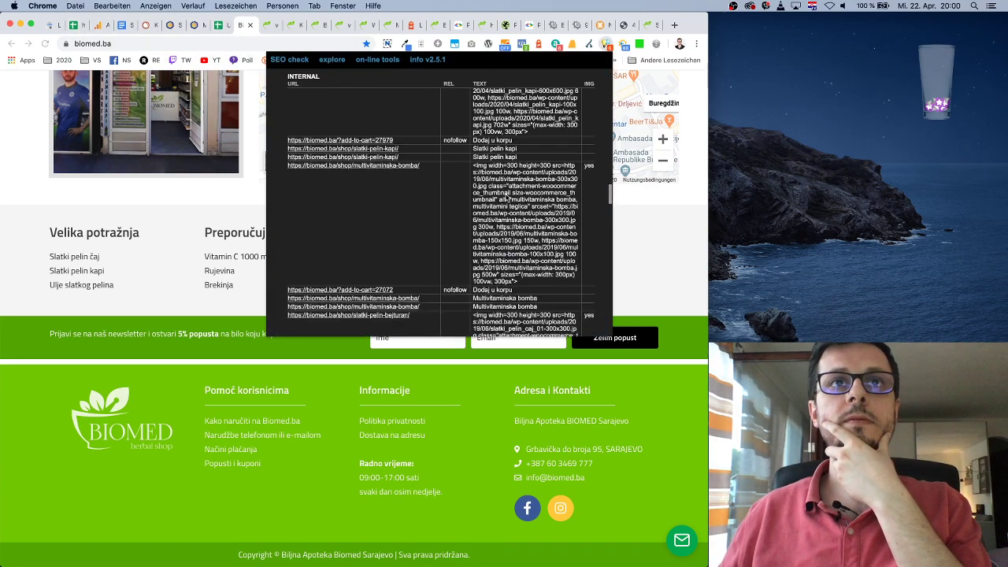
{"action": "scroll", "coordinate": [505, 193], "scroll_direction": "up", "scroll_amount": 3}
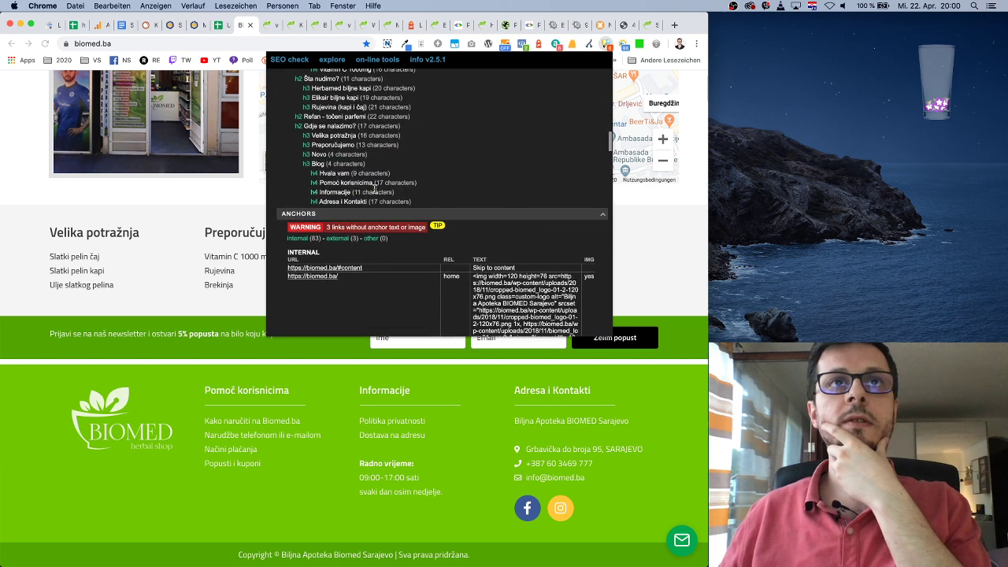
{"action": "left_click", "coordinate": [229, 303]}
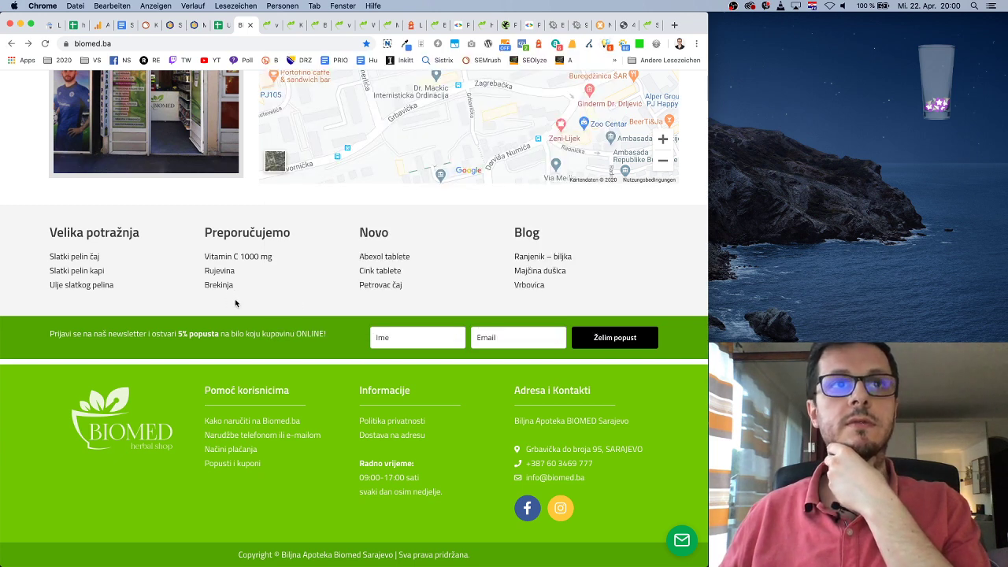
{"action": "scroll", "coordinate": [315, 304], "scroll_direction": "up", "scroll_amount": 8}
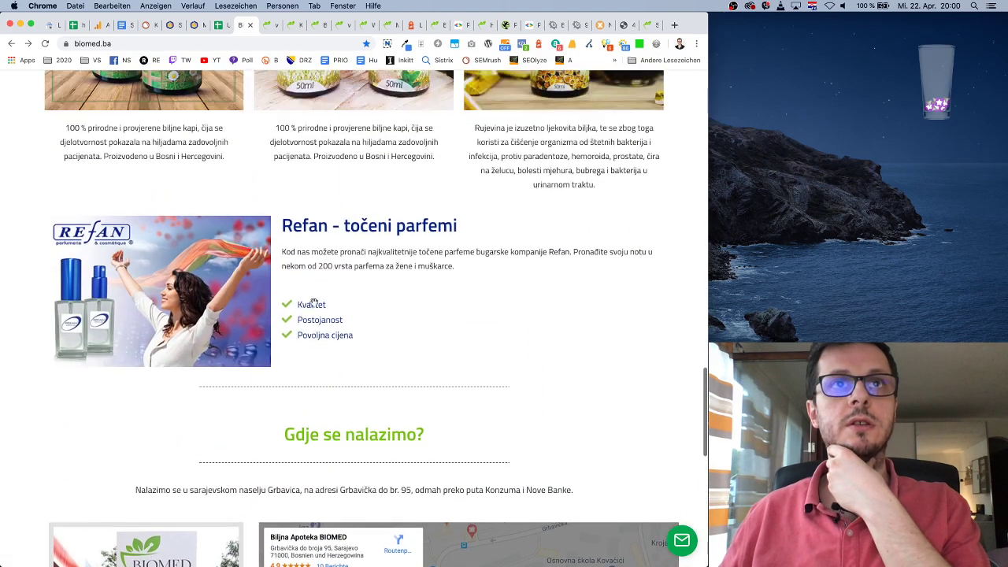
{"action": "scroll", "coordinate": [316, 292], "scroll_direction": "down", "scroll_amount": 10}
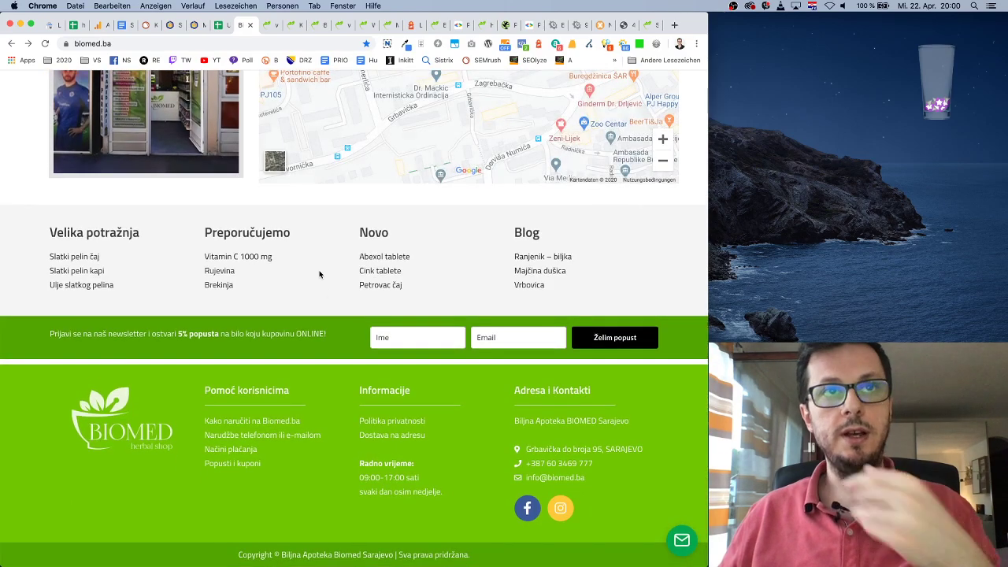
Step: Search the biomed.ba homepage text for “hval” and return to the footer sections
{"action": "key", "text": "super+f"}
{"action": "type", "text": "h"}
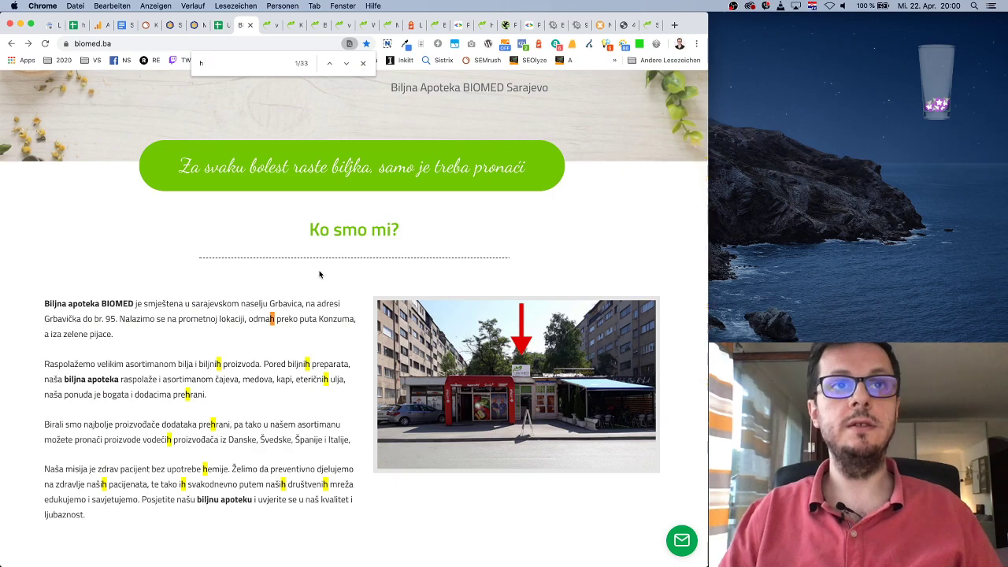
{"action": "type", "text": "val"}
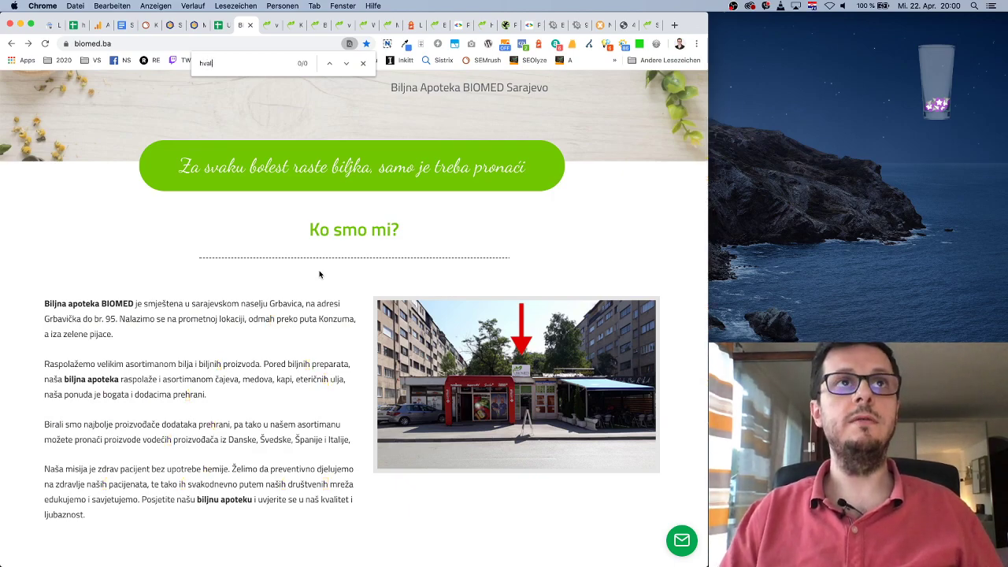
{"action": "scroll", "coordinate": [319, 274], "scroll_direction": "down", "scroll_amount": 10}
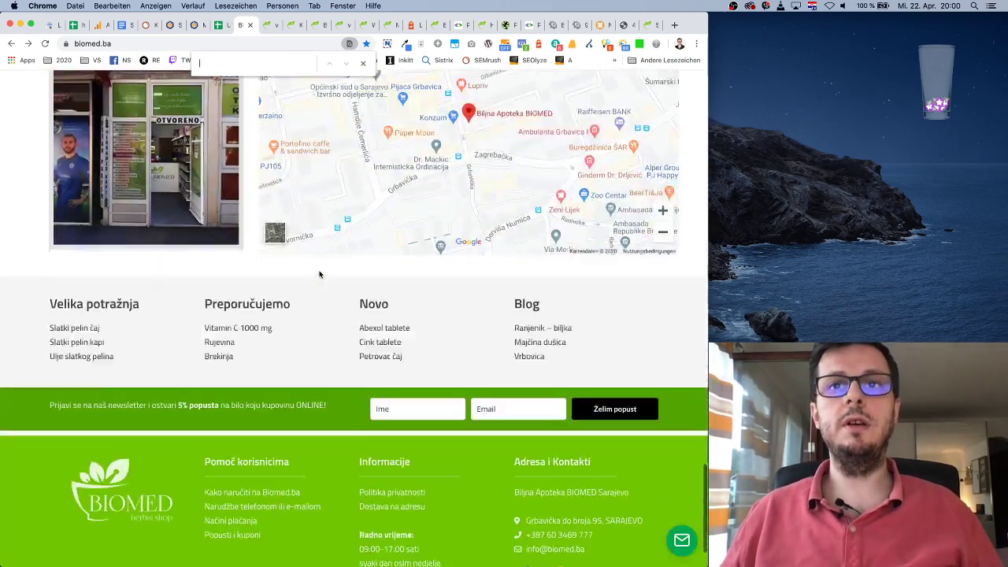
{"action": "scroll", "coordinate": [319, 274], "scroll_direction": "down", "scroll_amount": 2}
Step: Open the homepage's source code, find “hvala” in it, and examine the newsletter form's success message before closing the source view
{"action": "right_click", "coordinate": [631, 203]}
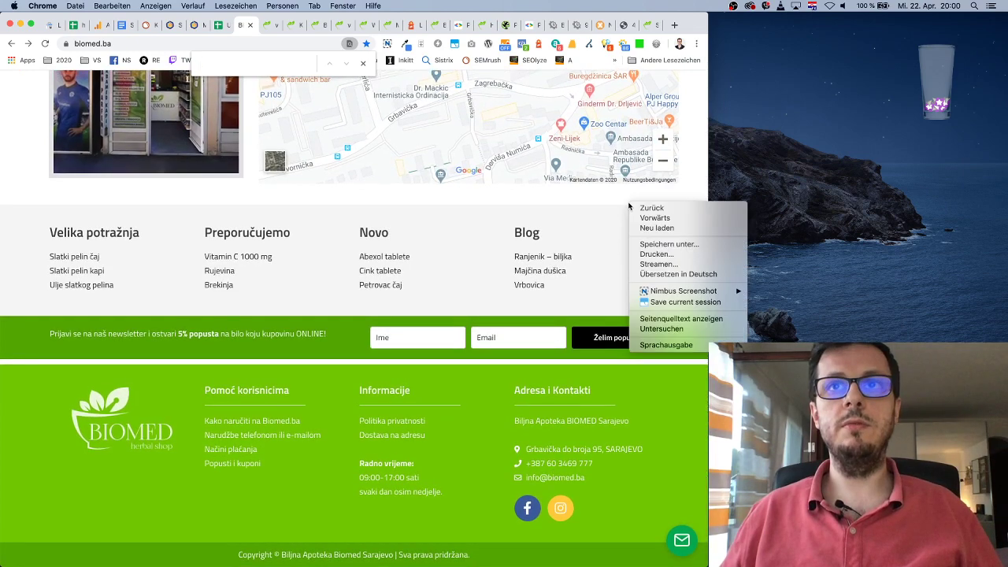
{"action": "left_click", "coordinate": [693, 318]}
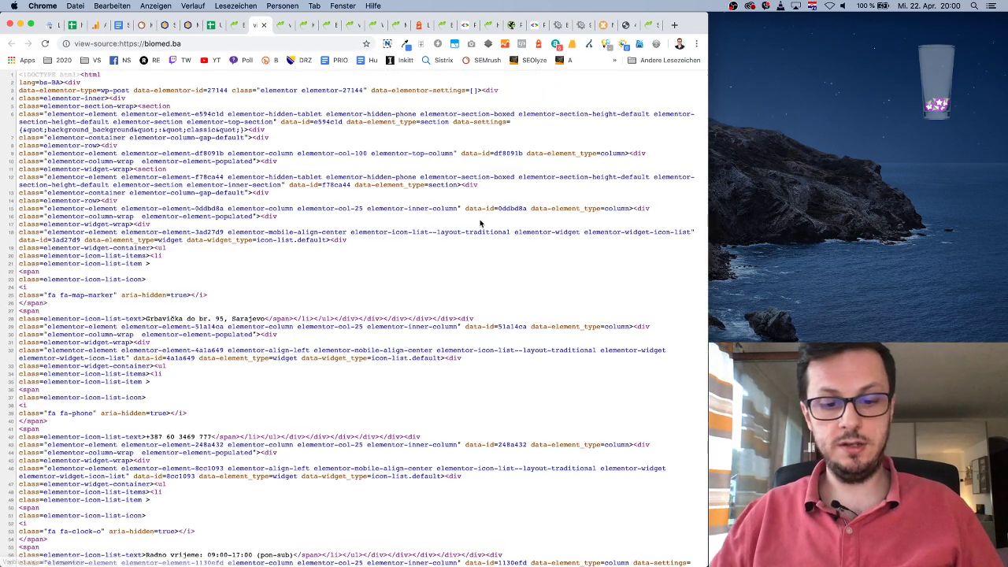
{"action": "type", "text": "hvala"}
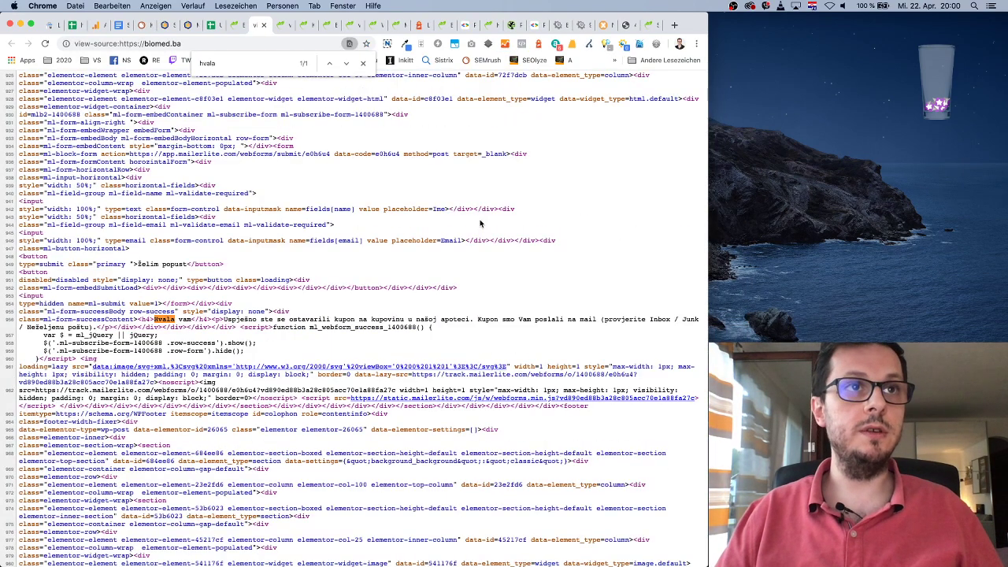
{"action": "triple_click", "coordinate": [80, 323]}
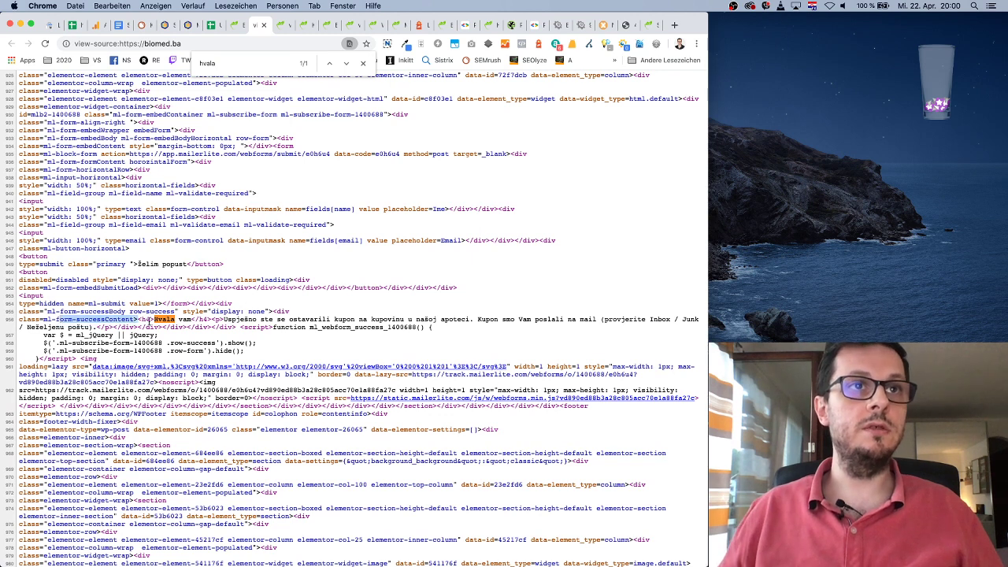
{"action": "left_click", "coordinate": [347, 324]}
{"action": "left_click_drag", "start_coordinate": [337, 319], "coordinate": [443, 335]}
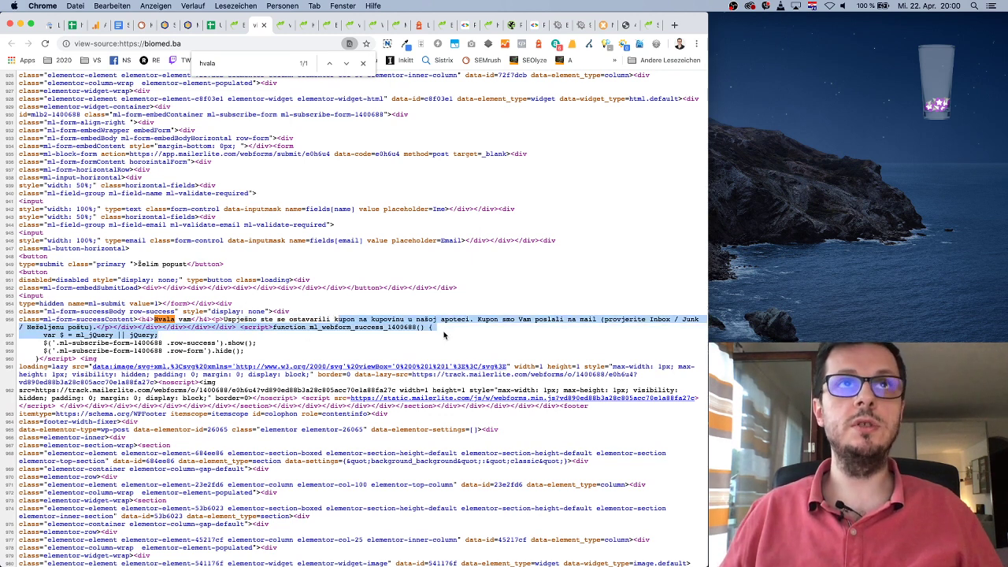
{"action": "left_click", "coordinate": [263, 25]}
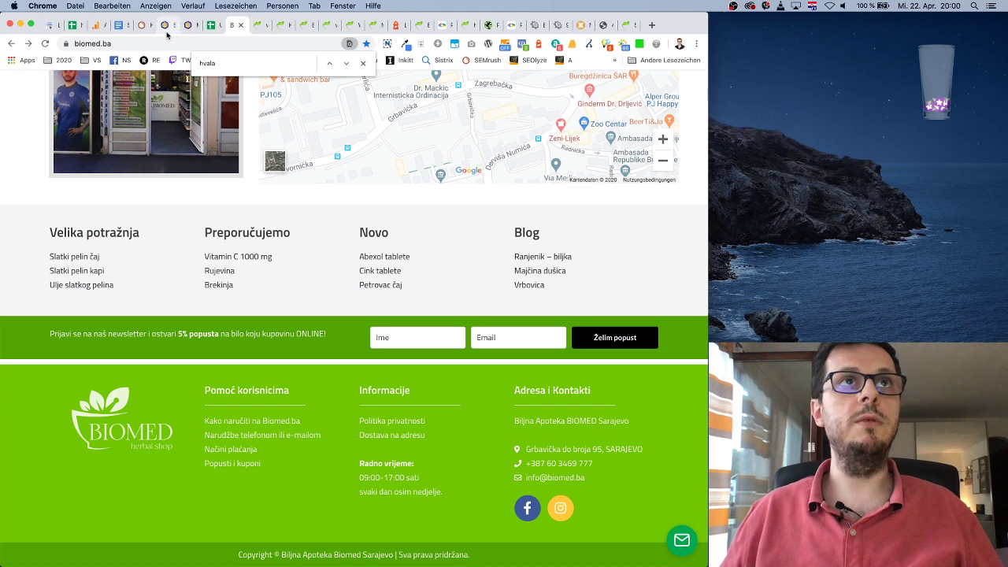
Step: Return to the audit document and append “A H4 tagove treba pretvoriti u p tagove.” to the paragraph below the heading-list image
{"action": "left_click", "coordinate": [120, 25]}
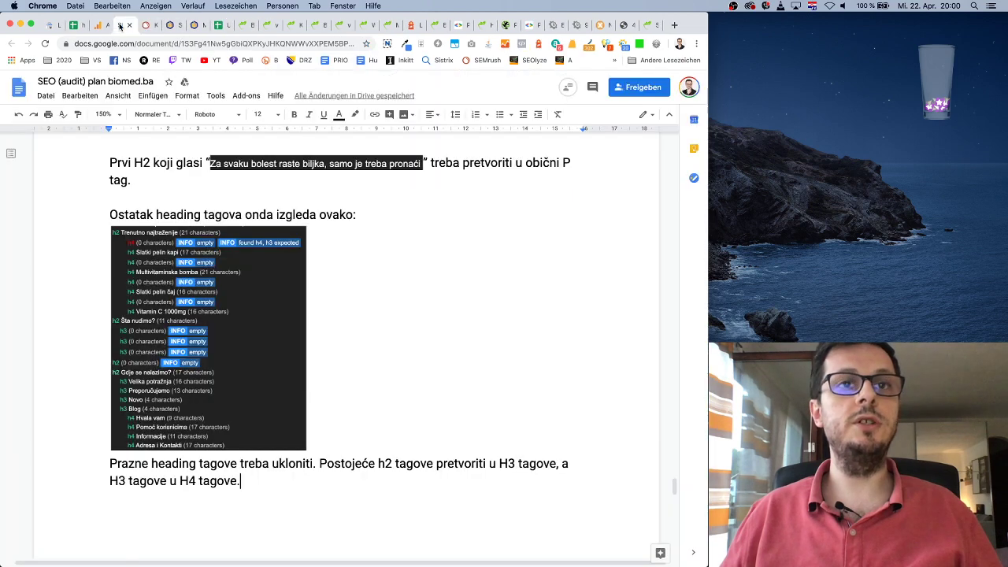
{"action": "left_click", "coordinate": [284, 482]}
{"action": "type", "text": "A "}
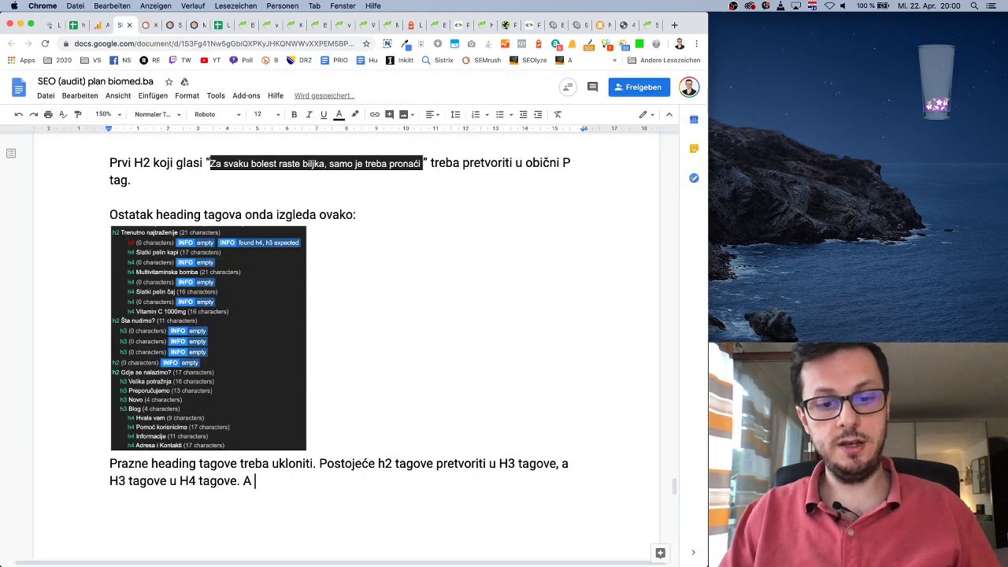
{"action": "type", "text": "H4 tagove t"}
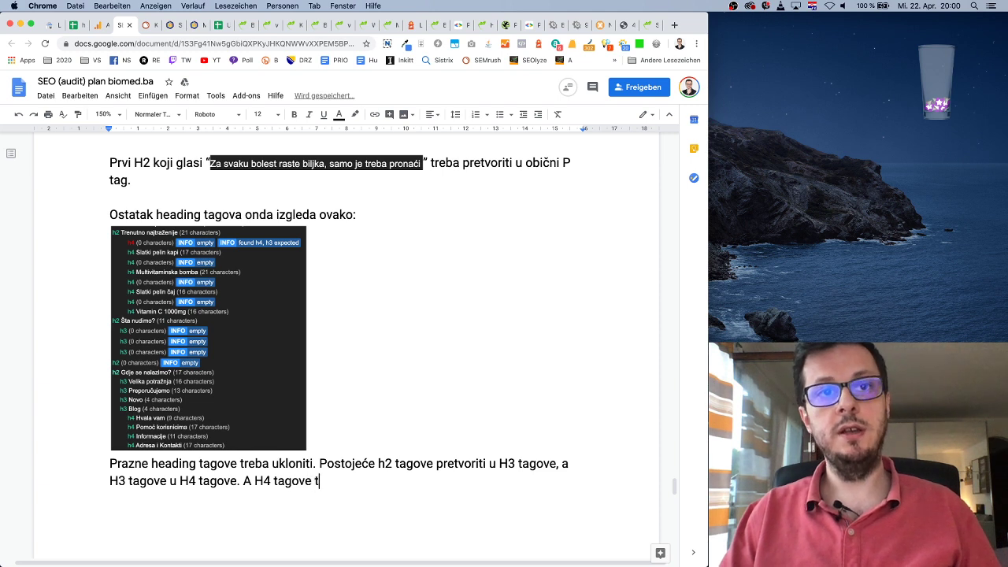
{"action": "type", "text": "reba pretvoriti u p tagove."}
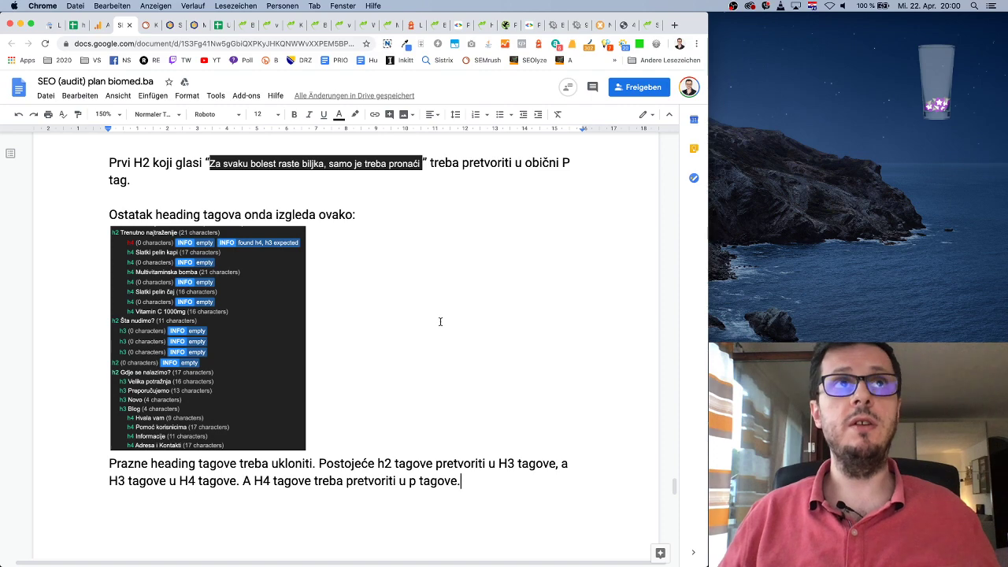
Step: Review the homepage keyword lines in the audit document and the Semrush keyword overview for “biljna apoteka”
{"action": "scroll", "coordinate": [440, 321], "scroll_direction": "up", "scroll_amount": 20}
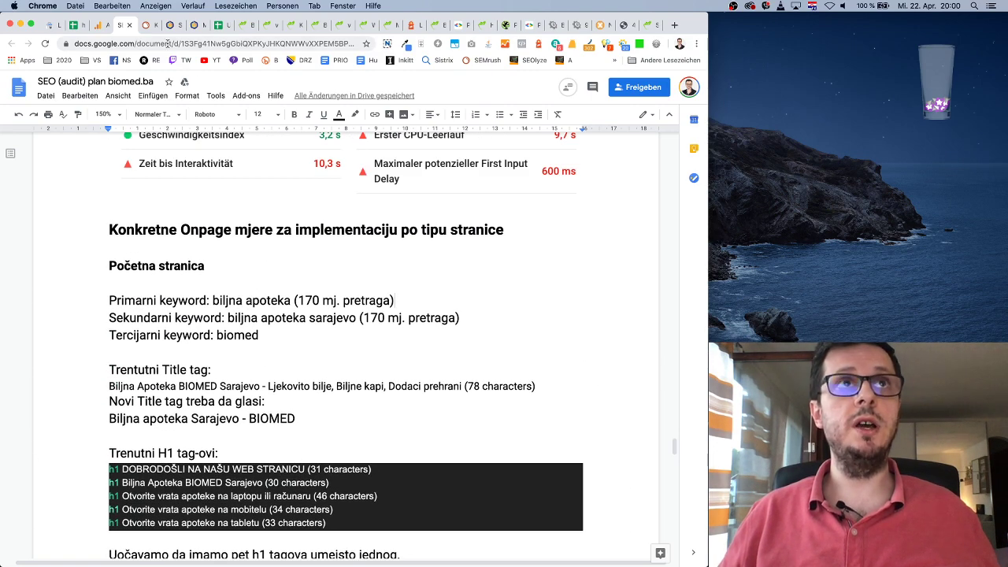
{"action": "left_click", "coordinate": [149, 26]}
{"action": "scroll", "coordinate": [378, 340], "scroll_direction": "up", "scroll_amount": 5}
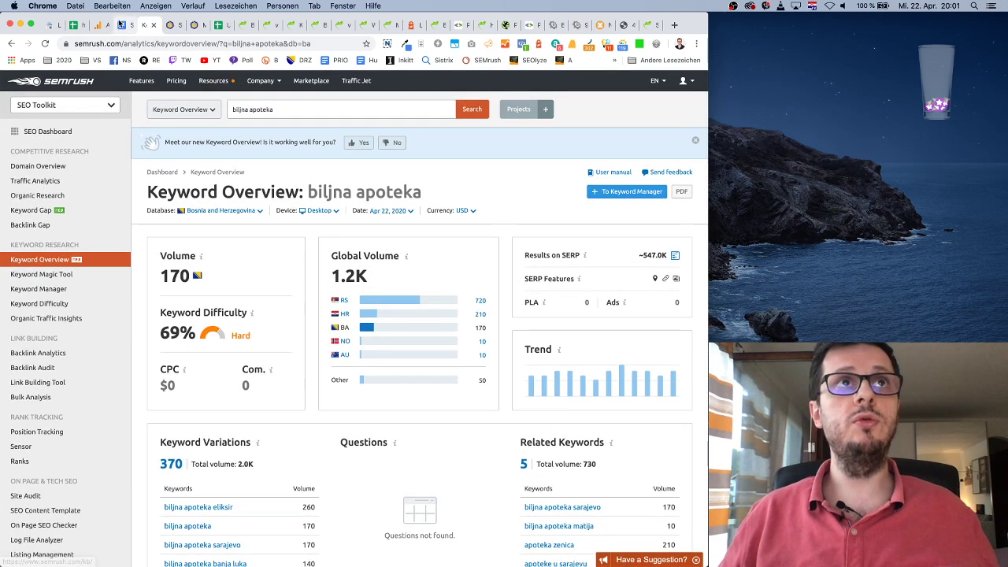
Step: Return to the biomed.ba homepage, dismiss the page search, and try to choose a search engine in the FATRANK rank checker
{"action": "left_click", "coordinate": [244, 26]}
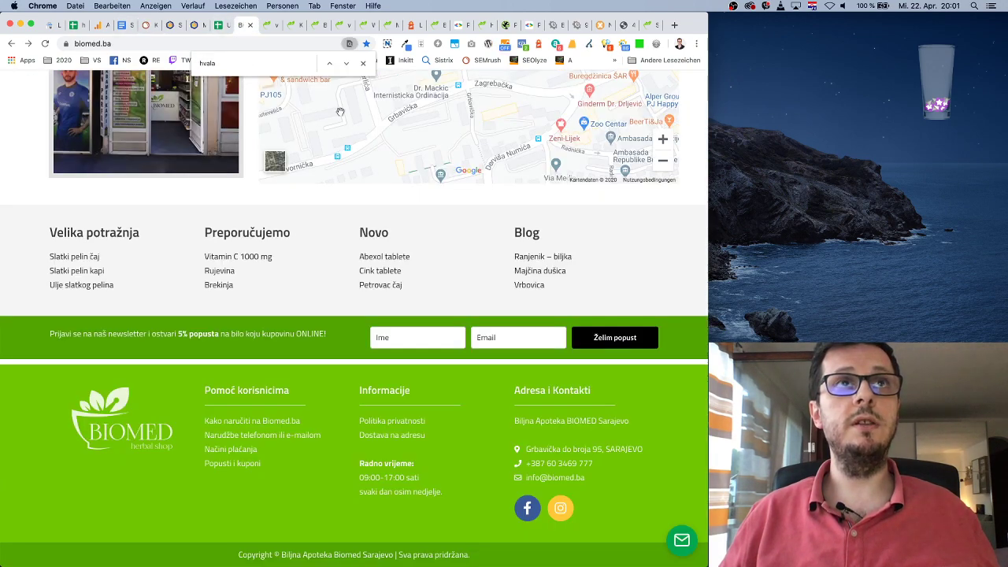
{"action": "left_click", "coordinate": [364, 64]}
{"action": "scroll", "coordinate": [513, 252], "scroll_direction": "up", "scroll_amount": 20}
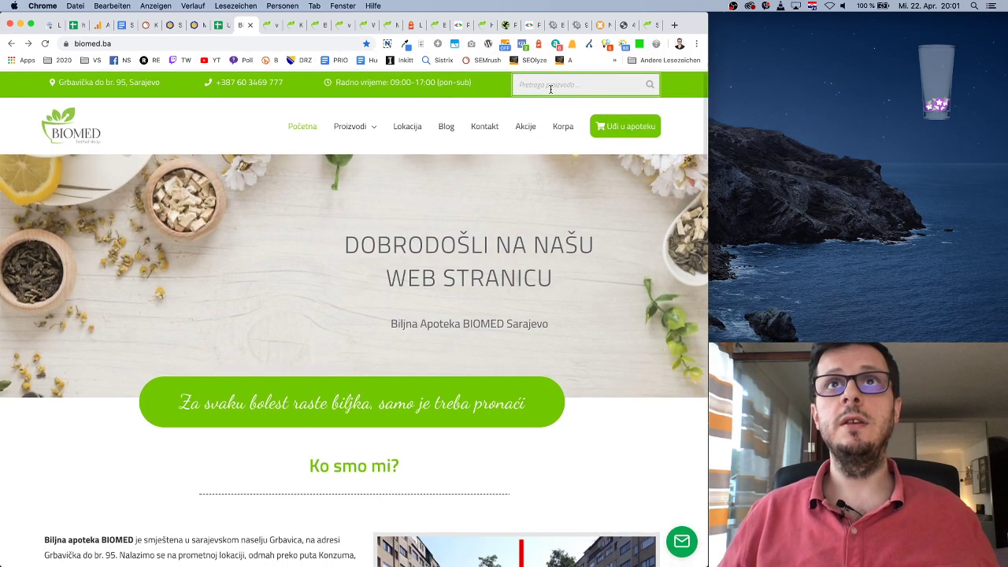
{"action": "left_click", "coordinate": [572, 44]}
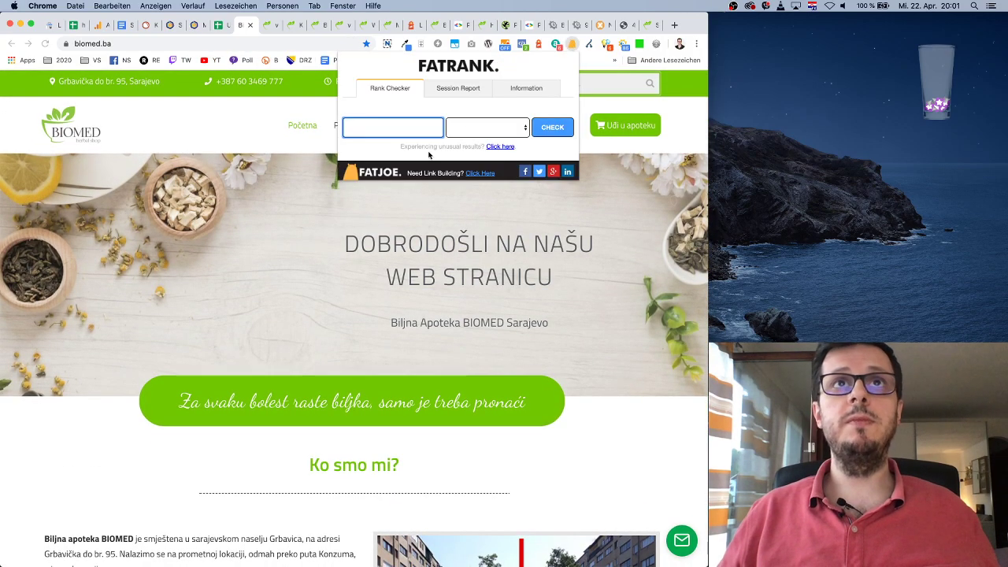
{"action": "left_click", "coordinate": [504, 133]}
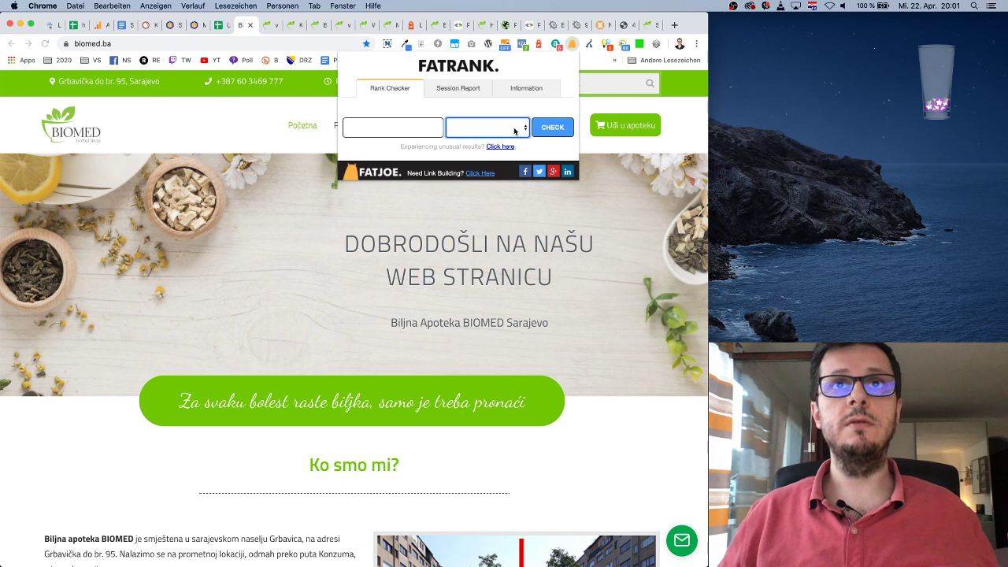
{"action": "key", "text": "Escape"}
{"action": "left_click", "coordinate": [569, 44]}
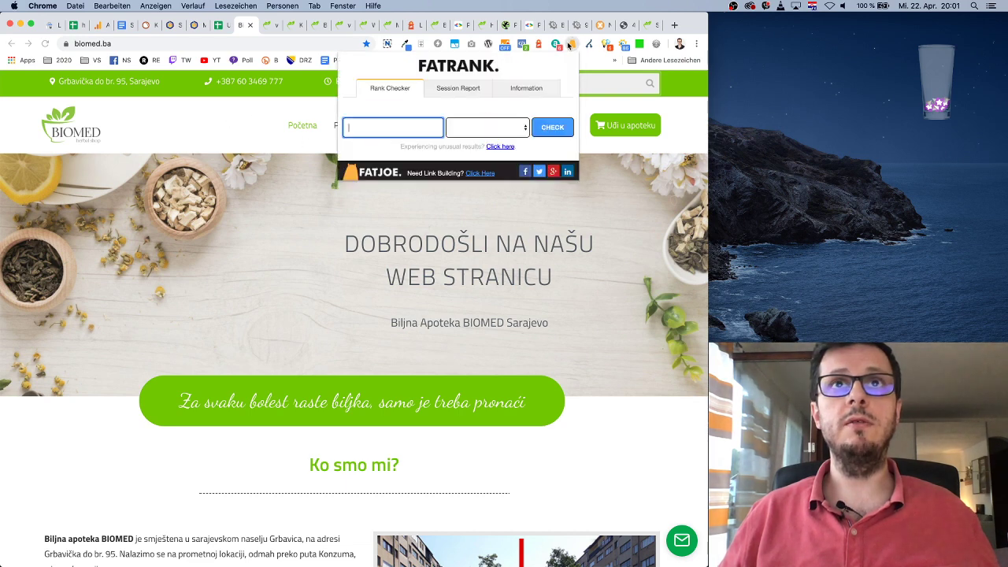
{"action": "left_click", "coordinate": [526, 129]}
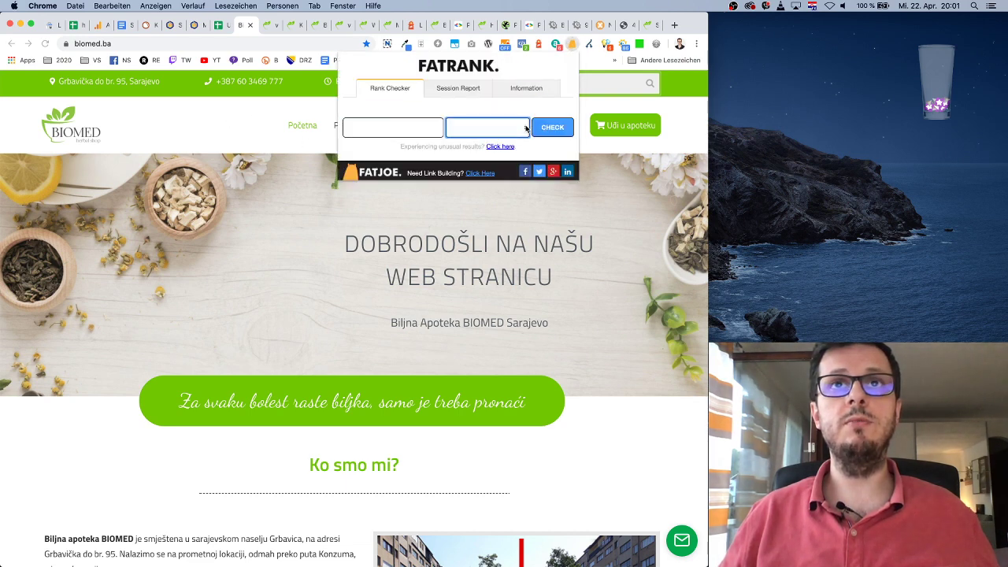
Step: Try to check the homepage's ranking for “biljna apoteka” in FATRANK, reloading the page and reopening the checker for another attempt
{"action": "left_click", "coordinate": [407, 125]}
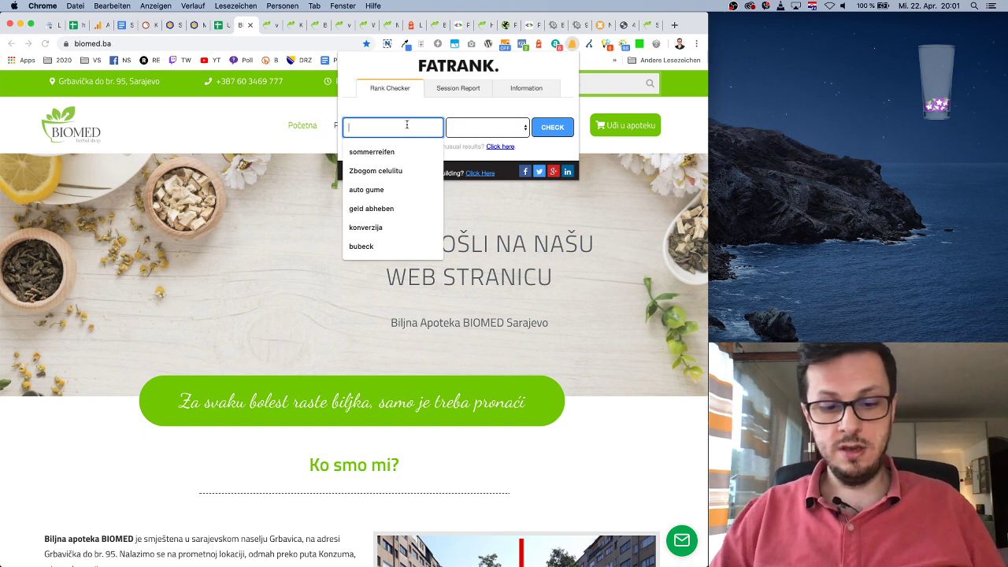
{"action": "type", "text": "biljna apoteka"}
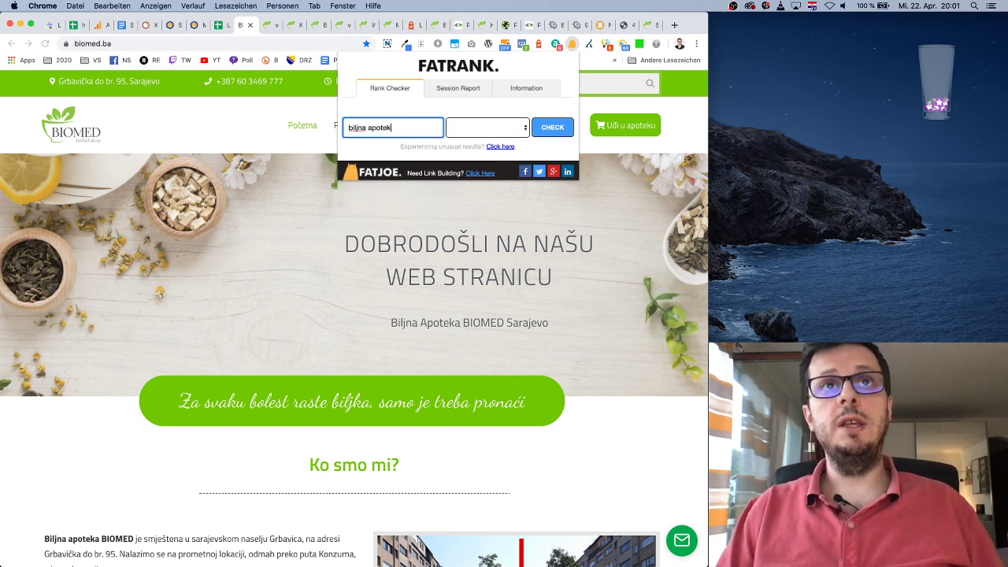
{"action": "left_click", "coordinate": [481, 129]}
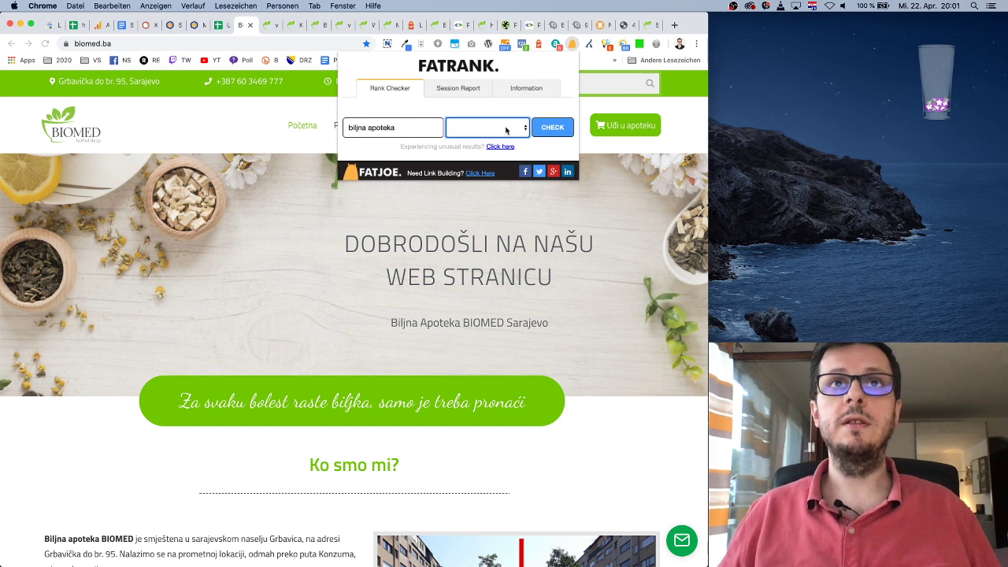
{"action": "left_click", "coordinate": [221, 124]}
{"action": "key", "text": "super+r"}
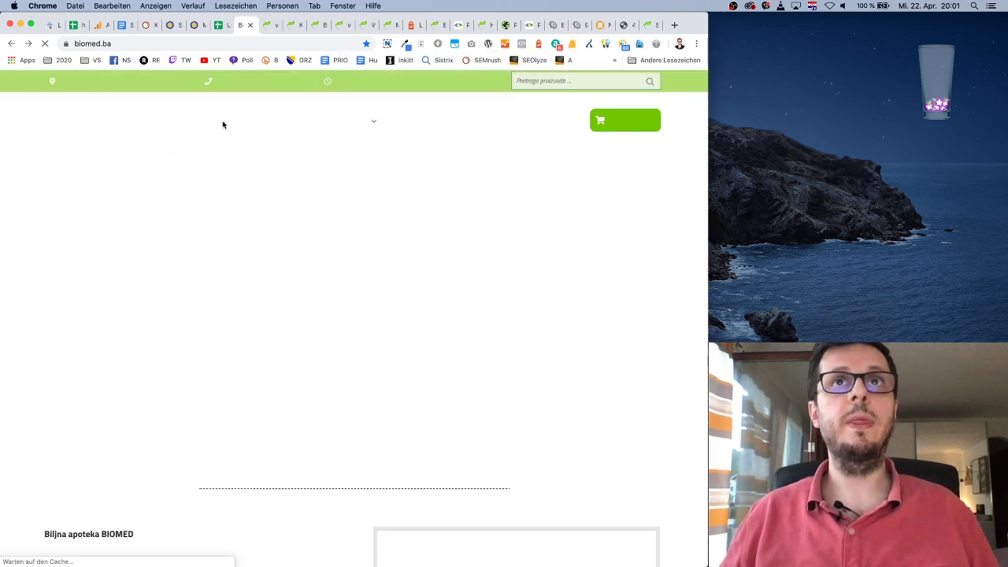
{"action": "left_click", "coordinate": [574, 46]}
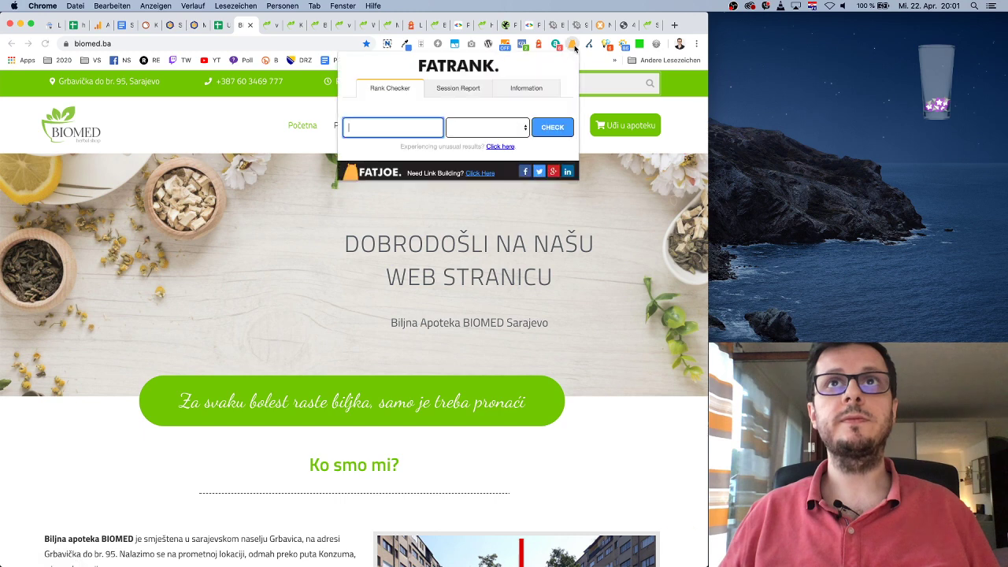
{"action": "left_click", "coordinate": [523, 128]}
{"action": "left_click", "coordinate": [258, 124]}
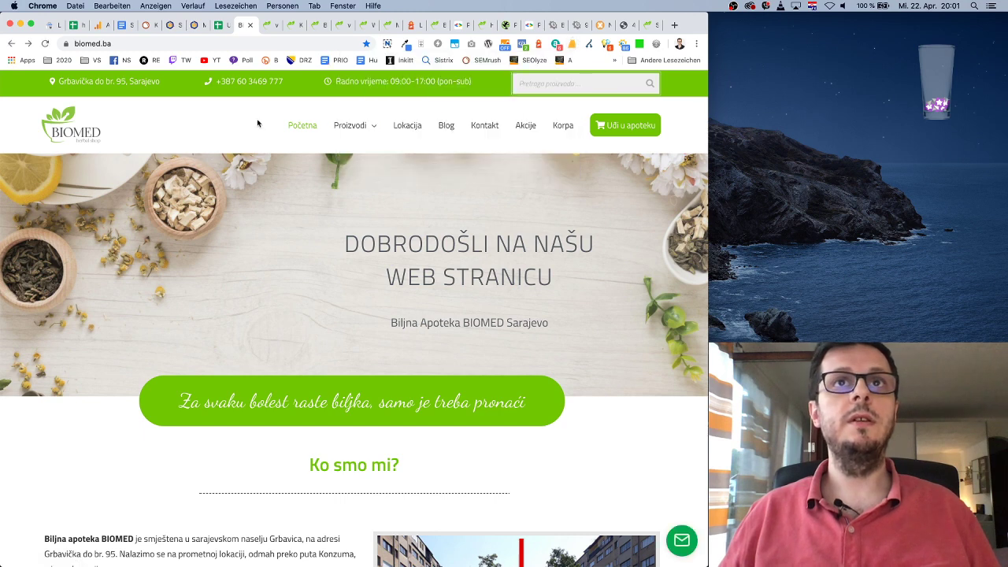
Step: Rerun the Semrush overview for “biljna apoteka”, and examine the homepage's search queries in Google Search Console with average position shown
{"action": "left_click", "coordinate": [147, 26]}
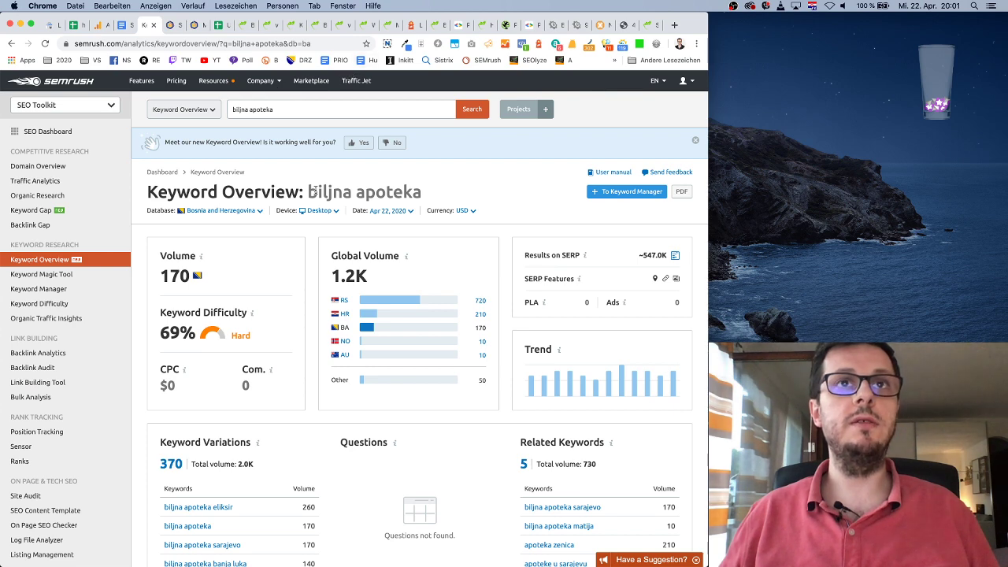
{"action": "key", "text": "Return"}
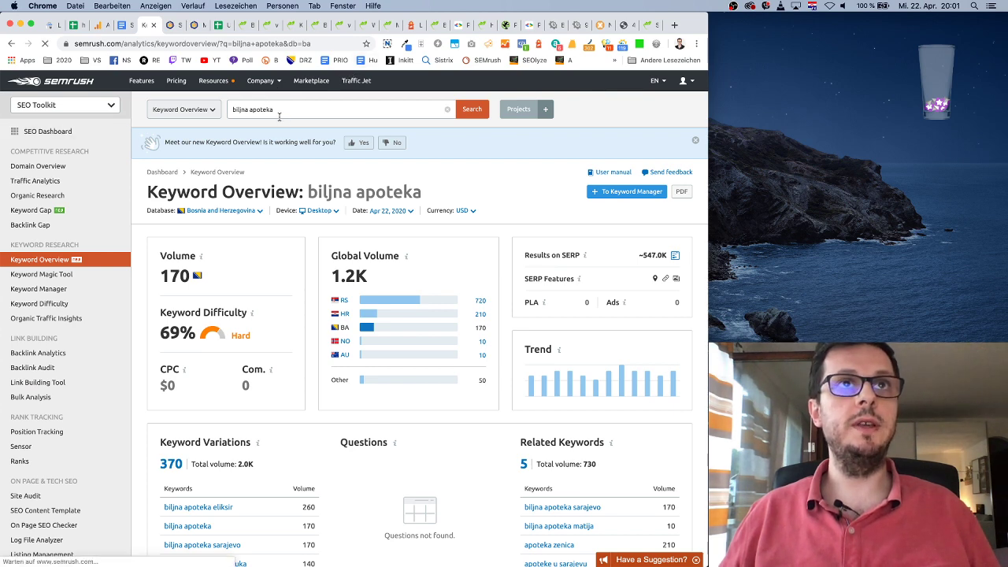
{"action": "left_click", "coordinate": [50, 24]}
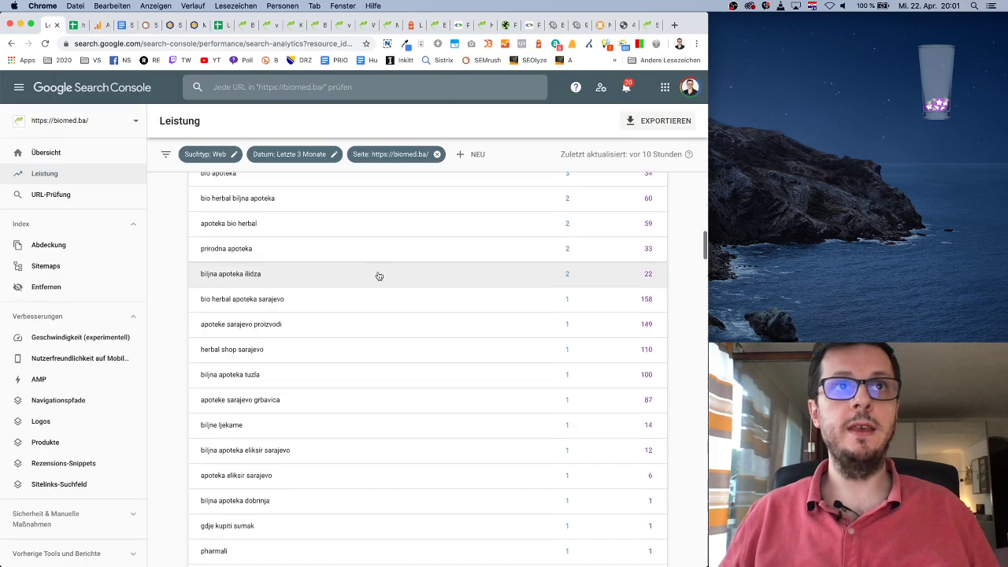
{"action": "scroll", "coordinate": [378, 276], "scroll_direction": "up", "scroll_amount": 10}
{"action": "scroll", "coordinate": [371, 283], "scroll_direction": "down", "scroll_amount": 4}
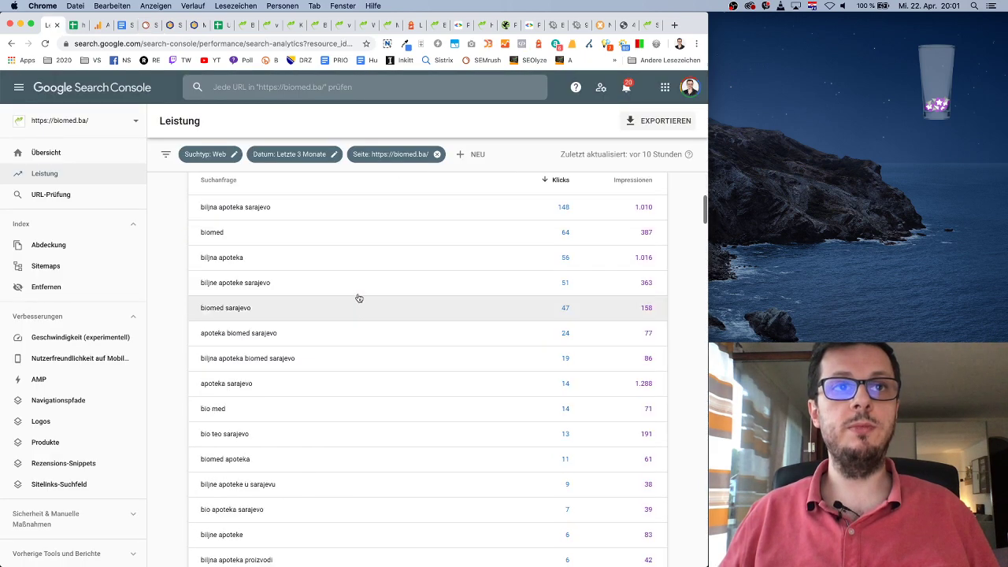
{"action": "scroll", "coordinate": [512, 267], "scroll_direction": "up", "scroll_amount": 5}
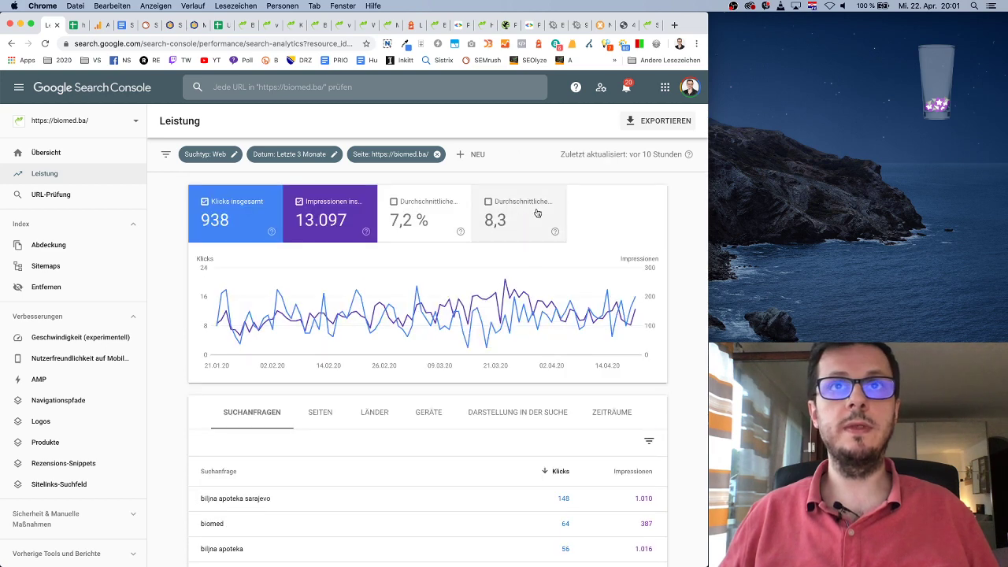
{"action": "left_click", "coordinate": [496, 221]}
{"action": "scroll", "coordinate": [538, 310], "scroll_direction": "down", "scroll_amount": 5}
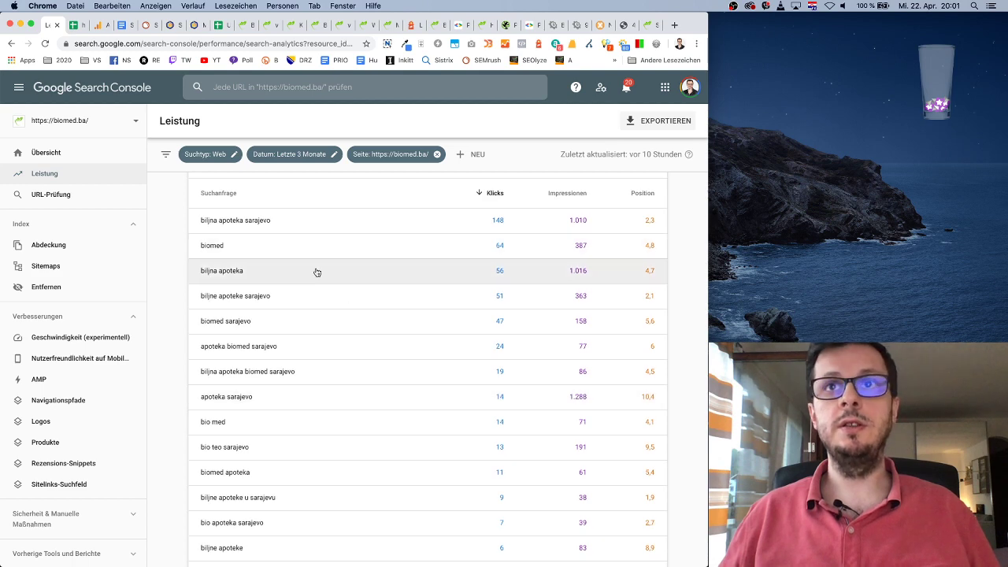
Step: In the audit document, append “Trenutna pozicija: 4,7” to the primary keyword line for “biljna apoteka”
{"action": "left_click", "coordinate": [121, 25]}
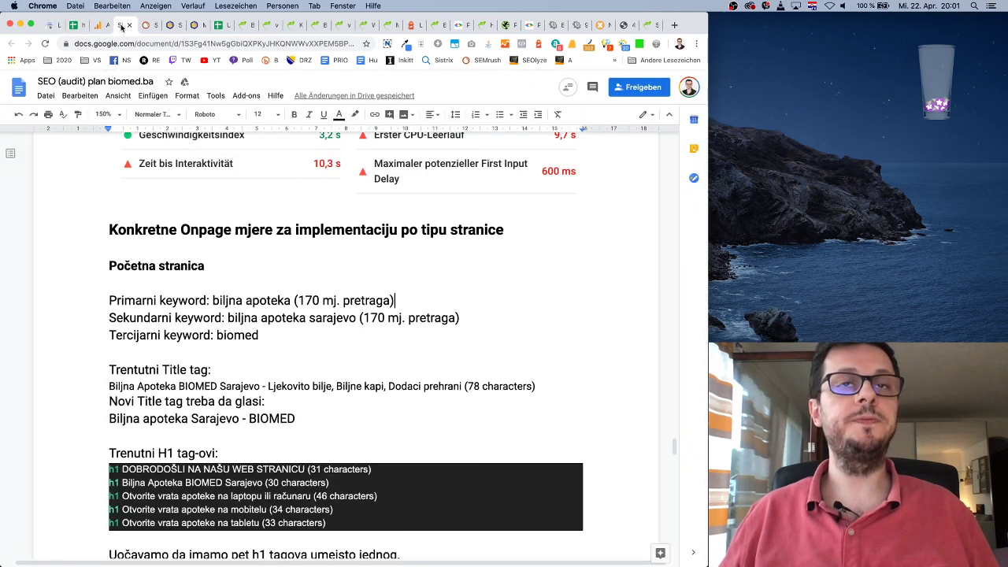
{"action": "left_click", "coordinate": [419, 297]}
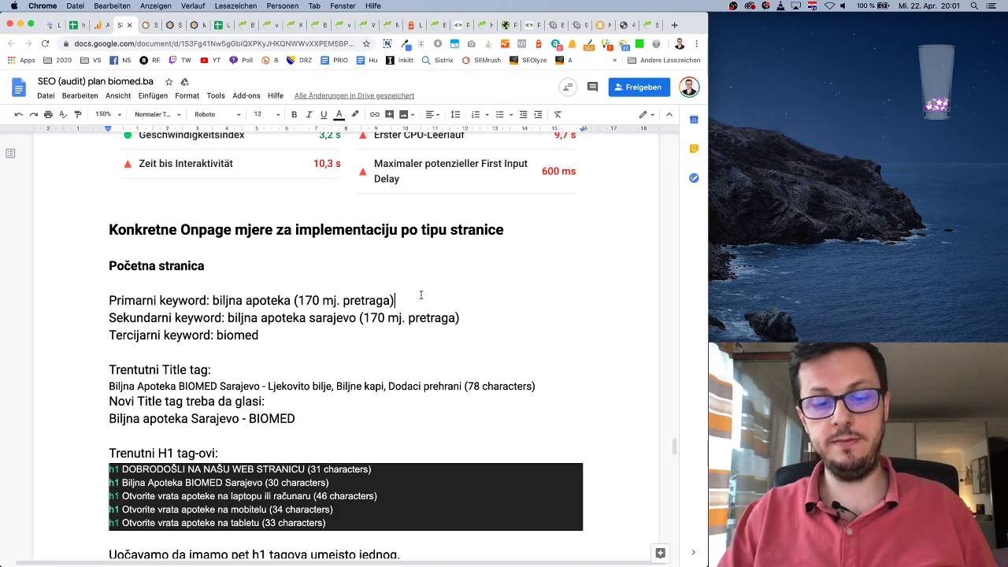
{"action": "type", "text": "Trenutna poz"}
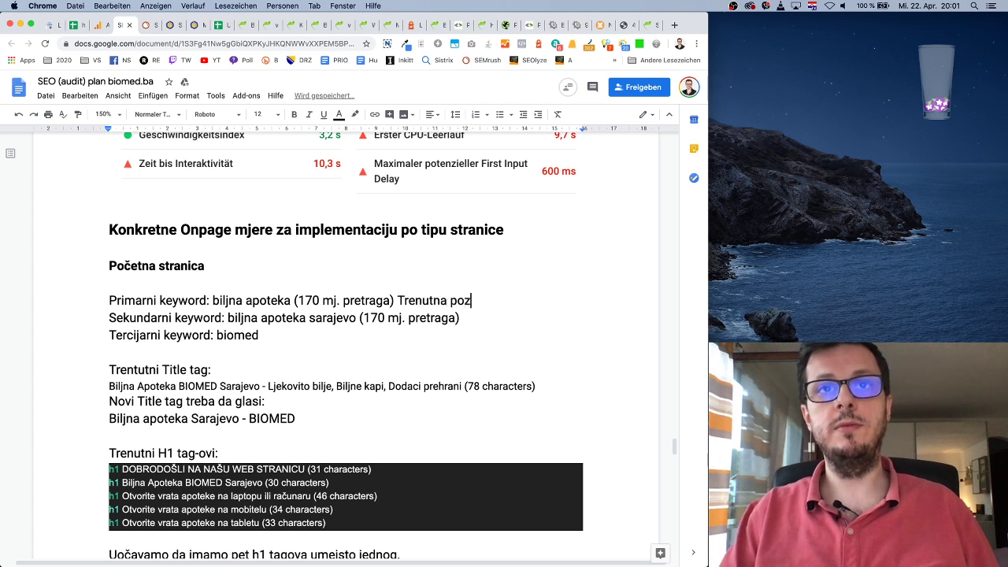
{"action": "type", "text": "icija: 4,8"}
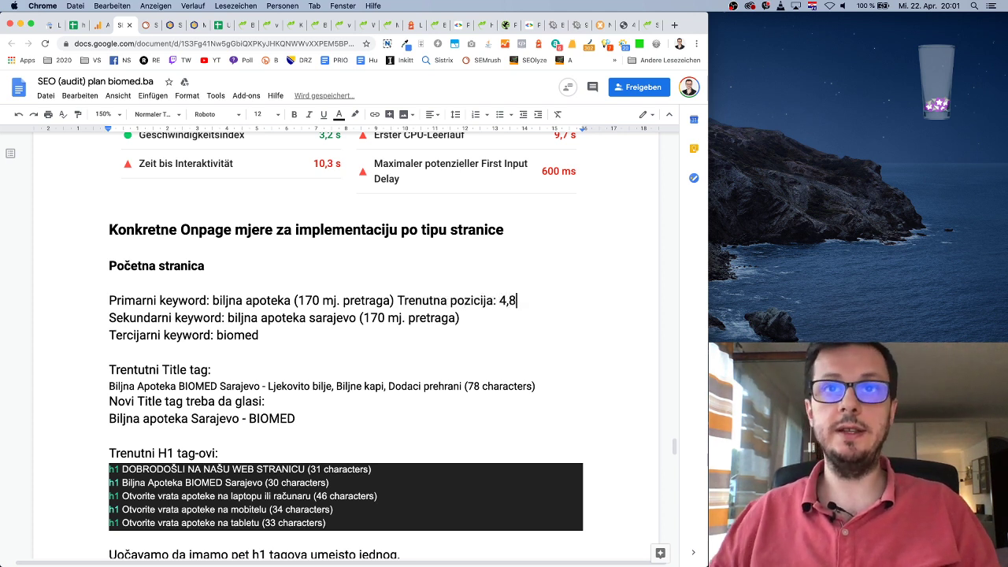
{"action": "key", "text": "BackSpace"}
{"action": "type", "text": "7"}
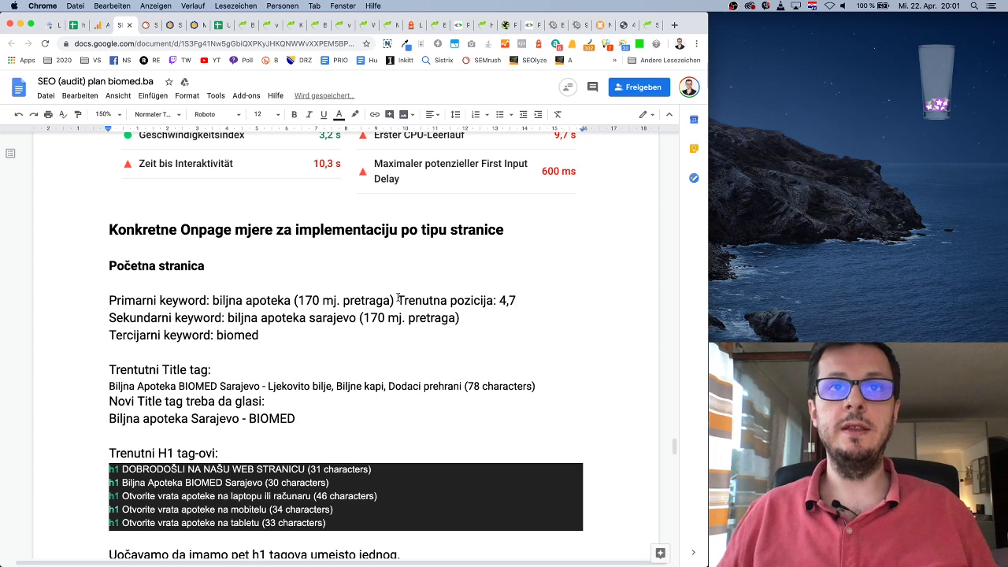
Step: Copy the current-position text to the “biljna apoteka sarajevo” line and set its position to 2,3 from Google Search Console
{"action": "left_click_drag", "start_coordinate": [397, 300], "coordinate": [512, 301]}
{"action": "key", "text": "ctrl+c"}
{"action": "left_click", "coordinate": [517, 317]}
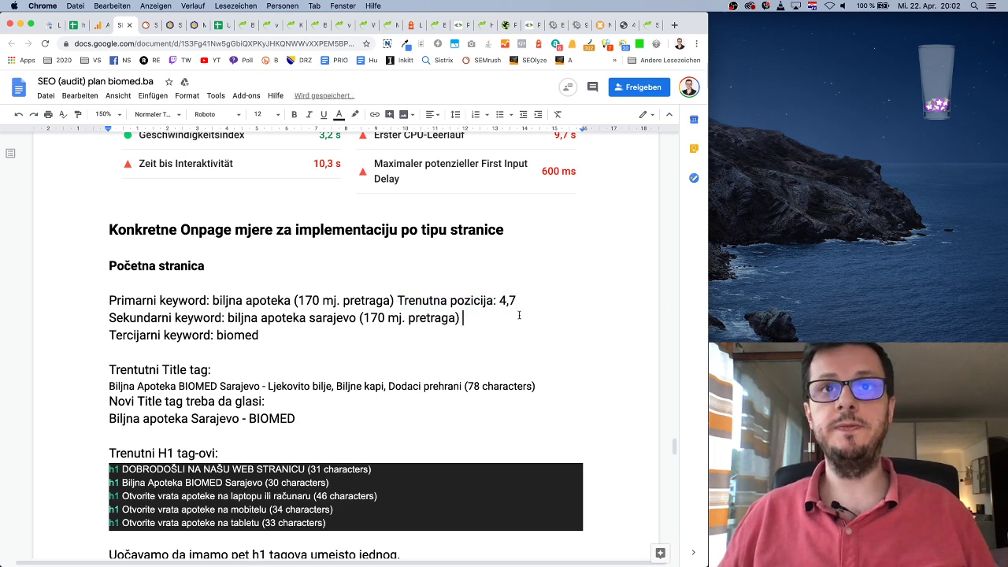
{"action": "key", "text": "ctrl+v"}
{"action": "key", "text": "BackSpace"}
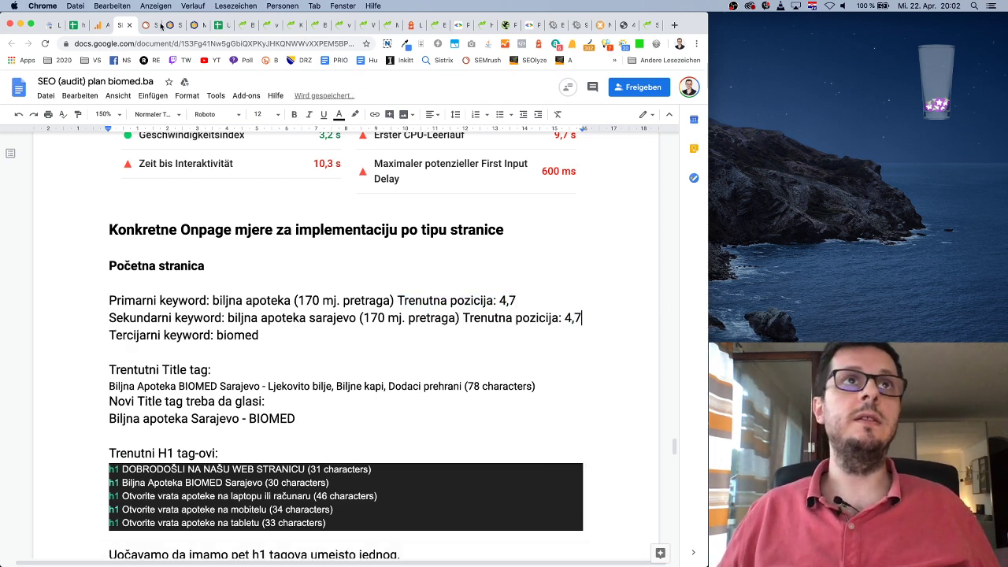
{"action": "left_click", "coordinate": [50, 25]}
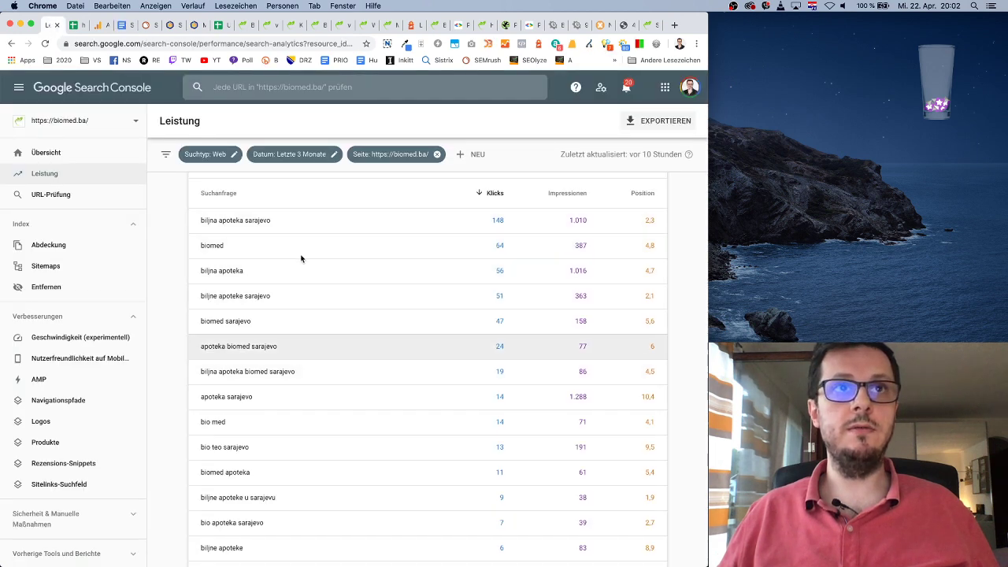
{"action": "scroll", "coordinate": [302, 236], "scroll_direction": "up", "scroll_amount": 1}
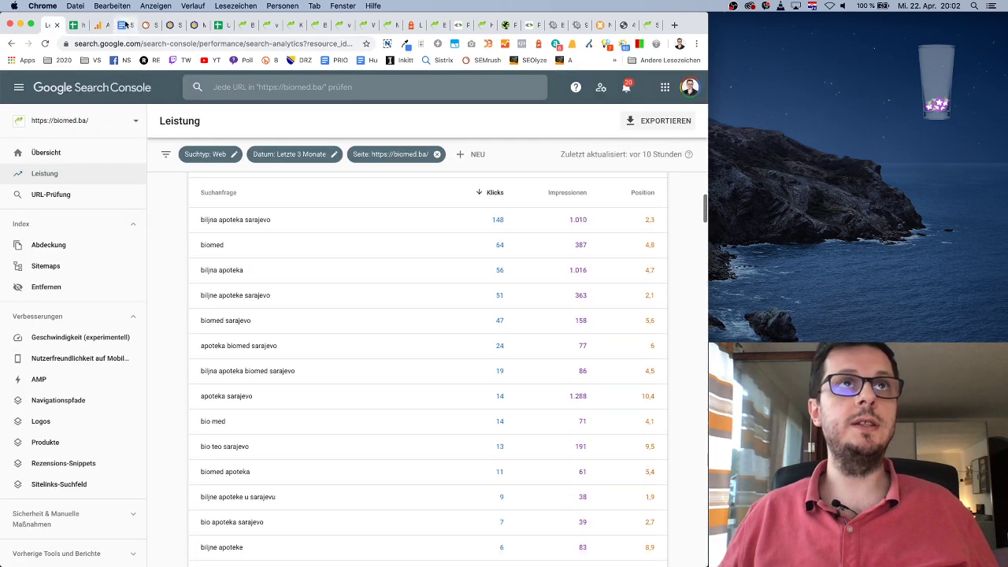
{"action": "left_click", "coordinate": [127, 26]}
{"action": "left_click_drag", "start_coordinate": [577, 317], "coordinate": [582, 317]}
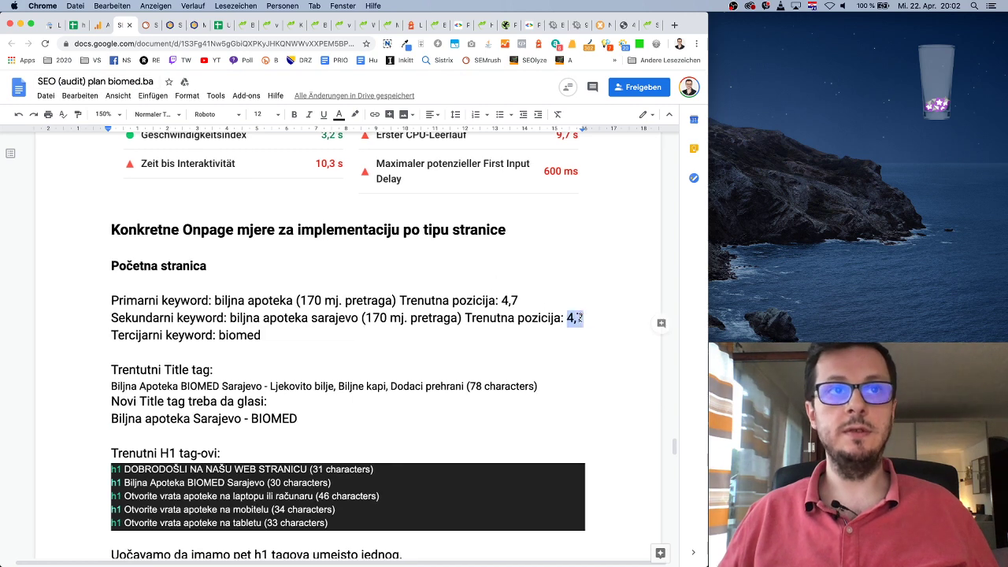
{"action": "type", "text": "2,3"}
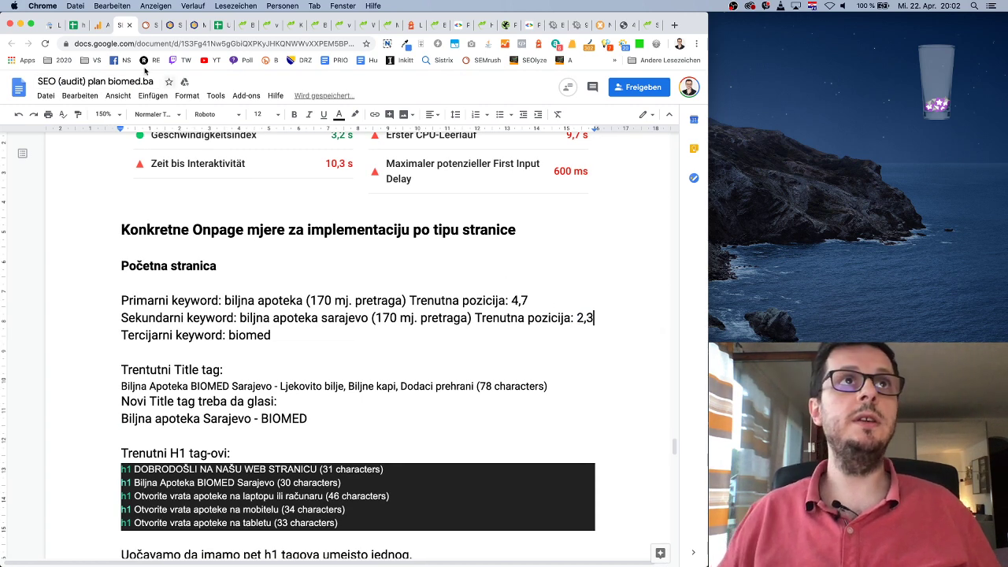
Step: Look up “biomed” among the Search Console queries and paste the copied current-position text onto the tertiary keyword line
{"action": "left_click", "coordinate": [48, 25]}
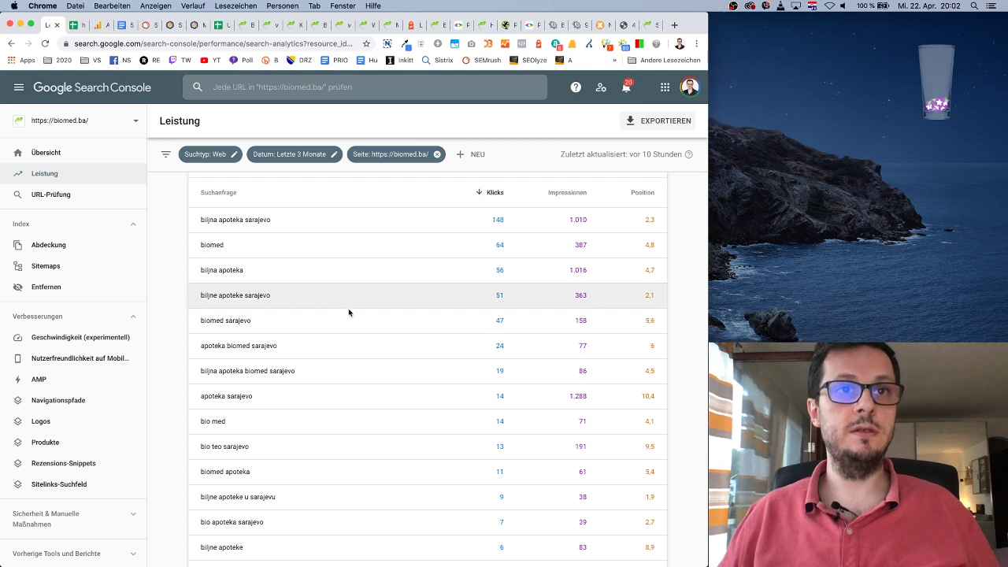
{"action": "scroll", "coordinate": [313, 439], "scroll_direction": "down", "scroll_amount": 5}
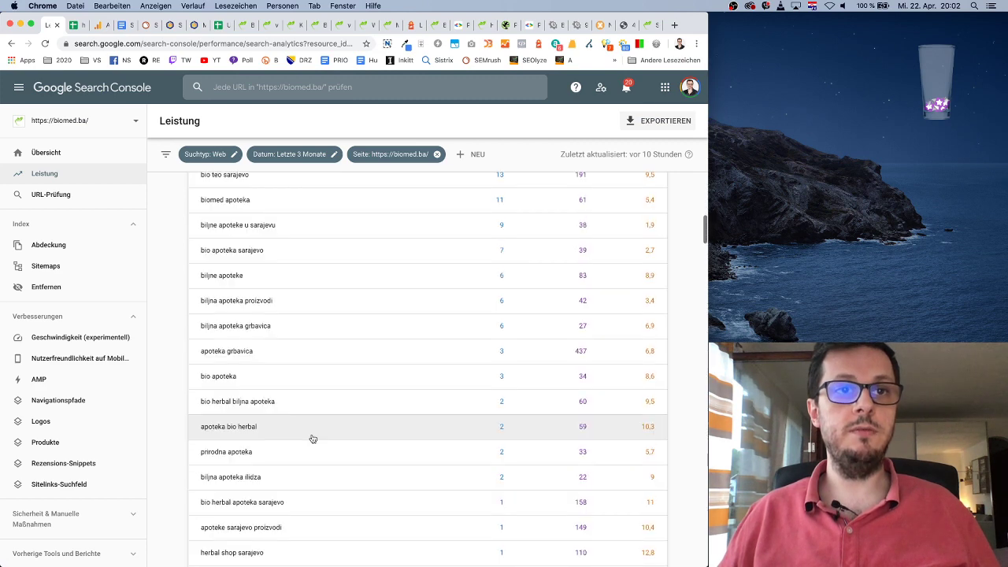
{"action": "scroll", "coordinate": [312, 439], "scroll_direction": "up", "scroll_amount": 3}
{"action": "scroll", "coordinate": [313, 439], "scroll_direction": "up", "scroll_amount": 6}
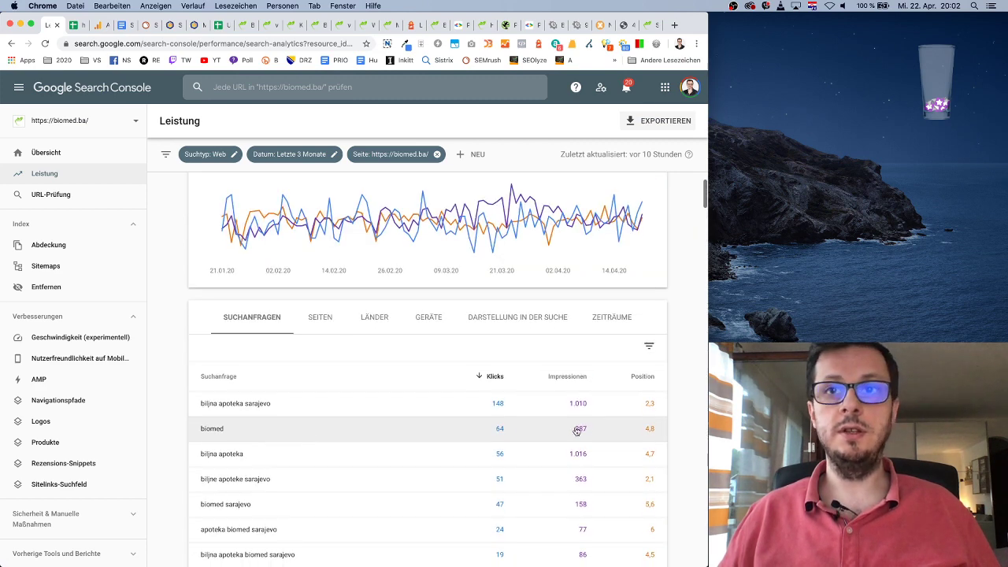
{"action": "left_click", "coordinate": [124, 25]}
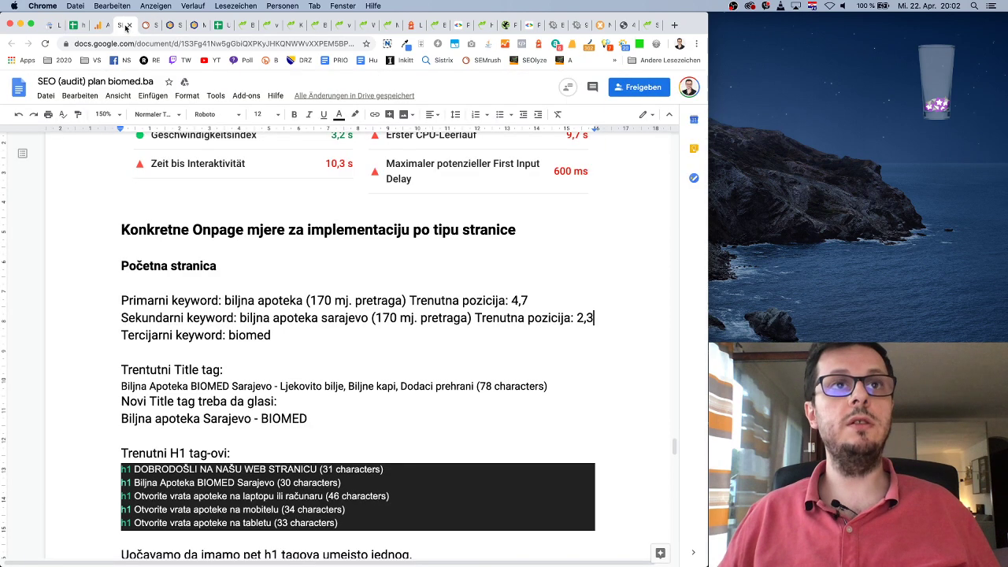
{"action": "left_click", "coordinate": [303, 329]}
{"action": "key", "text": "super+v"}
{"action": "key", "text": "Return"}
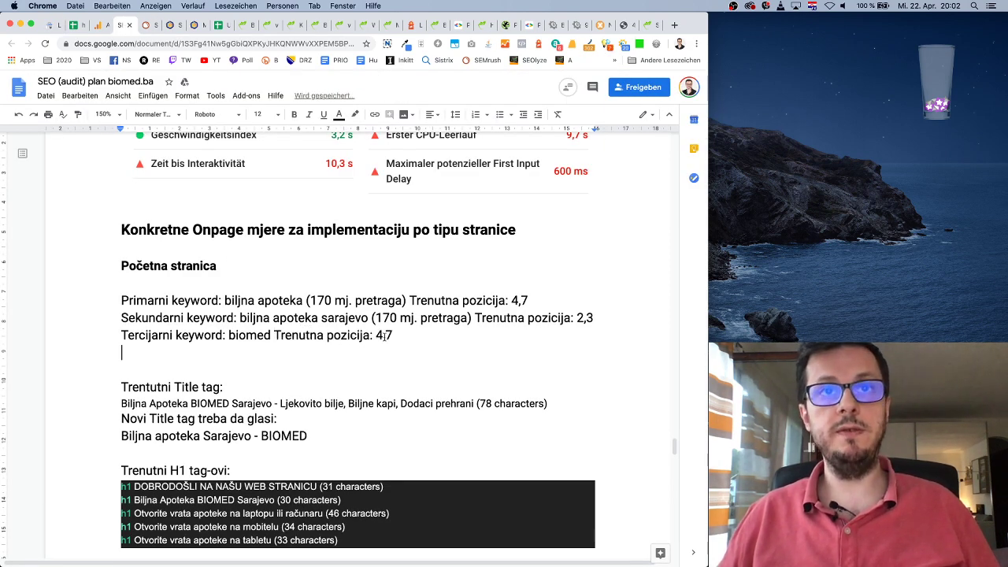
{"action": "key", "text": "BackSpace"}
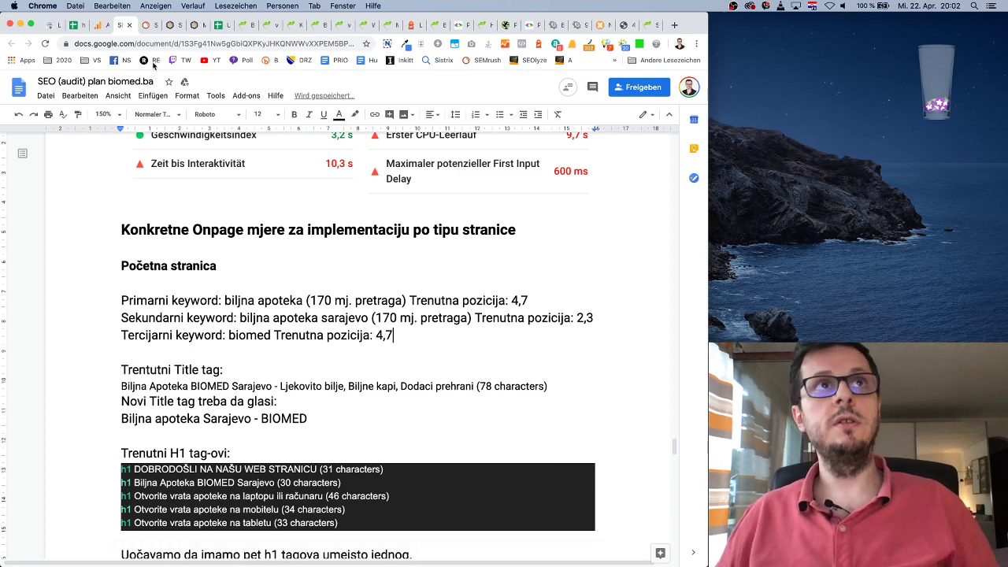
Step: Recheck the “biomed” position in Search Console and correct the tertiary keyword's current position to 4,8
{"action": "left_click", "coordinate": [55, 25]}
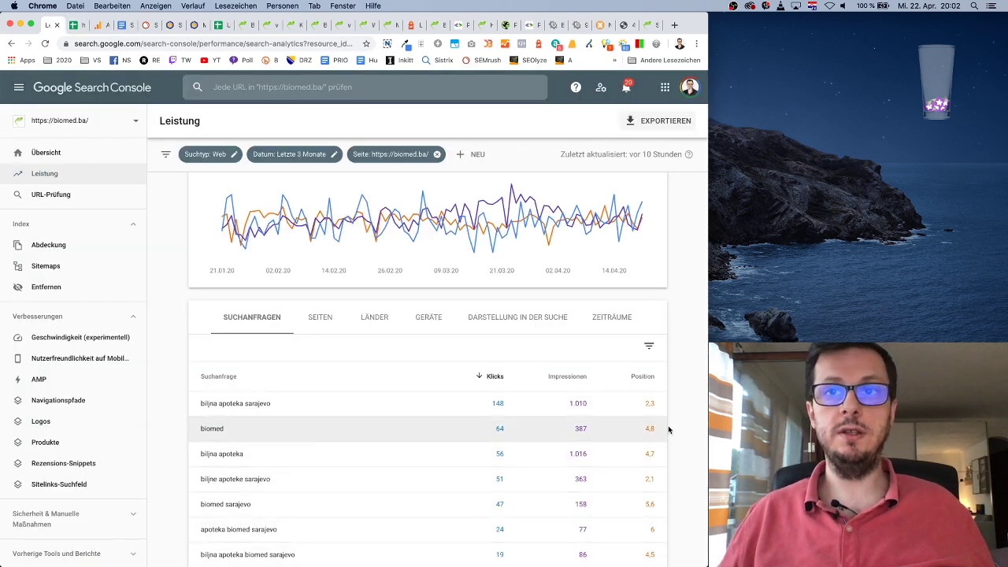
{"action": "left_click", "coordinate": [122, 25]}
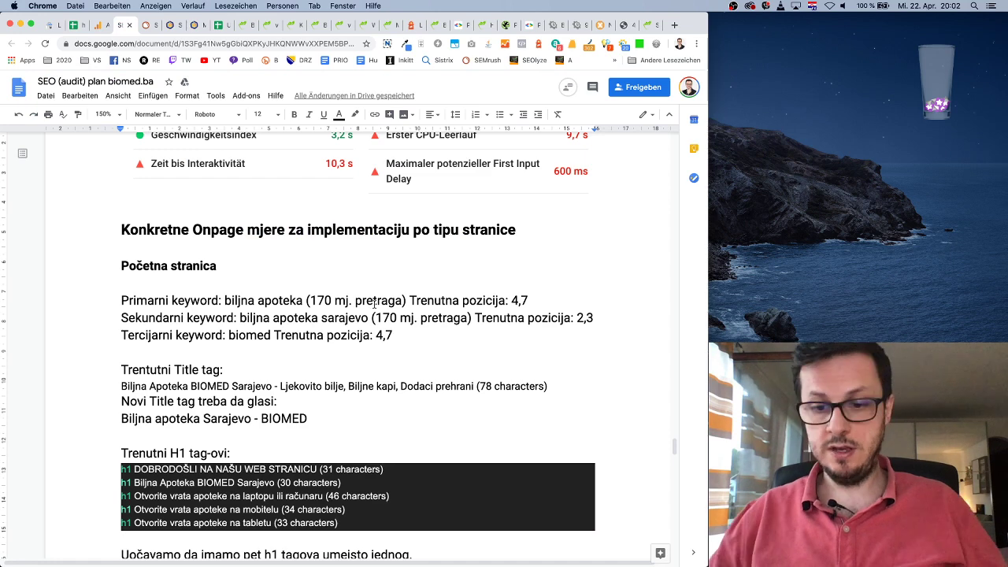
{"action": "key", "text": "BackSpace"}
{"action": "type", "text": "8"}
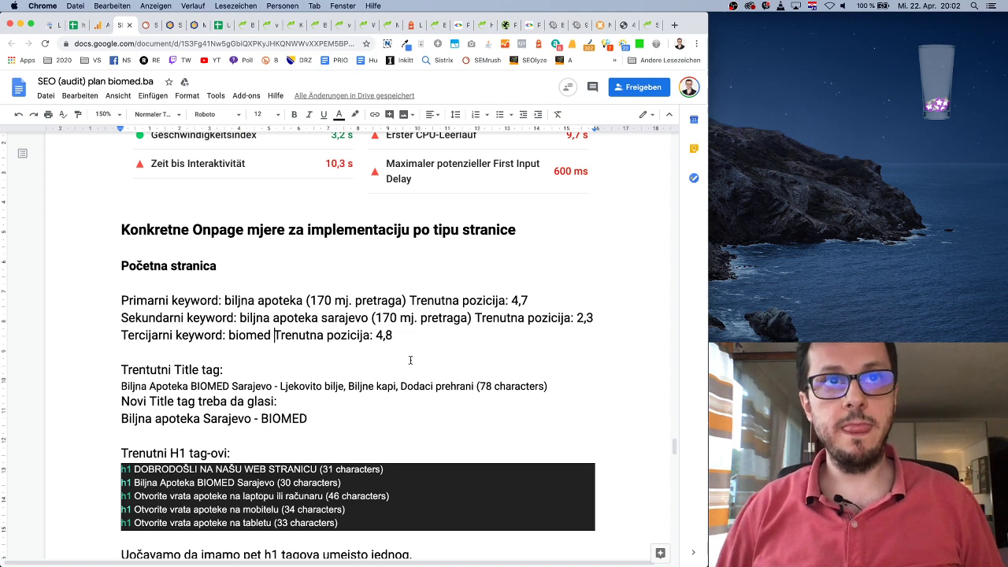
Step: Insert the separator “>>>” between “biomed” and “Trenutna pozicija” on the tertiary keyword line
{"action": "left_click", "coordinate": [274, 335]}
{"action": "type", "text": ">>>"}
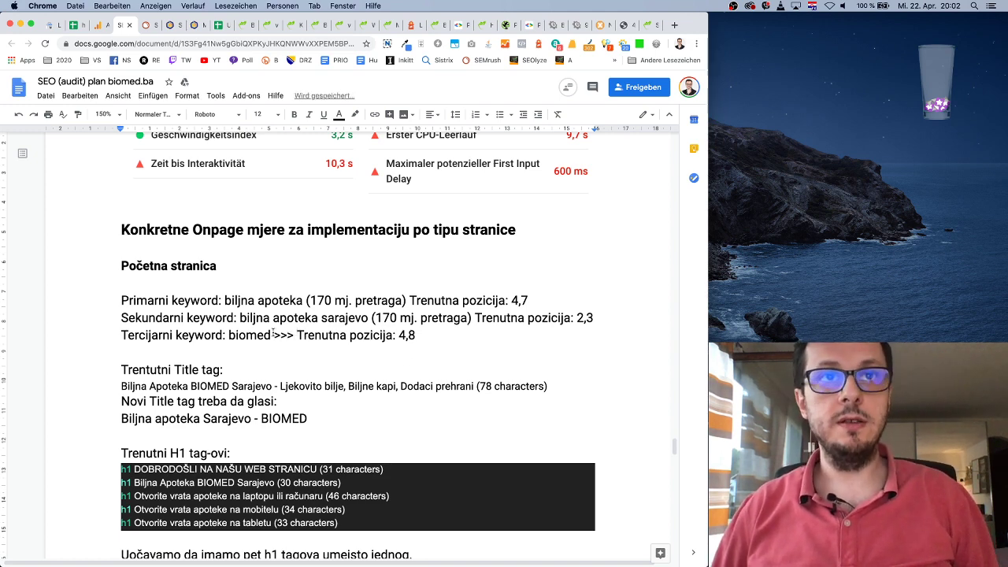
{"action": "left_click_drag", "start_coordinate": [273, 334], "coordinate": [297, 334]}
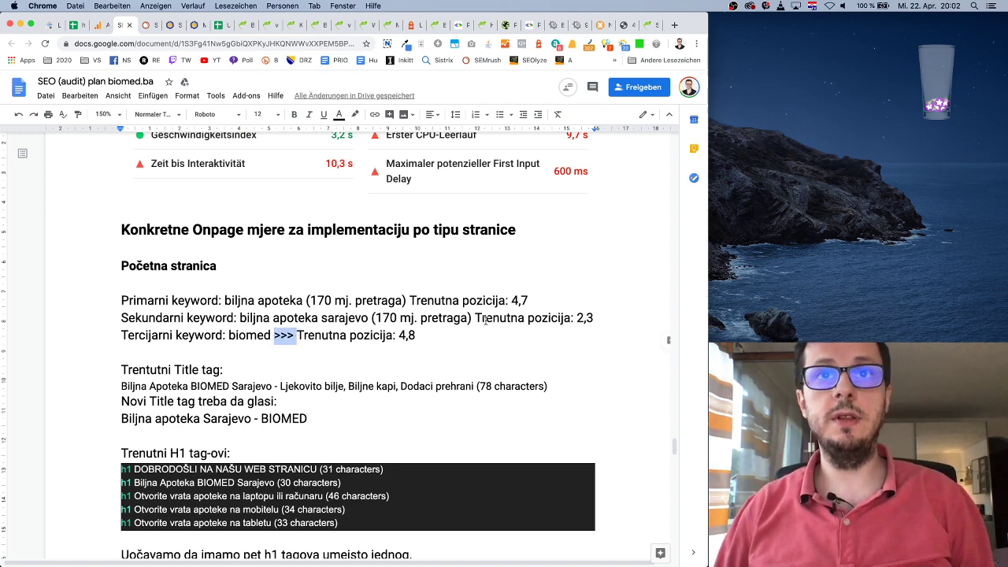
{"action": "key", "text": "End"}
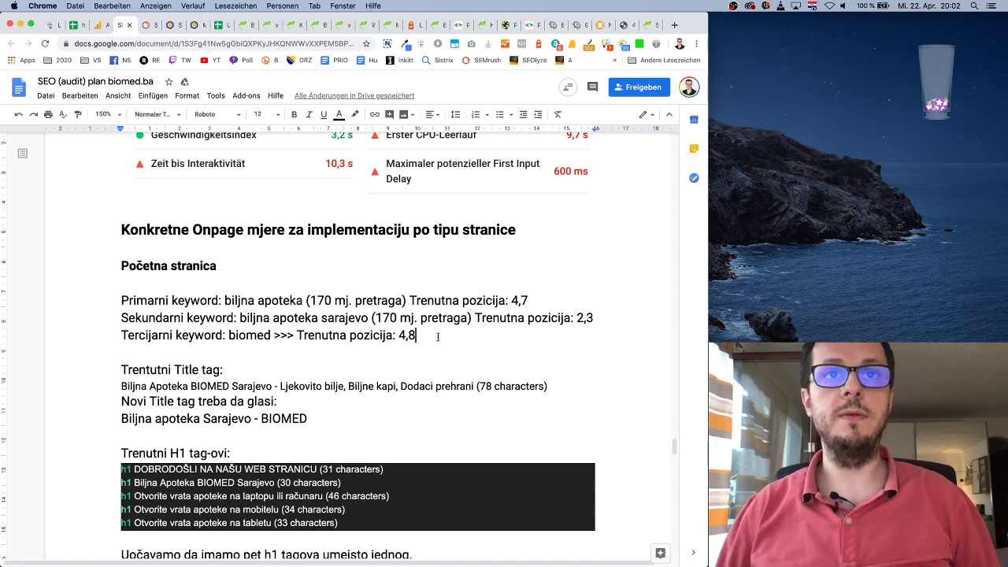
{"action": "left_click_drag", "start_coordinate": [417, 336], "coordinate": [463, 340]}
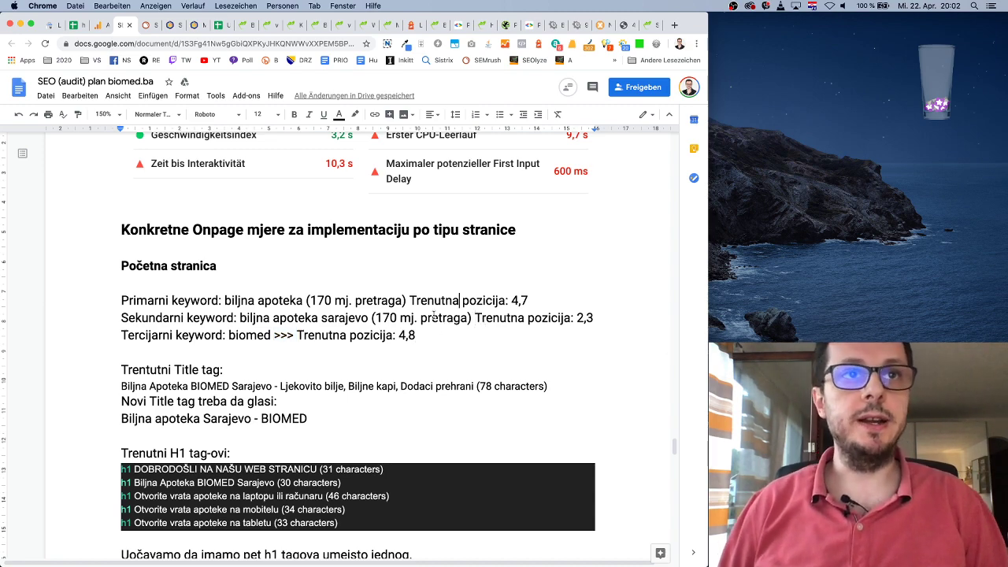
Step: Review the heading-tag recommendations in the audit document and the introductory content on the biomed.ba homepage
{"action": "scroll", "coordinate": [441, 323], "scroll_direction": "down", "scroll_amount": 5}
{"action": "scroll", "coordinate": [433, 318], "scroll_direction": "down", "scroll_amount": 12}
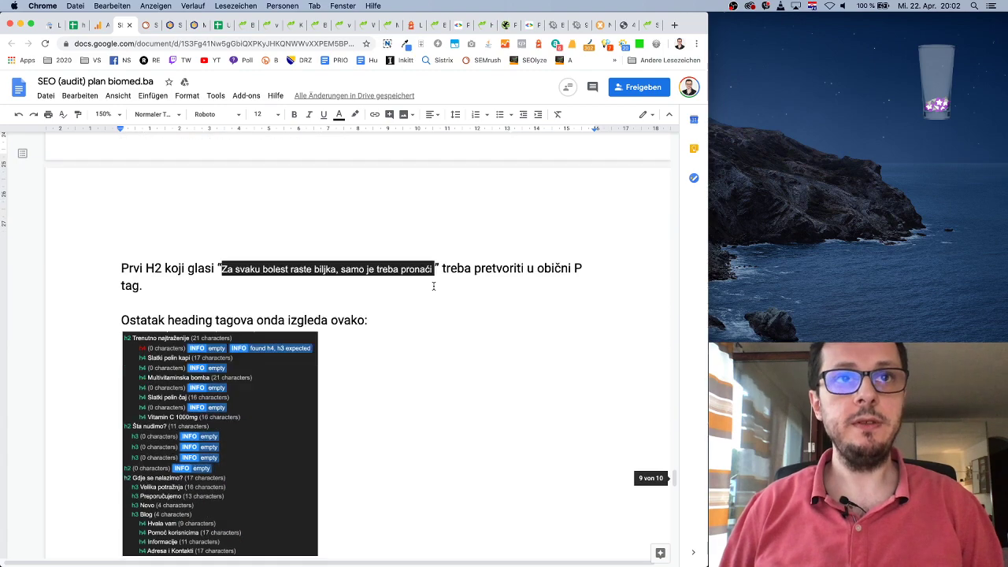
{"action": "key", "text": "ctrl+Tab"}
{"action": "key", "text": "ctrl+Tab"}
{"action": "key", "text": "ctrl+Tab"}
{"action": "key", "text": "ctrl+Tab"}
{"action": "key", "text": "ctrl+Tab"}
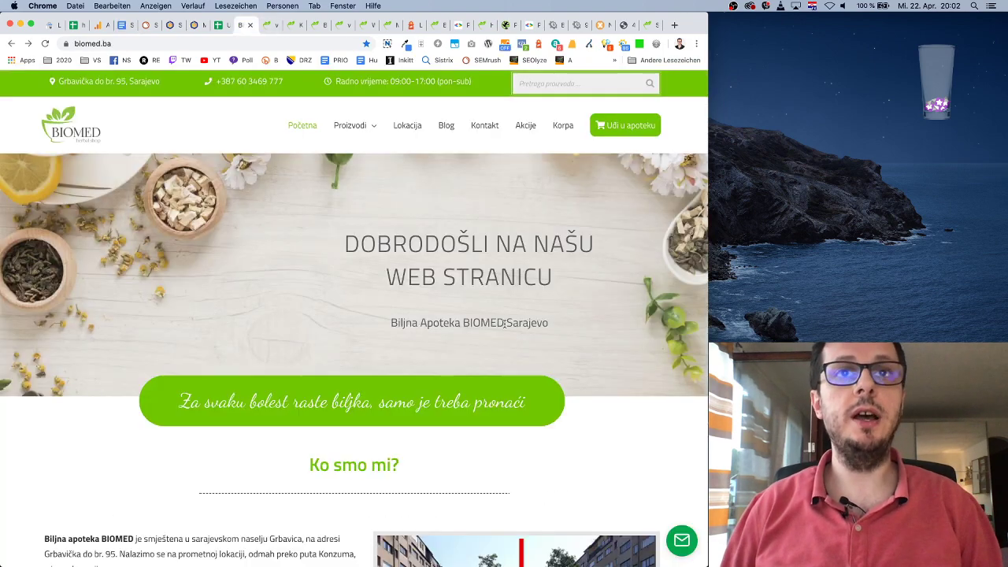
{"action": "scroll", "coordinate": [593, 297], "scroll_direction": "down", "scroll_amount": 5}
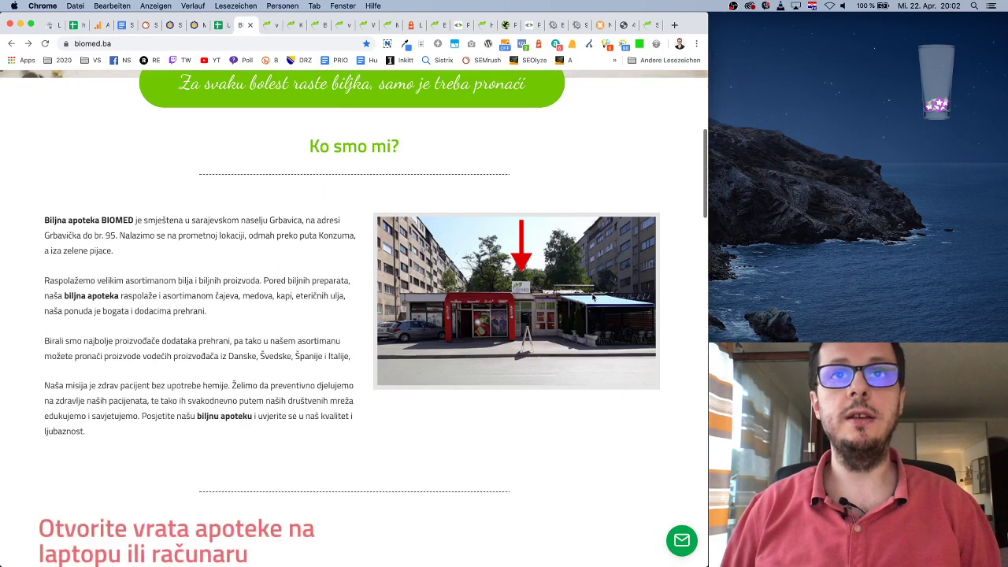
{"action": "scroll", "coordinate": [593, 294], "scroll_direction": "up", "scroll_amount": 5}
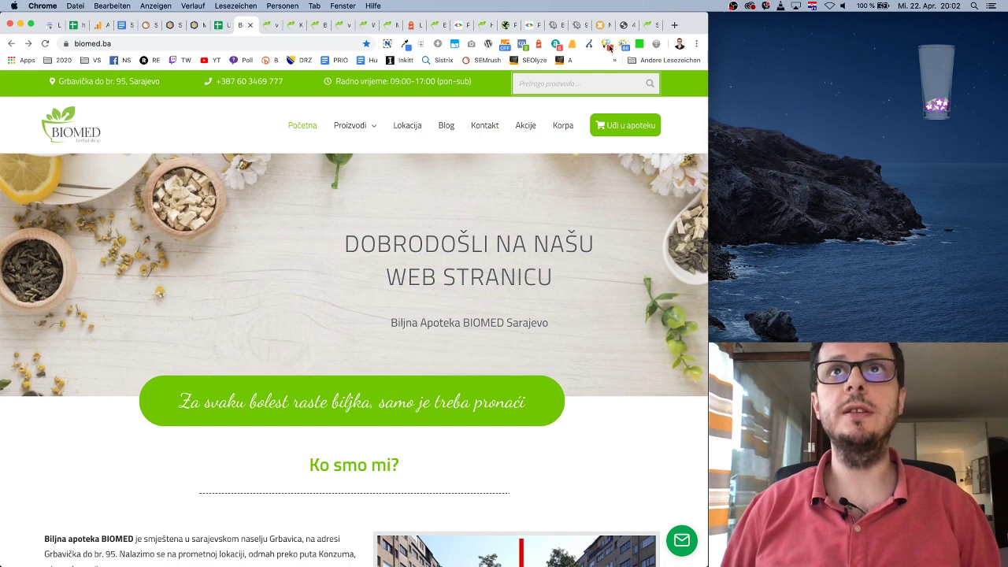
Step: Run the SEO check extension on the homepage and copy its meta description together with the character count
{"action": "left_click", "coordinate": [607, 44]}
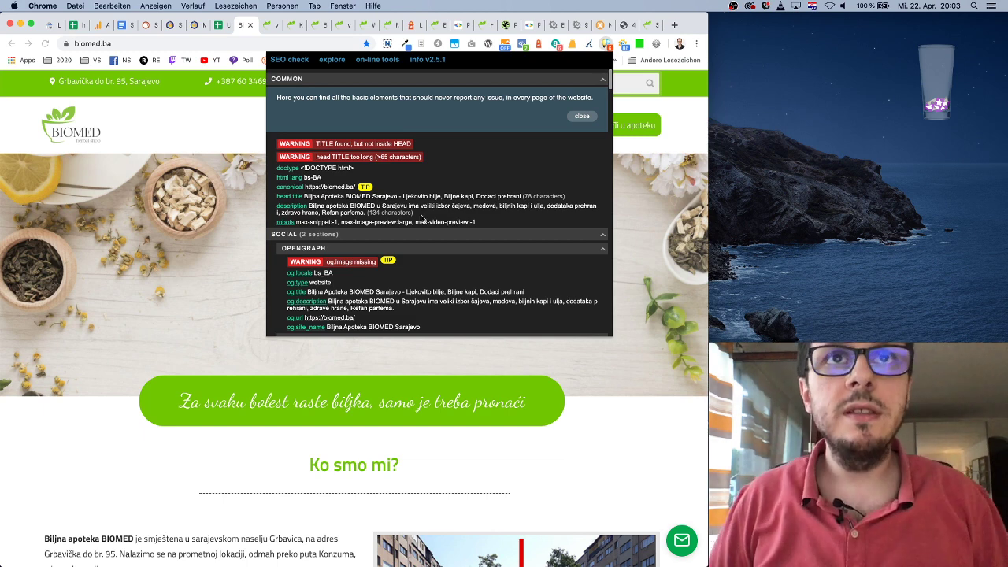
{"action": "left_click_drag", "start_coordinate": [423, 217], "coordinate": [309, 202]}
{"action": "key", "text": "super+c"}
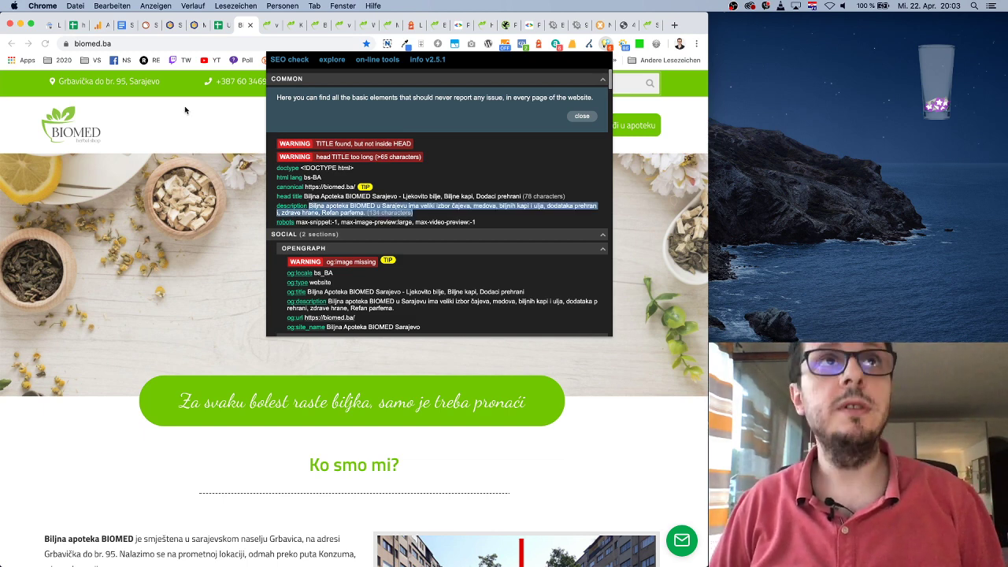
Step: Add the line “Trenutni Meta Description glasi:” below the heading-tag recommendations in the audit document, followed by blank lines
{"action": "left_click", "coordinate": [126, 24]}
{"action": "left_click", "coordinate": [543, 385]}
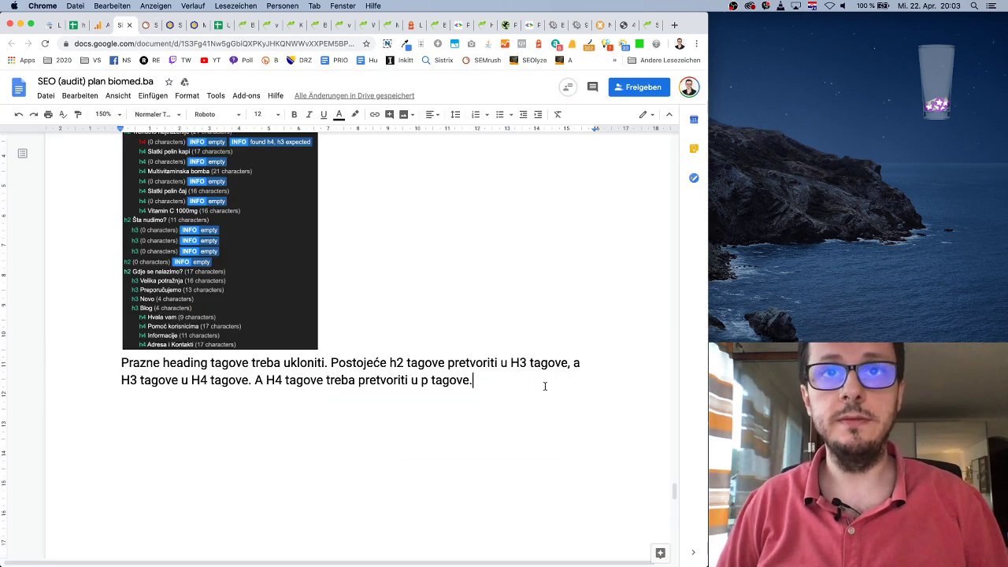
{"action": "key", "text": "Return"}
{"action": "type", "text": "Trenutni Metad"}
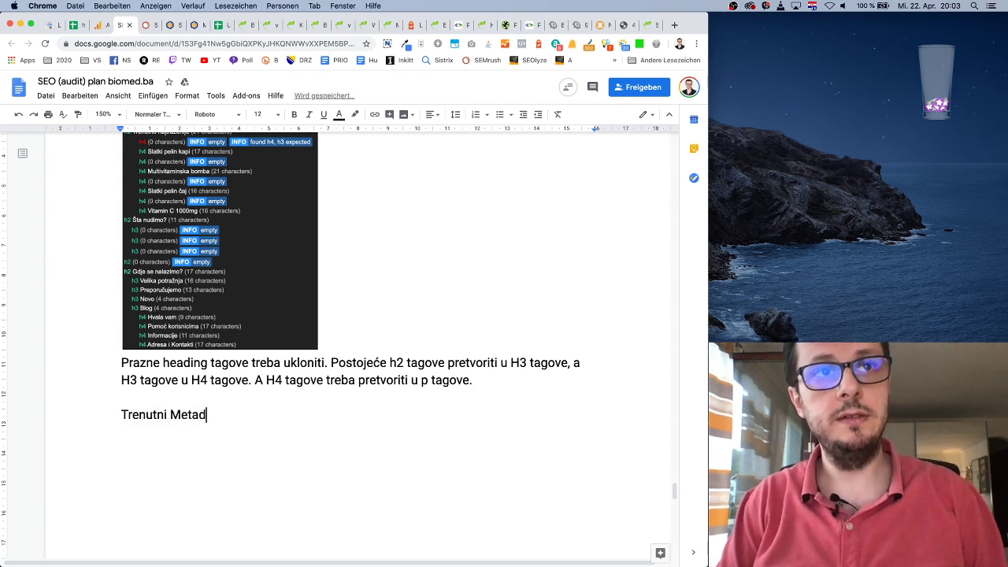
{"action": "key", "text": "BackSpace"}
{"action": "type", "text": "De"}
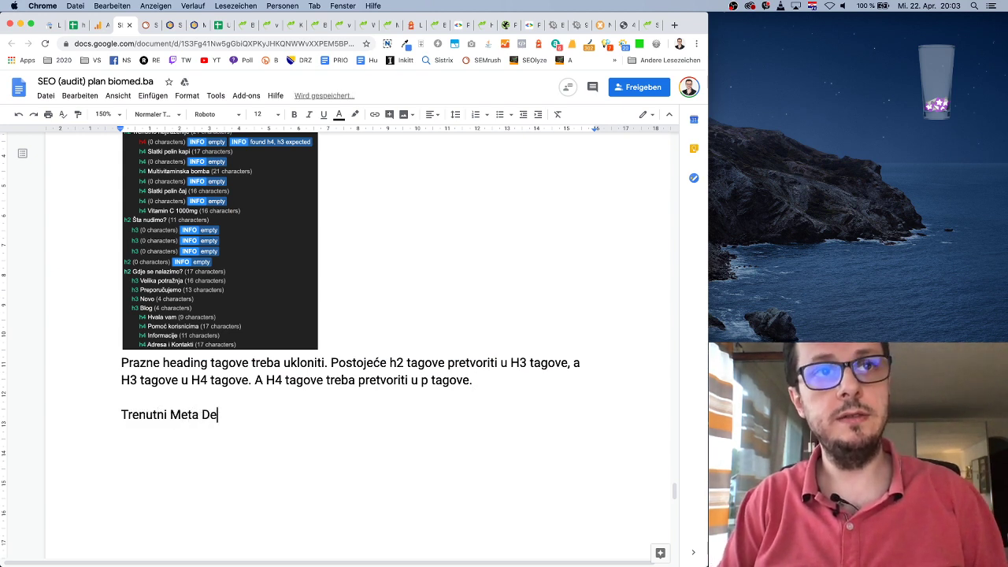
{"action": "type", "text": "scription gl"}
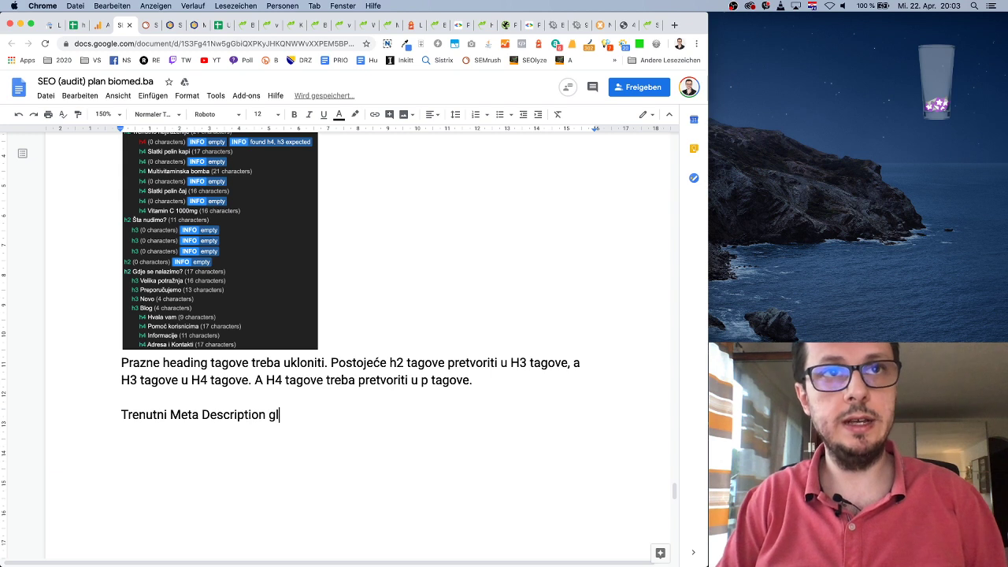
{"action": "type", "text": "asi:"}
{"action": "key", "text": "Return"}
{"action": "key", "text": "Return"}
{"action": "key", "text": "Return"}
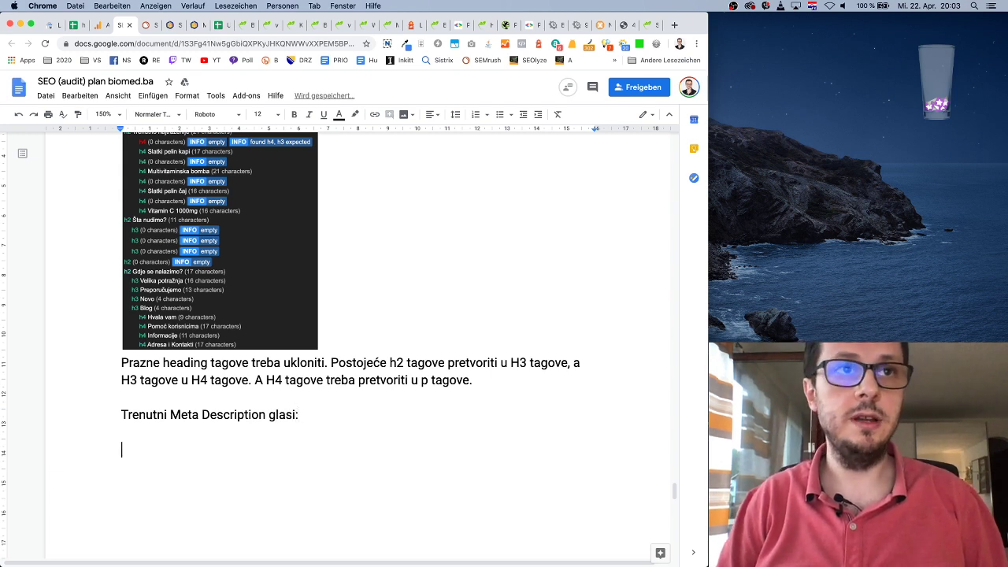
Step: Add the line “Meta Description treba da glasi:” below the space reserved for the current meta description
{"action": "type", "text": "Meta De"}
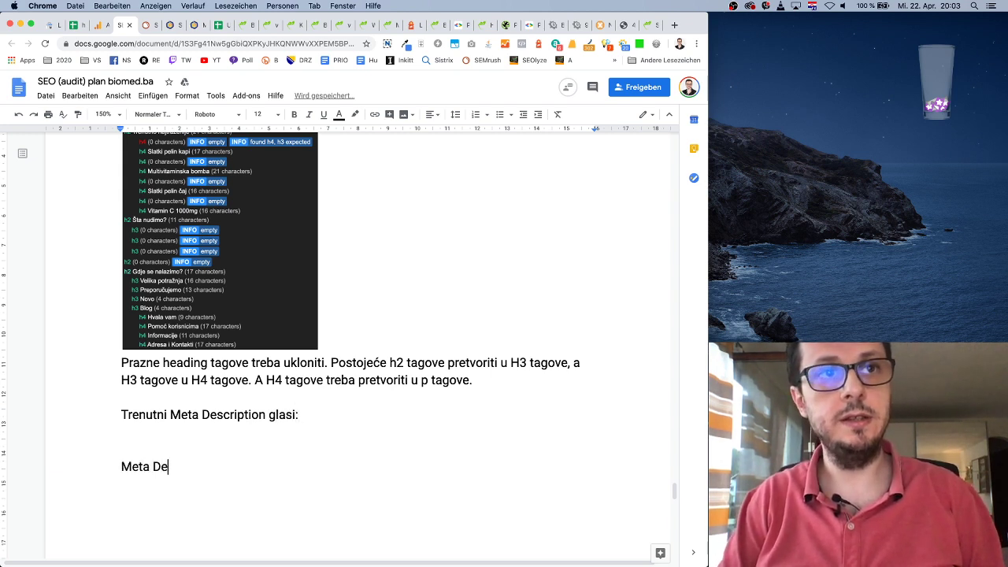
{"action": "type", "text": "scription treb"}
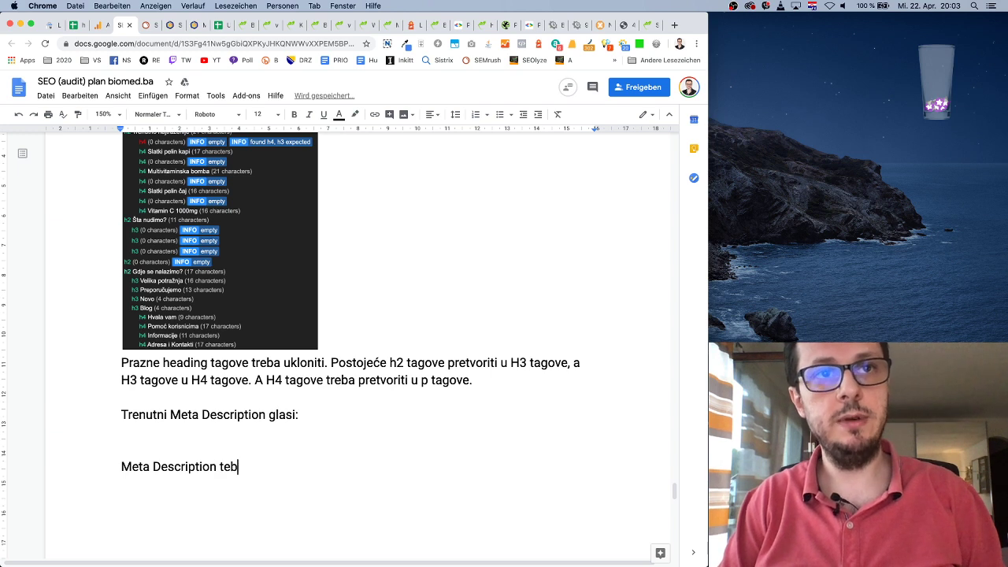
{"action": "key", "text": "BackSpace"}
{"action": "key", "text": "BackSpace"}
{"action": "type", "text": "reba da glasi:"}
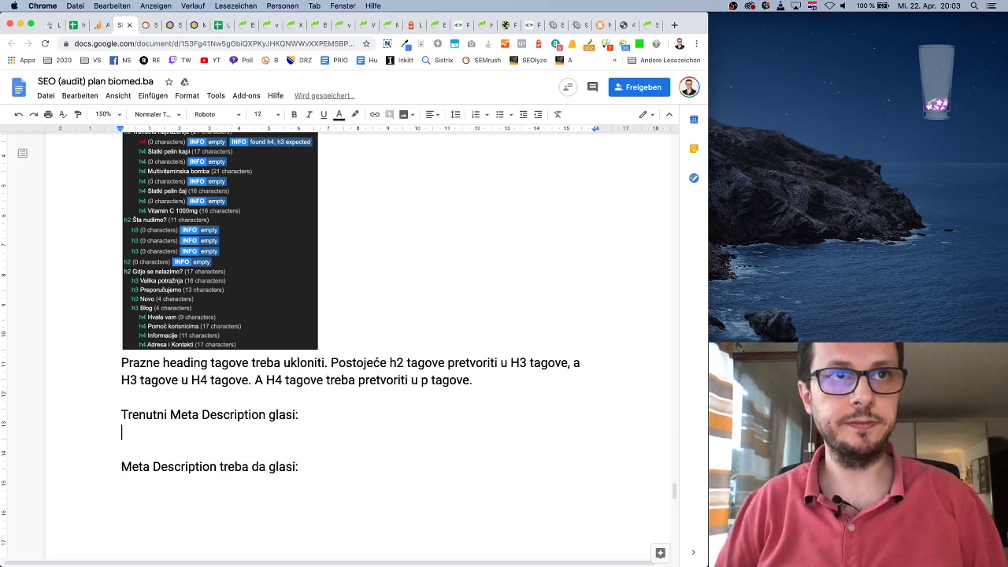
Step: Paste the copied meta description with its character count under “Trenutni Meta Description glasi:” and start a new line below “Meta Description treba da glasi:”
{"action": "key", "text": "super+v"}
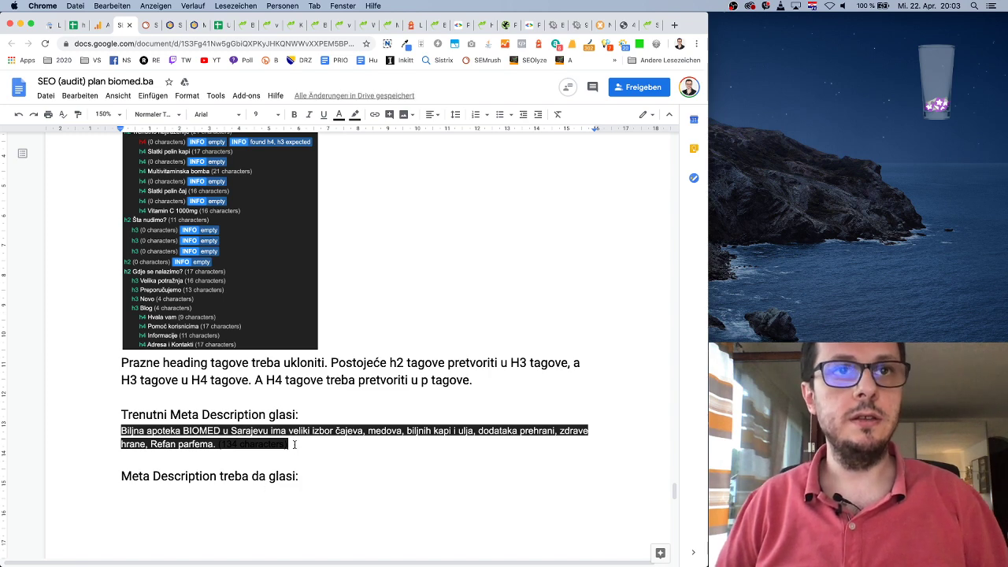
{"action": "scroll", "coordinate": [294, 445], "scroll_direction": "down", "scroll_amount": 2}
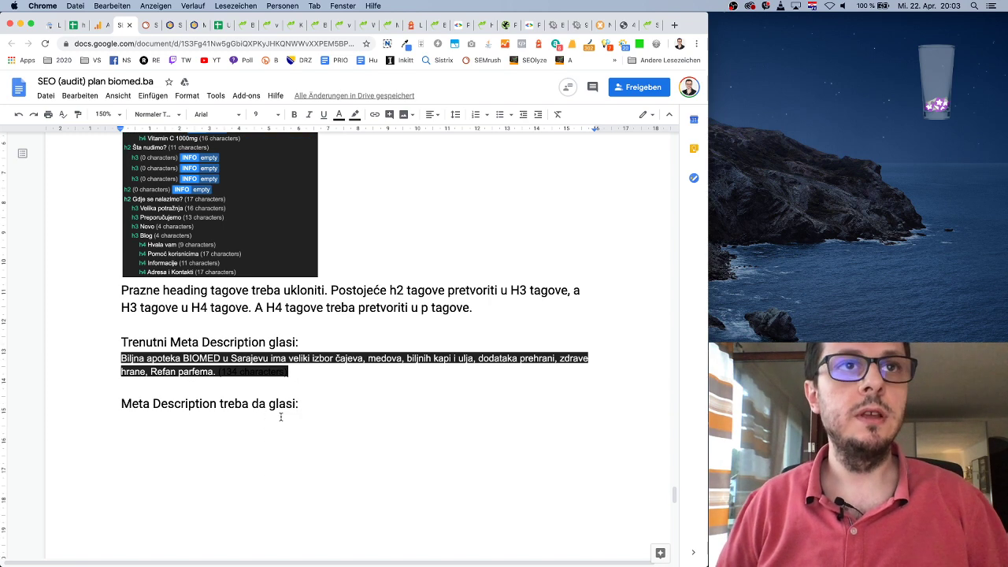
{"action": "left_click", "coordinate": [315, 406]}
{"action": "key", "text": "Return"}
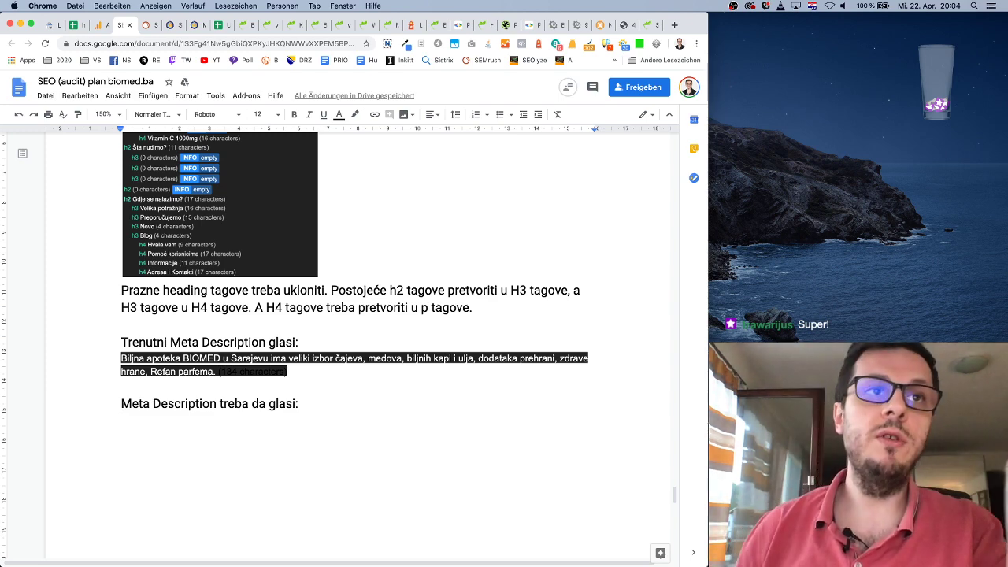
Step: Review the keyword, title and heading recommendations in the audit document and the biomed.ba homepage content down to its footer
{"action": "scroll", "coordinate": [287, 353], "scroll_direction": "up", "scroll_amount": 10}
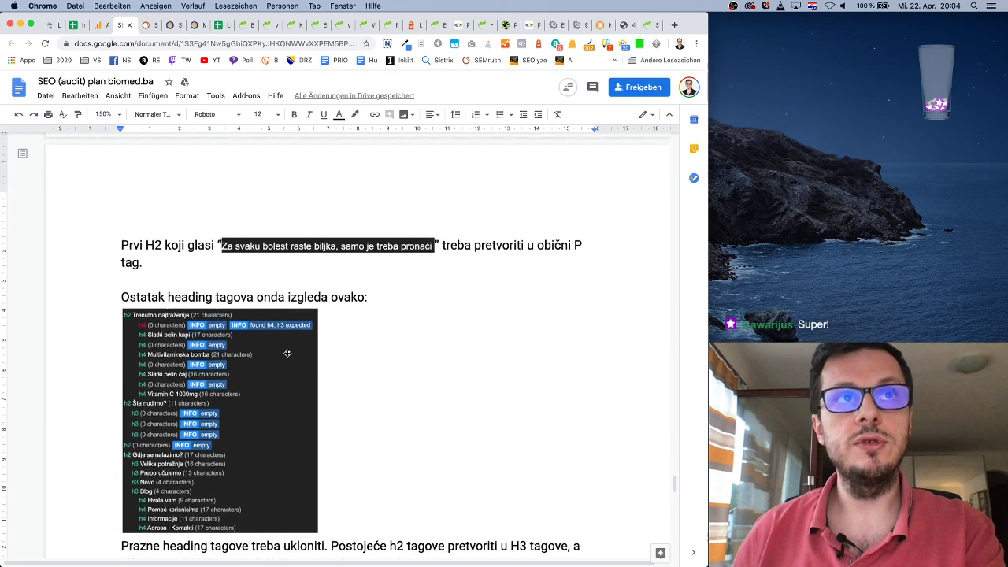
{"action": "scroll", "coordinate": [287, 352], "scroll_direction": "up", "scroll_amount": 3}
{"action": "scroll", "coordinate": [287, 353], "scroll_direction": "up", "scroll_amount": 5}
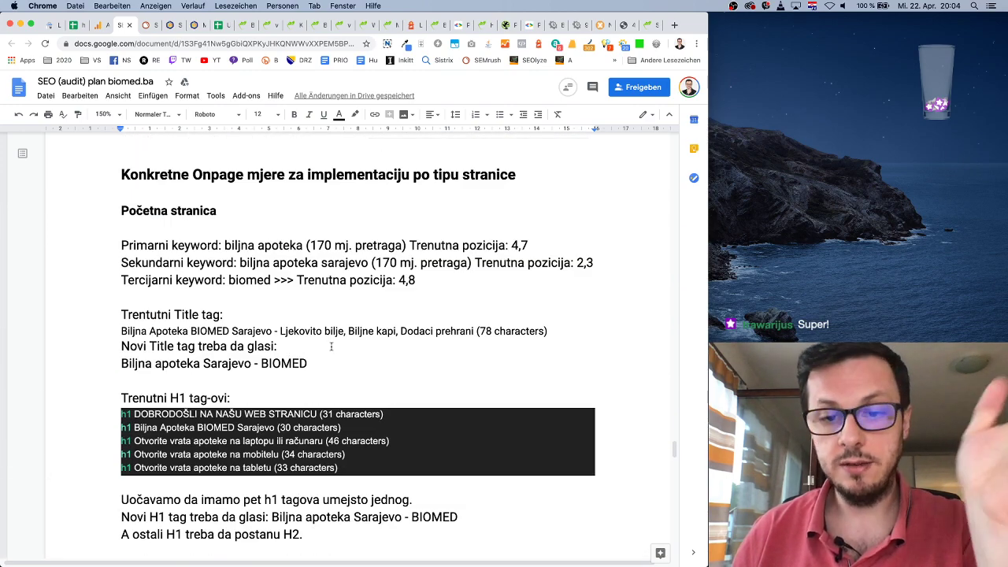
{"action": "scroll", "coordinate": [323, 342], "scroll_direction": "down", "scroll_amount": 5}
{"action": "scroll", "coordinate": [331, 347], "scroll_direction": "down", "scroll_amount": 7}
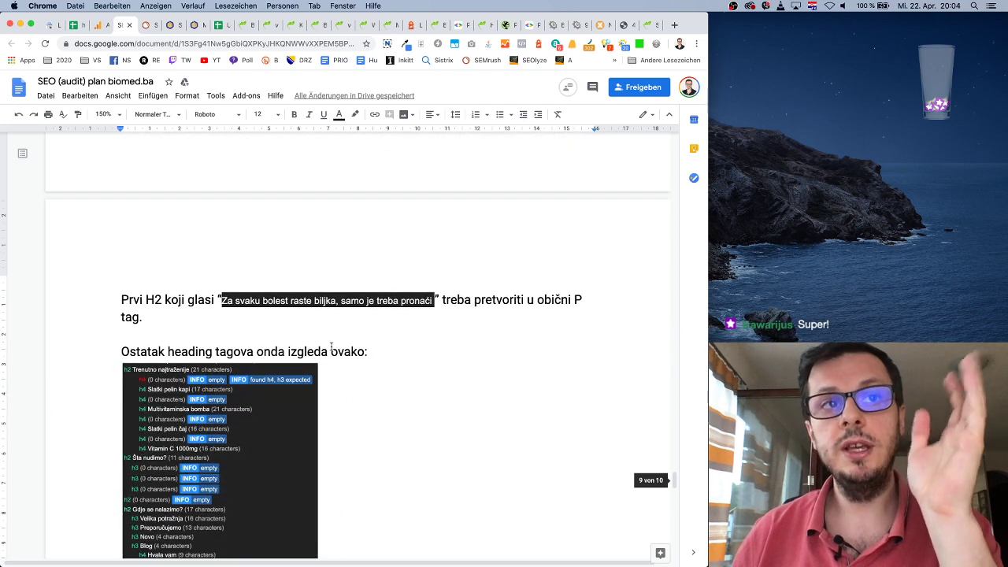
{"action": "scroll", "coordinate": [331, 346], "scroll_direction": "down", "scroll_amount": 1}
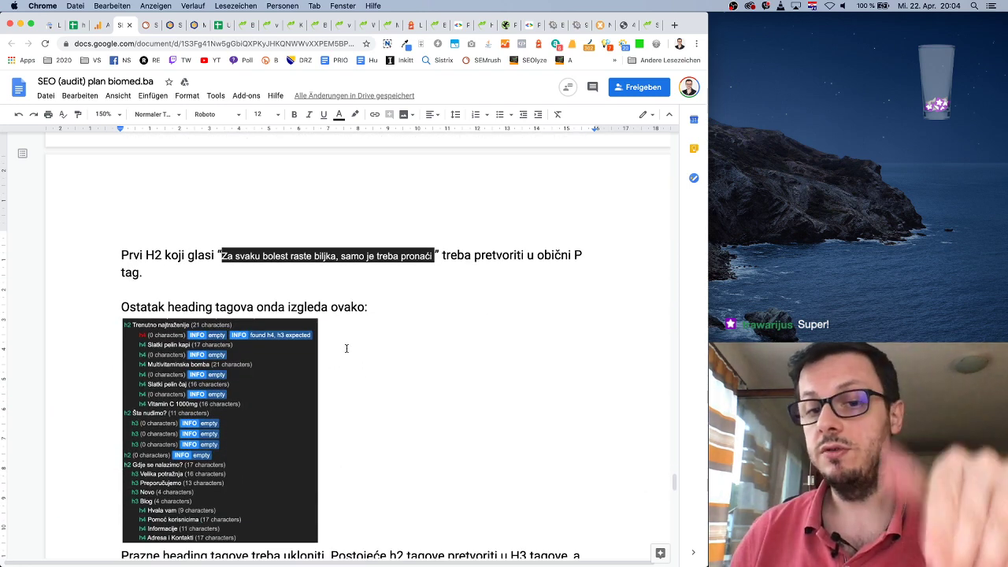
{"action": "scroll", "coordinate": [346, 349], "scroll_direction": "down", "scroll_amount": 8}
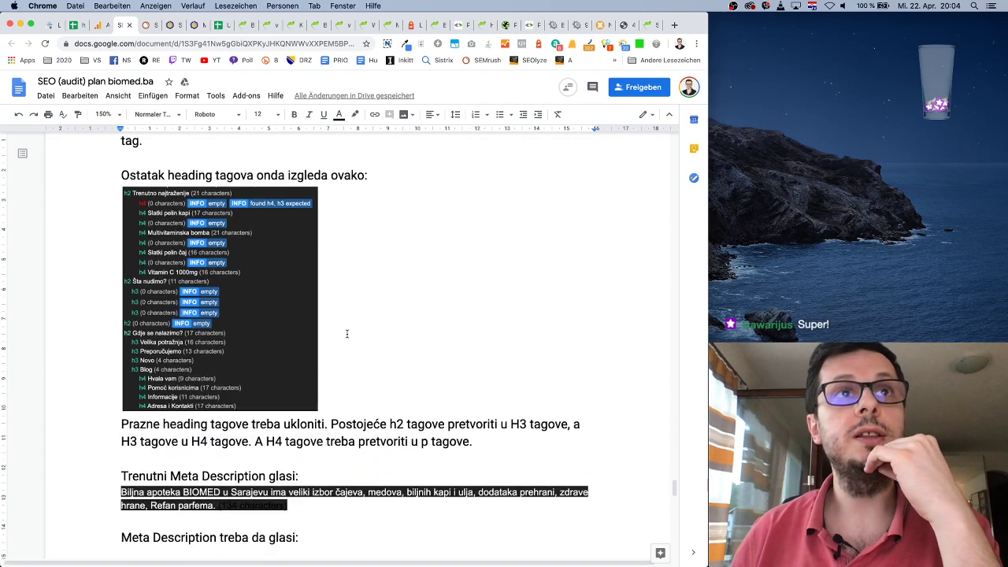
{"action": "left_click", "coordinate": [243, 26]}
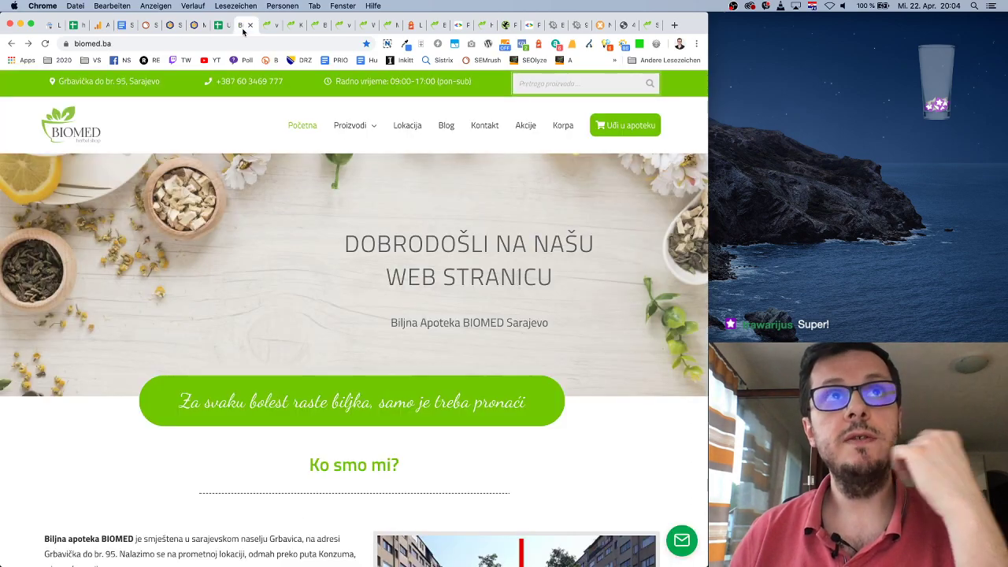
{"action": "scroll", "coordinate": [442, 288], "scroll_direction": "down", "scroll_amount": 20}
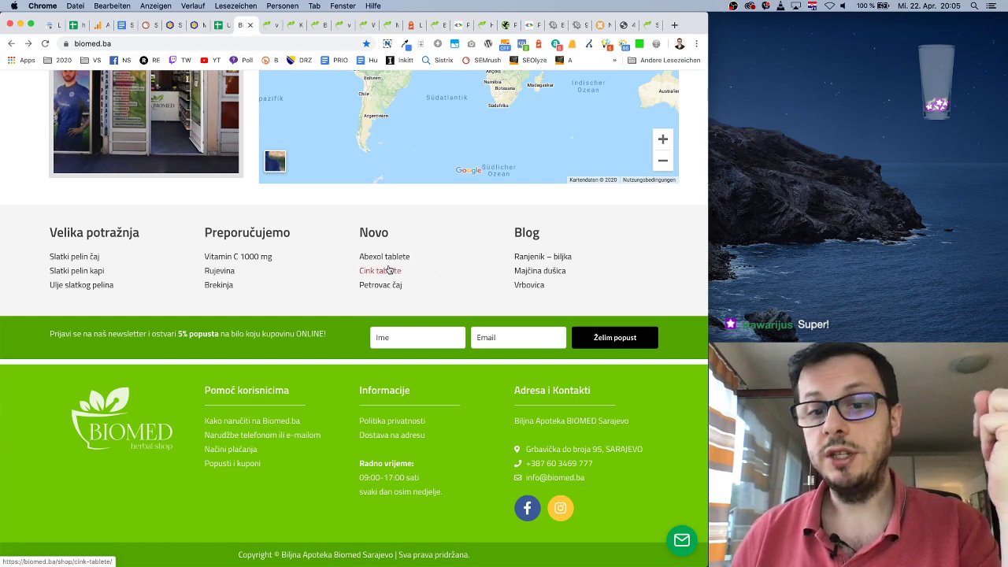
{"action": "scroll", "coordinate": [392, 269], "scroll_direction": "up", "scroll_amount": 20}
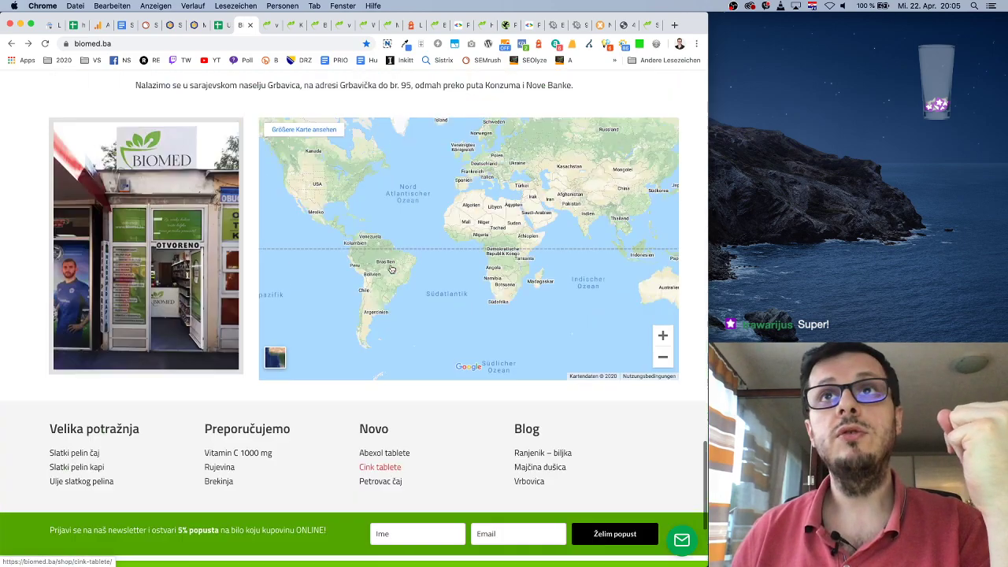
{"action": "scroll", "coordinate": [392, 270], "scroll_direction": "up", "scroll_amount": 5}
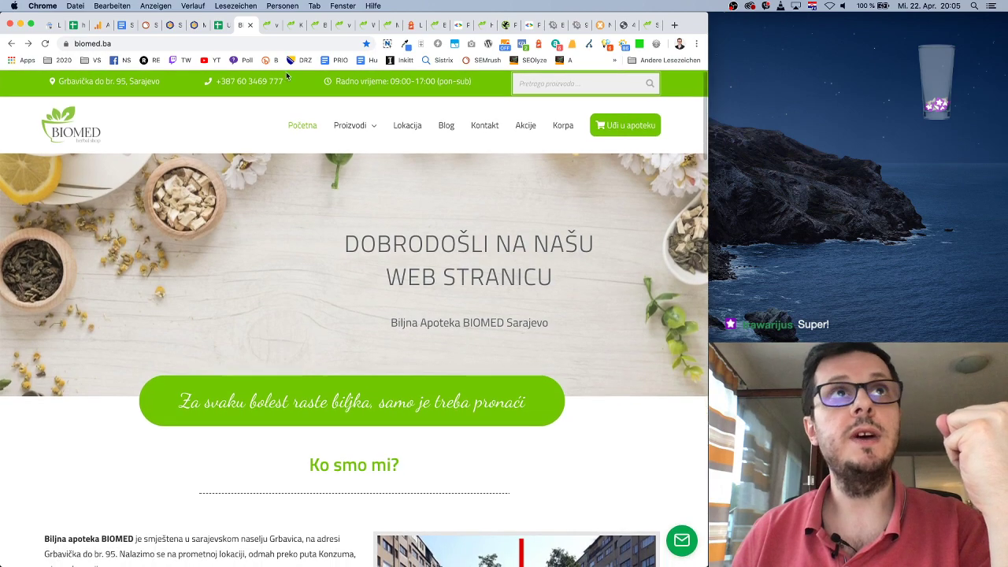
Step: In the audit document, extend the noindex removal sentence after “dobit ćemo mnogo” with “i to treba biti jedan od primarnih zadataka”
{"action": "left_click", "coordinate": [119, 25]}
{"action": "scroll", "coordinate": [378, 308], "scroll_direction": "up", "scroll_amount": 5}
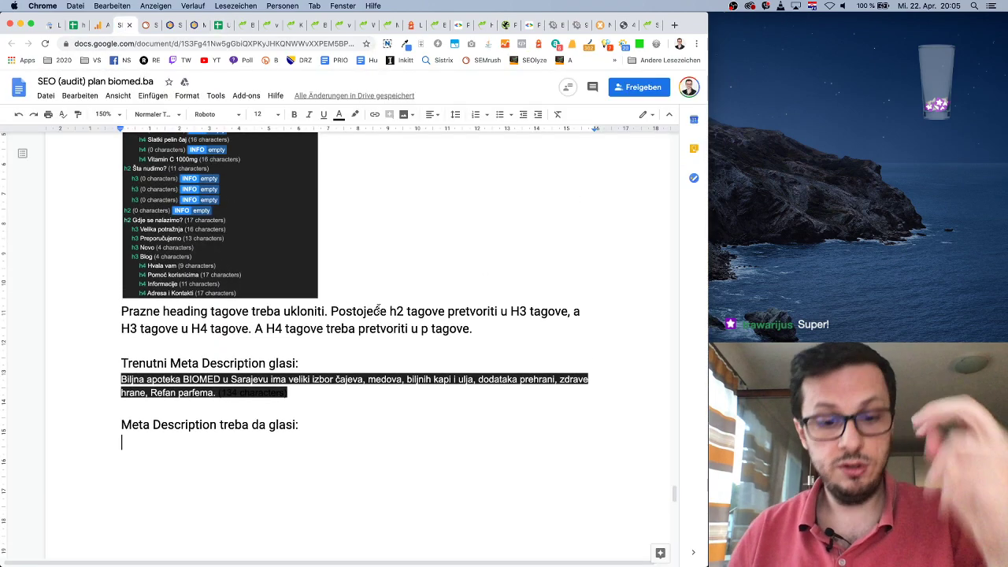
{"action": "key", "text": "ctrl+f"}
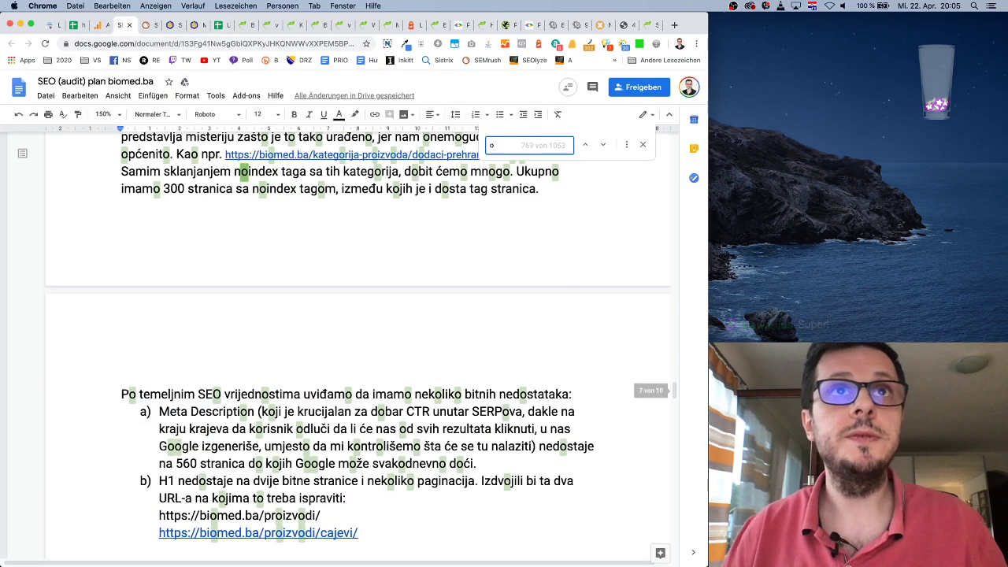
{"action": "scroll", "coordinate": [493, 265], "scroll_direction": "up", "scroll_amount": 2}
{"action": "type", "text": "o"}
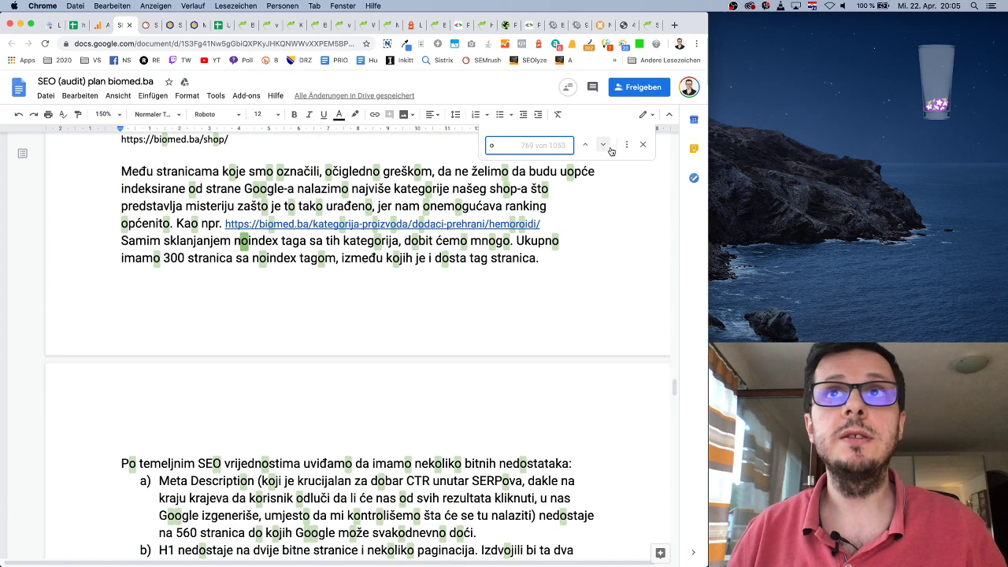
{"action": "key", "text": "Escape"}
{"action": "left_click", "coordinate": [487, 245]}
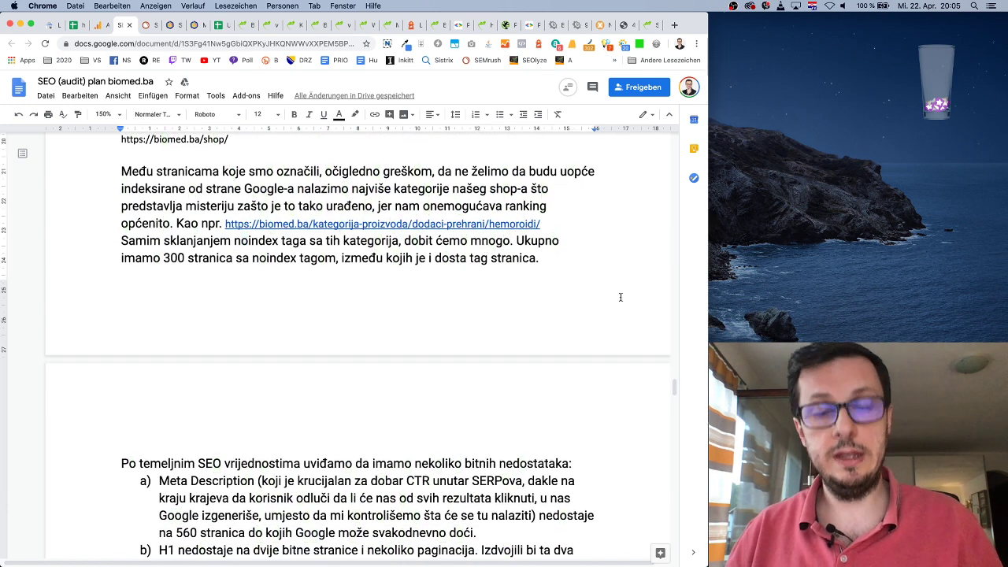
{"action": "type", "text": "i to treba biti "}
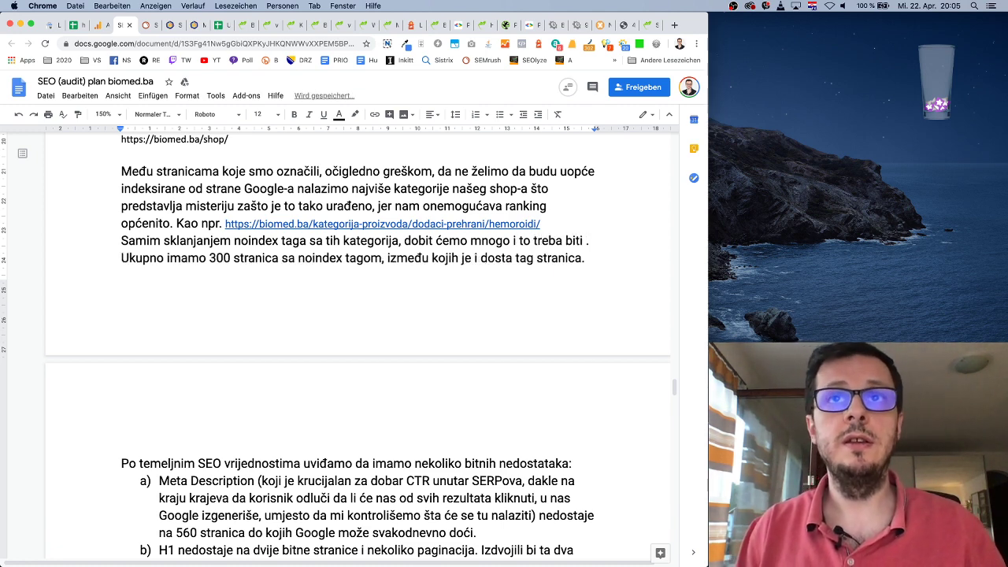
{"action": "type", "text": "jedan od primarnih"}
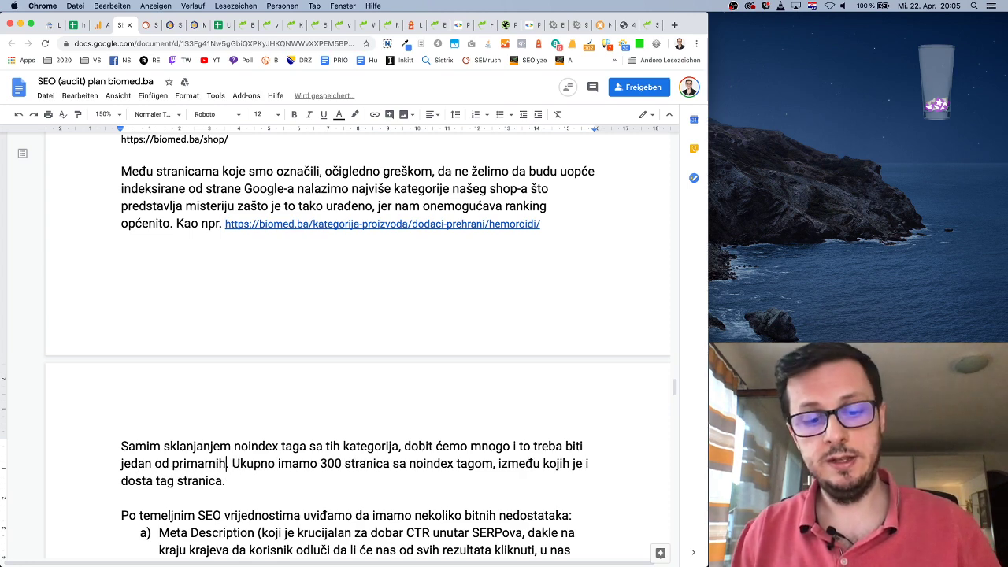
{"action": "type", "text": " zadataka"}
Step: Review the earlier audit sections, examining the site structure graph and the notes on pages excluded from indexing
{"action": "scroll", "coordinate": [529, 240], "scroll_direction": "up", "scroll_amount": 5}
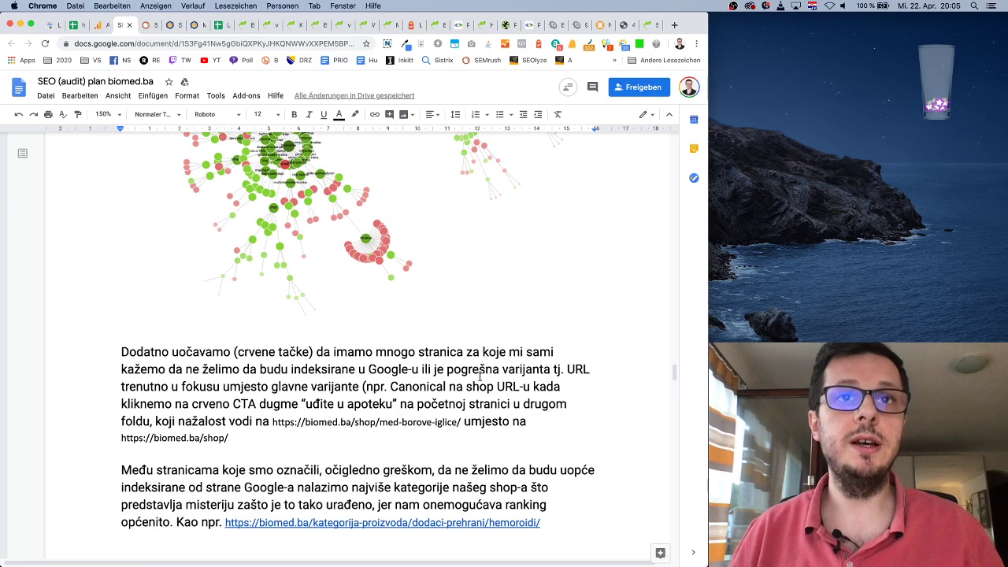
{"action": "scroll", "coordinate": [479, 376], "scroll_direction": "up", "scroll_amount": 4}
{"action": "scroll", "coordinate": [480, 376], "scroll_direction": "down", "scroll_amount": 7}
{"action": "scroll", "coordinate": [480, 375], "scroll_direction": "up", "scroll_amount": 6}
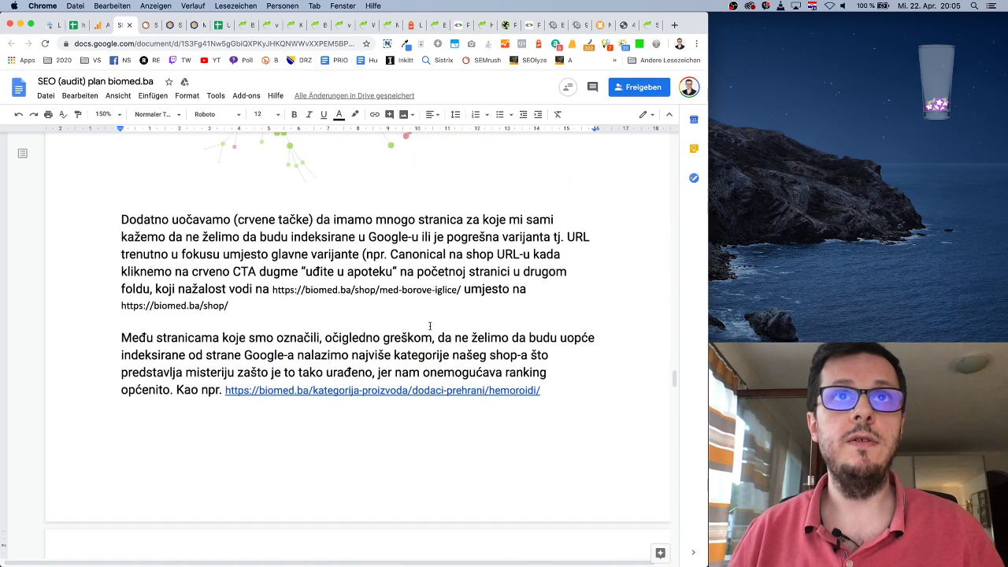
{"action": "scroll", "coordinate": [430, 326], "scroll_direction": "up", "scroll_amount": 20}
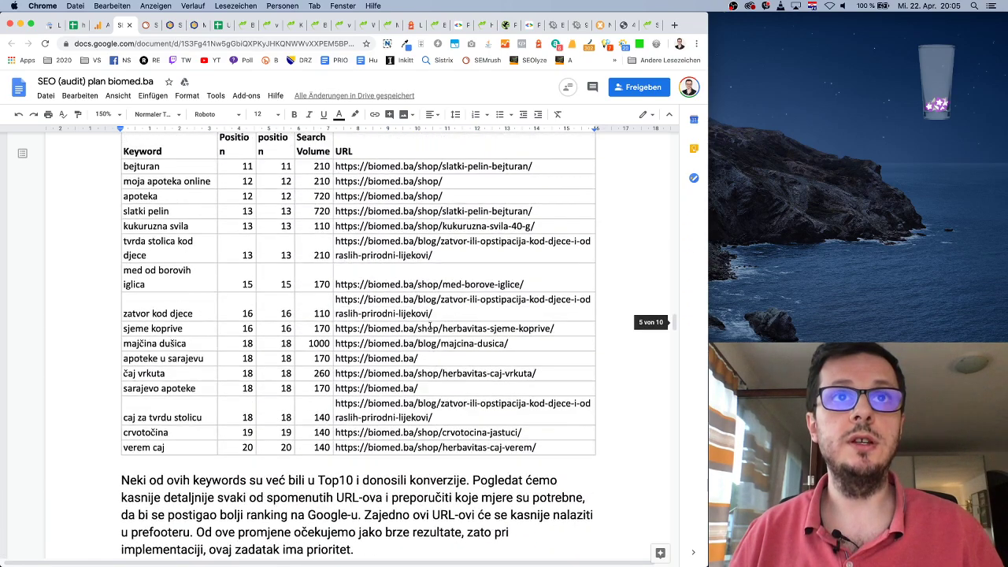
{"action": "scroll", "coordinate": [430, 326], "scroll_direction": "up", "scroll_amount": 10}
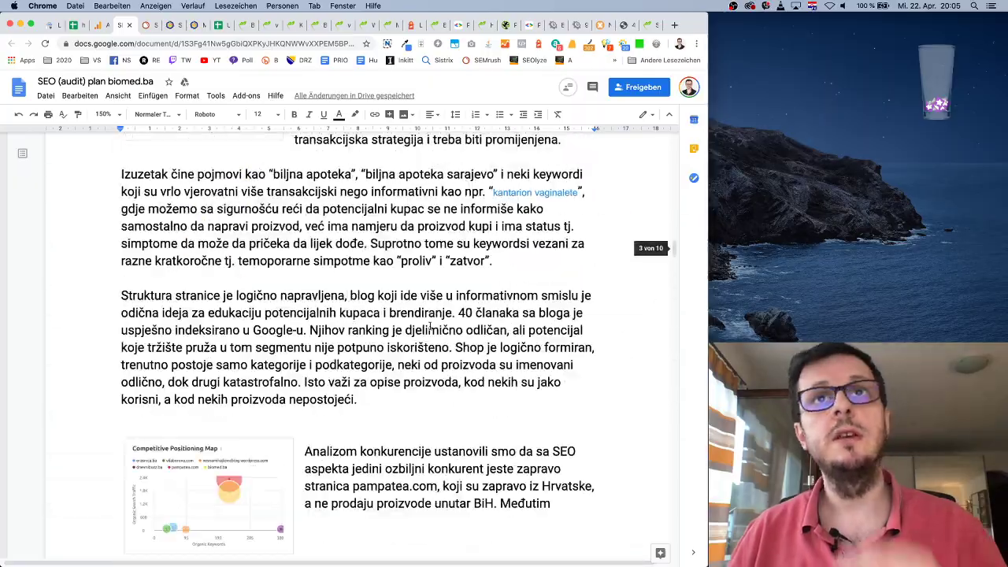
{"action": "scroll", "coordinate": [429, 326], "scroll_direction": "up", "scroll_amount": 5}
{"action": "scroll", "coordinate": [430, 326], "scroll_direction": "up", "scroll_amount": 15}
{"action": "scroll", "coordinate": [430, 326], "scroll_direction": "down", "scroll_amount": 20}
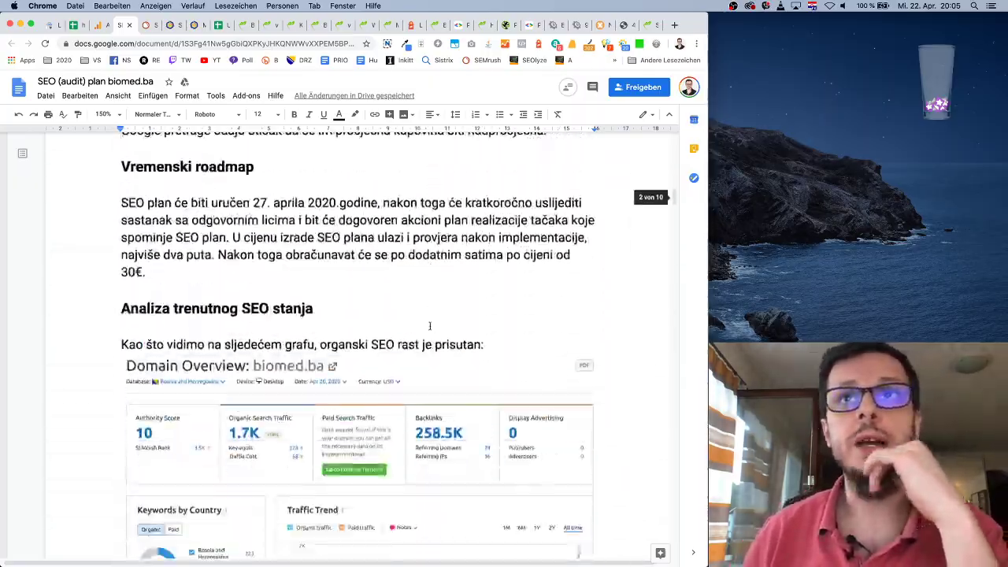
{"action": "scroll", "coordinate": [430, 326], "scroll_direction": "down", "scroll_amount": 10}
{"action": "scroll", "coordinate": [429, 325], "scroll_direction": "down", "scroll_amount": 1}
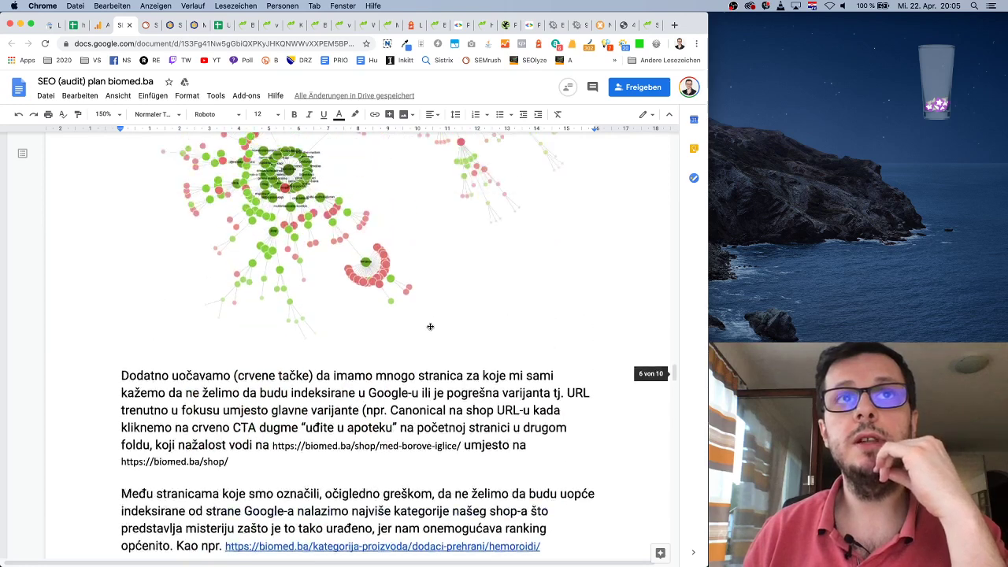
{"action": "scroll", "coordinate": [429, 325], "scroll_direction": "up", "scroll_amount": 3}
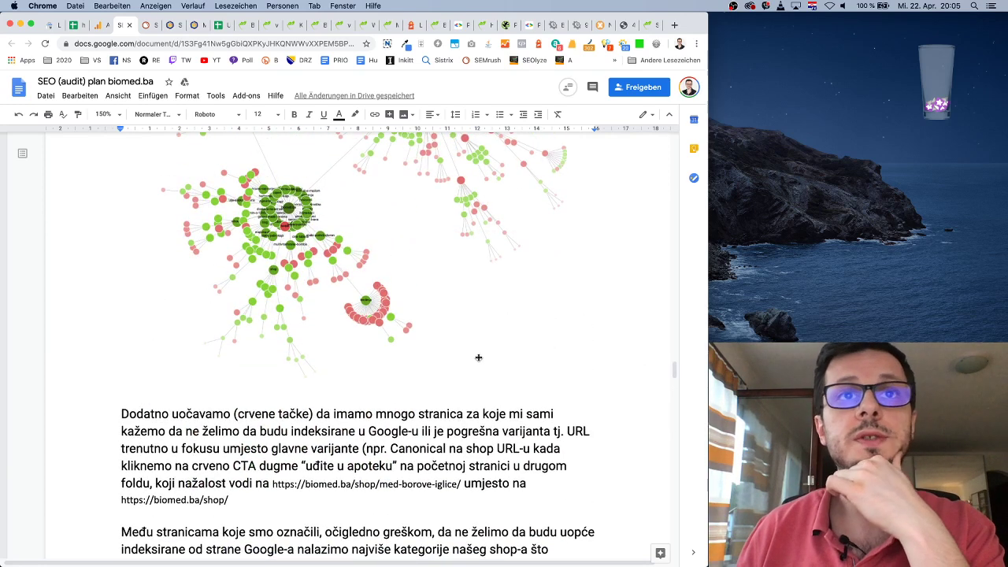
{"action": "scroll", "coordinate": [494, 371], "scroll_direction": "down", "scroll_amount": 4}
{"action": "scroll", "coordinate": [494, 370], "scroll_direction": "up", "scroll_amount": 8}
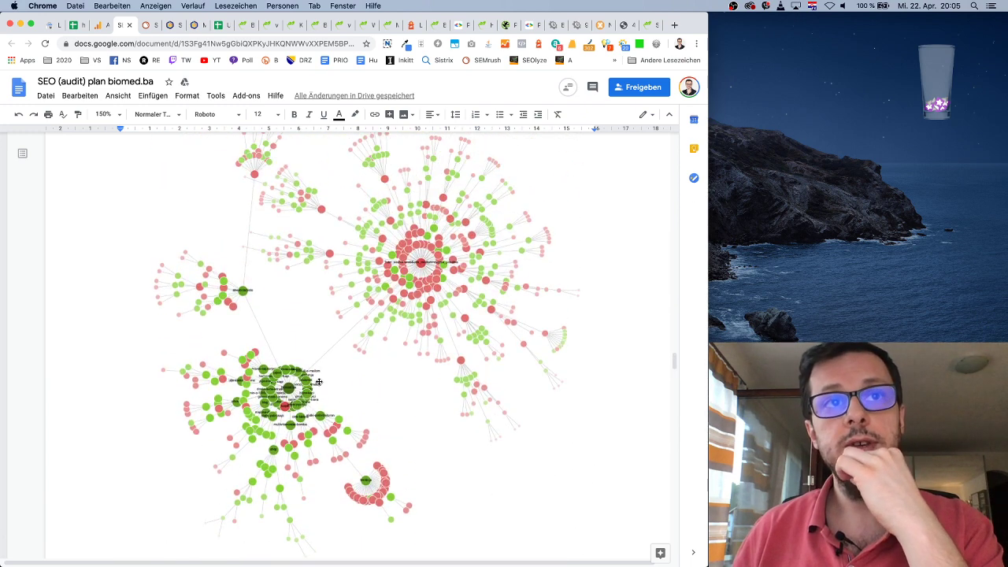
{"action": "scroll", "coordinate": [320, 371], "scroll_direction": "right", "scroll_amount": 1}
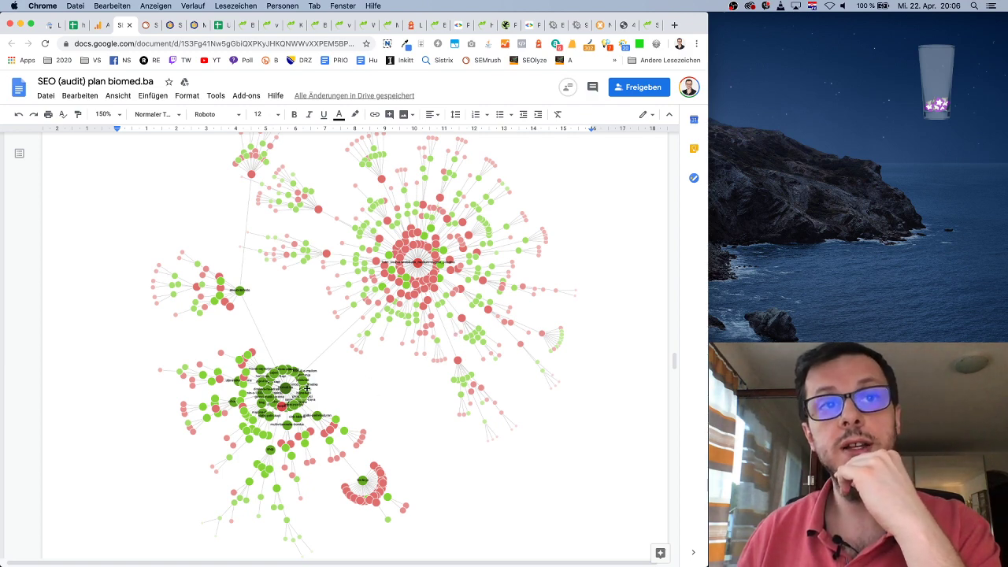
{"action": "scroll", "coordinate": [340, 405], "scroll_direction": "right", "scroll_amount": 2}
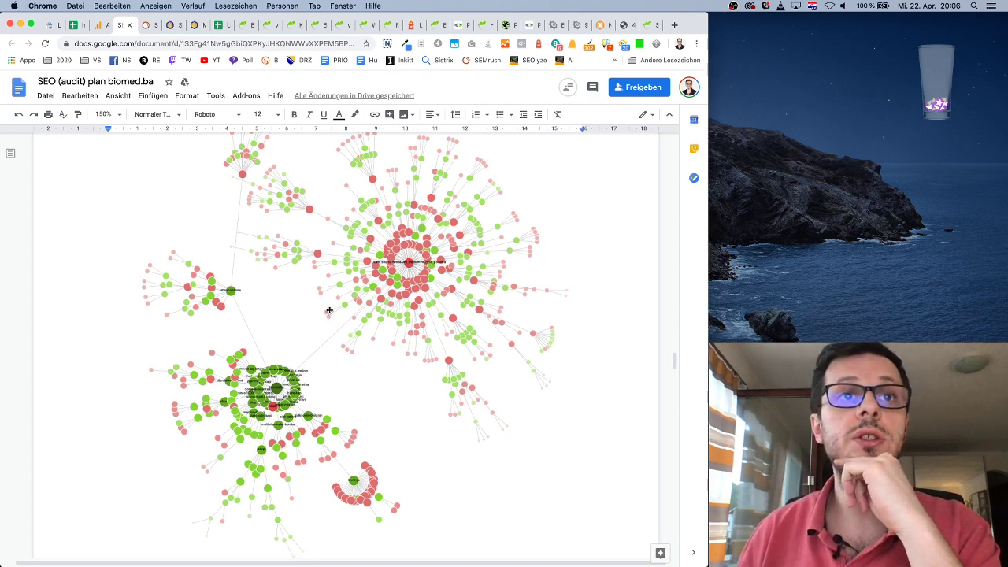
Step: Open the shop from the biomed.ba homepage, look through its product tags and open the “šećer” tag page
{"action": "left_click", "coordinate": [245, 25]}
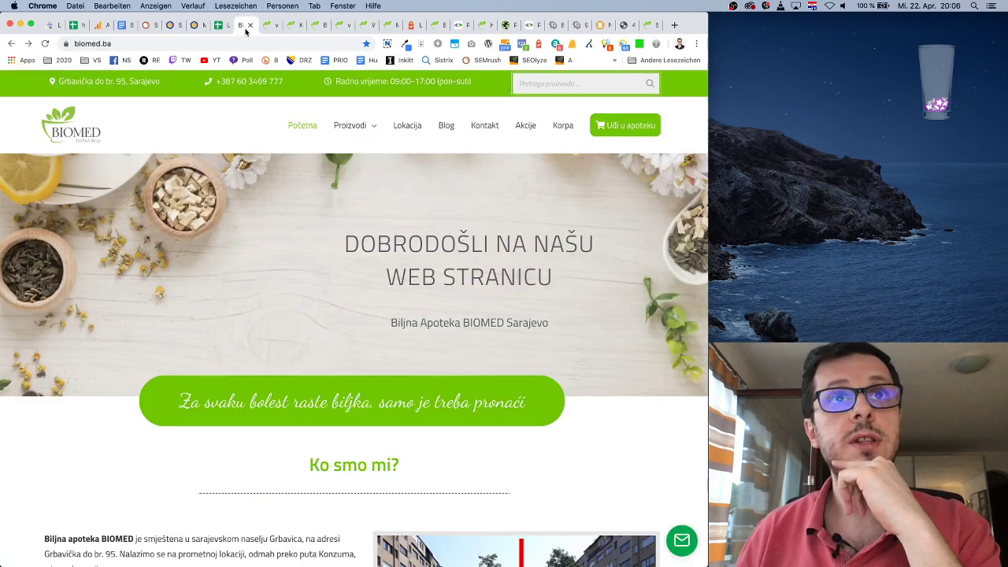
{"action": "left_click", "coordinate": [611, 125]}
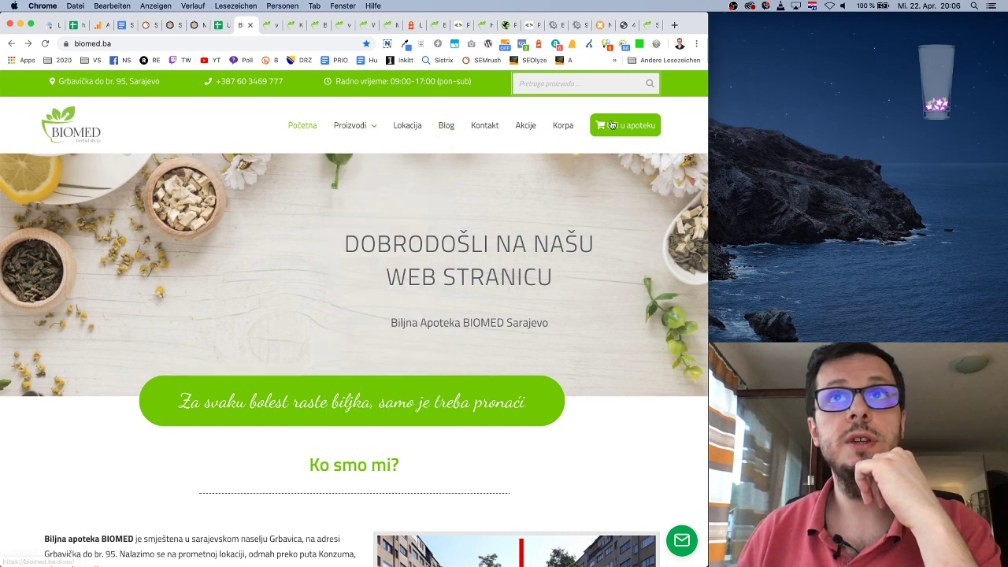
{"action": "scroll", "coordinate": [300, 333], "scroll_direction": "down", "scroll_amount": 15}
{"action": "scroll", "coordinate": [197, 370], "scroll_direction": "up", "scroll_amount": 3}
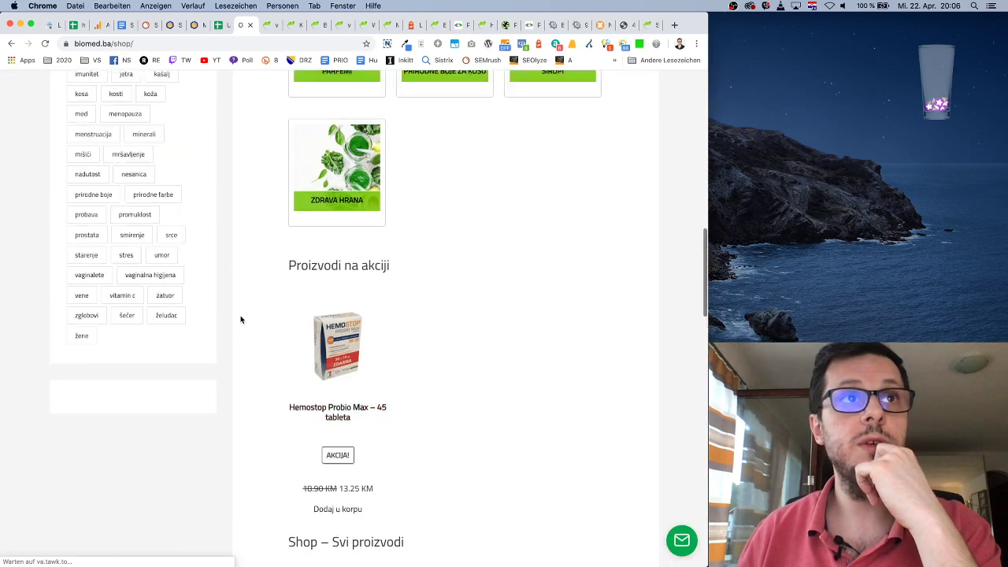
{"action": "left_click", "coordinate": [125, 404]}
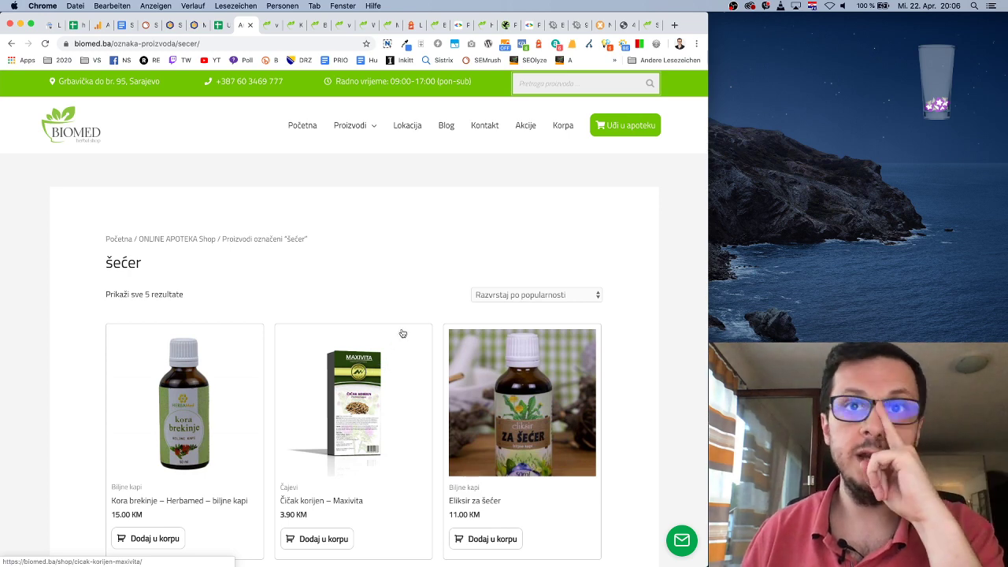
Step: Review the “šećer” tag page from its heading through the listed products down to the footer
{"action": "scroll", "coordinate": [387, 312], "scroll_direction": "down", "scroll_amount": 3}
{"action": "scroll", "coordinate": [388, 313], "scroll_direction": "up", "scroll_amount": 3}
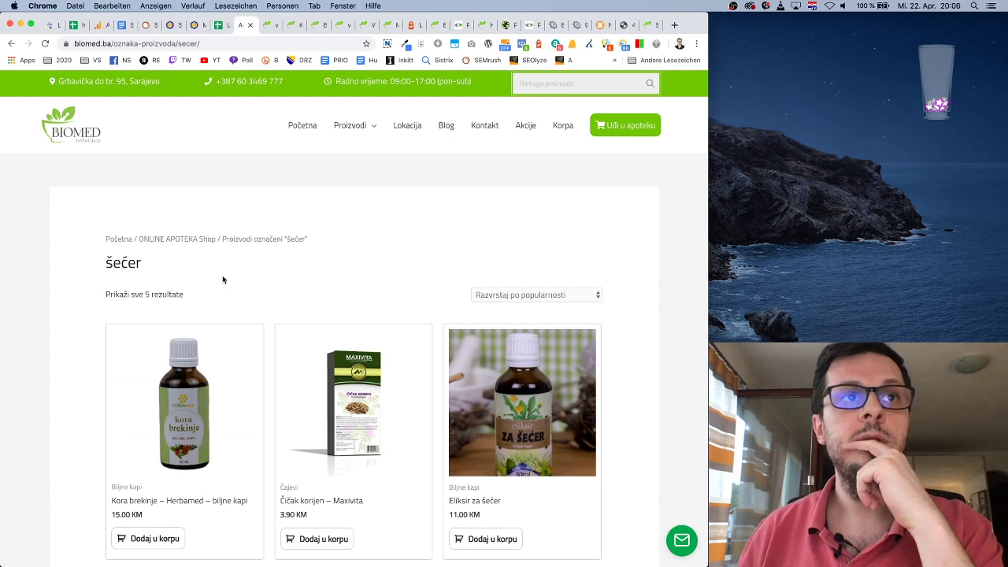
{"action": "scroll", "coordinate": [308, 416], "scroll_direction": "down", "scroll_amount": 5}
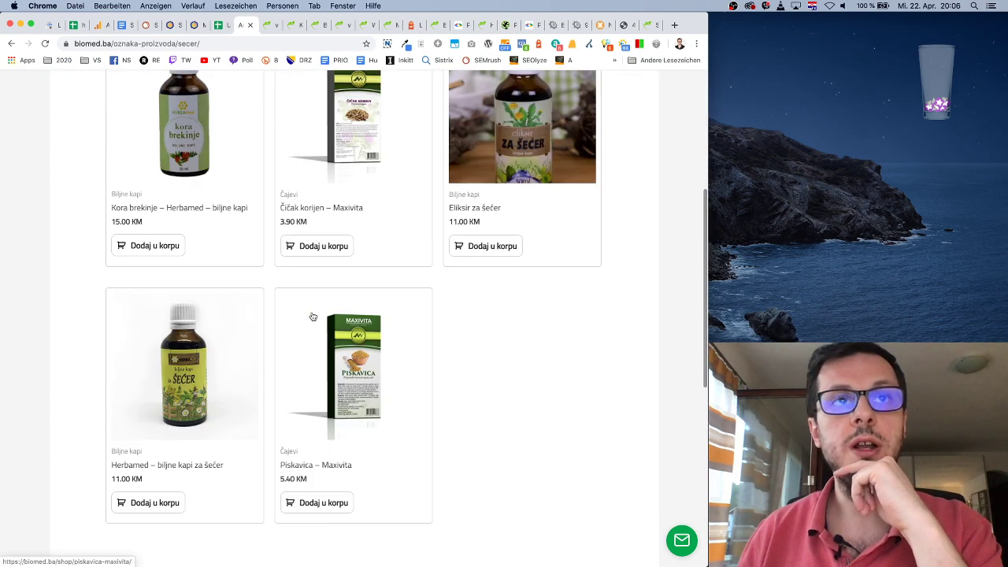
{"action": "scroll", "coordinate": [310, 315], "scroll_direction": "up", "scroll_amount": 4}
{"action": "scroll", "coordinate": [311, 315], "scroll_direction": "down", "scroll_amount": 10}
{"action": "scroll", "coordinate": [247, 248], "scroll_direction": "up", "scroll_amount": 3}
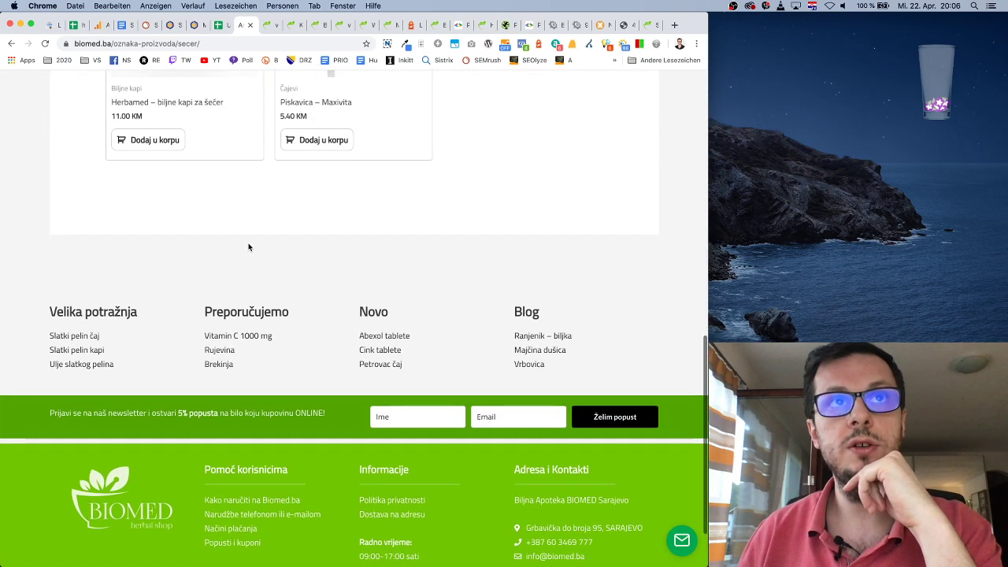
{"action": "scroll", "coordinate": [259, 216], "scroll_direction": "up", "scroll_amount": 8}
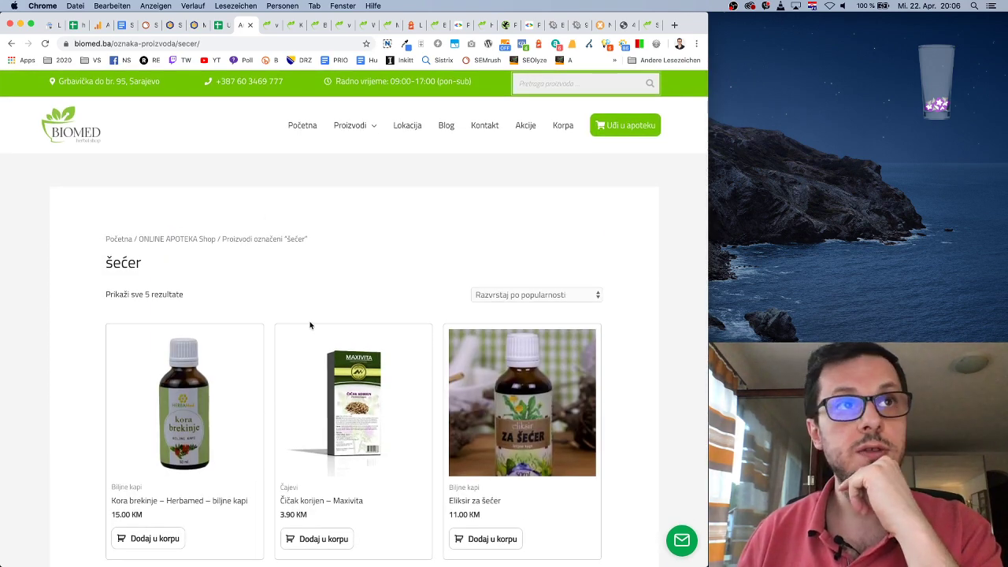
{"action": "scroll", "coordinate": [260, 214], "scroll_direction": "down", "scroll_amount": 3}
{"action": "scroll", "coordinate": [261, 191], "scroll_direction": "up", "scroll_amount": 2}
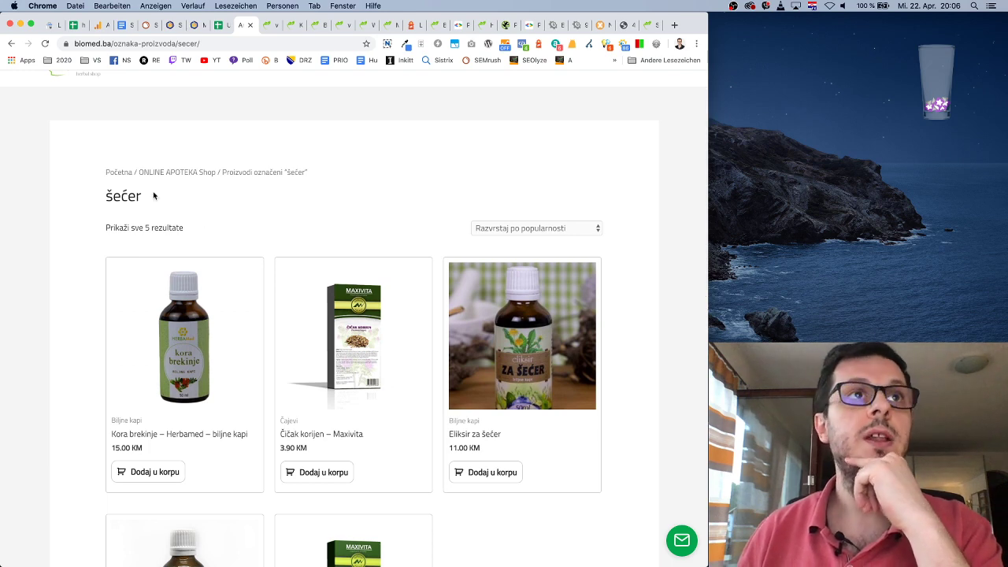
Step: Return to the shop page and examine its problem tags, product listing and introductory text
{"action": "left_click", "coordinate": [10, 47]}
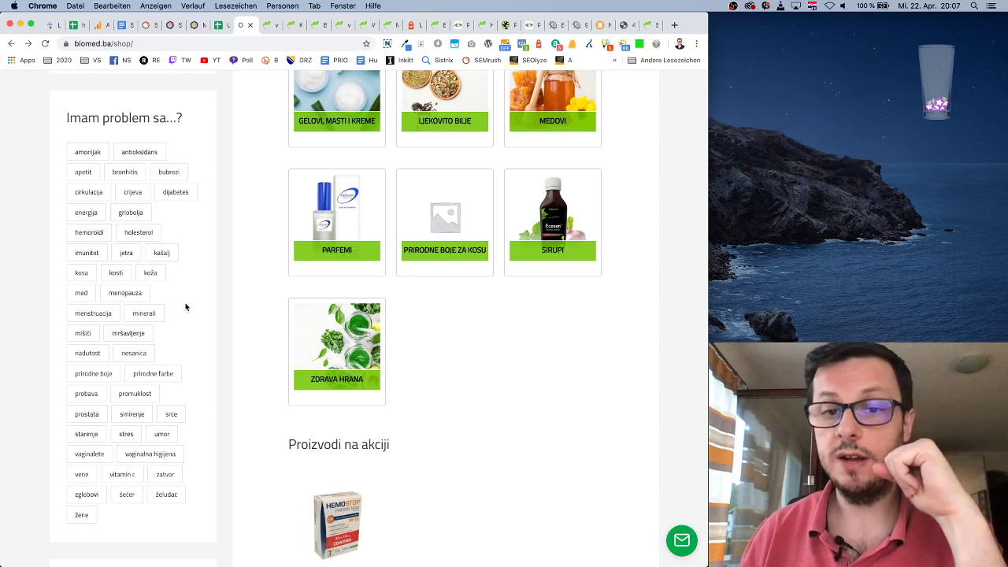
{"action": "scroll", "coordinate": [199, 316], "scroll_direction": "down", "scroll_amount": 20}
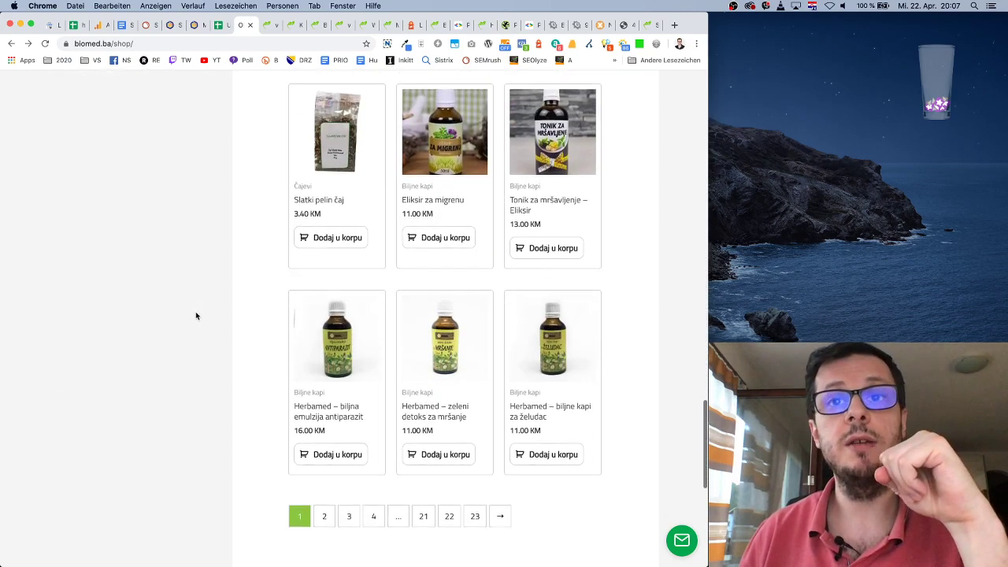
{"action": "scroll", "coordinate": [212, 289], "scroll_direction": "up", "scroll_amount": 20}
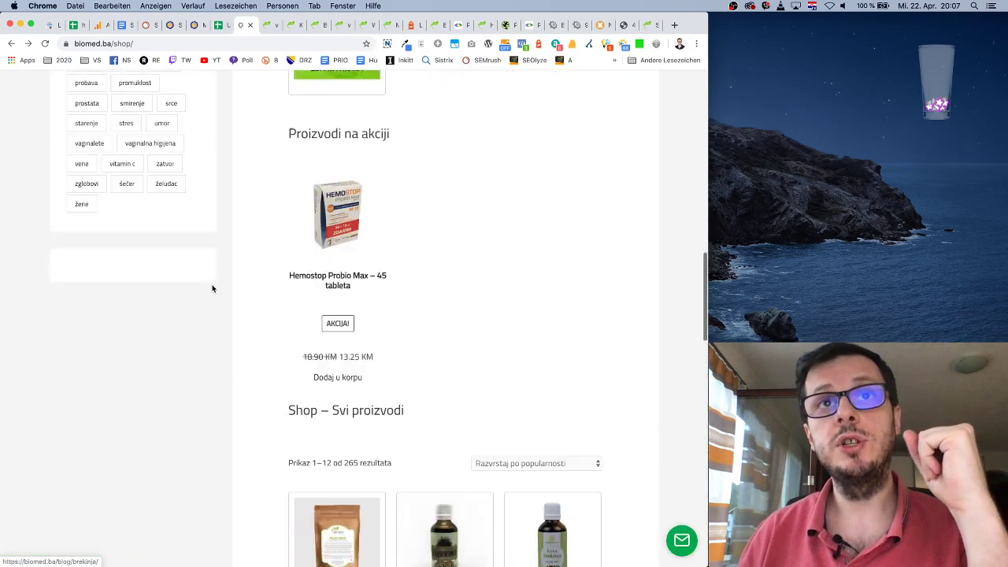
{"action": "scroll", "coordinate": [212, 288], "scroll_direction": "down", "scroll_amount": 1}
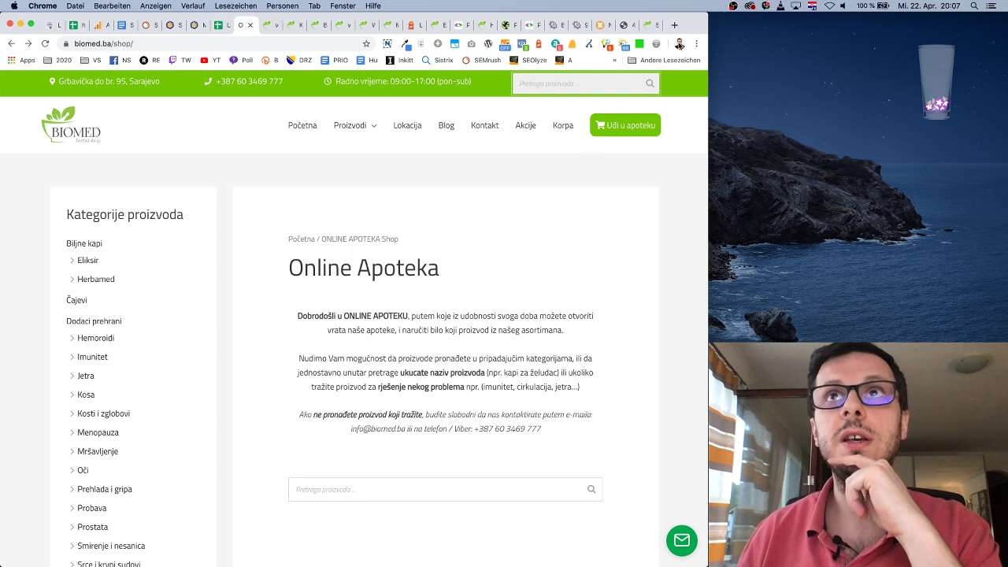
Step: Switch to the other Chrome profile, open the “26 .čas večernje Google SEO škole” presentation from Drive and narrow the window
{"action": "left_click", "coordinate": [679, 44]}
{"action": "left_click", "coordinate": [598, 267]}
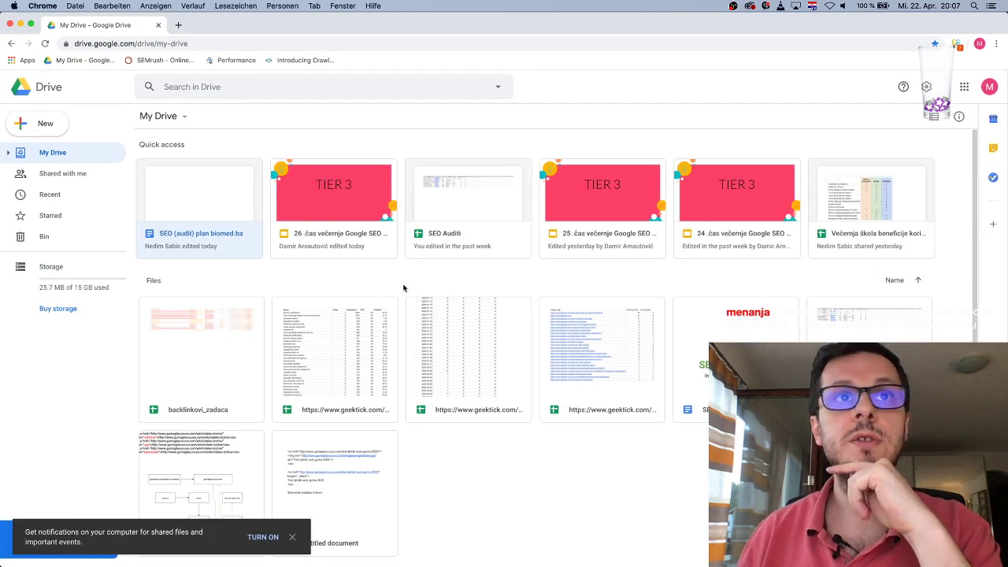
{"action": "double_click", "coordinate": [335, 206]}
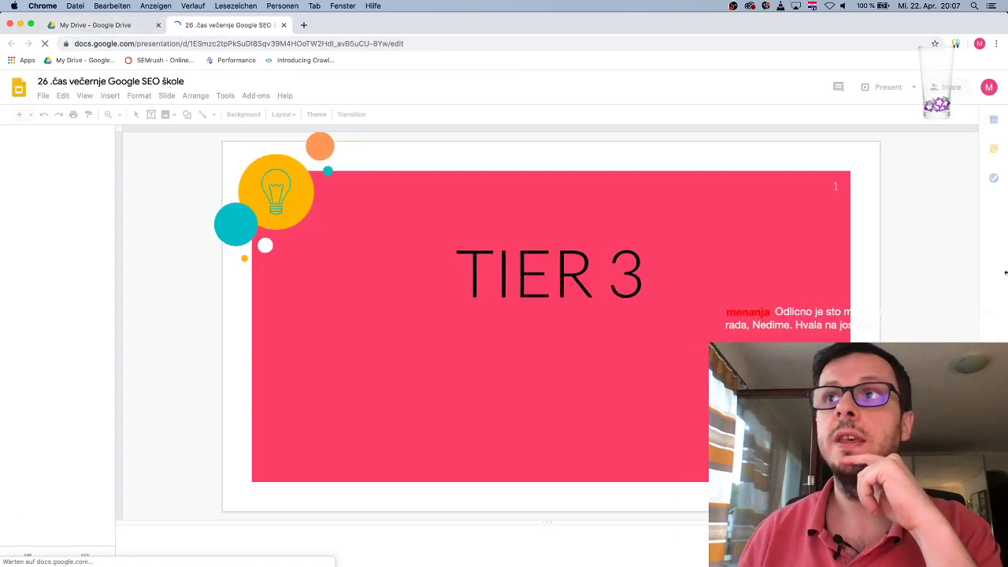
{"action": "left_click_drag", "start_coordinate": [1006, 272], "coordinate": [703, 263]}
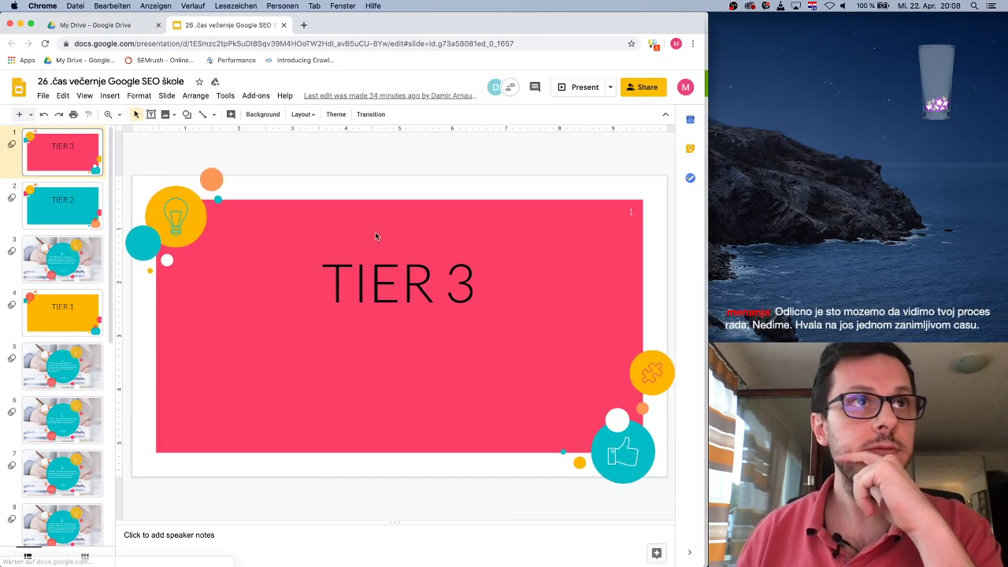
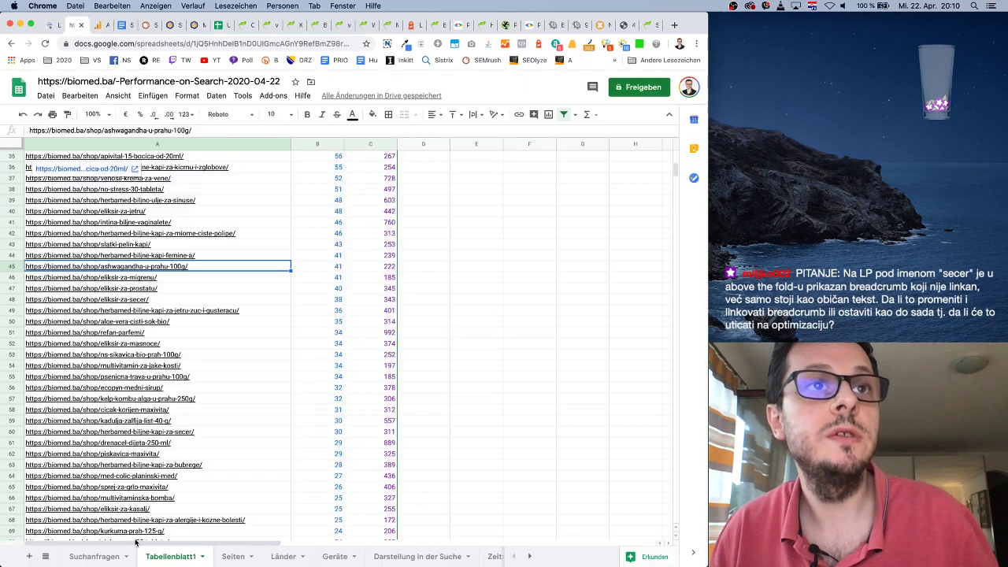
Step: Add a new sheet to the biomed.ba performance spreadsheet and paste the copied homepage search queries into it
{"action": "left_click", "coordinate": [31, 556]}
{"action": "key", "text": "super+v"}
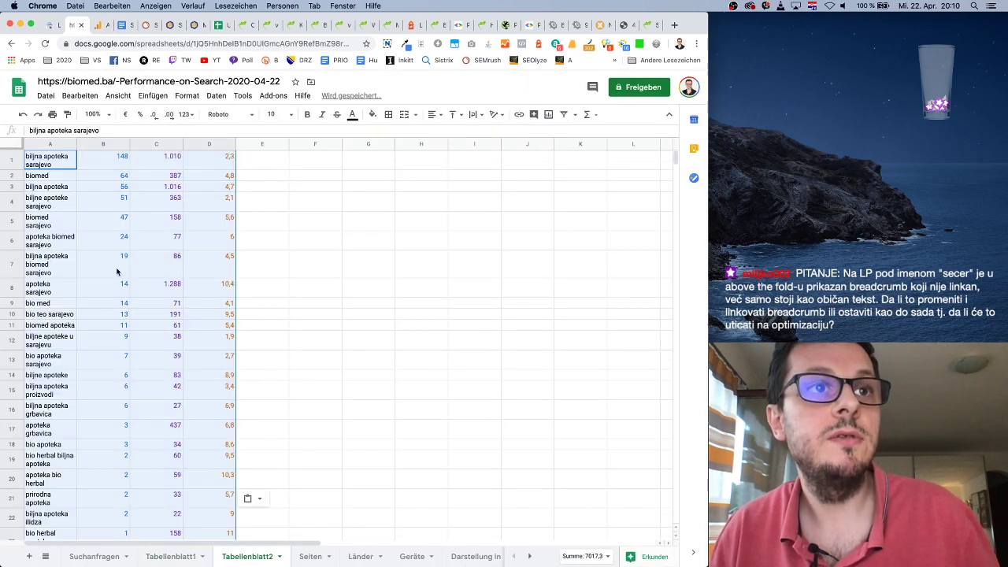
{"action": "scroll", "coordinate": [116, 272], "scroll_direction": "down", "scroll_amount": 10}
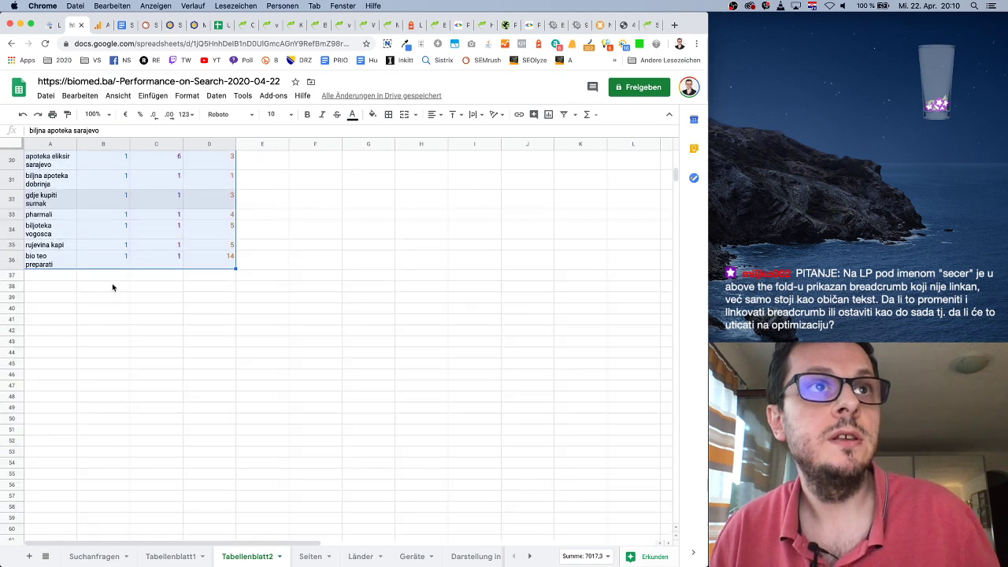
Step: Total the clicks of all pasted queries in cell B37 with a SUM over B1:B36
{"action": "left_click", "coordinate": [114, 275]}
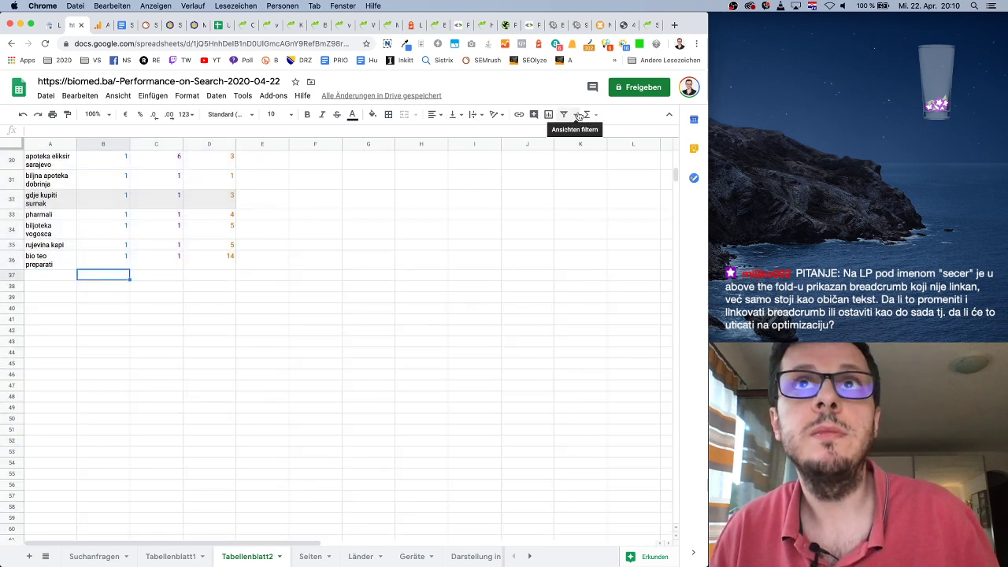
{"action": "left_click", "coordinate": [587, 115]}
{"action": "left_click", "coordinate": [593, 132]}
{"action": "left_click", "coordinate": [121, 247]}
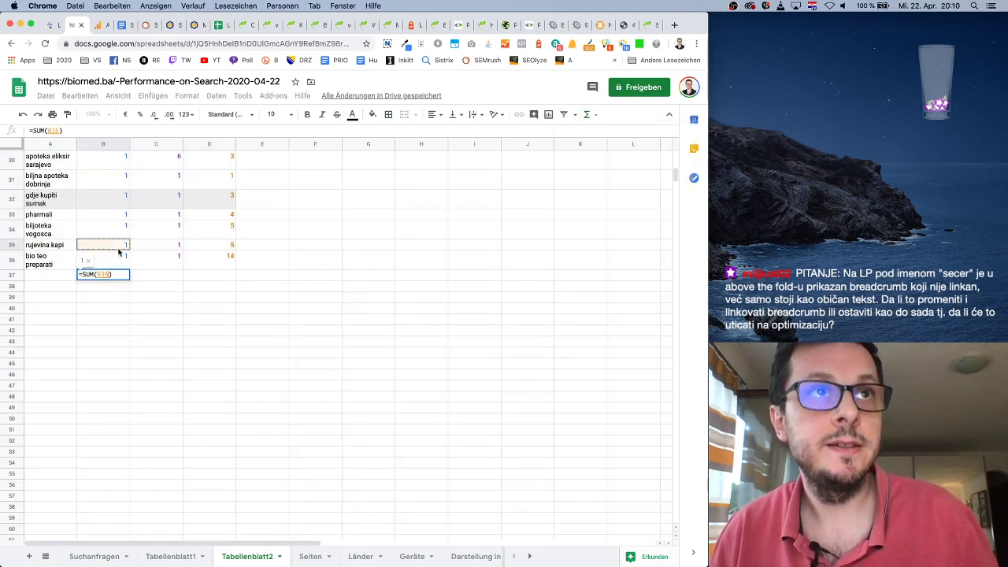
{"action": "left_click", "coordinate": [115, 257], "text": "shift"}
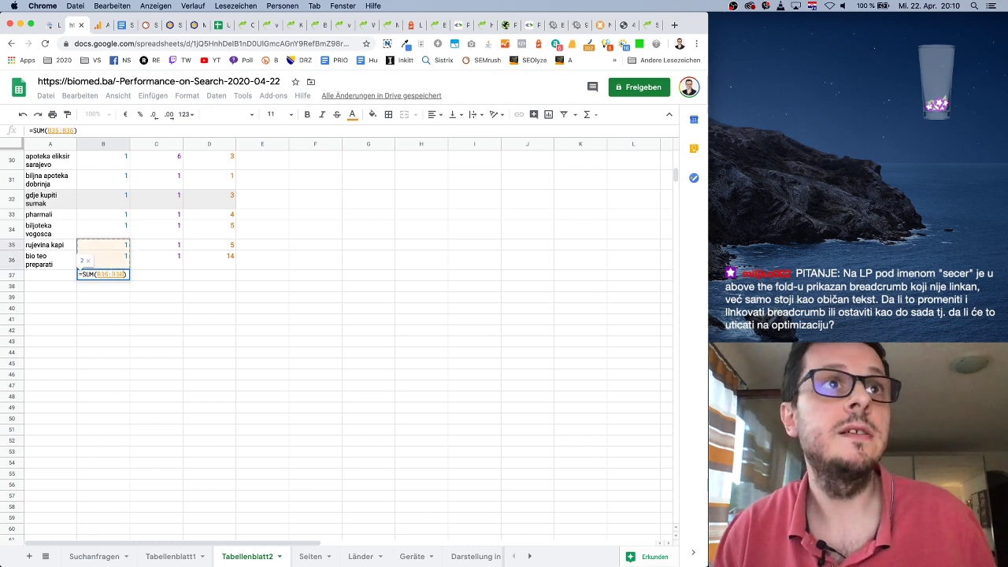
{"action": "left_click", "coordinate": [115, 229], "text": "shift"}
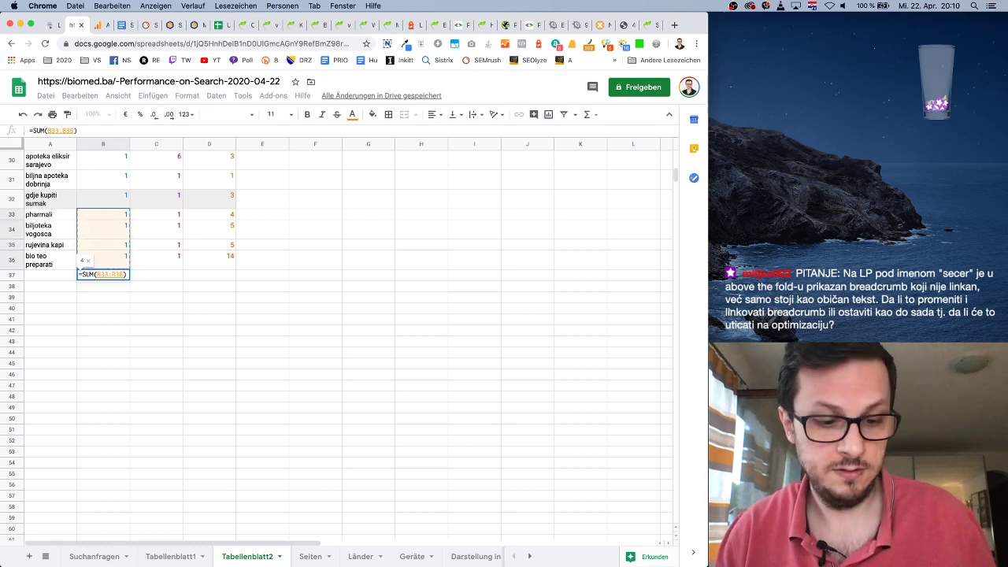
{"action": "key", "text": "super+shift+Up"}
{"action": "key", "text": "Return"}
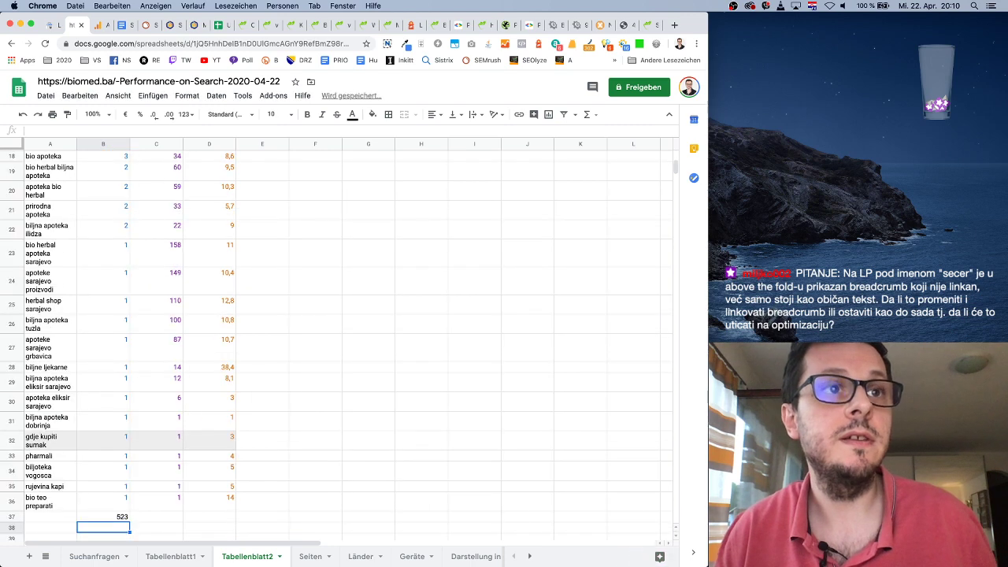
{"action": "scroll", "coordinate": [234, 344], "scroll_direction": "up", "scroll_amount": 5}
{"action": "scroll", "coordinate": [234, 344], "scroll_direction": "right", "scroll_amount": 2}
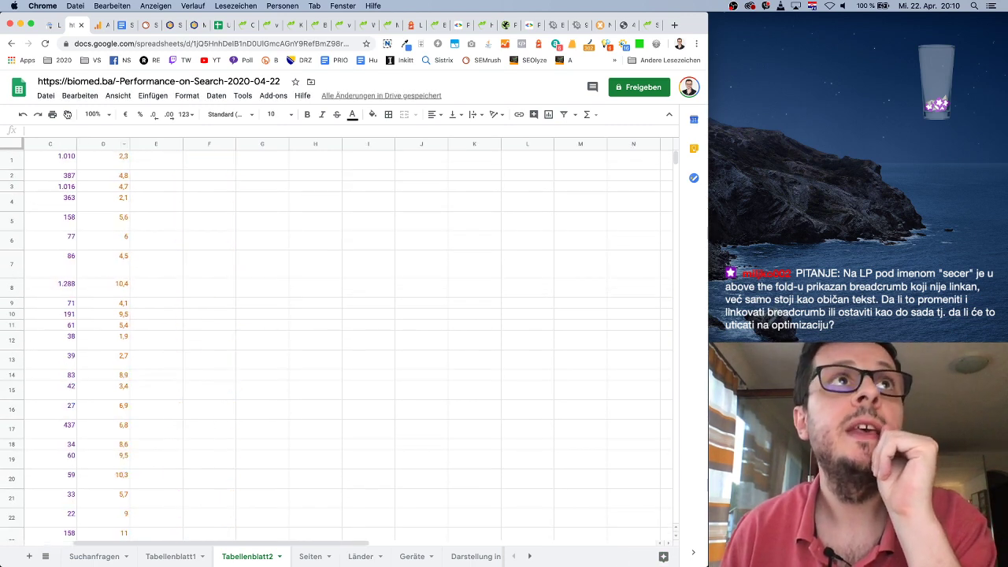
Step: In Search Console, compare the homepage's overall performance metrics with its full list of search queries
{"action": "key", "text": "ctrl+shift+Tab"}
{"action": "scroll", "coordinate": [325, 263], "scroll_direction": "up", "scroll_amount": 15}
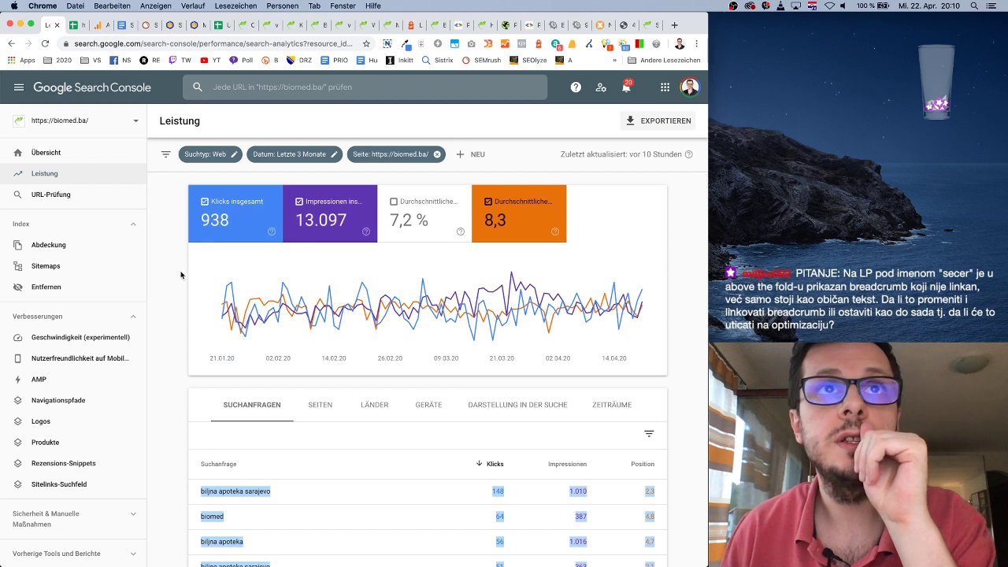
{"action": "left_click", "coordinate": [180, 274]}
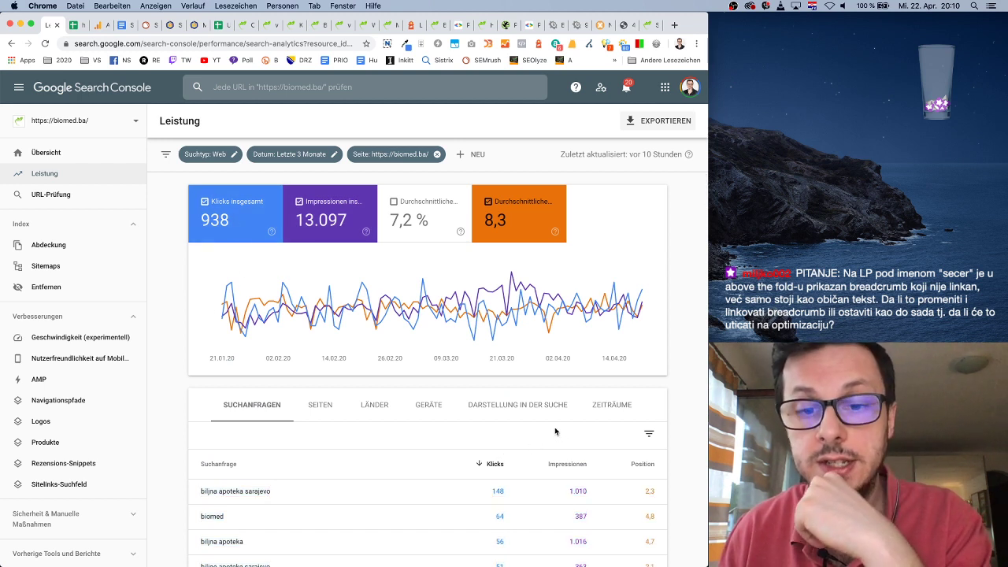
{"action": "scroll", "coordinate": [529, 440], "scroll_direction": "down", "scroll_amount": 3}
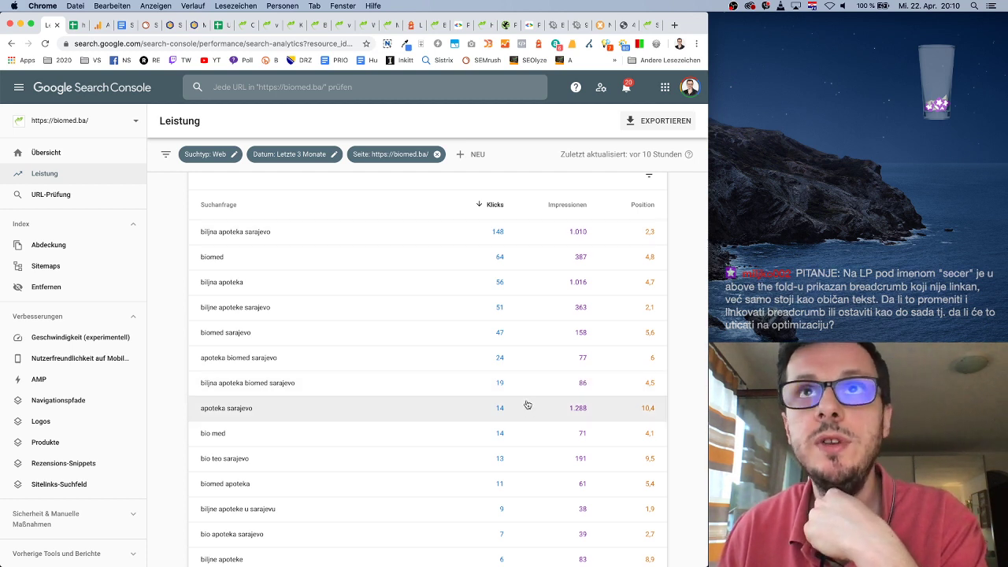
{"action": "scroll", "coordinate": [514, 392], "scroll_direction": "up", "scroll_amount": 3}
{"action": "scroll", "coordinate": [515, 391], "scroll_direction": "down", "scroll_amount": 15}
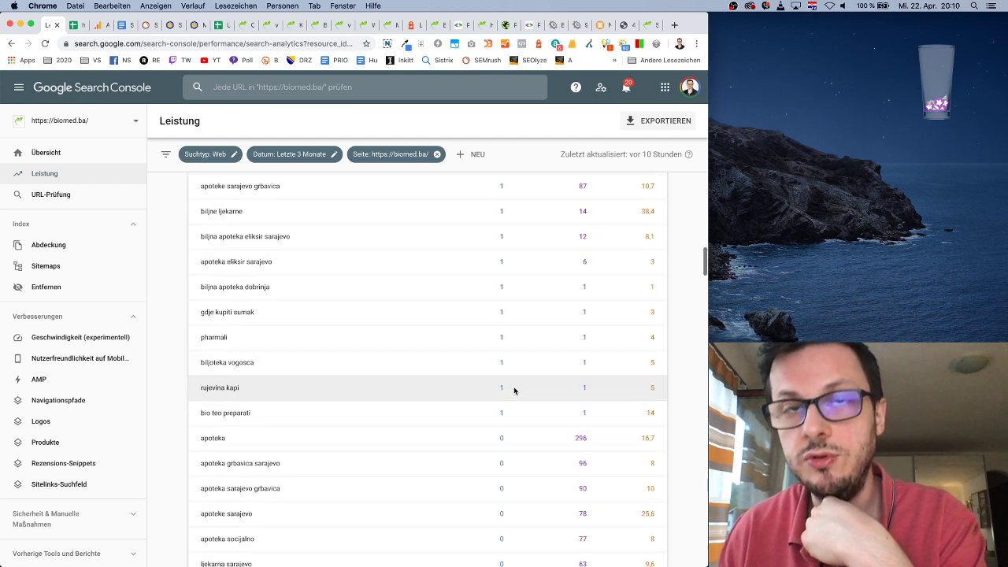
{"action": "scroll", "coordinate": [514, 391], "scroll_direction": "down", "scroll_amount": 20}
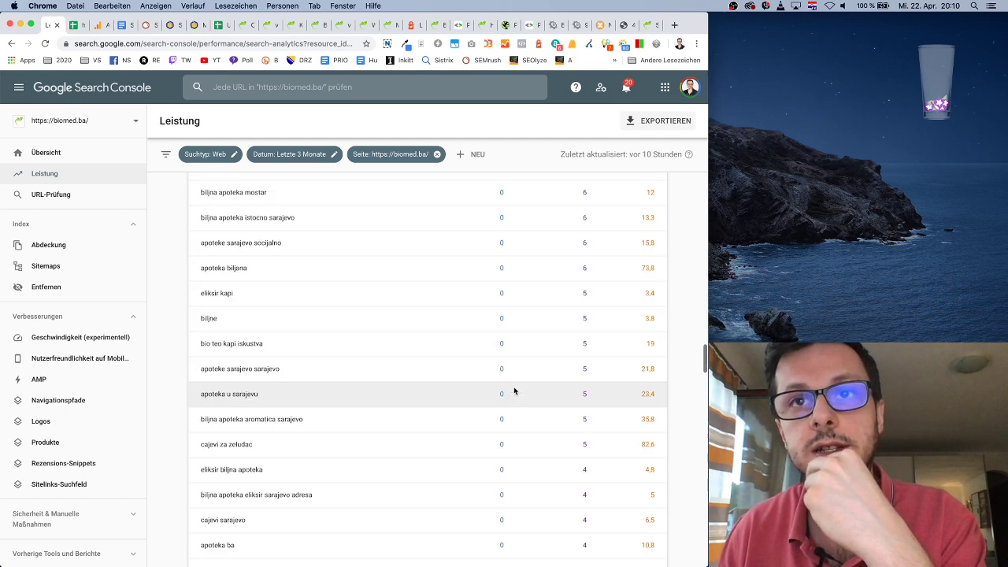
{"action": "scroll", "coordinate": [514, 391], "scroll_direction": "down", "scroll_amount": 20}
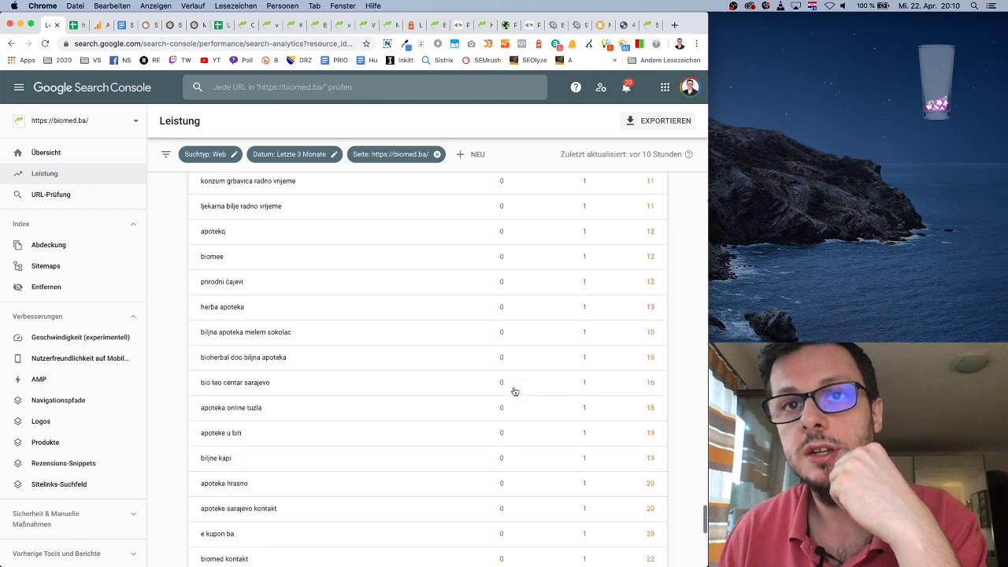
{"action": "scroll", "coordinate": [514, 391], "scroll_direction": "up", "scroll_amount": 20}
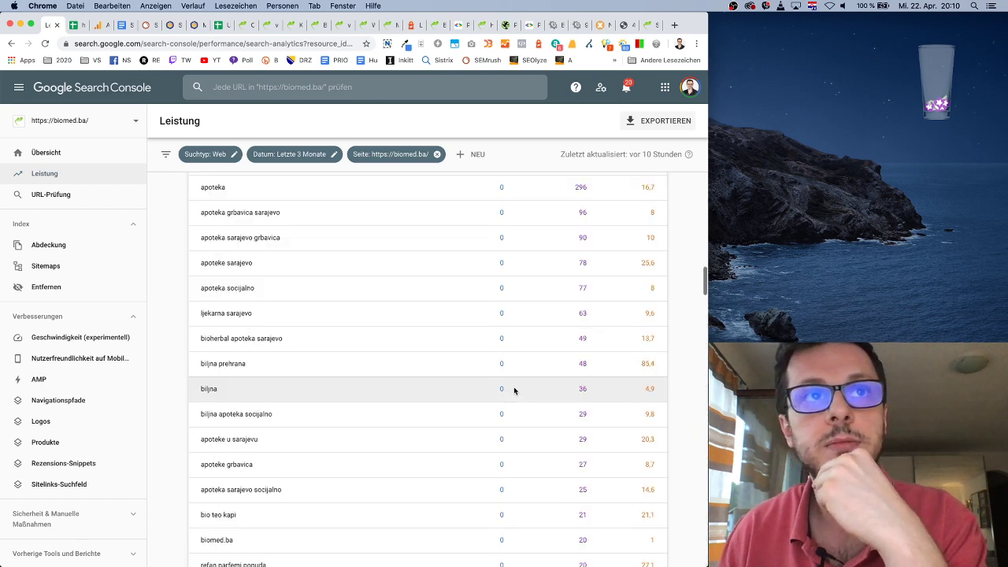
{"action": "scroll", "coordinate": [515, 391], "scroll_direction": "up", "scroll_amount": 10}
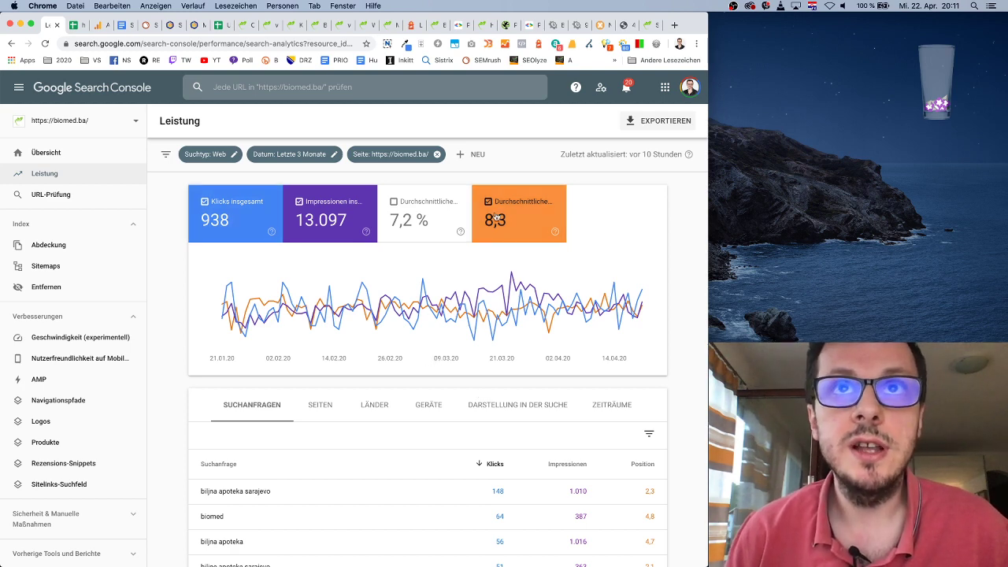
{"action": "scroll", "coordinate": [407, 430], "scroll_direction": "down", "scroll_amount": 3}
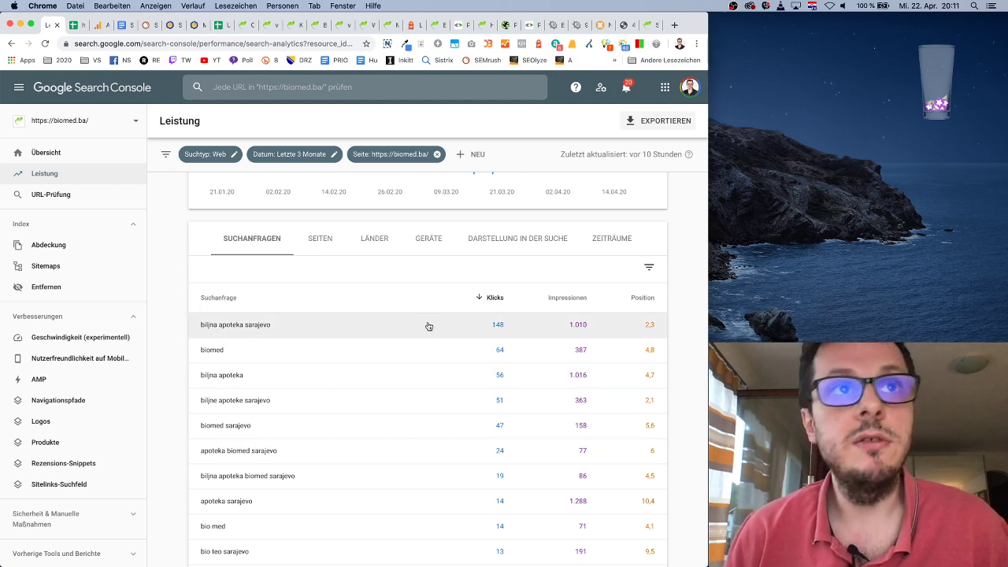
{"action": "scroll", "coordinate": [384, 323], "scroll_direction": "up", "scroll_amount": 3}
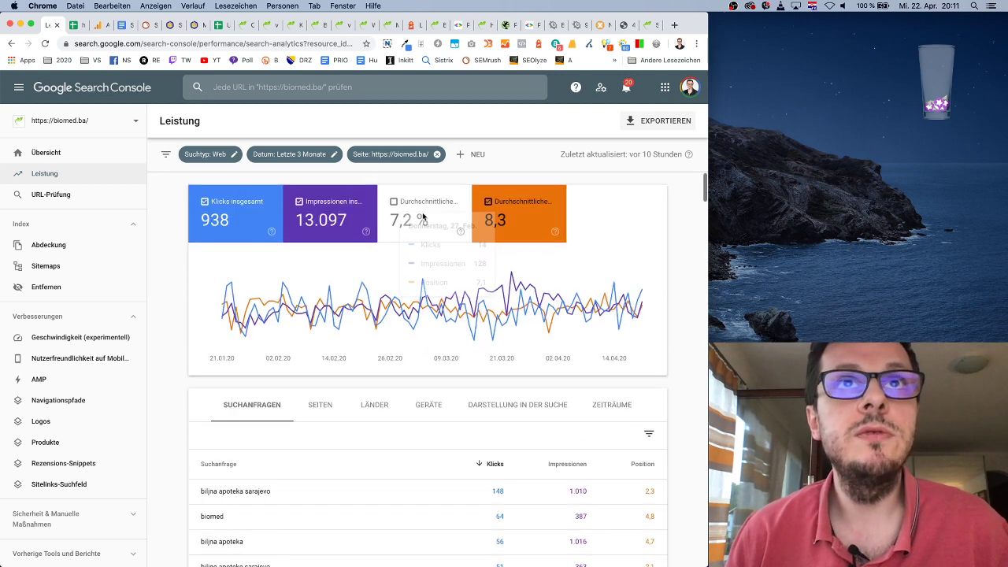
Step: Remove the homepage page filter from the performance report and sort the queries by impressions in descending order
{"action": "left_click", "coordinate": [436, 154]}
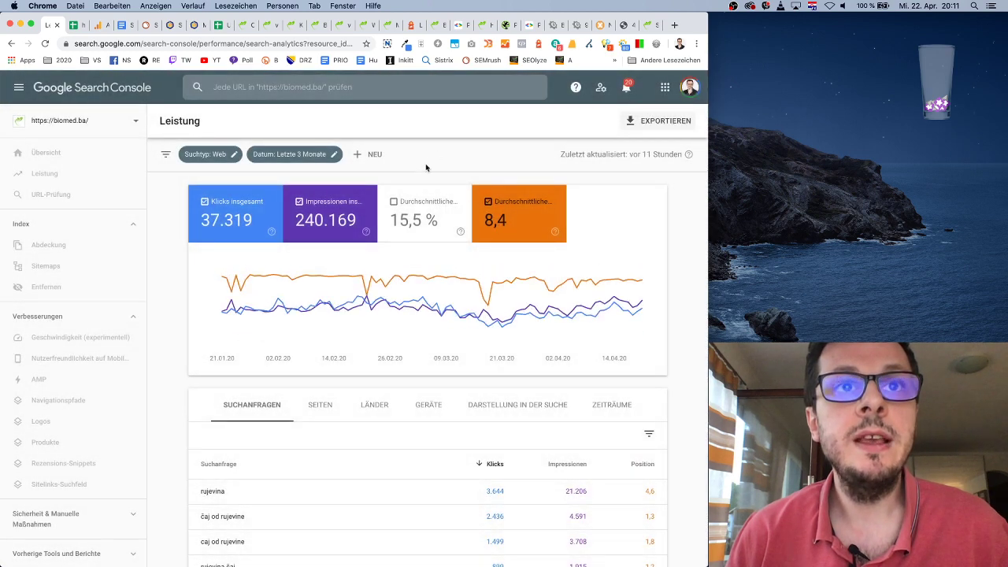
{"action": "scroll", "coordinate": [421, 428], "scroll_direction": "down", "scroll_amount": 3}
{"action": "left_click", "coordinate": [559, 289]}
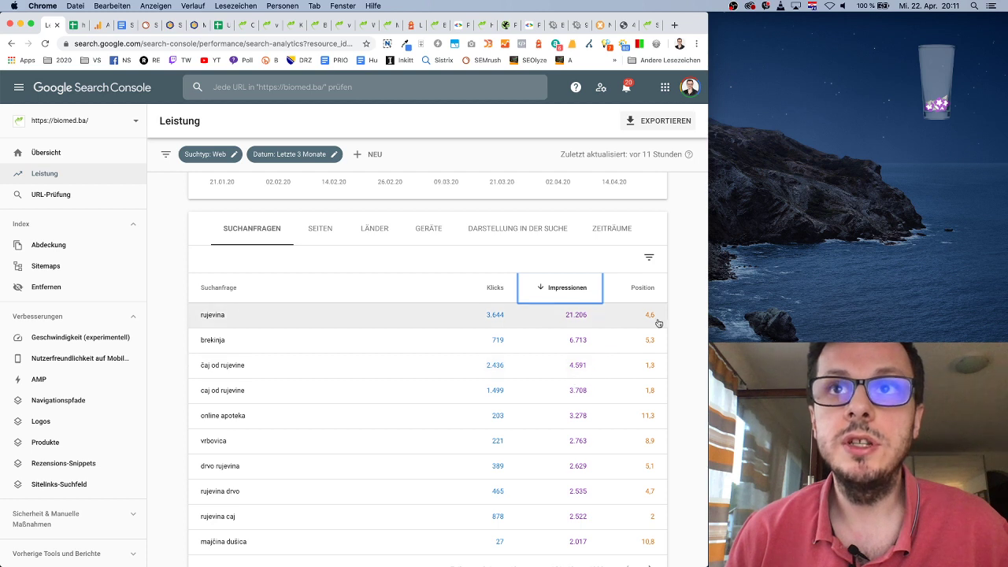
Step: Filter the search queries to those with a position smaller than 11
{"action": "left_click", "coordinate": [650, 258]}
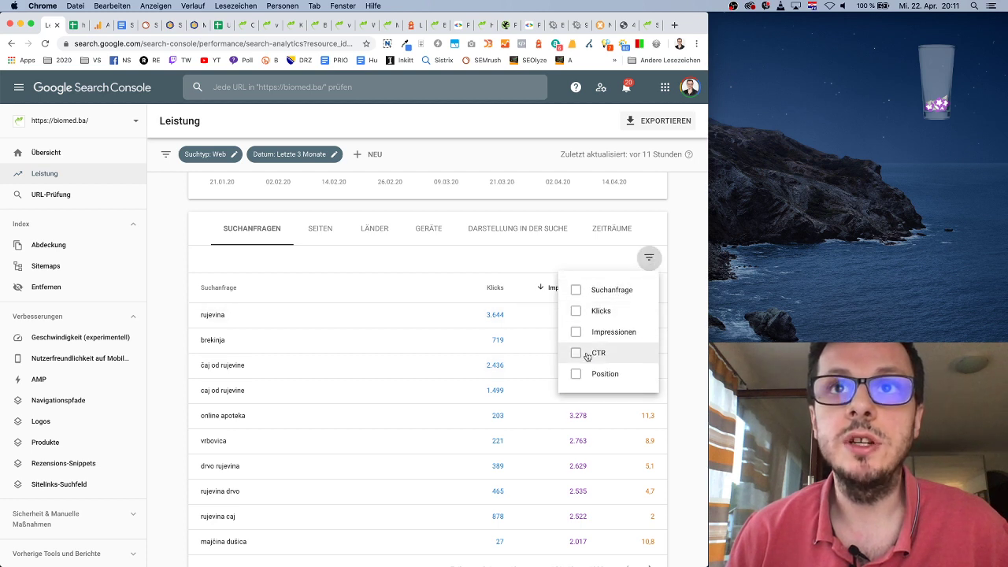
{"action": "left_click", "coordinate": [577, 375]}
{"action": "left_click", "coordinate": [498, 273]}
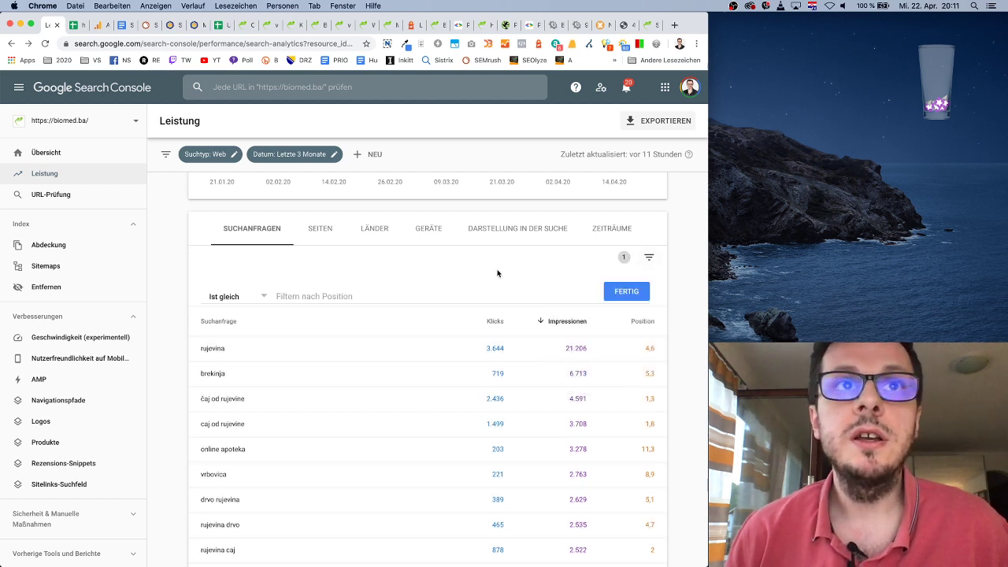
{"action": "left_click", "coordinate": [259, 295]}
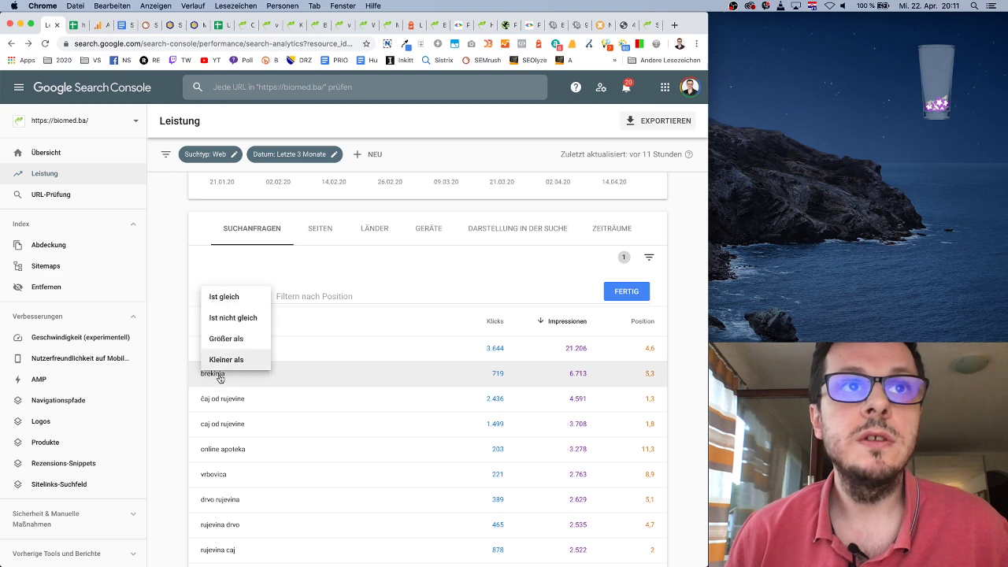
{"action": "left_click", "coordinate": [311, 298]}
{"action": "left_click", "coordinate": [312, 295]}
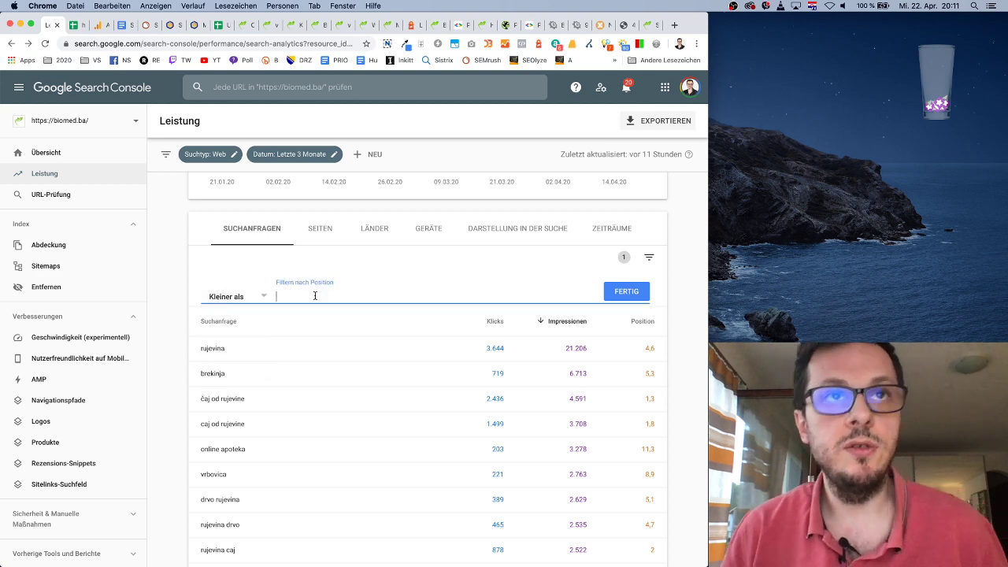
{"action": "type", "text": "11"}
{"action": "left_click", "coordinate": [630, 291]}
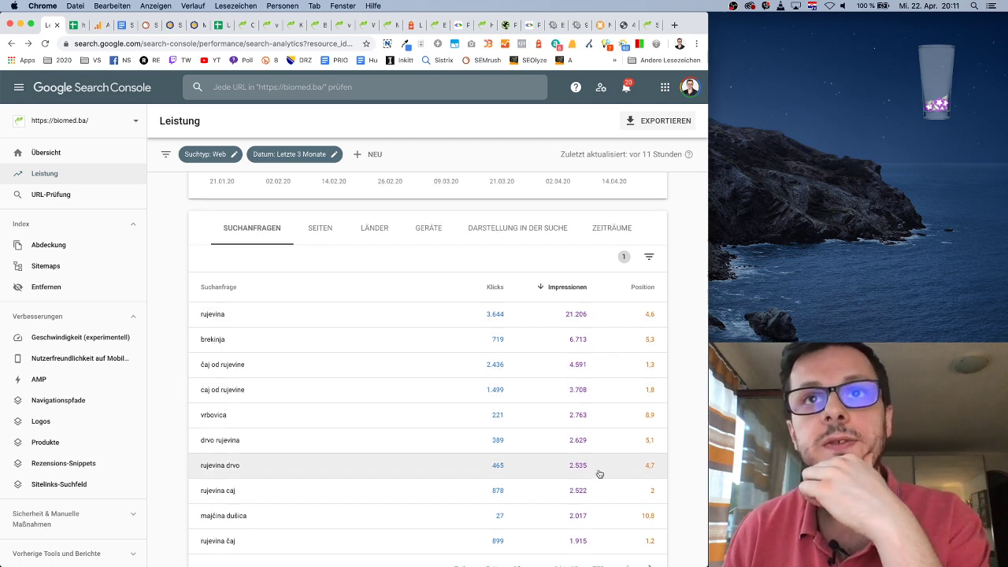
{"action": "scroll", "coordinate": [600, 473], "scroll_direction": "down", "scroll_amount": 1}
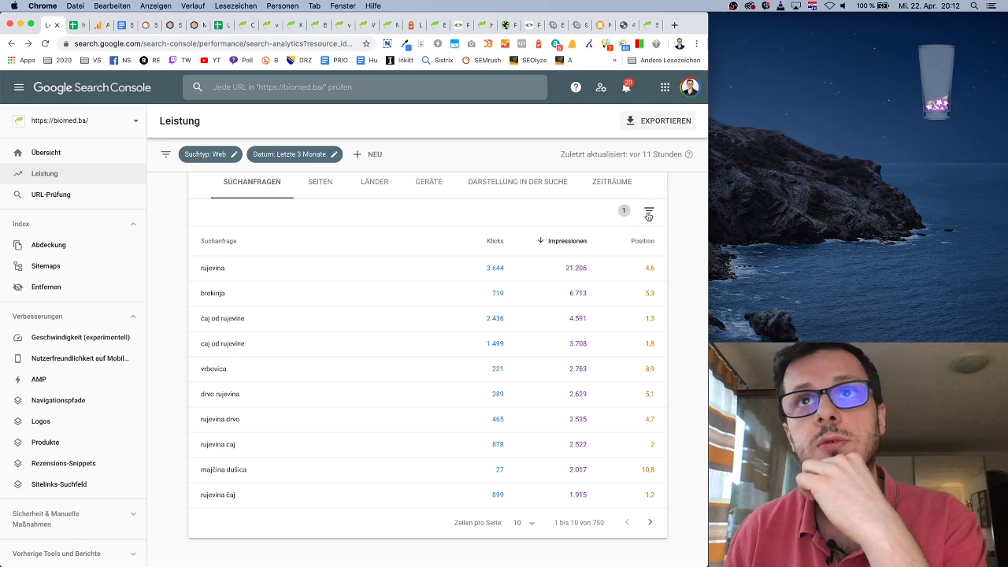
Step: Add the average CTR metric to the performance report and sort the queries by CTR in ascending order
{"action": "scroll", "coordinate": [529, 285], "scroll_direction": "up", "scroll_amount": 3}
{"action": "left_click", "coordinate": [425, 215]}
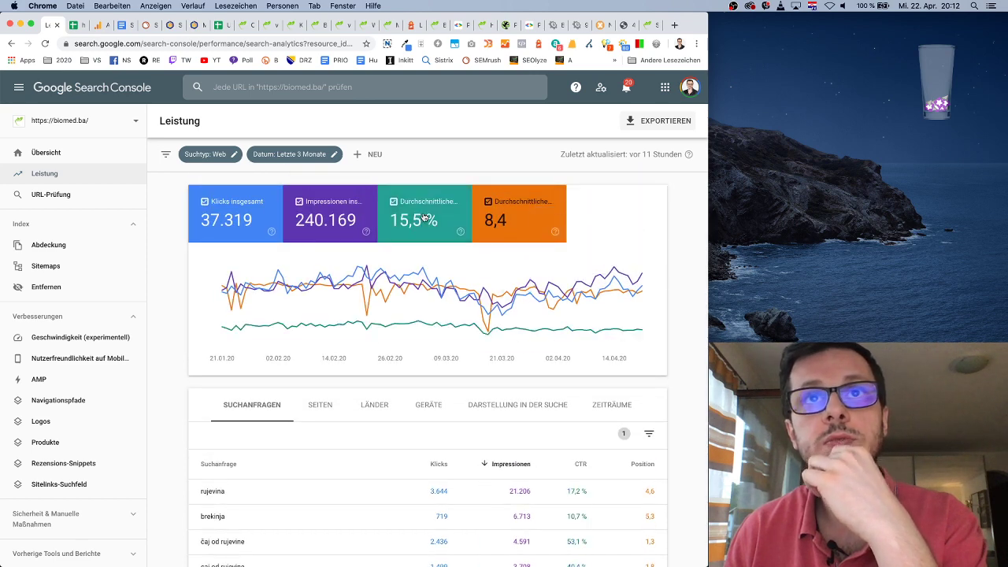
{"action": "scroll", "coordinate": [550, 369], "scroll_direction": "down", "scroll_amount": 3}
{"action": "scroll", "coordinate": [552, 374], "scroll_direction": "up", "scroll_amount": 2}
{"action": "left_click", "coordinate": [581, 337]}
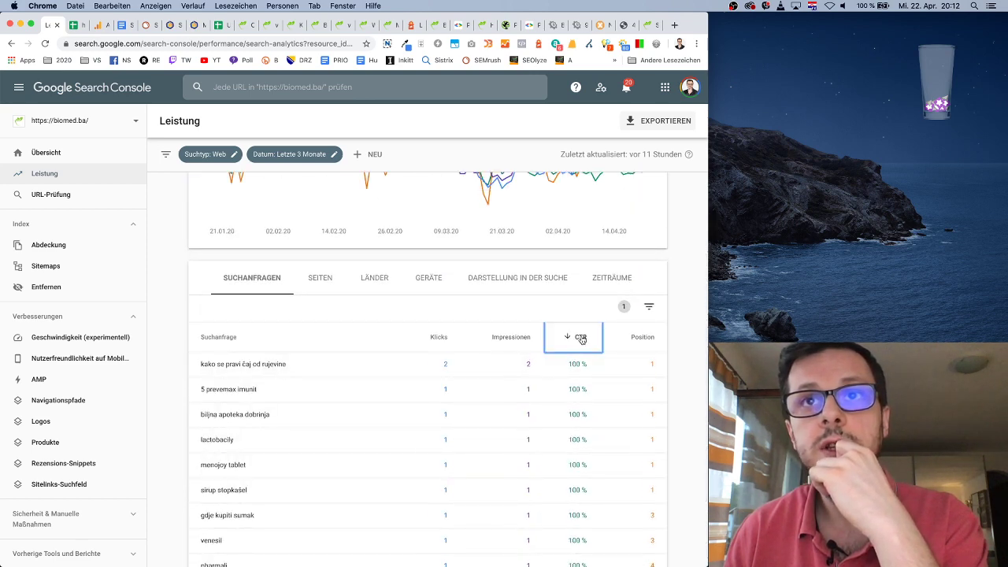
{"action": "left_click", "coordinate": [580, 337]}
{"action": "scroll", "coordinate": [596, 376], "scroll_direction": "down", "scroll_amount": 2}
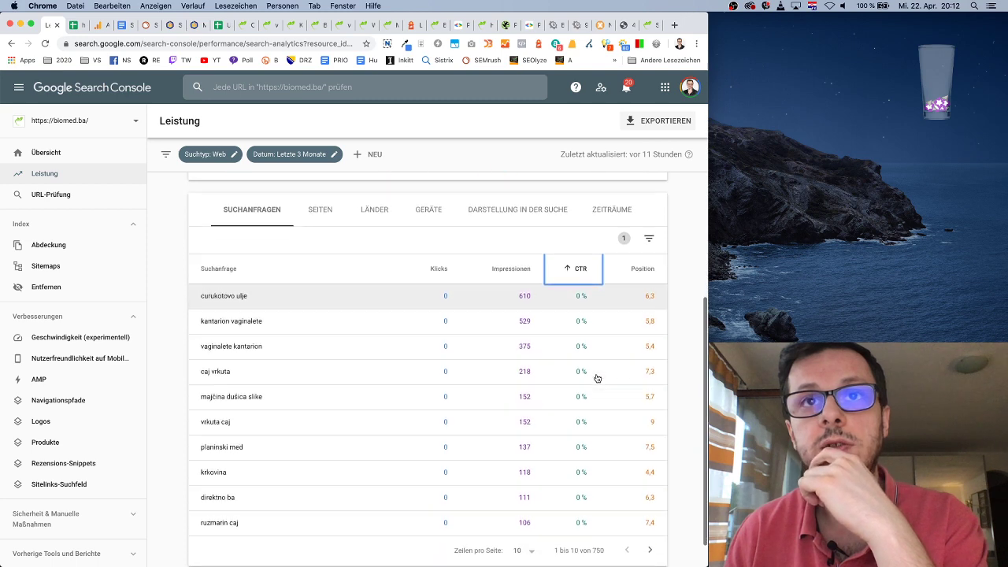
{"action": "scroll", "coordinate": [596, 379], "scroll_direction": "up", "scroll_amount": 1}
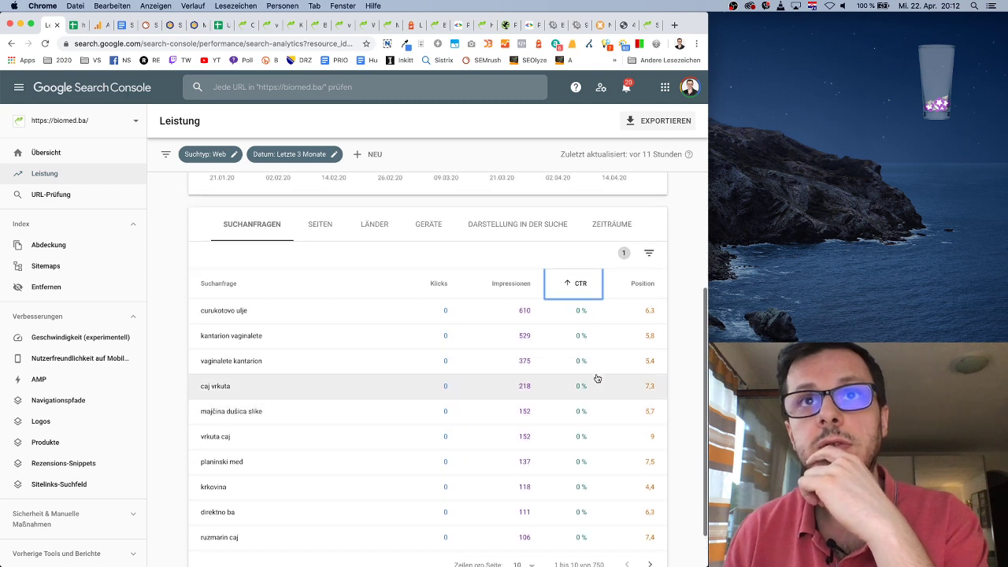
{"action": "scroll", "coordinate": [597, 379], "scroll_direction": "down", "scroll_amount": 1}
{"action": "scroll", "coordinate": [527, 280], "scroll_direction": "up", "scroll_amount": 3}
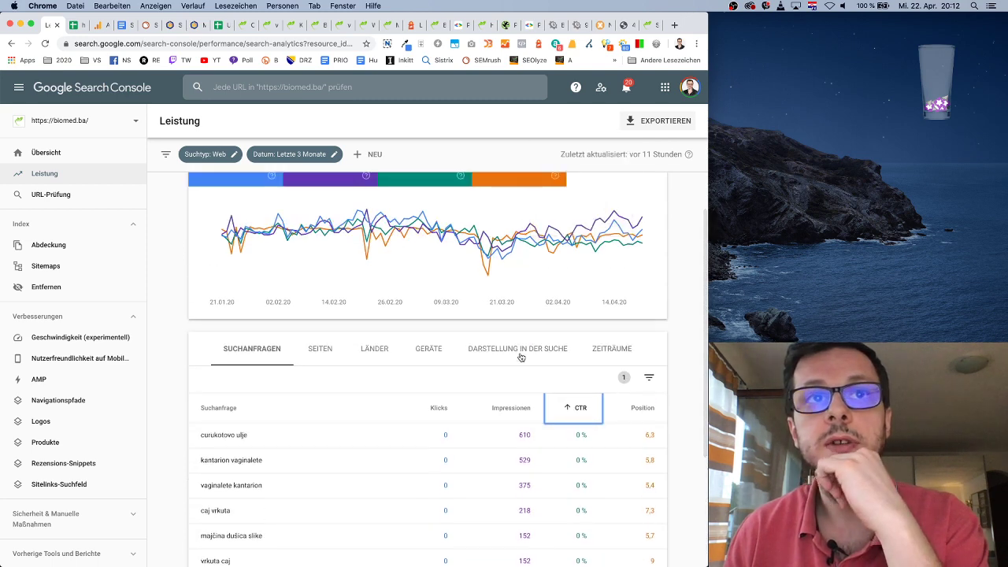
Step: Add a second filter to the query table for impressions greater than 500
{"action": "left_click", "coordinate": [649, 377]}
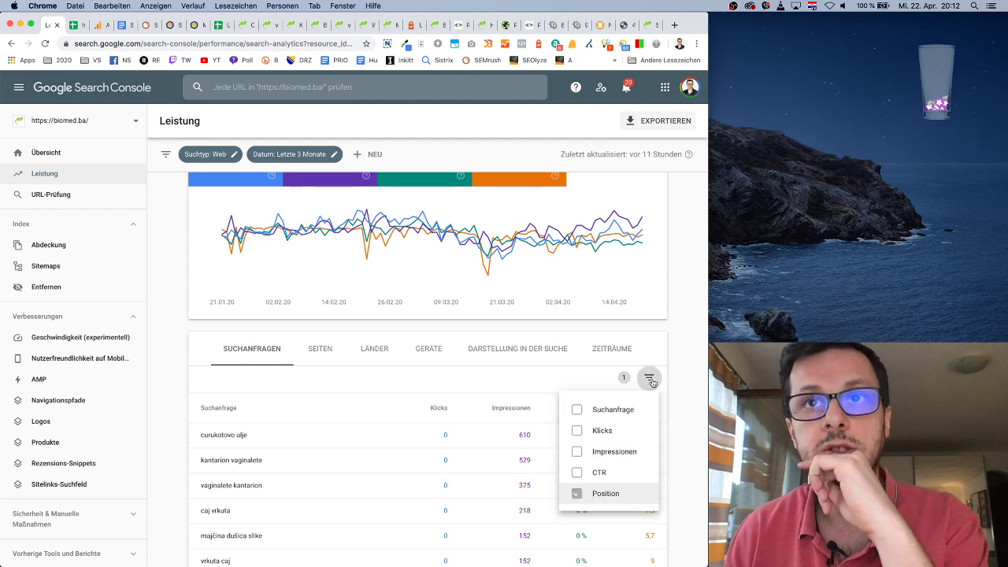
{"action": "left_click", "coordinate": [575, 451]}
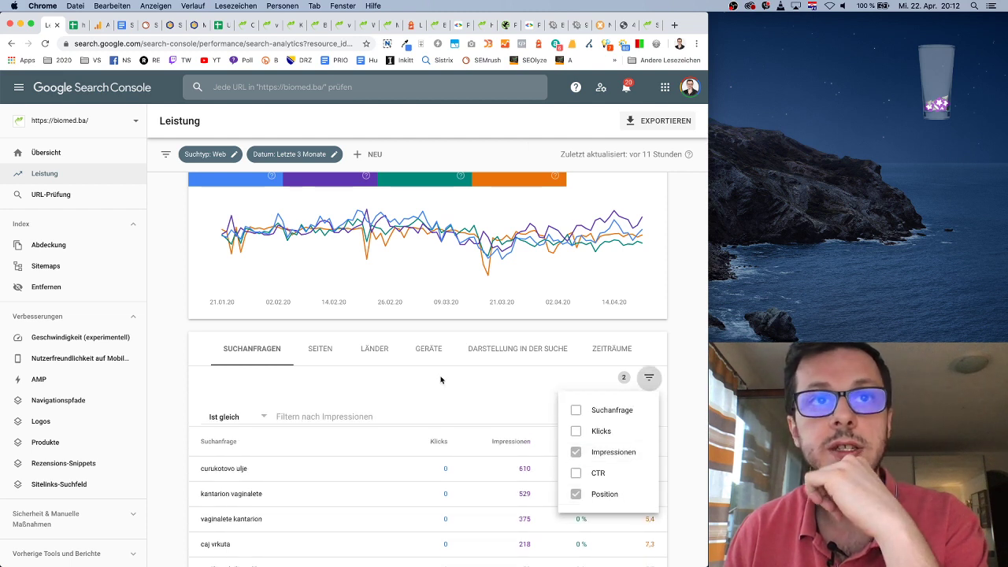
{"action": "left_click", "coordinate": [304, 416]}
{"action": "left_click", "coordinate": [251, 421]}
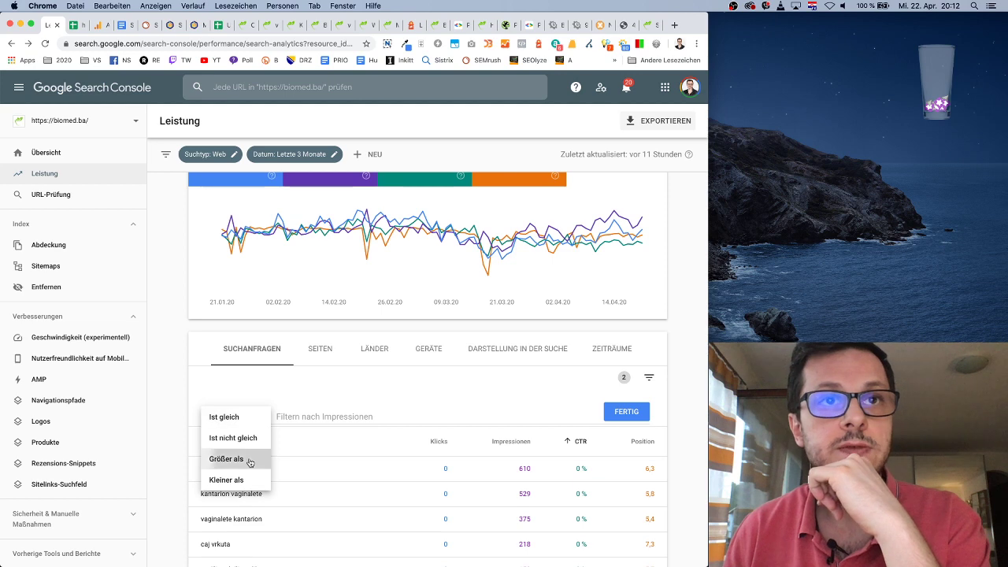
{"action": "key", "text": "Return"}
{"action": "left_click", "coordinate": [433, 410]}
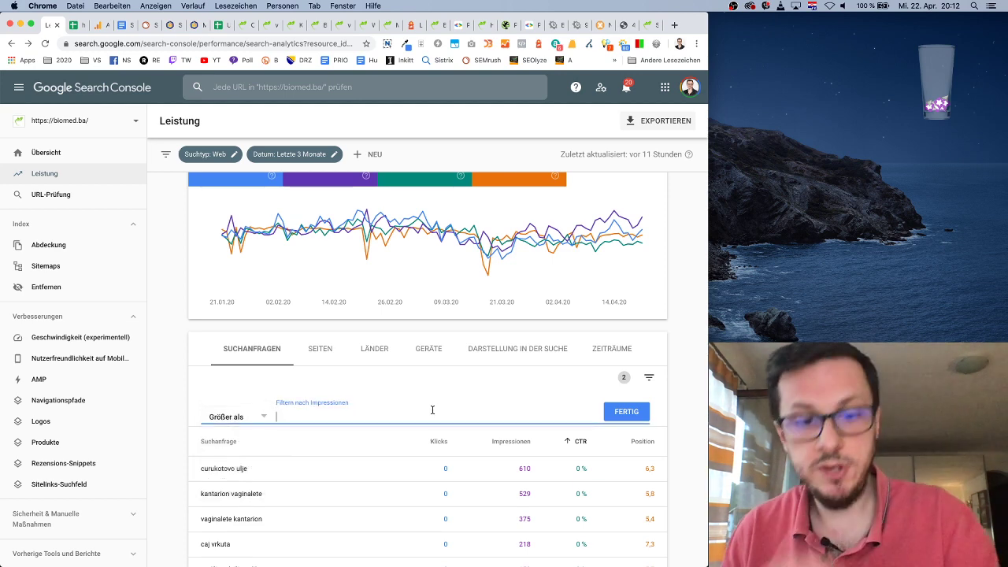
{"action": "type", "text": "500"}
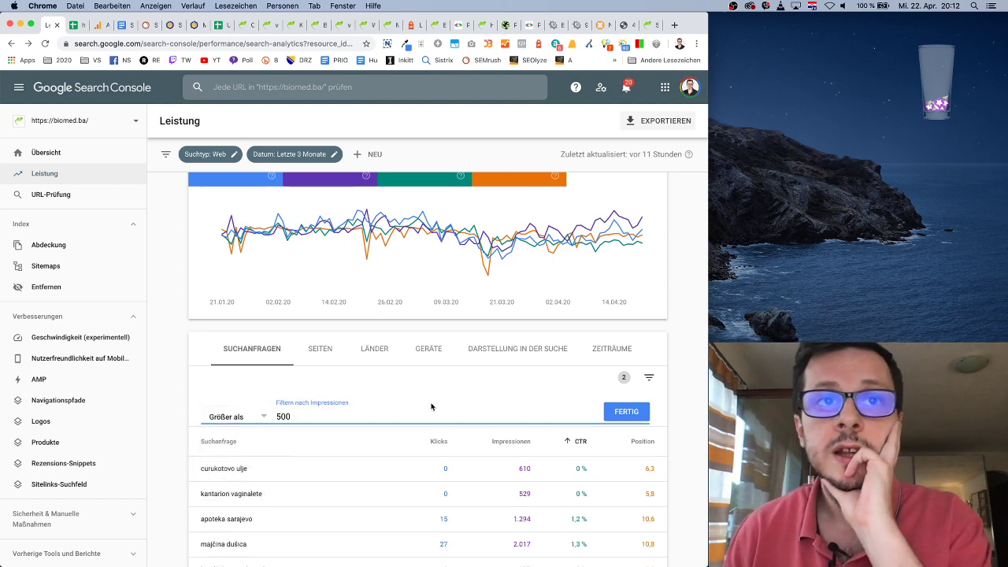
{"action": "left_click", "coordinate": [609, 411]}
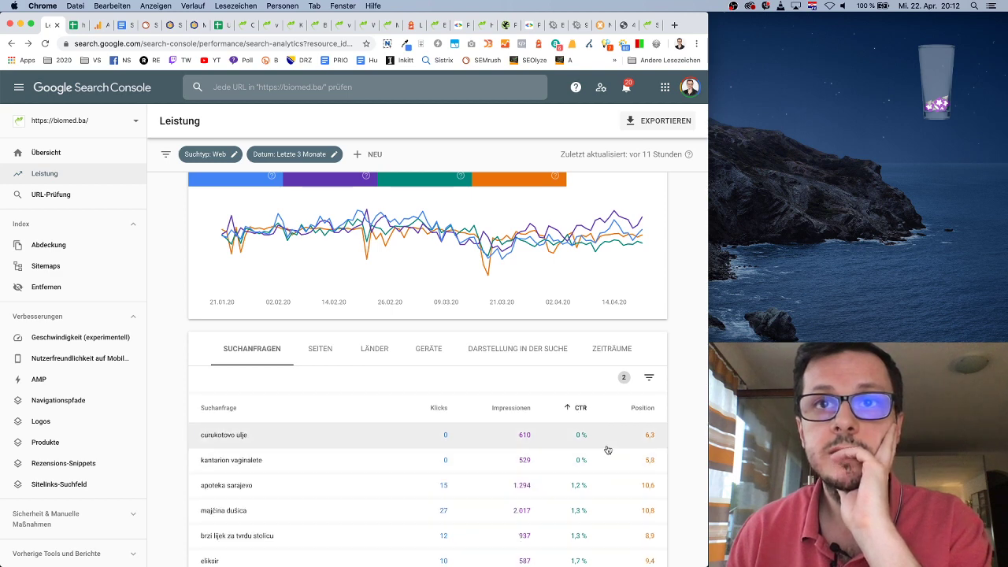
Step: Set the filtered query table to show 50 rows per page
{"action": "scroll", "coordinate": [607, 441], "scroll_direction": "down", "scroll_amount": 3}
{"action": "scroll", "coordinate": [605, 447], "scroll_direction": "down", "scroll_amount": 1}
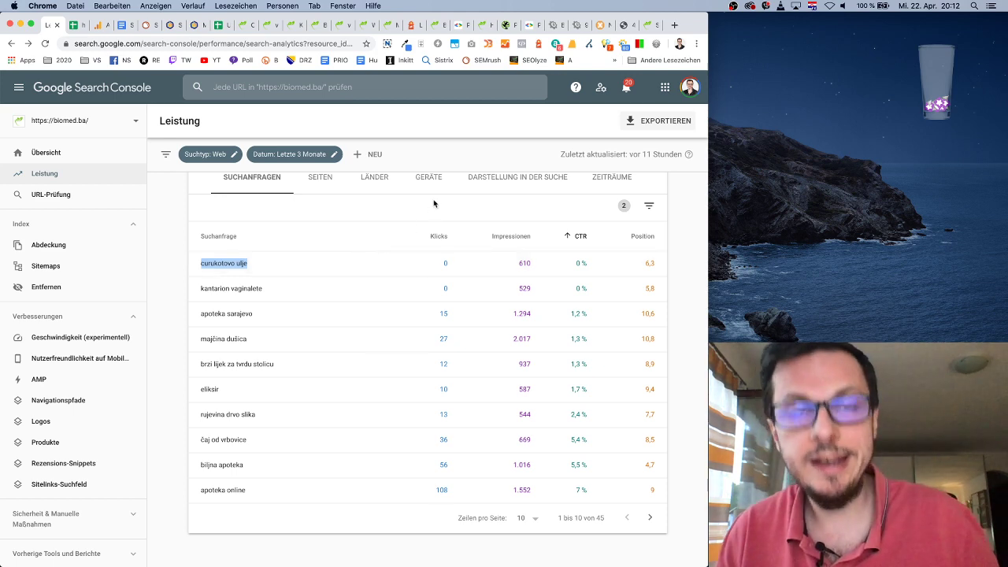
{"action": "left_click", "coordinate": [680, 243]}
{"action": "scroll", "coordinate": [680, 241], "scroll_direction": "up", "scroll_amount": 1}
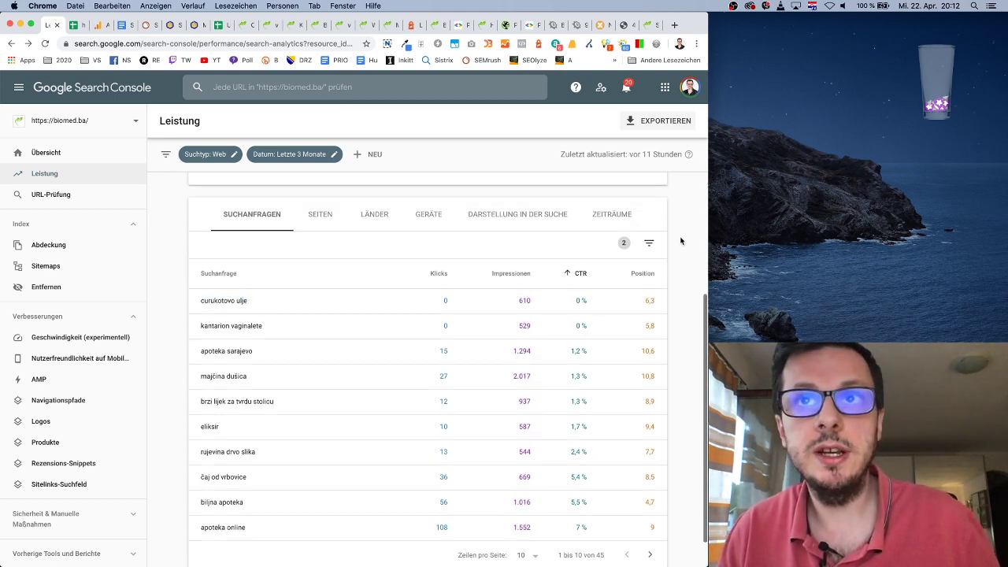
{"action": "left_click", "coordinate": [526, 540]}
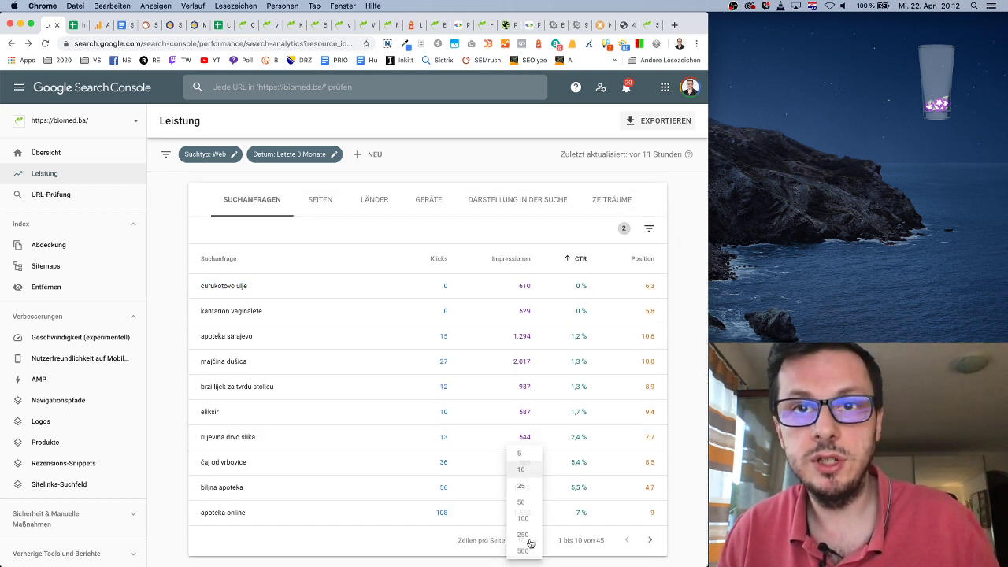
{"action": "left_click", "coordinate": [521, 502]}
Step: Review the low-CTR queries and capture a screenshot of the table from its header row through "caj od rujevine nuspojave"
{"action": "scroll", "coordinate": [658, 471], "scroll_direction": "down", "scroll_amount": 10}
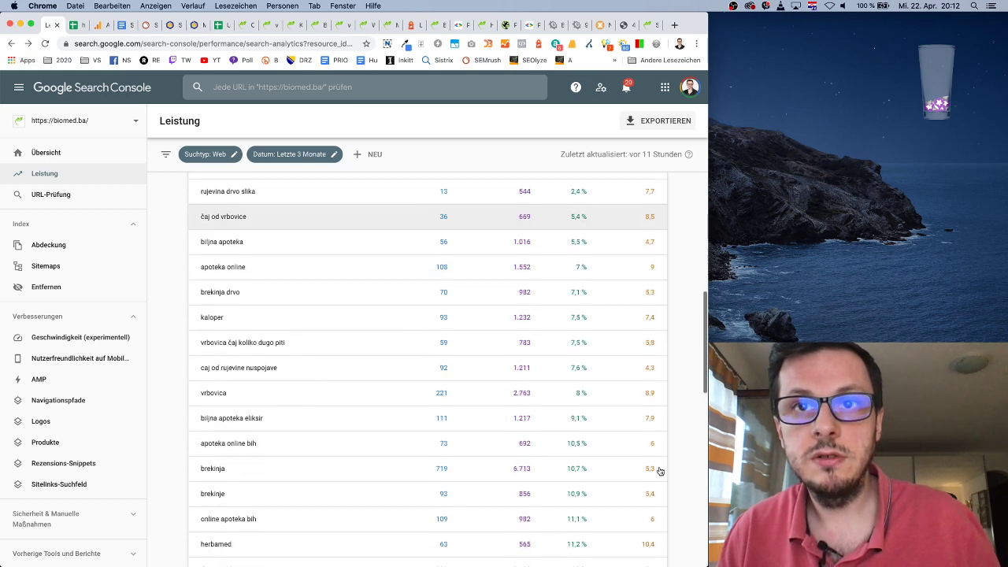
{"action": "scroll", "coordinate": [660, 471], "scroll_direction": "down", "scroll_amount": 2}
{"action": "scroll", "coordinate": [660, 471], "scroll_direction": "up", "scroll_amount": 5}
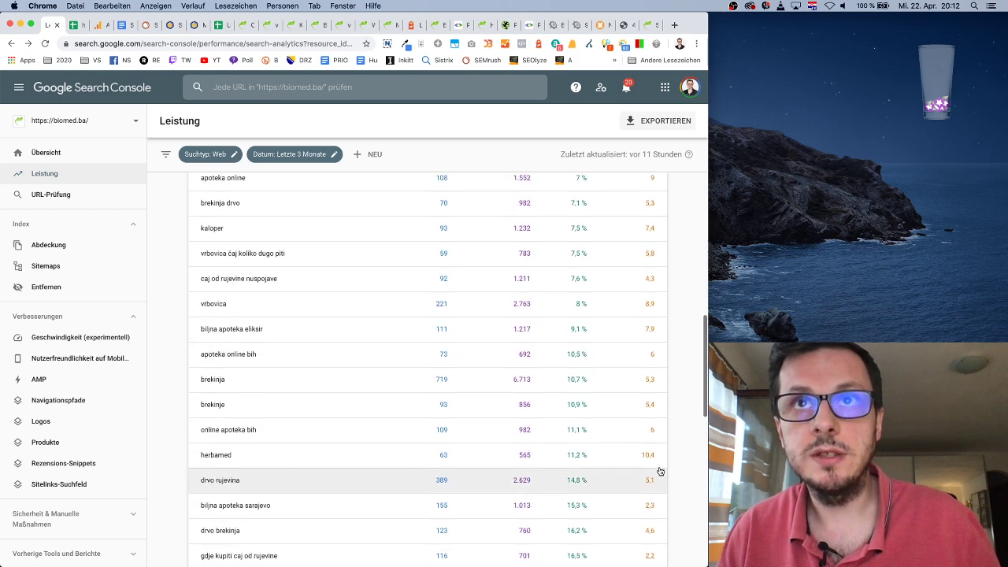
{"action": "scroll", "coordinate": [660, 471], "scroll_direction": "down", "scroll_amount": 1}
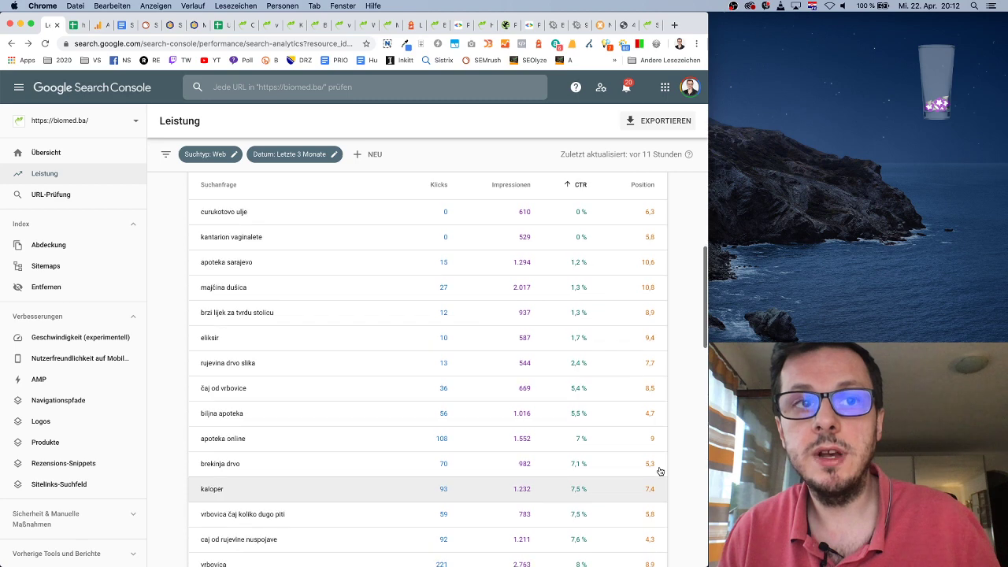
{"action": "scroll", "coordinate": [660, 471], "scroll_direction": "down", "scroll_amount": 1}
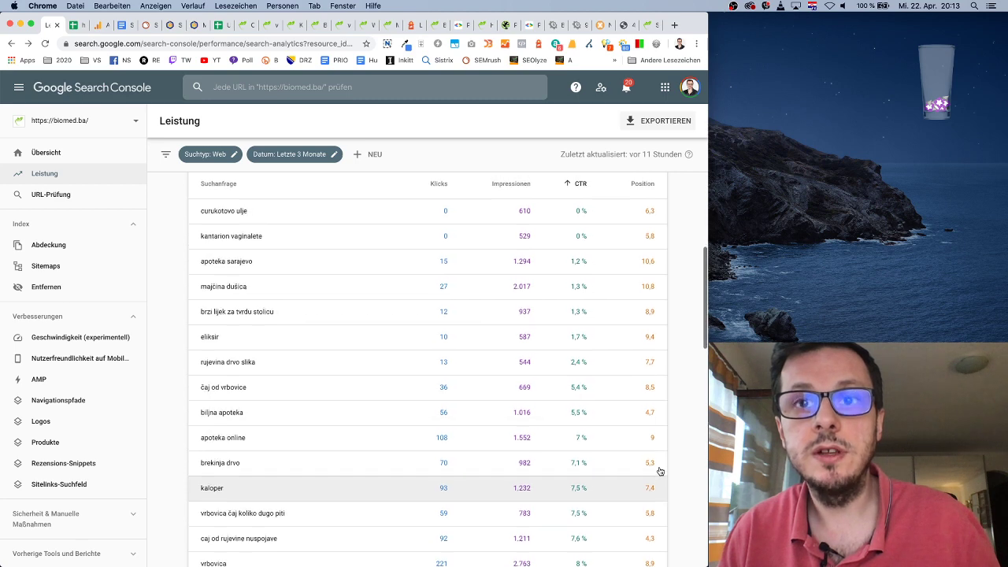
{"action": "scroll", "coordinate": [660, 471], "scroll_direction": "down", "scroll_amount": 1}
{"action": "scroll", "coordinate": [660, 470], "scroll_direction": "up", "scroll_amount": 1}
{"action": "scroll", "coordinate": [660, 471], "scroll_direction": "up", "scroll_amount": 1}
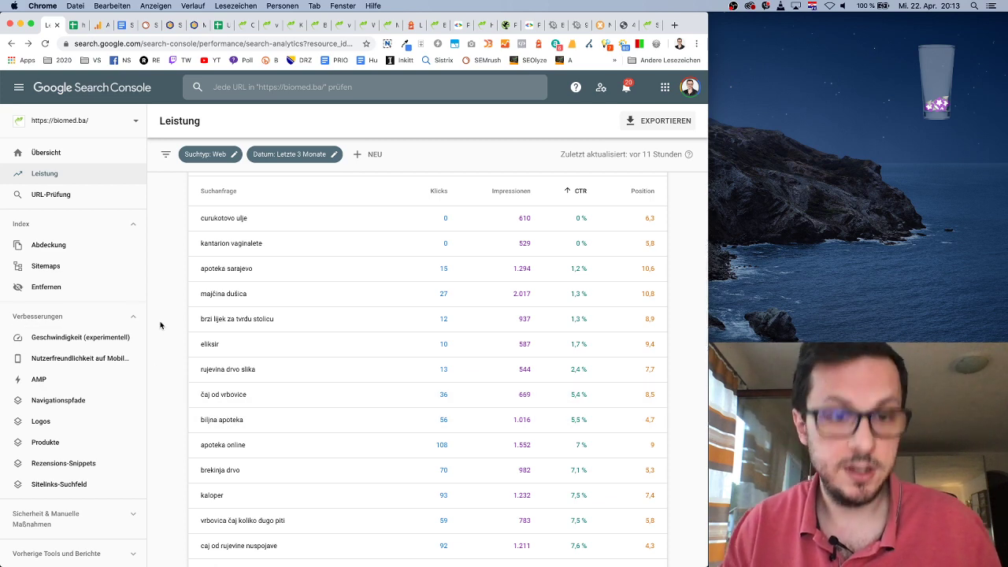
{"action": "key", "text": "super+shift+4"}
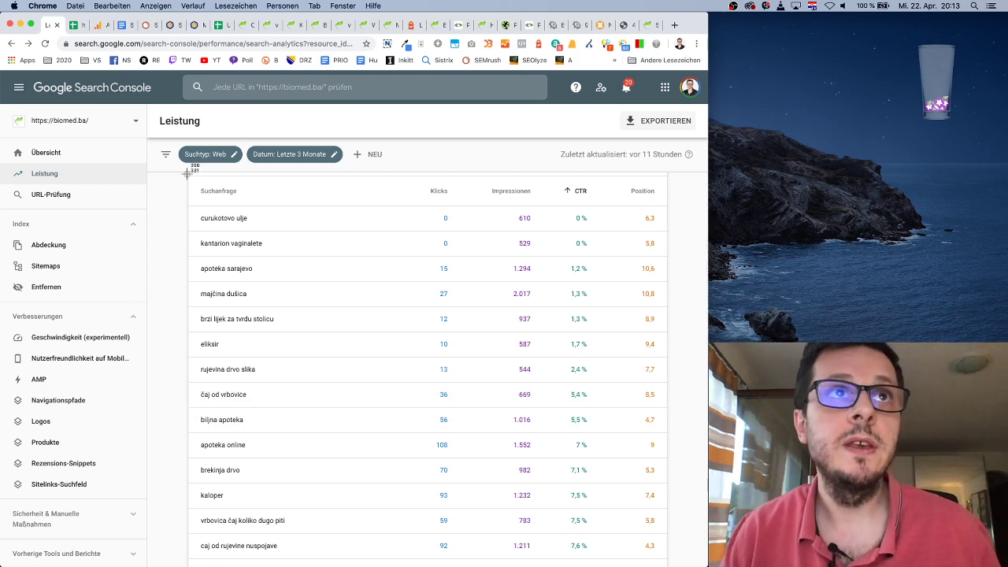
{"action": "left_click_drag", "start_coordinate": [188, 173], "coordinate": [671, 559]}
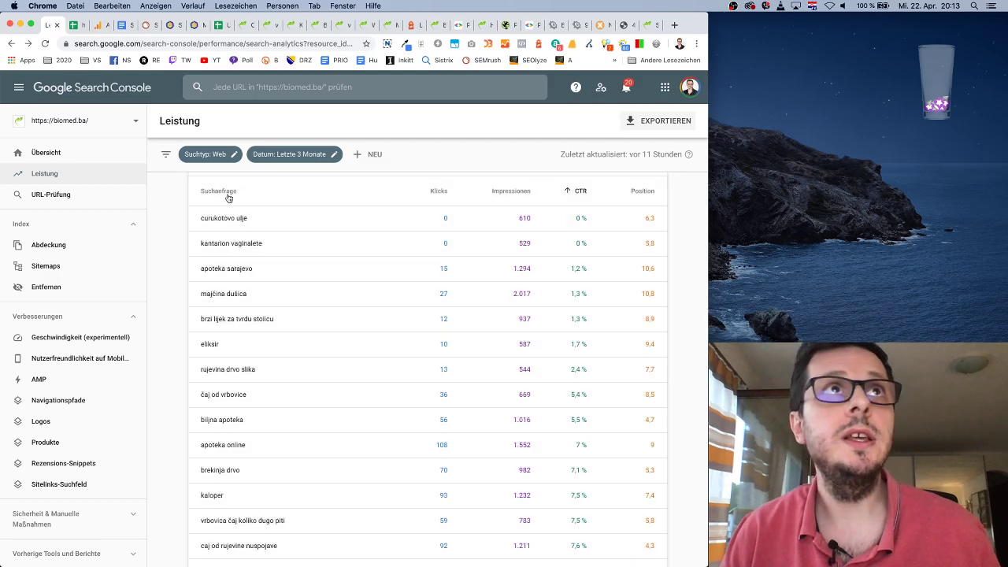
{"action": "left_click", "coordinate": [122, 25]}
{"action": "scroll", "coordinate": [361, 340], "scroll_direction": "up", "scroll_amount": 20}
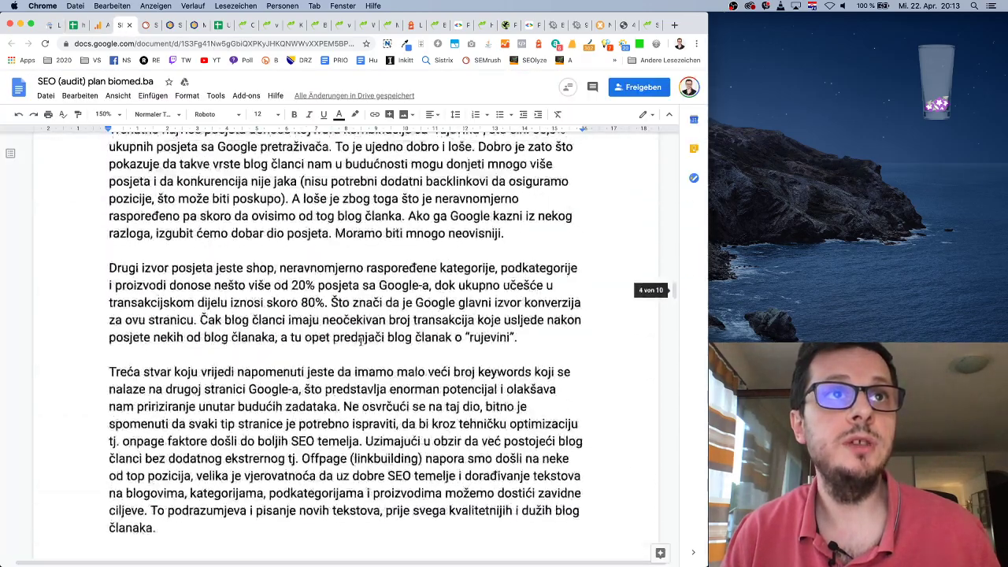
{"action": "scroll", "coordinate": [361, 340], "scroll_direction": "up", "scroll_amount": 3}
{"action": "scroll", "coordinate": [358, 340], "scroll_direction": "down", "scroll_amount": 15}
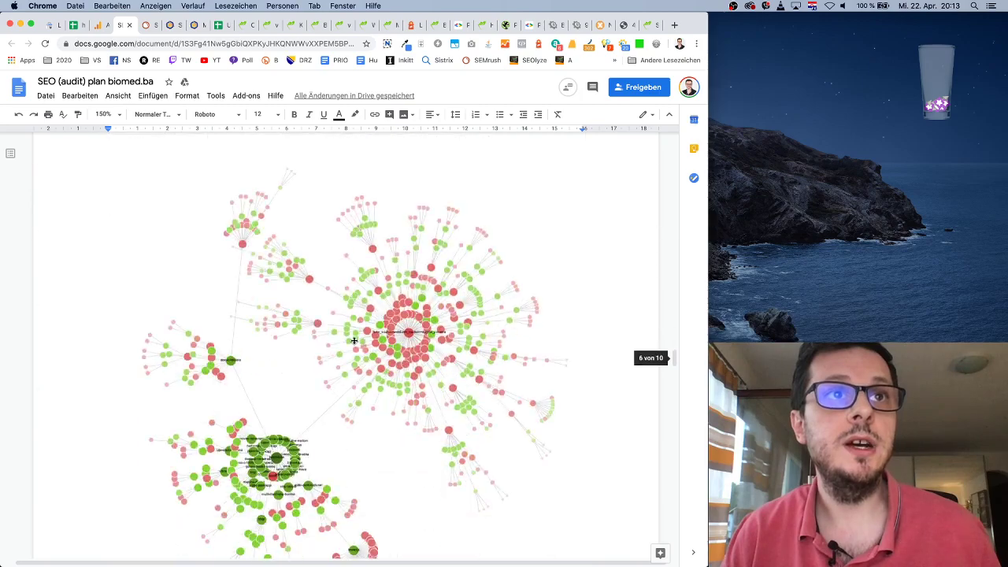
{"action": "scroll", "coordinate": [354, 340], "scroll_direction": "down", "scroll_amount": 15}
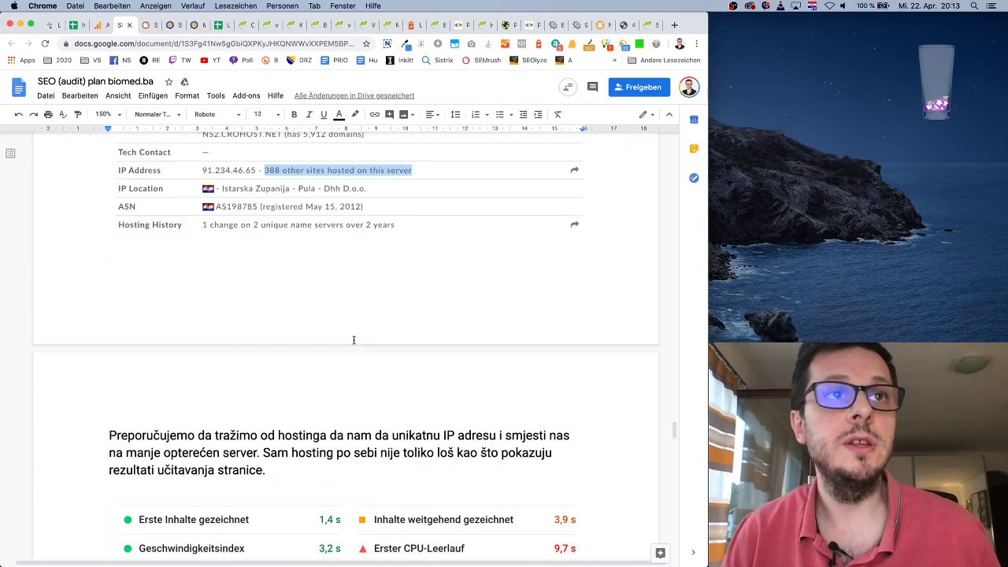
{"action": "scroll", "coordinate": [353, 340], "scroll_direction": "down", "scroll_amount": 4}
{"action": "scroll", "coordinate": [353, 341], "scroll_direction": "up", "scroll_amount": 15}
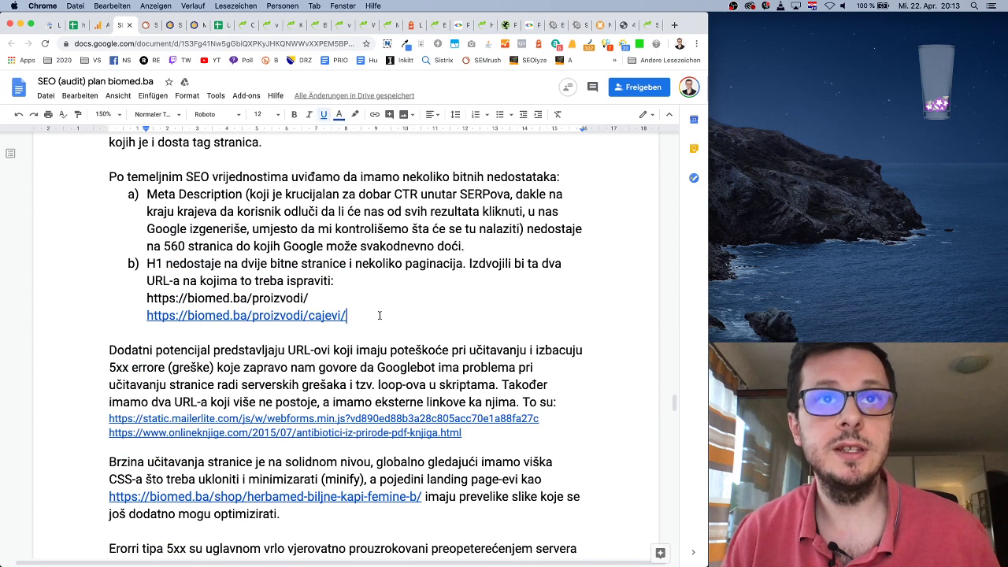
{"action": "key", "text": "Return"}
{"action": "key", "text": "Return"}
{"action": "key", "text": "BackSpace"}
{"action": "key", "text": "BackSpace"}
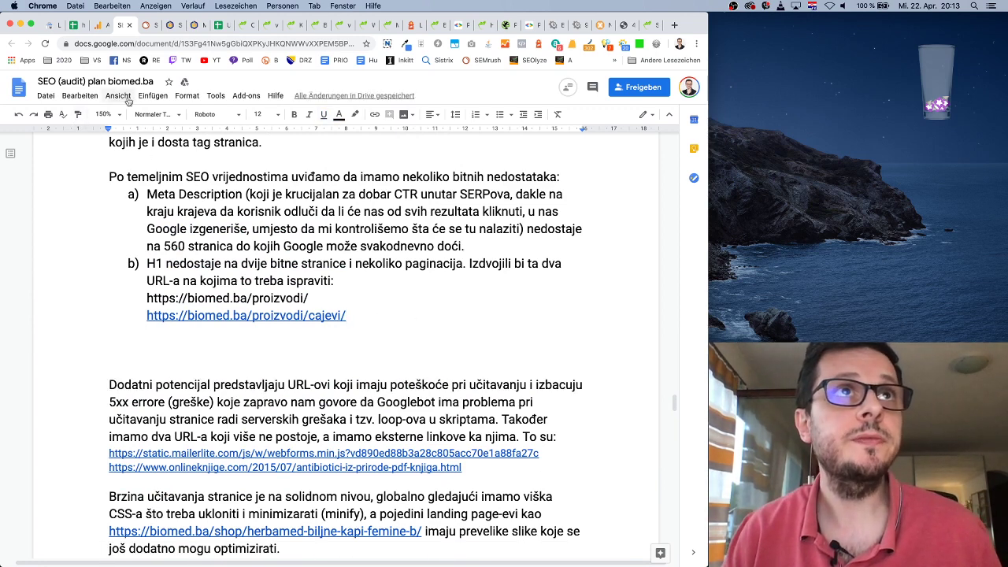
Step: Insert the screenshot "Bildschirmfoto 2020-04-22 um 20.13.10" from the desktop into the empty paragraph and select the image
{"action": "left_click", "coordinate": [153, 95]}
{"action": "mouse_move", "coordinate": [268, 116]}
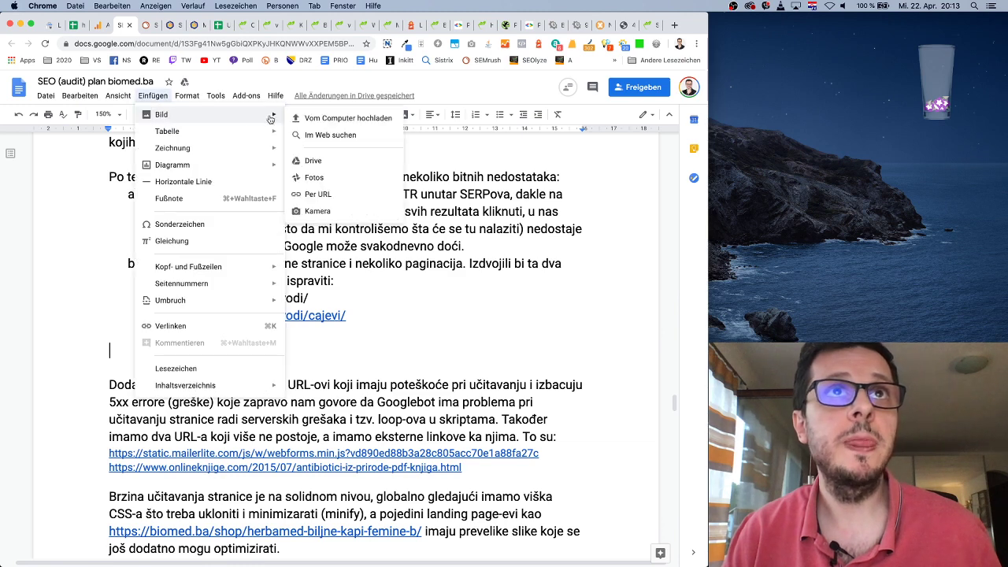
{"action": "left_click", "coordinate": [322, 118]}
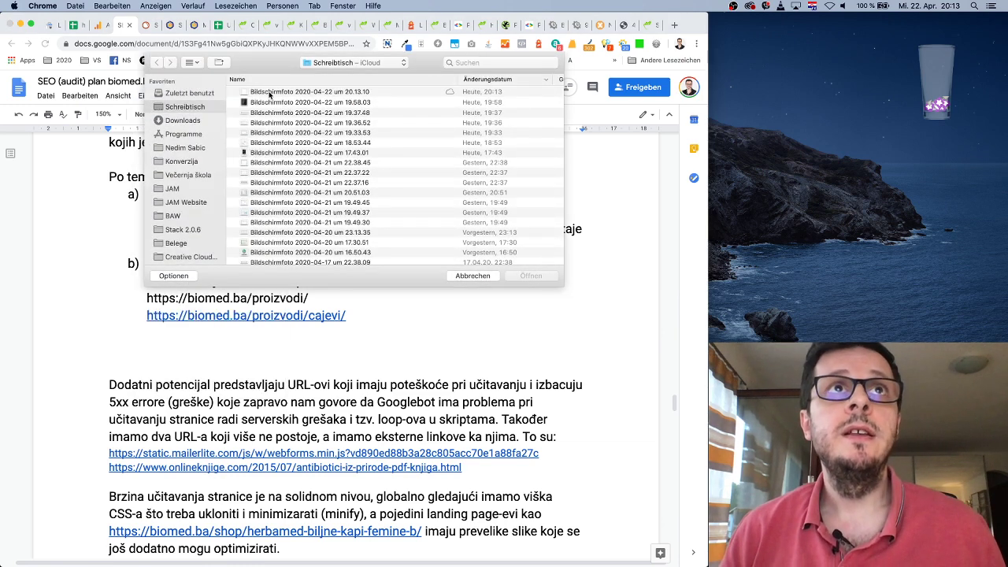
{"action": "double_click", "coordinate": [272, 92]}
{"action": "left_click", "coordinate": [331, 247]}
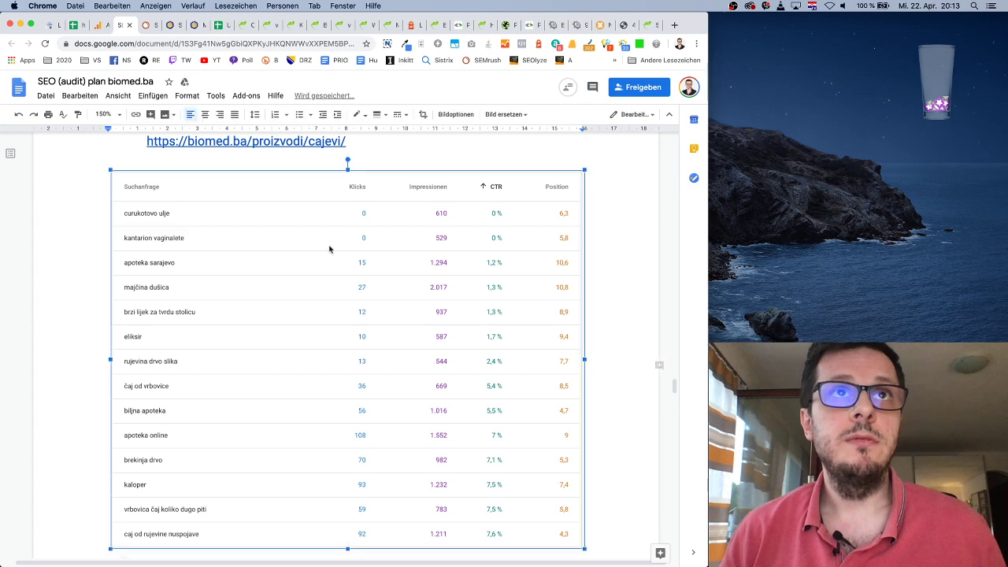
Step: Add a line above the query screenshot reading "Pojasniti da treba CTR, da ima previše impresija, a nema klikova."
{"action": "left_click", "coordinate": [593, 308]}
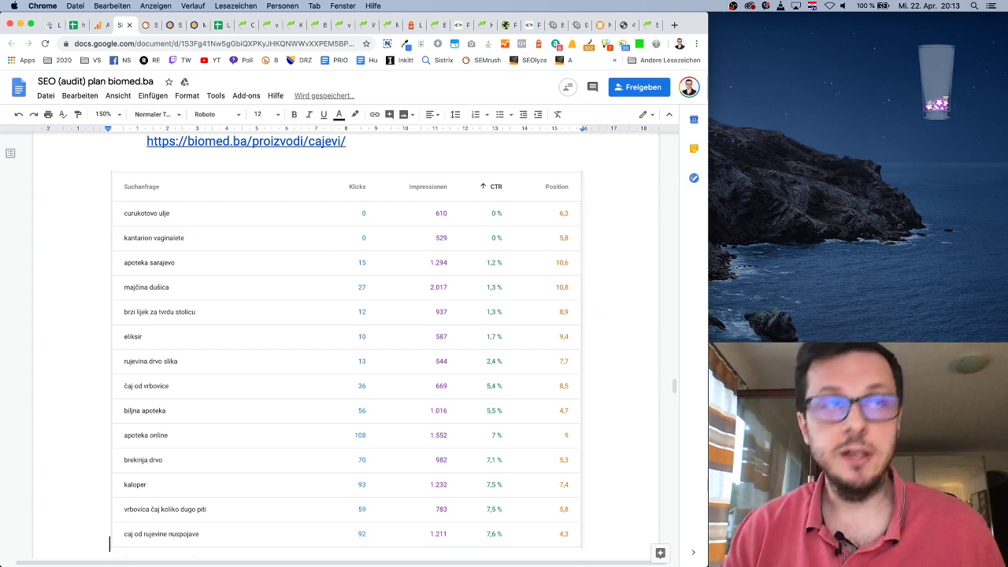
{"action": "key", "text": "Return"}
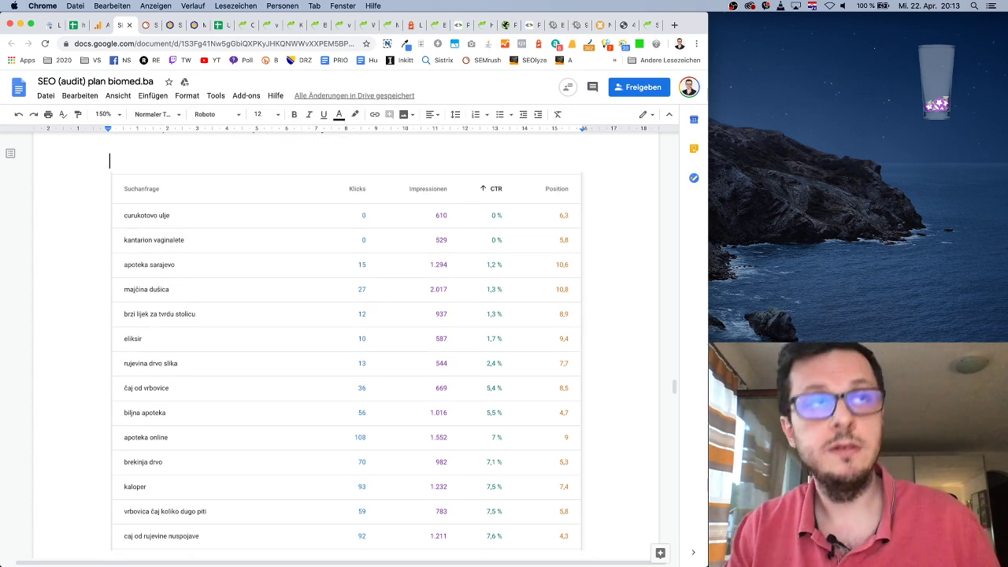
{"action": "type", "text": "Pojas"}
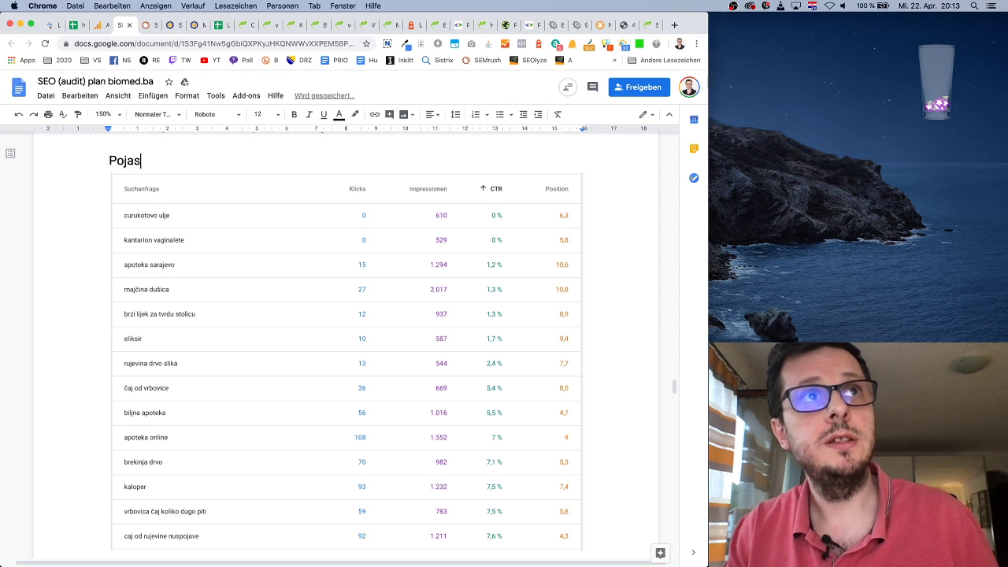
{"action": "type", "text": "niti da"}
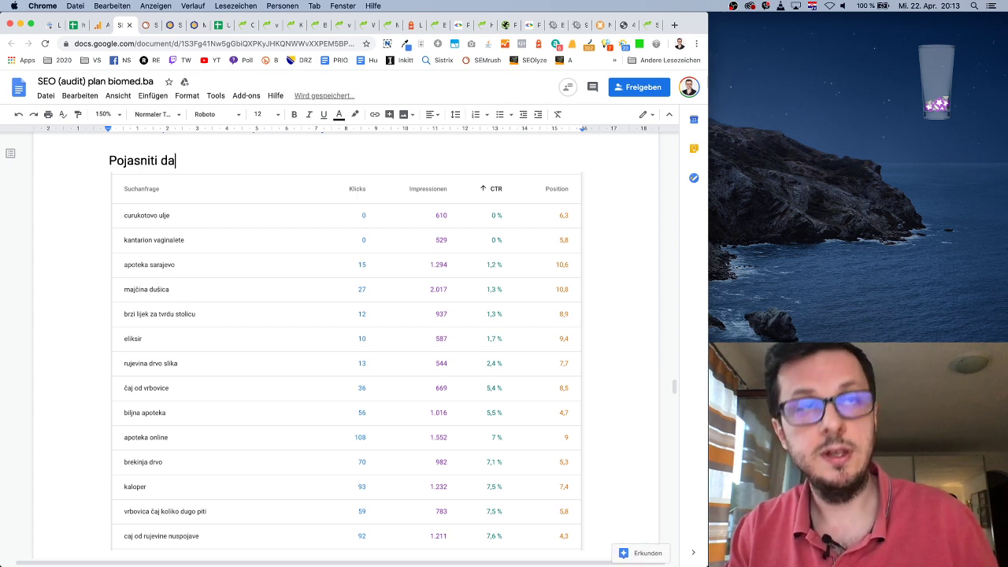
{"action": "type", "text": " treba CTR, da"}
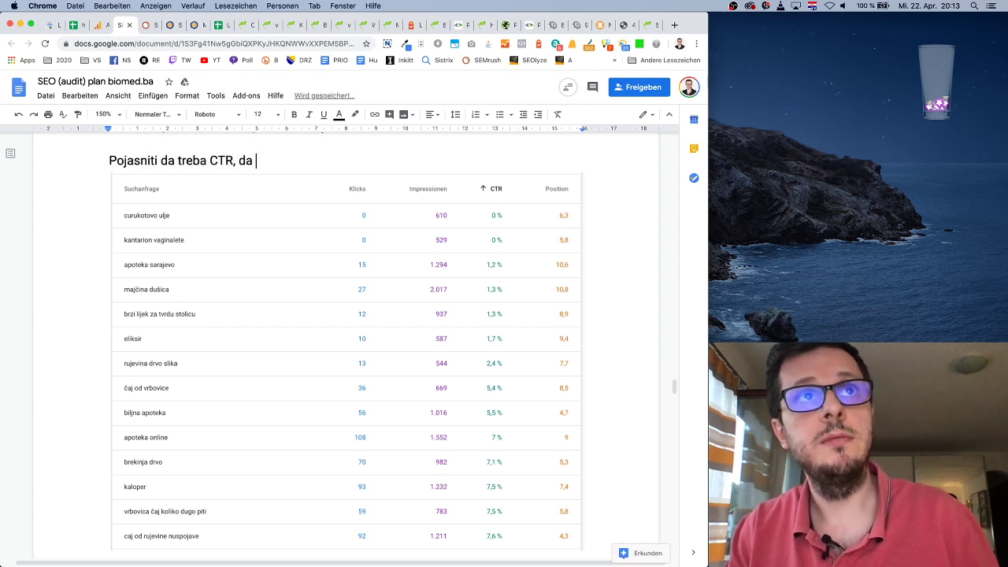
{"action": "type", "text": " ima pr"}
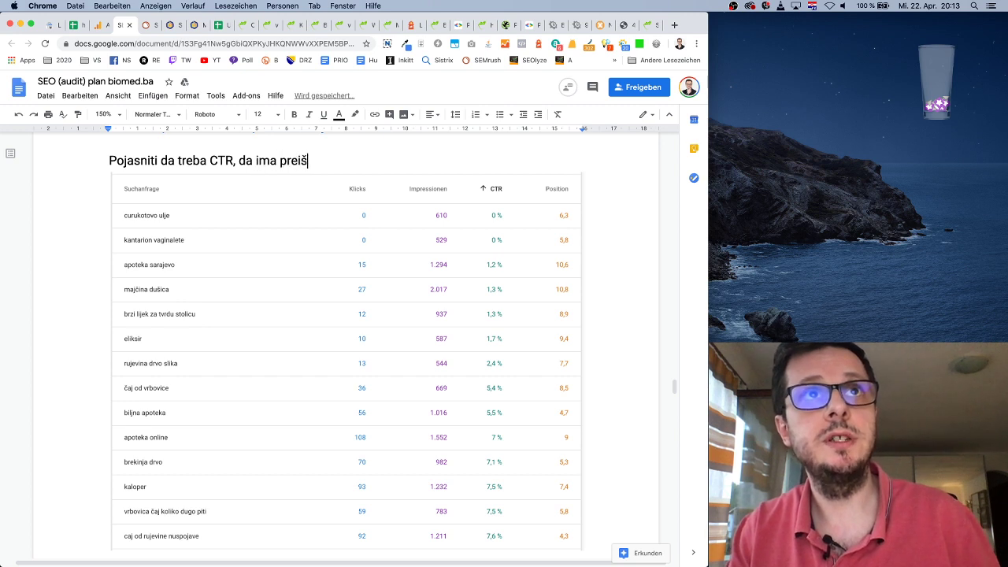
{"action": "type", "text": "eviše impresija"}
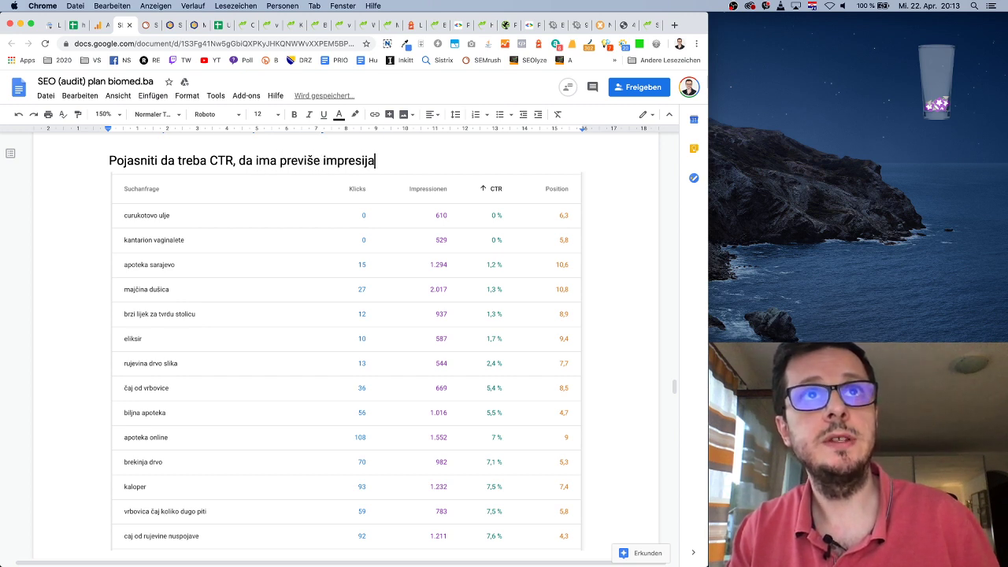
{"action": "type", "text": ", a nema k"}
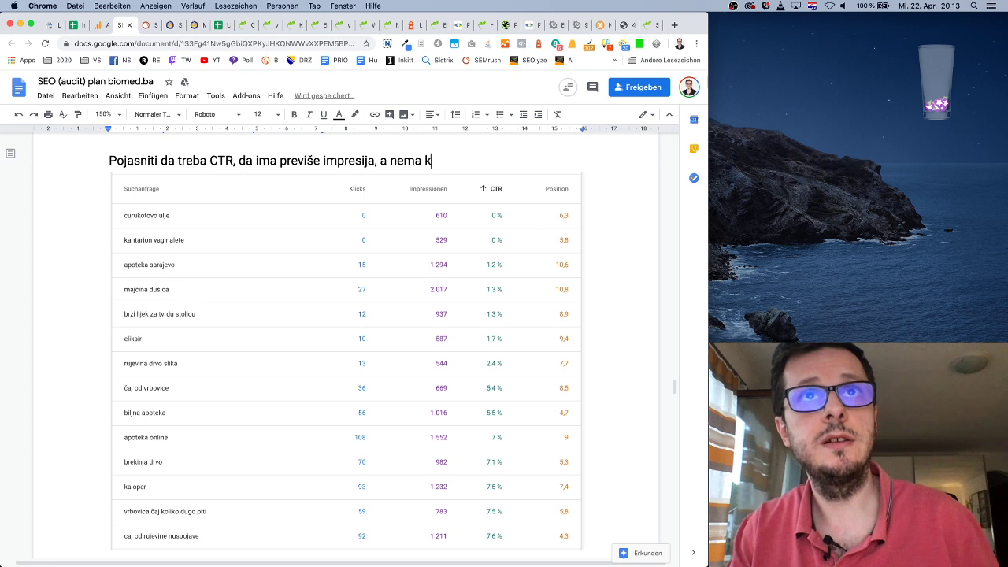
{"action": "type", "text": "likova, "}
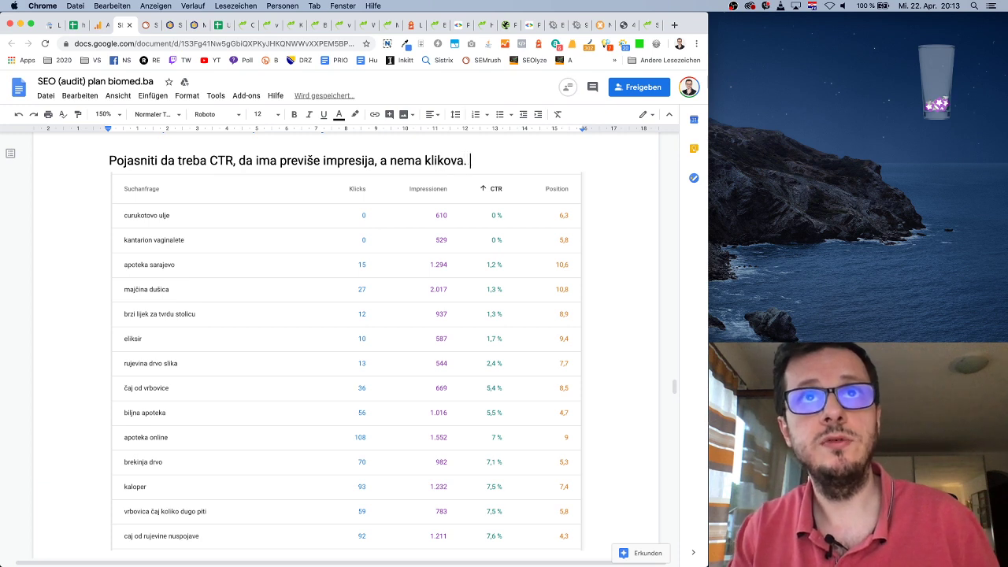
Step: Append the filter criteria "(Impresije > 500, Pozicija <11)" to the end of the CTR note
{"action": "type", "text": "(I"}
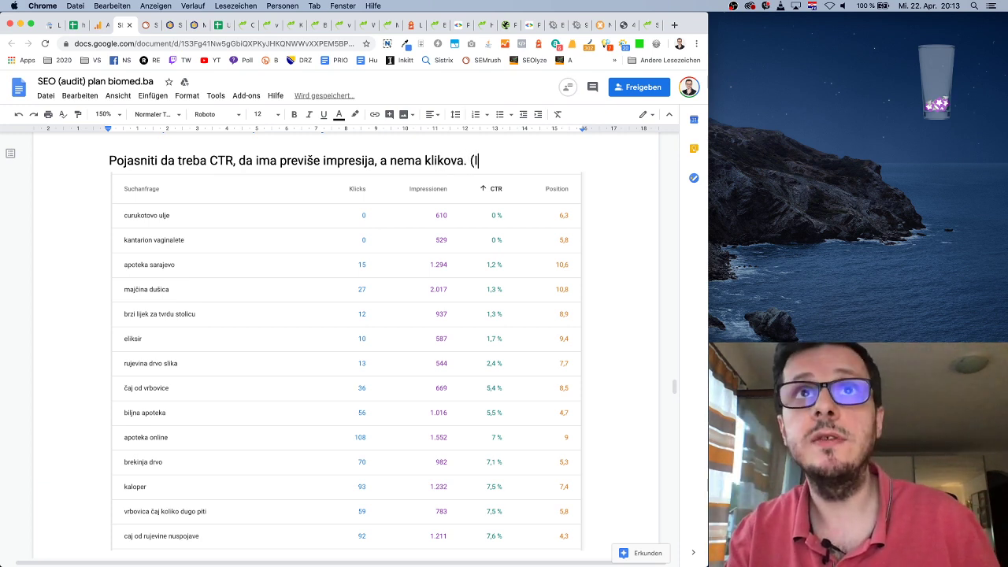
{"action": "type", "text": "mpresije V"}
{"action": "key", "text": "BackSpace"}
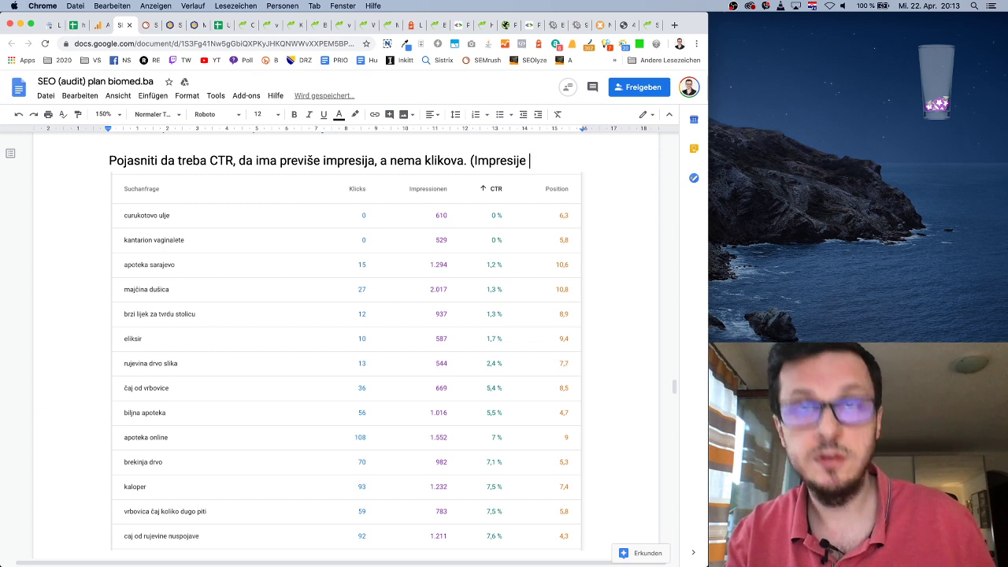
{"action": "type", "text": "> 500, Pozicija <"}
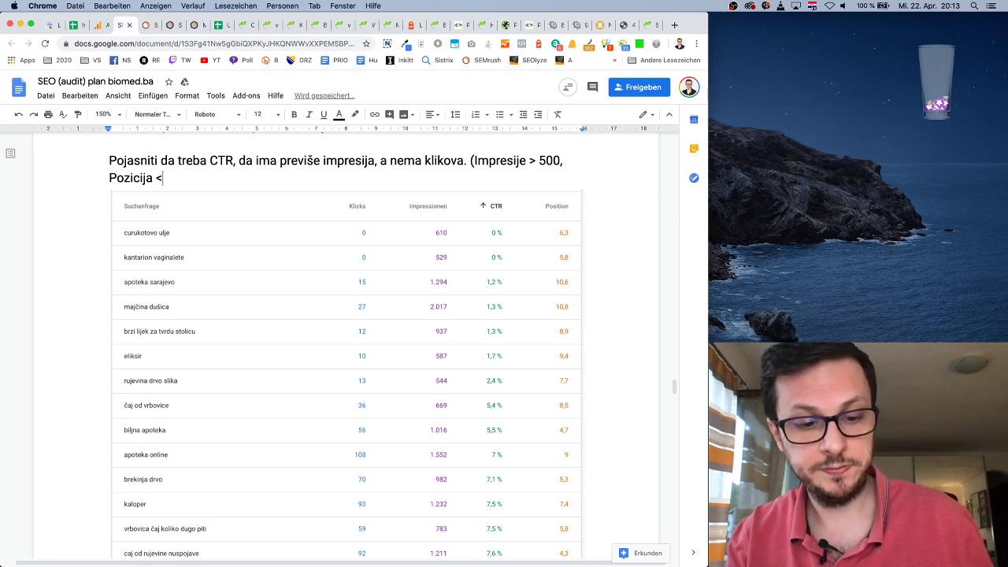
{"action": "type", "text": ")"}
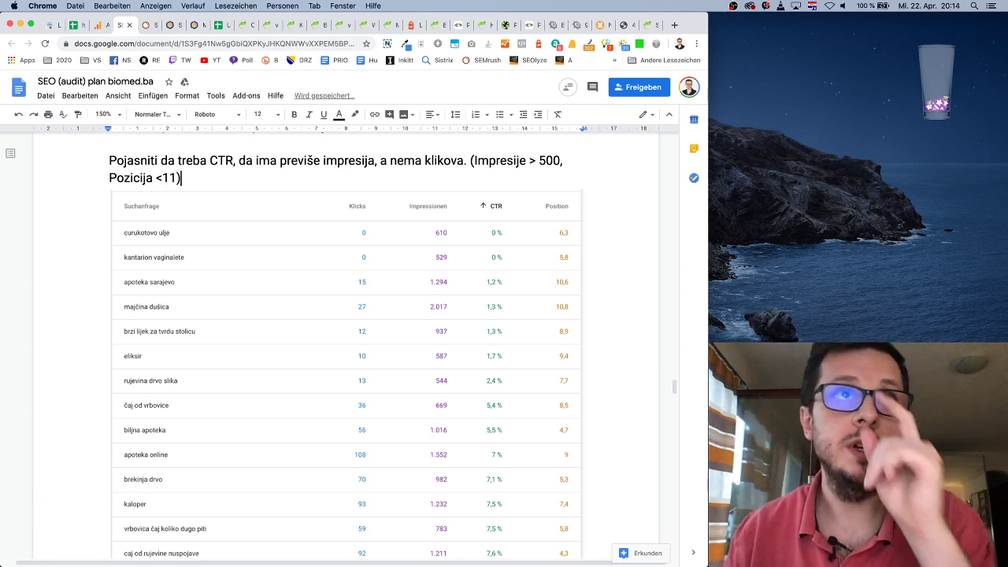
Step: Colour the whole CTR note above the screenshot red, including the criteria in parentheses
{"action": "left_click_drag", "start_coordinate": [183, 179], "coordinate": [109, 163]}
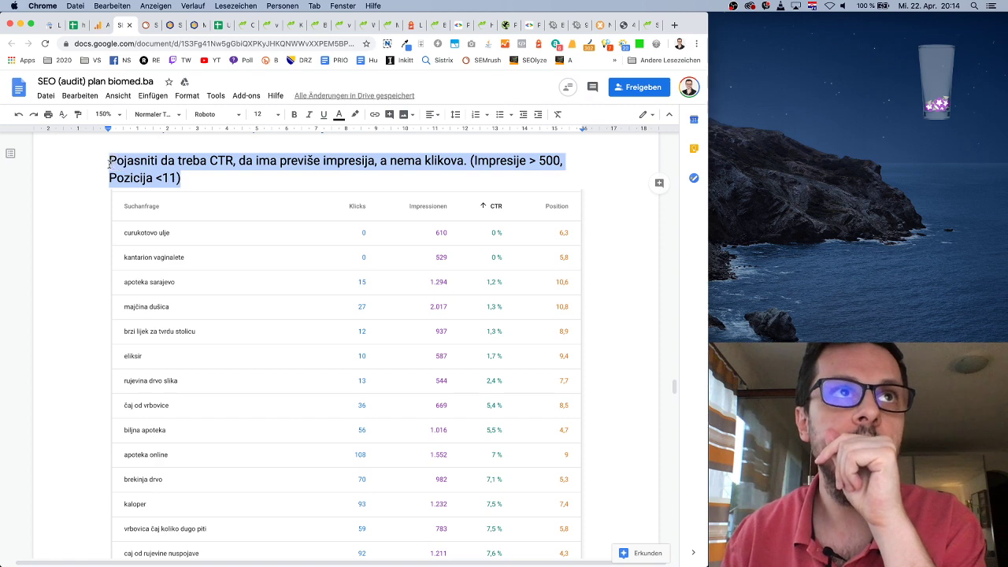
{"action": "left_click", "coordinate": [340, 114]}
{"action": "left_click", "coordinate": [354, 149]}
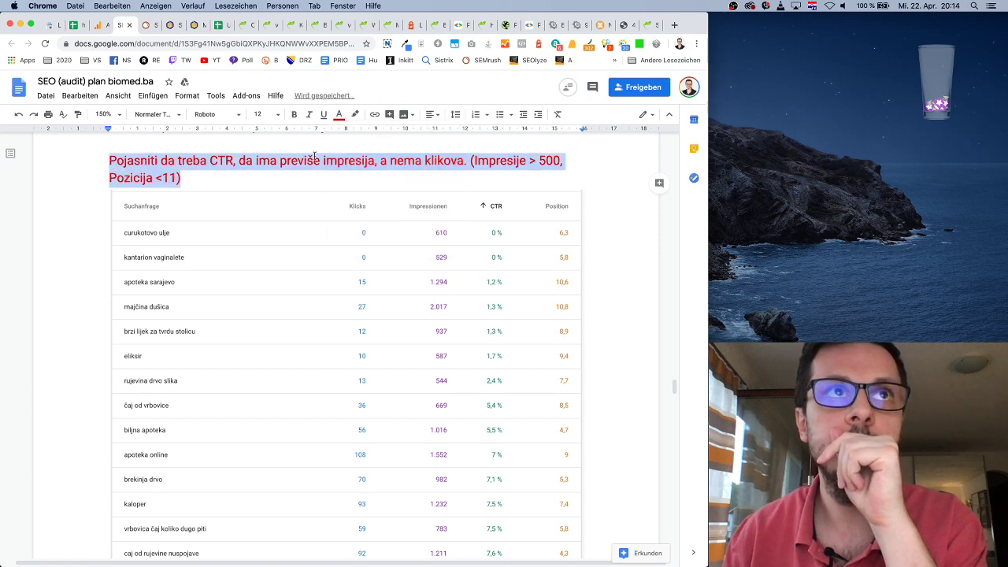
{"action": "left_click", "coordinate": [305, 160]}
{"action": "scroll", "coordinate": [359, 222], "scroll_direction": "down", "scroll_amount": 15}
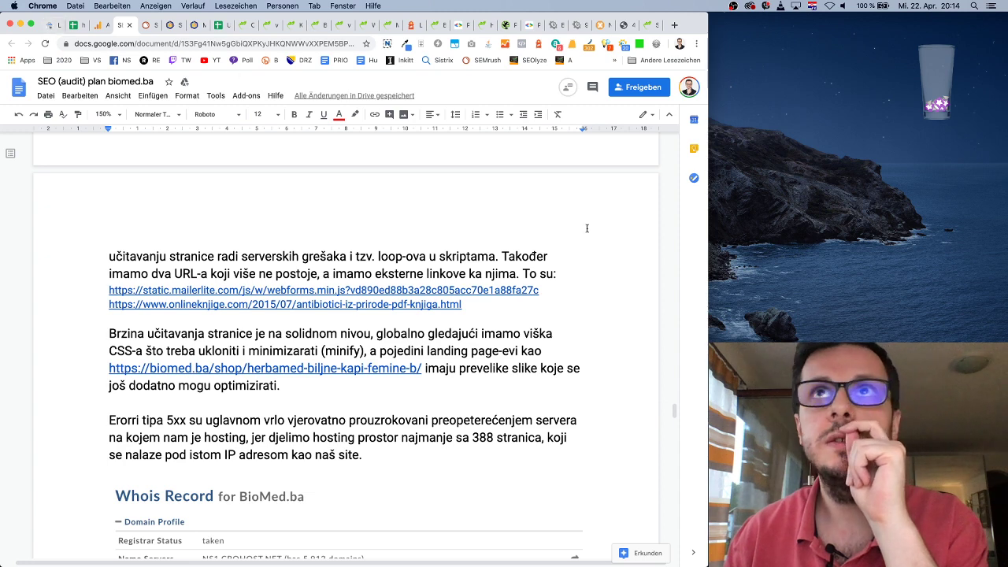
{"action": "key", "text": "super+grave"}
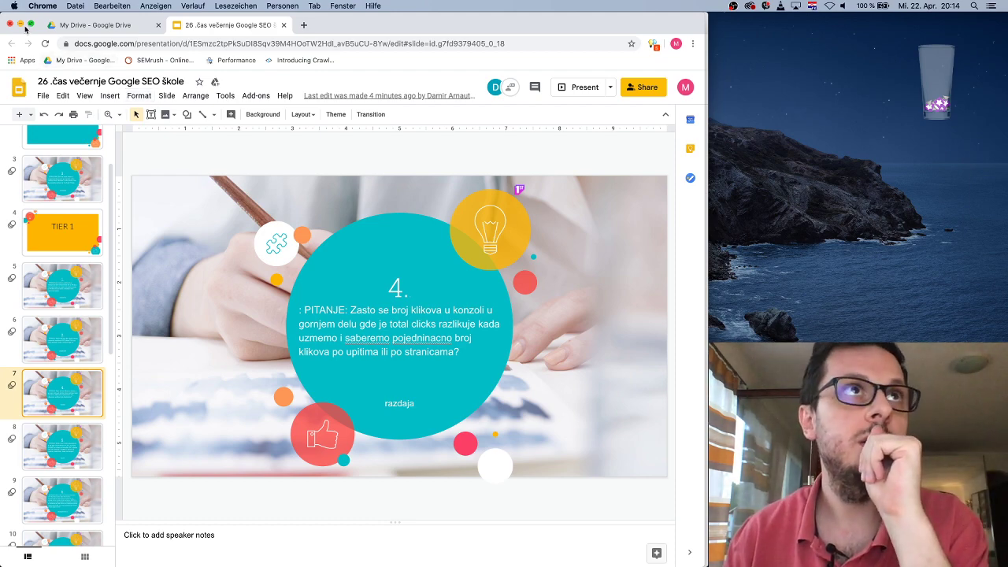
{"action": "key", "text": "super+grave"}
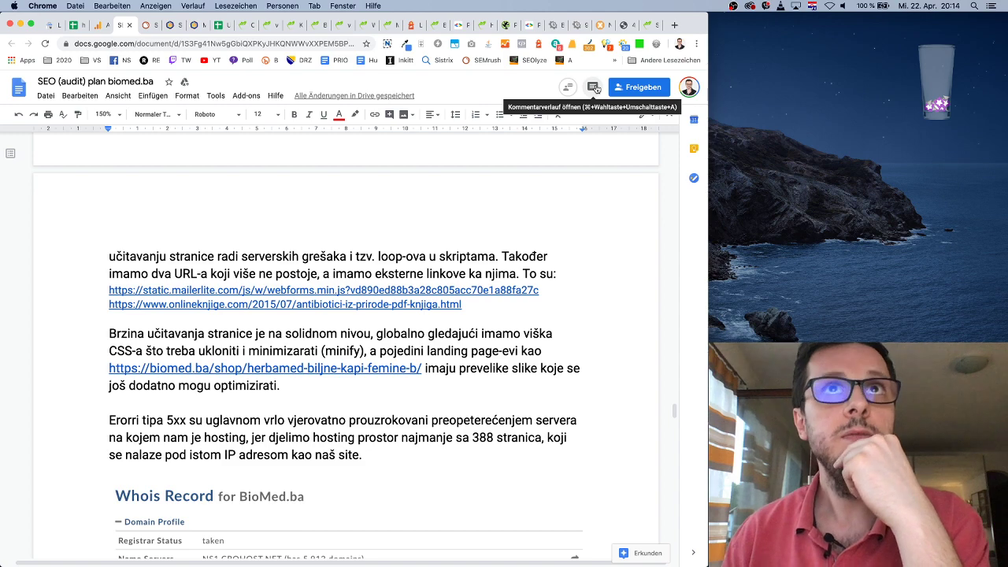
Step: Look through the open biomed.ba pages and the Performance-on-Search spreadsheet, and return to the query table in Google Search Console's performance report
{"action": "left_click", "coordinate": [246, 25]}
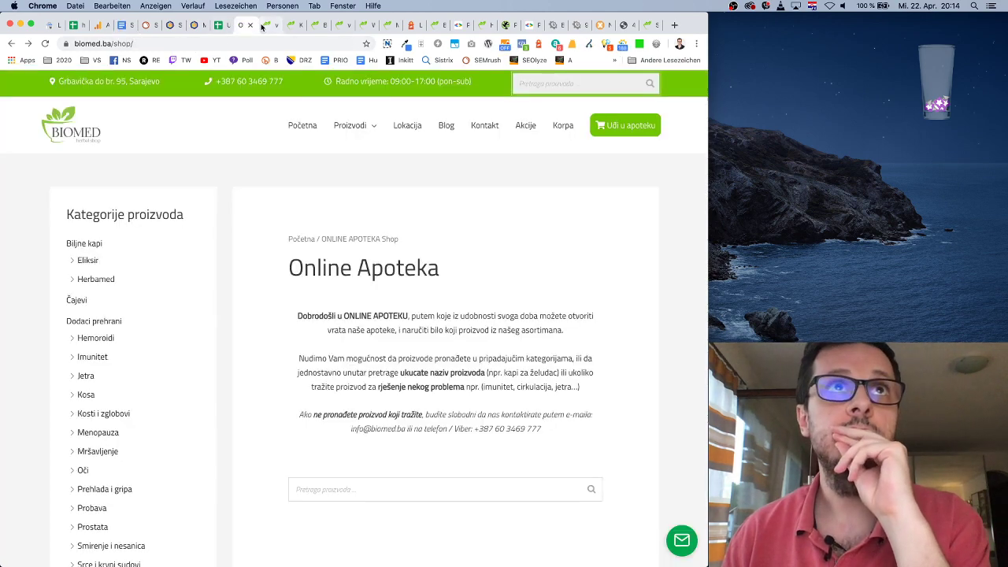
{"action": "left_click", "coordinate": [270, 25]}
{"action": "left_click", "coordinate": [293, 25]}
{"action": "left_click", "coordinate": [315, 25]}
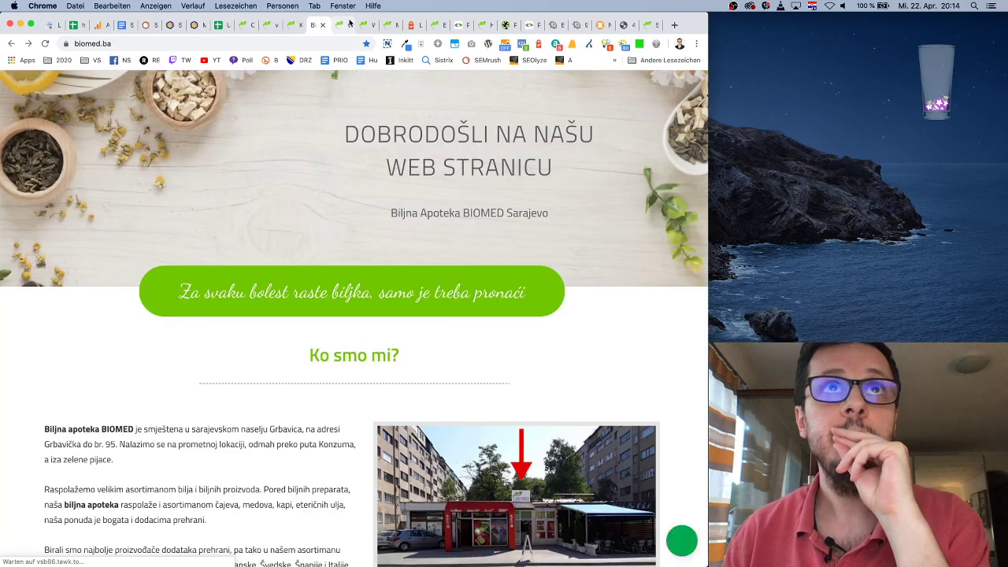
{"action": "left_click", "coordinate": [339, 25]}
{"action": "left_click", "coordinate": [364, 24]}
{"action": "left_click", "coordinate": [387, 24]}
{"action": "left_click", "coordinate": [435, 25]}
{"action": "left_click", "coordinate": [458, 24]}
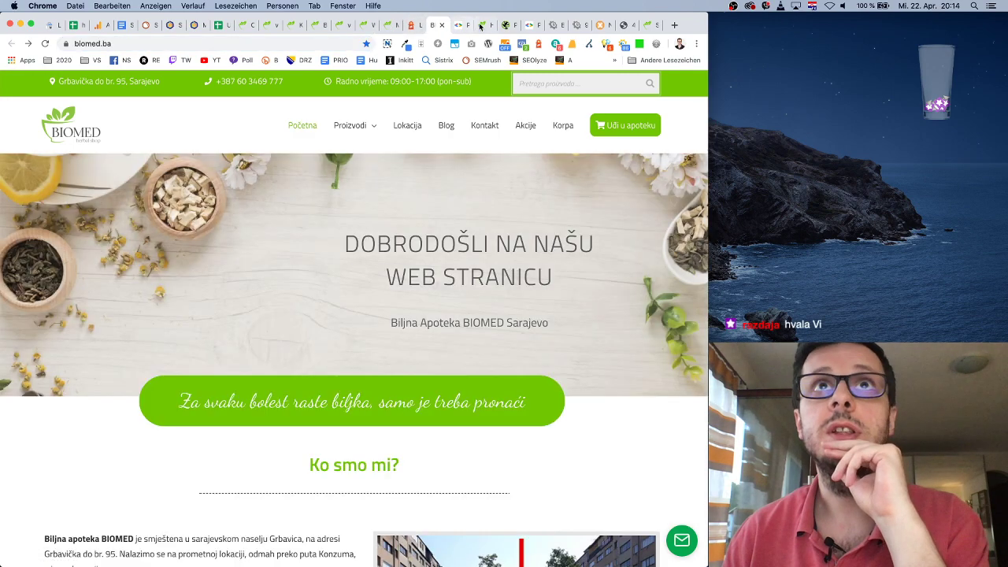
{"action": "left_click", "coordinate": [482, 24]}
{"action": "key", "text": "ctrl+Tab"}
{"action": "key", "text": "ctrl+Tab"}
{"action": "key", "text": "ctrl+Tab"}
{"action": "key", "text": "ctrl+Tab"}
{"action": "key", "text": "ctrl+Tab"}
{"action": "key", "text": "ctrl+Tab"}
{"action": "key", "text": "ctrl+Tab"}
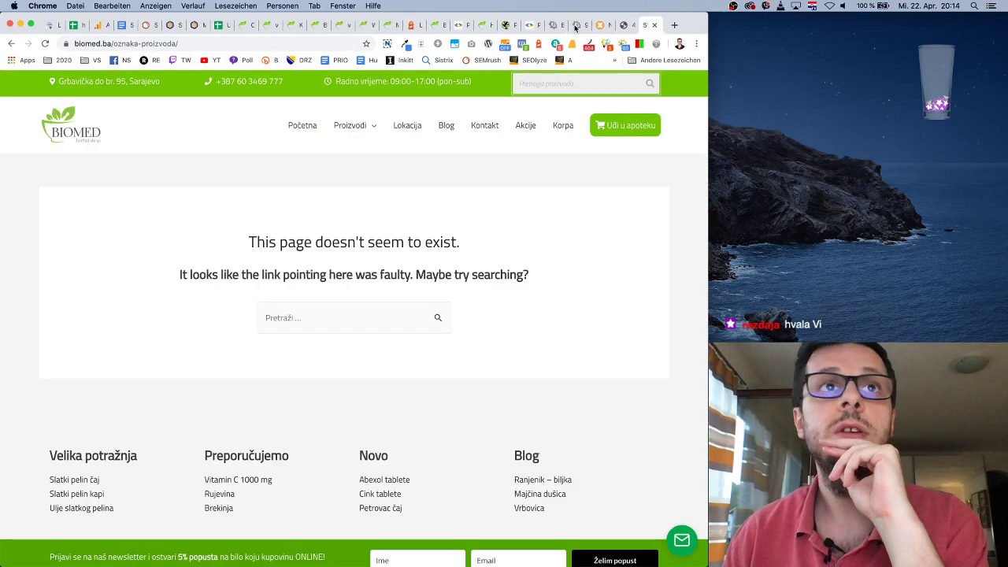
{"action": "left_click", "coordinate": [72, 24]}
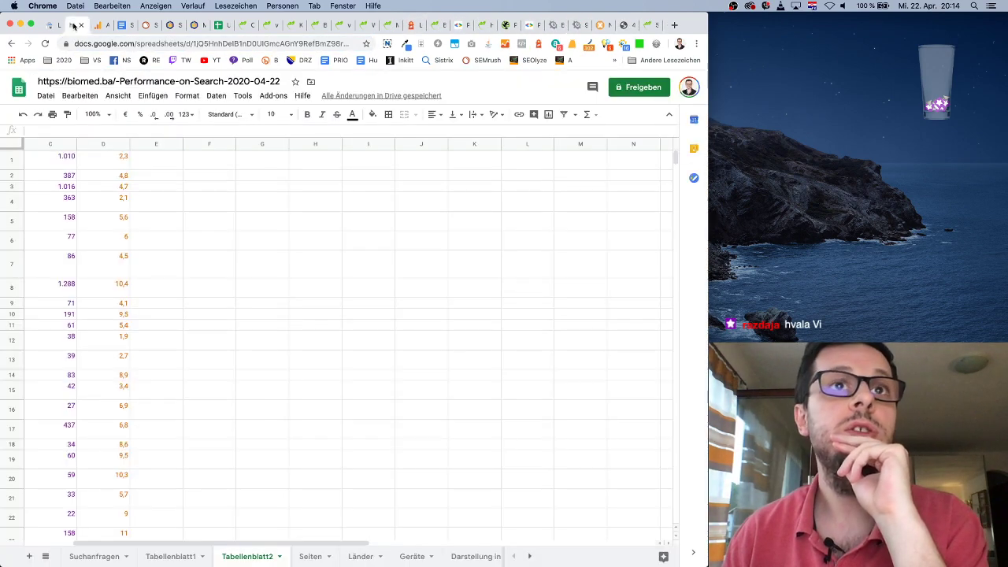
{"action": "left_click", "coordinate": [55, 25]}
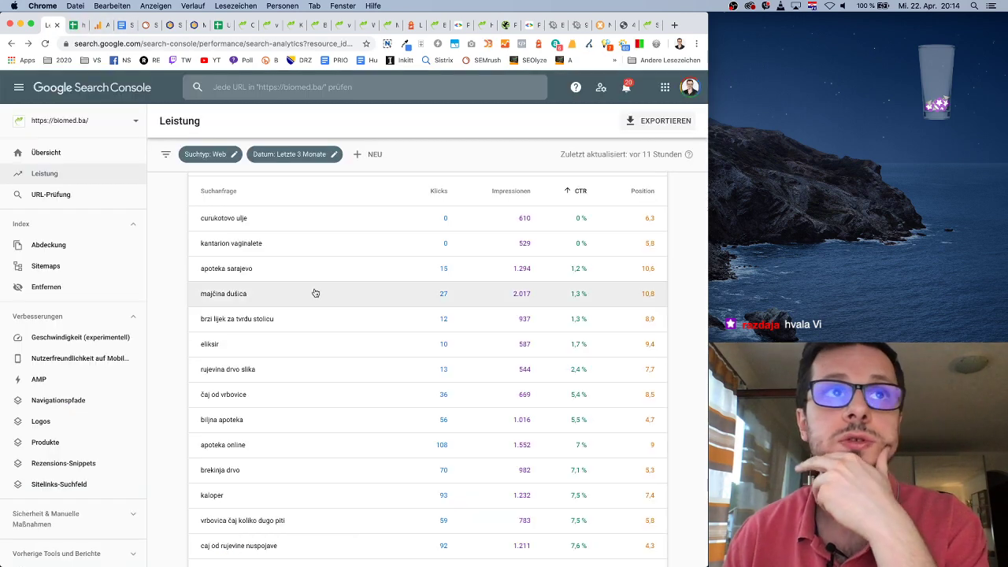